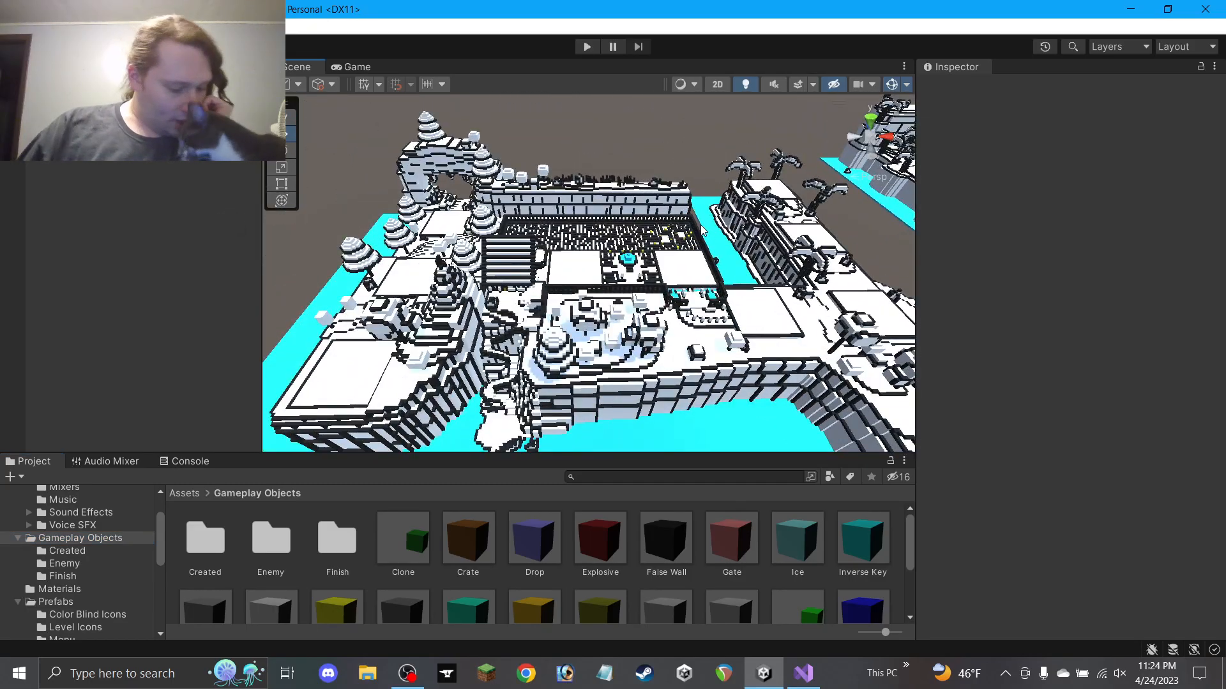
Zoom the Scene view, then switch to Visual Studio showing the Data.cs script
scroll(637, 255, up, 5)
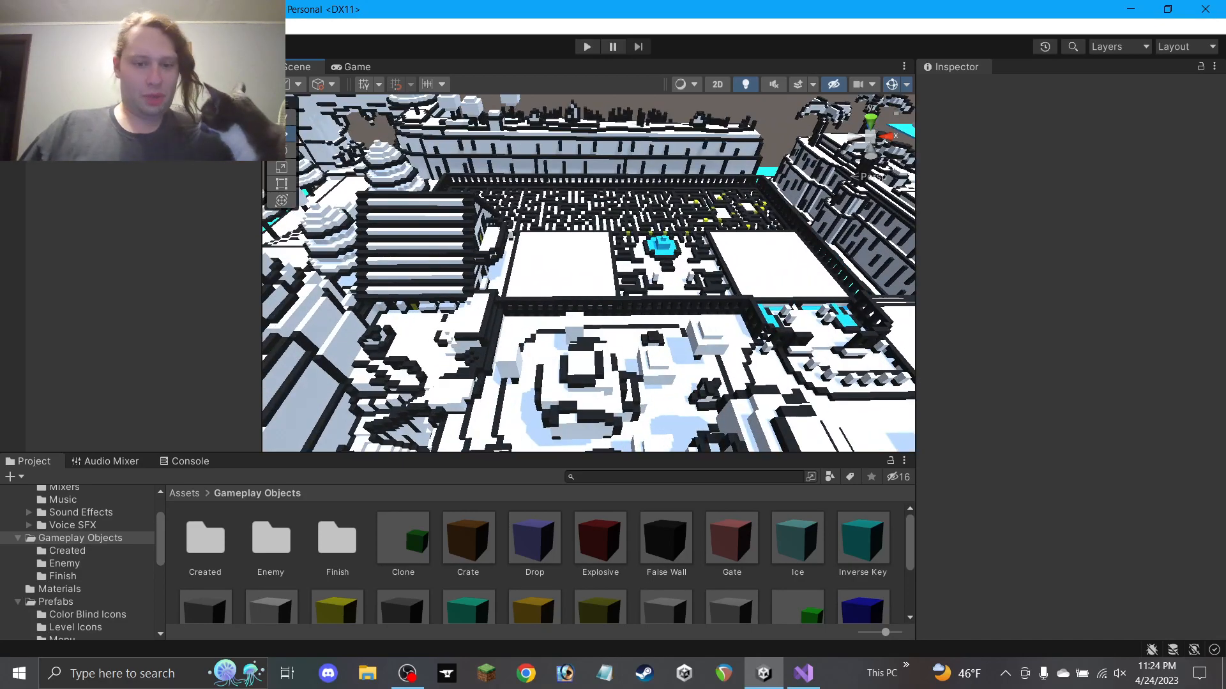
click(806, 676)
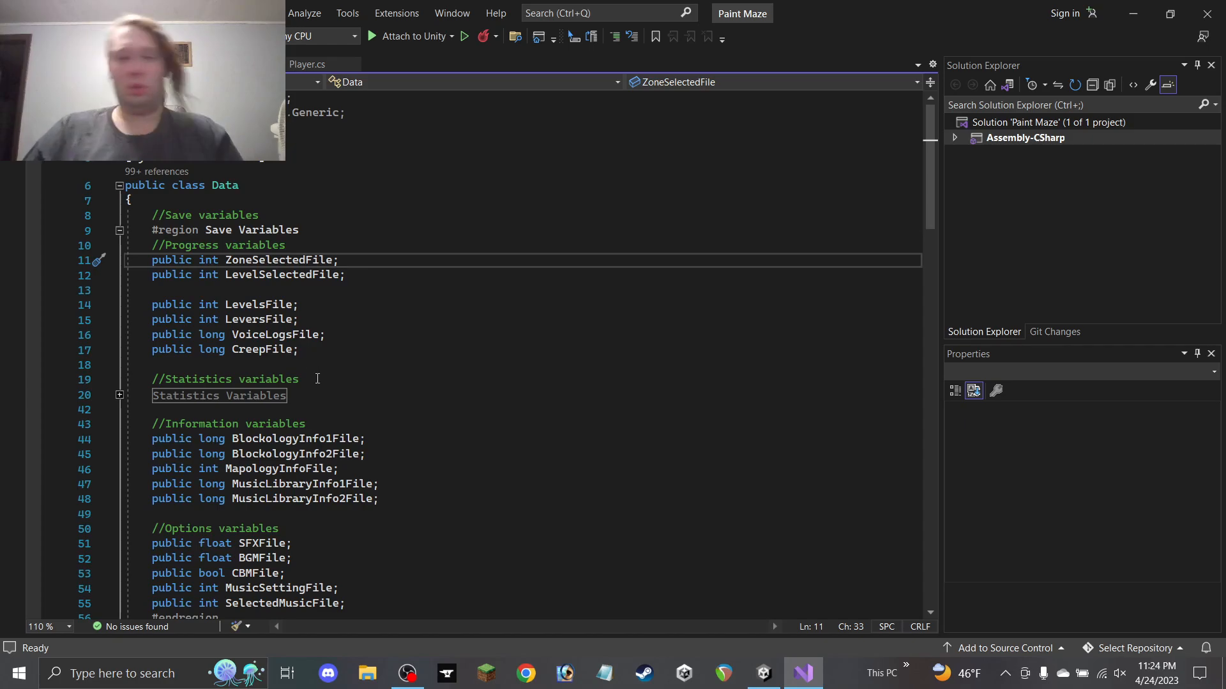
Below CreepFile, add a '//Zone variables' comment and a 'public int Zone1File;' field
click(323, 352)
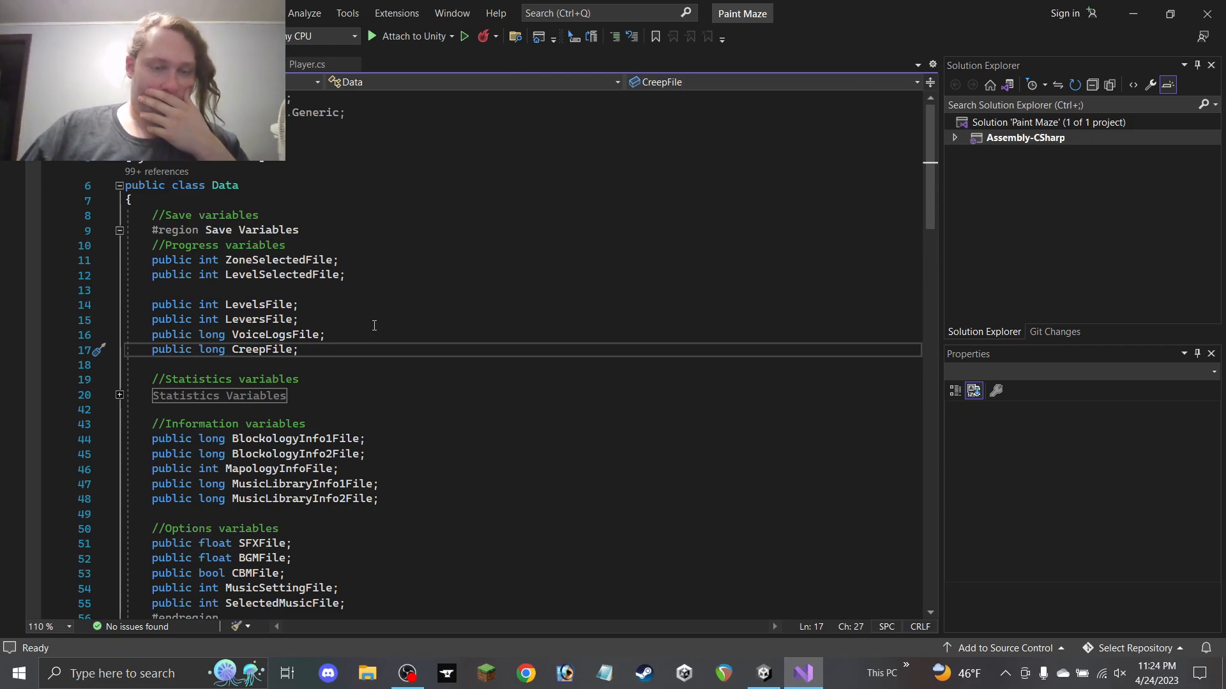
key(Return)
key(Return)
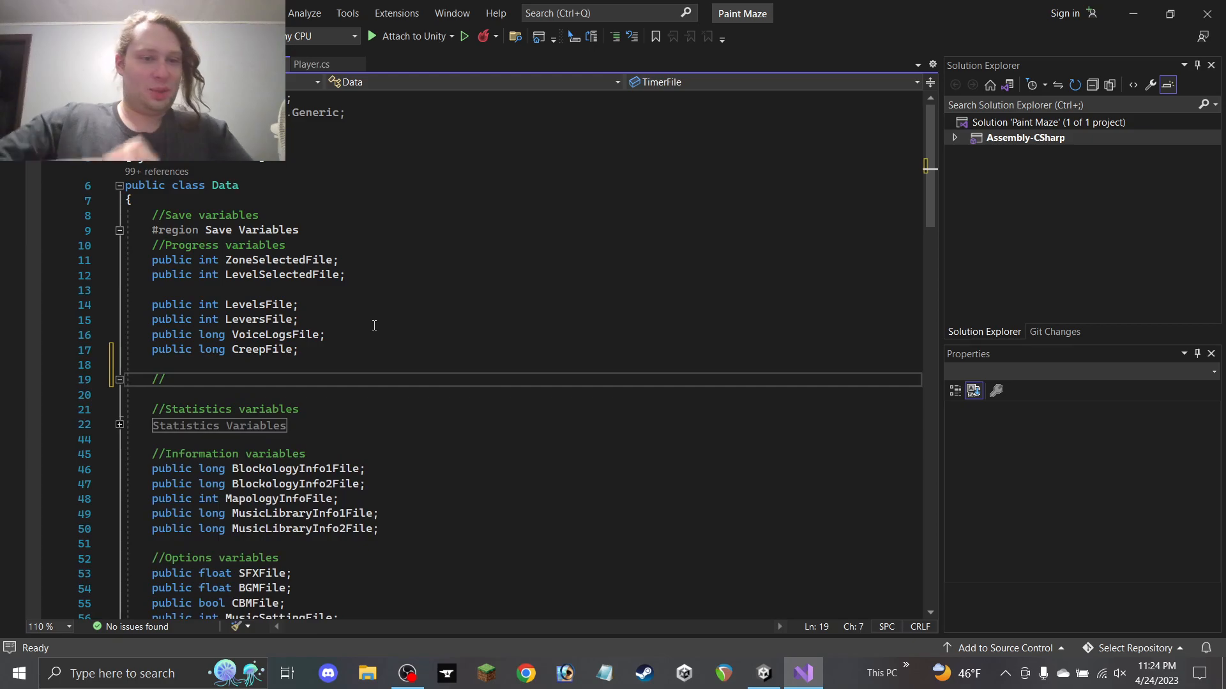
text(//Zone)
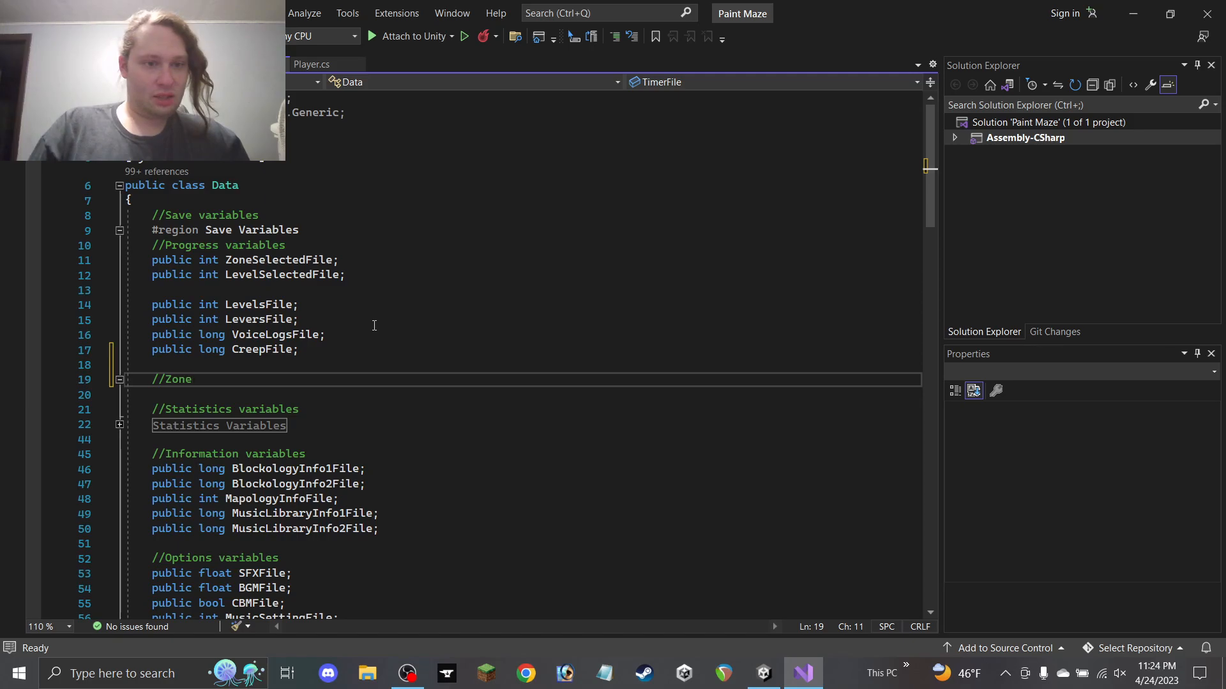
text(variables)
key(Return)
text(public int Zone)
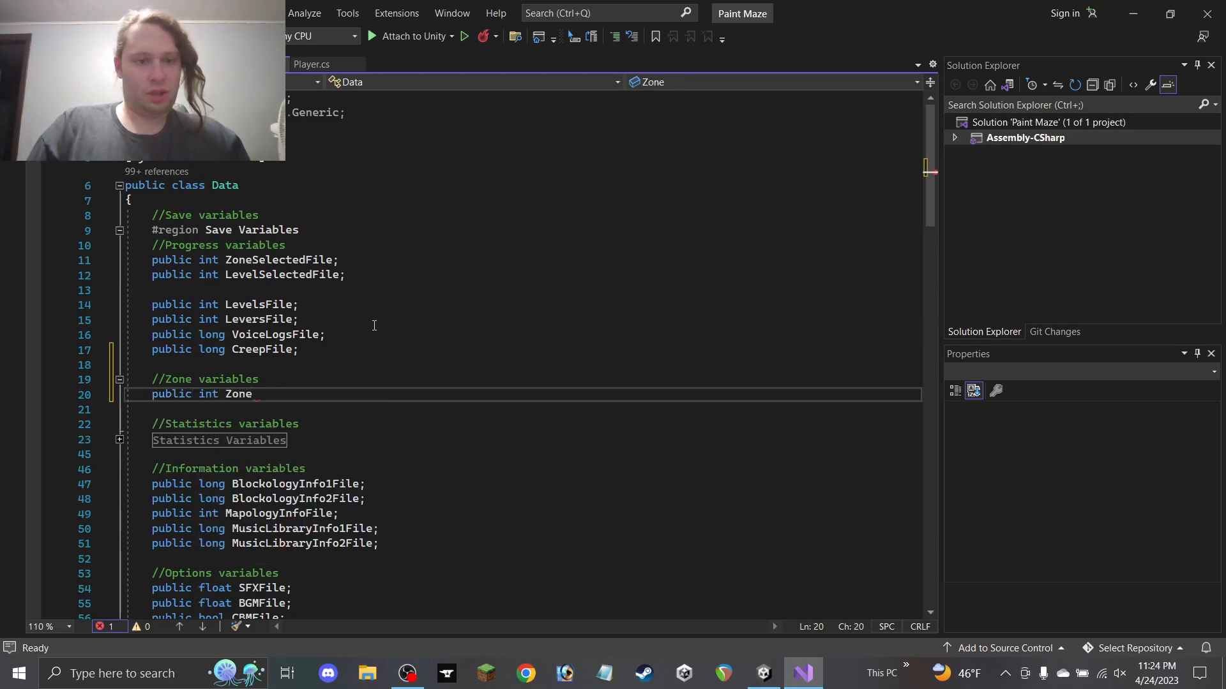
text(1)
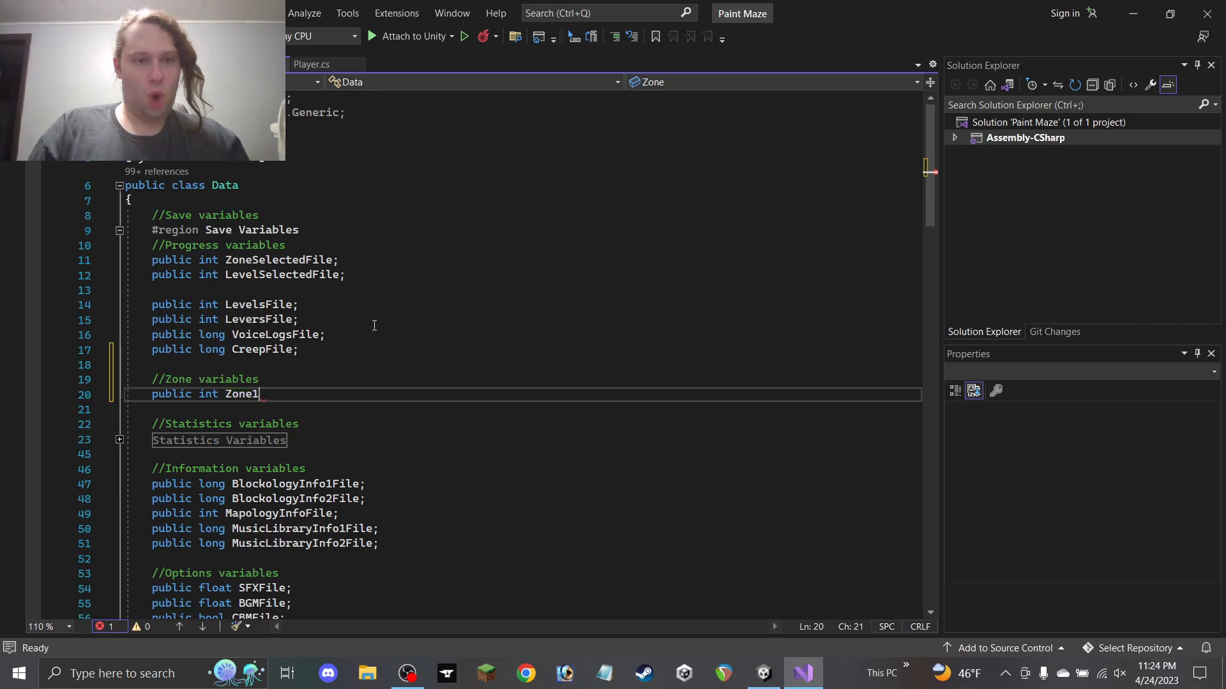
text(;)
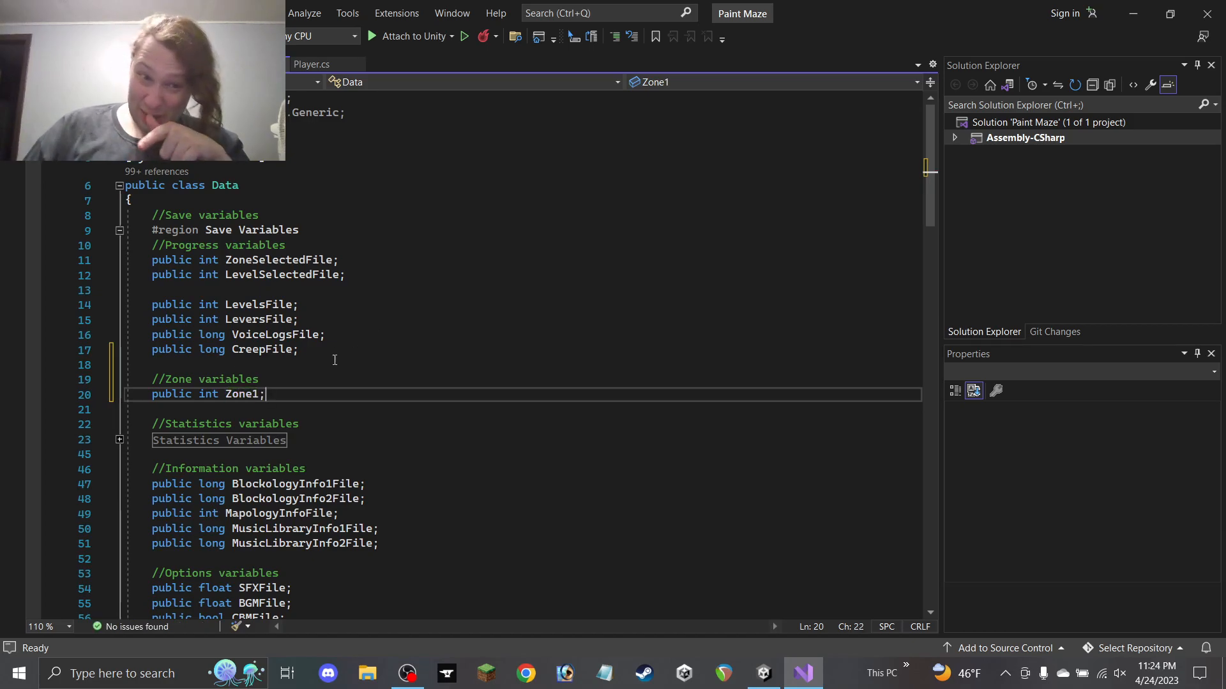
key(Left)
text(File)
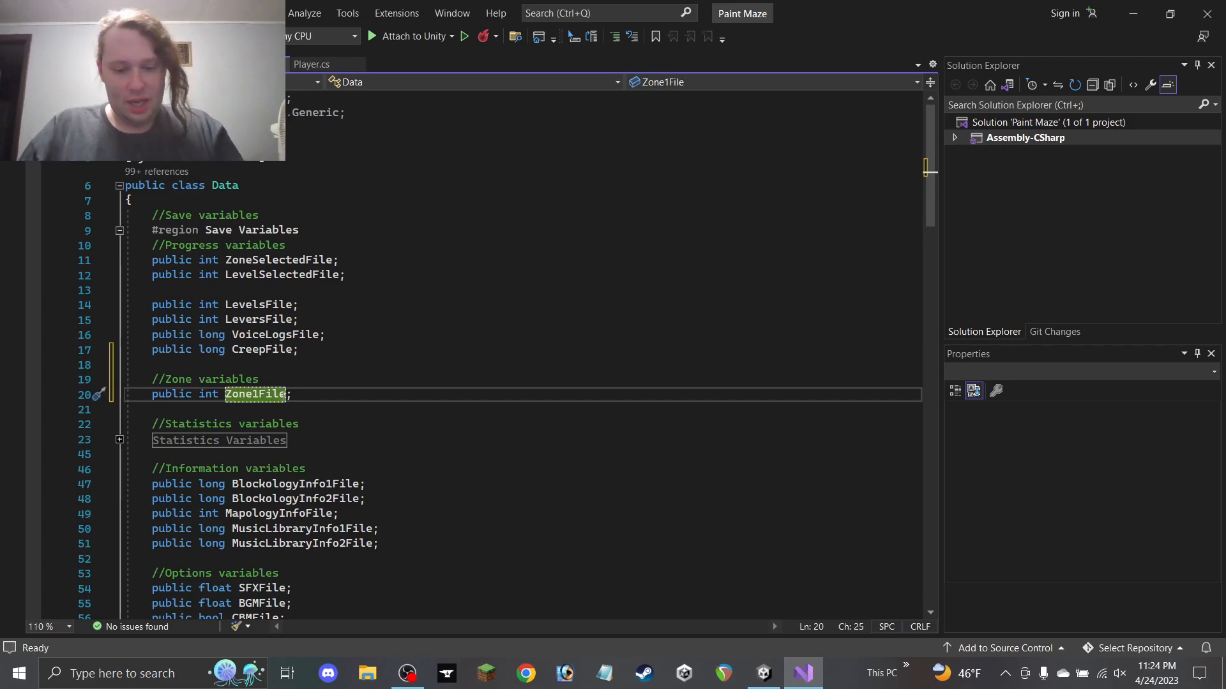
scroll(323, 383, down, 2)
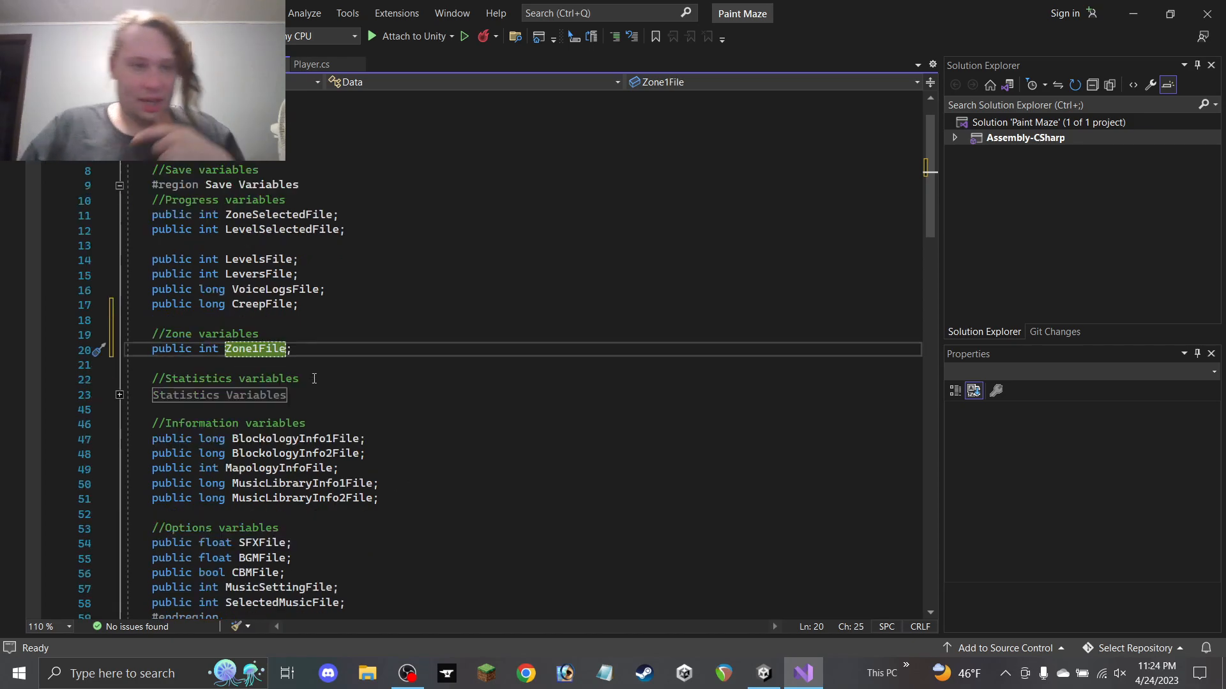
scroll(271, 331, down, 2)
Select the '//Zone variables' comment and the Zone1File field to copy them
drag(292, 214, 110, 203)
key(ctrl+c)
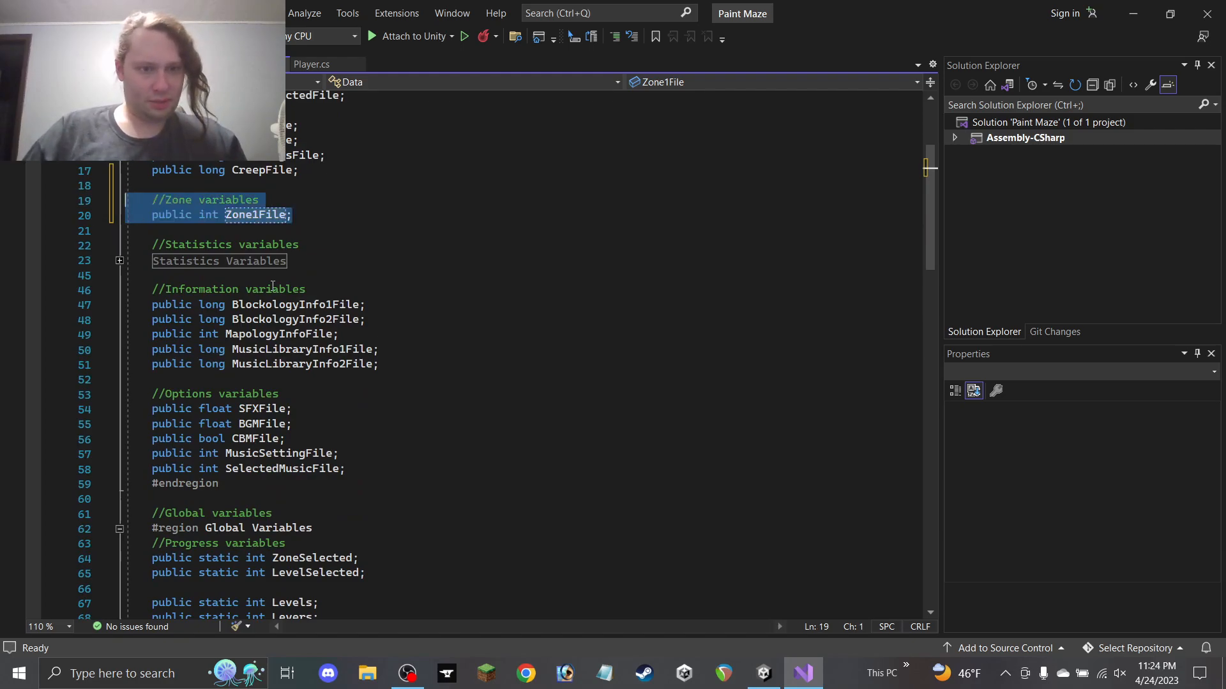
scroll(294, 384, down, 6)
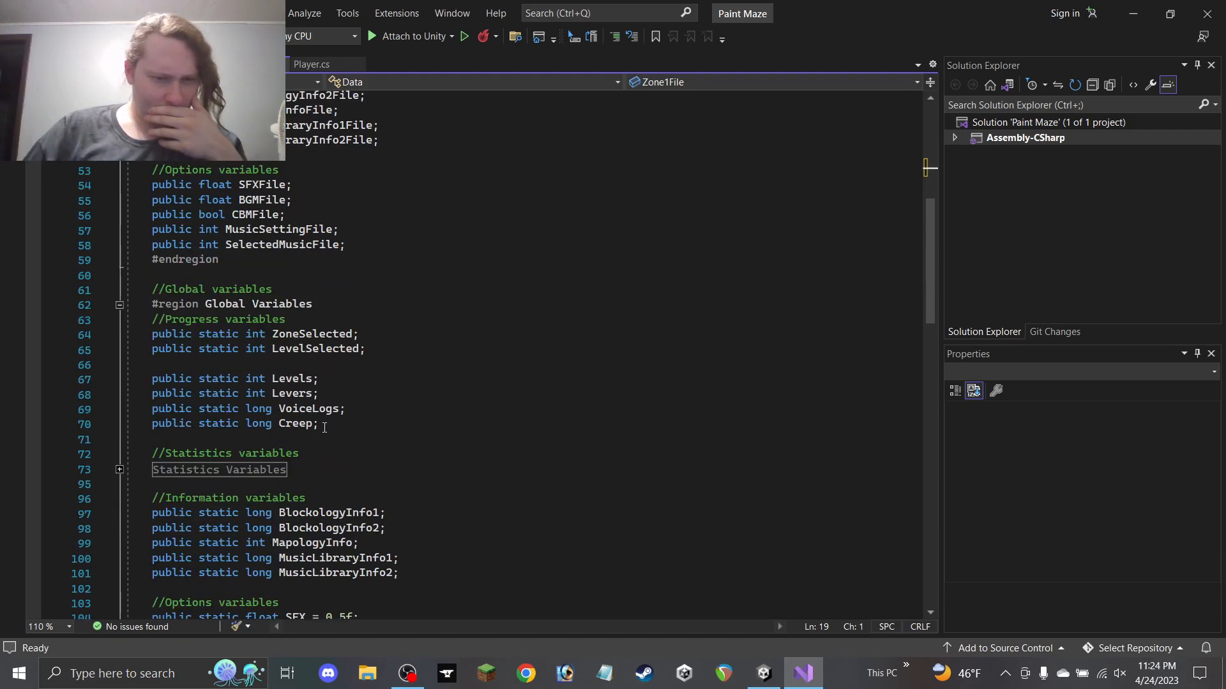
scroll(326, 424, up, 6)
scroll(327, 424, up, 2)
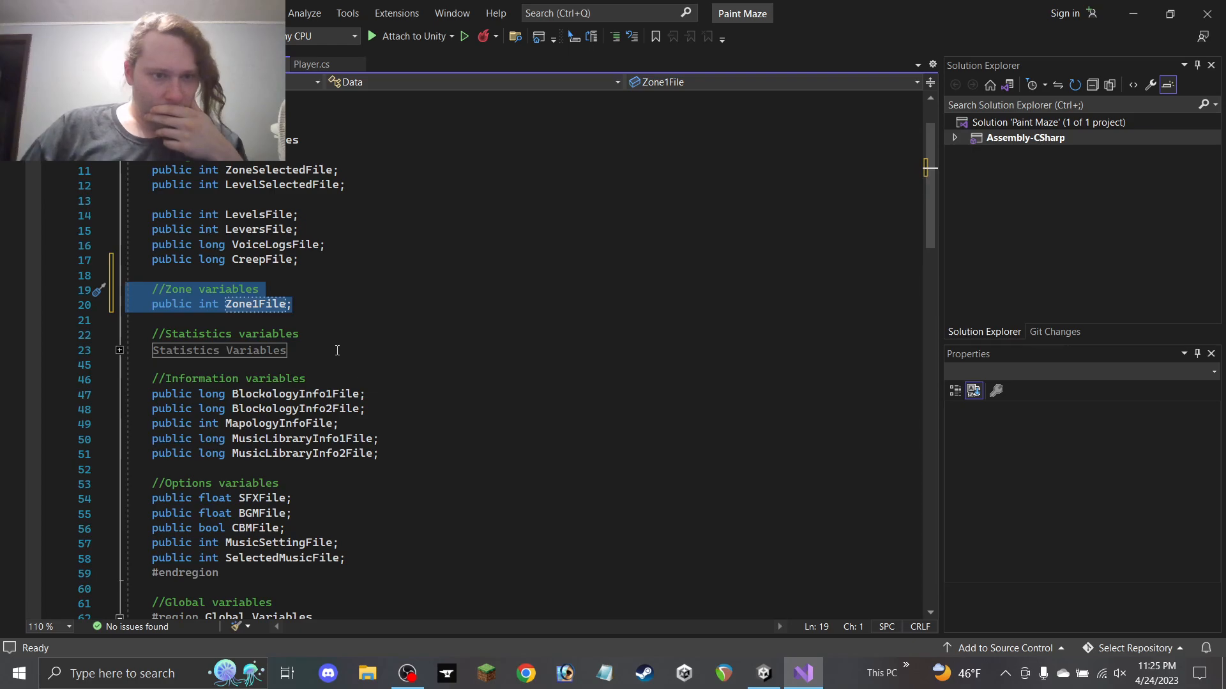
scroll(337, 350, down, 13)
Paste the Zone variables lines below the global Statistics Variables region
click(336, 475)
scroll(327, 472, up, 13)
scroll(327, 472, down, 14)
click(326, 487)
click(338, 467)
key(Return)
key(Return)
key(ctrl+v)
Change the pasted field to 'public static int Zone1;'
key(Left)
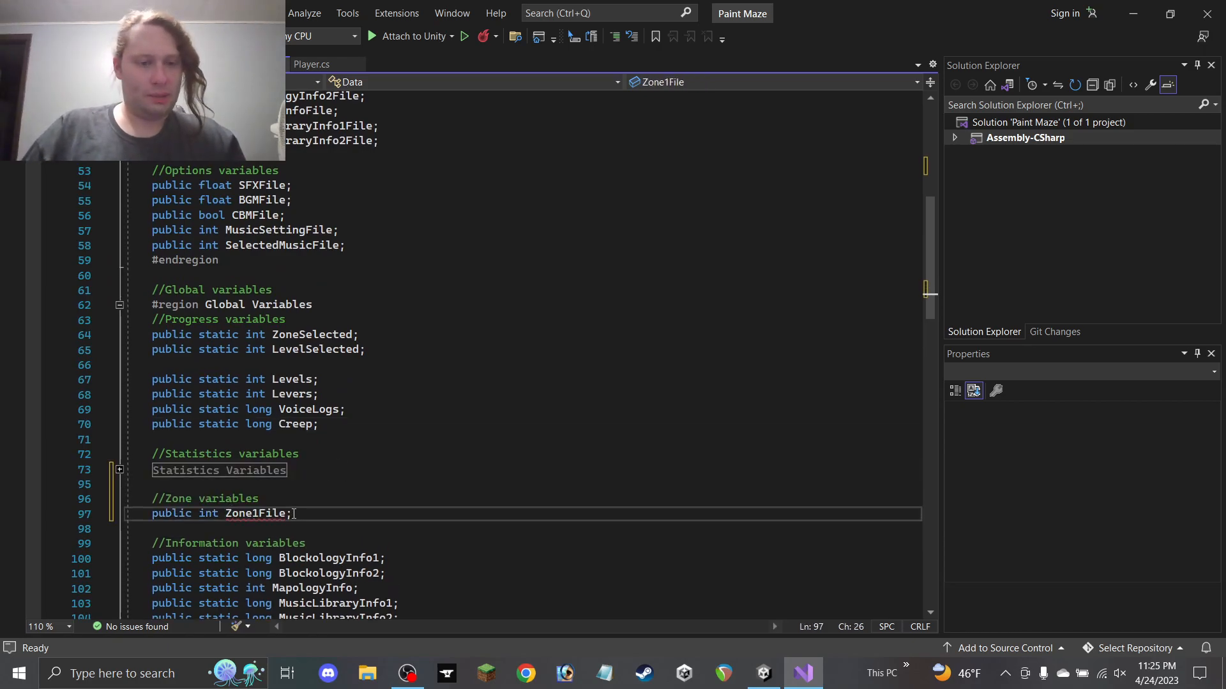
key(BackSpace)
key(BackSpace)
key(BackSpace)
key(BackSpace)
key(Left)
key(Left)
key(Left)
key(Left)
key(Left)
key(Left)
key(Left)
key(Left)
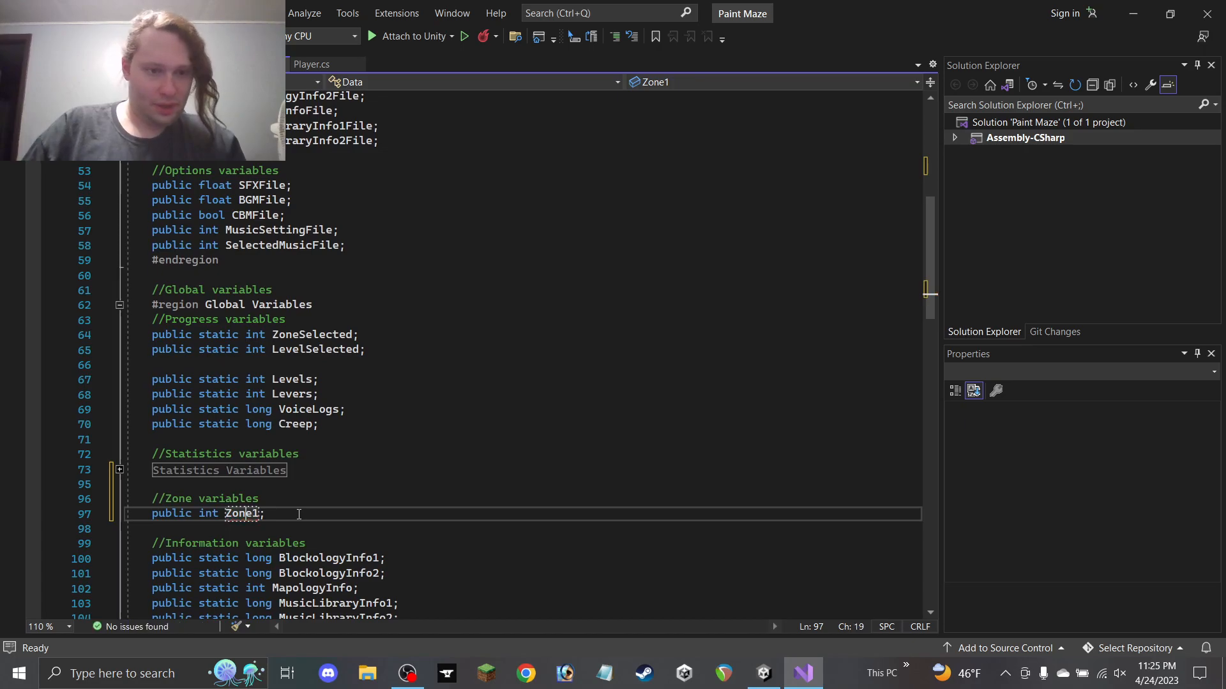
text(static)
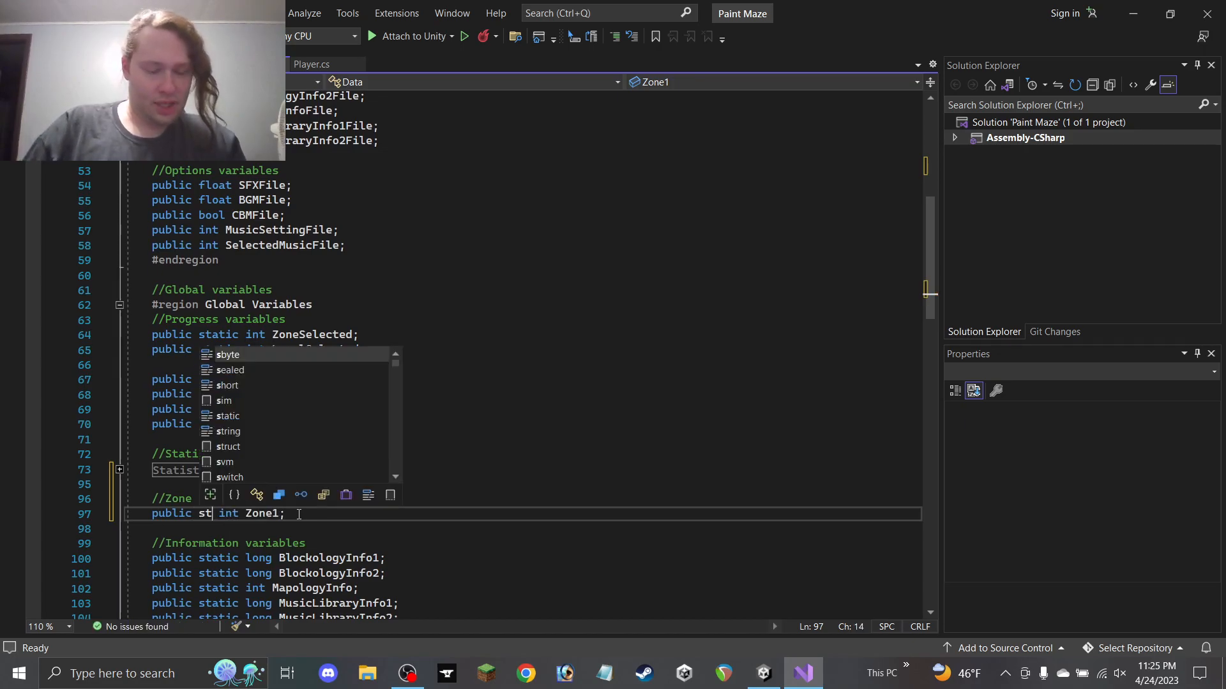
click(335, 512)
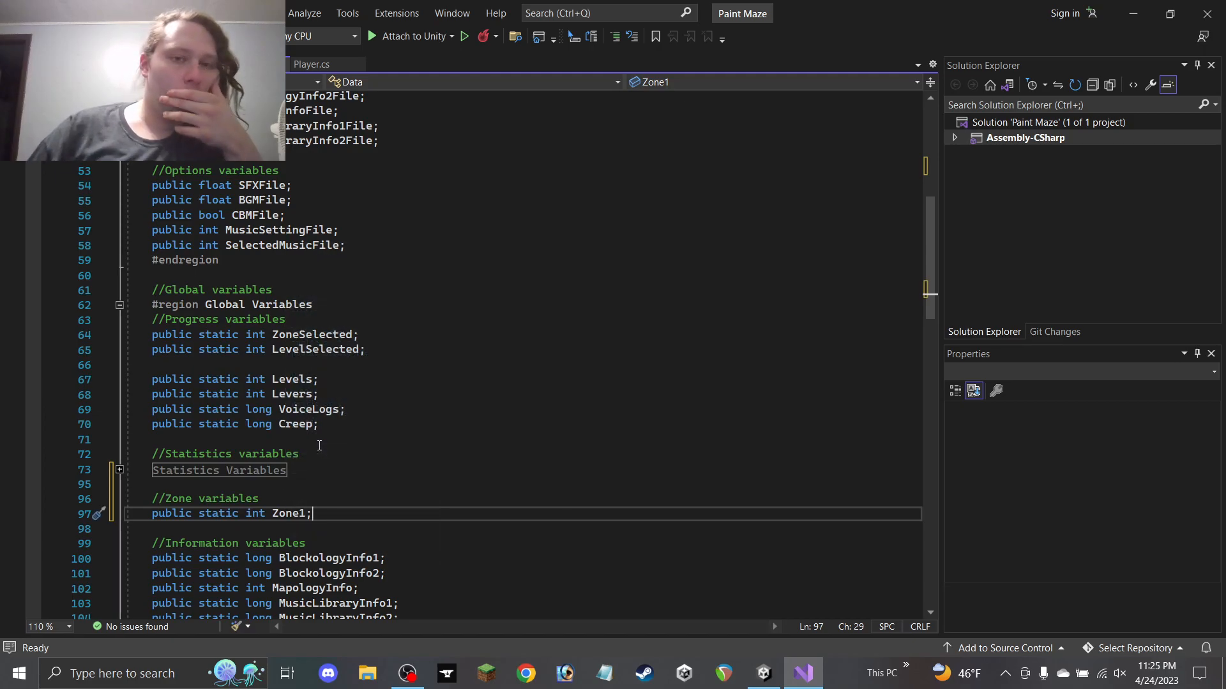
scroll(307, 457, down, 2)
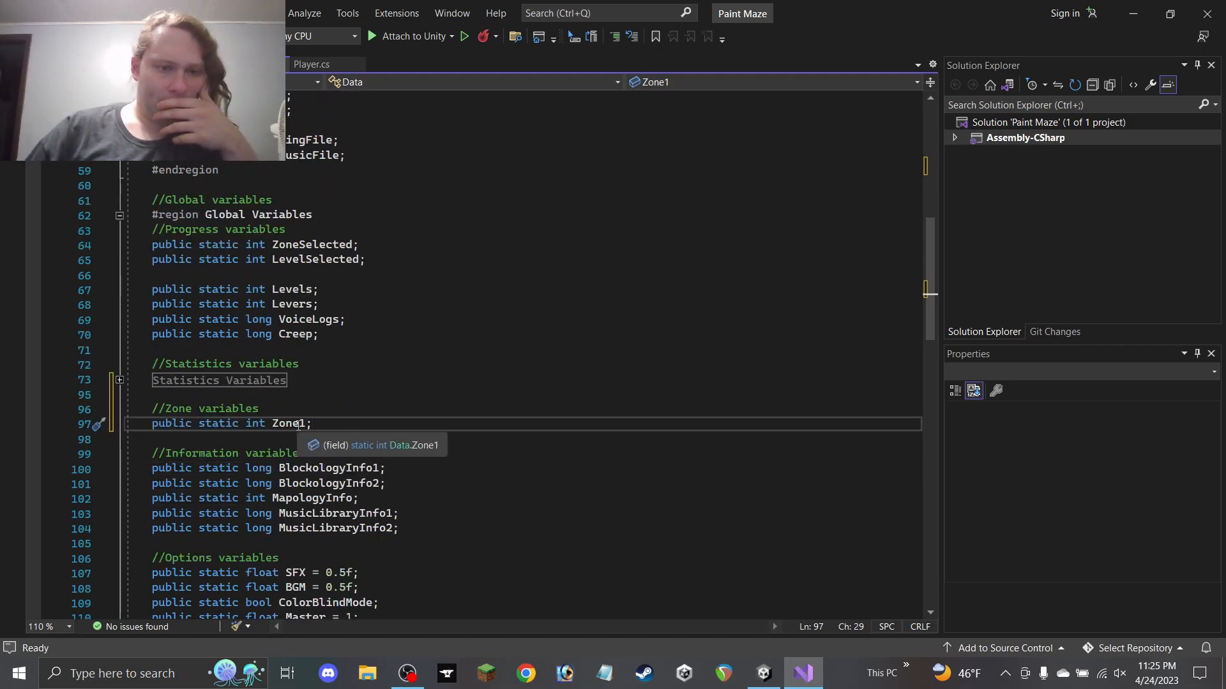
scroll(312, 432, down, 2)
scroll(312, 432, down, 12)
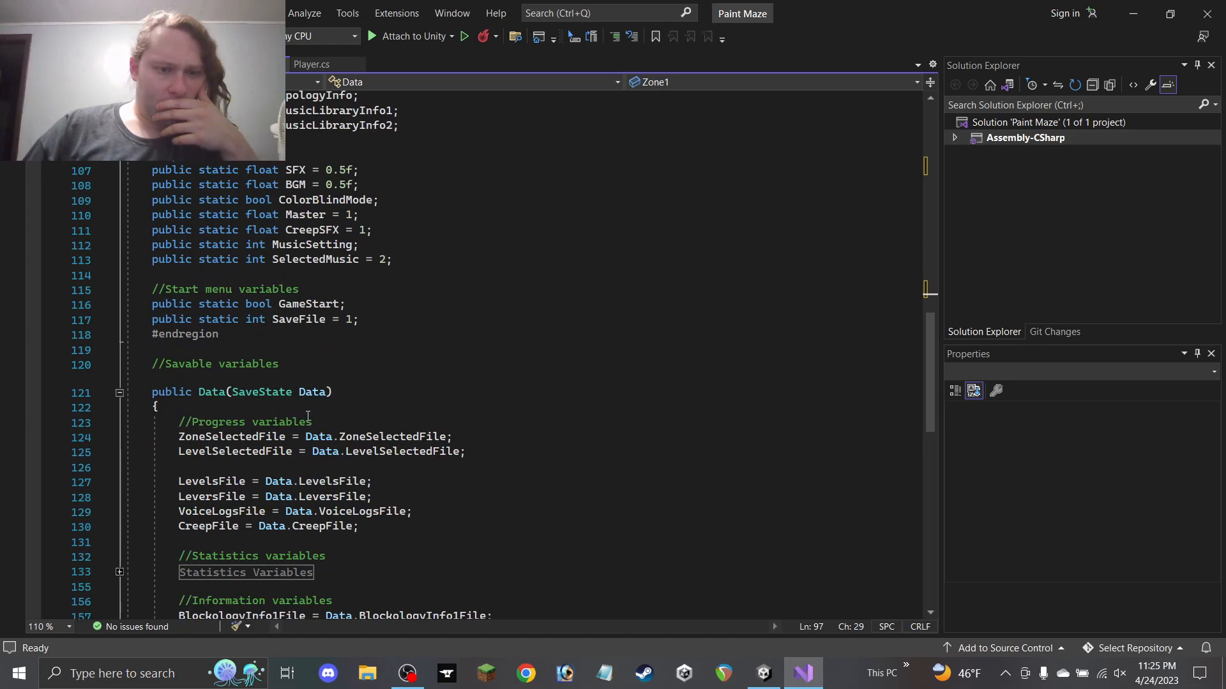
scroll(309, 414, up, 3)
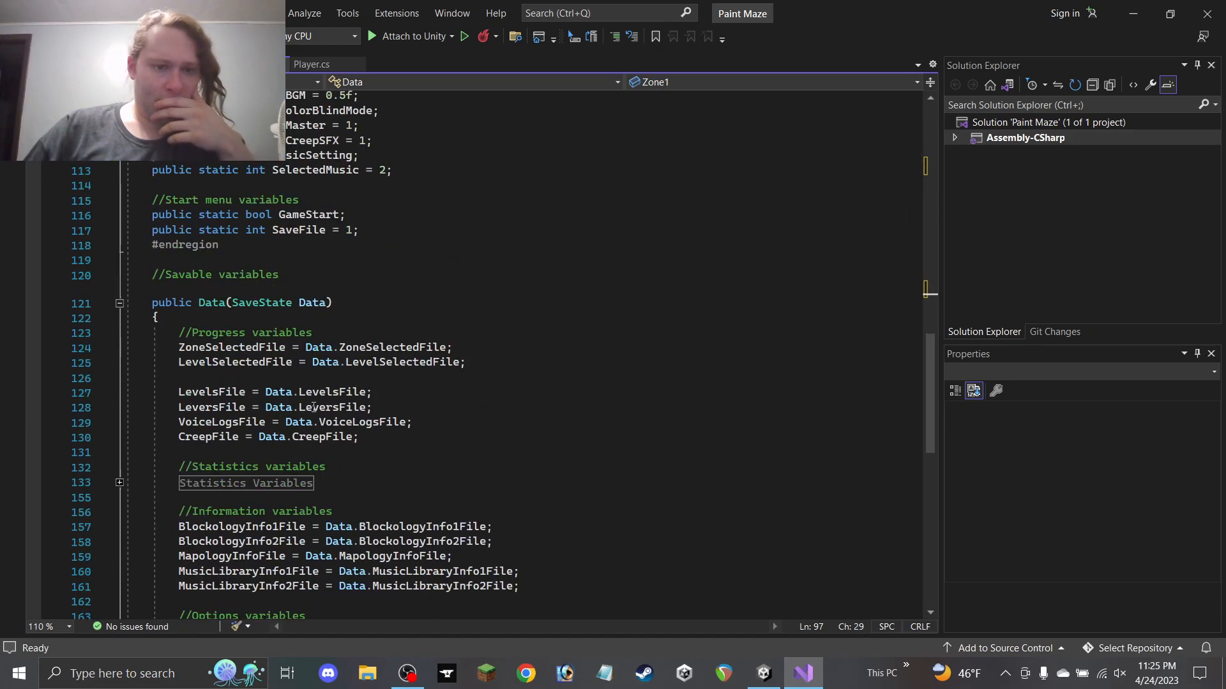
Paste the Zone variables lines below the constructor's Statistics Variables region and fix the indentation
click(333, 478)
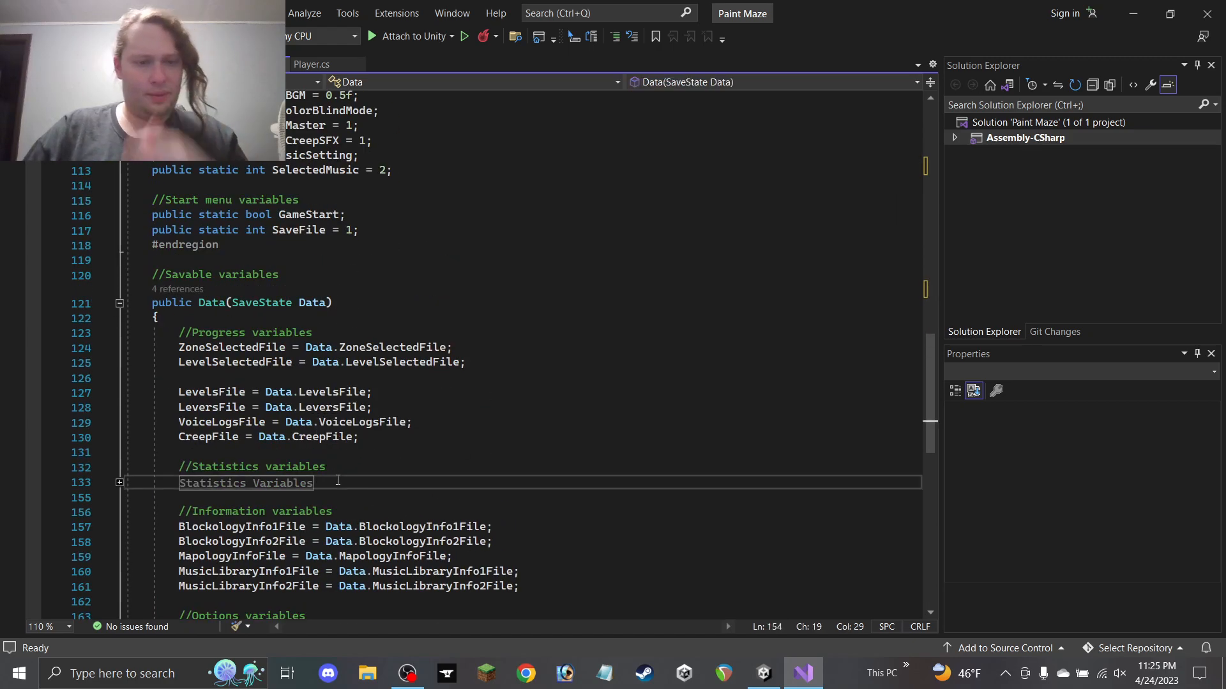
key(Return)
text(//Zone variables public int Zone1File;)
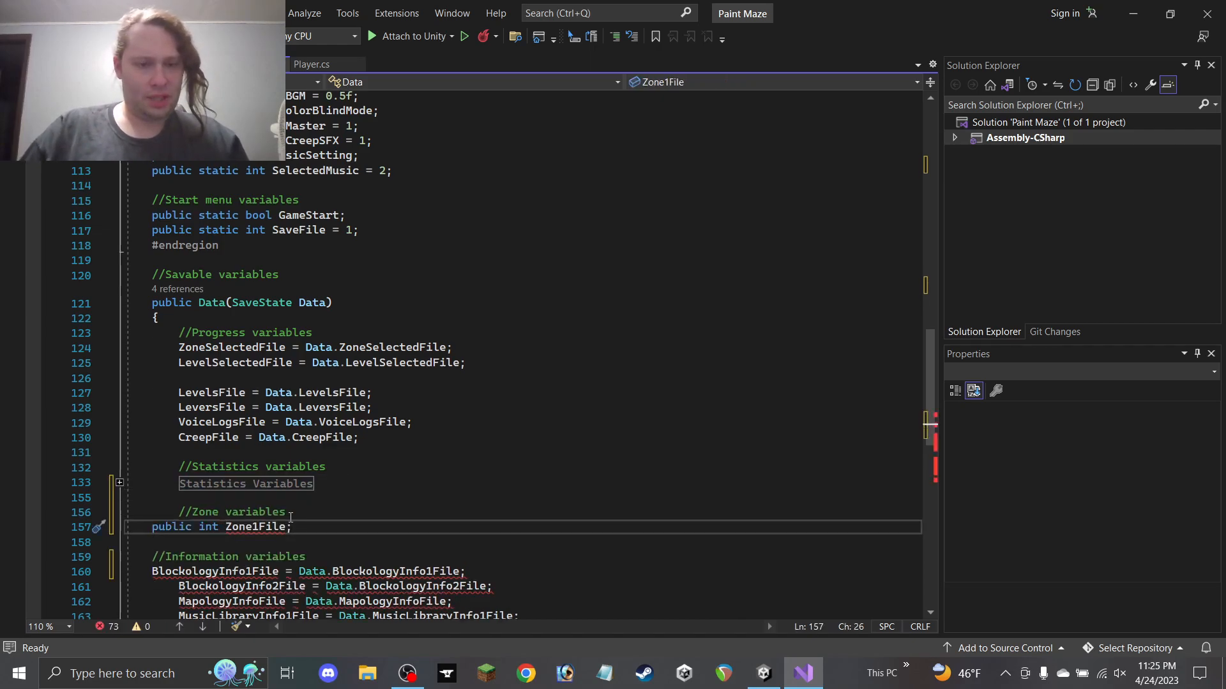
key(Up)
key(Home)
key(BackSpace)
key(BackSpace)
key(BackSpace)
key(BackSpace)
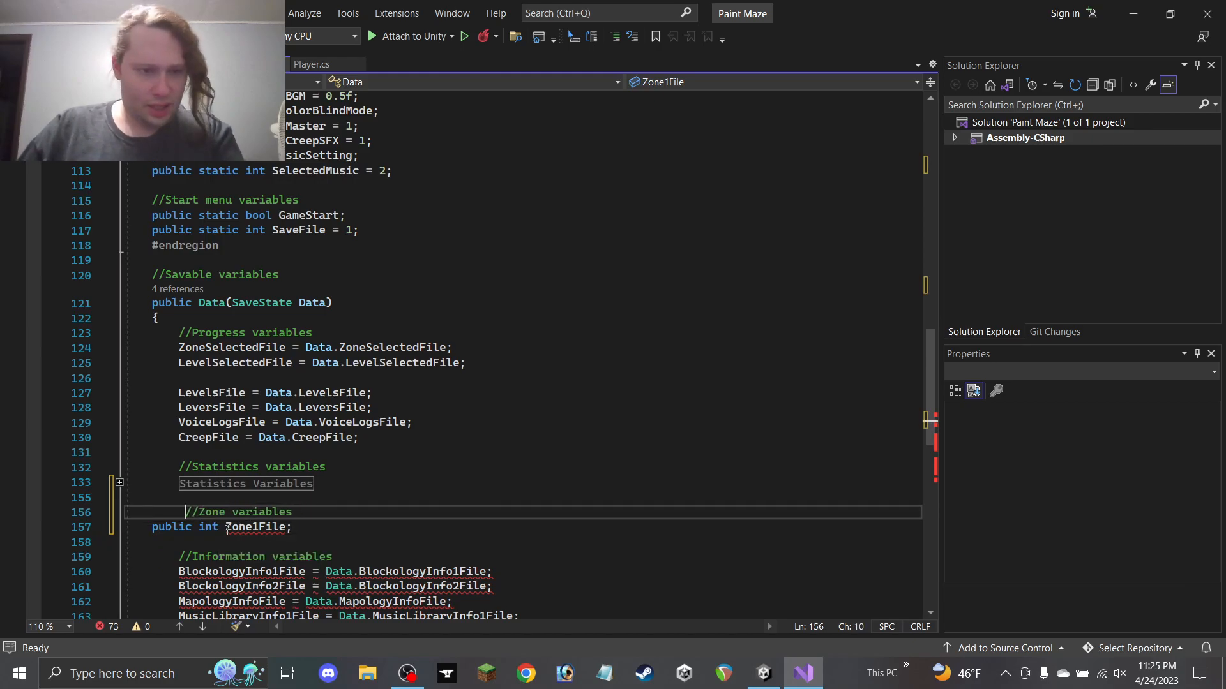
Turn the pasted declaration into the assignment 'Zone1File = Data.Zone1File;'
drag(225, 527, 152, 530)
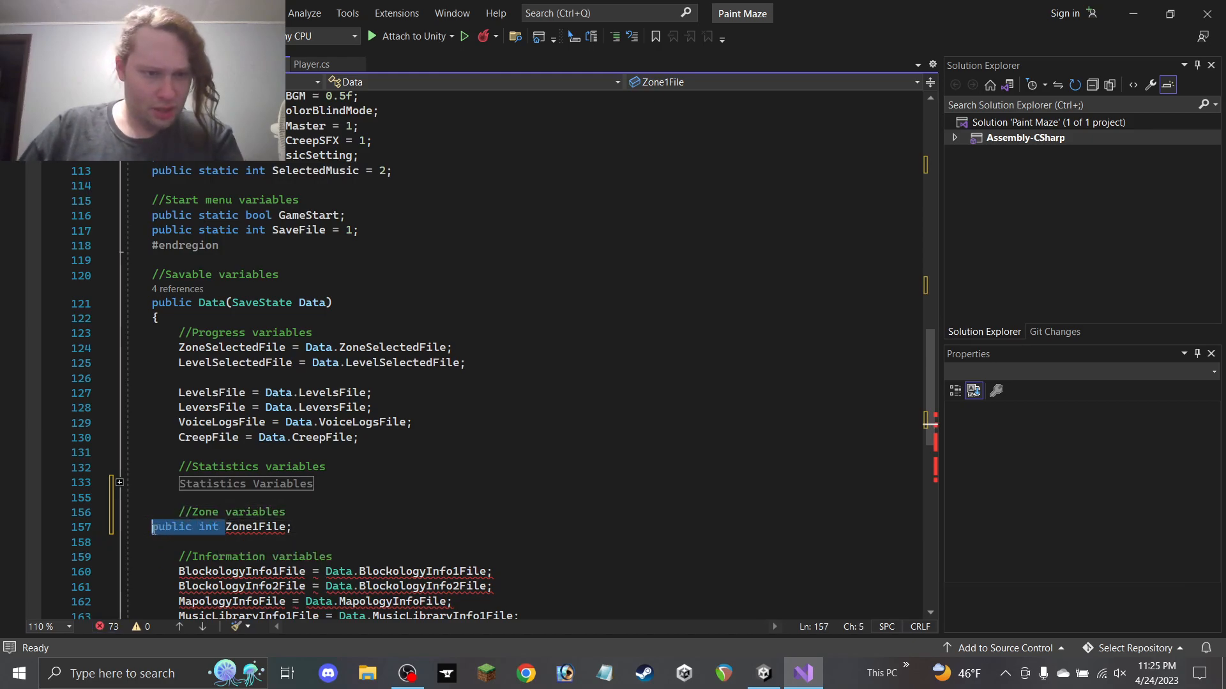
key(BackSpace)
click(261, 526)
key(BackSpace)
text(= Data.AchievementFile)
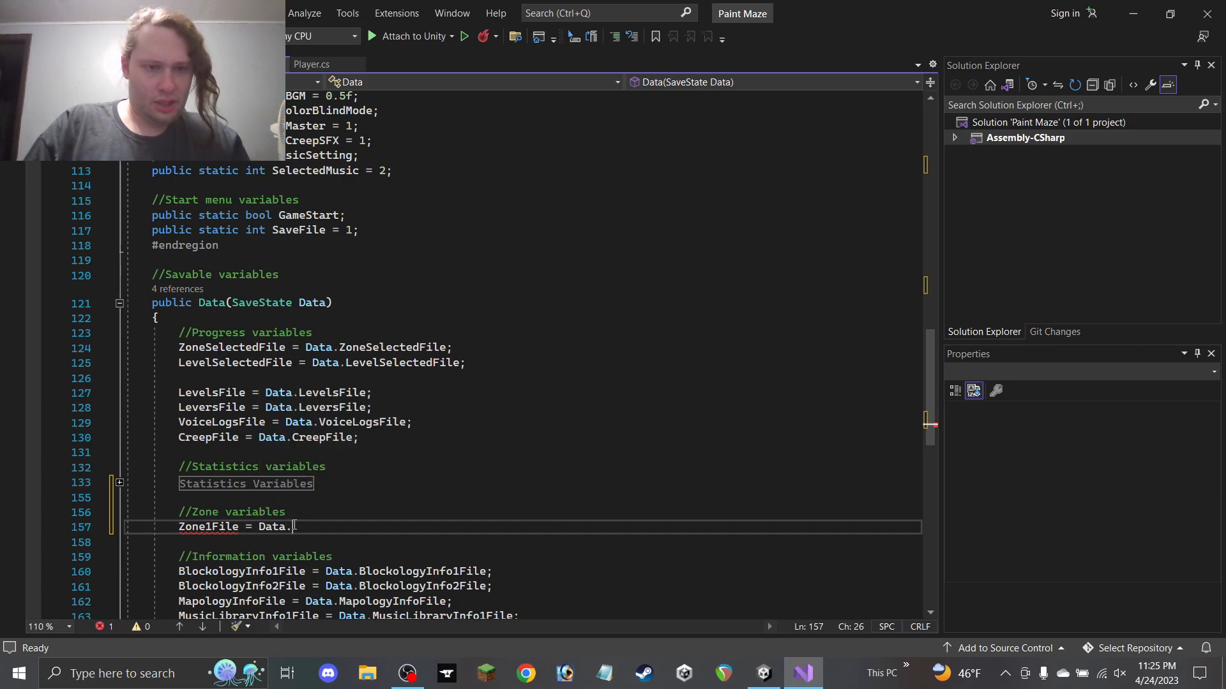
key(BackSpace)
key(BackSpace)
key(BackSpace)
key(BackSpace)
key(BackSpace)
key(BackSpace)
key(BackSpace)
key(BackSpace)
key(BackSpace)
key(BackSpace)
key(BackSpace)
key(BackSpace)
key(BackSpace)
key(BackSpace)
key(BackSpace)
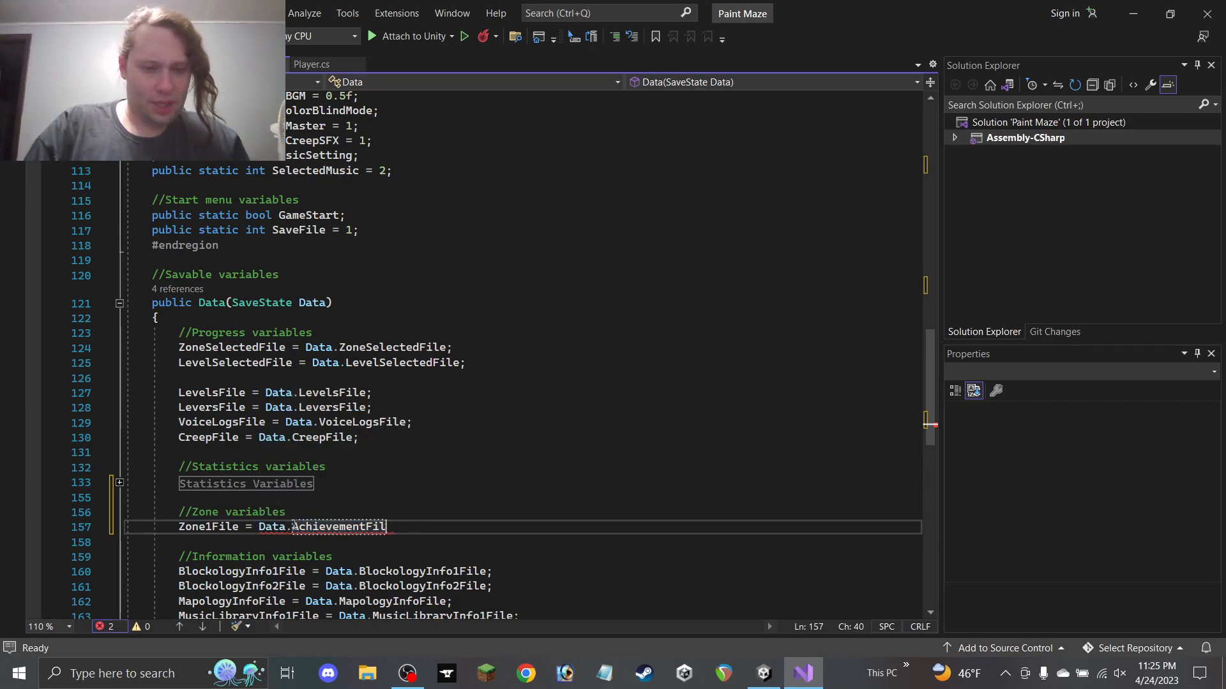
text(Zone1)
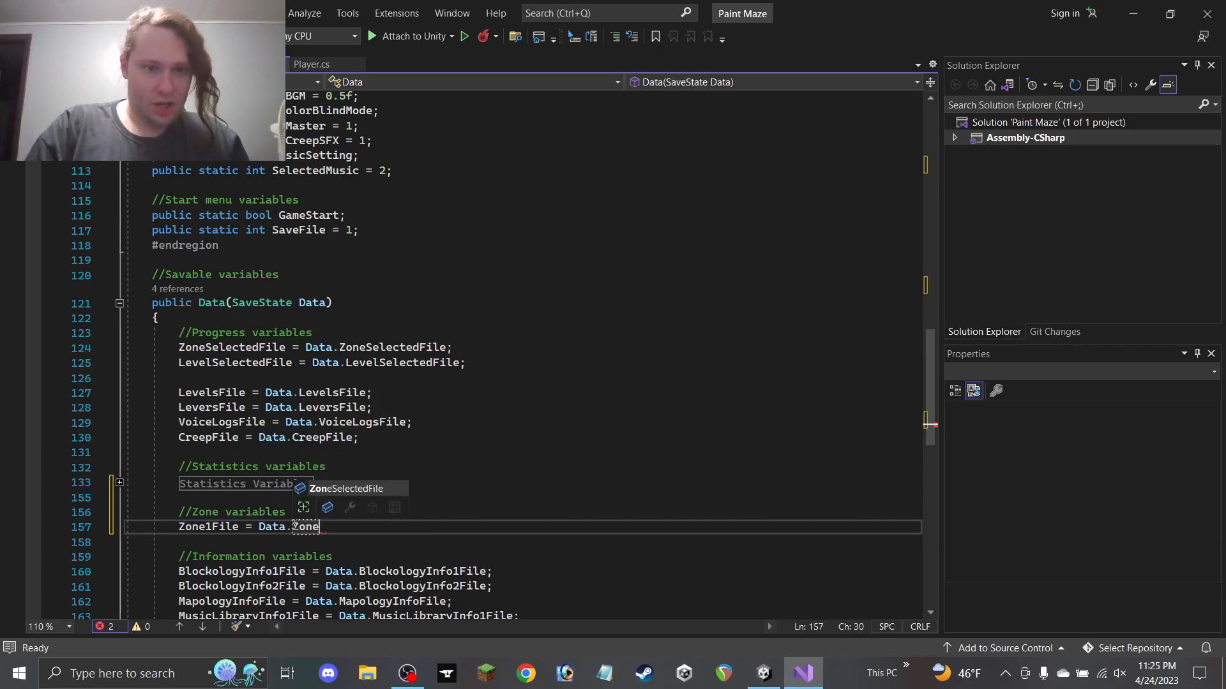
text(File;)
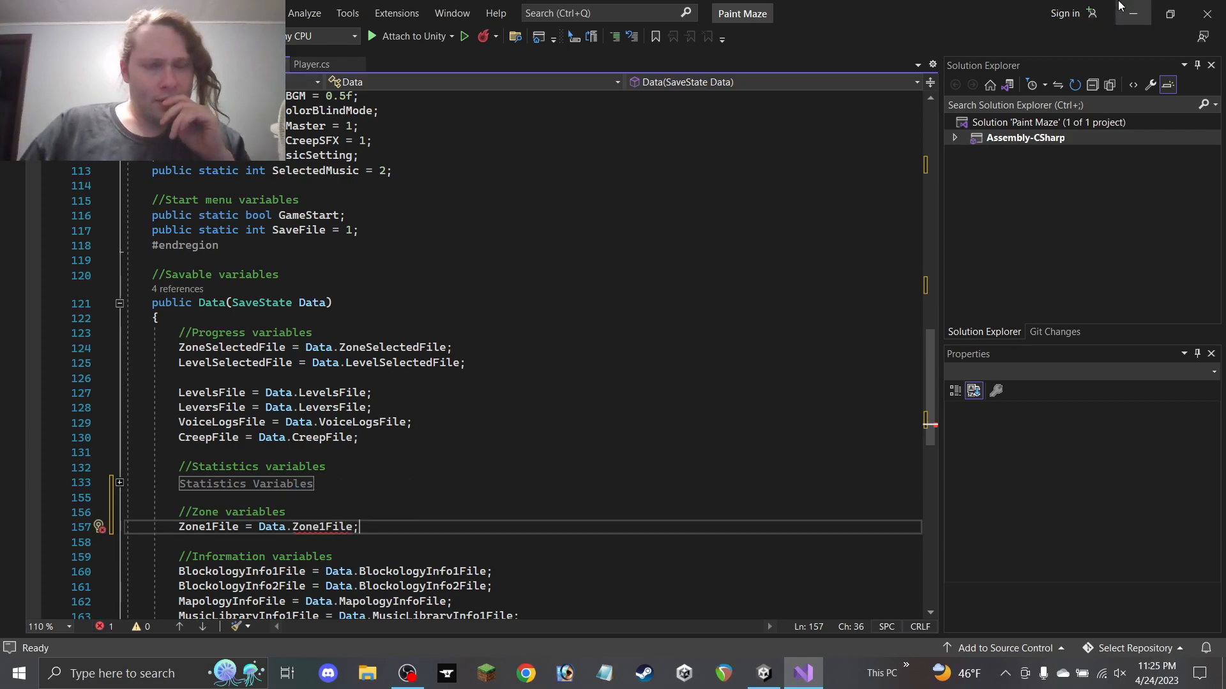
Switch between the SaveState and Data scripts to locate SaveState's variables
click(217, 65)
scroll(230, 241, up, 8)
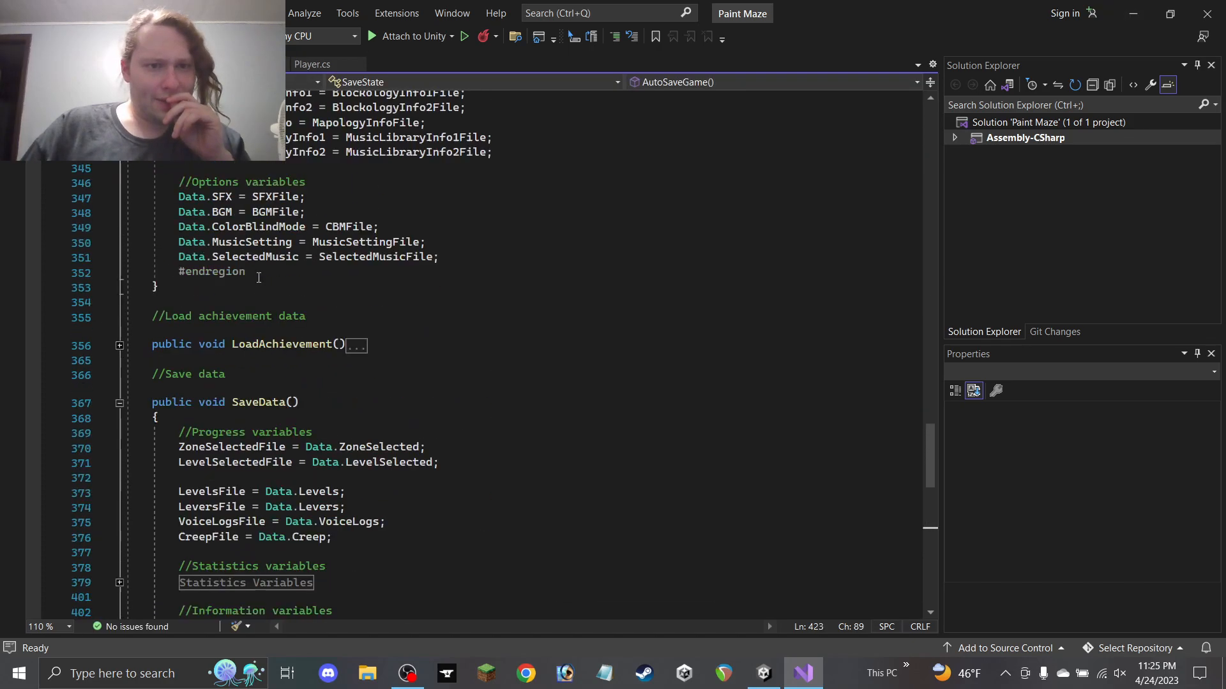
click(159, 64)
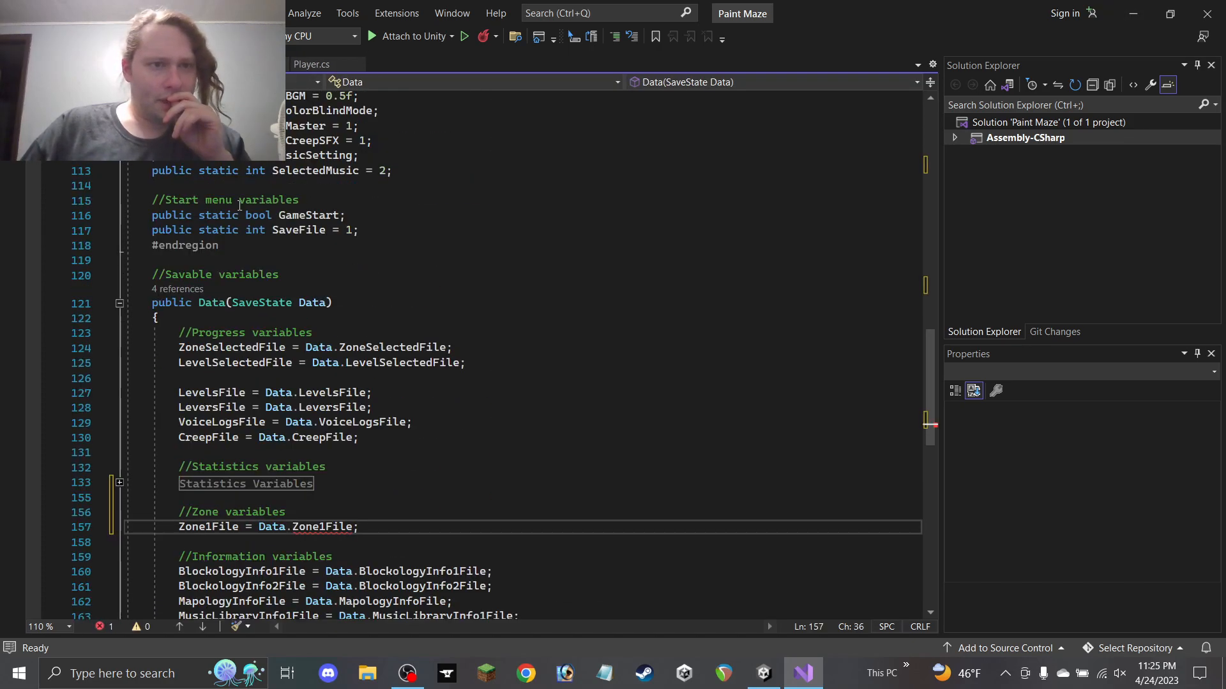
scroll(239, 205, up, 16)
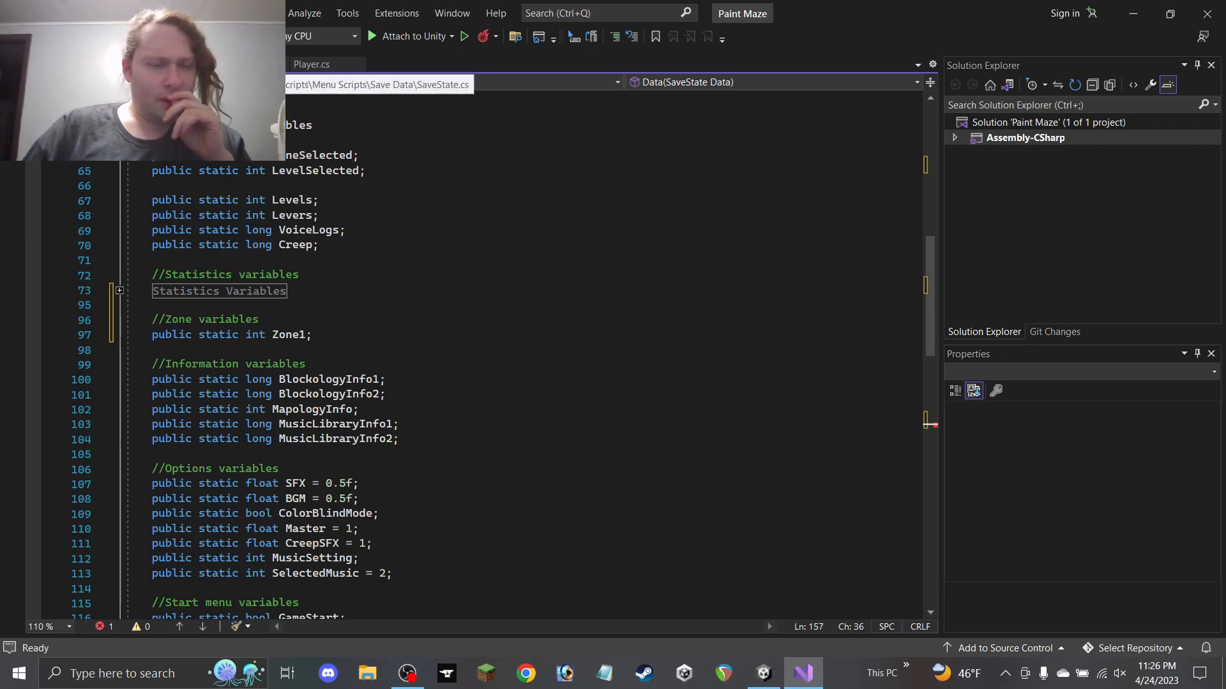
click(220, 64)
scroll(318, 279, up, 20)
scroll(318, 279, up, 20)
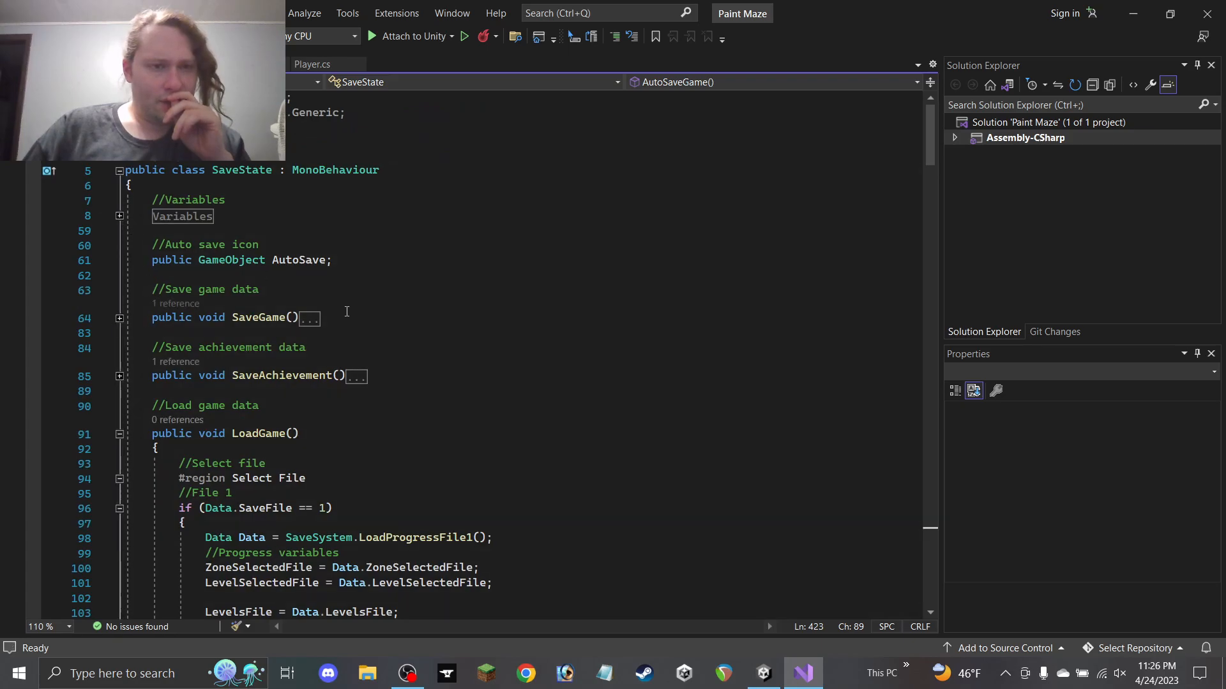
scroll(345, 311, down, 5)
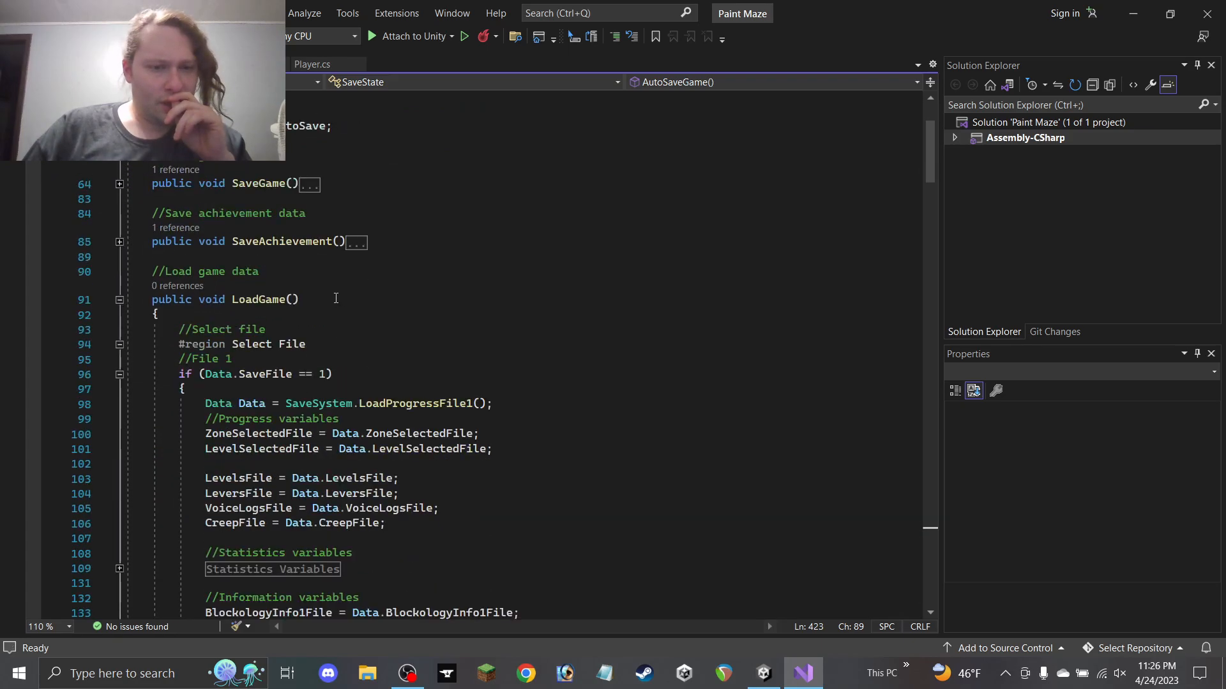
scroll(321, 284, up, 5)
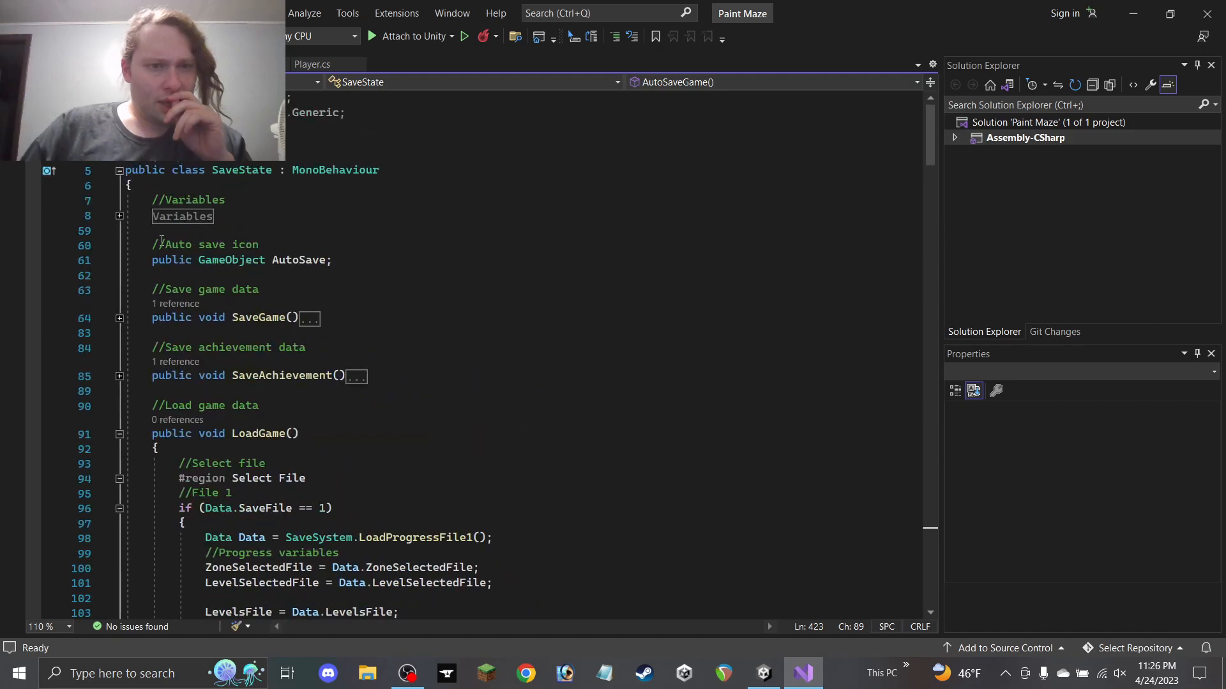
Paste '//Zone variables' and 'public int Zone1File;' into SaveState's Variables region, then save Data.cs
click(119, 216)
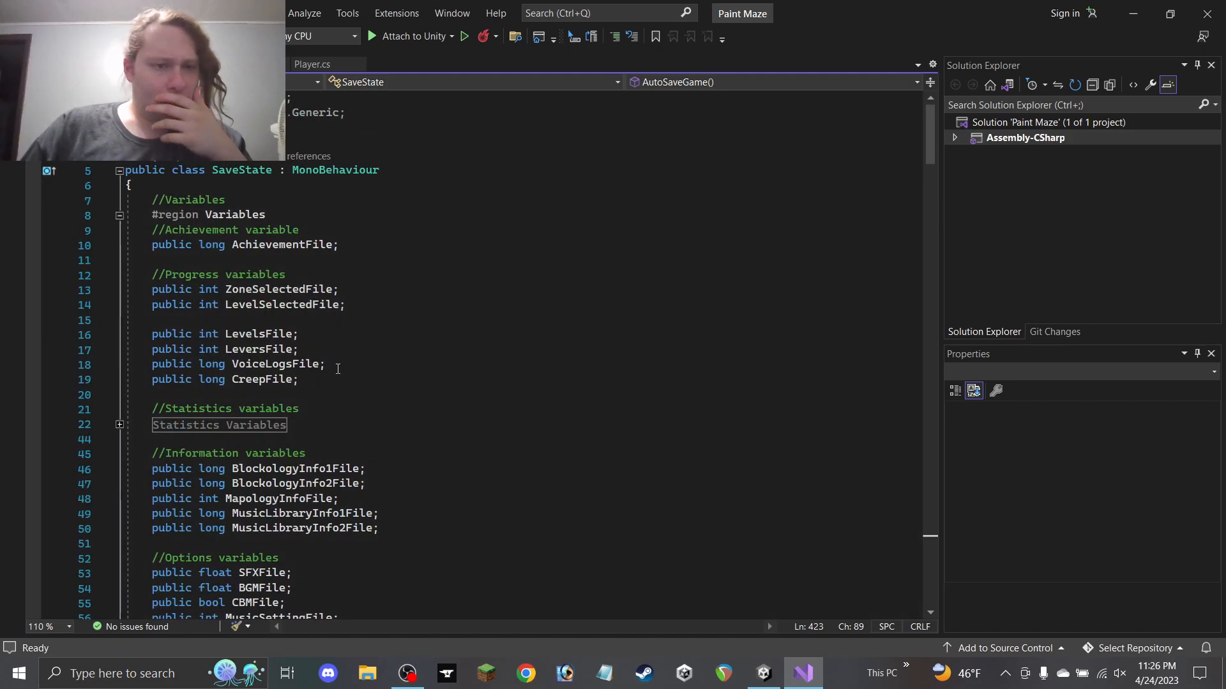
click(337, 426)
key(Return)
key(Return)
text(//Zone variables public int Zone1File;)
scroll(319, 430, down, 1)
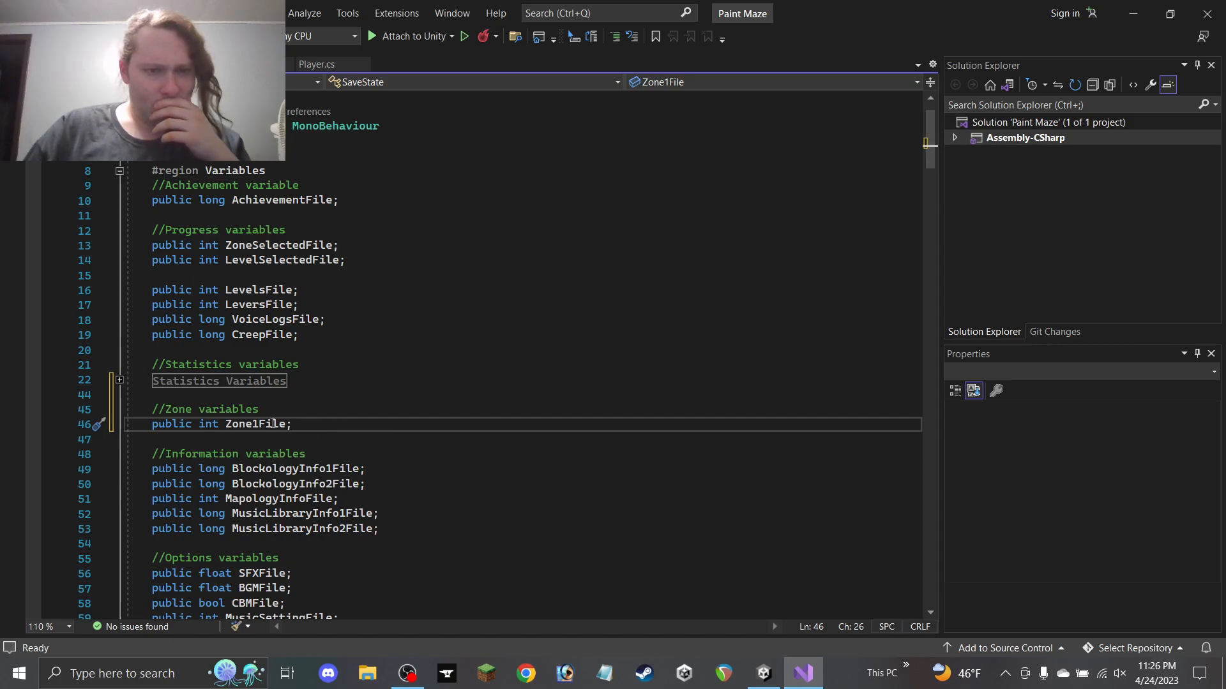
scroll(503, 311, down, 11)
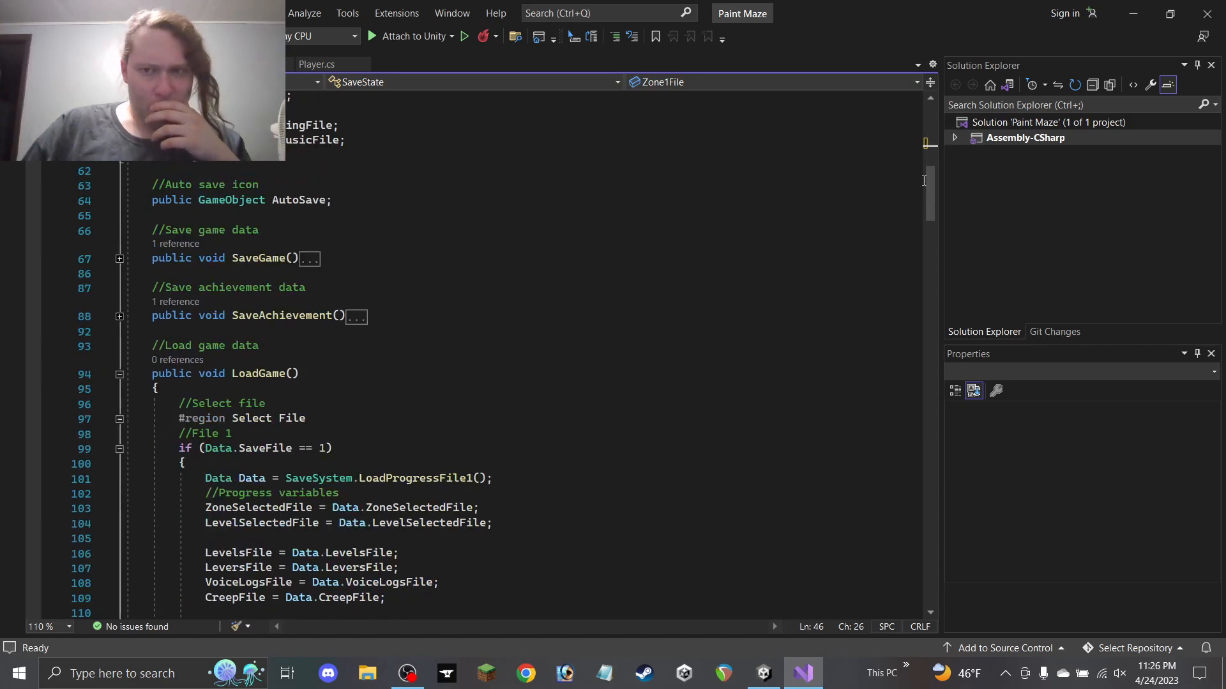
drag(928, 190, 922, 488)
click(191, 65)
key(ctrl+s)
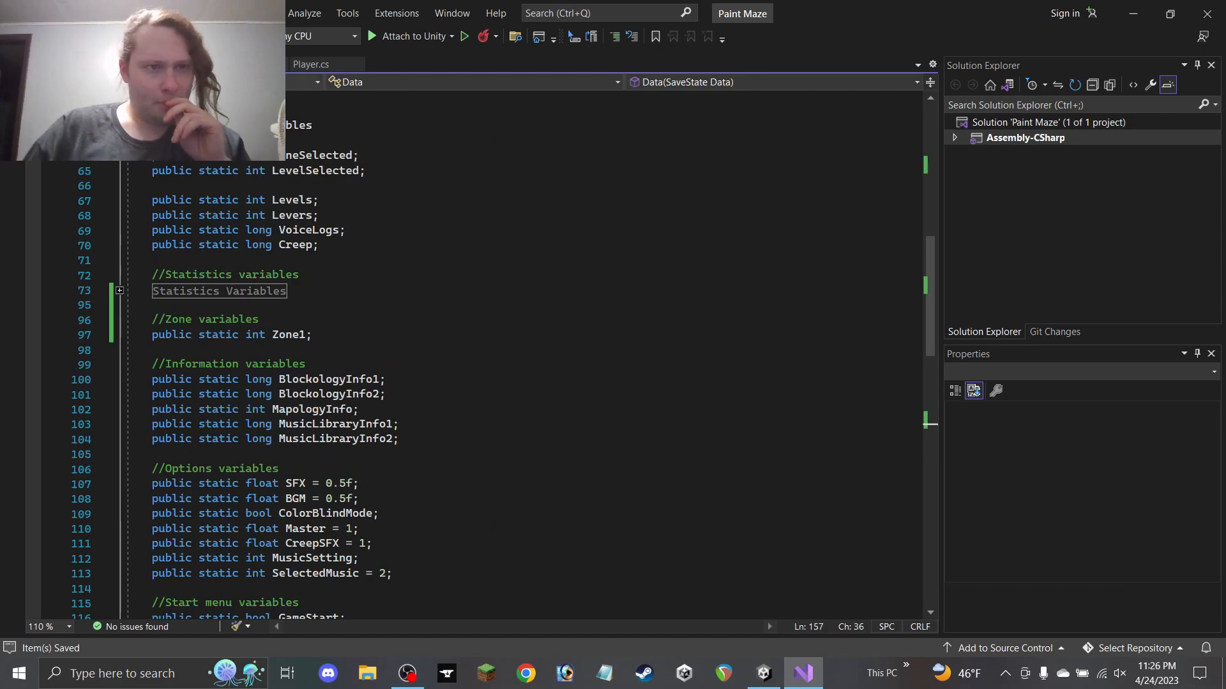
Back in SaveState, expand and collapse the SaveGame and SaveAchievement methods to inspect them
click(77, 65)
scroll(375, 295, down, 5)
scroll(375, 295, up, 20)
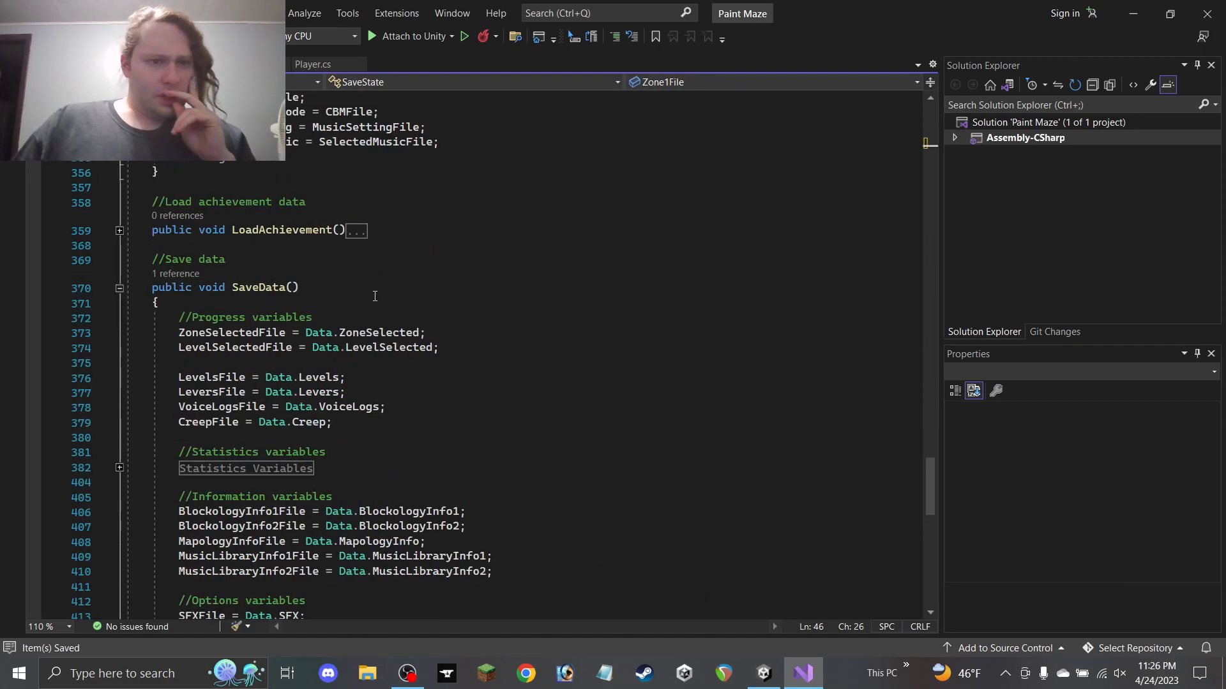
scroll(366, 307, up, 15)
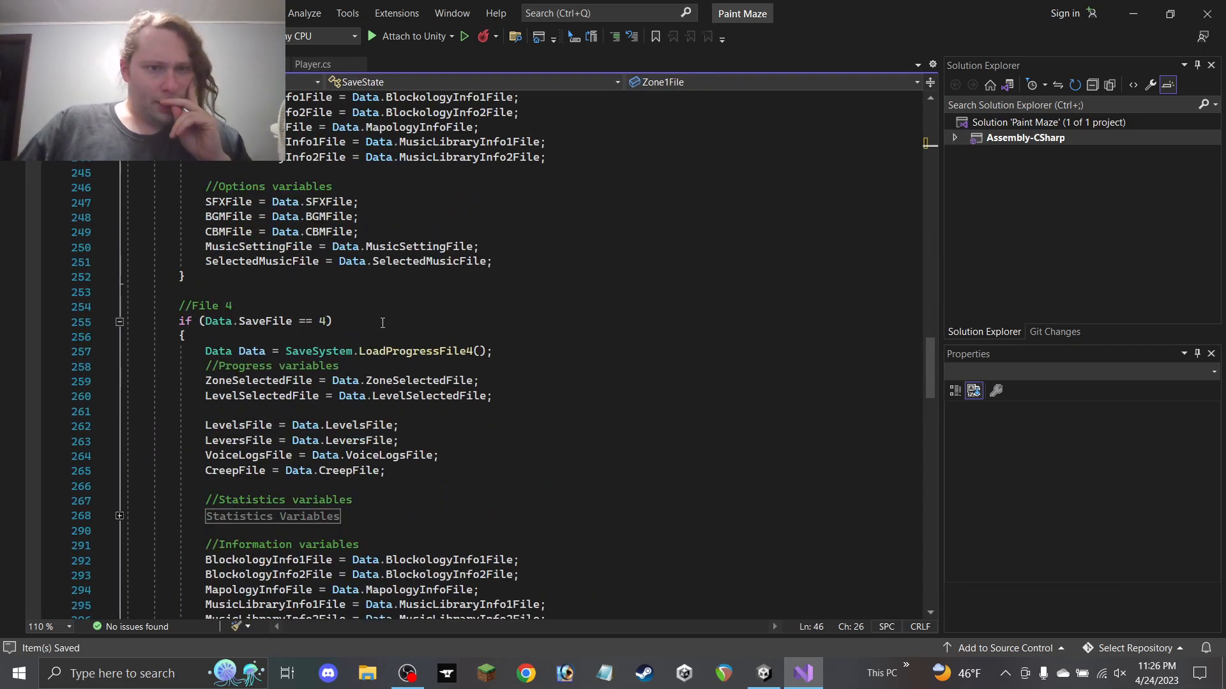
scroll(427, 390, up, 20)
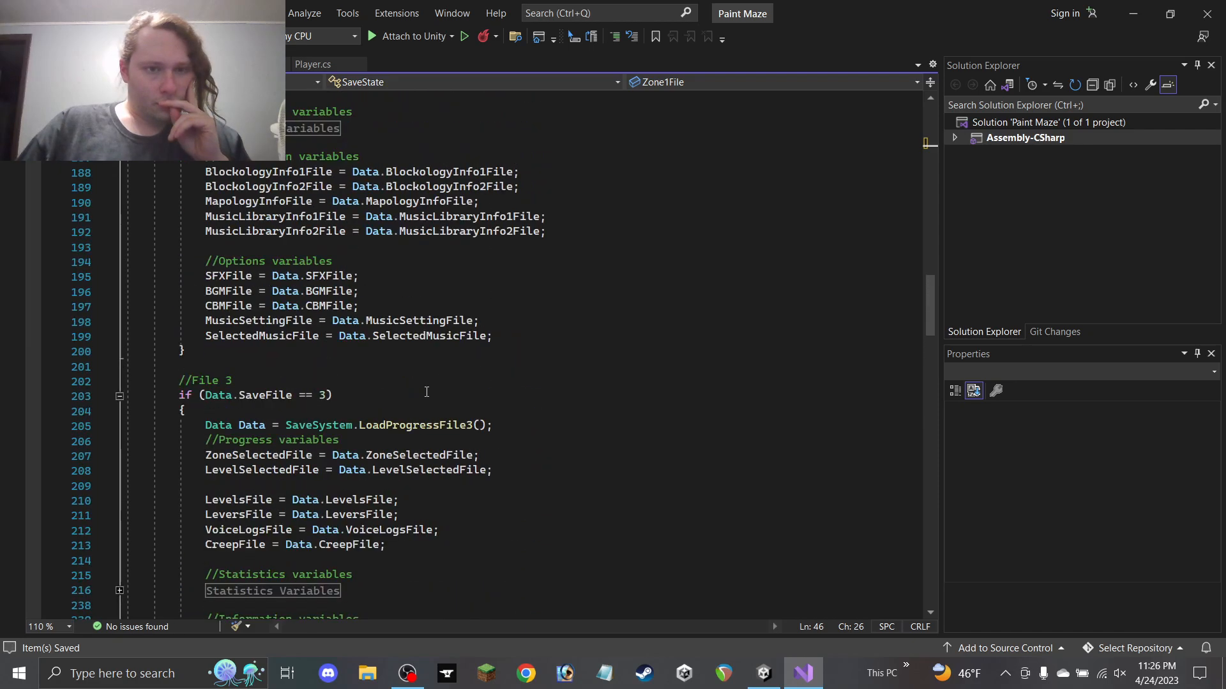
scroll(426, 391, up, 20)
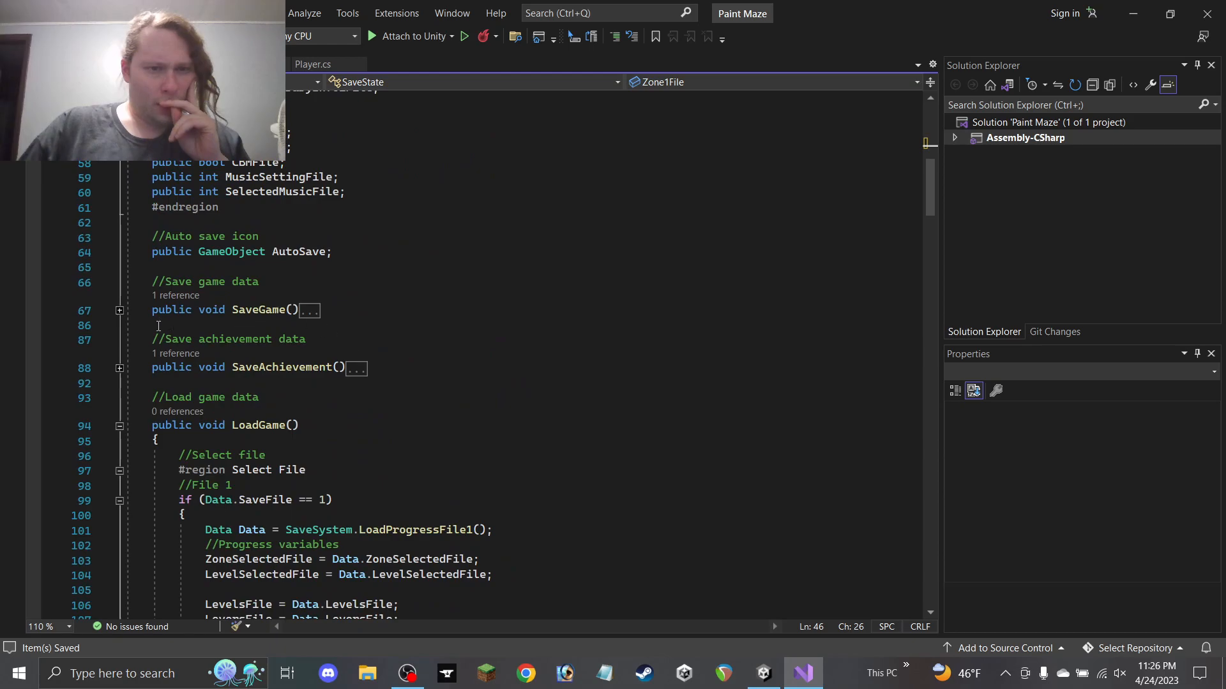
click(120, 311)
click(119, 311)
click(119, 369)
Paste the Zone variables lines below the Statistics Variables region in LoadGame's File 1 branch
click(119, 368)
scroll(174, 311, up, 6)
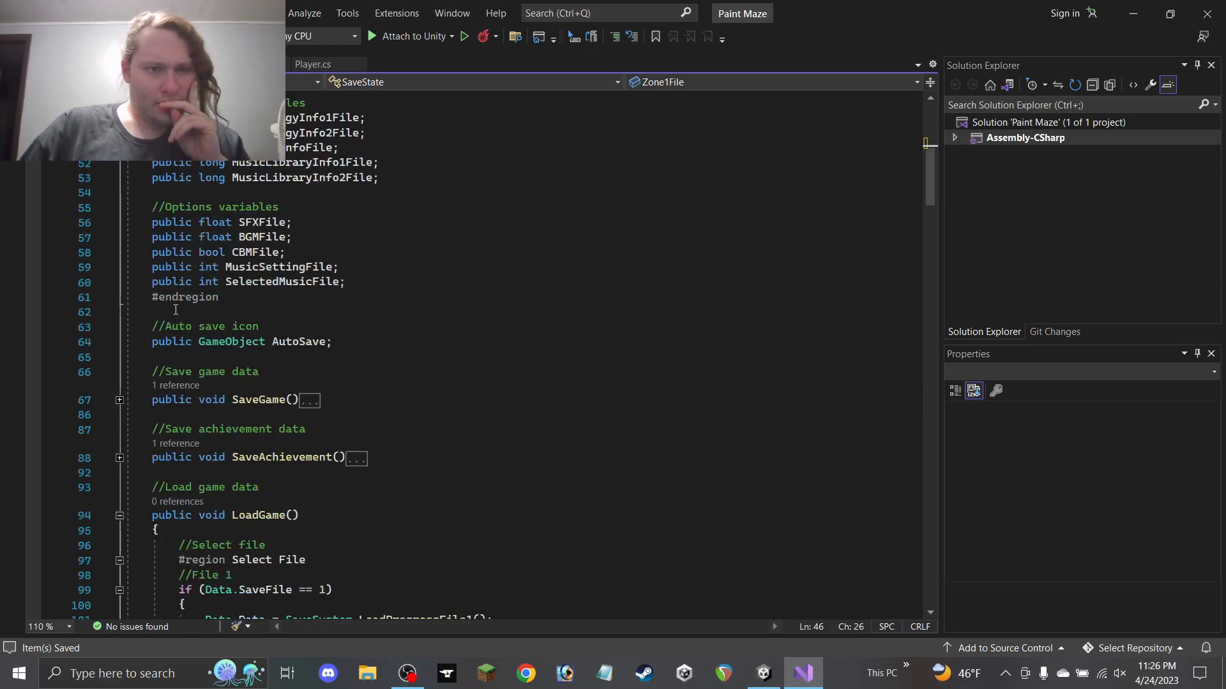
scroll(313, 350, down, 3)
scroll(313, 350, down, 7)
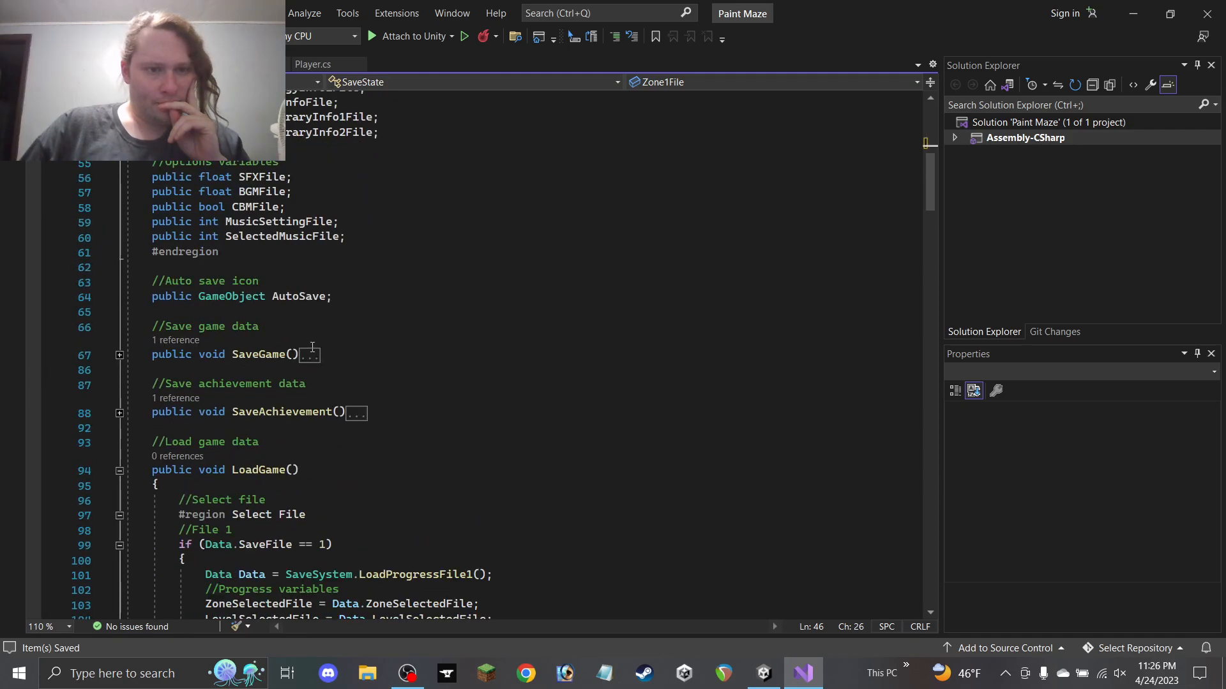
scroll(500, 408, down, 3)
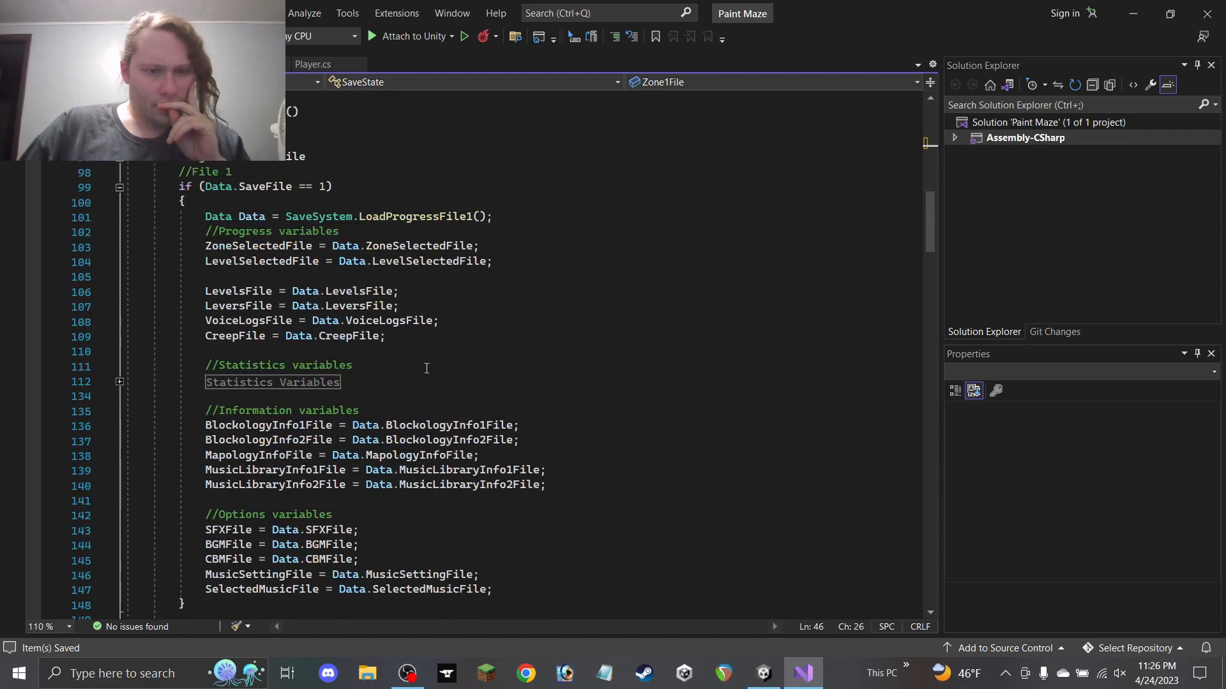
click(427, 384)
key(Return)
text(//Zone variables public int Zone1File;)
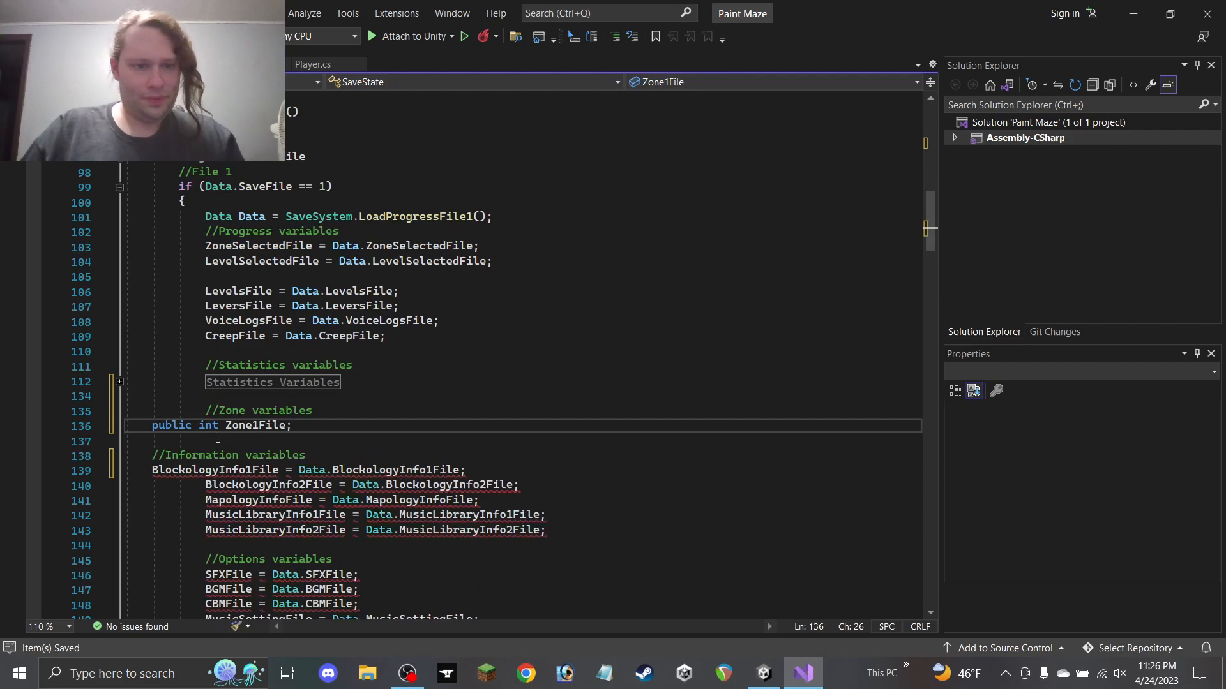
key(ctrl+z)
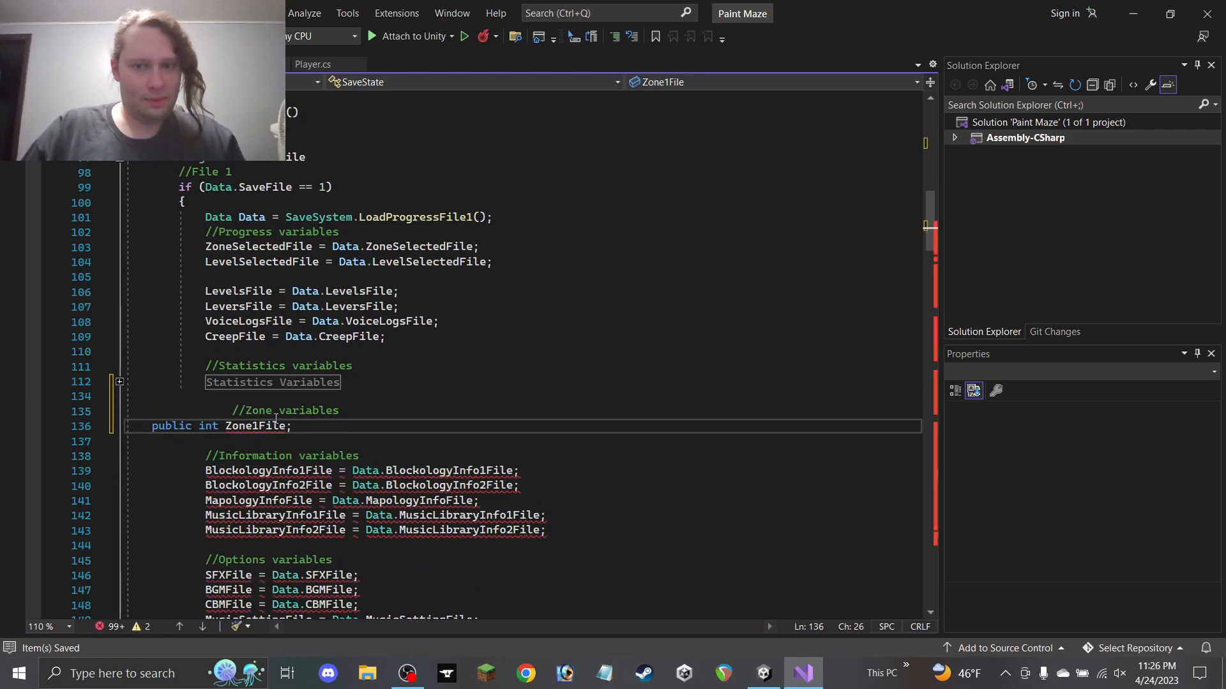
Remove 'public int' from the pasted line and fix the indentation
drag(227, 426, 152, 426)
key(BackSpace)
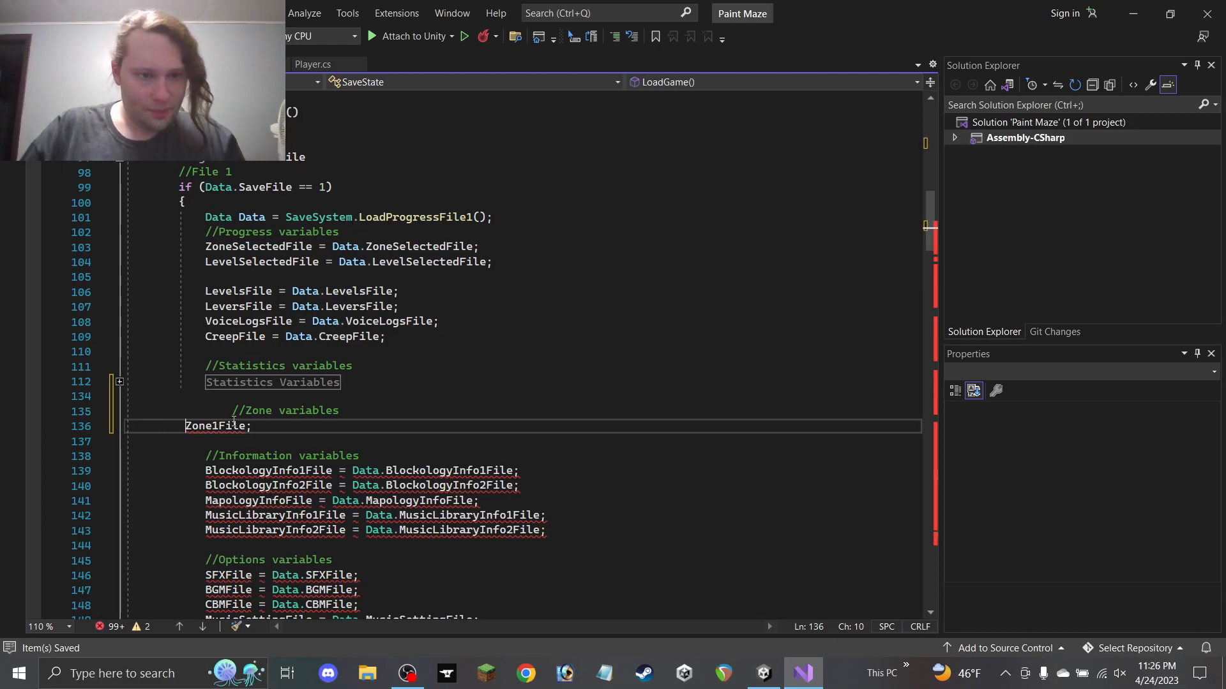
key(Tab)
click(233, 411)
text(\)
key(BackSpace)
key(BackSpace)
key(BackSpace)
key(BackSpace)
key(BackSpace)
key(BackSpace)
Complete the line as 'Zone1File = Data.Zone1File;'
click(286, 426)
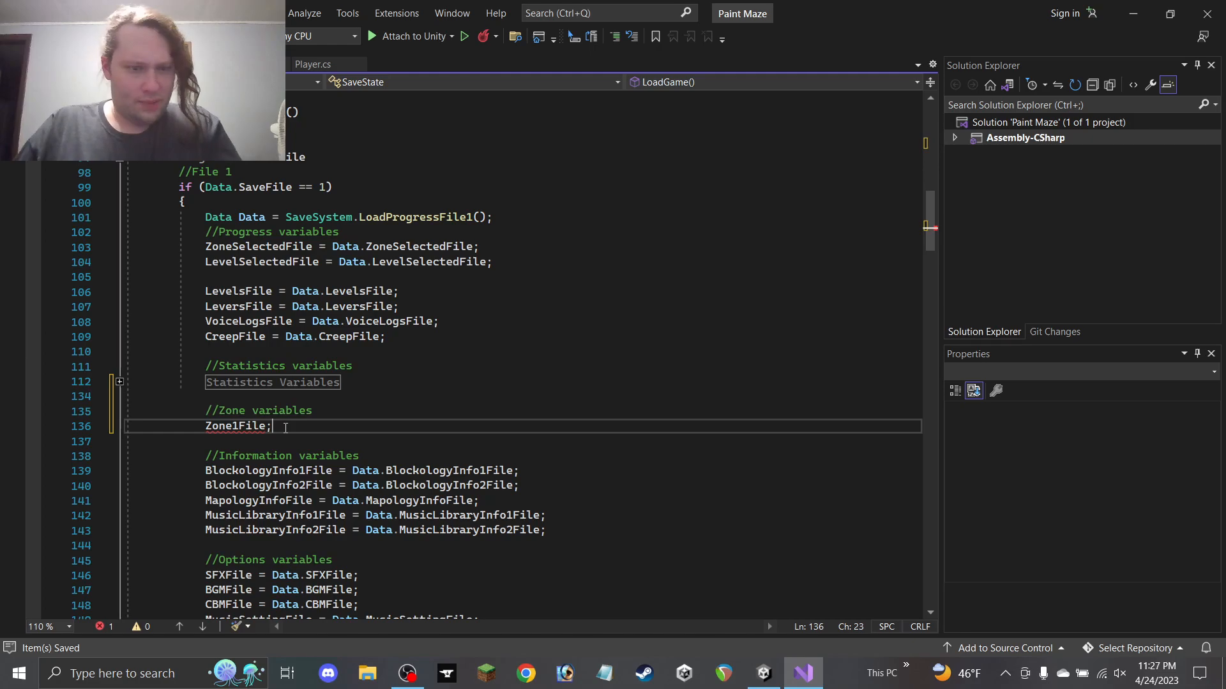
key(BackSpace)
text(= Data.)
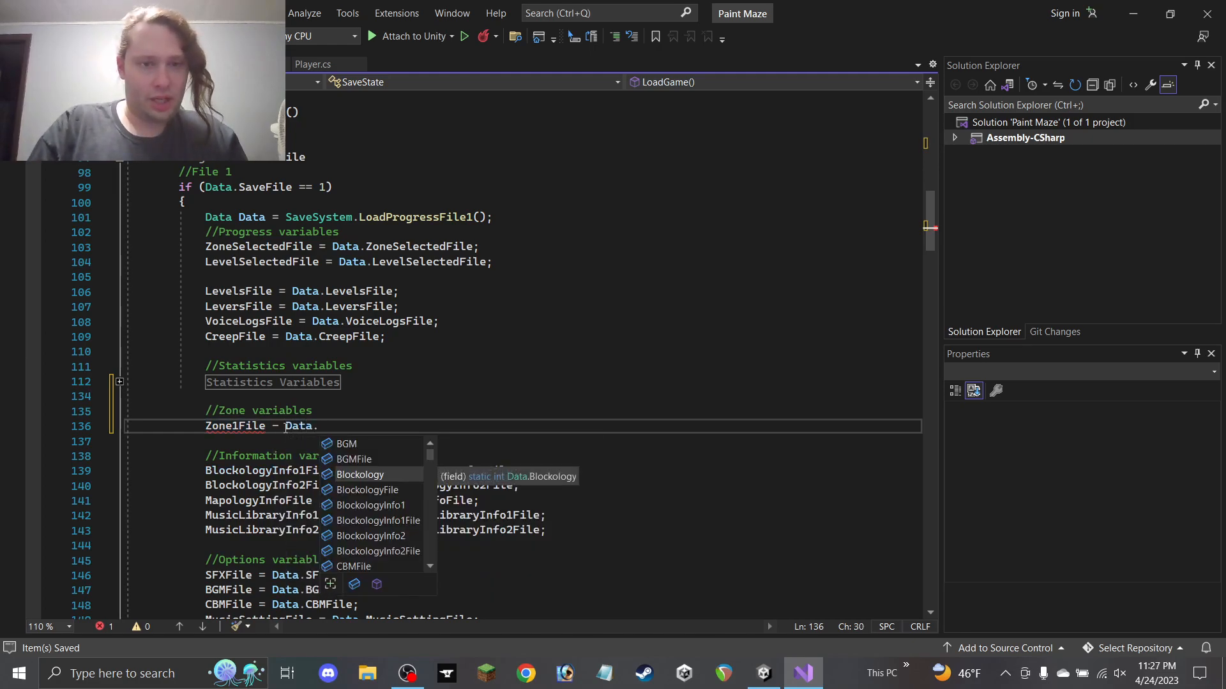
text(Zone1;)
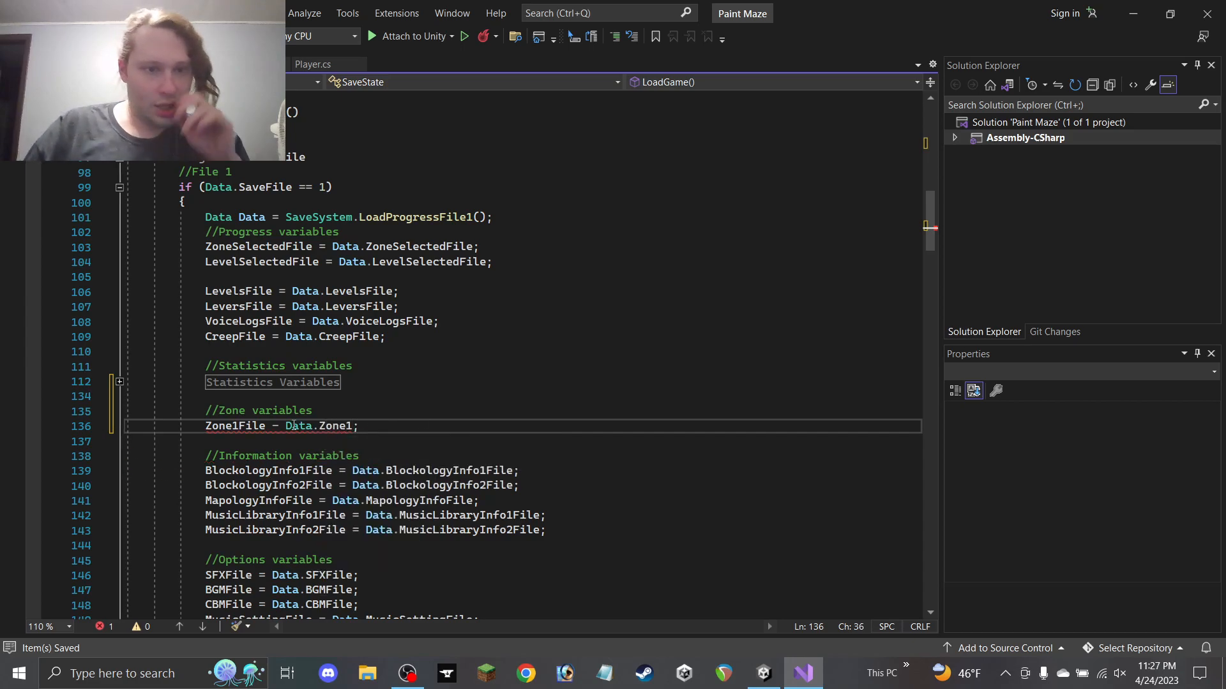
click(279, 426)
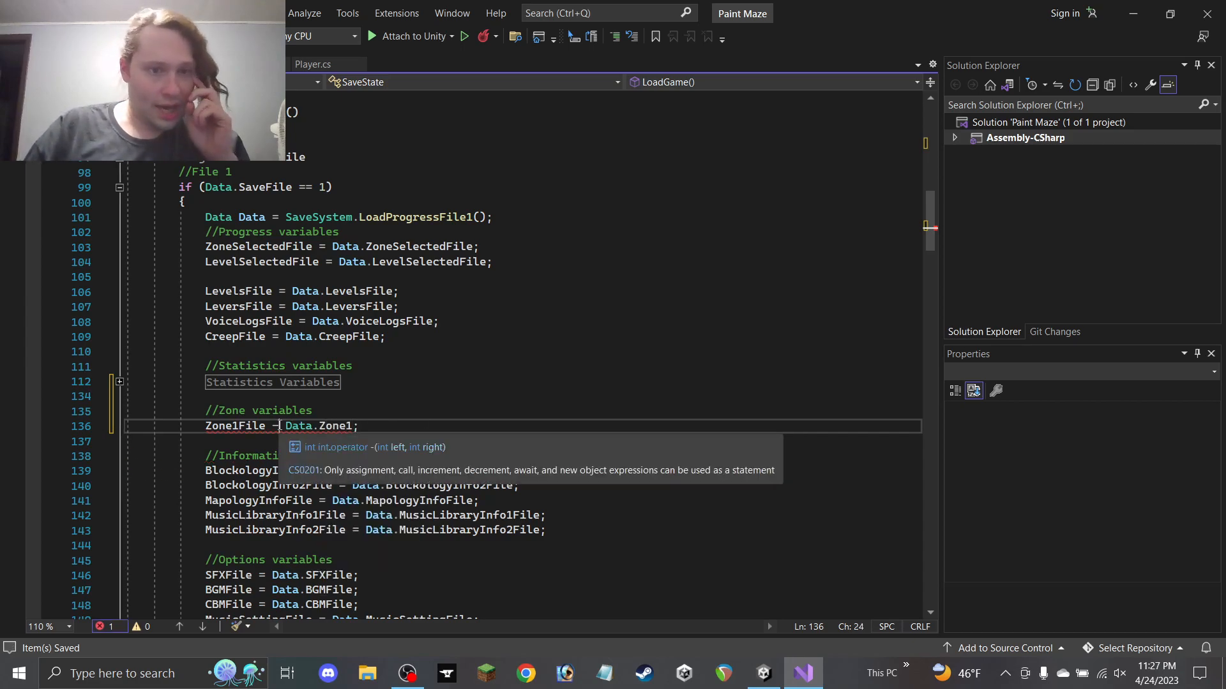
key(BackSpace)
text(=)
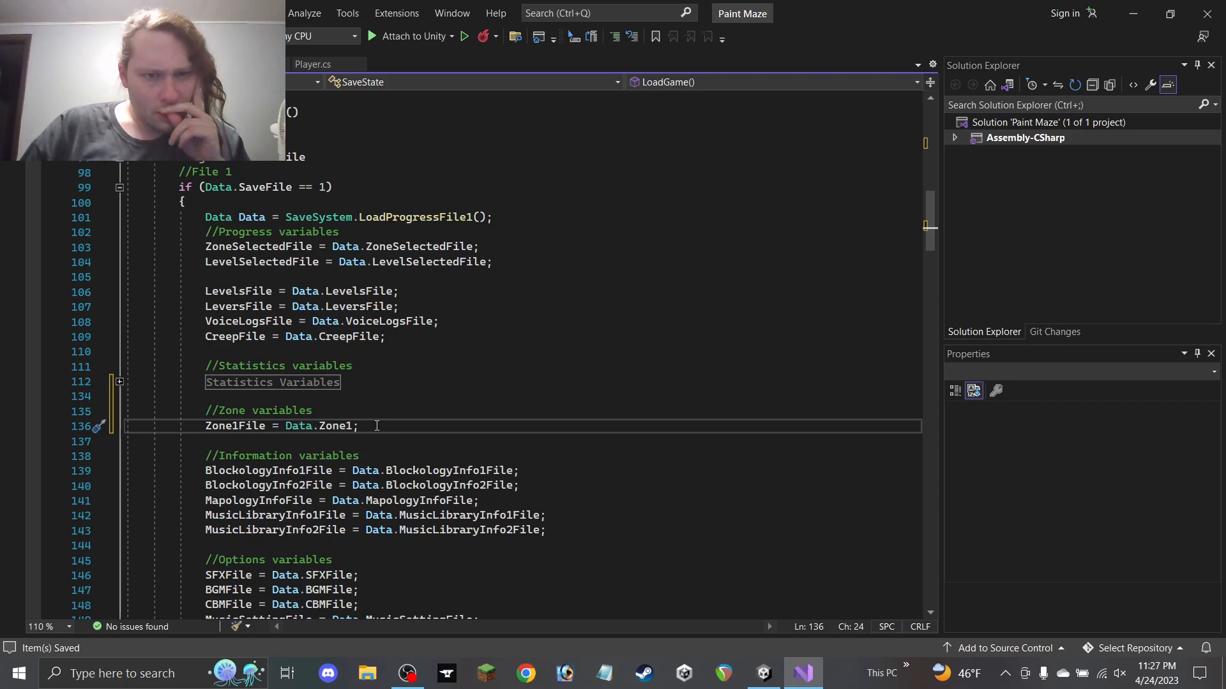
click(355, 426)
text(F)
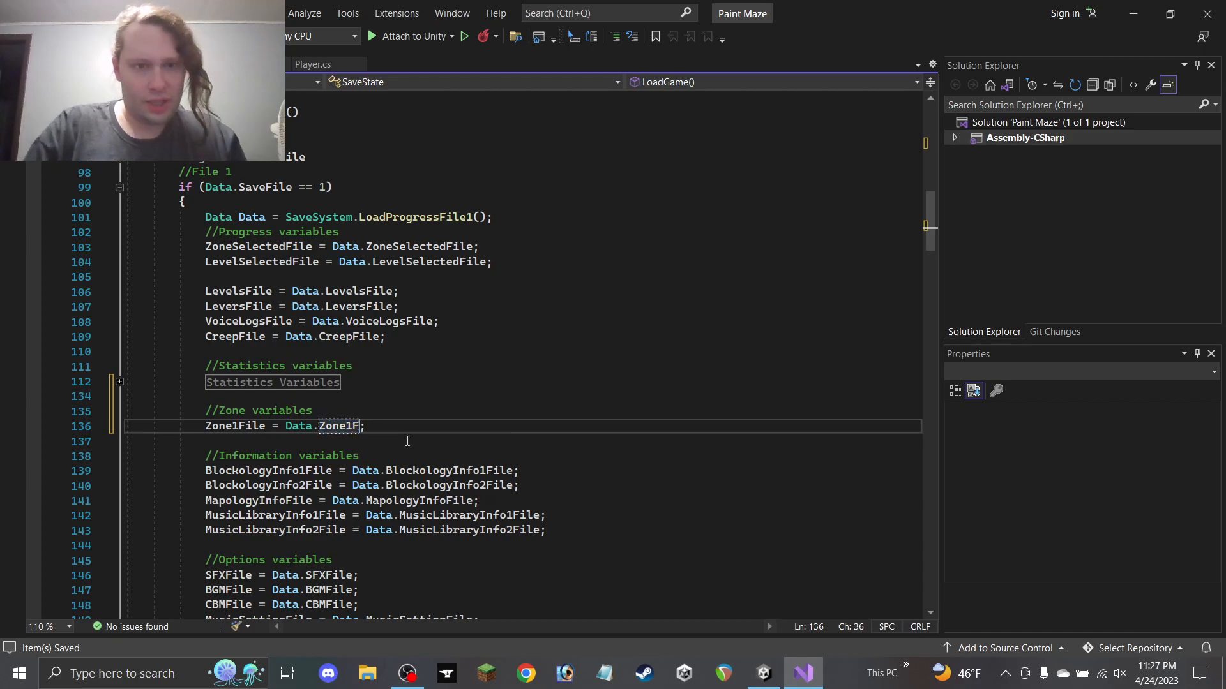
text(ile)
click(388, 426)
key(shift+Home)
key(shift+Home)
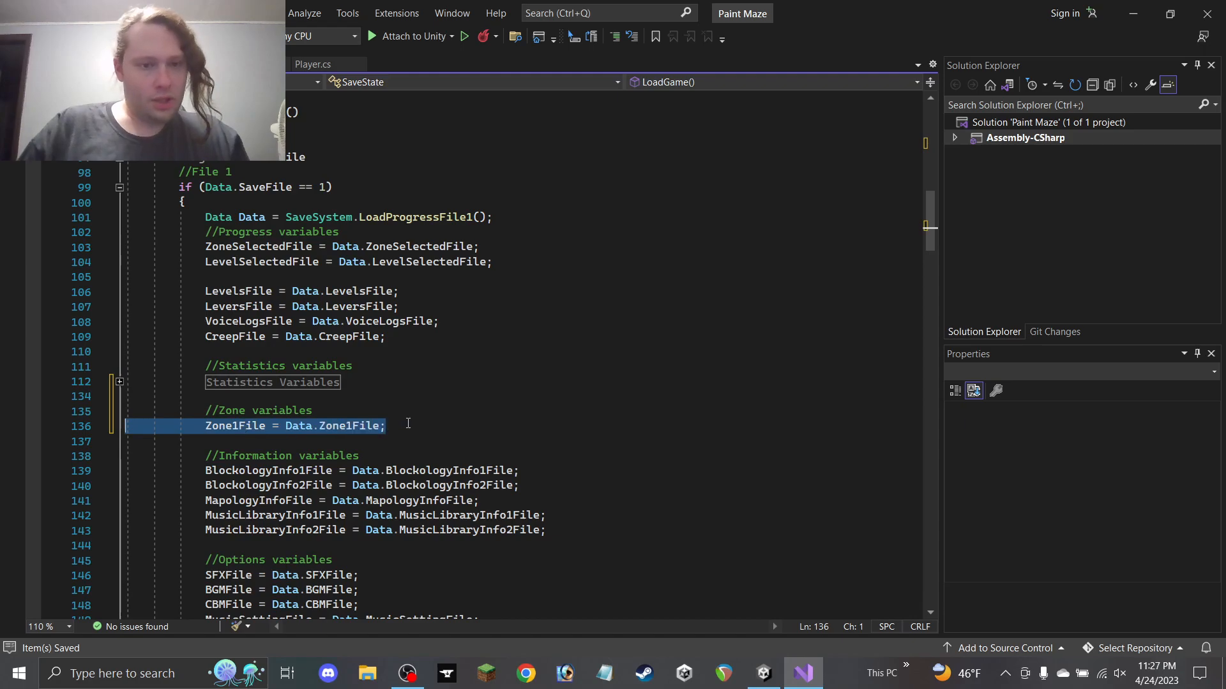
Copy File 1's zone lines and paste them below File 2's Statistics Variables region
click(408, 424)
drag(407, 429, 79, 408)
key(ctrl+c)
scroll(314, 423, down, 8)
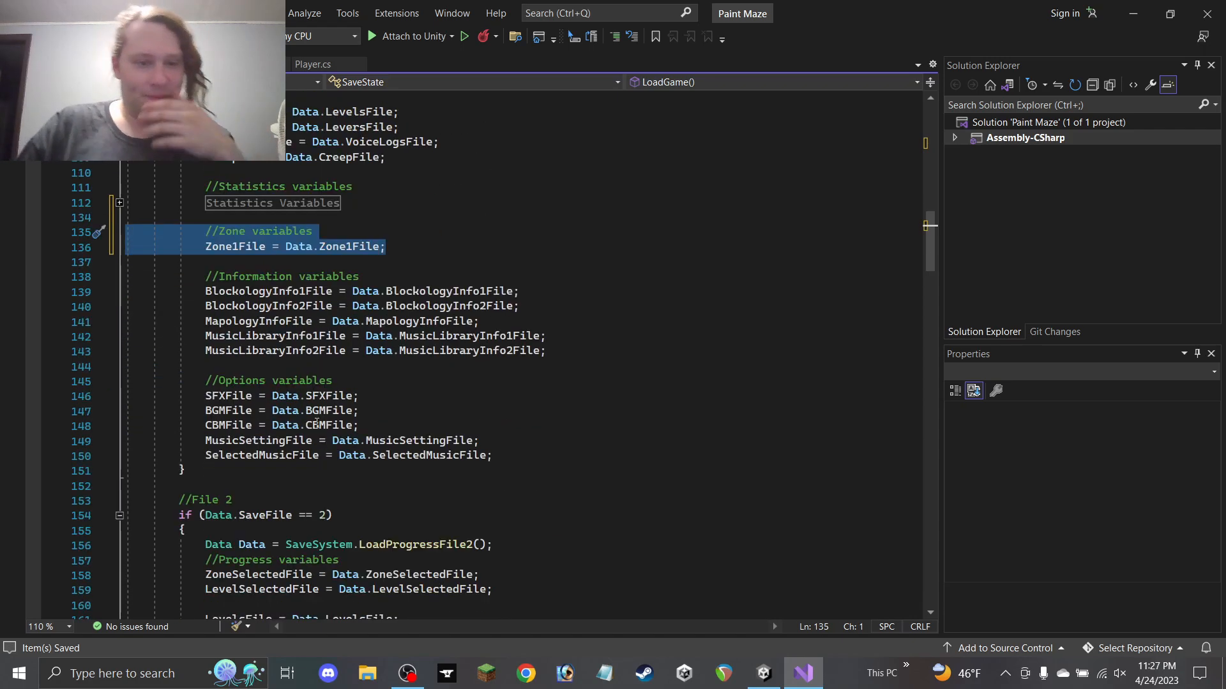
scroll(292, 419, down, 2)
click(376, 447)
key(Return)
key(Return)
key(ctrl+v)
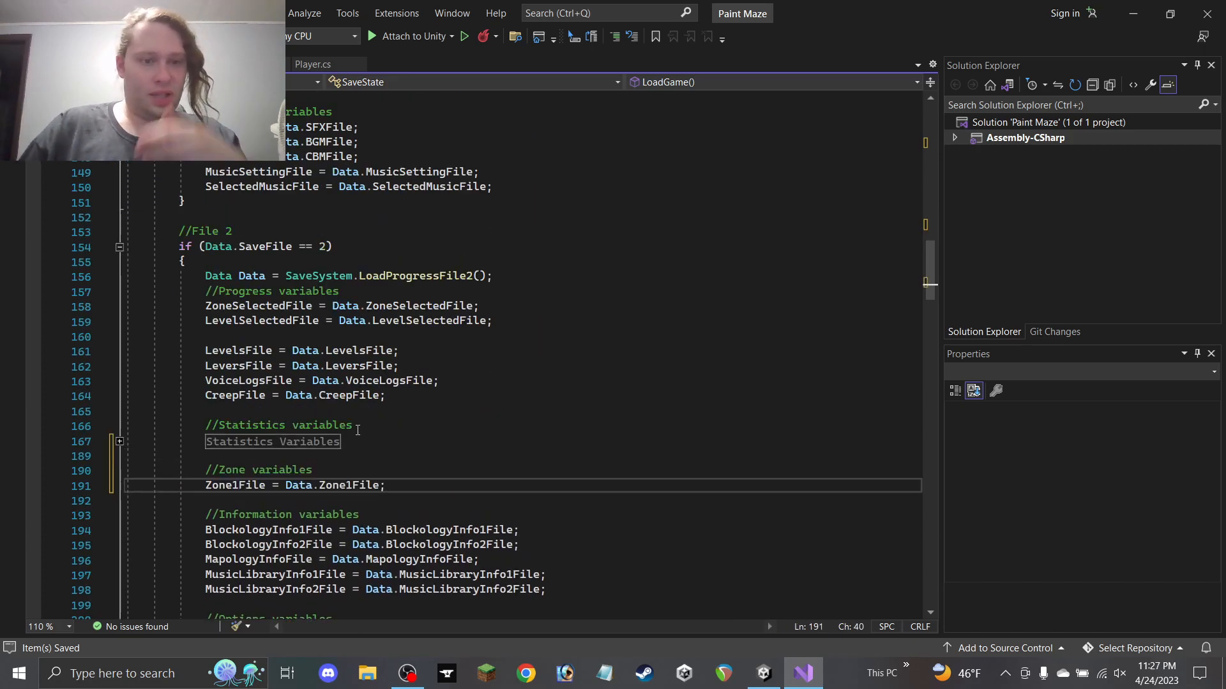
Paste the same Zone1File lines into the File 3 and File 4 branches
scroll(358, 429, down, 20)
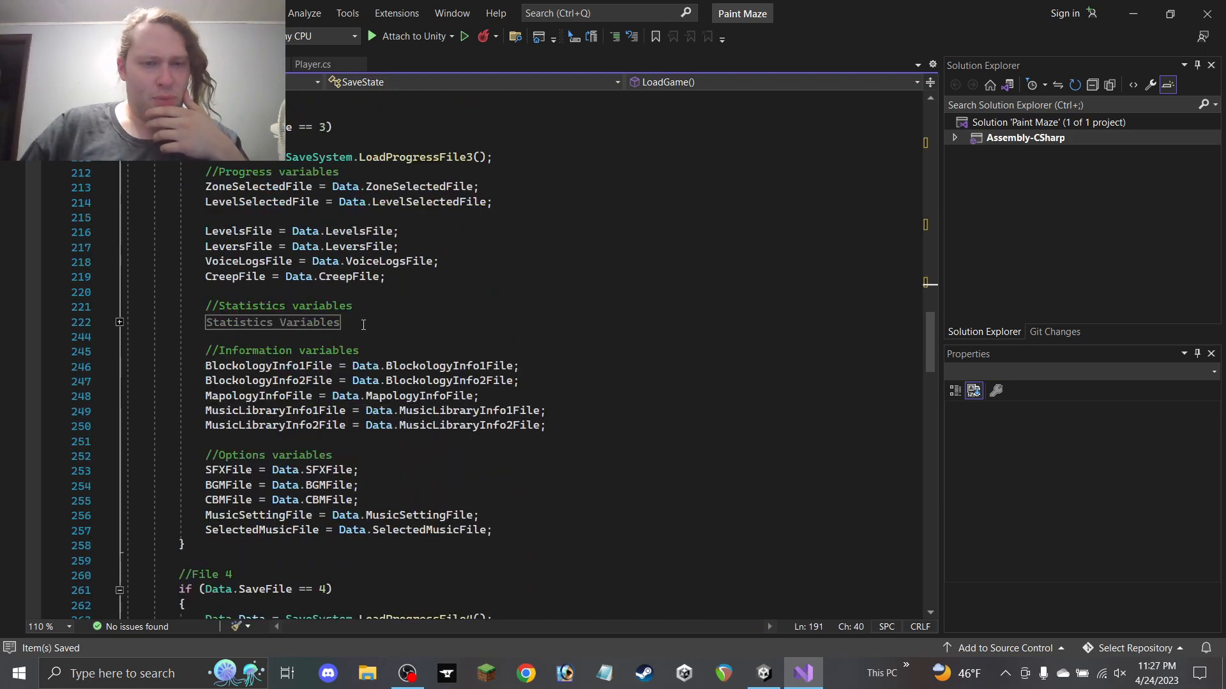
click(363, 325)
key(Return)
key(Return)
key(ctrl+v)
scroll(380, 343, down, 11)
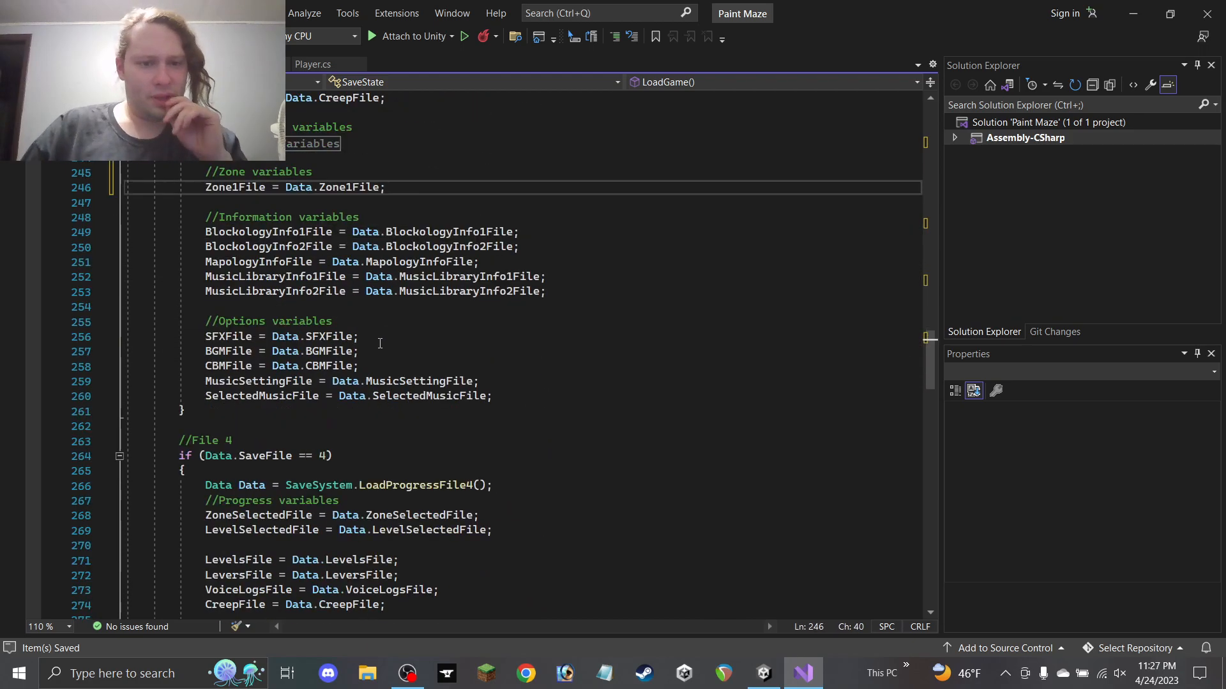
scroll(380, 343, down, 4)
click(374, 473)
key(Return)
key(Return)
key(ctrl+v)
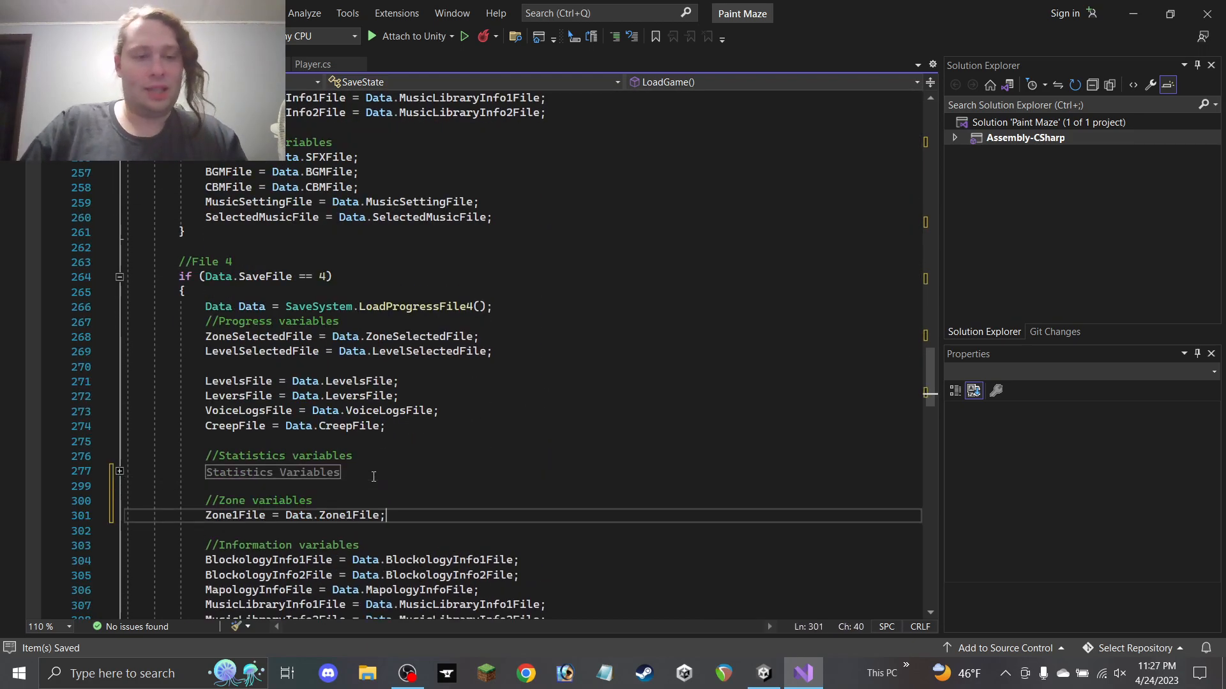
Paste the Zone1File lines below the Statistics Variables region in Load Global Data
scroll(374, 459, down, 3)
scroll(377, 434, down, 4)
scroll(377, 424, down, 5)
click(342, 427)
key(Return)
key(Return)
key(ctrl+v)
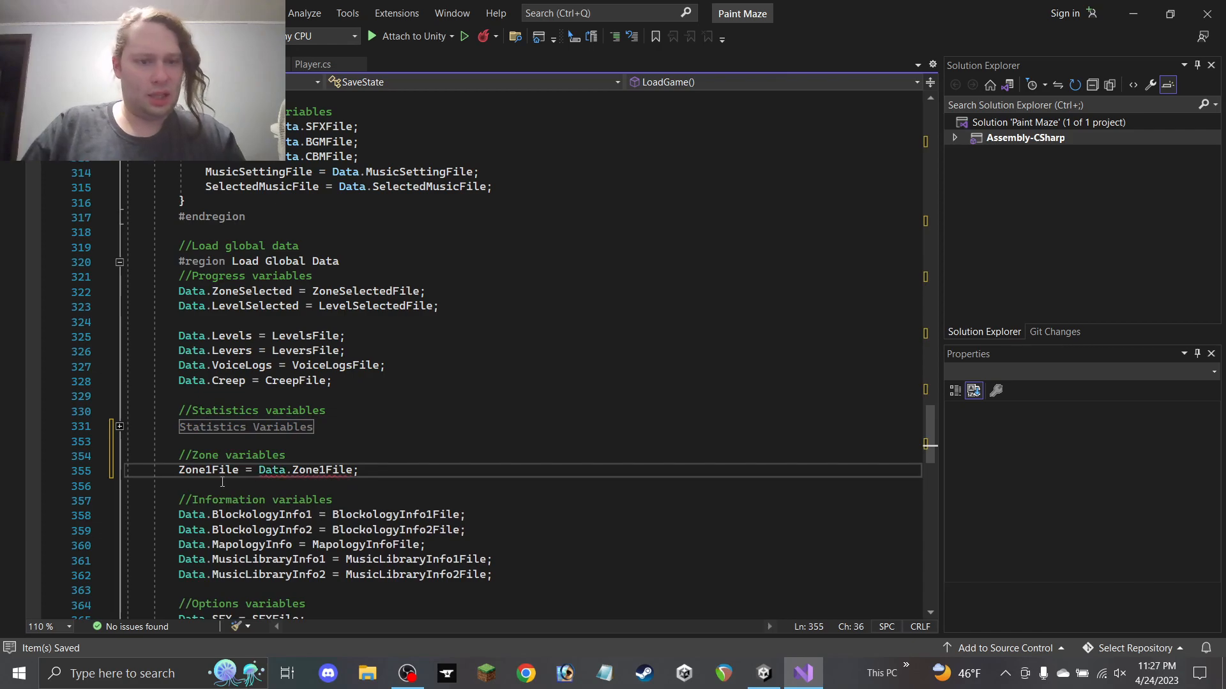
Rewrite the Load Global Data line as 'Data.Zone1 = Zone1File;'
click(180, 471)
text(Dat)
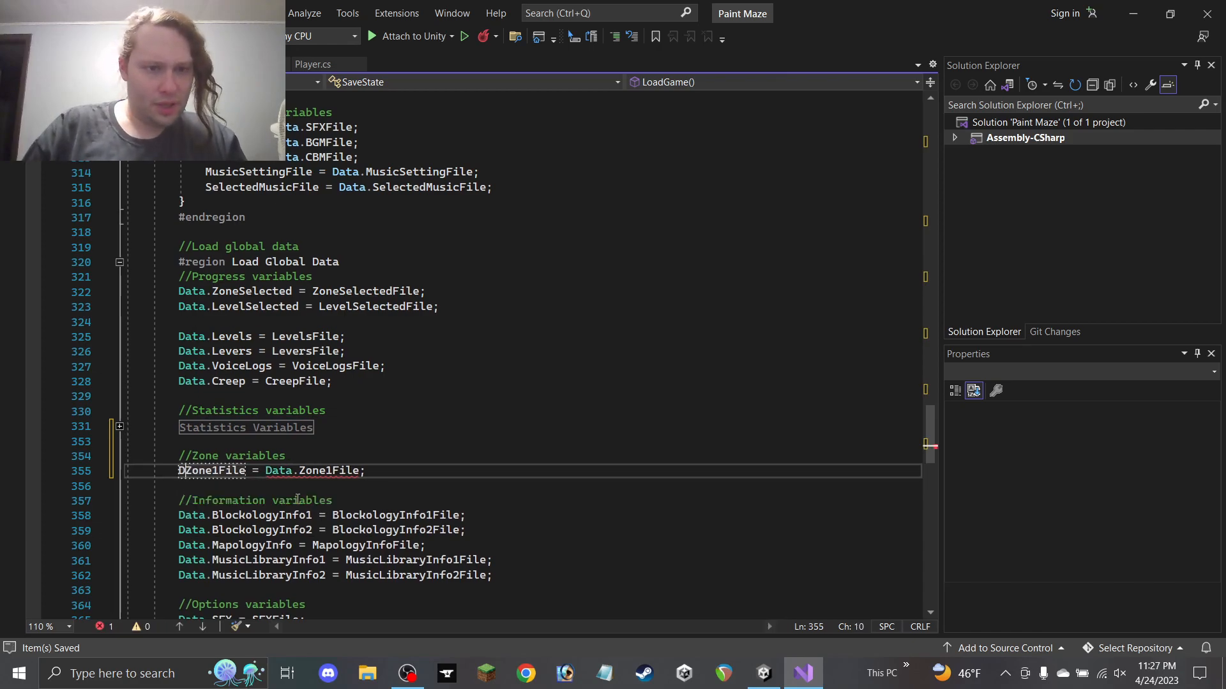
text(a.)
key(Right)
key(Right)
key(Right)
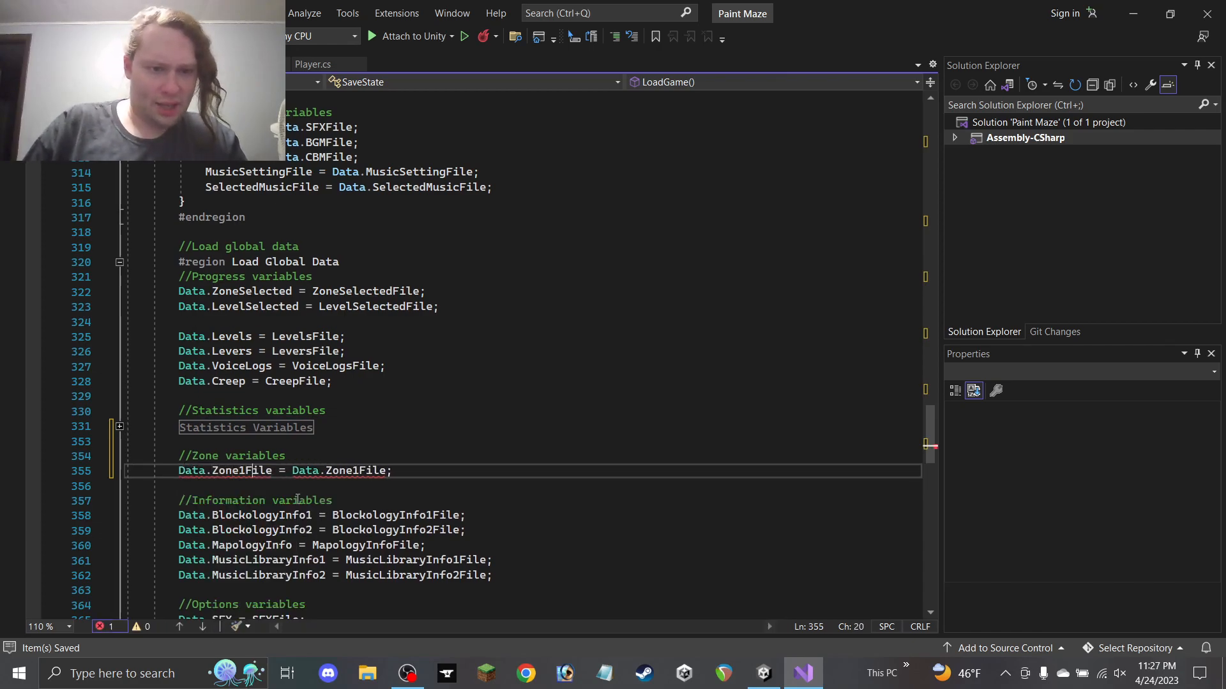
key(BackSpace)
key(BackSpace)
key(BackSpace)
key(BackSpace)
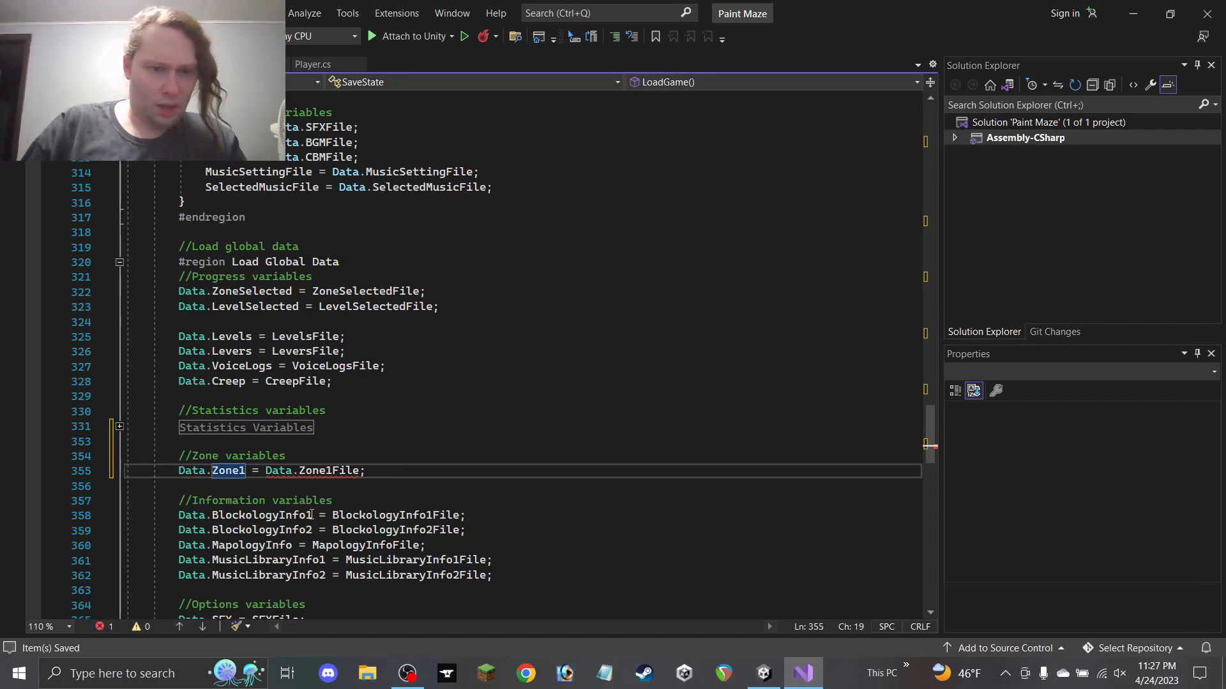
drag(299, 472, 265, 473)
key(BackSpace)
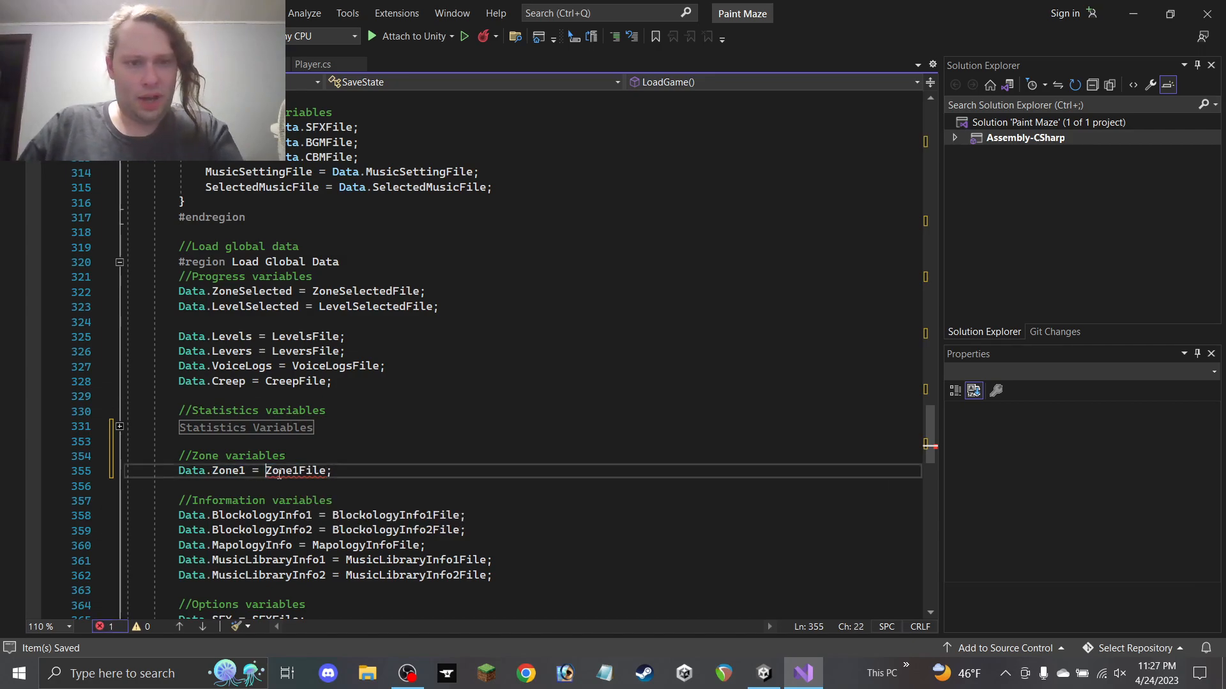
click(351, 470)
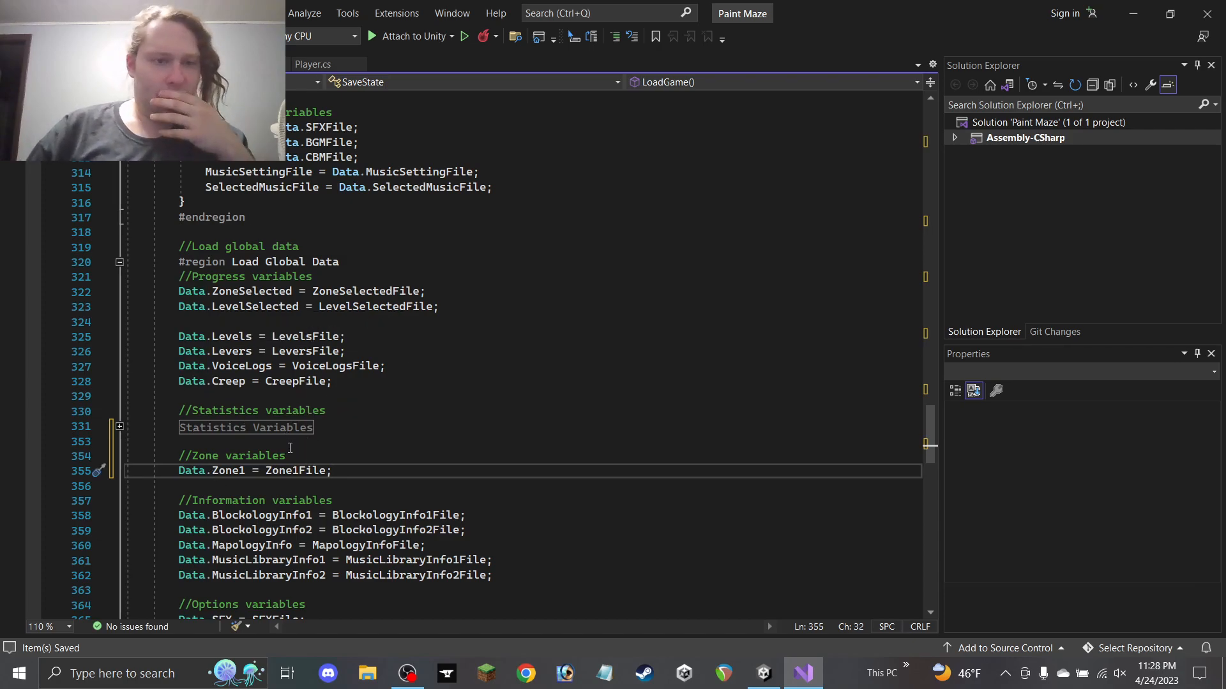
Select the //Zone variables lines to copy them
scroll(288, 443, up, 2)
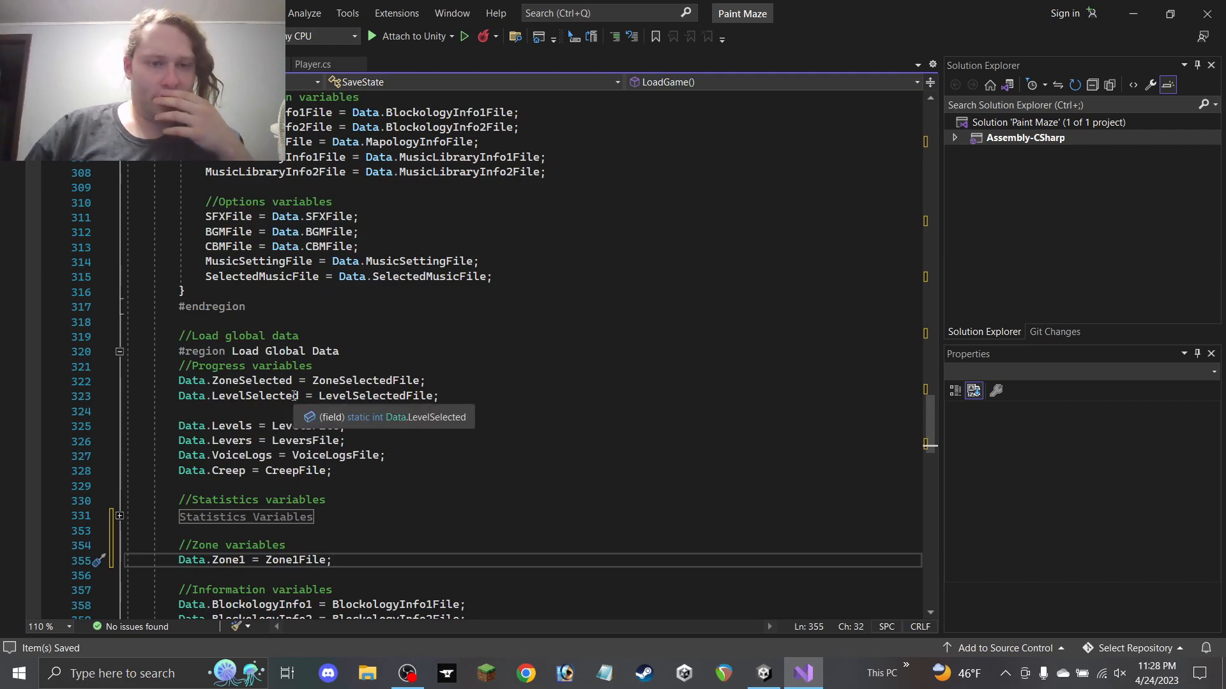
scroll(318, 392, down, 6)
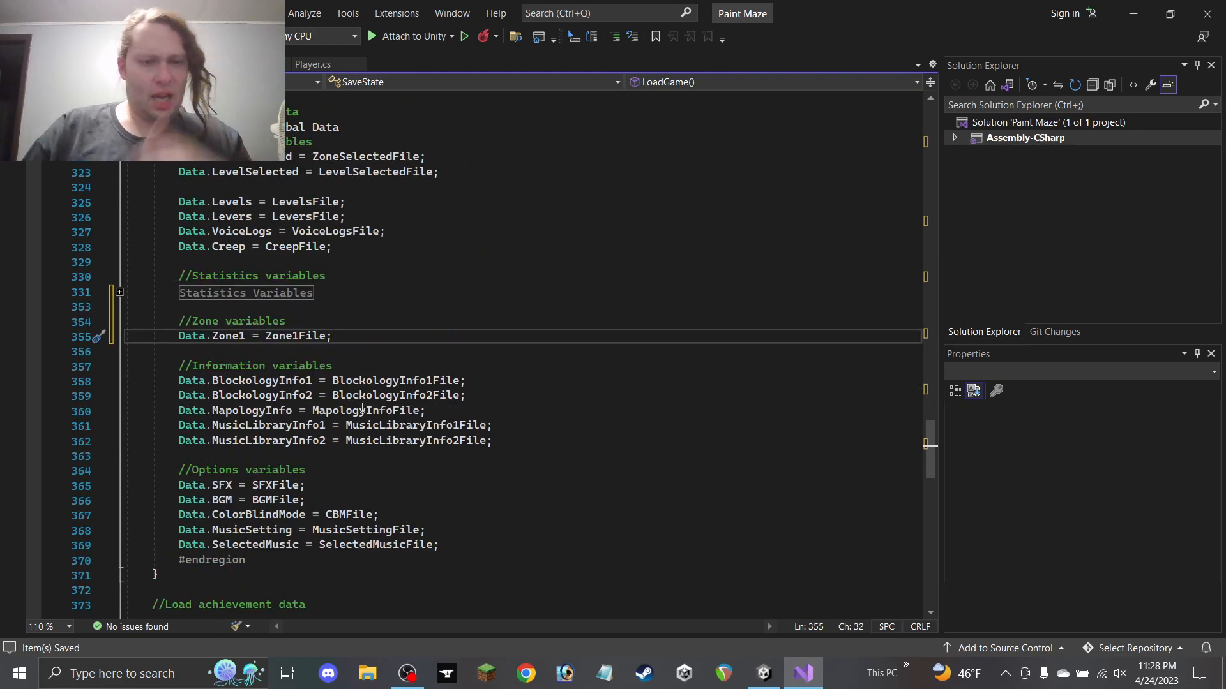
scroll(353, 406, down, 3)
scroll(353, 406, down, 3)
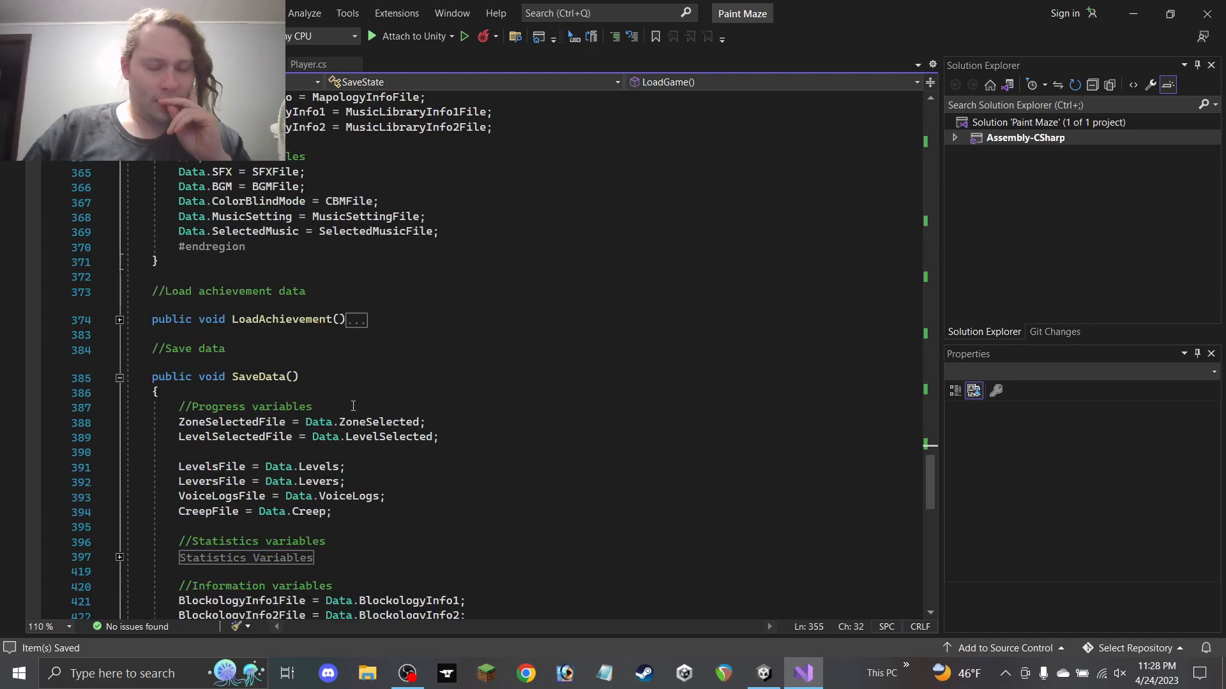
scroll(355, 426, up, 9)
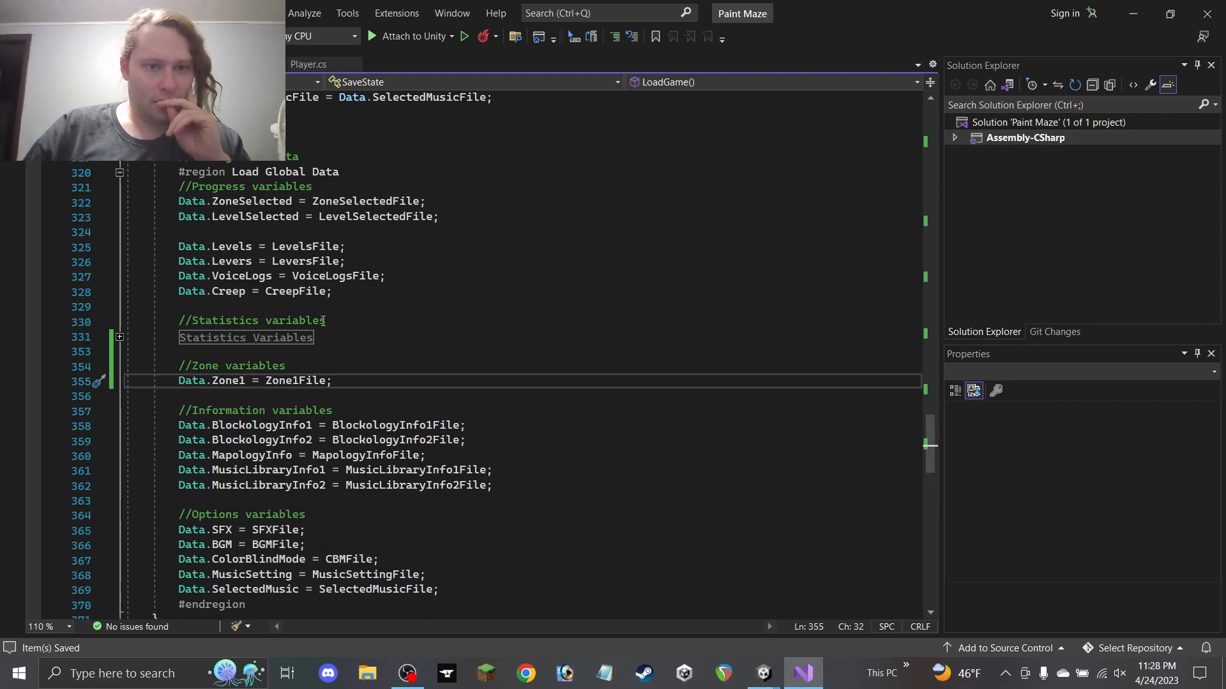
drag(343, 382, 83, 372)
key(ctrl+c)
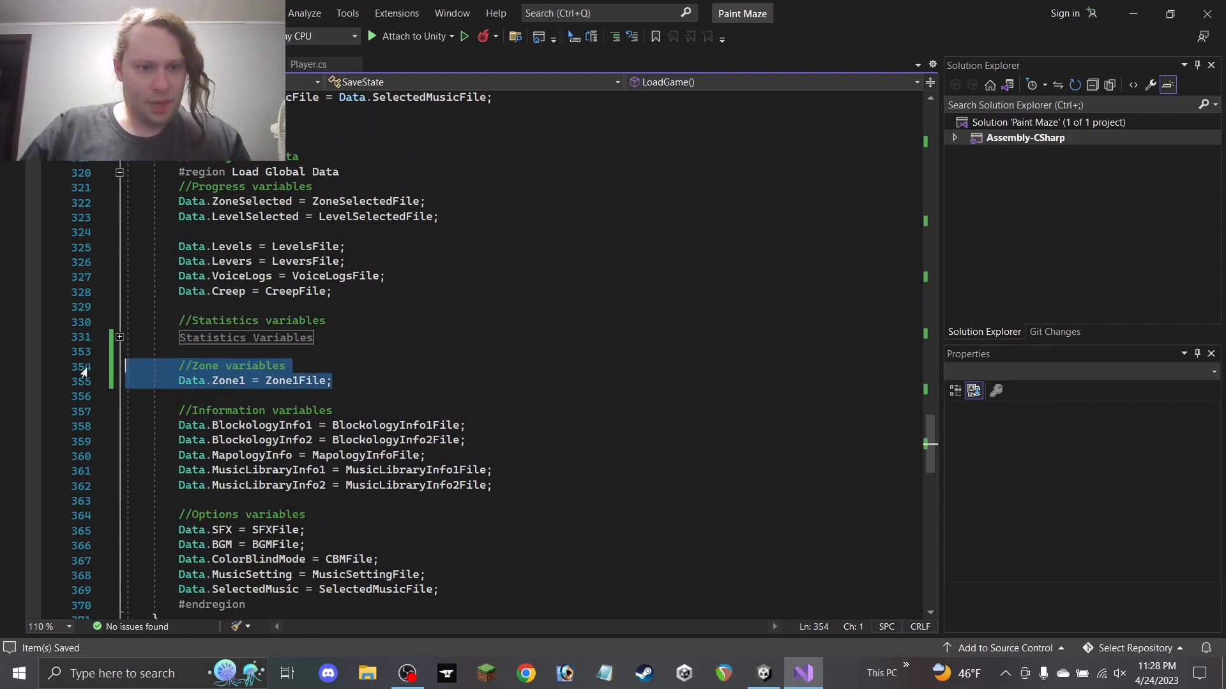
scroll(348, 403, down, 11)
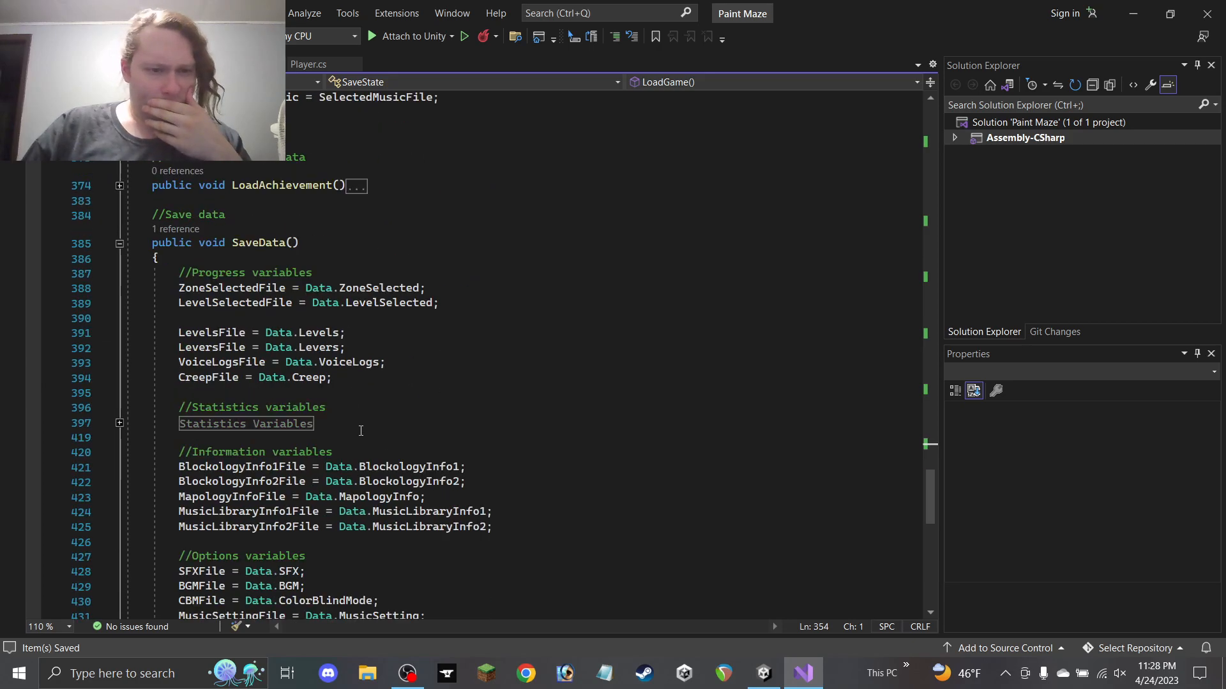
Paste the zone variables lines into SaveData and edit them to read Zone1File = Data.Zone1;
click(357, 424)
key(ctrl+v)
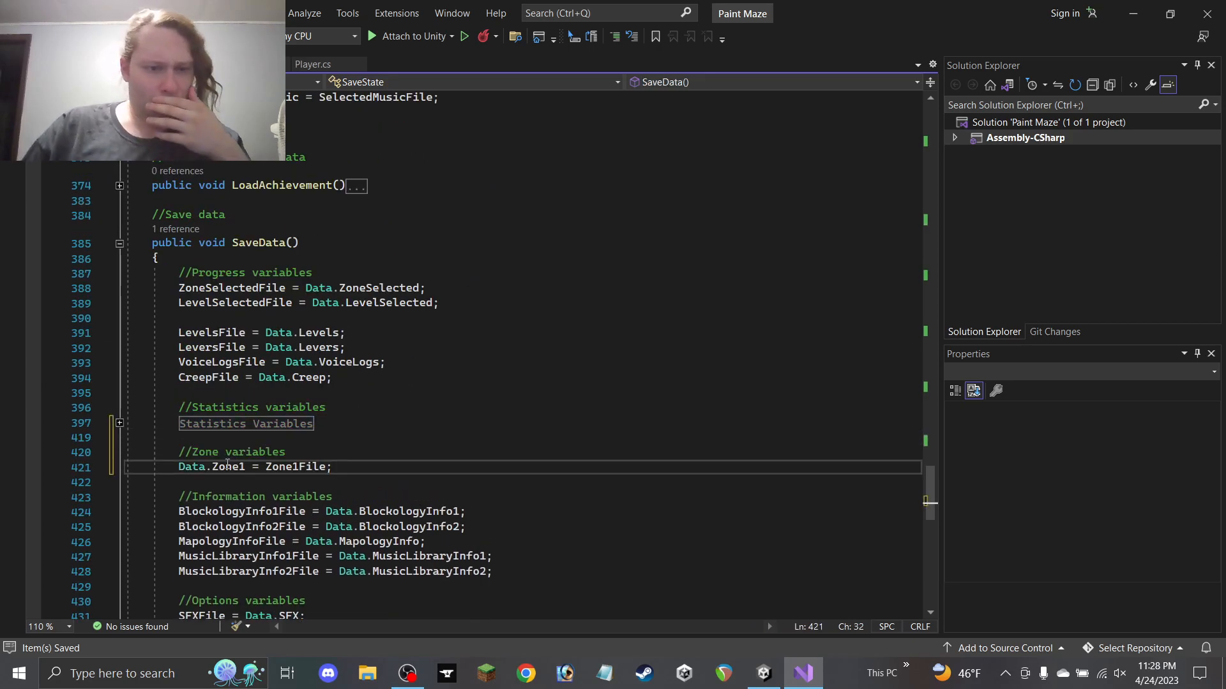
click(205, 467)
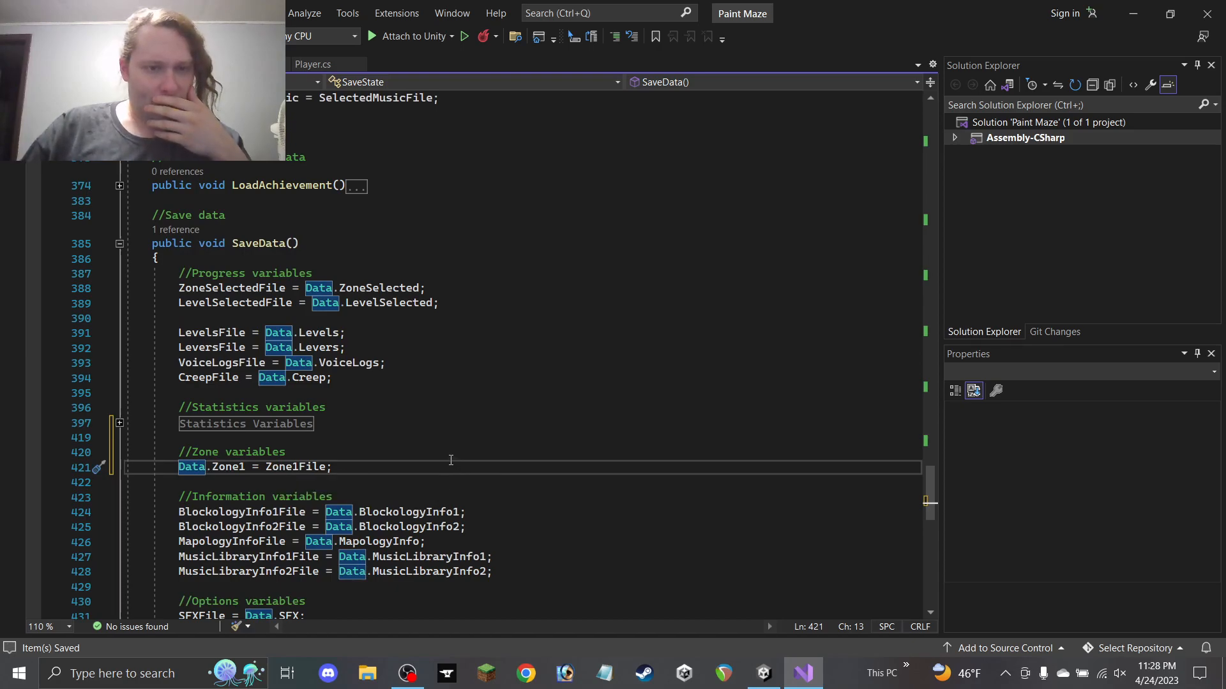
key(BackSpace)
key(BackSpace)
key(BackSpace)
key(BackSpace)
key(Delete)
key(Delete)
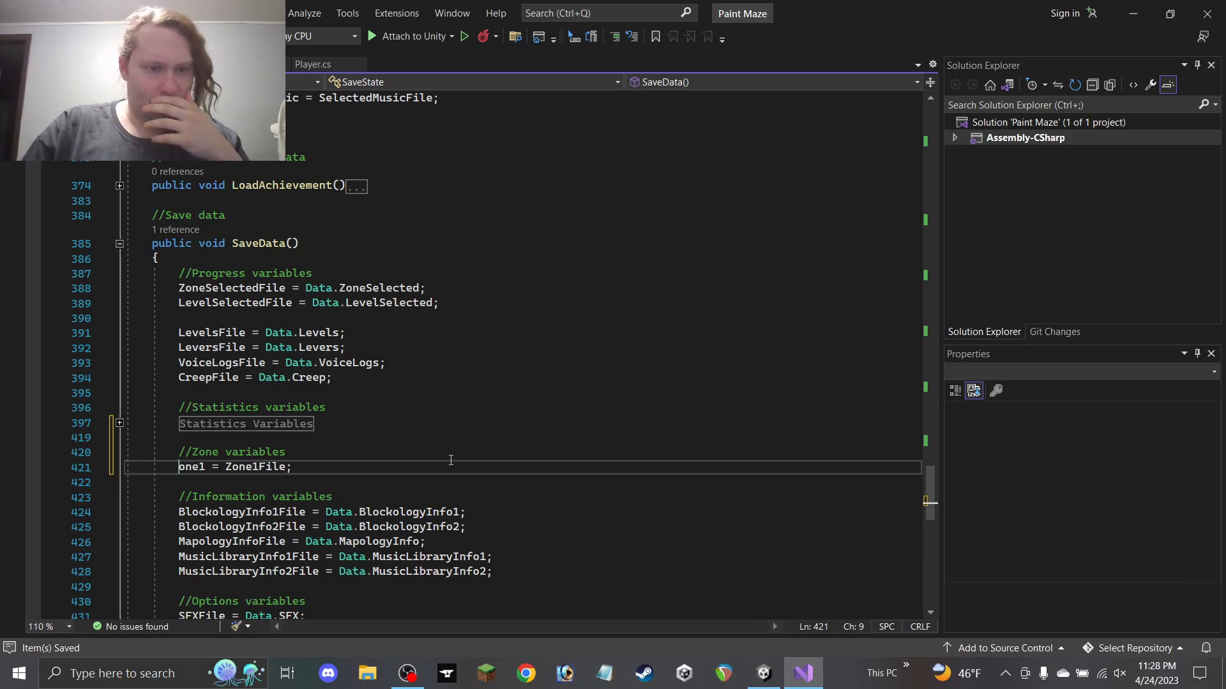
text(Z)
key(Right)
key(Right)
key(Right)
key(Right)
text(File)
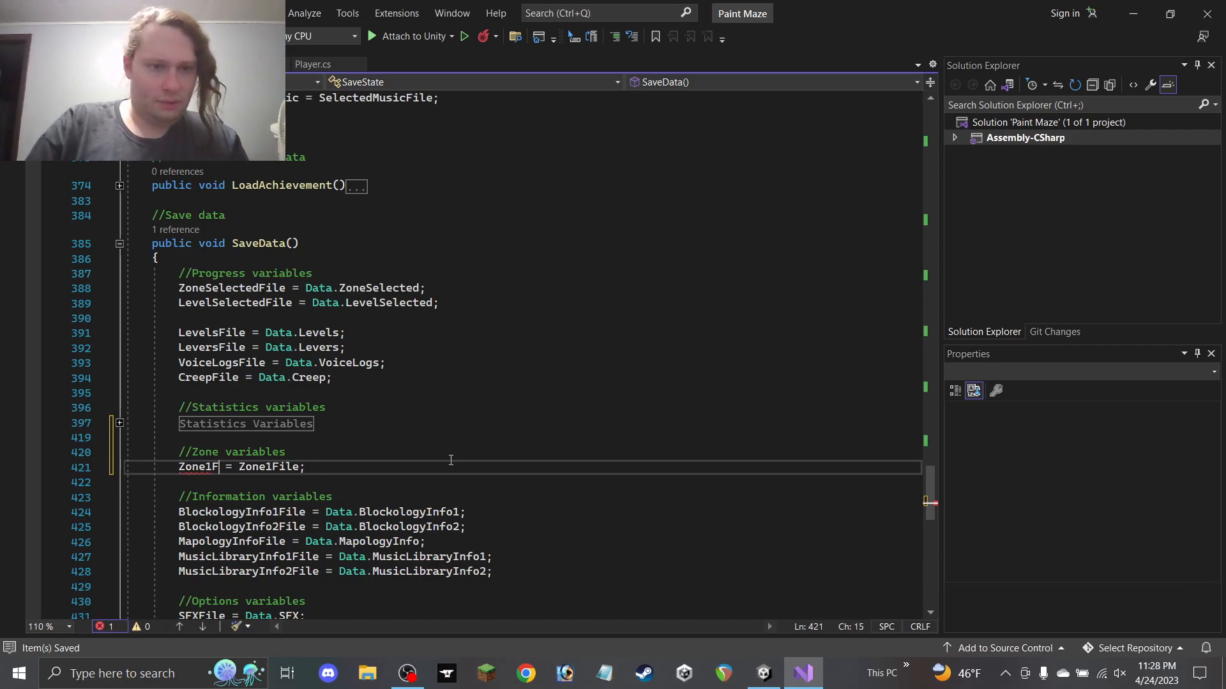
key(Right)
key(Right)
key(Right)
key(Right)
key(Left)
text(Data.)
key(Right)
key(Right)
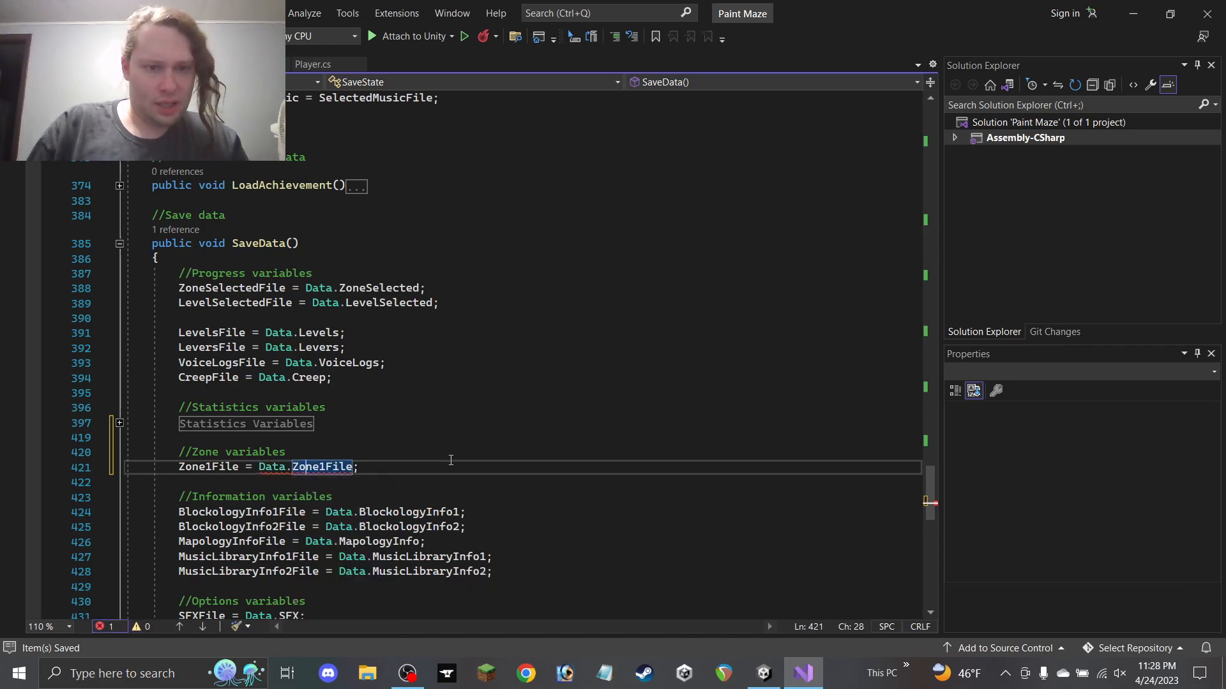
key(BackSpace)
key(BackSpace)
key(BackSpace)
key(BackSpace)
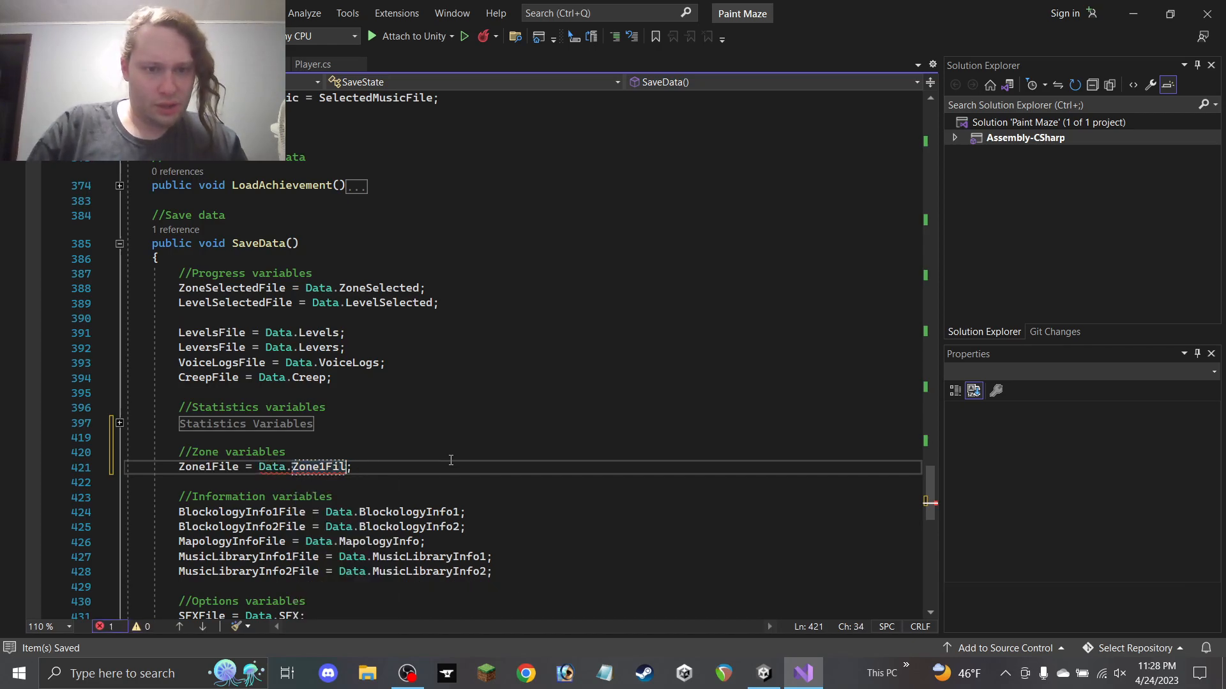
click(381, 471)
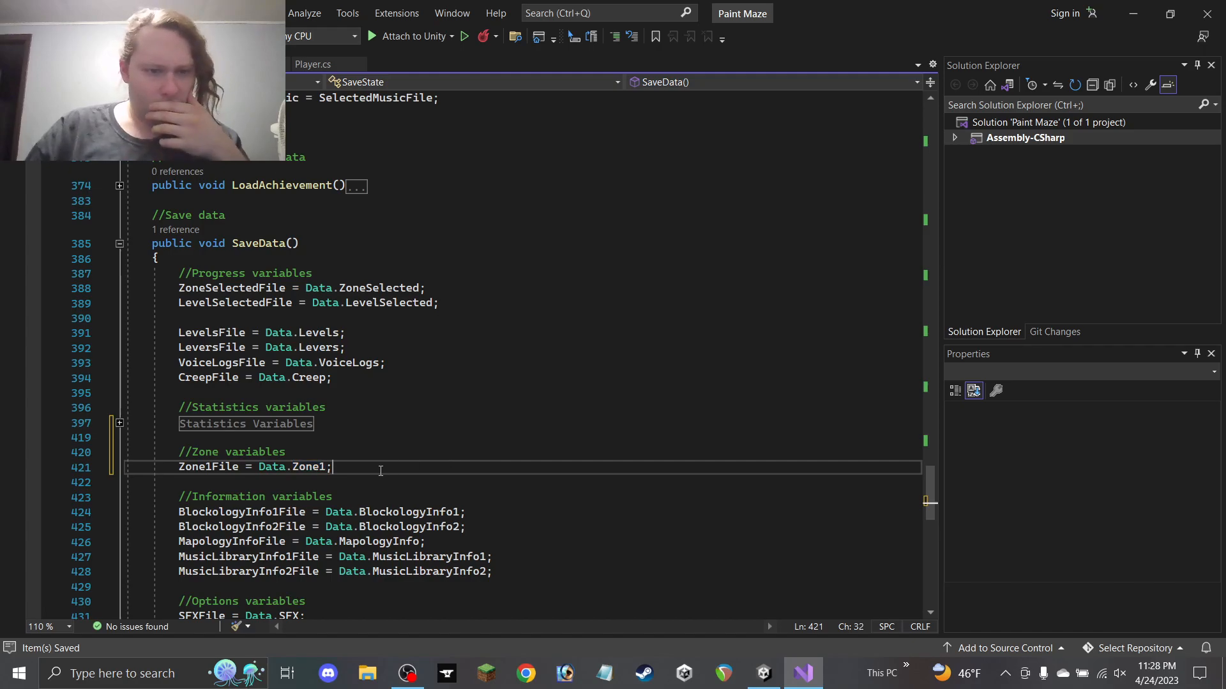
Save the SaveState script and scroll back up through SaveData
key(ctrl+s)
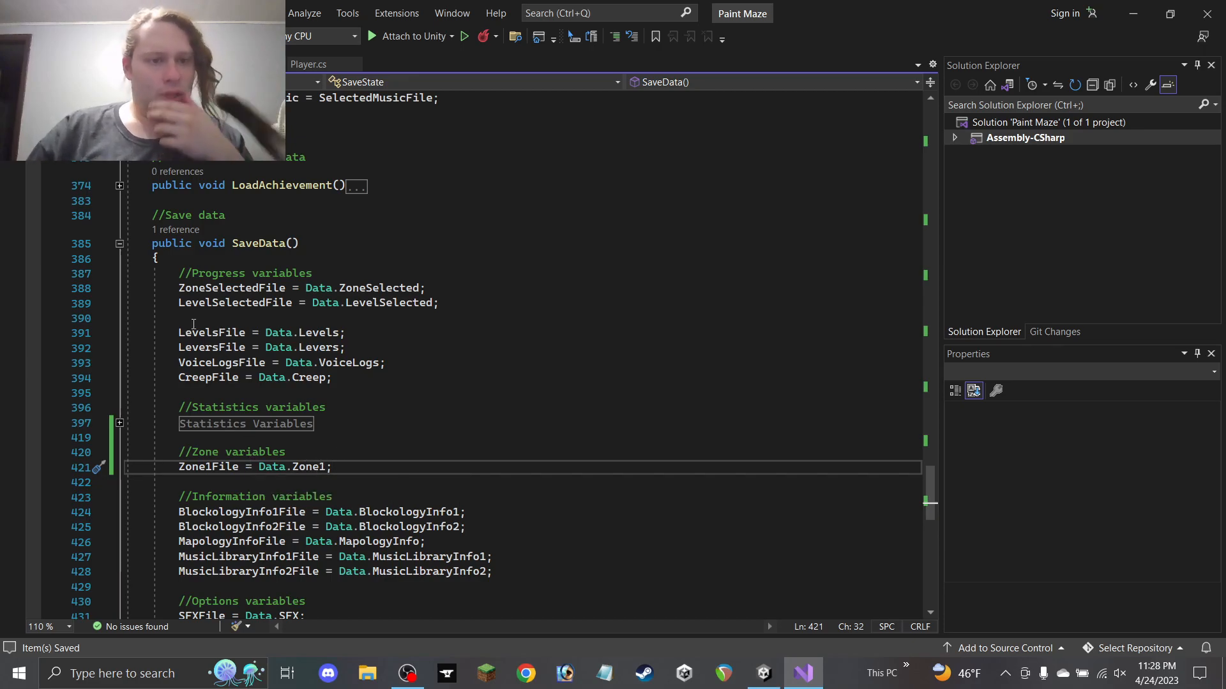
scroll(290, 356, down, 9)
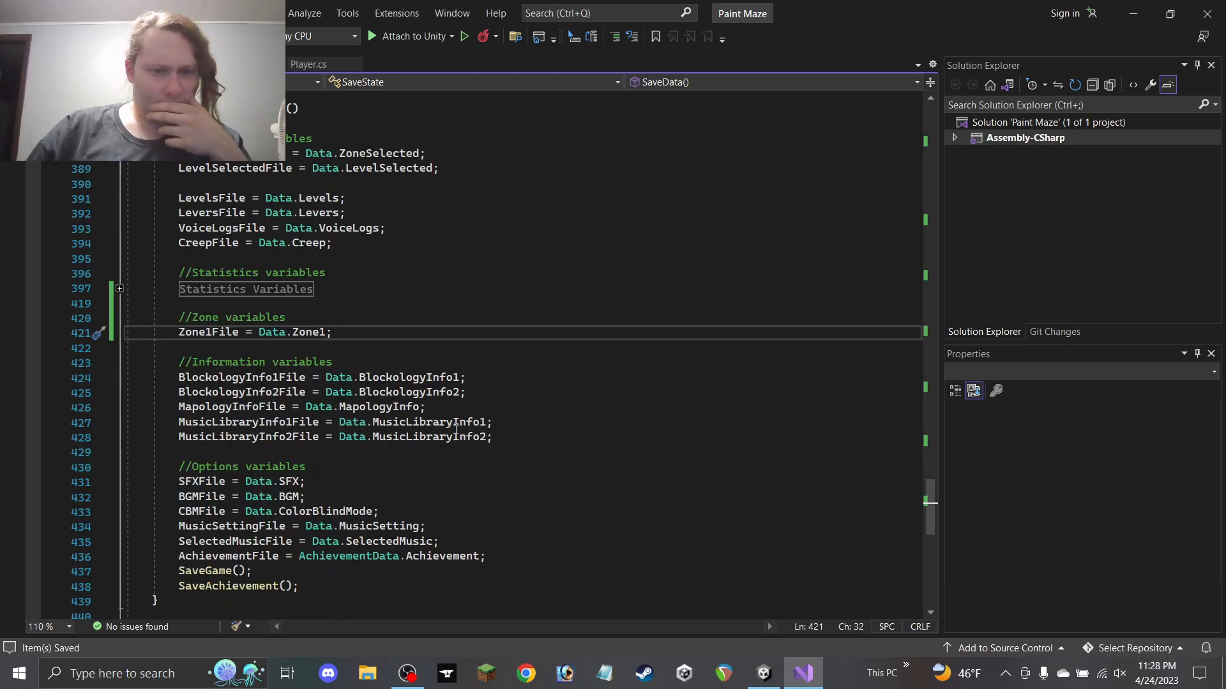
scroll(421, 389, up, 14)
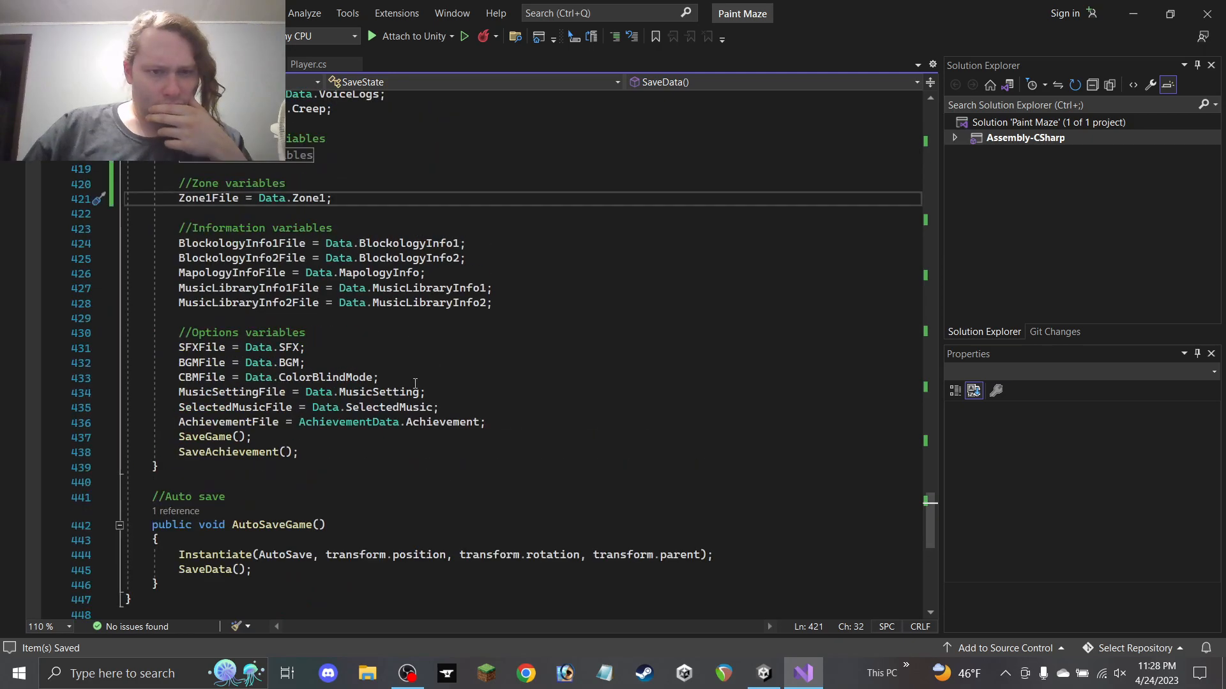
scroll(415, 383, up, 9)
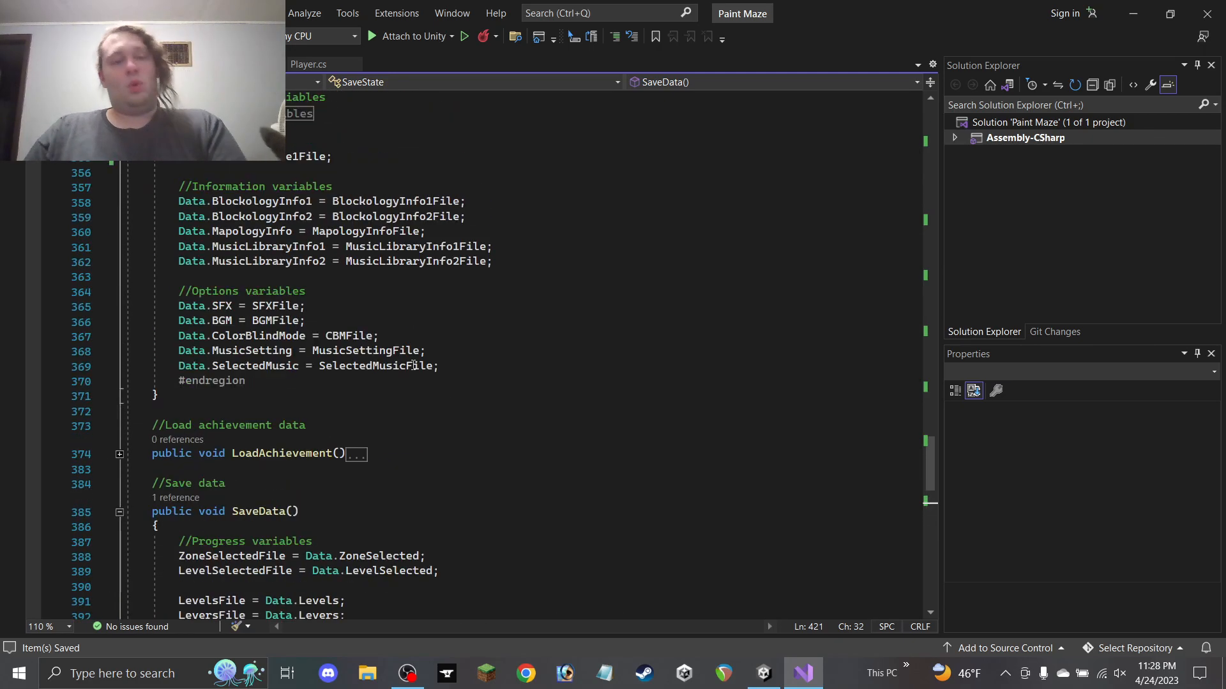
scroll(402, 362, up, 12)
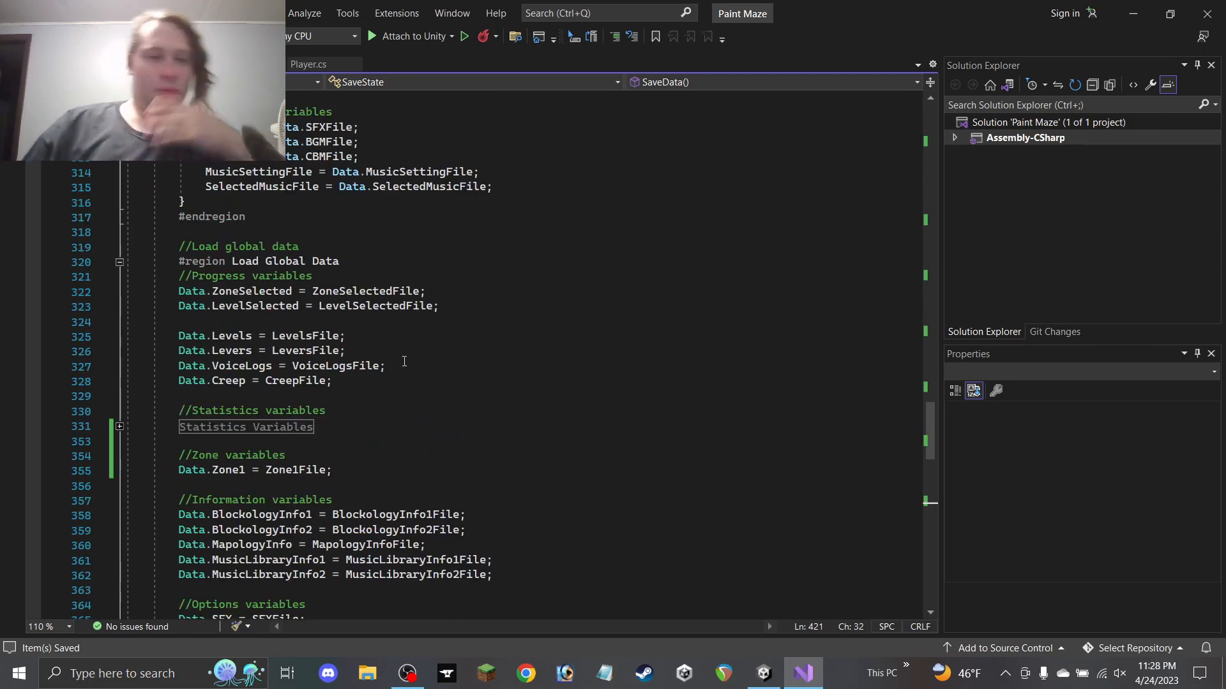
scroll(396, 348, up, 9)
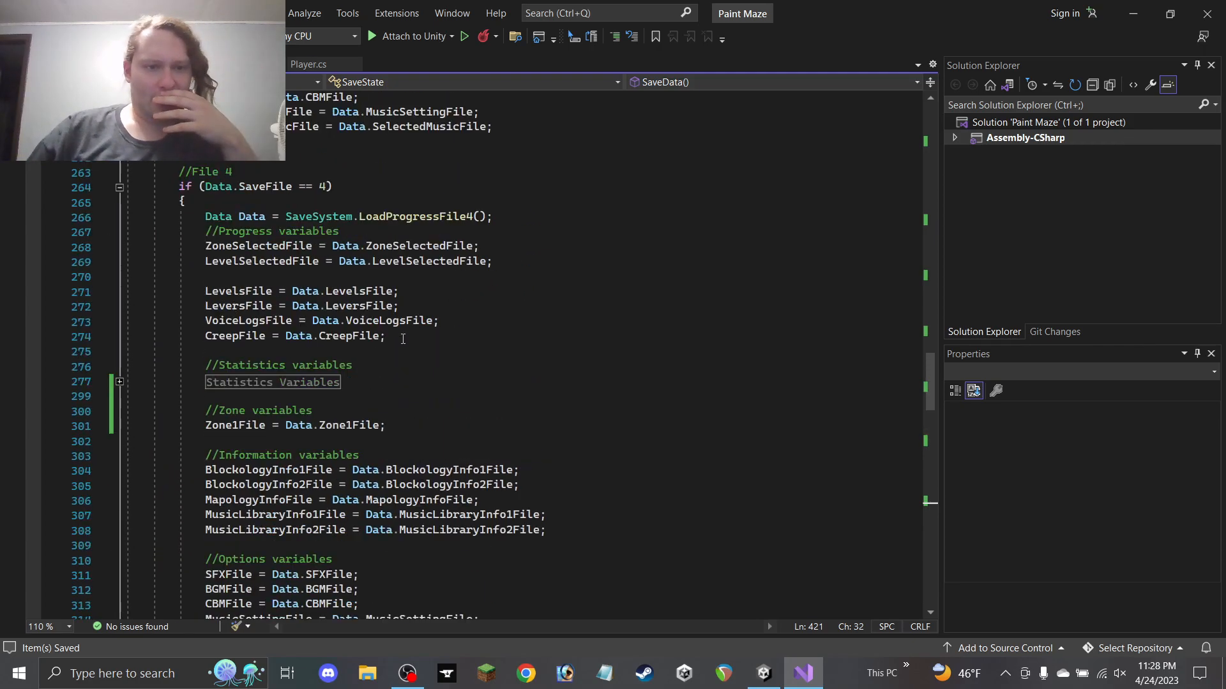
scroll(403, 339, up, 15)
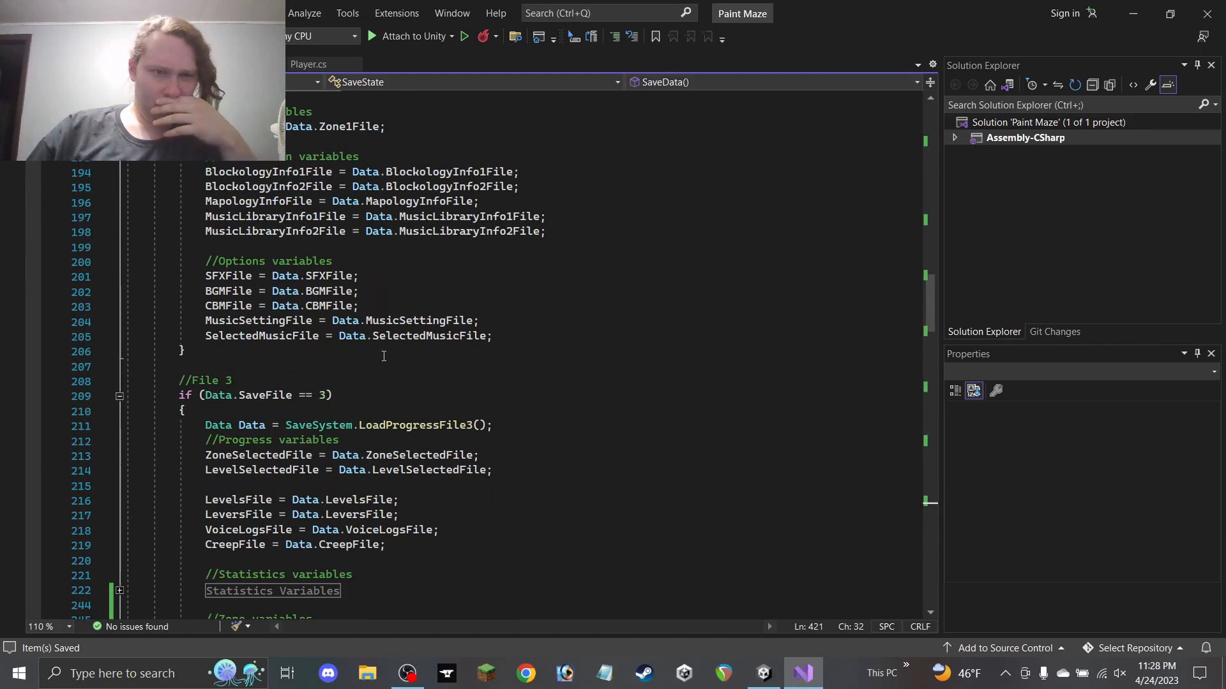
scroll(379, 356, up, 20)
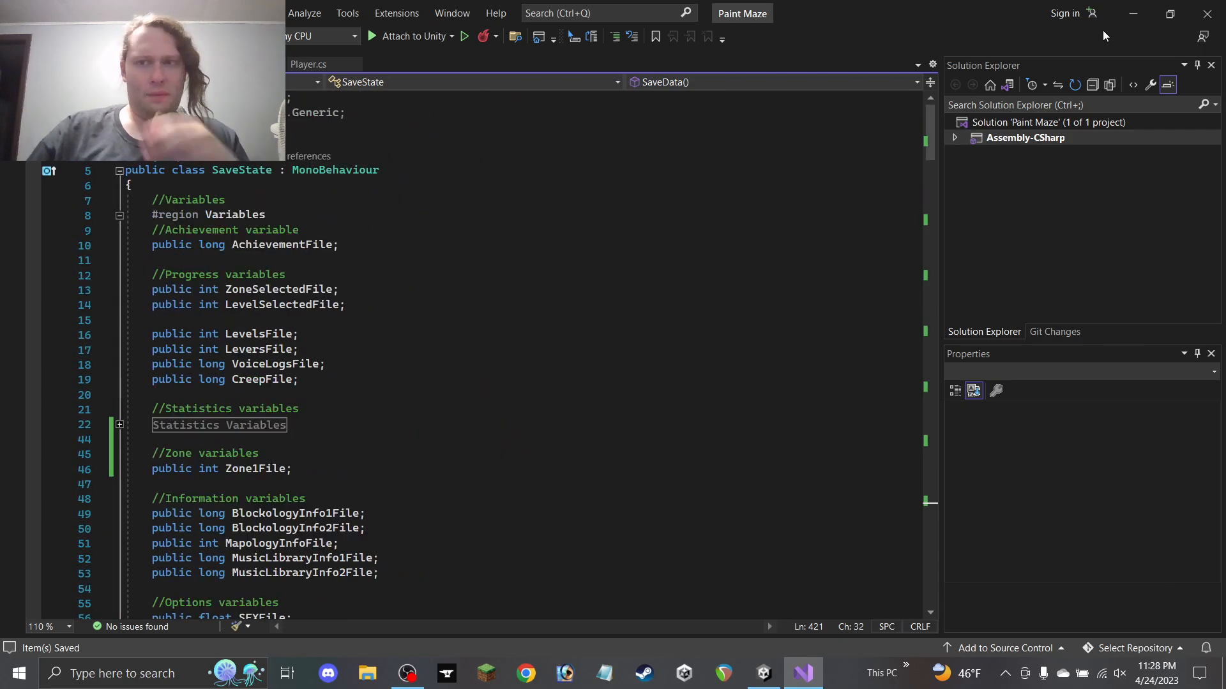
Return to Unity and open the StartMenu scene from Assets/Scenes/Menu Scenes
click(1135, 15)
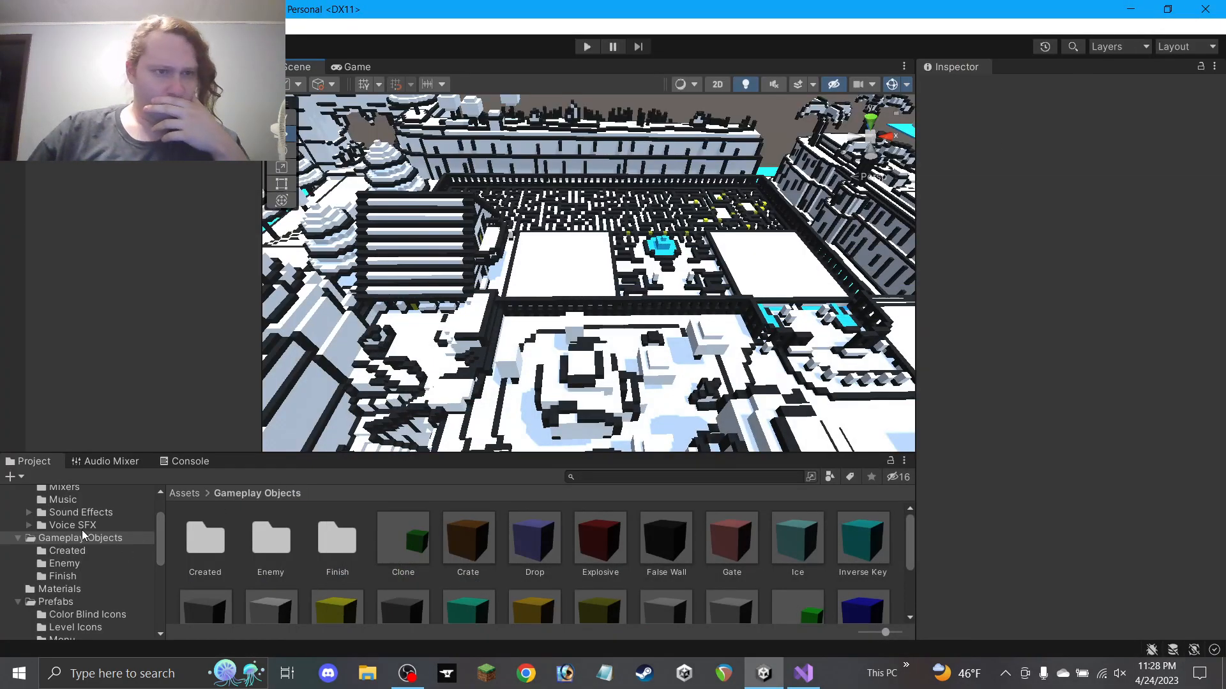
scroll(82, 539, down, 6)
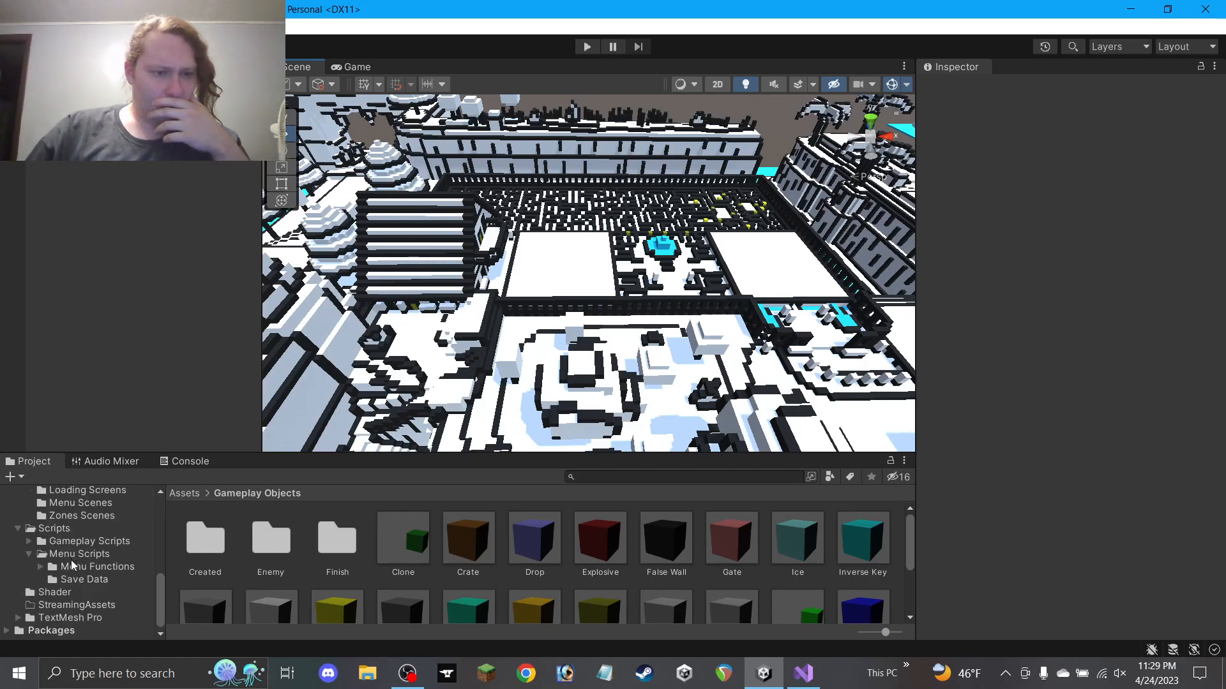
scroll(77, 566, up, 5)
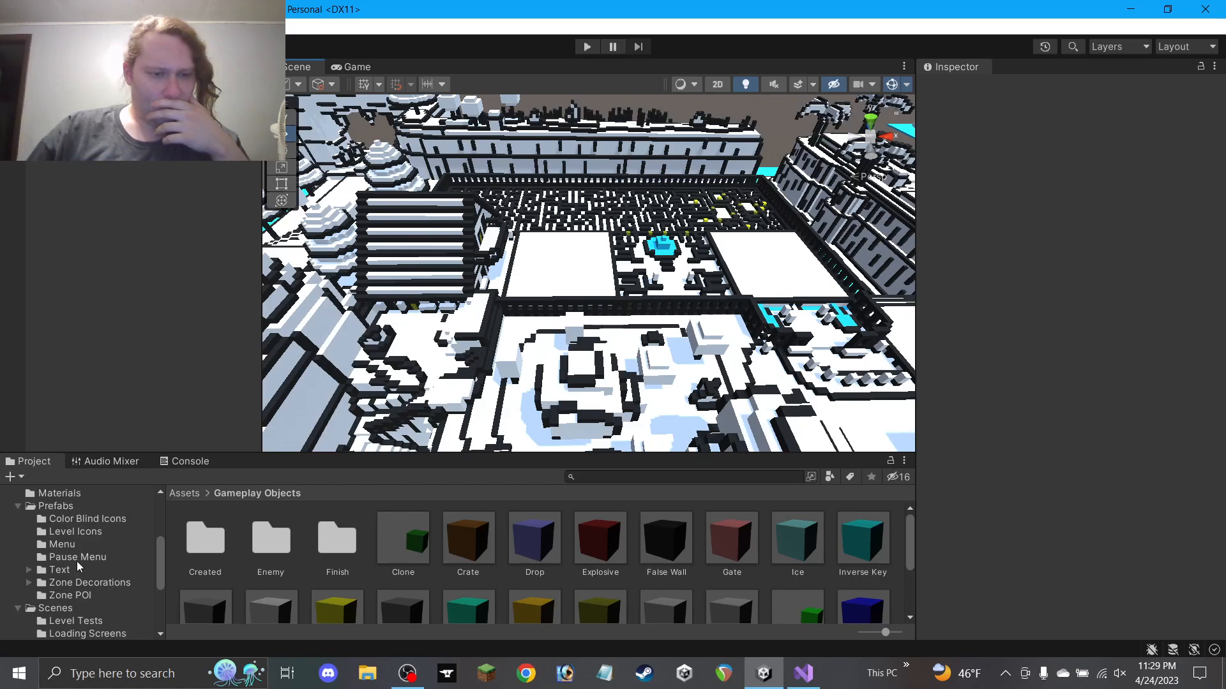
scroll(70, 531, down, 3)
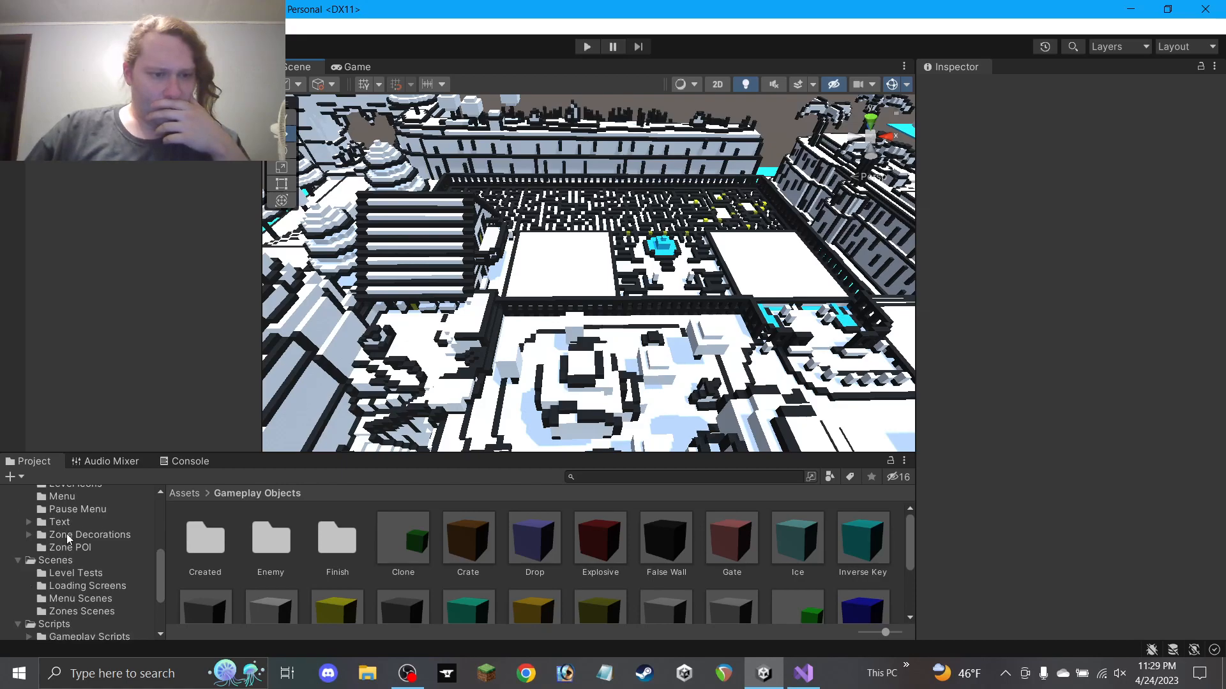
click(76, 600)
click(259, 555)
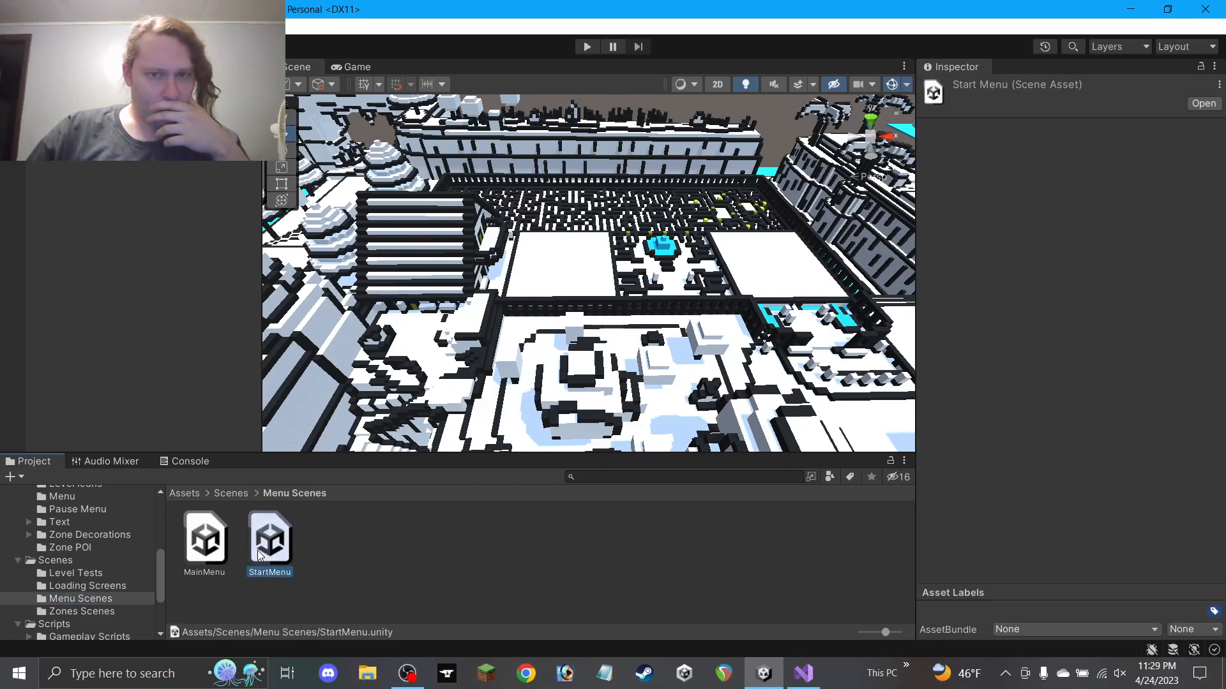
double_click(259, 555)
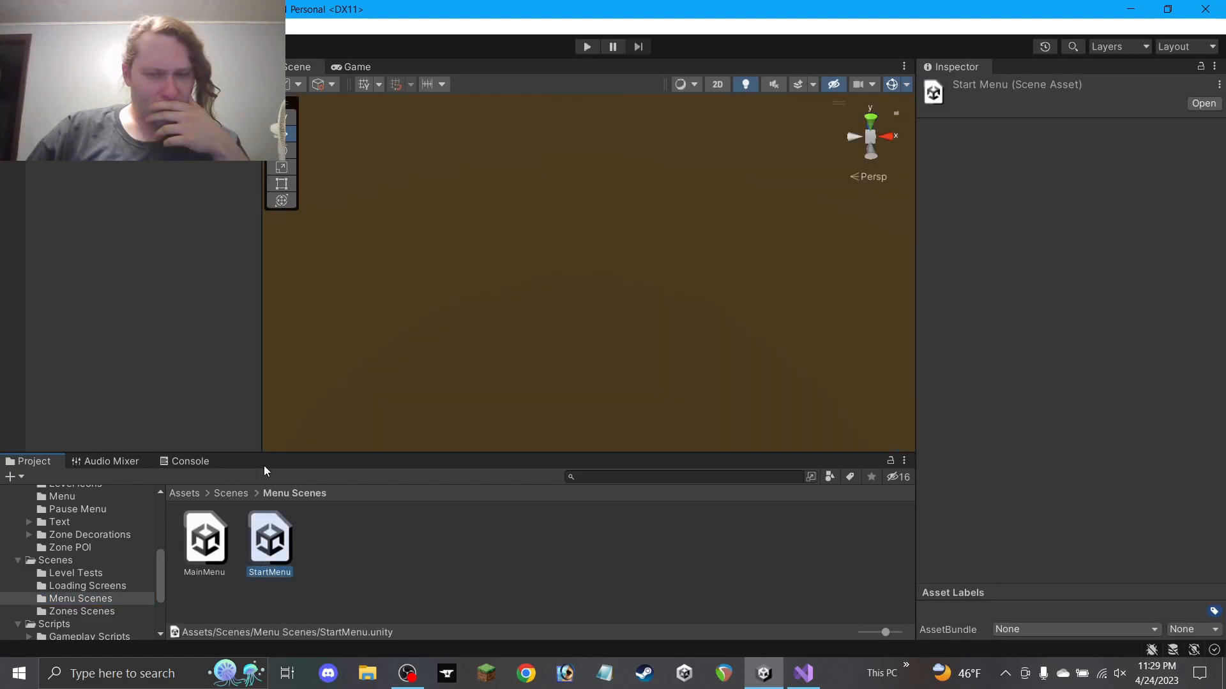
click(195, 548)
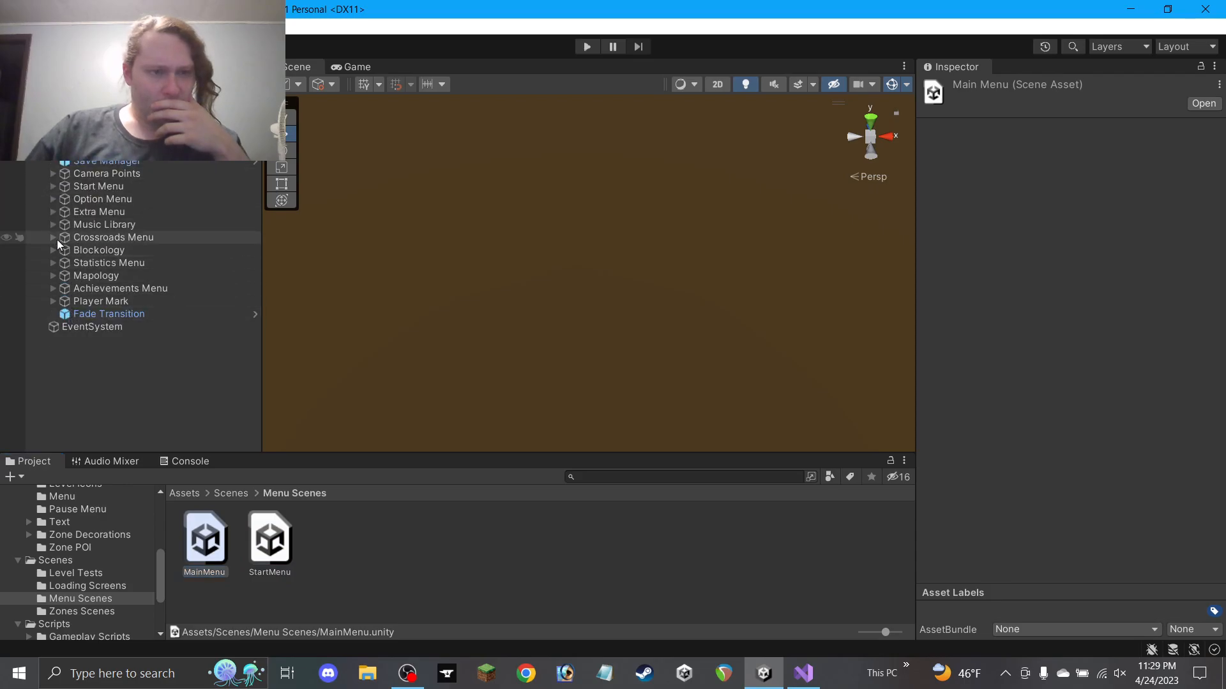
Expand the Mapology group and move the Scene view over the menu panels
click(53, 276)
scroll(539, 330, down, 5)
middle_drag(575, 362, 550, 306)
scroll(393, 246, up, 6)
alt+drag(550, 306, 547, 160)
scroll(529, 249, up, 3)
middle_drag(491, 235, 600, 301)
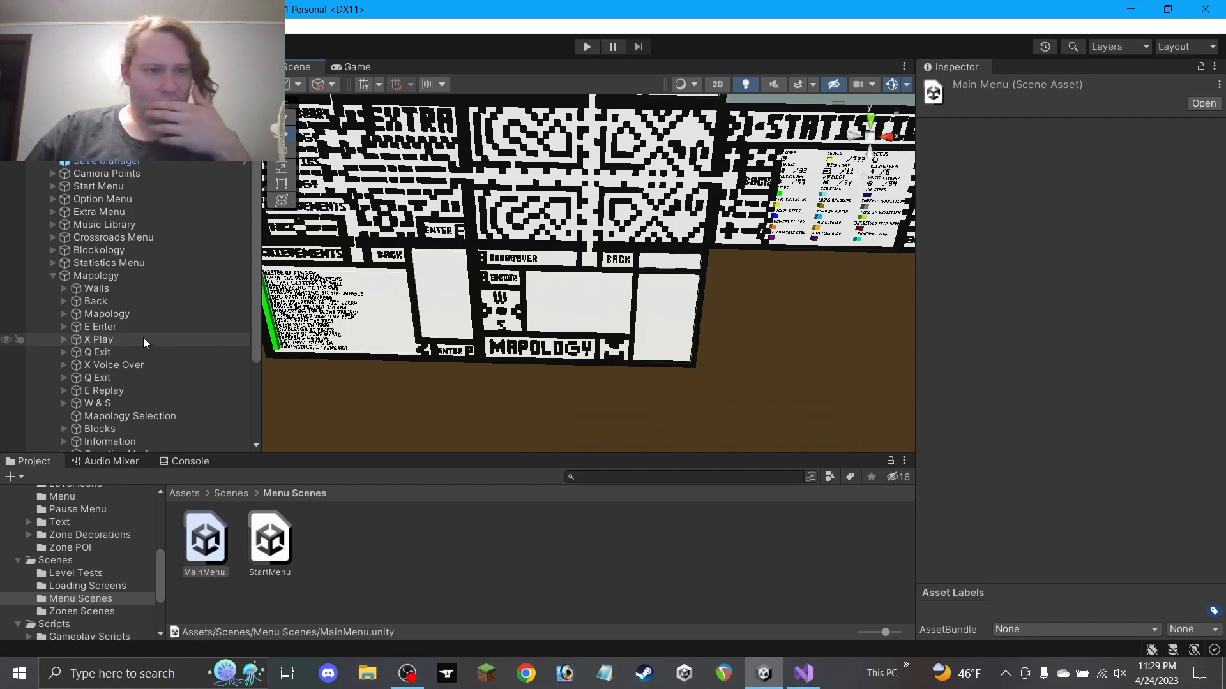
scroll(96, 306, down, 3)
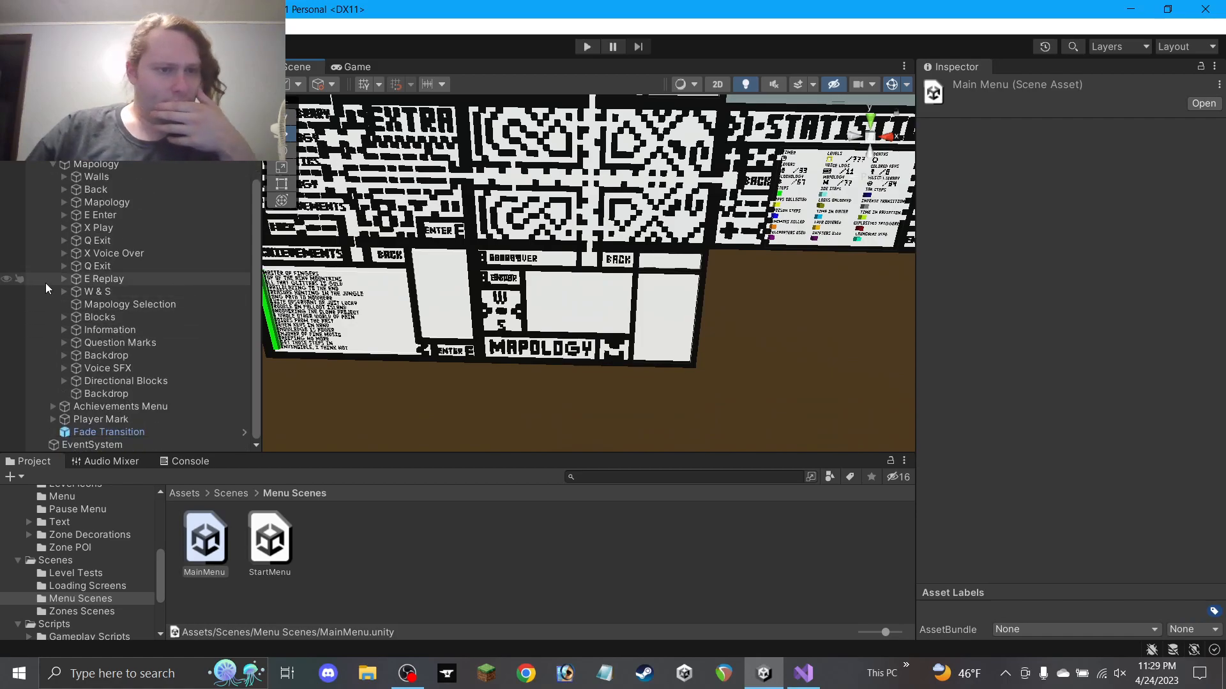
Activate Movement Arrow Set and its child Movement Arrow under Blocks, then view the arrow
click(64, 316)
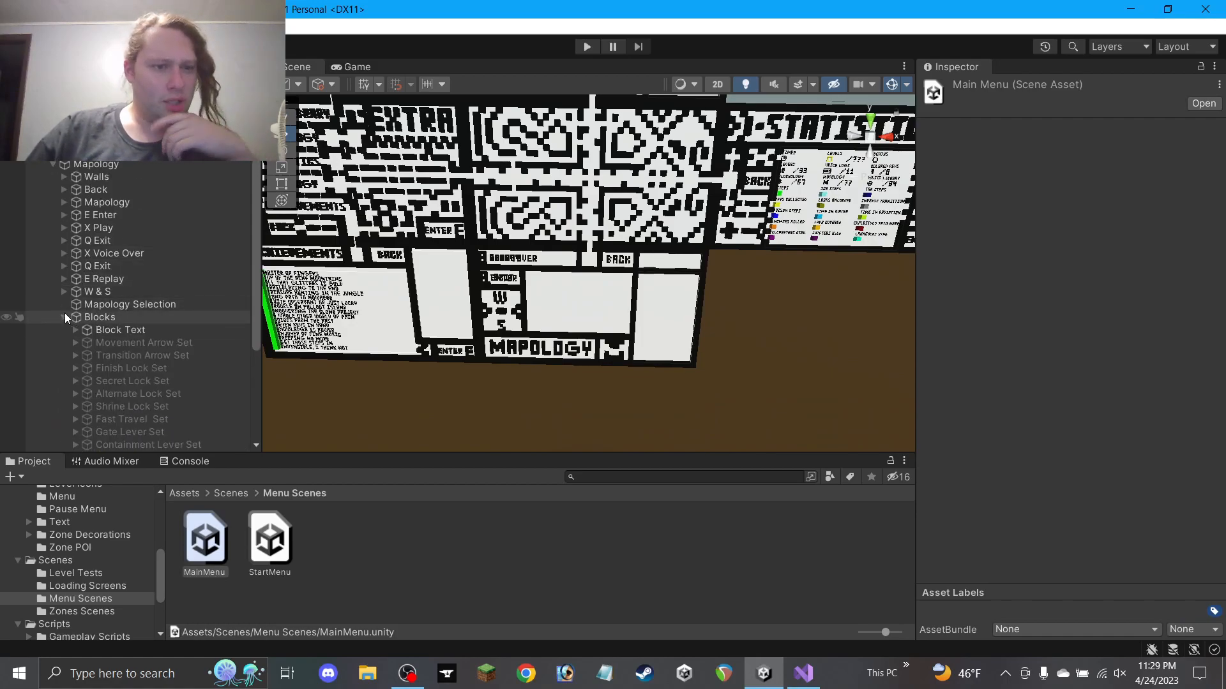
click(112, 342)
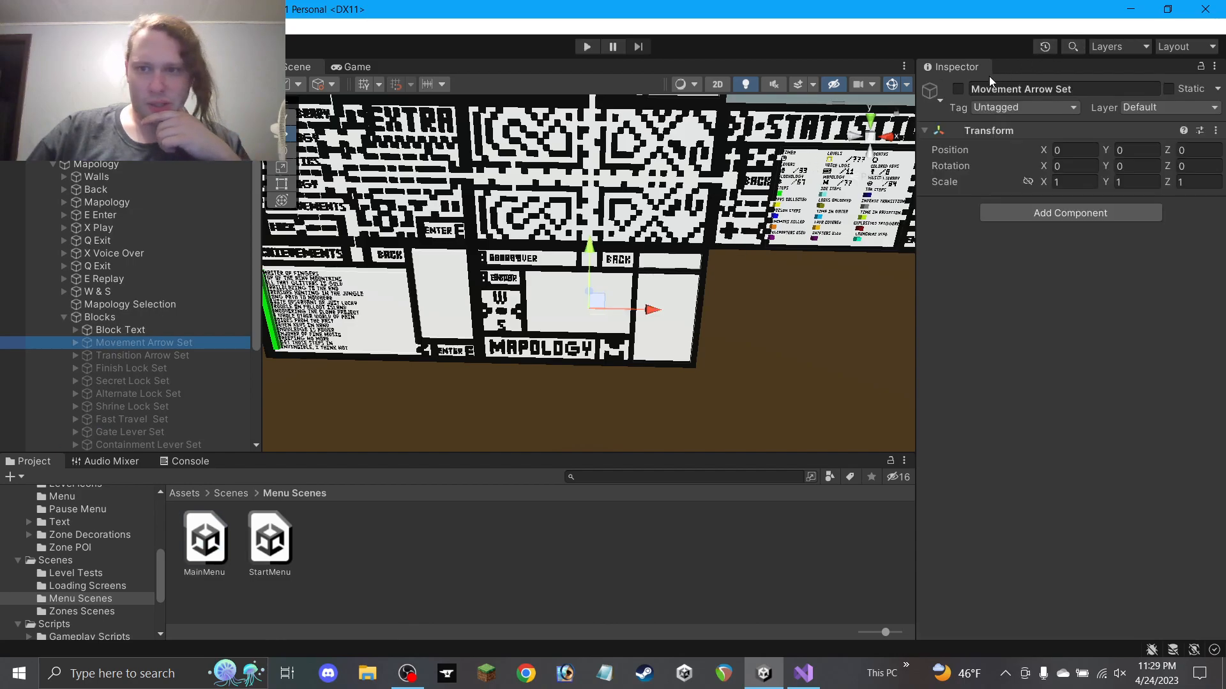
click(957, 89)
click(75, 343)
click(128, 355)
click(958, 88)
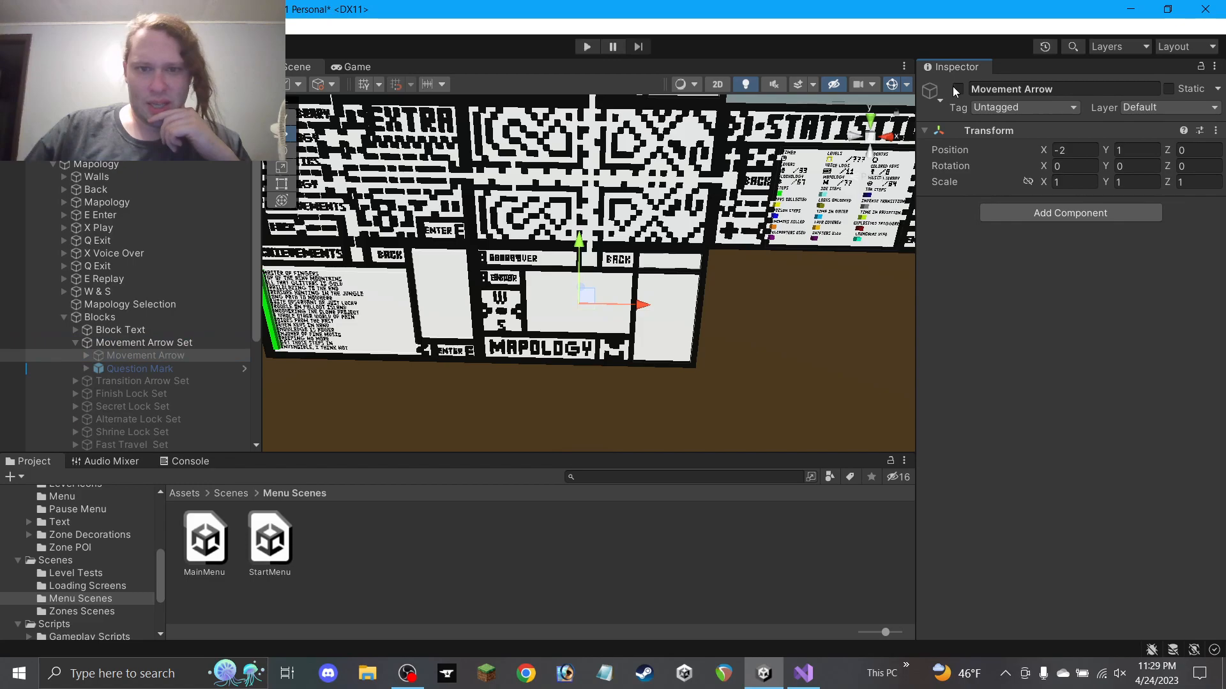
scroll(722, 245, up, 6)
mouse_move(665, 294)
alt+mouse_down()
mouse_move(670, 247)
mouse_move(676, 290)
alt+mouse_up()
Switch to Photoshop and open the Paint Maze Map file via File > Open
click(559, 678)
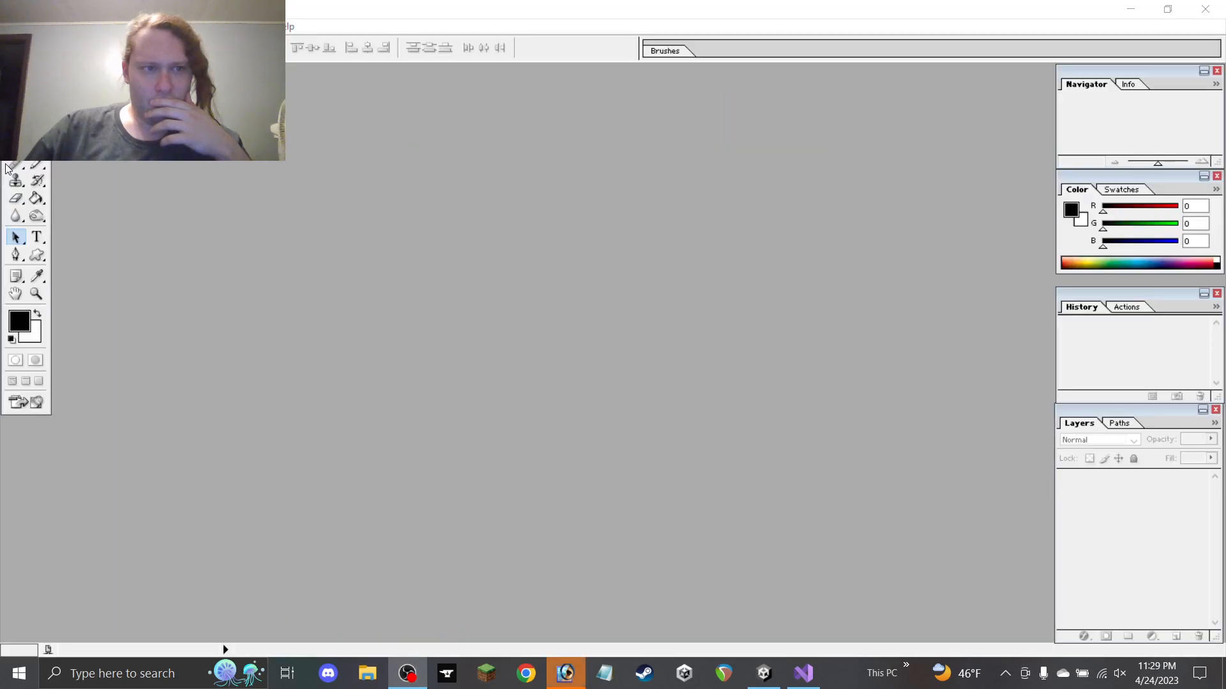
click(10, 26)
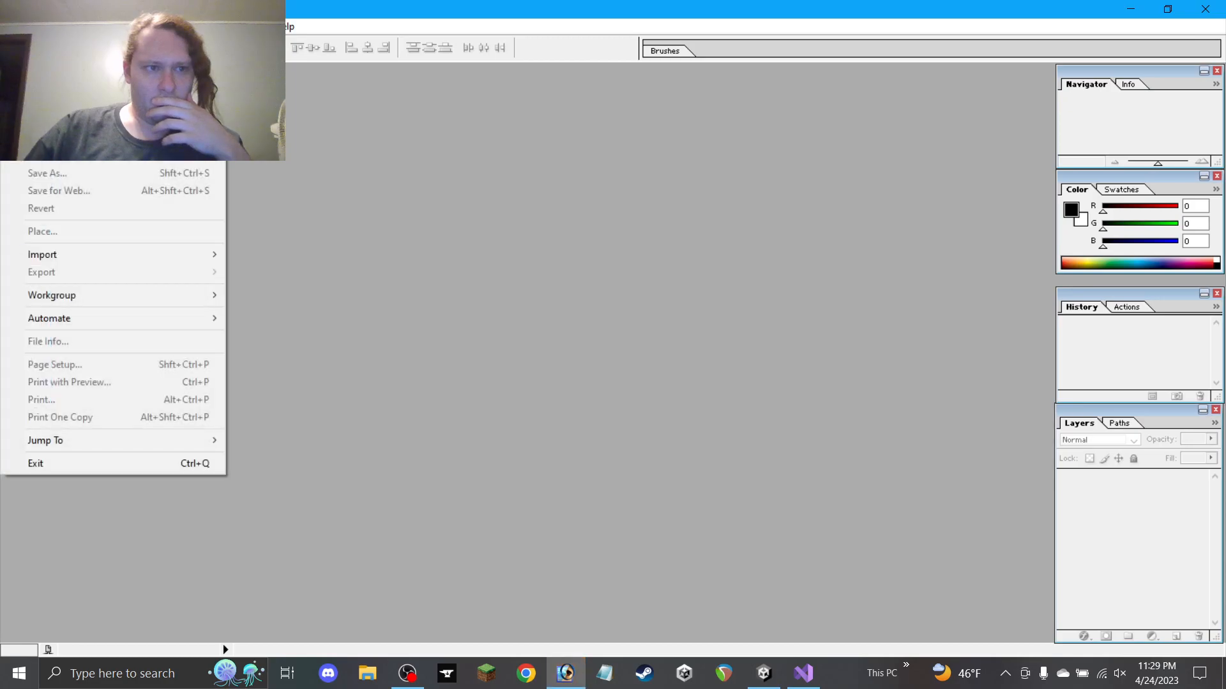
click(41, 62)
click(362, 245)
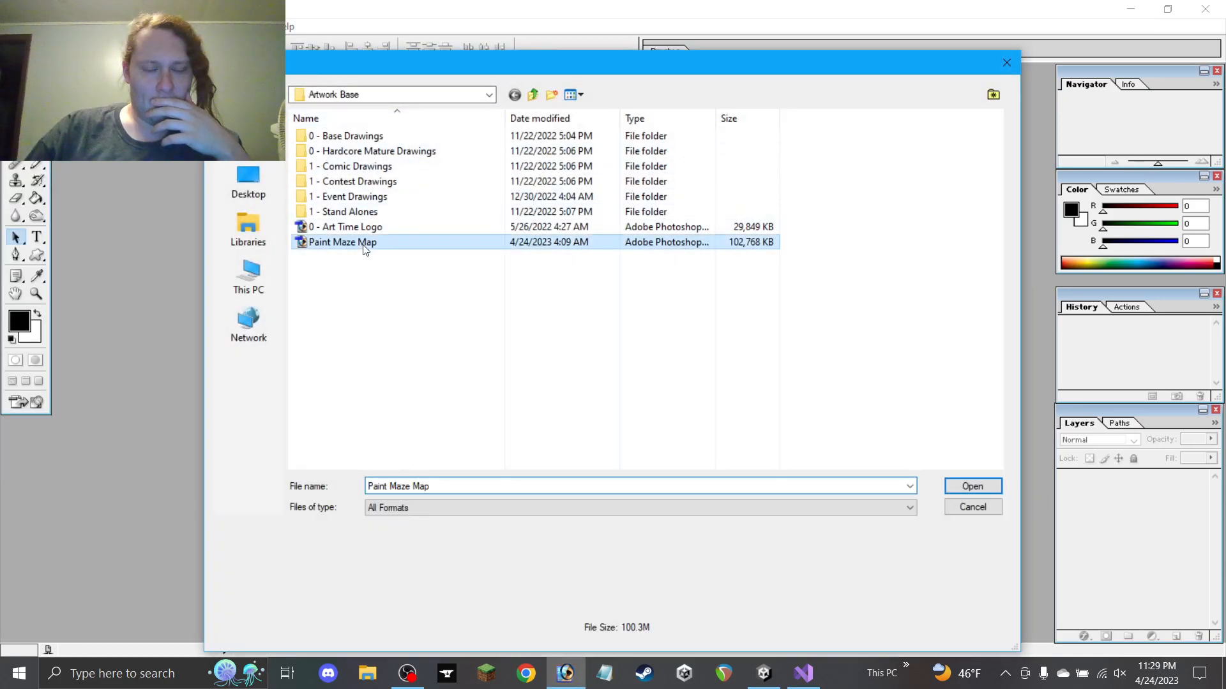
double_click(364, 245)
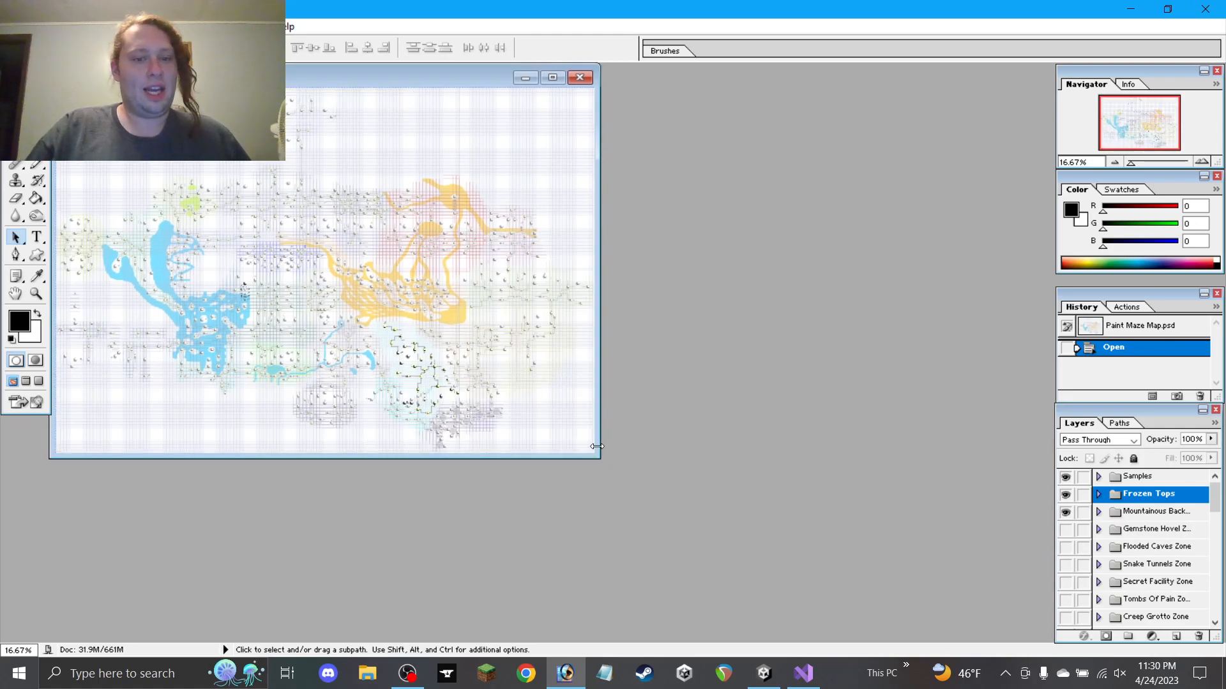
Enlarge the document window and toggle visibility of the Frozen Tops and zone layer groups
drag(599, 465, 1034, 631)
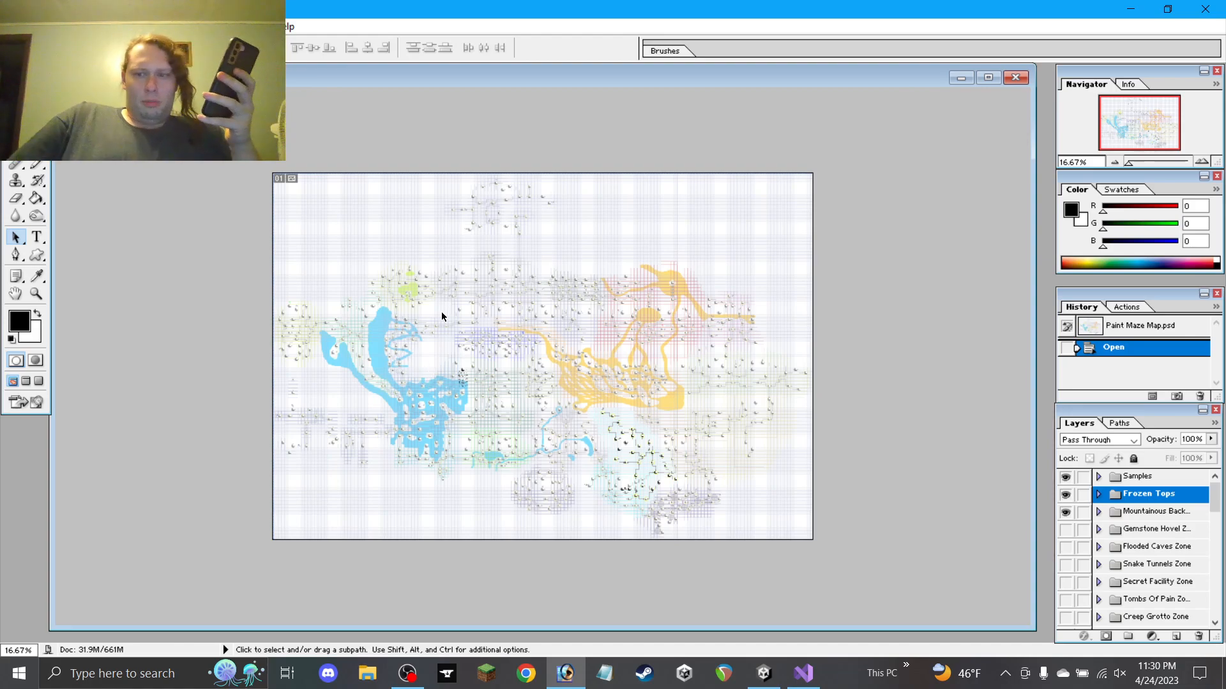
drag(1065, 494, 1065, 512)
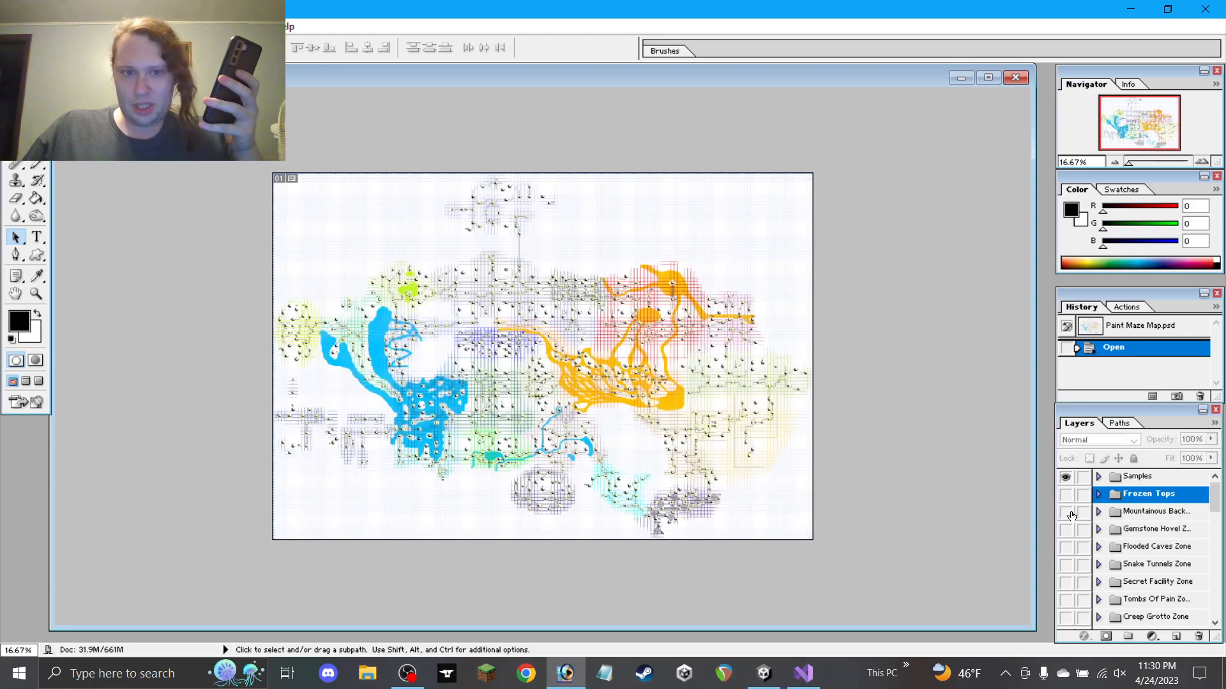
scroll(1108, 514, down, 2)
scroll(1089, 508, up, 1)
scroll(1086, 505, down, 1)
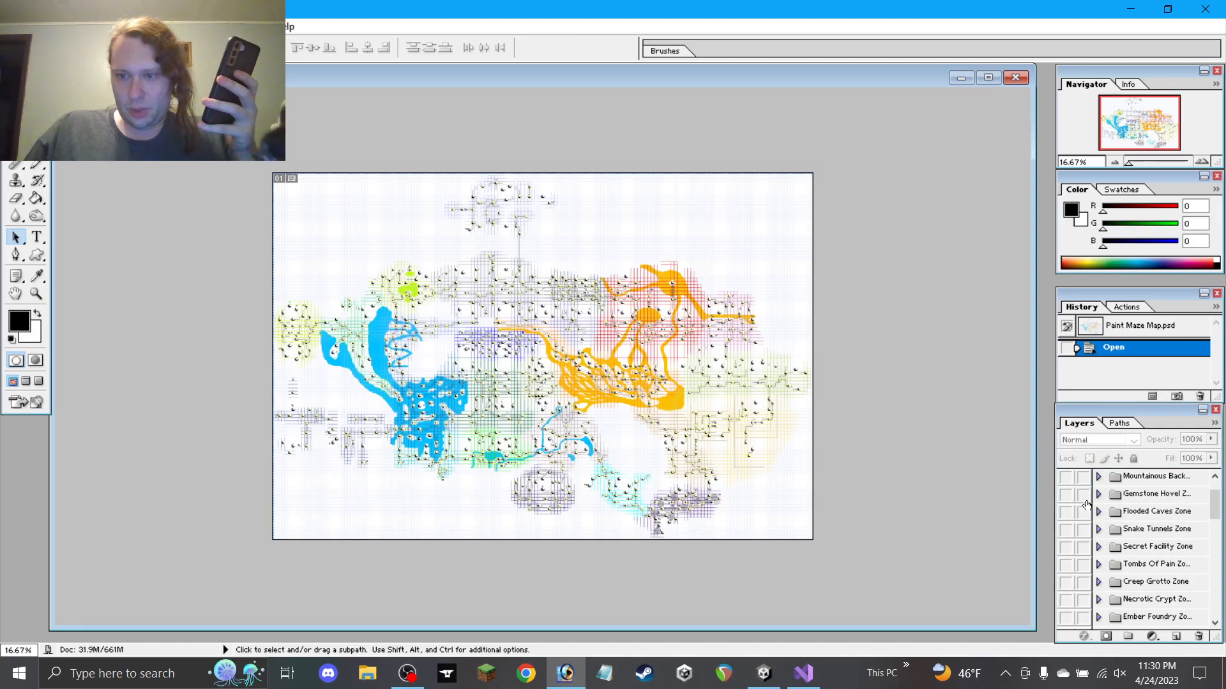
drag(1066, 499, 1076, 581)
scroll(1079, 579, down, 1)
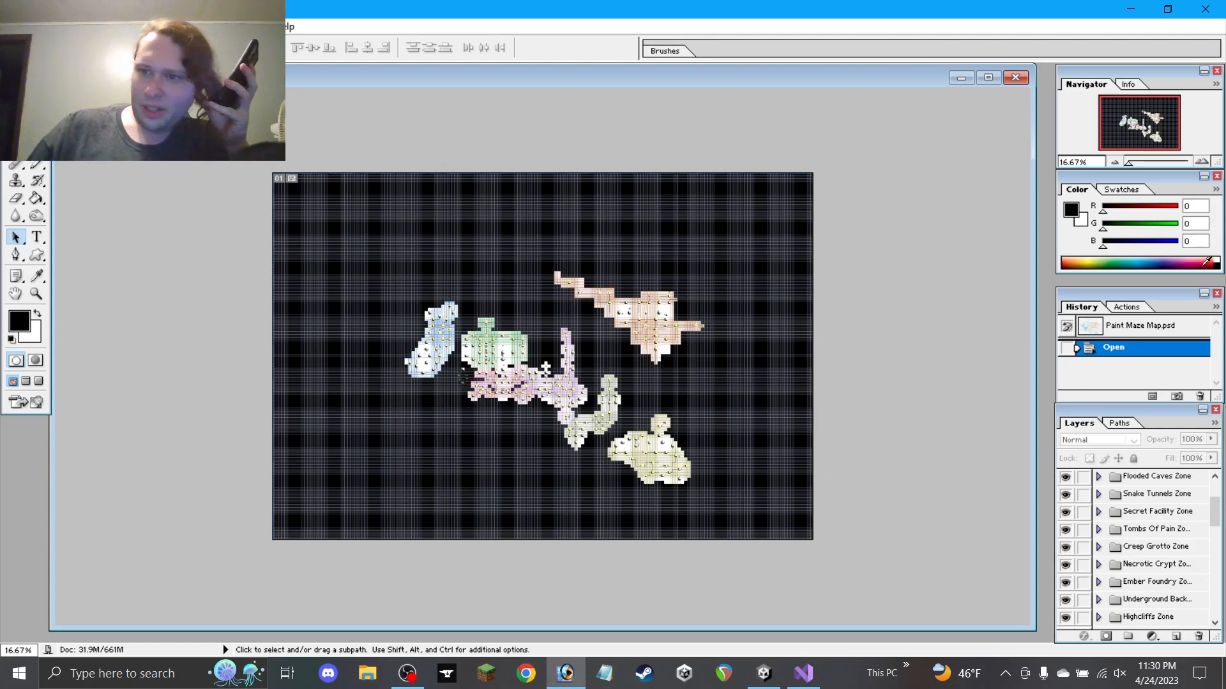
Zoom in with the Navigator, hide the zone groups again, and move to the blue water zone
click(1202, 162)
click(1203, 162)
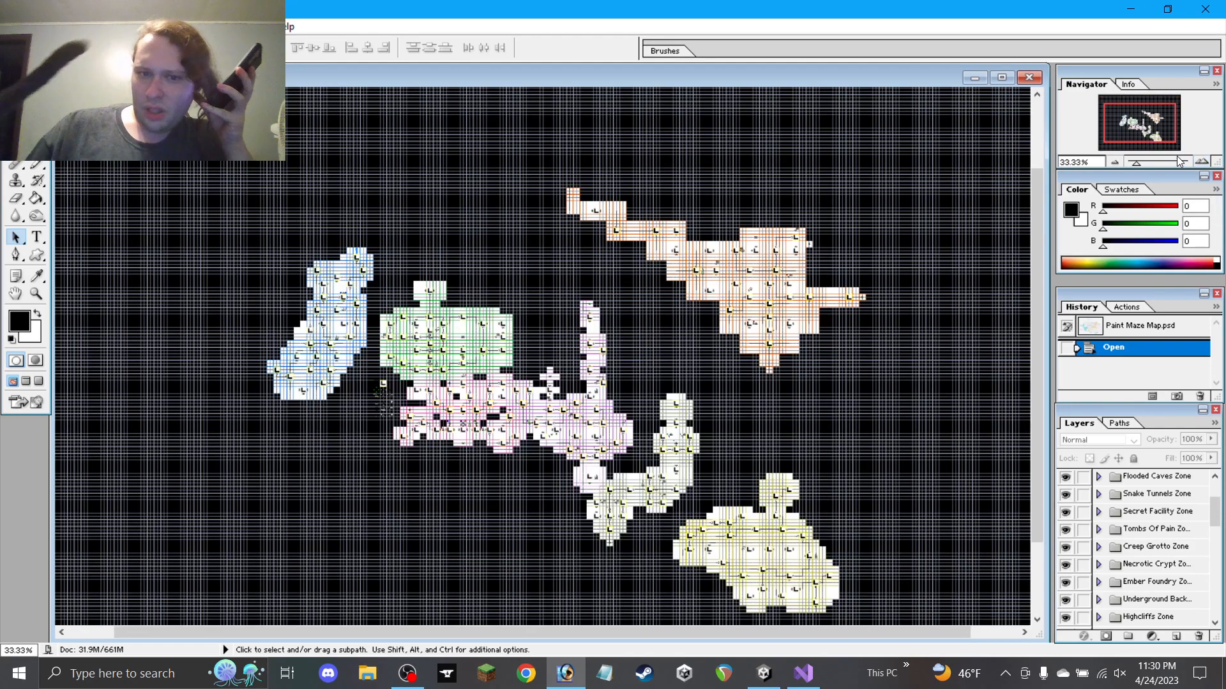
click(1114, 162)
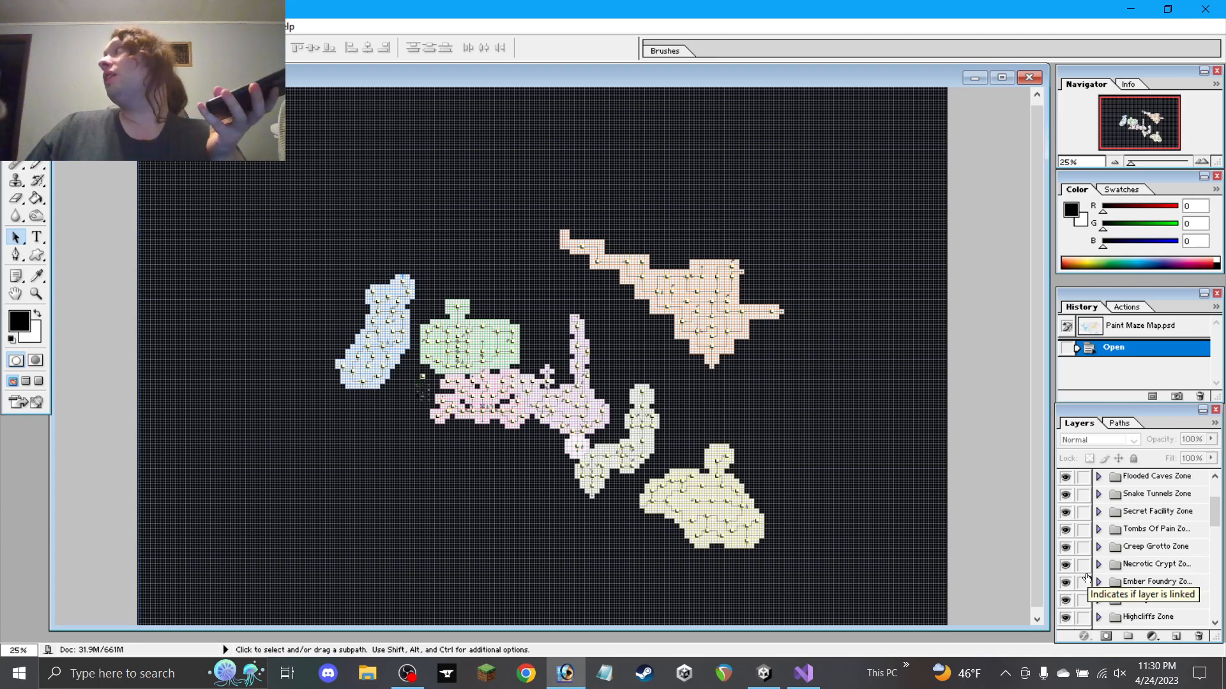
drag(1068, 600, 1066, 473)
scroll(1105, 524, down, 5)
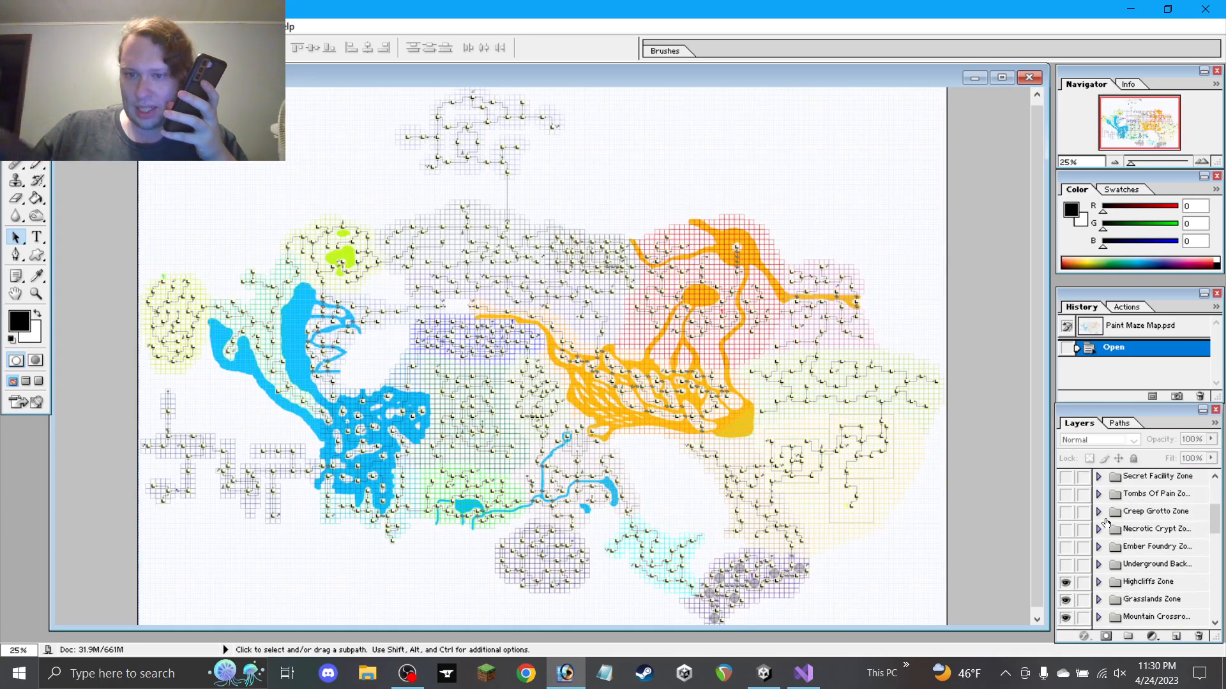
click(1204, 159)
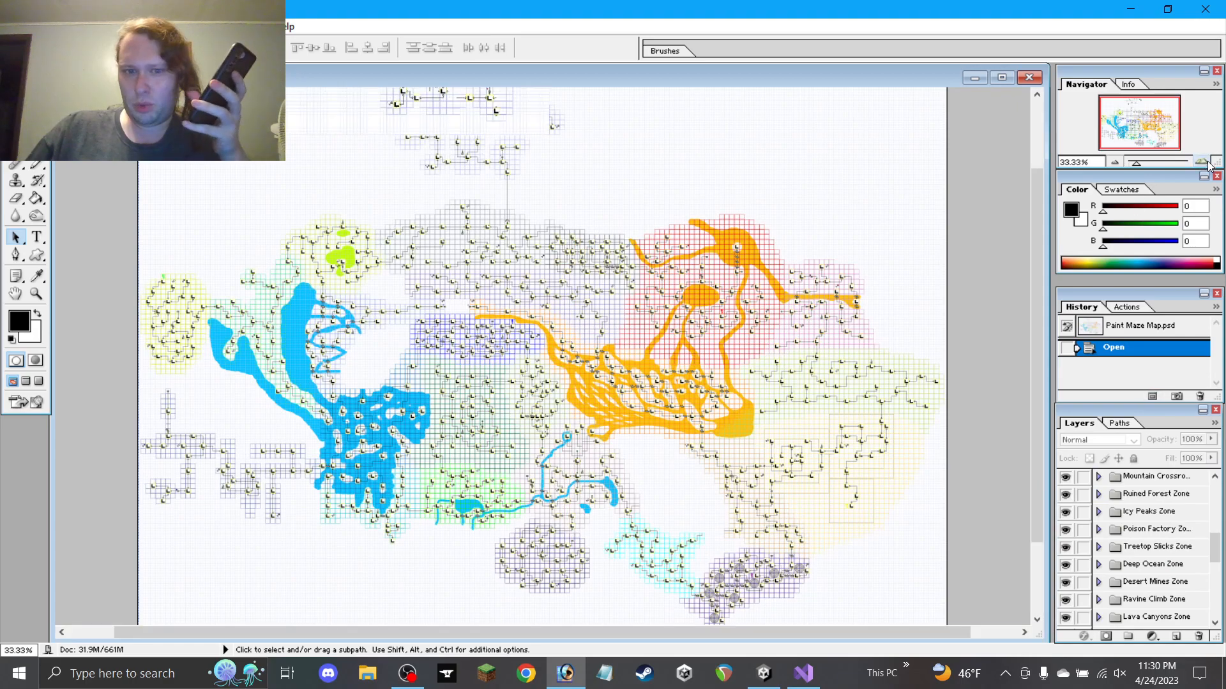
click(1205, 158)
click(1204, 158)
click(1205, 159)
click(1205, 159)
drag(1138, 129, 1117, 138)
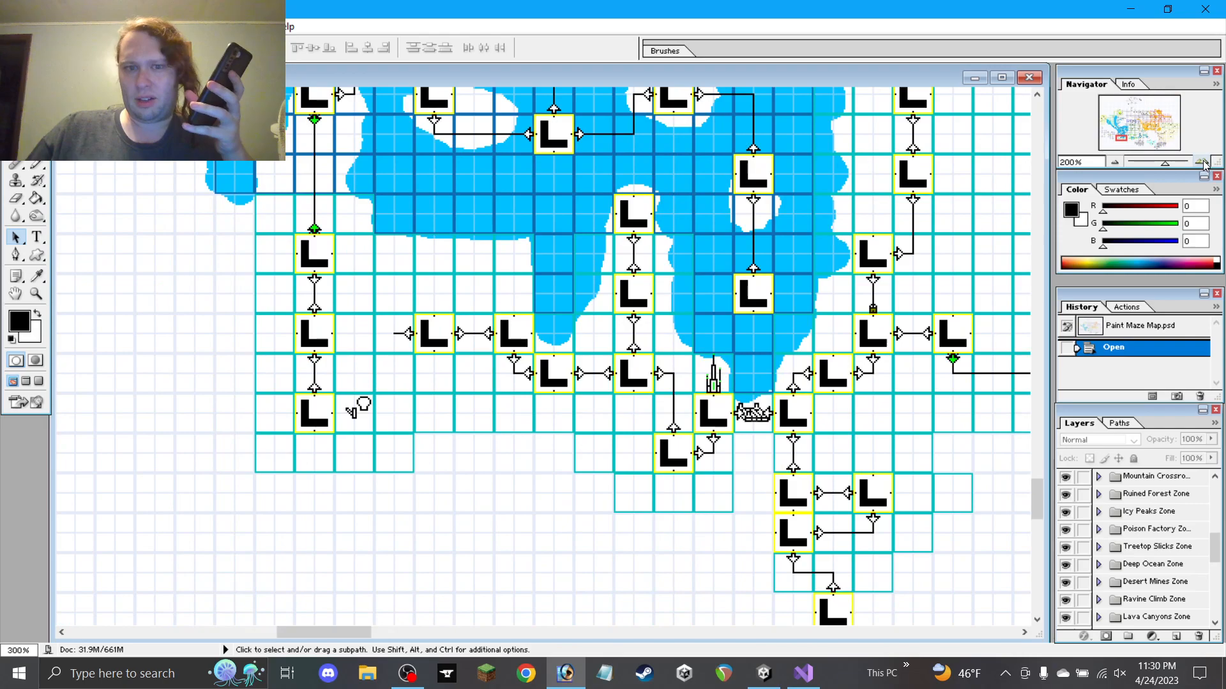
click(1203, 162)
click(1203, 162)
click(1203, 162)
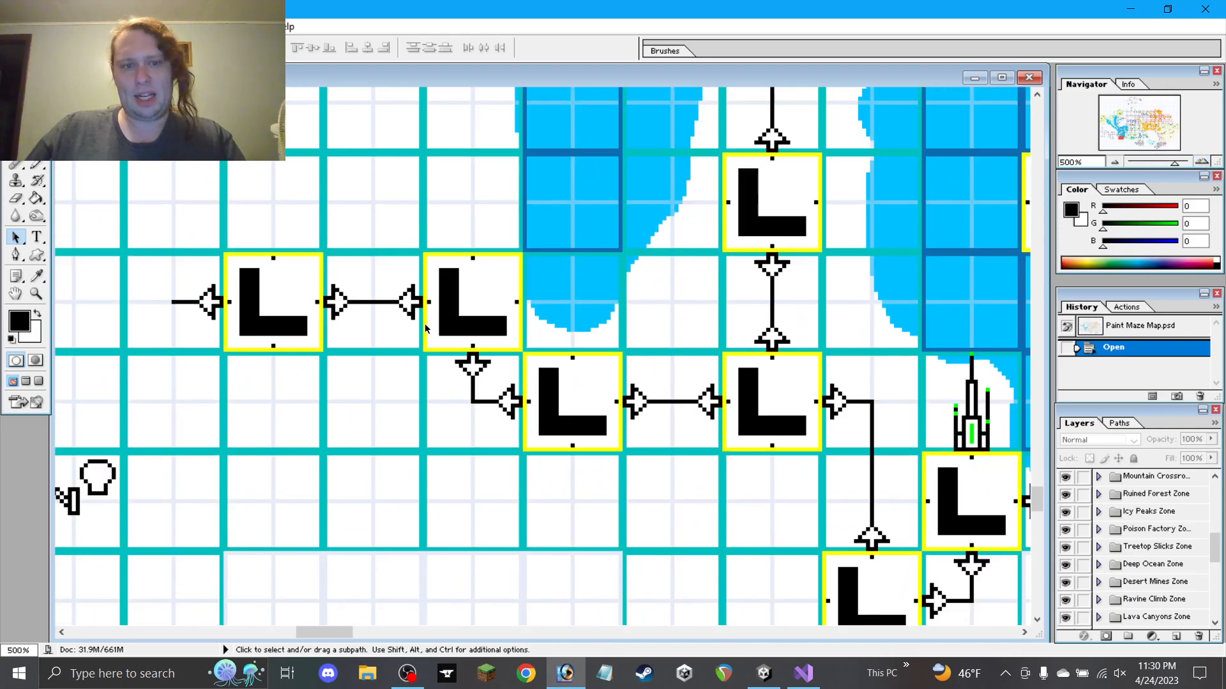
drag(425, 328, 562, 326)
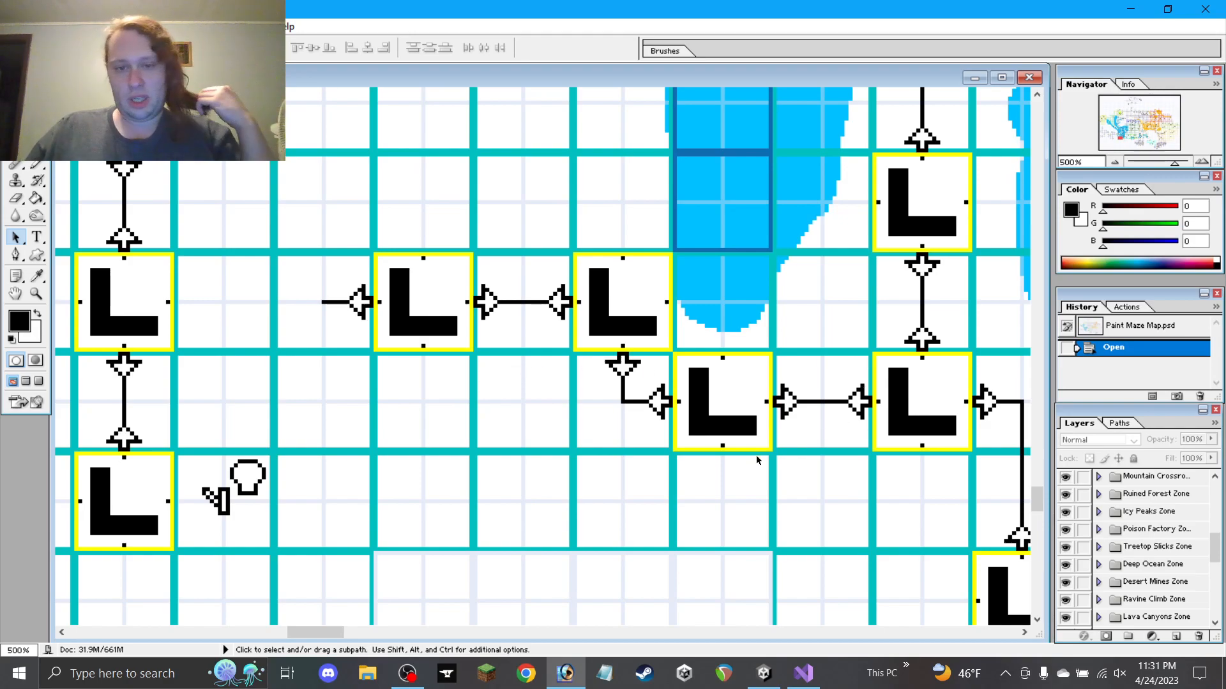
click(1117, 166)
click(1117, 166)
click(1117, 166)
click(1117, 166)
click(1117, 166)
key(space)
drag(925, 251, 450, 483)
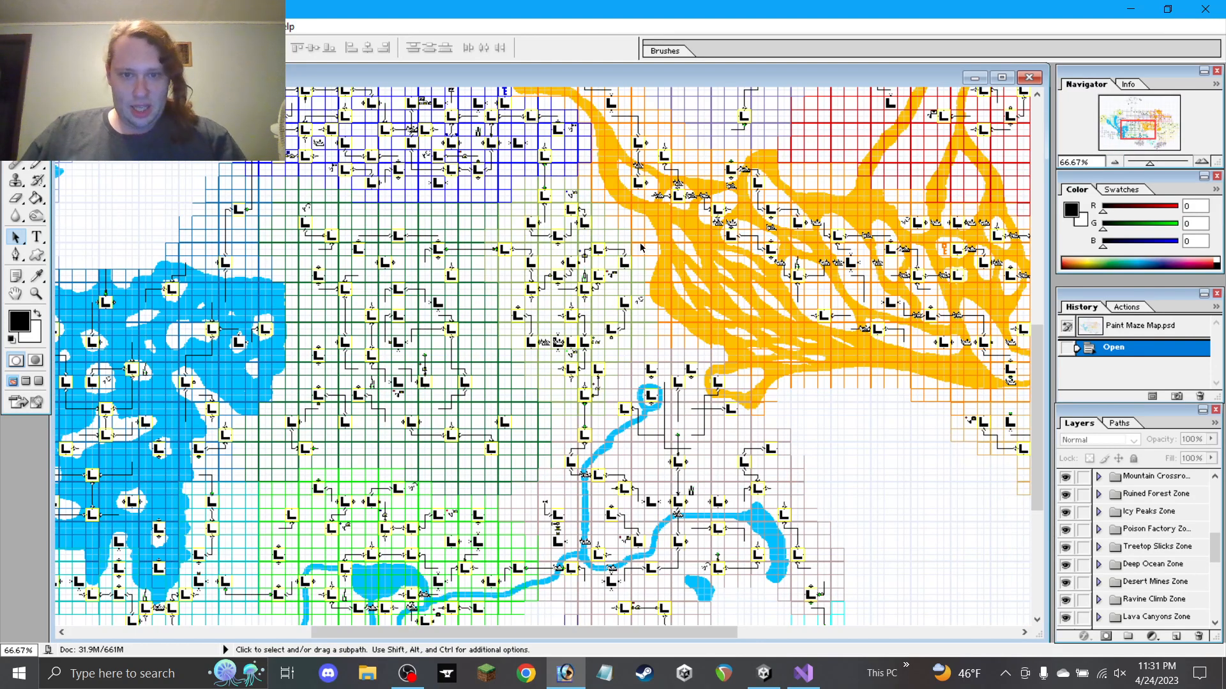
click(1205, 162)
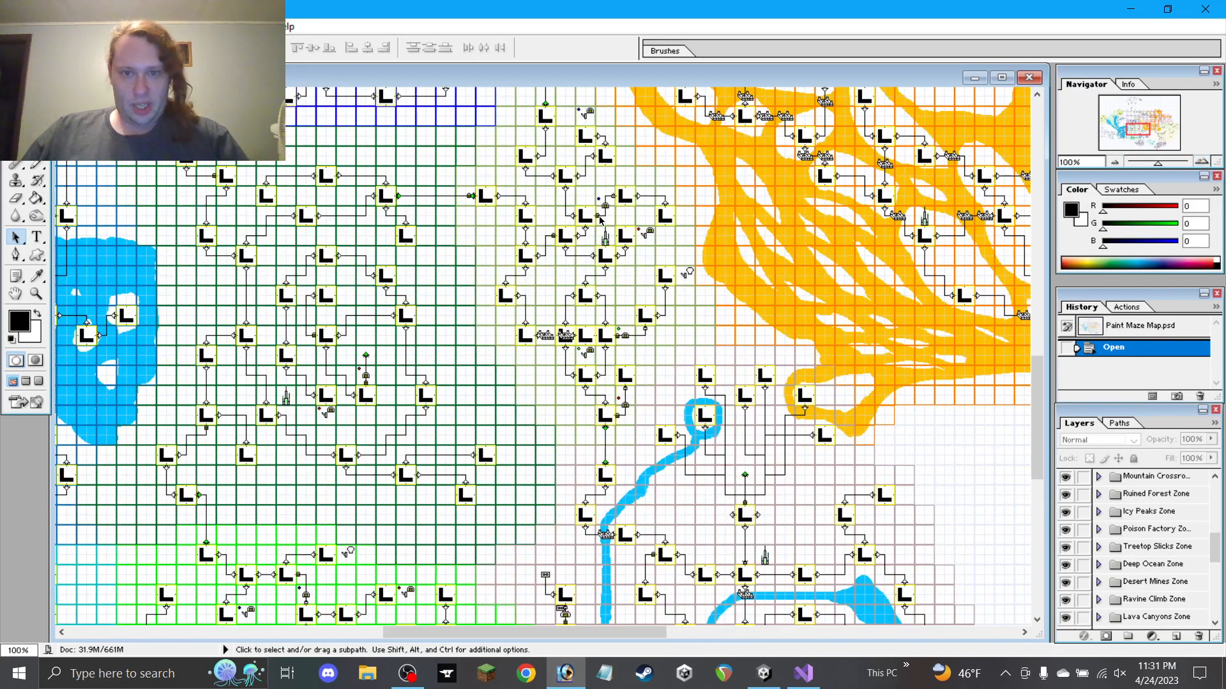
drag(632, 389, 468, 97)
drag(677, 440, 415, 161)
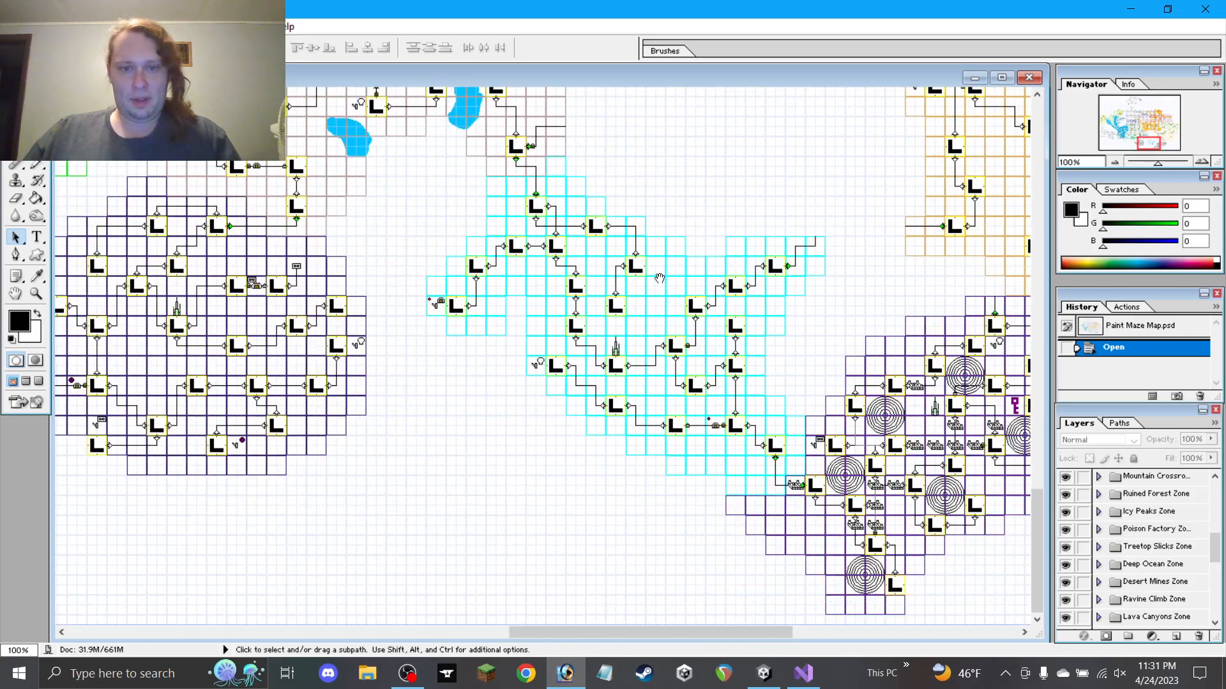
drag(603, 280, 506, 298)
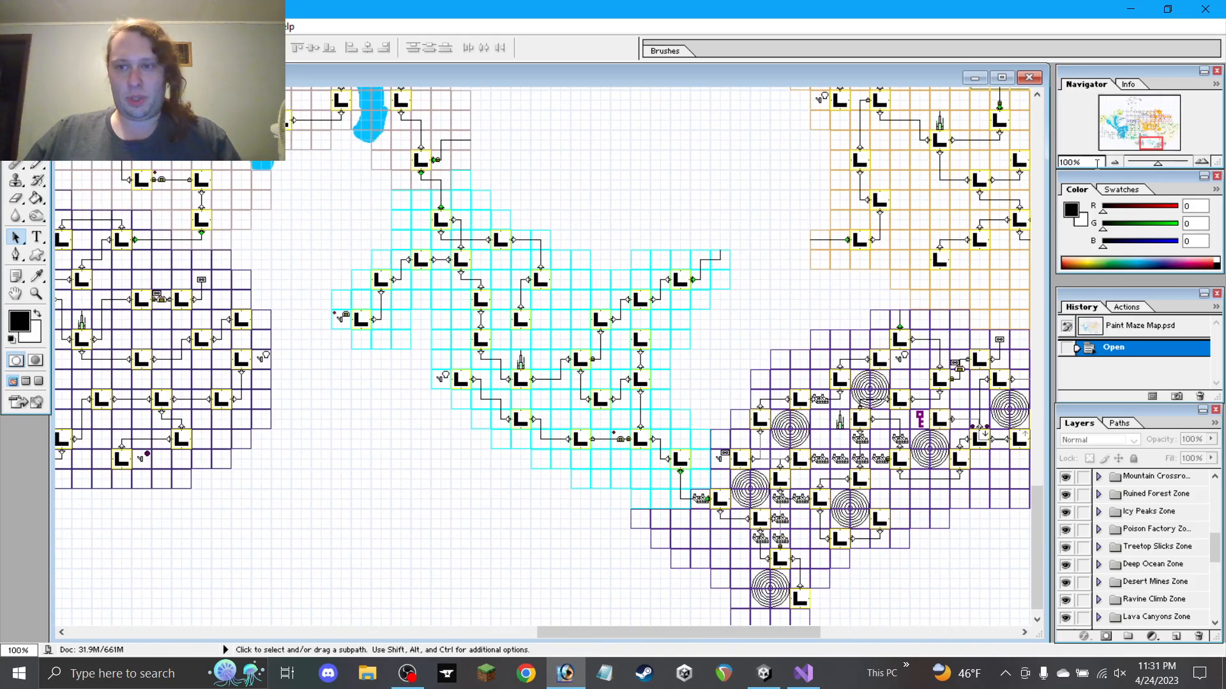
click(1126, 164)
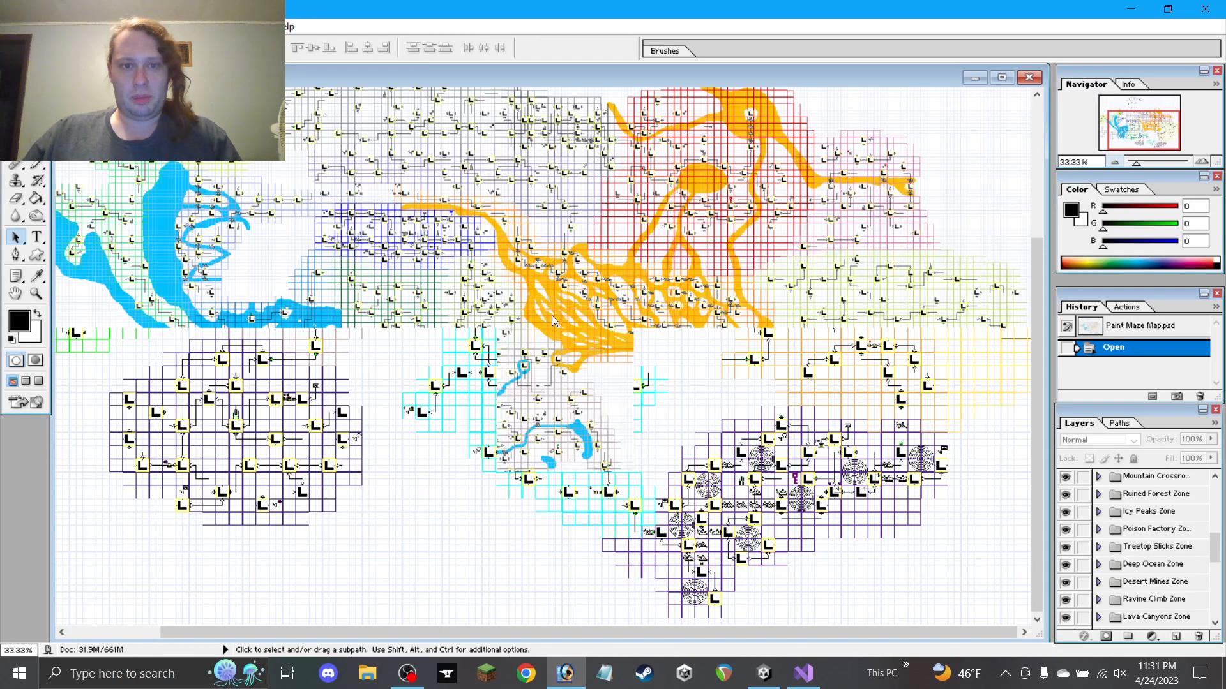
drag(440, 267, 683, 270)
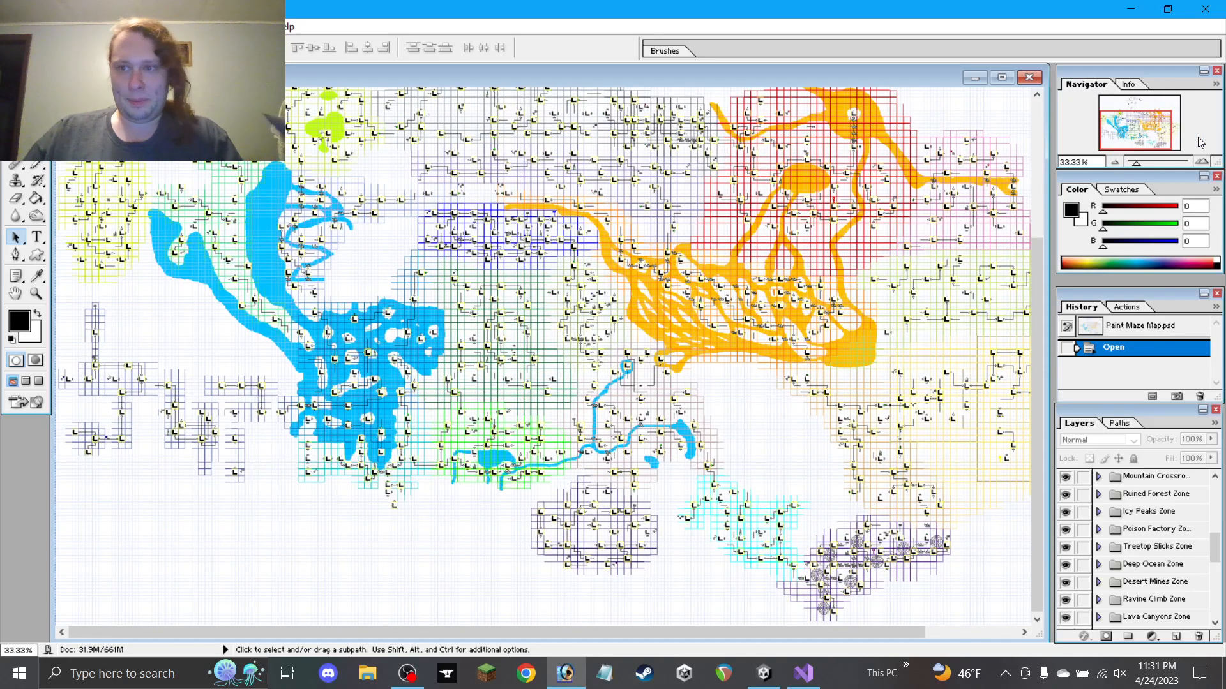
click(1201, 162)
drag(625, 367, 659, 311)
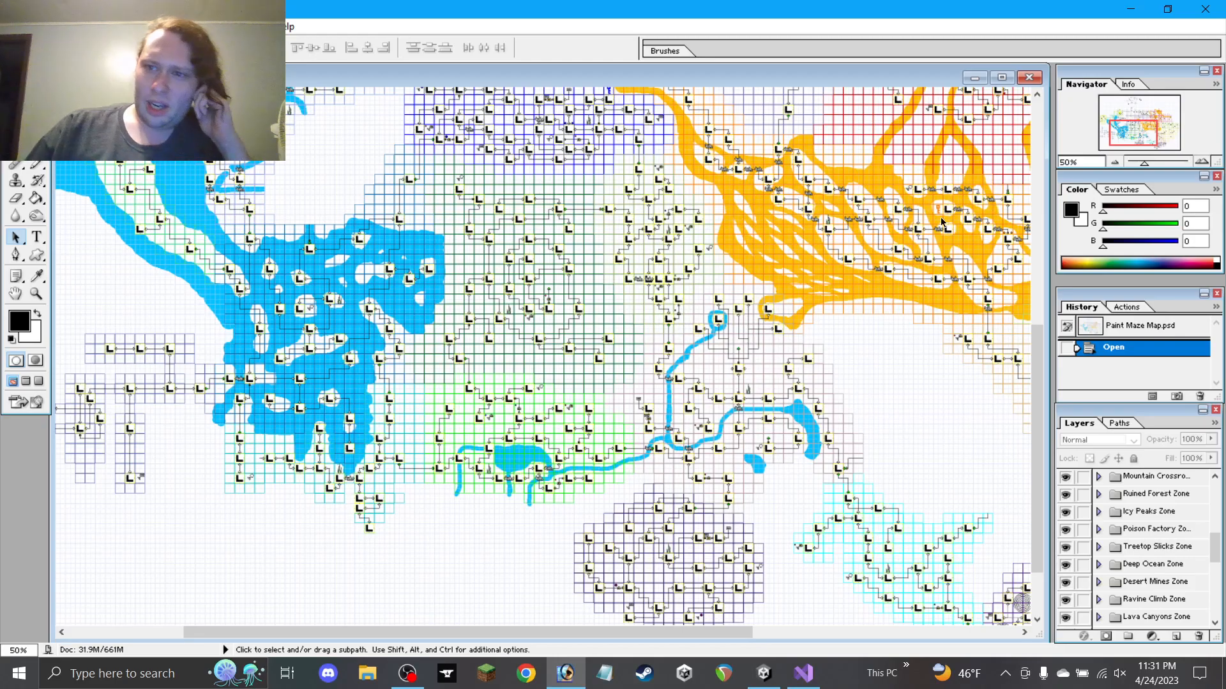
drag(413, 450, 727, 350)
click(1201, 162)
click(1201, 162)
click(1201, 163)
drag(583, 447, 733, 228)
drag(621, 422, 893, 373)
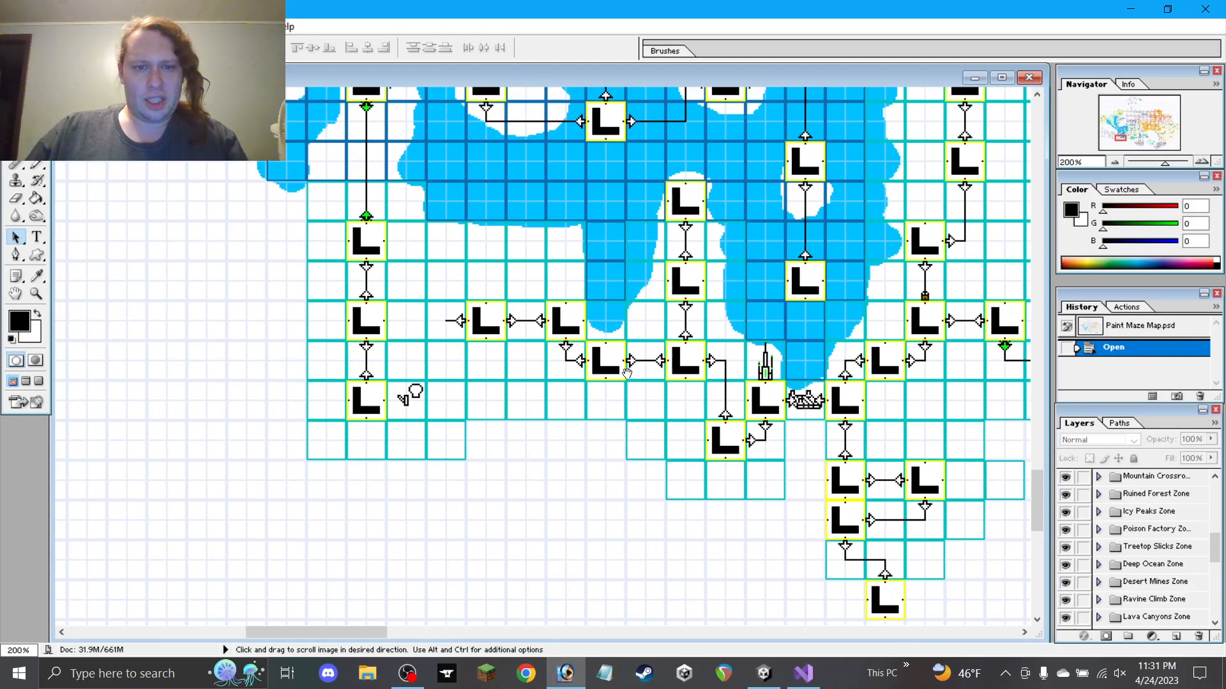
click(1202, 163)
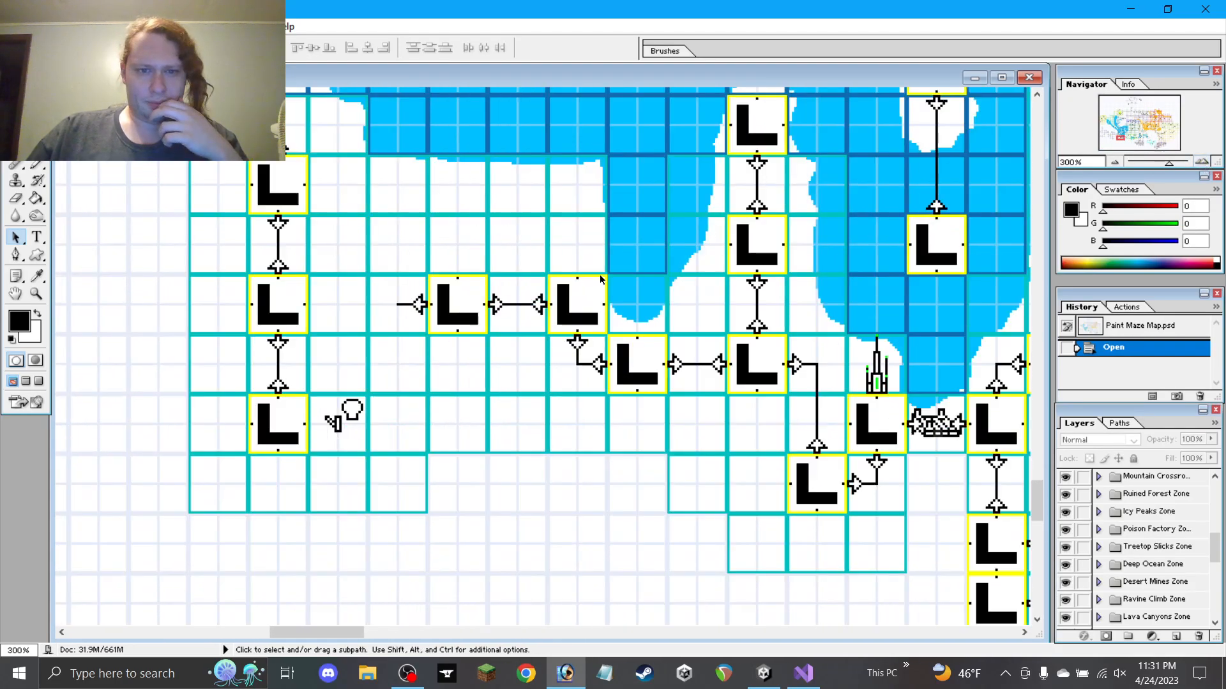
click(1201, 162)
click(1202, 162)
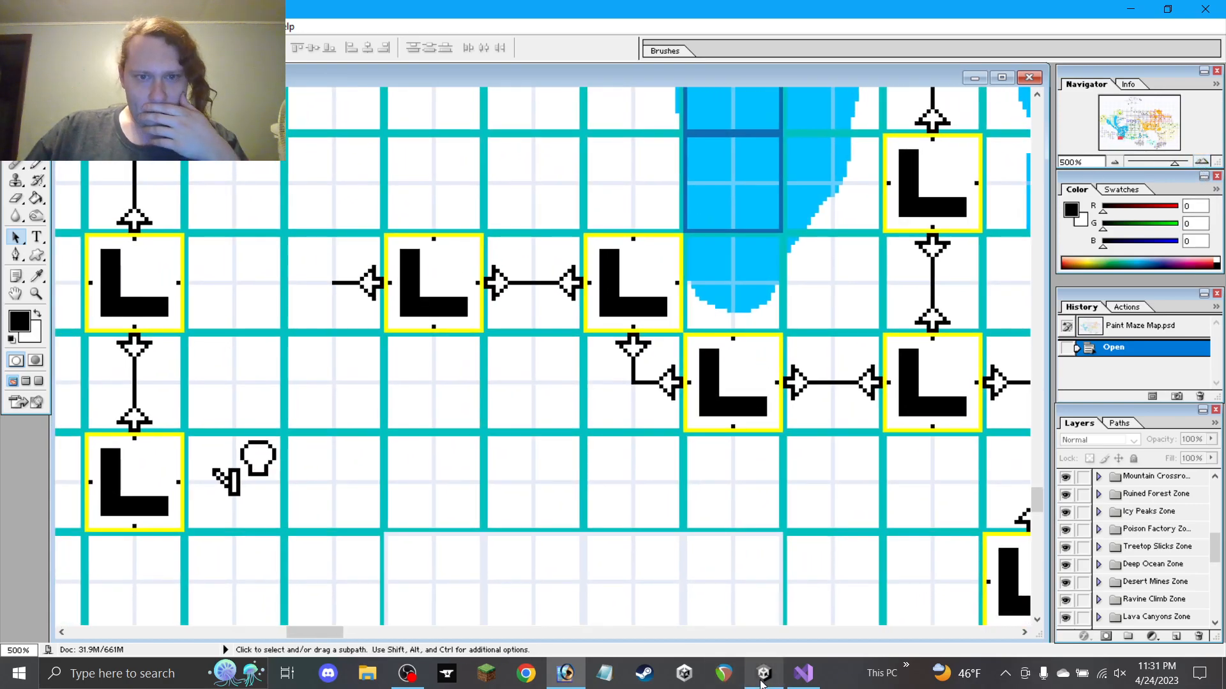
Back in Unity, deactivate Movement Arrow in the Inspector and select its parent Movement Arrow Set
click(761, 684)
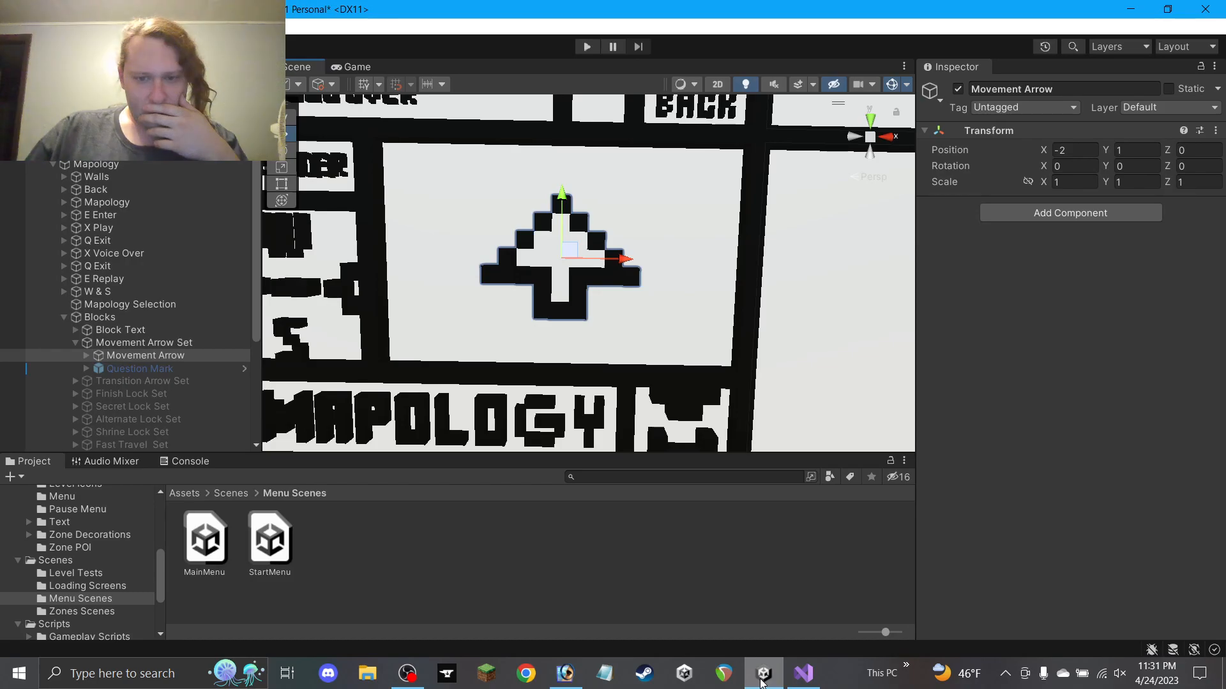
click(761, 684)
click(760, 684)
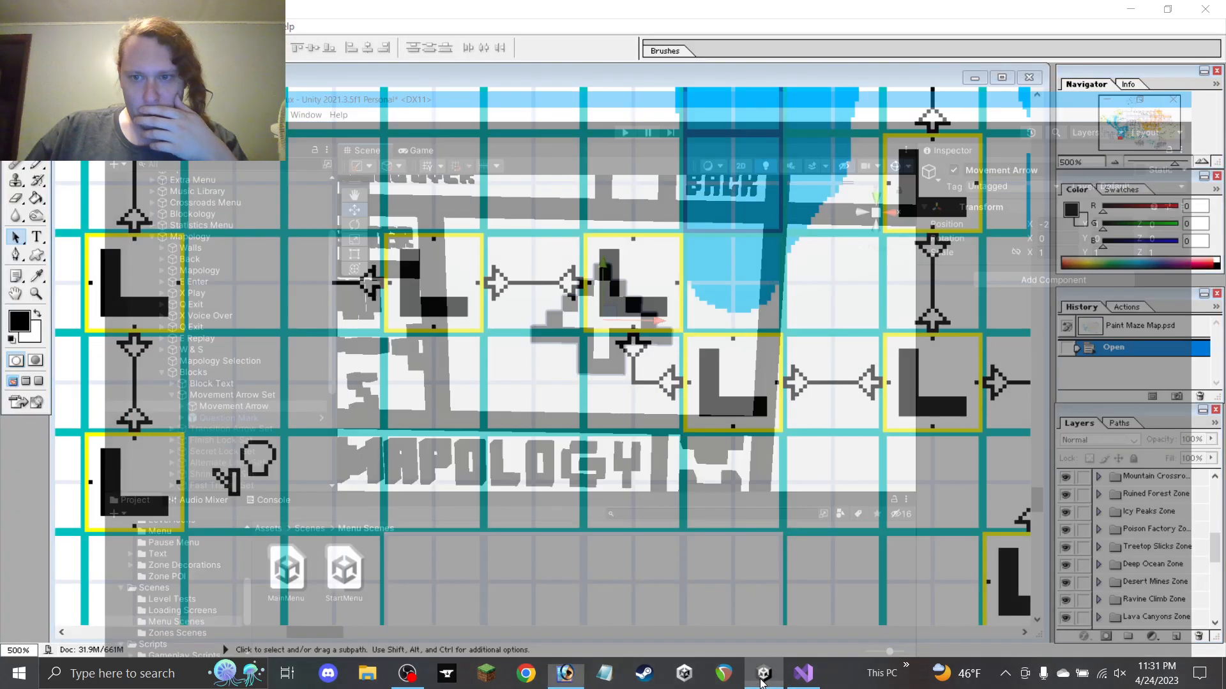
click(761, 684)
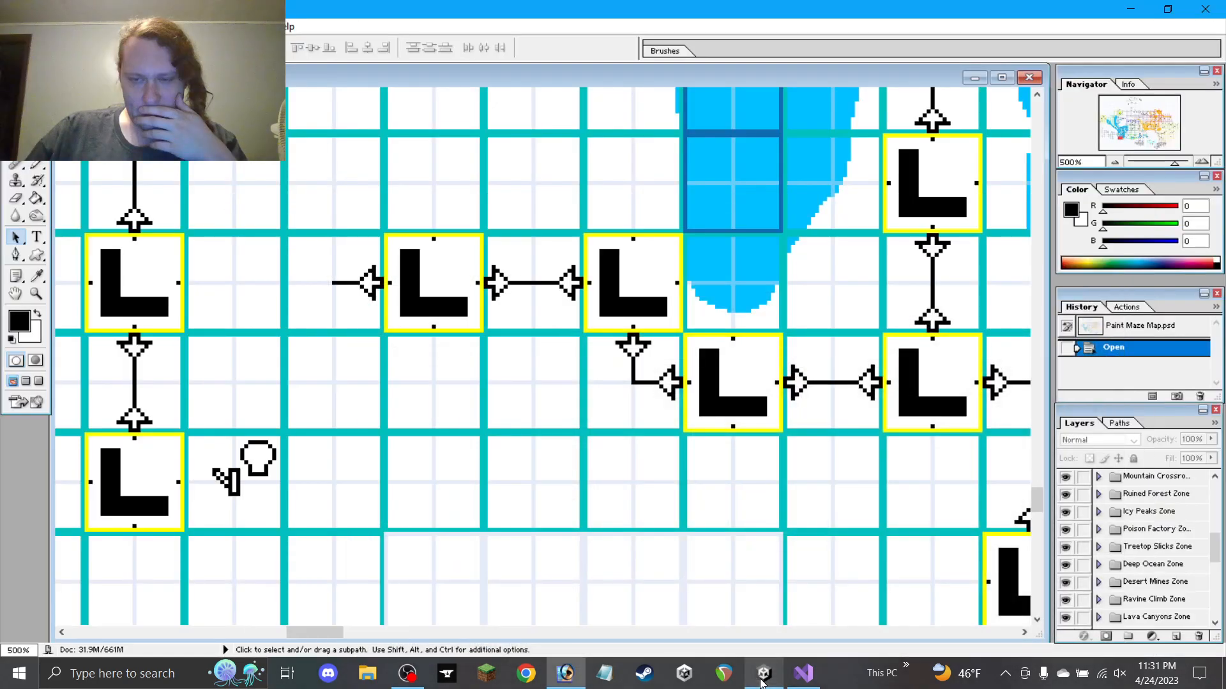
click(761, 684)
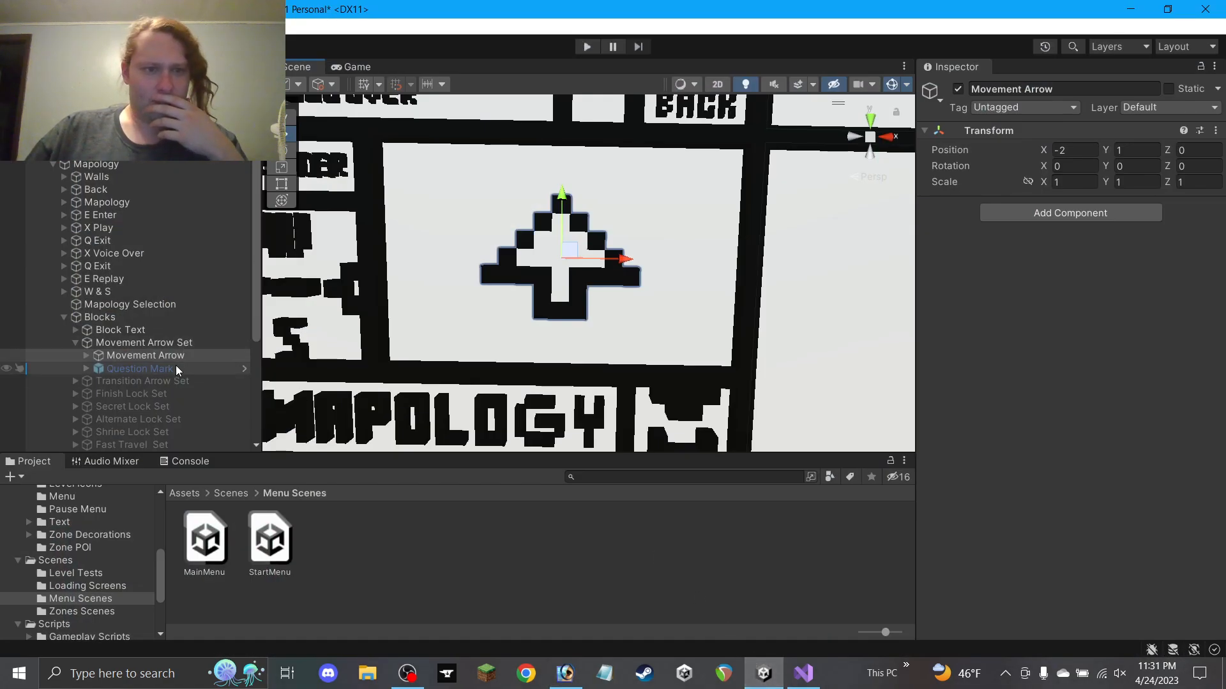
click(958, 89)
click(155, 344)
Deactivate Movement Arrow Set, then activate Finish Lock Set and its Finish Lock model
click(957, 89)
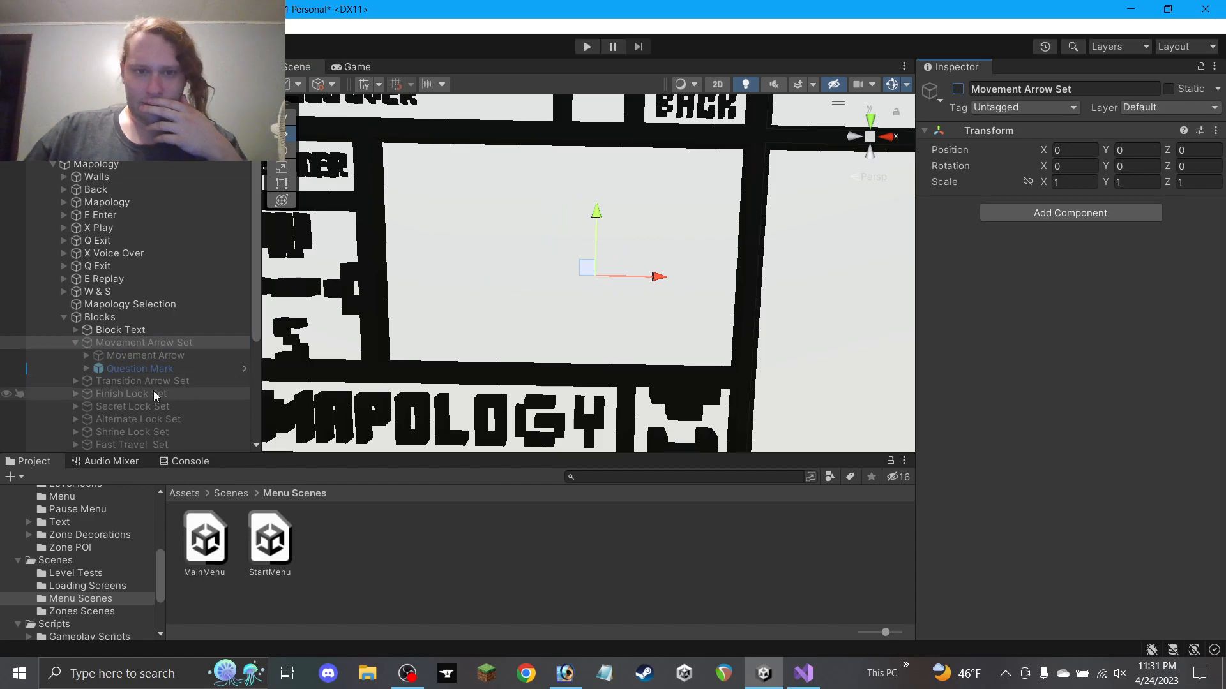
click(75, 342)
click(103, 368)
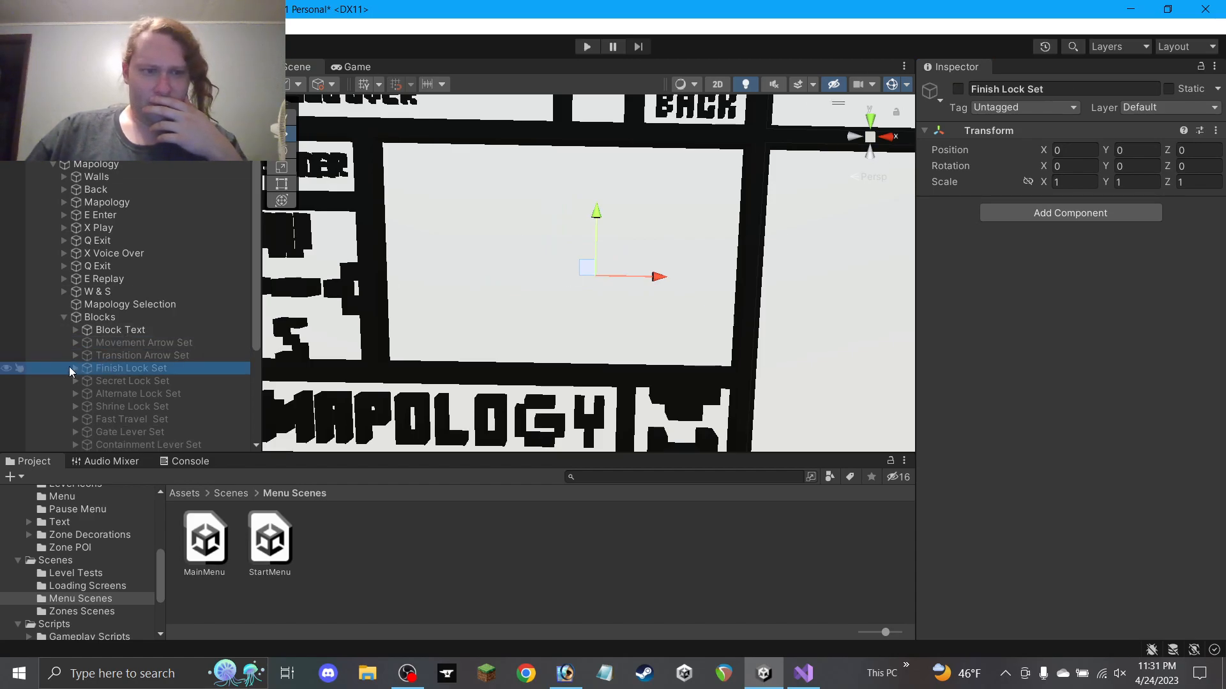
click(75, 367)
click(958, 90)
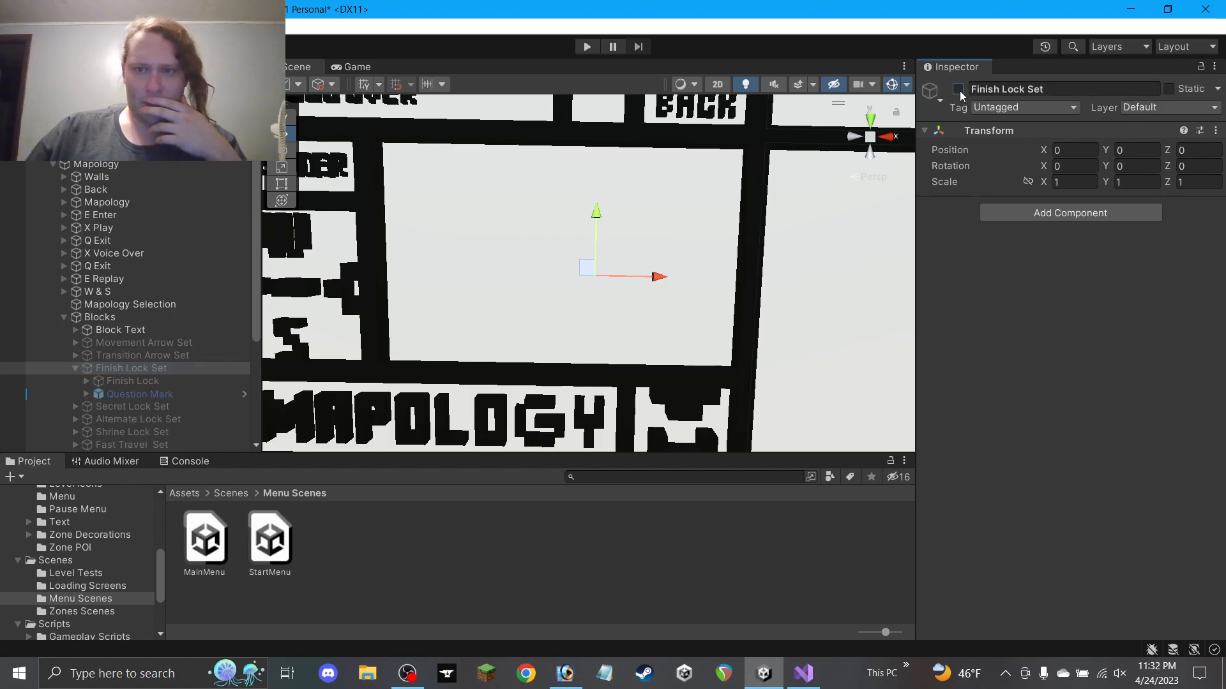
click(133, 381)
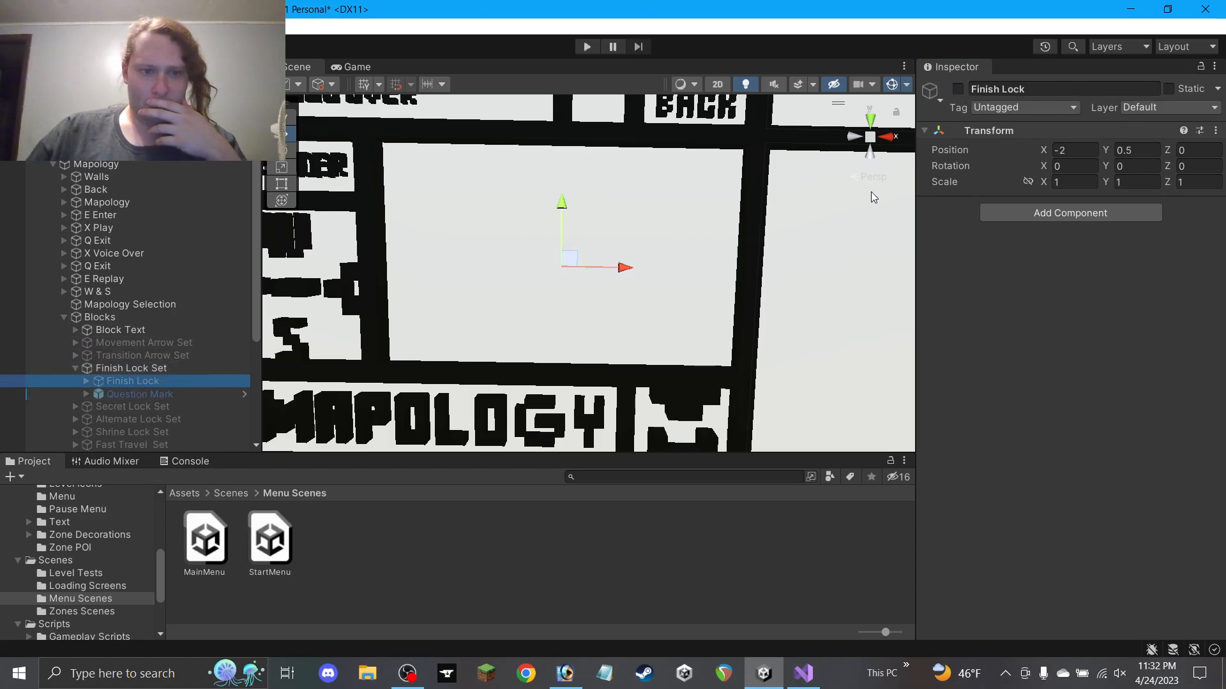
click(958, 90)
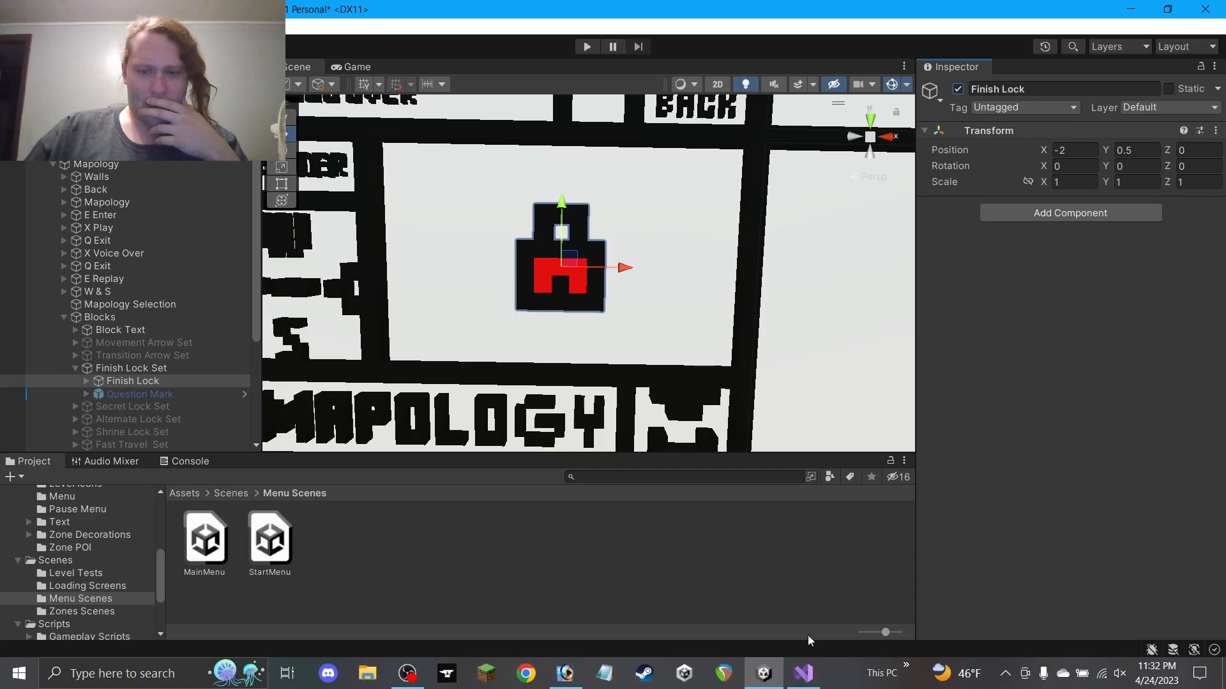
Check the Photoshop maze map, panning across the green-grid rooms and water
click(803, 673)
click(803, 672)
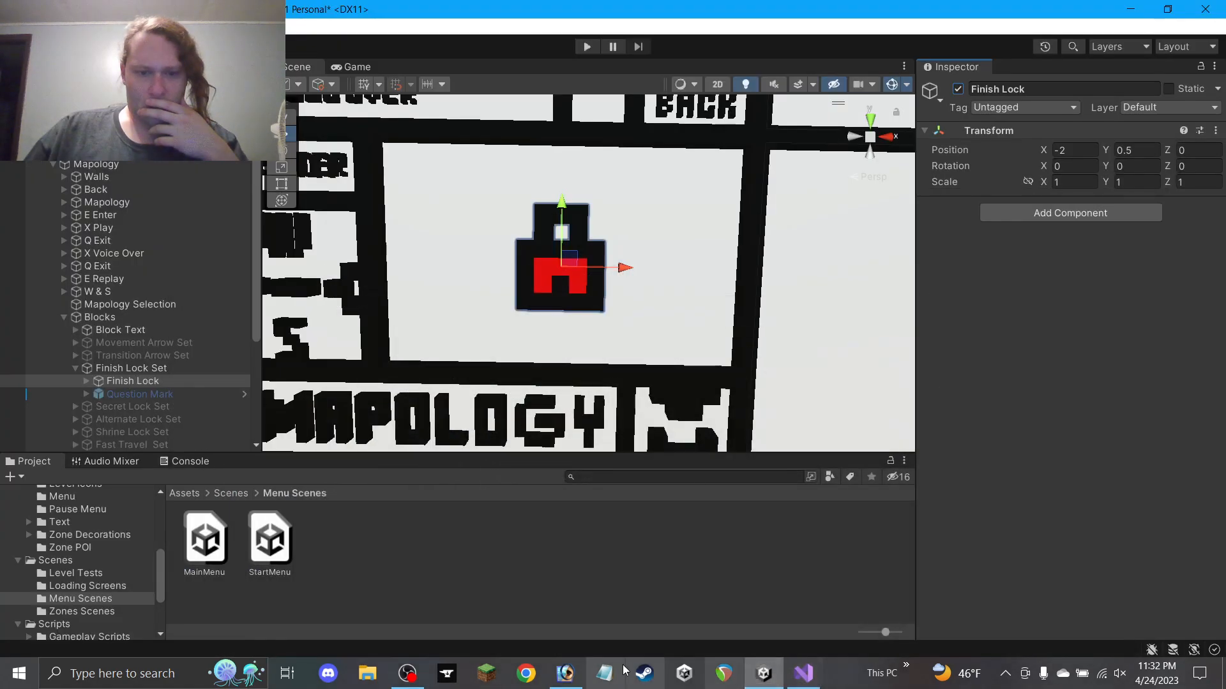
click(565, 673)
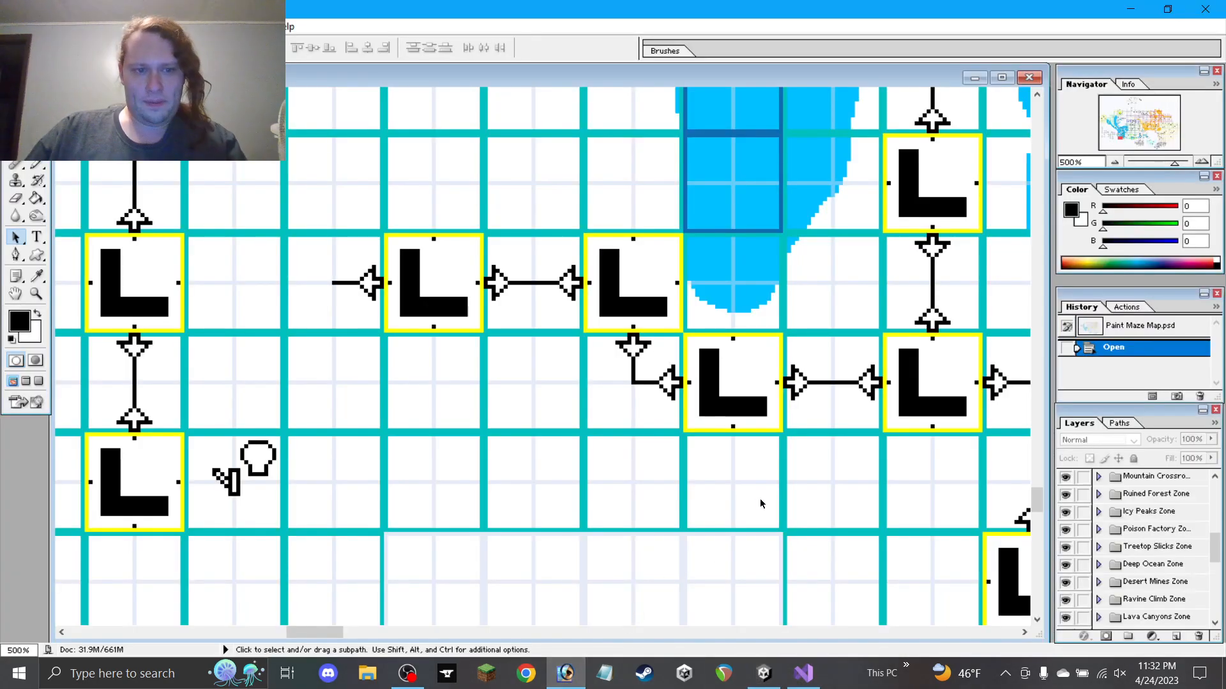
drag(800, 457, 500, 474)
drag(759, 456, 414, 461)
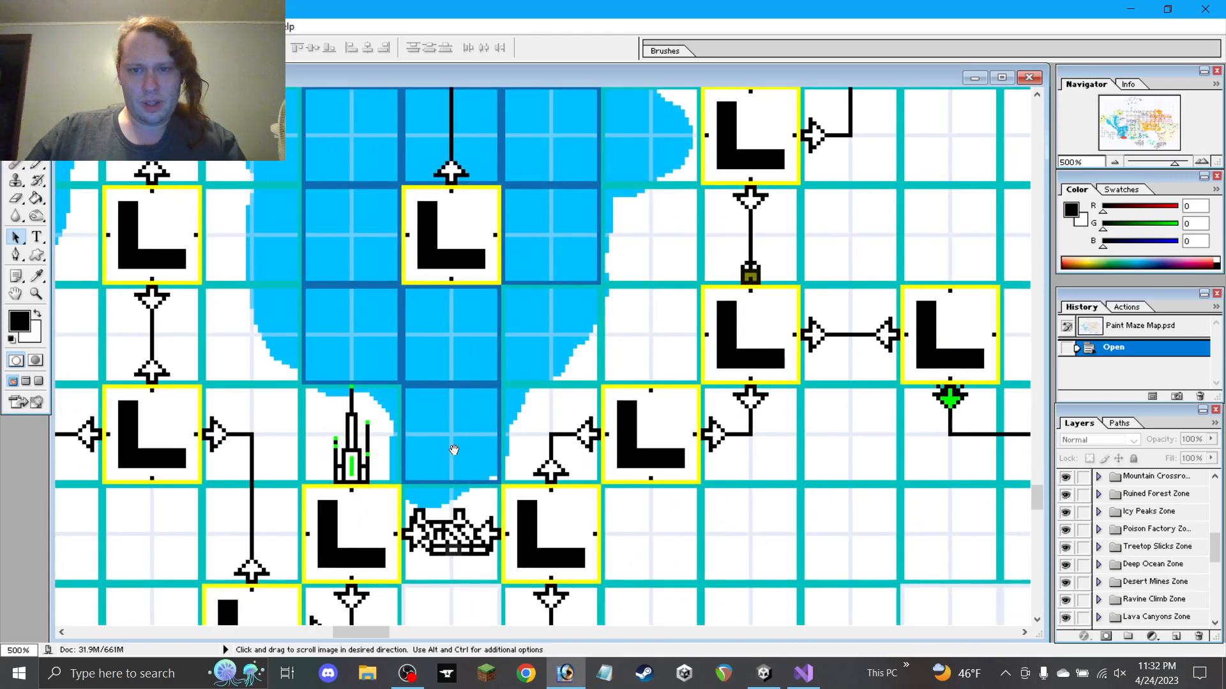
drag(749, 343, 651, 341)
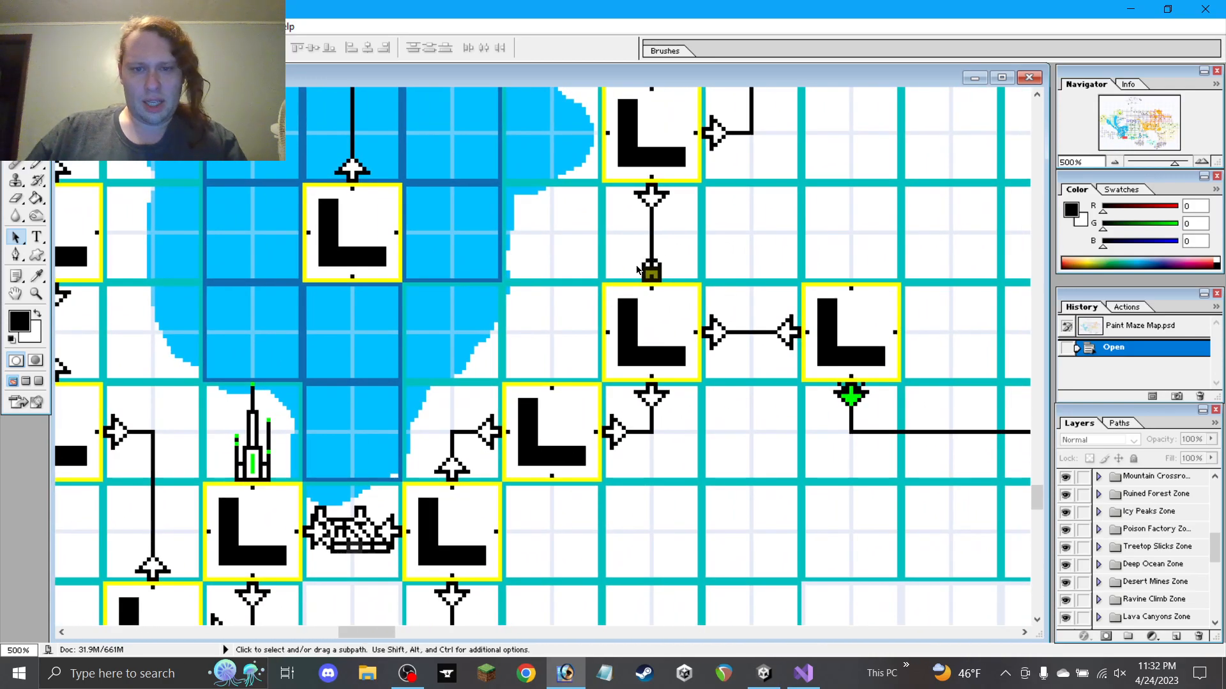
drag(441, 346, 229, 514)
drag(662, 381, 339, 299)
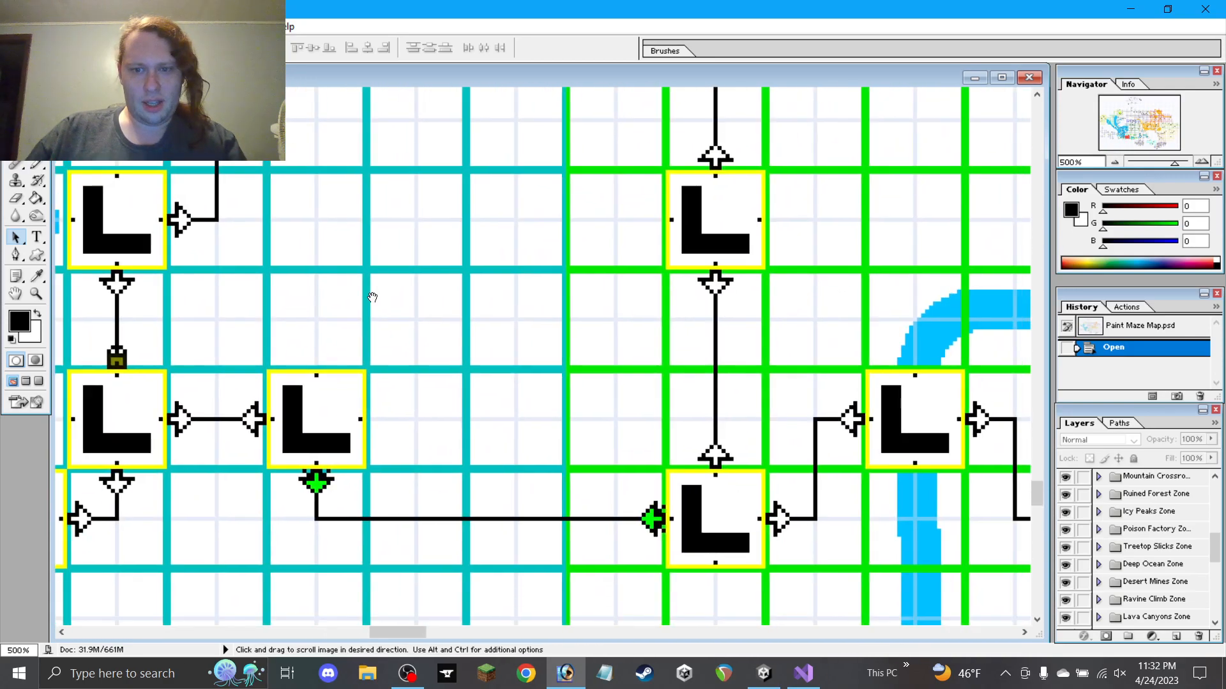
drag(772, 301, 142, 315)
drag(911, 197, 604, 498)
drag(440, 343, 787, 296)
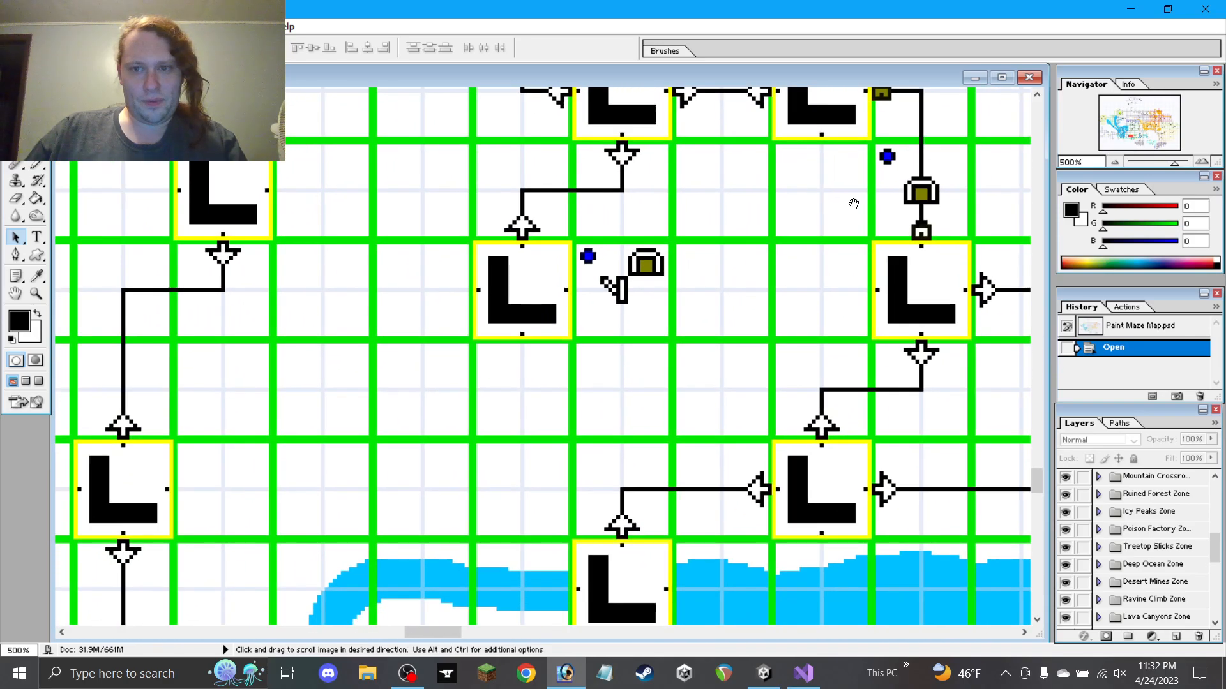
click(1130, 8)
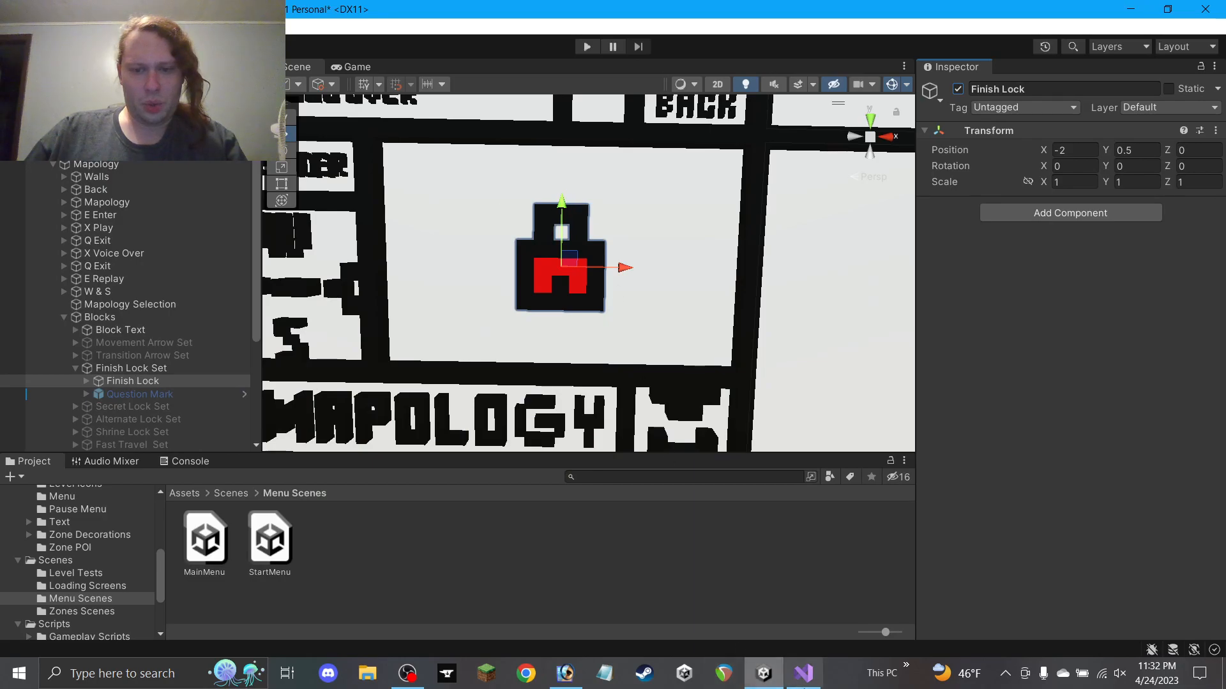
Return to the maze map and pan over to the western lake area
click(565, 674)
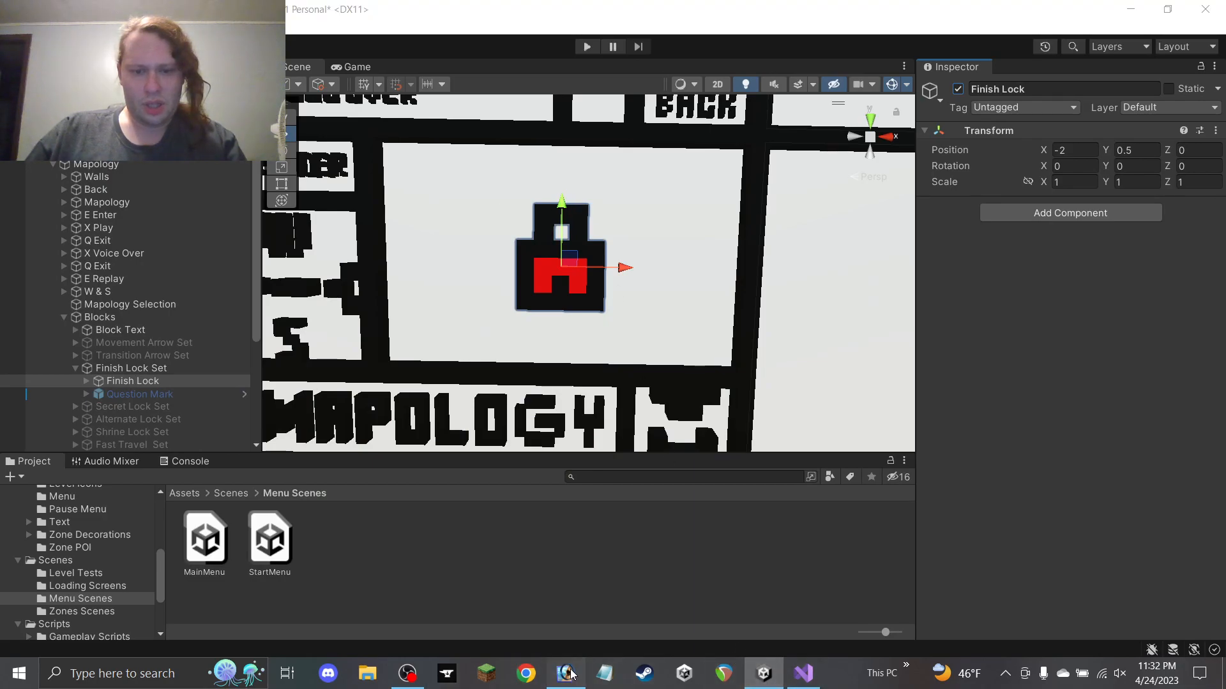
drag(402, 424, 877, 300)
drag(306, 386, 942, 229)
drag(591, 358, 942, 232)
drag(421, 309, 1211, 281)
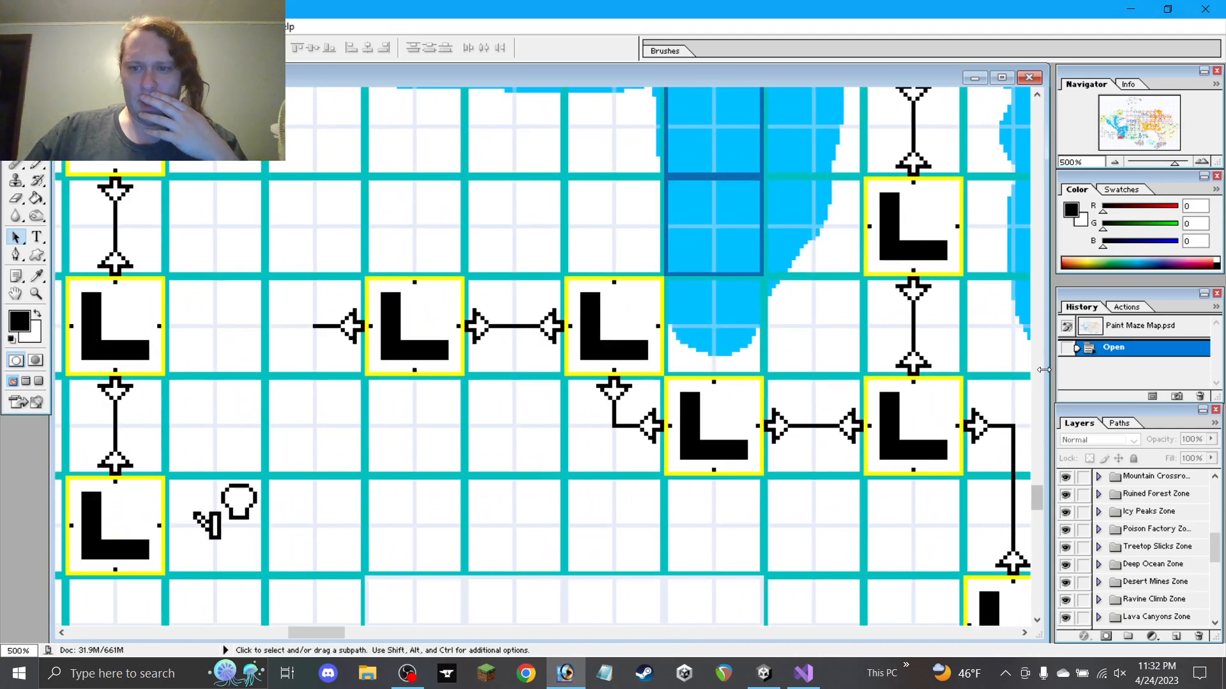
click(1132, 8)
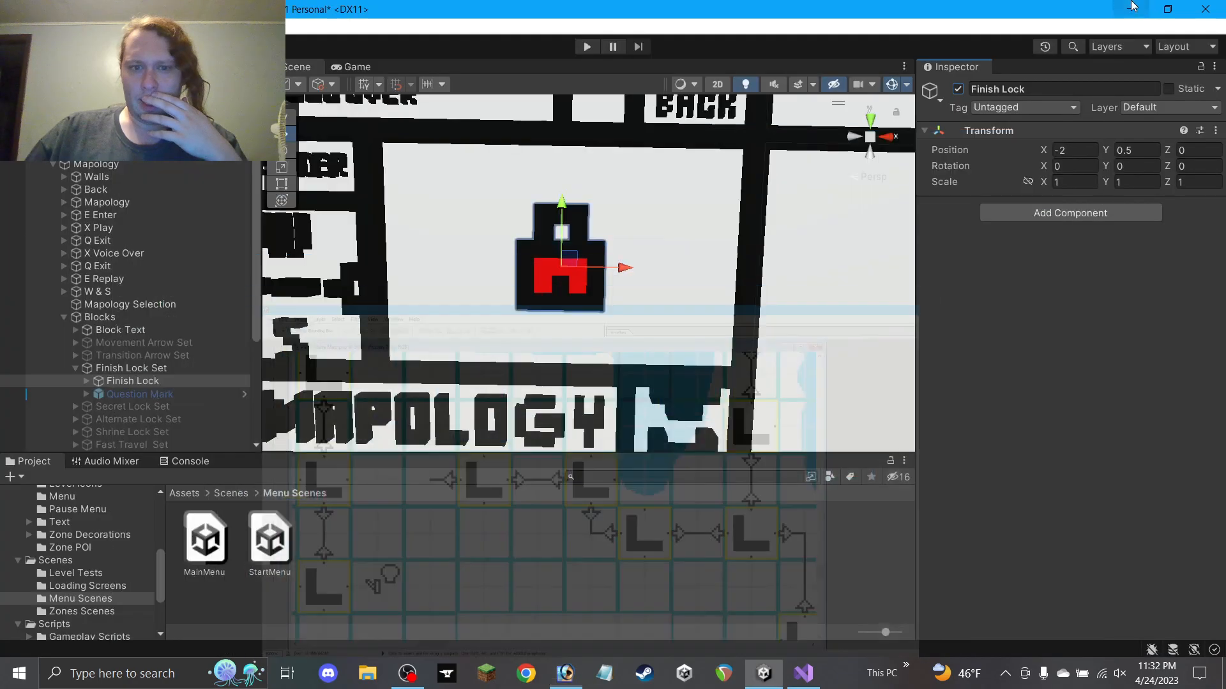
Deactivate Finish Lock and Finish Lock Set, then collapse the Blocks group
click(959, 90)
click(162, 370)
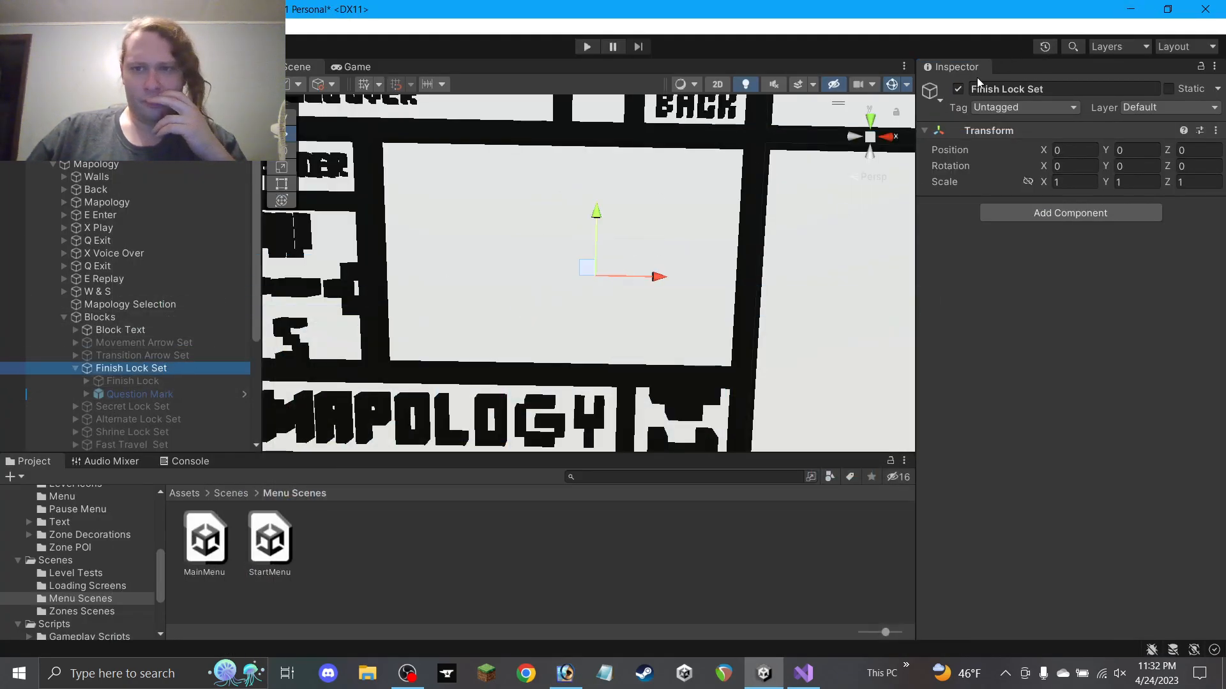
click(956, 90)
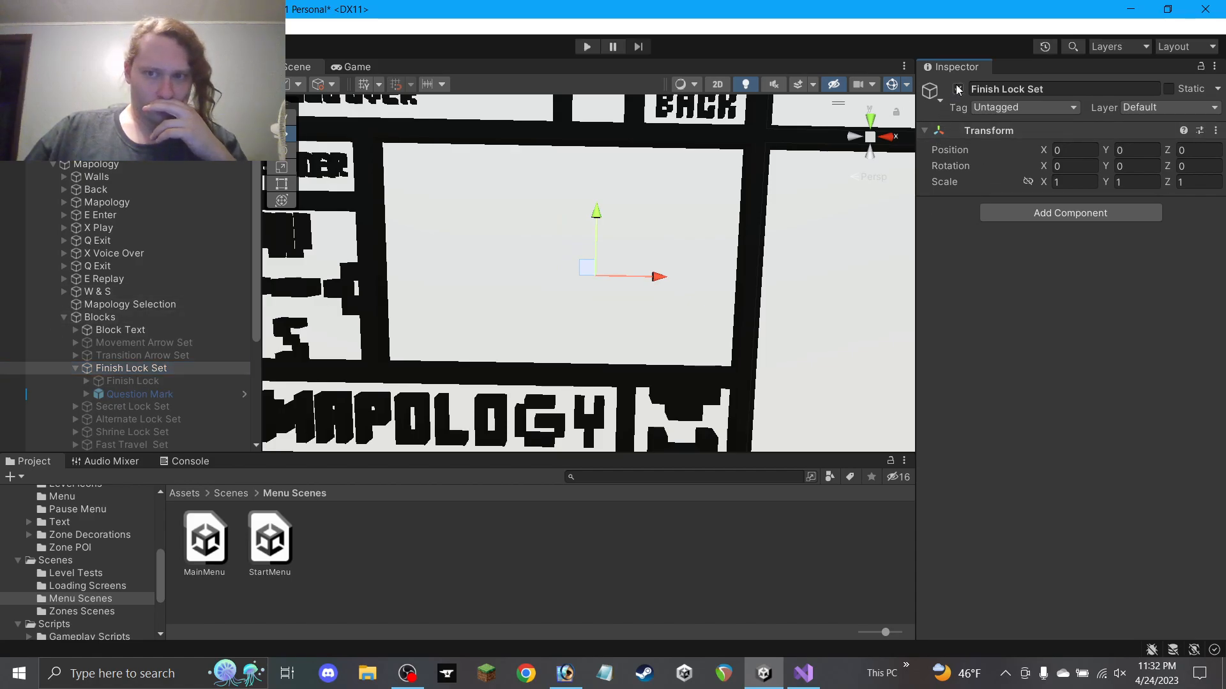
click(75, 368)
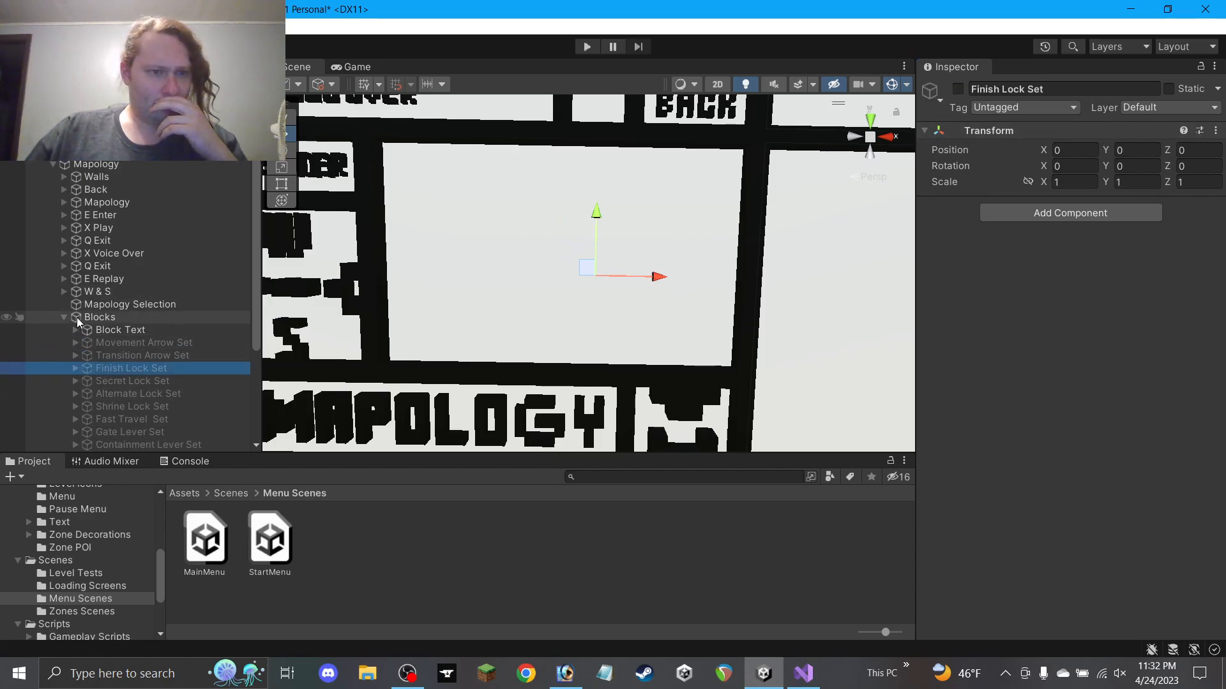
click(64, 318)
Open Highcliffs from Zones Scenes, choosing Don't Save for the menu scene, and orbit the level
click(95, 611)
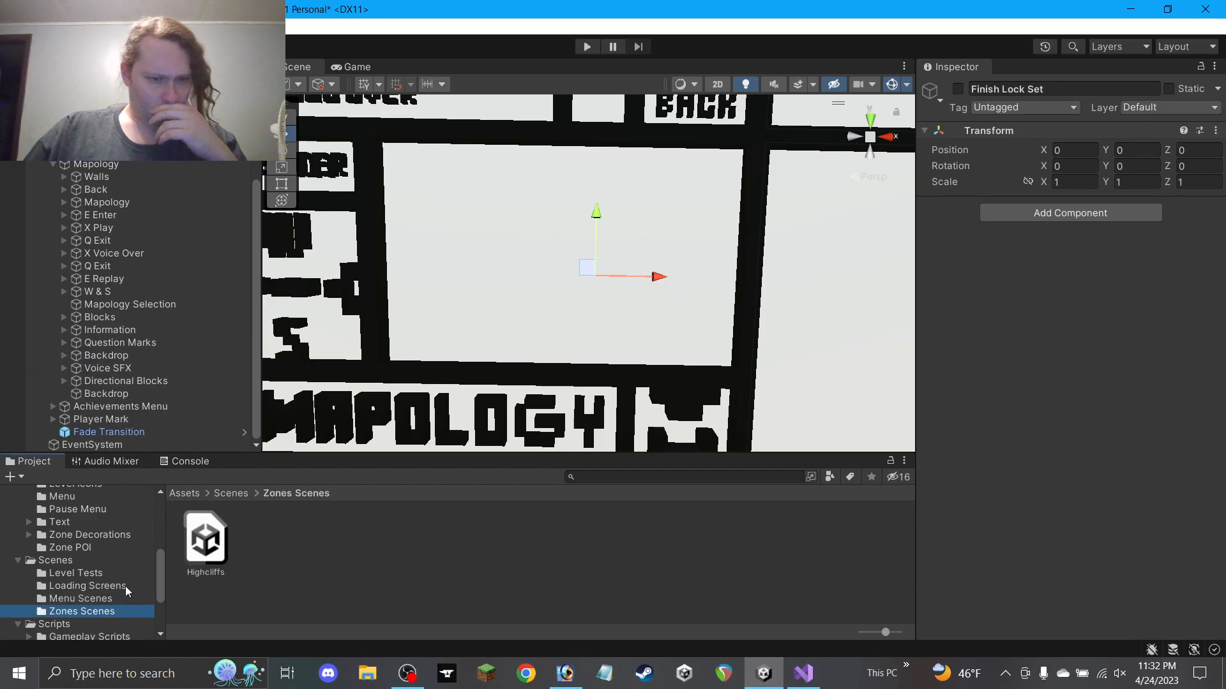
double_click(206, 539)
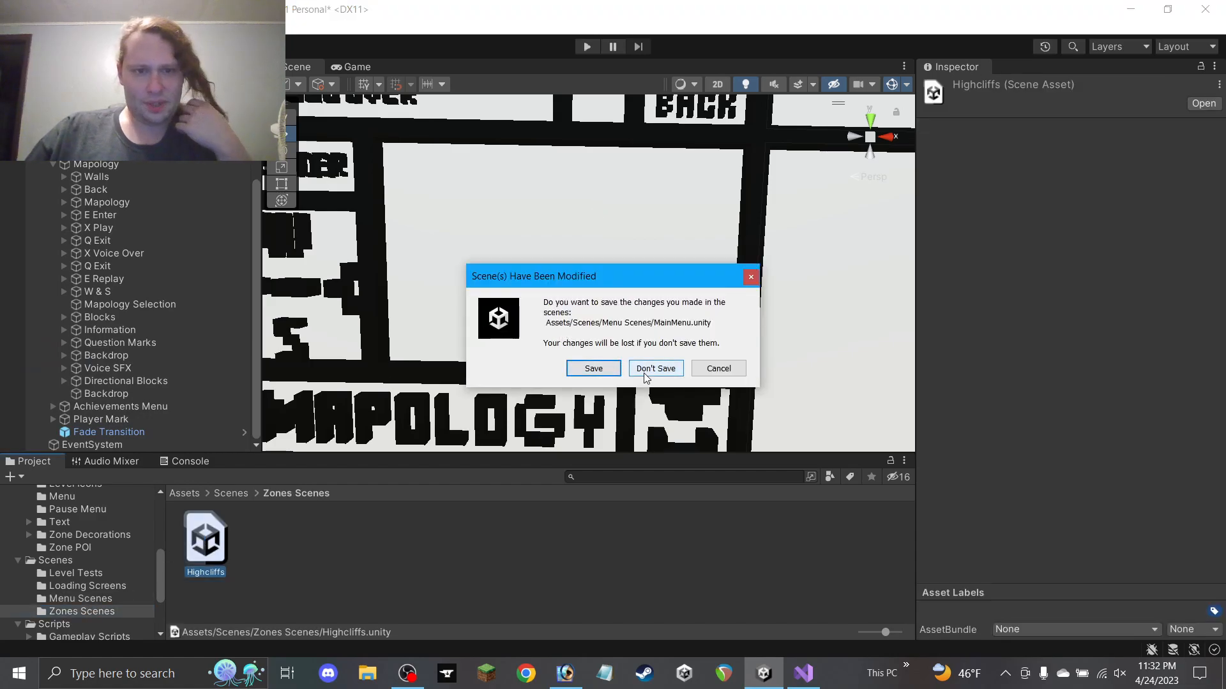
click(656, 369)
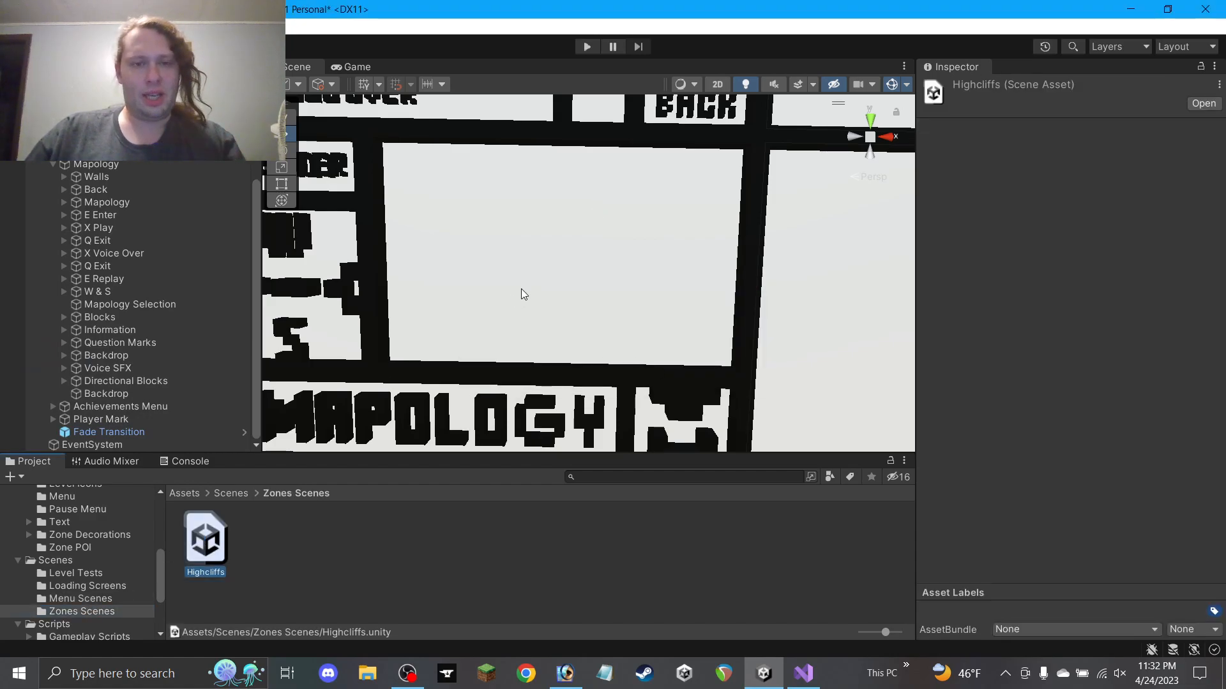
alt+drag(645, 253, 635, 386)
scroll(633, 334, up, 4)
scroll(617, 329, up, 5)
alt+drag(618, 328, 644, 367)
middle_drag(686, 378, 652, 273)
mouse_move(615, 296)
alt+mouse_down()
mouse_move(638, 268)
mouse_move(635, 246)
mouse_move(618, 331)
mouse_move(619, 283)
alt+mouse_up()
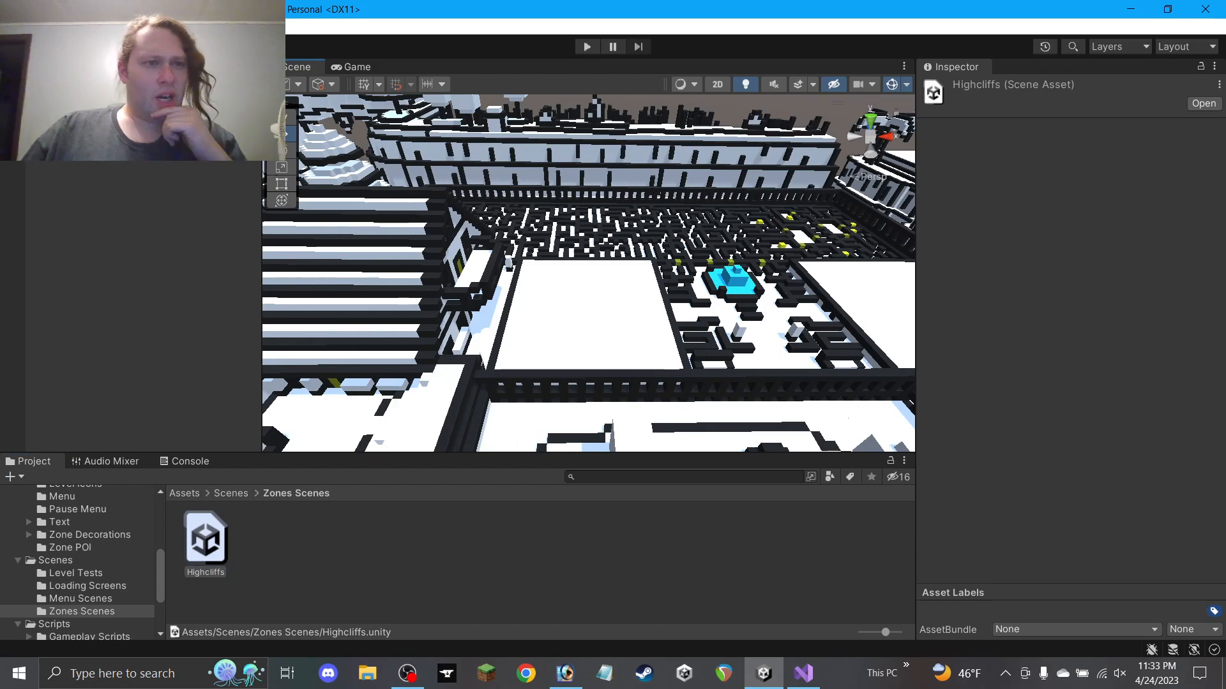
Create an empty object in the Hierarchy and name it Navigation
right_click(85, 179)
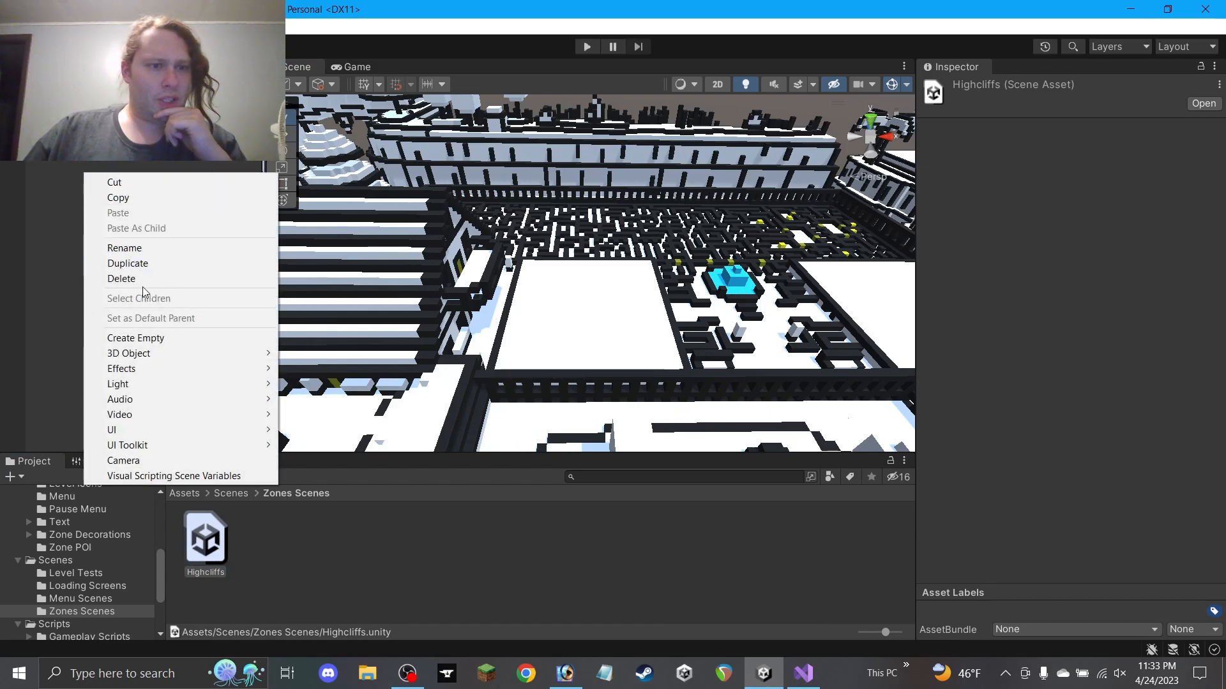
click(160, 339)
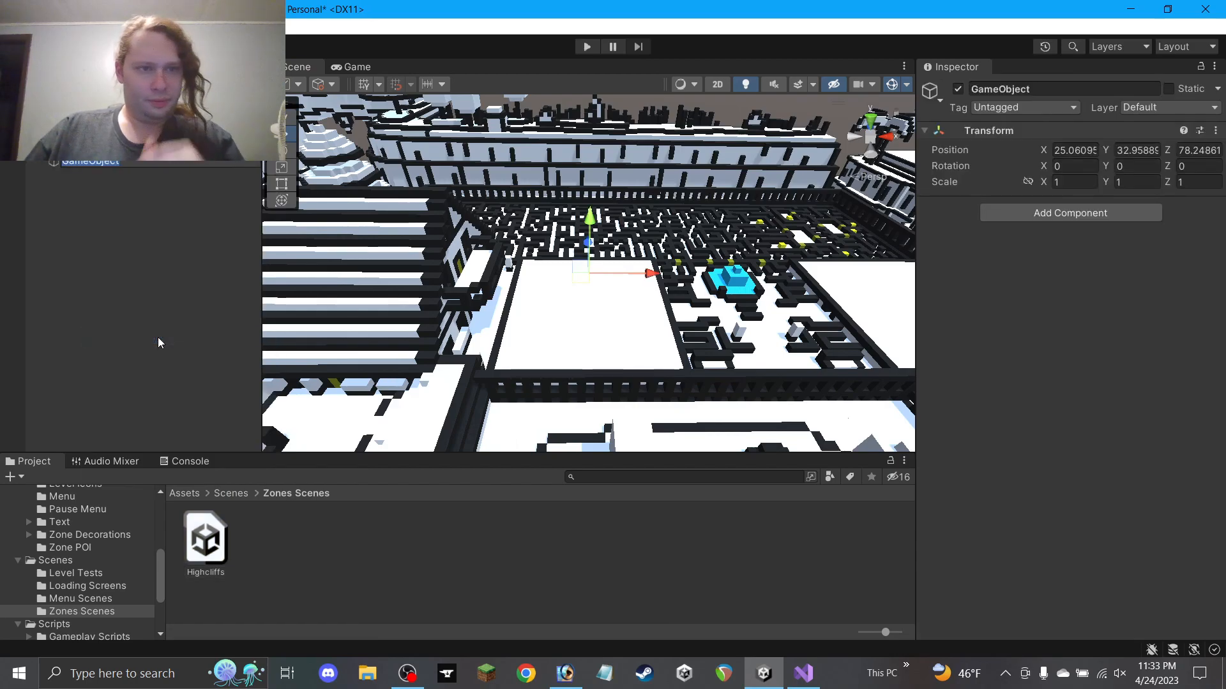
text(Navigation)
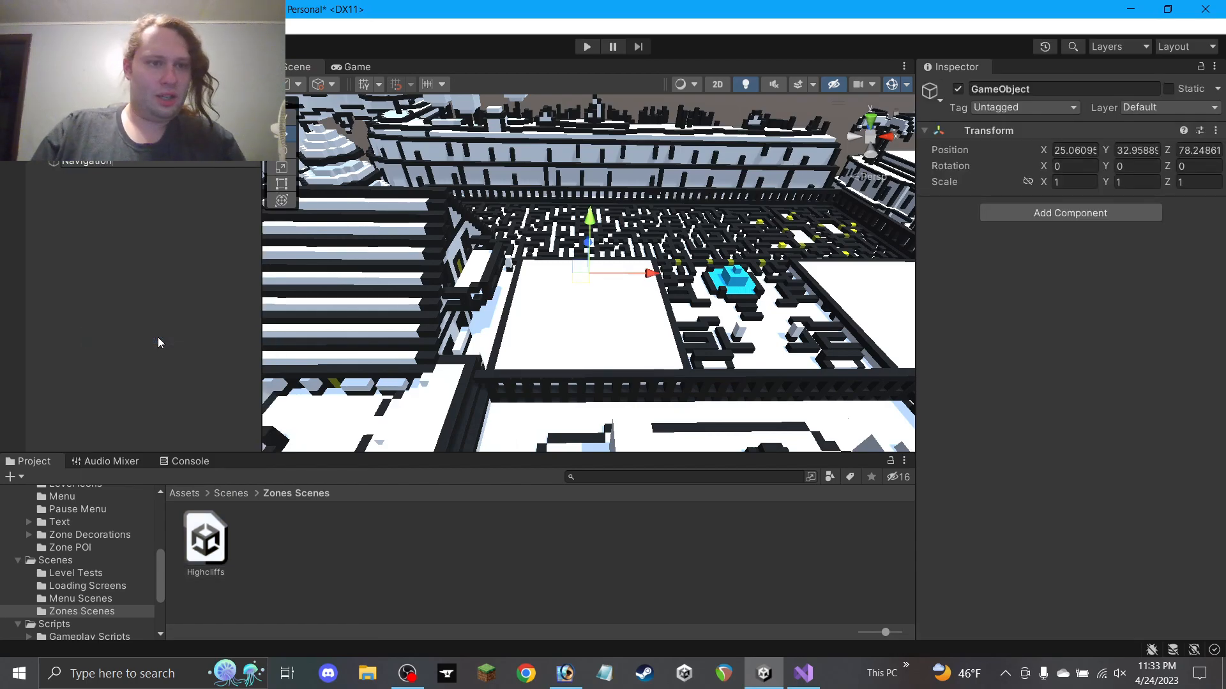
key(Return)
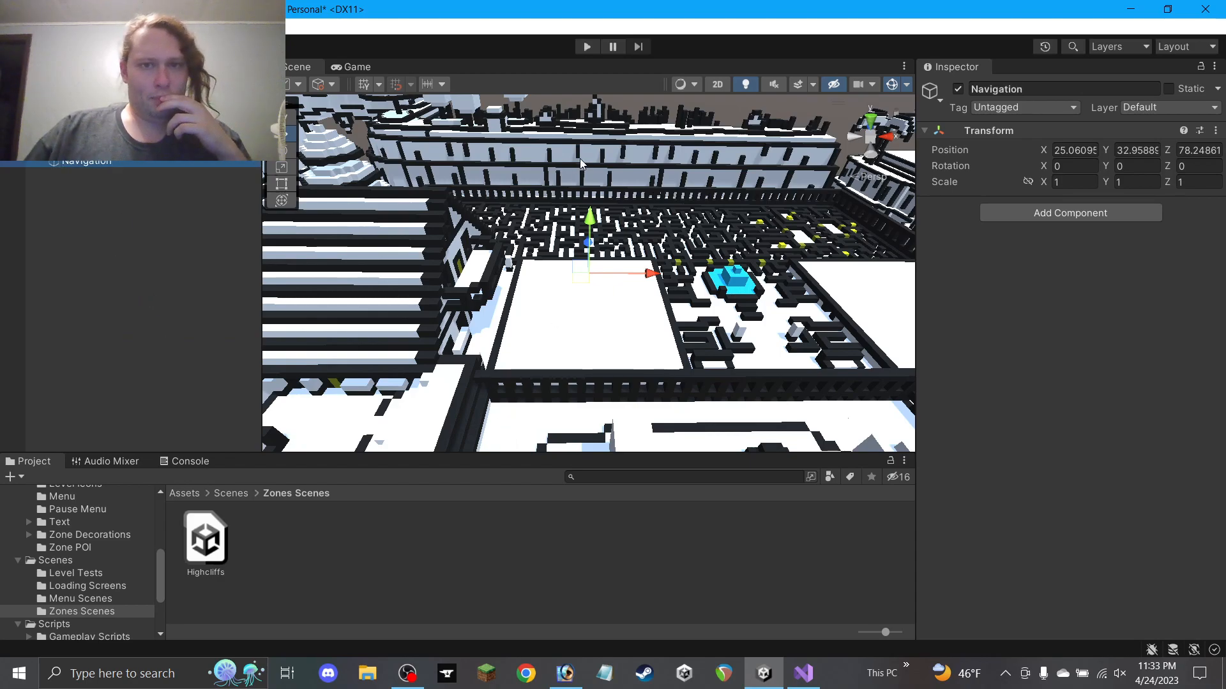
Set Navigation's Transform position to 0, 0, 0
click(1076, 150)
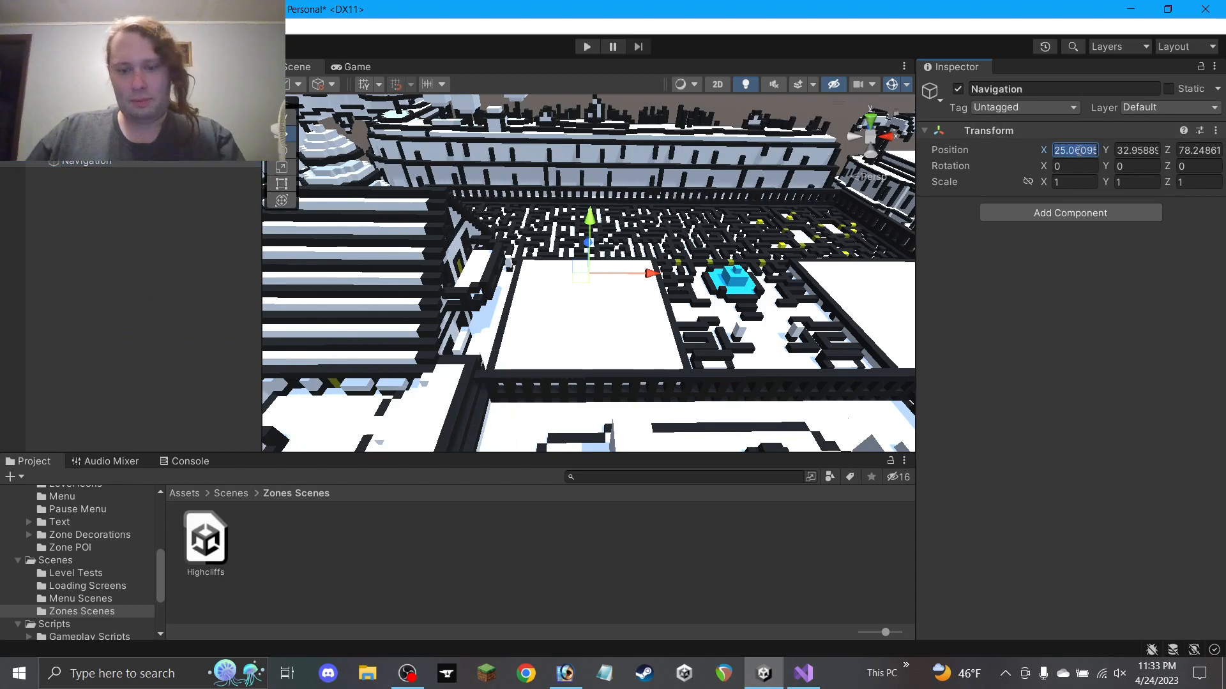
text(0)
click(1139, 150)
text(0)
click(1200, 151)
text(0)
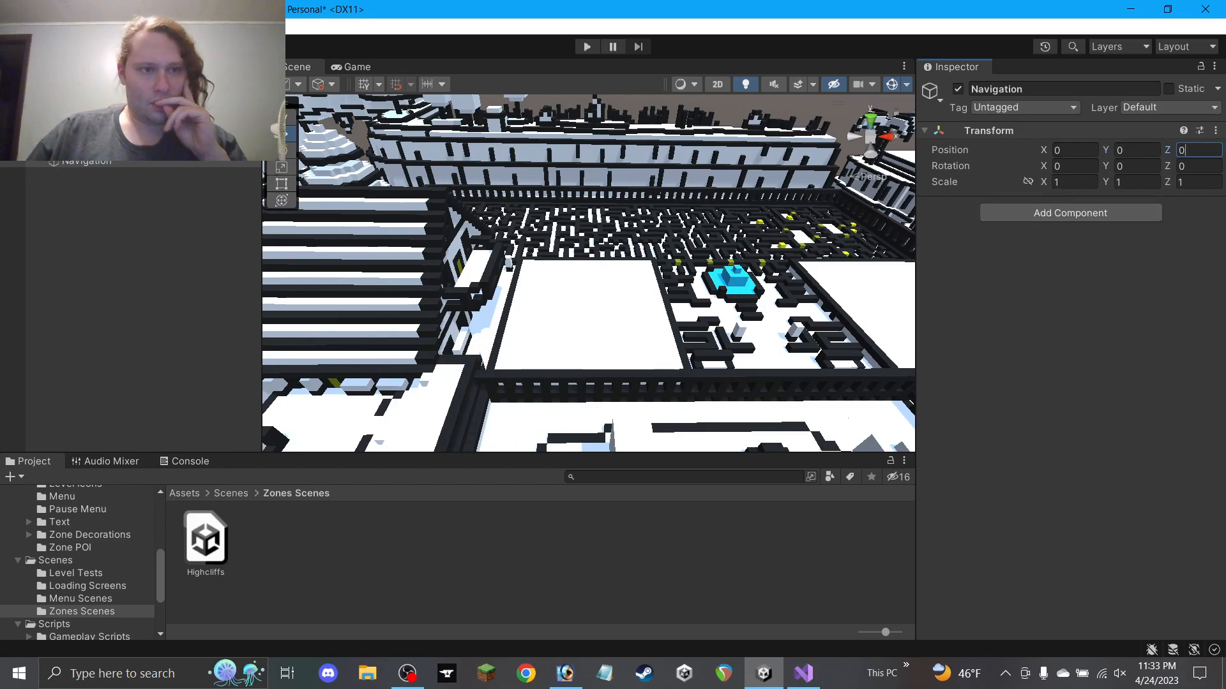
Hide the level geometry from the Scene view and frame the Navigation object
scroll(511, 319, down, 5)
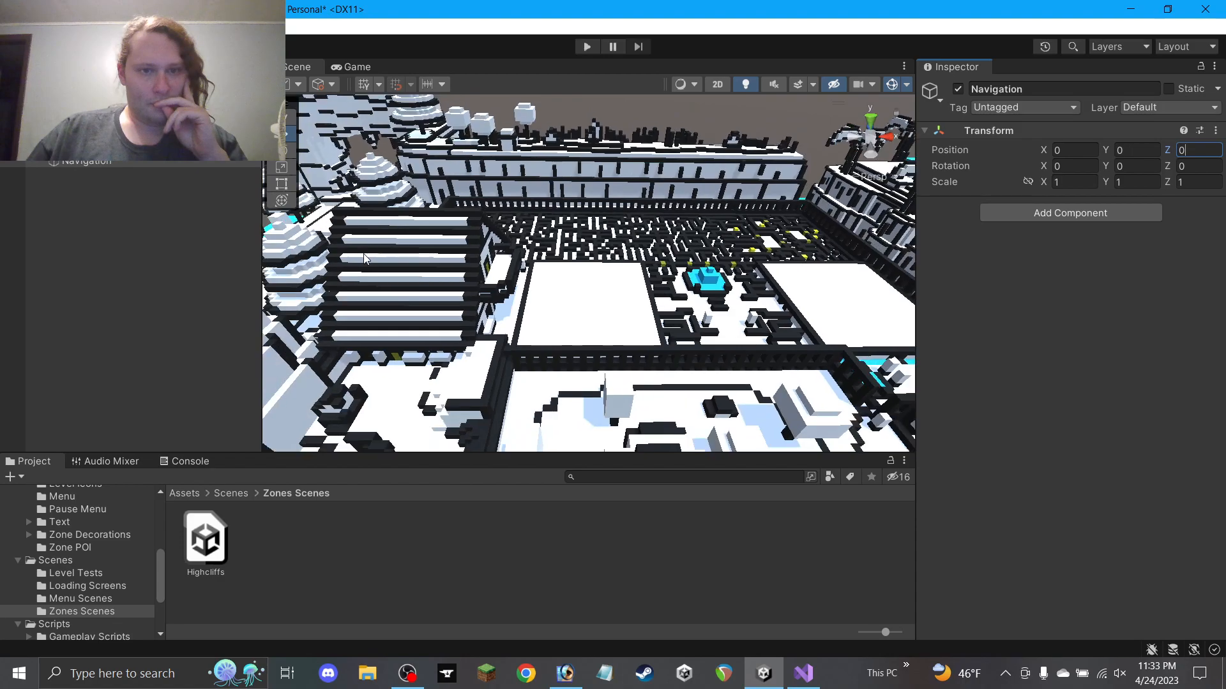
scroll(515, 324, up, 7)
scroll(516, 323, up, 2)
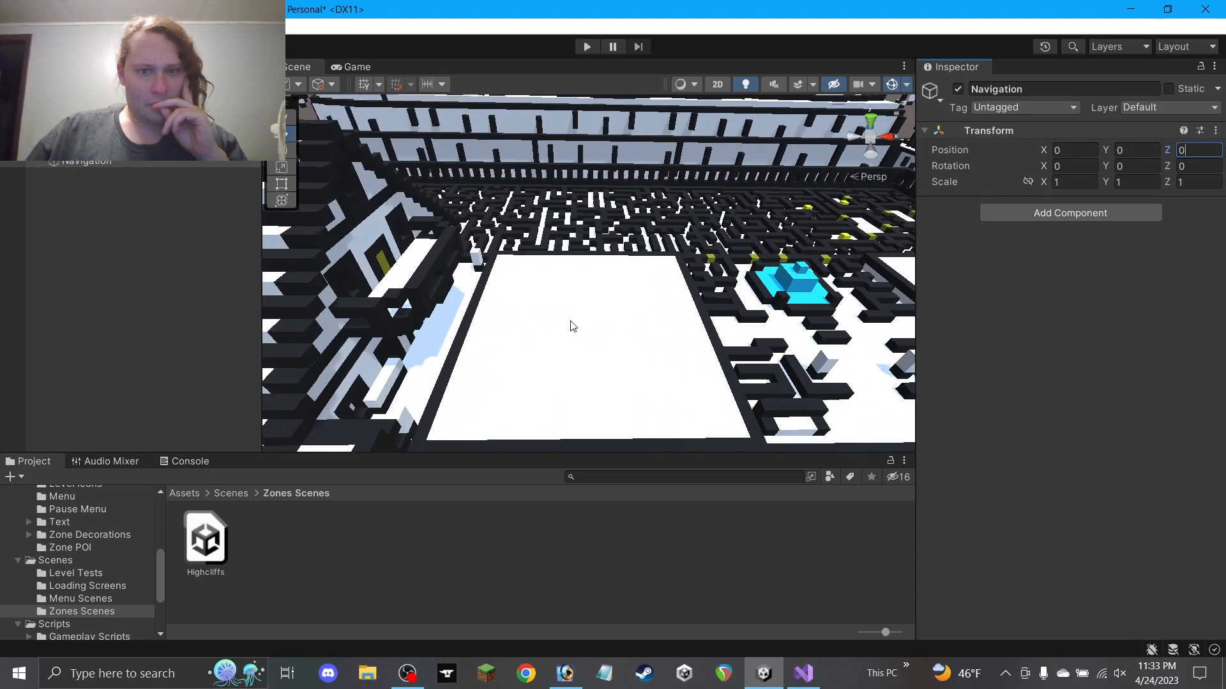
scroll(660, 357, down, 1)
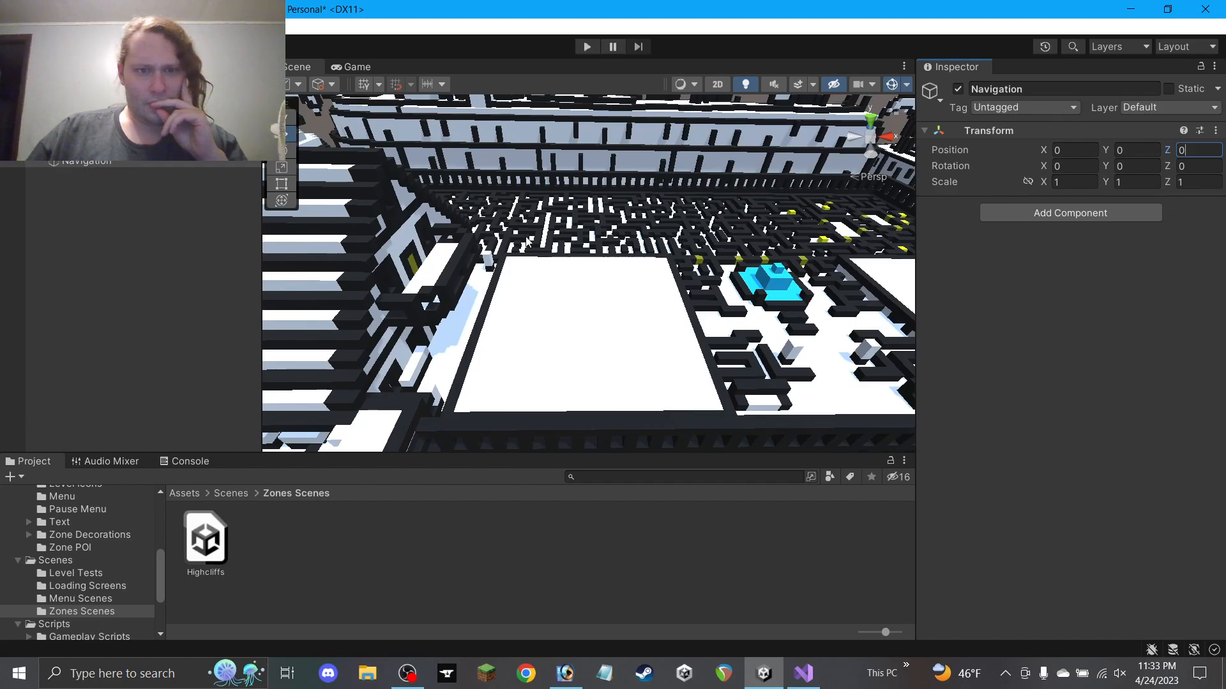
scroll(527, 241, down, 8)
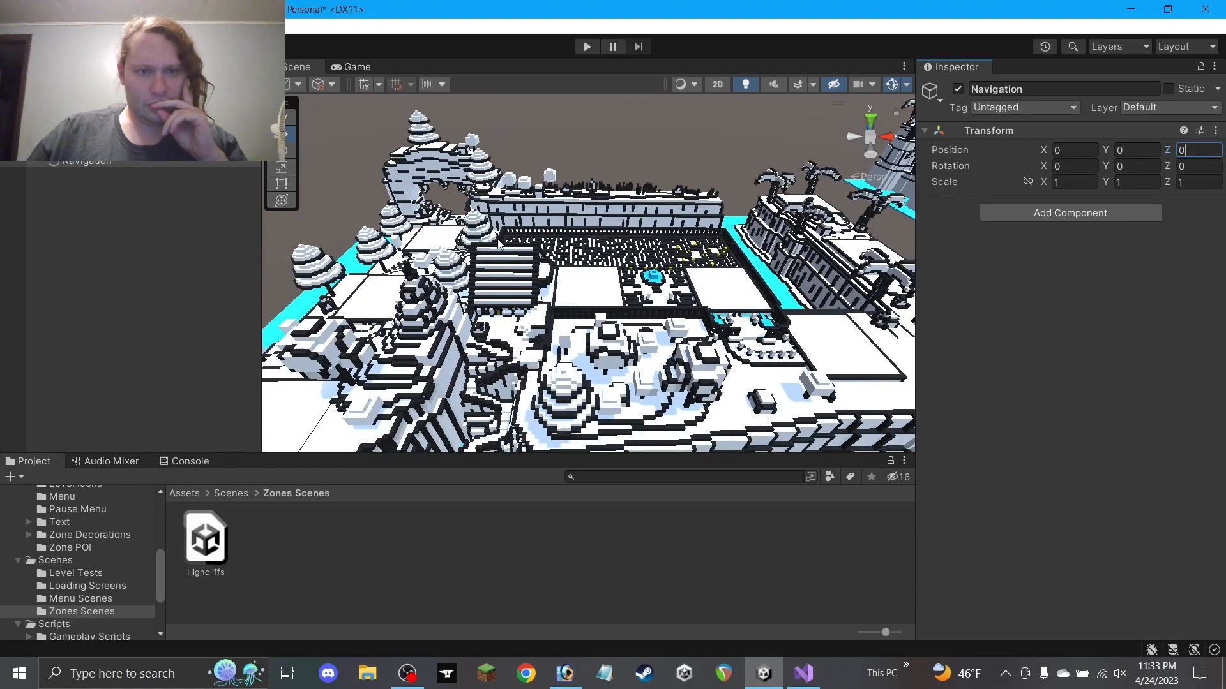
middle_drag(500, 245, 664, 150)
scroll(381, 275, up, 2)
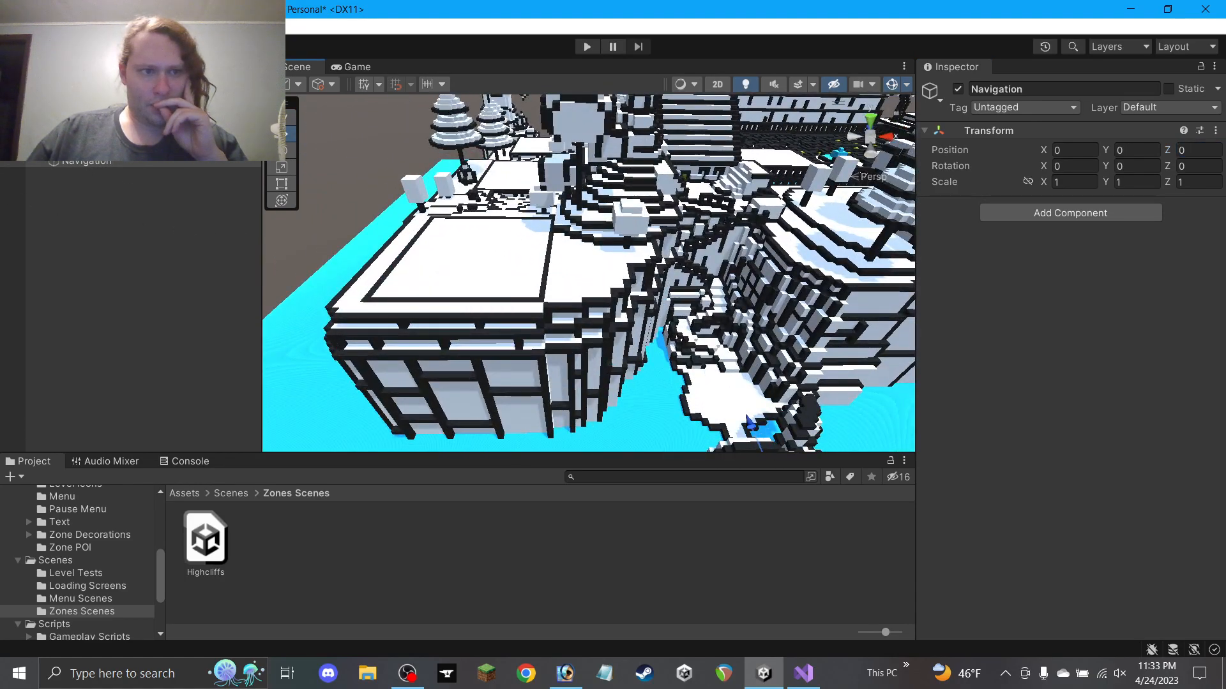
click(7, 136)
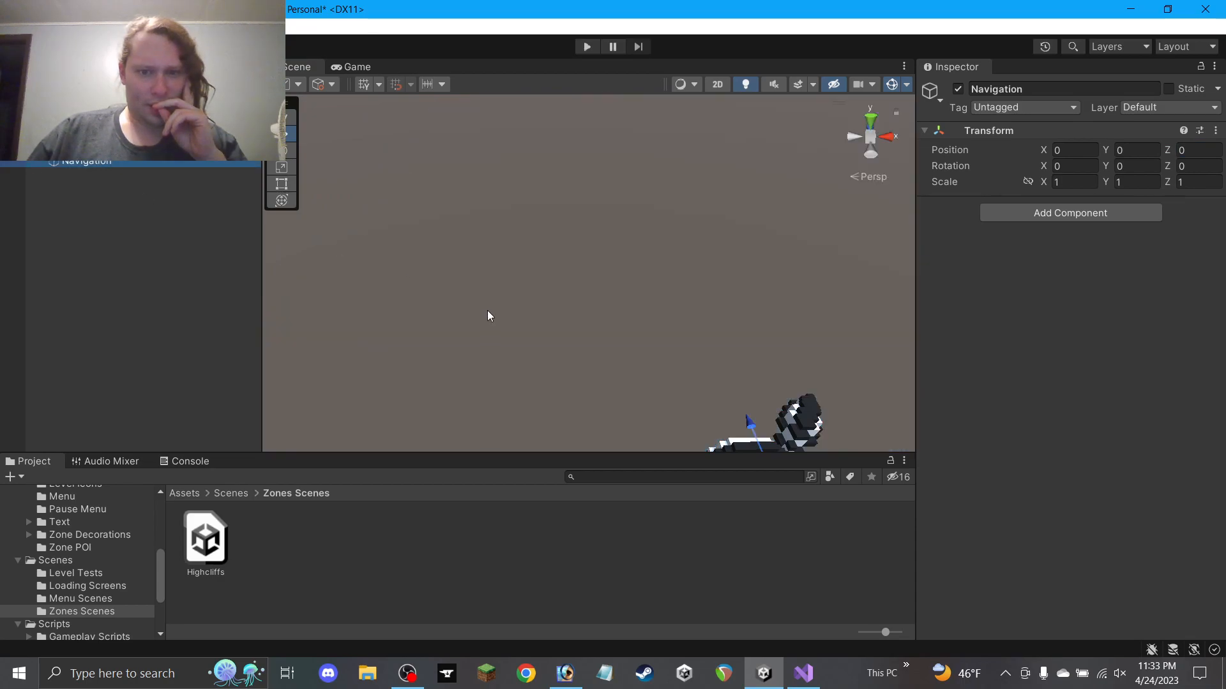
key(f)
Delete the Palm Tree P2 object and reselect Navigation
click(83, 148)
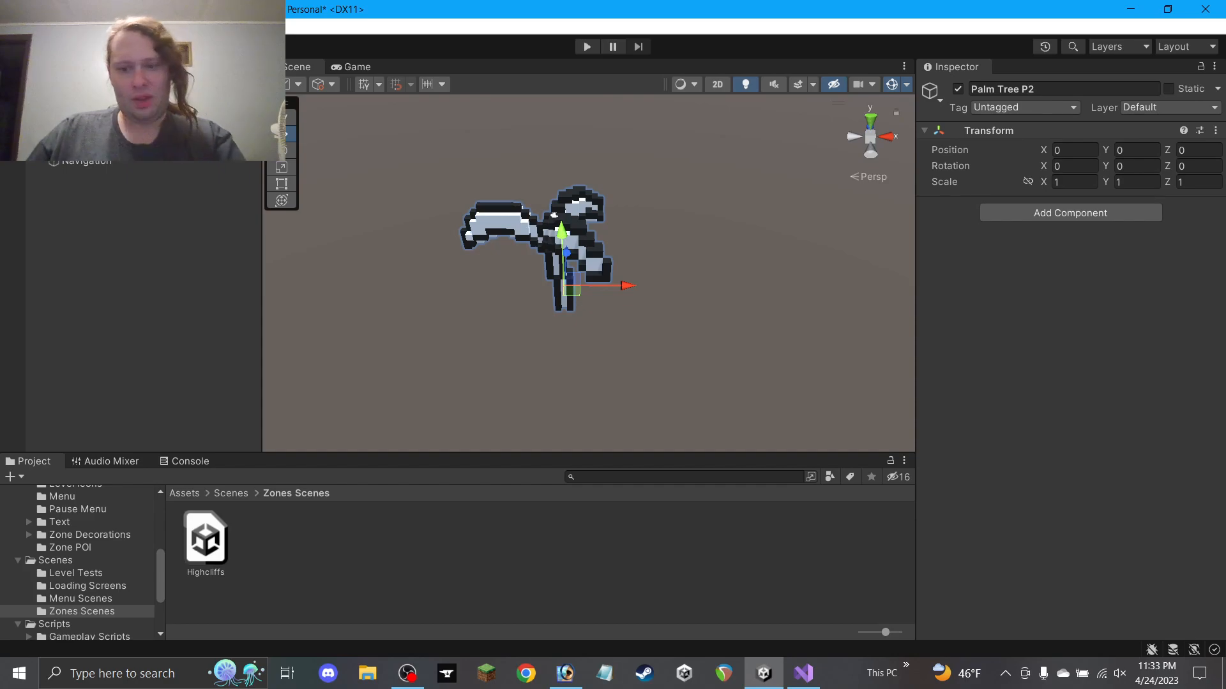
key(Delete)
scroll(570, 268, up, 12)
scroll(567, 265, down, 2)
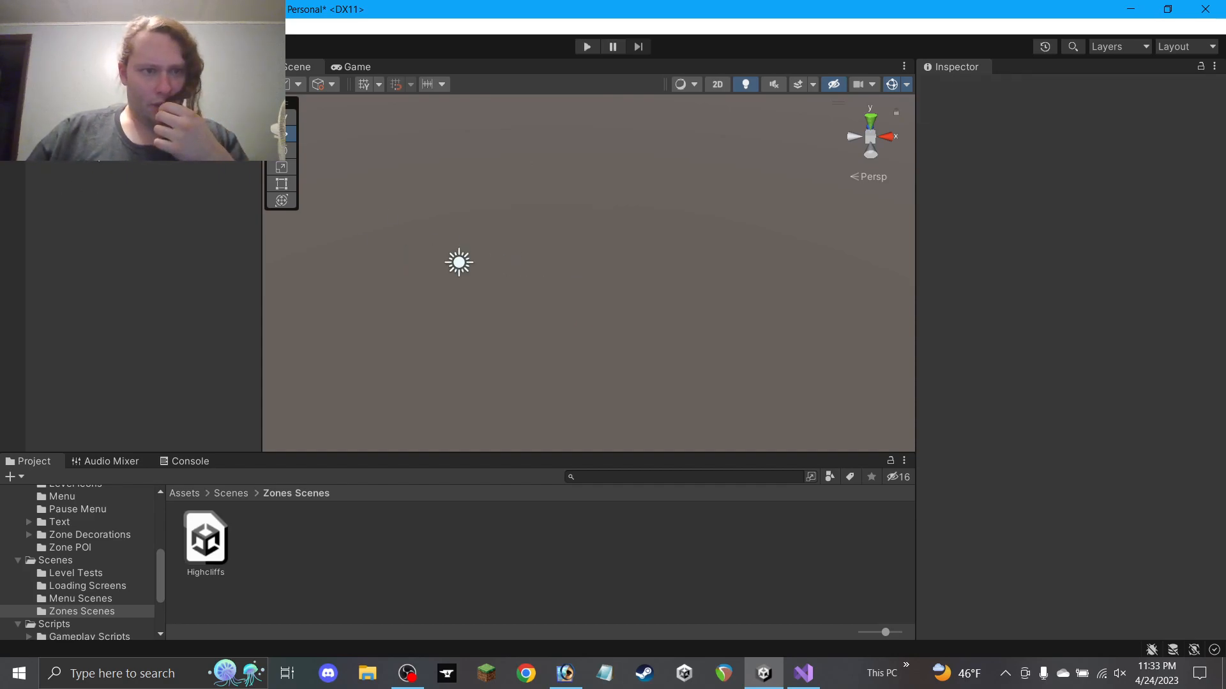
click(89, 137)
mouse_move(568, 304)
middle_down()
mouse_move(594, 293)
mouse_move(581, 302)
middle_up()
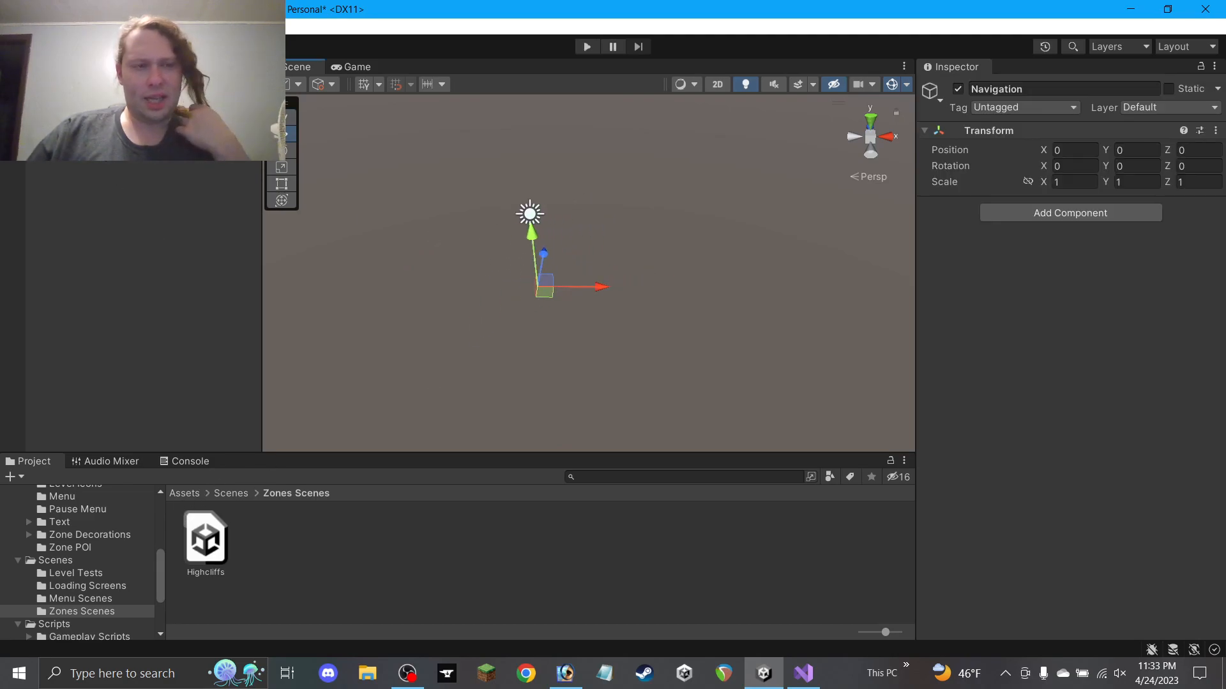
Add a 3D cube to the Highcliffs scene and name it Finish Lock
right_click(101, 150)
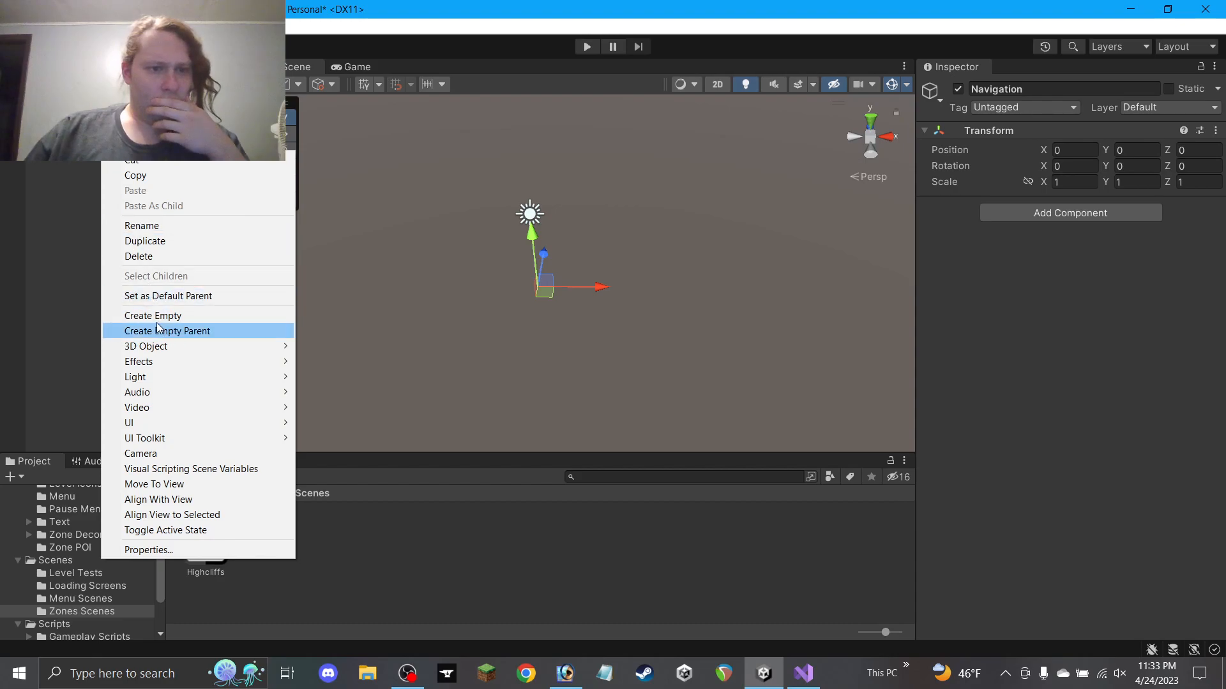
mouse_move(156, 351)
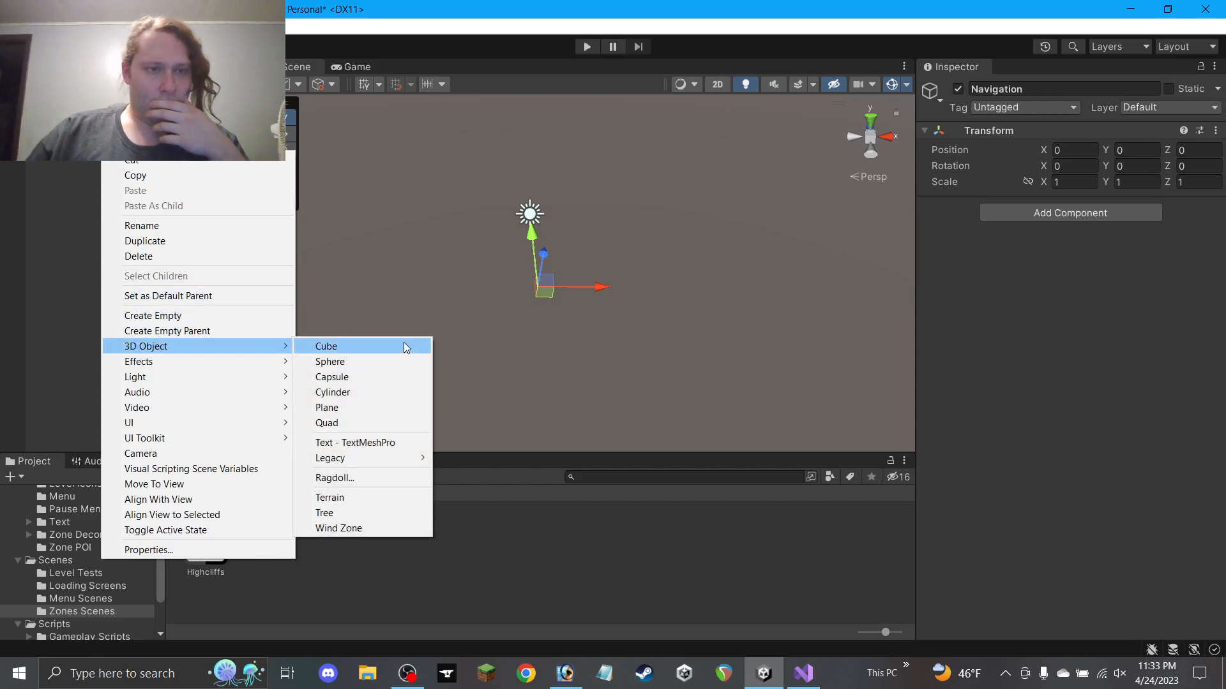
click(406, 347)
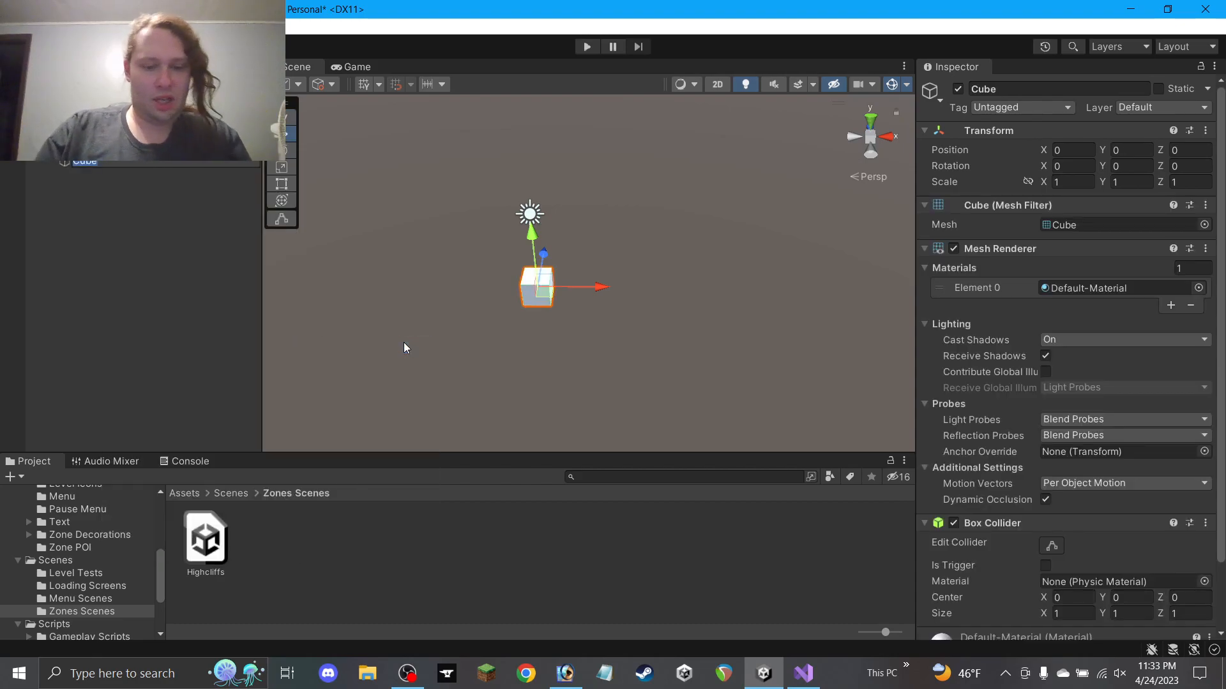
text(Finish)
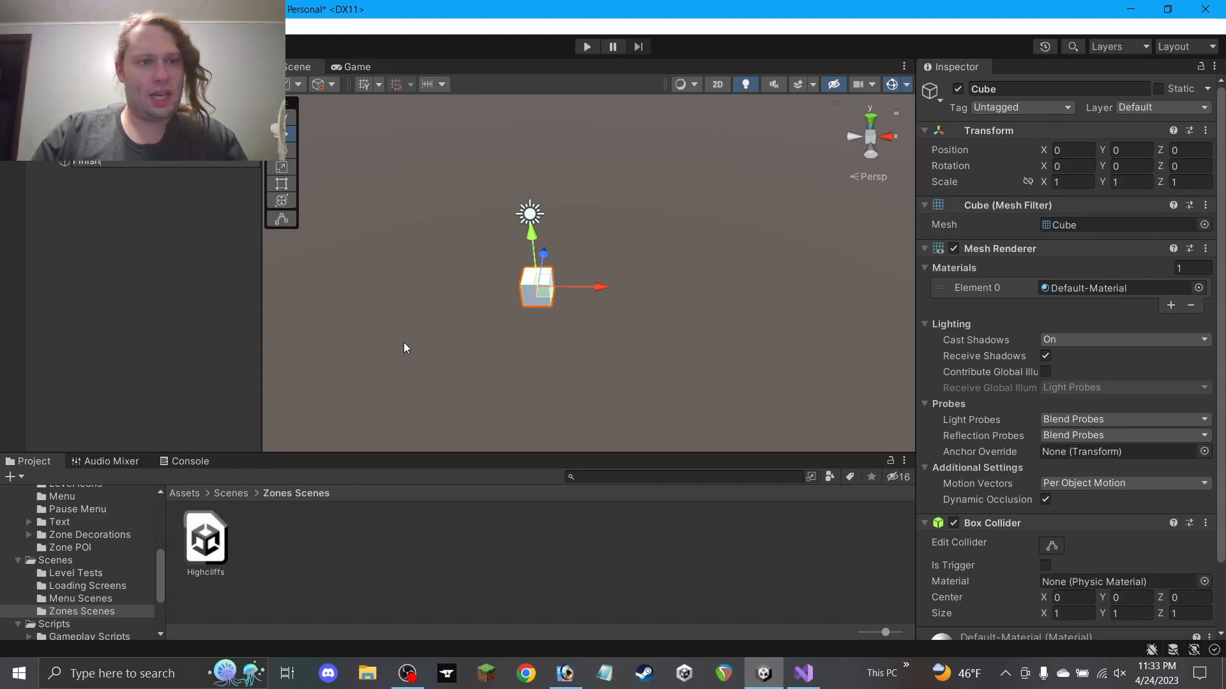
text( Lock)
key(Return)
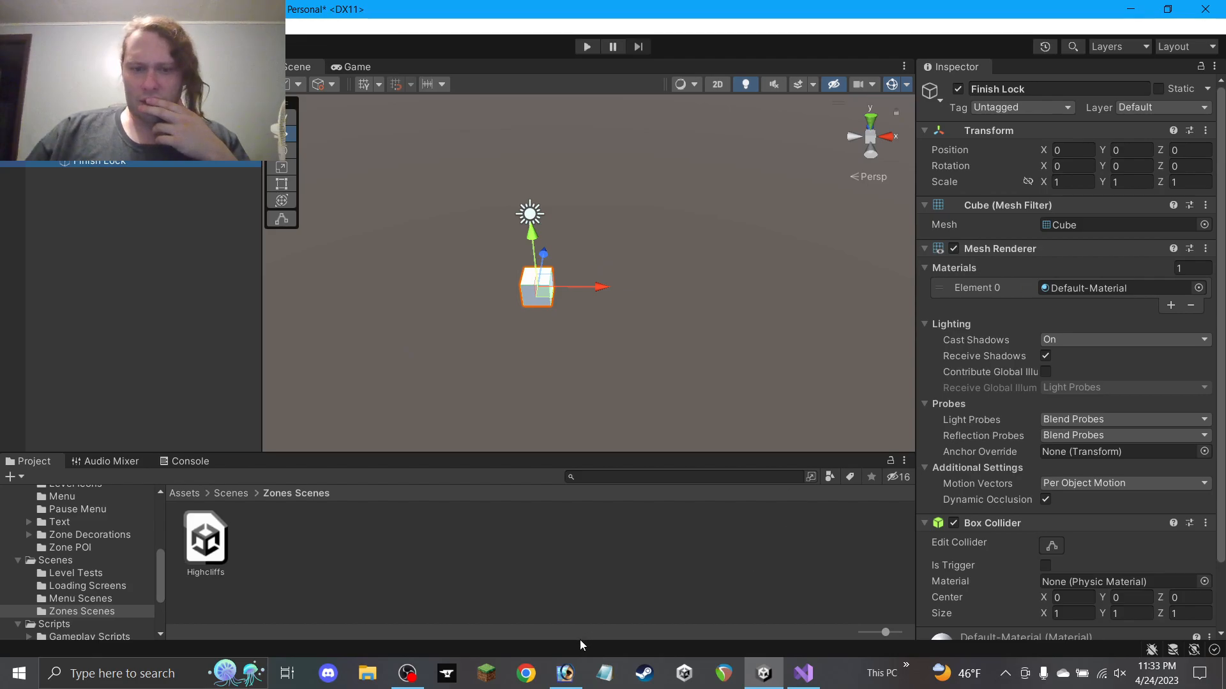
Reselect the Finish Lock cube and orbit the Scene view to a top-down look at it
click(407, 674)
click(474, 623)
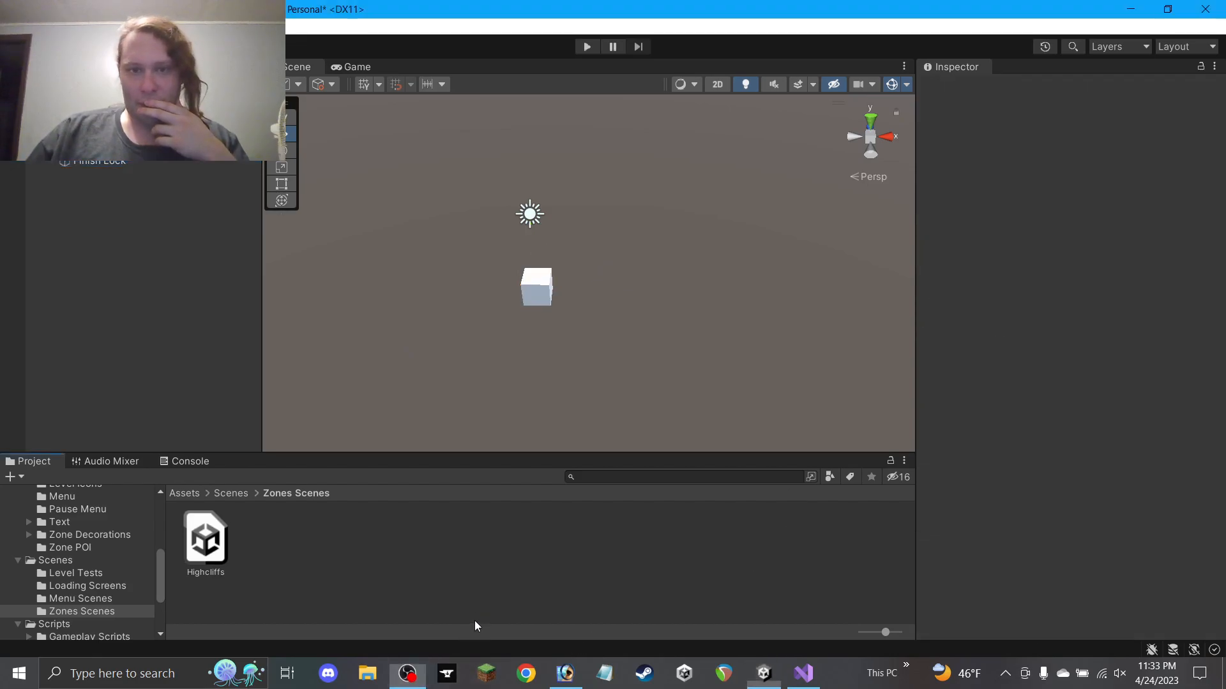
click(106, 158)
click(106, 162)
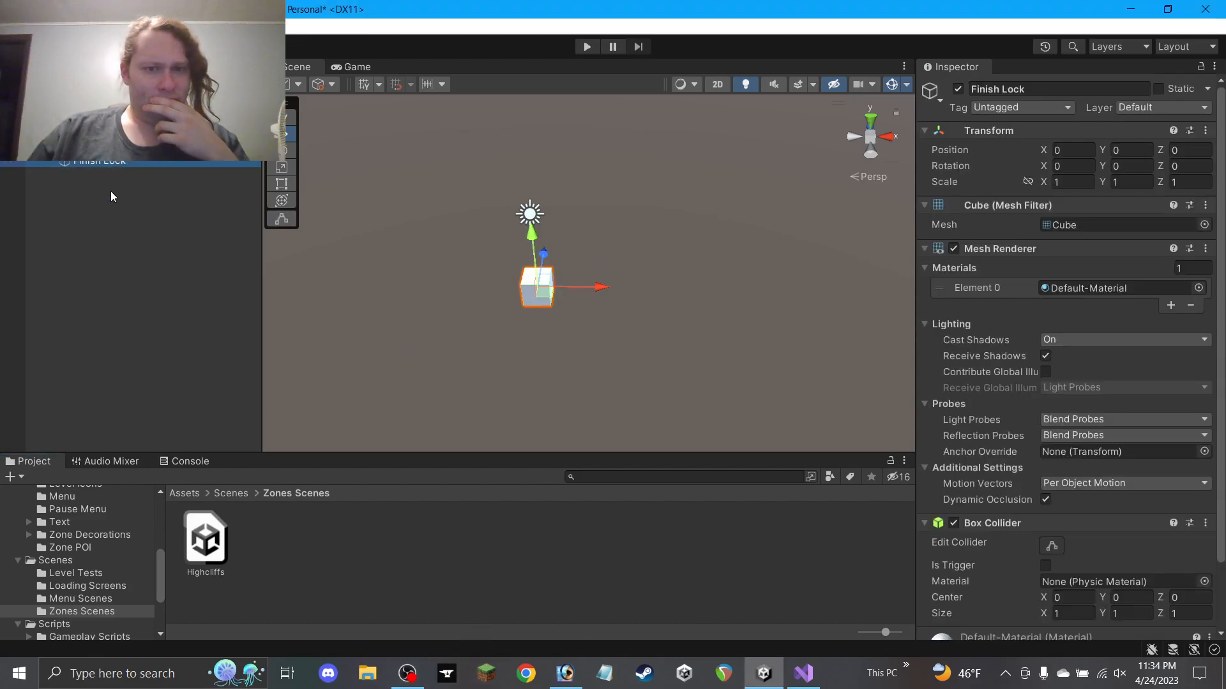
scroll(462, 327, up, 5)
scroll(463, 325, down, 5)
right_drag(520, 409, 553, 300)
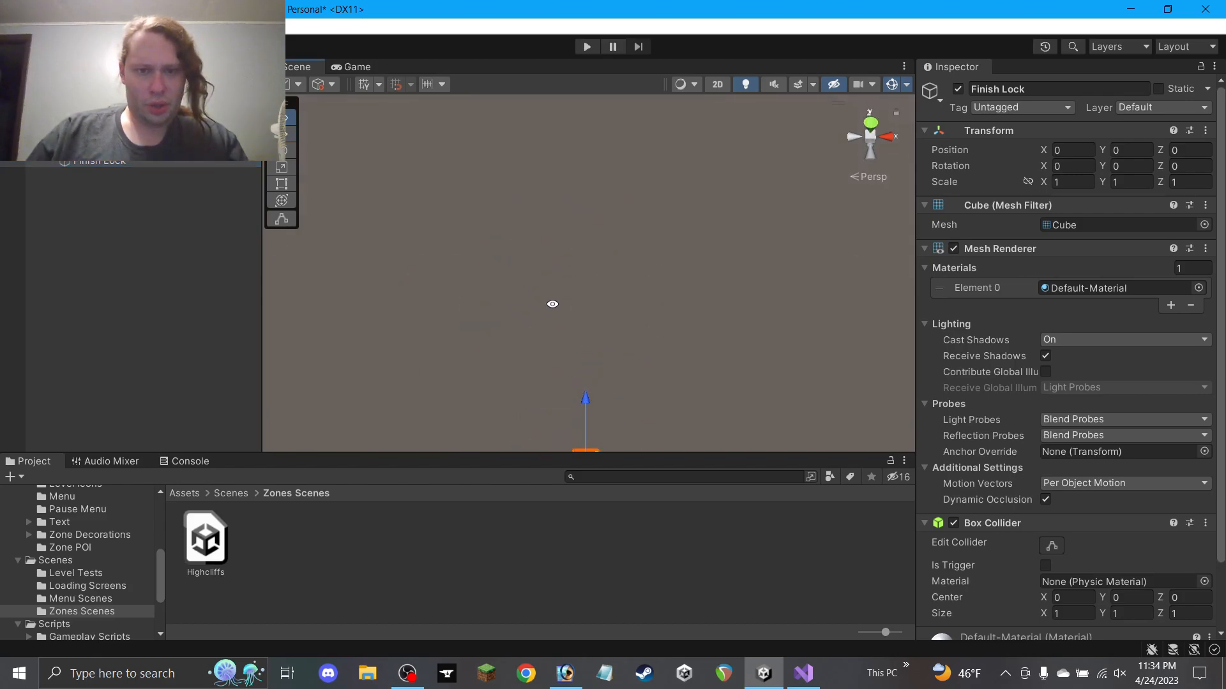
right_drag(563, 362, 608, 233)
middle_drag(608, 209, 604, 261)
alt+drag(607, 265, 593, 375)
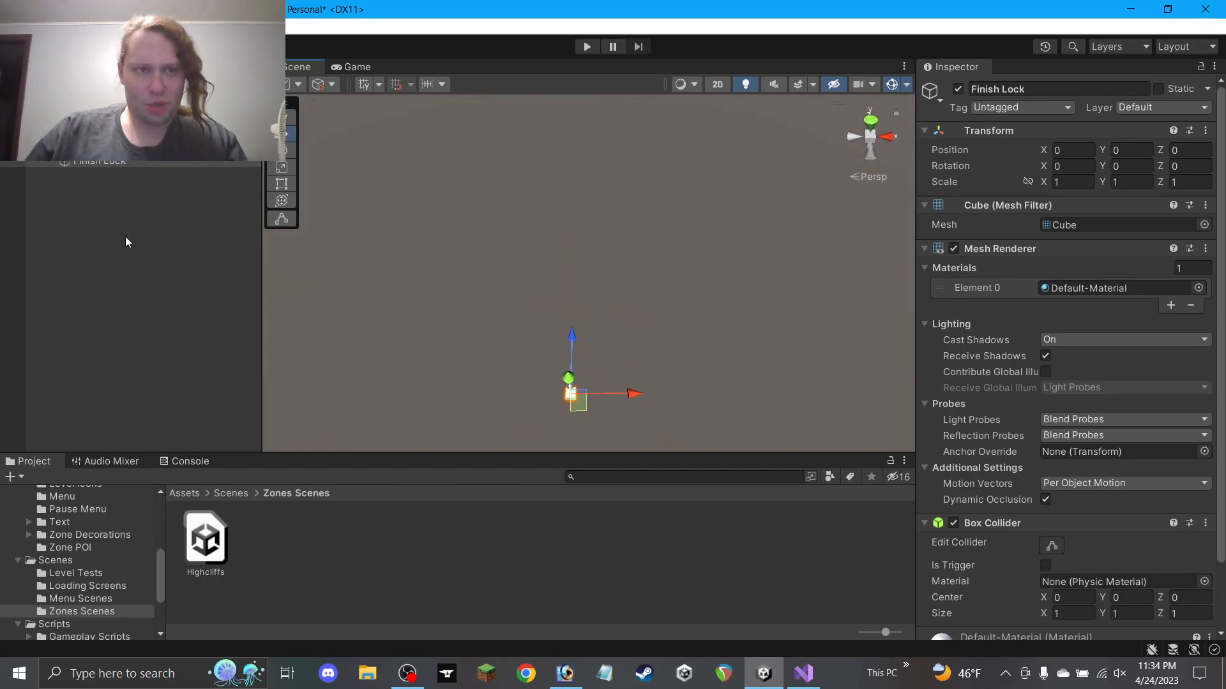
double_click(115, 163)
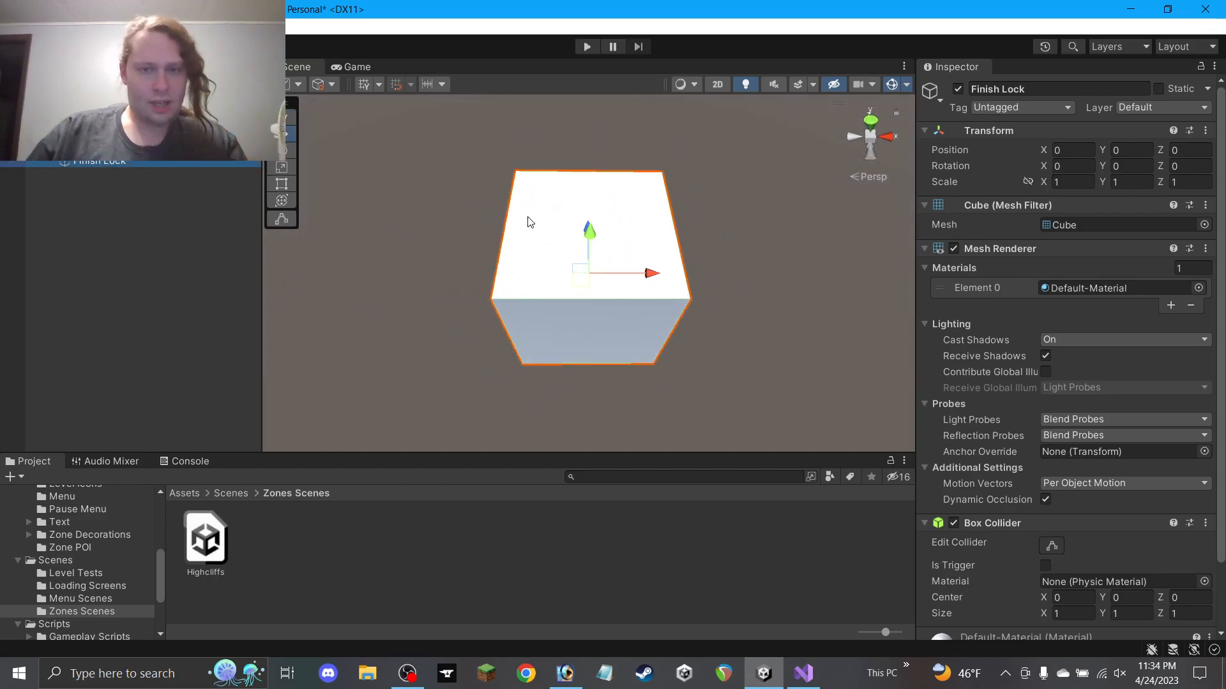
scroll(530, 217, down, 6)
alt+drag(536, 211, 553, 313)
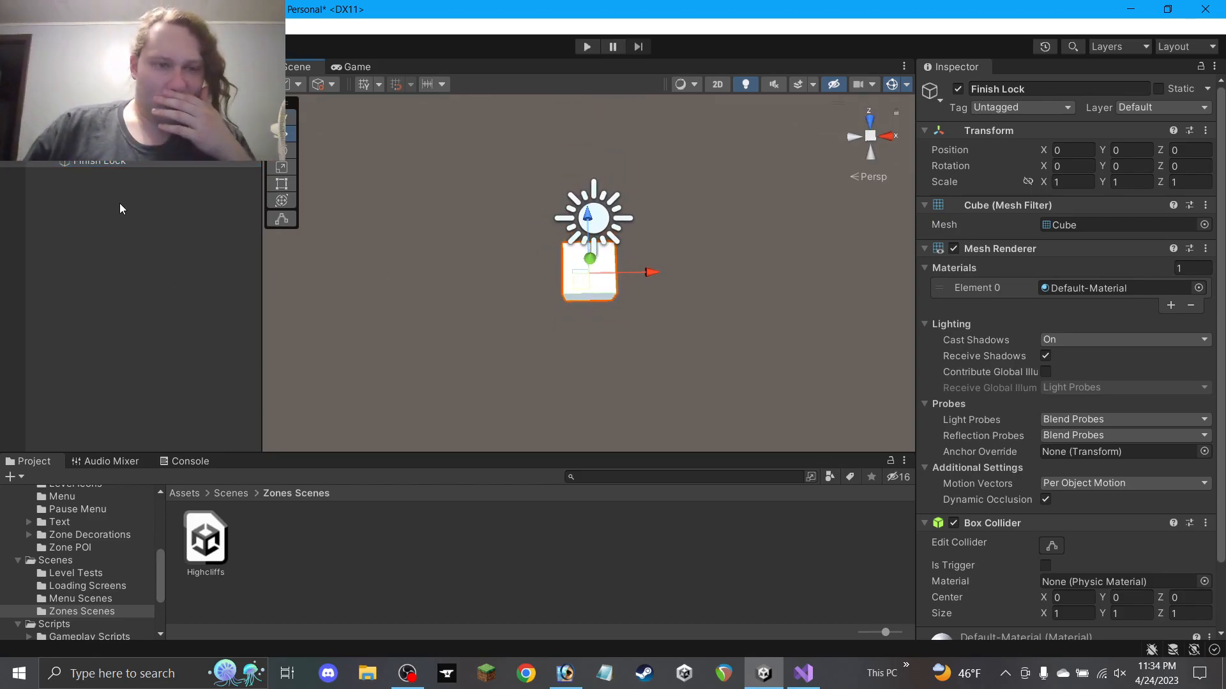
Create an empty object named Finish Lock and nest the cube under it
right_click(89, 162)
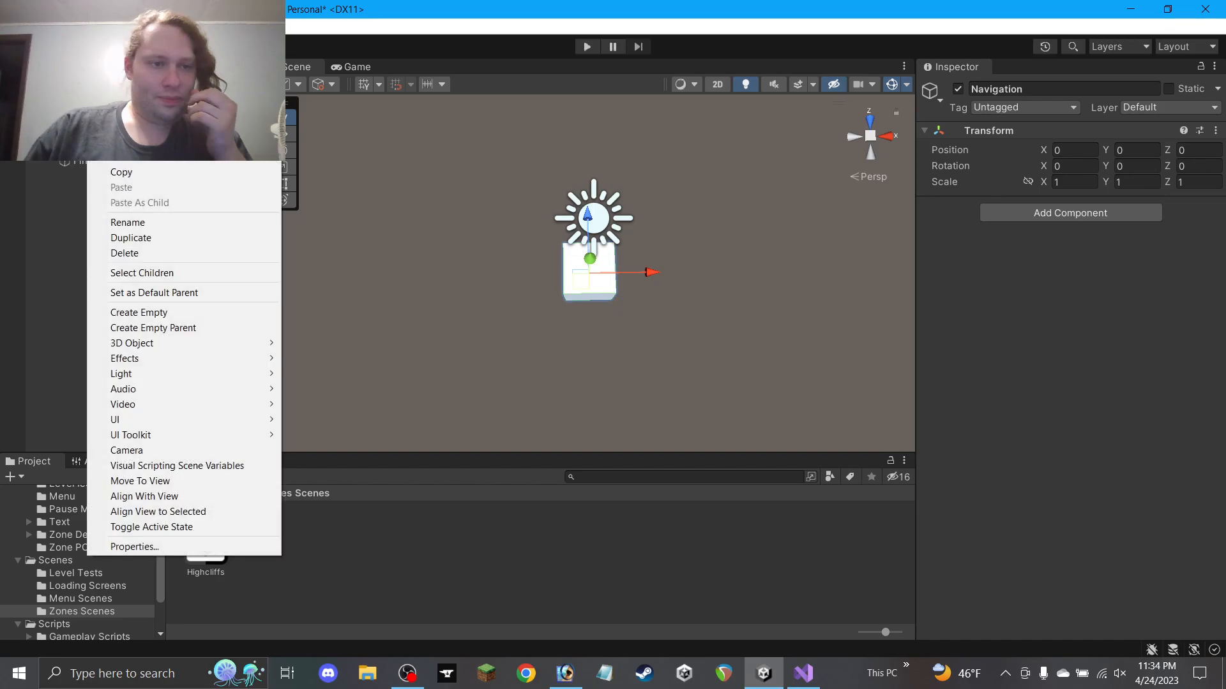
click(169, 313)
text(Finish Loc)
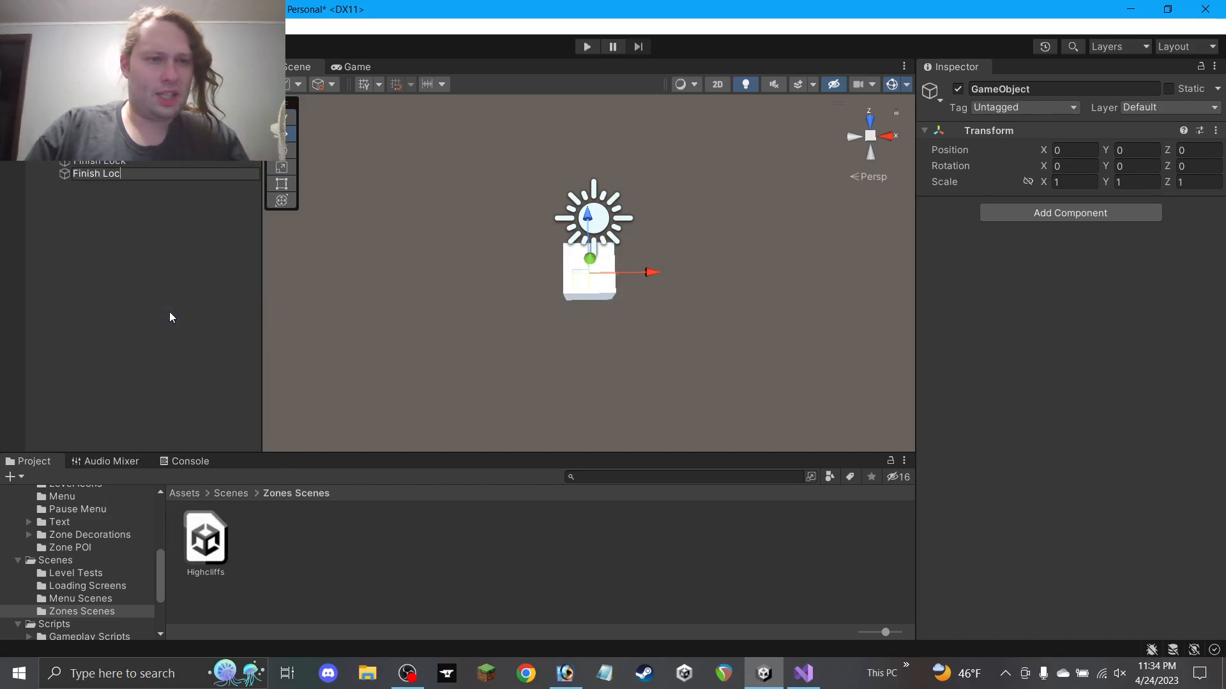
text(k)
key(Return)
drag(106, 164, 104, 173)
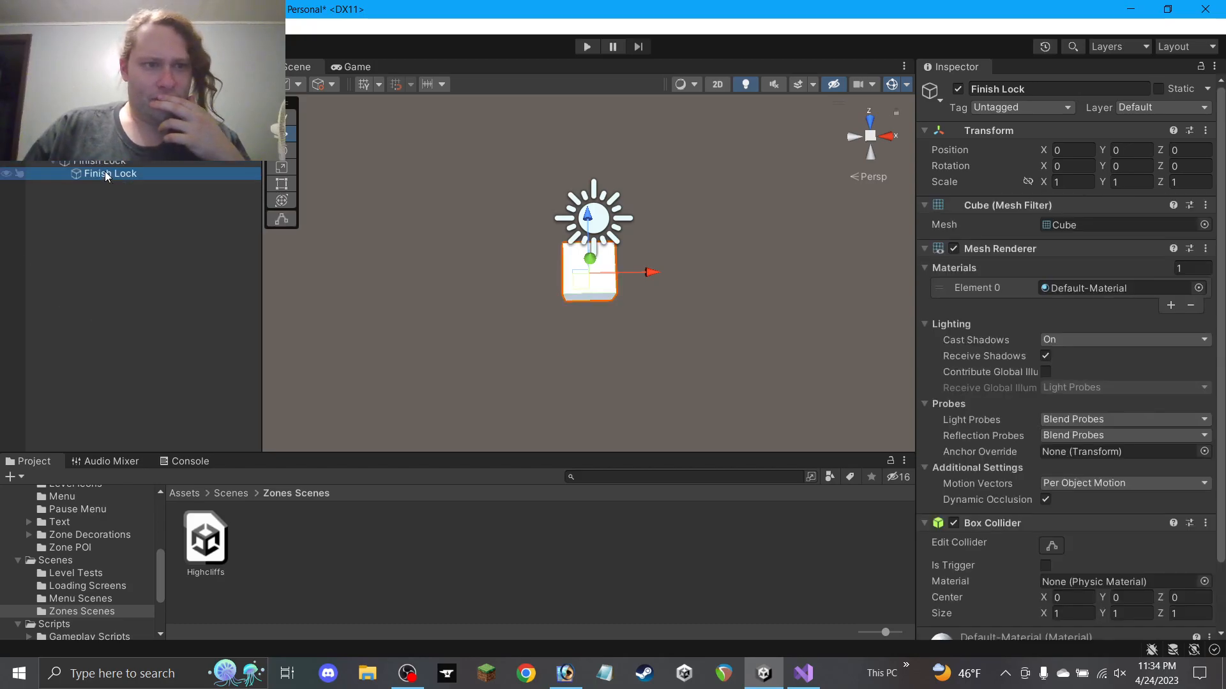
Rename the nested cube to Block in the Inspector
click(997, 94)
text(Block)
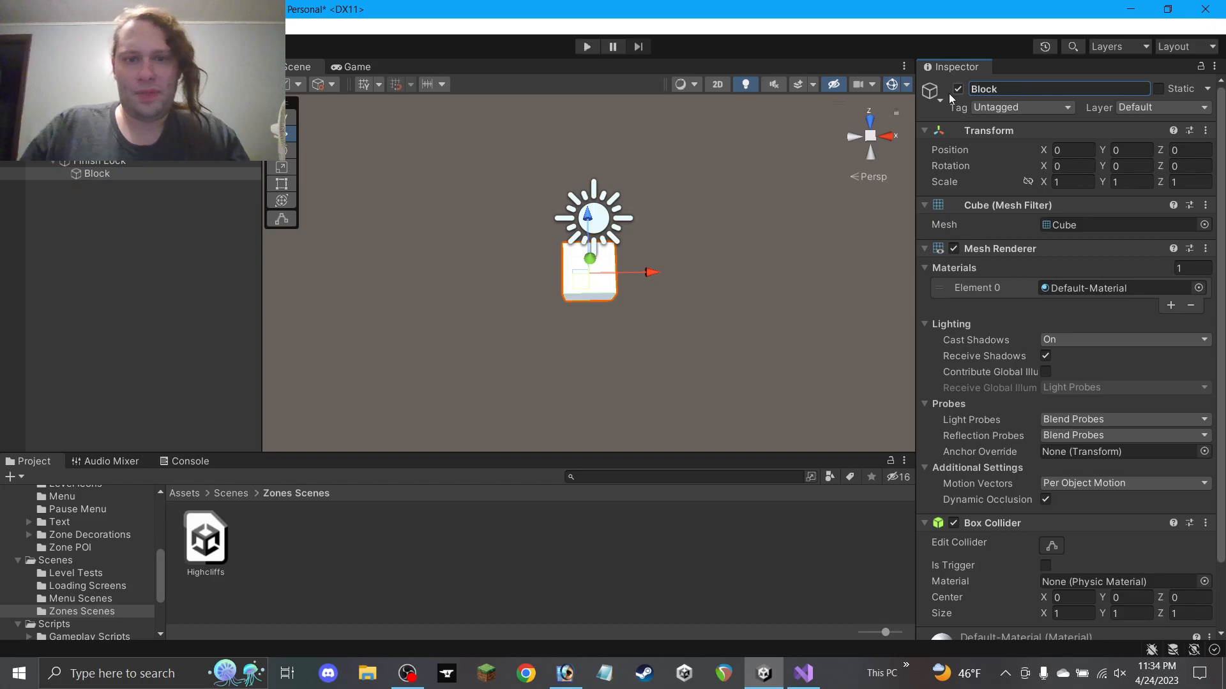
mouse_move(523, 339)
alt+mouse_down()
mouse_move(540, 334)
mouse_move(531, 340)
alt+mouse_up()
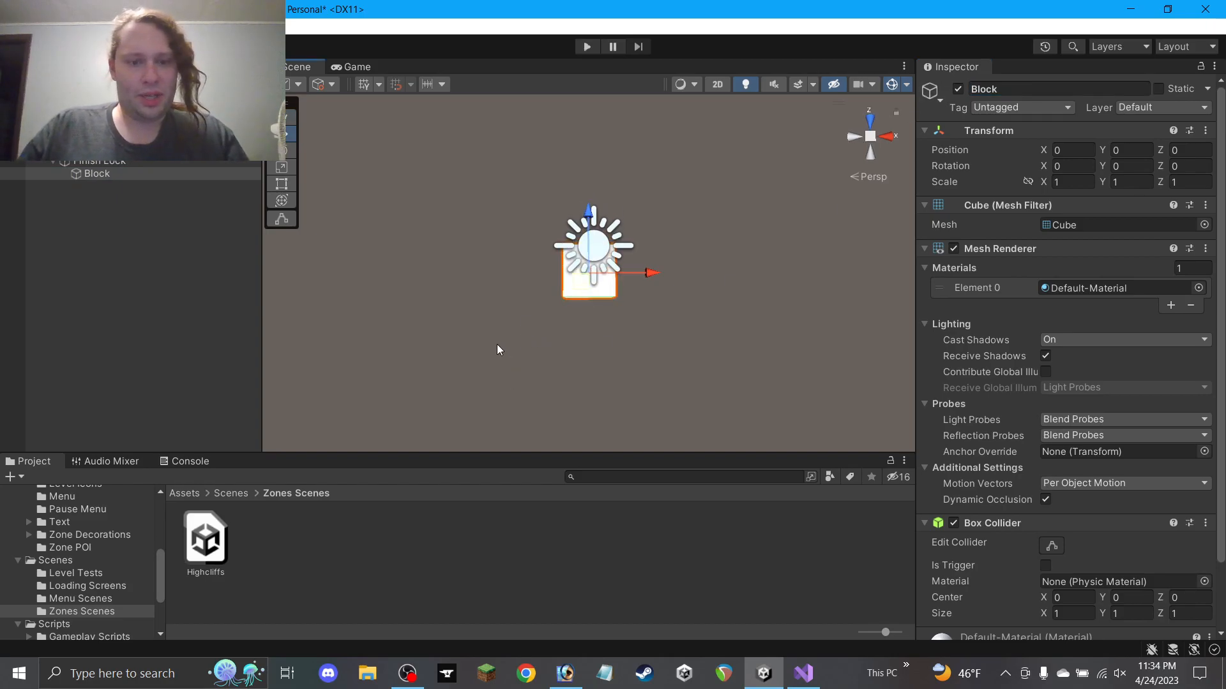
click(565, 674)
Pan around the Photoshop maze map to review the lock's placement, then return to Unity
drag(691, 470, 395, 489)
drag(799, 383, 358, 427)
drag(861, 275, 643, 384)
drag(551, 469, 589, 390)
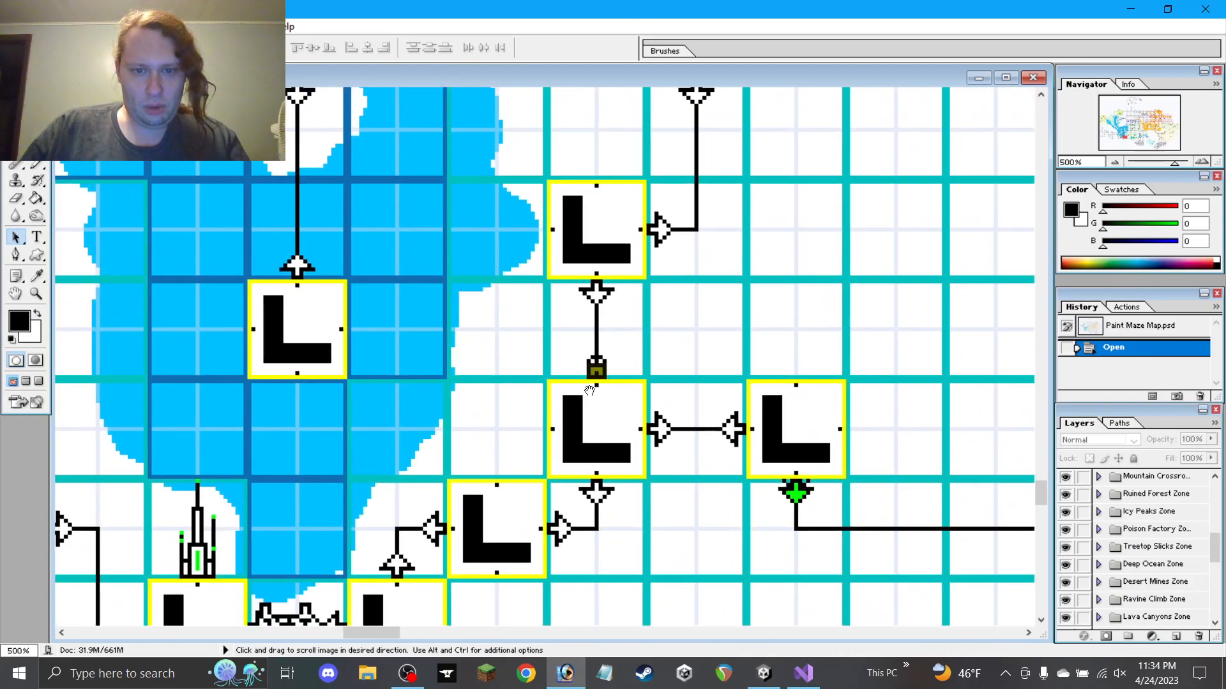
key(alt+Tab)
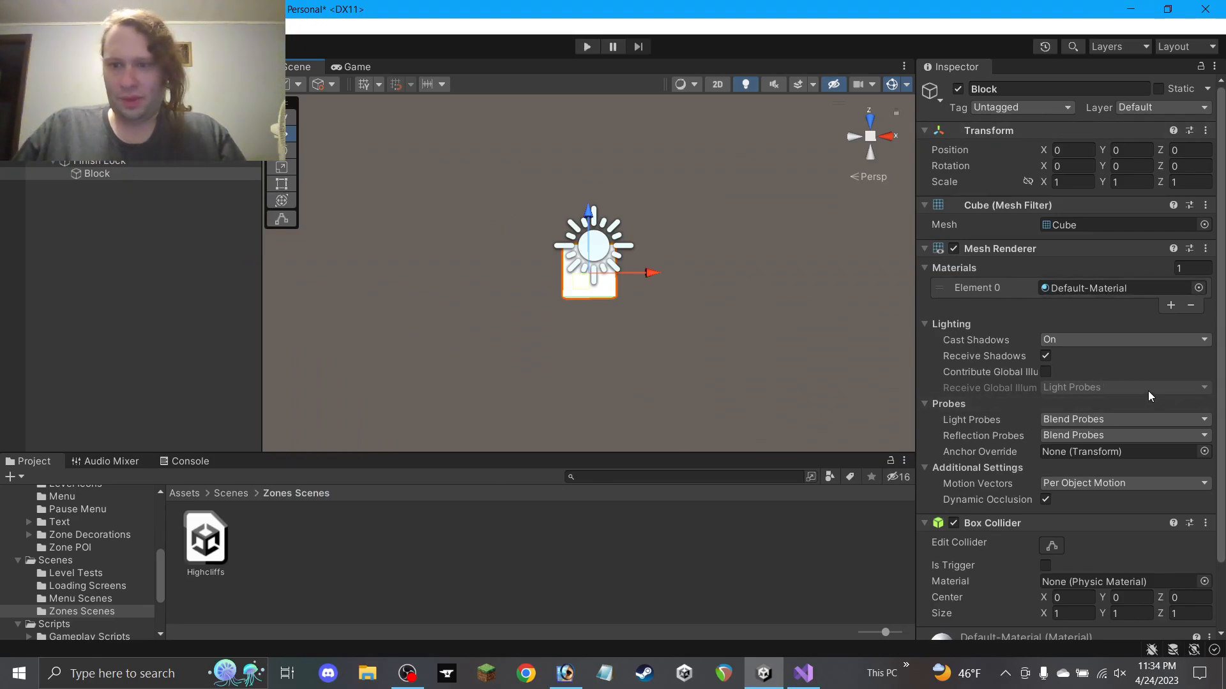
Collapse the Gameplay Objects and Audio folders and open Assets > Materials in the Project window
scroll(84, 570, up, 10)
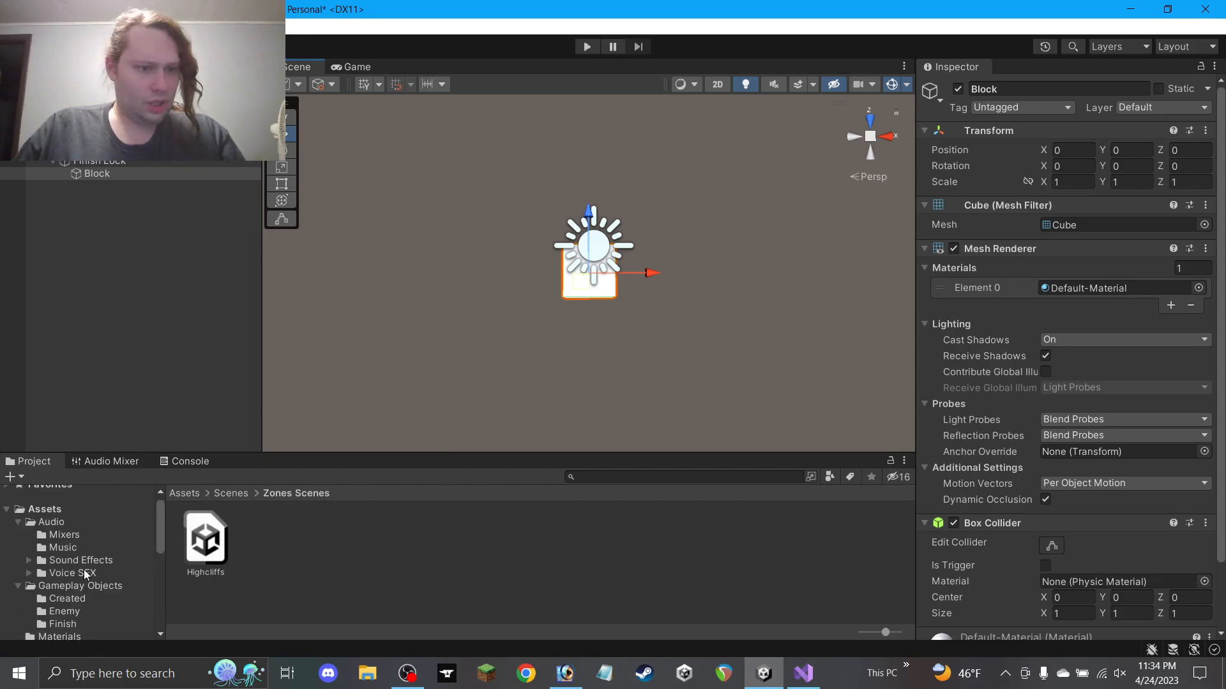
click(18, 587)
click(17, 524)
click(53, 549)
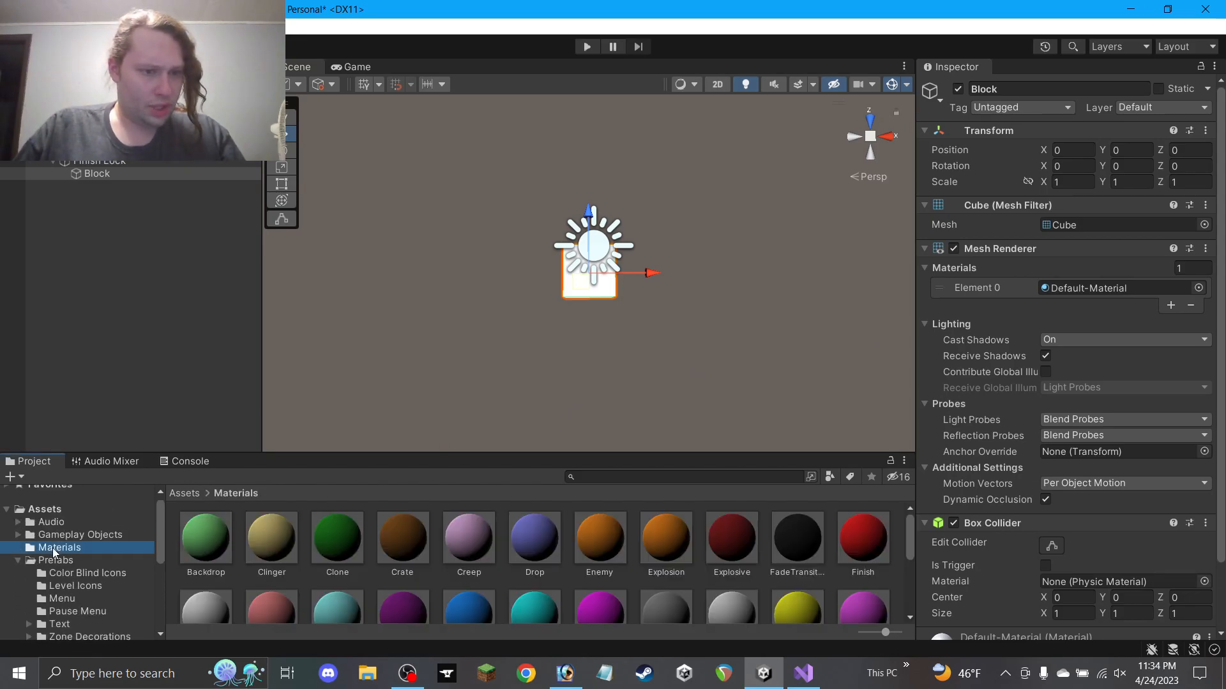
scroll(421, 568, down, 2)
scroll(441, 562, up, 2)
scroll(458, 547, down, 4)
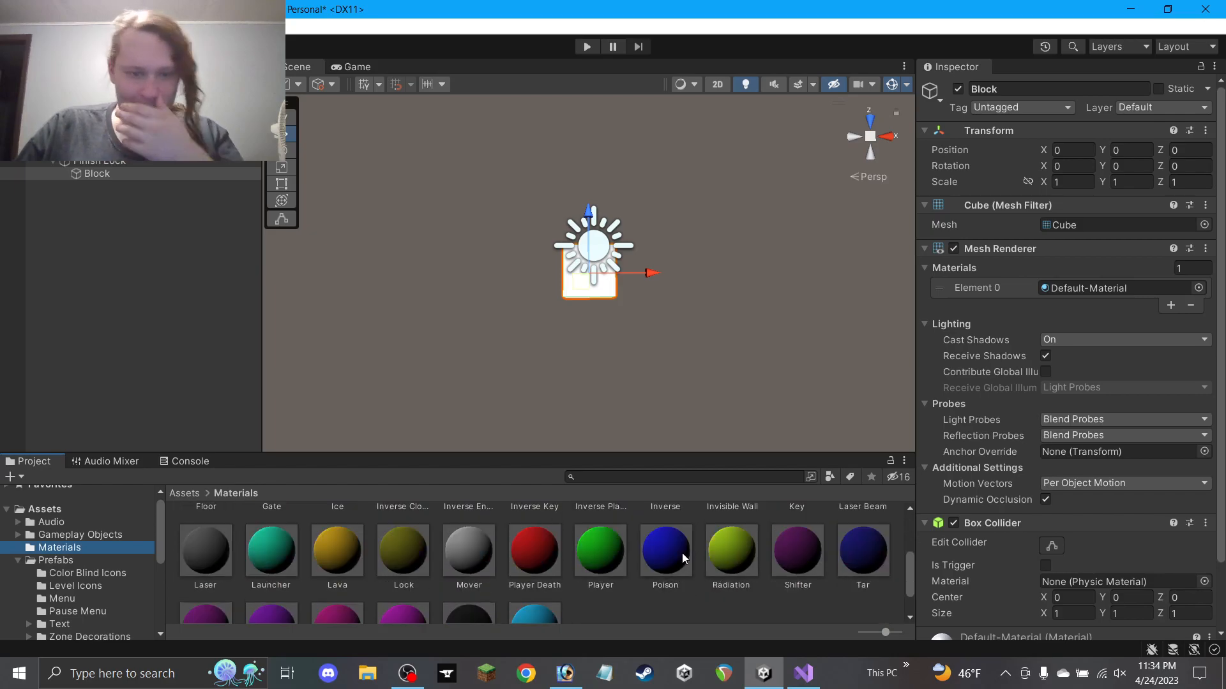
scroll(458, 549, down, 2)
Assign the Wall material to the Block cube's Mesh Renderer Element 0
drag(479, 592, 1100, 285)
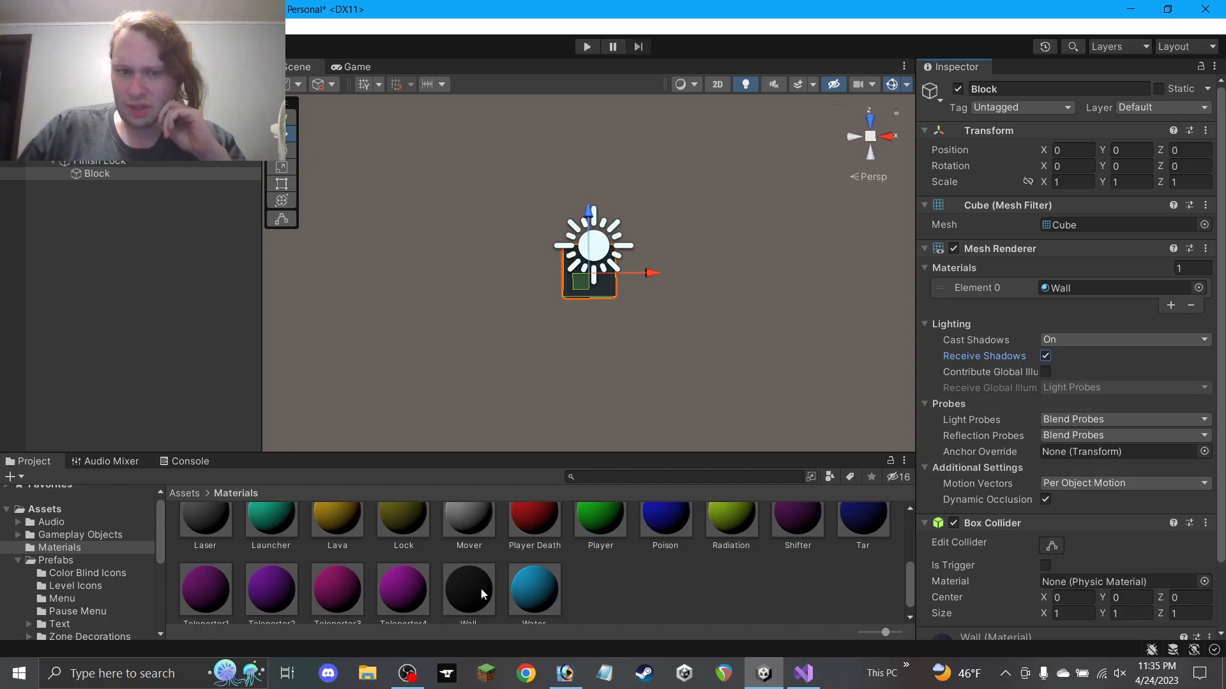
alt+drag(621, 303, 612, 367)
middle_drag(775, 294, 752, 303)
scroll(742, 313, up, 3)
scroll(742, 313, down, 2)
Set the Directional Light's Y position to 100, then reselect the Block cube
scroll(740, 313, down, 2)
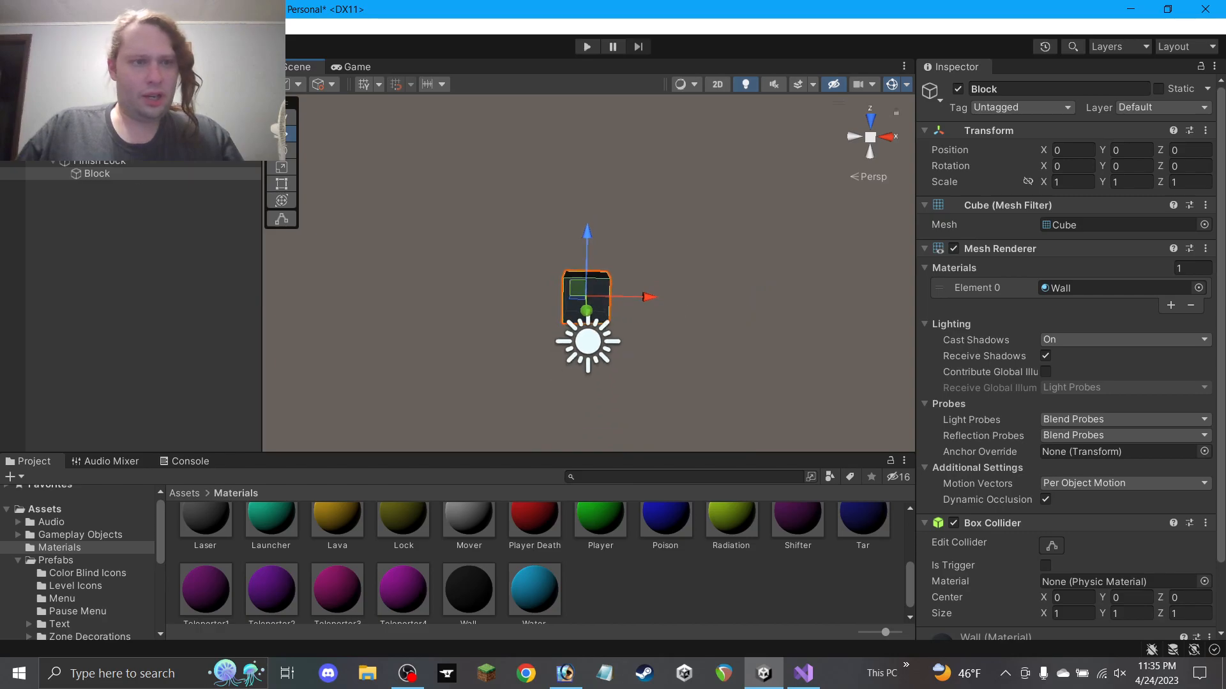
click(83, 122)
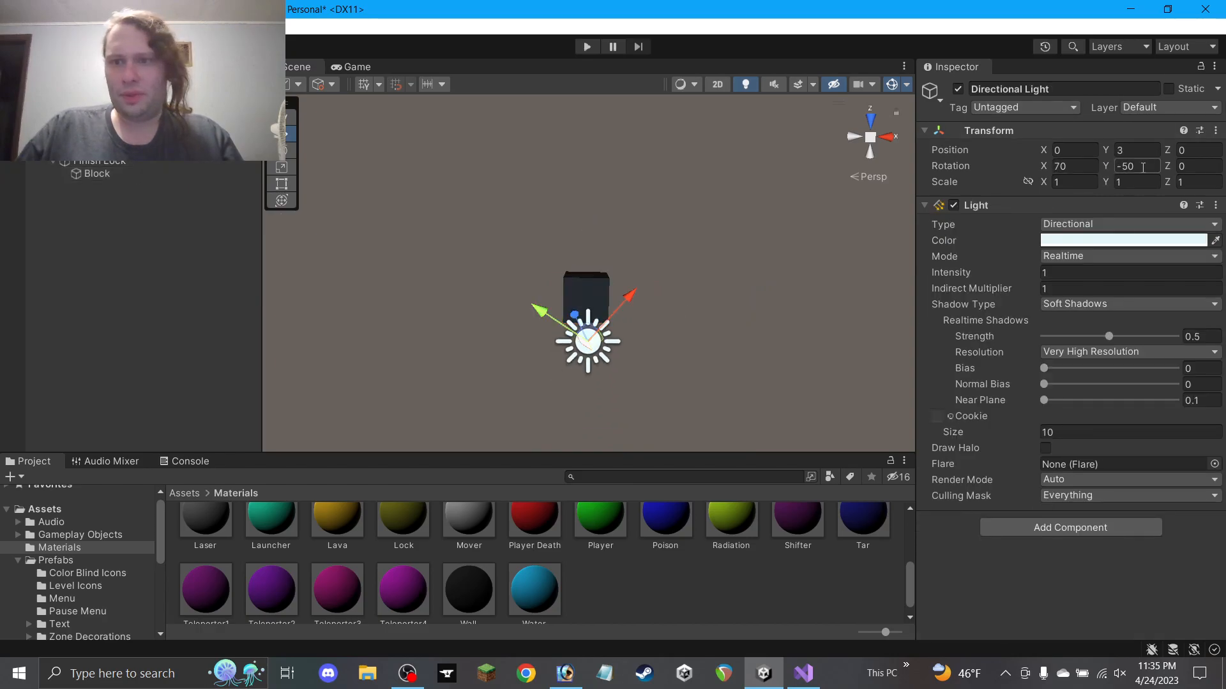
text(100)
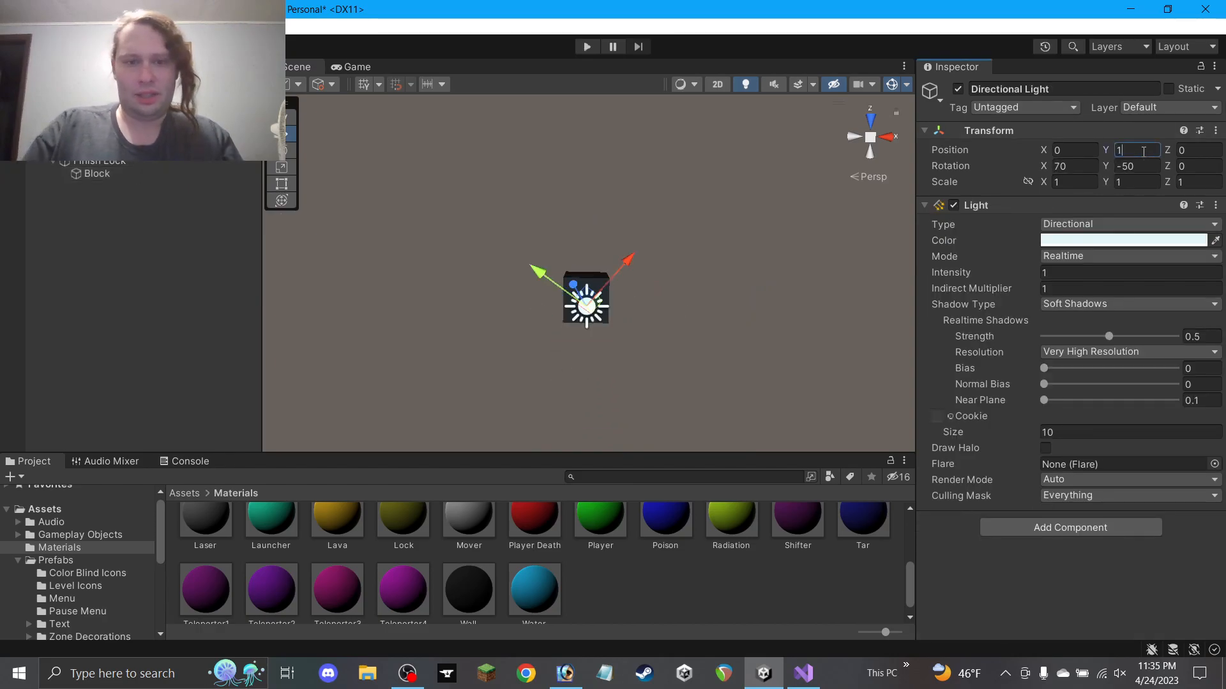
click(740, 208)
right_drag(662, 247, 671, 214)
click(582, 296)
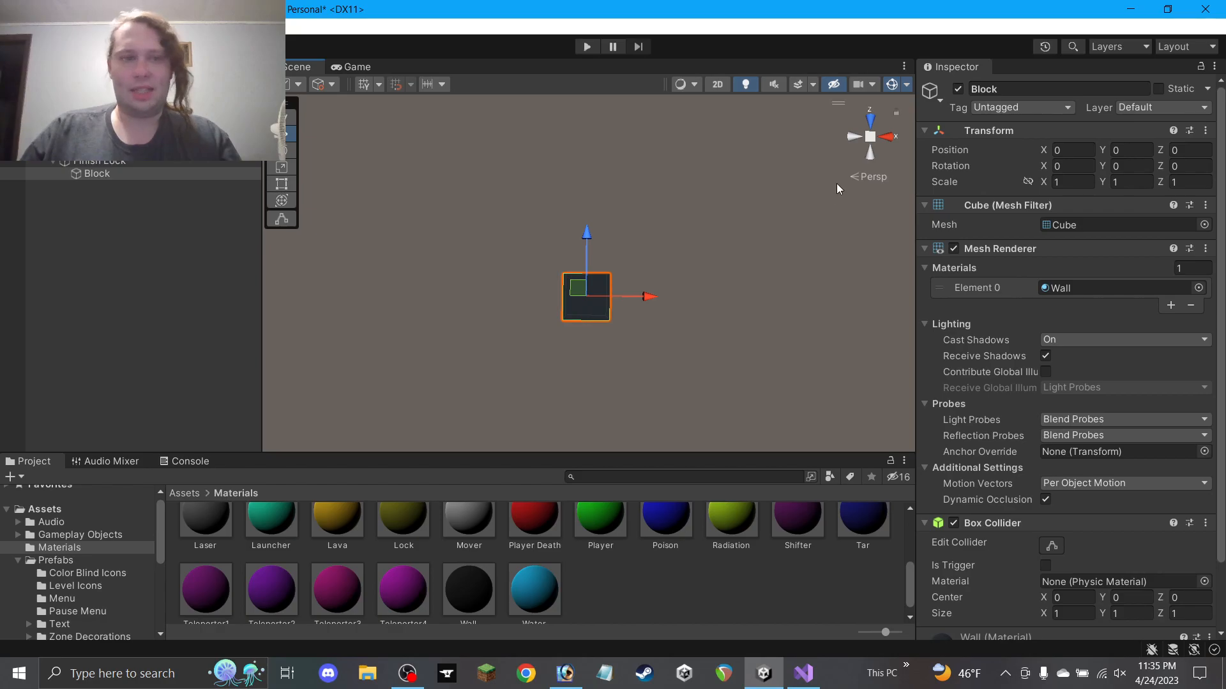
Stretch the Block into a slab with X scale 5, checking the reference map
click(1088, 181)
text(5)
click(601, 254)
click(586, 290)
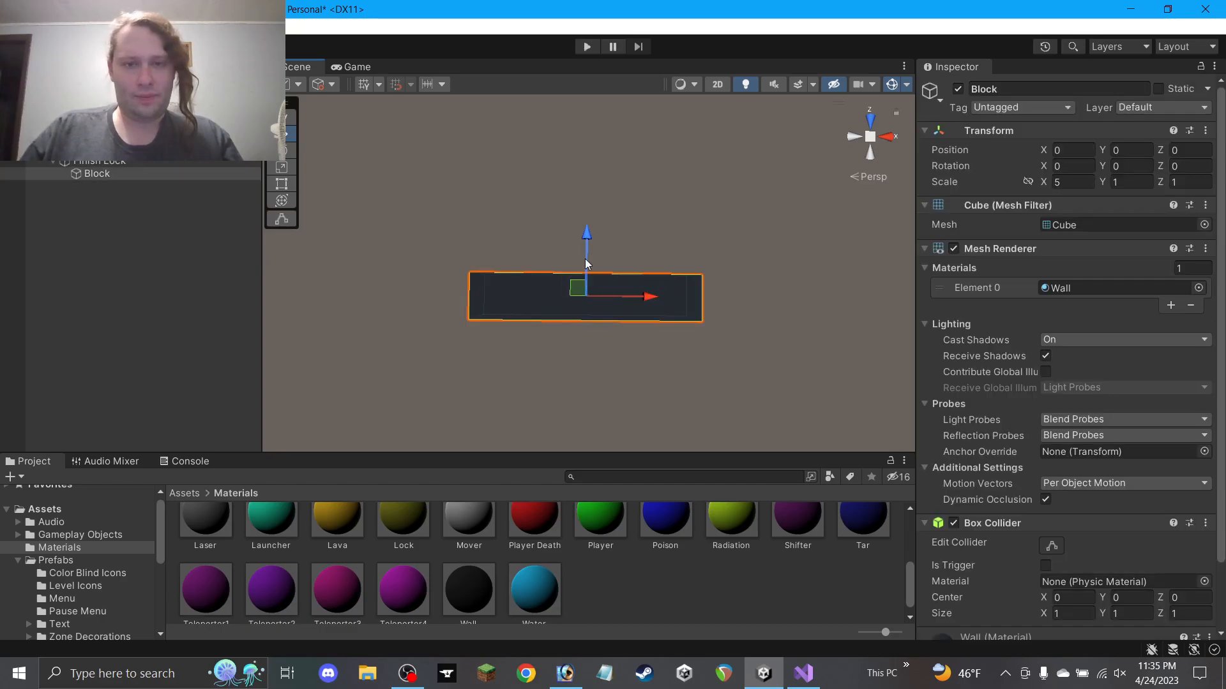
click(562, 681)
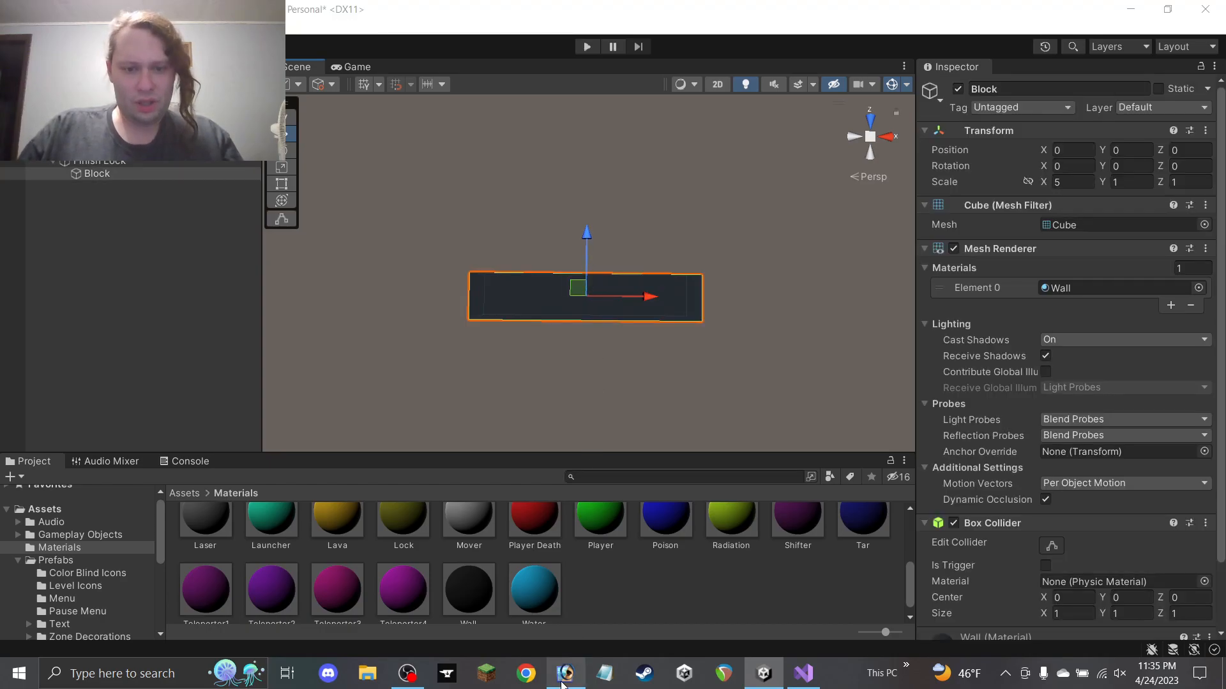
click(562, 681)
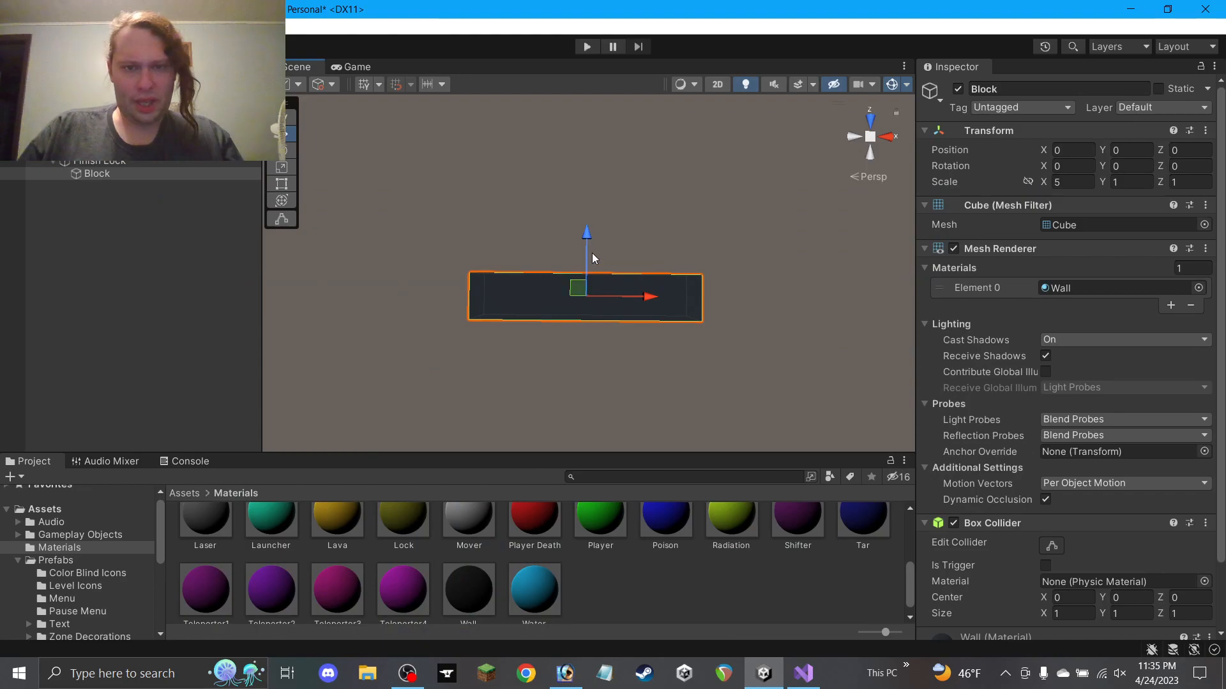
Duplicate the slab and move the copy up to Z 3
key(ctrl+d)
drag(590, 247, 598, 133)
middle_drag(611, 160, 605, 240)
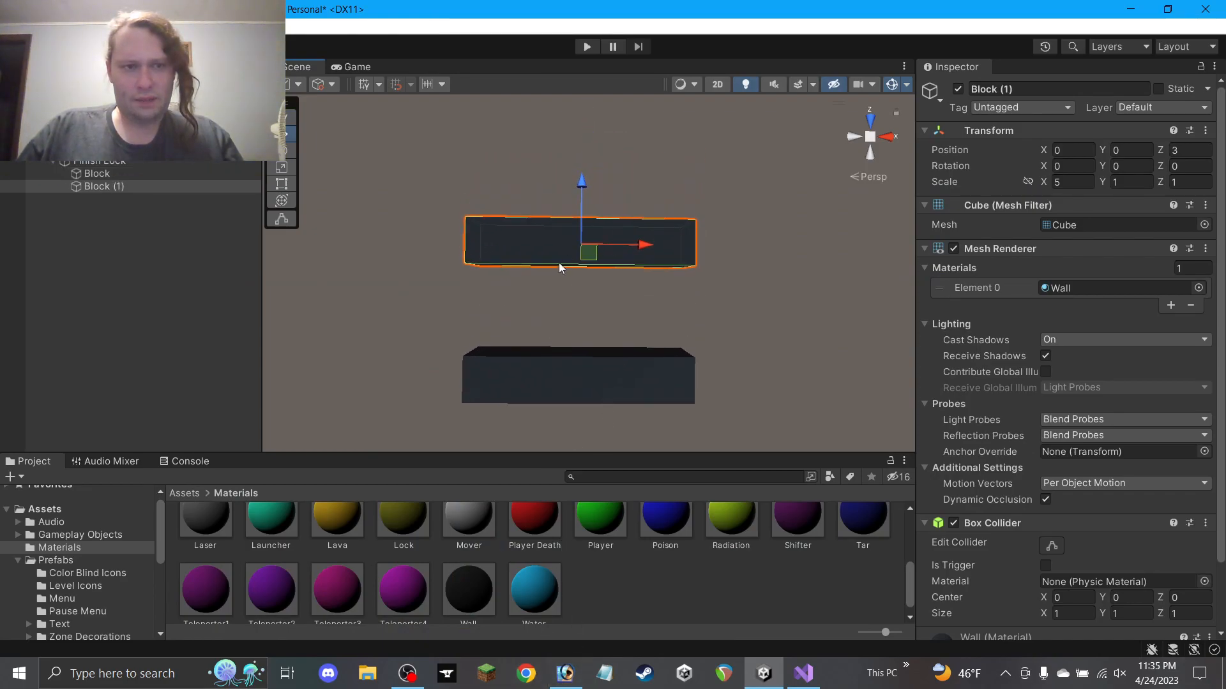
alt+drag(599, 257, 507, 285)
Add side pieces between the slabs, scaled 1 by 2.5, on left and right
key(ctrl+d)
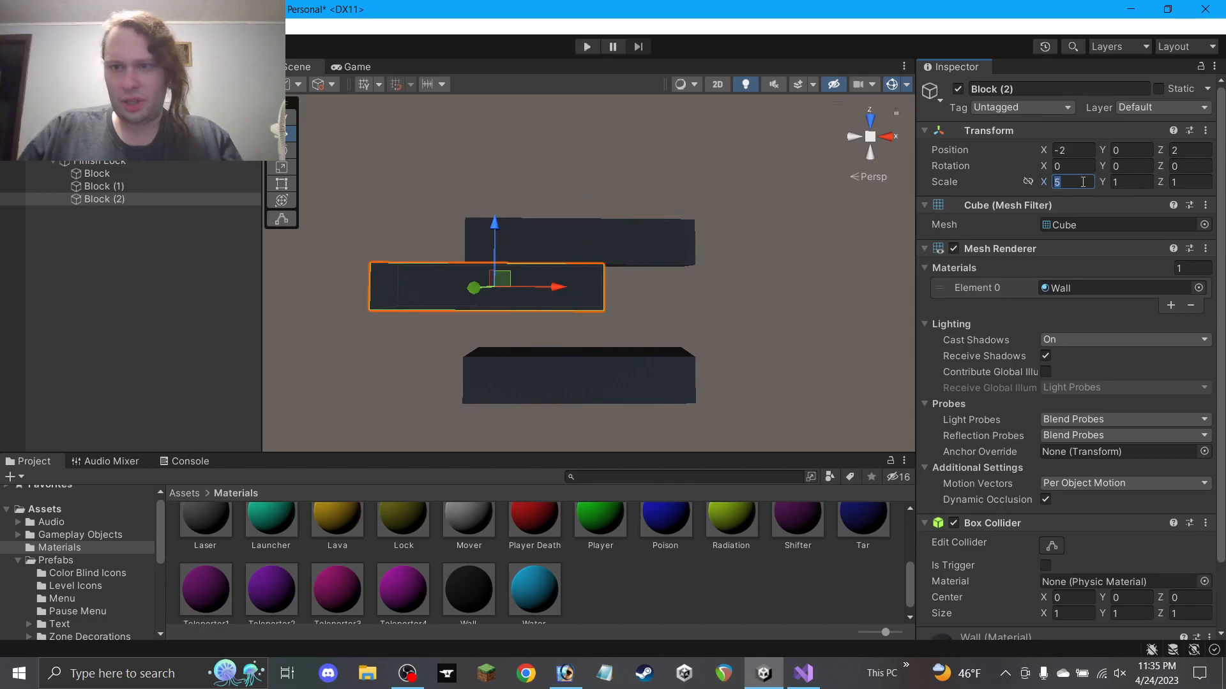
text(1)
click(1178, 185)
text(2.)
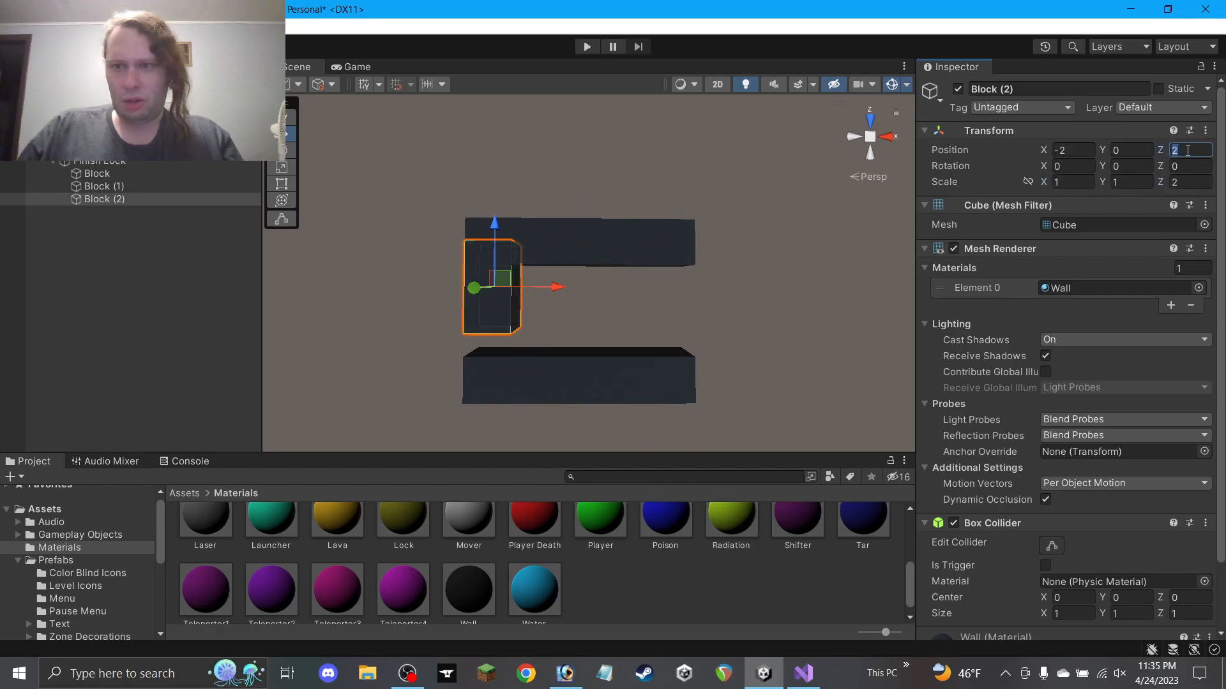
text(5)
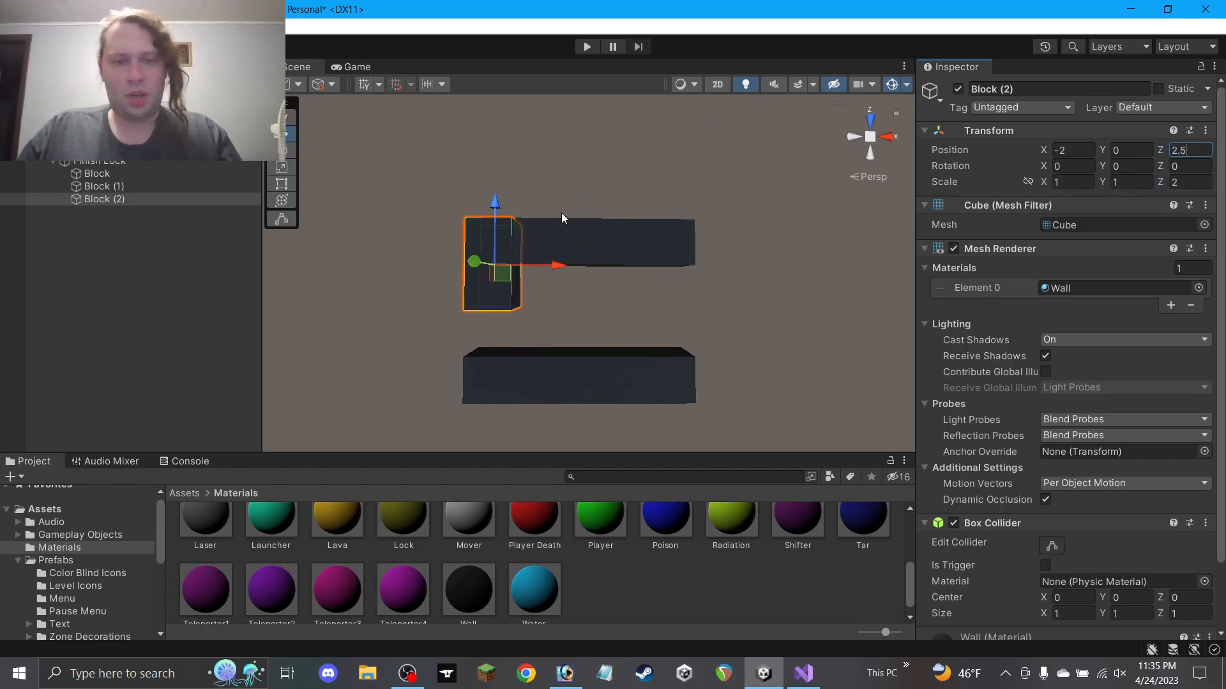
drag(498, 219, 497, 244)
key(ctrl+d)
drag(536, 308, 618, 320)
Duplicate a side piece as a single 1-unit cube placed at Z 1 inside the frame
key(ctrl+d)
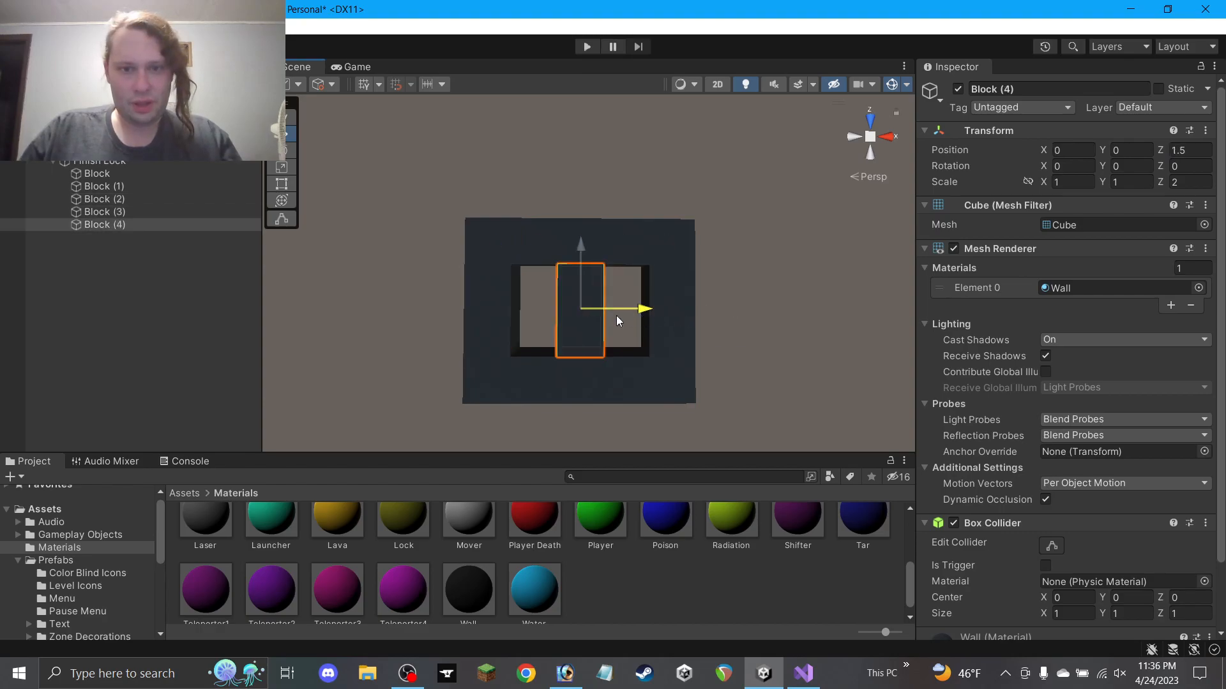
click(1191, 181)
text(1)
click(1194, 151)
text(0)
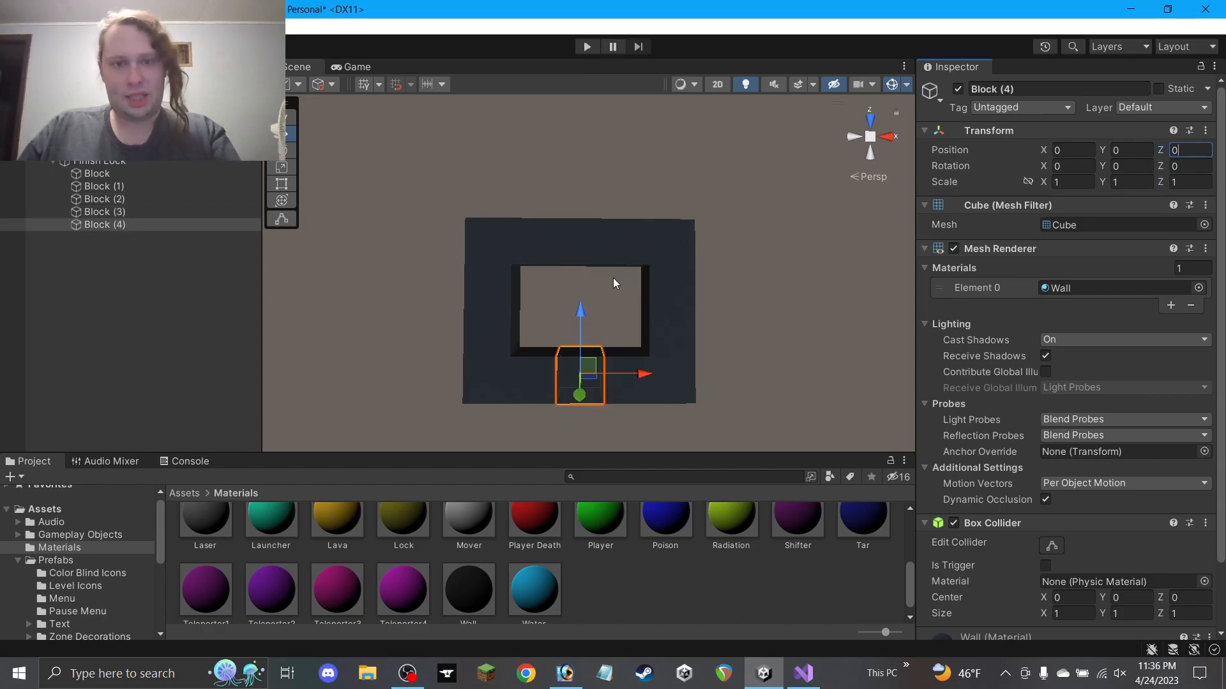
drag(583, 332, 598, 281)
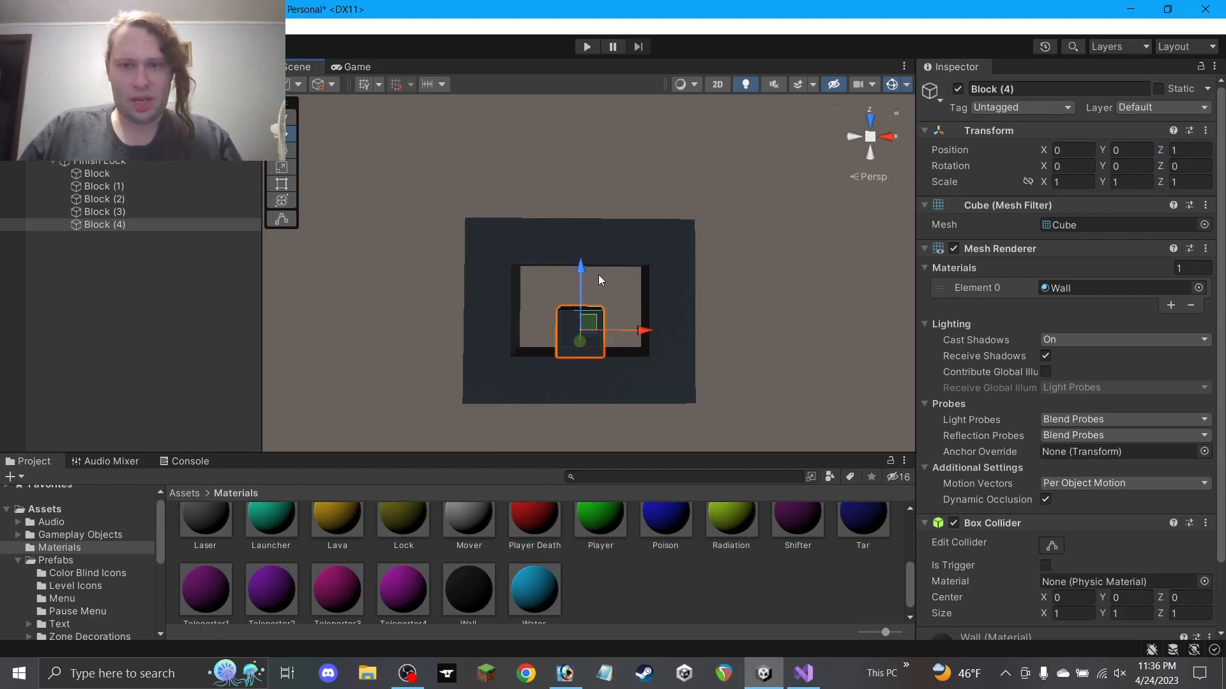
right_drag(581, 263, 578, 268)
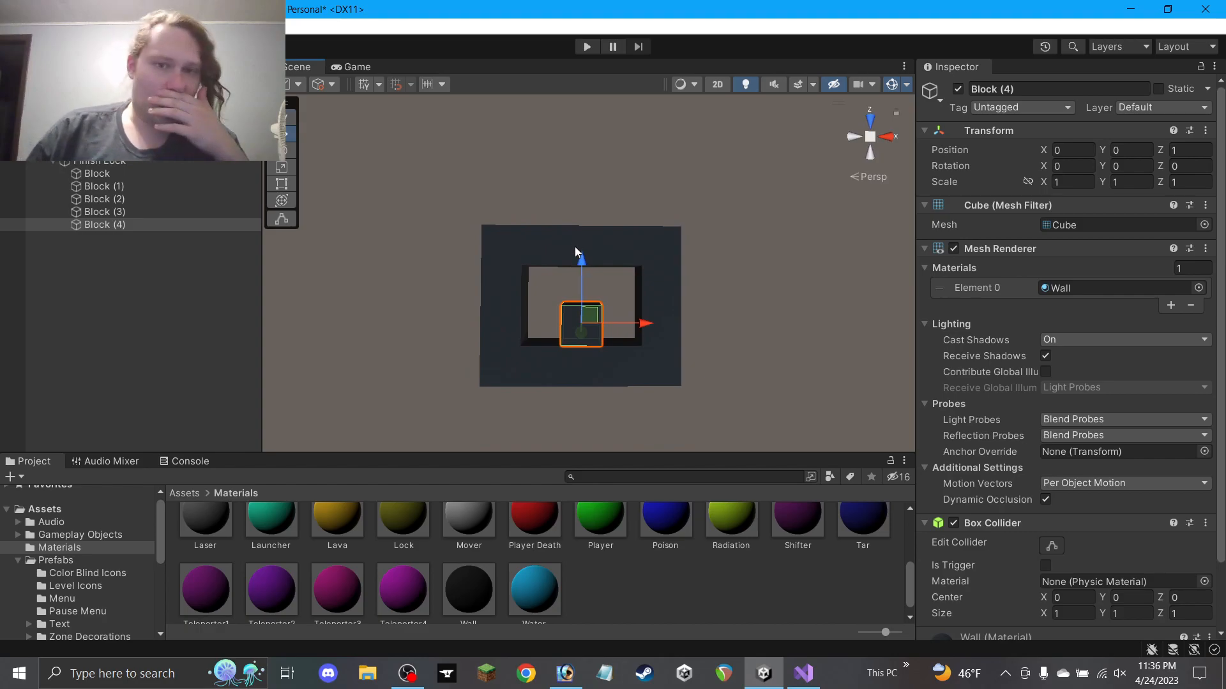
key(ctrl+d)
Build the shackle: a 3-wide bar above the frame plus single-cube copies at its sides
drag(590, 313, 596, 152)
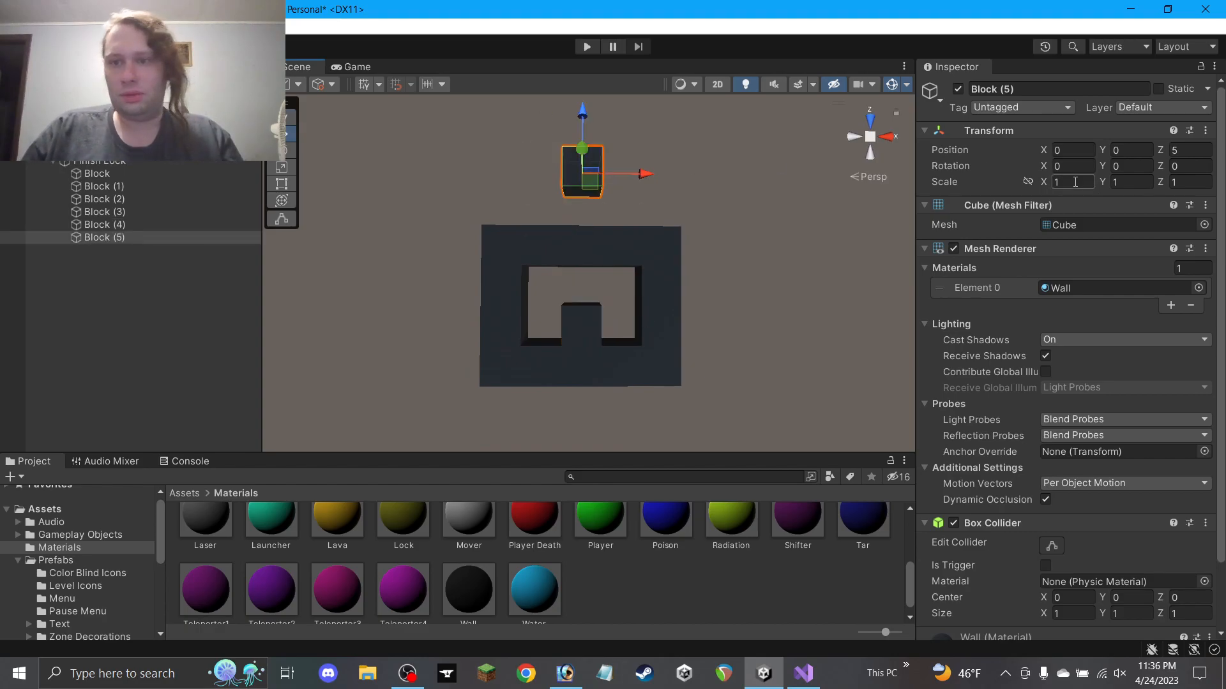
text(3)
click(681, 202)
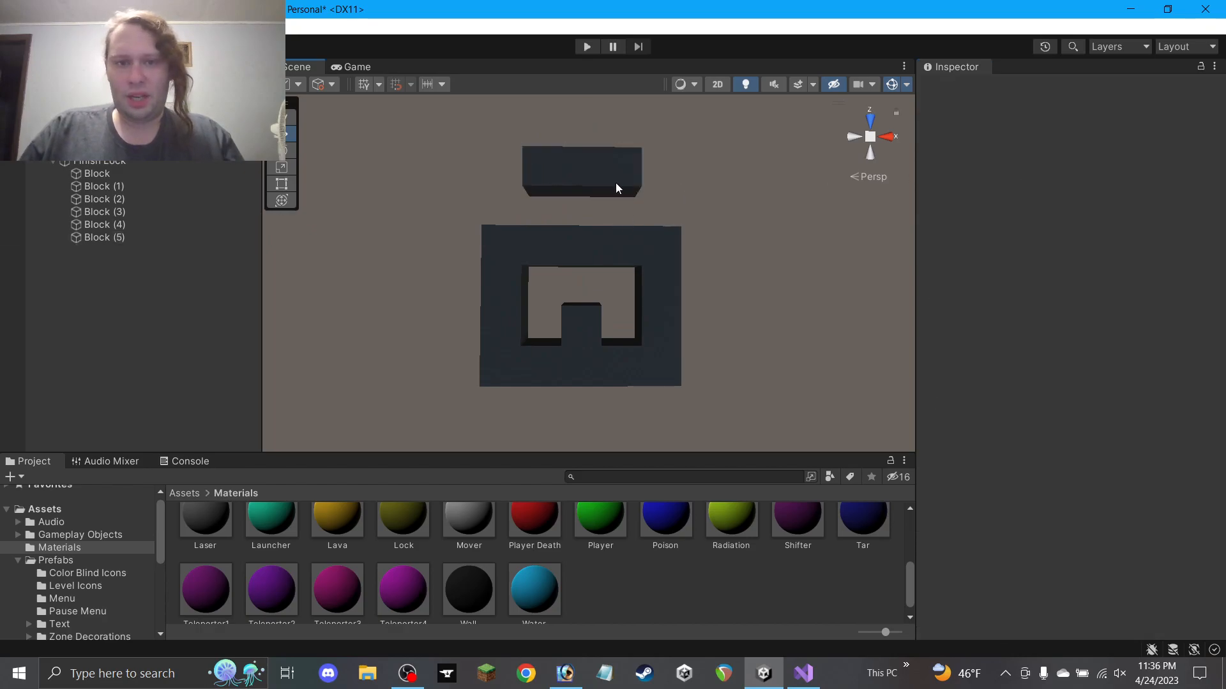
click(616, 183)
key(ctrl+d)
drag(594, 182, 665, 215)
click(1086, 182)
text(1)
key(ctrl+d)
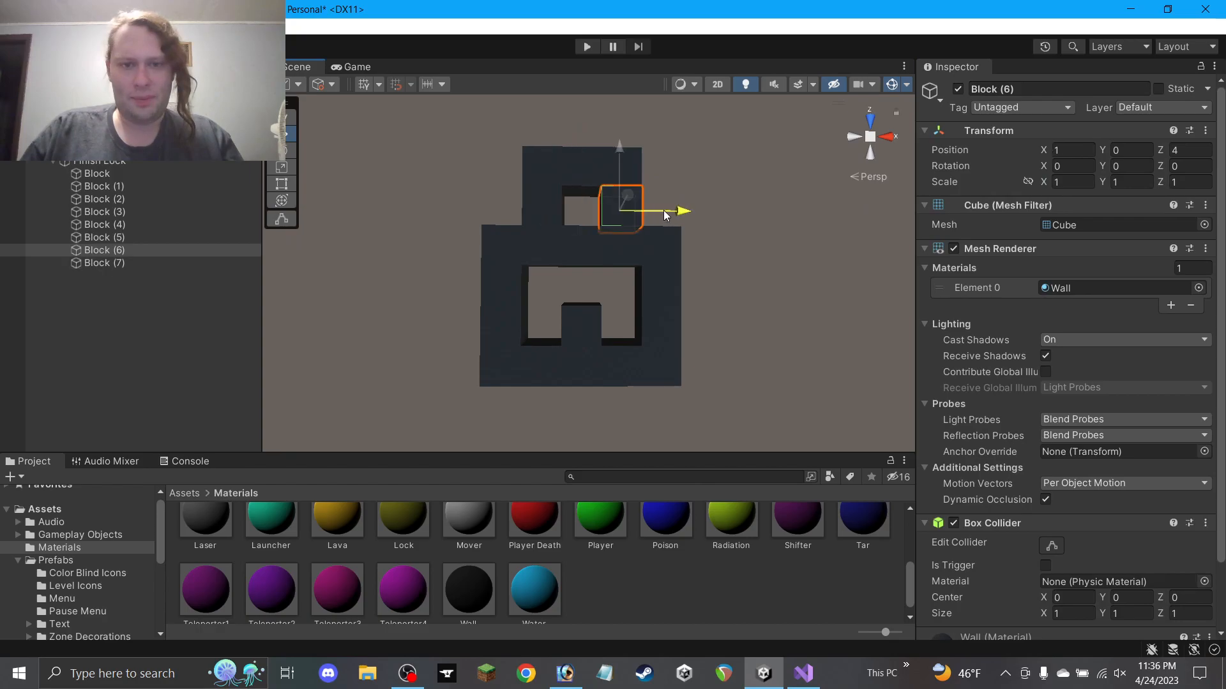
Duplicate a cube into the centre opening of the frame at 0, 0, 2
click(779, 226)
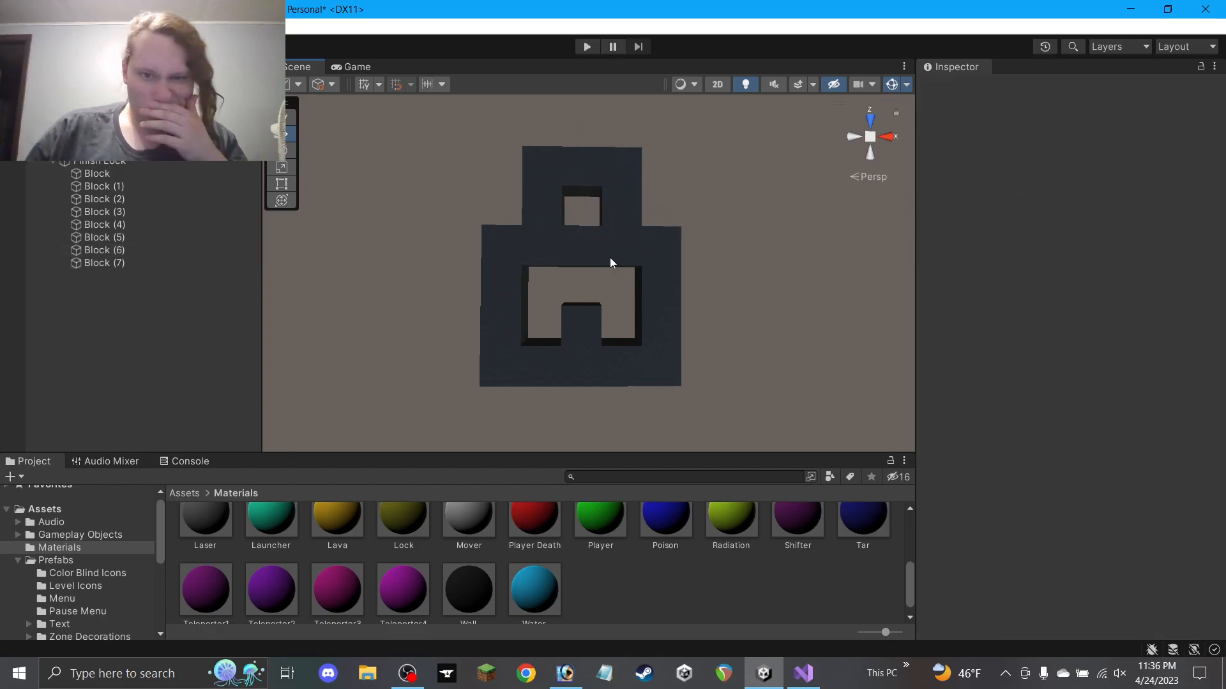
click(629, 216)
key(ctrl+d)
drag(616, 223, 573, 292)
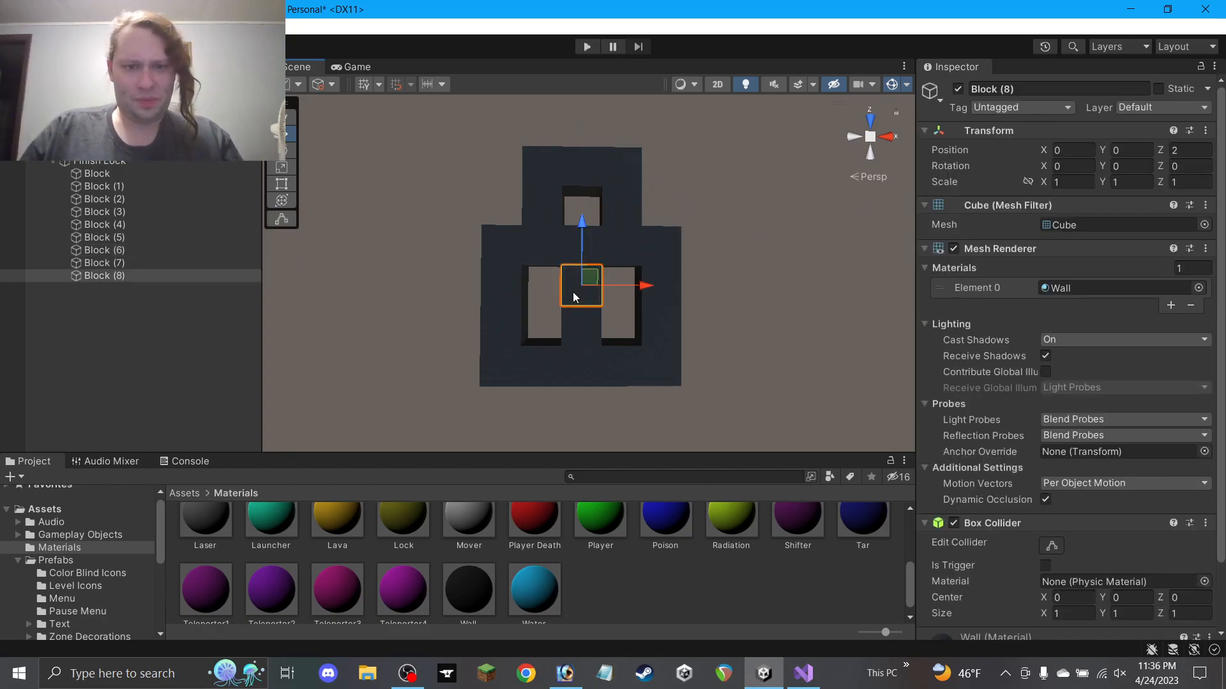
scroll(511, 542, up, 5)
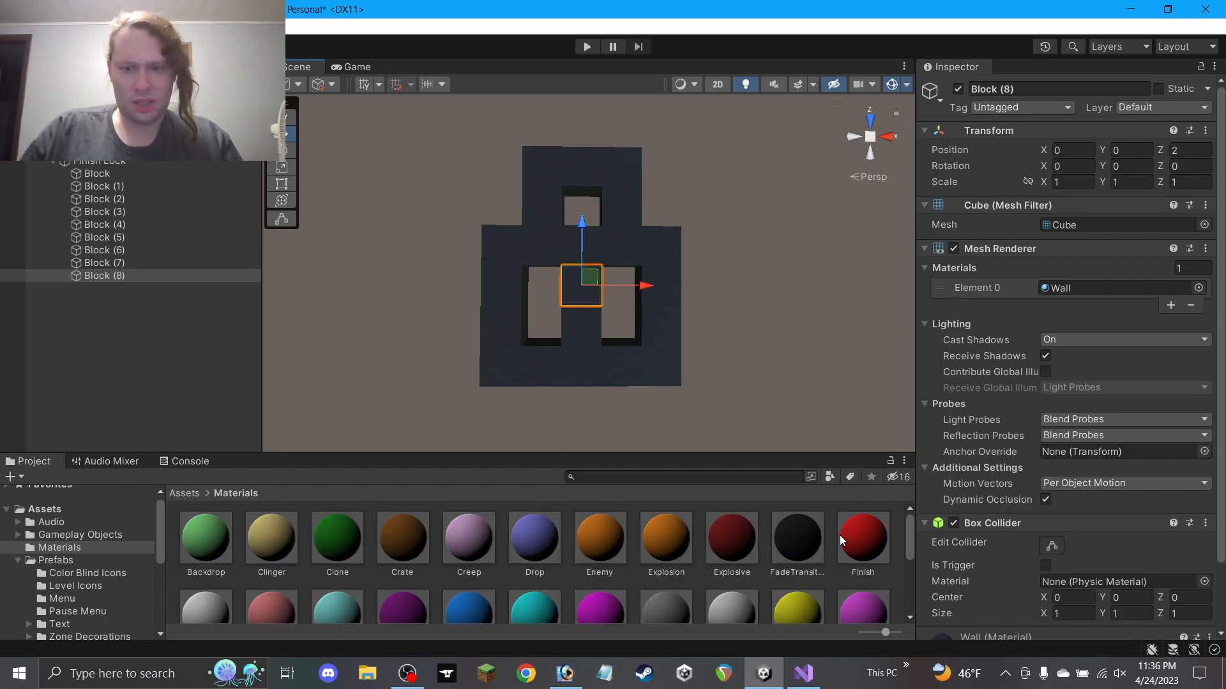
Make the centre cube red with the Finish material, duplicate it, and select all eleven blocks
drag(861, 536, 1073, 289)
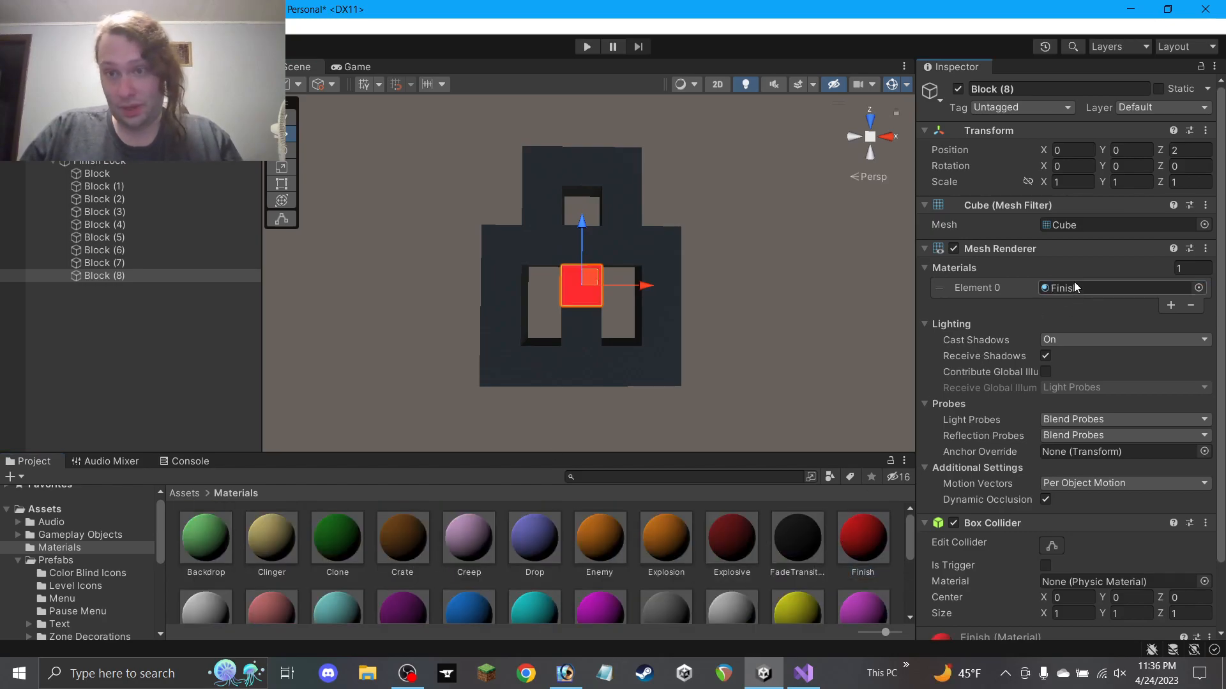
mouse_move(588, 279)
mouse_down()
mouse_move(552, 318)
mouse_move(616, 318)
mouse_move(586, 279)
mouse_up()
key(ctrl+d)
key(ctrl+d)
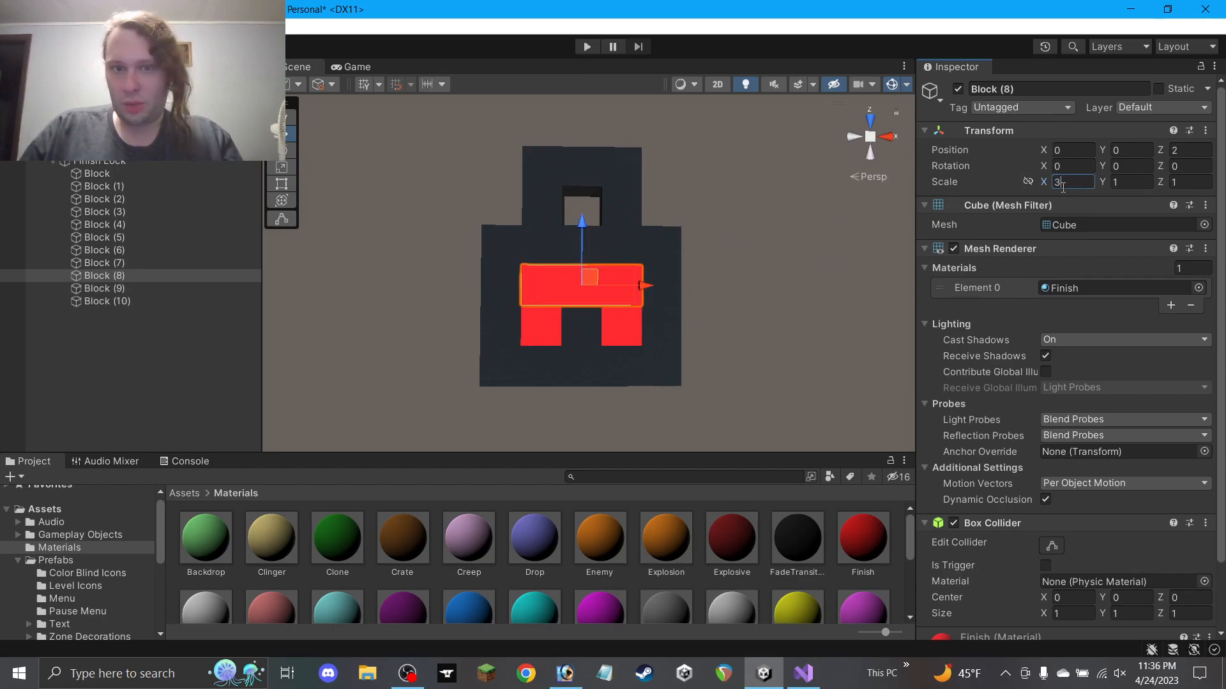
click(755, 267)
click(137, 303)
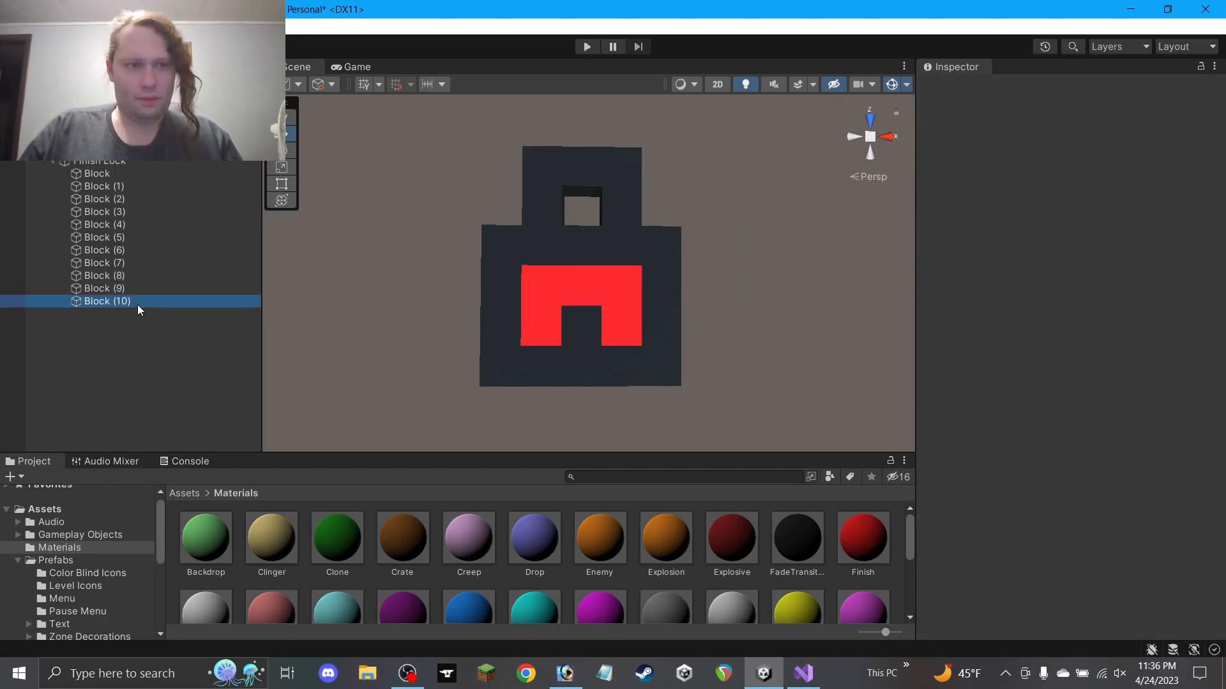
shift+click(123, 173)
click(998, 88)
Rename all eleven selected cubes to Block and save the Highcliffs scene
text(Block)
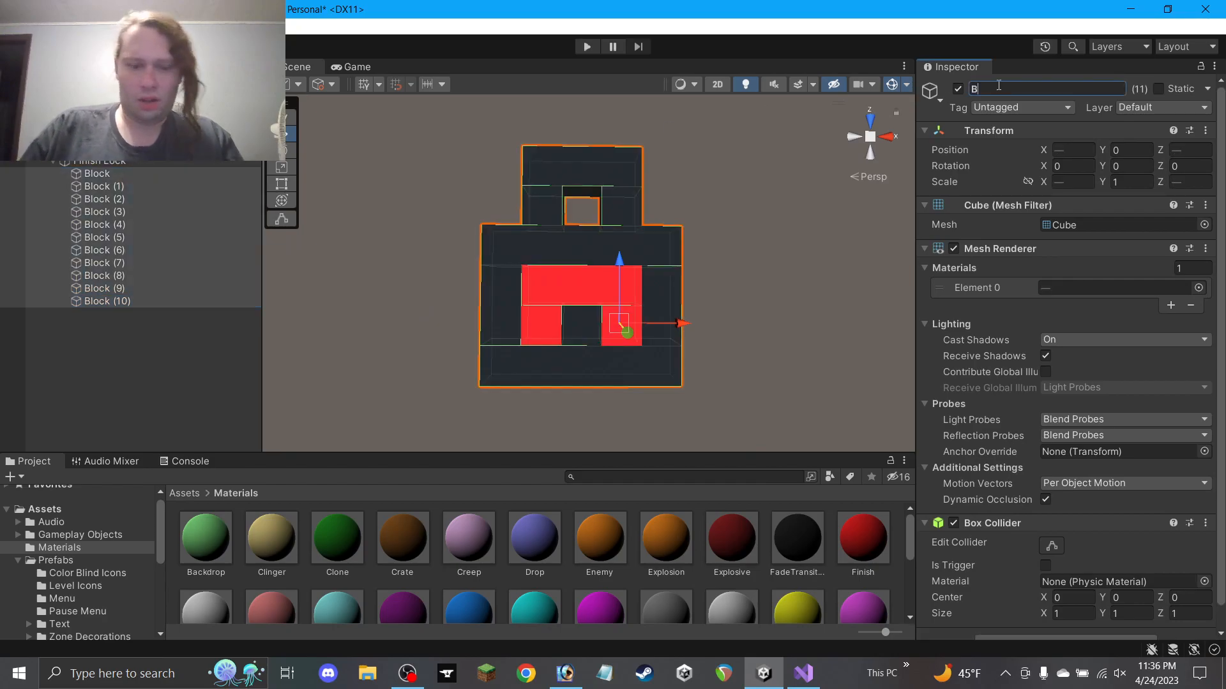
key(Return)
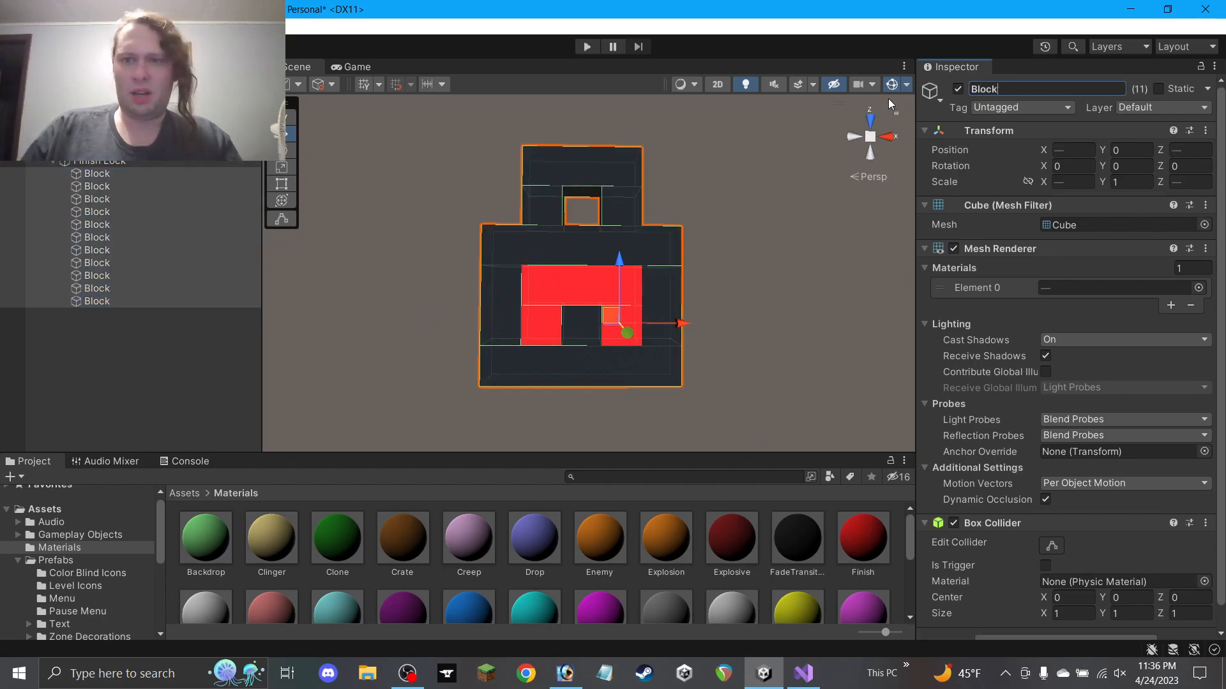
click(756, 217)
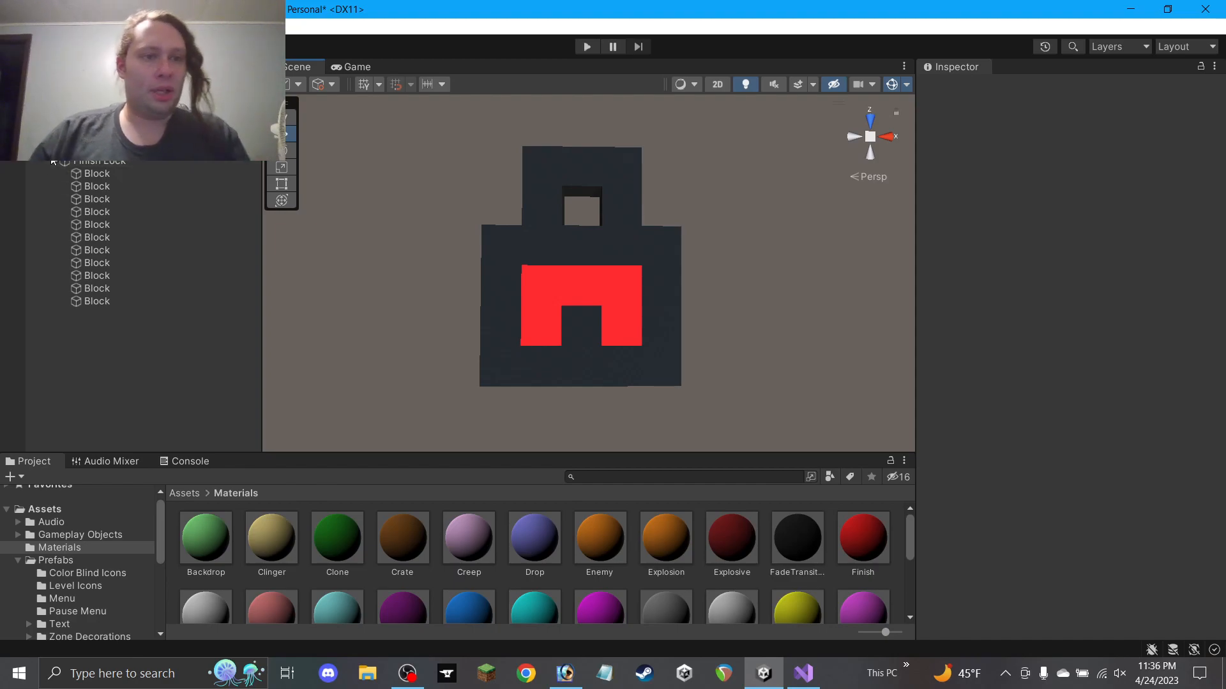
key(ctrl+s)
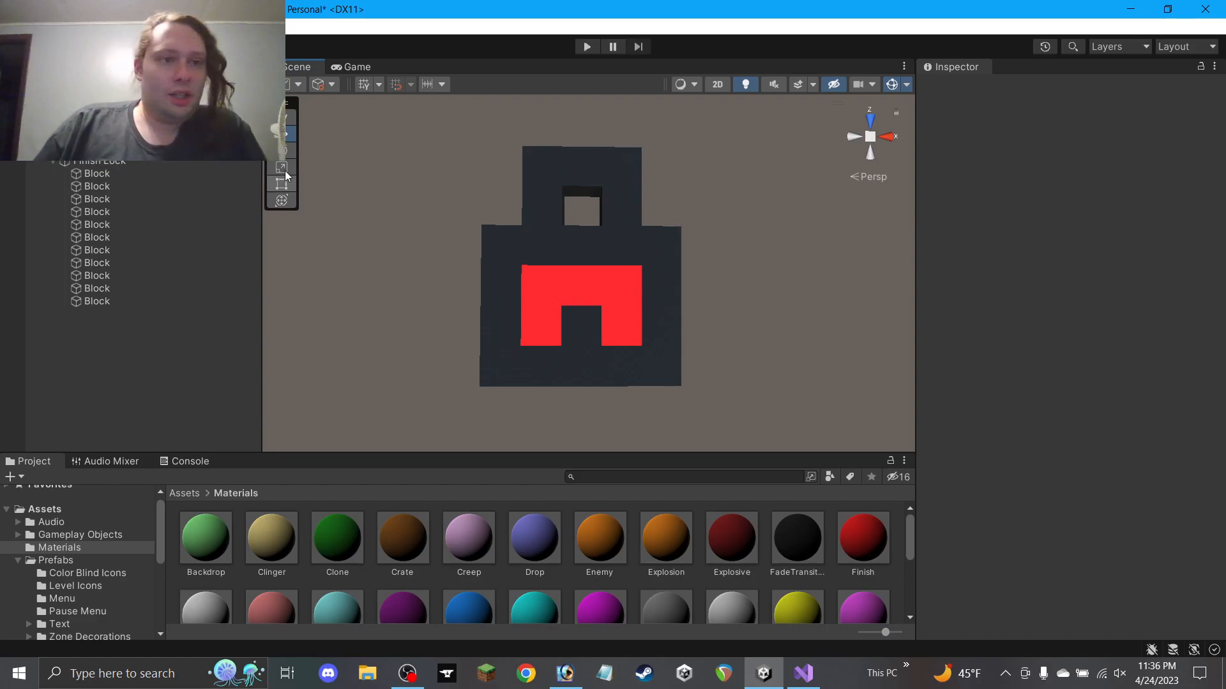
Expand Finish Lock and select all eleven of its child blocks
click(53, 161)
click(55, 161)
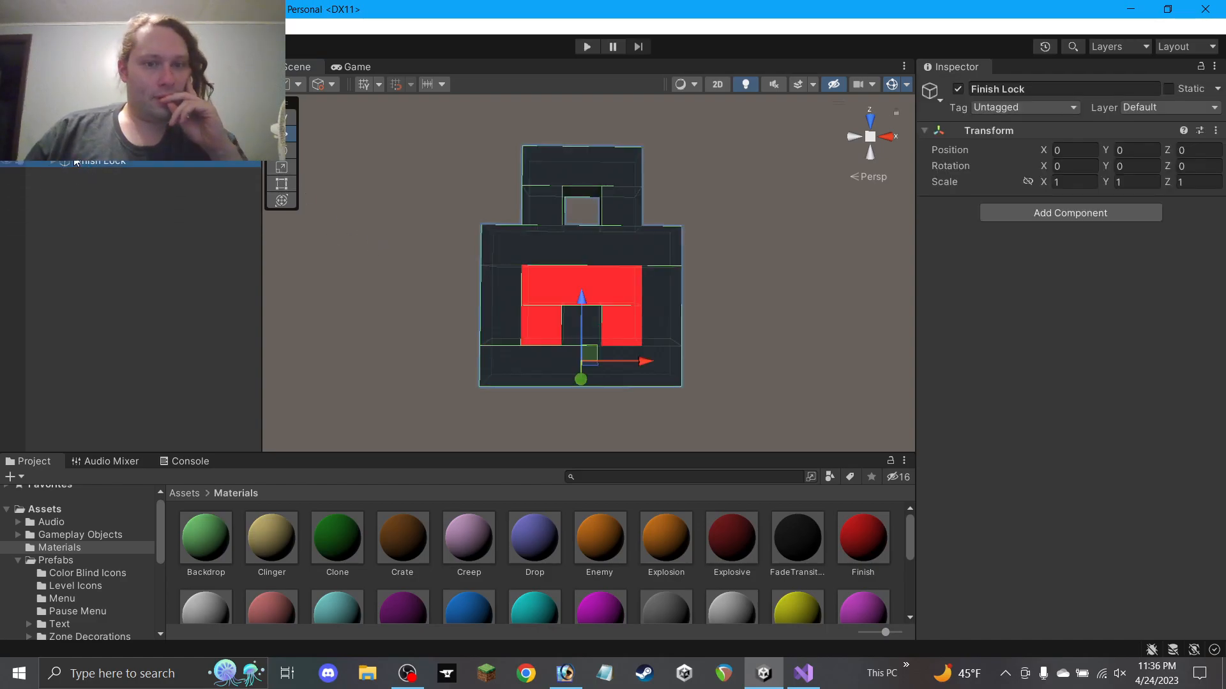
click(54, 161)
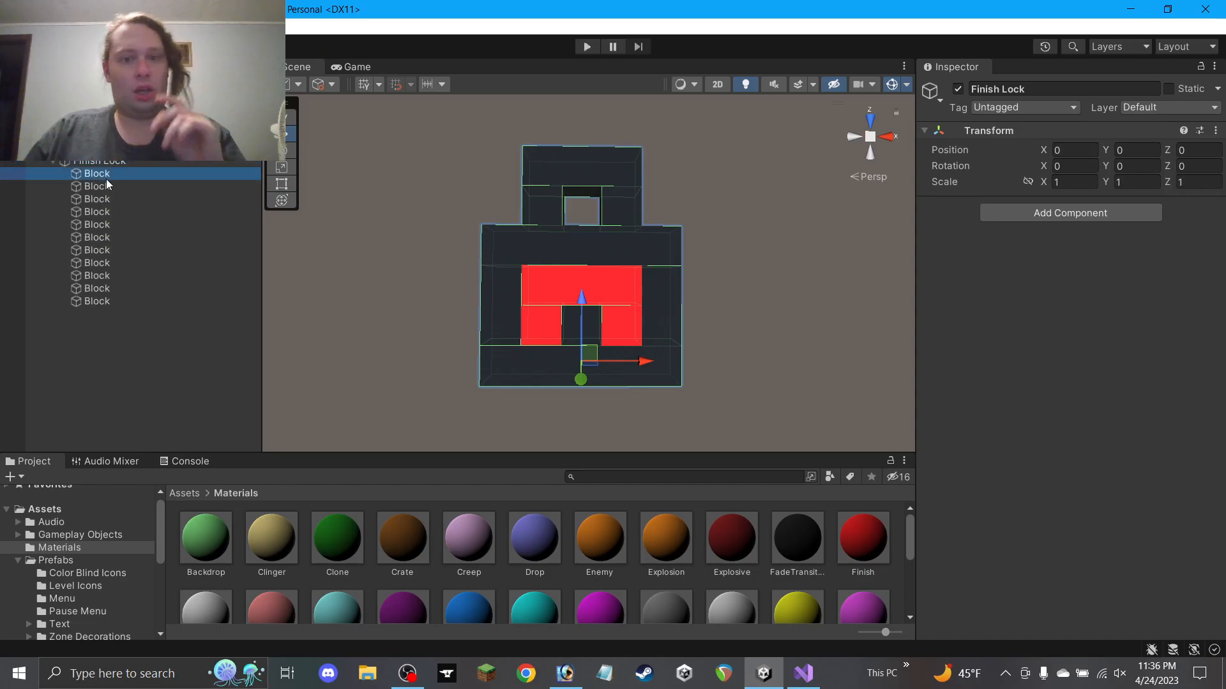
click(106, 176)
shift+click(106, 301)
mouse_move(622, 266)
middle_down()
mouse_move(622, 323)
mouse_move(619, 261)
middle_up()
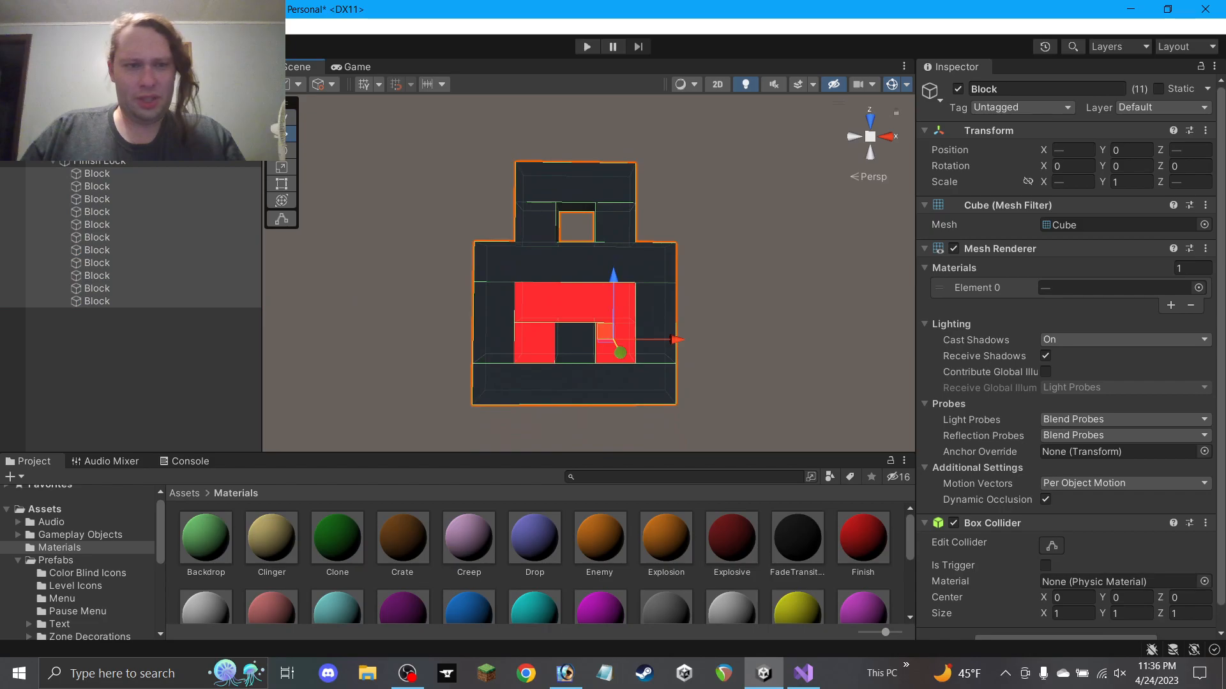
Raise the blocks to Y 1 while Finish Lock itself stays at the origin
click(123, 160)
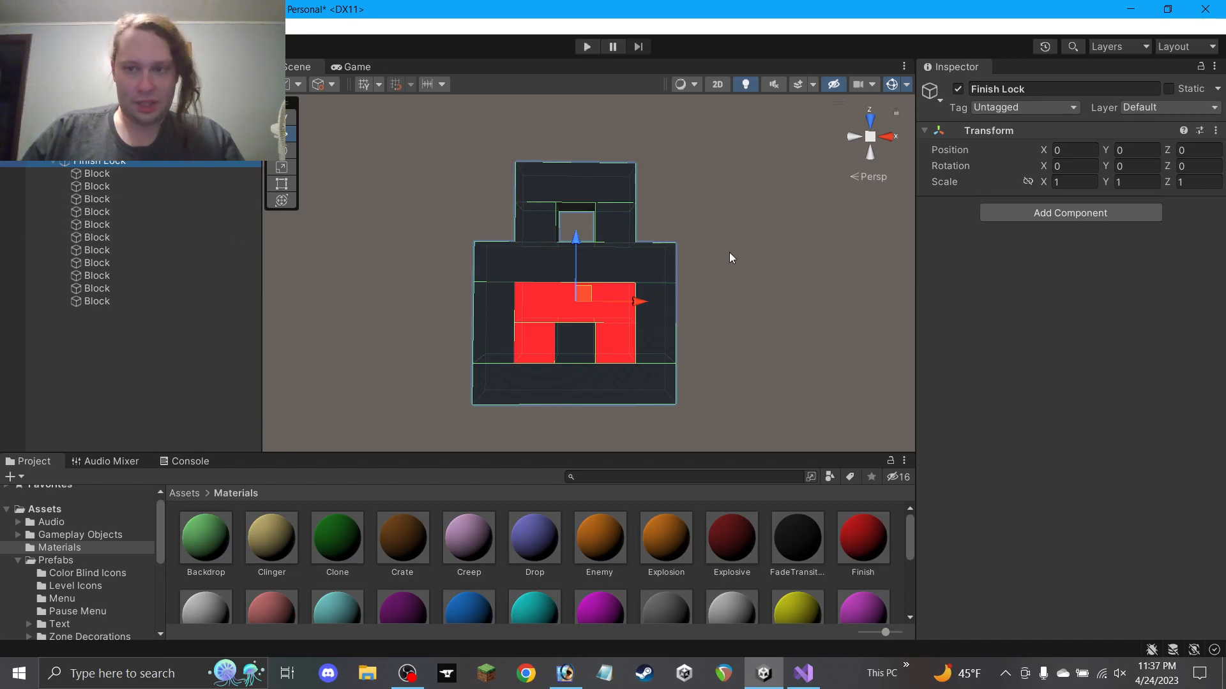
alt+drag(730, 351, 511, 162)
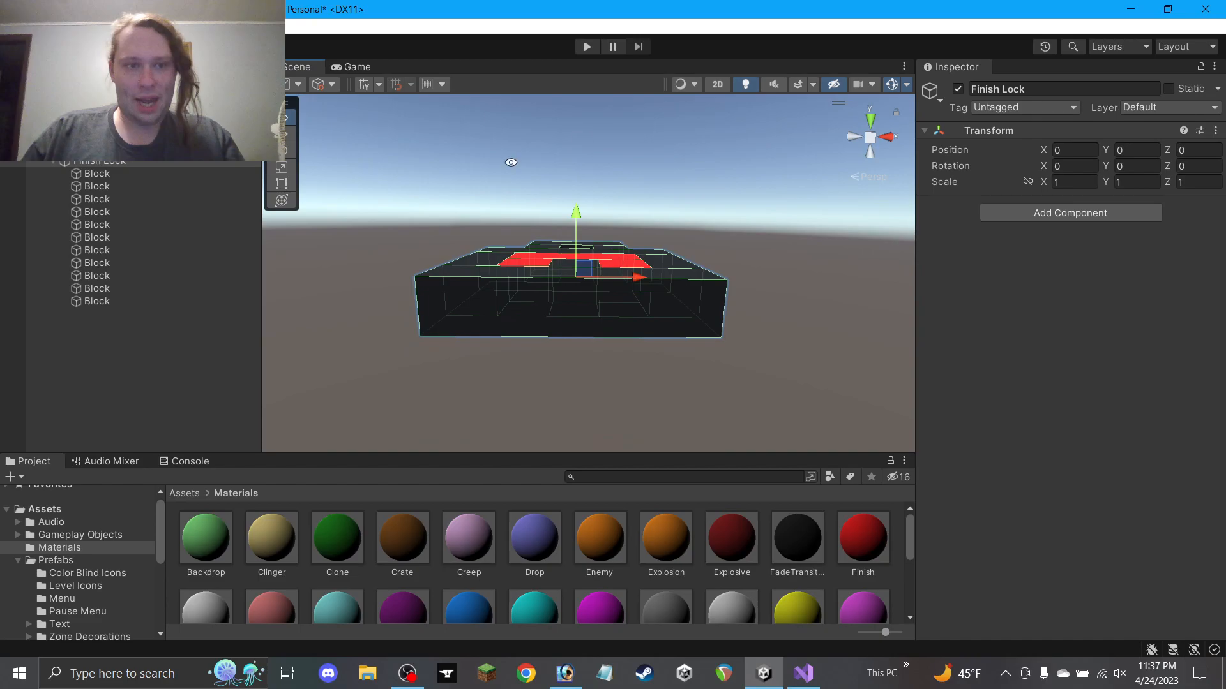
drag(576, 214, 601, 192)
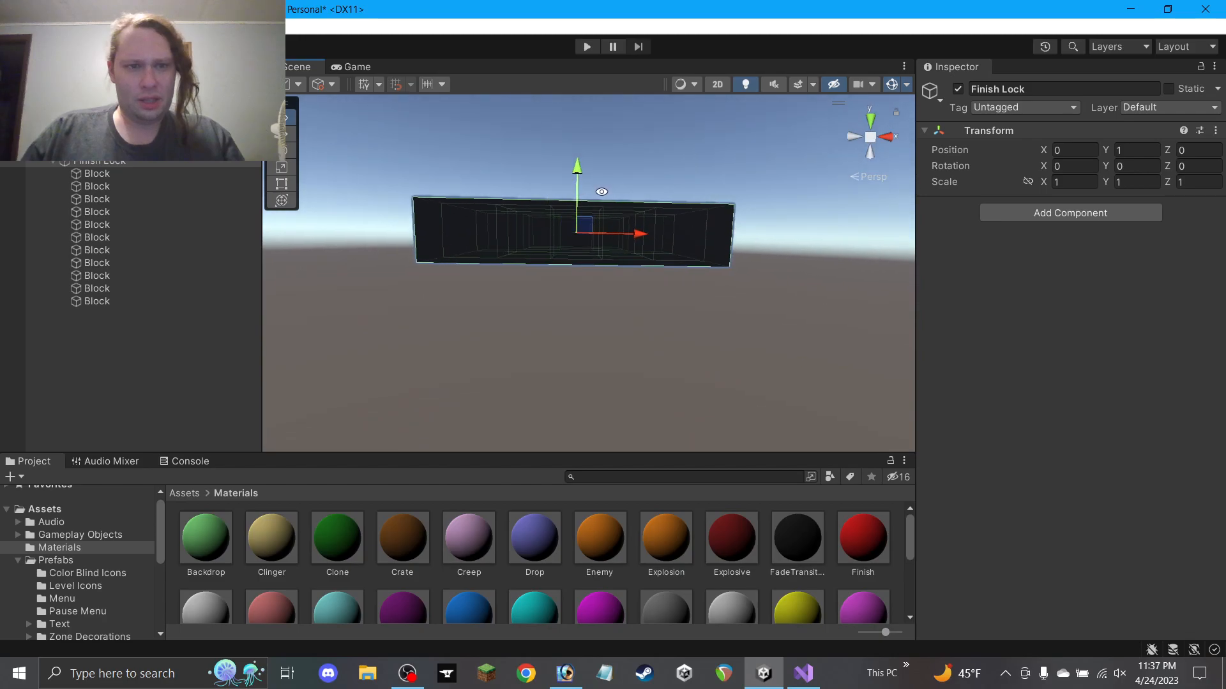
click(145, 176)
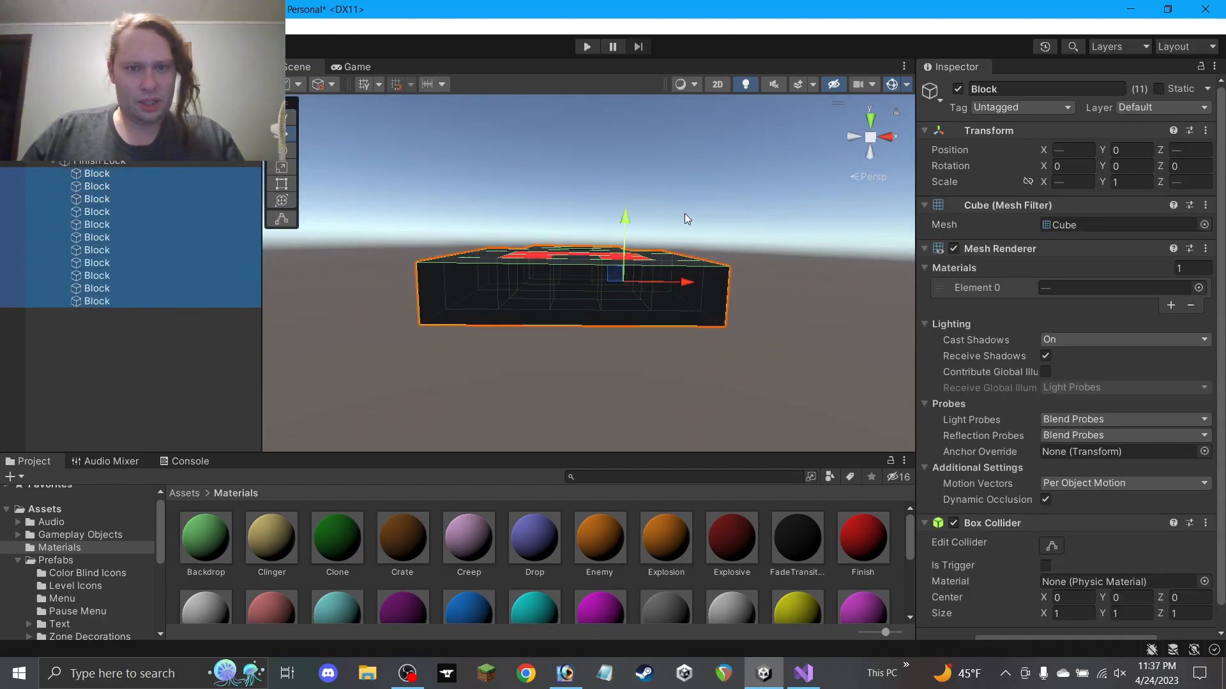
ctrl+drag(629, 223, 583, 306)
click(149, 165)
click(664, 222)
Create a new empty GameObject in Navigation named 'Movement Arrow/Finish'
right_click(84, 163)
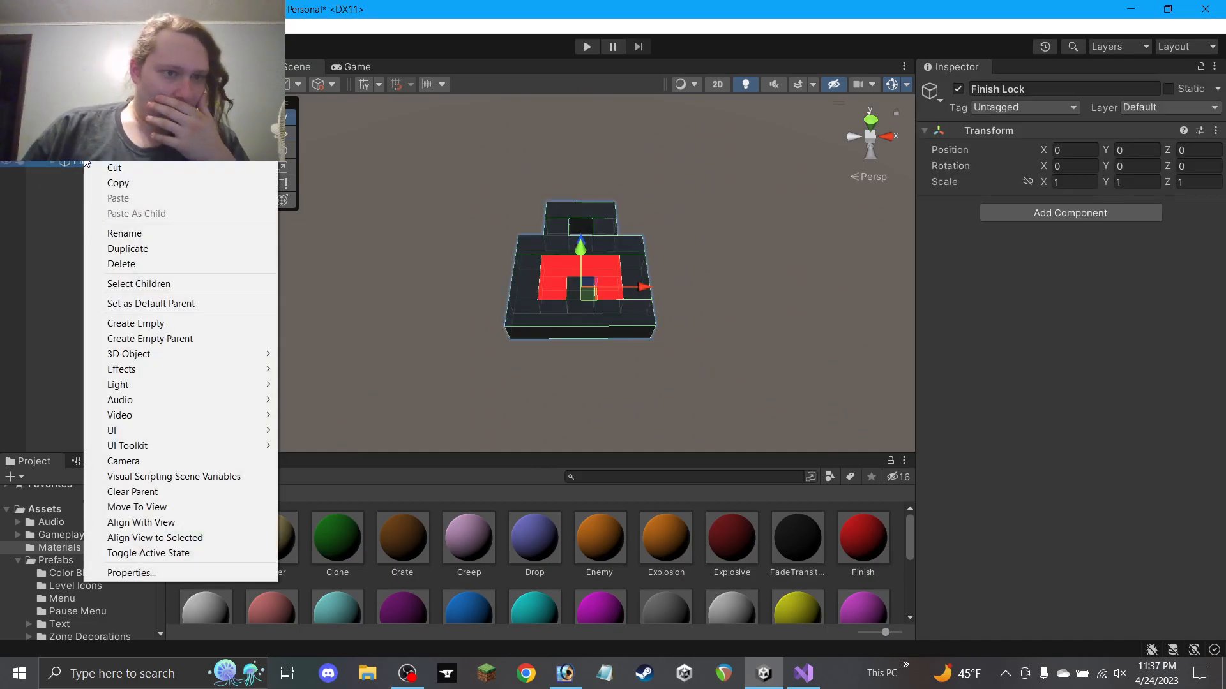
click(152, 313)
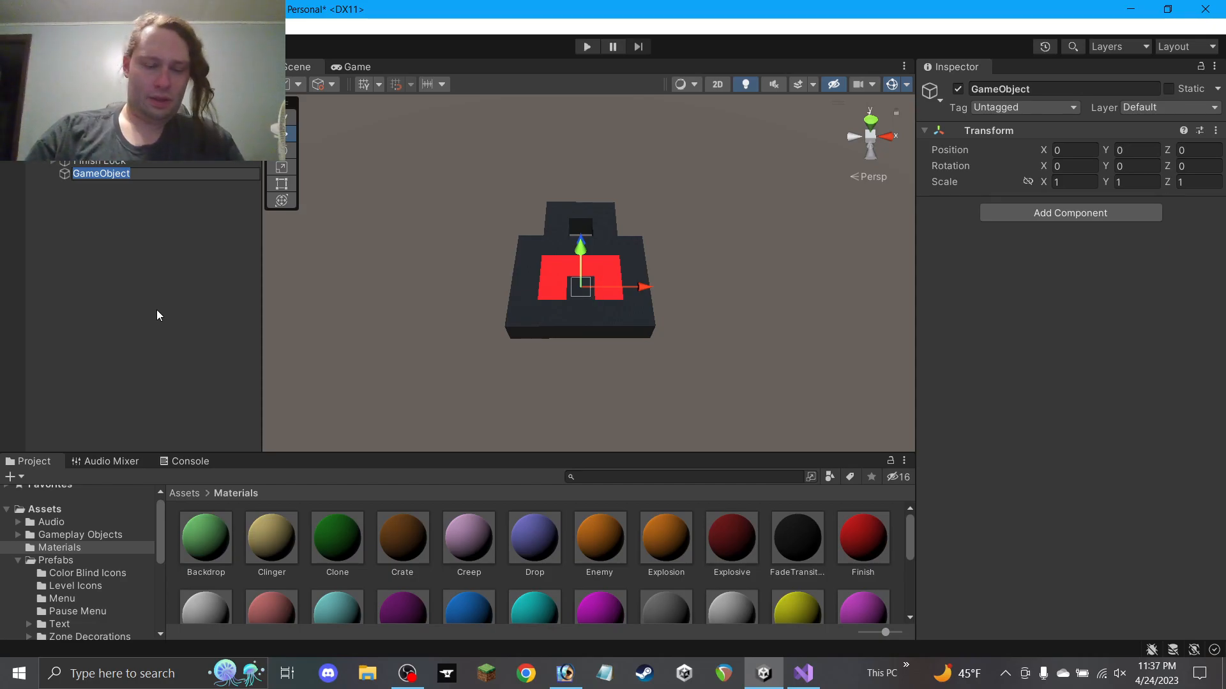
text(M)
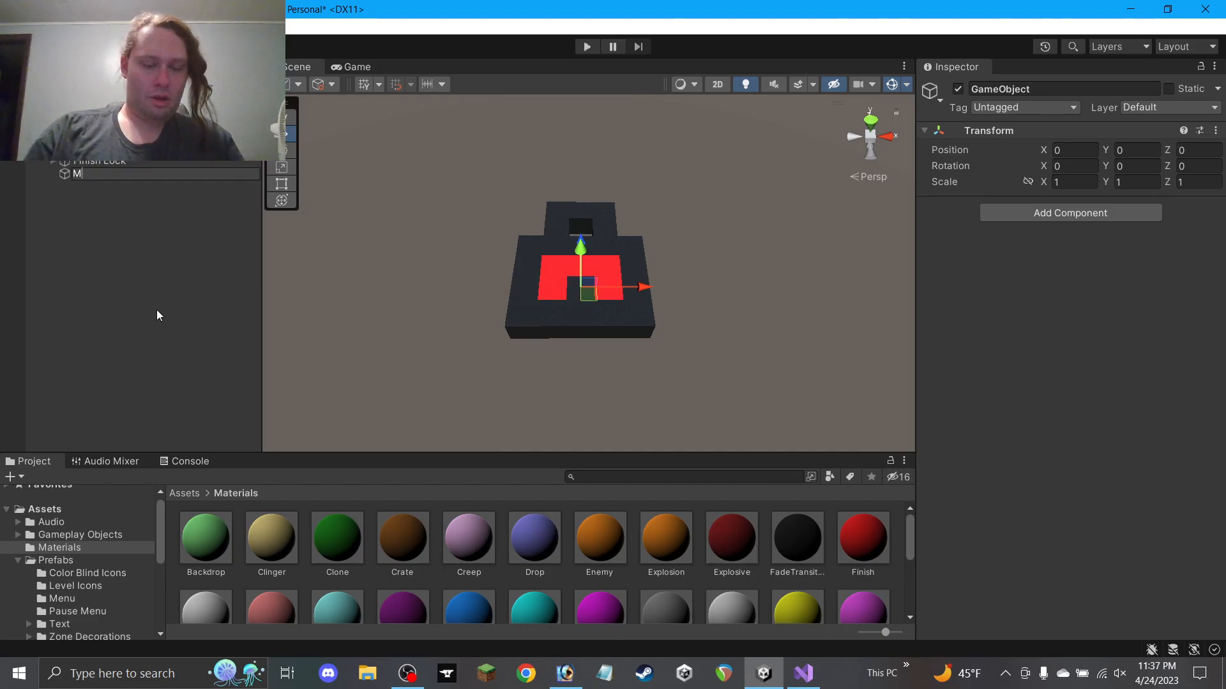
text(ovement Arr)
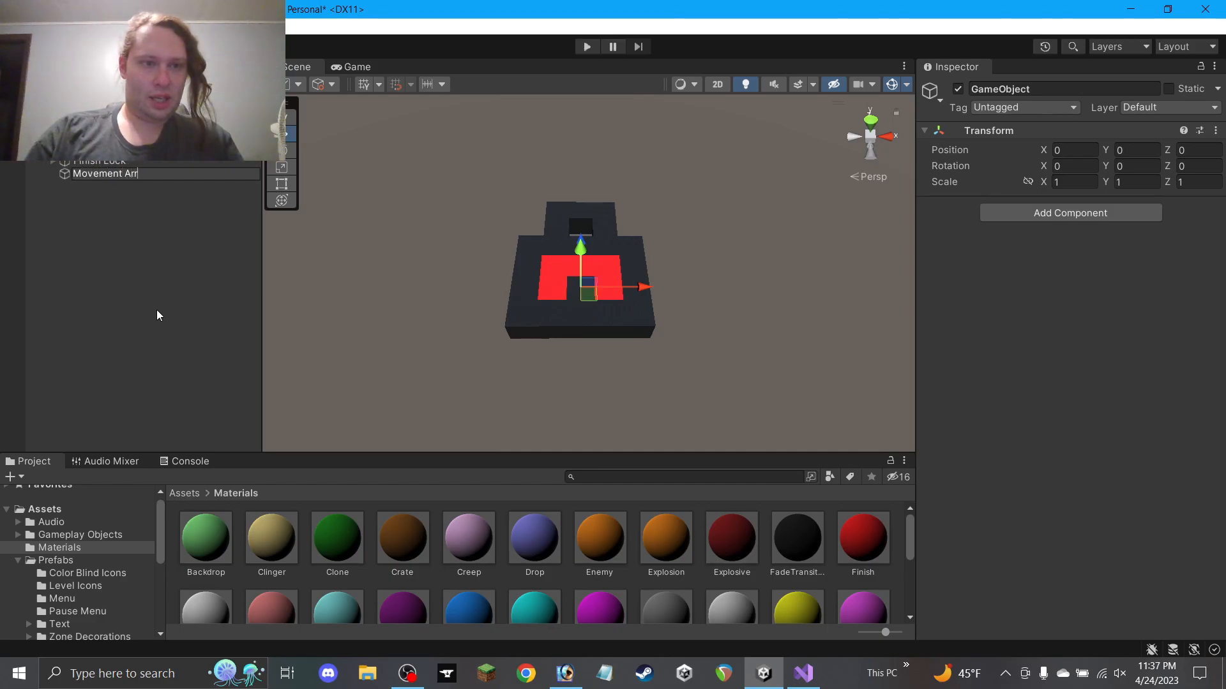
text(ow/)
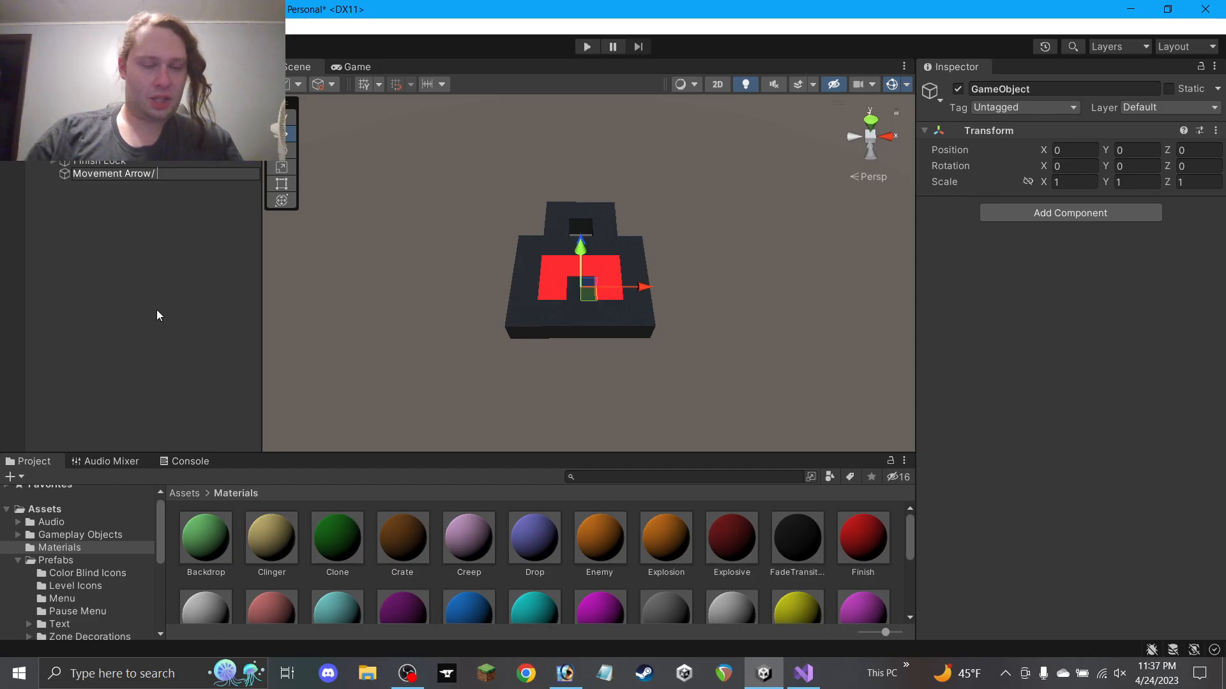
text(Fin)
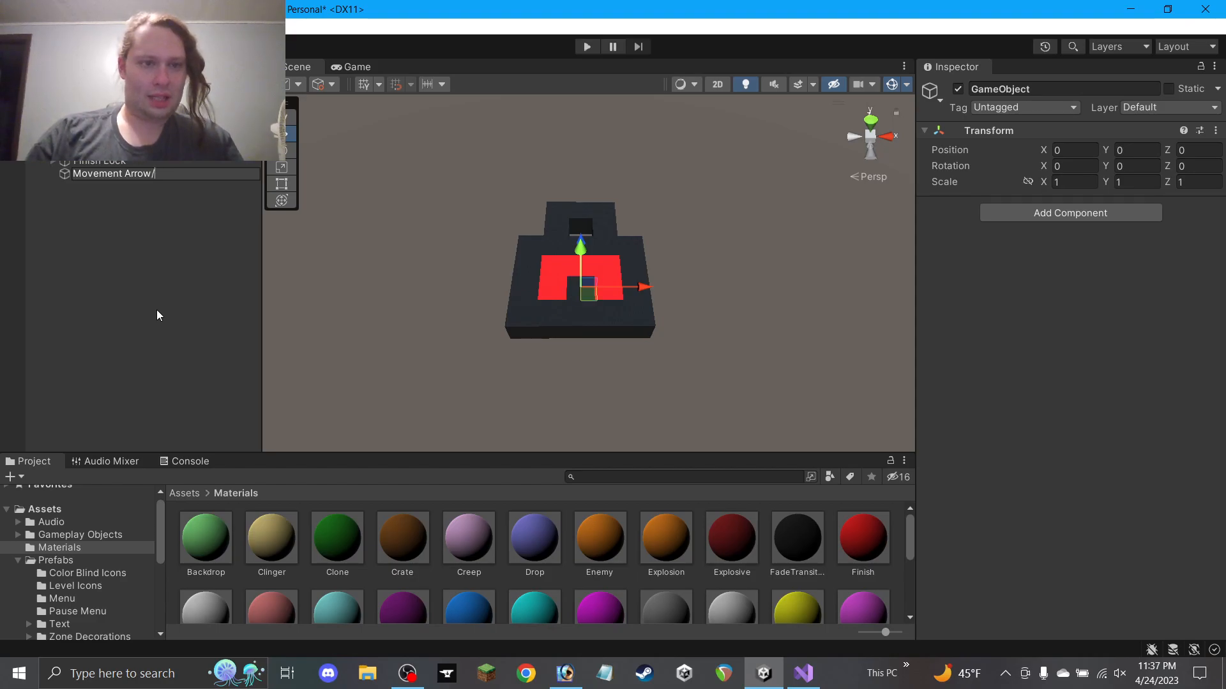
text(ish)
key(Return)
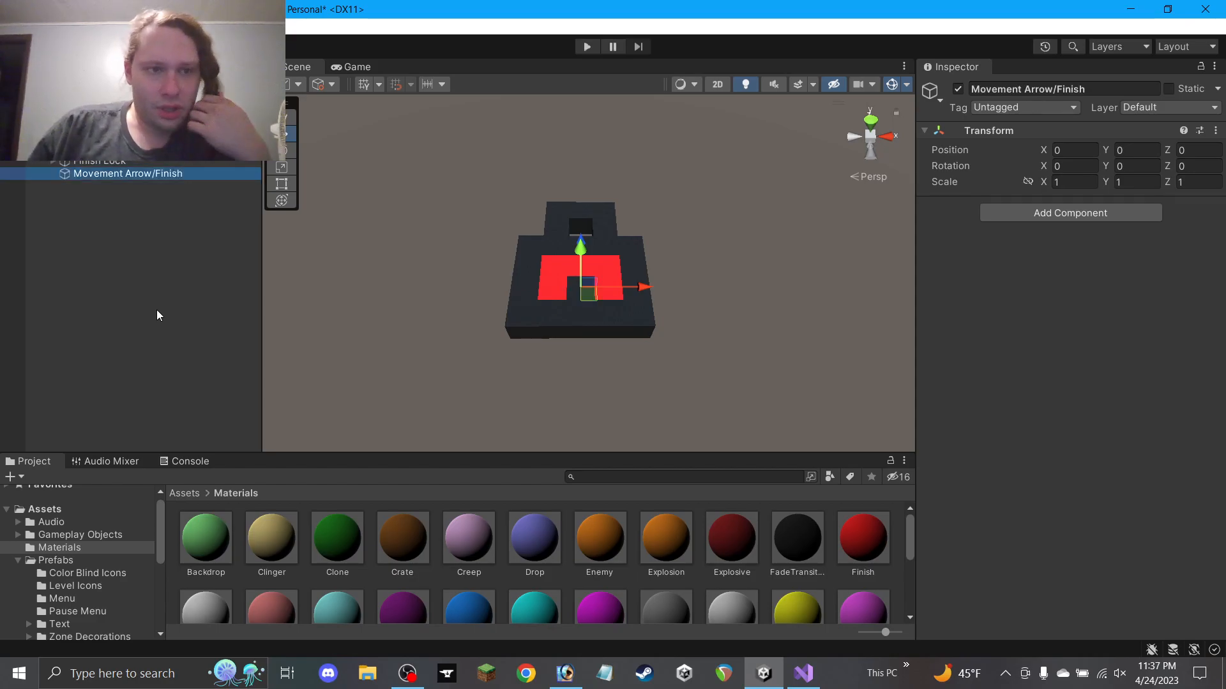
Rename the new object to 'Finish Movement Arrow'
click(150, 175)
click(154, 175)
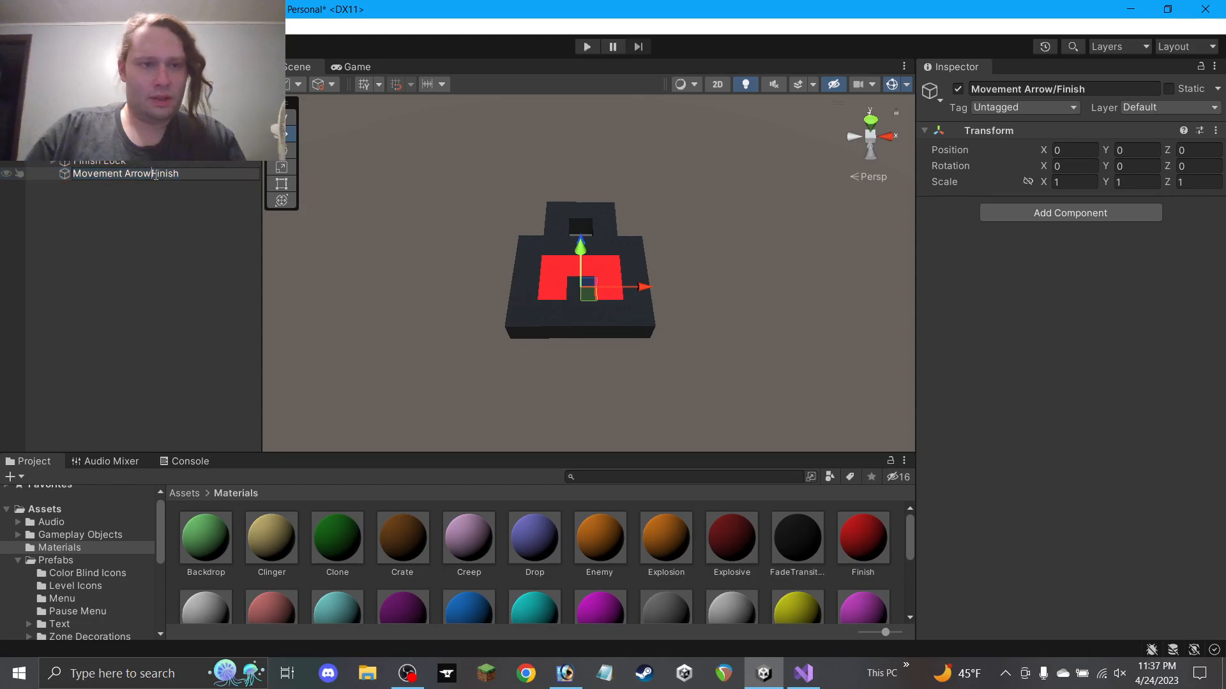
key(BackSpace)
key(shift+End)
key(Delete)
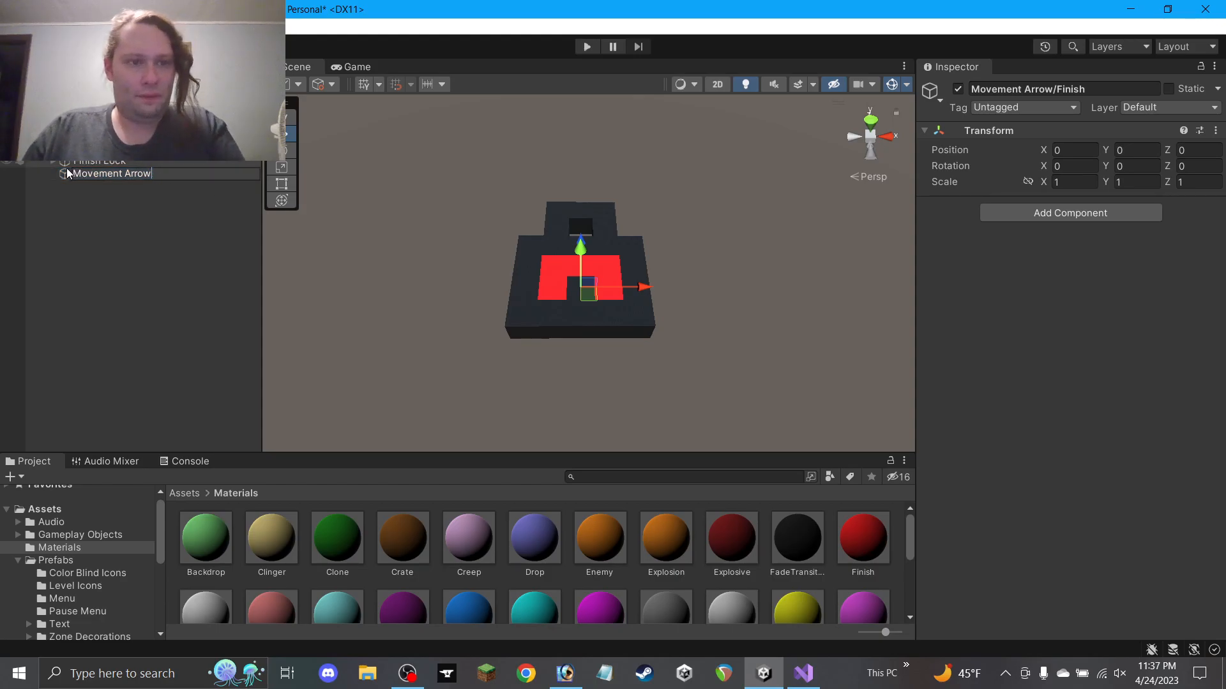
click(73, 175)
text(Finish)
key(Return)
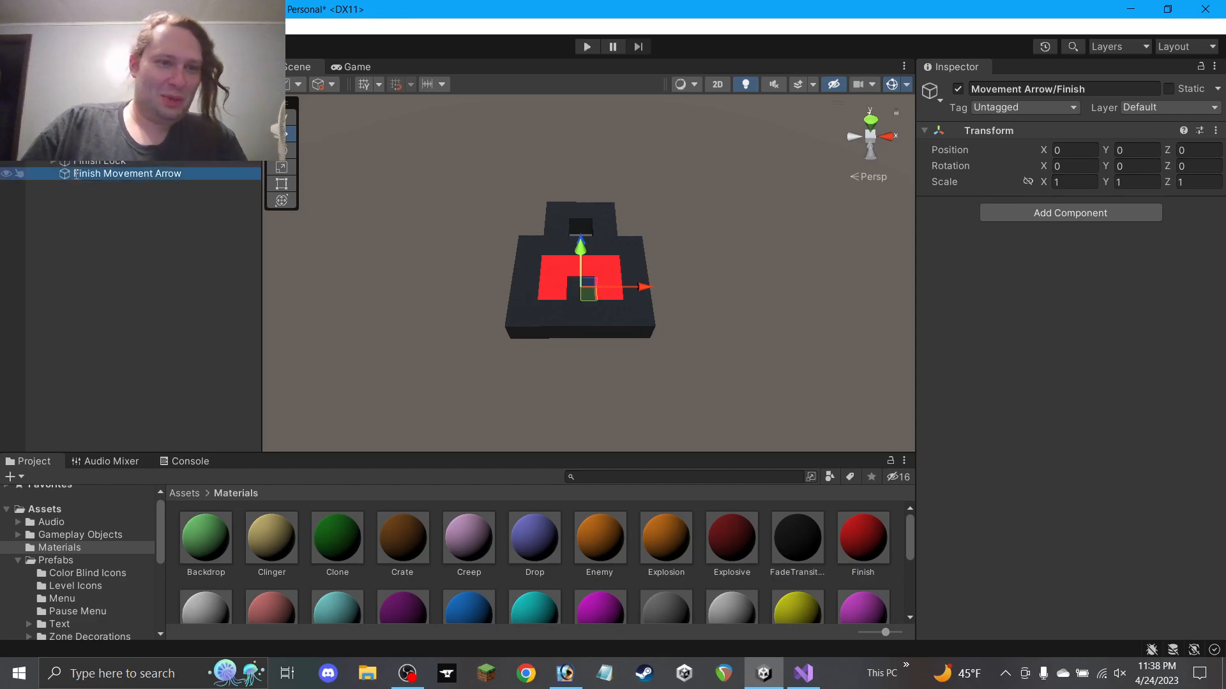
Try placing Finish Lock inside Finish Movement Arrow, then undo, keeping them side by side
drag(94, 160, 100, 172)
alt+drag(509, 307, 504, 121)
key(ctrl+z)
click(110, 177)
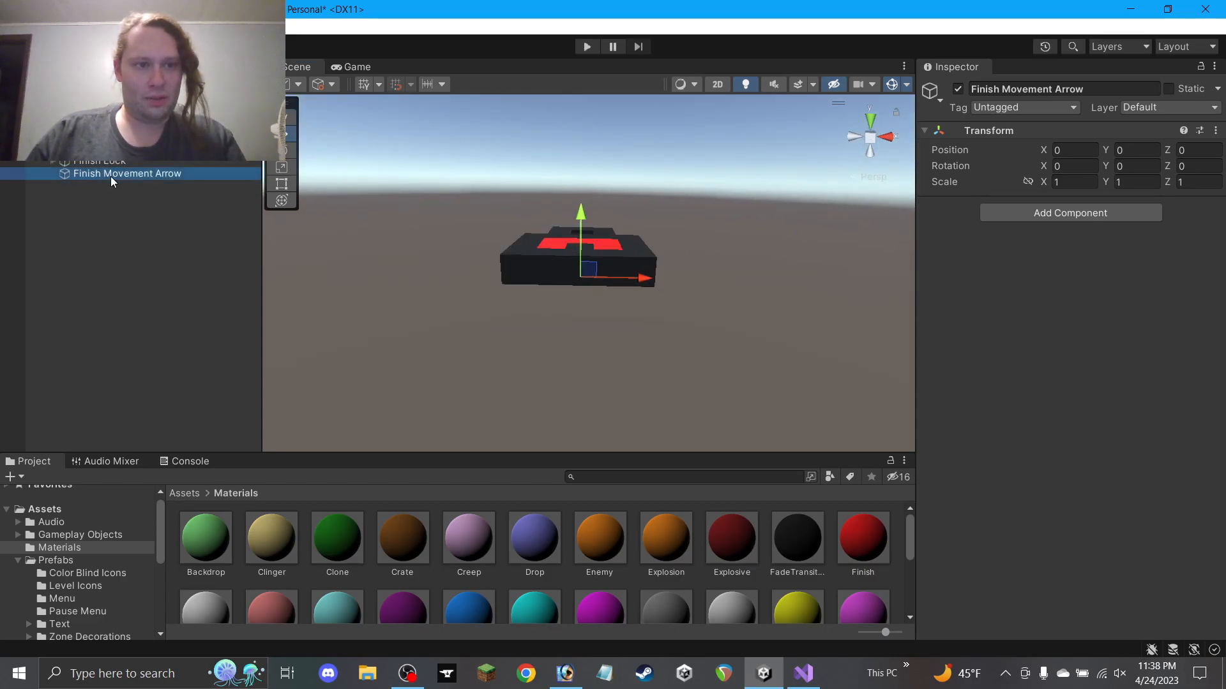
click(110, 162)
click(113, 175)
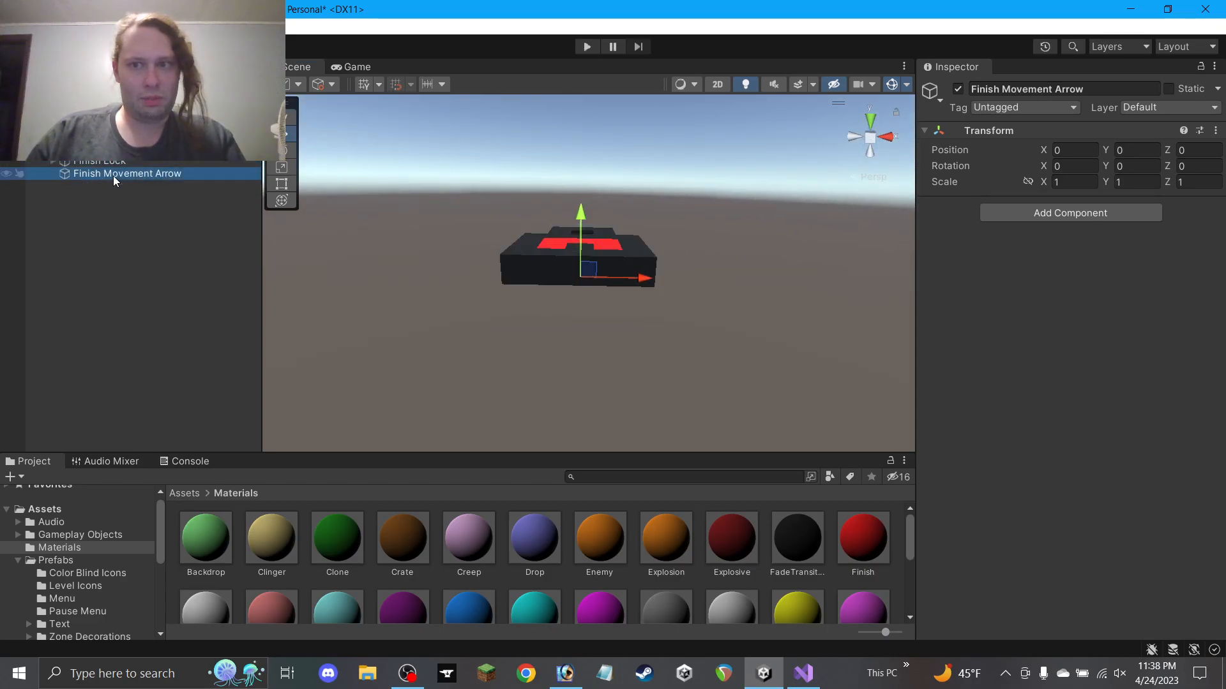
drag(117, 164, 120, 195)
key(ctrl+z)
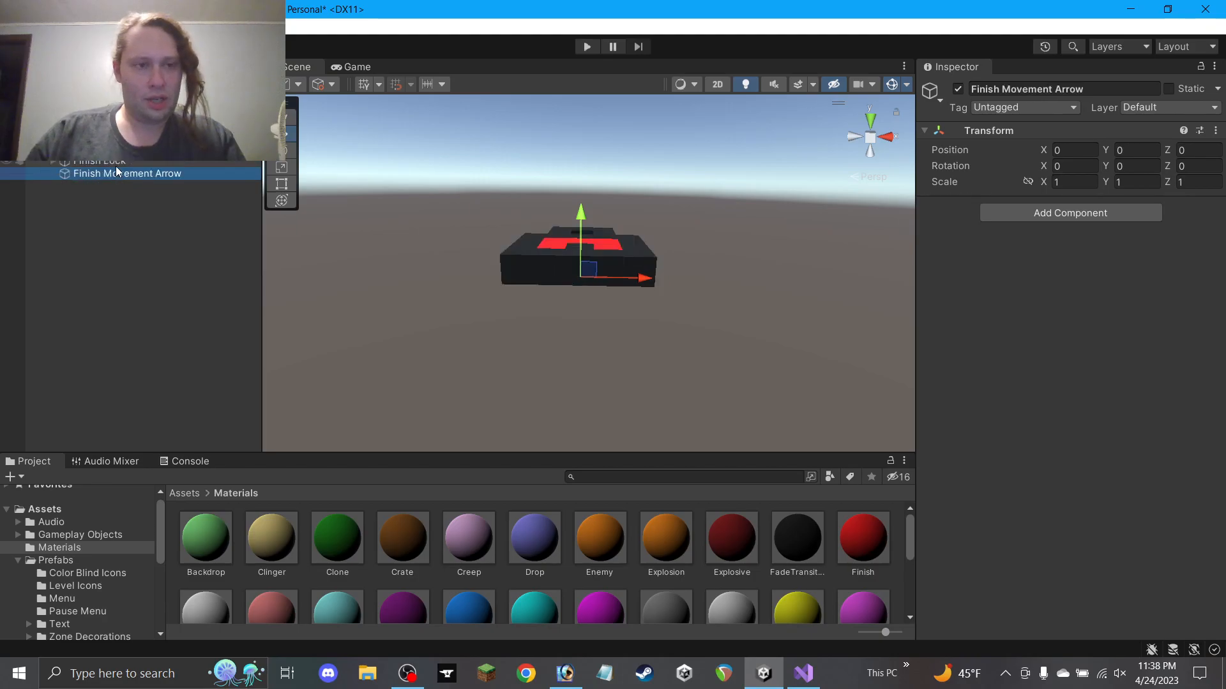
click(104, 152)
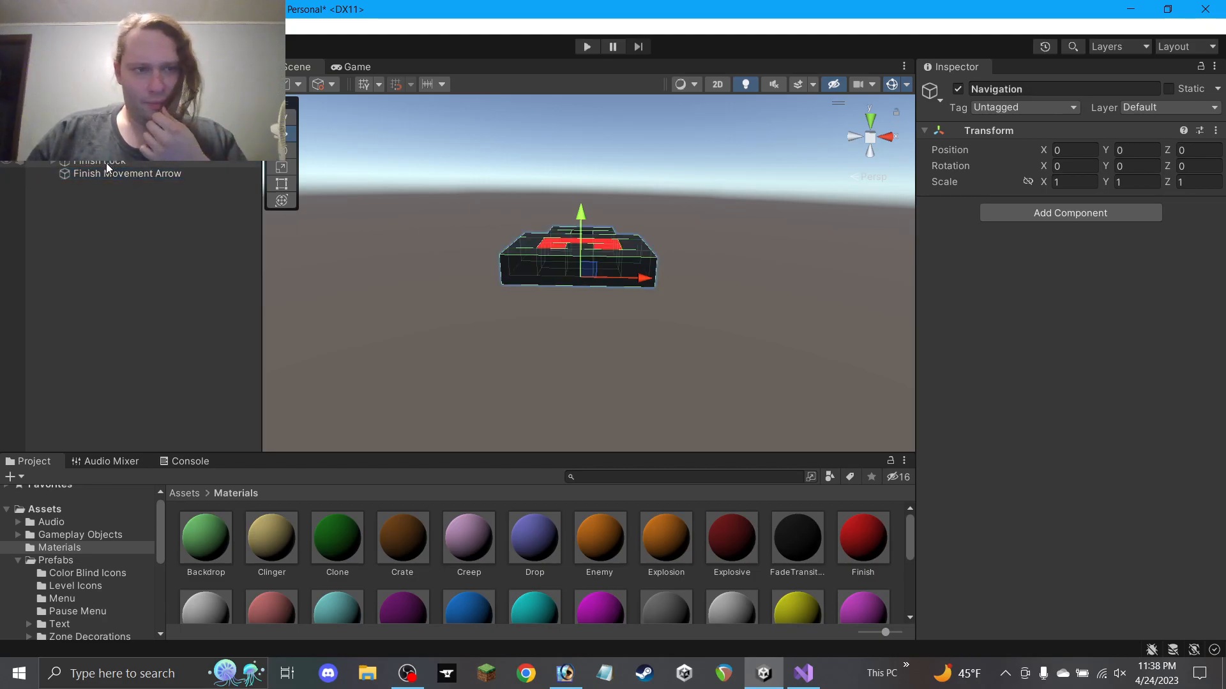
Make Finish Lock a child of Finish Movement Arrow
click(113, 175)
alt+drag(494, 323, 906, 265)
click(120, 164)
click(121, 171)
click(106, 162)
click(109, 174)
alt+drag(646, 288, 602, 336)
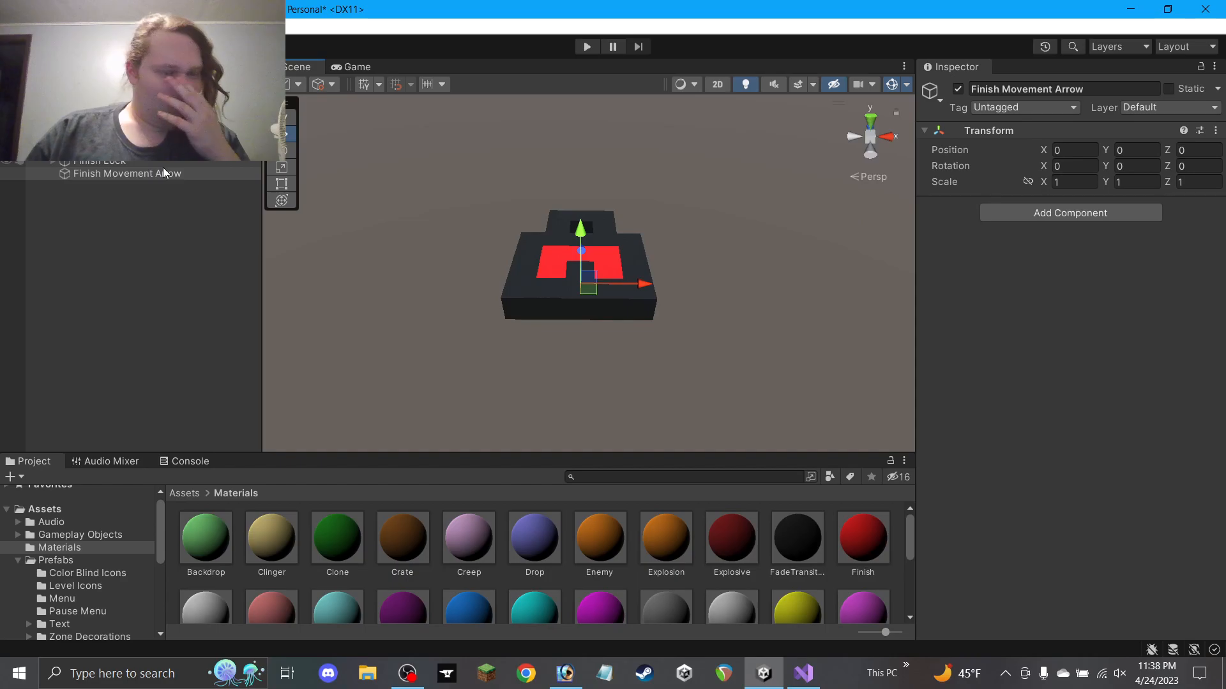
drag(128, 161, 110, 172)
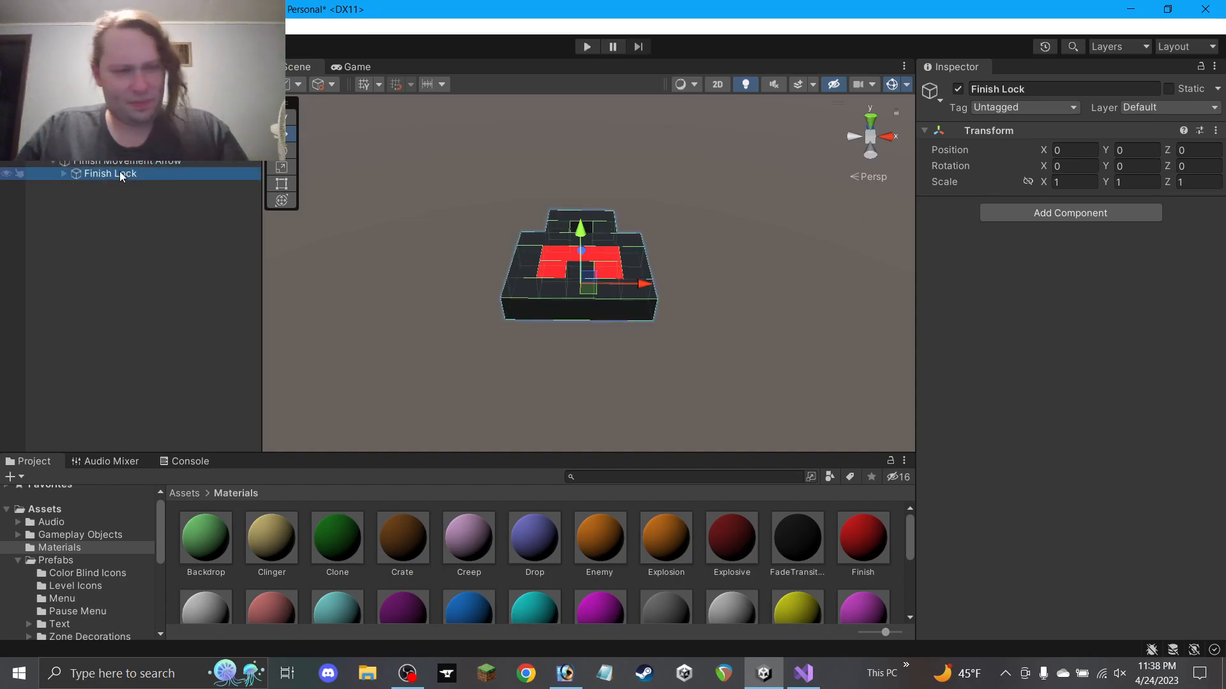
Duplicate Finish Lock and name the copy 'Movement Arrow'
key(ctrl+d)
click(1000, 91)
text(Movement Arrow)
key(Return)
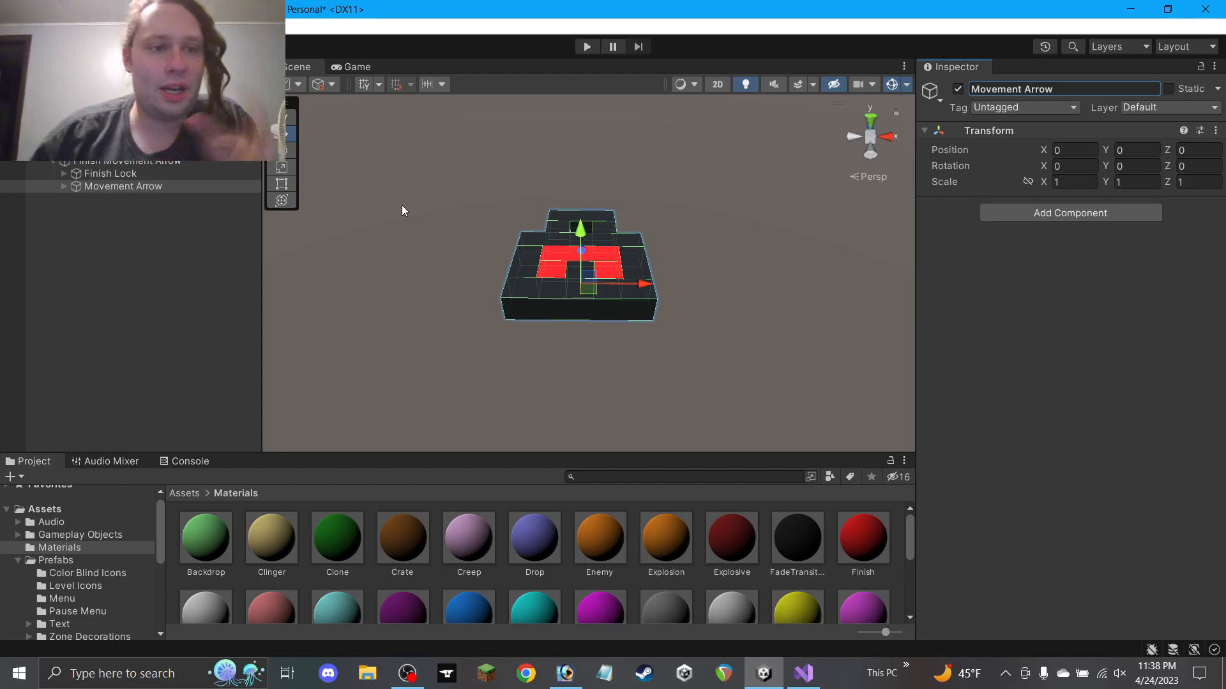
Deactivate Finish Lock, then select Movement Arrow's bottom wall block
click(121, 175)
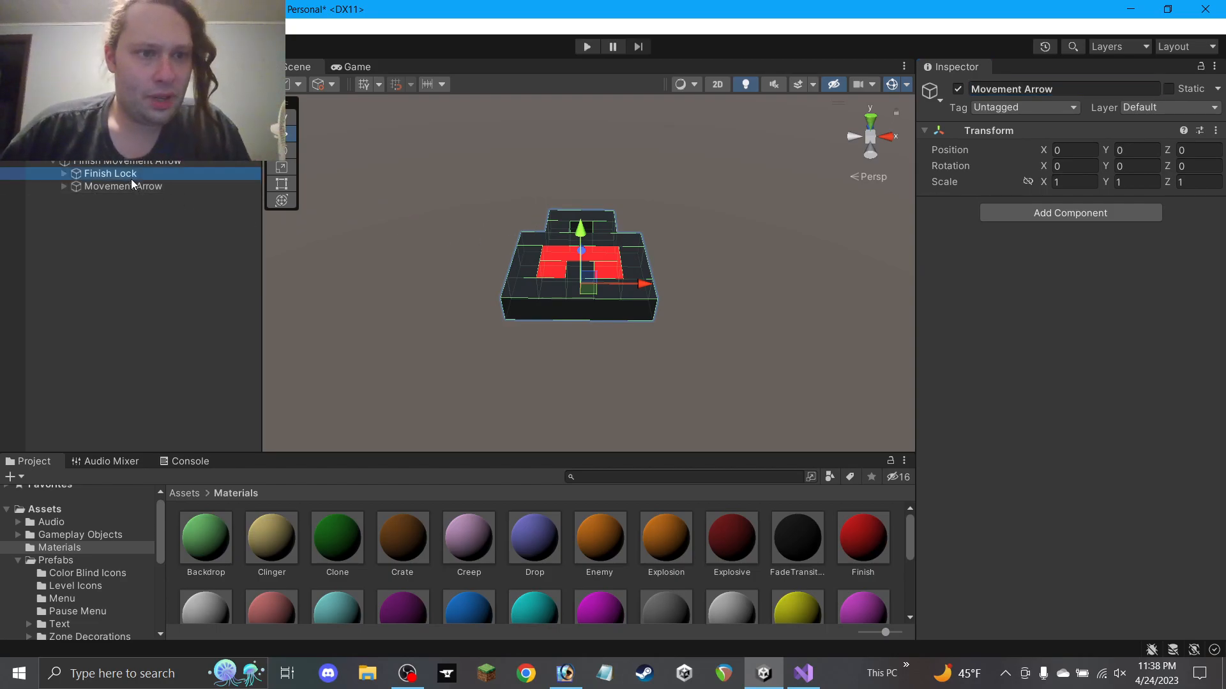
click(958, 90)
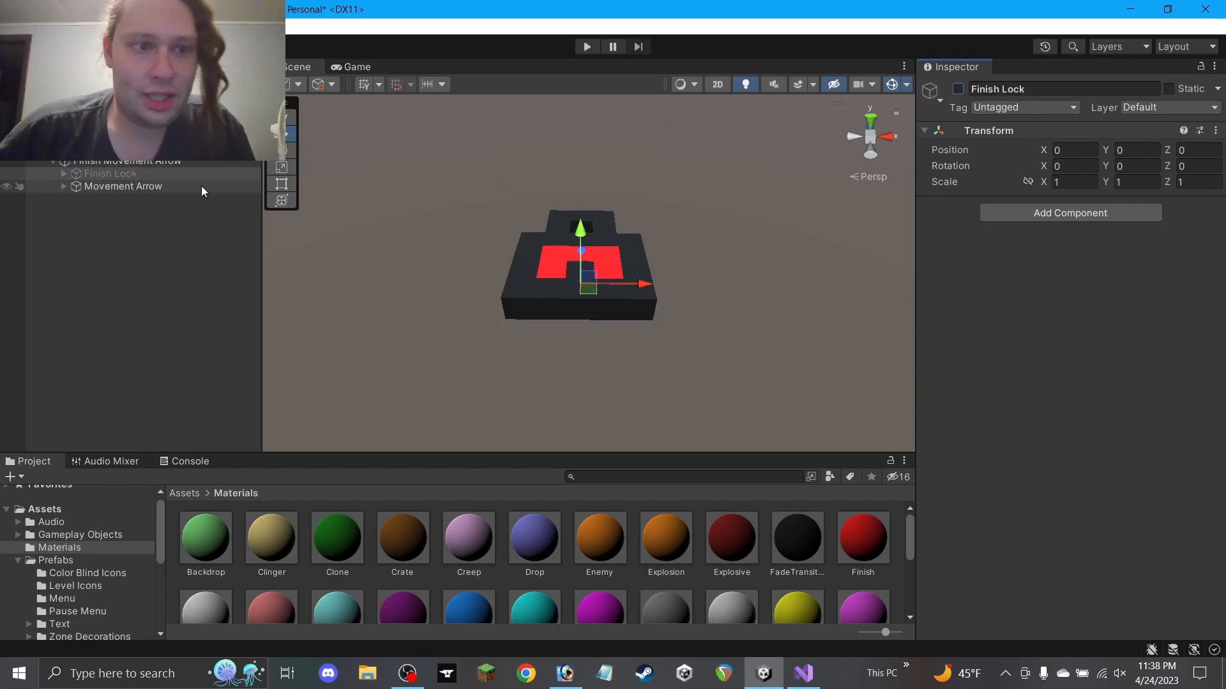
click(145, 189)
alt+drag(547, 277, 587, 375)
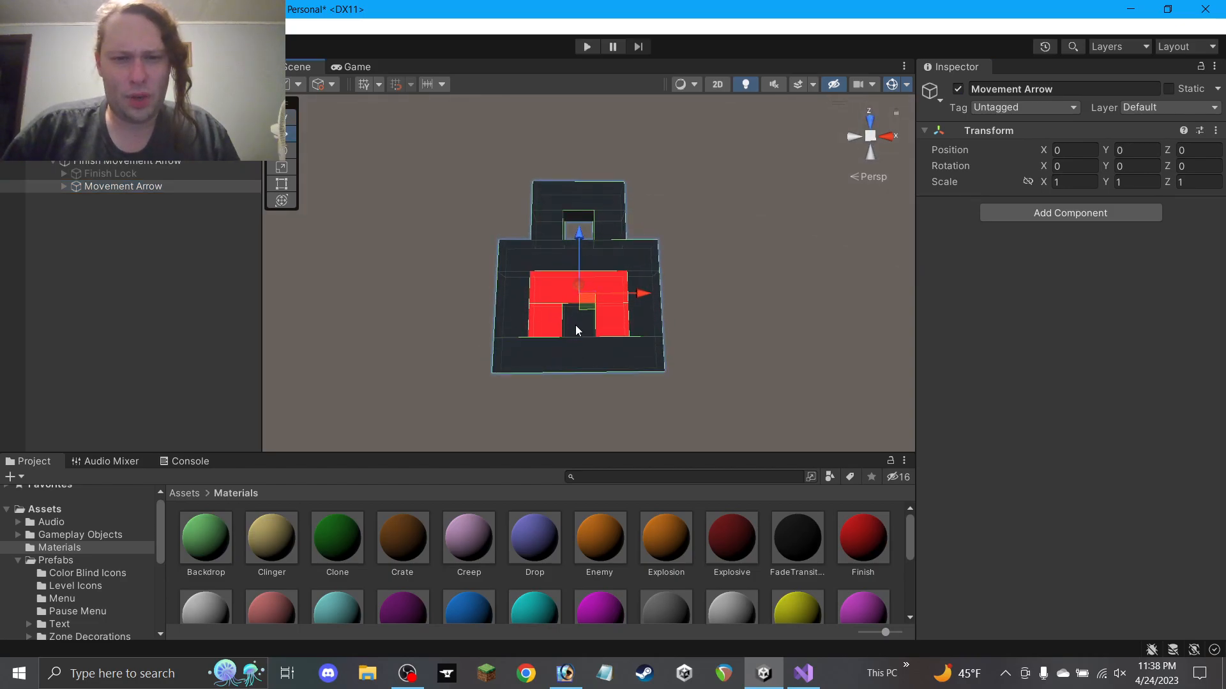
click(576, 325)
click(577, 350)
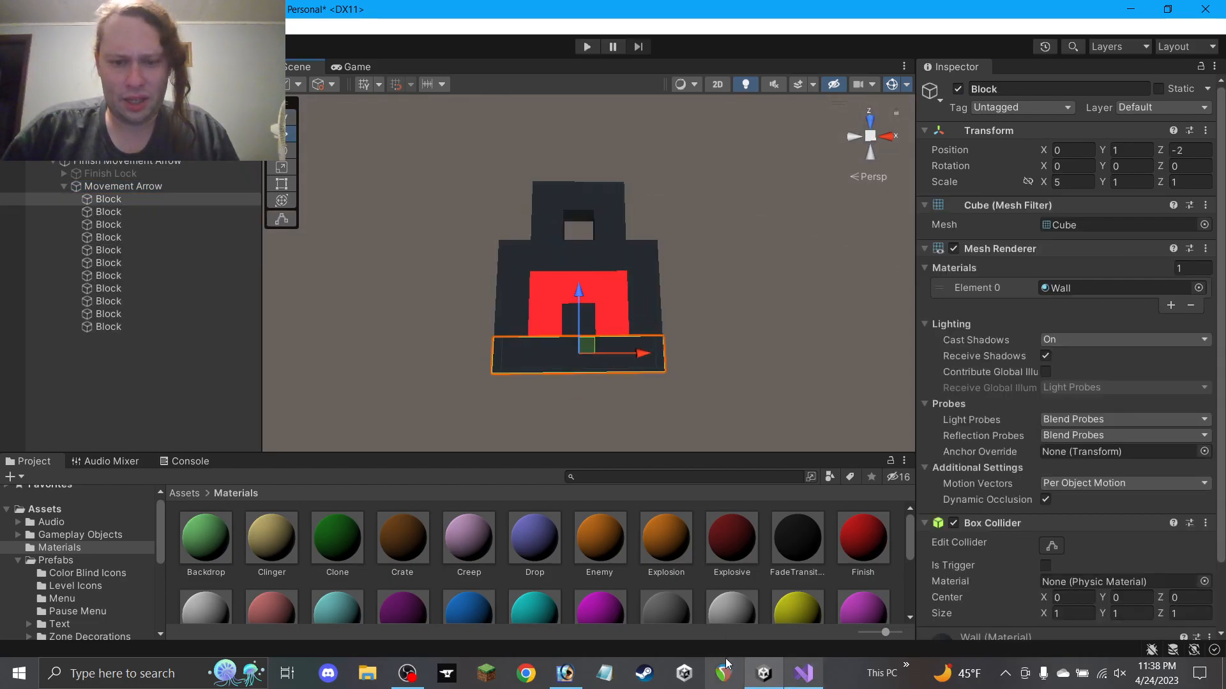
click(565, 673)
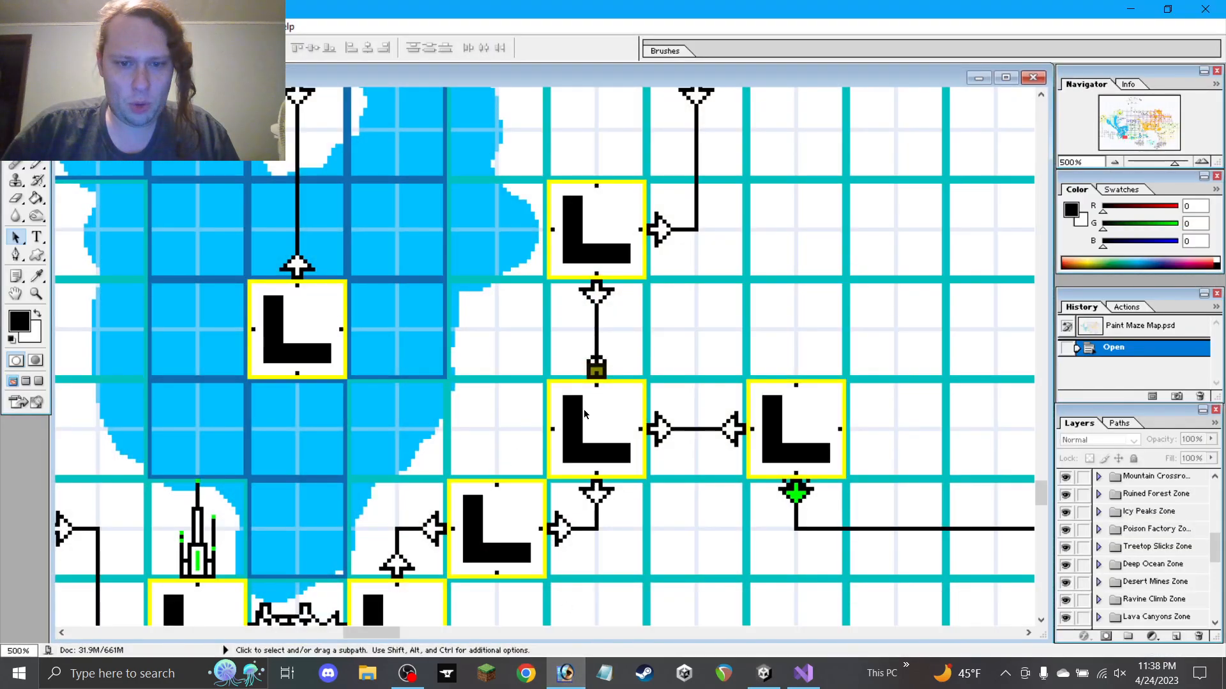
key(space)
drag(372, 433, 644, 437)
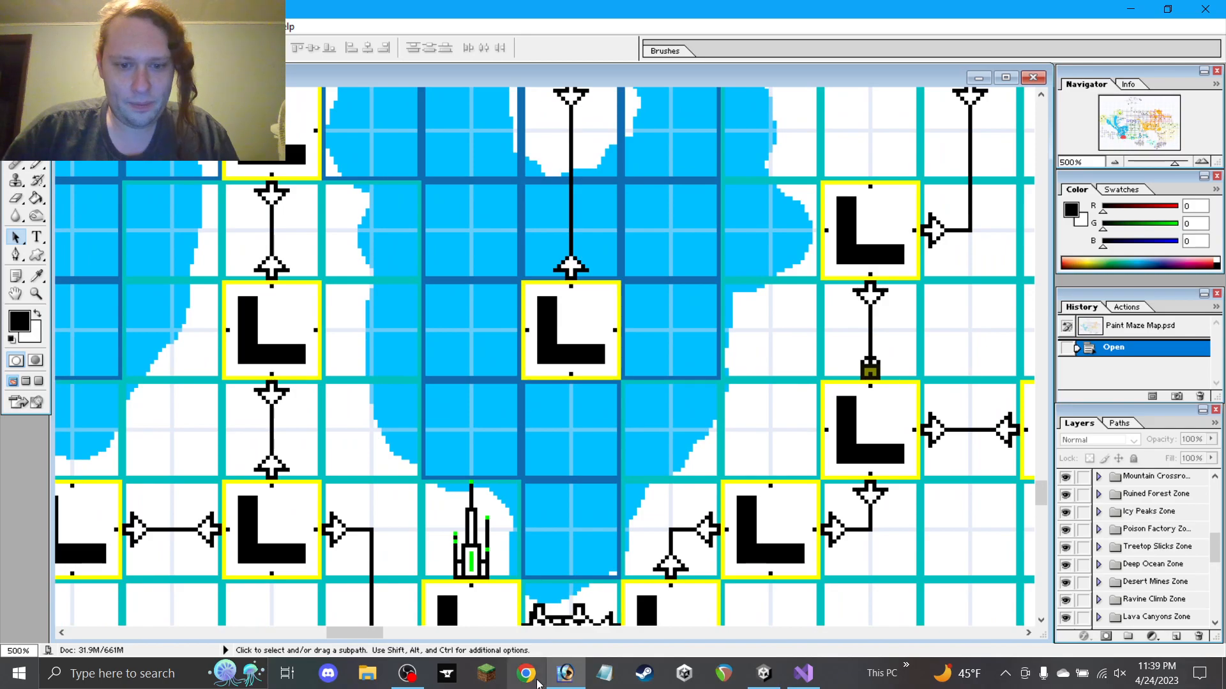
key(alt+Tab)
click(1066, 182)
Set the bottom wall's Scale X to 3 and delete both red blocks
text(3)
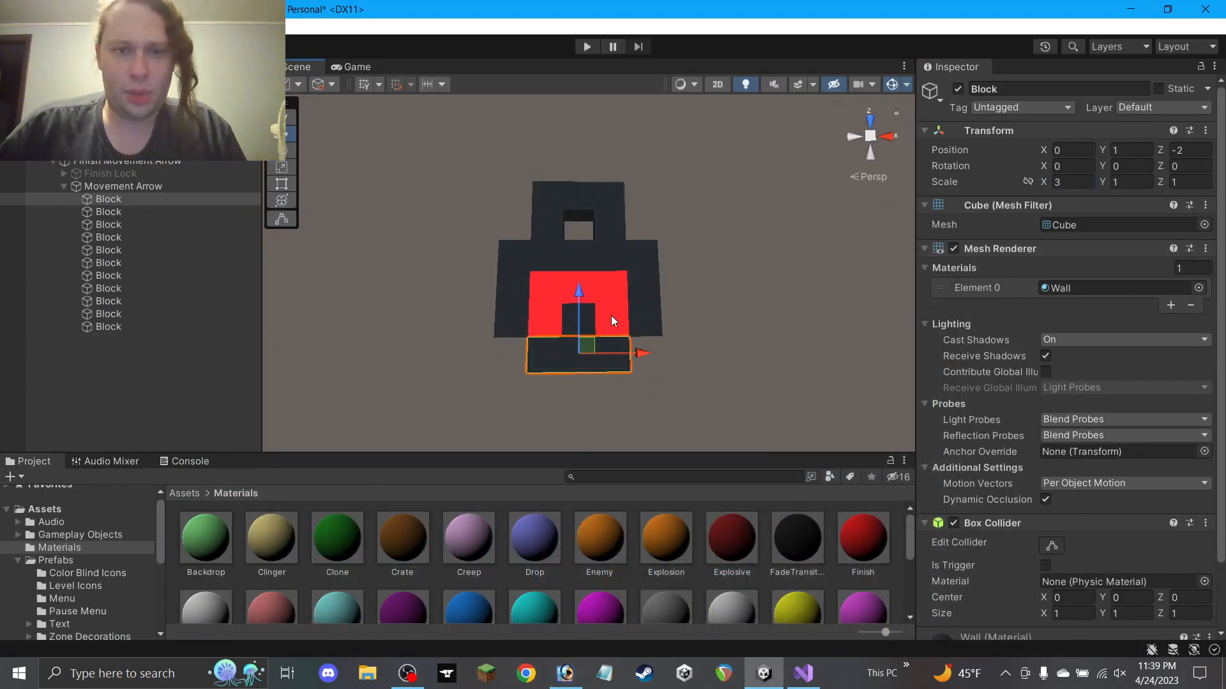
click(612, 318)
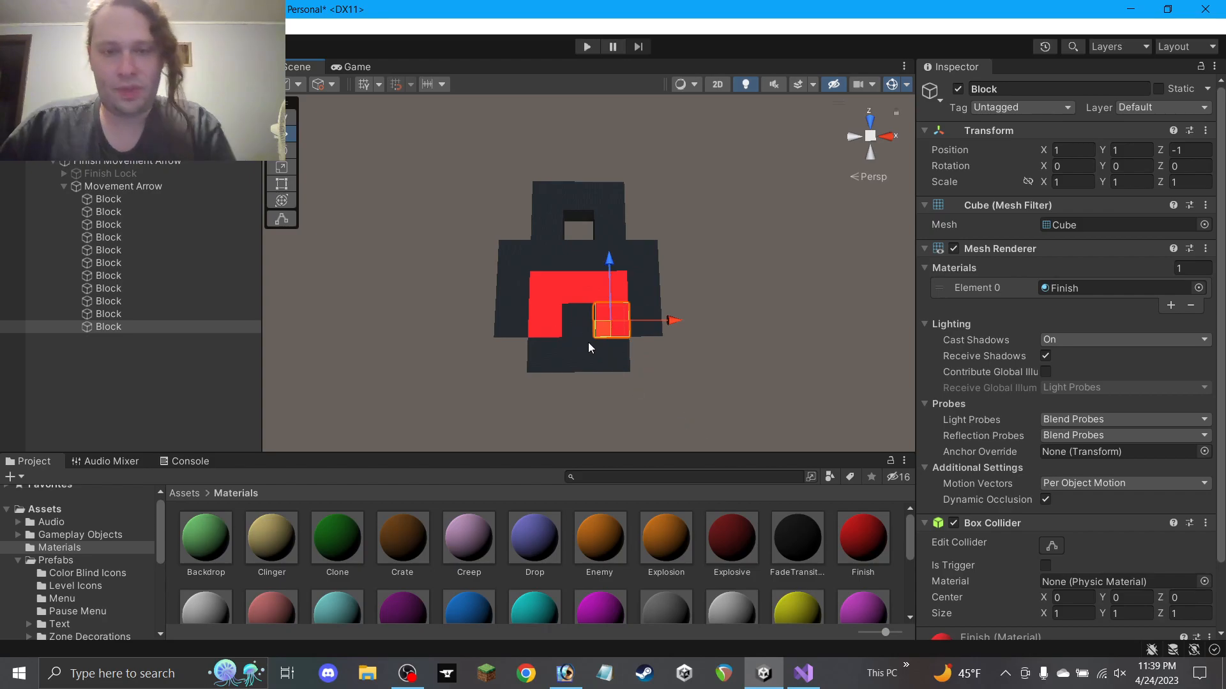
key(Delete)
click(575, 292)
key(Delete)
Apply the white Floor material to the middle block
click(591, 322)
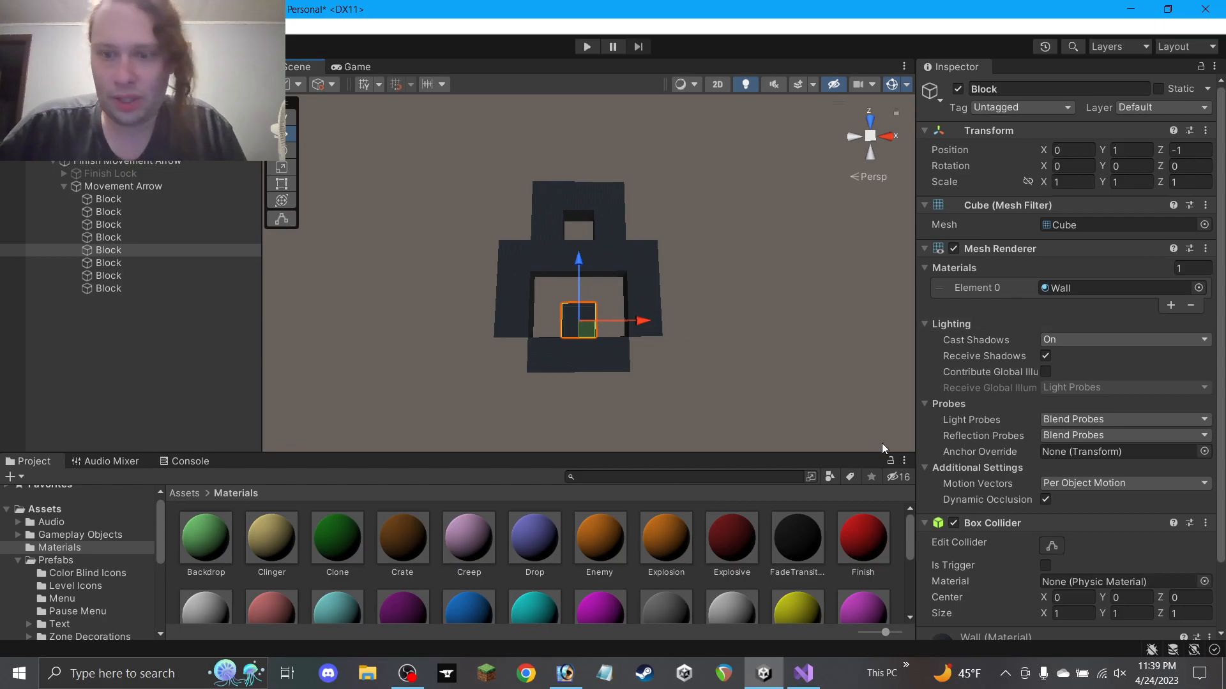
scroll(688, 549, down, 2)
drag(205, 523, 1079, 281)
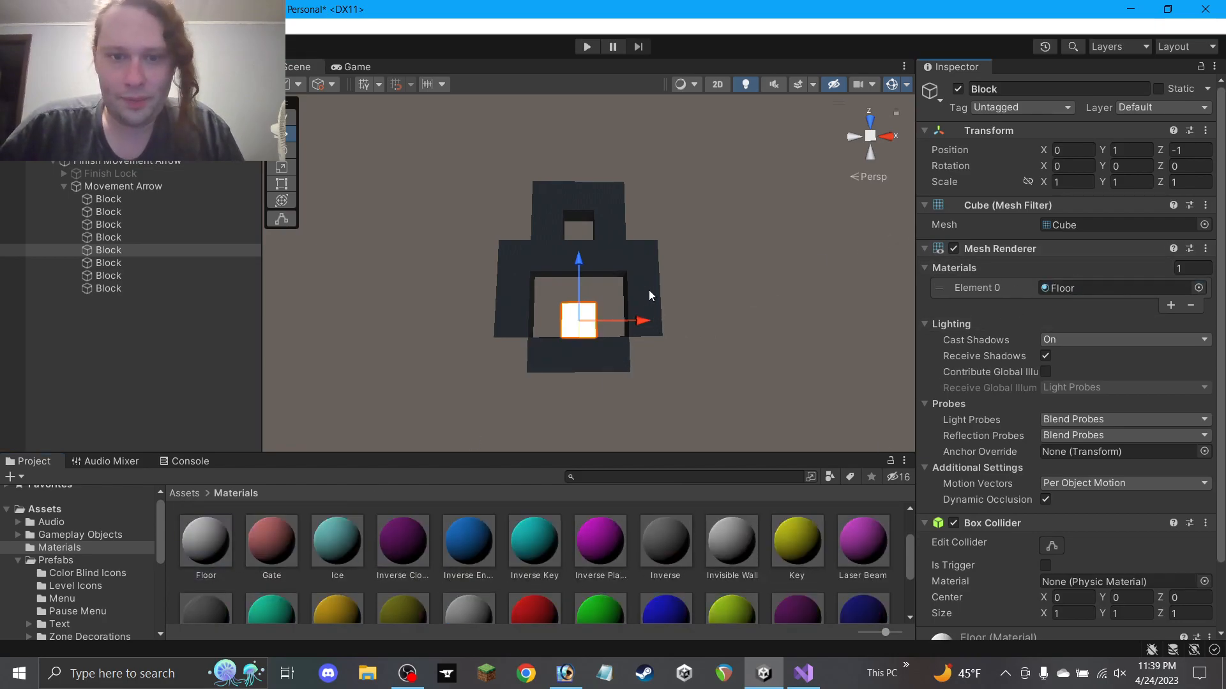
Move the right pillar toward the centre, then bring up the Photoshop maze map
click(650, 292)
click(631, 267)
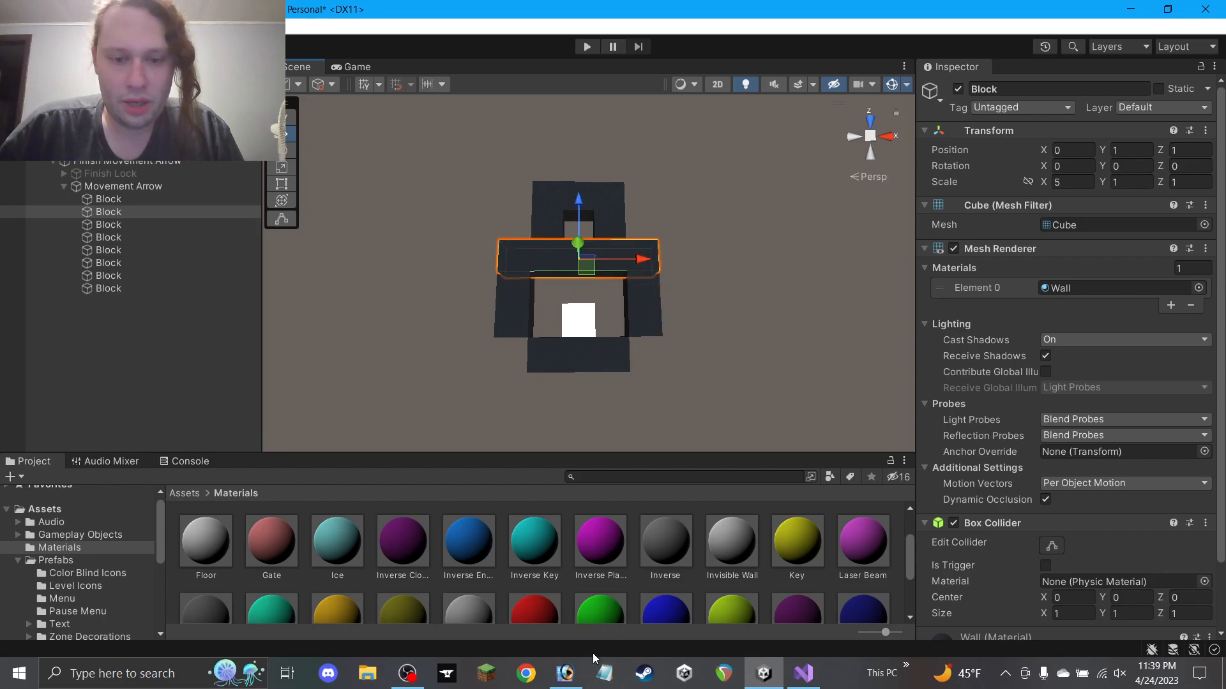
mouse_move(572, 680)
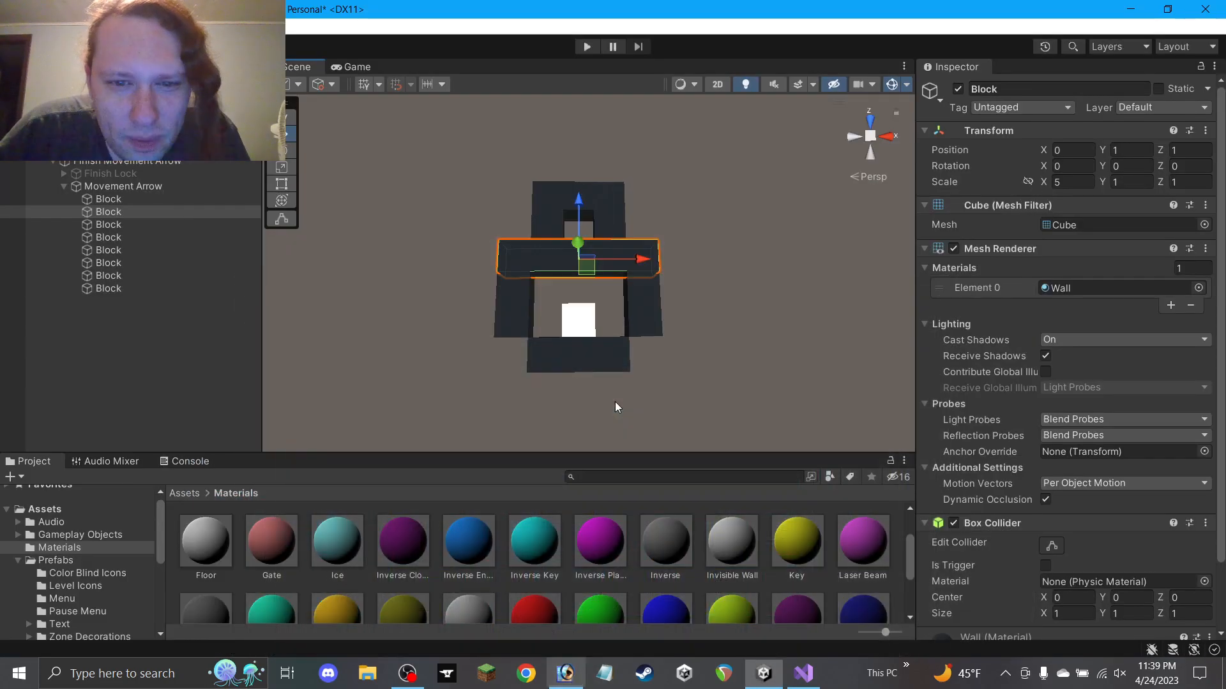
click(639, 320)
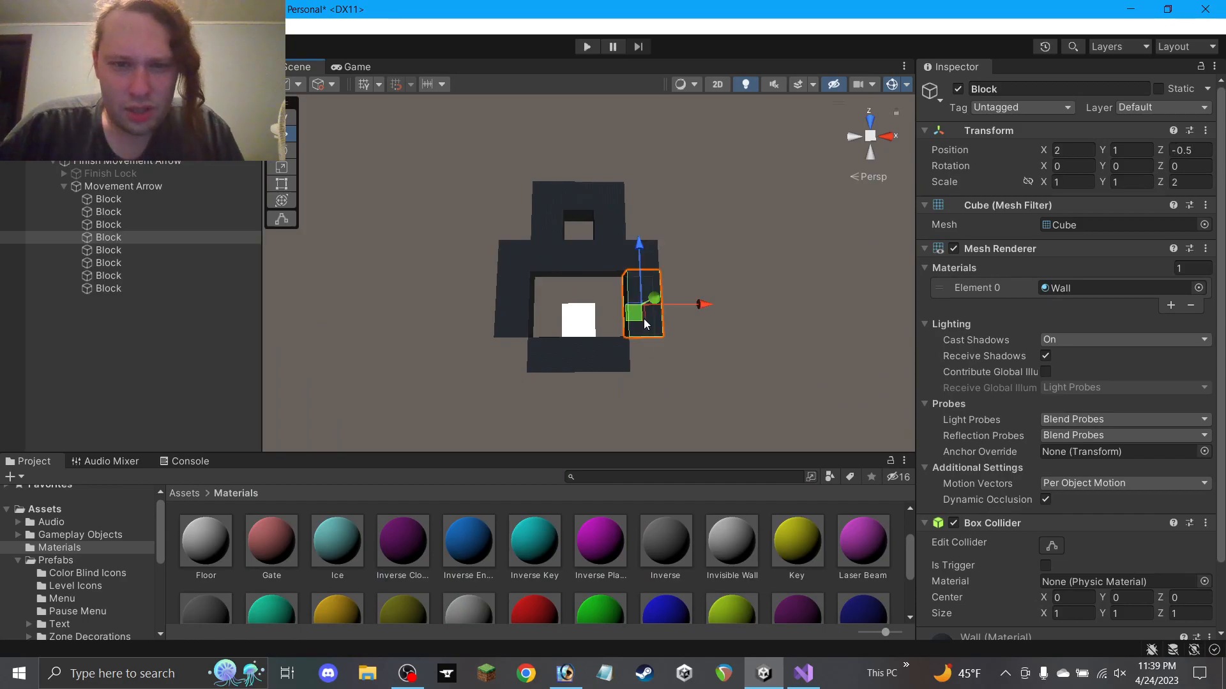
mouse_move(675, 304)
mouse_down()
mouse_move(606, 306)
mouse_move(696, 317)
mouse_up()
click(510, 312)
click(588, 323)
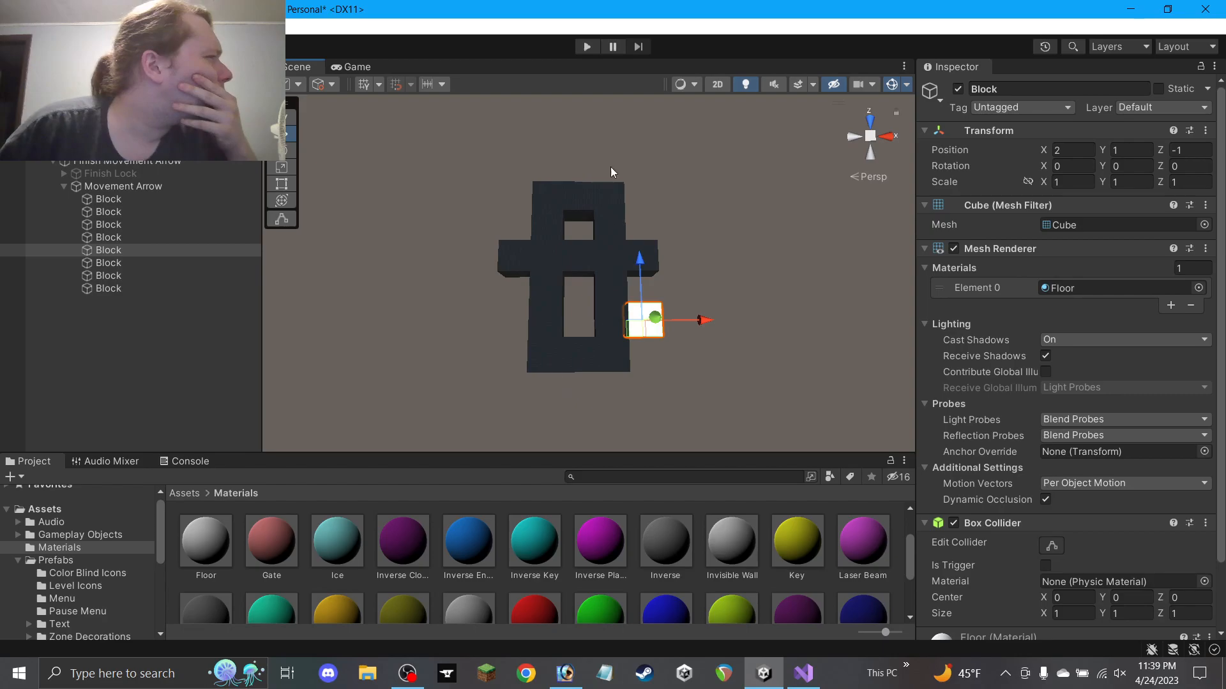
click(565, 673)
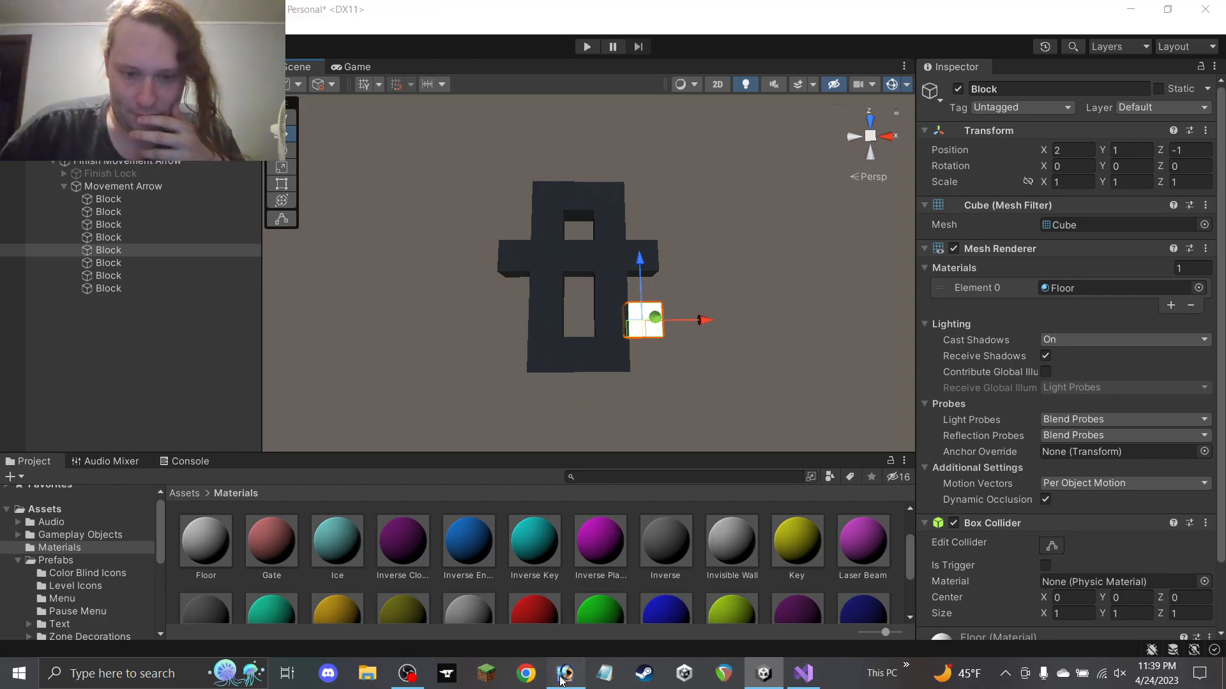
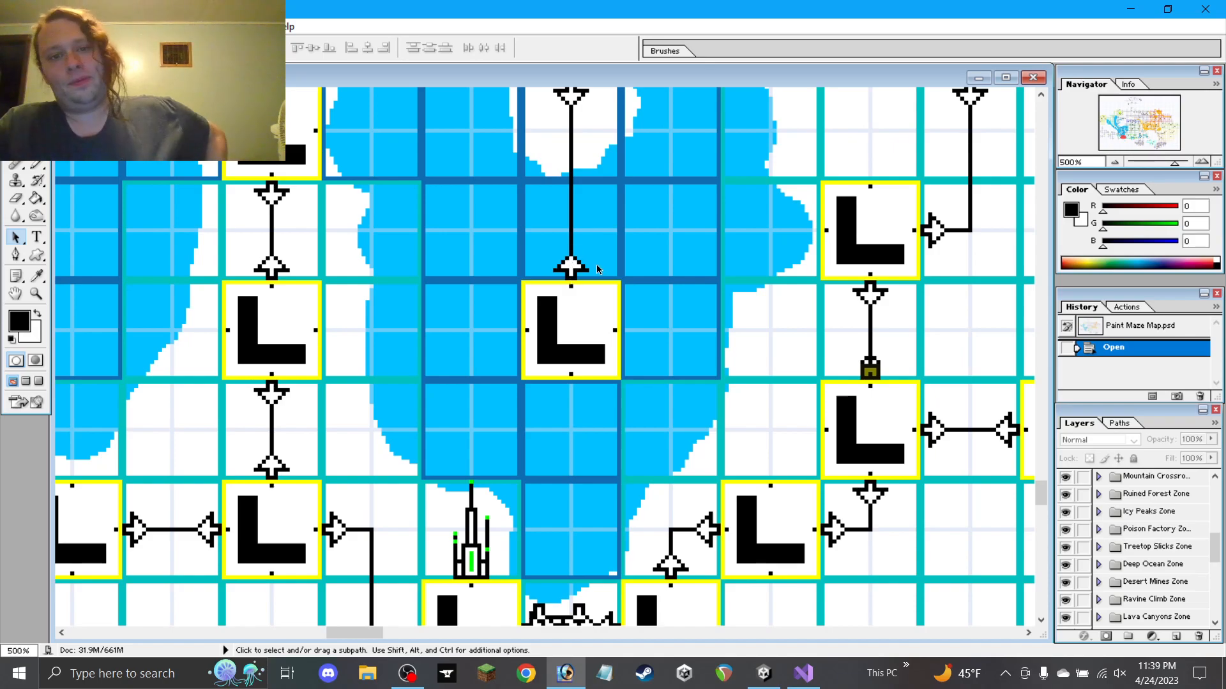
Move the white floor block to X 0, and resize the crossbar to Scale X 3 at X -3, Z 0
click(1128, 9)
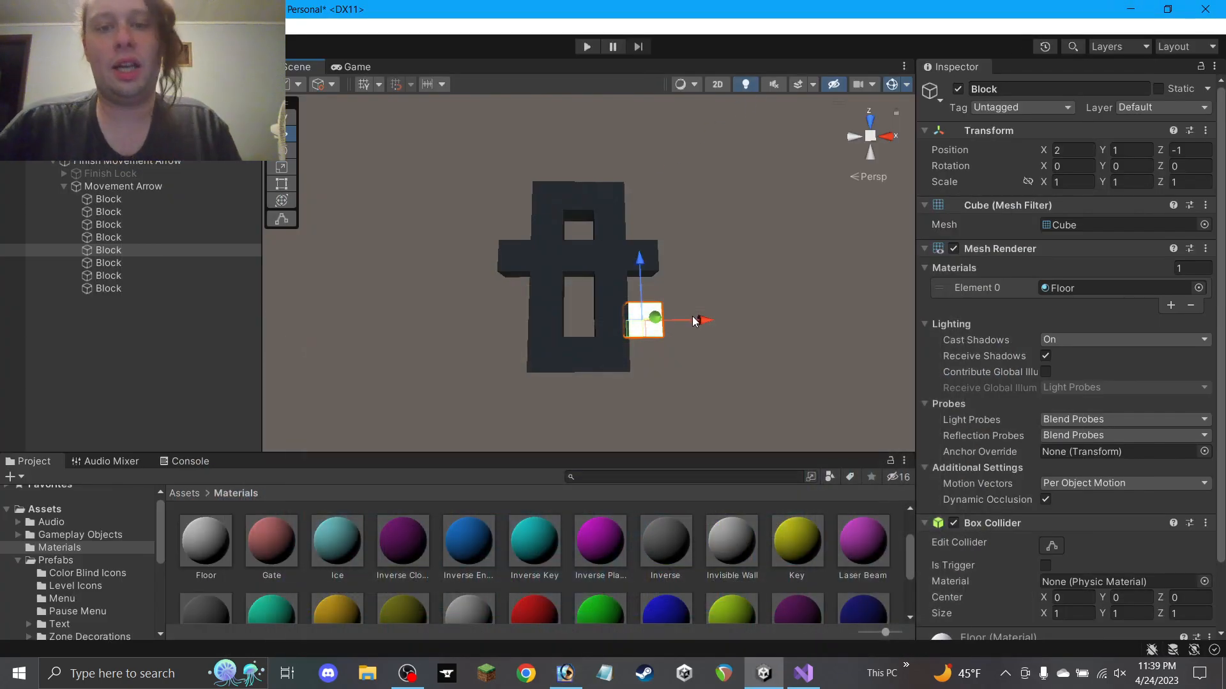
drag(695, 319, 619, 320)
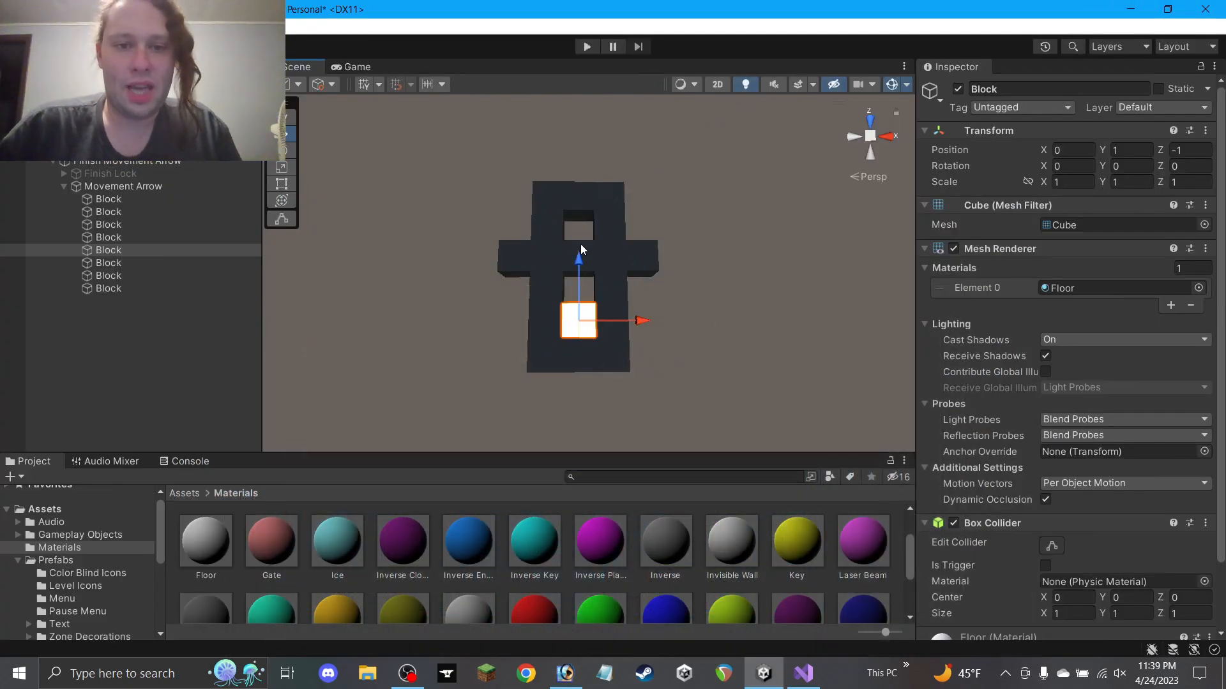
click(582, 249)
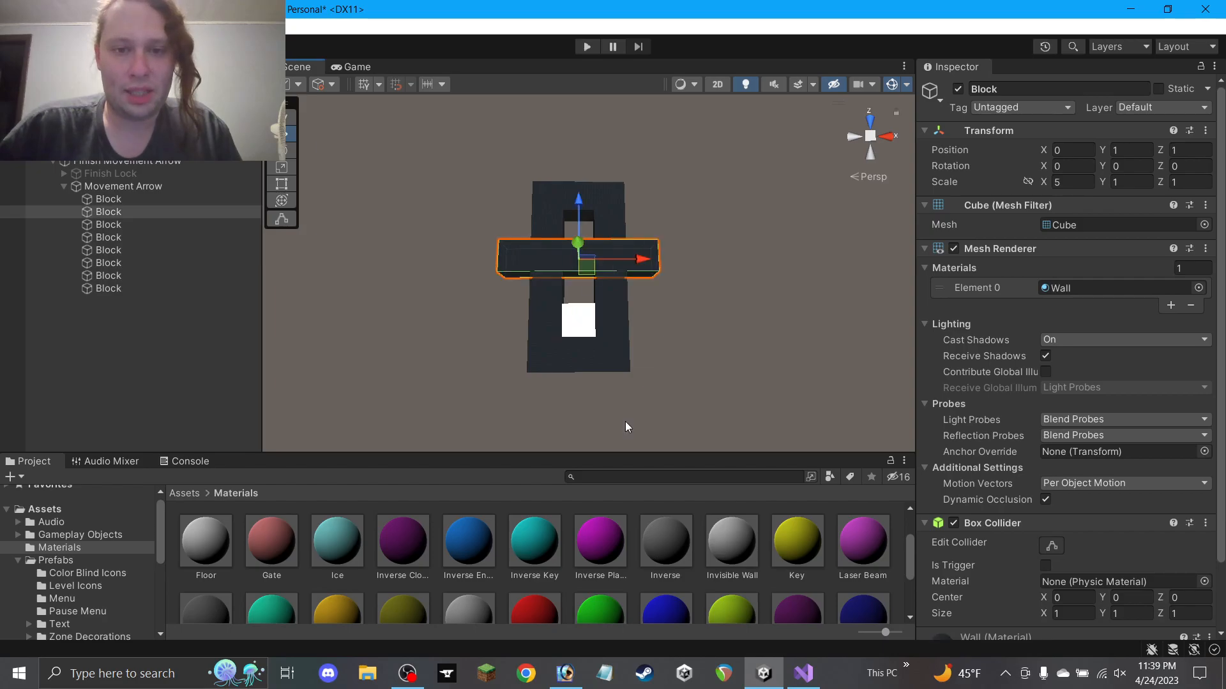
click(567, 674)
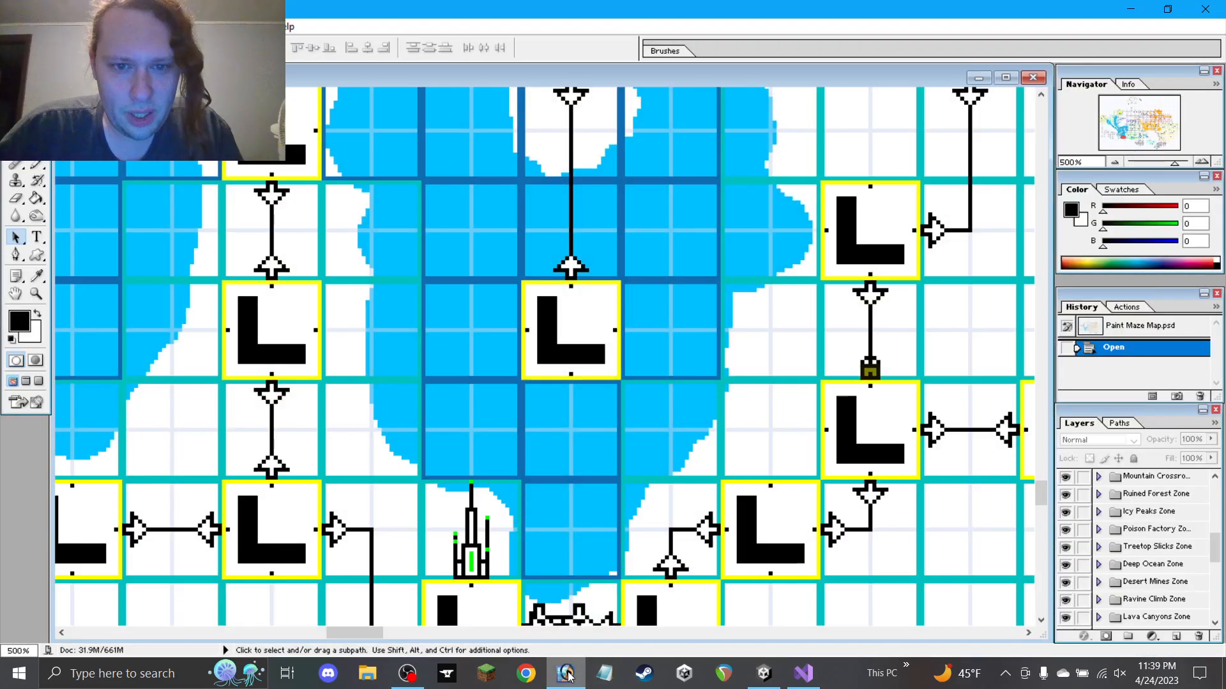
click(566, 673)
click(1073, 183)
text(3)
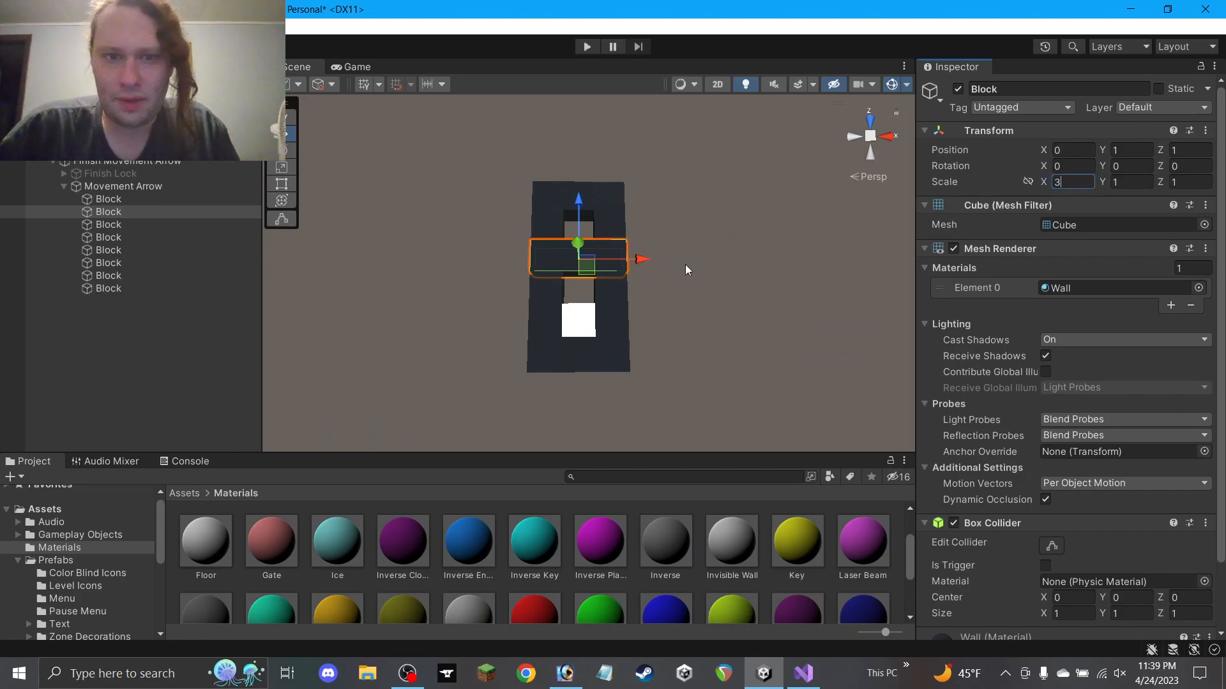
drag(620, 265, 531, 291)
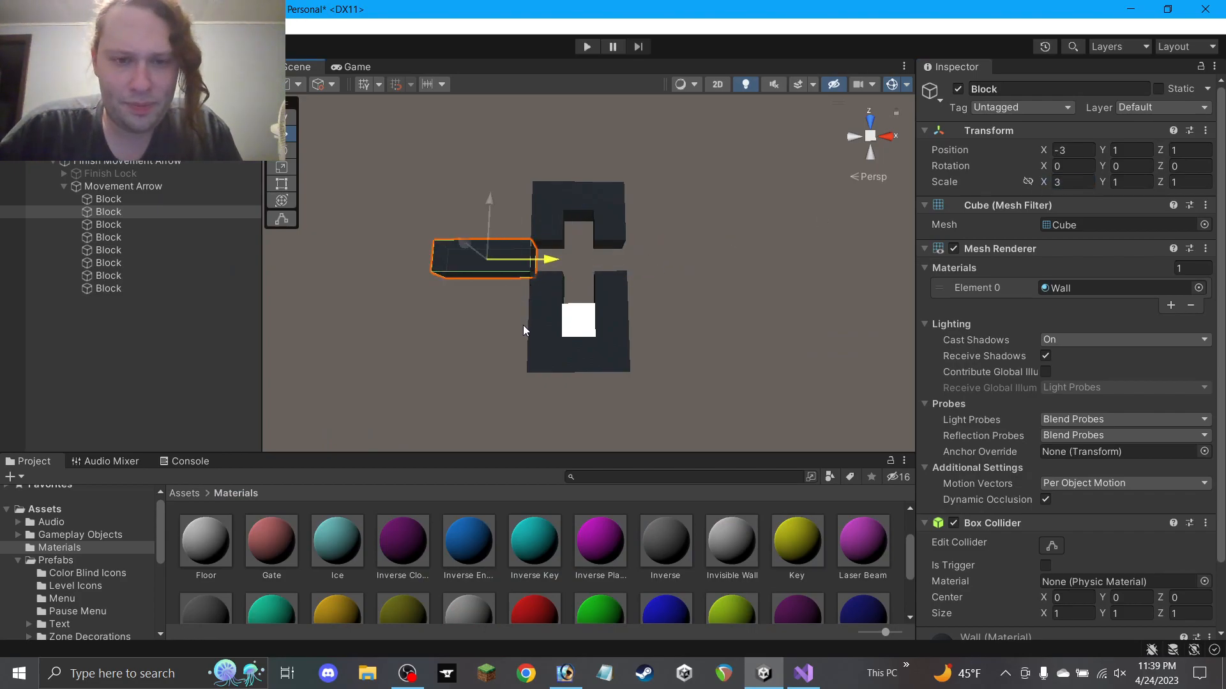
drag(492, 229, 492, 243)
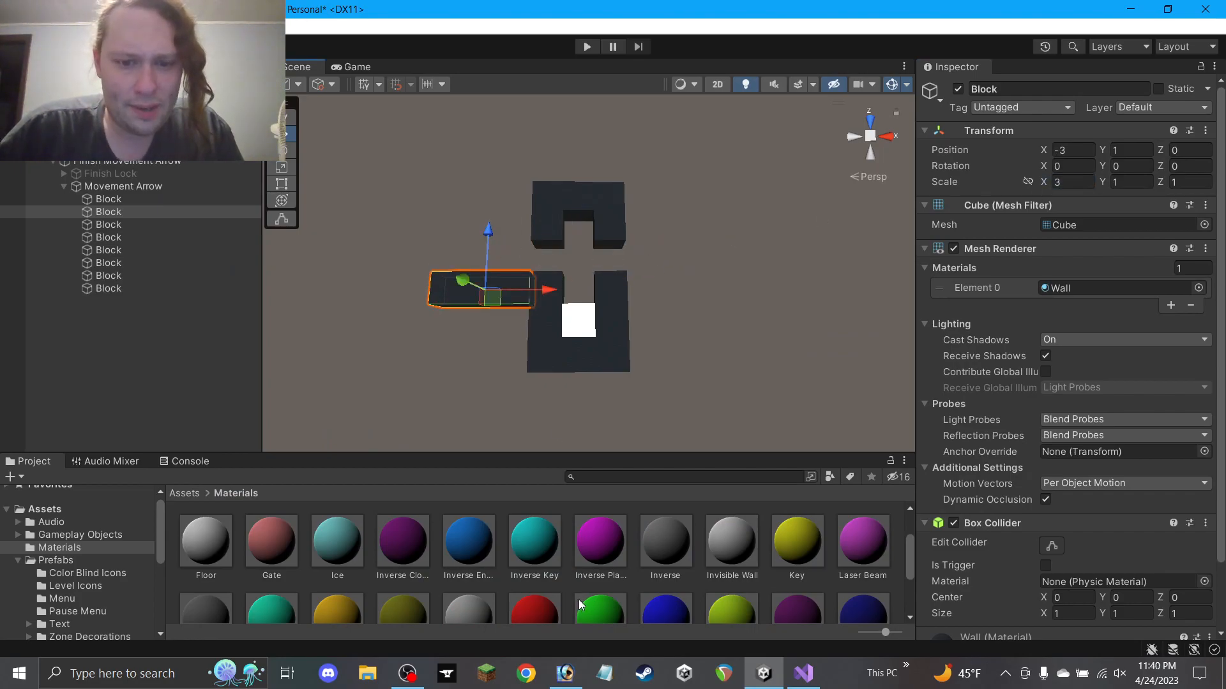
Duplicate the left side arm to X 3 and shift the top U's left leg outward
click(567, 675)
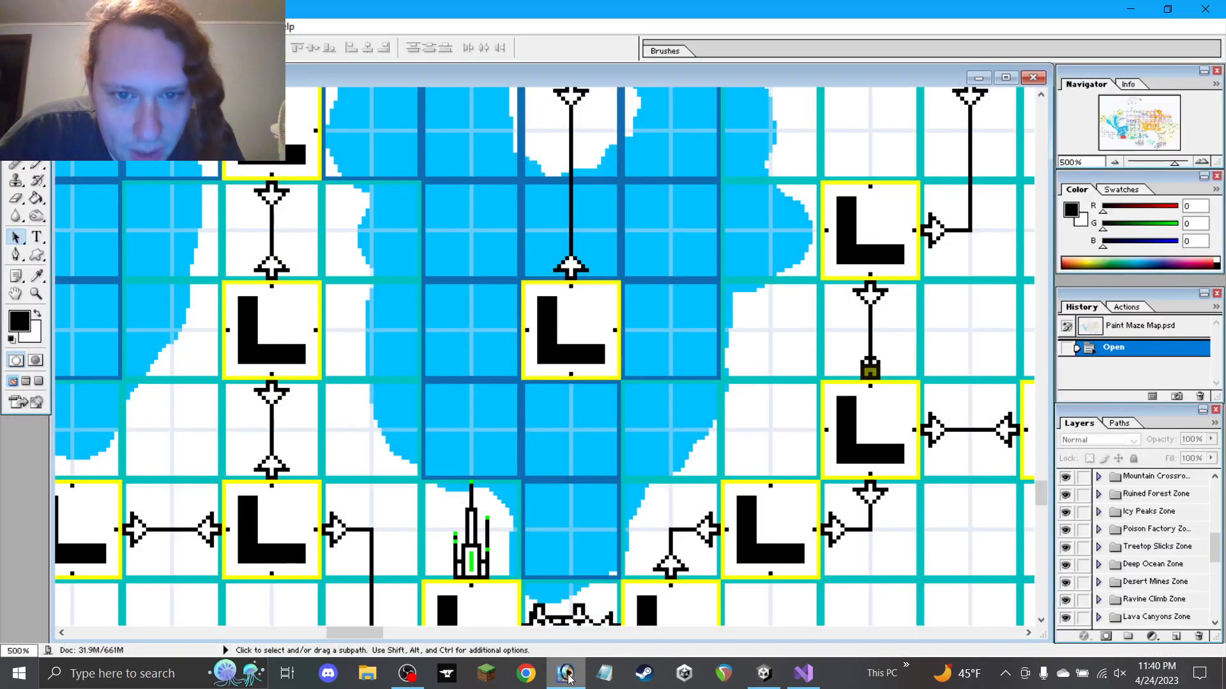
click(567, 675)
key(ctrl+d)
drag(543, 290, 718, 292)
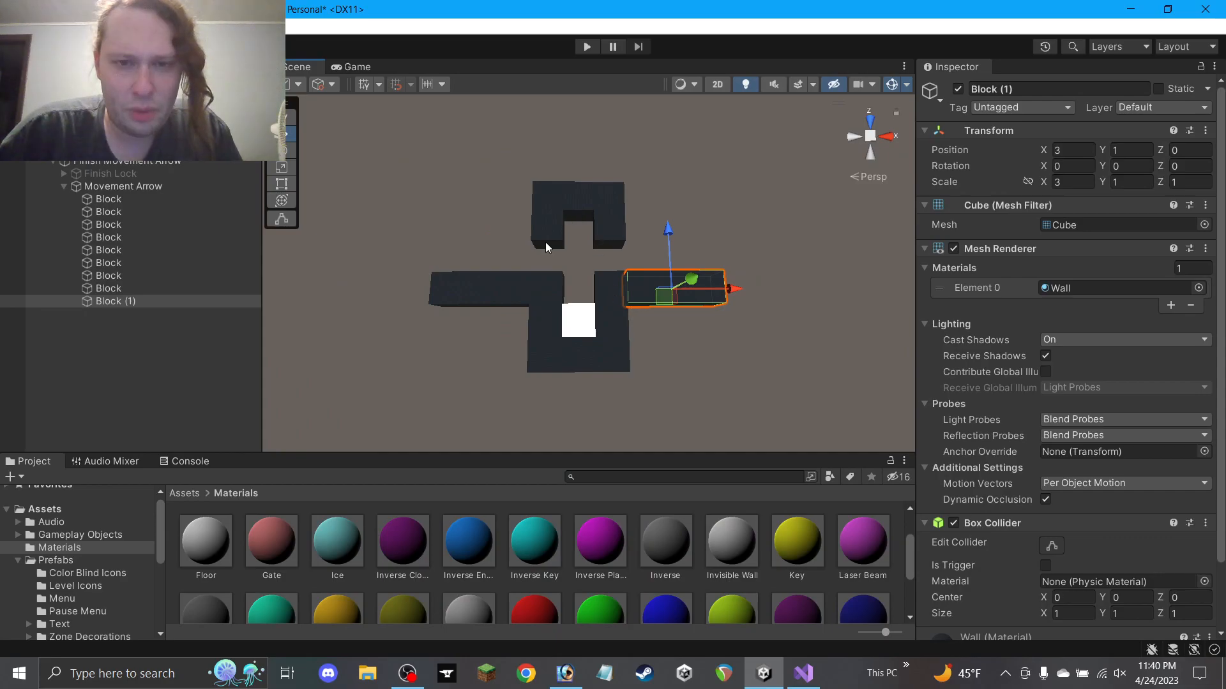
click(548, 241)
drag(565, 244, 538, 212)
Duplicate step blocks for the stepped diagonals and delete the wide top block
key(ctrl+d)
click(619, 233)
key(ctrl+d)
click(592, 211)
key(Delete)
click(630, 239)
key(ctrl+d)
key(ctrl+d)
key(ctrl+d)
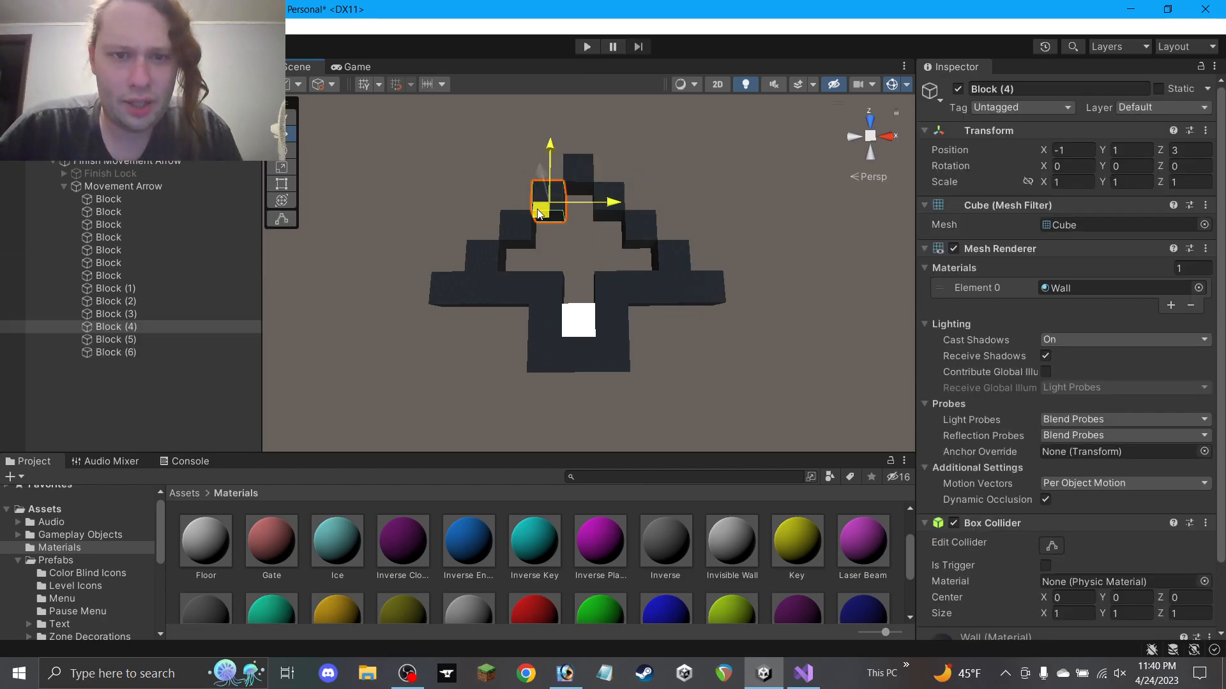
Stretch the white floor block to Scale Z 5 and move it forward to Z 1
click(570, 325)
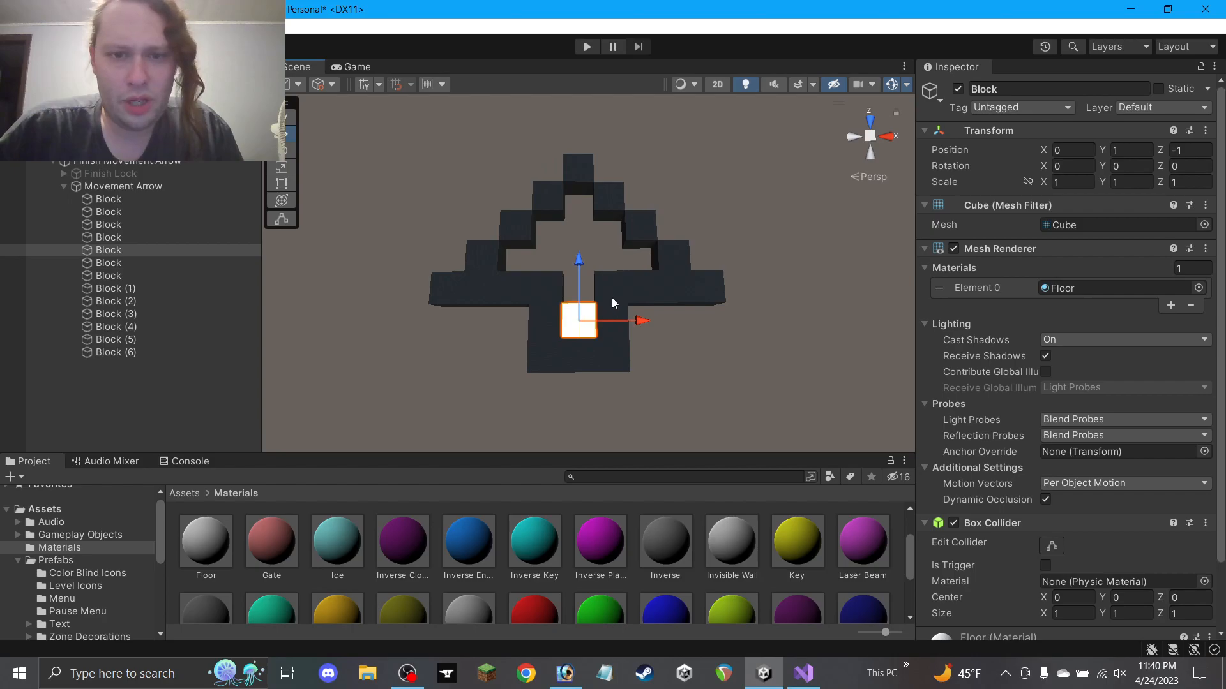
click(1183, 184)
text(5)
ctrl+drag(582, 276, 582, 222)
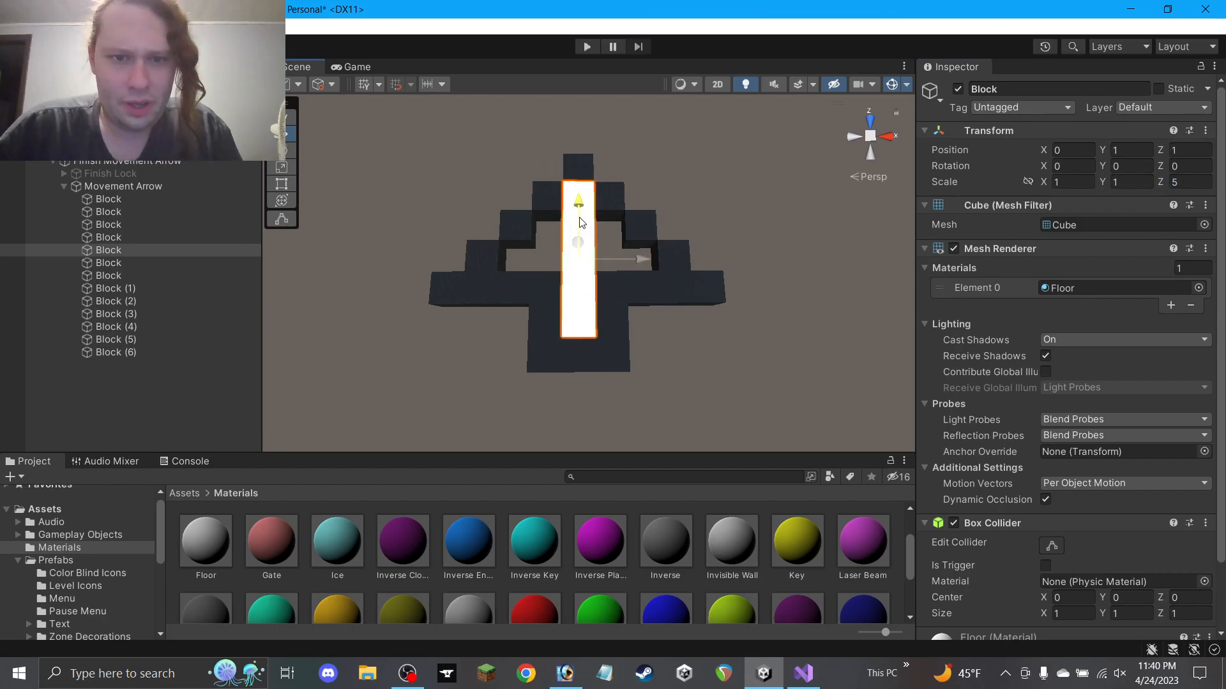
Duplicate a wall block to Z 1.5, widen it to 3, and apply the Floor material
click(608, 309)
key(ctrl+d)
ctrl+drag(608, 315, 580, 254)
click(1076, 184)
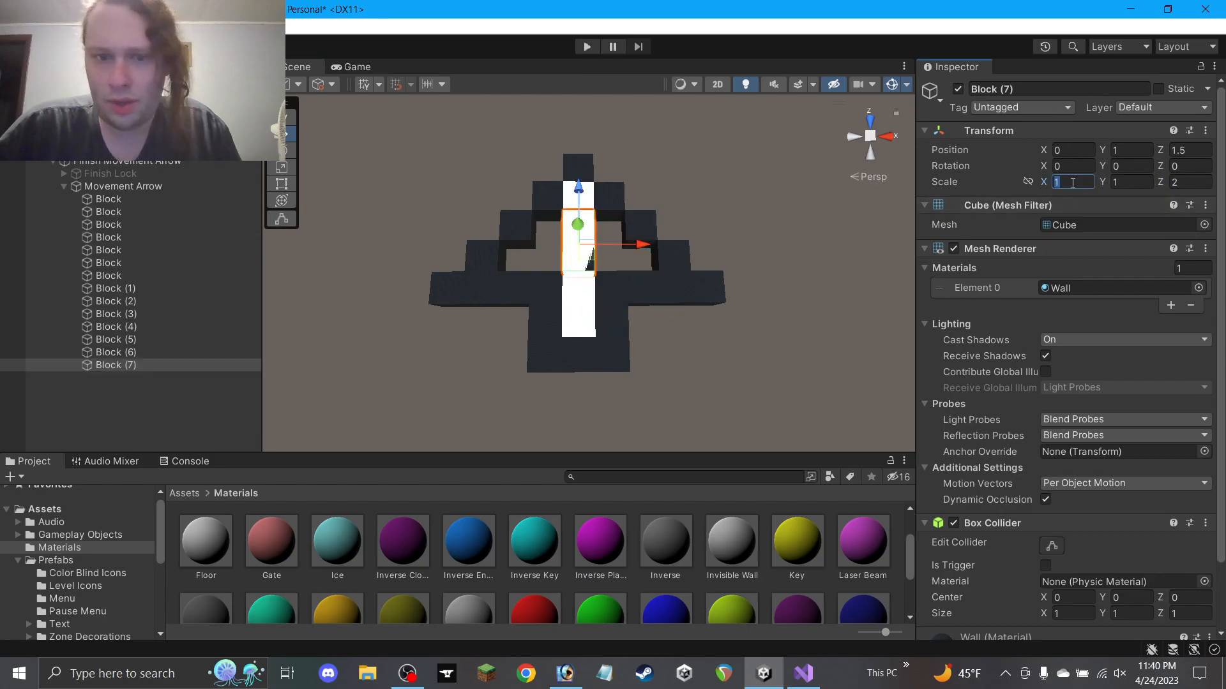
text(3)
scroll(393, 568, down, 2)
scroll(331, 541, up, 2)
drag(220, 557, 1089, 288)
Duplicate the white floor strip and widen the copy to Scale X 5 to form the cross
click(598, 297)
key(ctrl+d)
text(1)
click(1083, 183)
text(5)
click(807, 243)
alt+drag(613, 273, 364, 247)
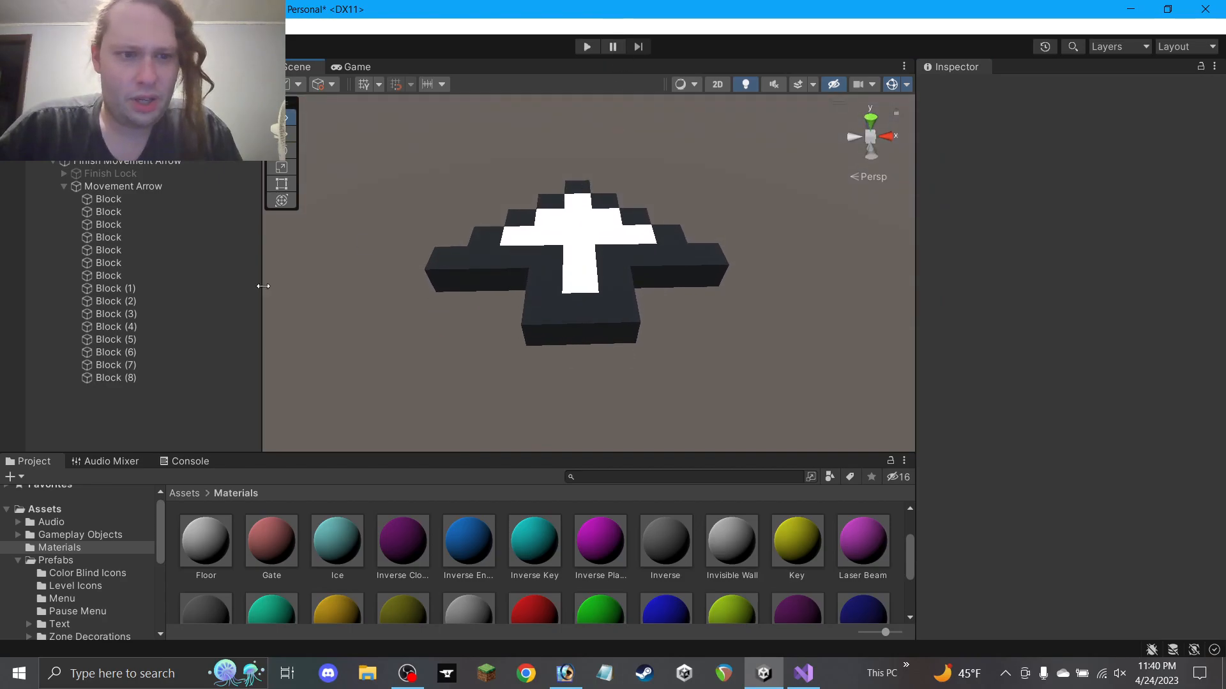
click(105, 380)
Rename Block (1) through Block (8) together to Block
click(109, 275)
click(1010, 90)
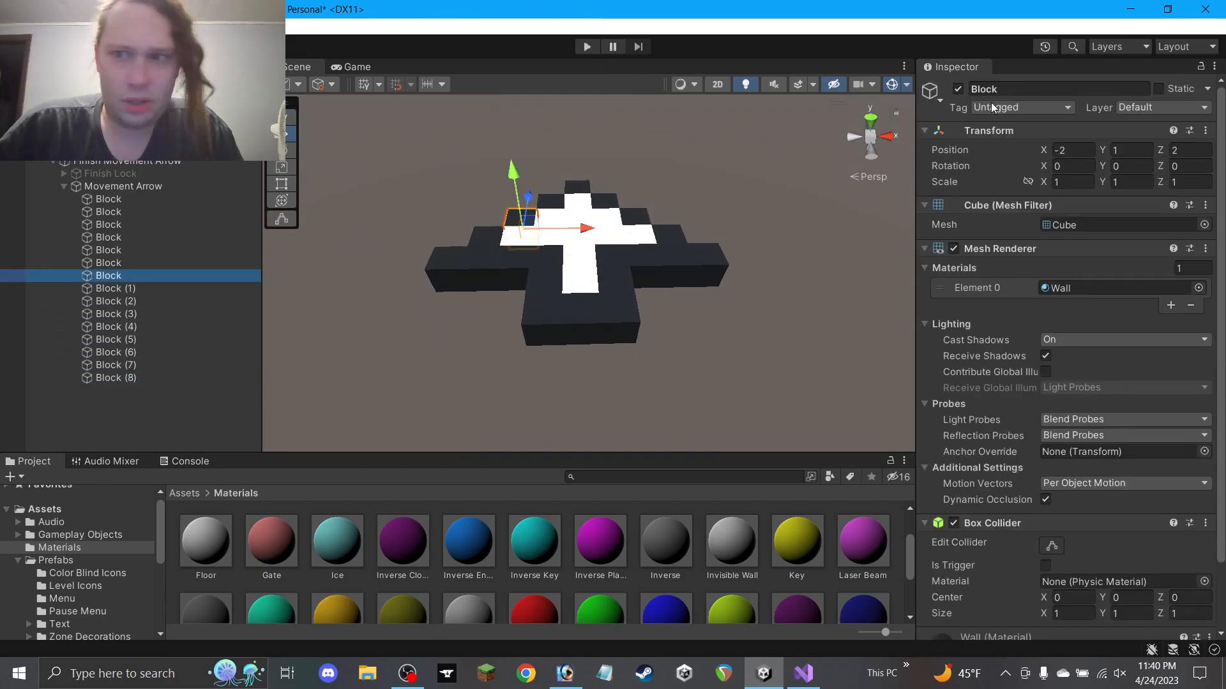
click(143, 377)
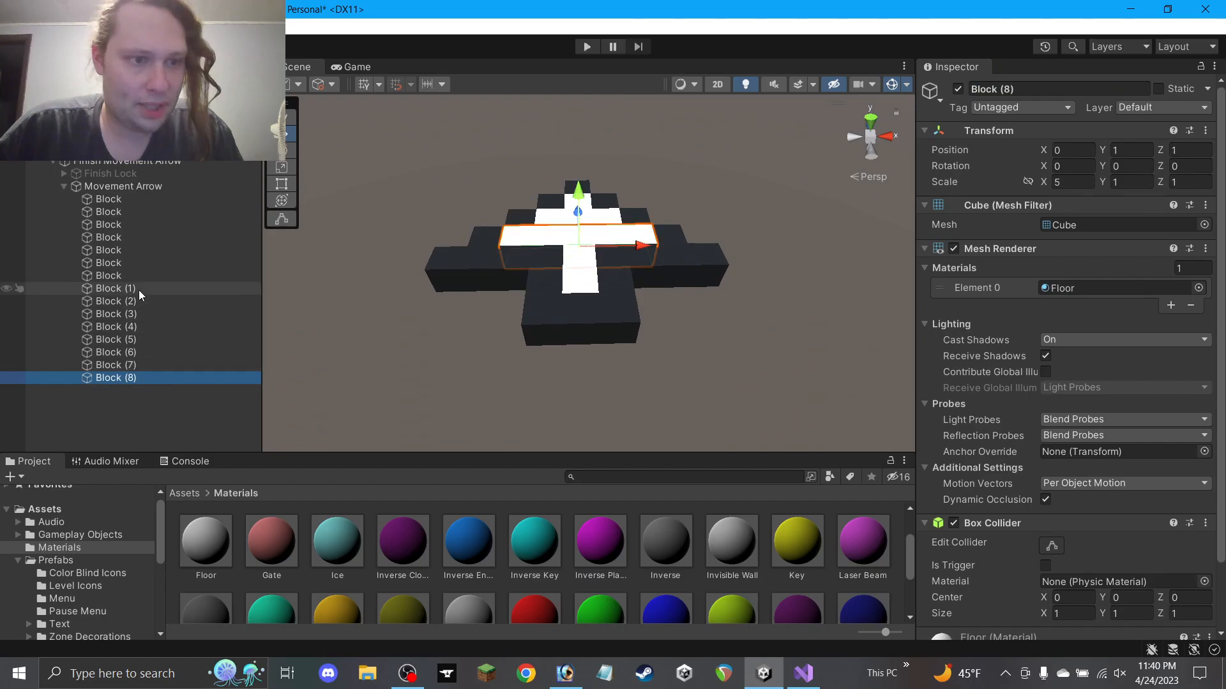
shift+click(140, 290)
click(985, 93)
click(714, 182)
alt+drag(713, 182, 641, 52)
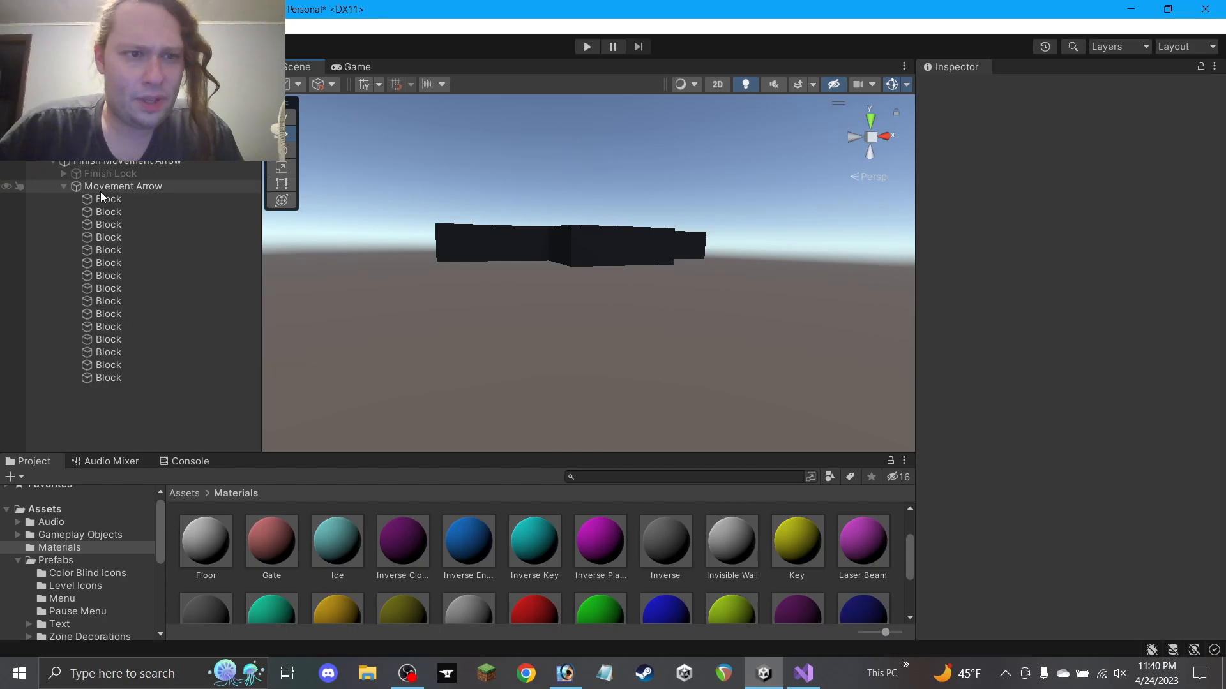
Select all fifteen Blocks under Movement Arrow and move them one unit along Z
click(77, 185)
key(f)
alt+drag(585, 282, 601, 433)
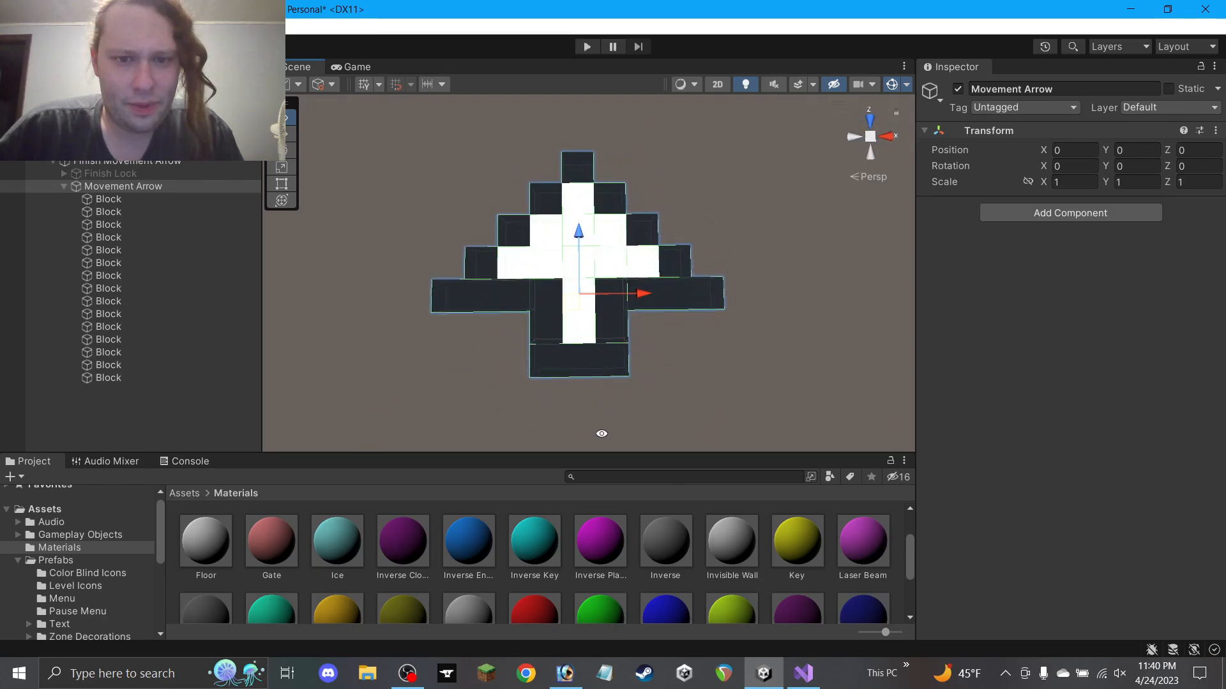
click(117, 198)
shift+click(138, 375)
ctrl+drag(579, 227, 581, 248)
click(159, 186)
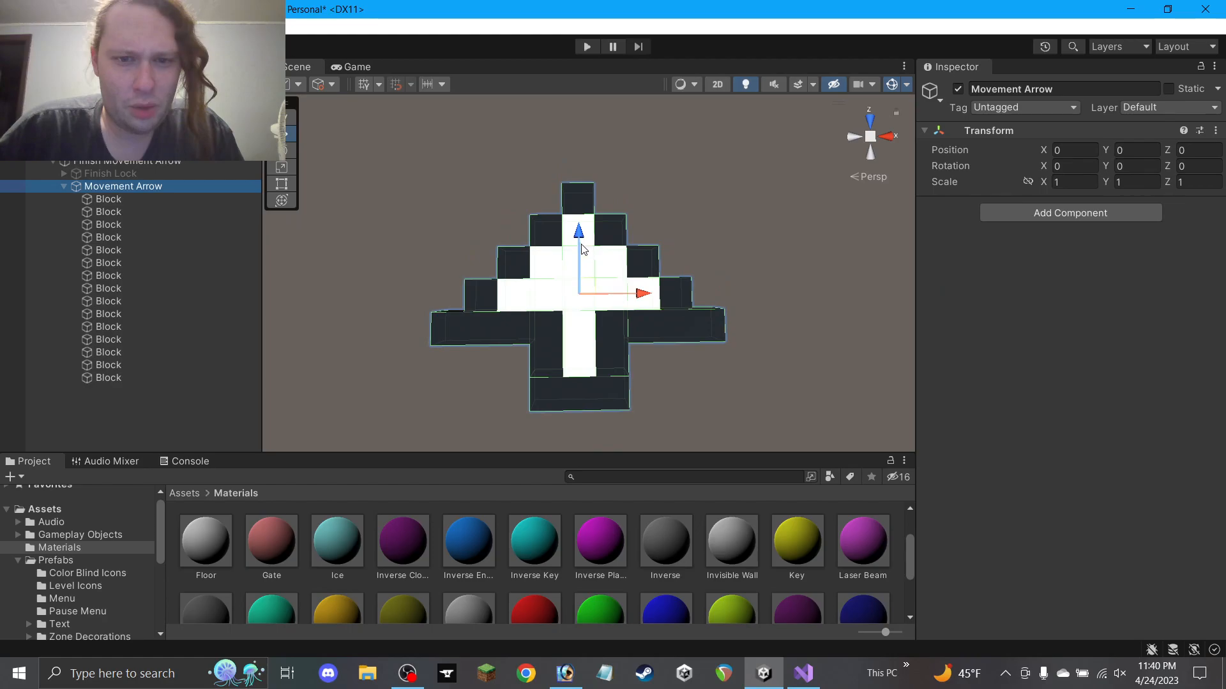
Show the Finish Lock to compare its overlap with the arrow, then hide it again
click(752, 266)
click(111, 173)
click(957, 89)
mouse_move(688, 176)
alt+mouse_down()
mouse_move(670, 252)
mouse_move(673, 186)
mouse_move(685, 224)
mouse_move(676, 168)
alt+mouse_up()
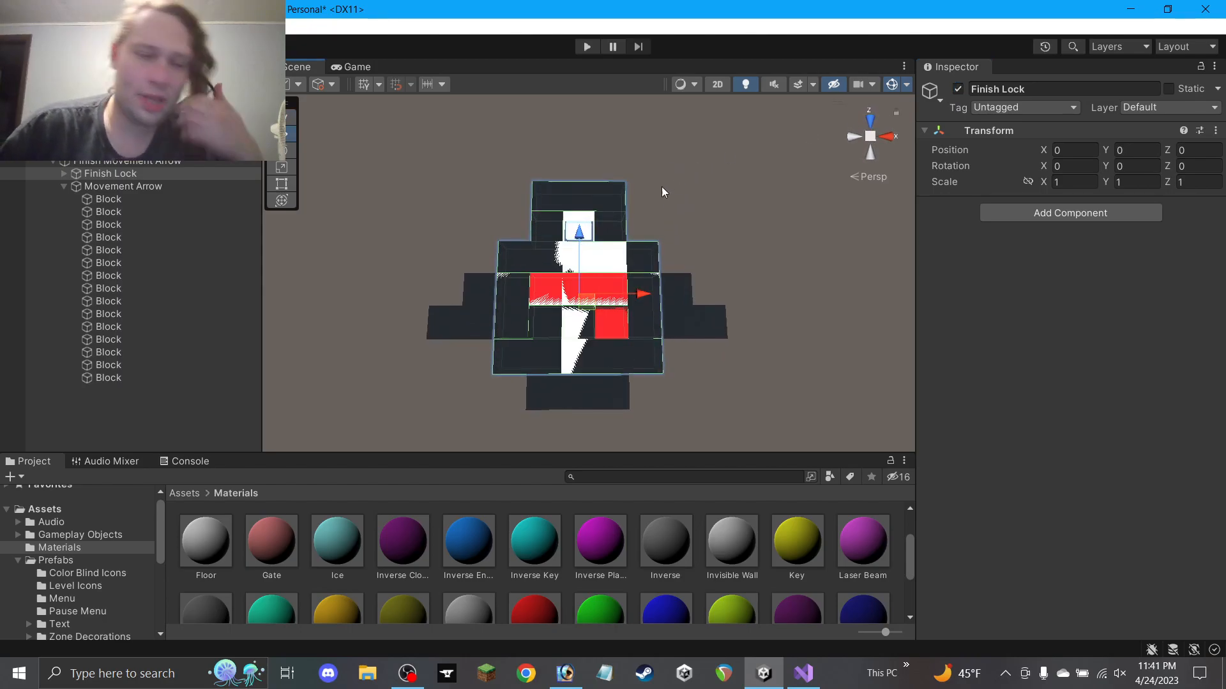
click(121, 186)
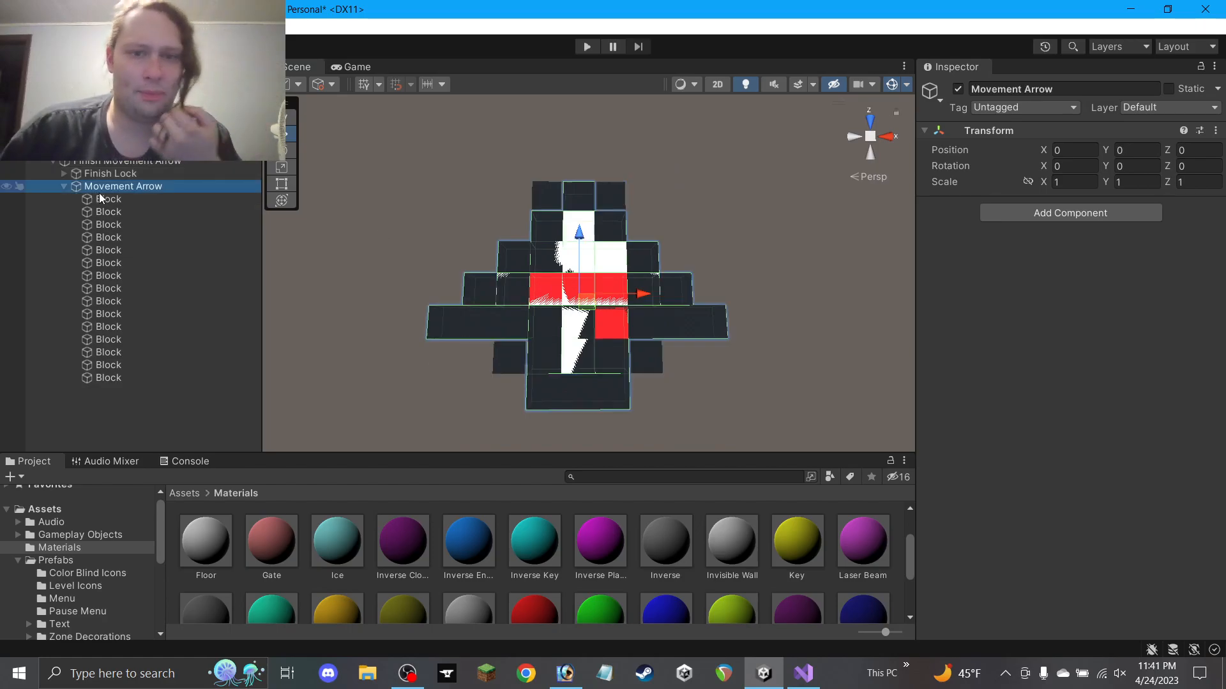
click(109, 177)
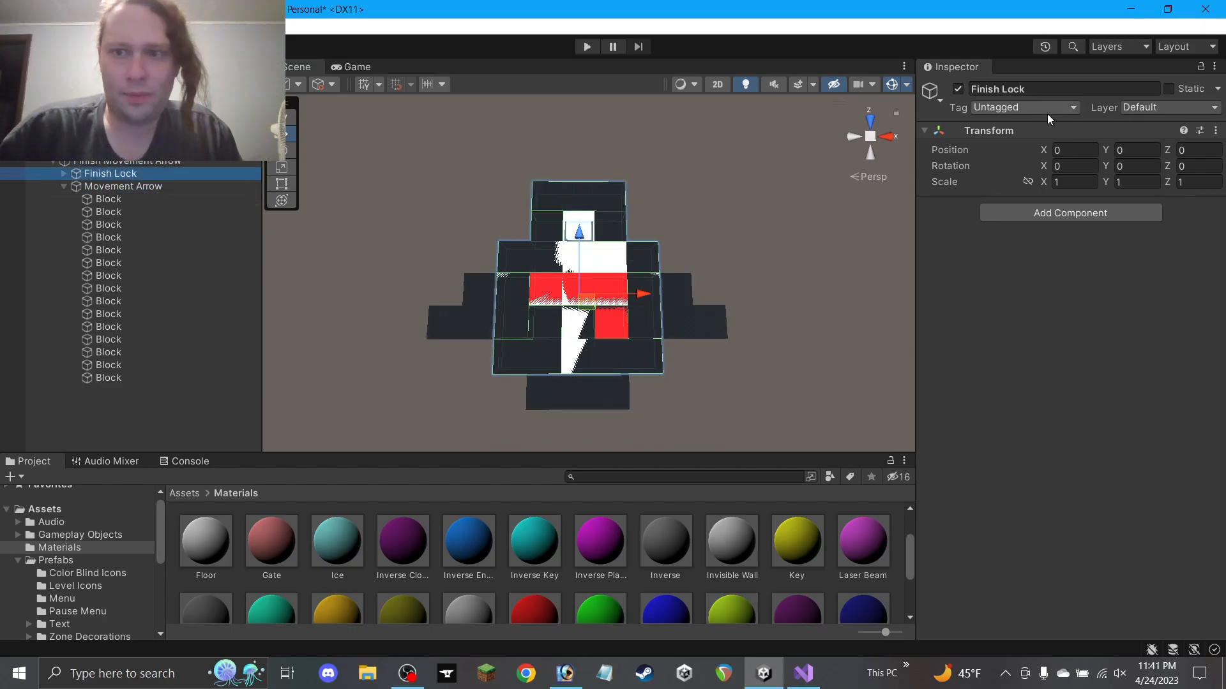
click(958, 90)
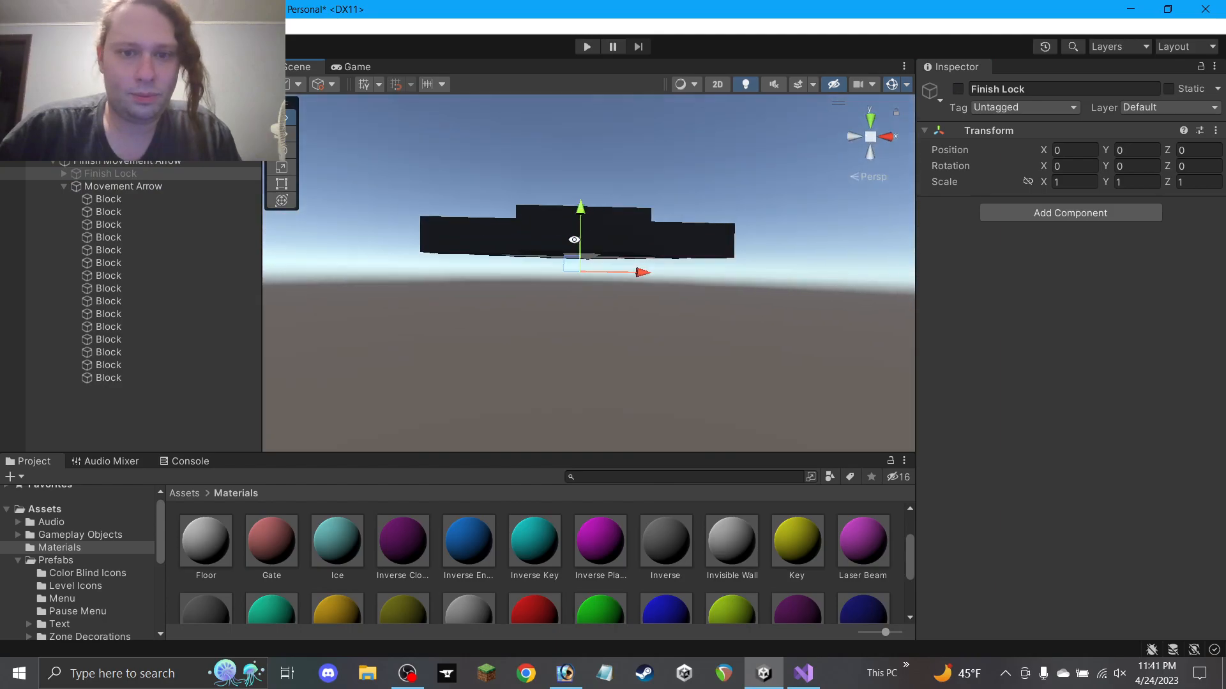
Add a Box Collider to Movement Arrow and set it as a trigger
click(212, 187)
alt+drag(619, 229, 702, 233)
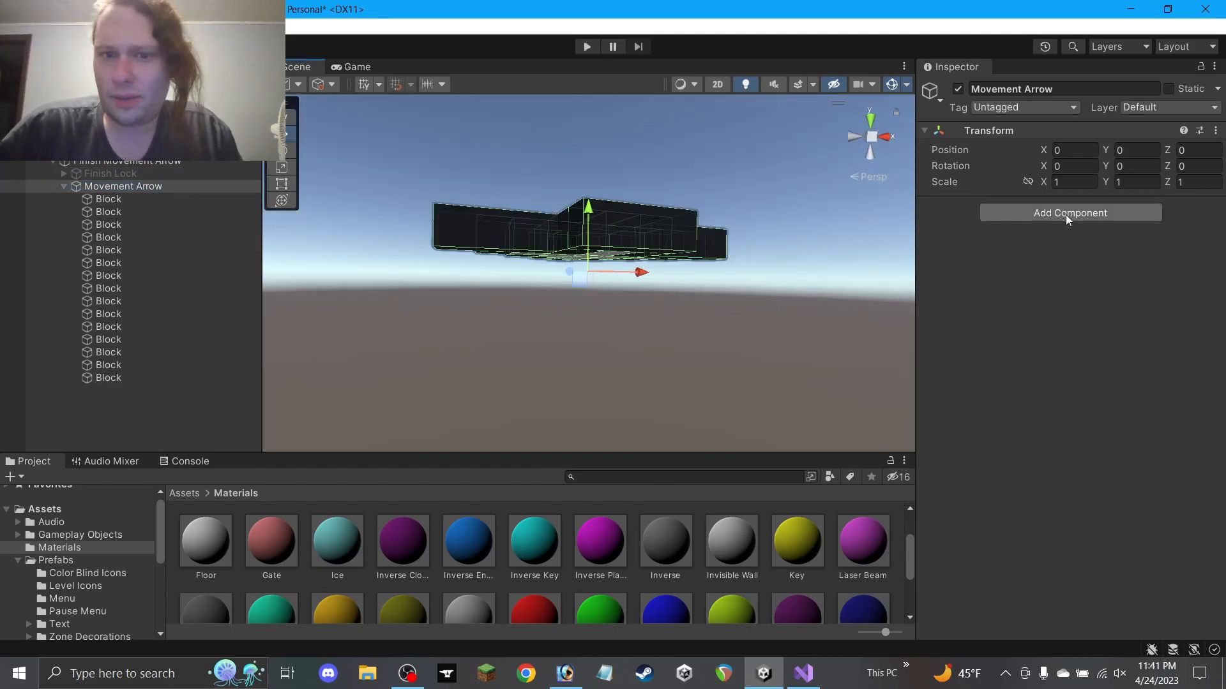
click(1067, 214)
click(1031, 396)
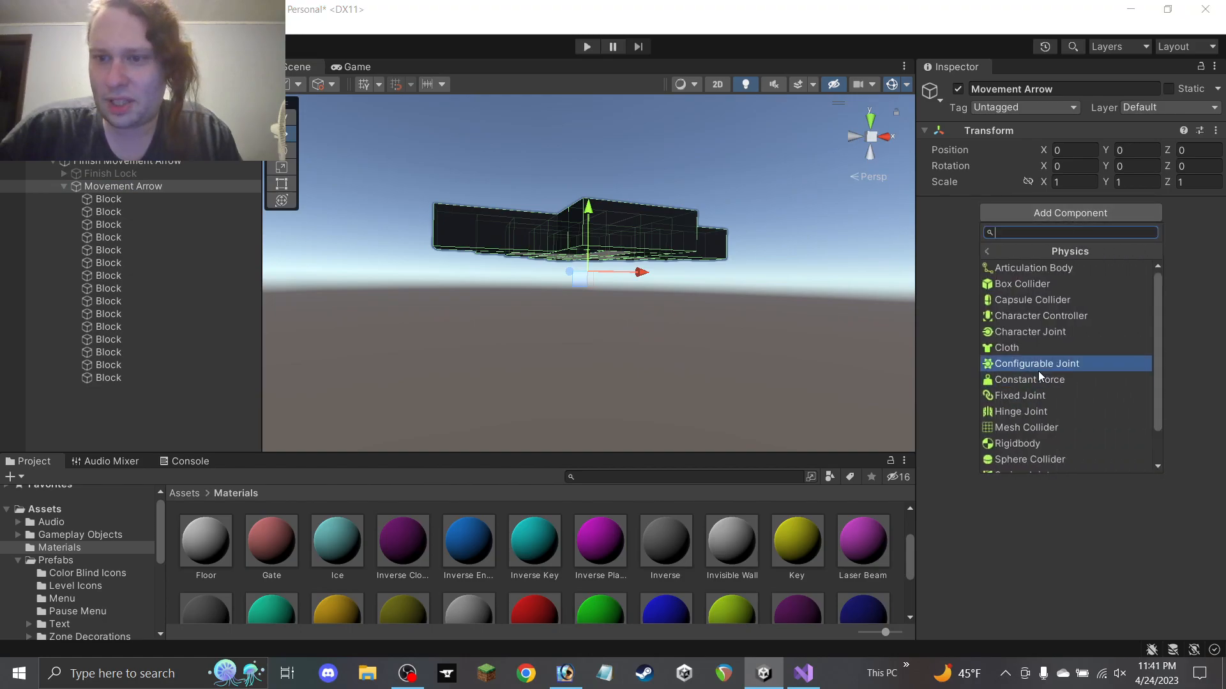
click(1029, 284)
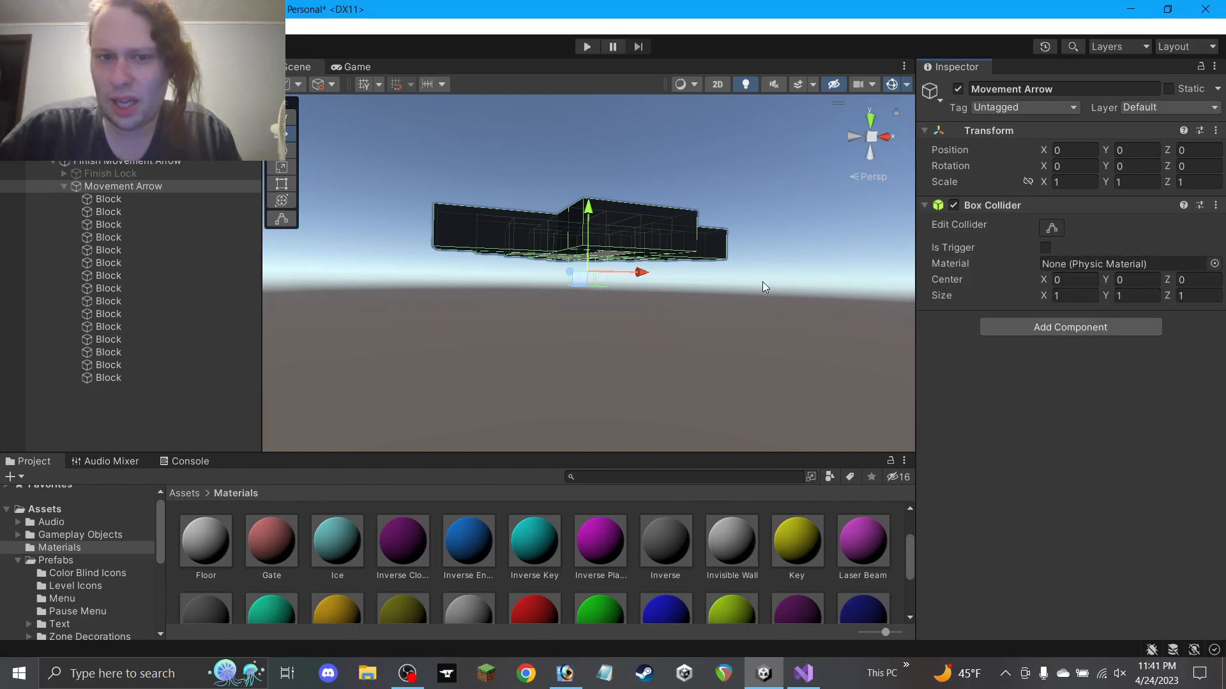
alt+drag(819, 279, 708, 336)
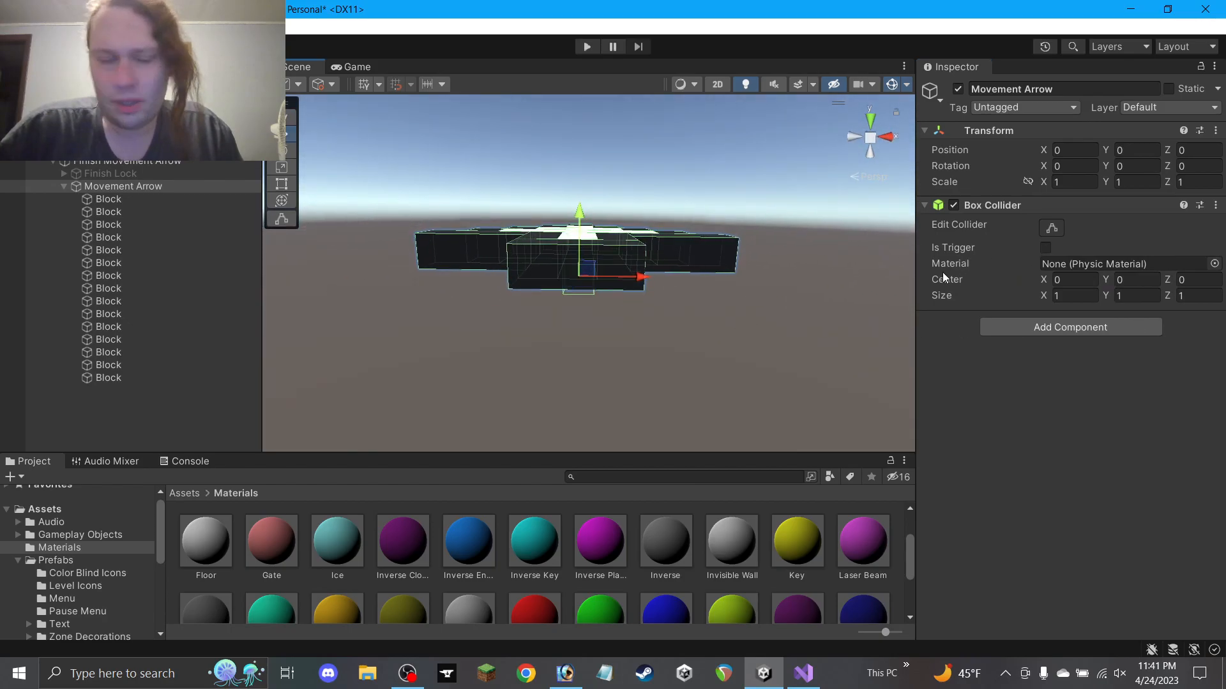
click(1045, 247)
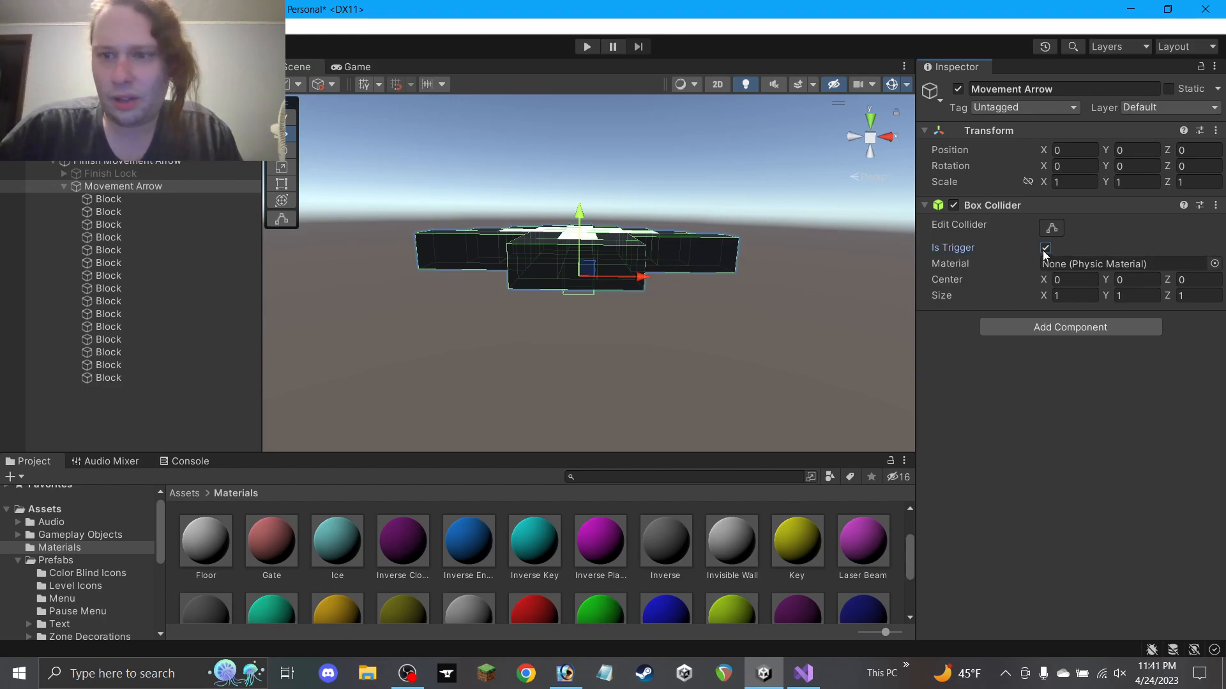
Add a Rigidbody to Movement Arrow with Use Gravity turned off
click(1051, 328)
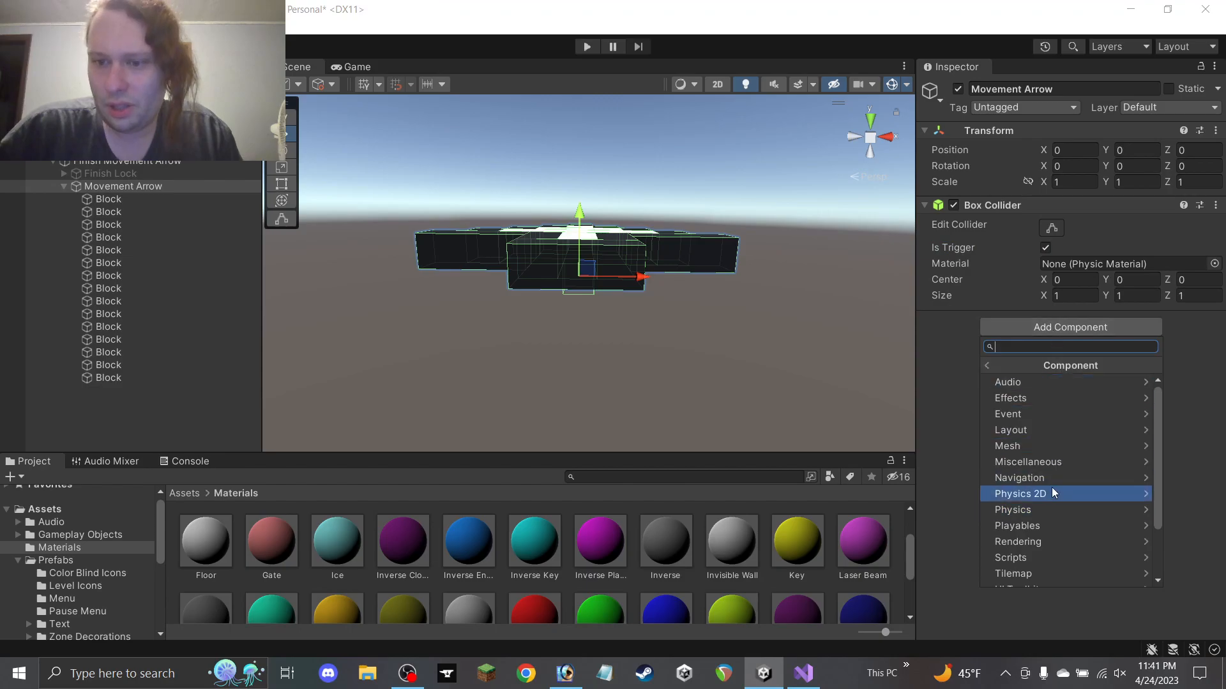
click(1047, 509)
click(1031, 557)
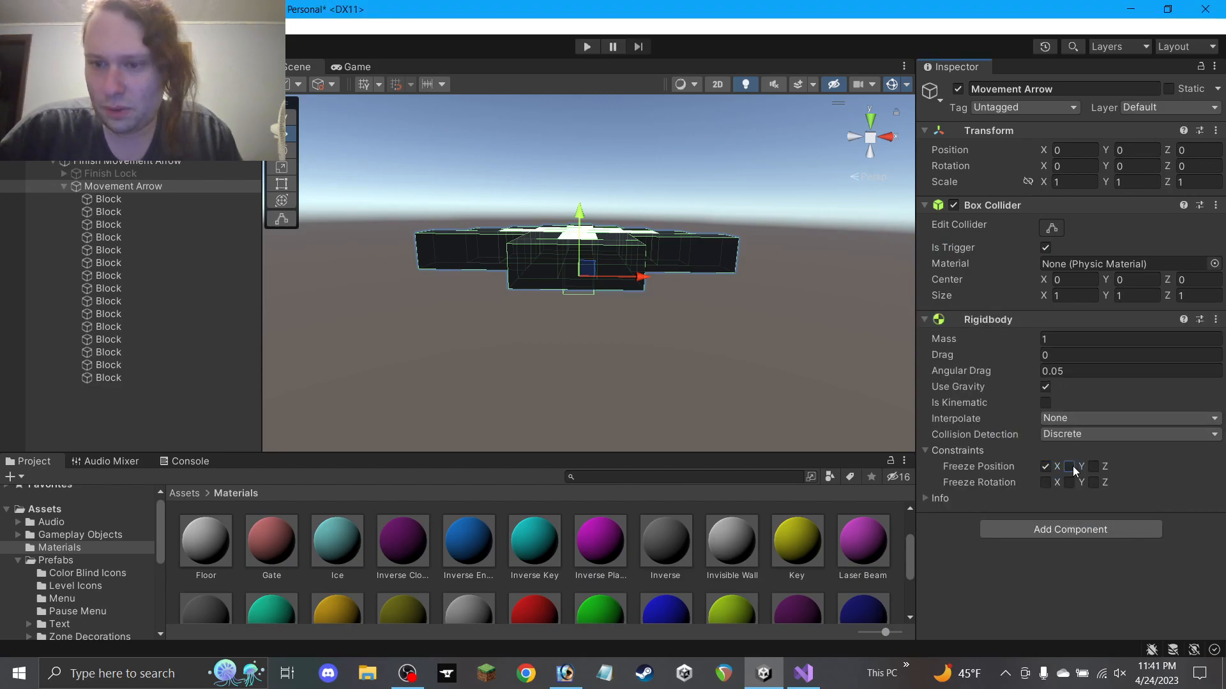
click(1045, 386)
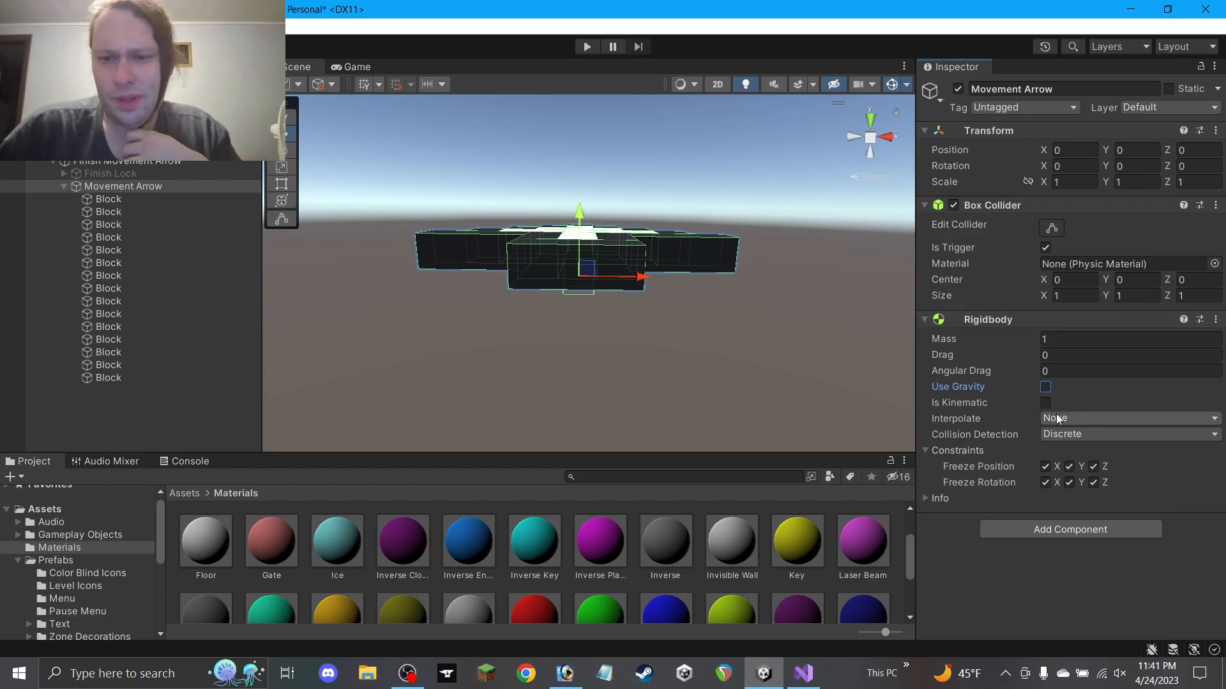
click(602, 351)
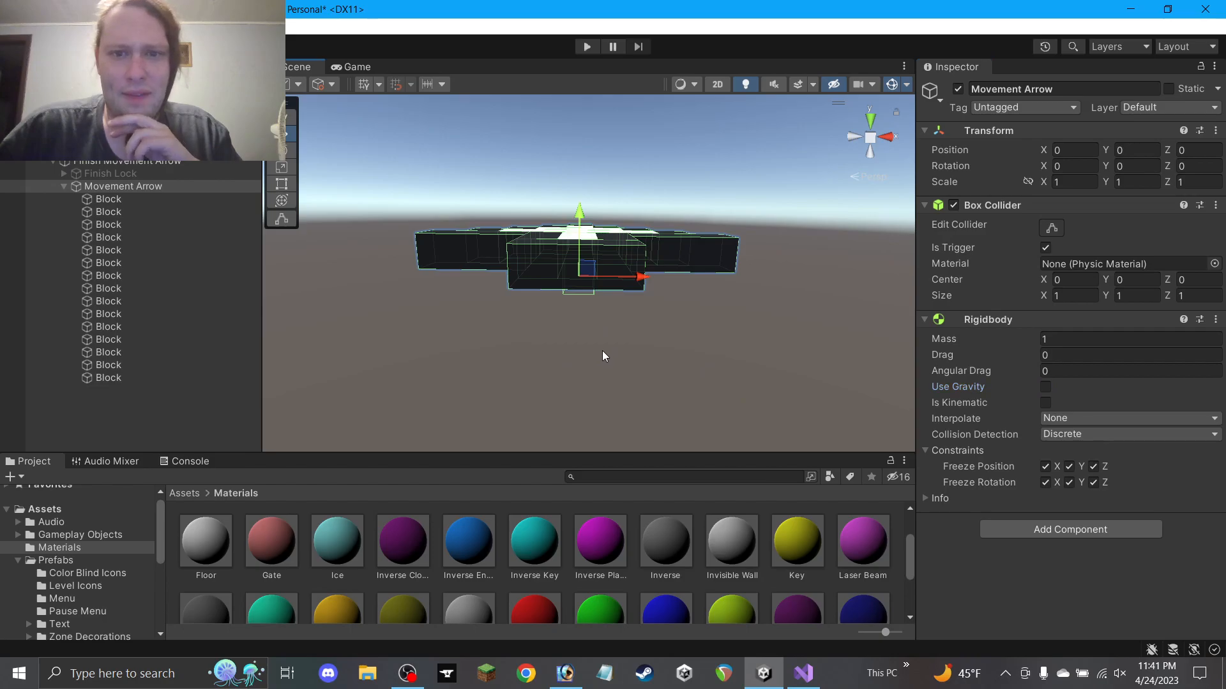
alt+drag(536, 285, 498, 335)
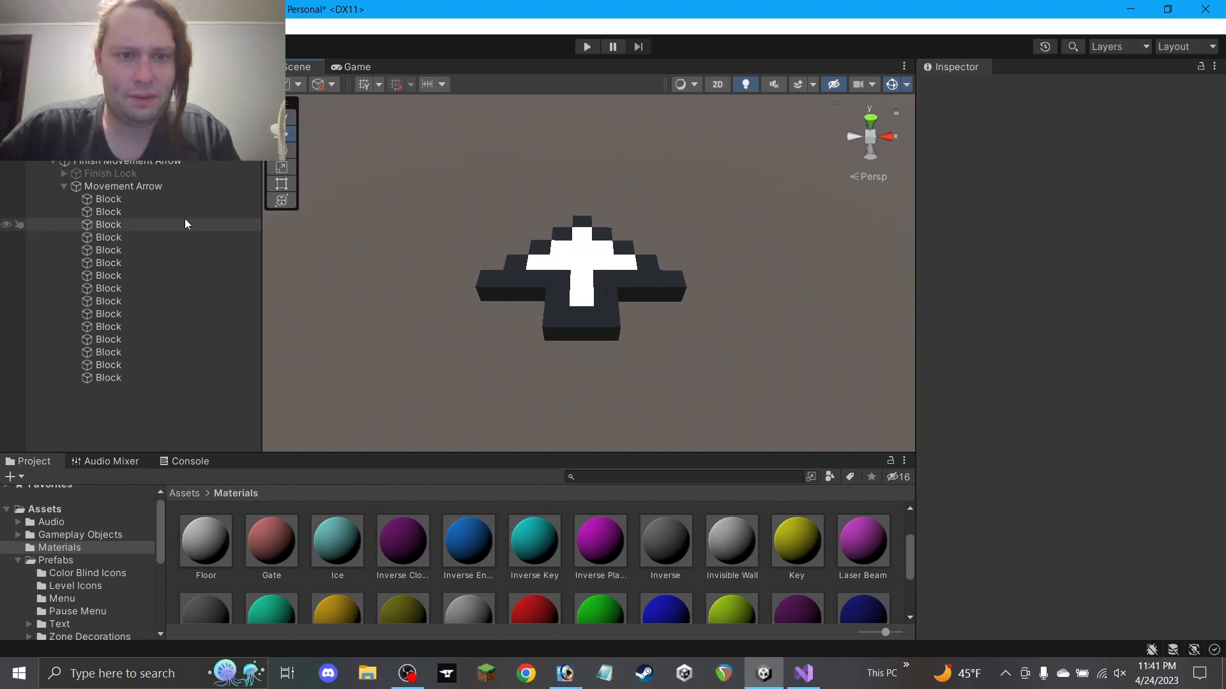
Inspect the Lava and Key prefabs from Gameplay Objects, then exit Prefab Mode back to the scene
click(161, 187)
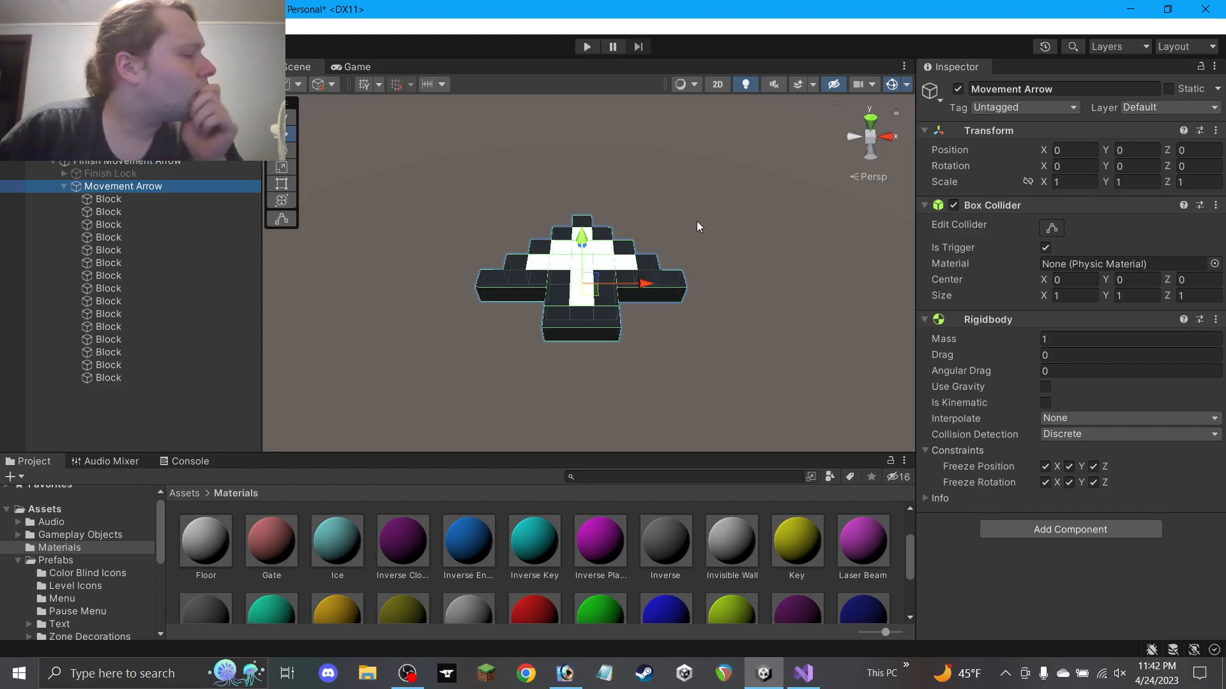
click(71, 537)
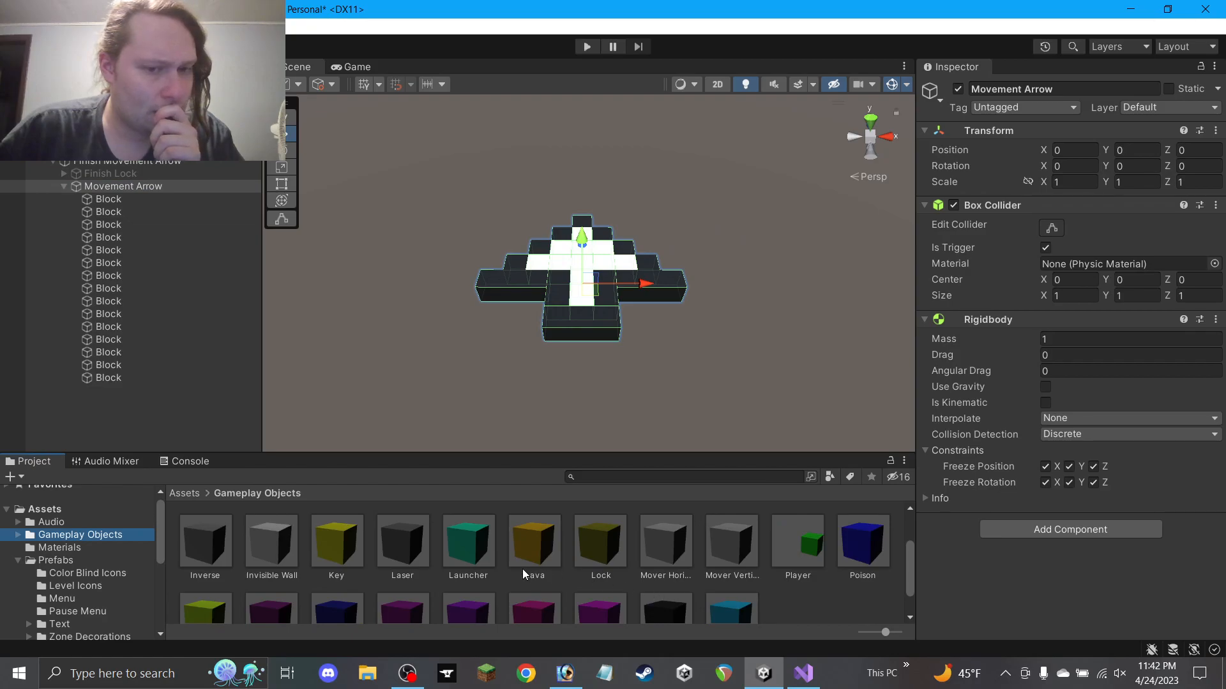
double_click(535, 555)
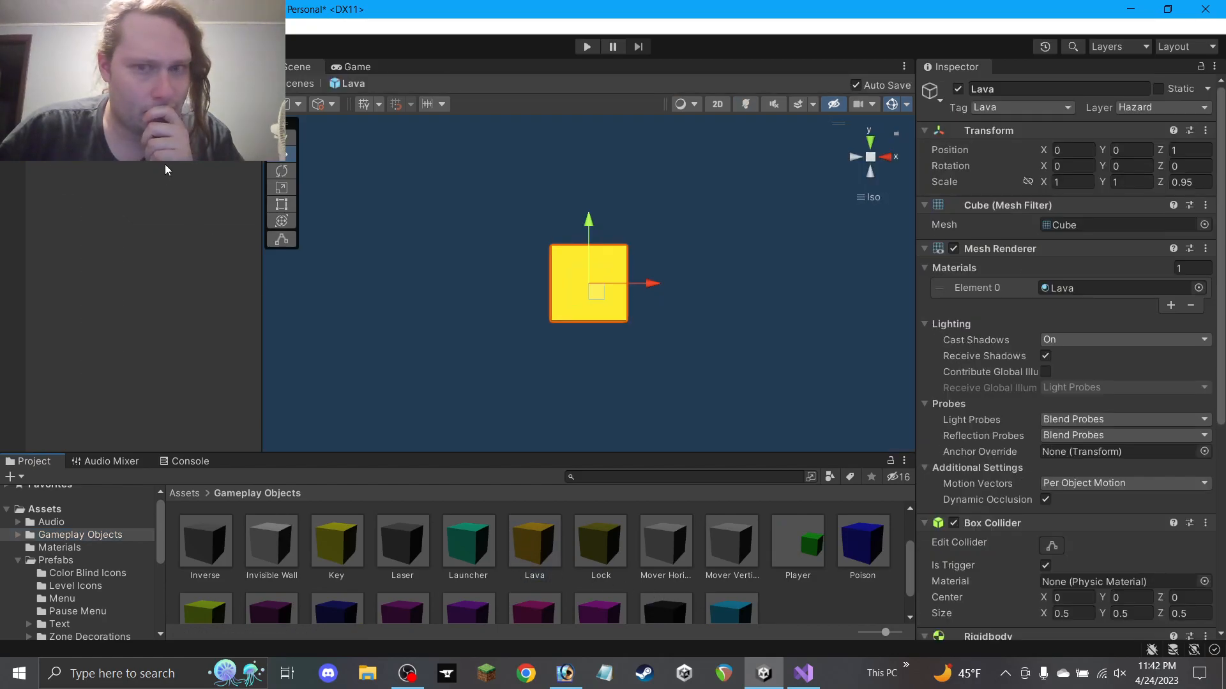
scroll(1016, 398, down, 10)
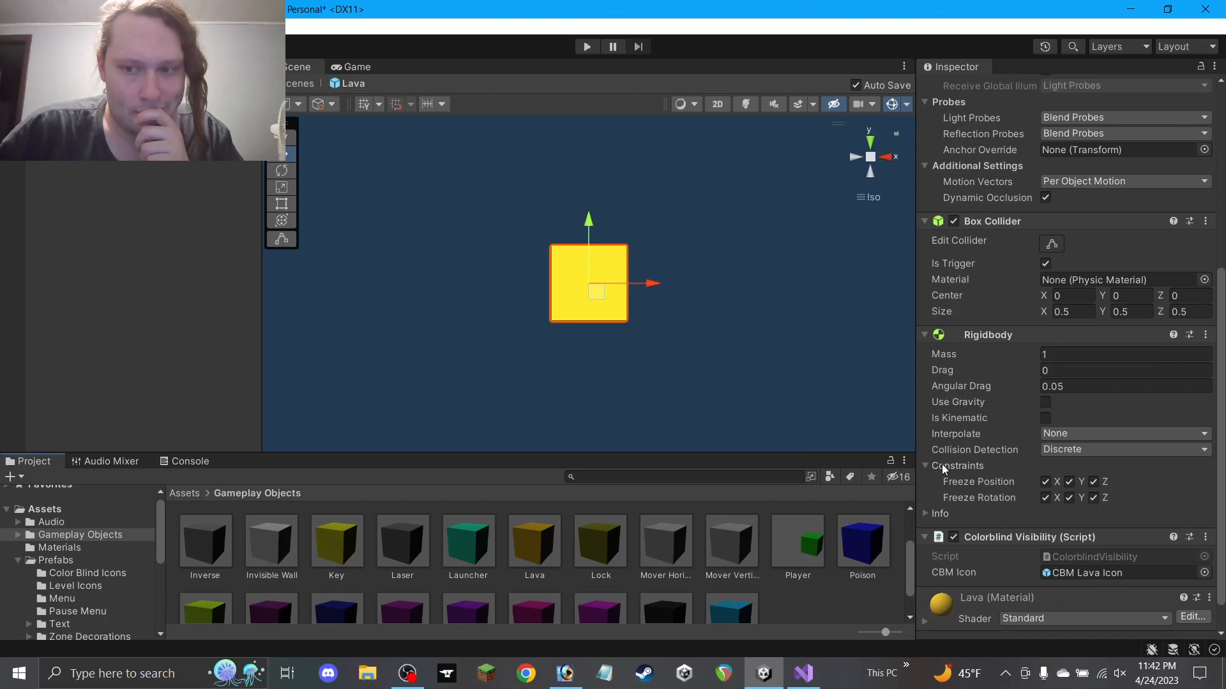
scroll(958, 464, down, 2)
double_click(348, 546)
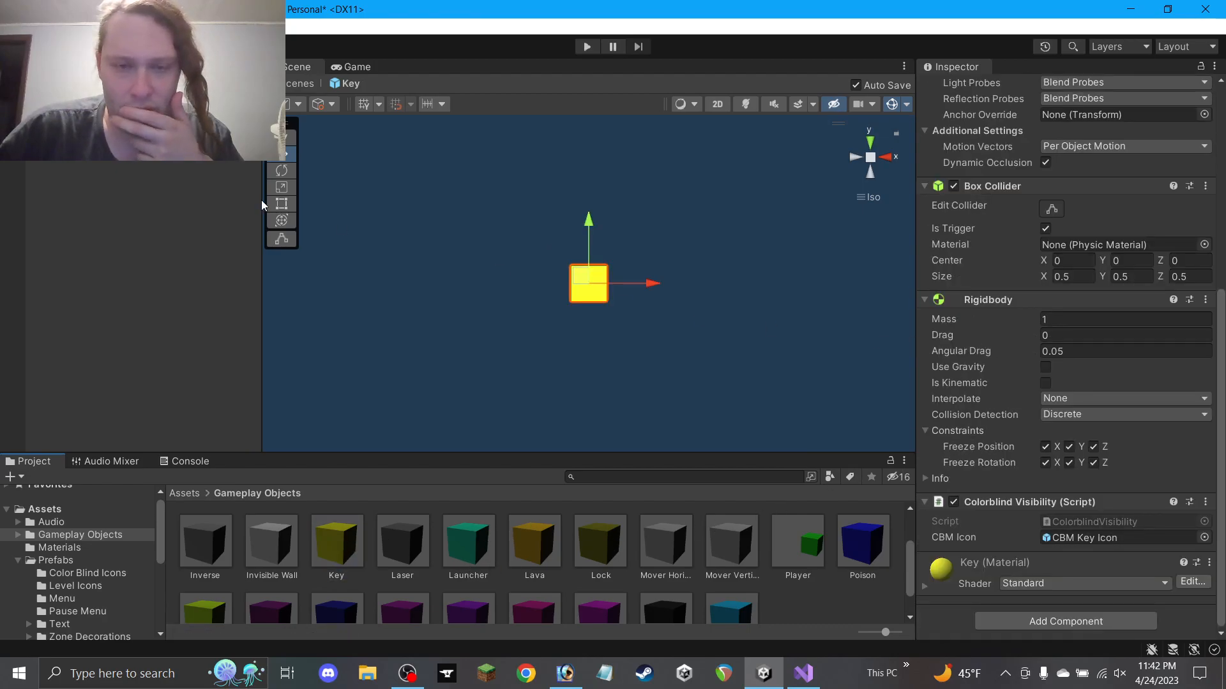
click(9, 101)
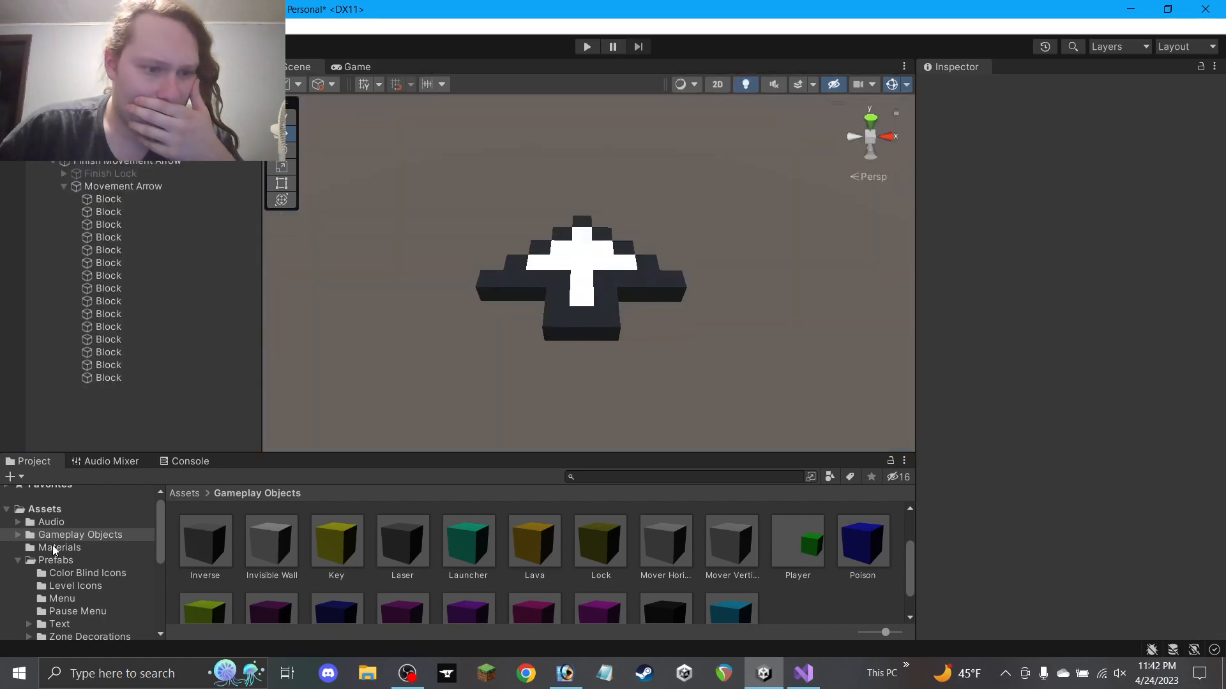
Collapse Movement Arrow, deactivate it, and activate Finish Lock using Alt+Shift+A
scroll(96, 566, down, 4)
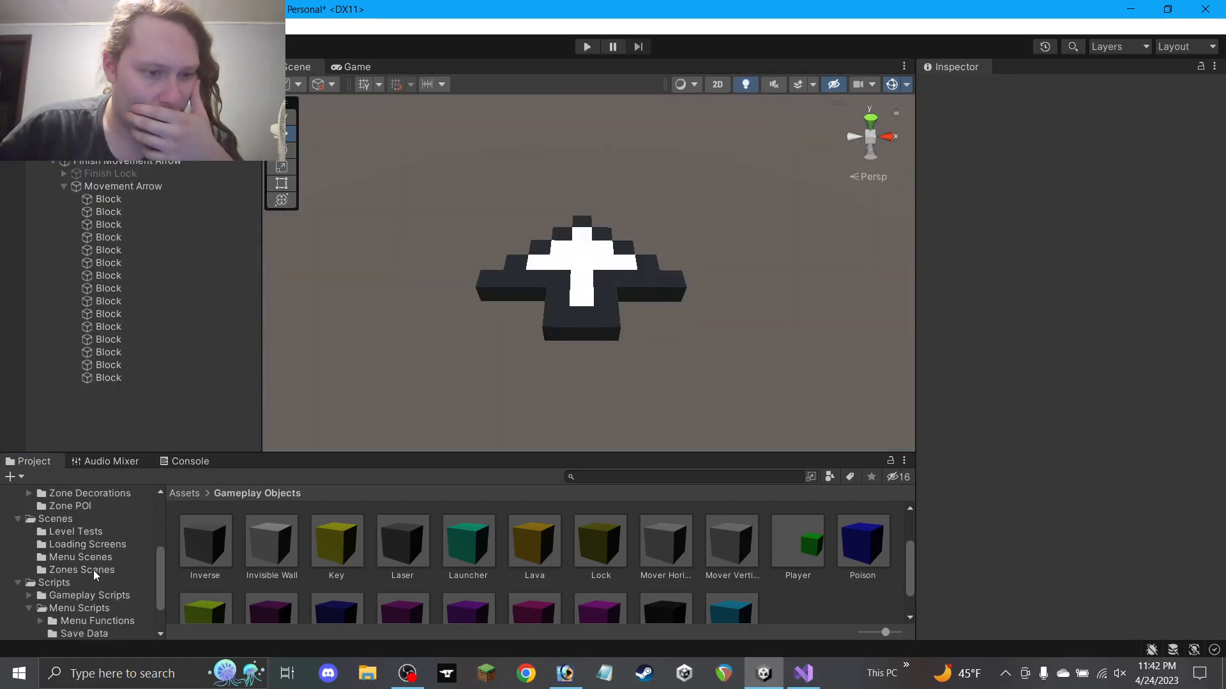
scroll(87, 583, down, 2)
scroll(86, 582, up, 3)
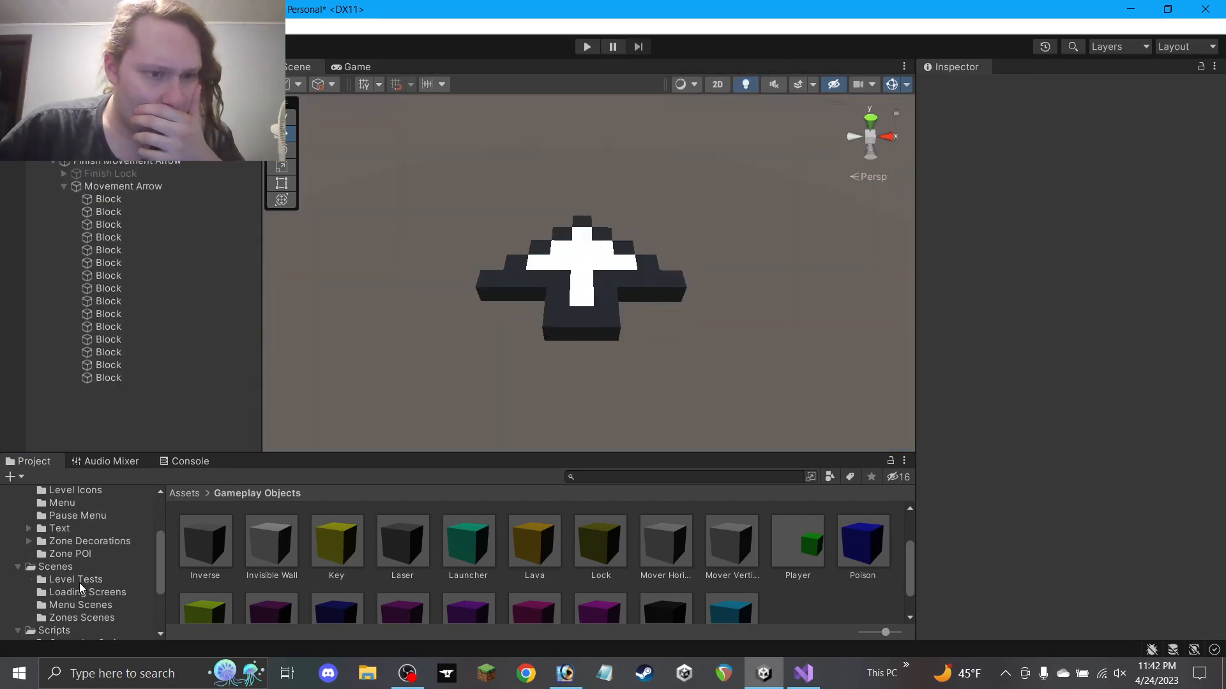
click(65, 186)
click(109, 174)
click(110, 187)
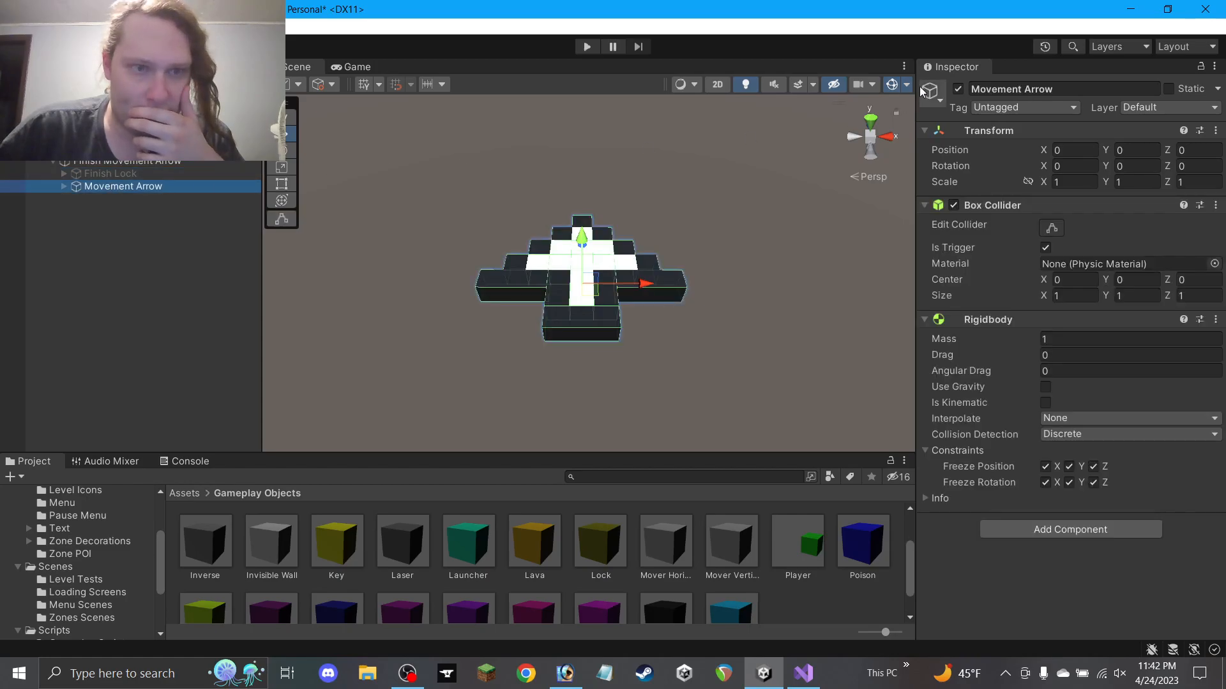
key(alt+shift+a)
click(177, 174)
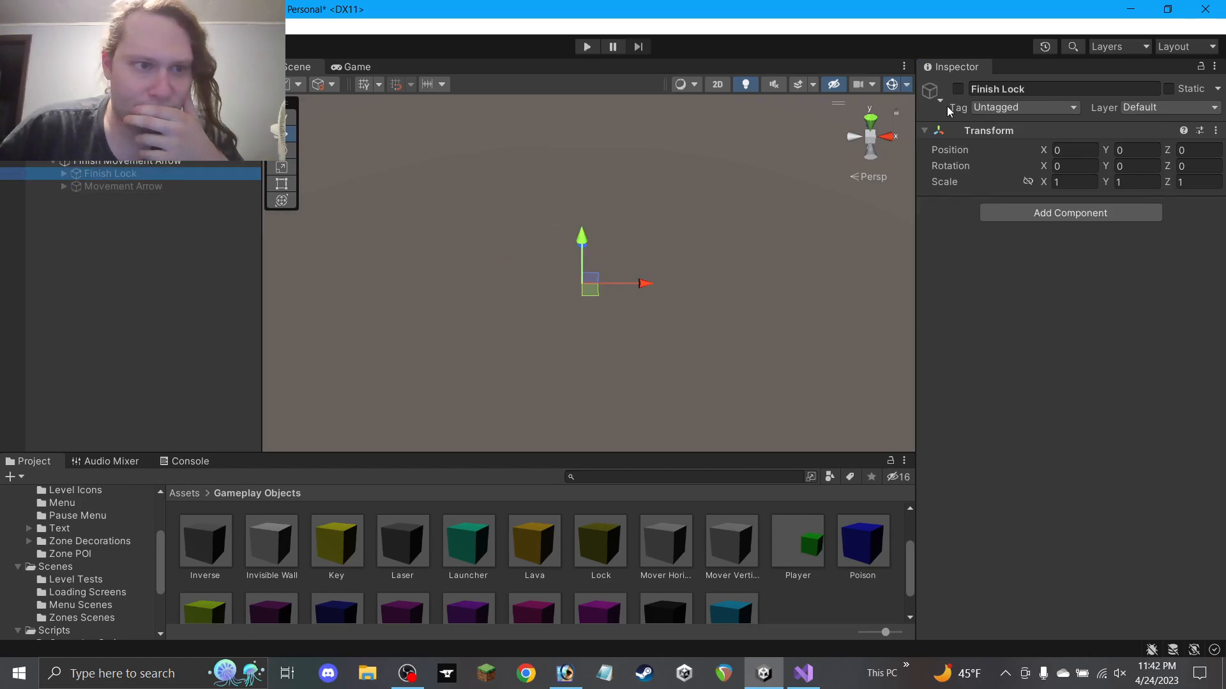
key(alt+shift+a)
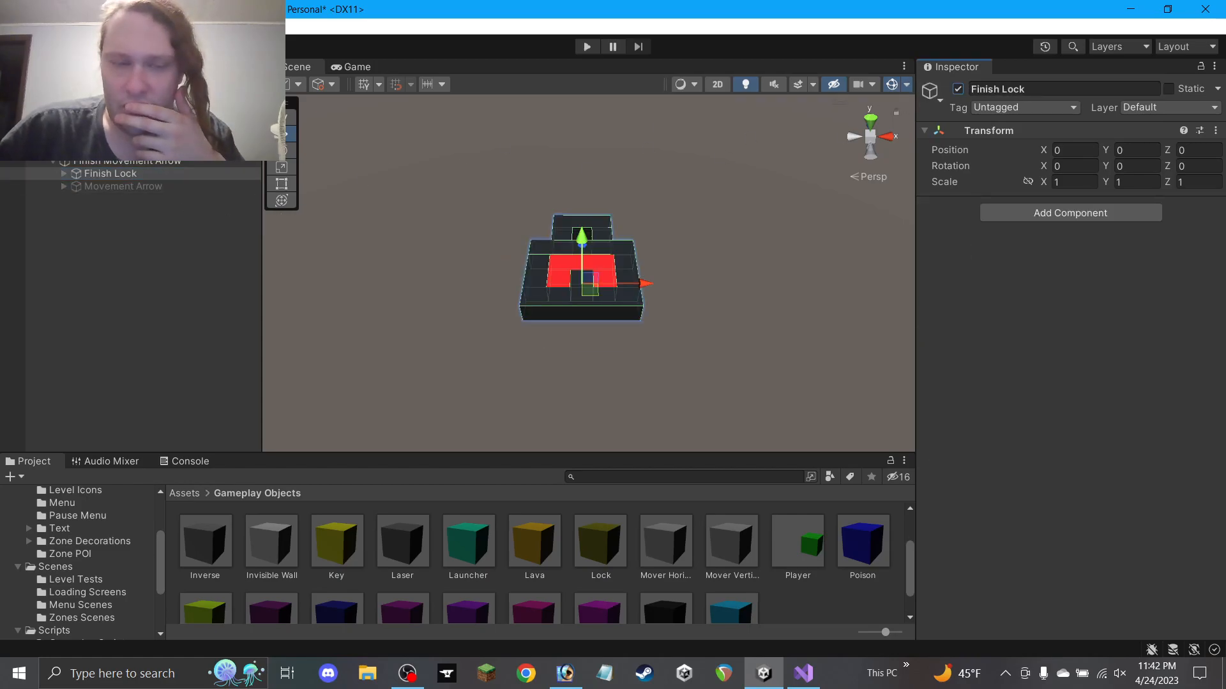
click(128, 163)
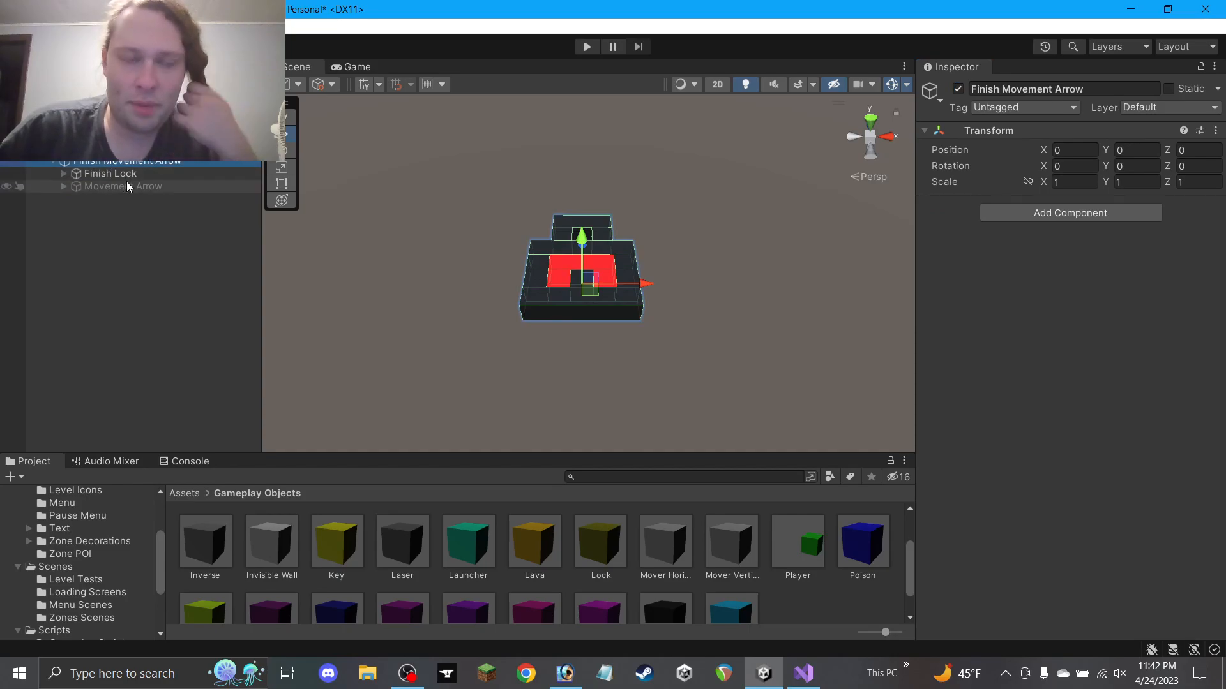
scroll(76, 558, up, 3)
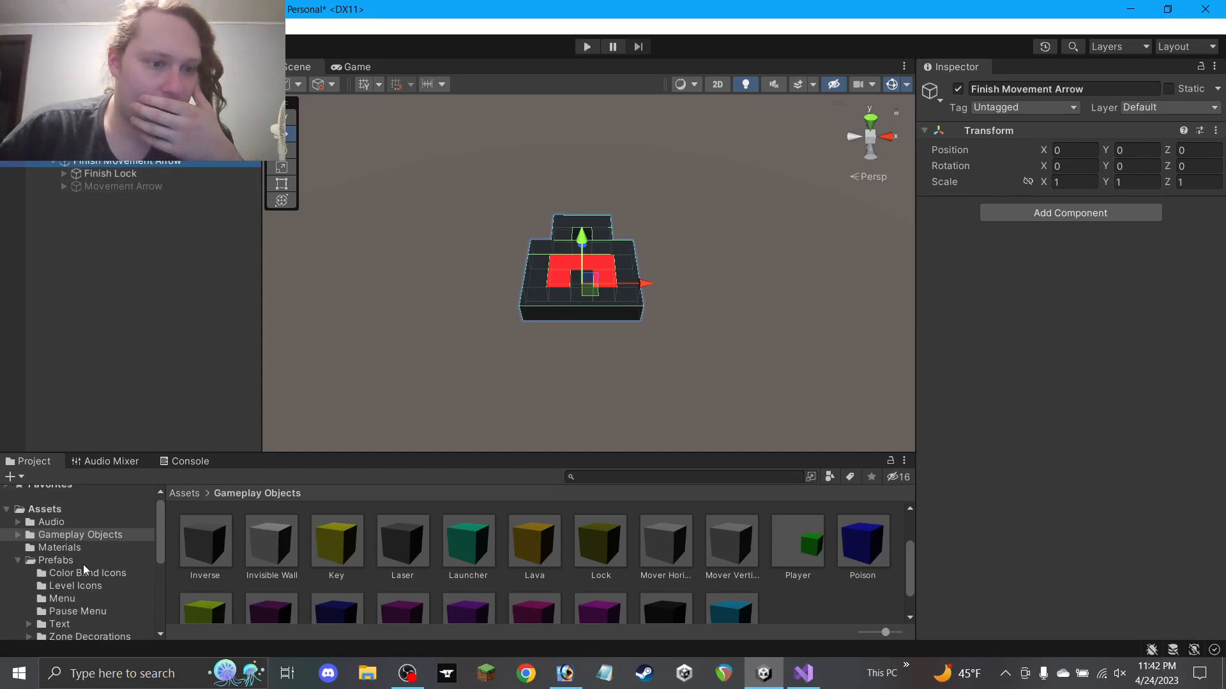
Add a folder named 'Zone Navigation' under Prefabs and open it
scroll(83, 564, down, 3)
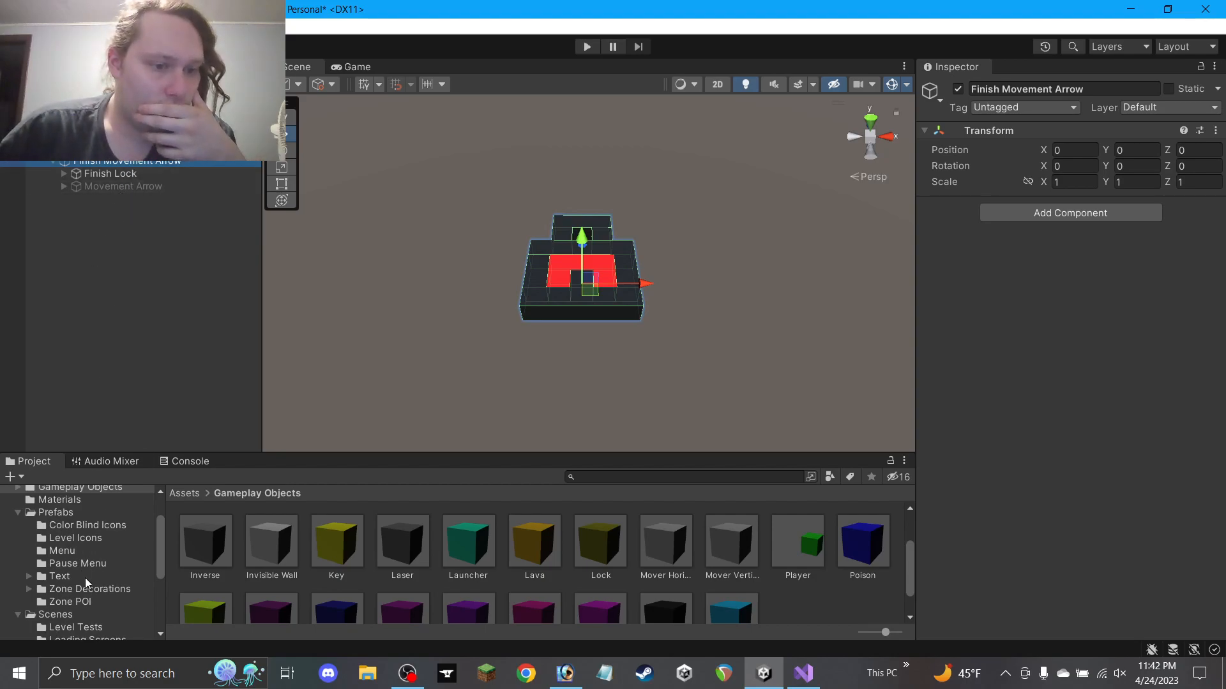
scroll(61, 517, up, 1)
scroll(63, 520, down, 1)
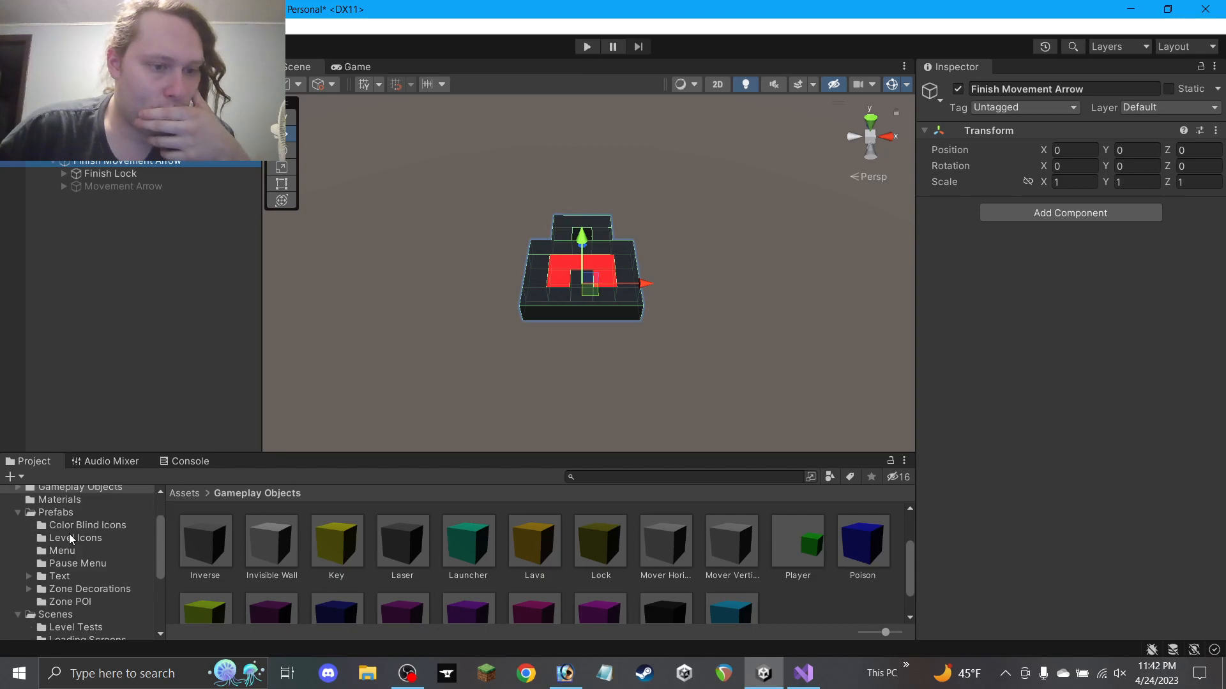
right_click(60, 513)
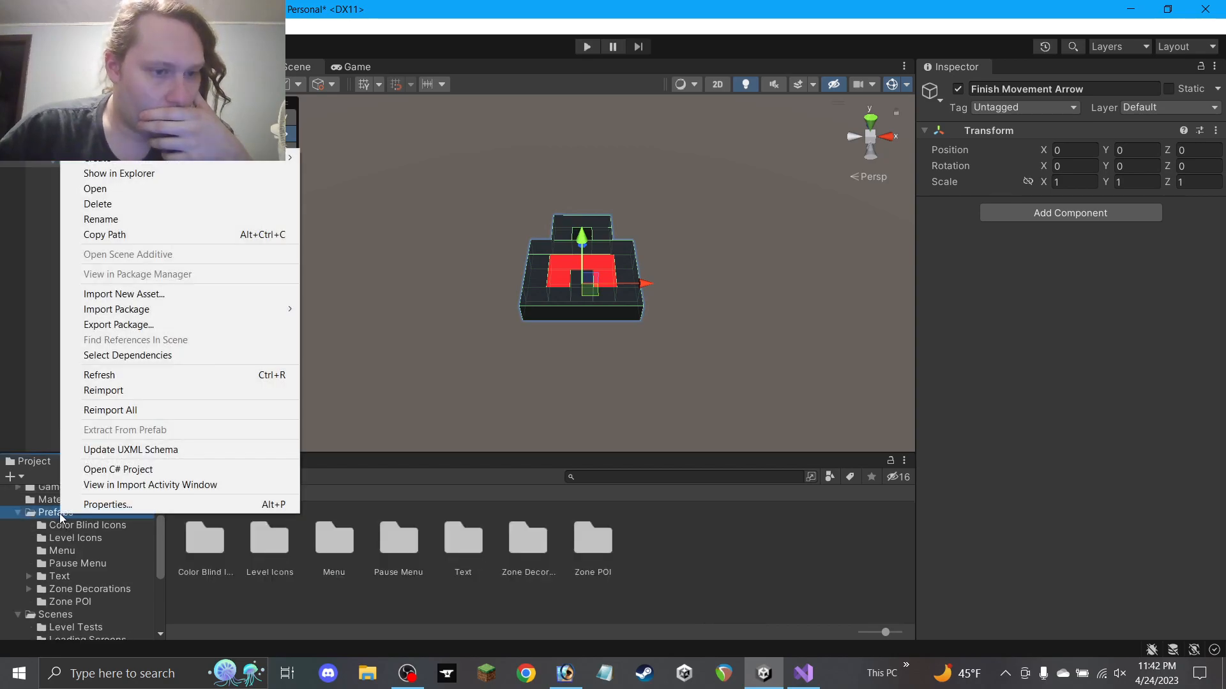
mouse_move(290, 157)
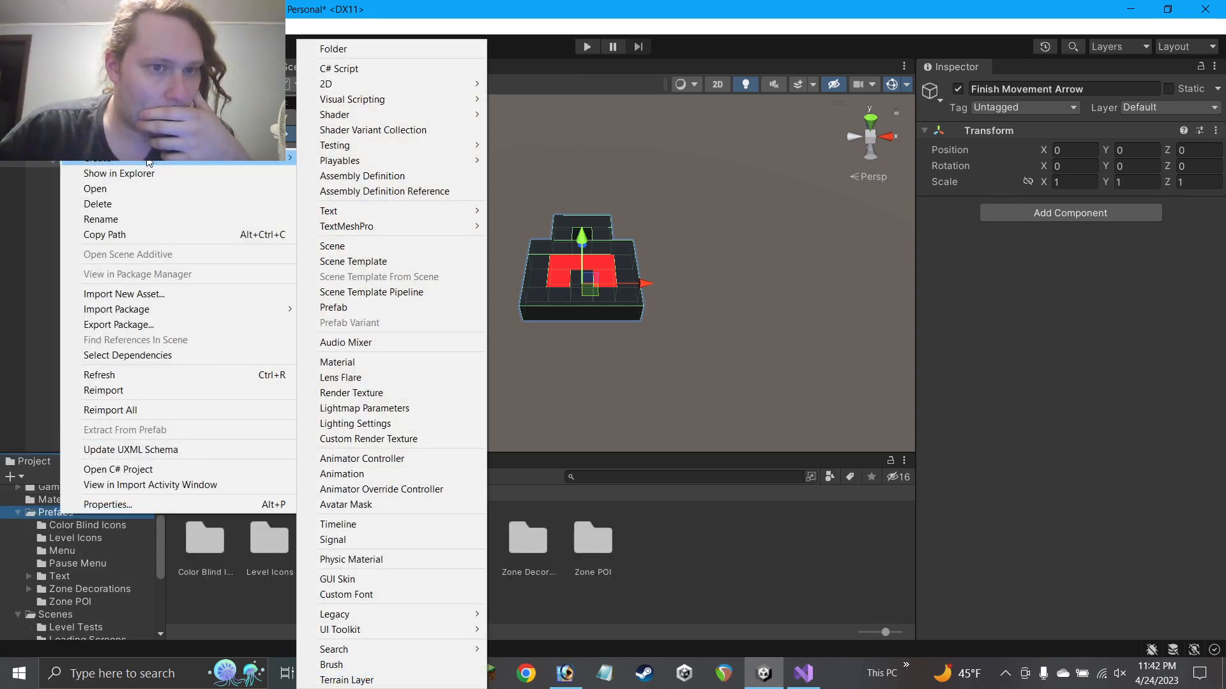
click(342, 52)
text(Zone )
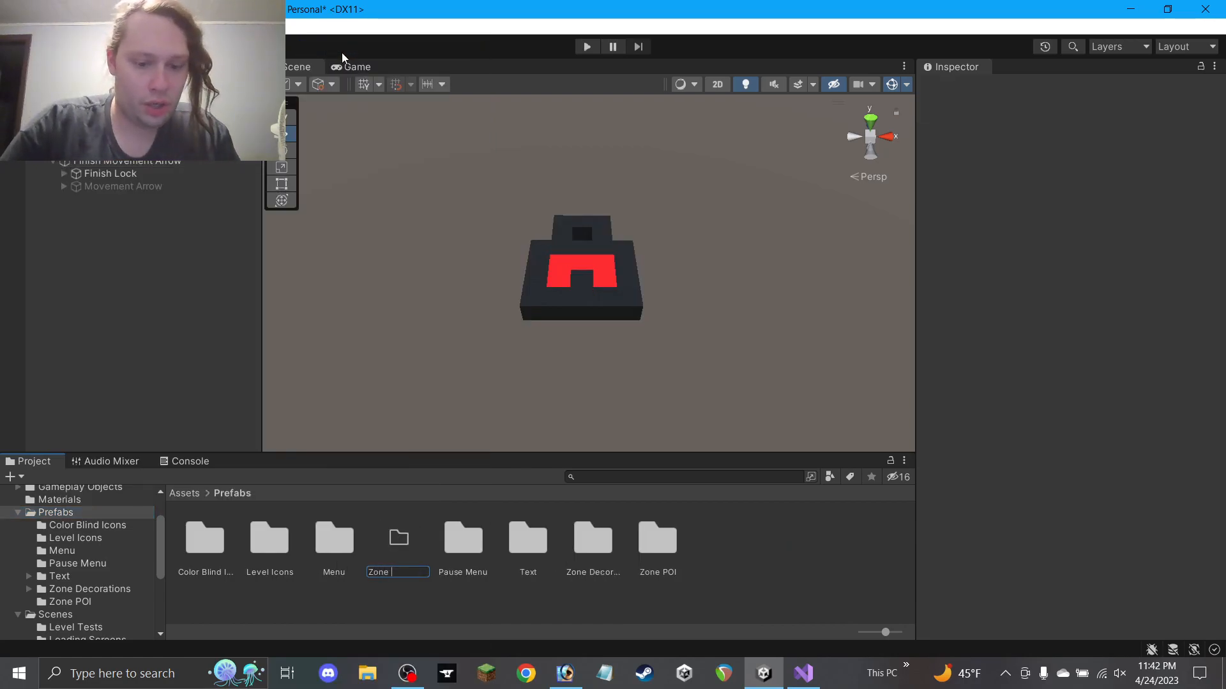
text(Navigation)
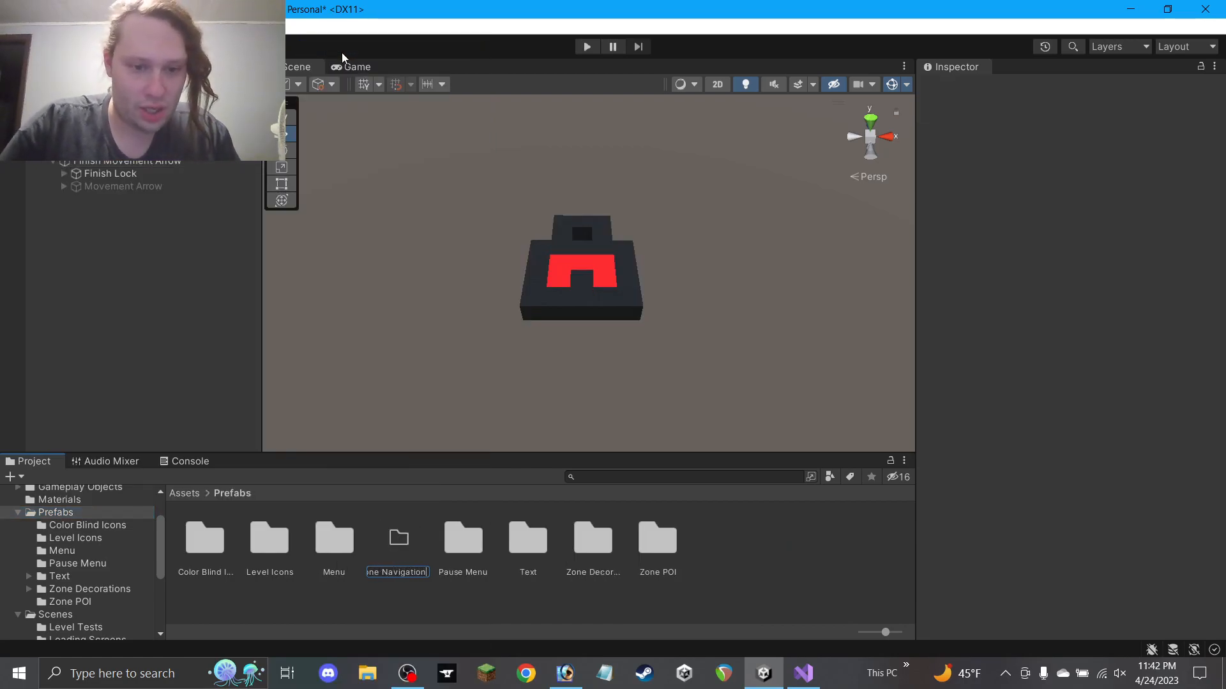
key(Return)
double_click(594, 542)
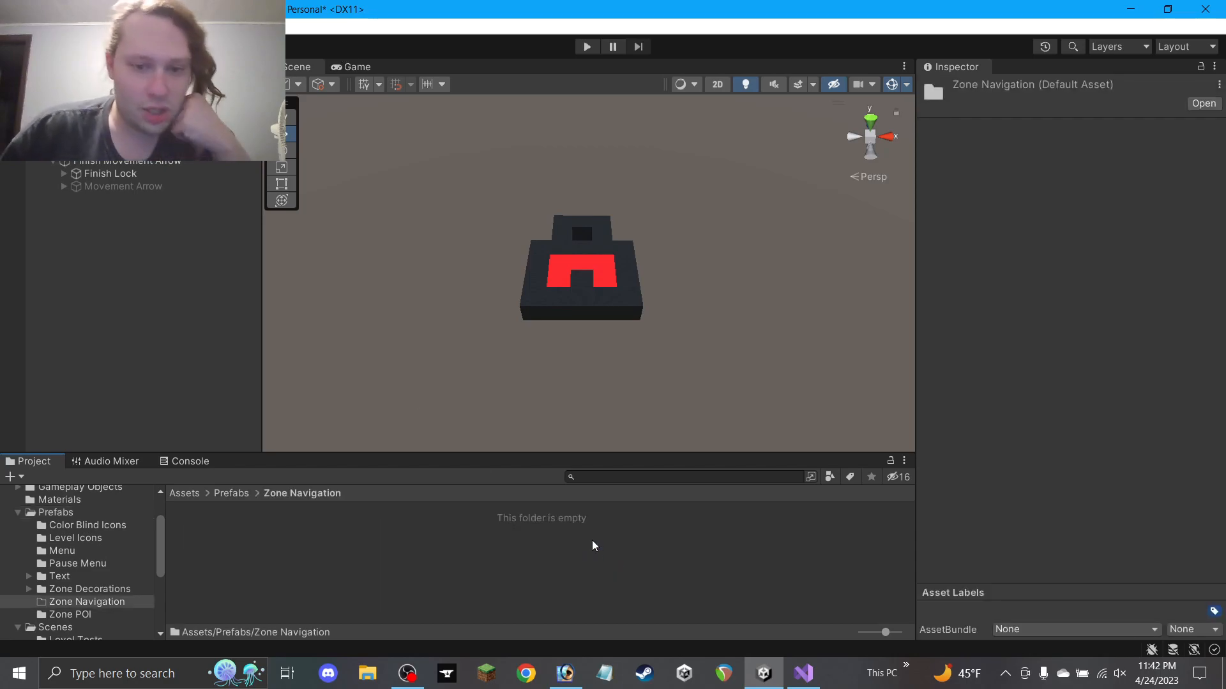
click(122, 186)
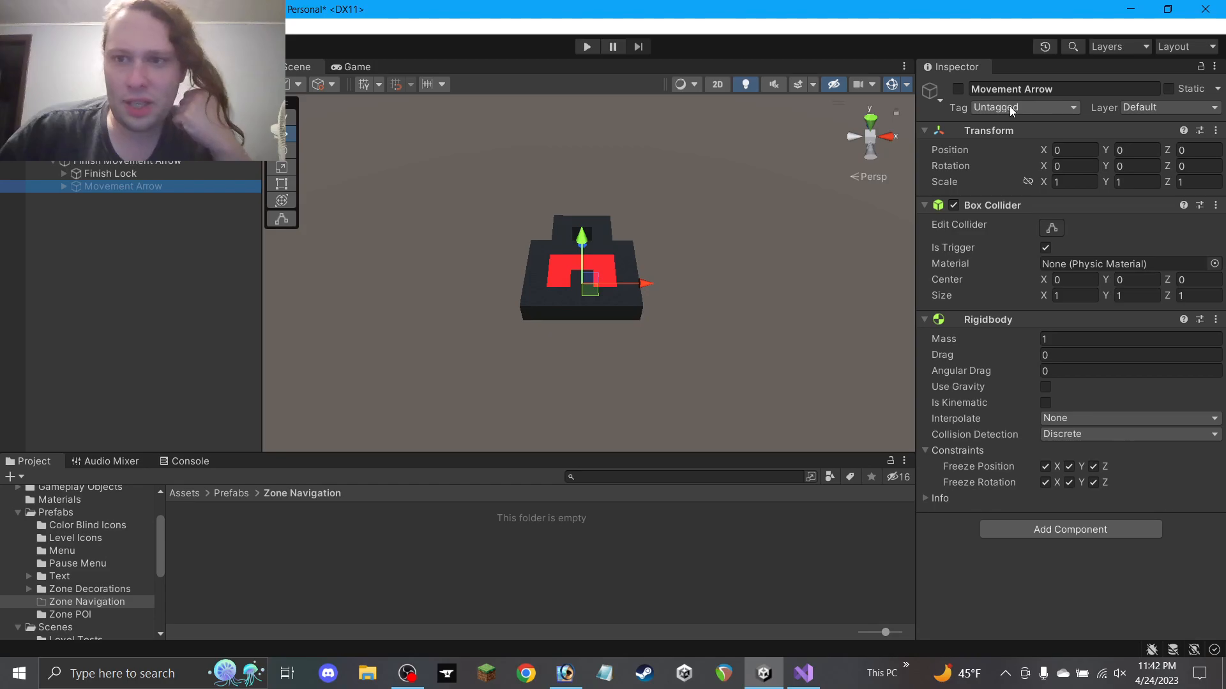
Go to Tags and Layers from Movement Arrow's tag list and add the MoveUp tag
click(974, 108)
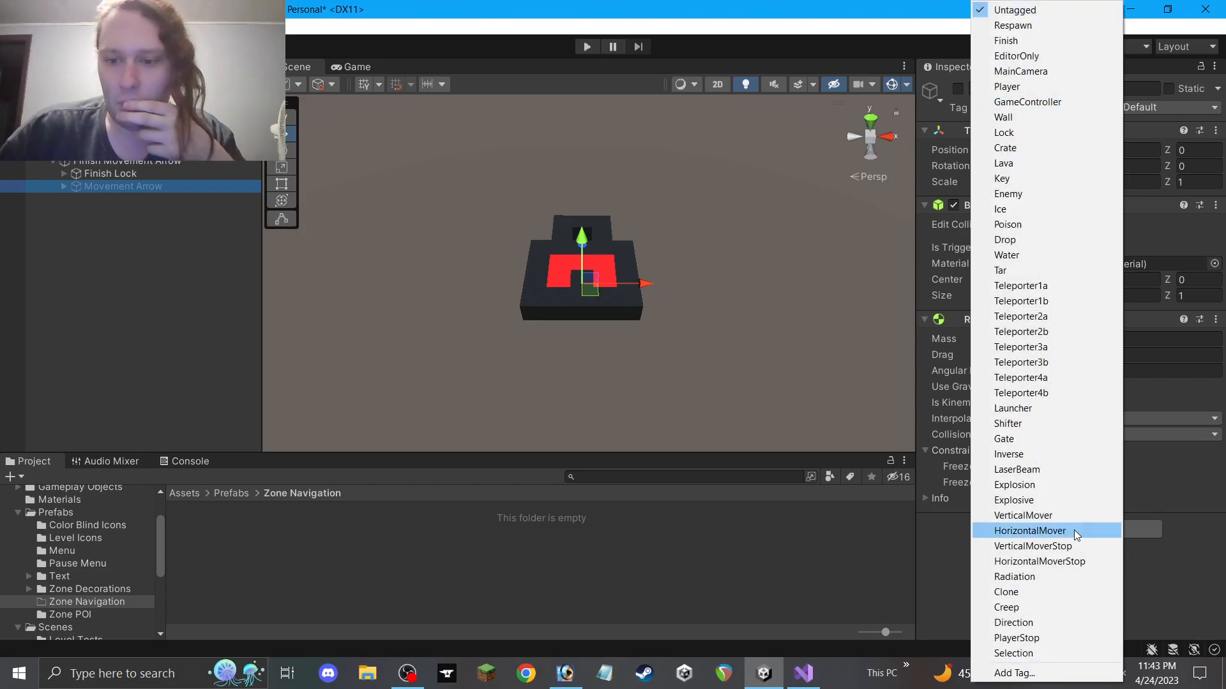
click(1022, 674)
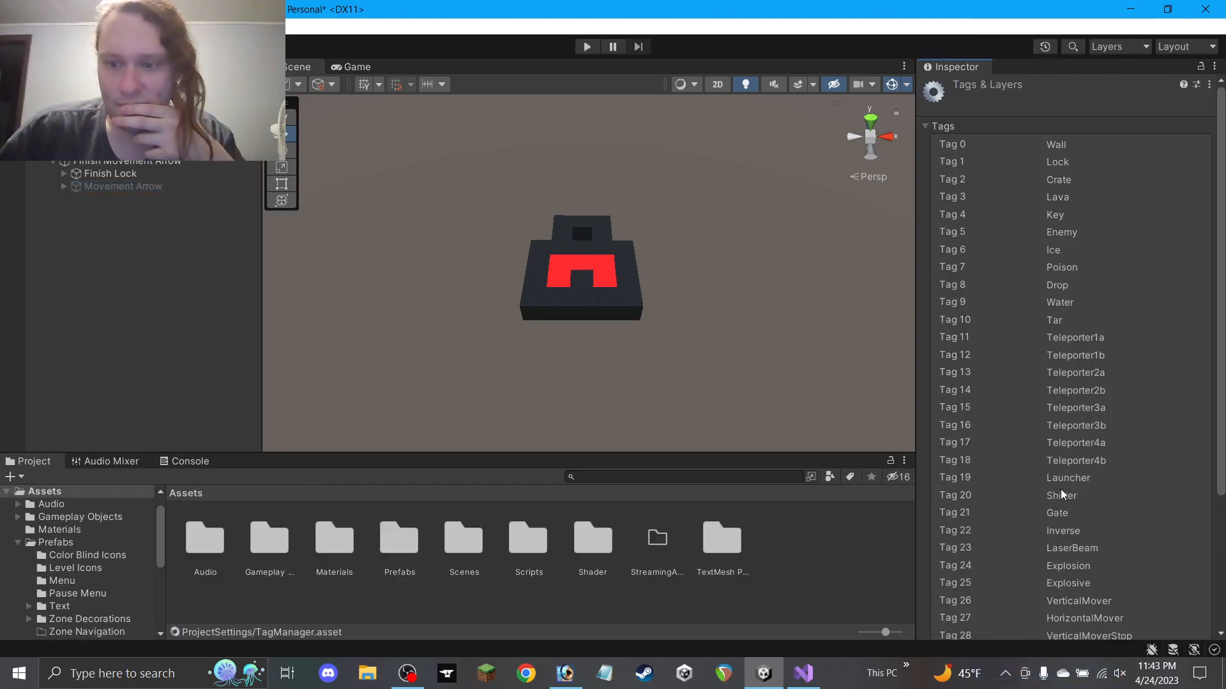
scroll(1060, 489, down, 5)
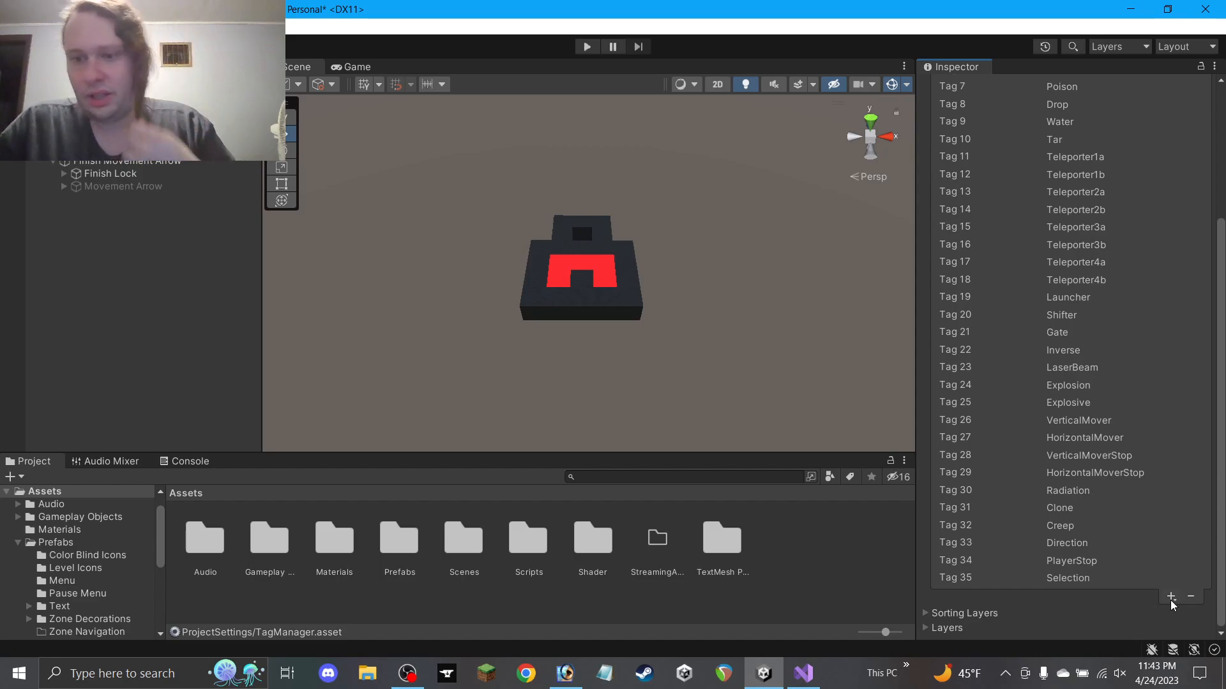
scroll(1107, 431, up, 3)
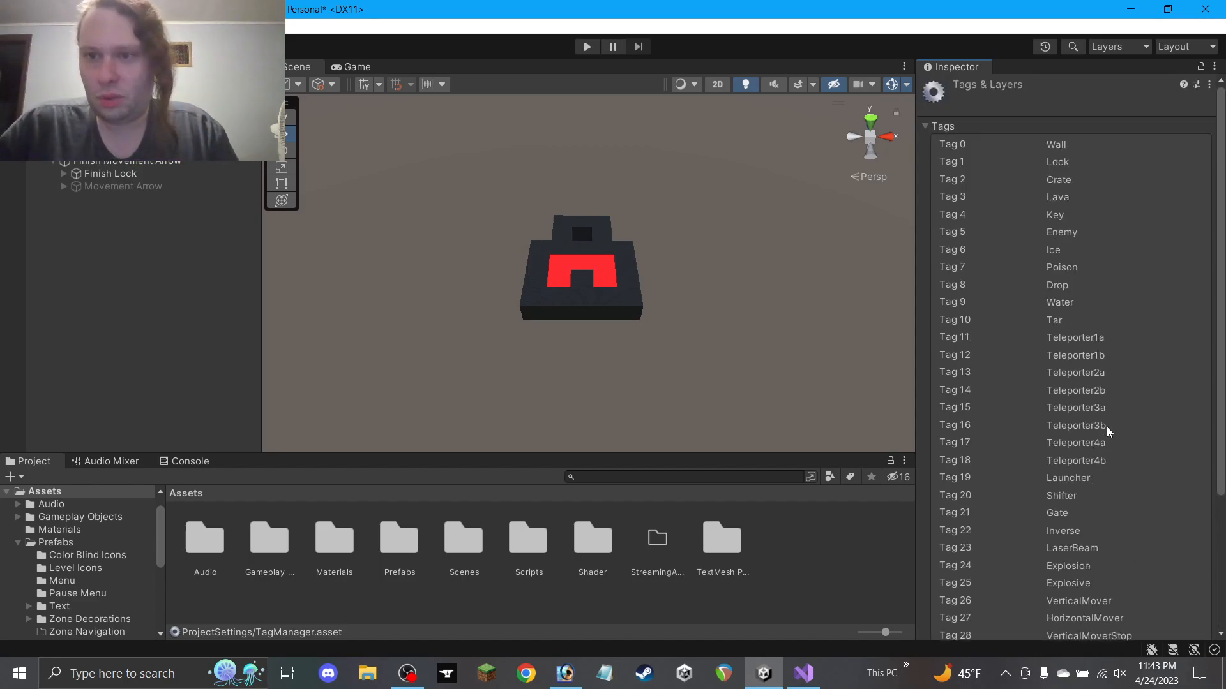
scroll(1106, 467, down, 3)
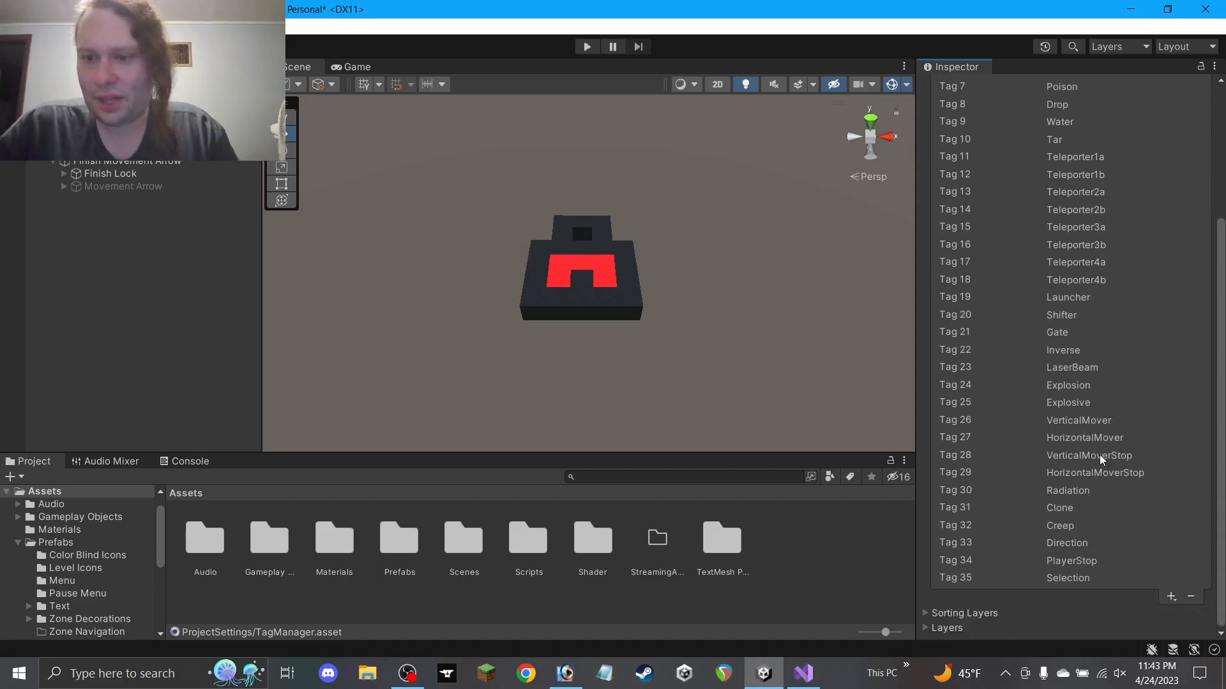
click(1170, 599)
text(MoveUp)
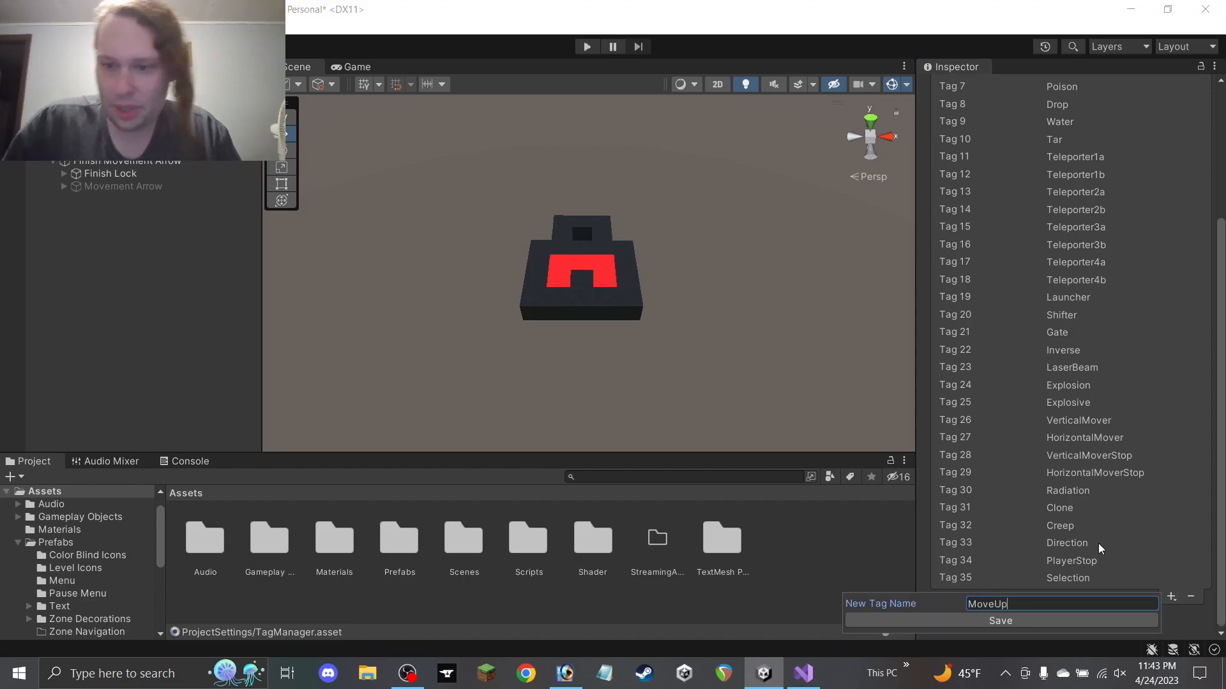
click(1089, 622)
Add the MoveDown, MoveRight and MoveLeft tags
click(1170, 614)
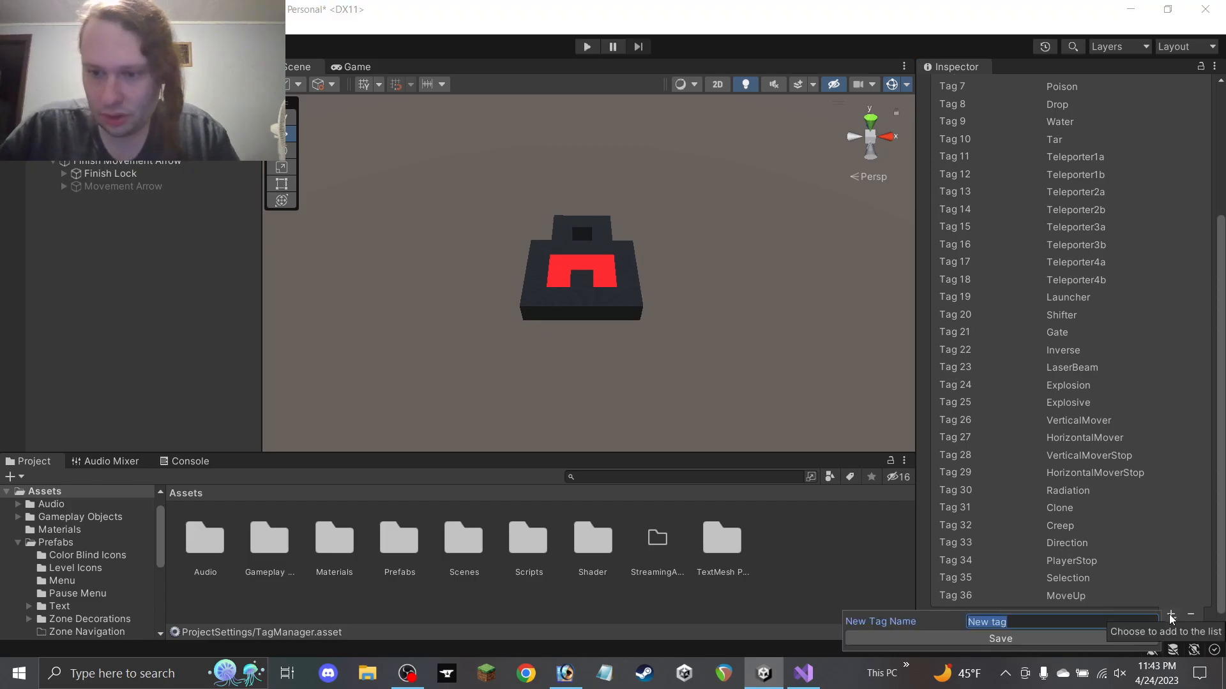
text(MoveDown)
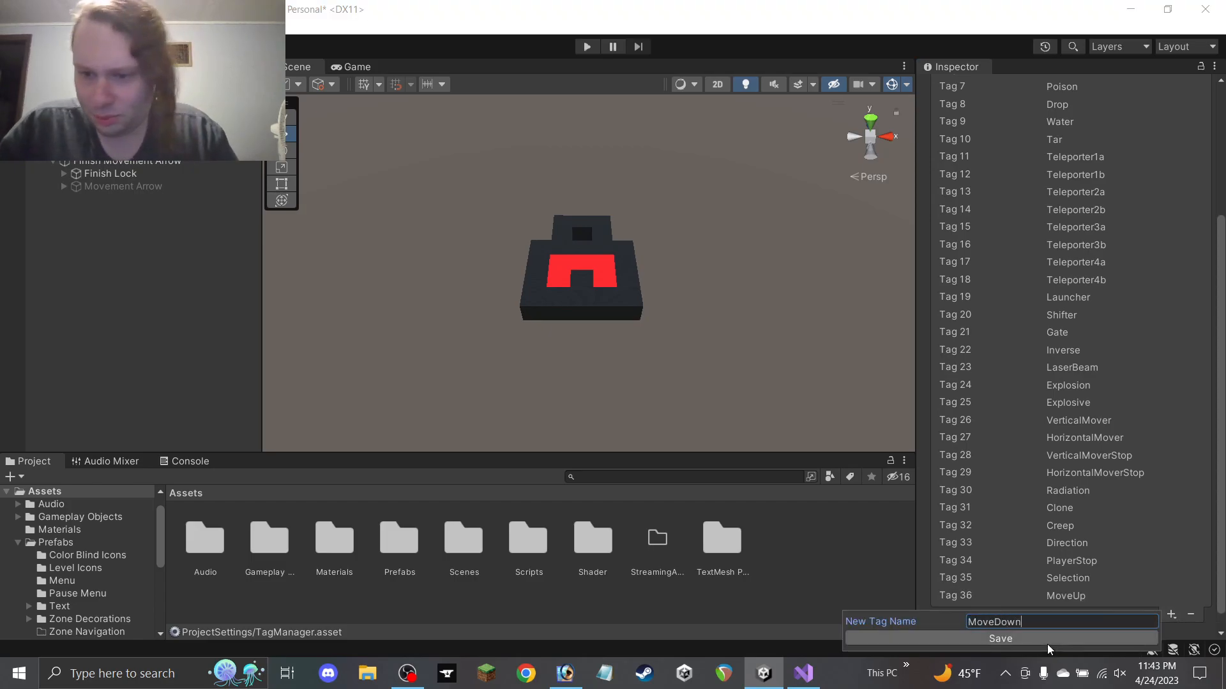
click(1139, 636)
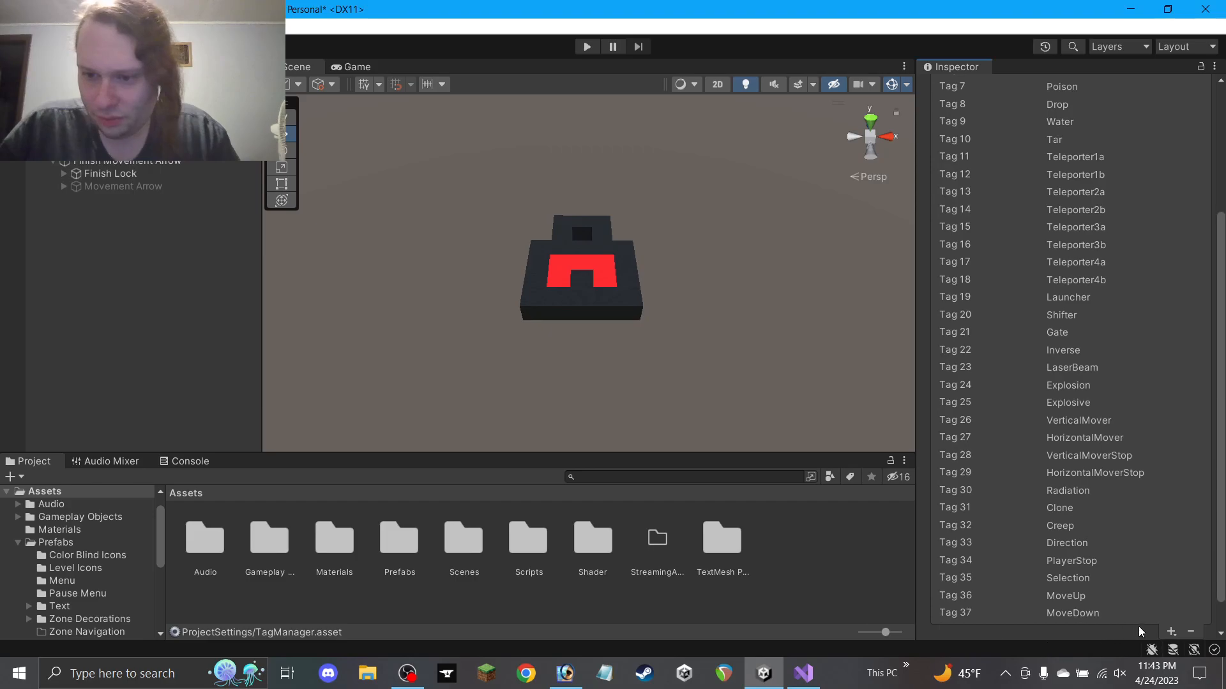
click(1166, 631)
text(Move)
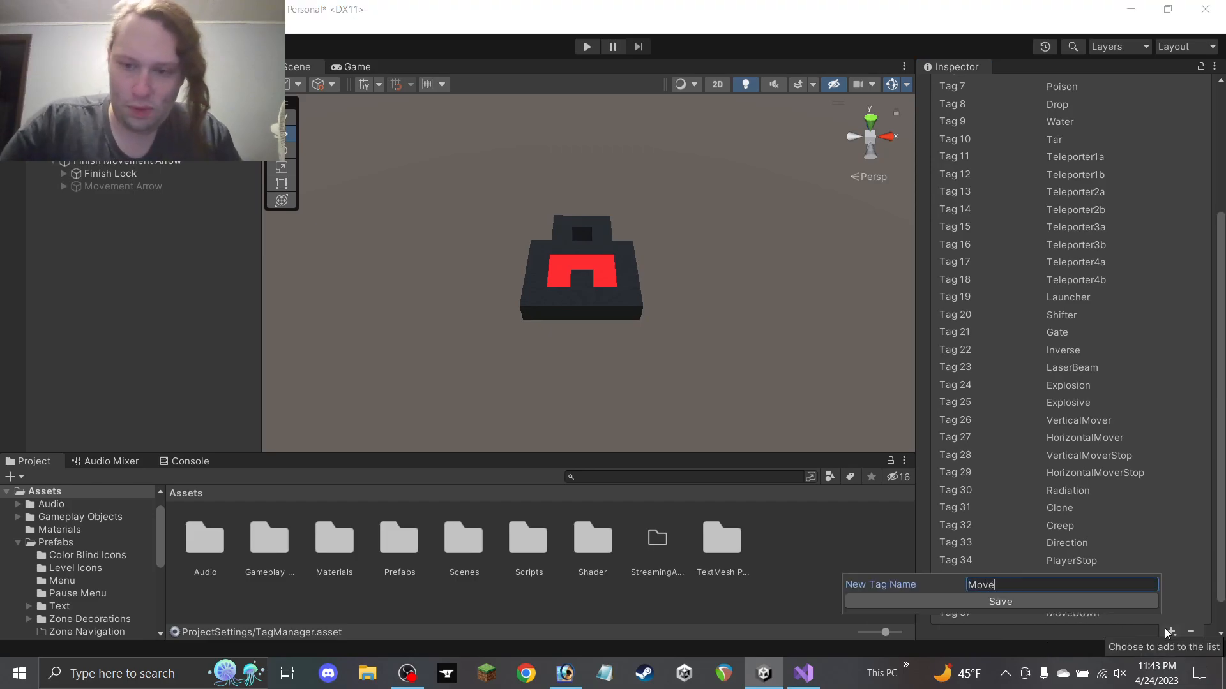
text(Right)
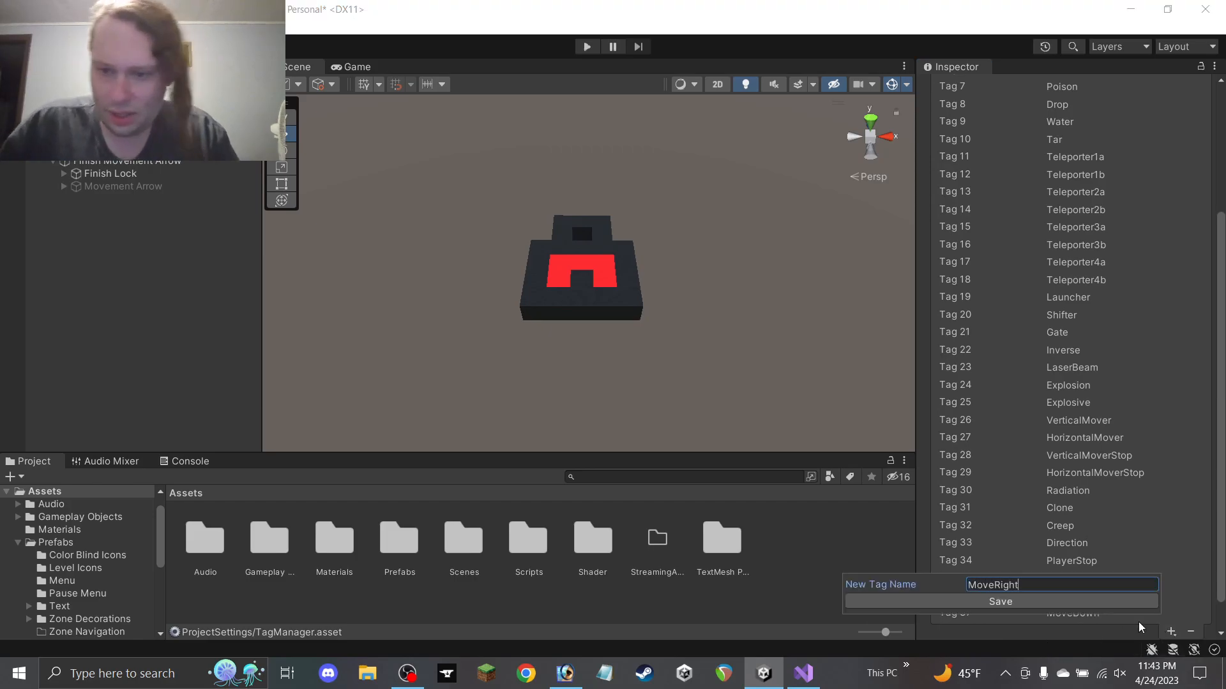
click(1091, 602)
click(1171, 600)
text(Mov)
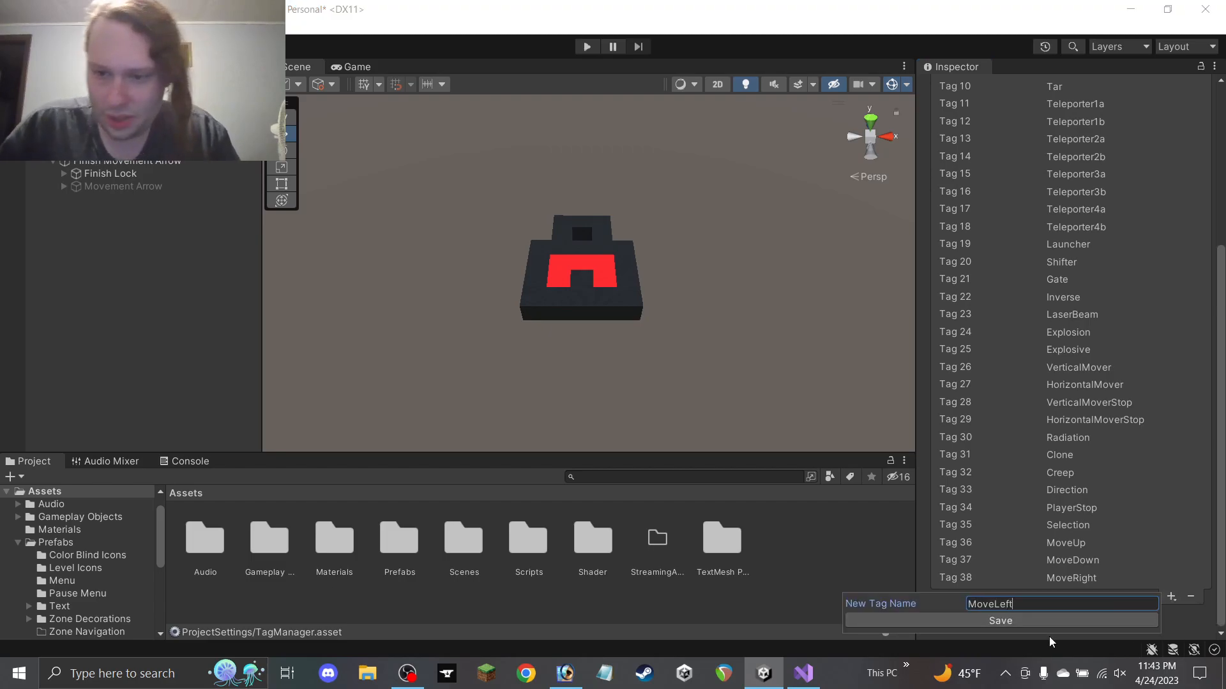
click(1027, 621)
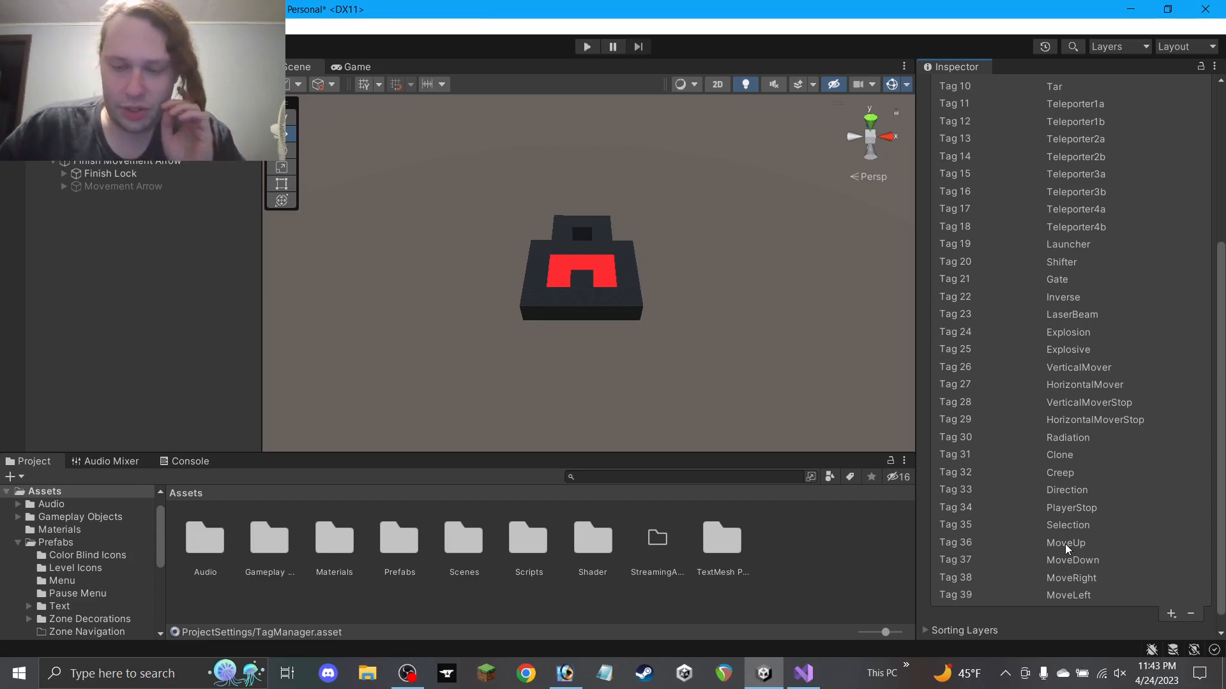
click(125, 187)
Review Movement Arrow's tag choices, leaving it Untagged
click(1022, 106)
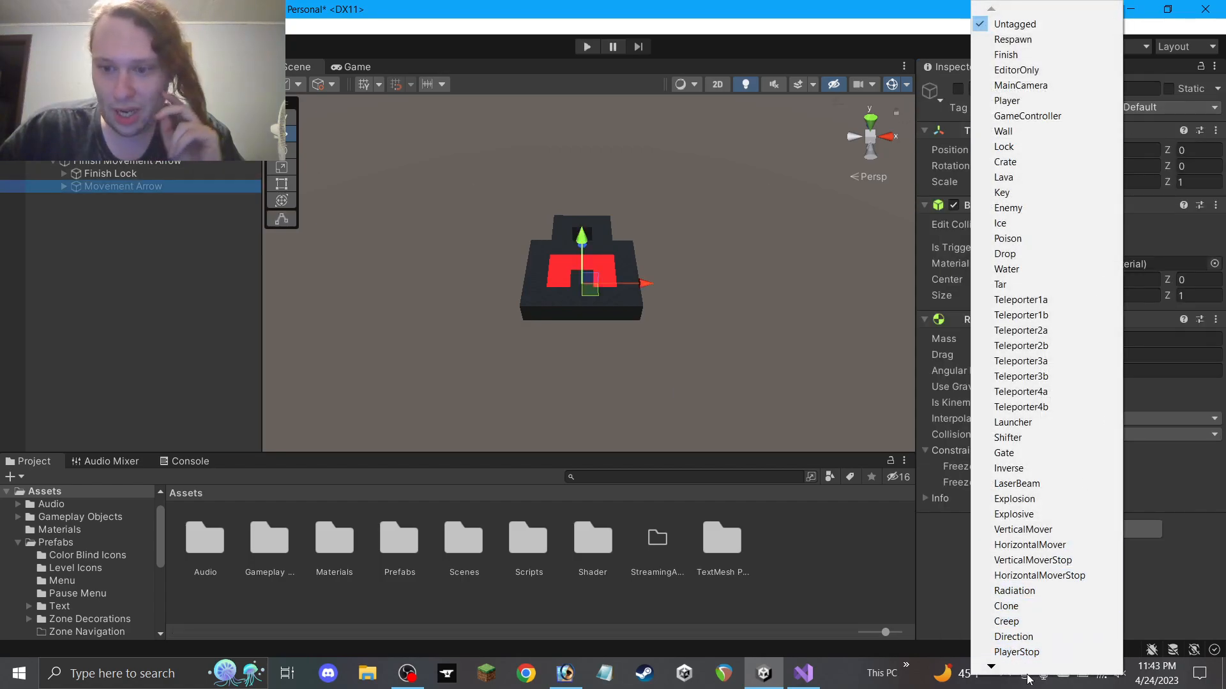
mouse_move(1015, 671)
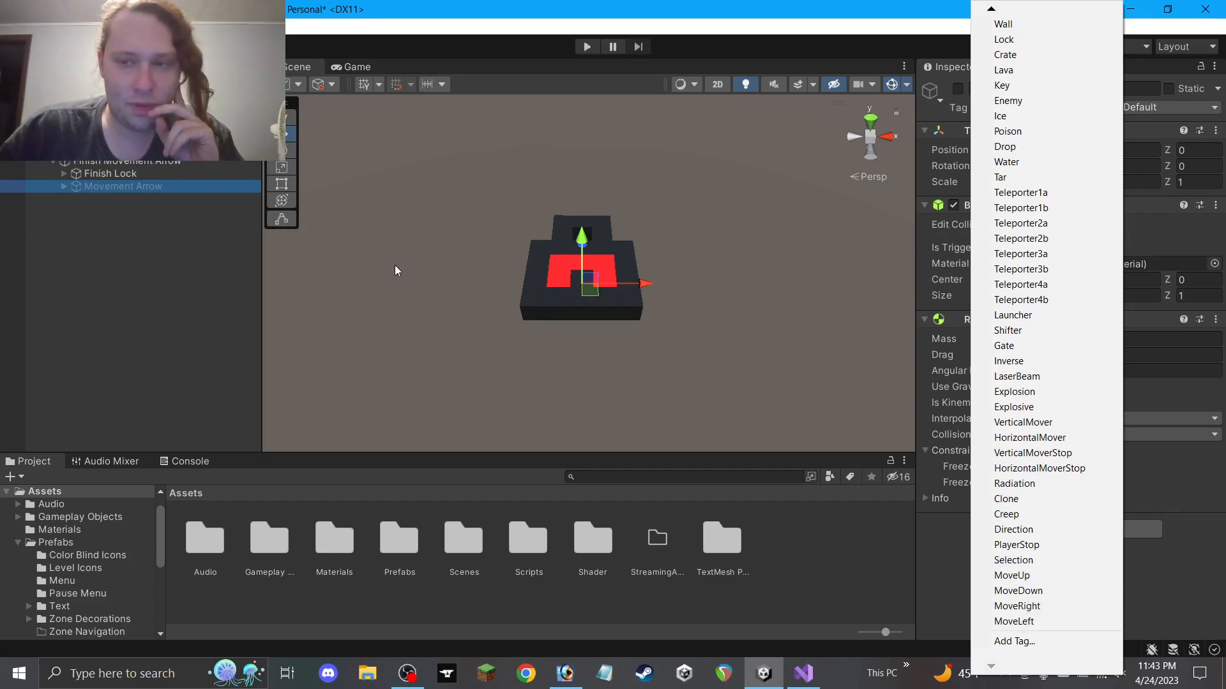
click(1180, 611)
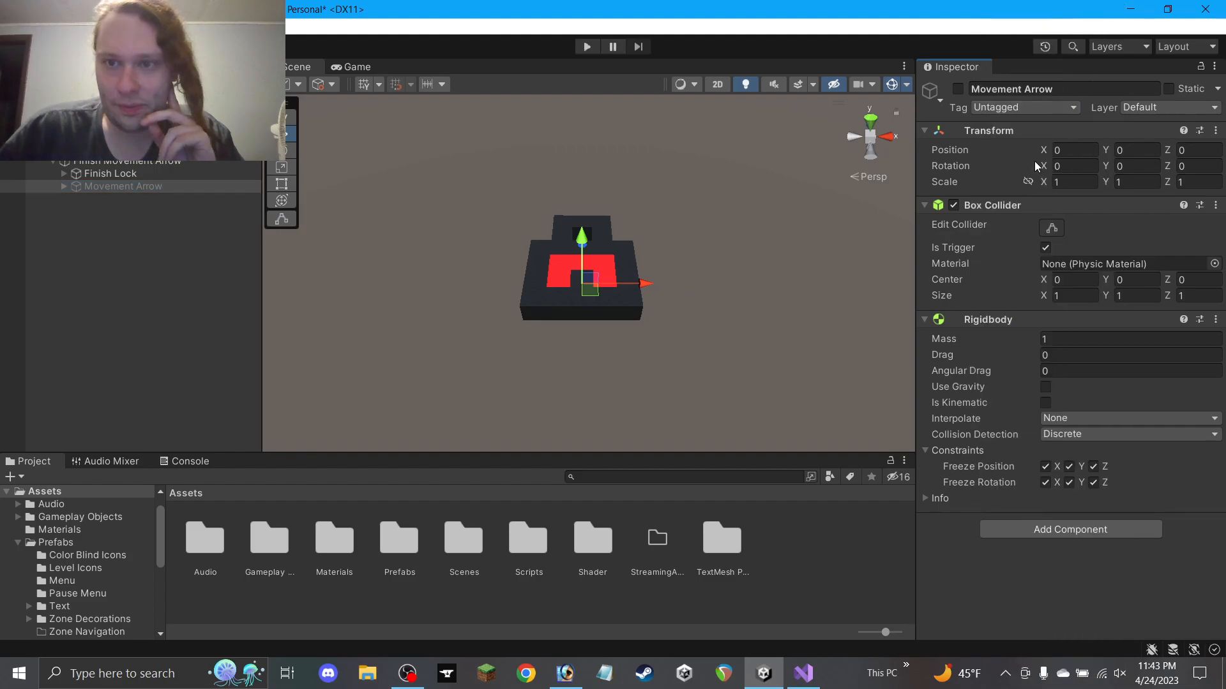
click(1003, 109)
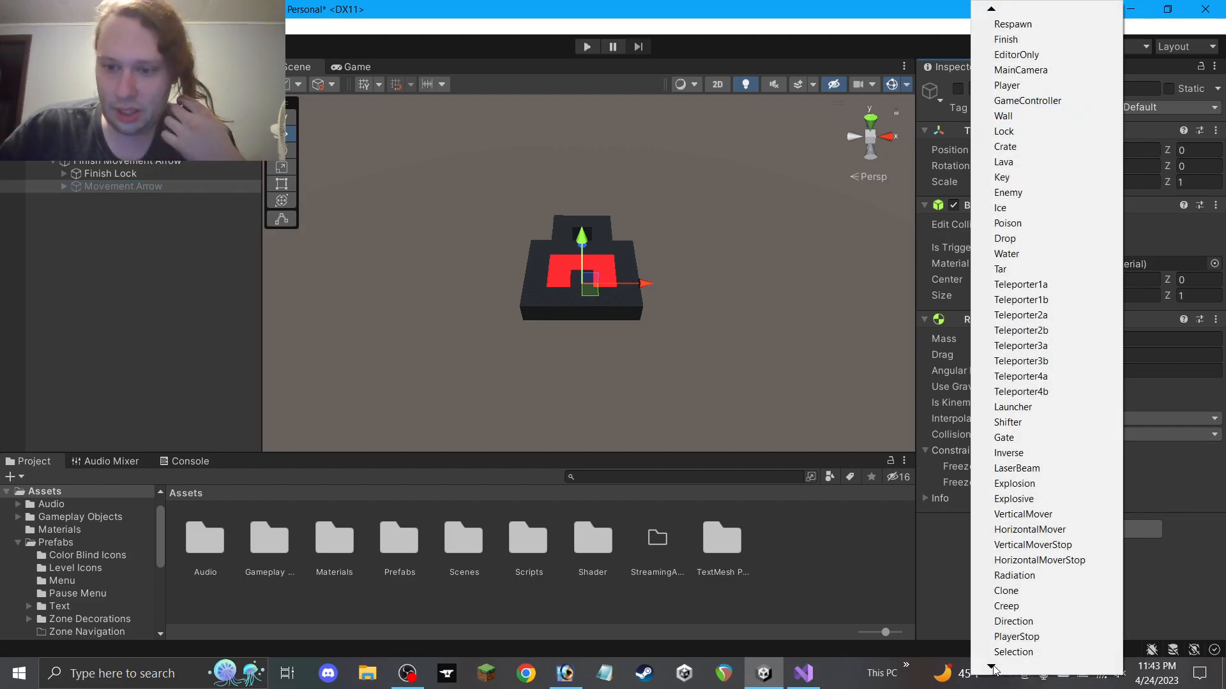
click(1212, 570)
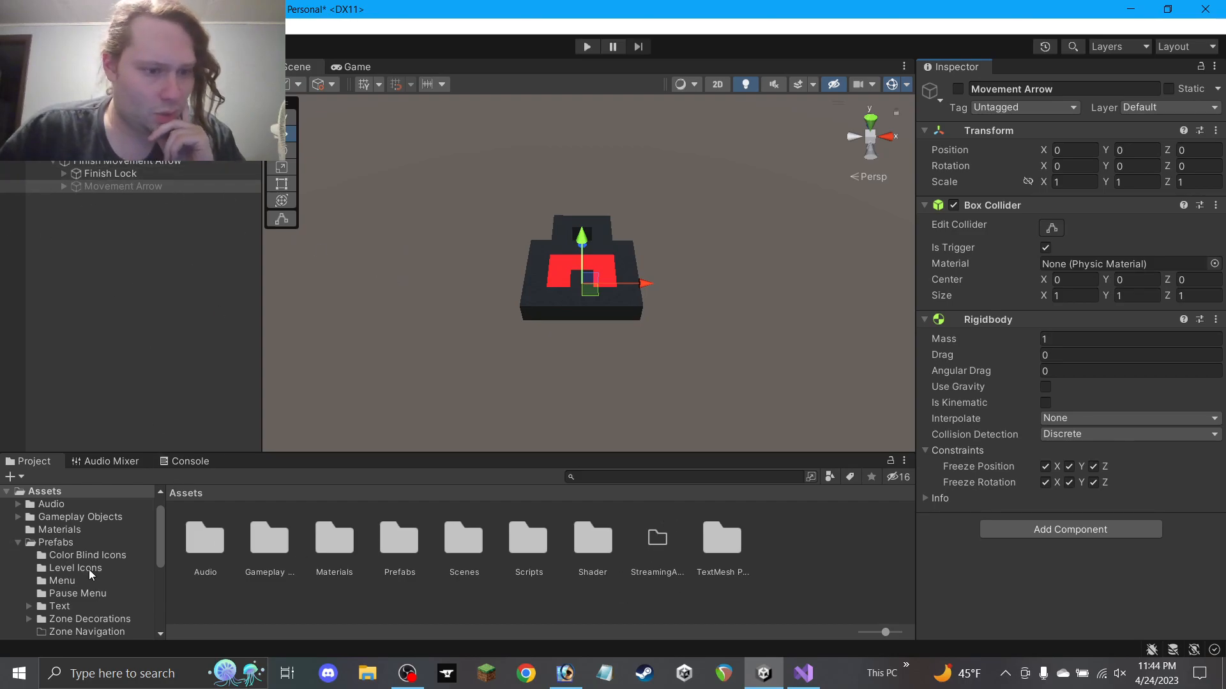
Save Finish Movement Arrow as a prefab in the Zone Navigation folder
click(95, 636)
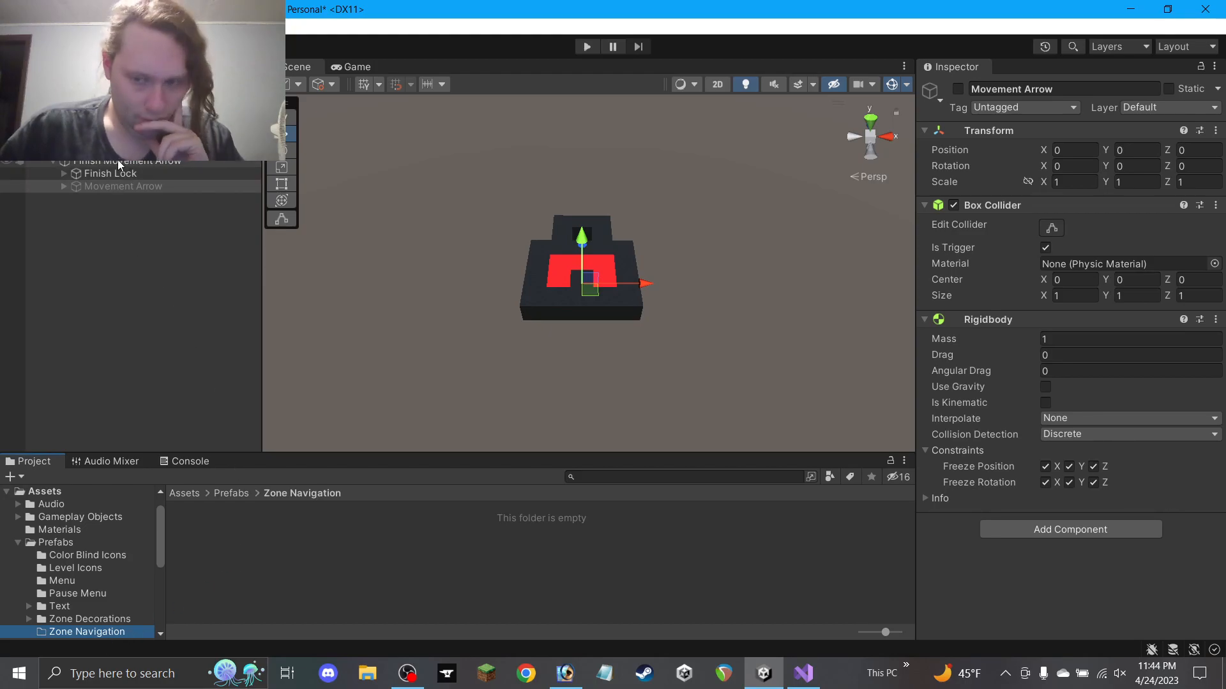
drag(118, 159, 392, 529)
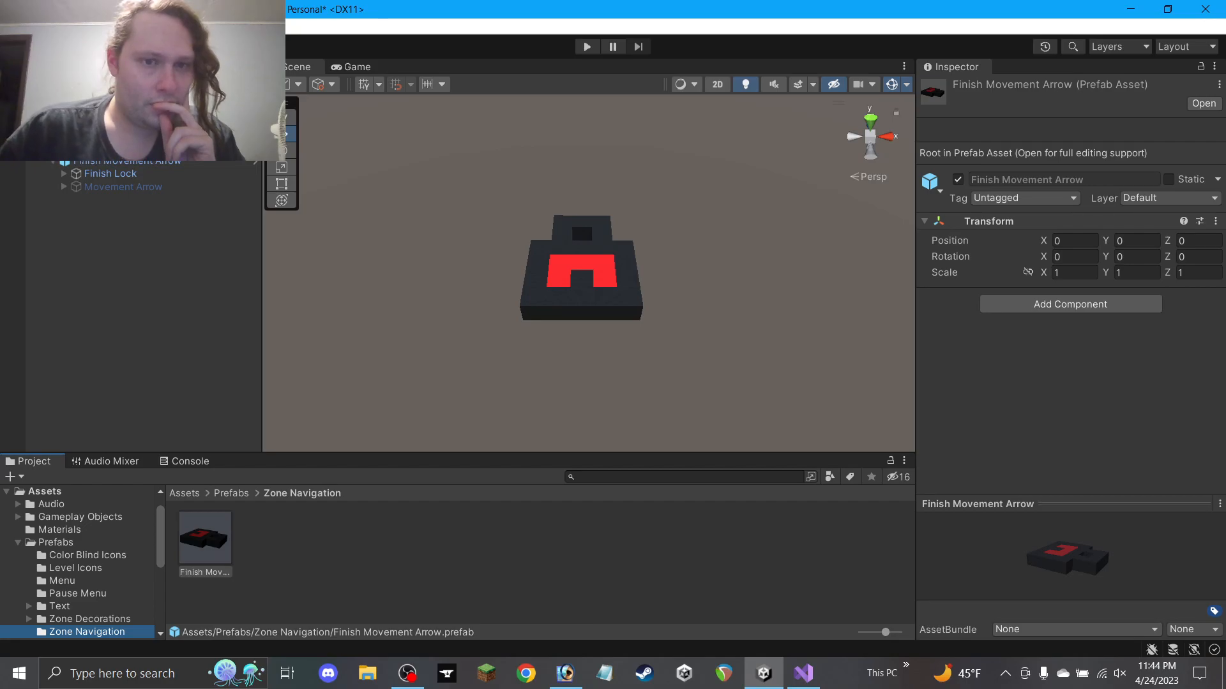
click(79, 164)
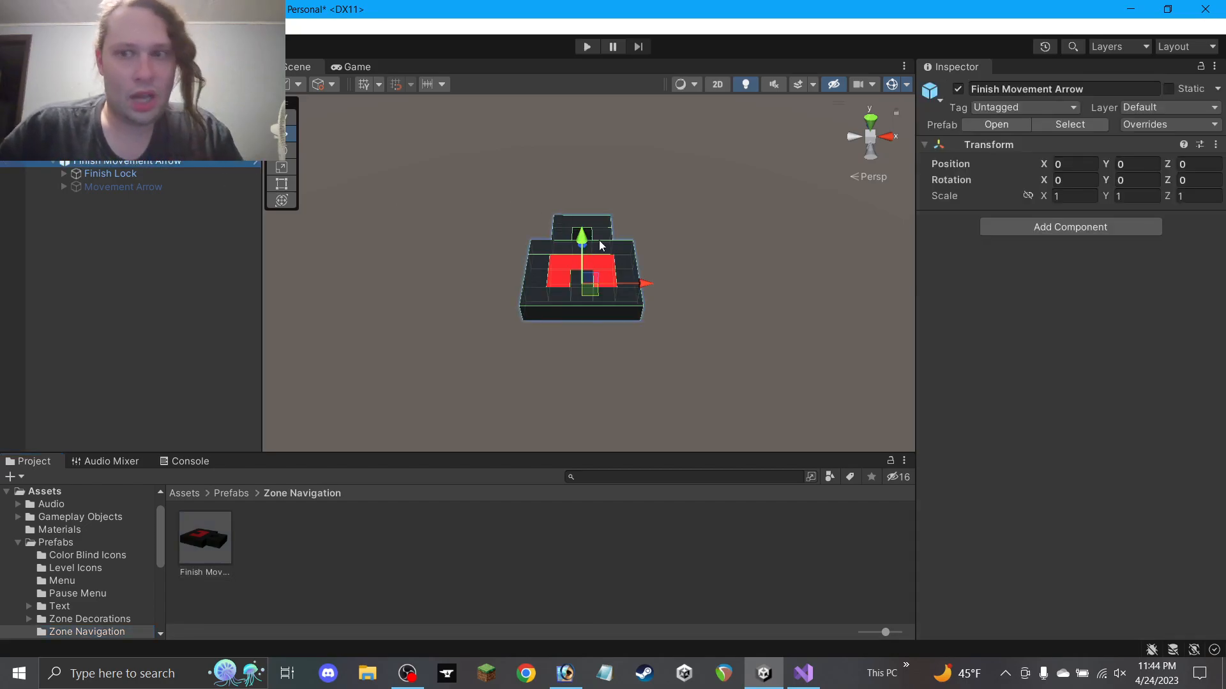
Unhide the level geometry and drag the Finish Movement Arrow into the maze near the cyan platform
scroll(597, 245, down, 3)
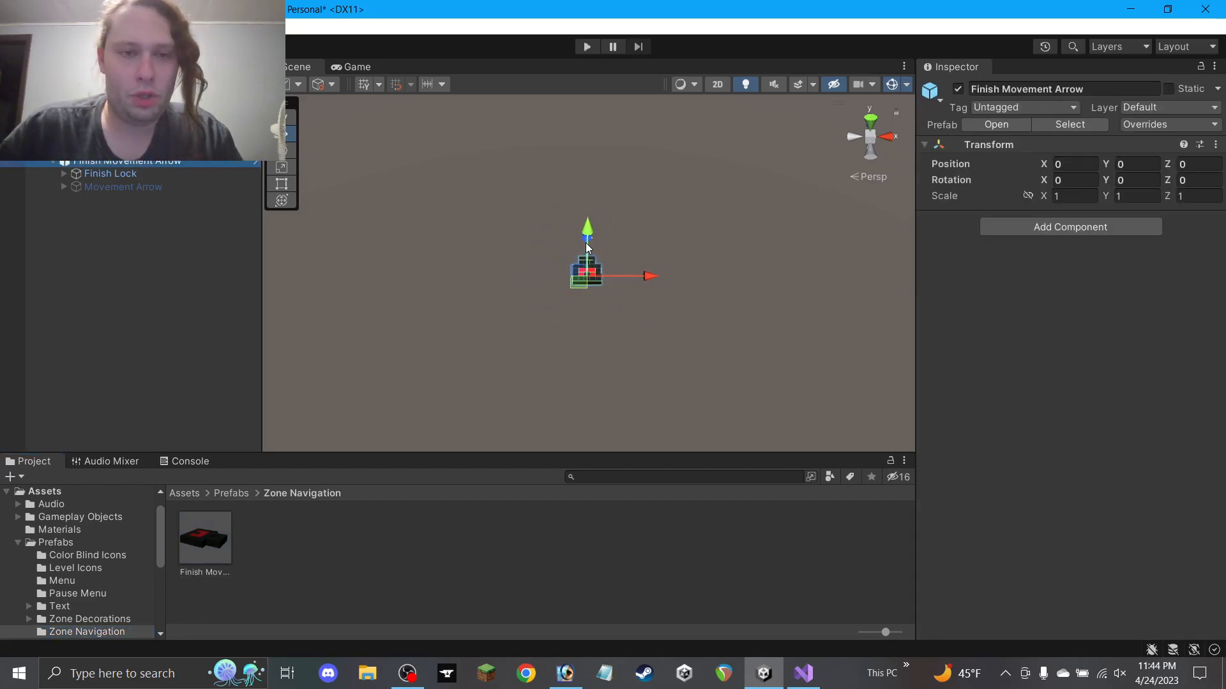
click(8, 147)
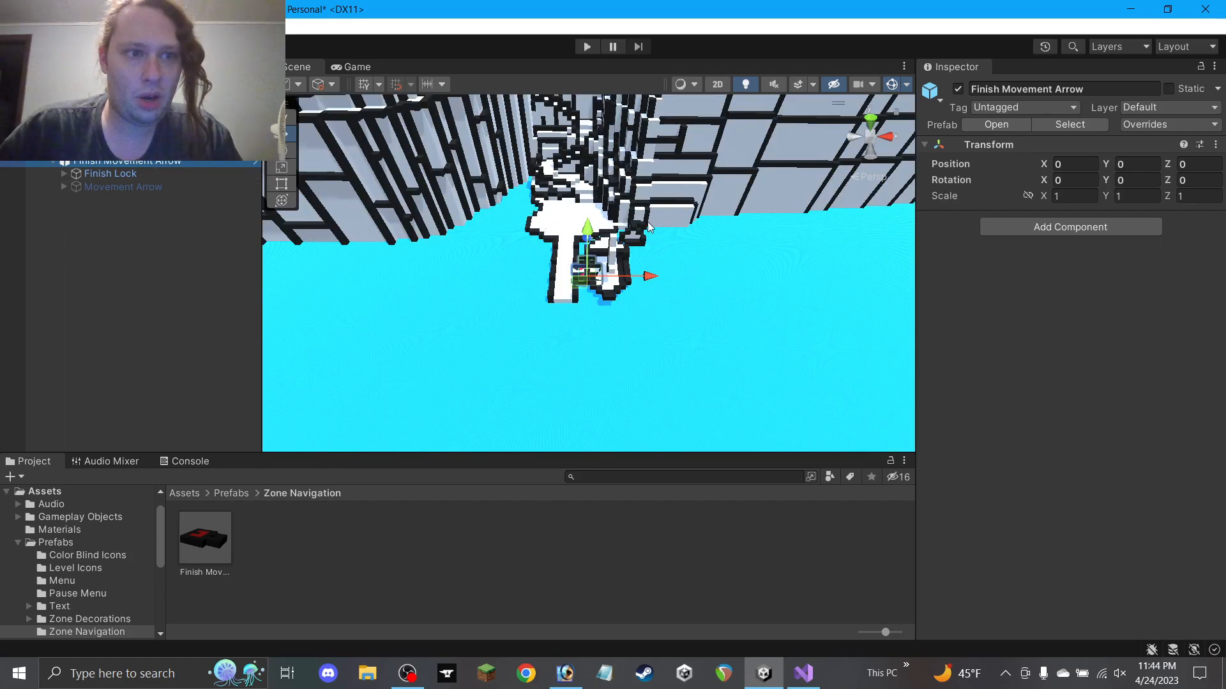
drag(590, 236, 590, 110)
middle_drag(590, 110, 554, 330)
drag(561, 381, 593, 146)
middle_drag(606, 151, 534, 262)
middle_drag(552, 193, 413, 347)
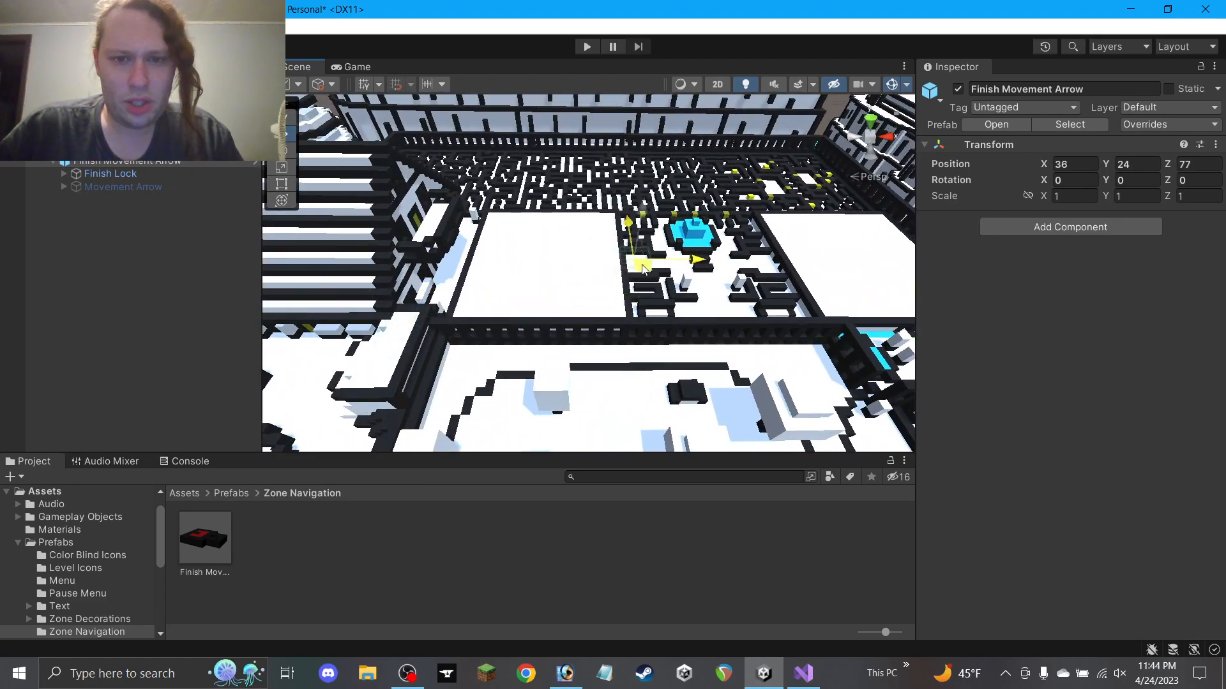
scroll(669, 243, up, 4)
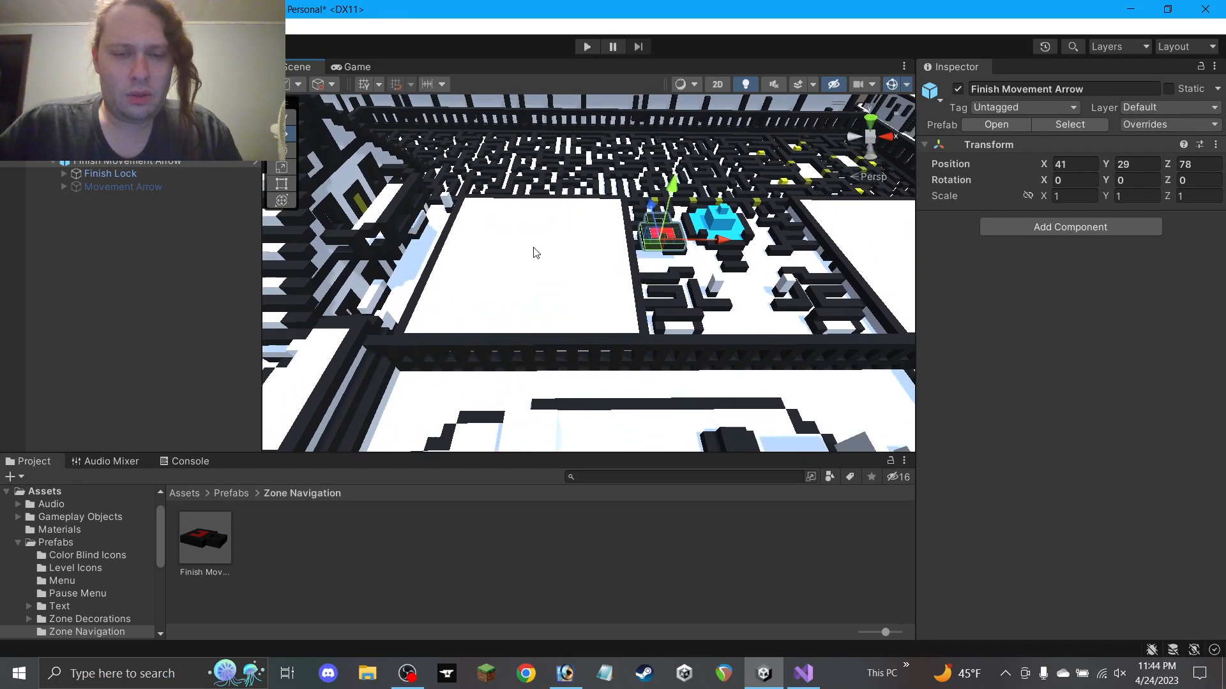
double_click(129, 164)
alt+drag(447, 288, 910, 70)
scroll(581, 295, down, 5)
alt+drag(756, 207, 809, 246)
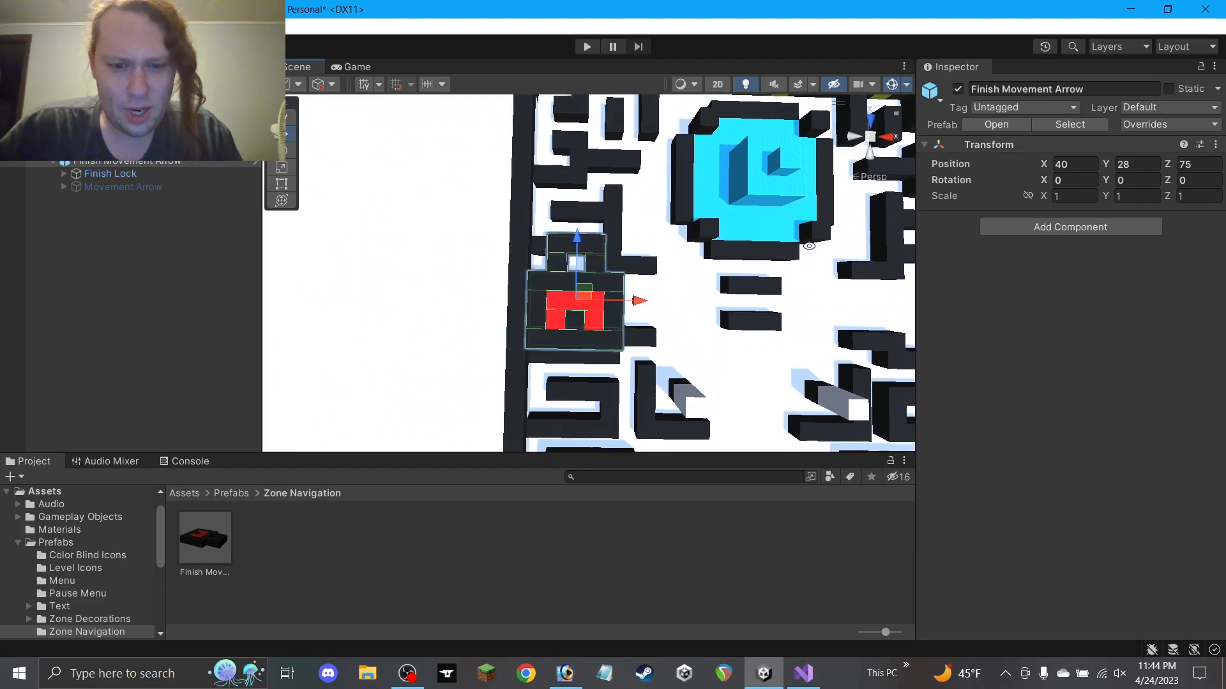
Pan around the Photoshop maze map to locate the matching zone
click(565, 675)
key(space)
drag(355, 517, 775, 263)
drag(580, 304, 290, 315)
drag(124, 277, 316, 302)
drag(337, 259, 242, 262)
drag(951, 255, 408, 309)
drag(477, 106, 724, 498)
drag(117, 329, 722, 334)
drag(332, 237, 714, 353)
drag(455, 259, 440, 440)
drag(526, 338, 482, 395)
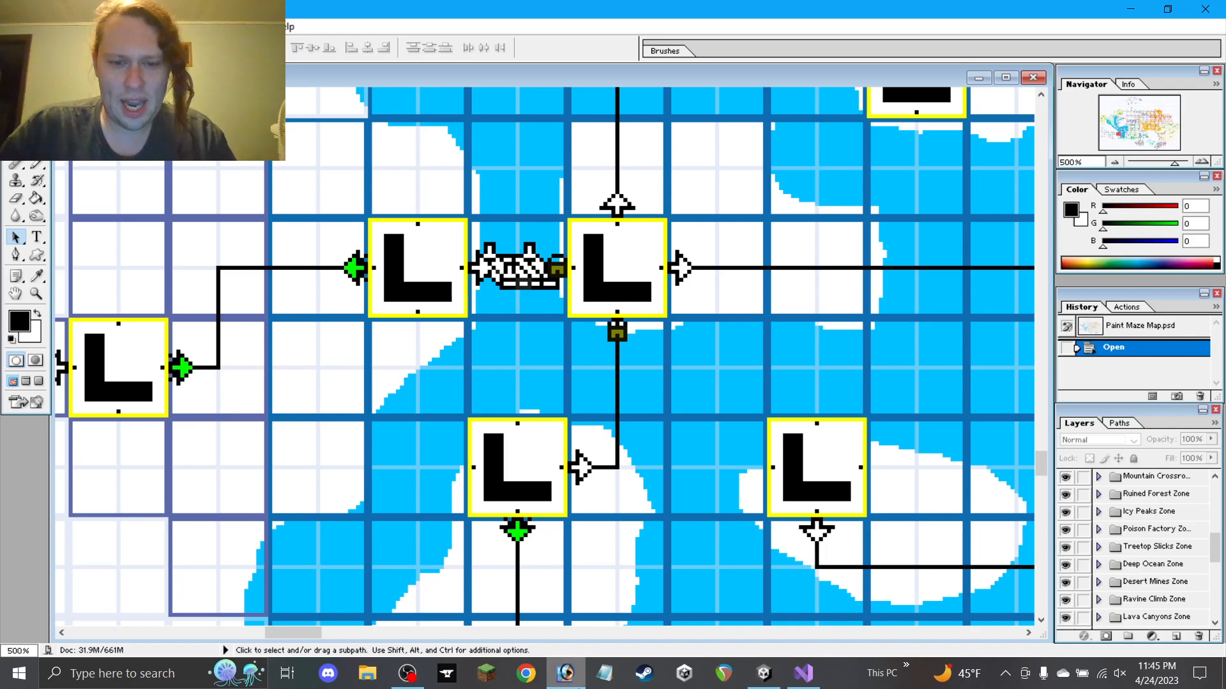
Back in Unity, orbit the maze to check the arrow at 40, 28, 75
click(563, 676)
scroll(538, 359, up, 4)
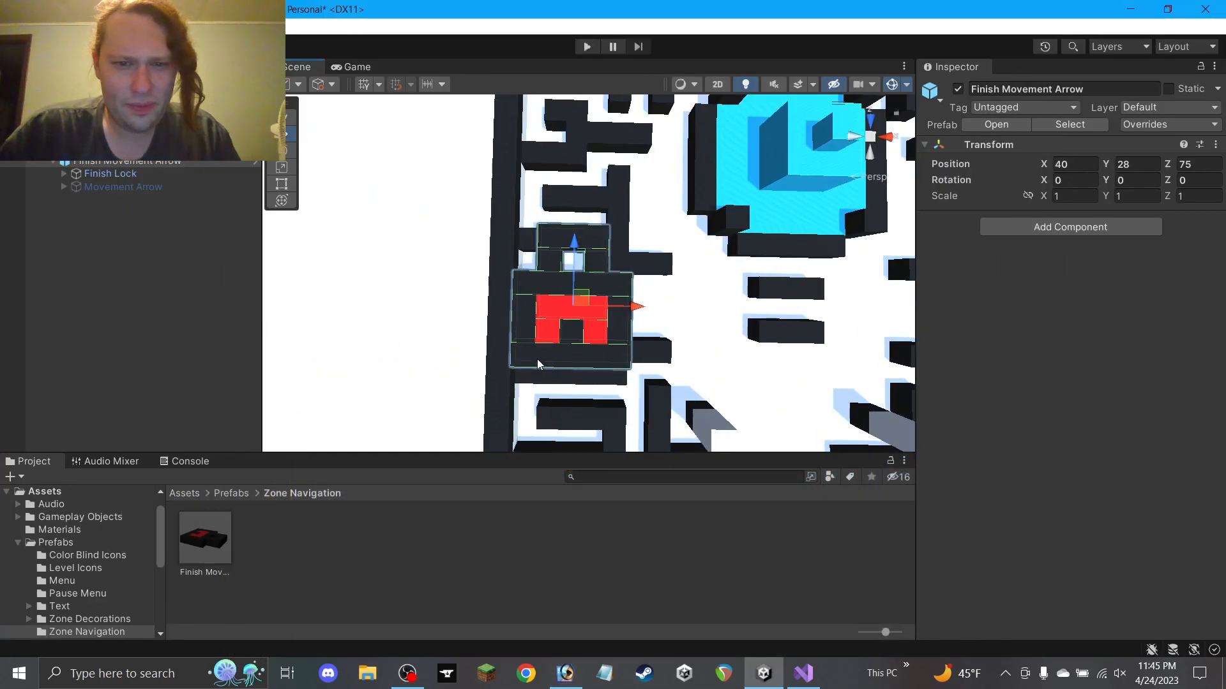
key(space)
key(space)
click(766, 368)
alt+drag(739, 336, 573, 254)
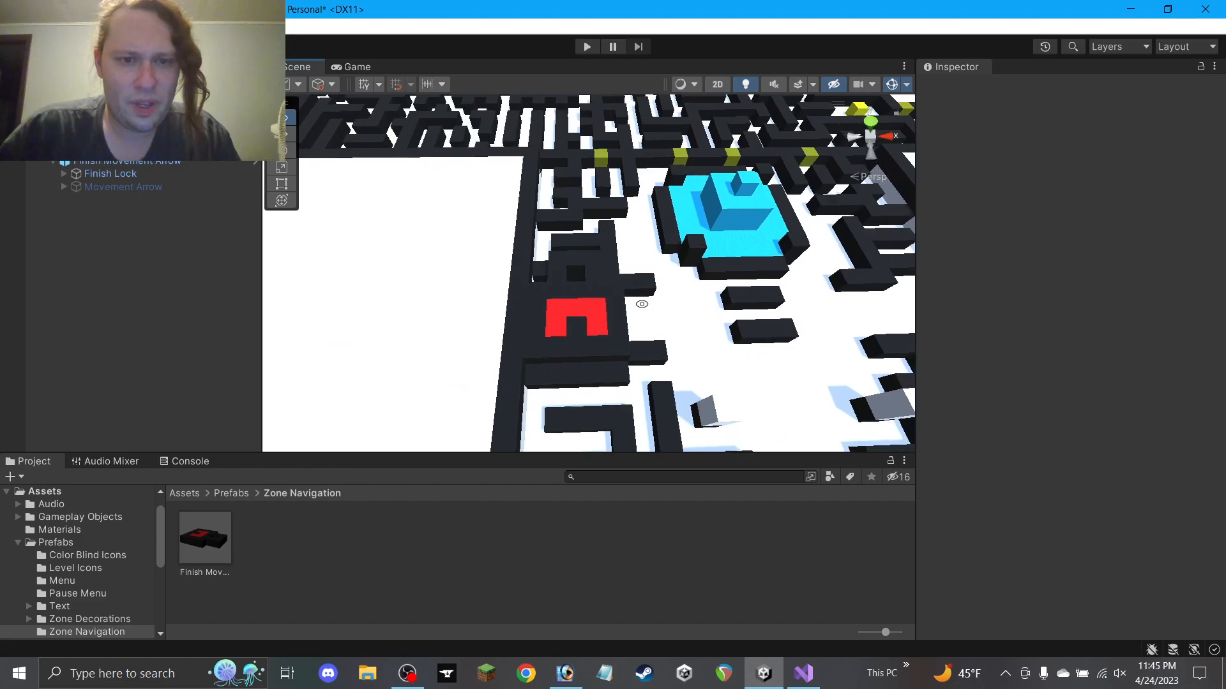
Activate the Movement Arrow and rotate it 90 degrees on Y
click(124, 187)
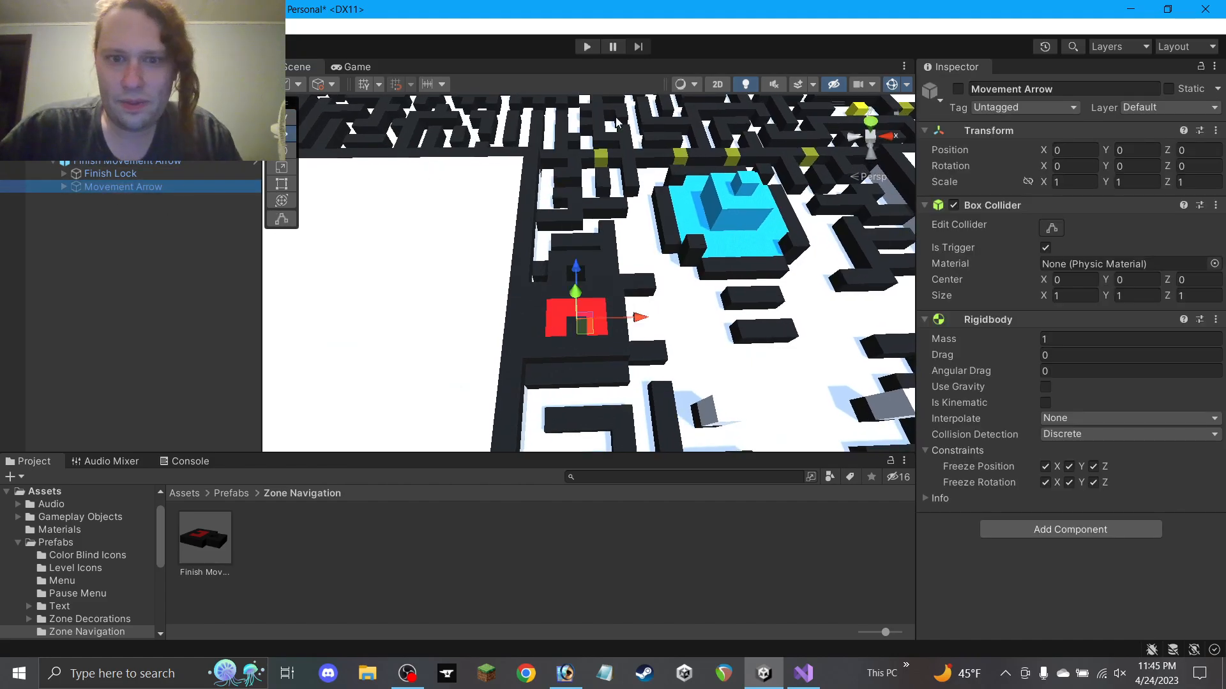
click(958, 89)
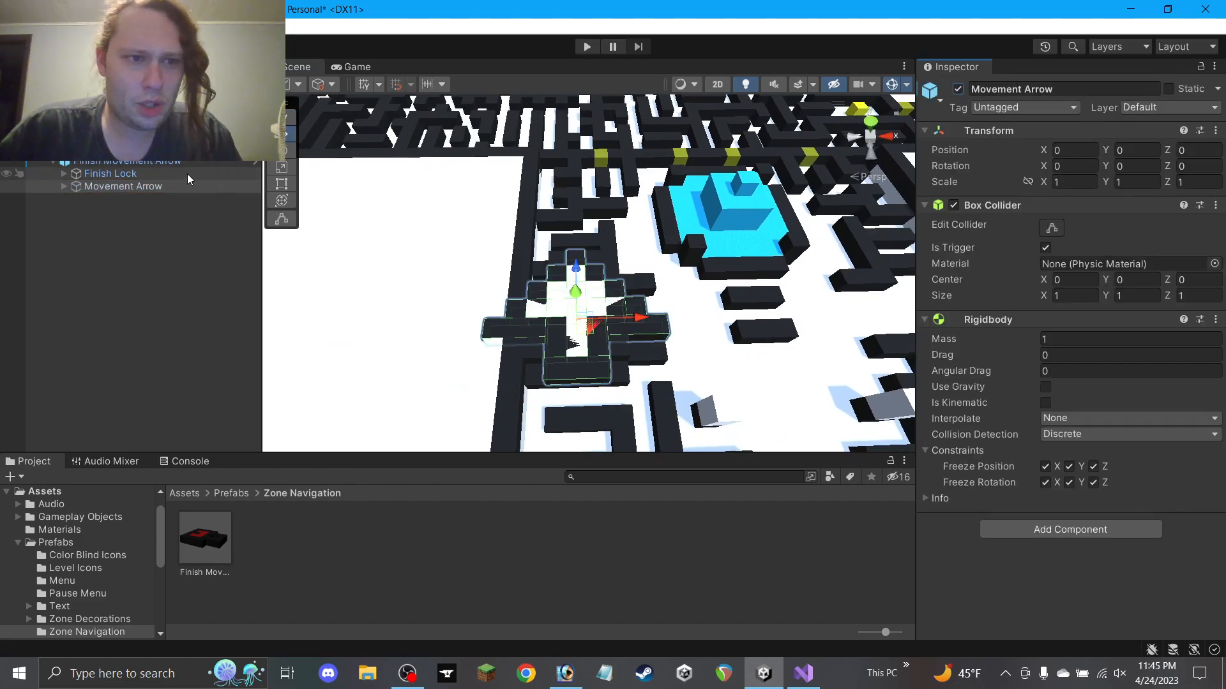
click(1140, 164)
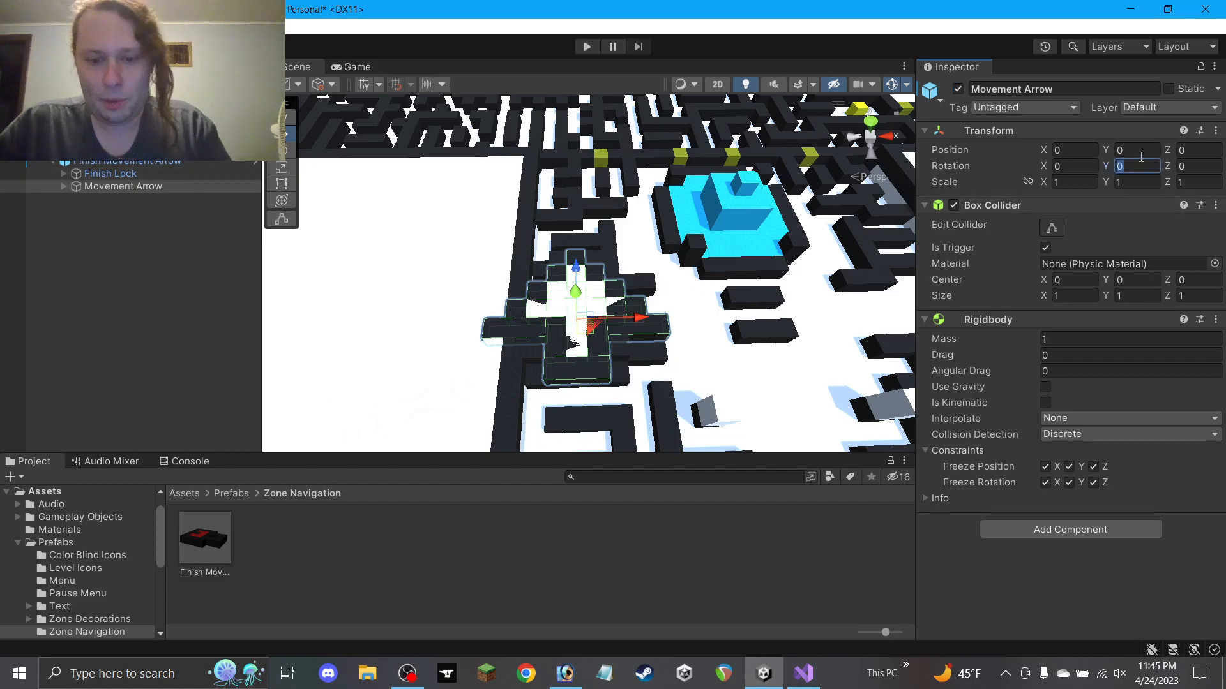
text(90)
key(Return)
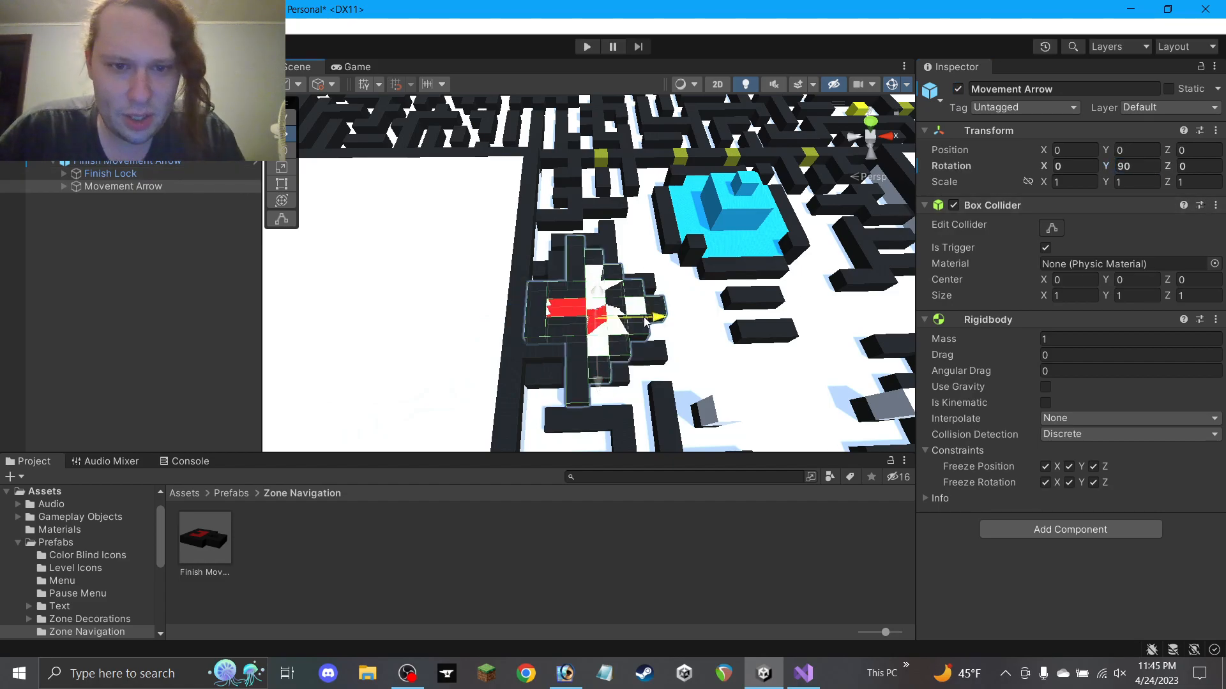
alt+drag(660, 323, 649, 427)
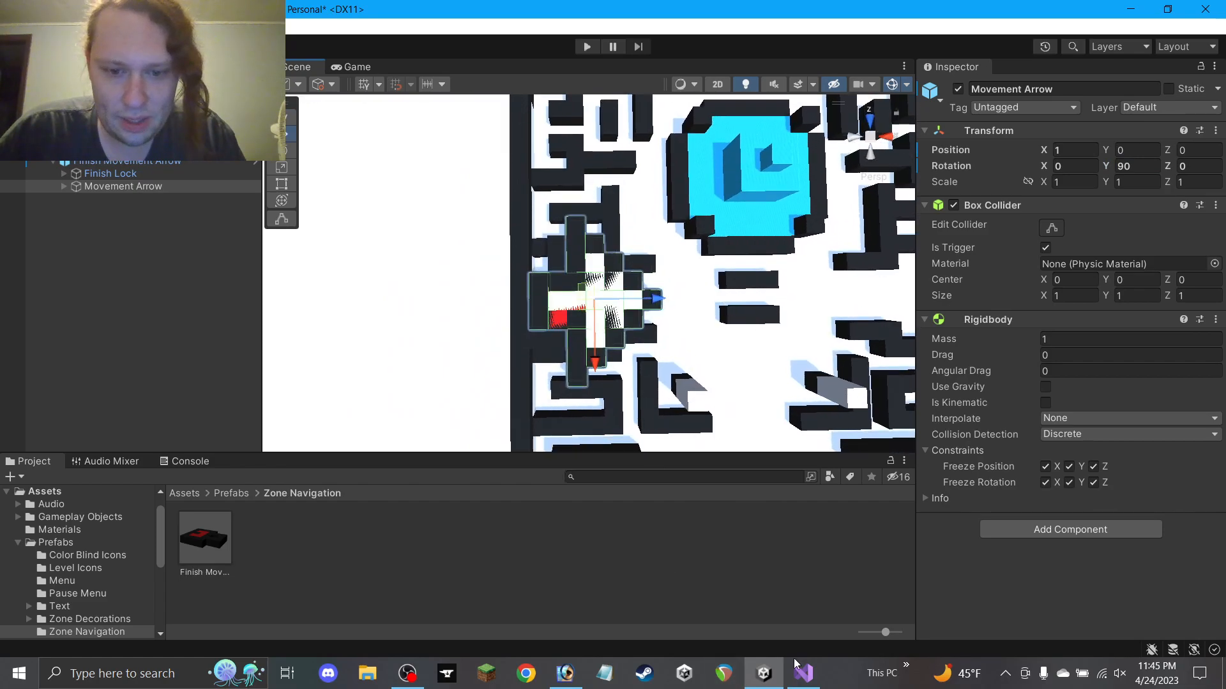
Compare the arrow's placement against the Photoshop maze map, then view it from the side
click(572, 676)
drag(588, 415, 539, 164)
drag(717, 530, 588, 318)
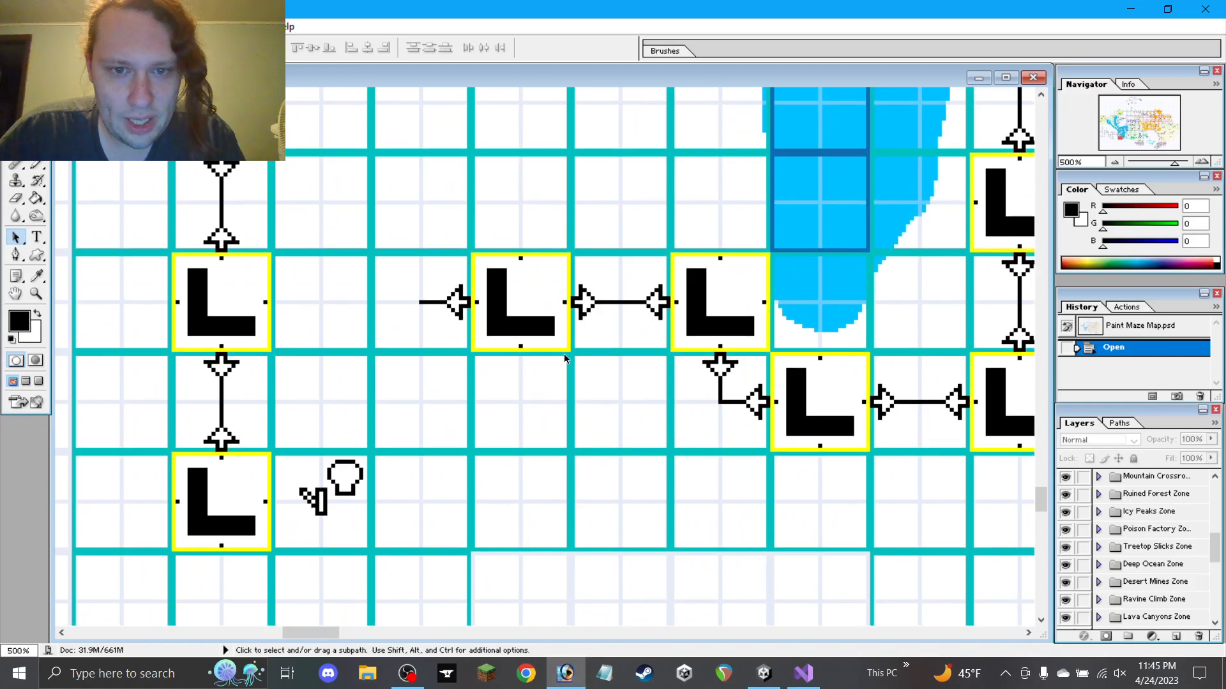
click(566, 675)
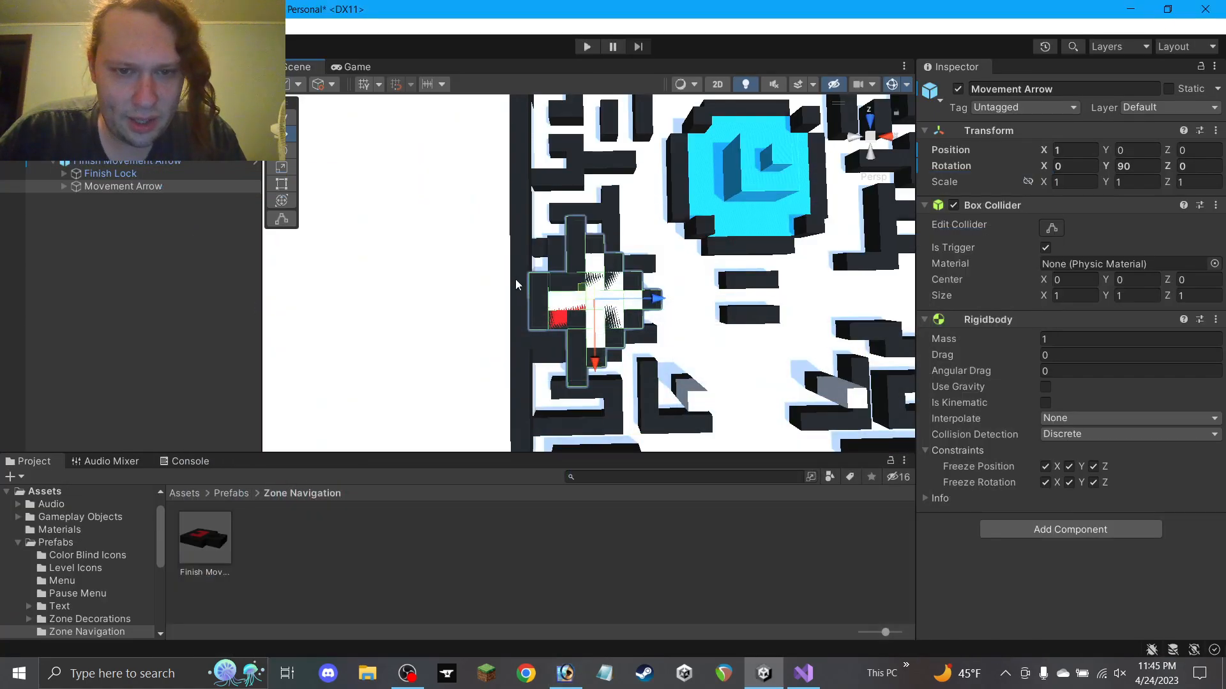
alt+drag(667, 369, 281, 625)
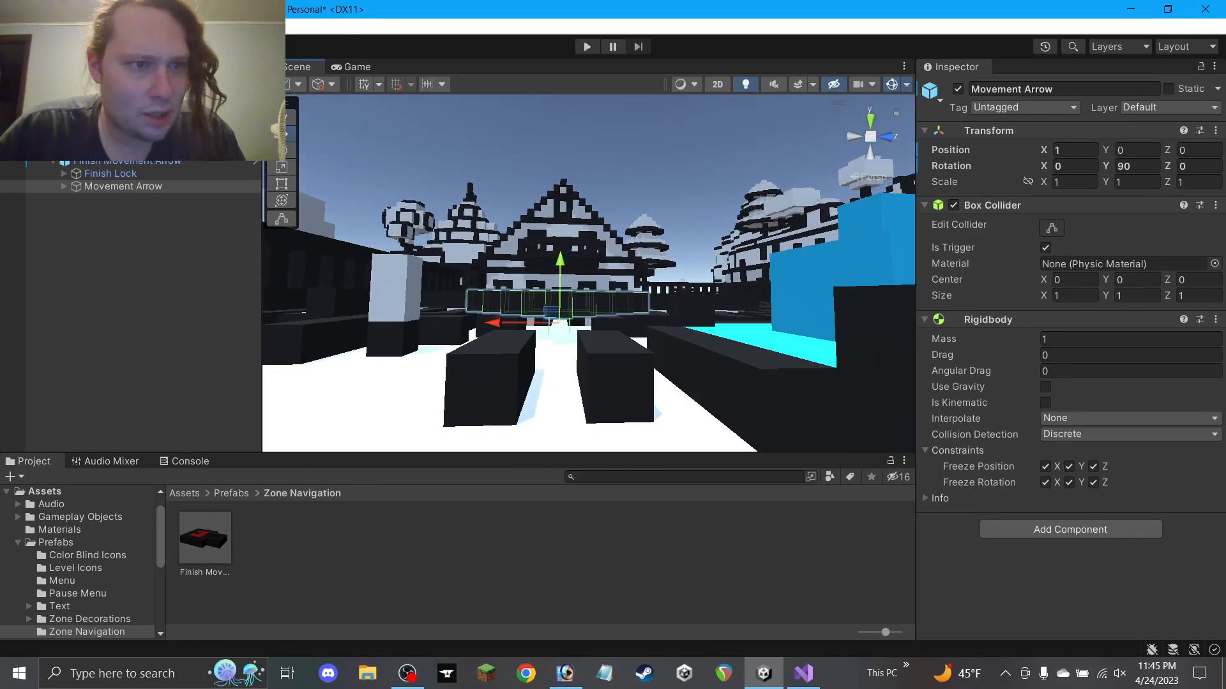
Deactivate the Finish Lock and reselect the Movement Arrow
click(145, 175)
click(958, 89)
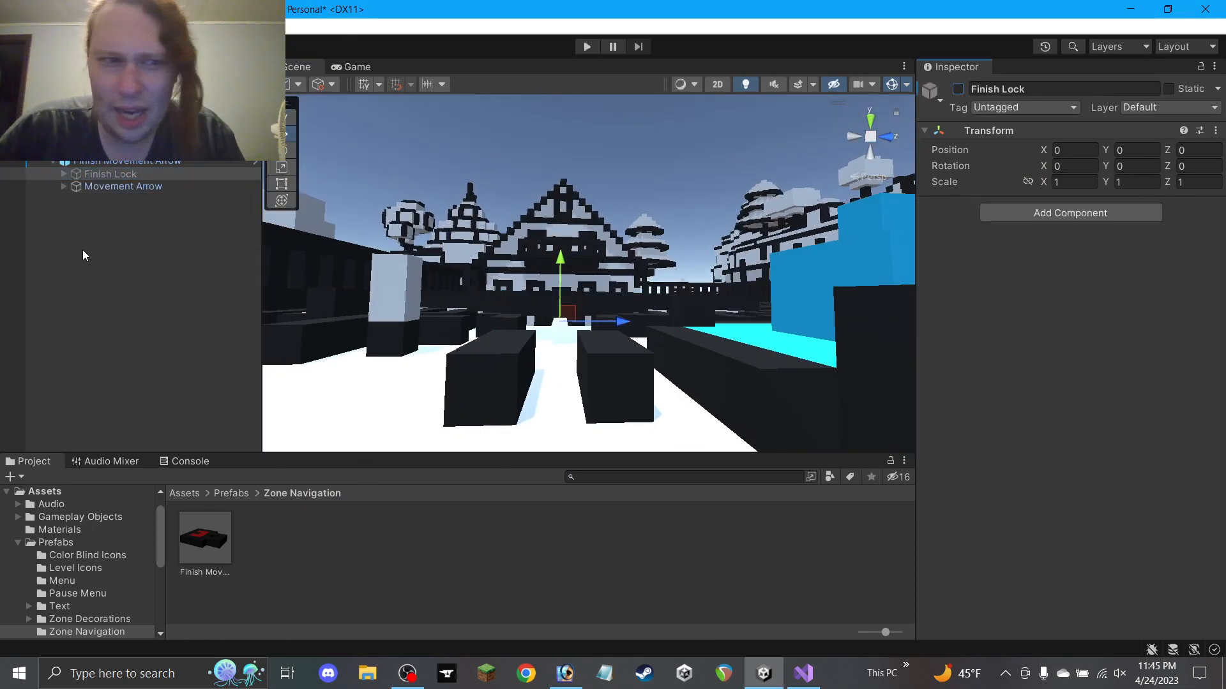
click(123, 186)
alt+drag(447, 256, 985, 488)
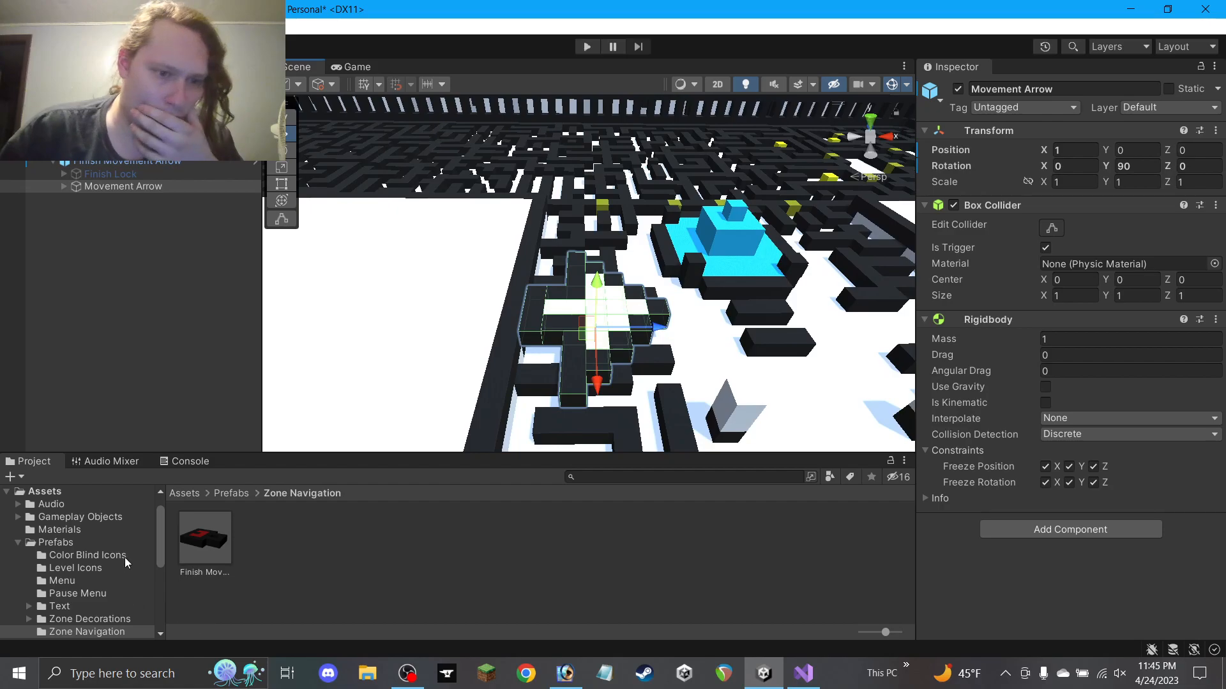
Open the Finish Movement Arrow prefab and set Cast Shadows Off on the lock's blocks
double_click(205, 545)
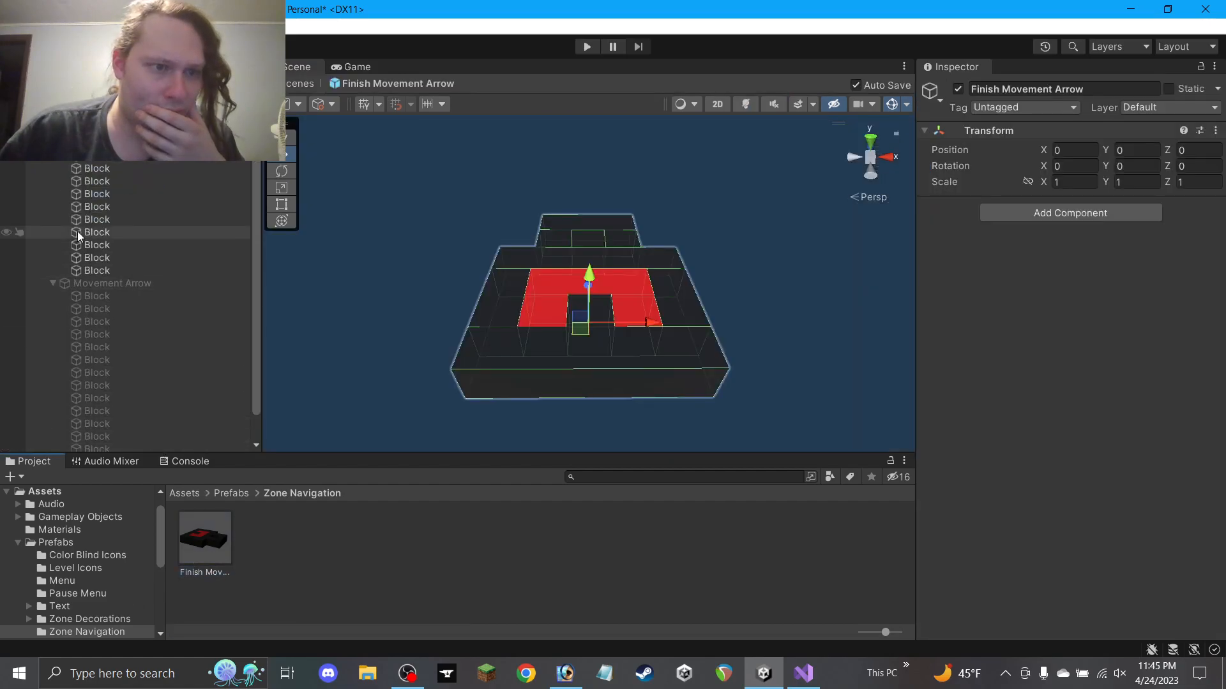
click(121, 143)
shift+click(123, 271)
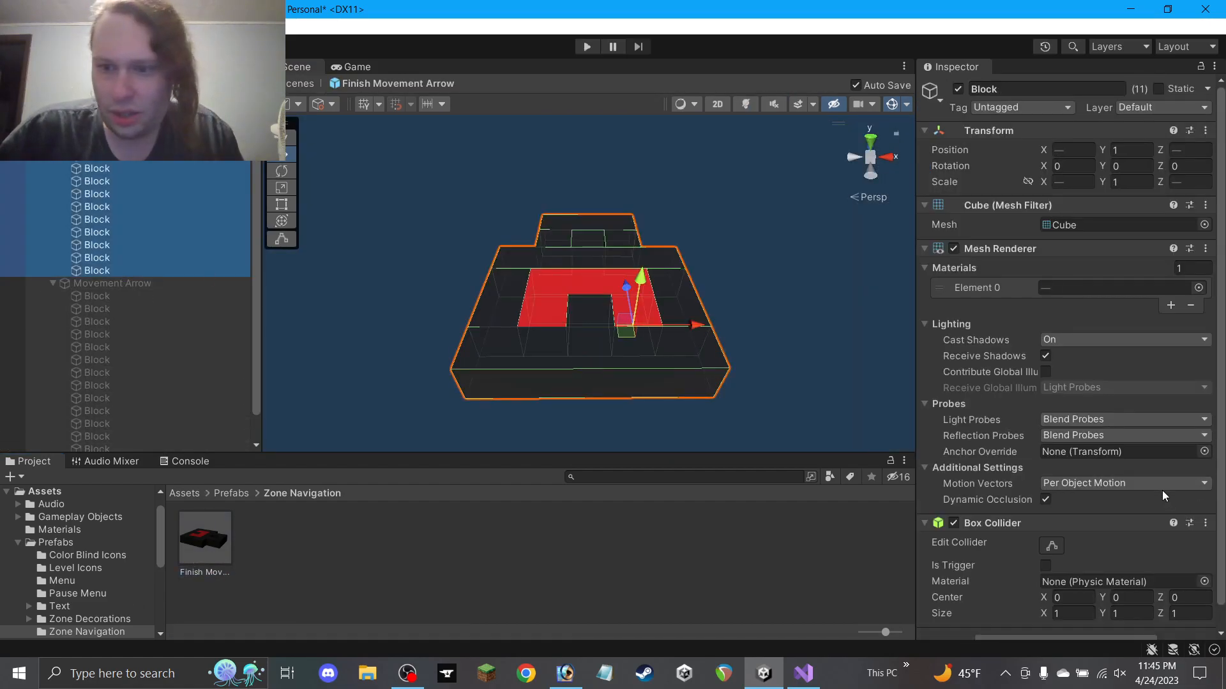
scroll(1162, 495, down, 2)
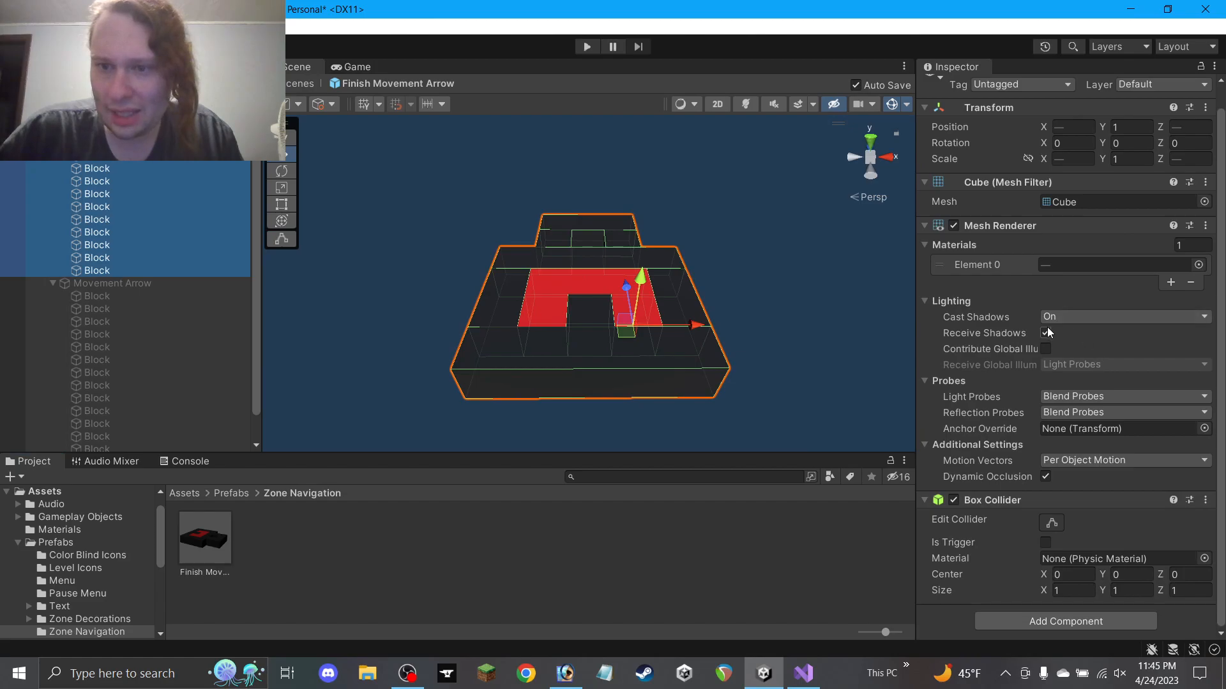
click(1085, 317)
click(1054, 332)
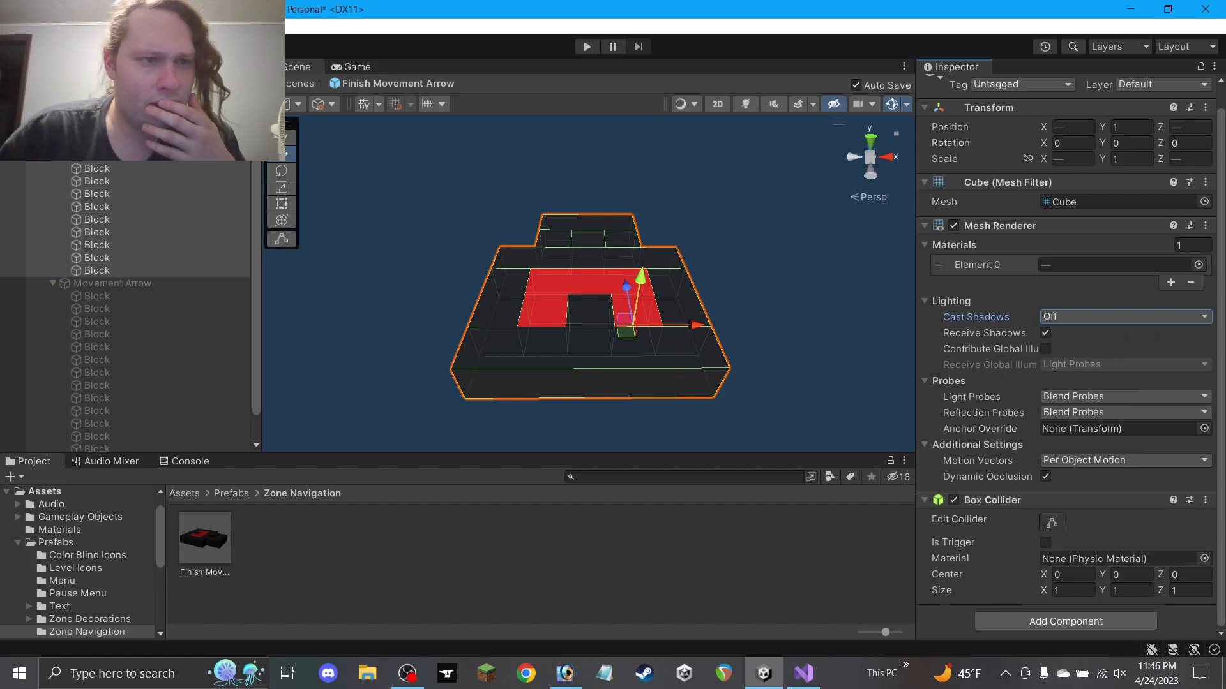
click(54, 130)
Set Cast Shadows Off on all of the arrow's blocks
click(99, 176)
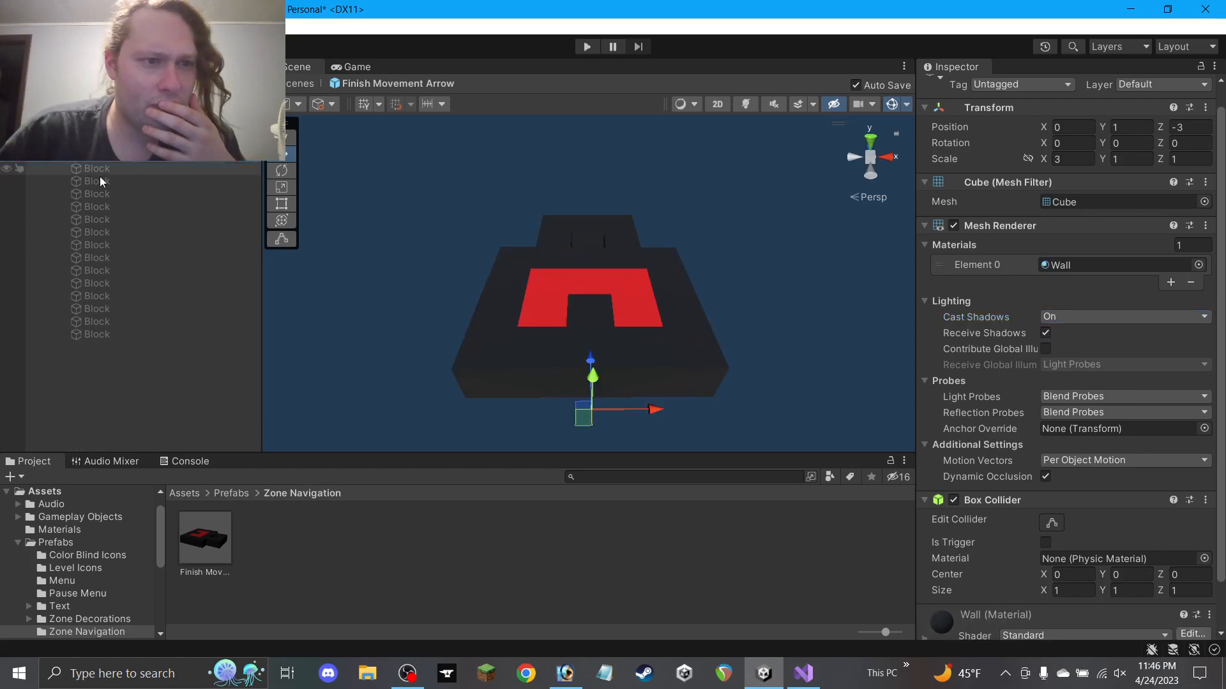
shift+click(102, 326)
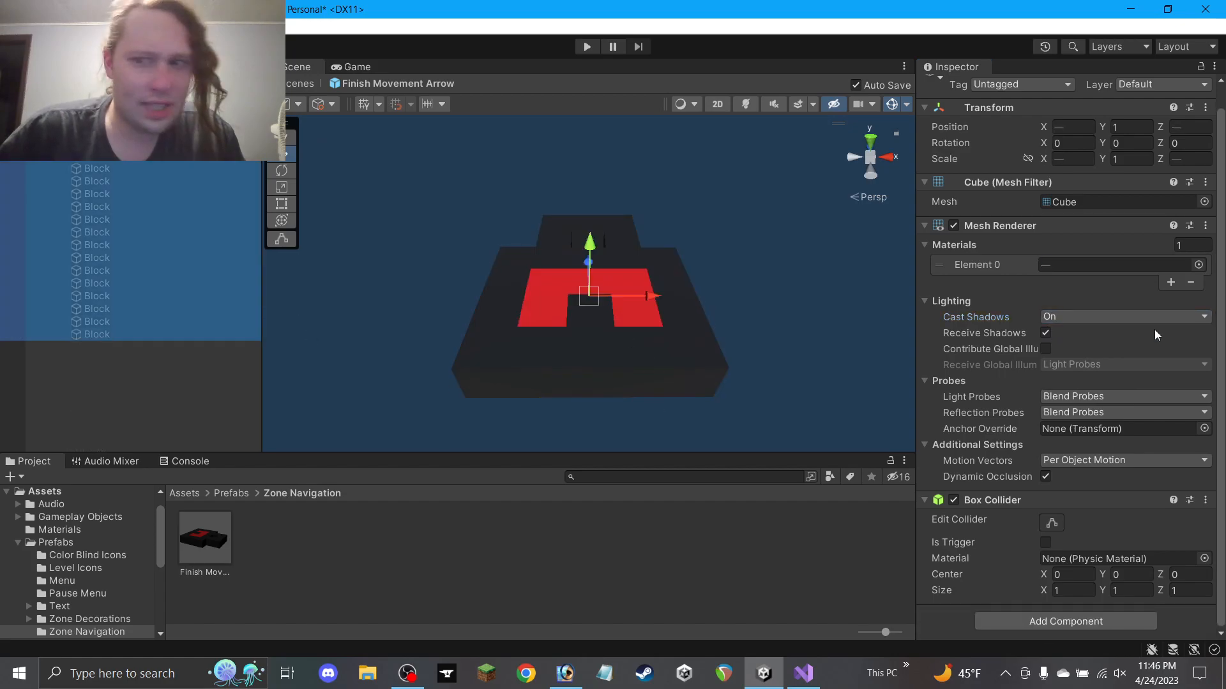
click(1084, 319)
click(1070, 328)
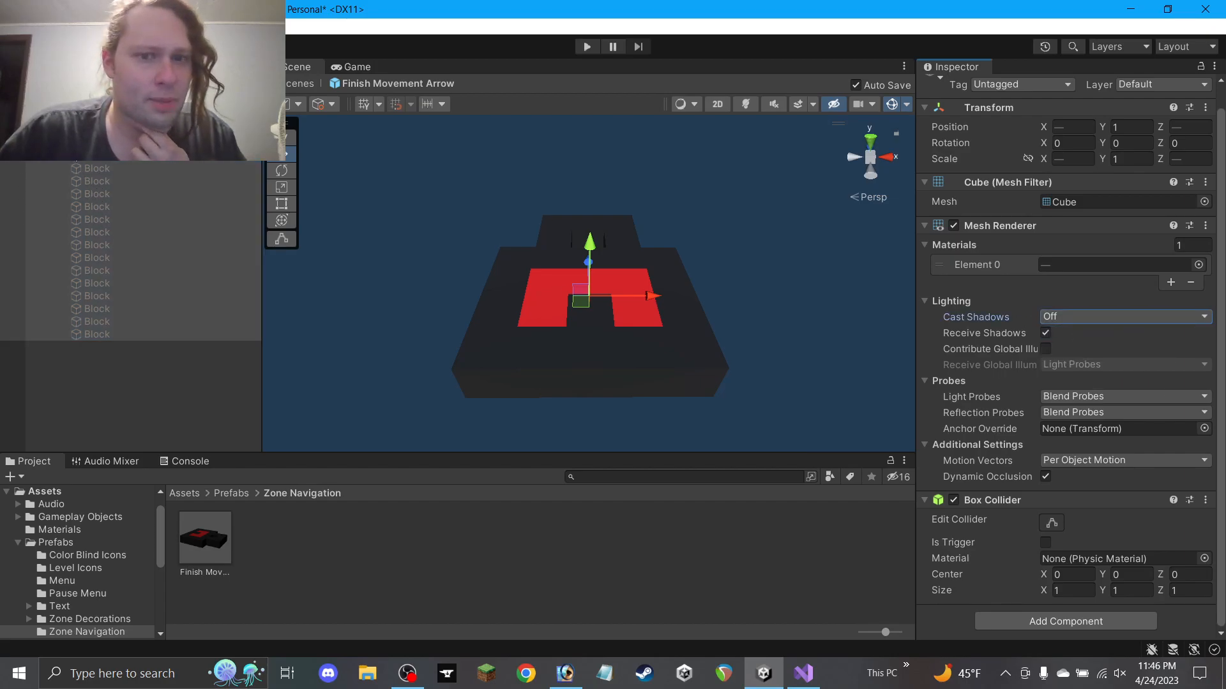
Activate the Movement Arrow and deactivate the Finish Lock
click(108, 130)
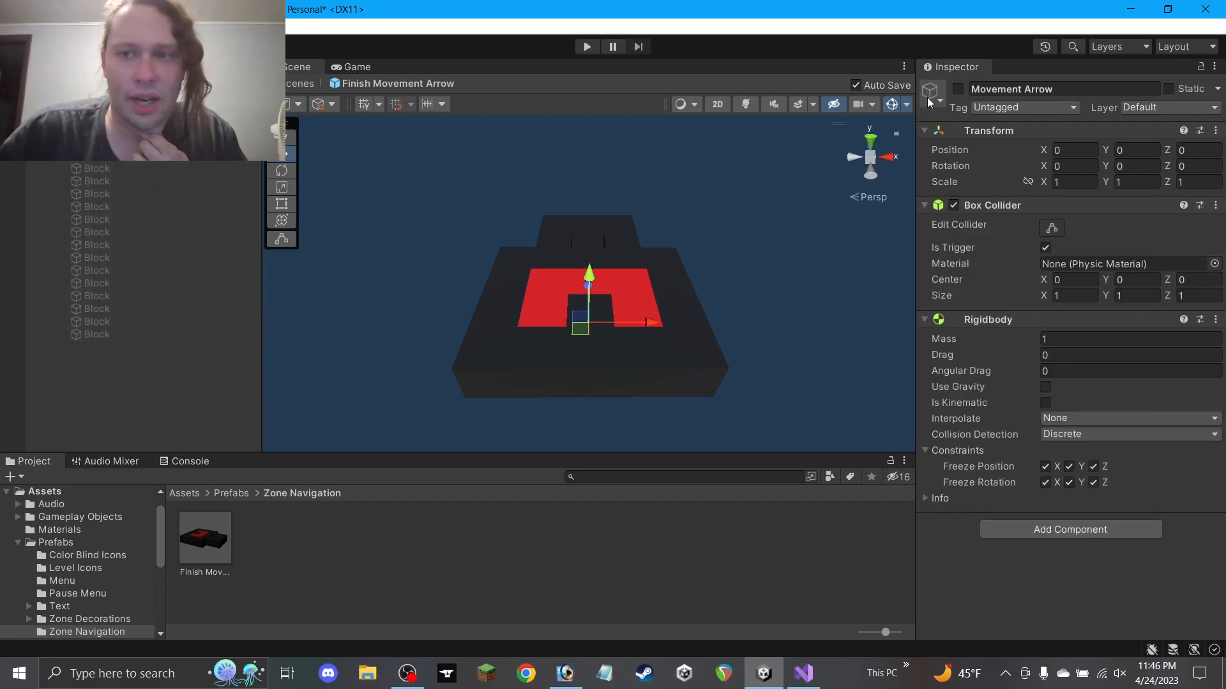
click(959, 88)
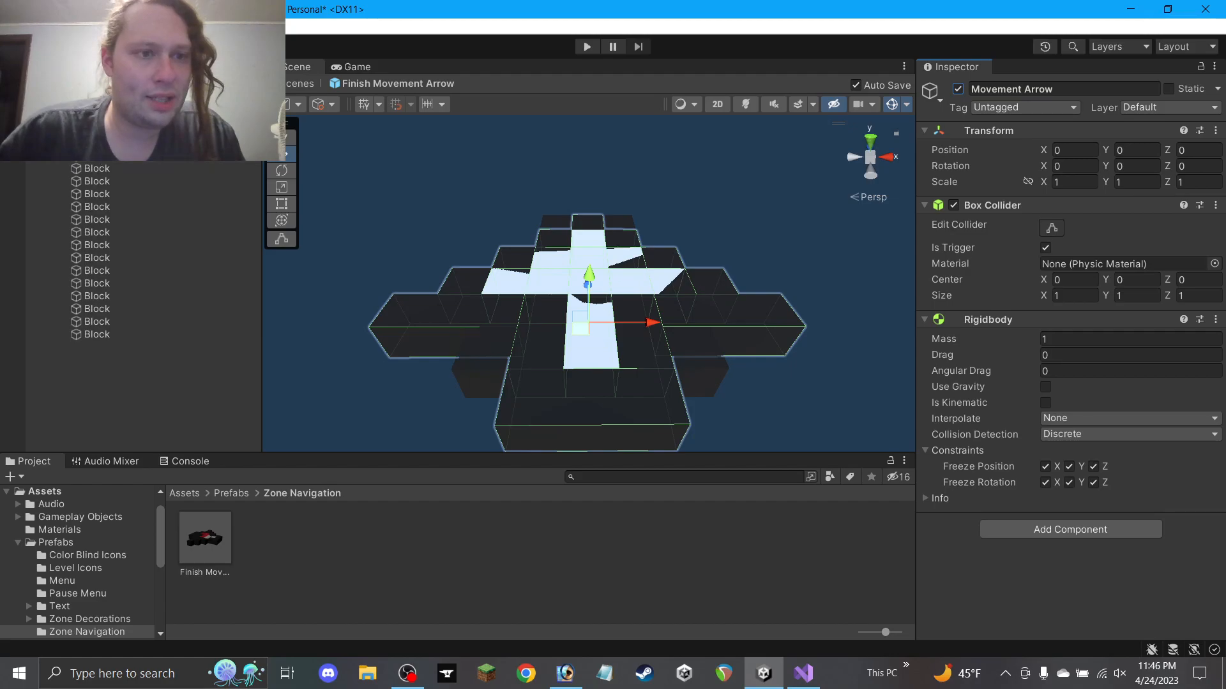
click(105, 144)
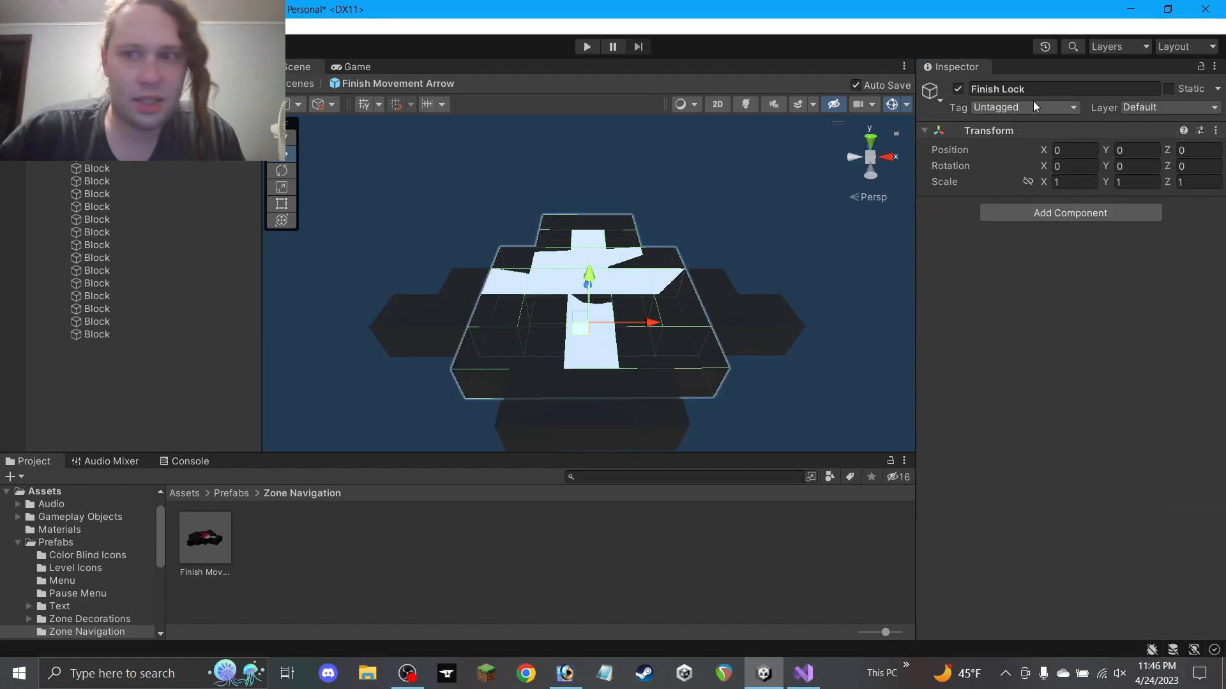
click(958, 89)
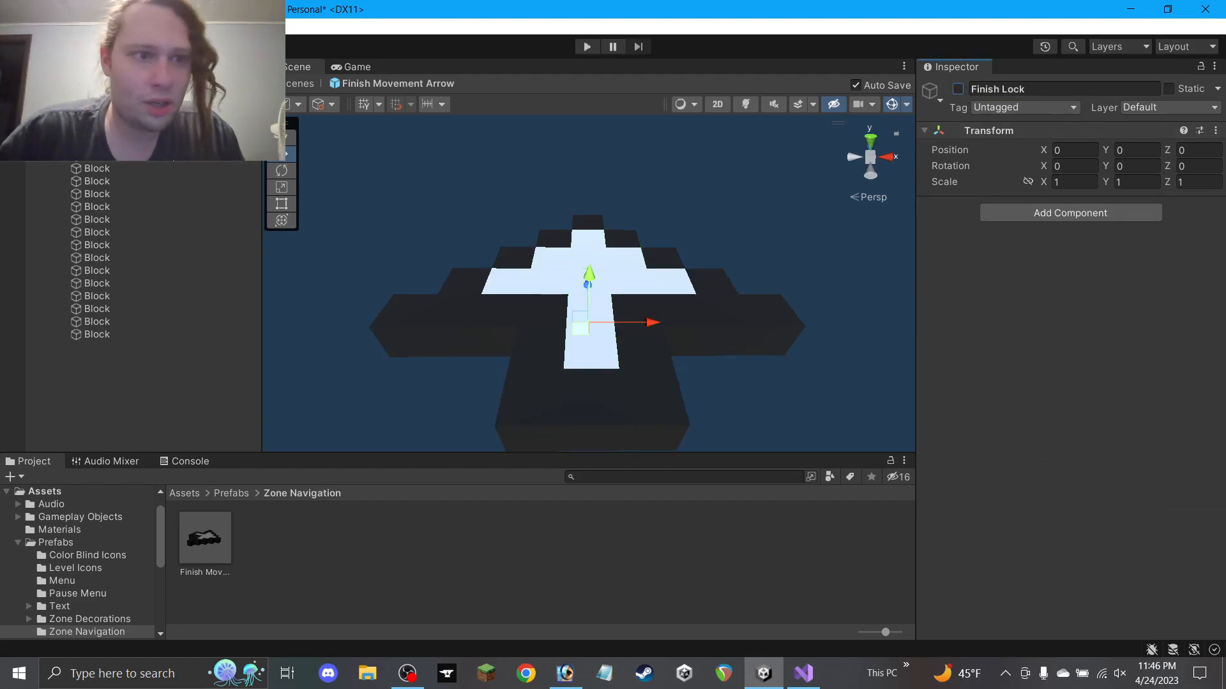
click(121, 144)
click(109, 156)
Slide all 15 of the arrow's blocks forward along Z and check them from the side
shift+click(102, 333)
alt+drag(570, 290, 604, 337)
scroll(587, 343, down, 5)
drag(593, 264, 584, 164)
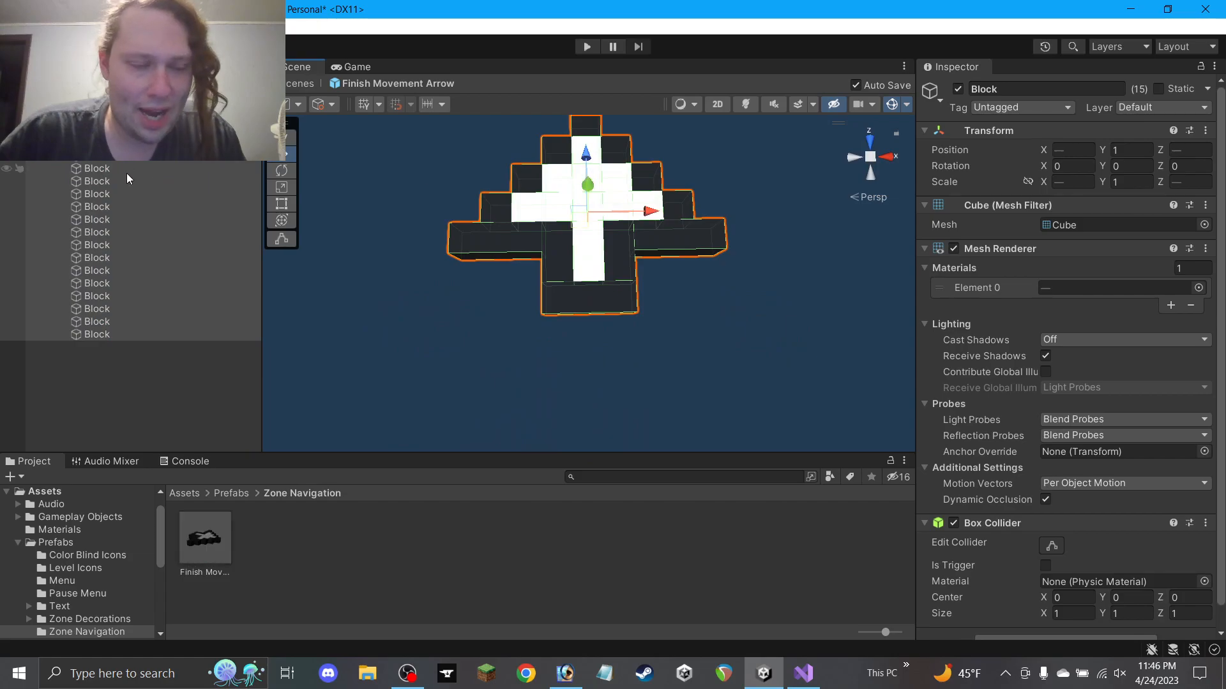
click(121, 143)
alt+drag(639, 311, 582, 626)
alt+drag(614, 318, 592, 310)
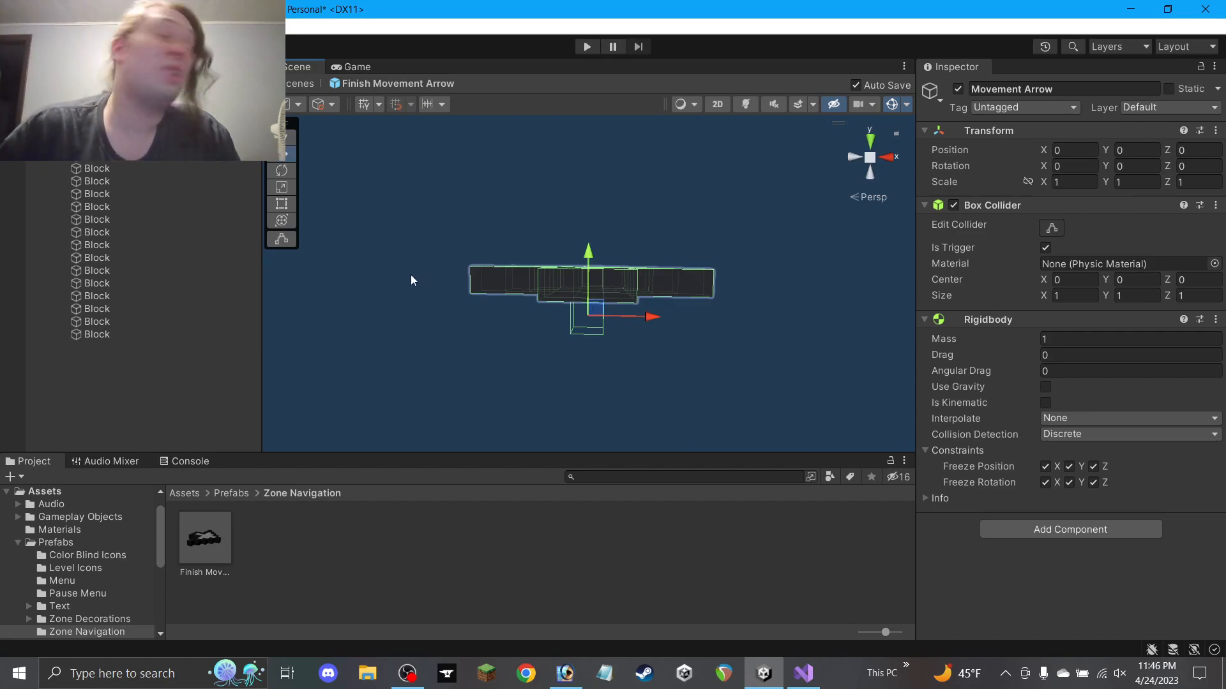
Hide the Movement Arrow, reactivate the Finish Lock, then reactivate the Movement Arrow
click(958, 88)
click(43, 118)
click(83, 130)
click(958, 89)
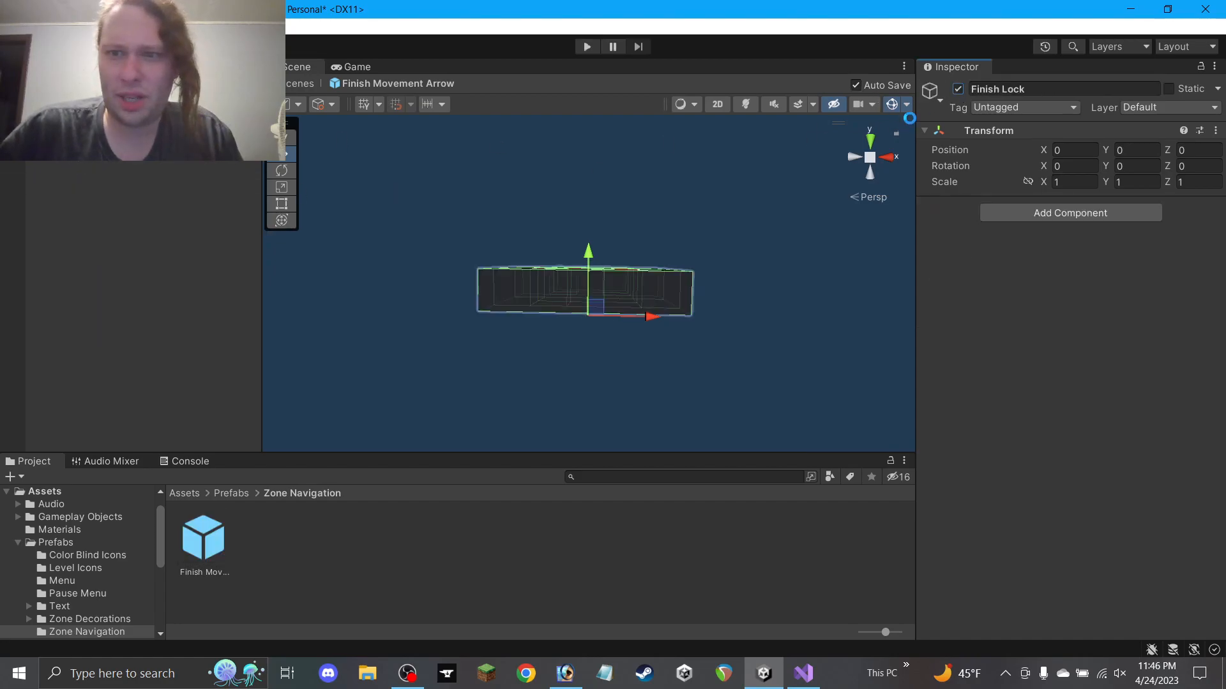
click(83, 118)
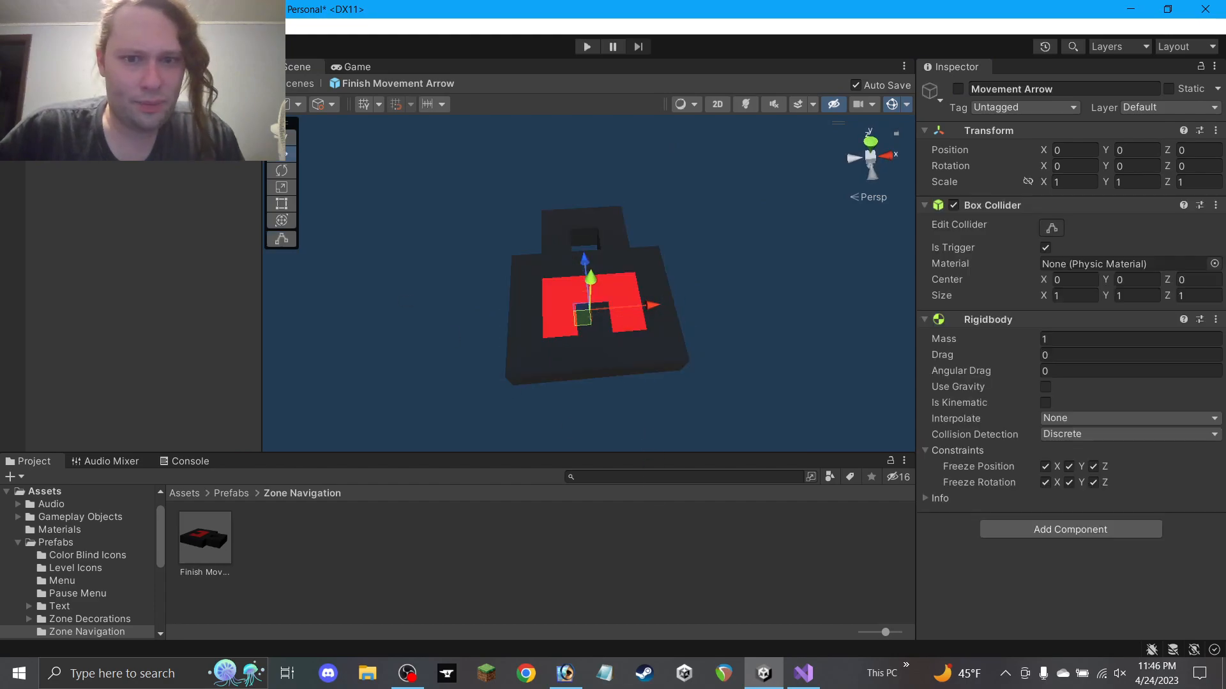
click(960, 93)
Move the Movement Arrow back to Z -3, deactivate it, and exit Prefab Mode
alt+drag(693, 220, 653, 335)
ctrl+drag(591, 240, 598, 319)
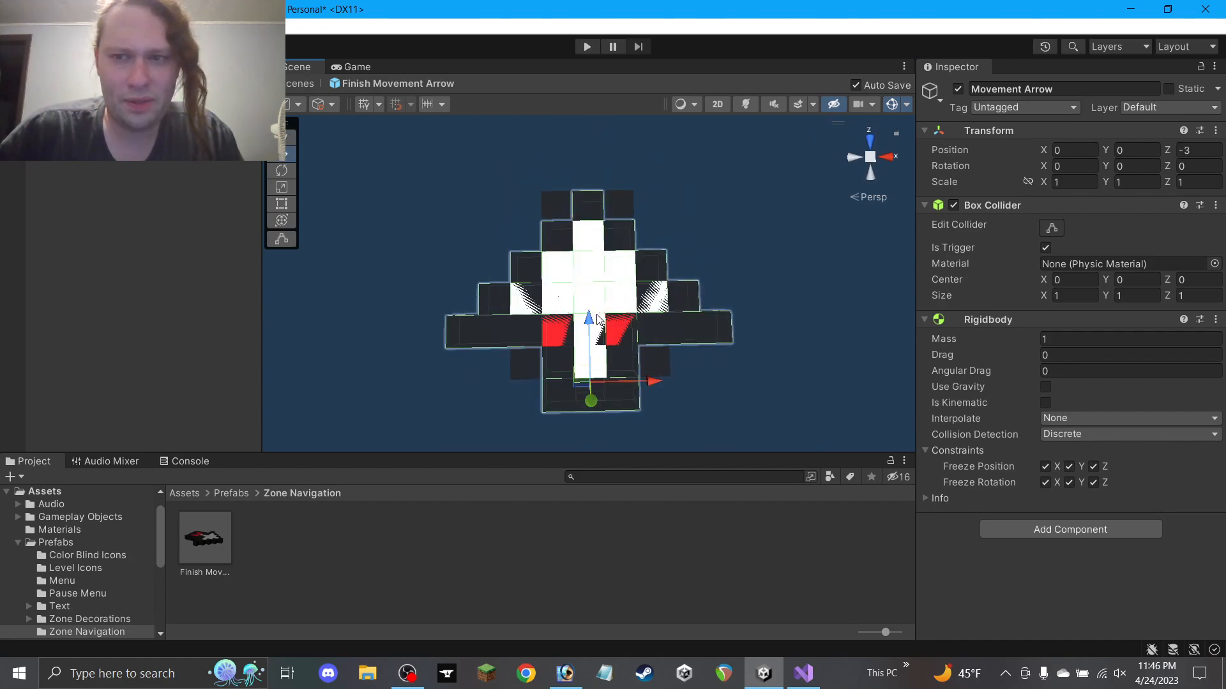
click(958, 89)
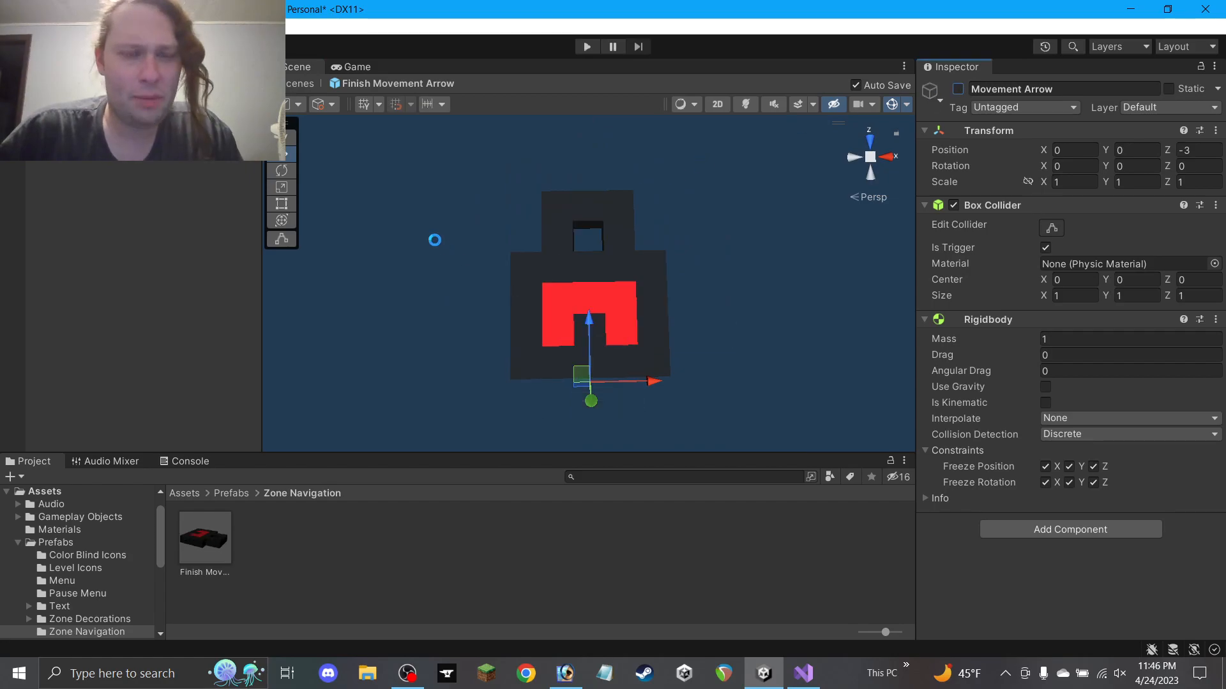
click(7, 100)
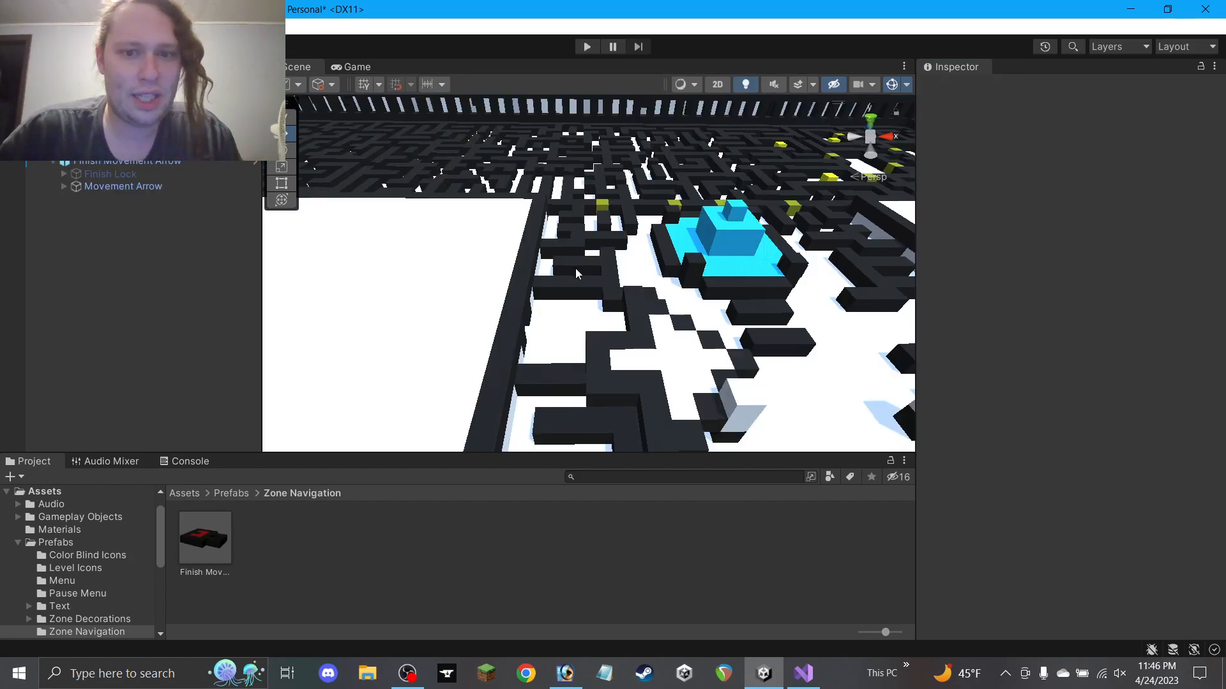
Frame the Movement Arrow and move it to X -2
double_click(142, 186)
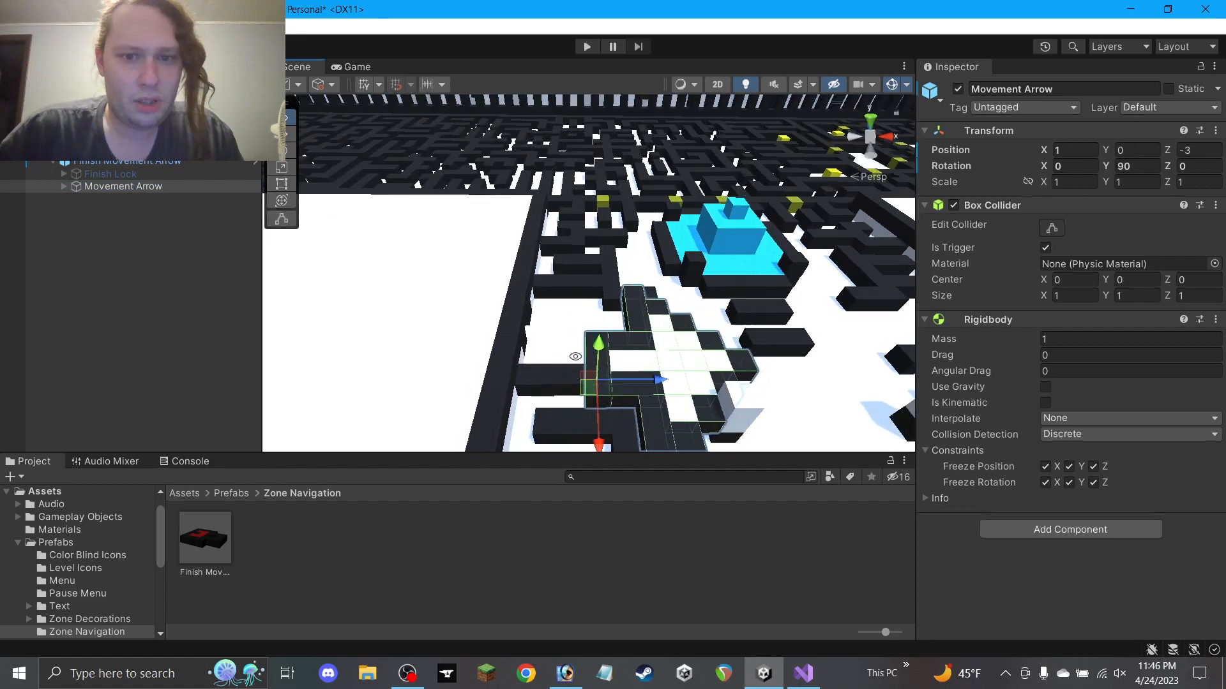
drag(590, 386, 614, 275)
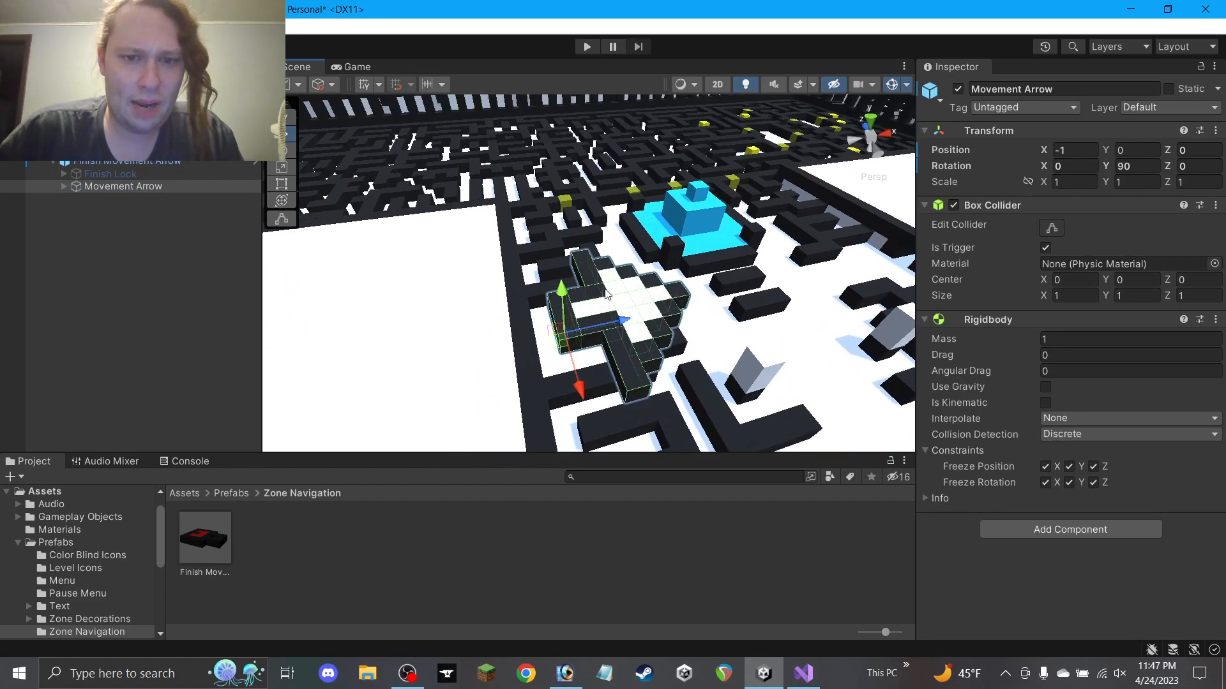
drag(553, 346, 515, 249)
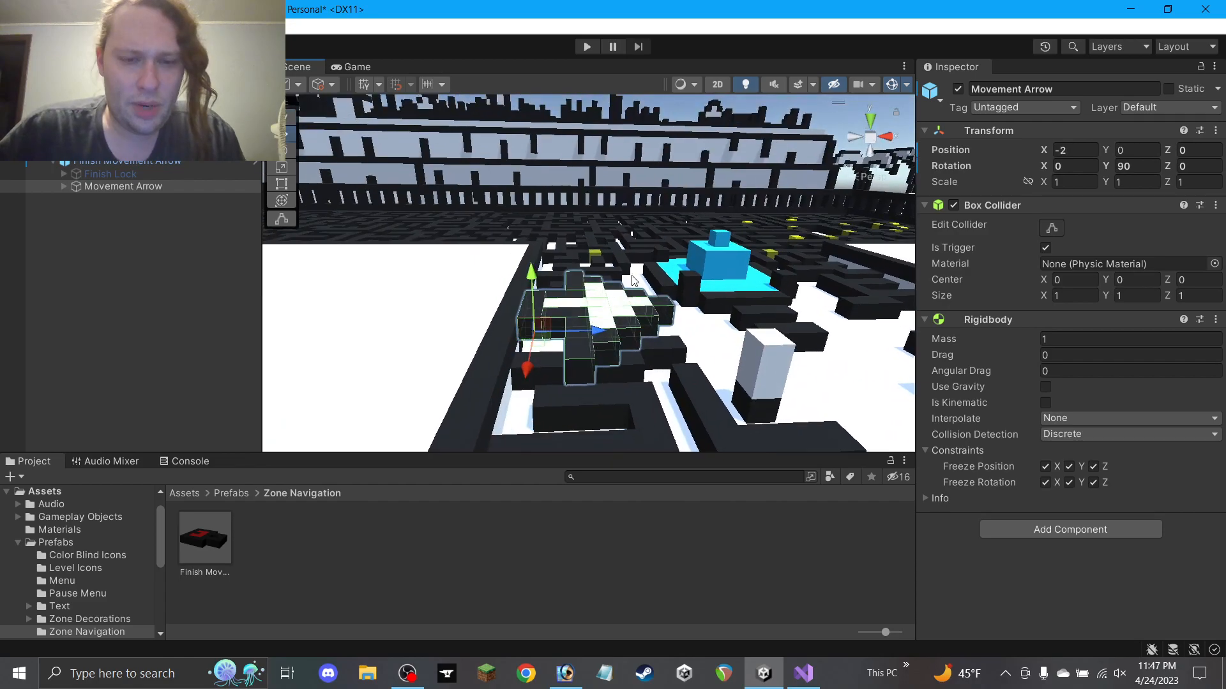
mouse_move(582, 299)
alt+mouse_down()
mouse_move(706, 279)
mouse_move(561, 288)
mouse_move(506, 268)
mouse_move(547, 260)
mouse_move(493, 280)
mouse_move(512, 484)
mouse_move(899, 522)
mouse_move(867, 541)
mouse_move(602, 293)
alt+mouse_up()
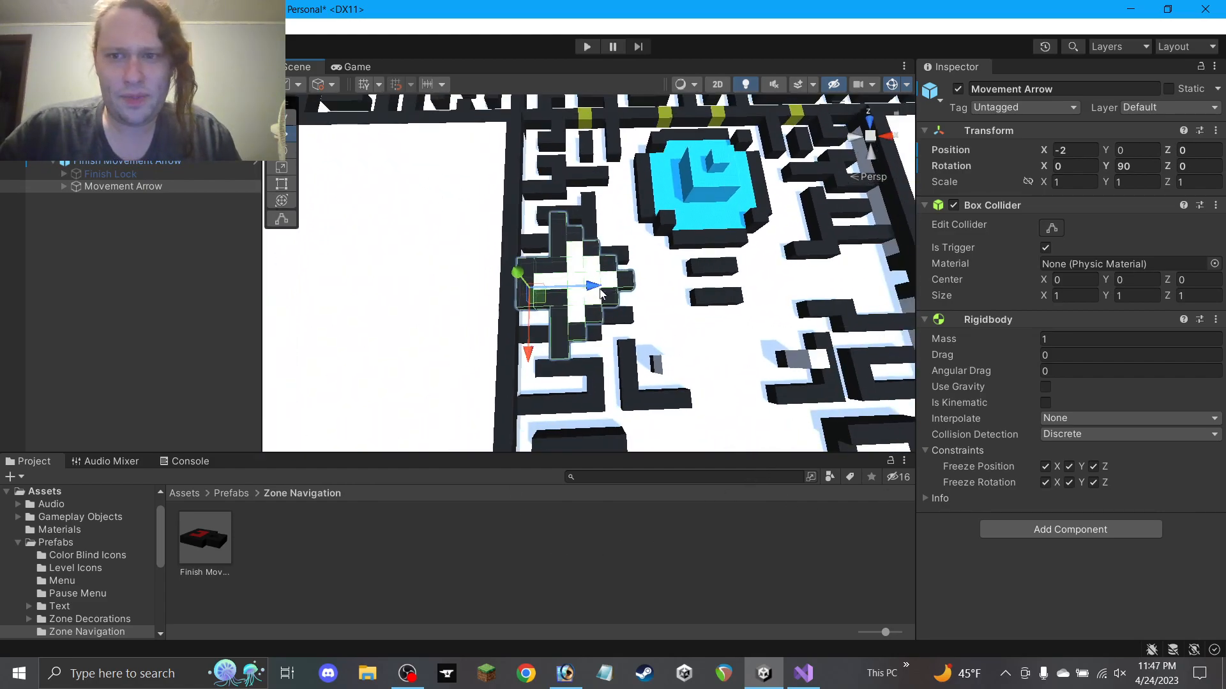
Set the Movement Arrow's tag to MoveRight
click(1061, 106)
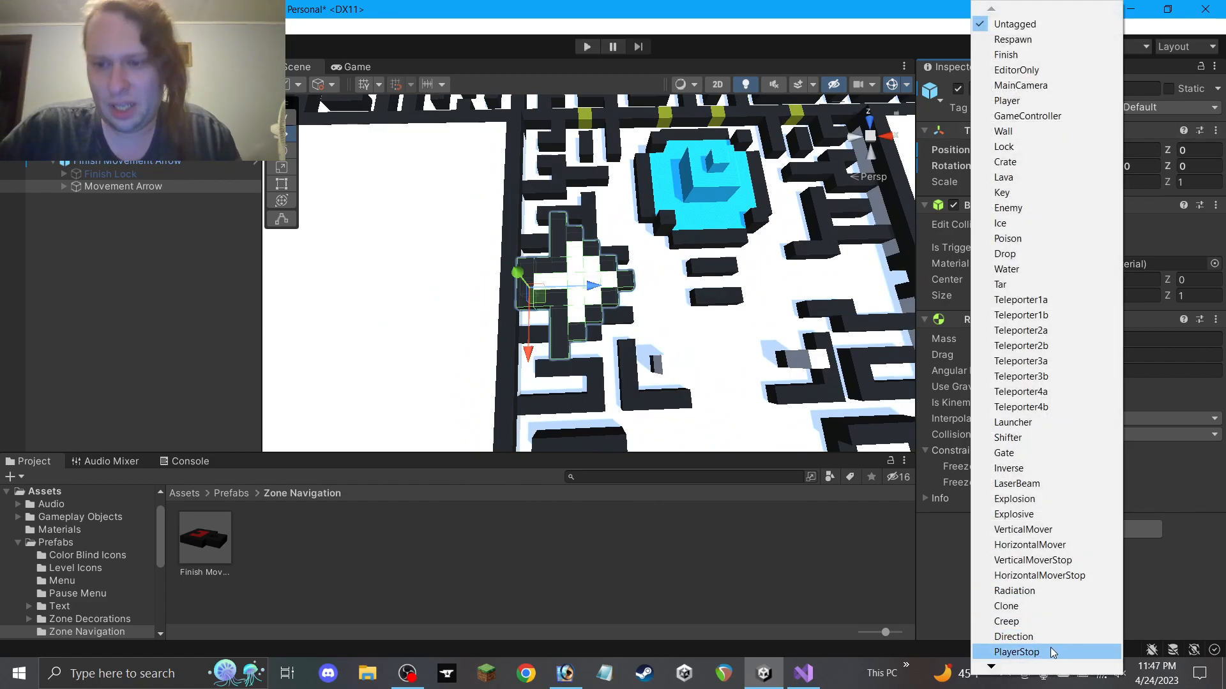
mouse_move(1054, 670)
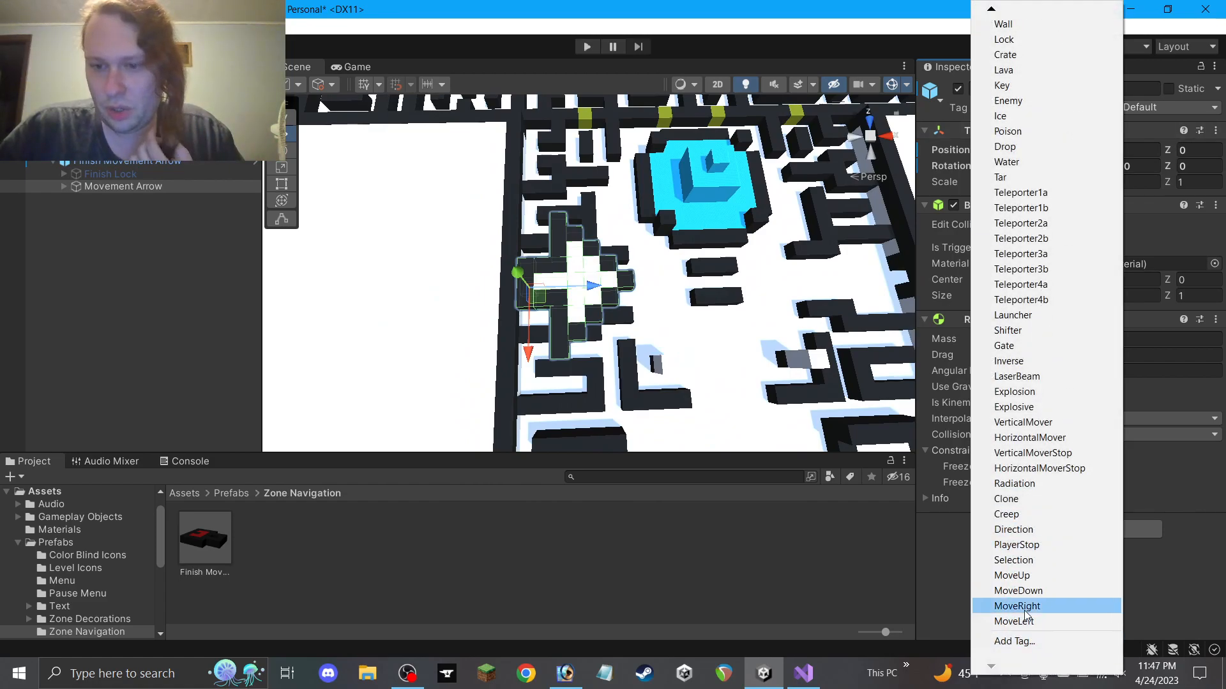
click(1021, 607)
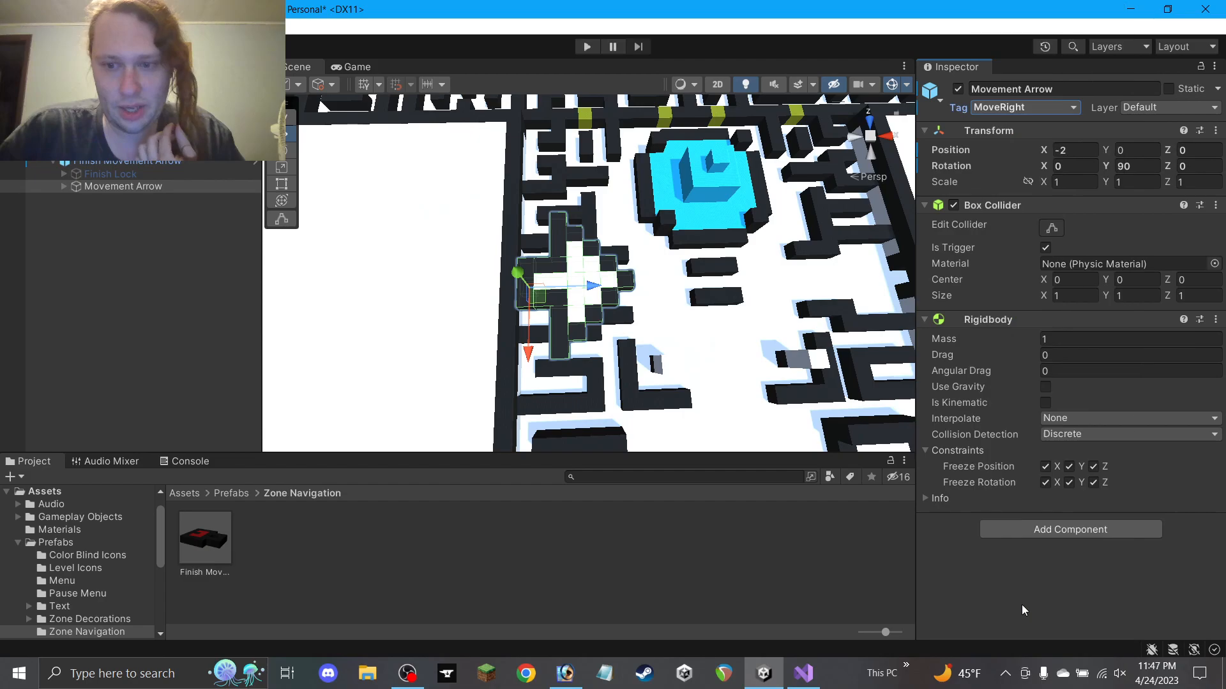
scroll(635, 324, down, 2)
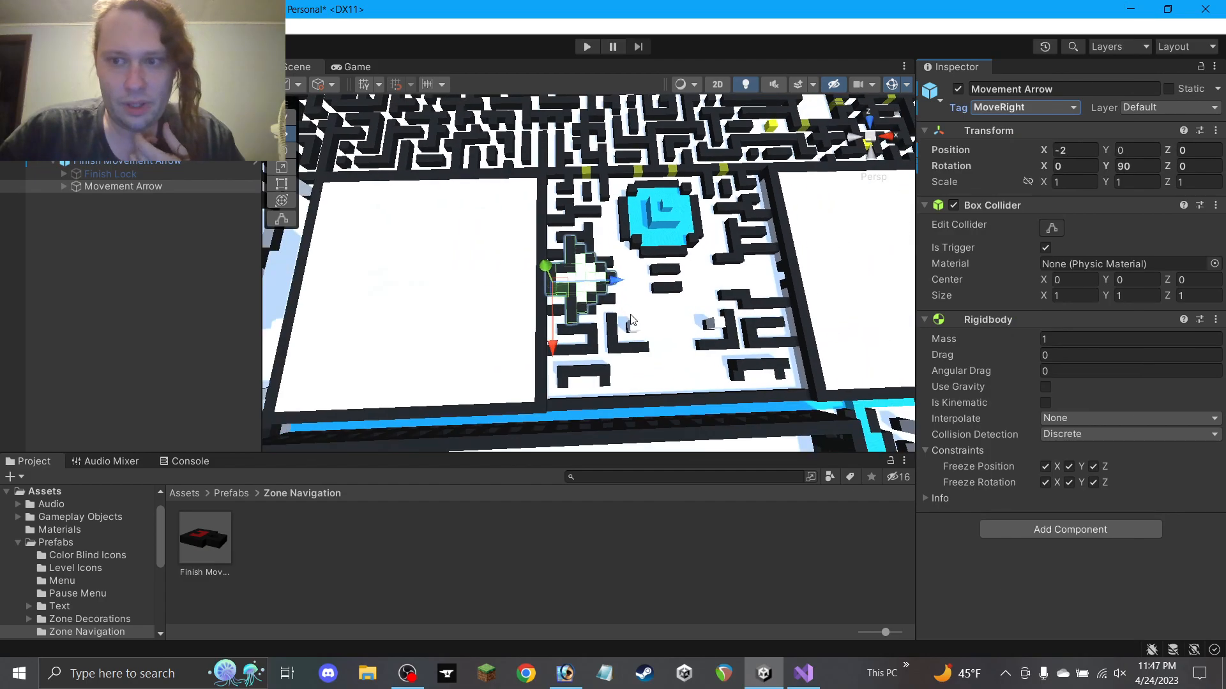
scroll(630, 320, down, 1)
scroll(629, 320, up, 4)
Deselect the arrow and orbit around the maze to review the placement
alt+drag(639, 308, 626, 35)
click(619, 574)
alt+drag(578, 112, 556, 290)
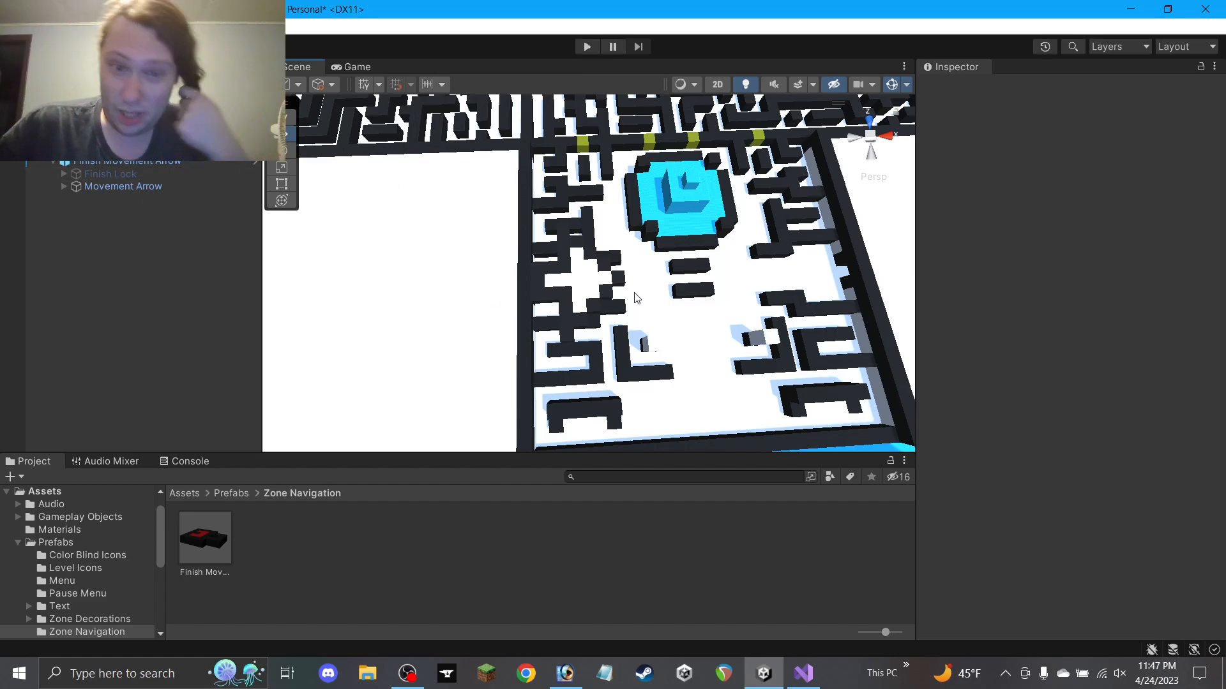
scroll(638, 300, down, 4)
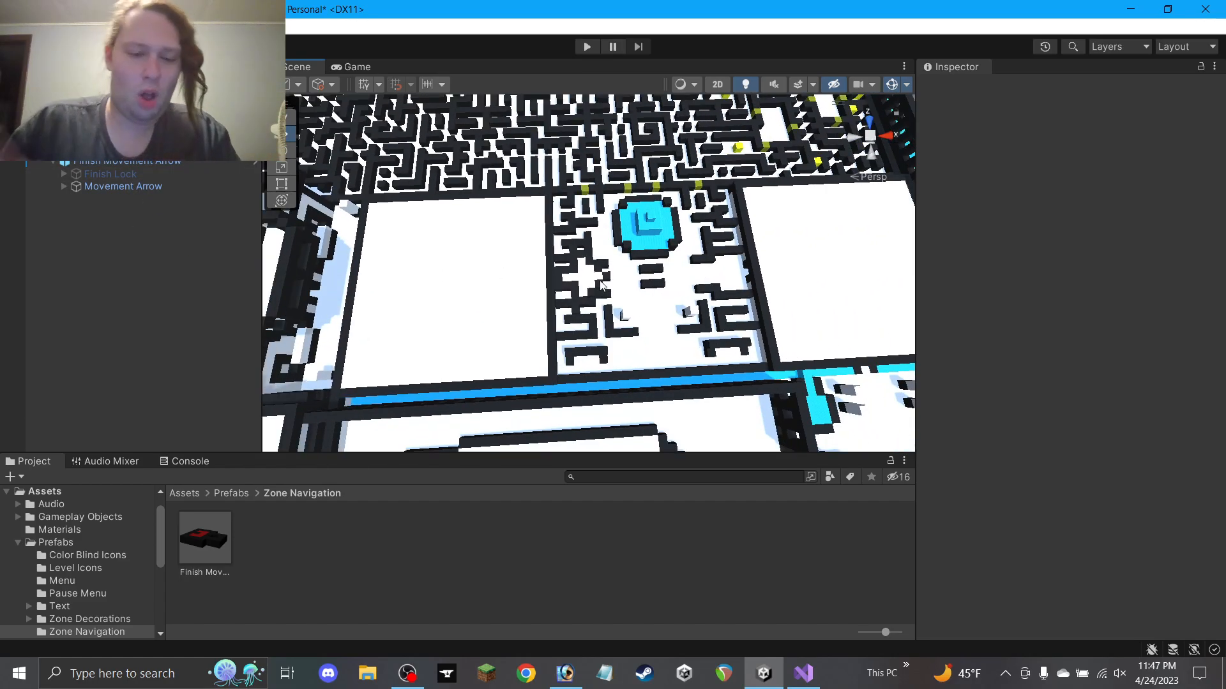
scroll(602, 285, up, 4)
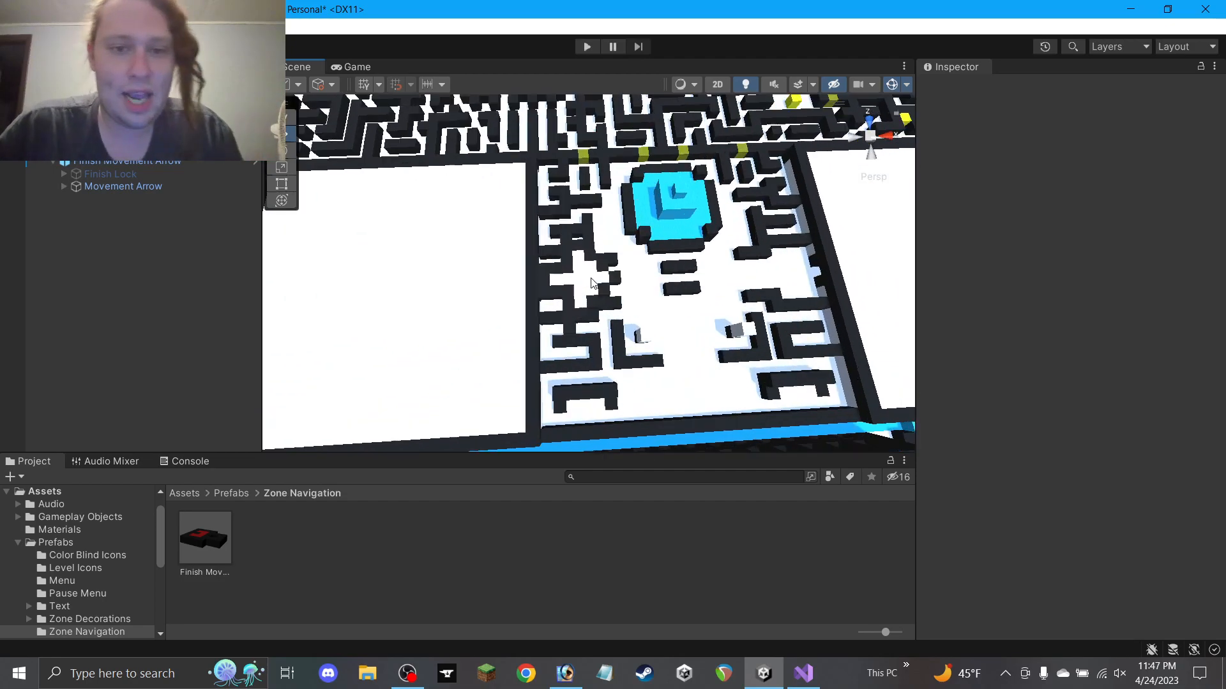
alt+drag(602, 285, 579, 248)
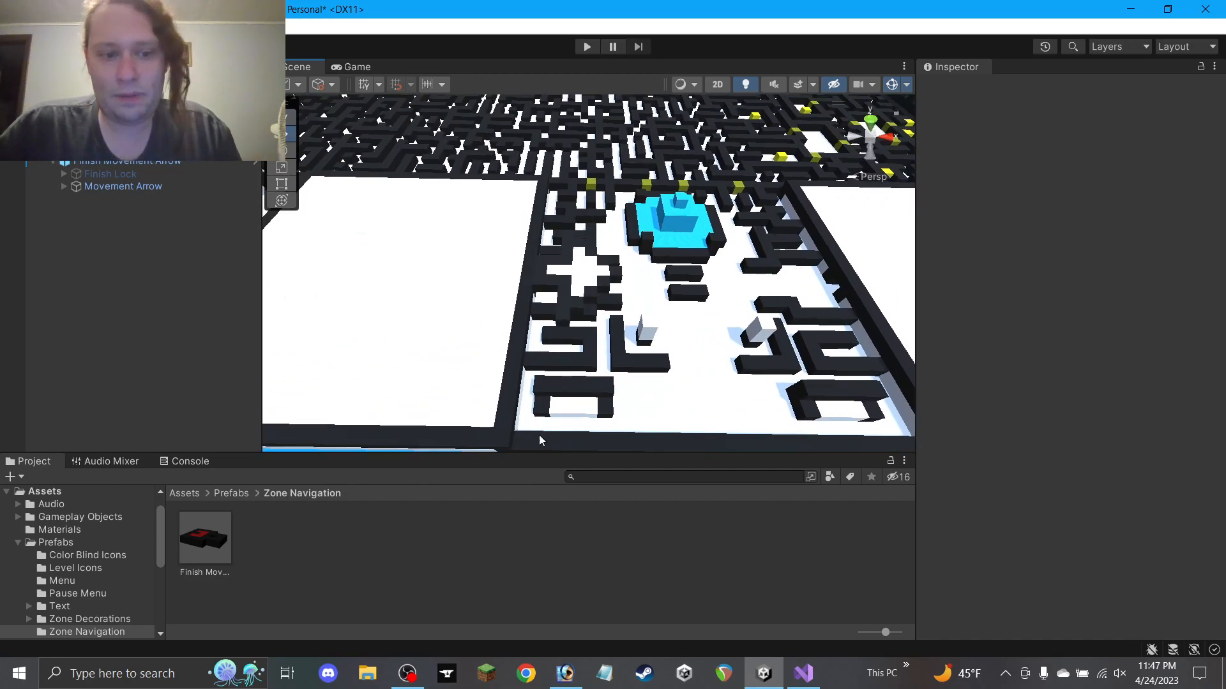
alt+drag(635, 288, 613, 315)
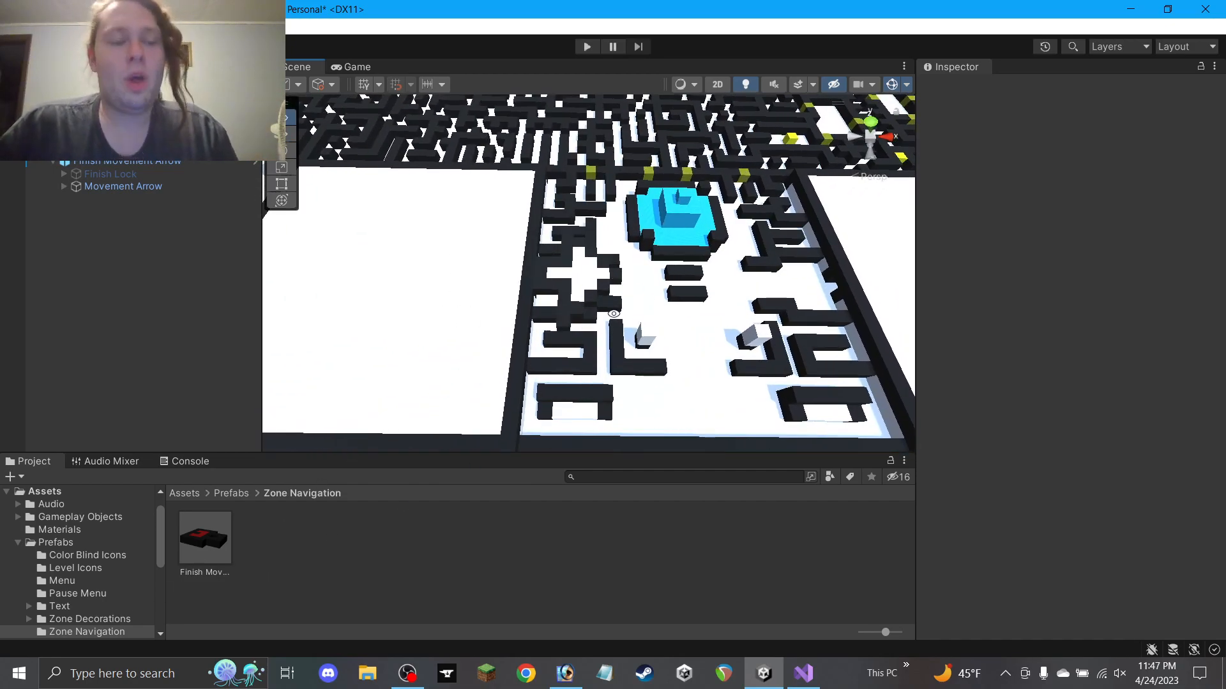
scroll(107, 566, down, 5)
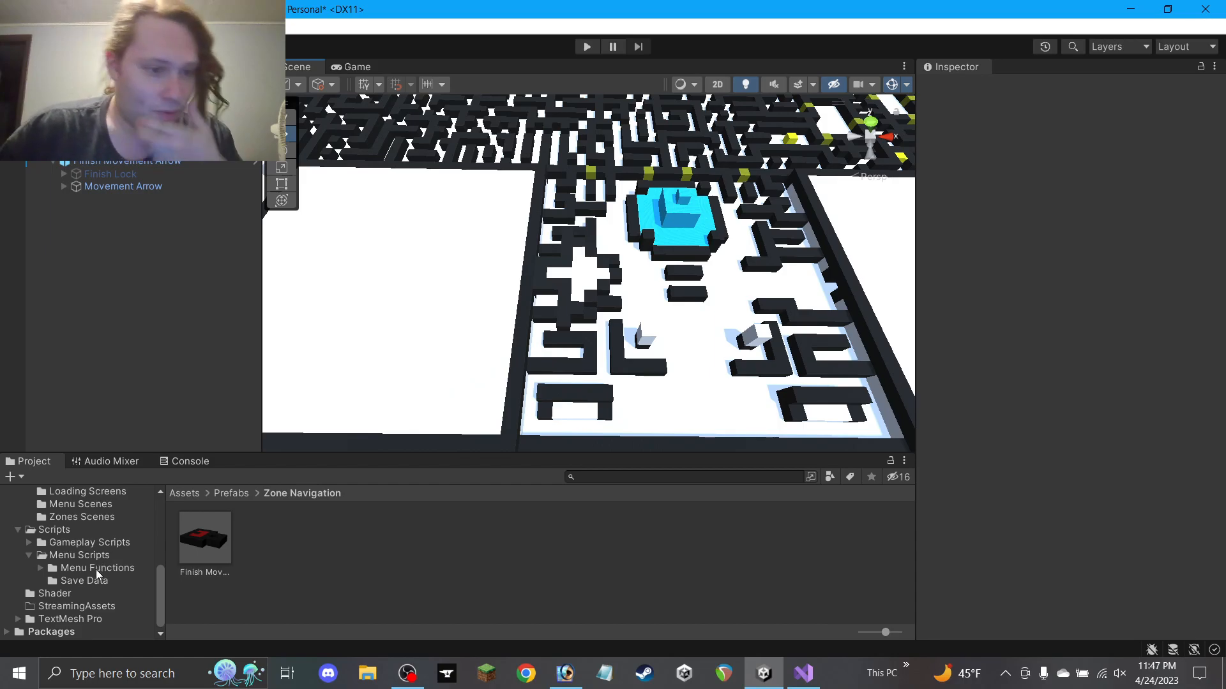
Create a folder named 'Zone Navigation Scripts' inside Menu Functions
click(76, 556)
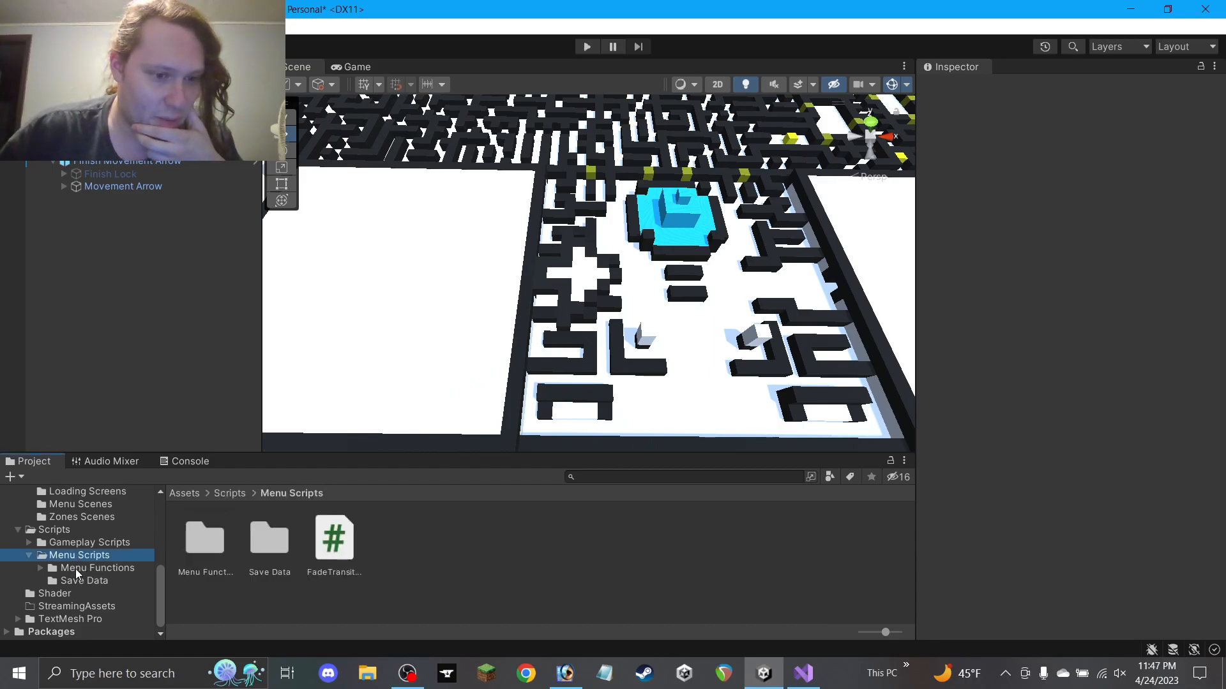
click(76, 570)
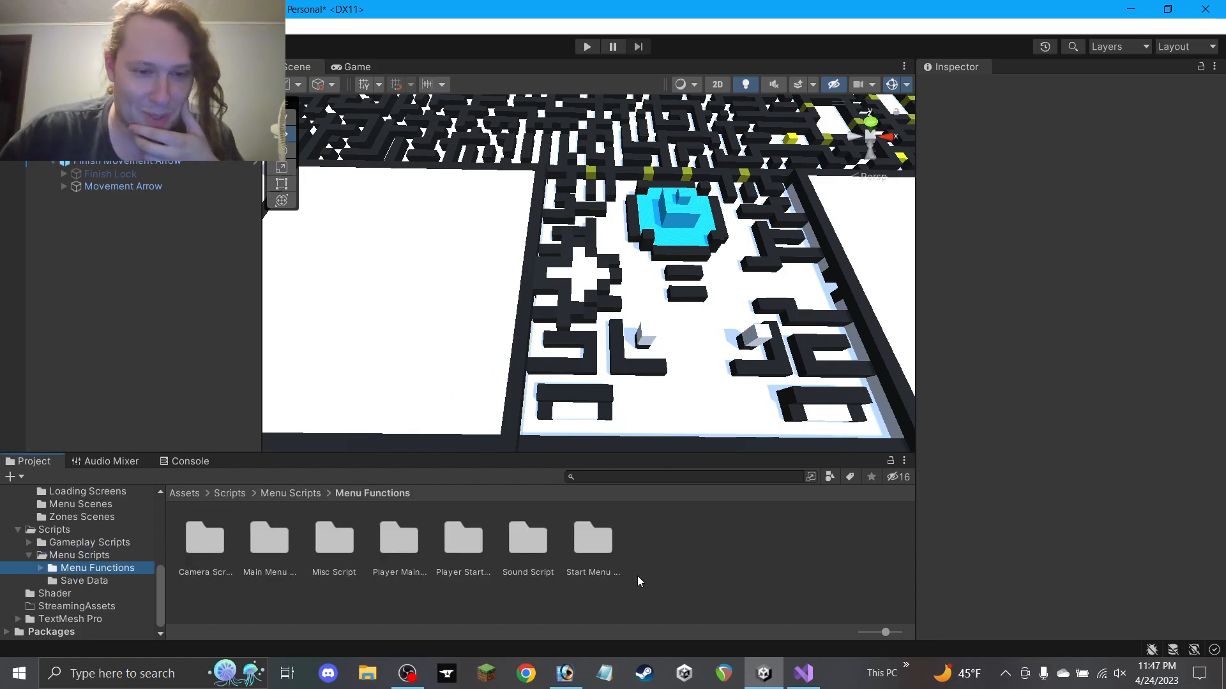
right_click(670, 564)
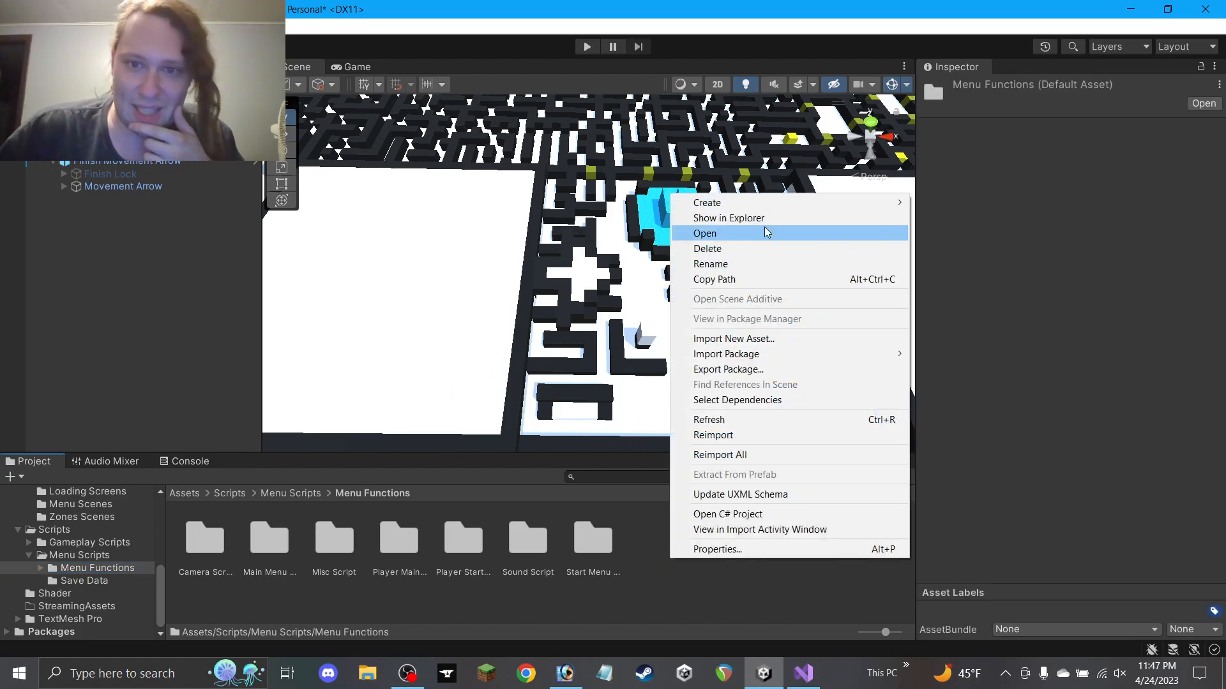
mouse_move(765, 204)
click(944, 47)
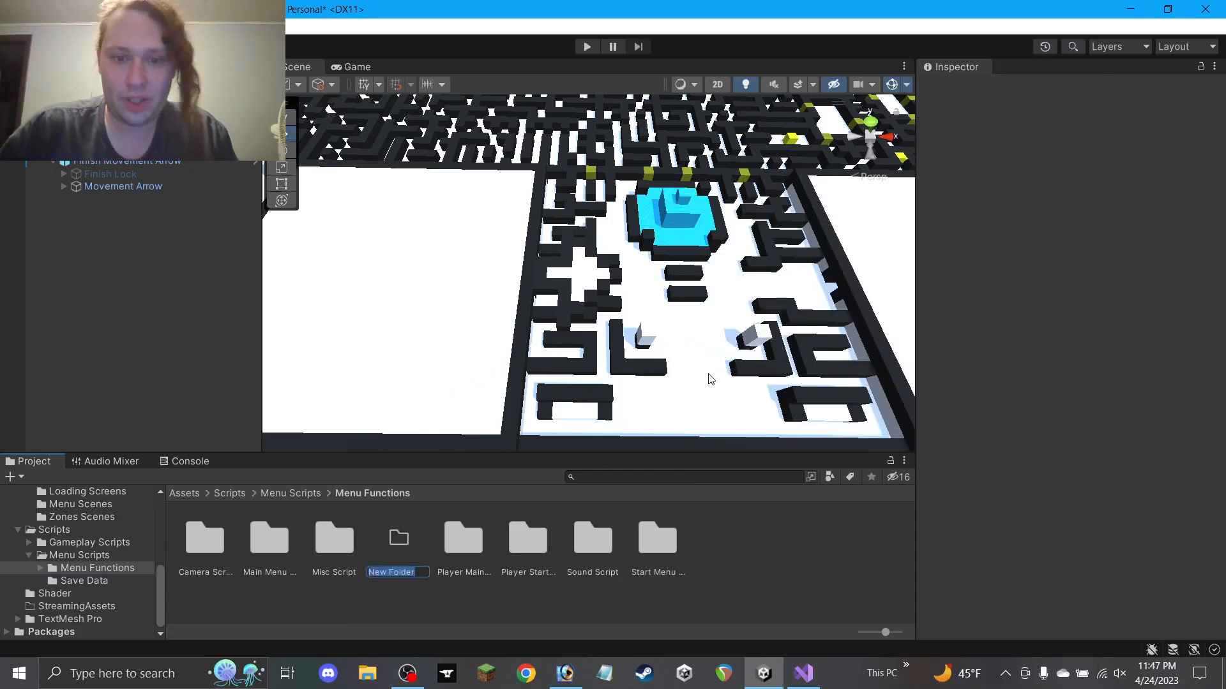
text(Zo)
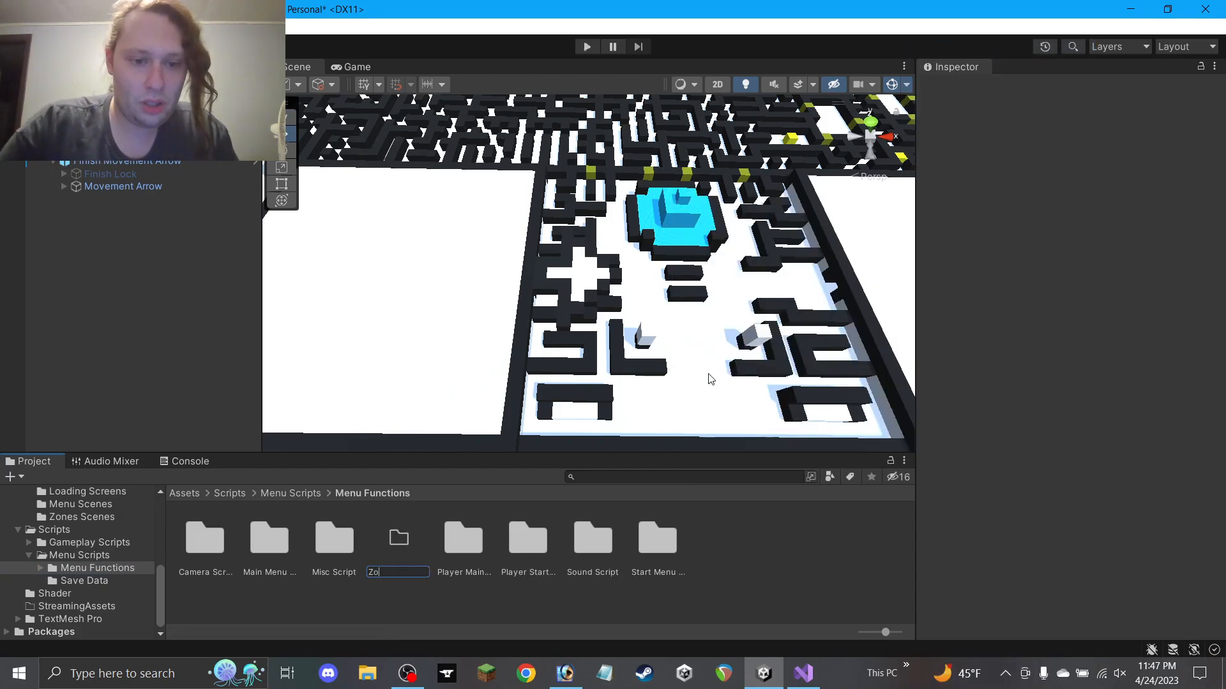
text(ne Navigat)
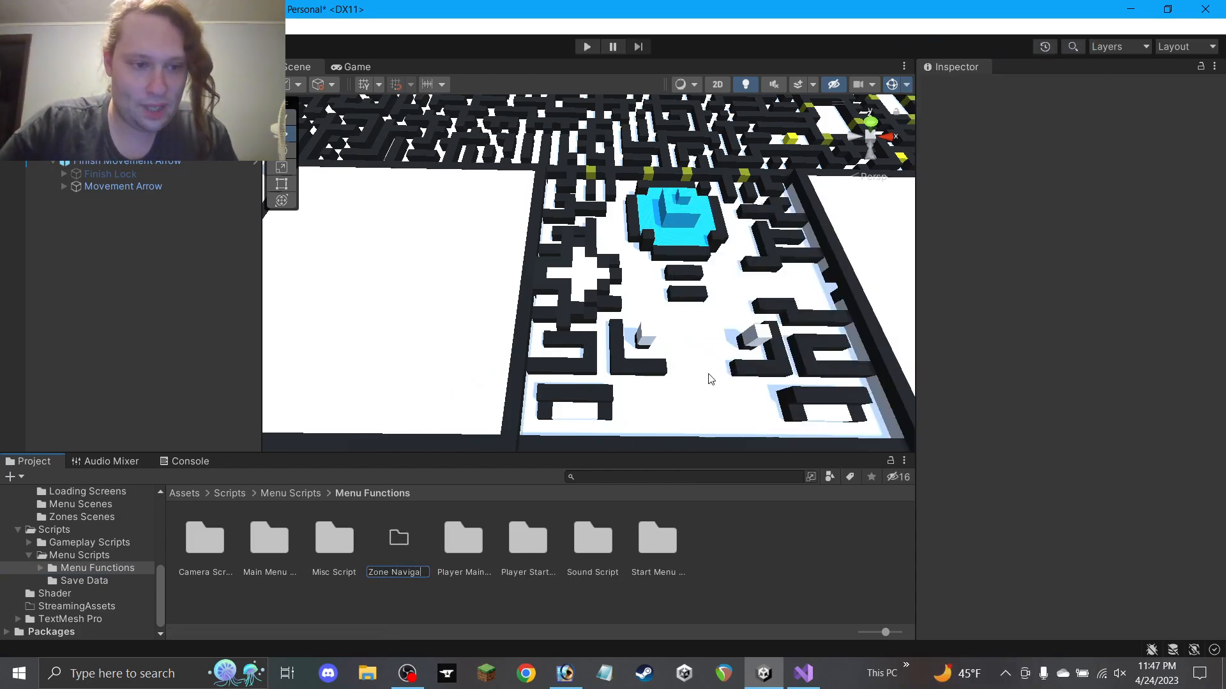
text(ion Sc)
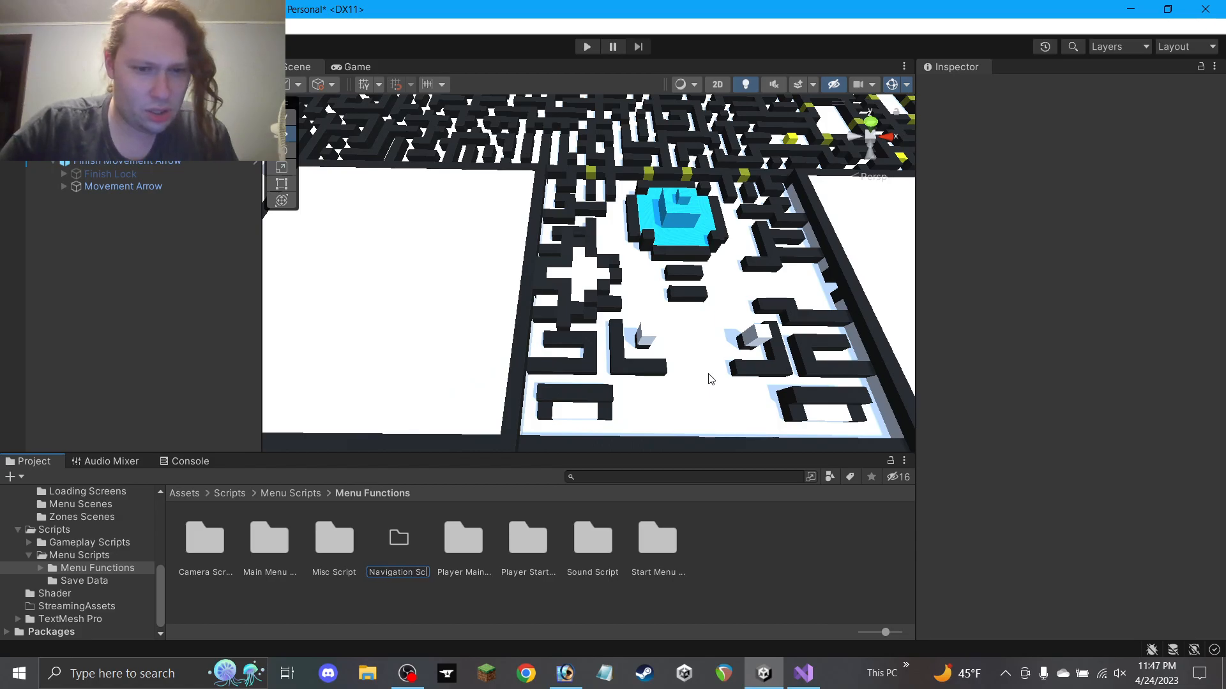
text(ripts)
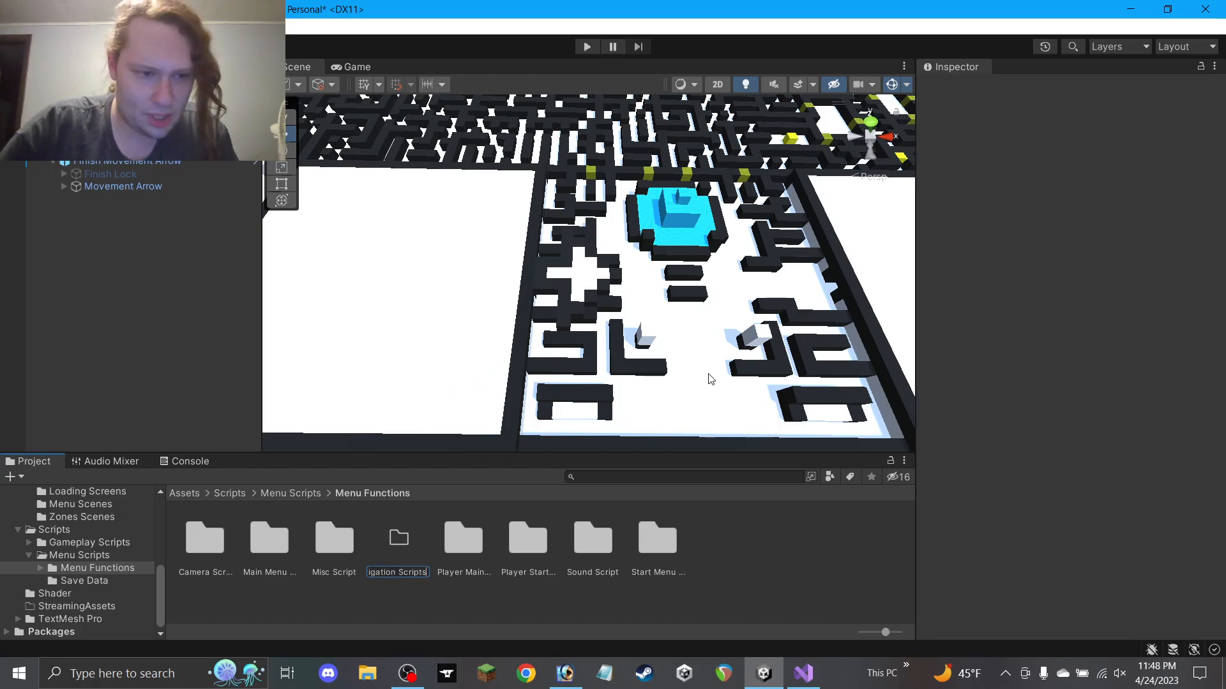
key(Left)
key(Left)
key(Left)
key(Left)
key(Left)
key(Left)
key(Left)
key(Left)
key(Left)
key(Left)
key(Left)
key(Left)
key(Left)
key(Left)
key(Left)
key(Left)
key(Left)
key(Left)
key(Left)
key(Right)
key(Right)
key(Right)
key(Right)
key(Right)
key(Right)
key(Right)
key(Right)
key(Right)
key(Right)
key(Right)
key(Right)
key(Right)
key(Right)
key(Right)
key(Right)
key(Right)
key(Right)
key(Right)
key(Right)
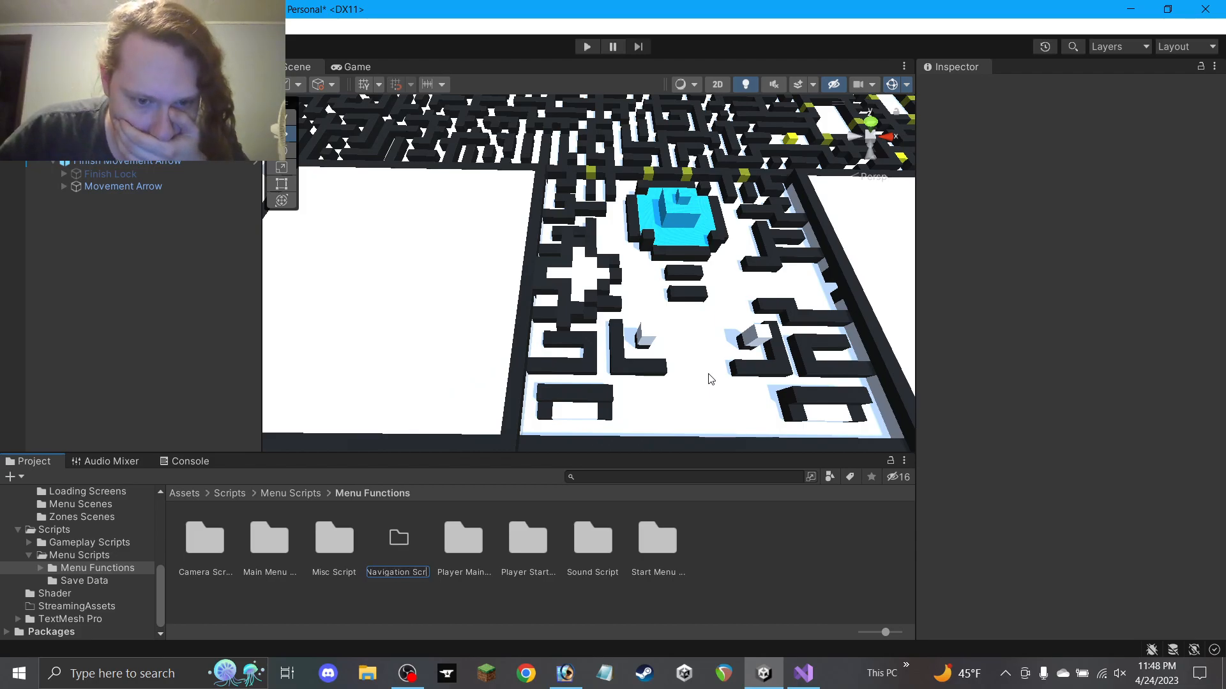
key(Return)
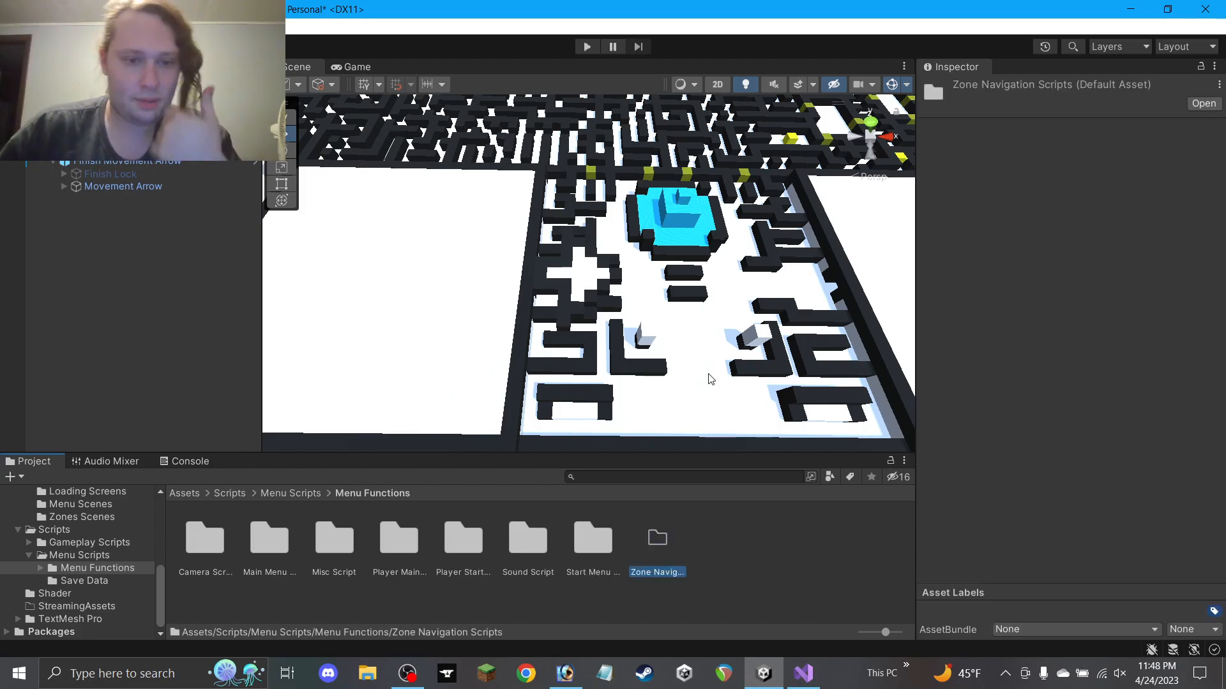
Inside that folder, create a new C# script named Zone1Nav
double_click(664, 546)
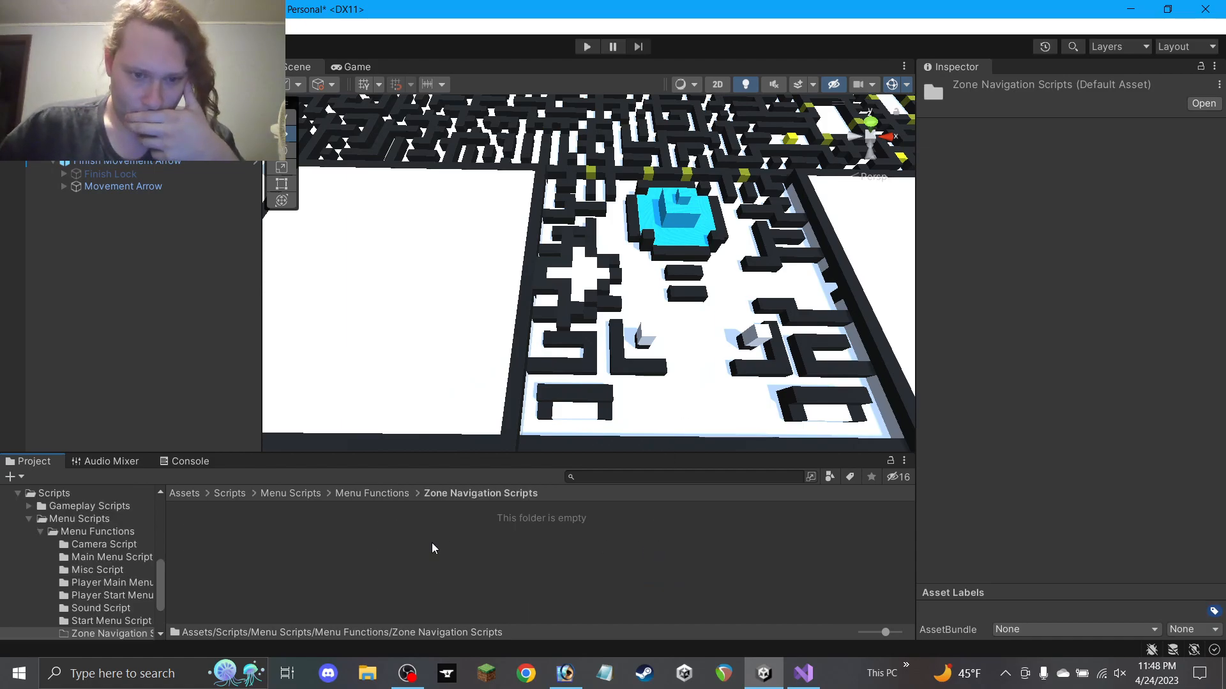
right_click(431, 542)
mouse_move(520, 186)
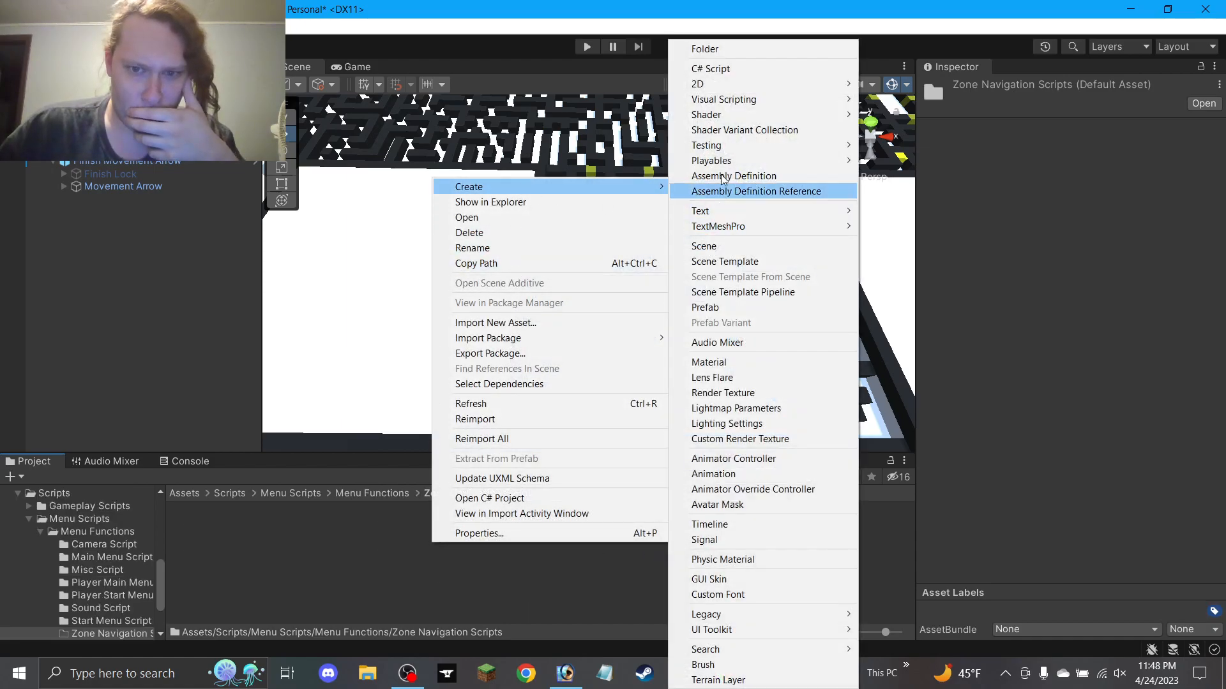
click(717, 68)
text(Zone1Nav)
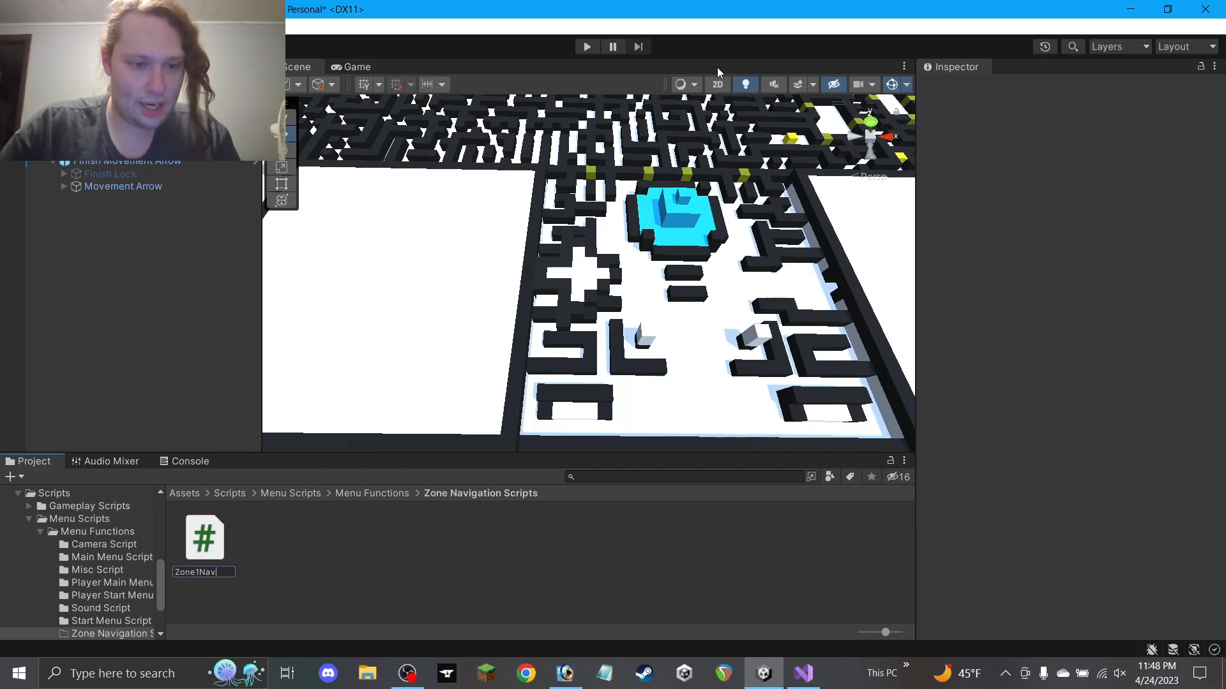
text(igation)
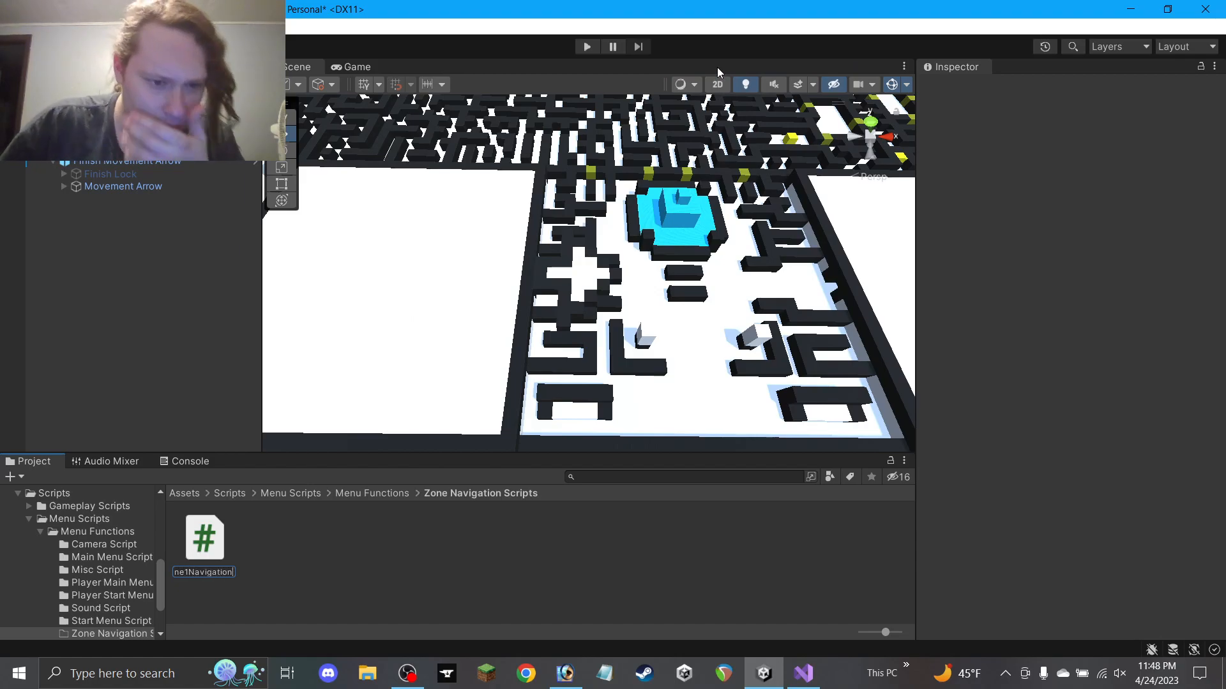
key(Home)
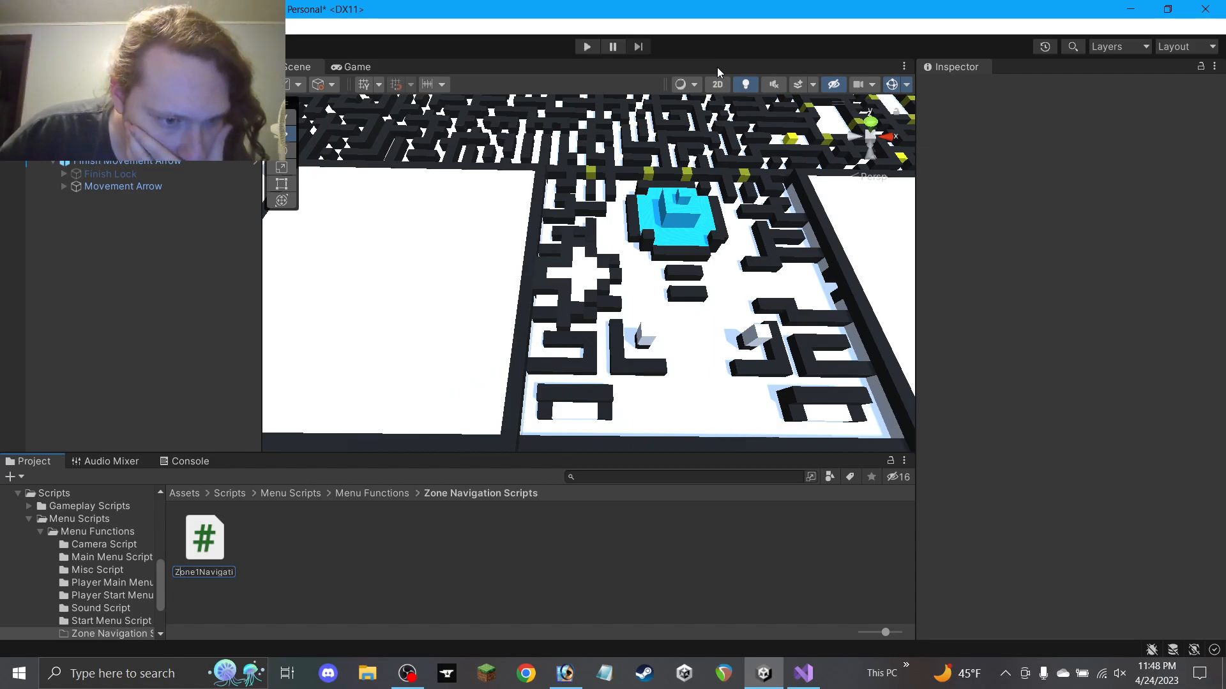
key(End)
key(Home)
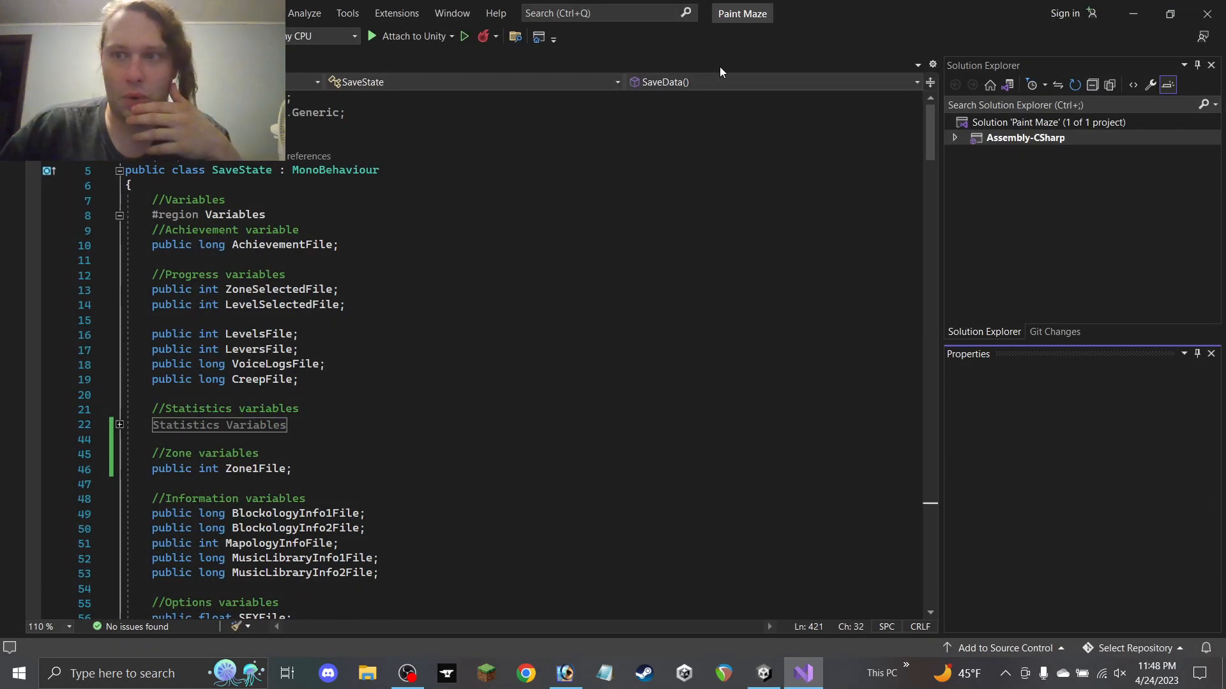
click(1126, 17)
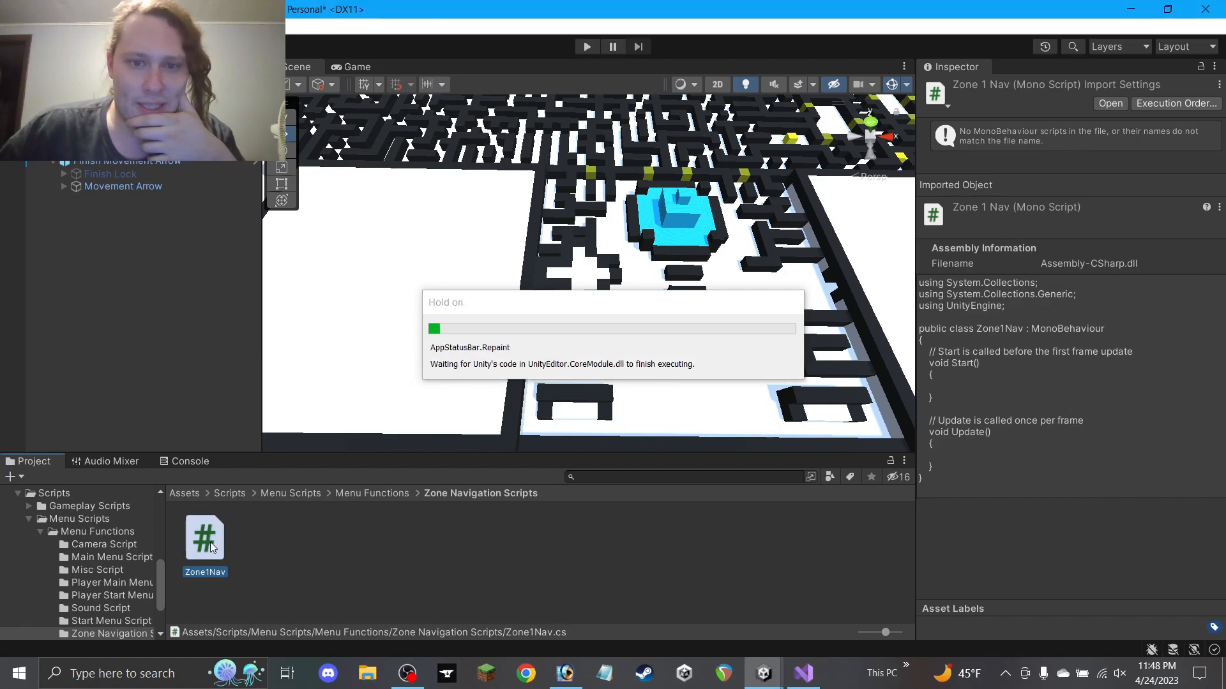
click(565, 673)
Zoom the maze map out to 200%, view the green-bordered zone, then minimize Photoshop
scroll(516, 502, down, 1)
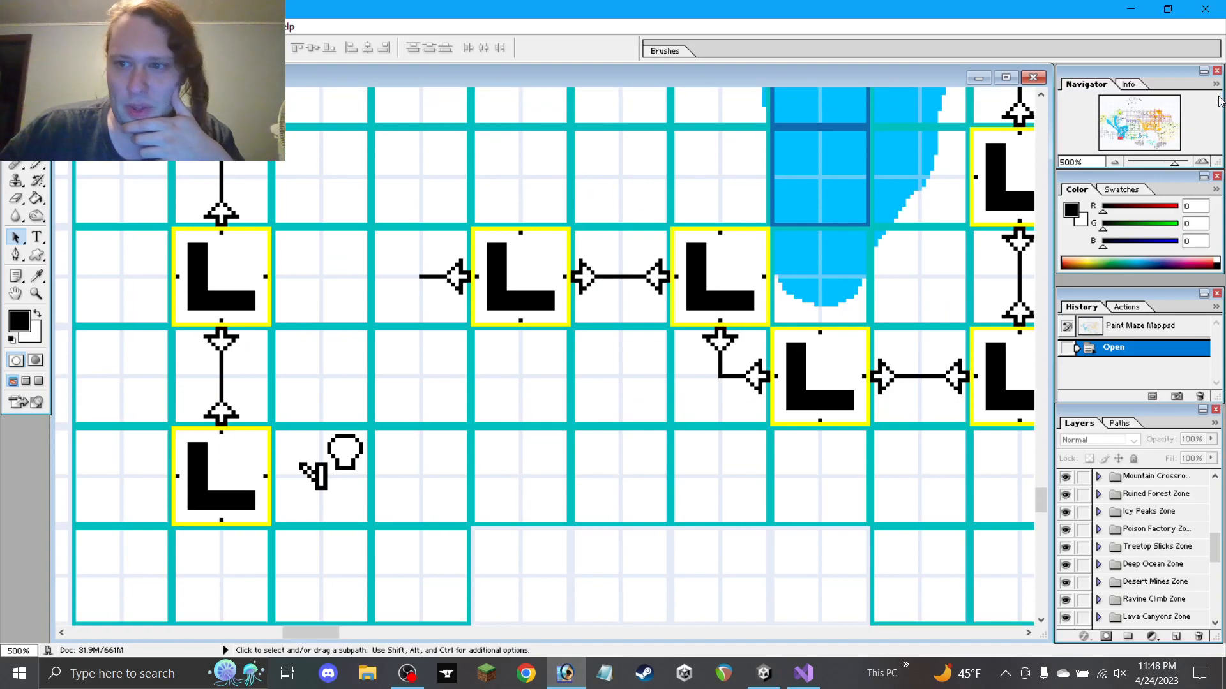
click(1117, 164)
click(1117, 164)
click(1117, 164)
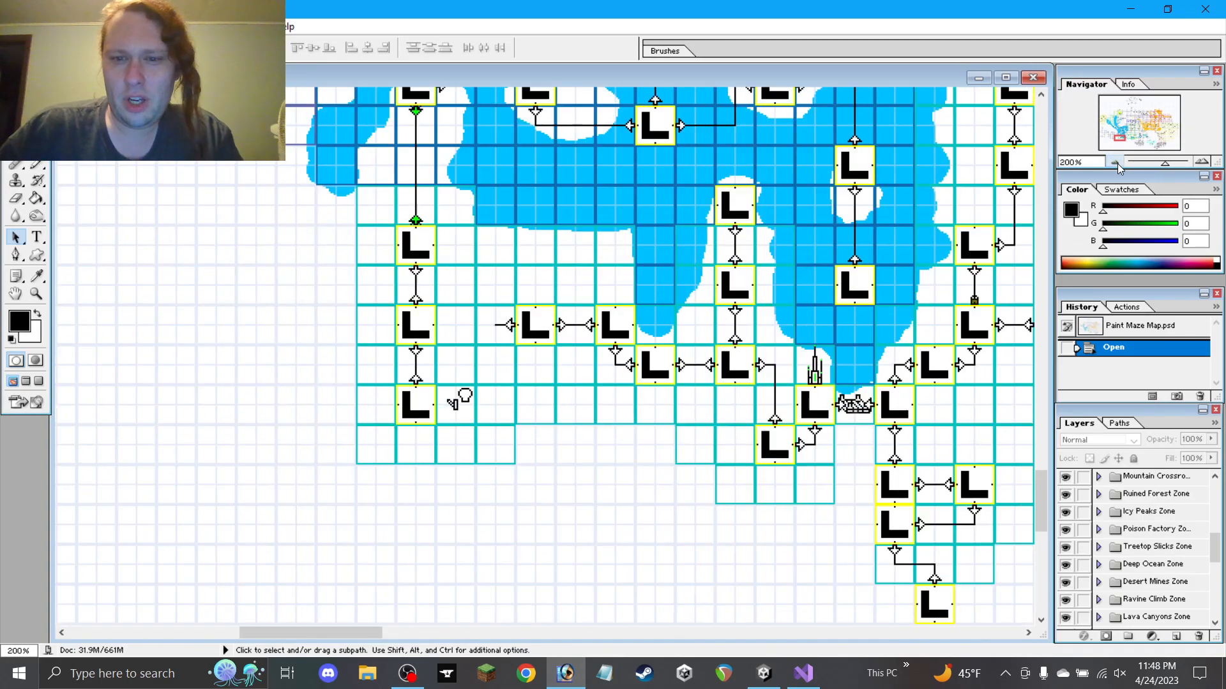
drag(852, 308, 516, 309)
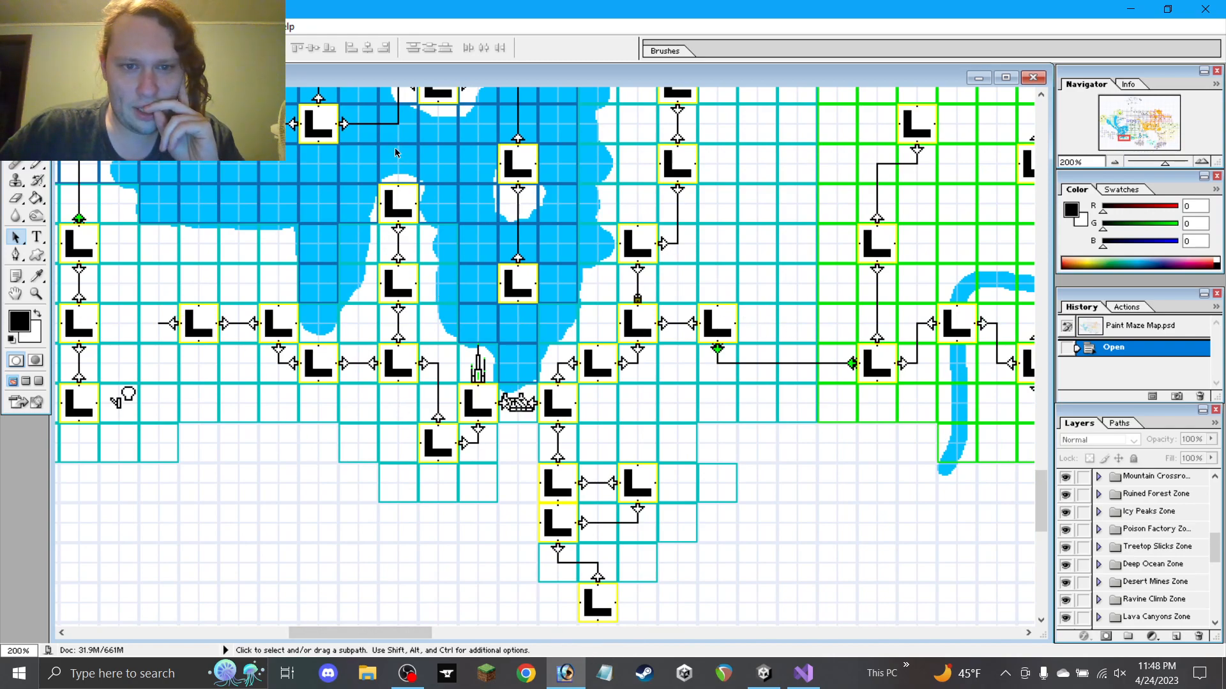
drag(425, 317, 483, 323)
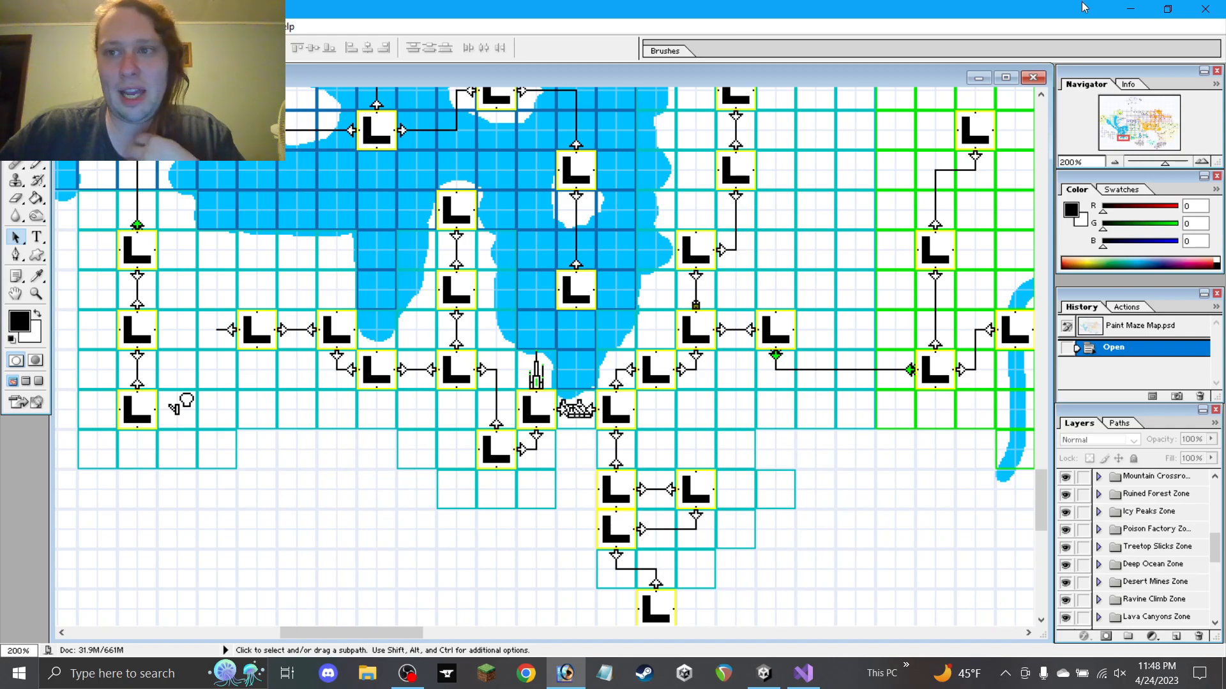
click(1130, 9)
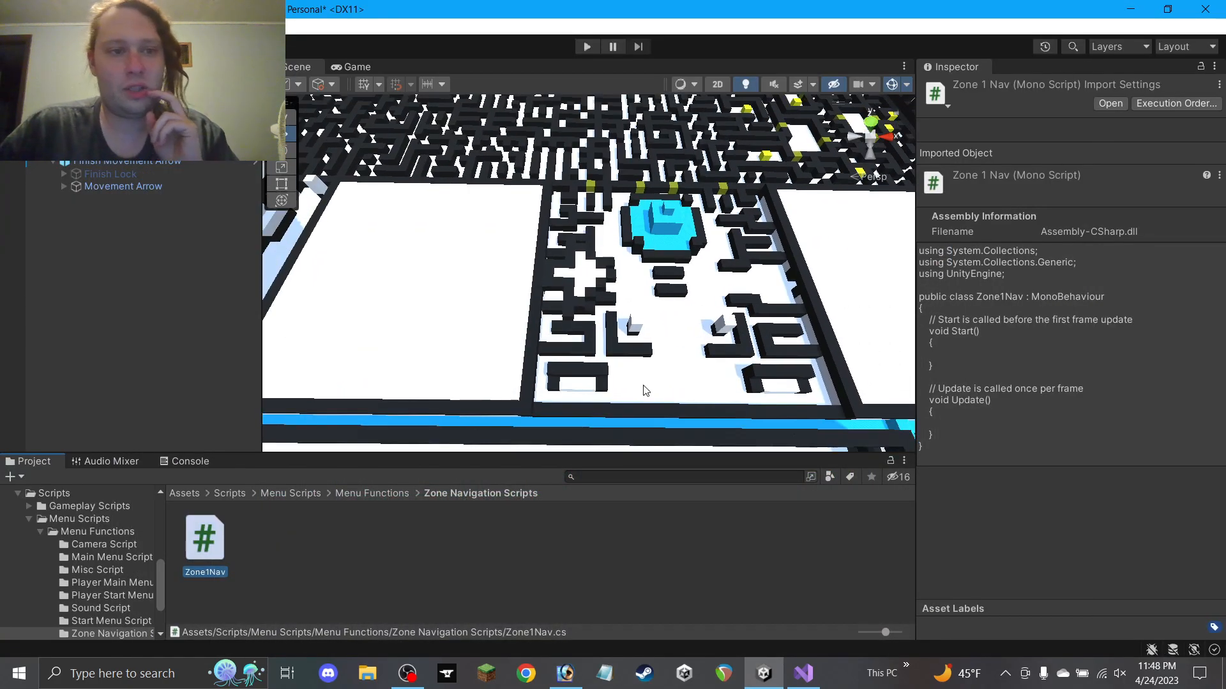
Open Zone1Nav in Visual Studio and insert blank lines at the top of the class
click(803, 667)
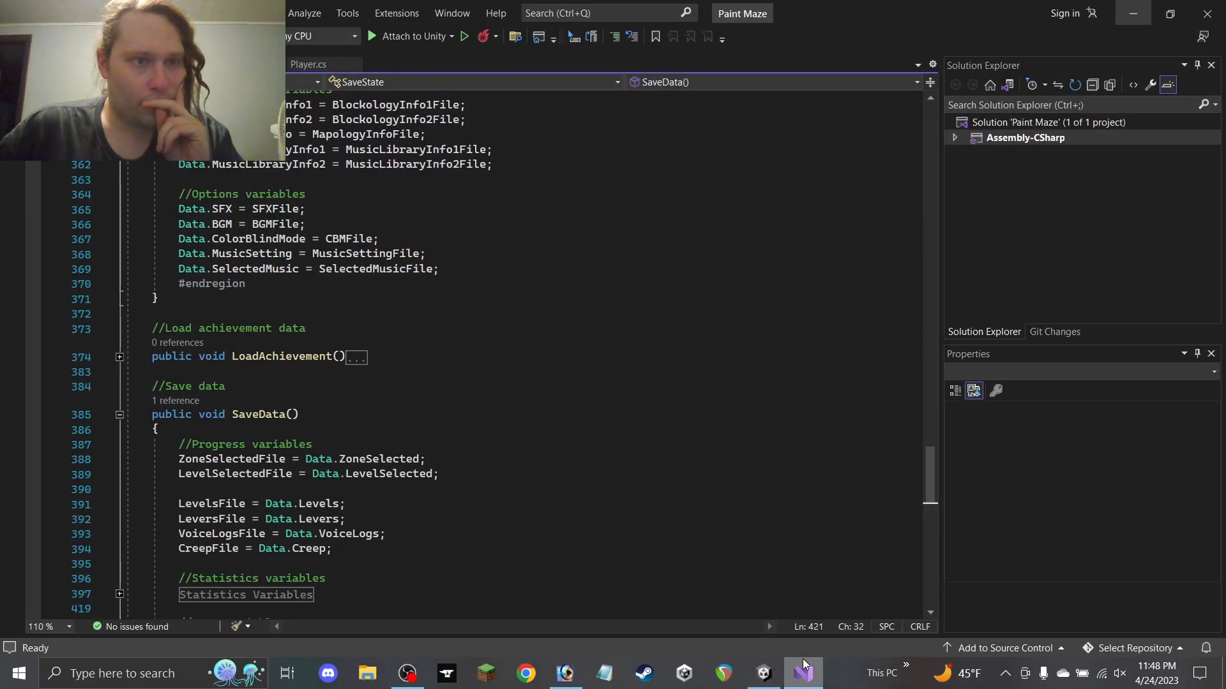
click(802, 667)
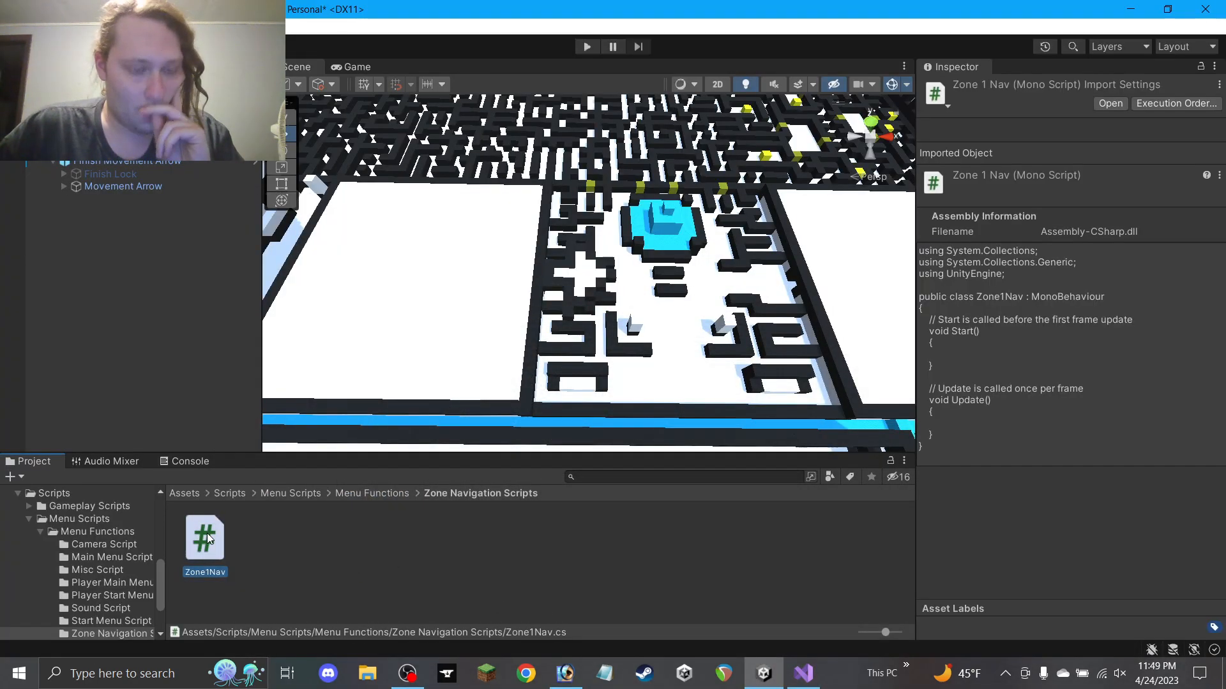
double_click(205, 539)
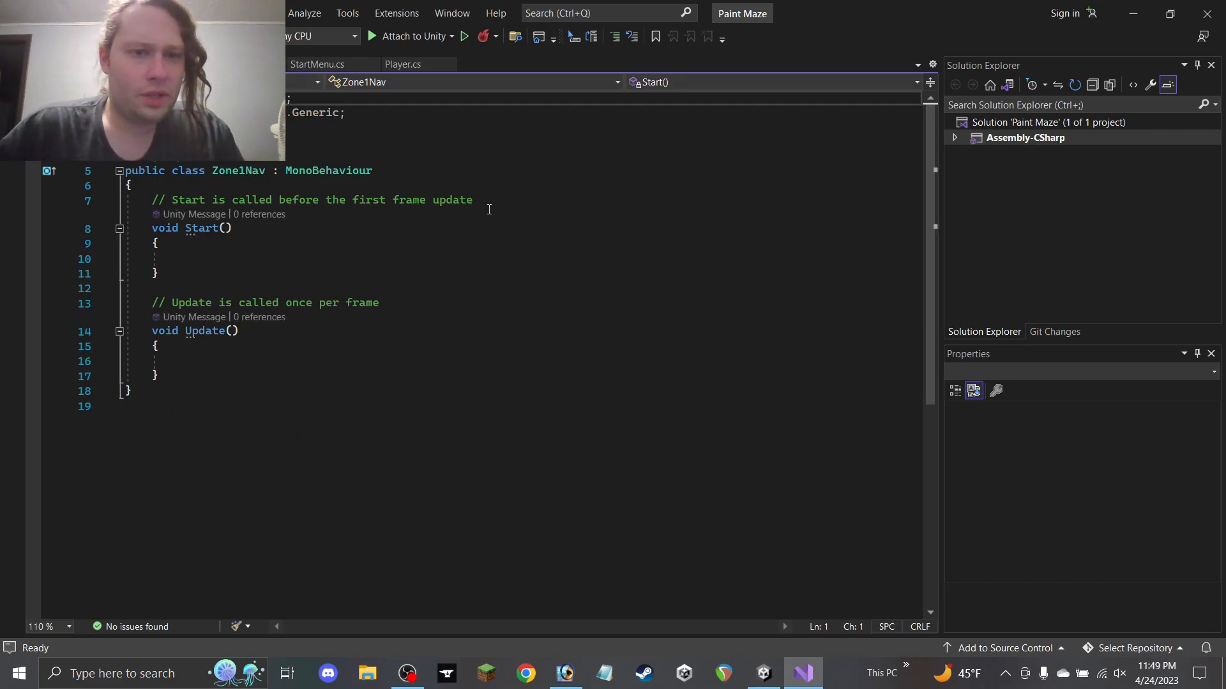
click(477, 189)
key(Return)
key(Return)
key(shift+Up)
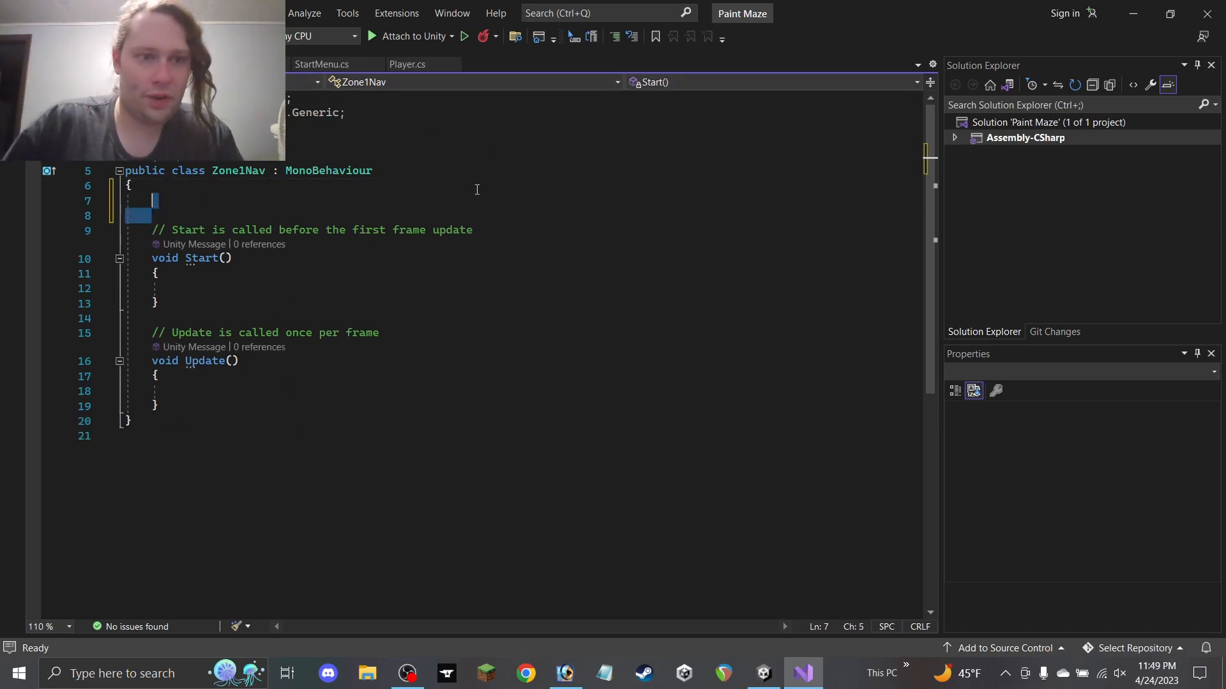
click(225, 193)
click(216, 202)
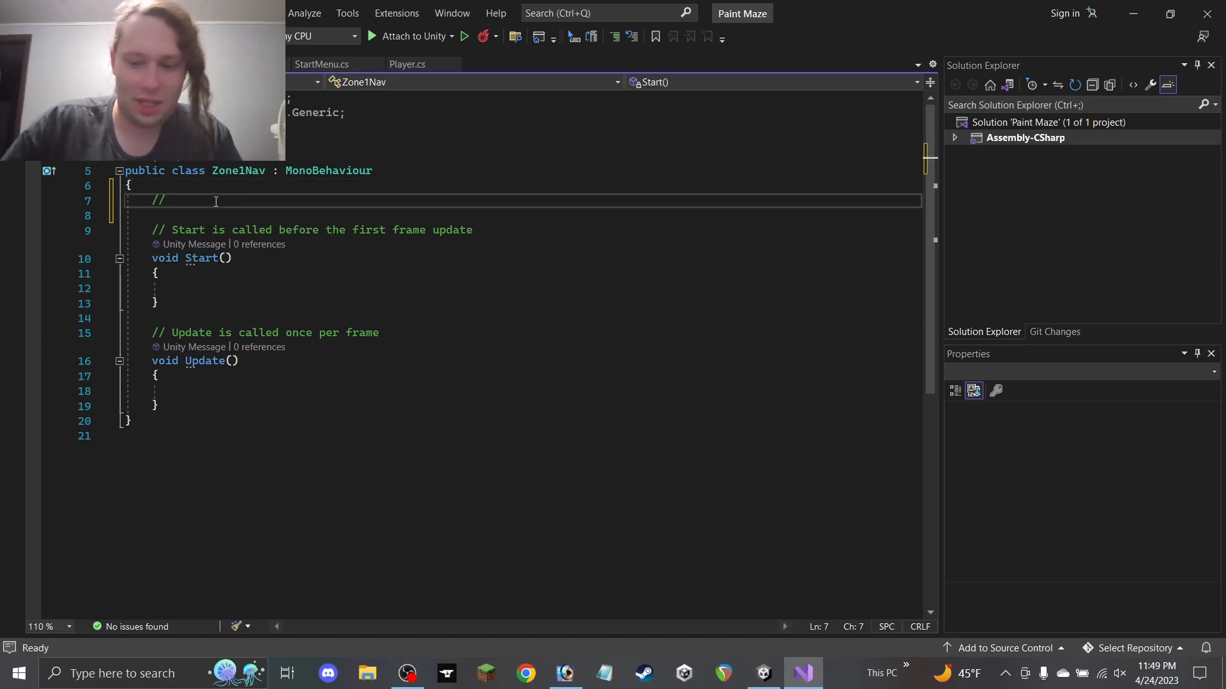
Add a //Variables comment with 'public int Path;' and 'public int Level;' fields
text(Variables)
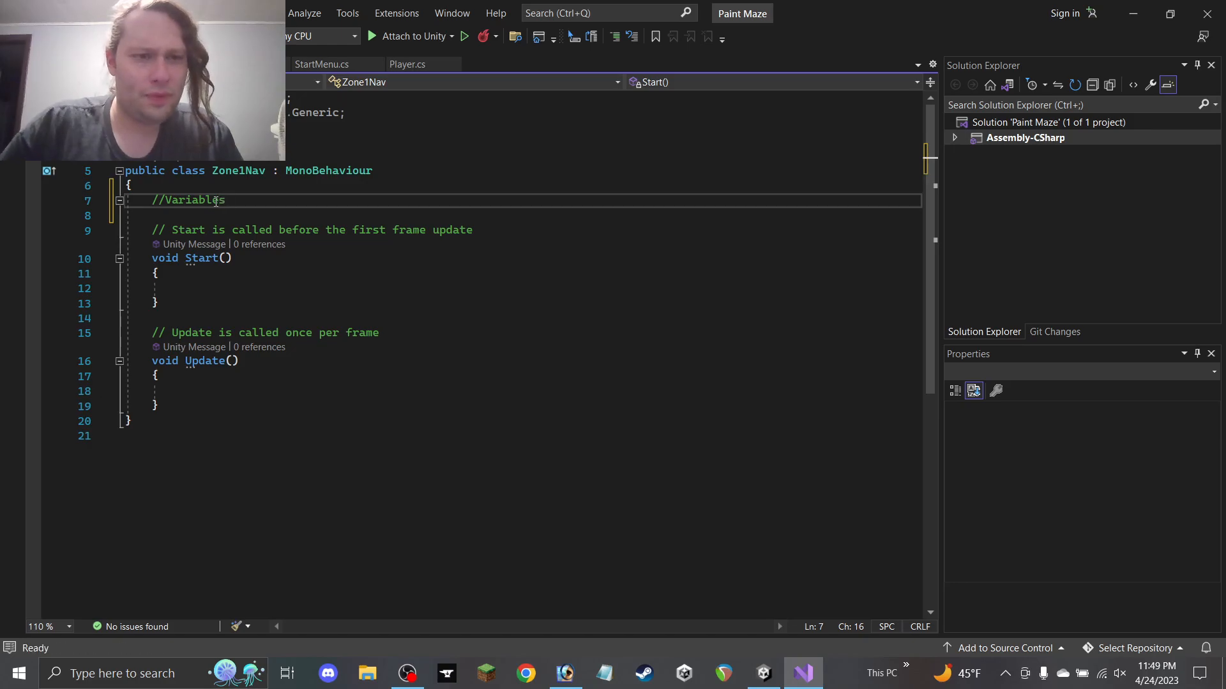
key(Return)
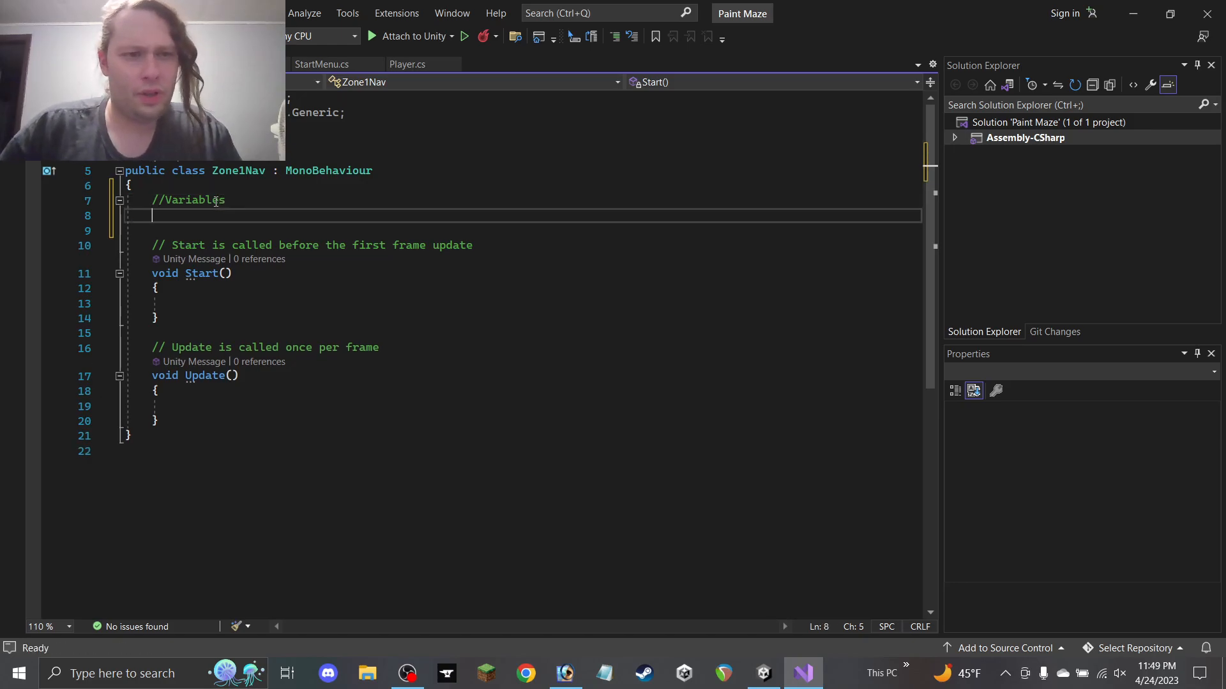
text(Pub)
key(BackSpace)
key(BackSpace)
key(BackSpace)
key(BackSpace)
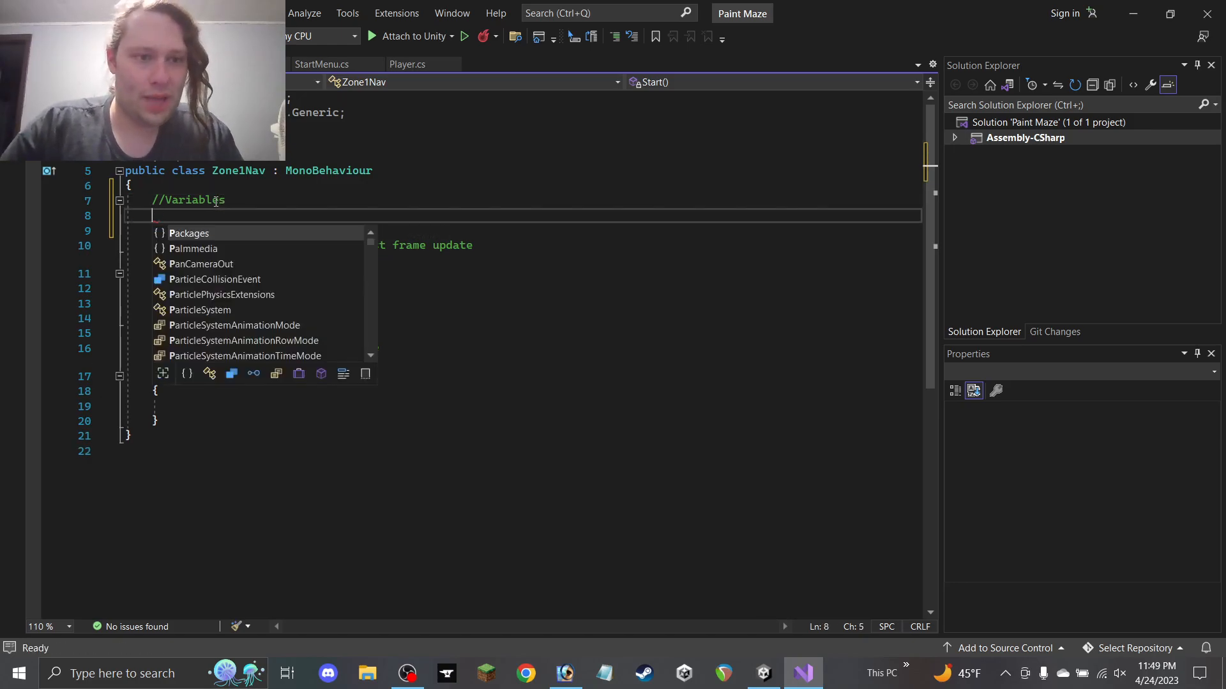
text(public )
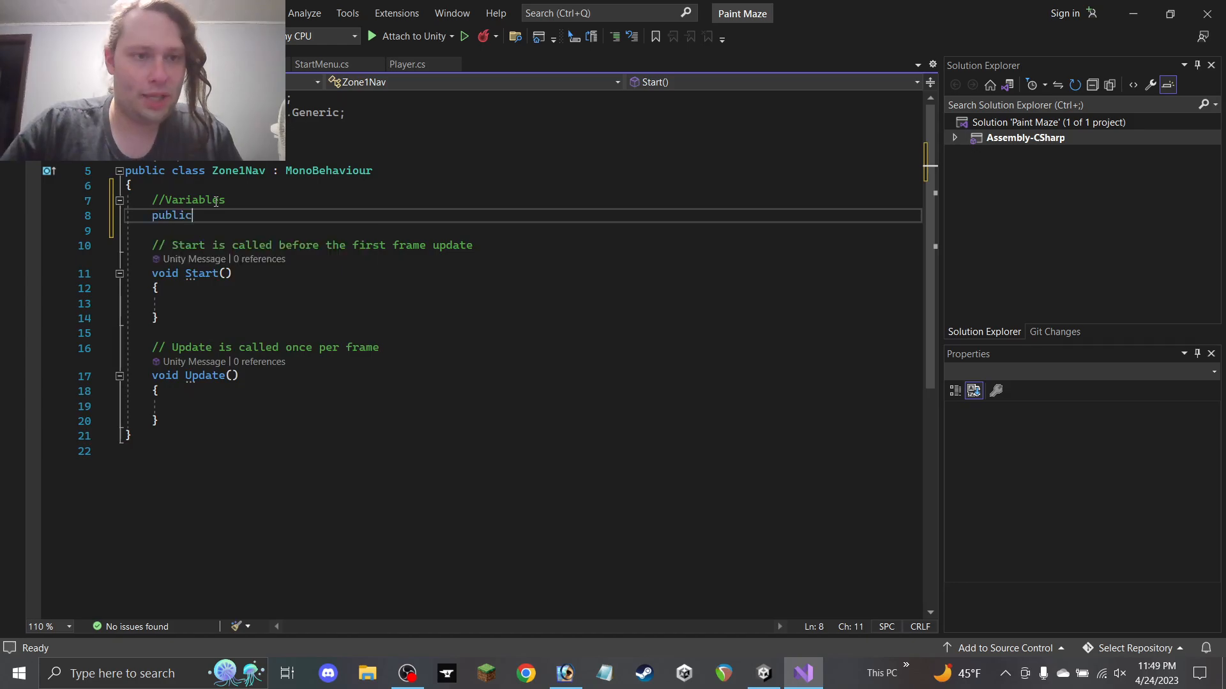
text(int)
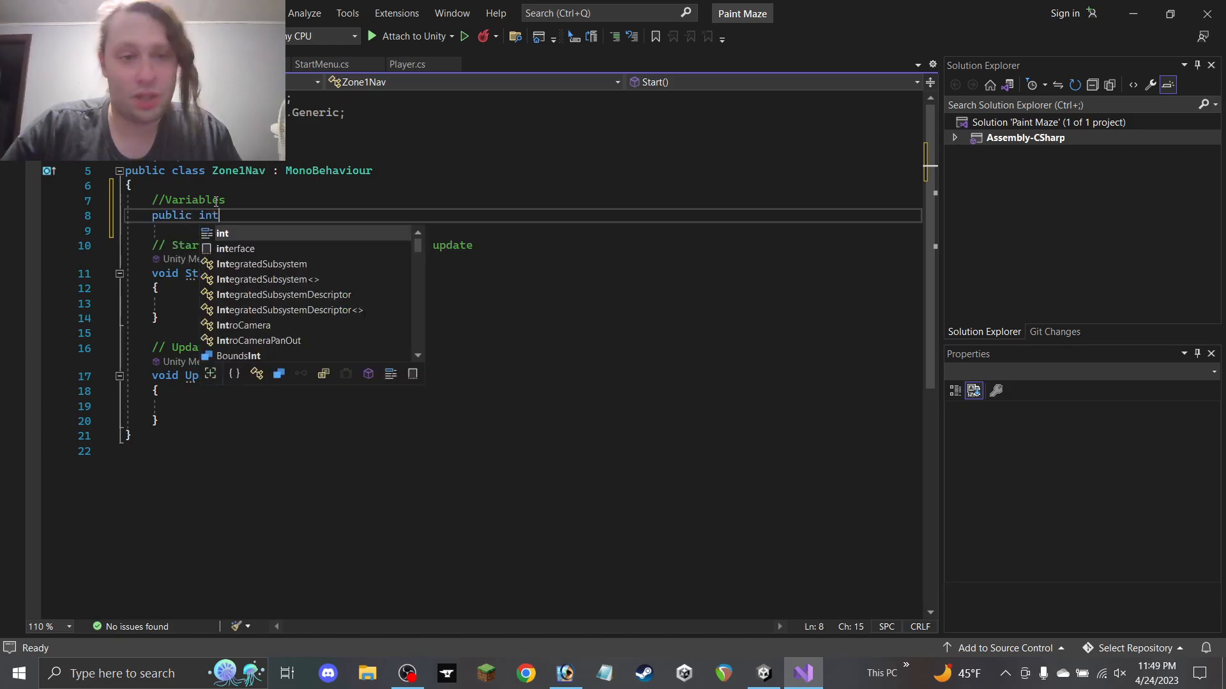
text( Path)
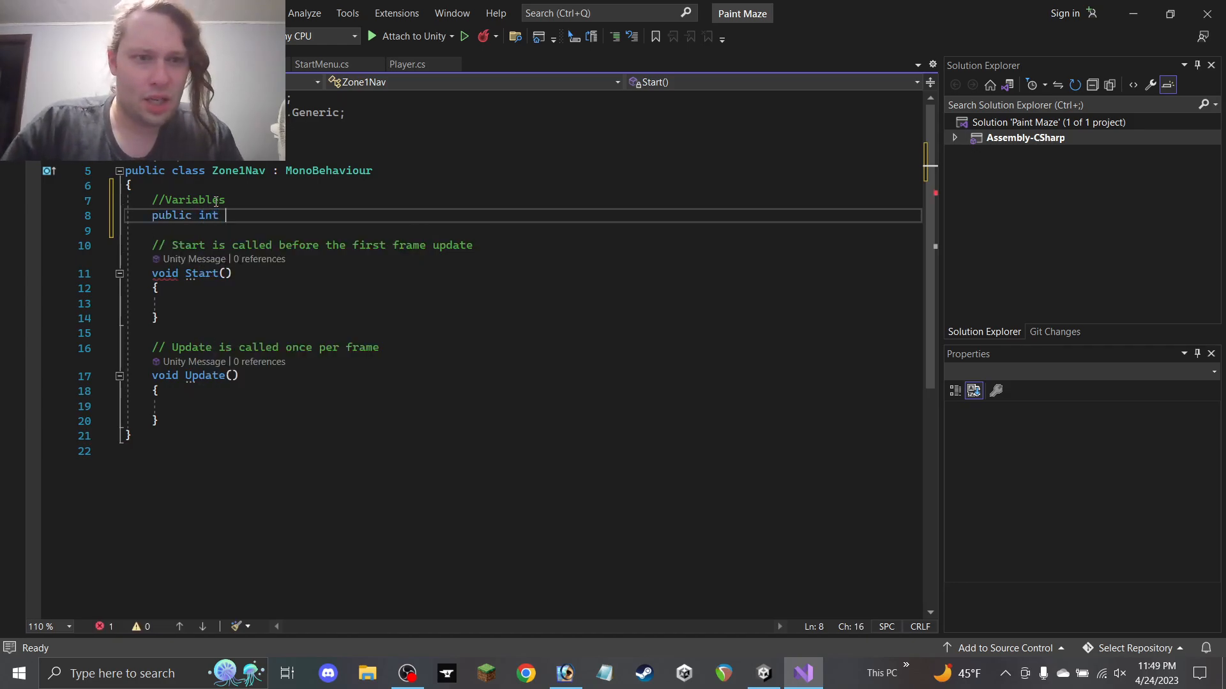
text(;)
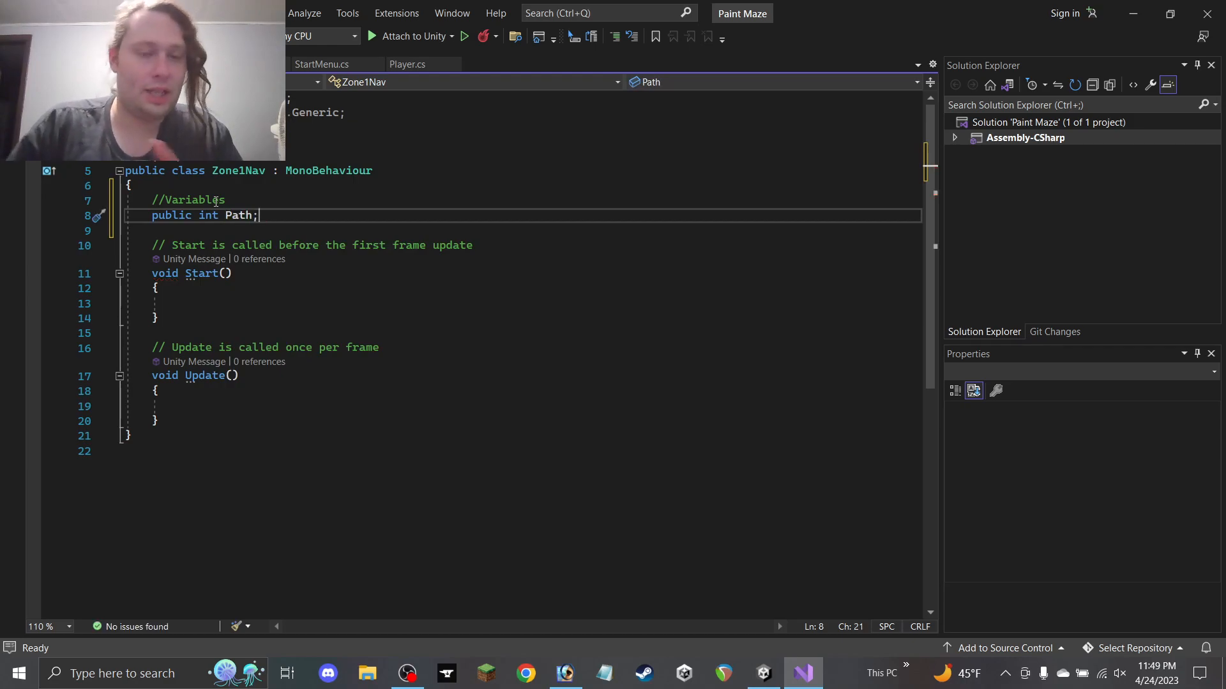
key(Return)
text(pub)
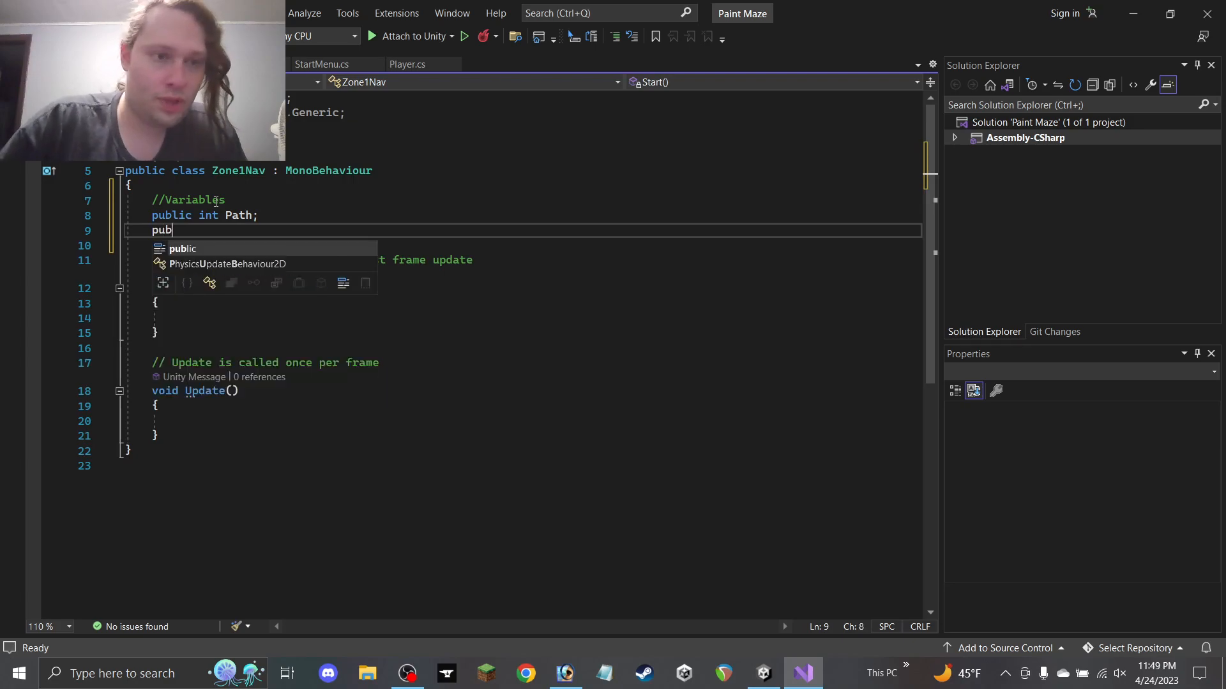
text(lic int)
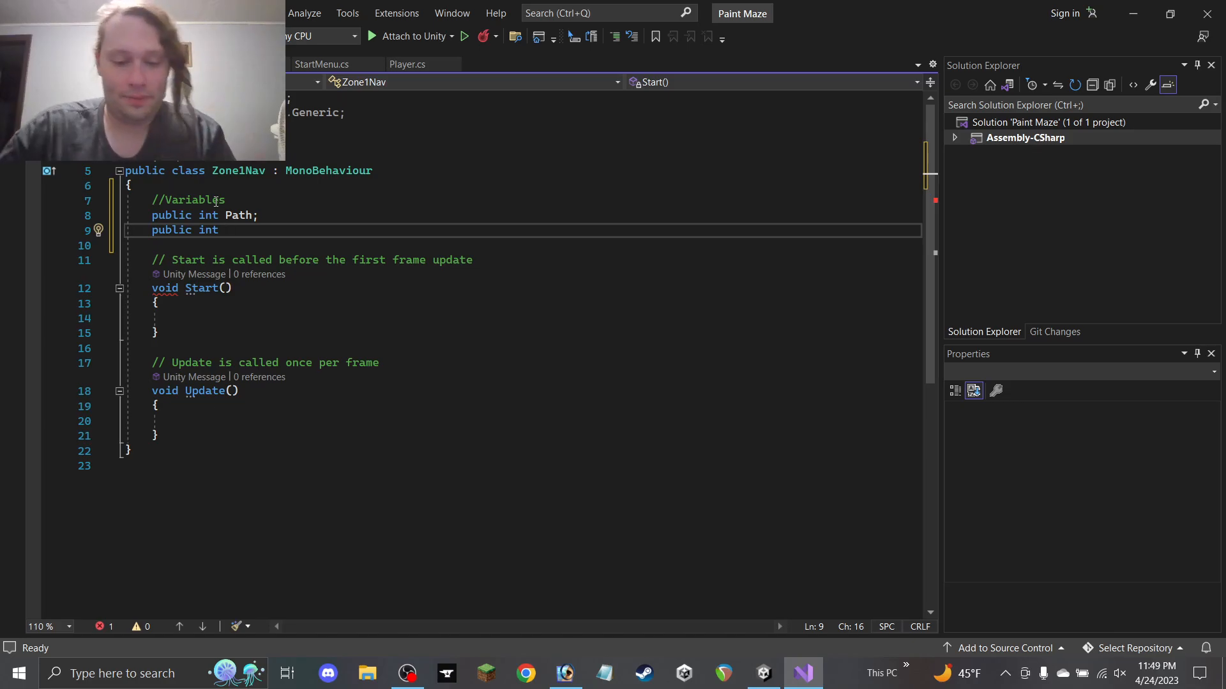
text(Level;)
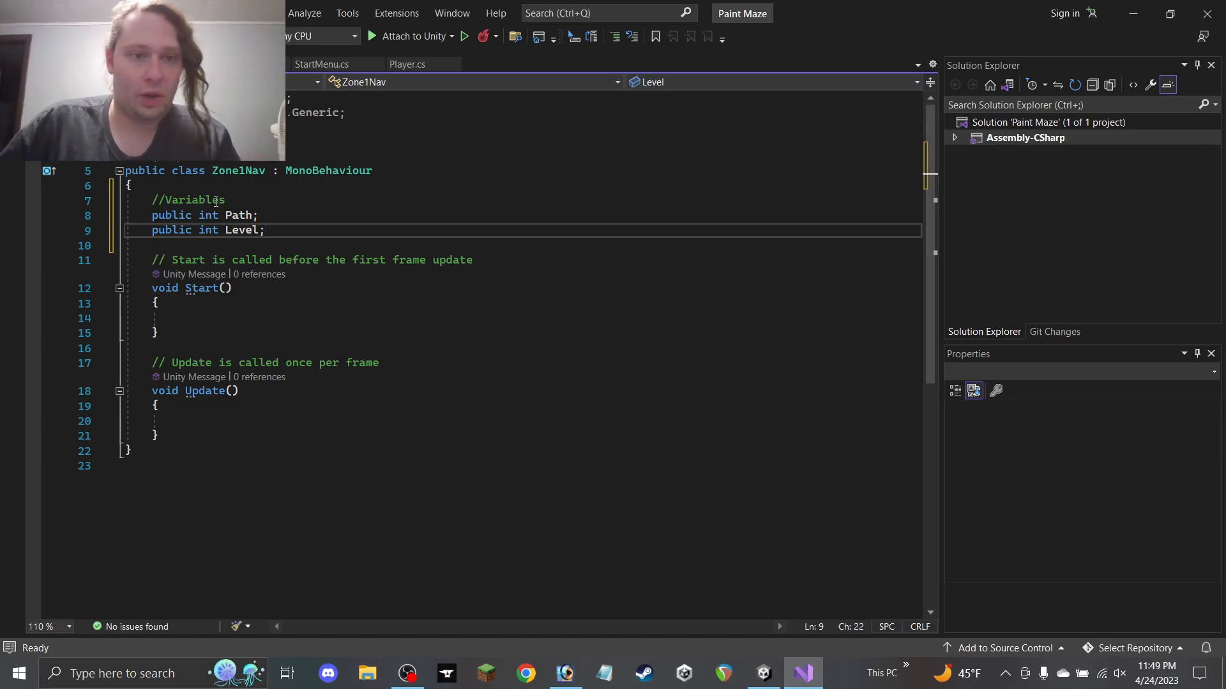
key(Return)
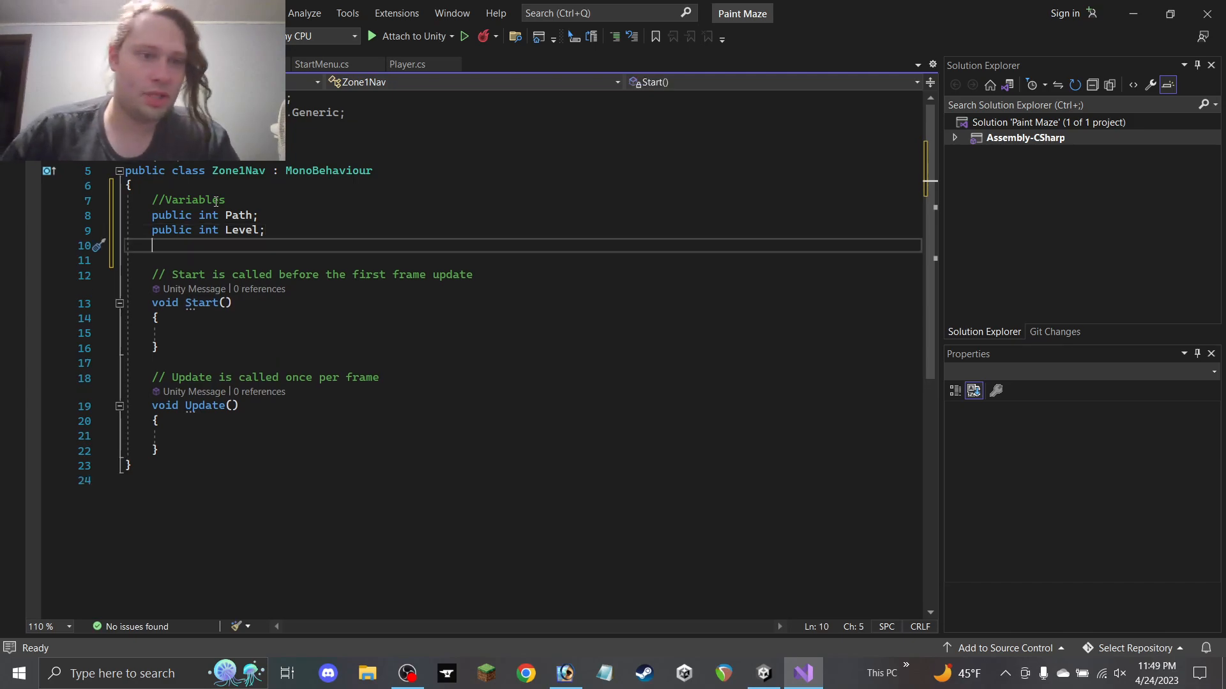
key(Return)
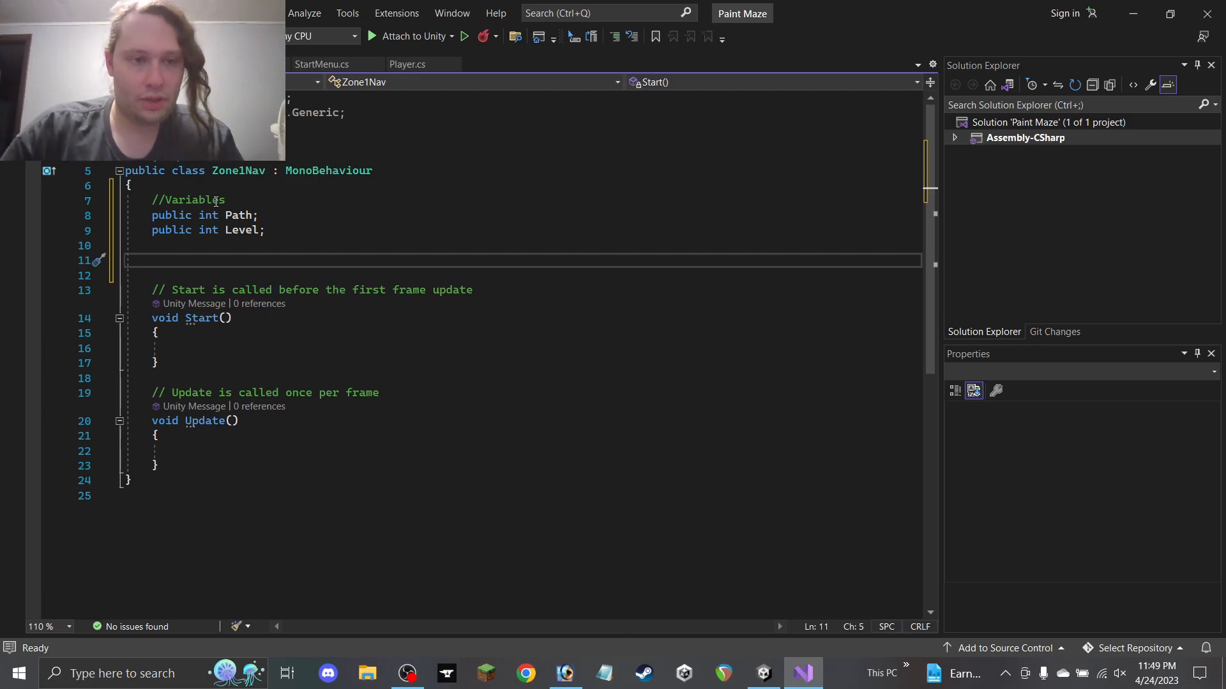
Declare the field private int MainPath; in Zone1Nav, correcting the field name's spelling
text(private)
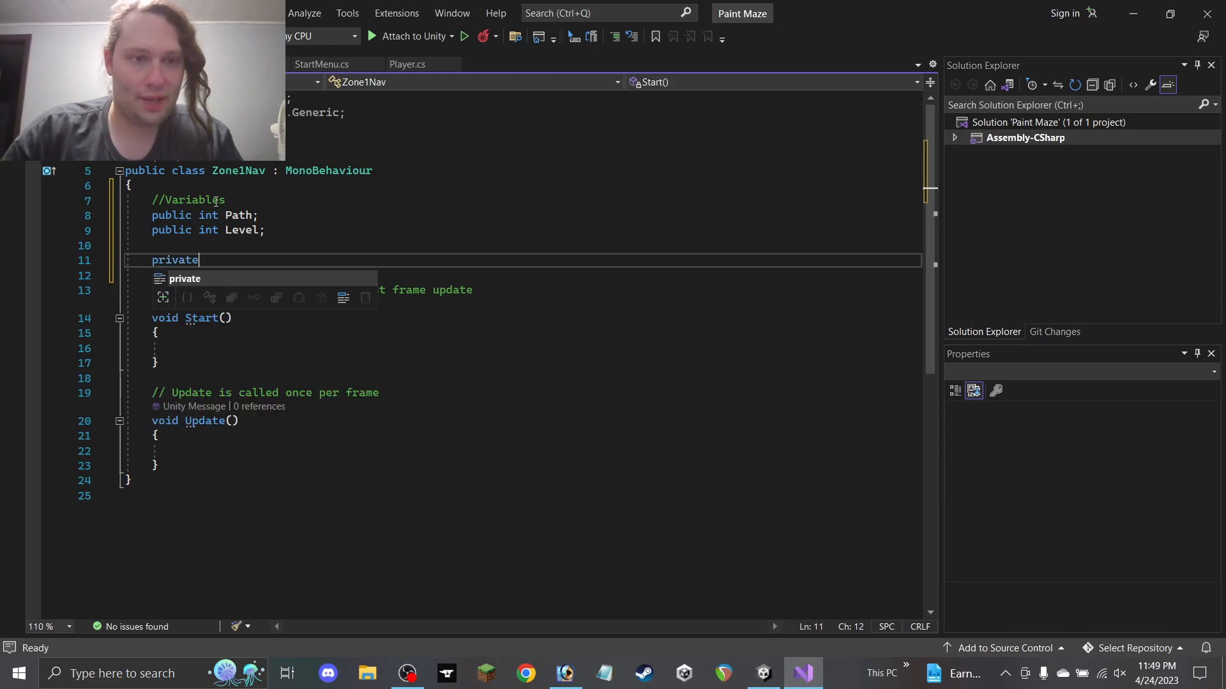
text( int )
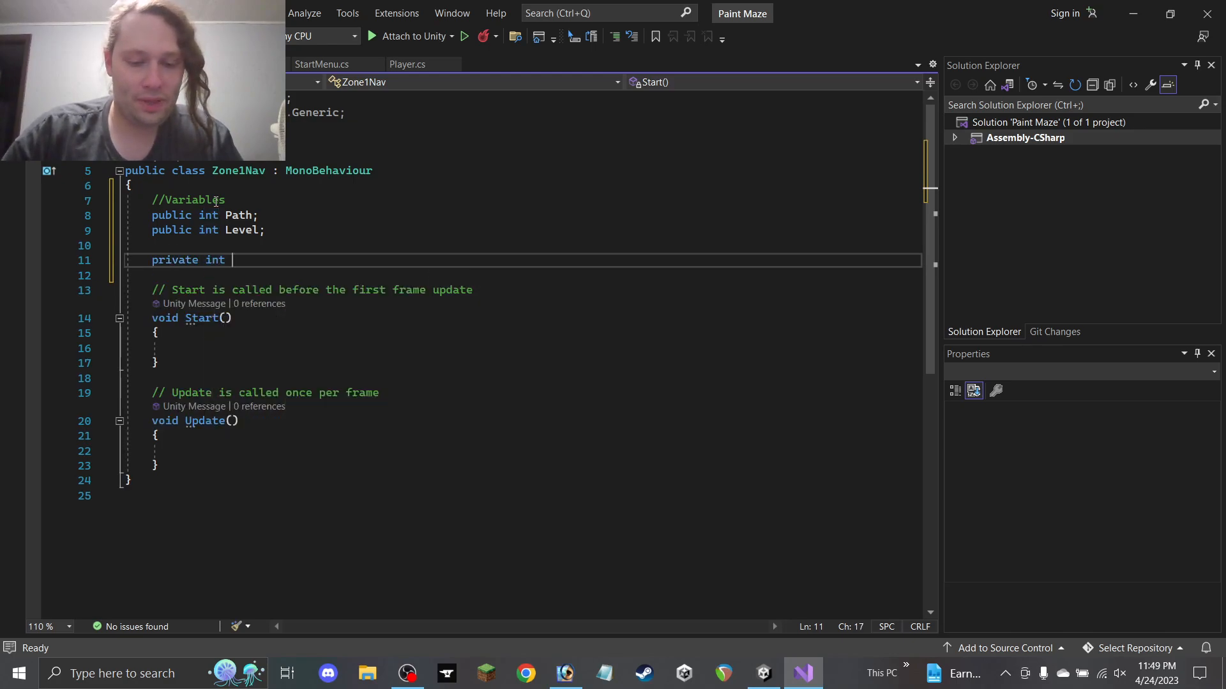
text(Path1;)
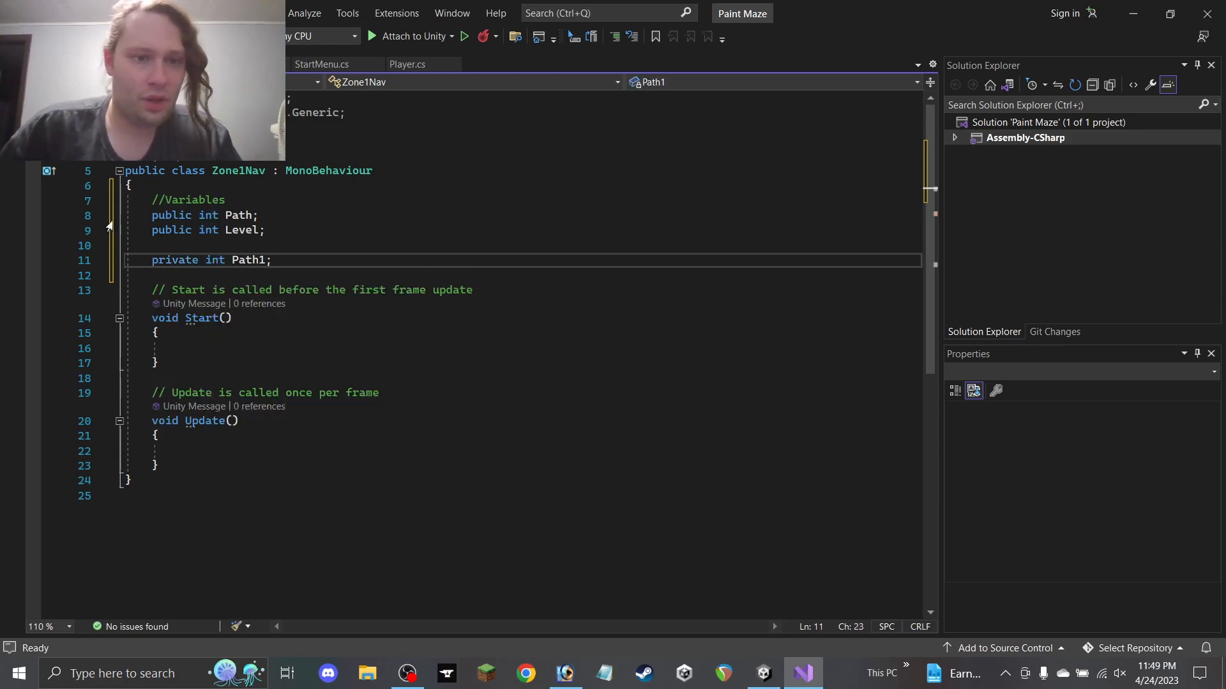
key(Up)
click(233, 260)
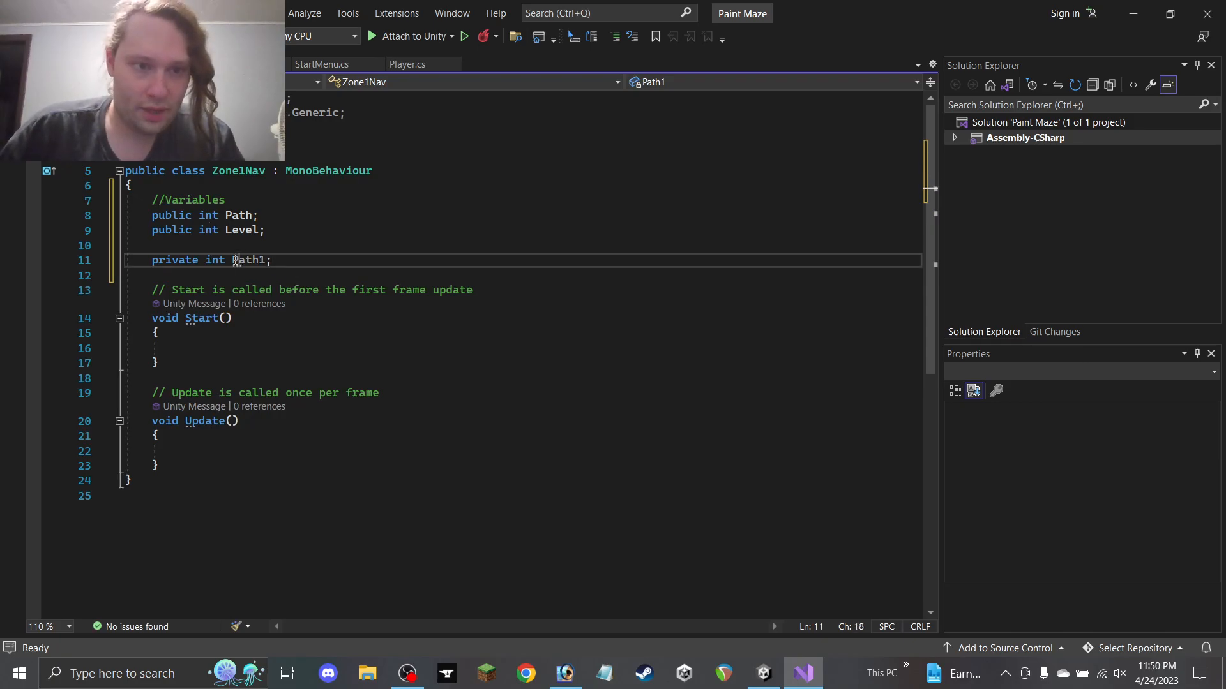
text(Mat)
key(BackSpace)
text(in)
key(Right)
key(BackSpace)
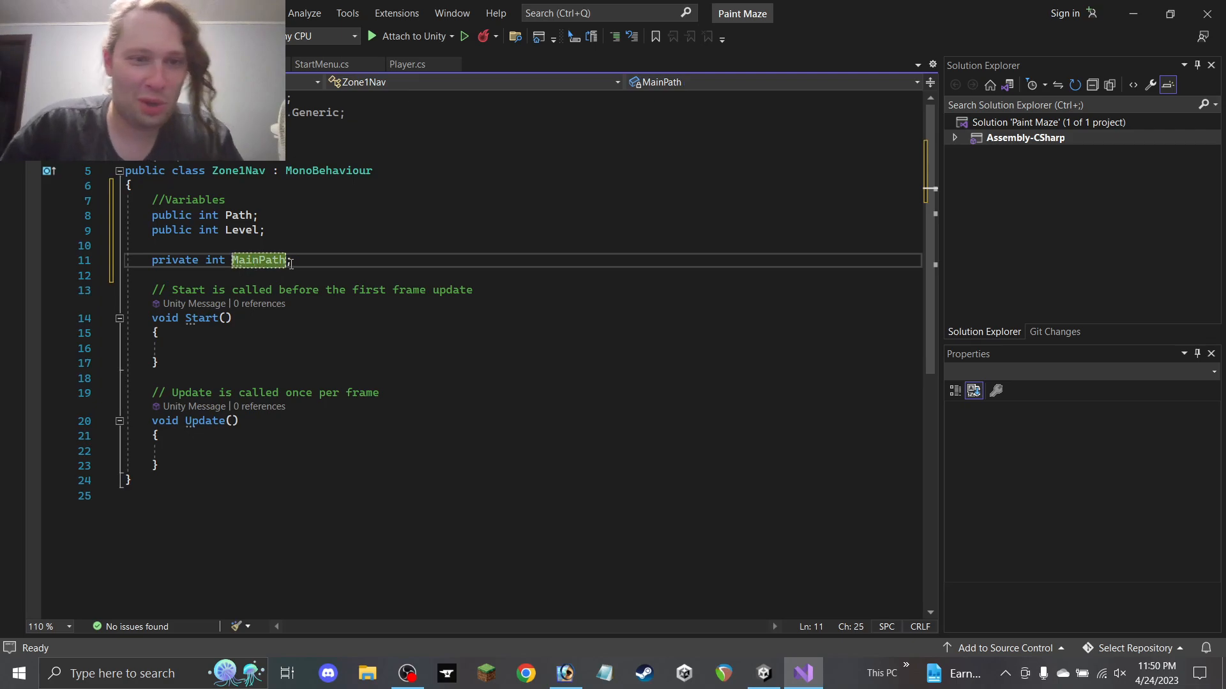
click(309, 265)
key(Return)
Duplicate the MainPath declaration and rename the copy to SidePath1
drag(314, 261, 152, 262)
key(ctrl+c)
click(224, 275)
key(ctrl+v)
key(ctrl+v)
key(ctrl+v)
key(ctrl+v)
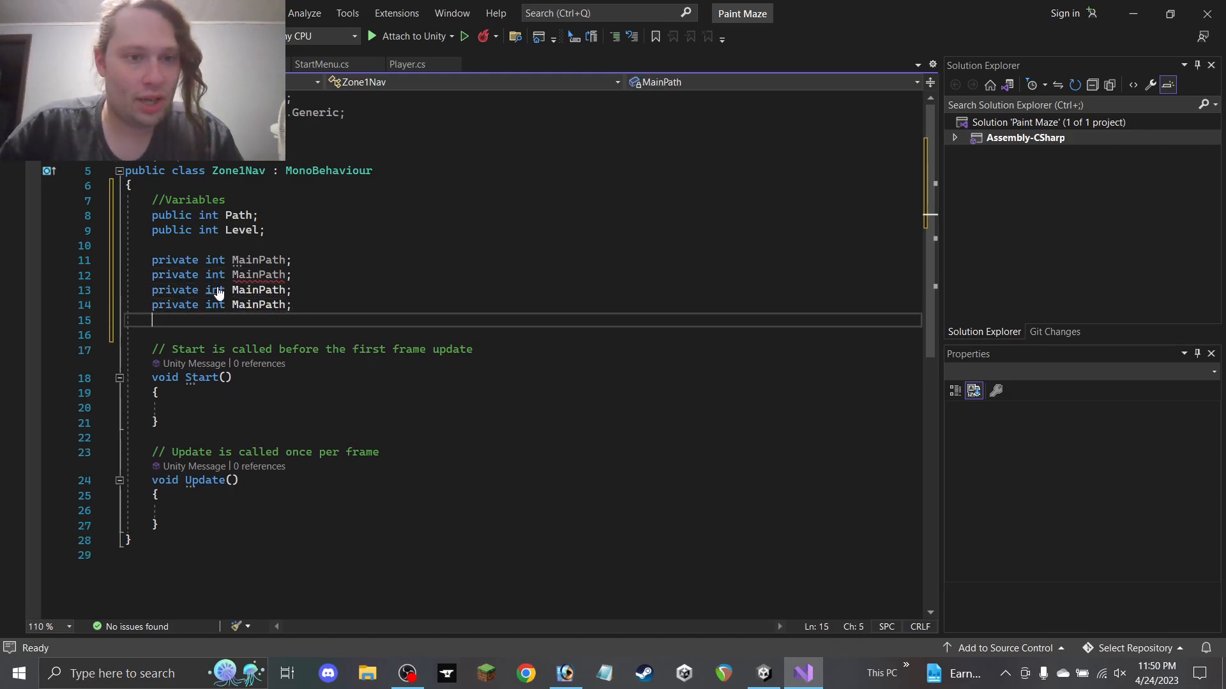
drag(259, 275, 232, 274)
text(Side)
click(287, 274)
text(1)
Replace the MainPath names on lines 13–15 with SidePath1
double_click(281, 274)
key(ctrl+c)
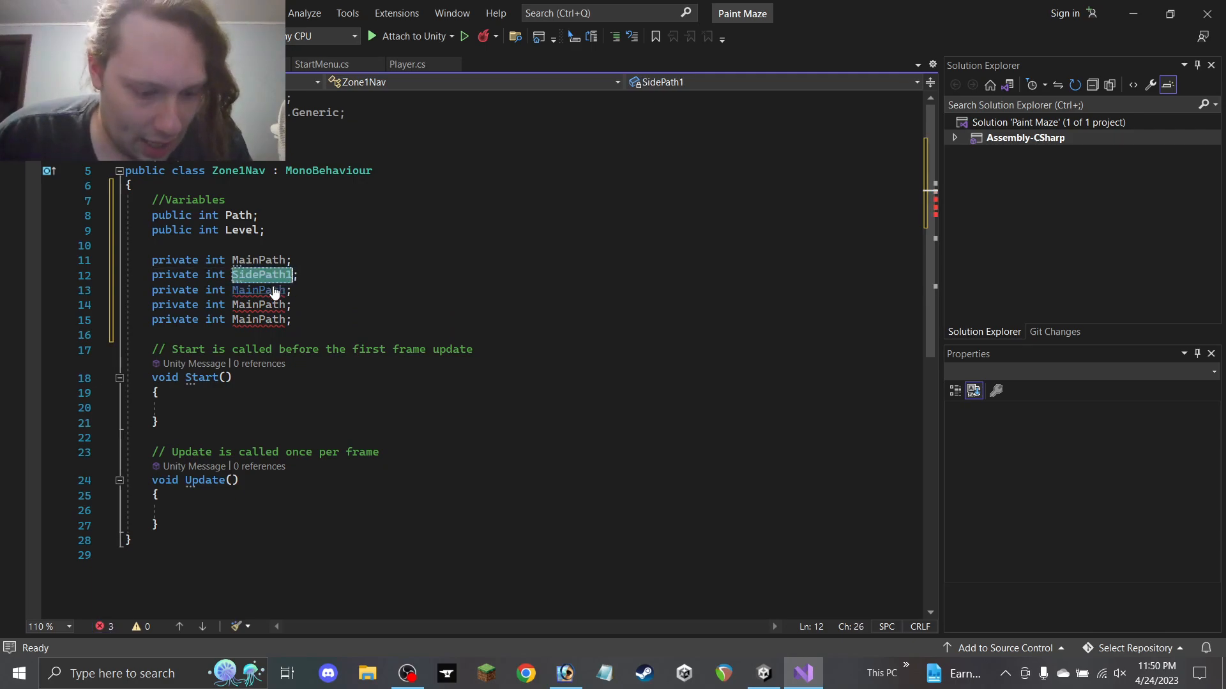
double_click(258, 290)
key(ctrl+v)
double_click(259, 305)
key(ctrl+v)
double_click(259, 319)
key(ctrl+v)
Renumber those copies to SidePath2, SidePath3 and SidePath4, and save the script
click(291, 290)
key(BackSpace)
text(2)
click(292, 304)
key(BackSpace)
text(3)
key(Down)
key(BackSpace)
text(4)
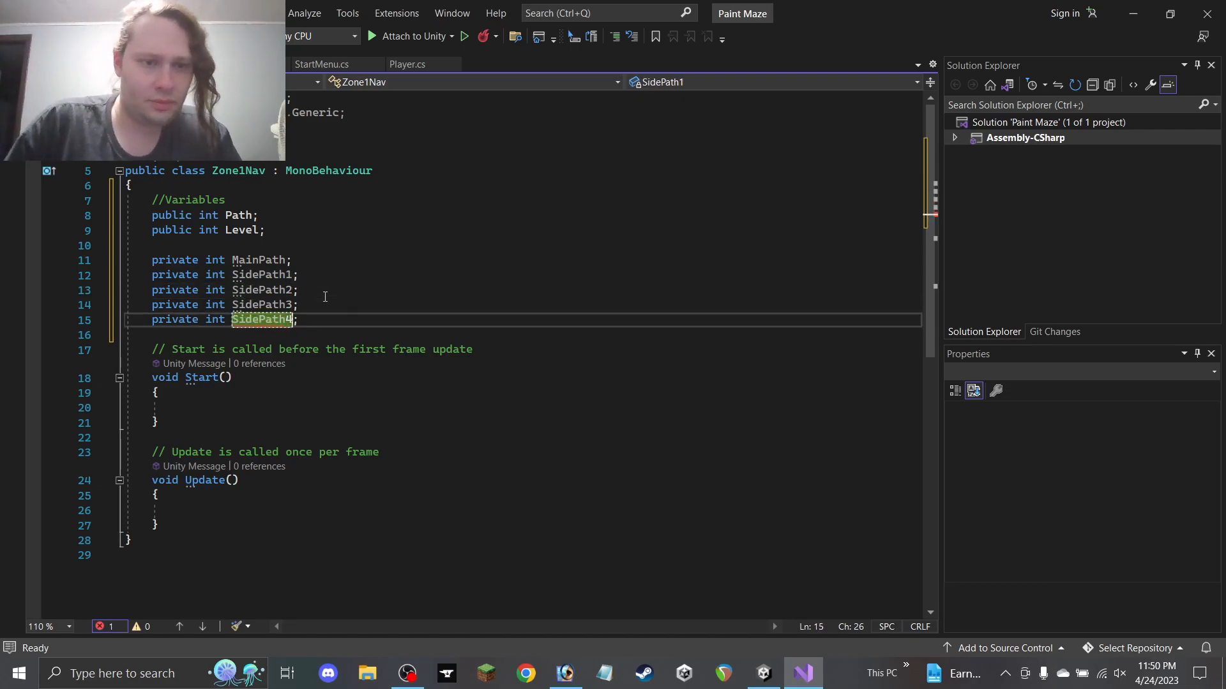
key(ctrl+s)
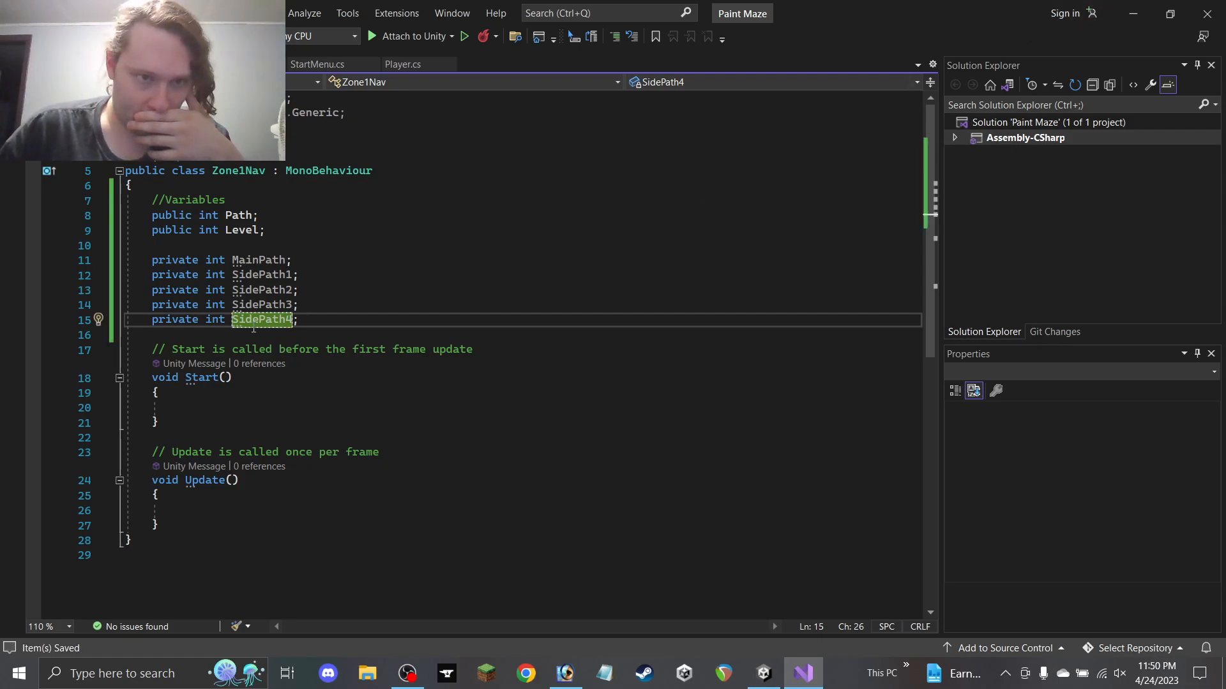
click(565, 674)
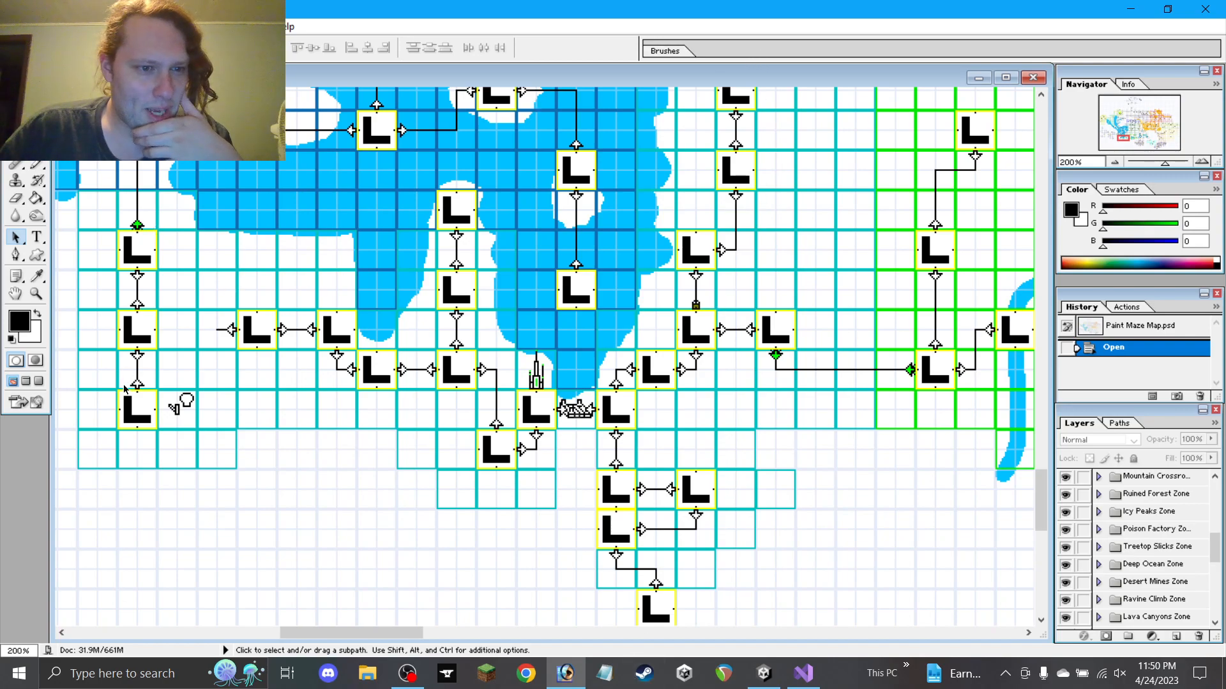
key(alt+Tab)
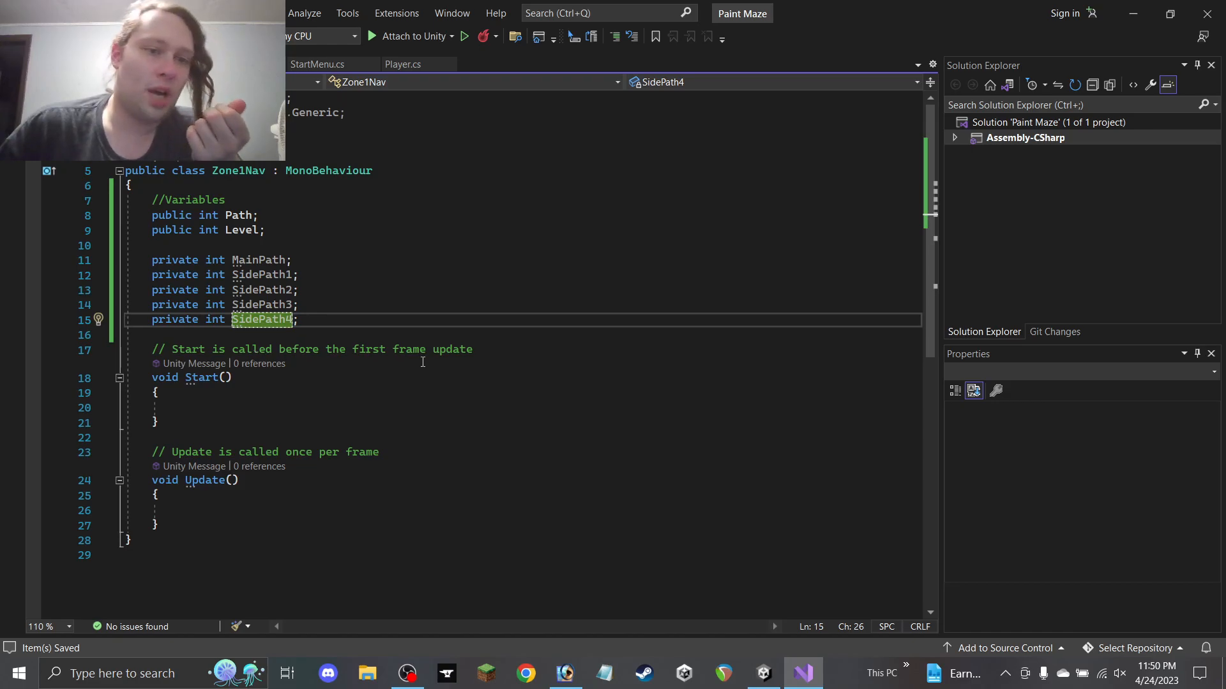
Delete the Update method from Zone1Nav
drag(198, 524, 159, 422)
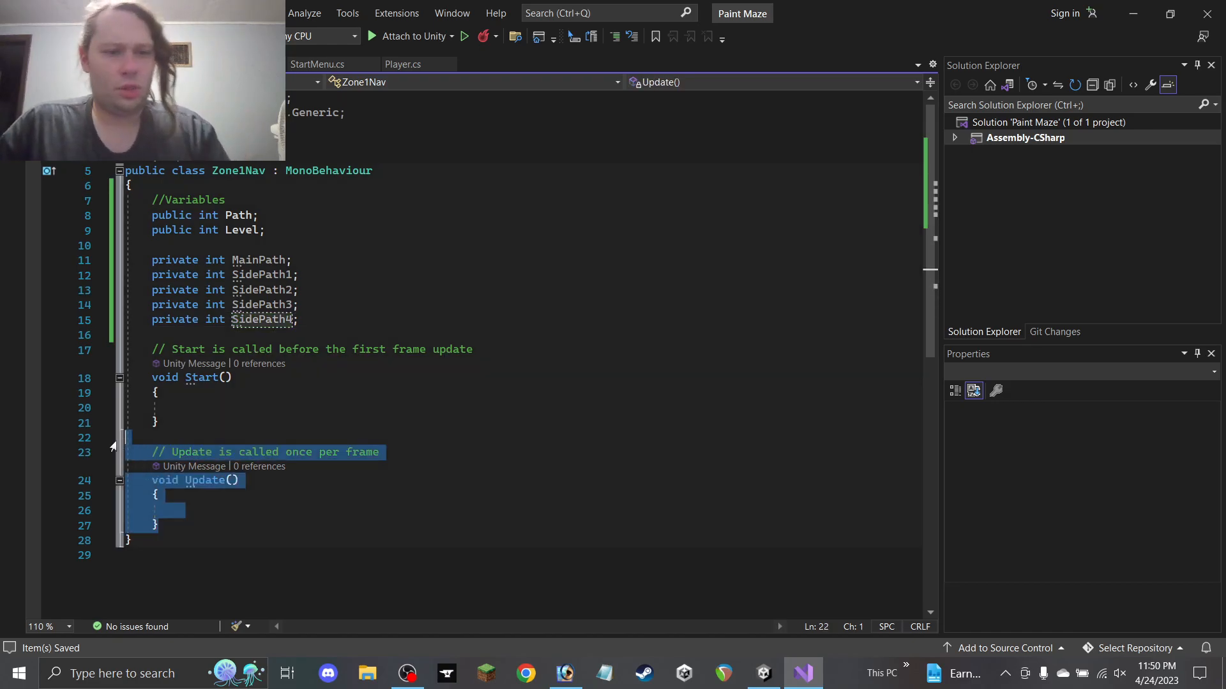
key(BackSpace)
drag(475, 349, 170, 350)
click(168, 350)
drag(517, 353, 172, 350)
Add a //Game objects comment with public GameObject fields MovementArrow and FinishLock
click(359, 312)
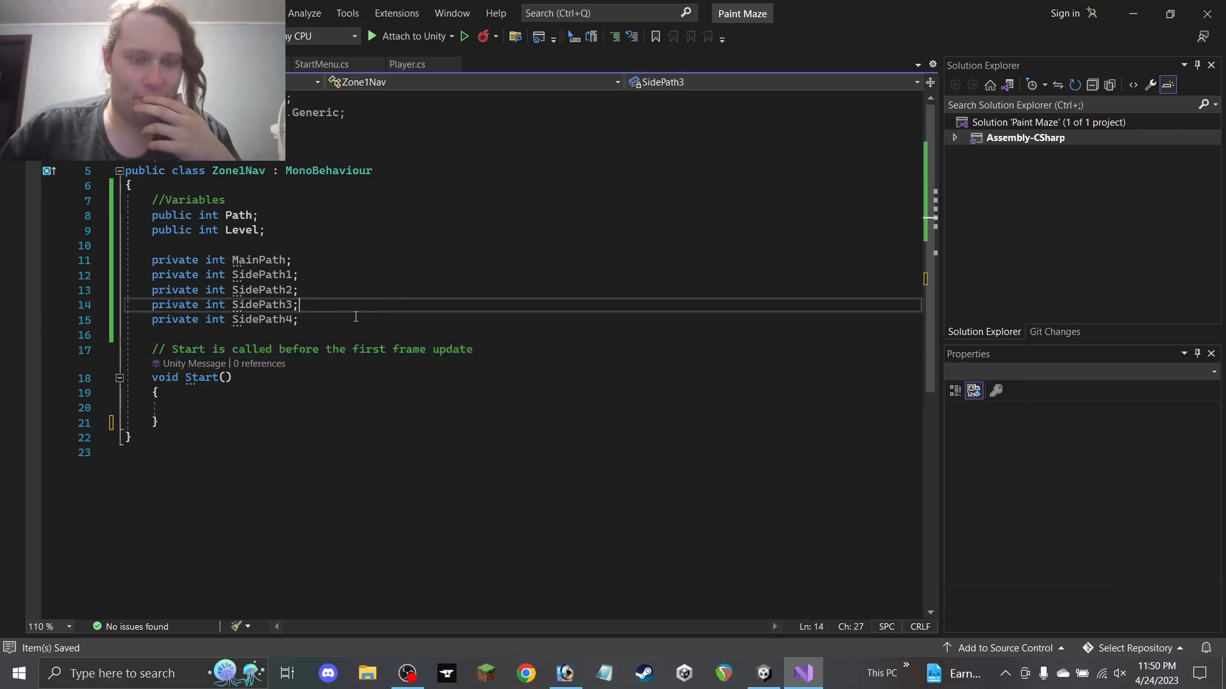
key(Return)
key(Return)
text(//Game objects)
key(Return)
text(public Game)
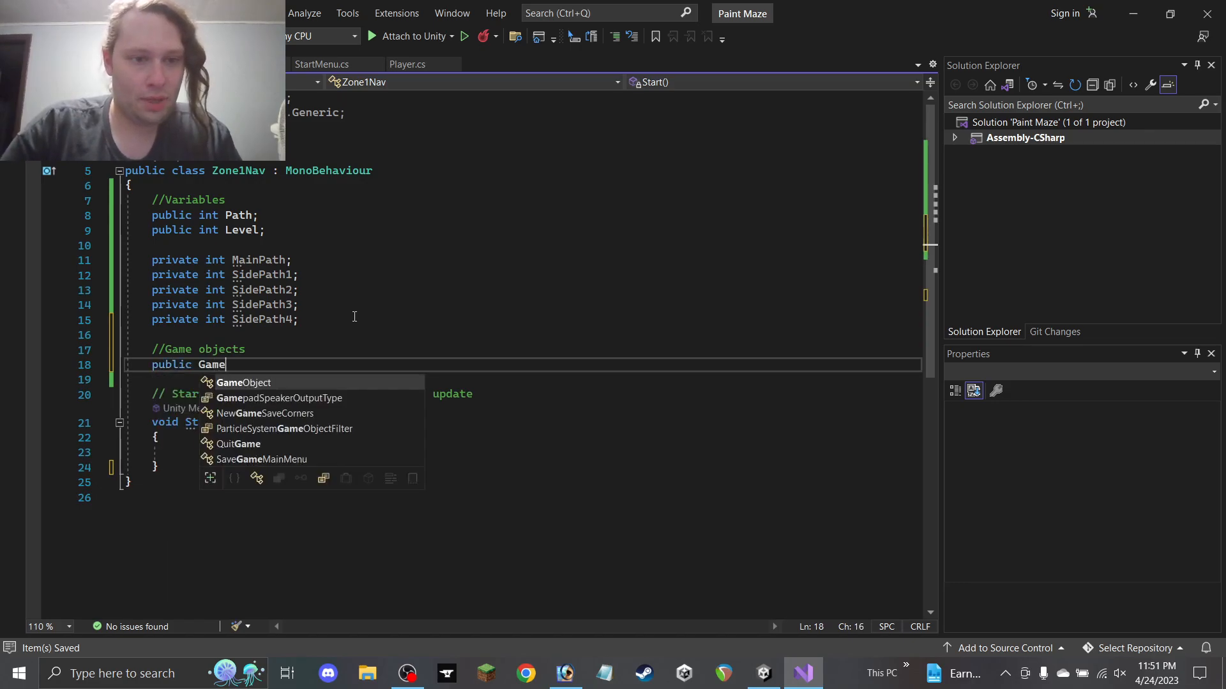
key(Tab)
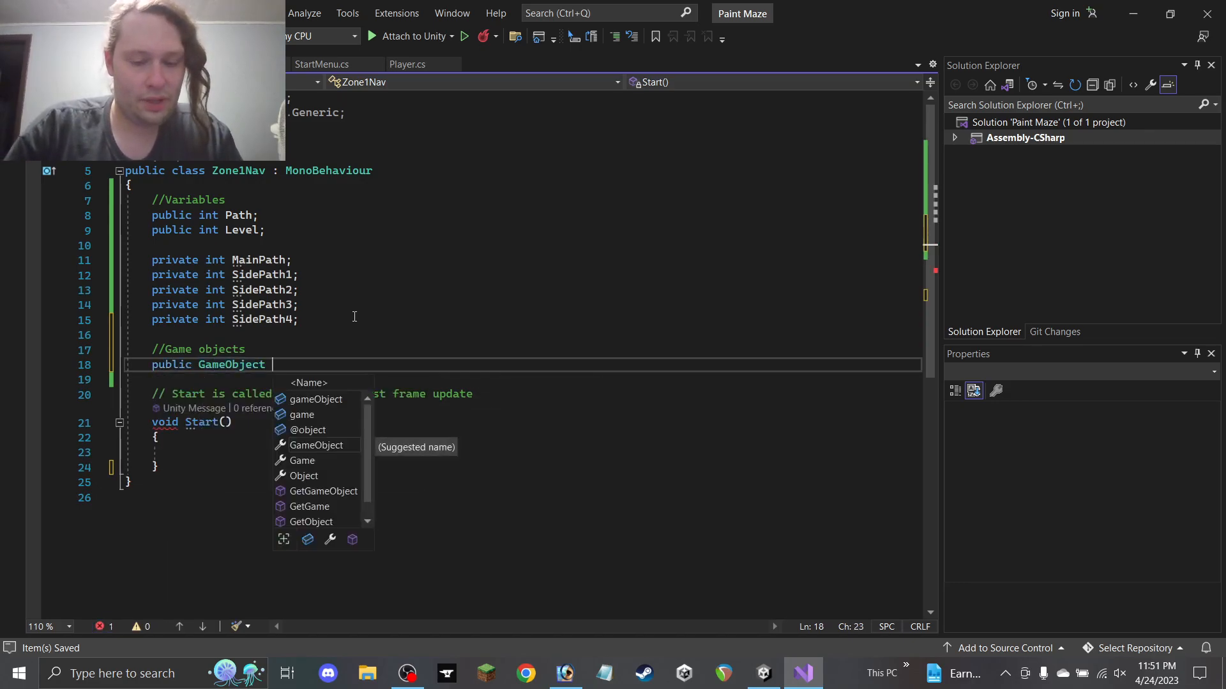
text(MovementArrow;)
key(Return)
text(Public GameObject FinishLock;)
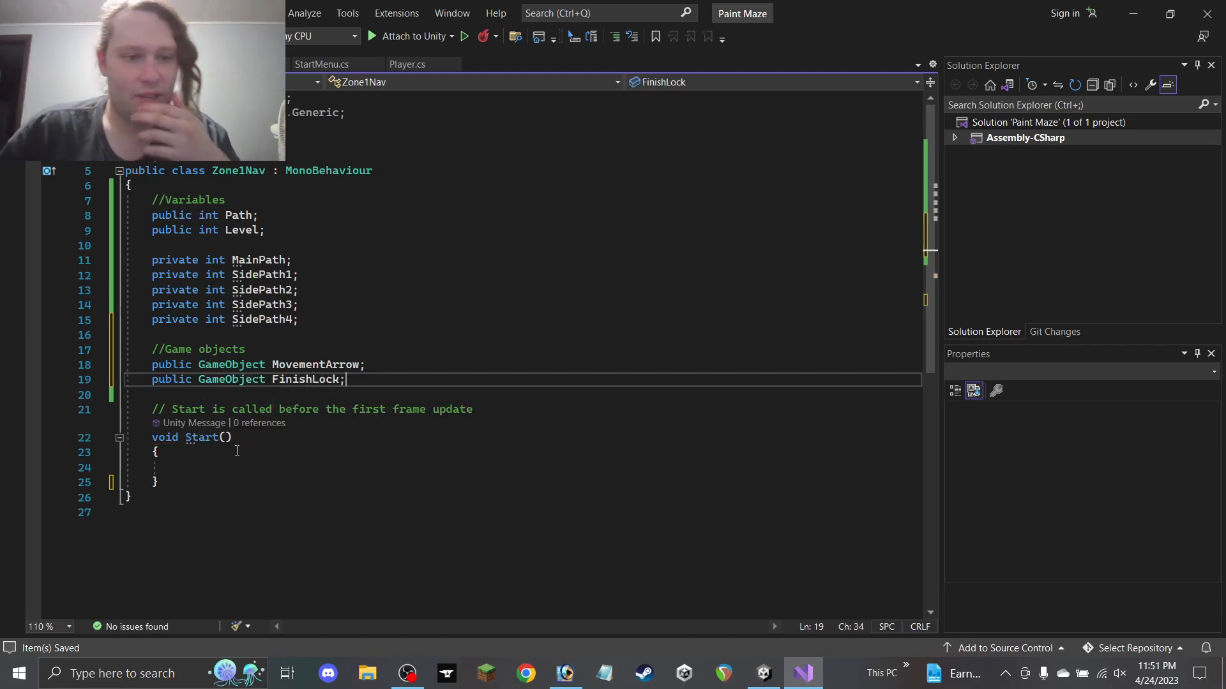
Replace the comment text above Start with 'Show progress'
drag(486, 409, 166, 409)
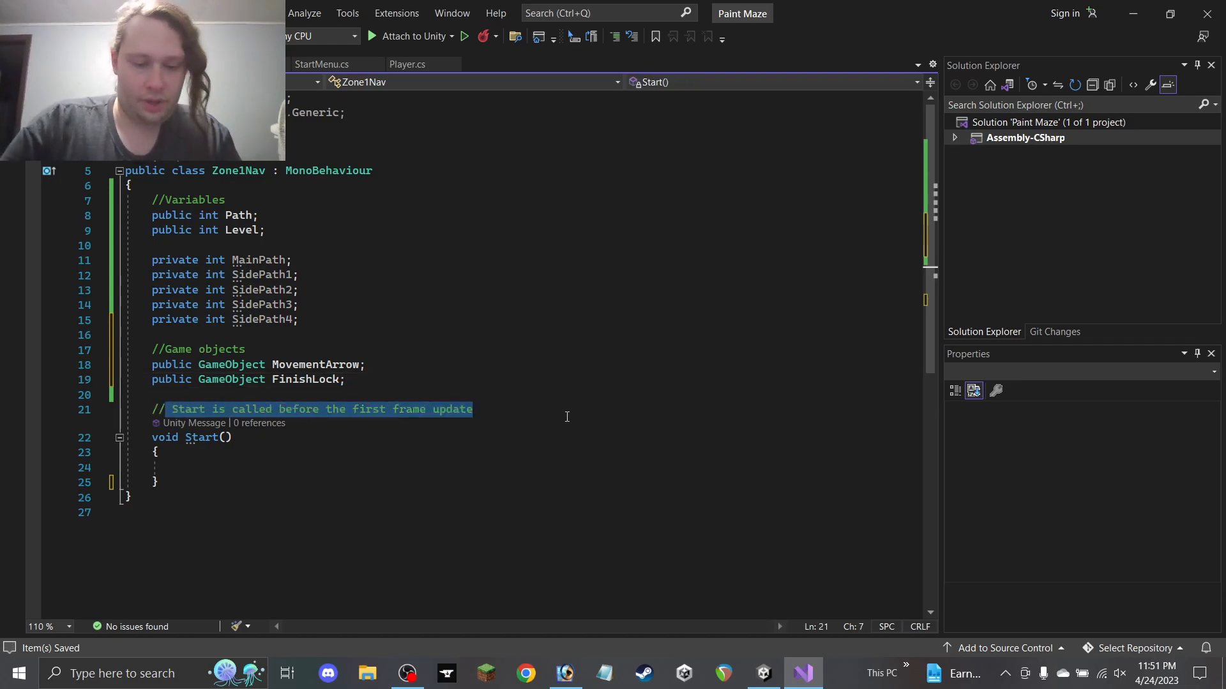
text(Reveal P)
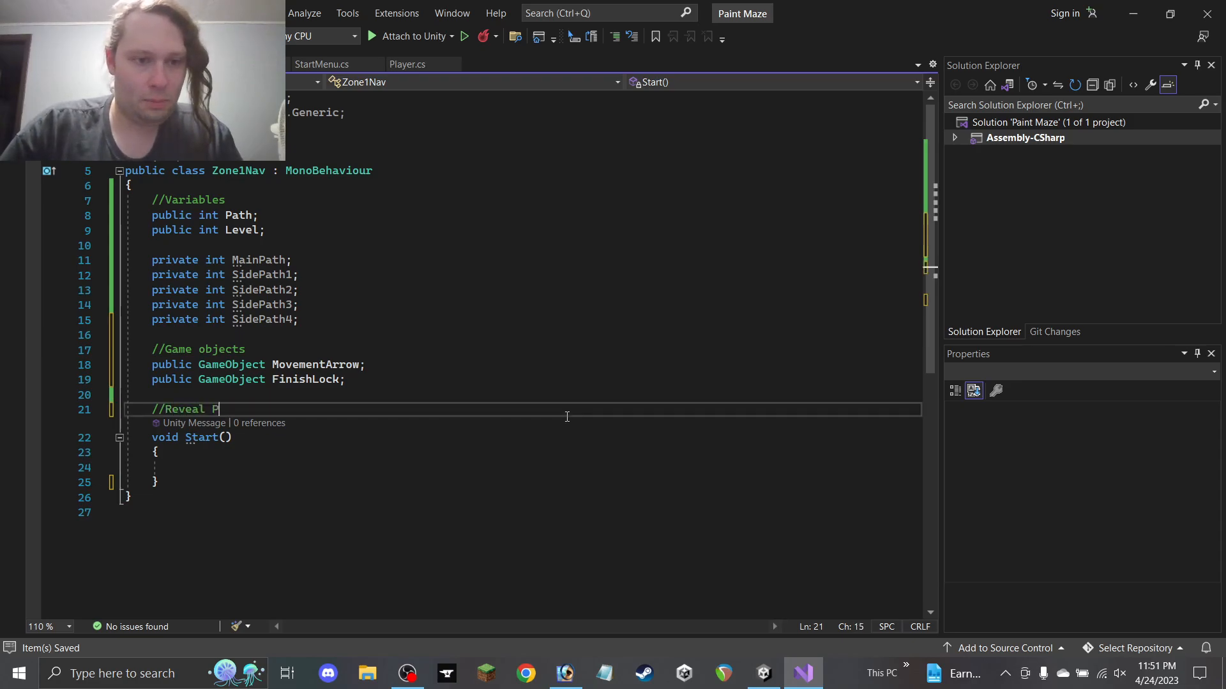
key(BackSpace)
key(BackSpace)
key(BackSpace)
key(BackSpace)
key(BackSpace)
key(BackSpace)
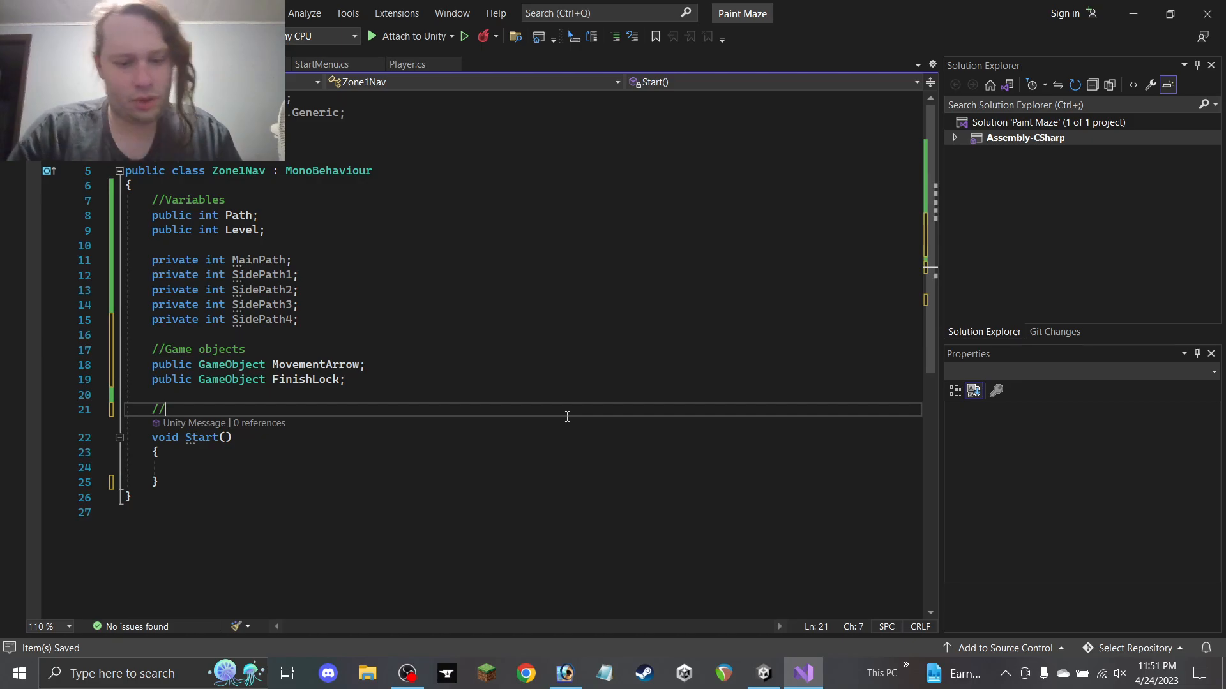
text(Show progress)
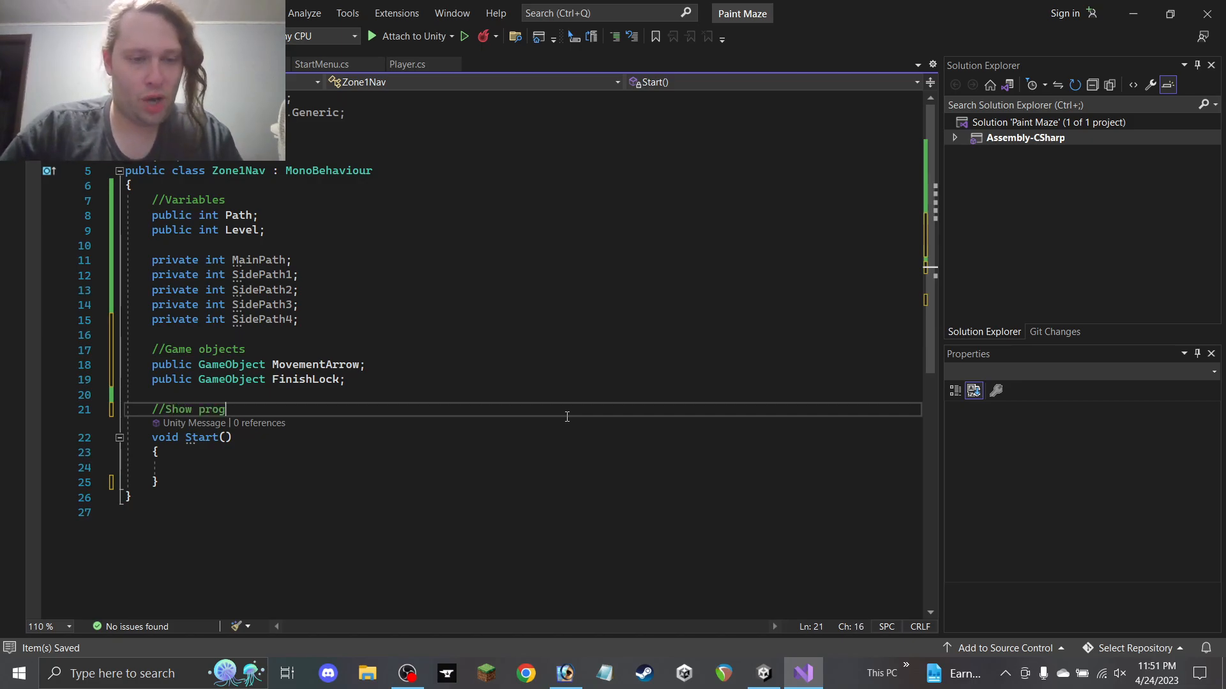
Relabel the Start comment '//Path control', assign MainPath = Data.Zone1 / 100; and save
key(BackSpace)
key(BackSpace)
key(BackSpace)
key(BackSpace)
key(BackSpace)
key(BackSpace)
key(BackSpace)
key(BackSpace)
key(BackSpace)
key(BackSpace)
key(BackSpace)
key(BackSpace)
key(BackSpace)
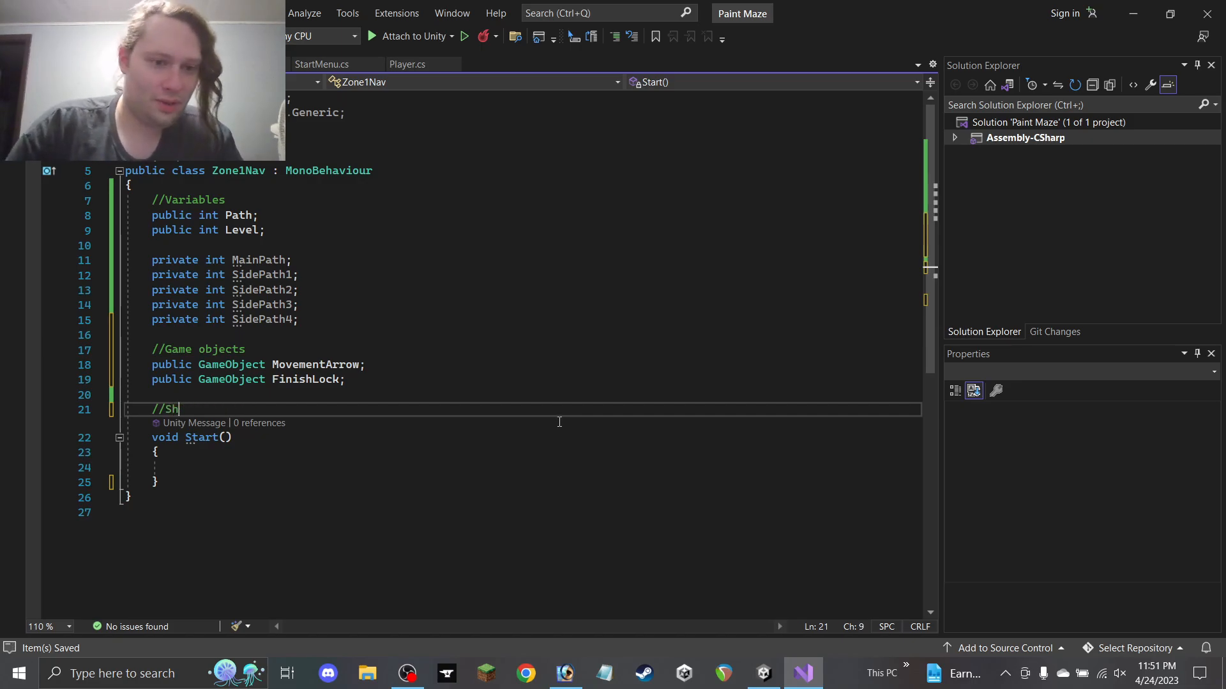
text(/Path control)
click(187, 468)
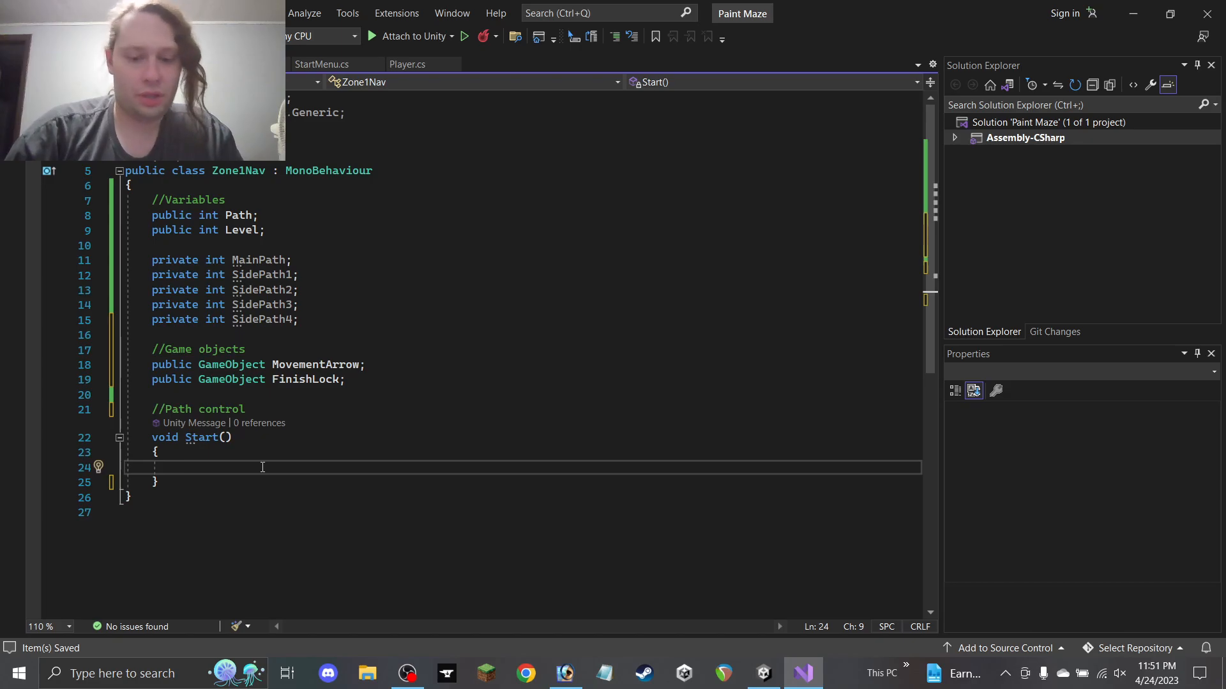
text(Main)
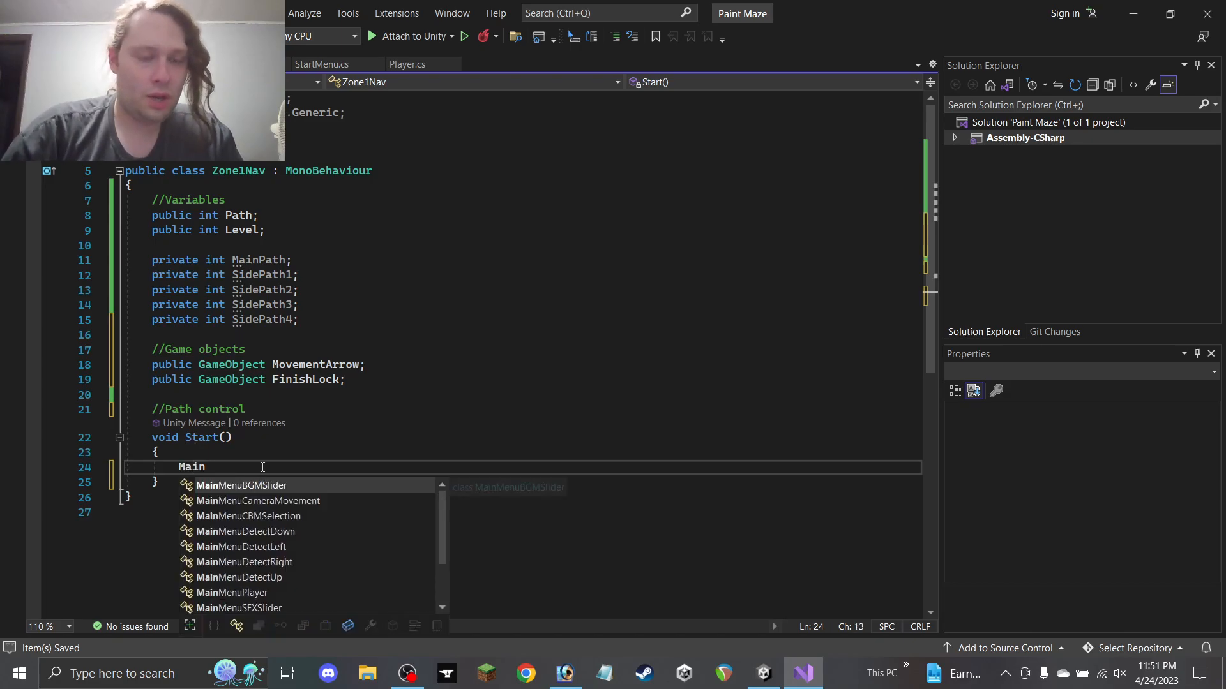
text(Path = )
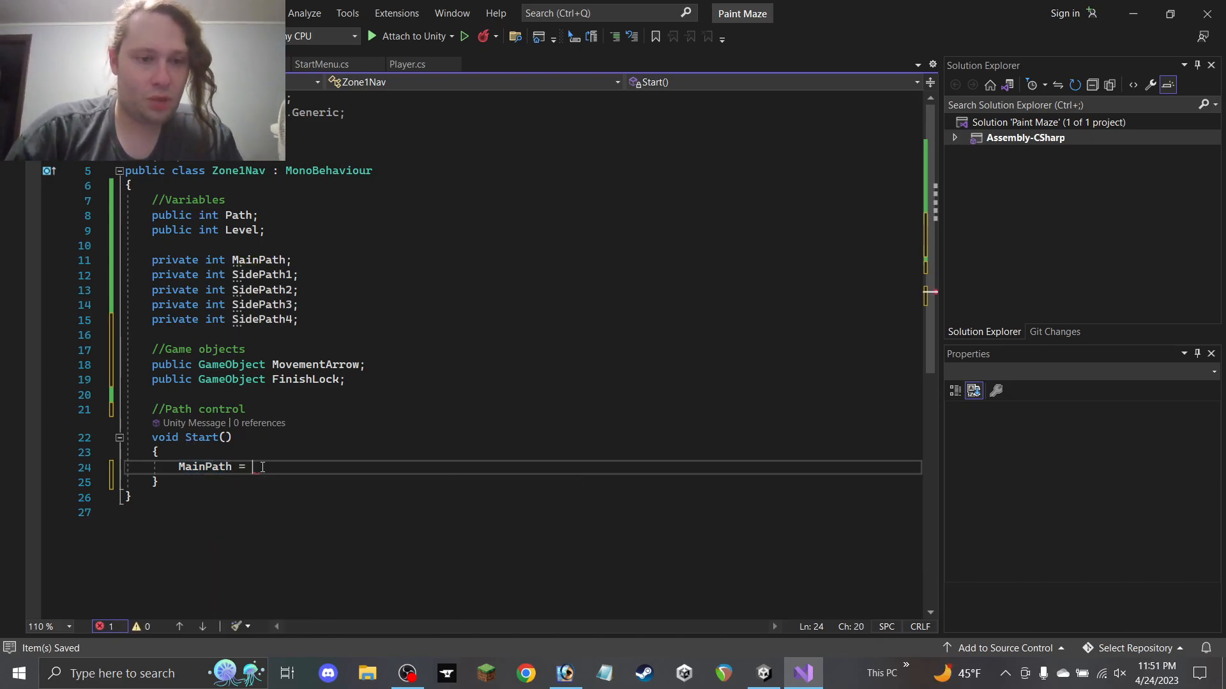
text(Data.)
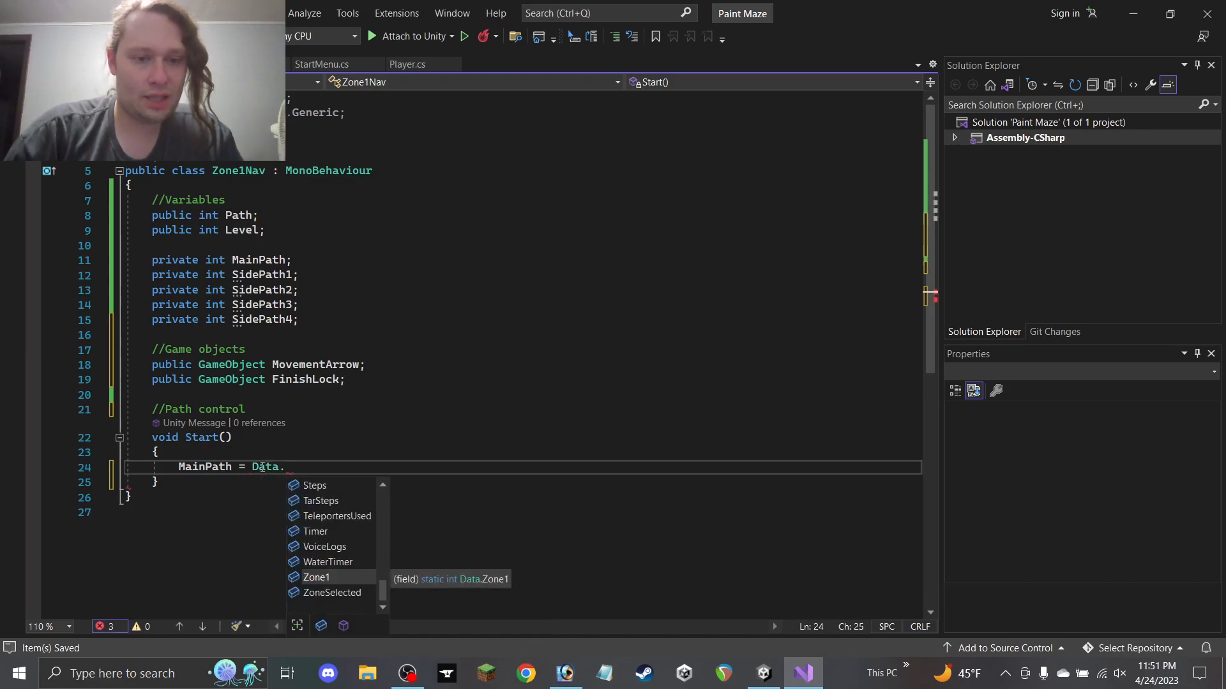
text(Zone1)
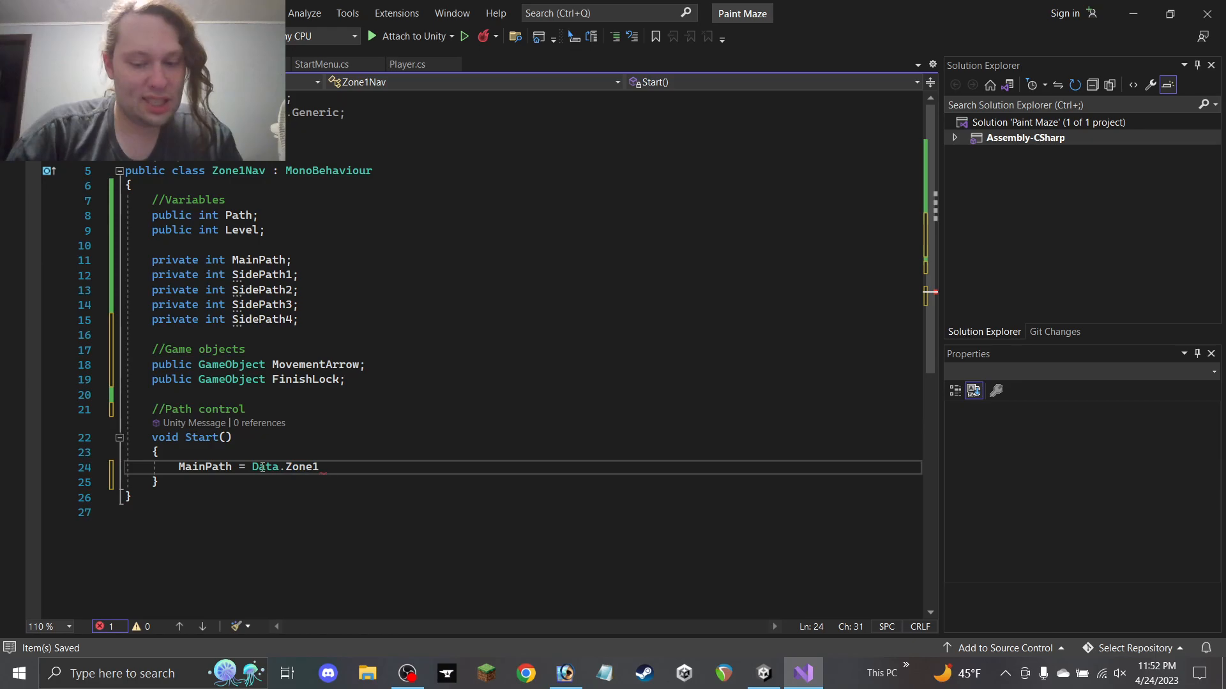
text( / 100;)
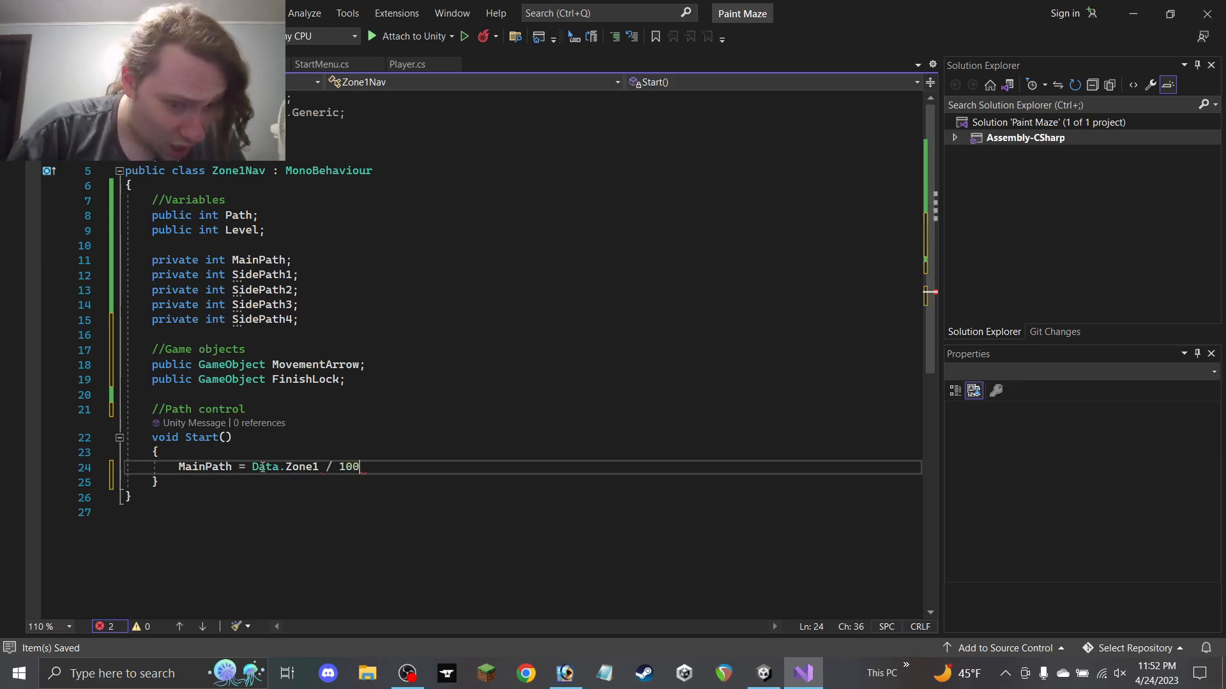
key(ctrl+s)
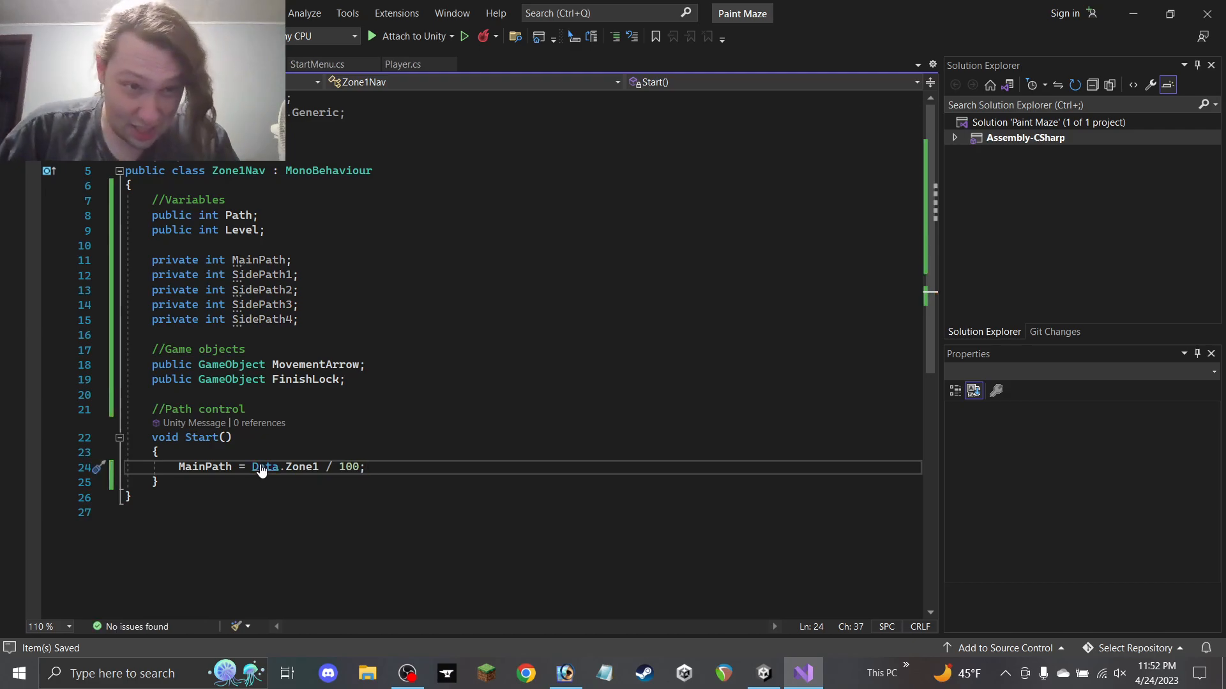
Minimize Visual Studio and browse Unity's script folders to the Main Menu Script folder
click(413, 66)
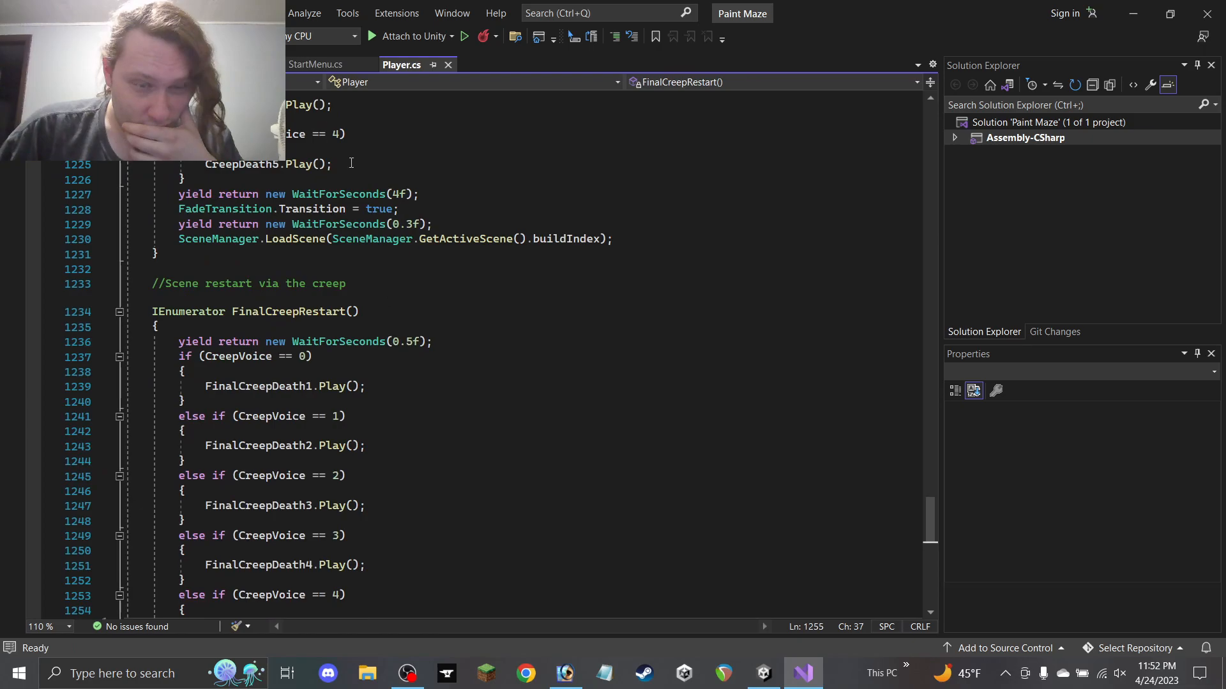
click(220, 65)
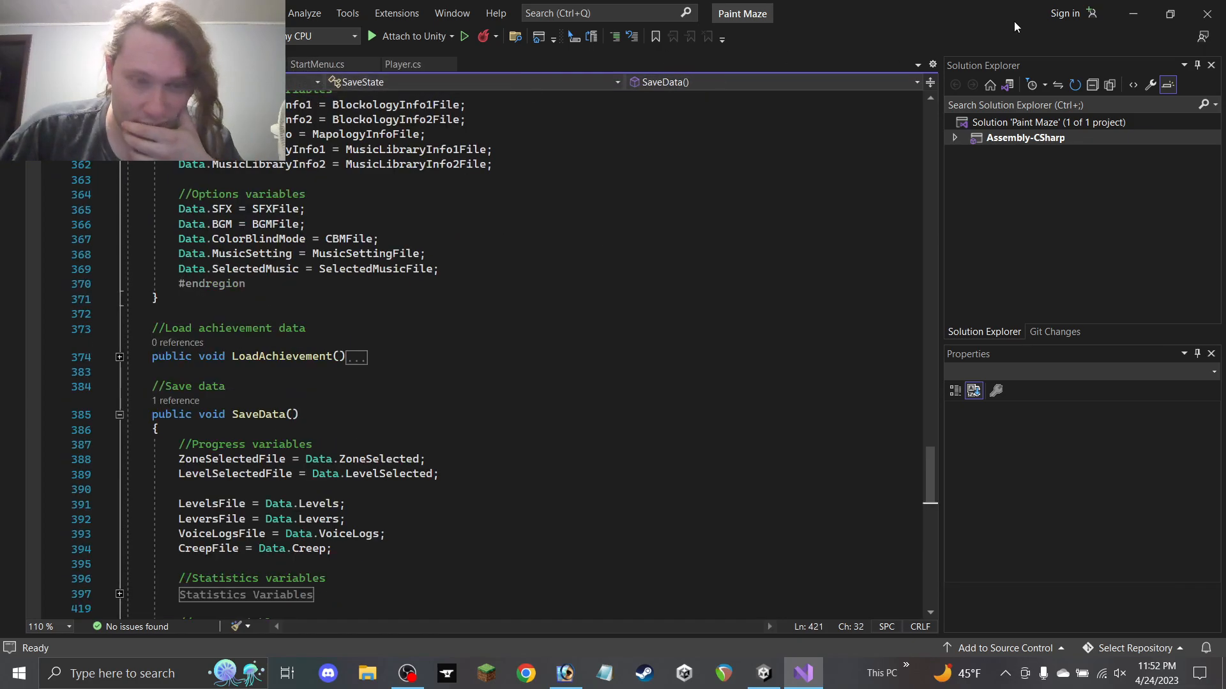
click(1132, 14)
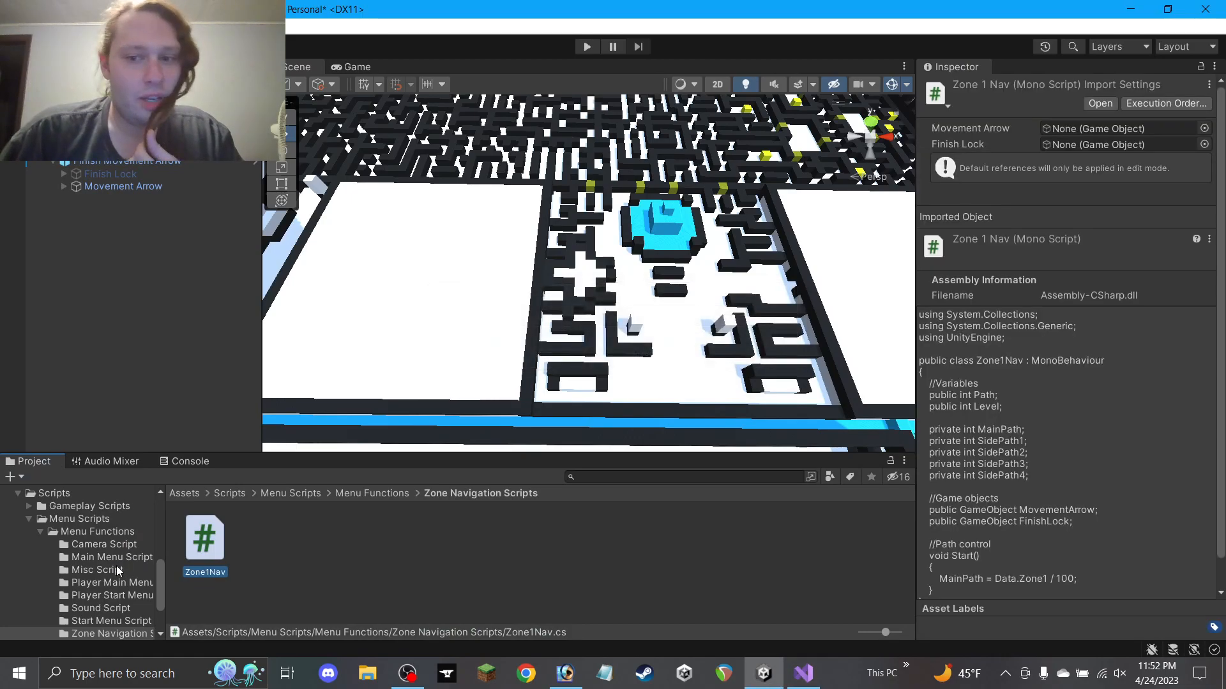
click(103, 601)
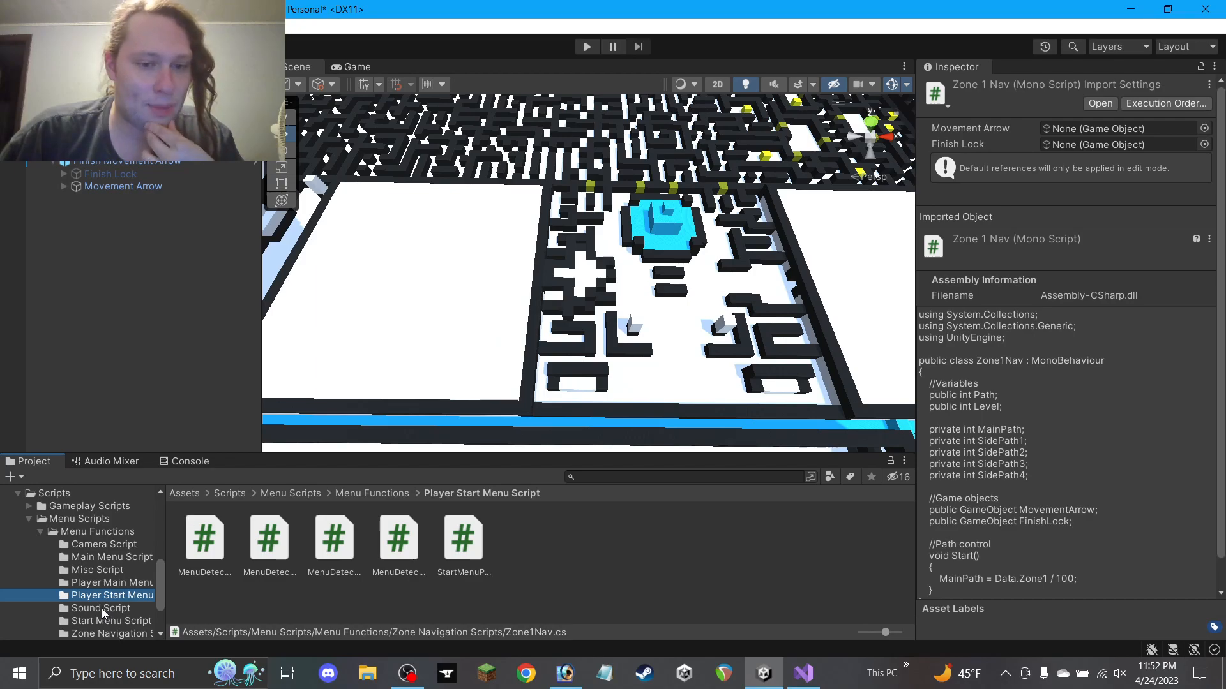
click(101, 608)
click(101, 586)
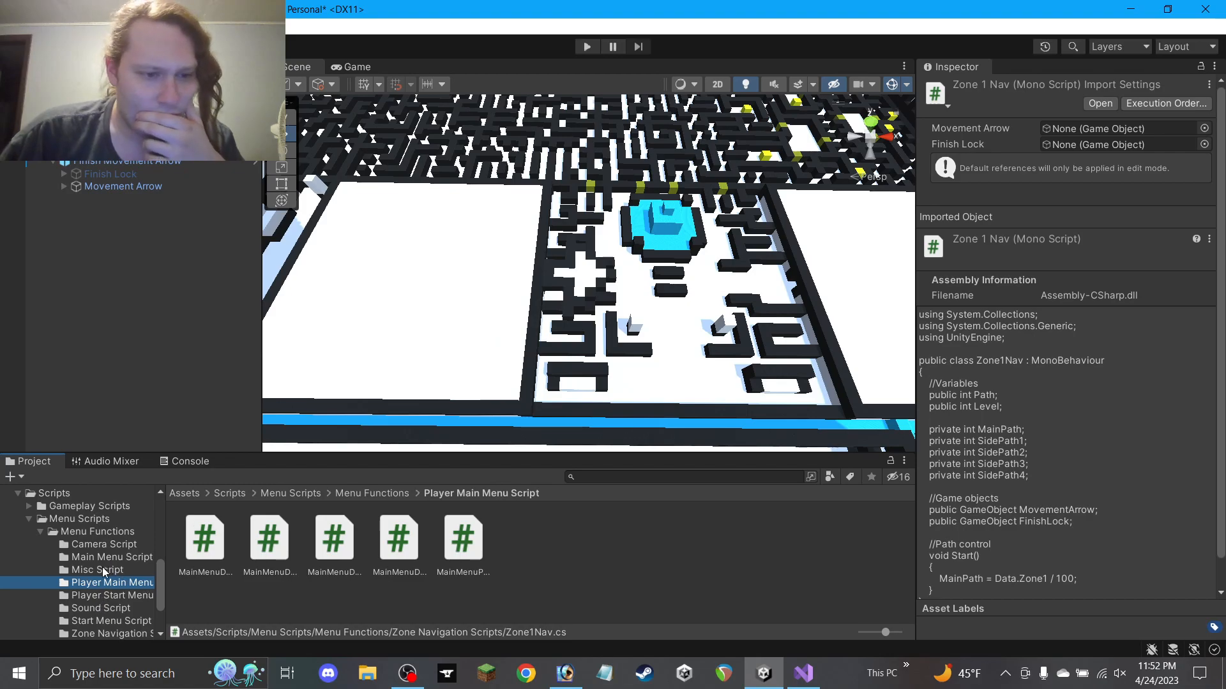
click(91, 568)
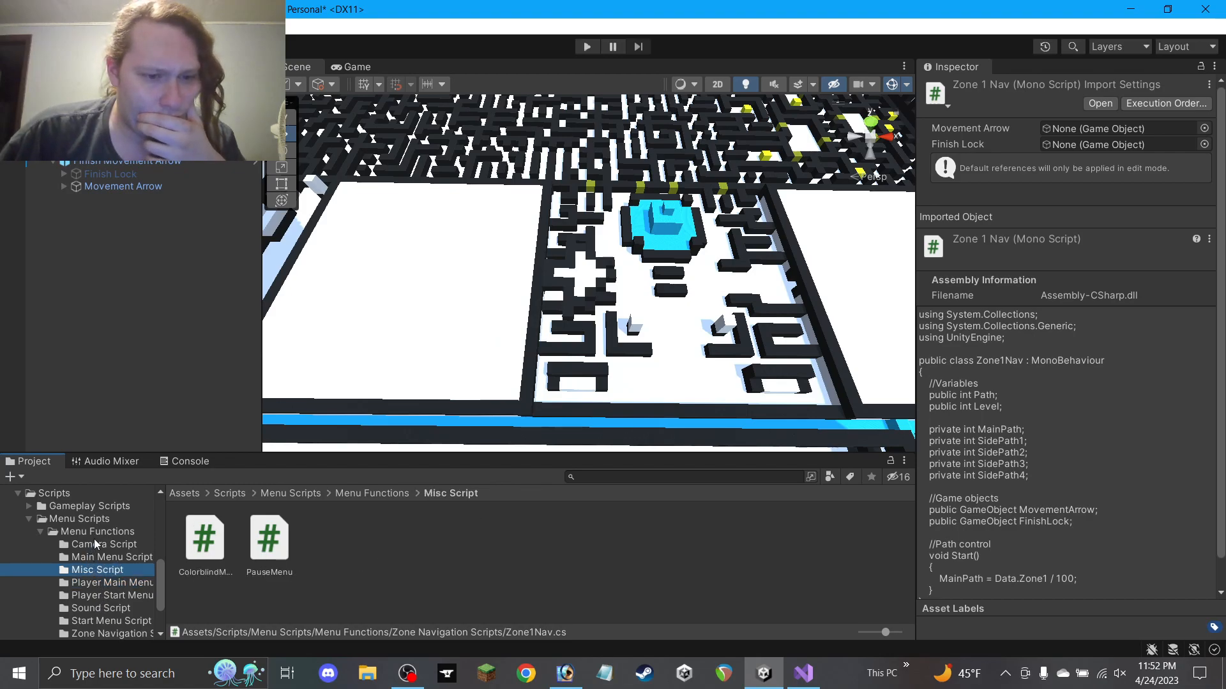
click(108, 559)
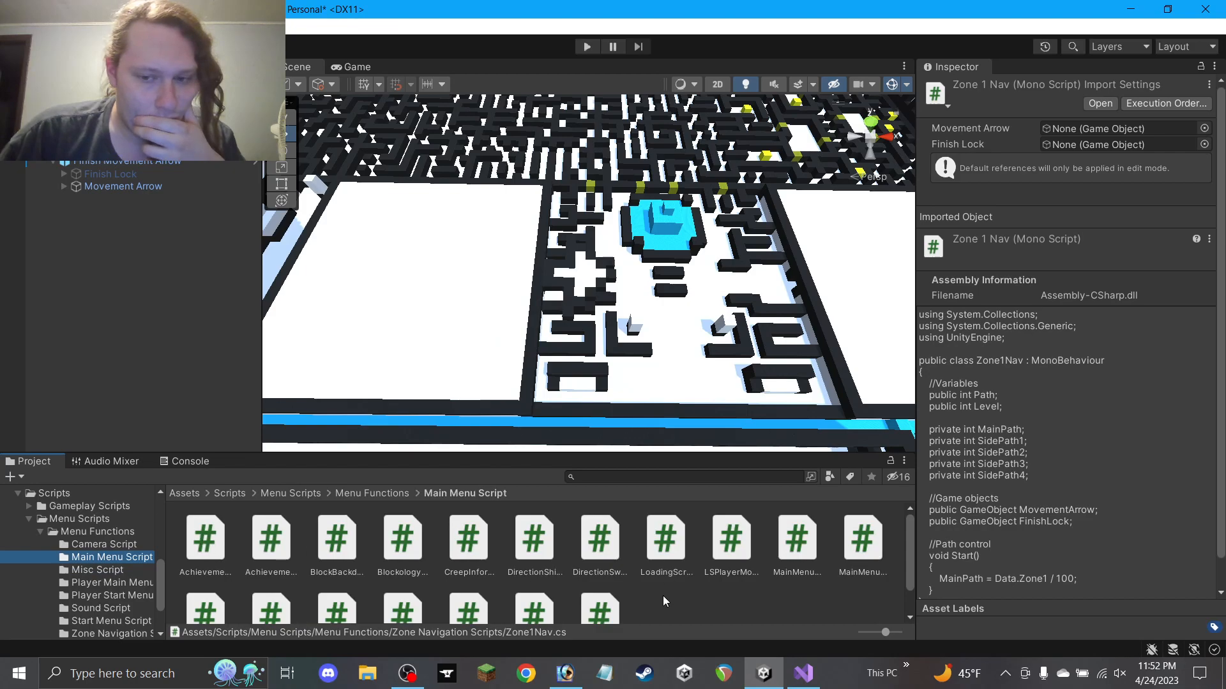
Preview the MainMenuBGMSlider, MainMenuCBMSelection and Statistics script sources in the Inspector
scroll(713, 592, down, 1)
scroll(803, 529, up, 1)
click(803, 520)
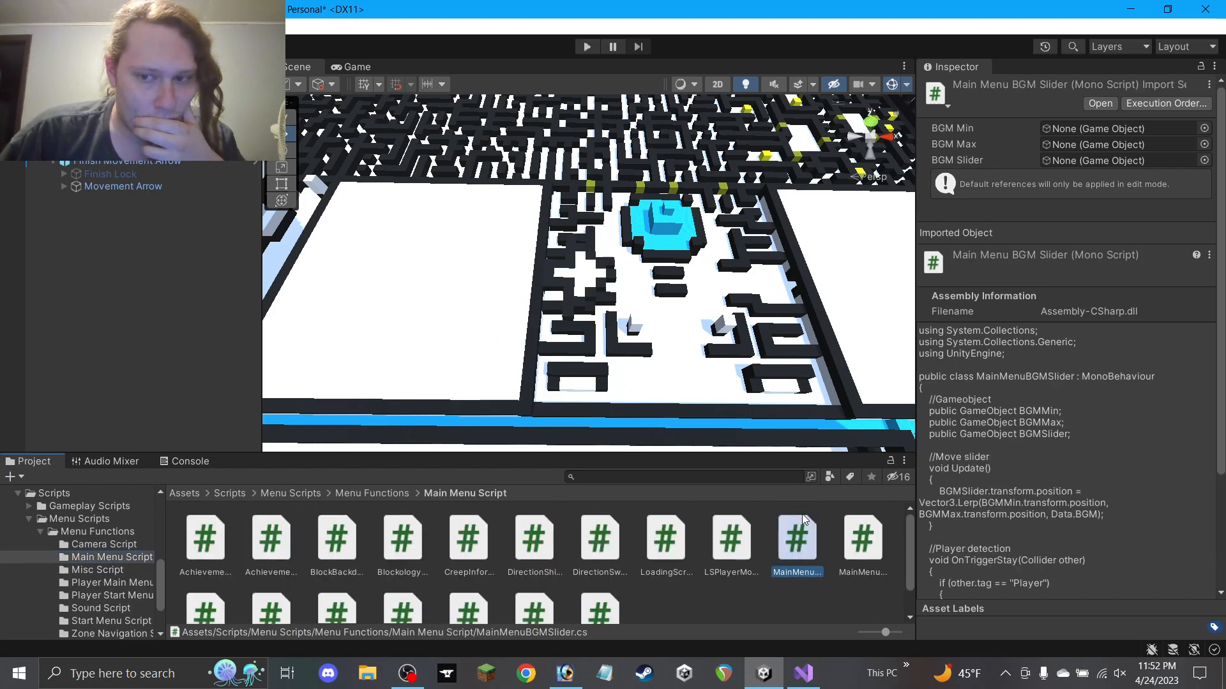
scroll(1017, 490, down, 4)
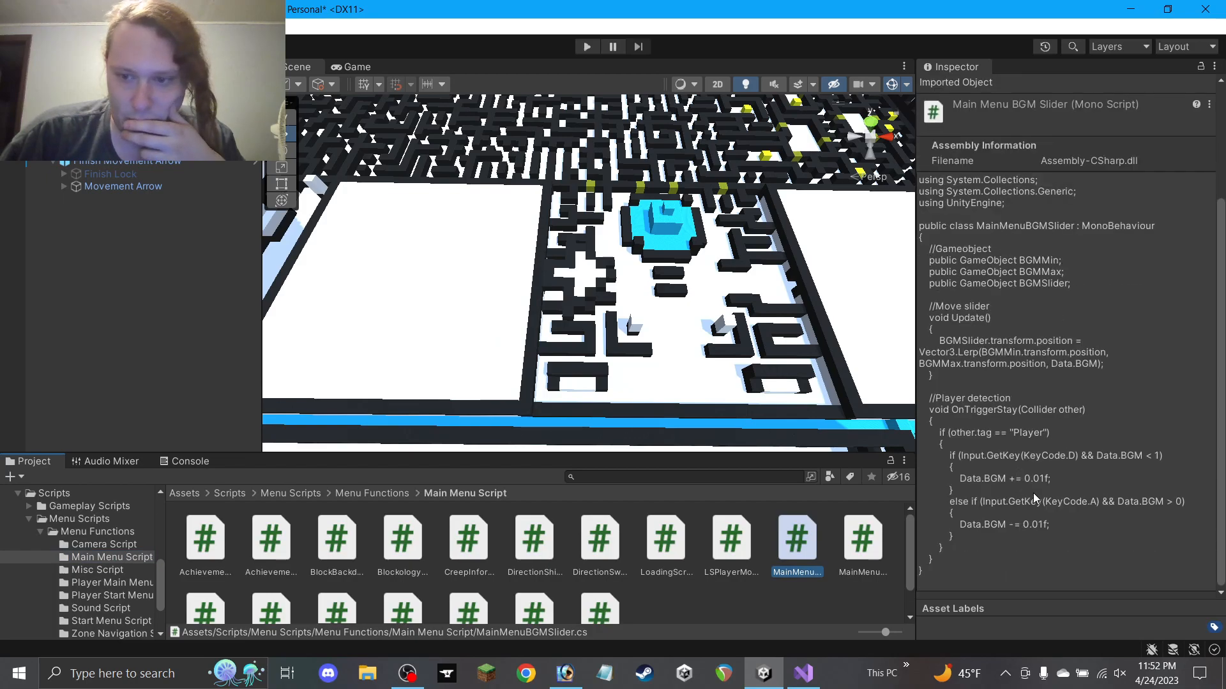
click(867, 546)
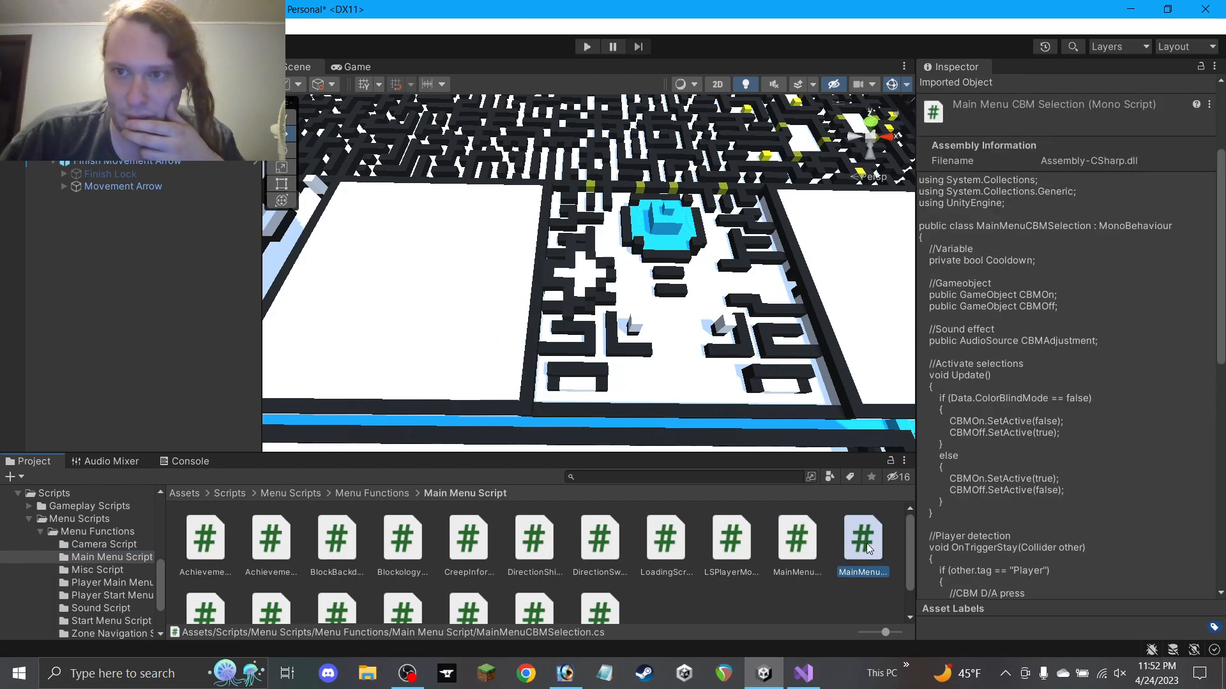
scroll(624, 601, down, 1)
click(600, 578)
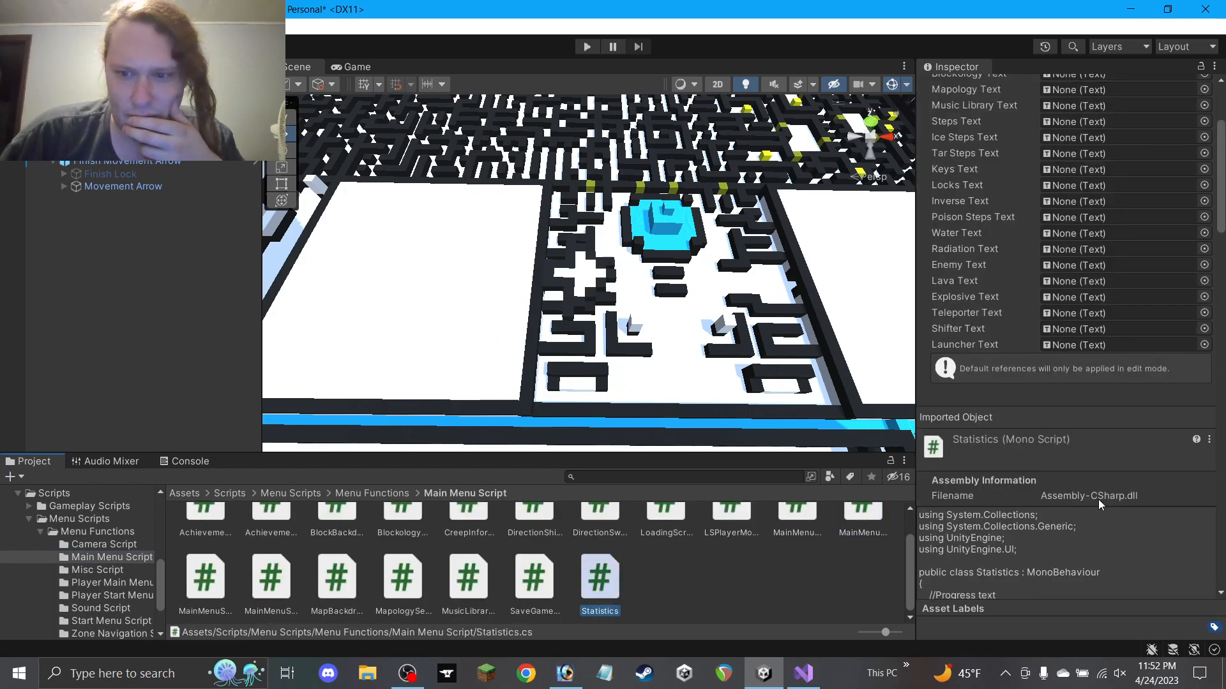
Scroll through the Statistics timer-decoding code and open the script in Visual Studio
scroll(1075, 496, down, 8)
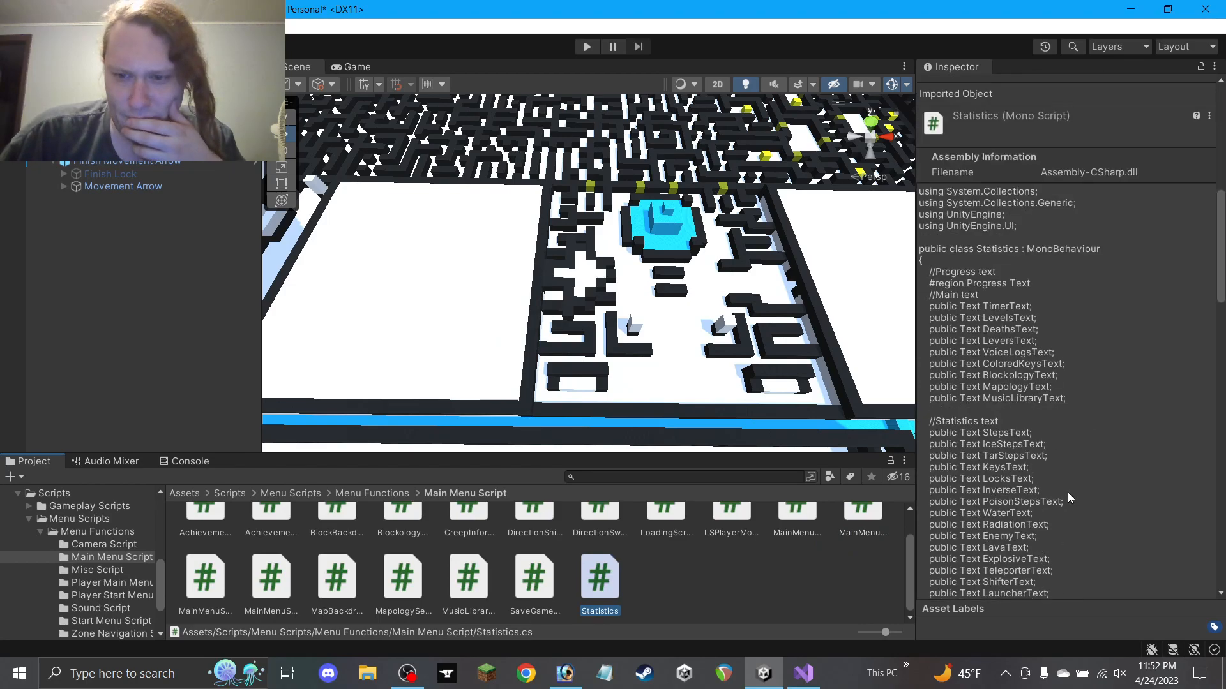
scroll(1022, 446, down, 10)
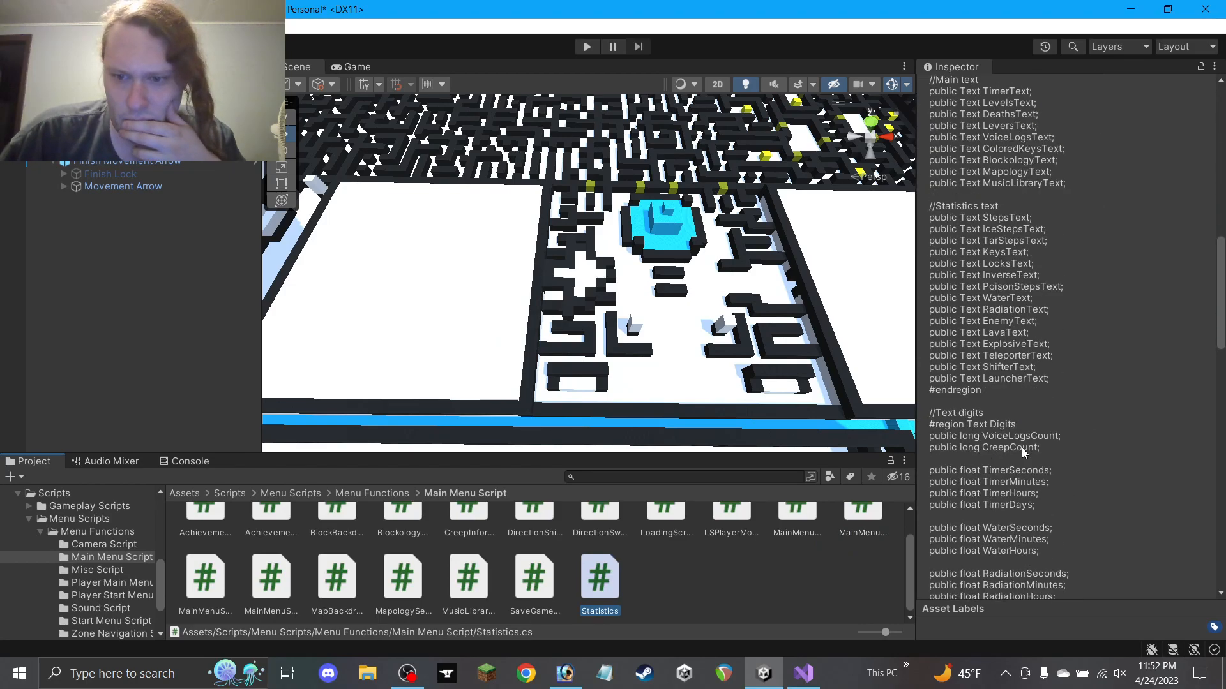
scroll(1021, 447, down, 1)
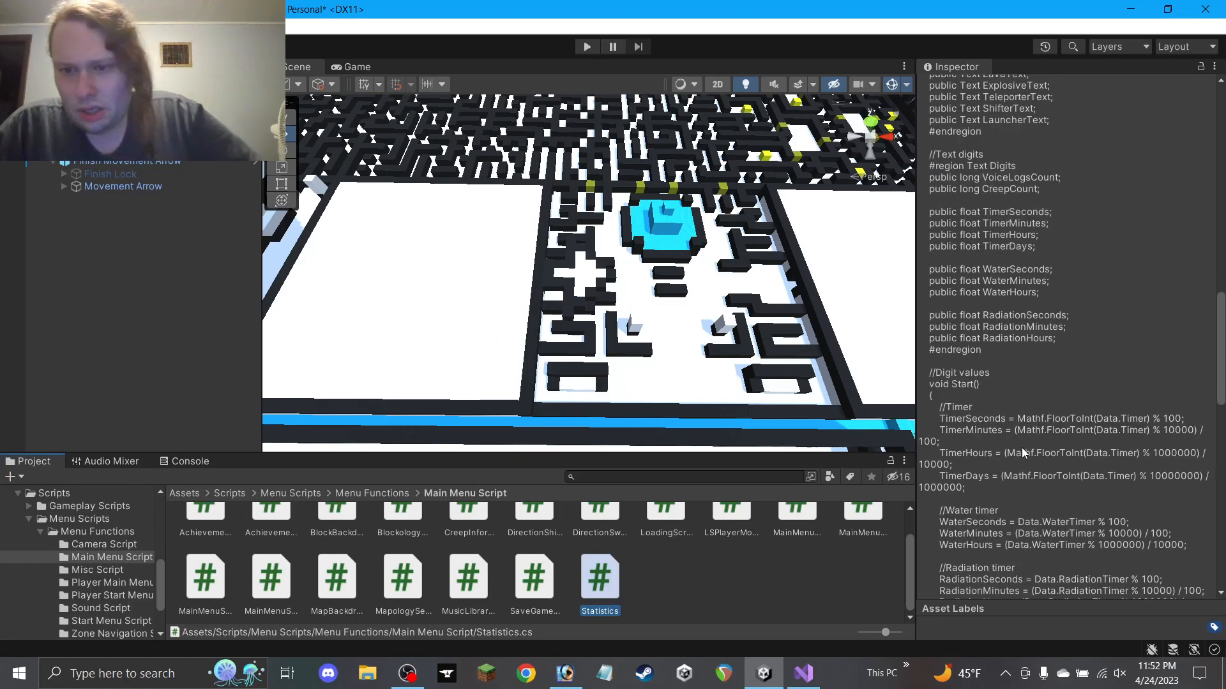
scroll(1017, 443, down, 1)
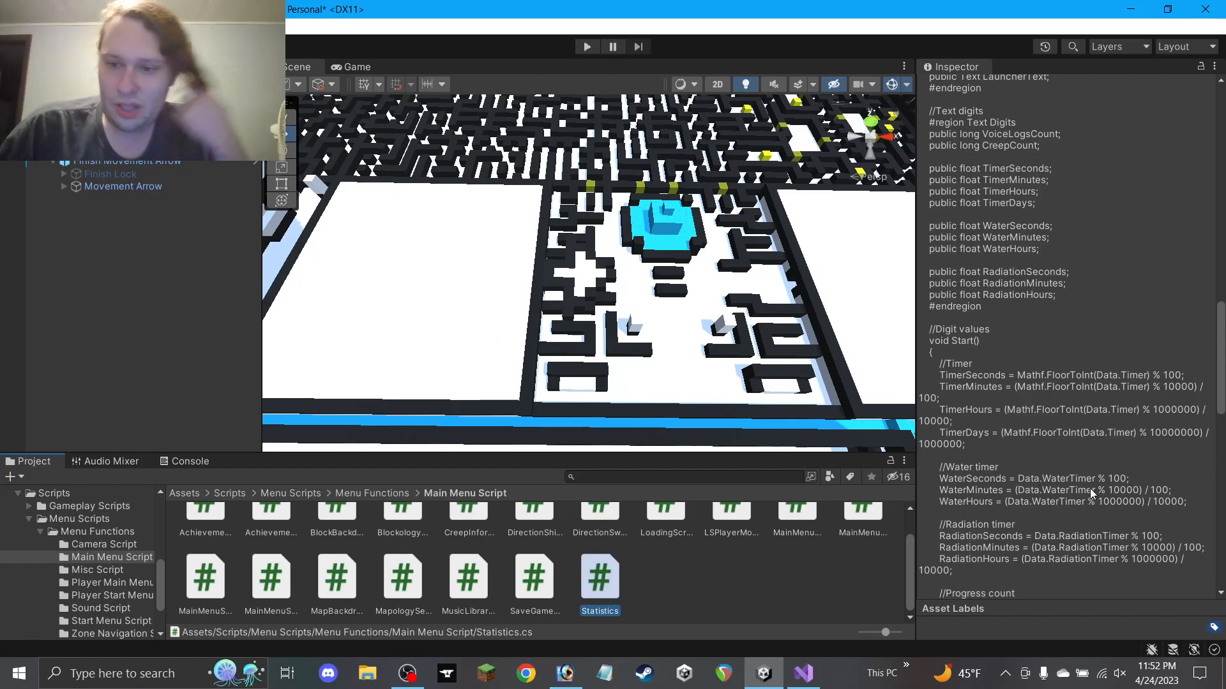
double_click(613, 580)
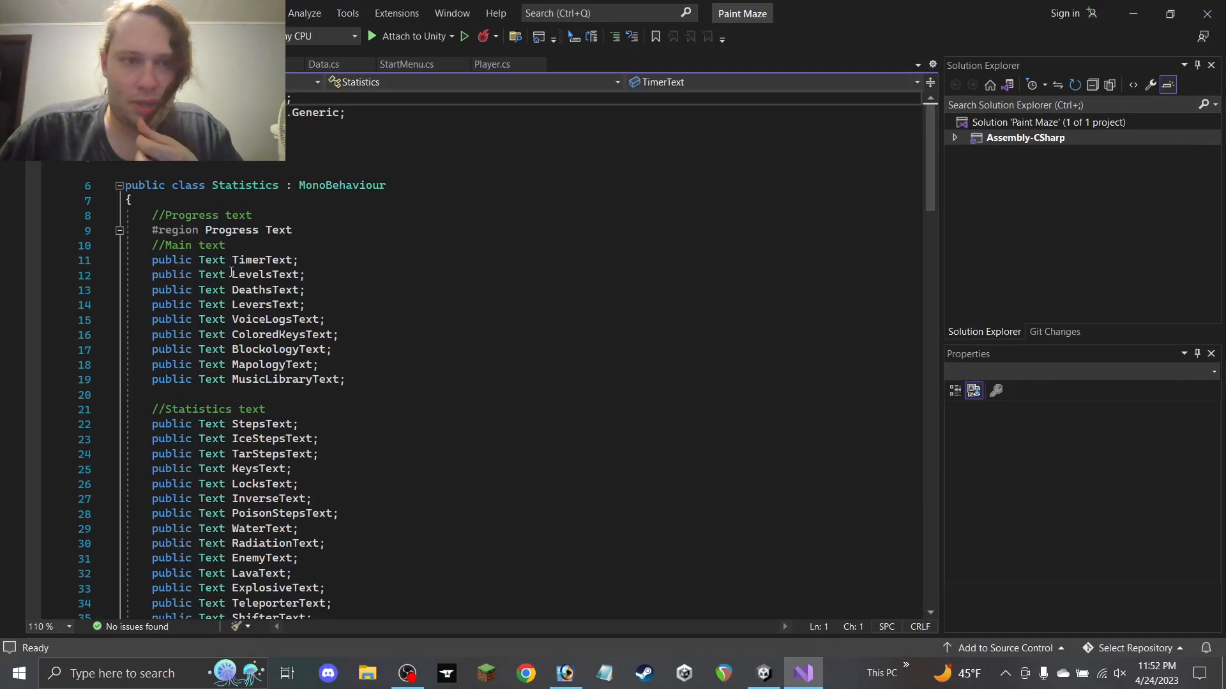
Study the modulus/division lines in Statistics.cs Start(), then return to Zone1Nav.cs
scroll(337, 295, down, 20)
scroll(337, 295, up, 3)
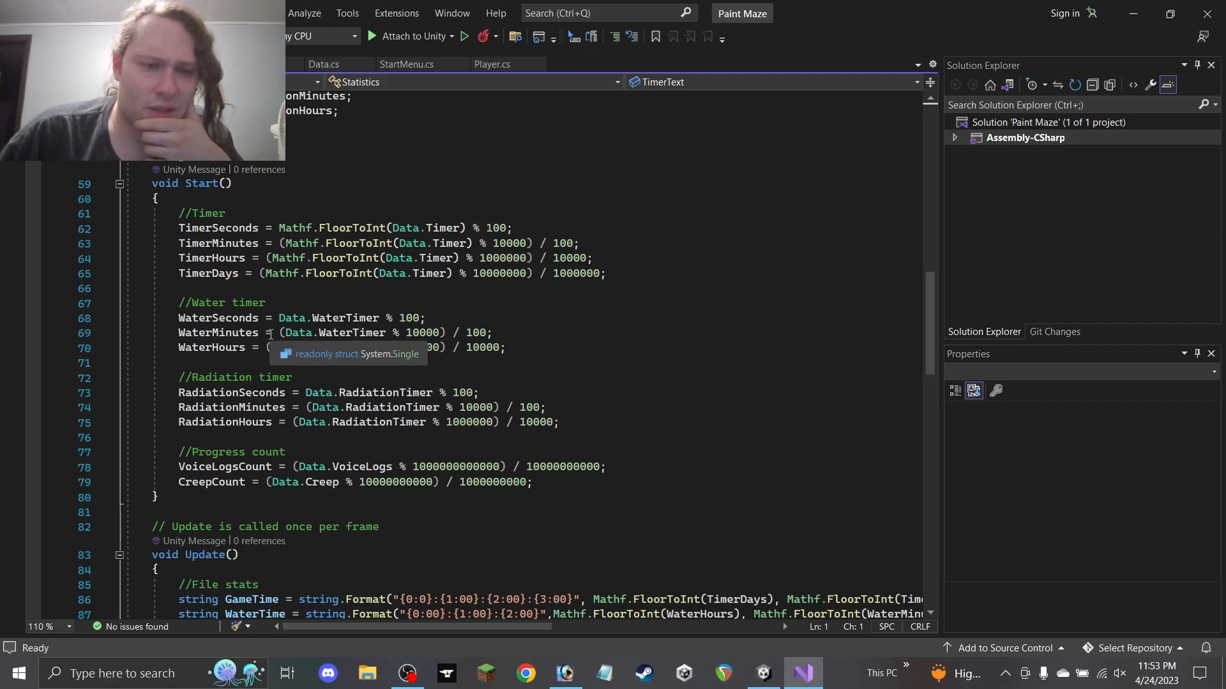
scroll(657, 360, down, 6)
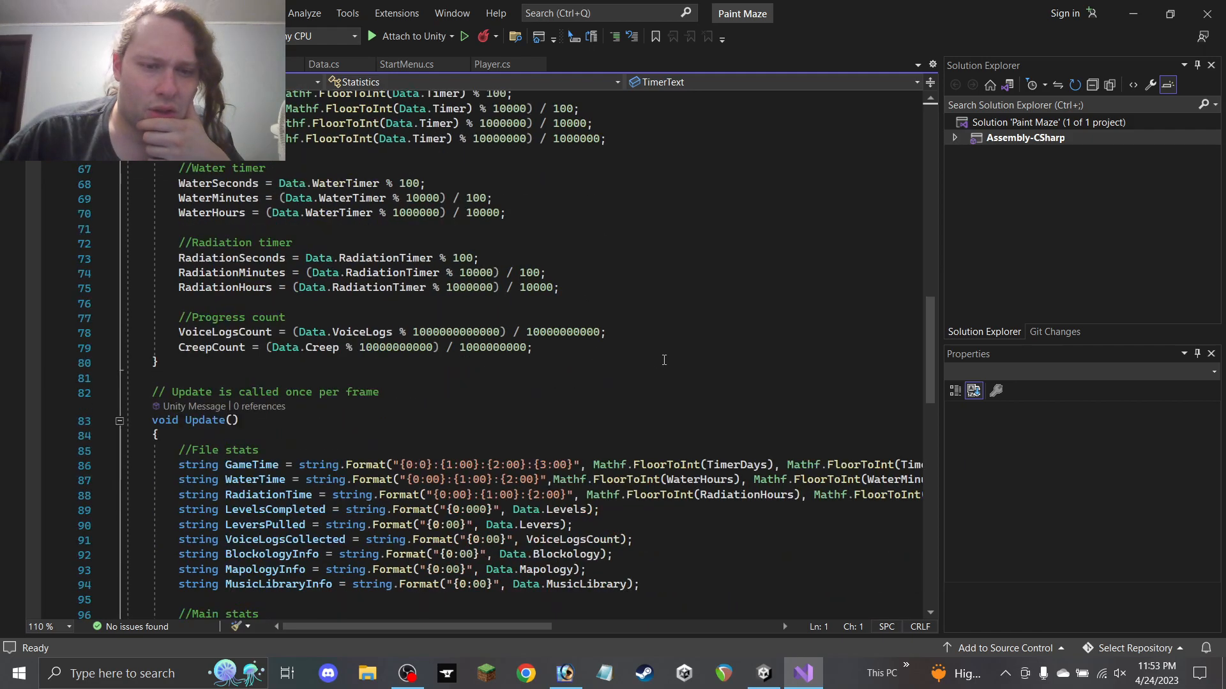
scroll(311, 300, up, 7)
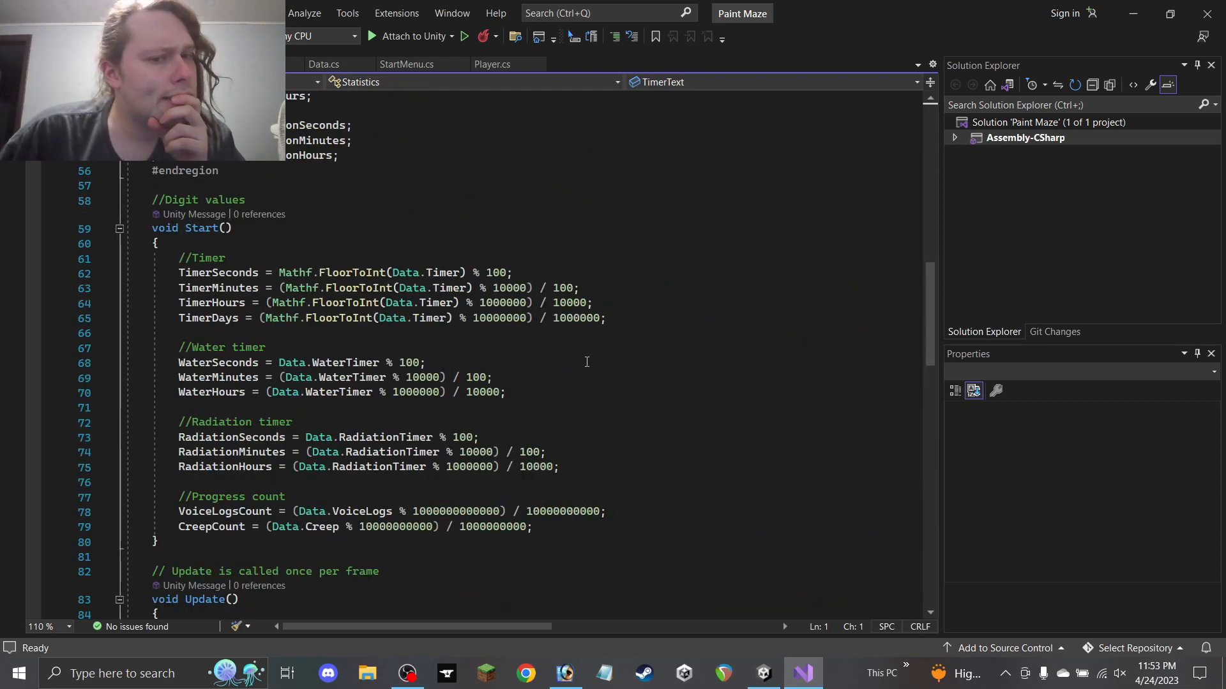
scroll(543, 366, down, 1)
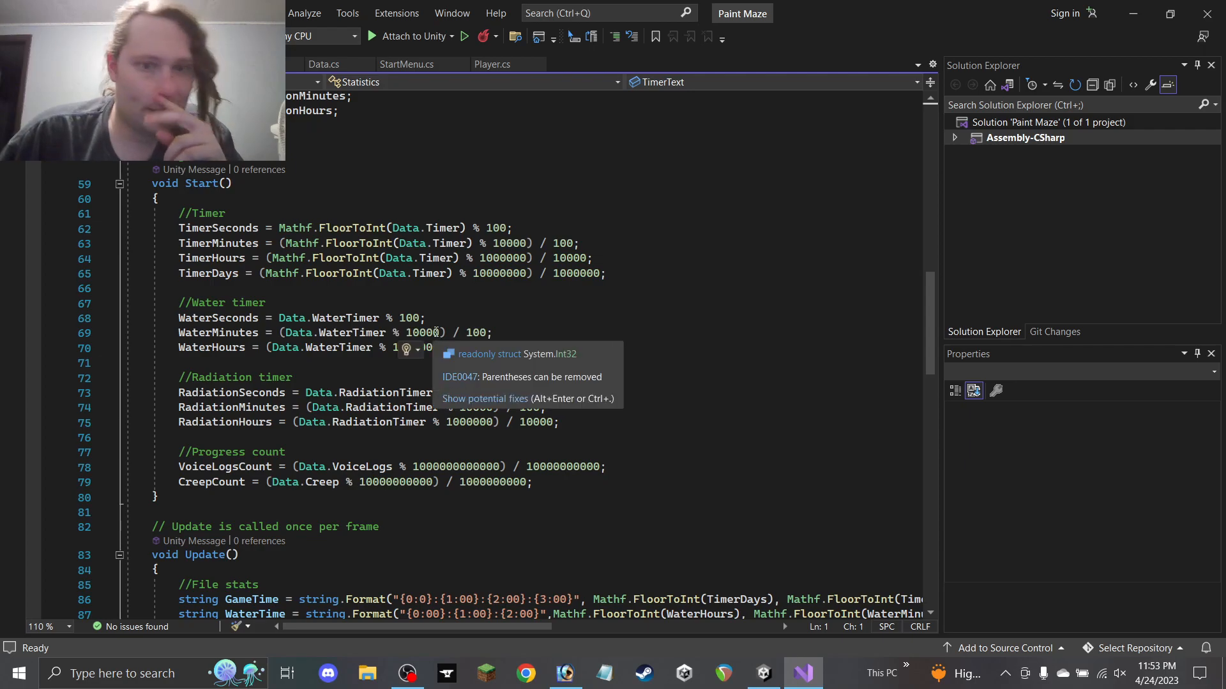
click(70, 65)
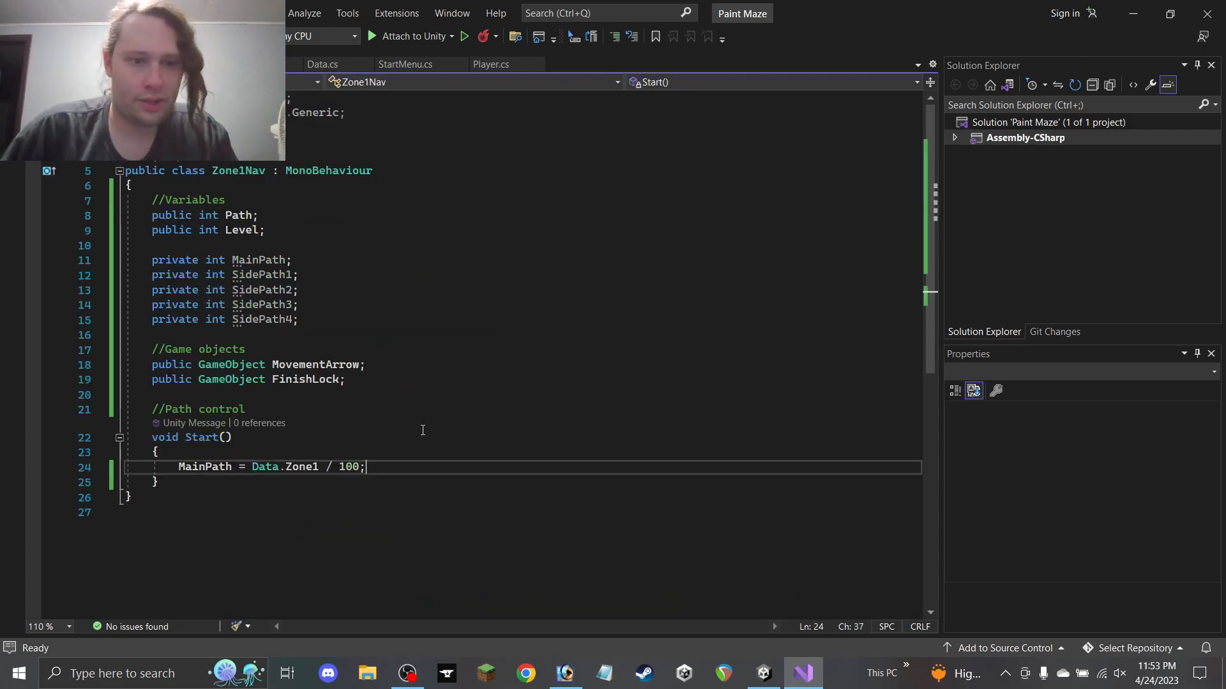
Change the MainPath assignment to Data.Zone1 % 100, adding a blank line below it
key(Return)
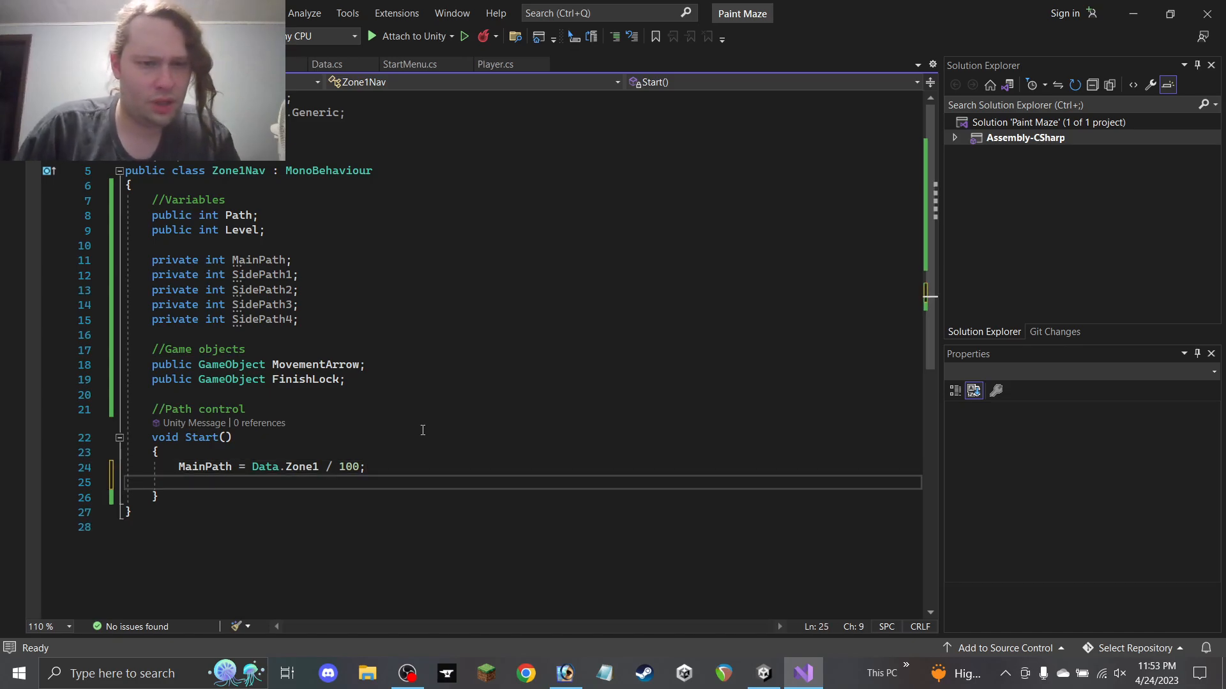
click(154, 65)
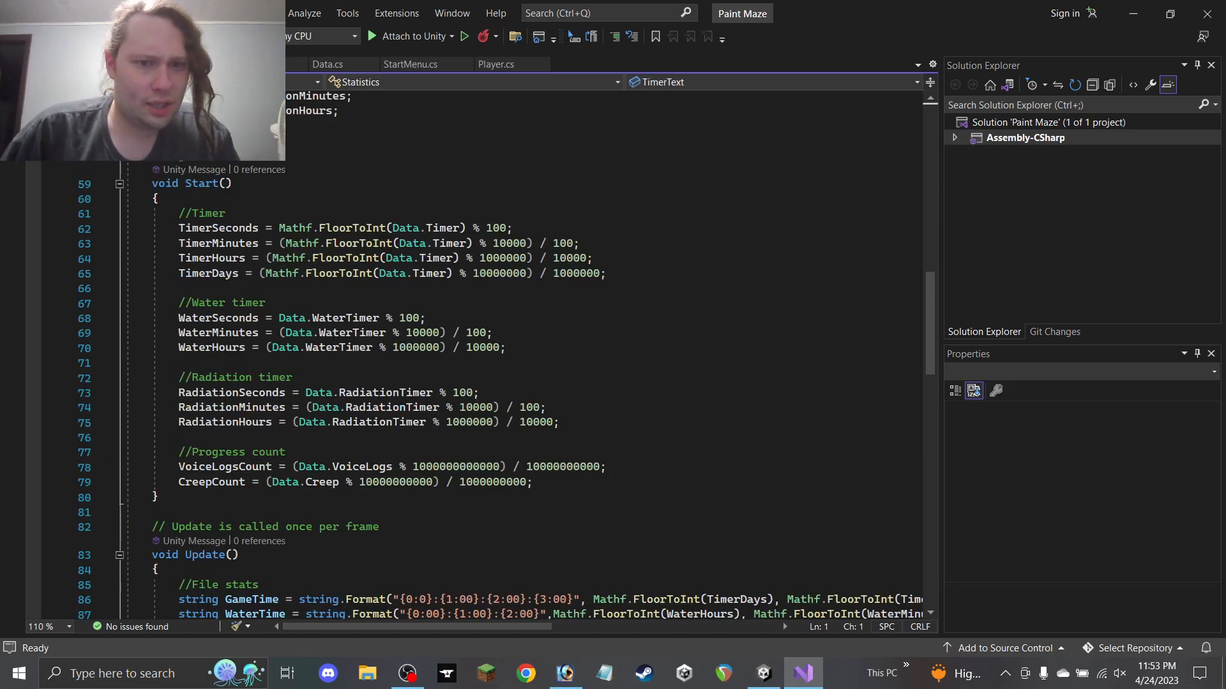
click(70, 65)
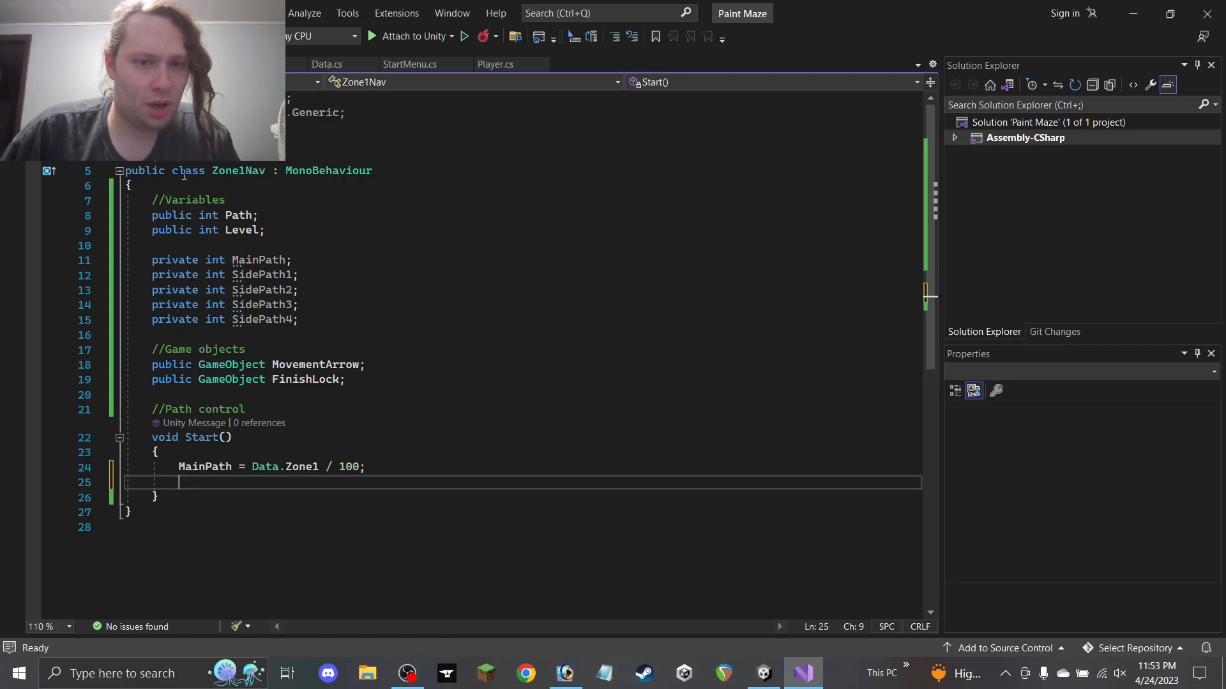
click(326, 464)
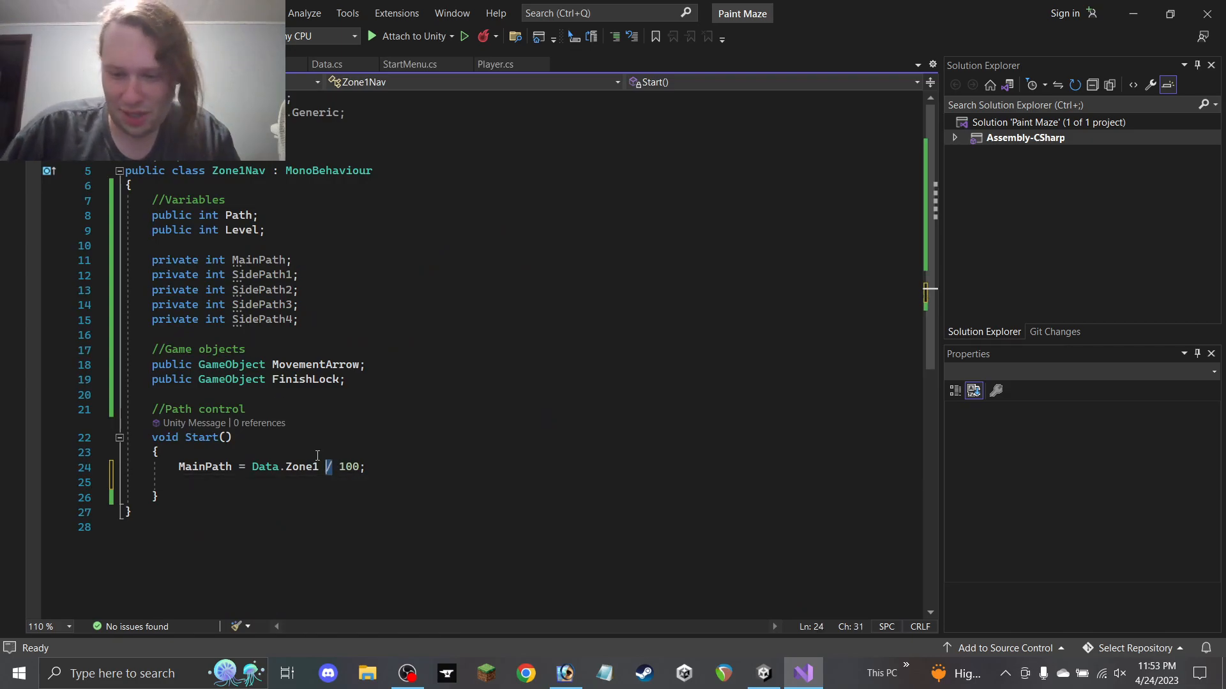
key(Delete)
text(%)
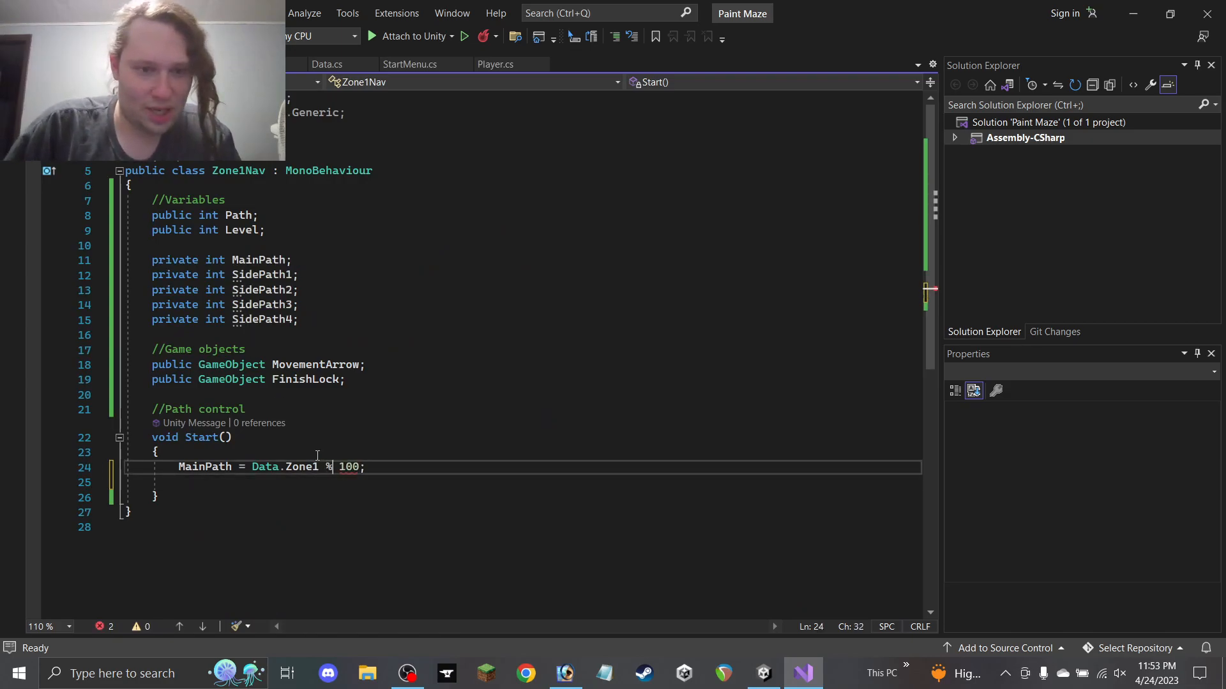
Write the SidePath1 assignment using (Data.Zone1 & 1000), comparing against Statistics' formulas
click(233, 484)
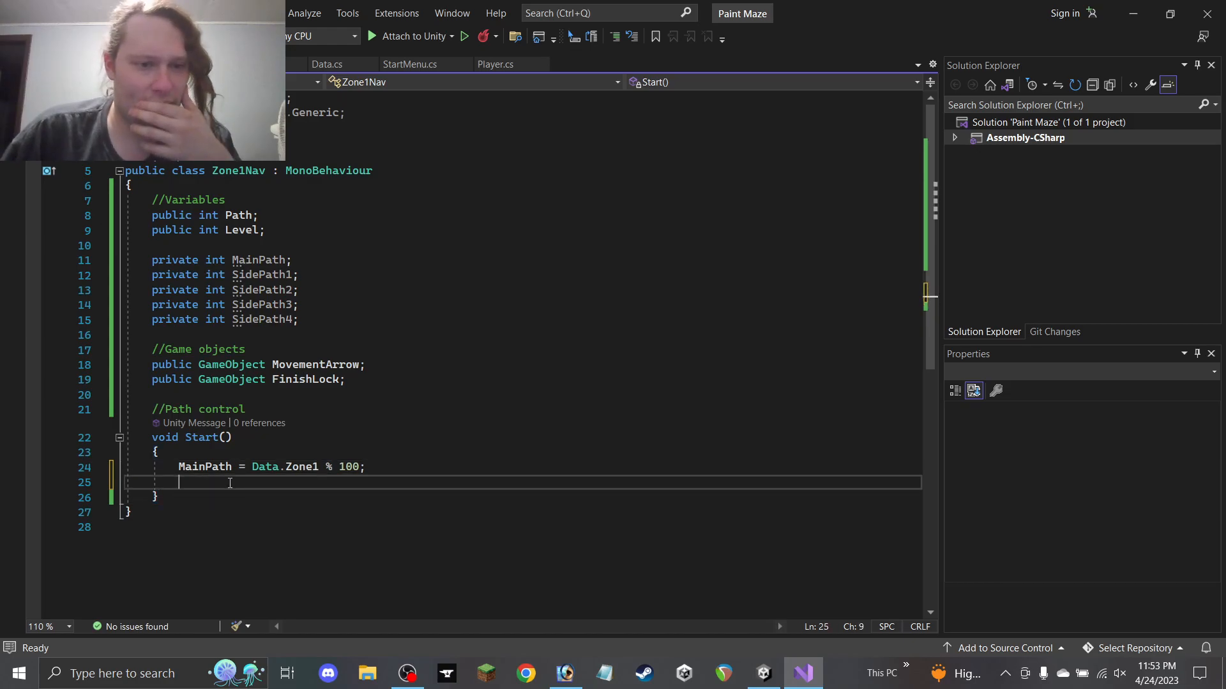
text(Side)
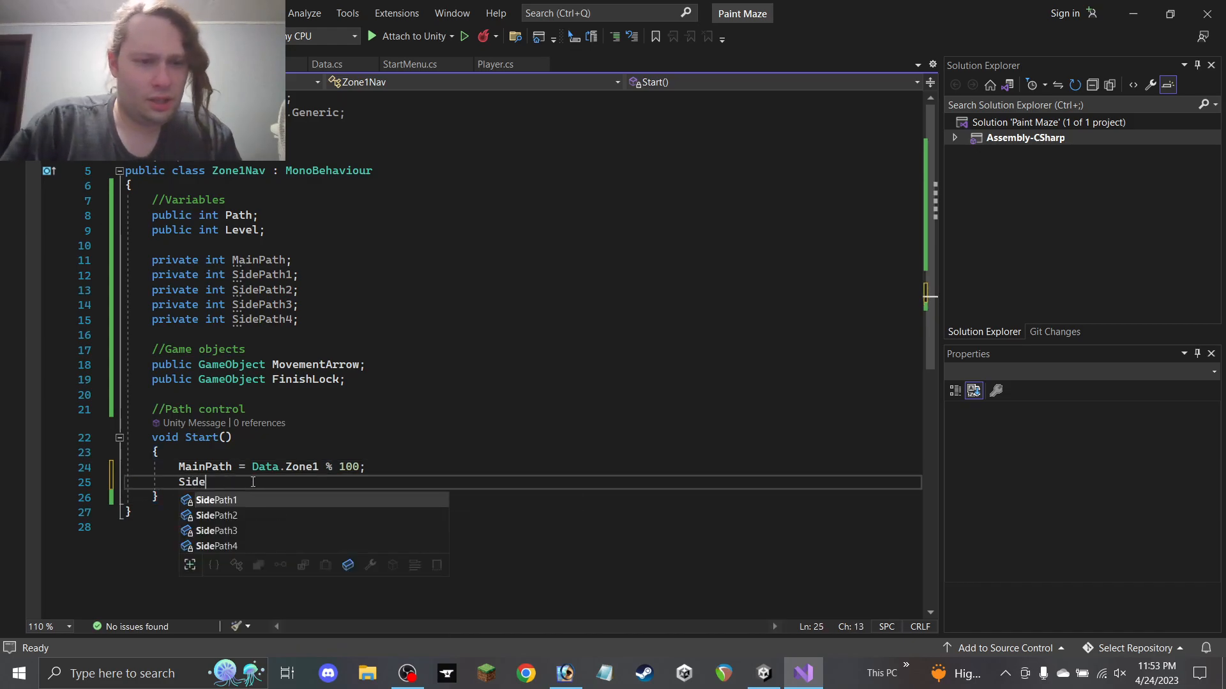
text(Path1 = )
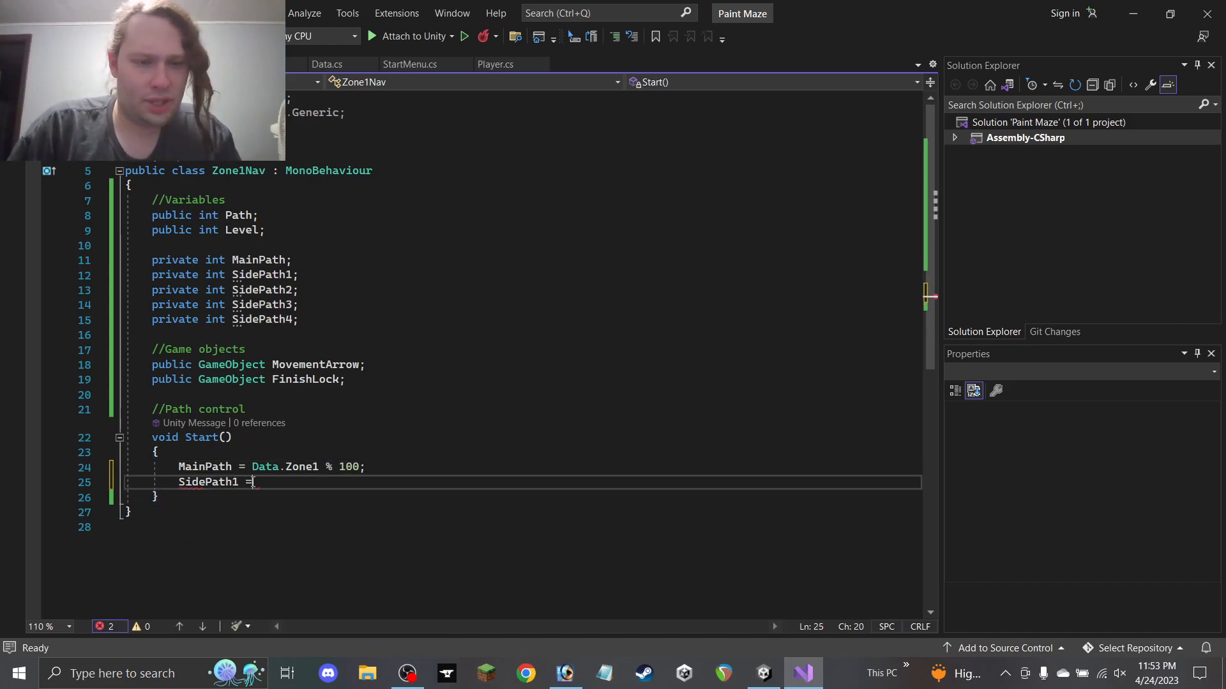
text((Data.Z)
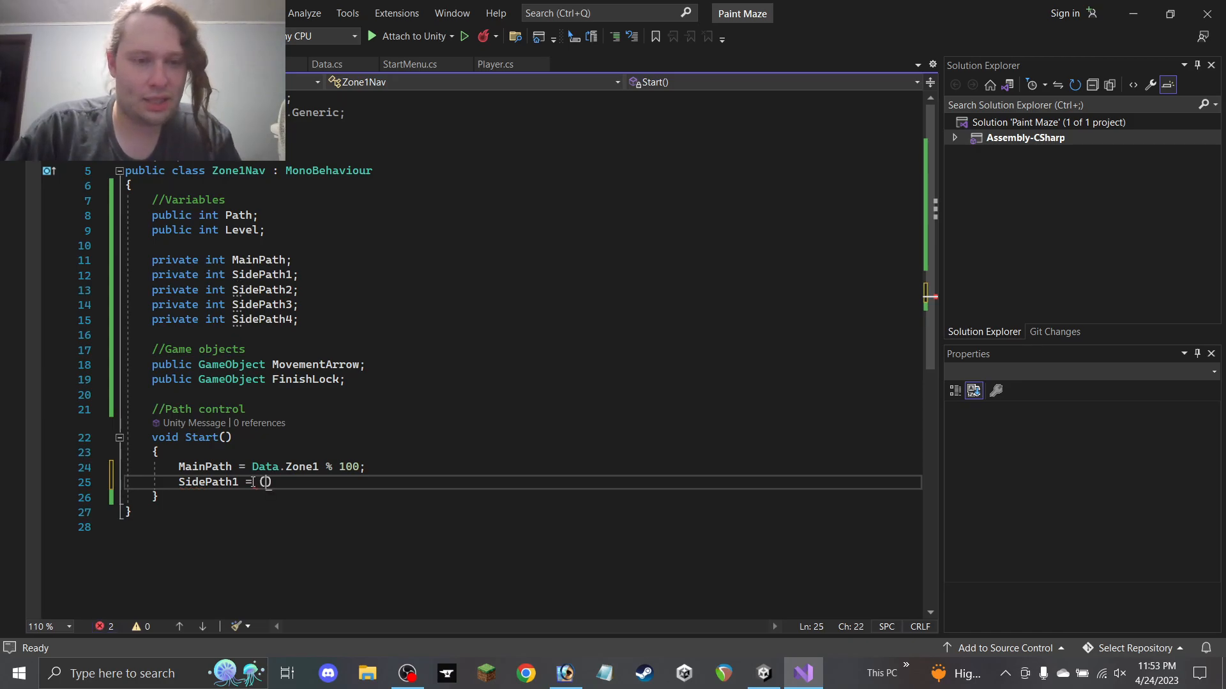
text(one1)
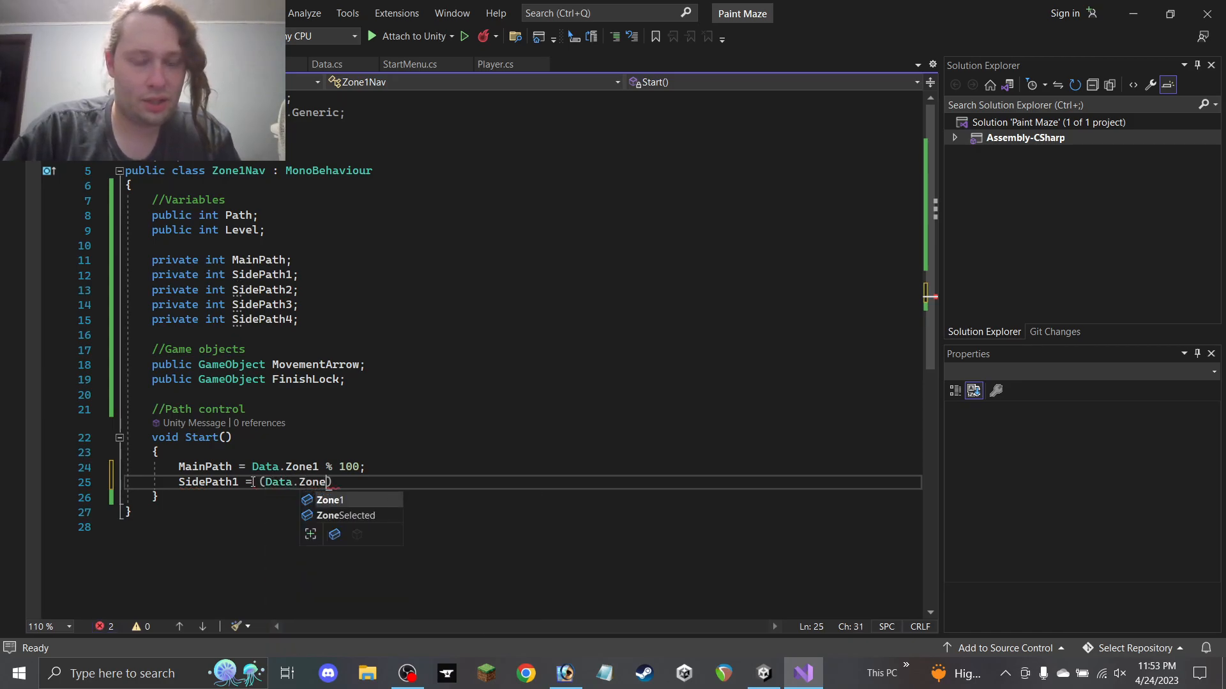
text( /)
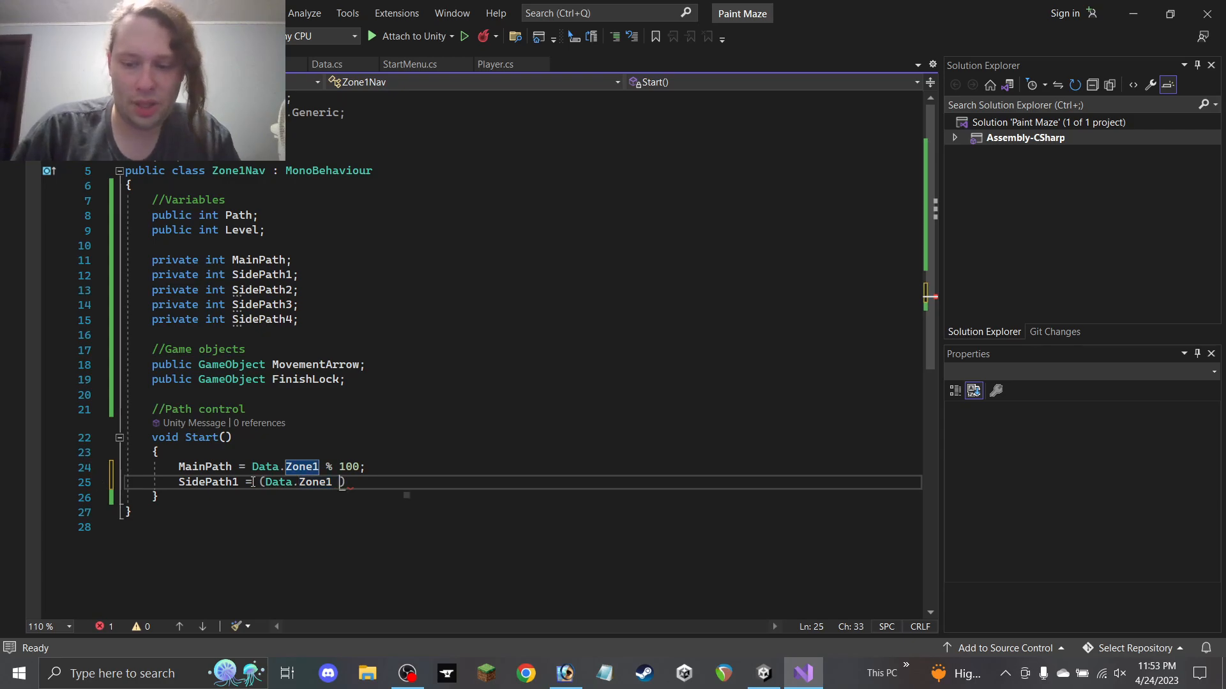
key(BackSpace)
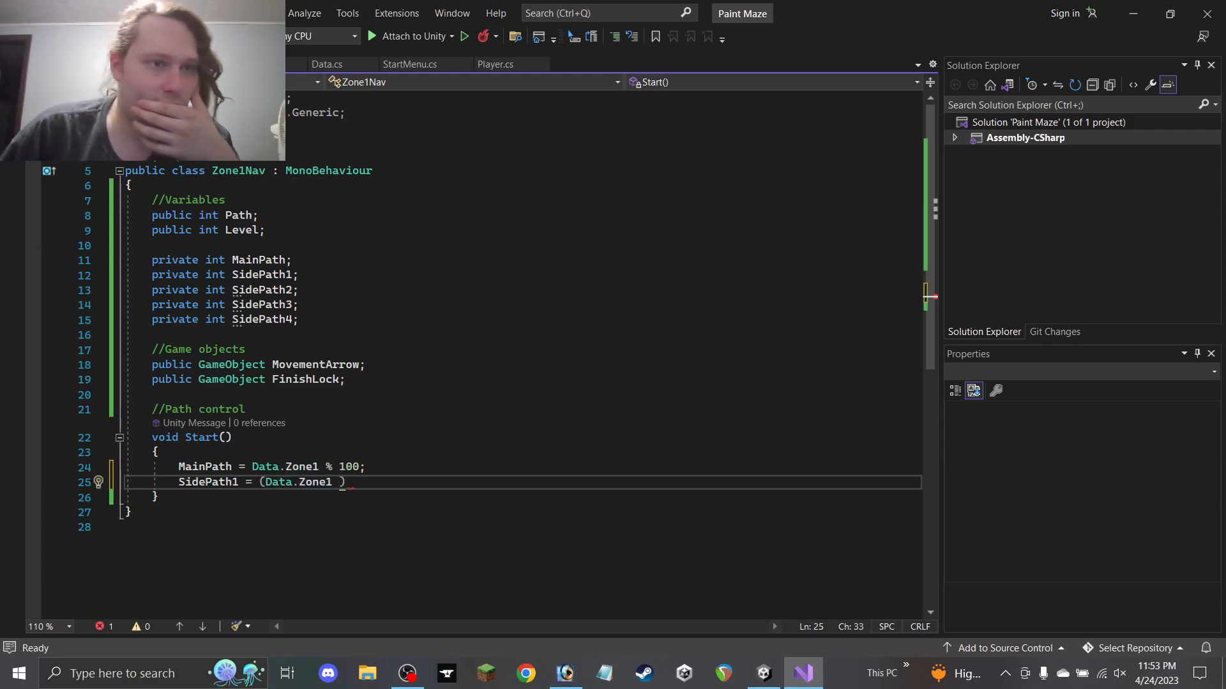
key(ctrl+Tab)
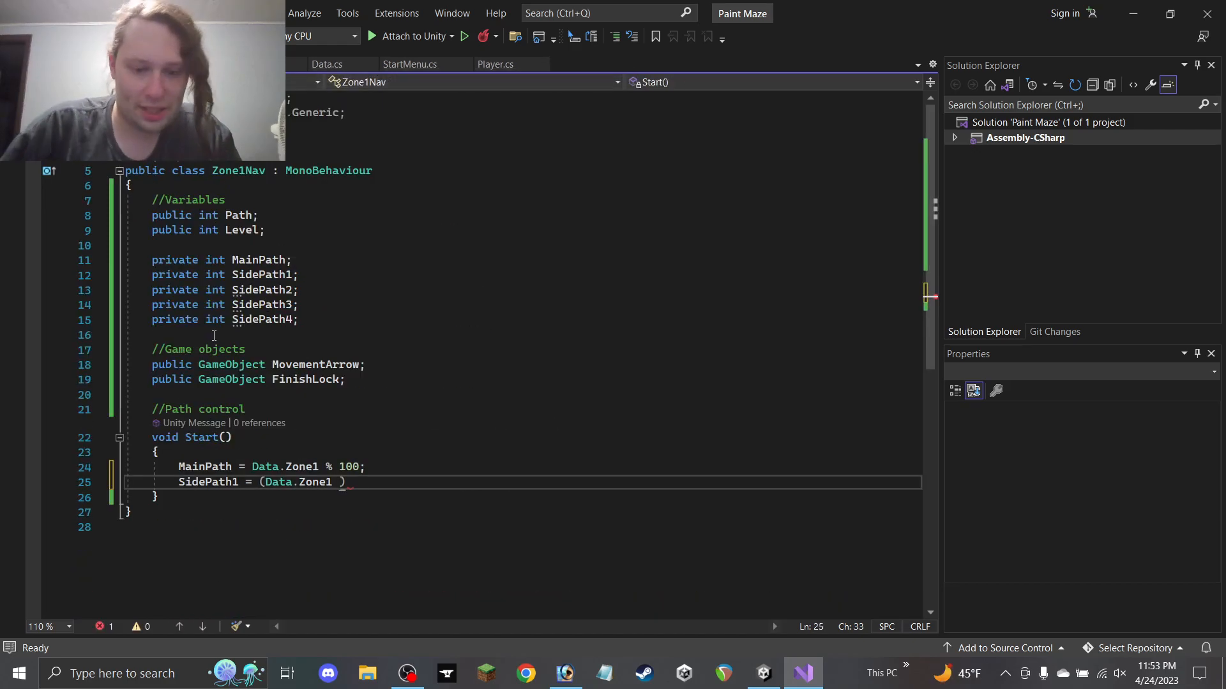
text(& 1000)
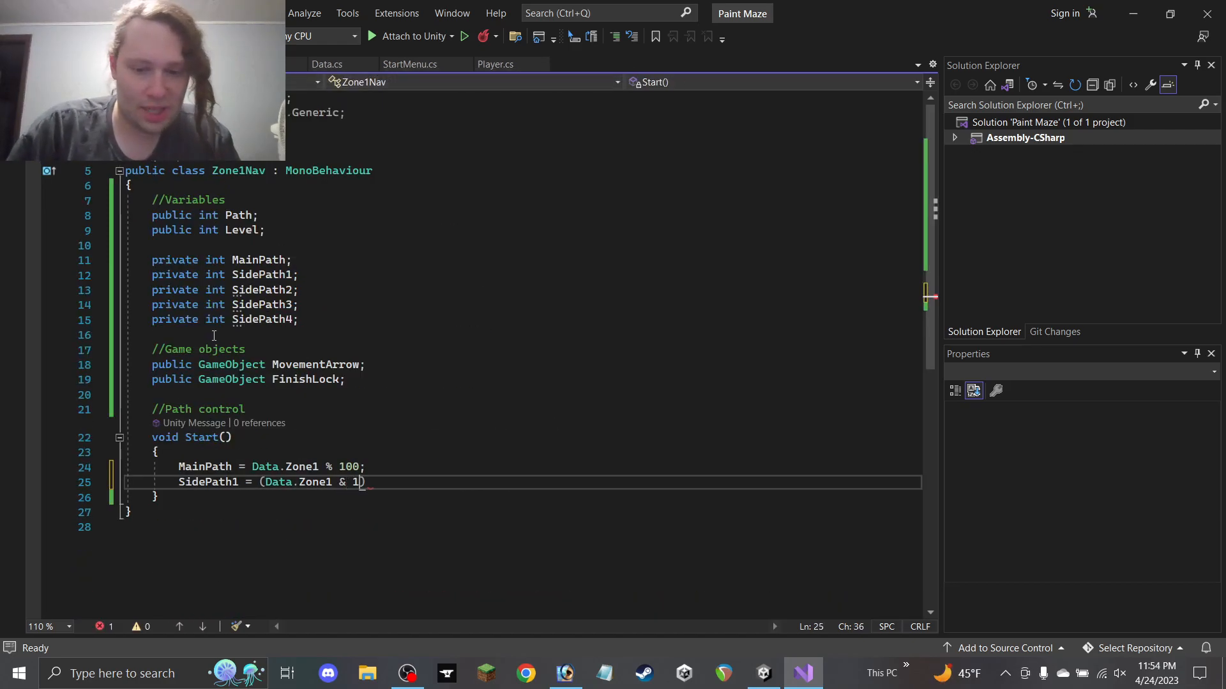
text())
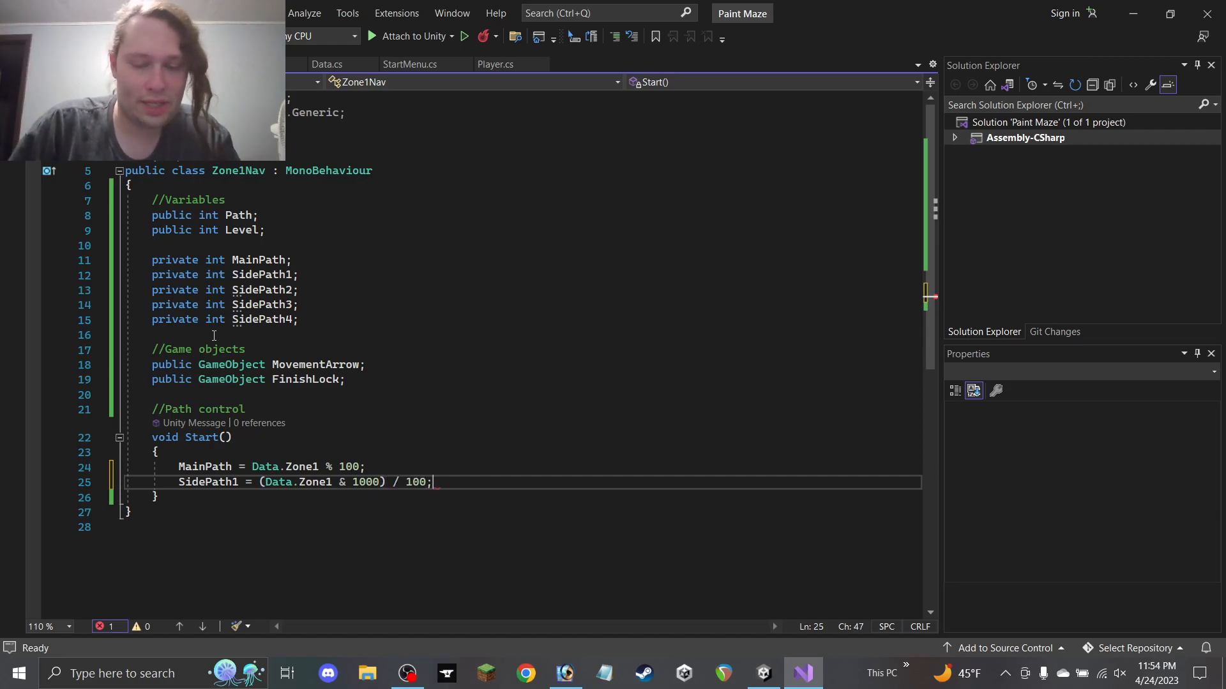
key(ctrl+Tab)
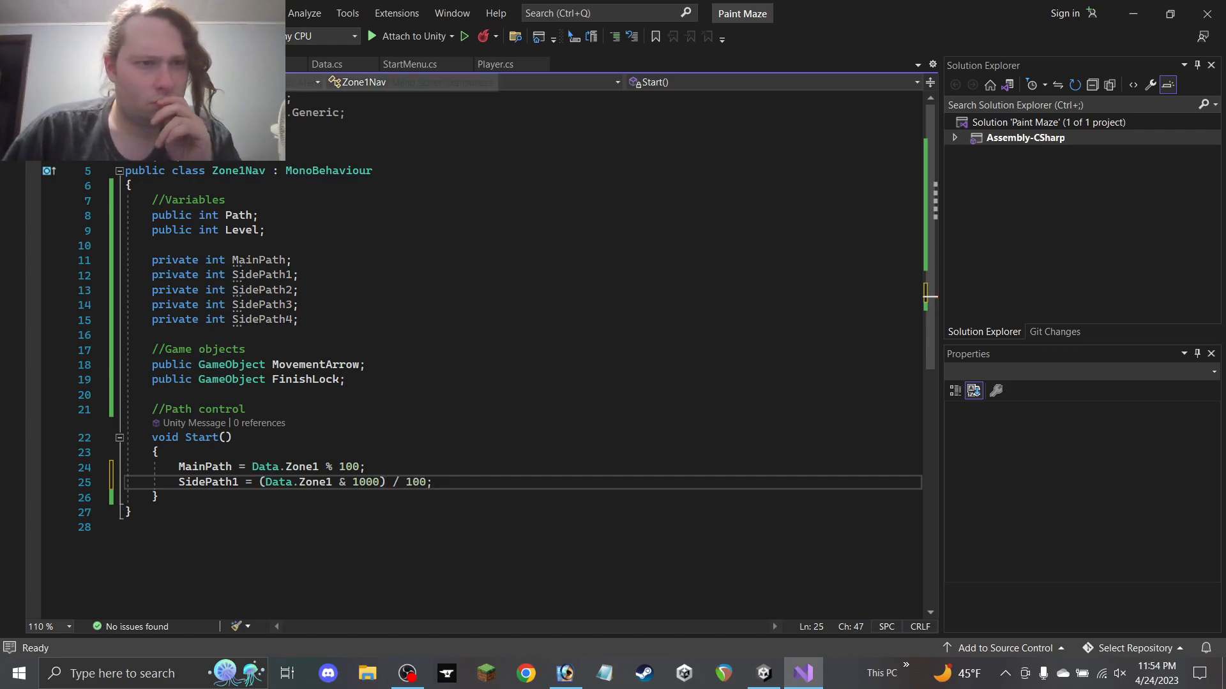
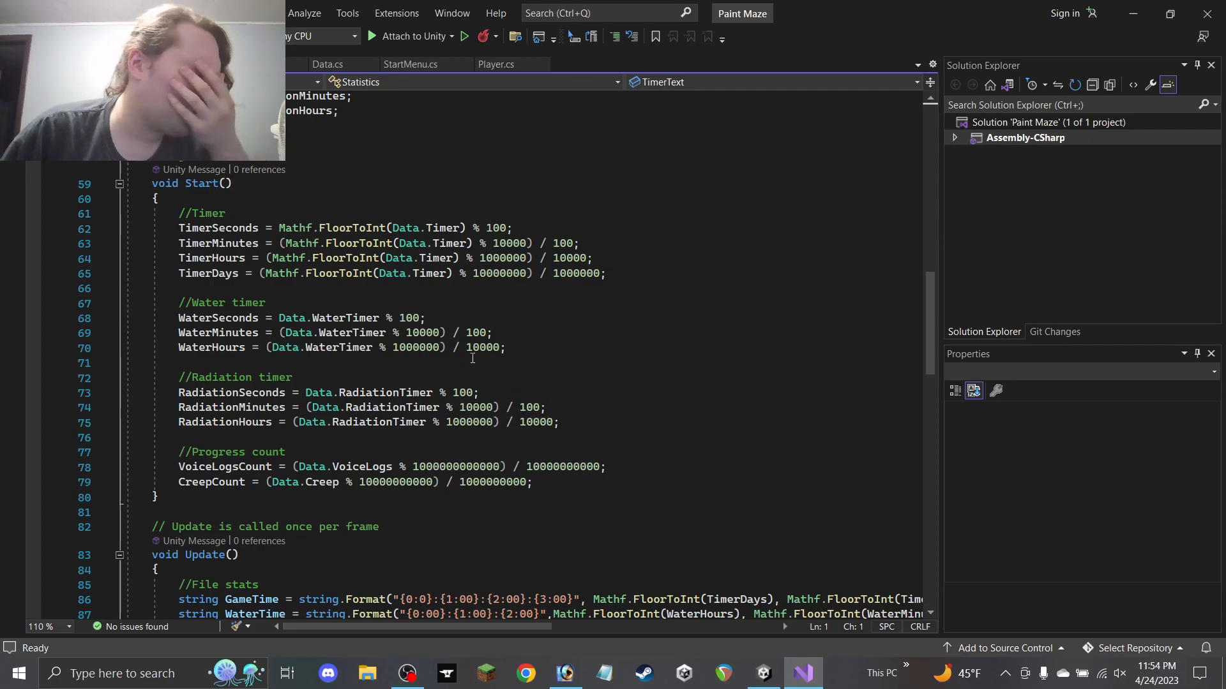
In Zone1Nav.cs, change SidePath1 on line 25 to (Data.Zone1 & 10000) / 1000
click(127, 64)
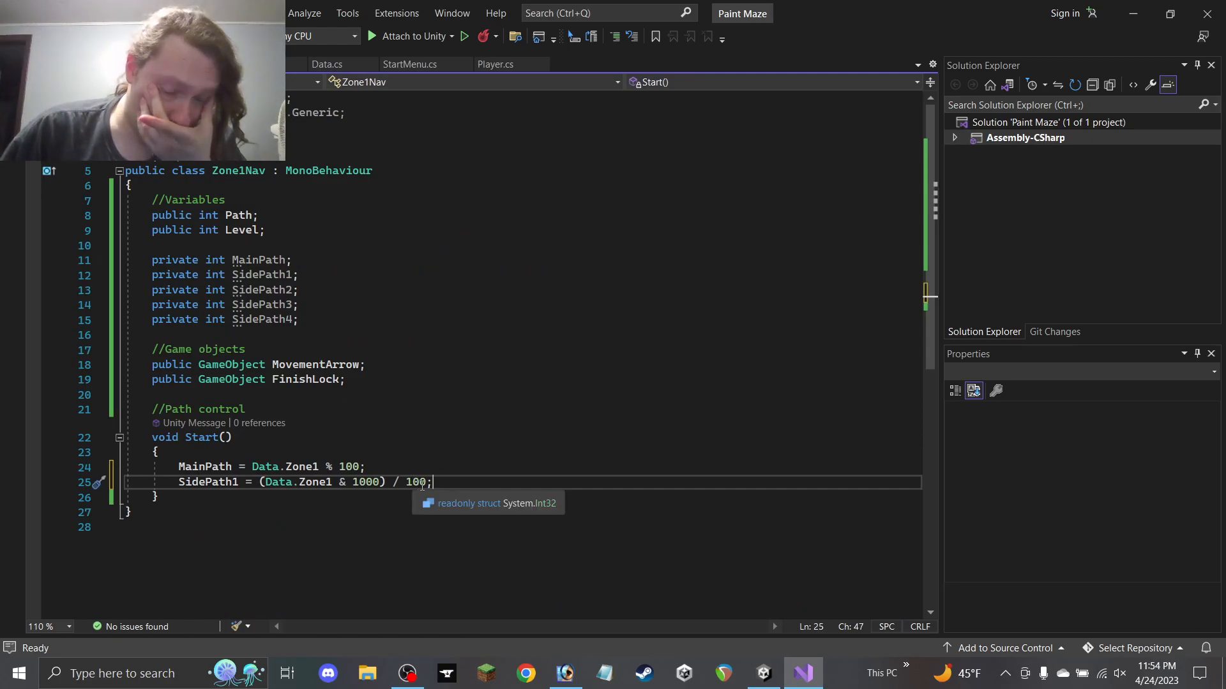
text(-)
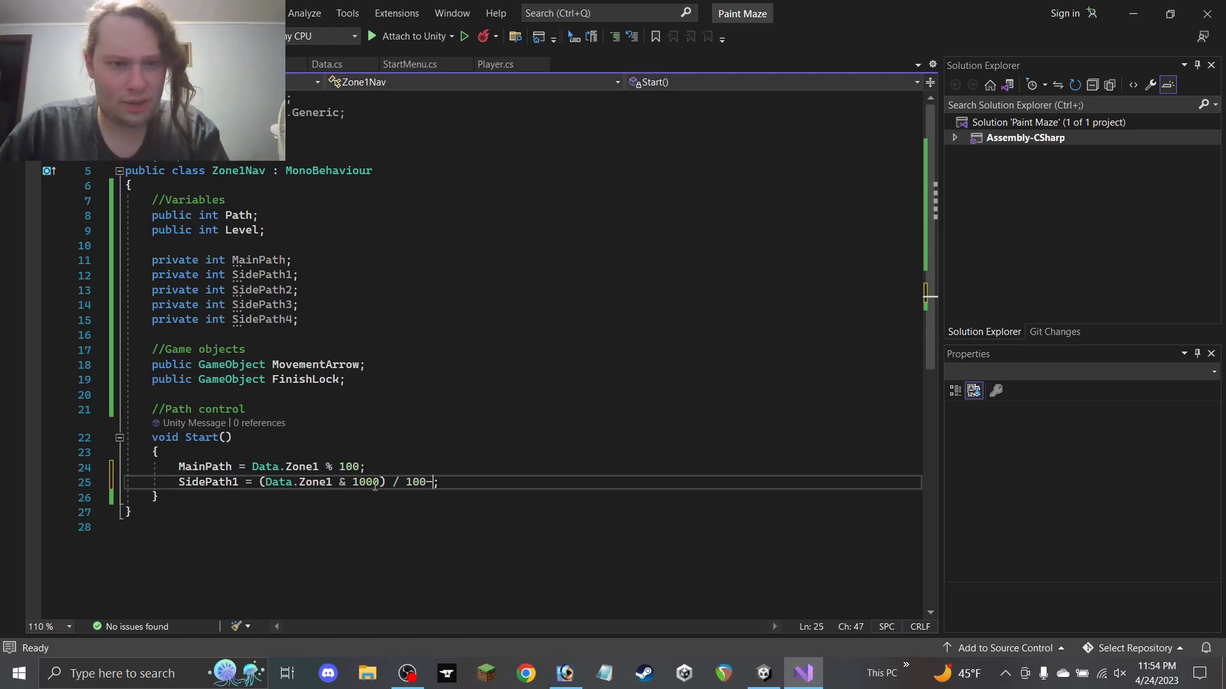
click(375, 483)
key(End)
key(Left)
key(BackSpace)
text(0)
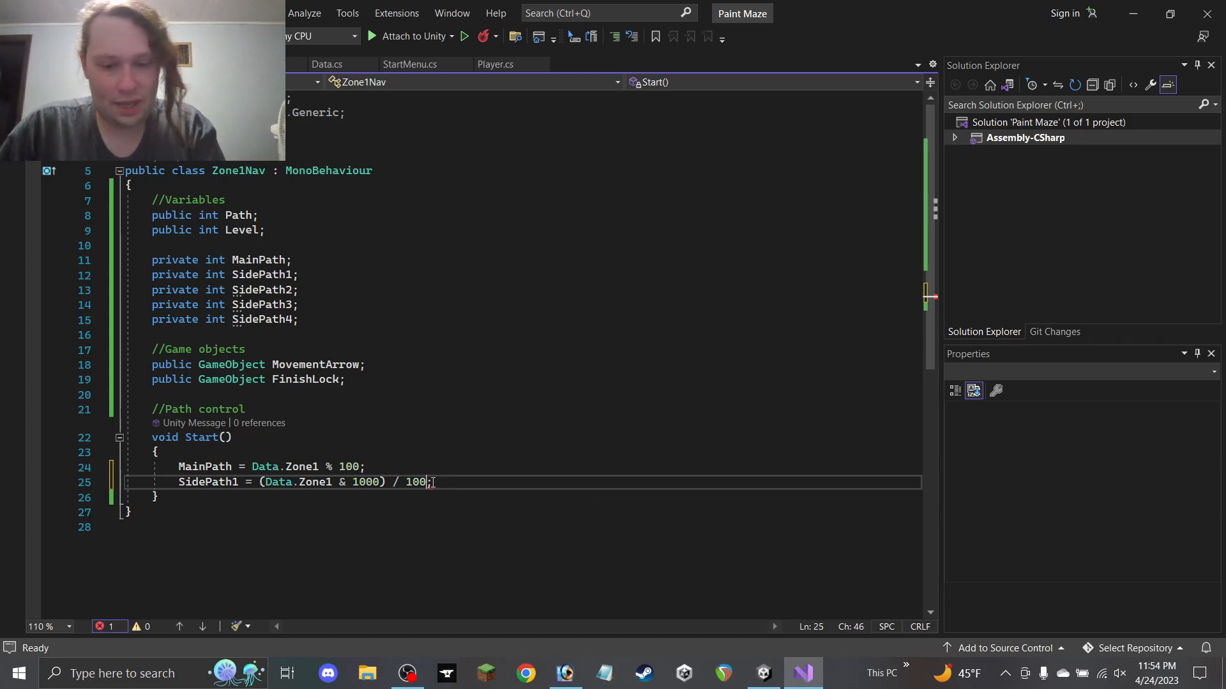
click(383, 480)
text(0)
click(465, 487)
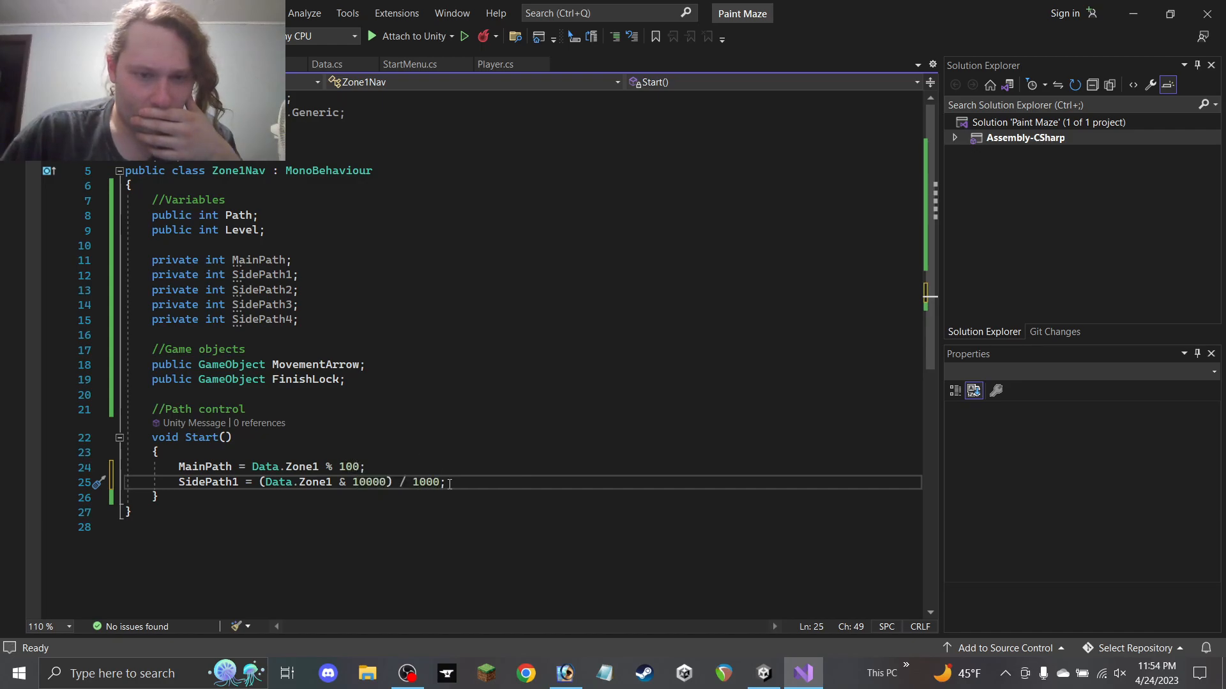
Scroll back through the Statistics script before returning to Unity
click(246, 64)
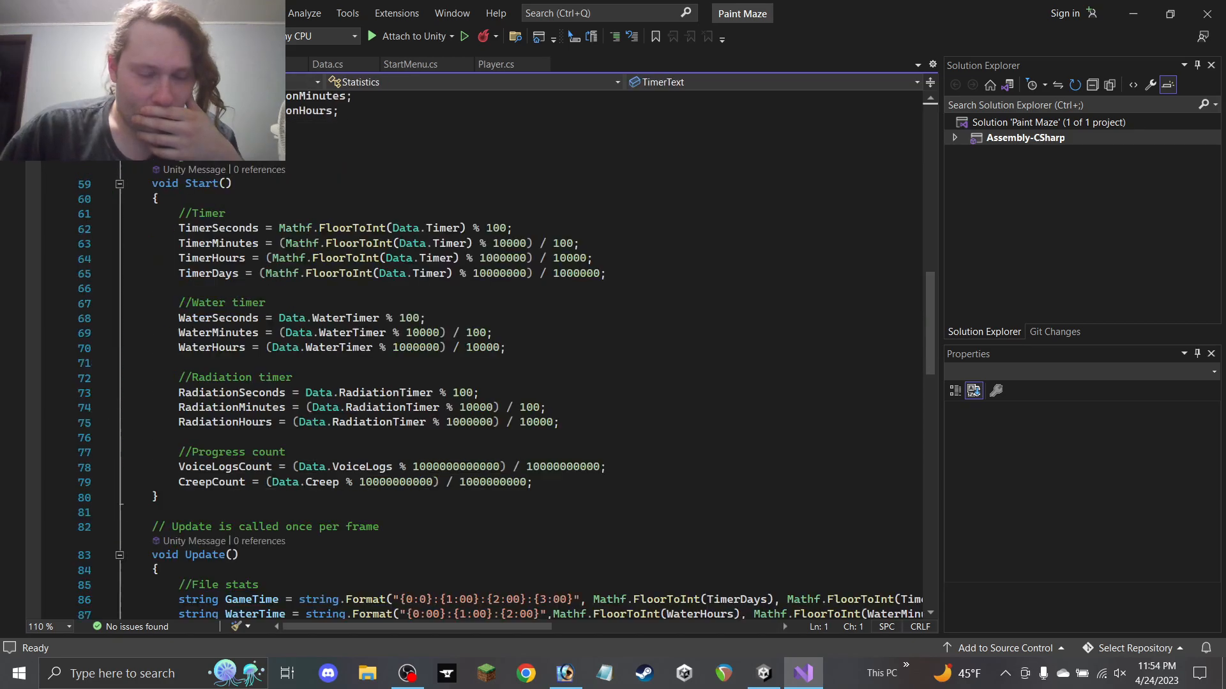
scroll(409, 391, up, 2)
scroll(391, 377, down, 1)
scroll(392, 377, down, 15)
scroll(447, 319, up, 4)
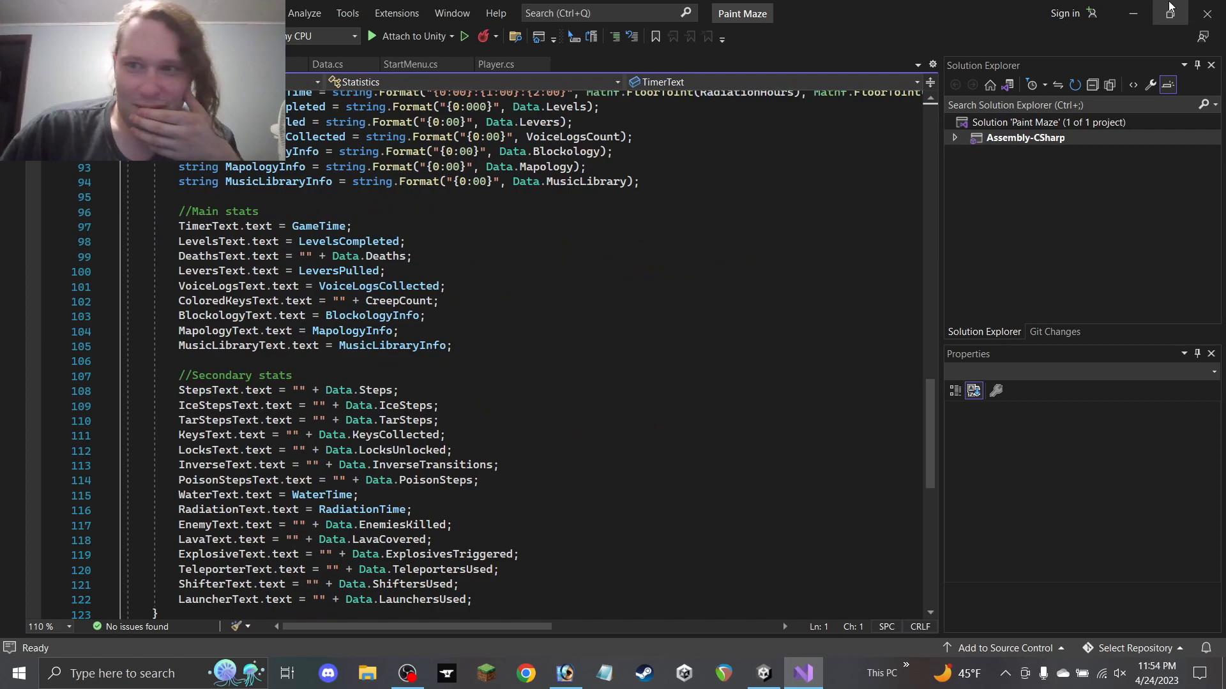
click(1133, 13)
Read the SaveGameMainMenu and MusicLibrarySelection scripts' code in the Inspector
click(533, 576)
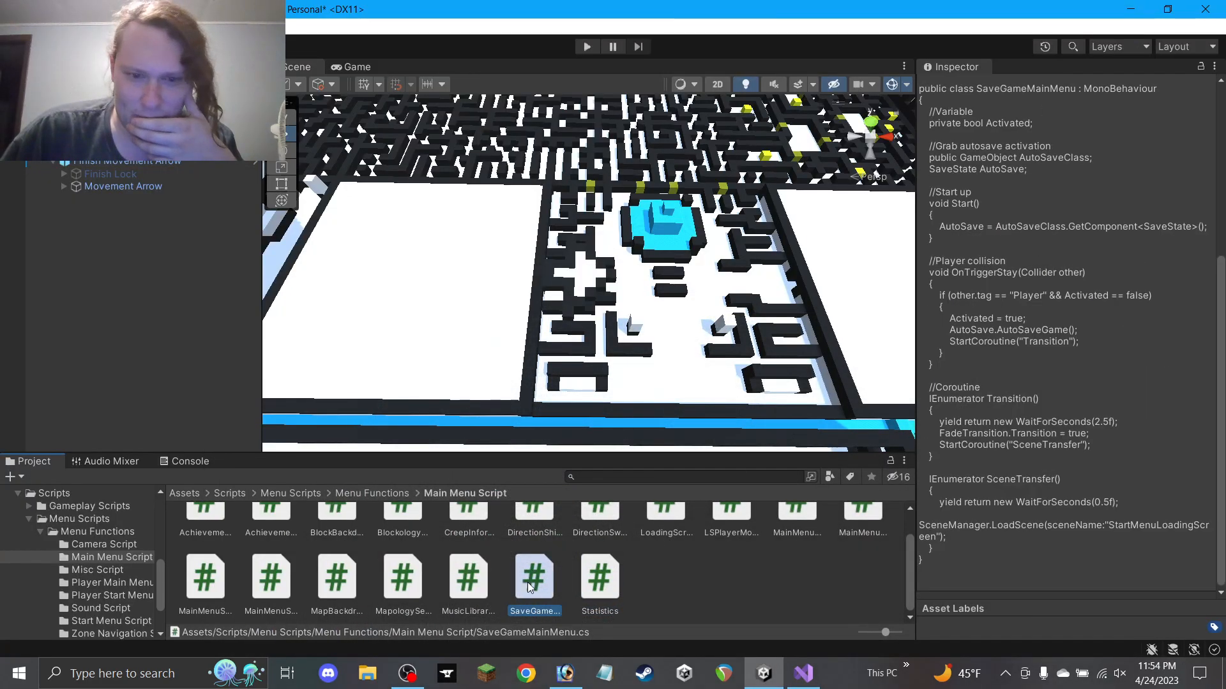
click(468, 577)
scroll(1040, 453, down, 10)
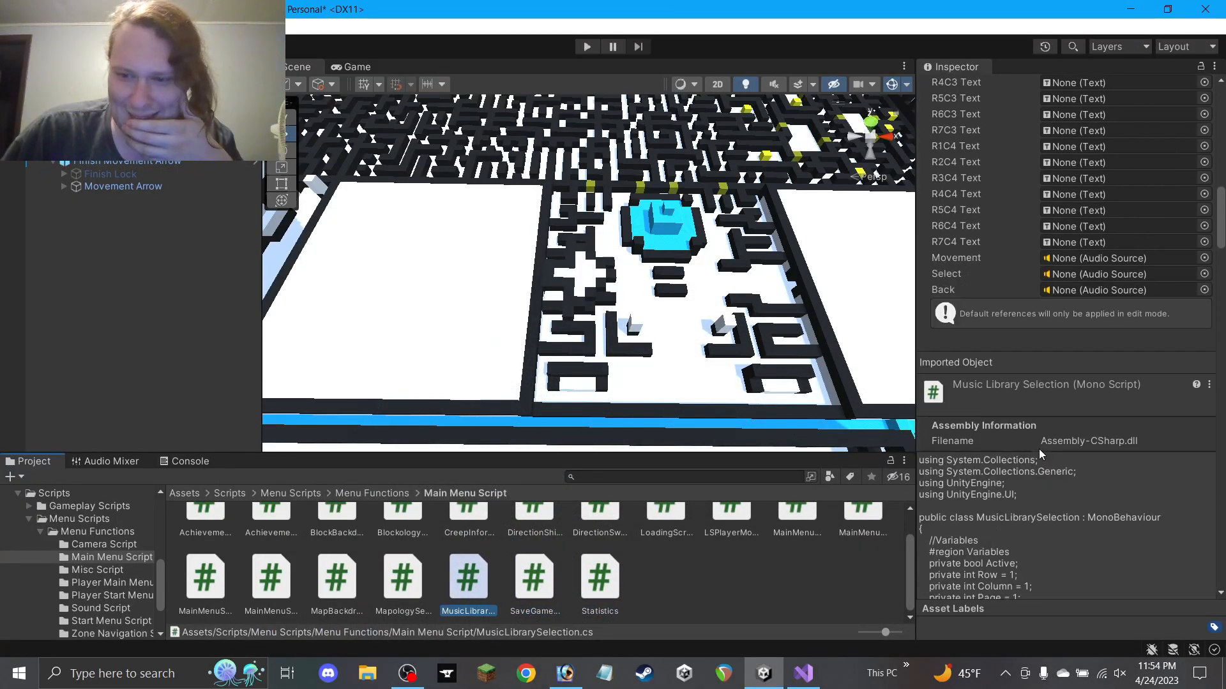
scroll(1040, 453, down, 15)
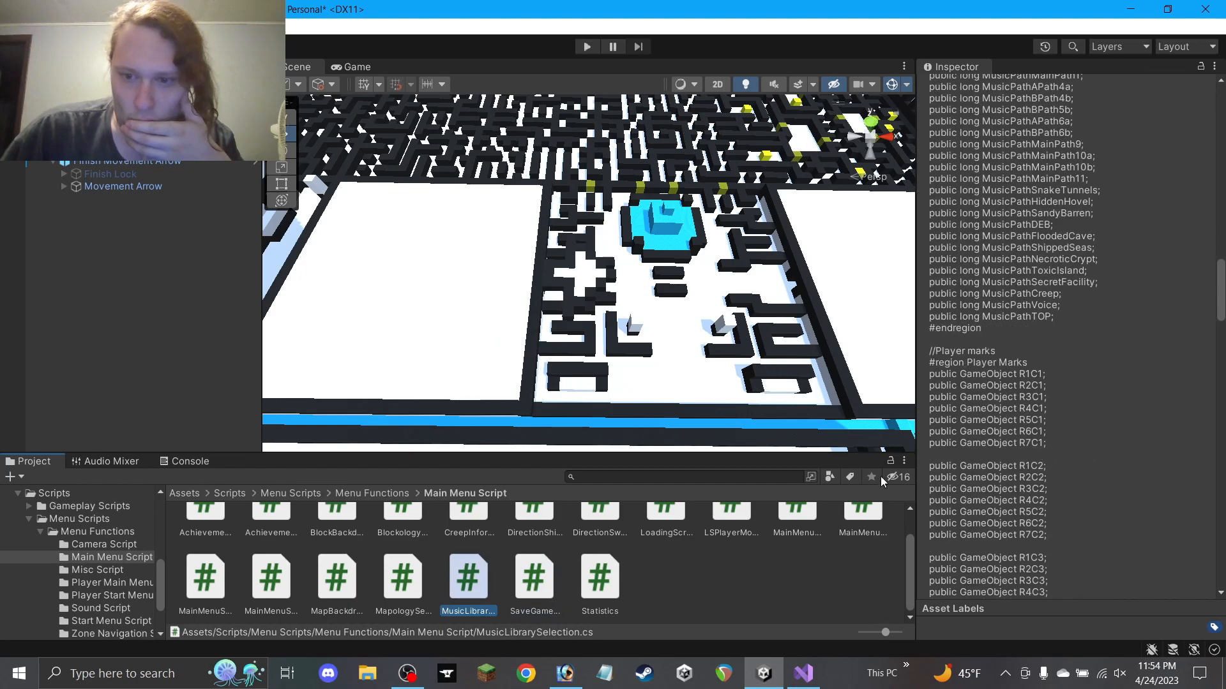
Read the MapologySelection script, then open BlockologySelection in Visual Studio
click(409, 586)
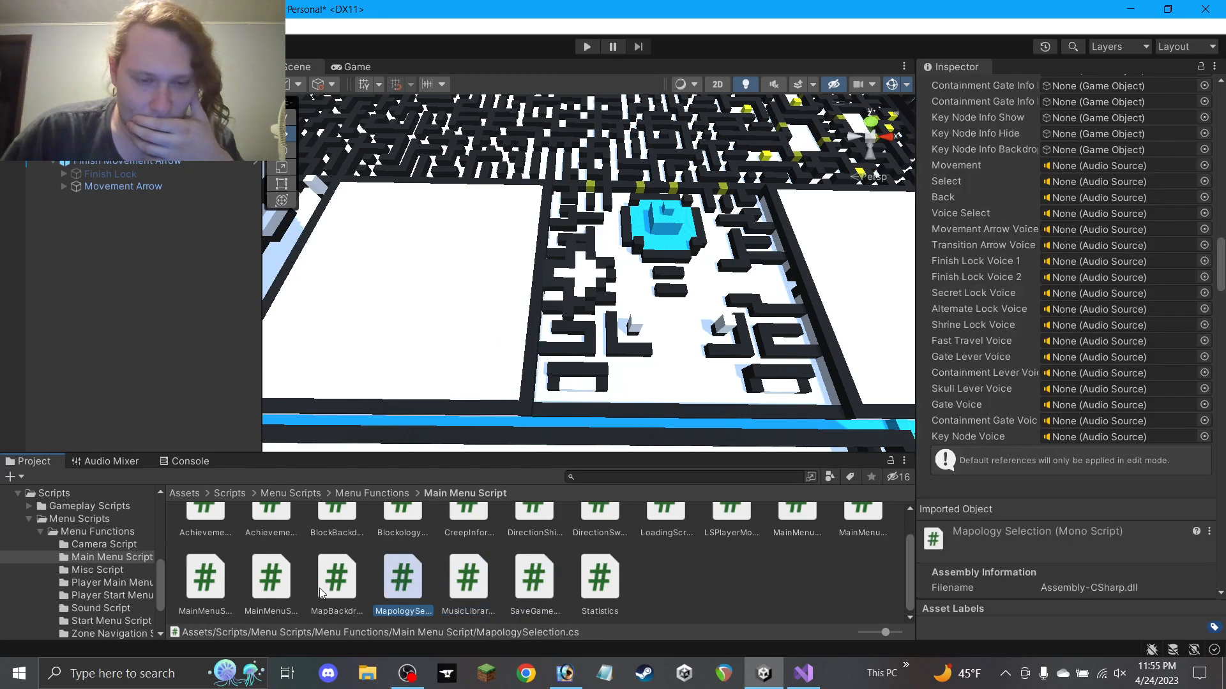
scroll(275, 594, up, 1)
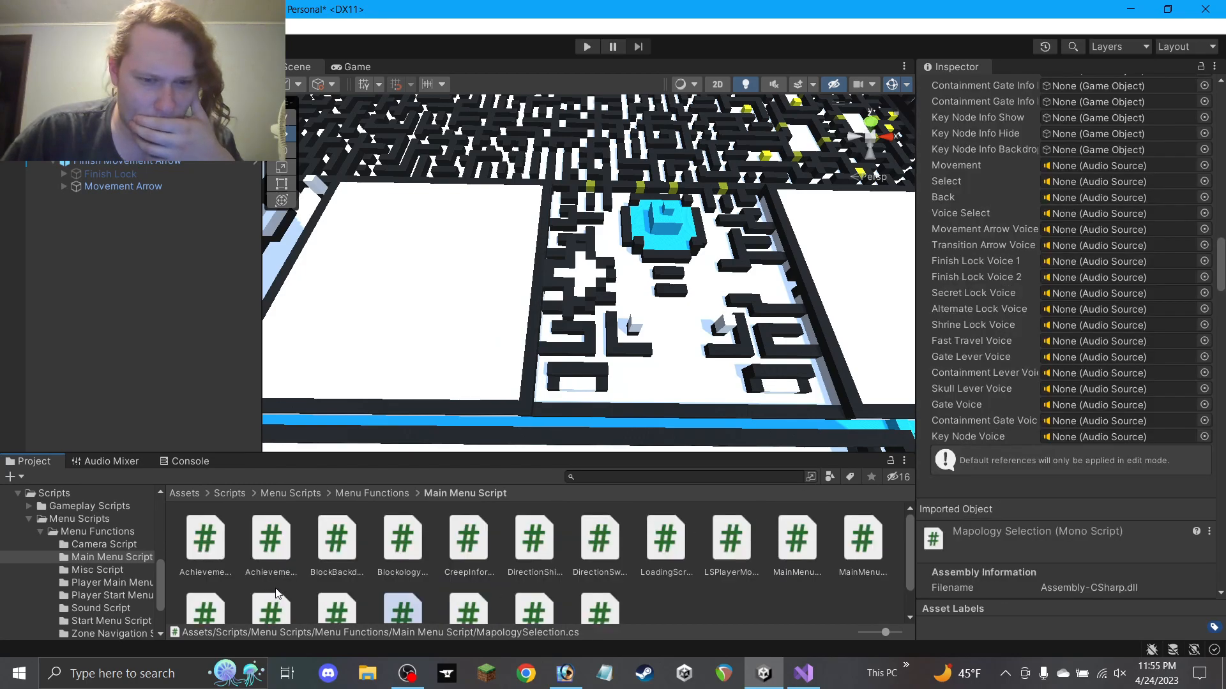
scroll(1033, 377, down, 10)
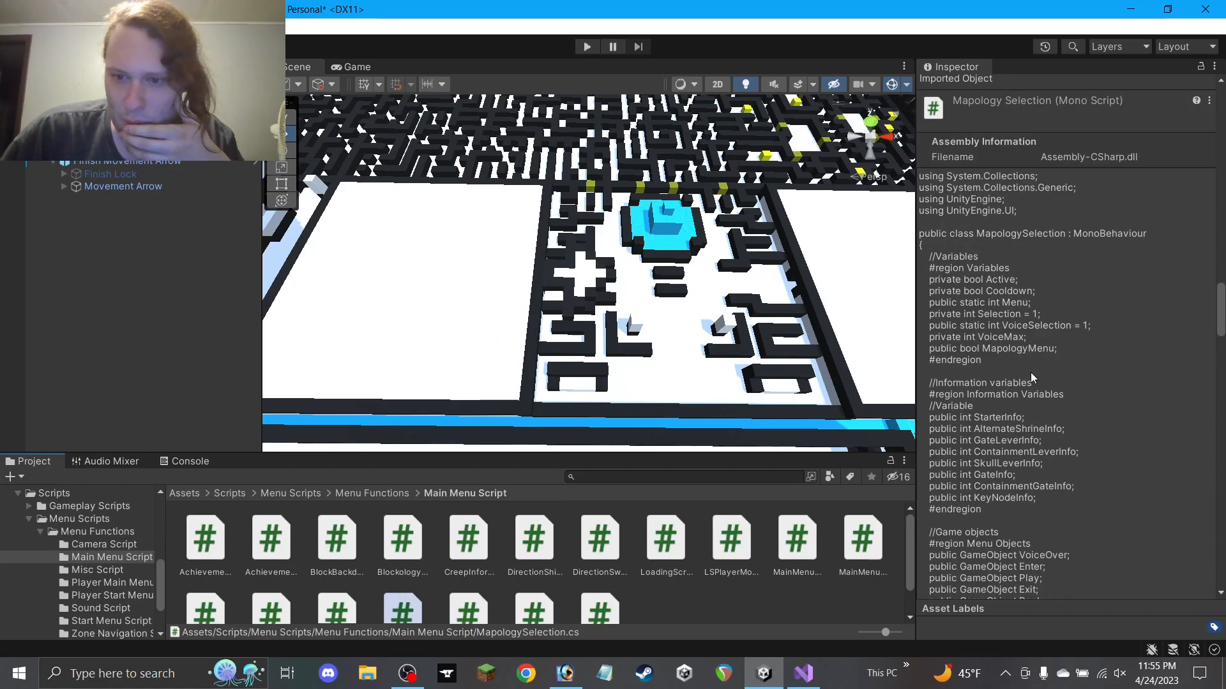
scroll(1032, 377, down, 15)
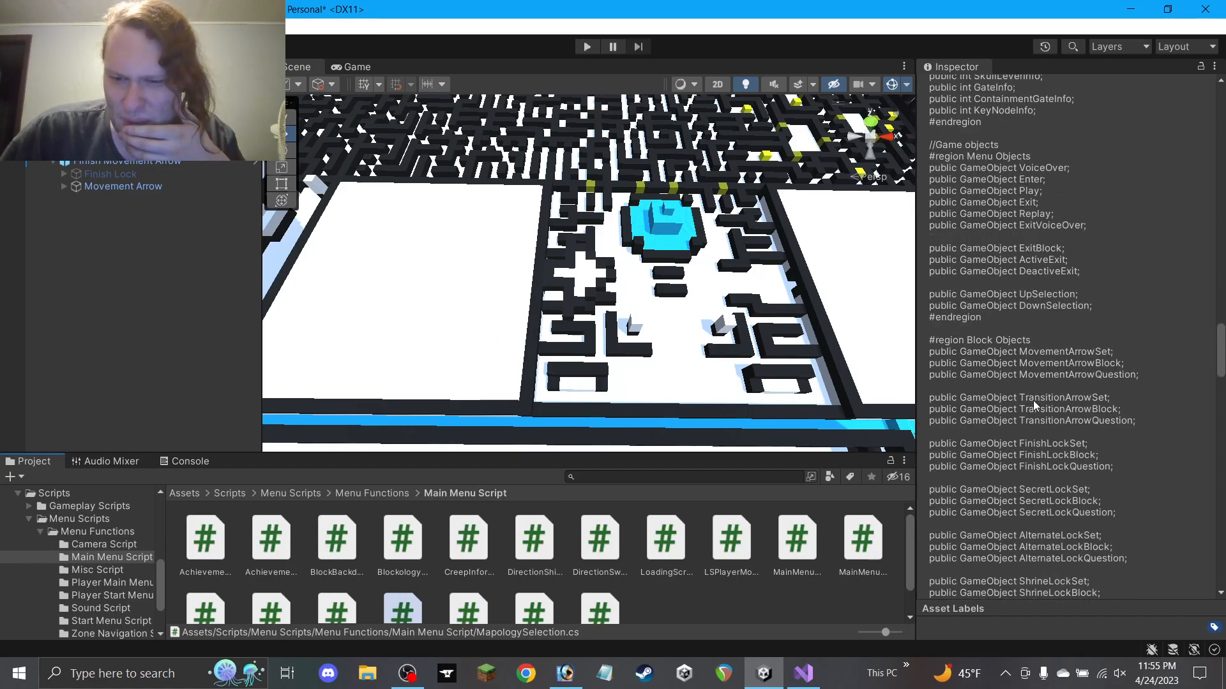
scroll(1033, 402, down, 10)
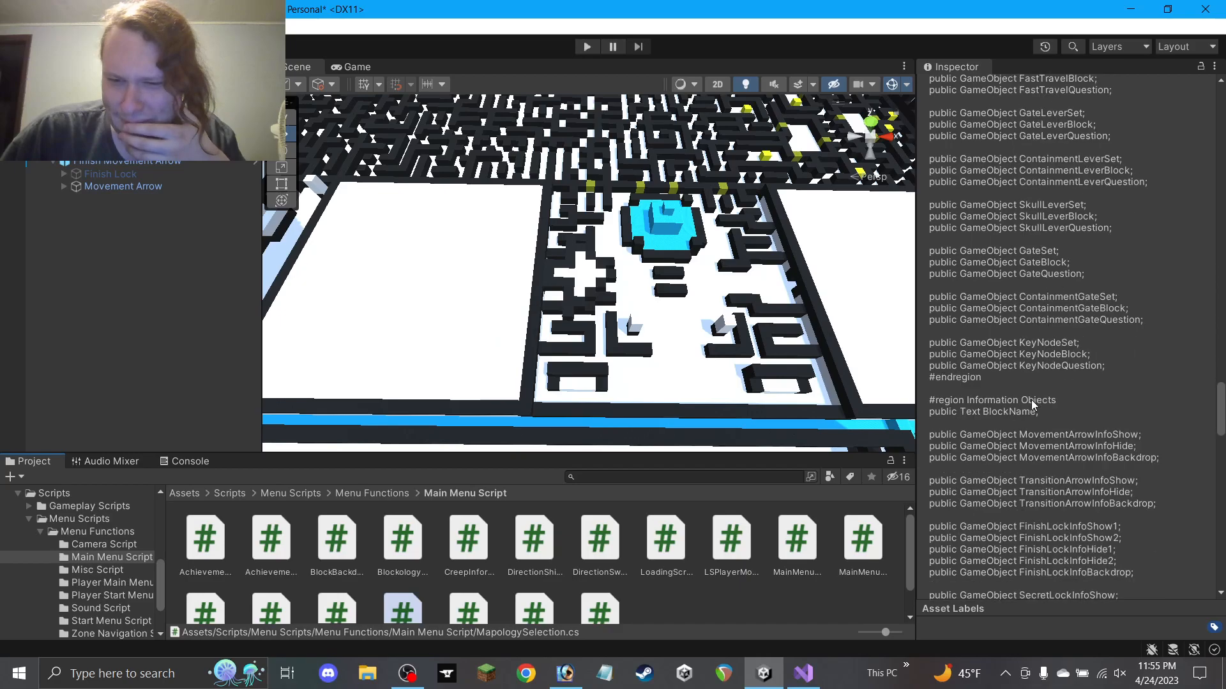
scroll(1031, 400, down, 10)
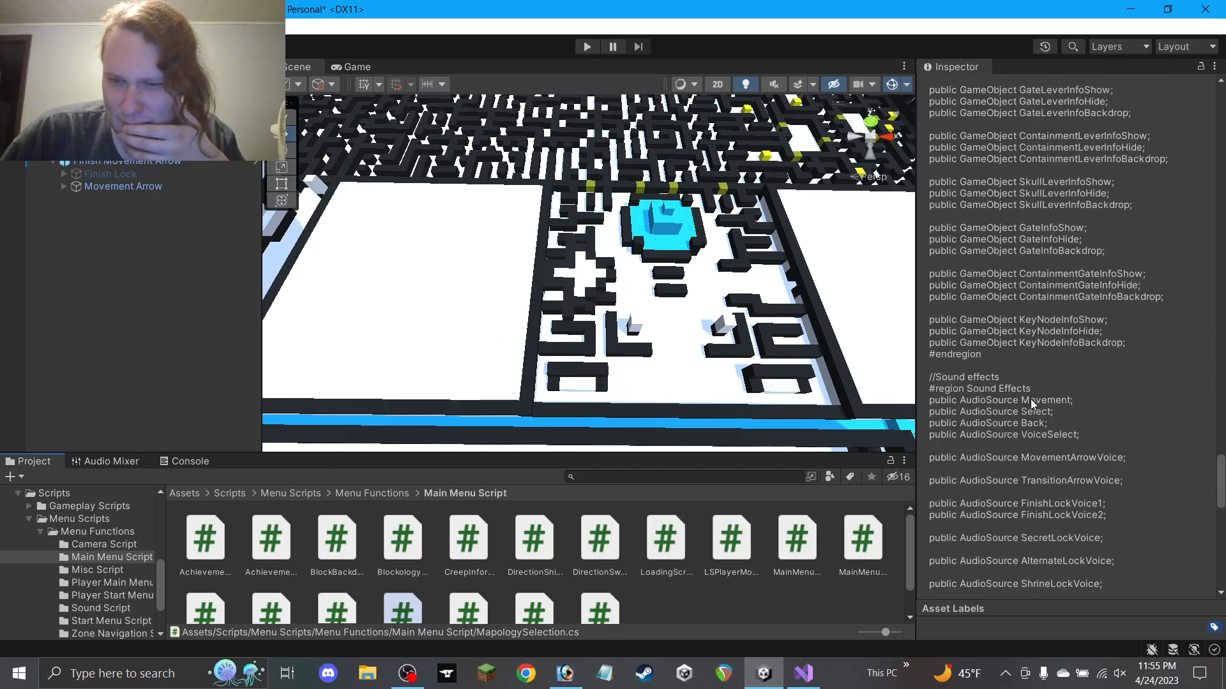
scroll(1031, 399, down, 5)
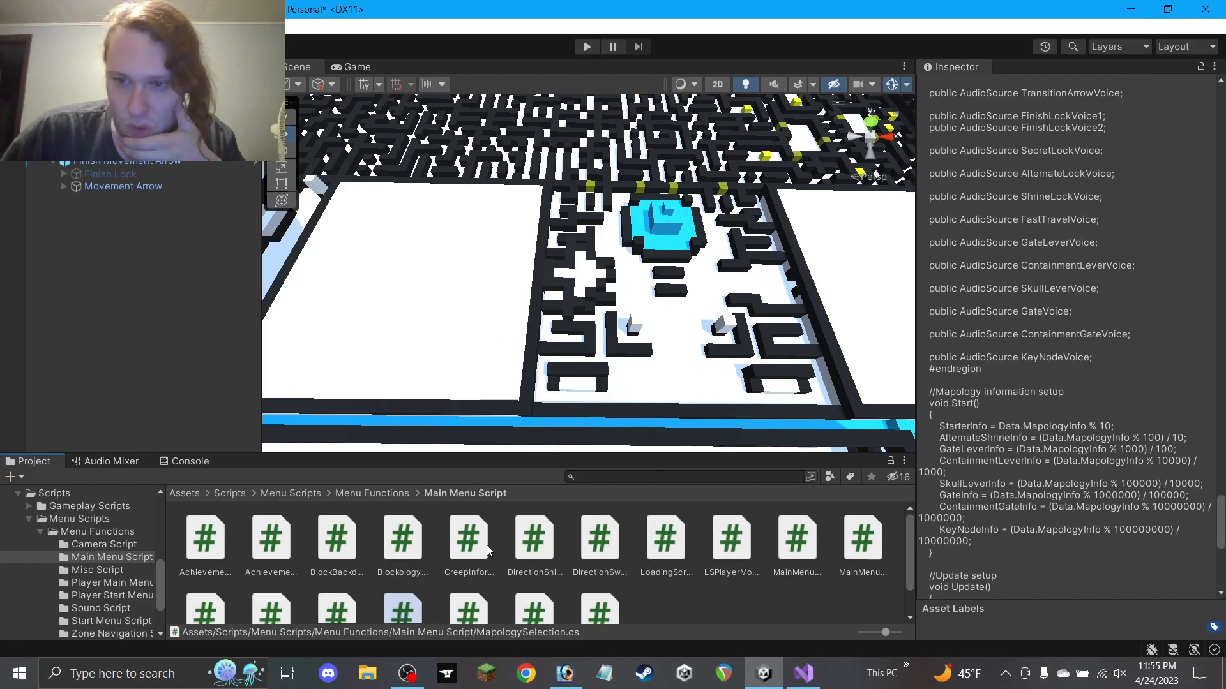
scroll(406, 574, down, 2)
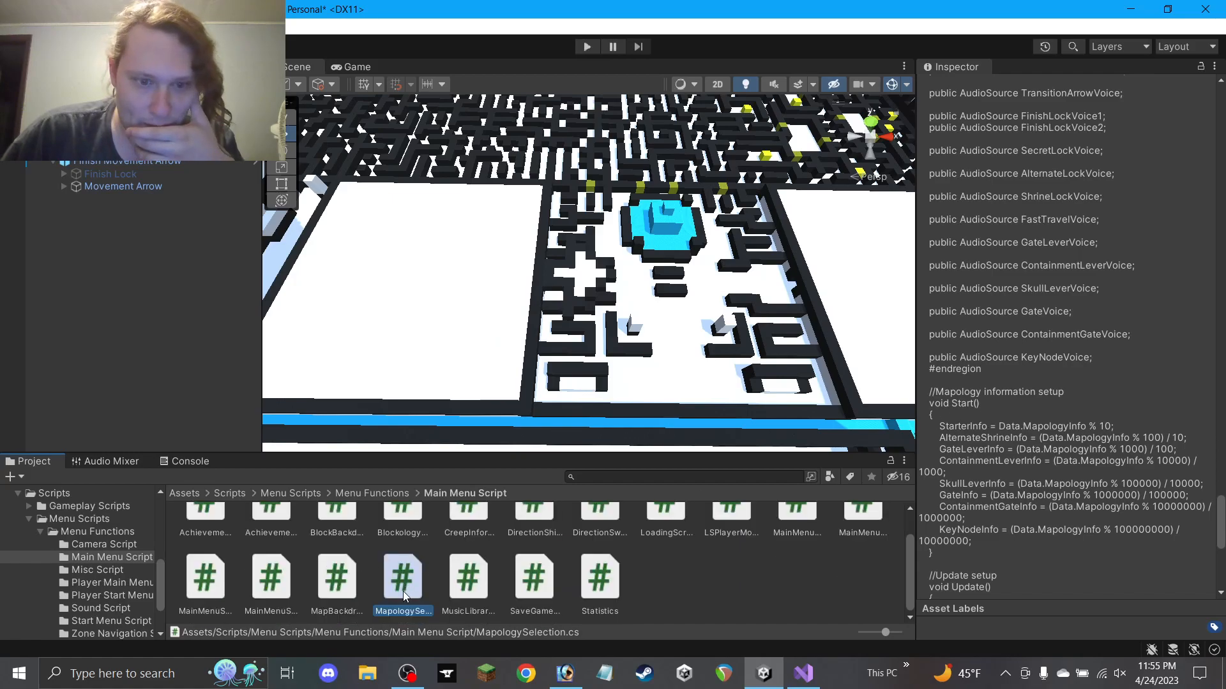
scroll(393, 581, up, 2)
double_click(401, 544)
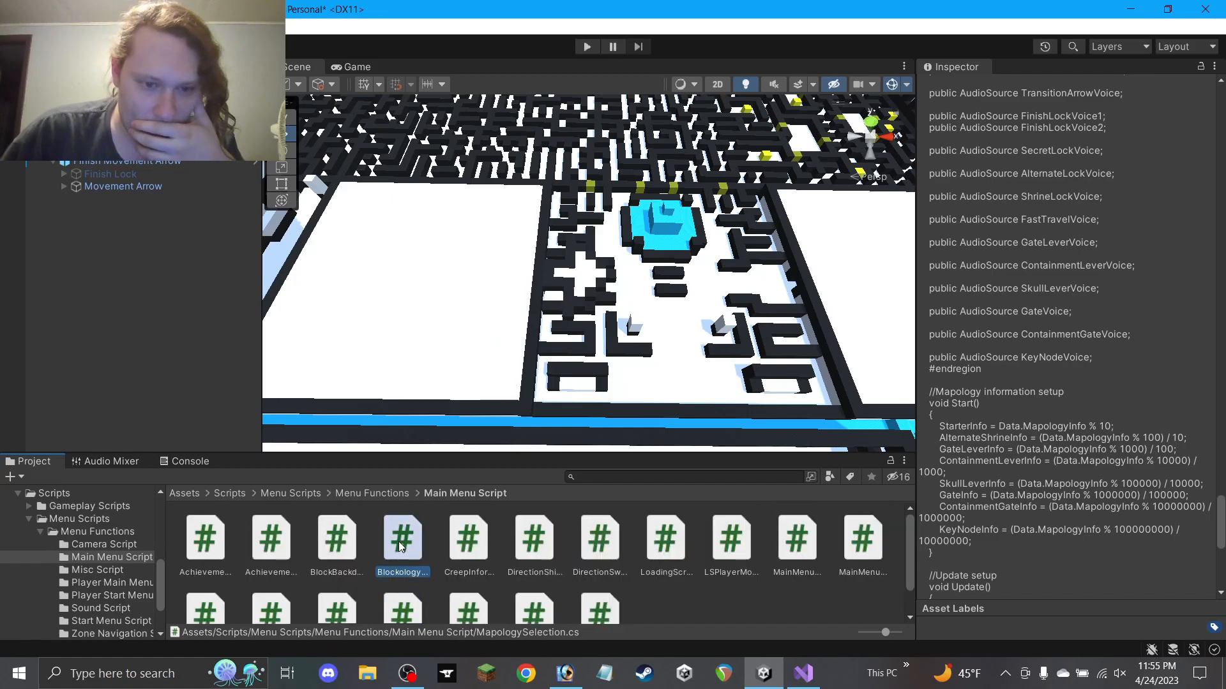
scroll(386, 503, down, 8)
Expand BlockologySelection's Start() to check its formulas, then close one script tab
scroll(385, 501, up, 7)
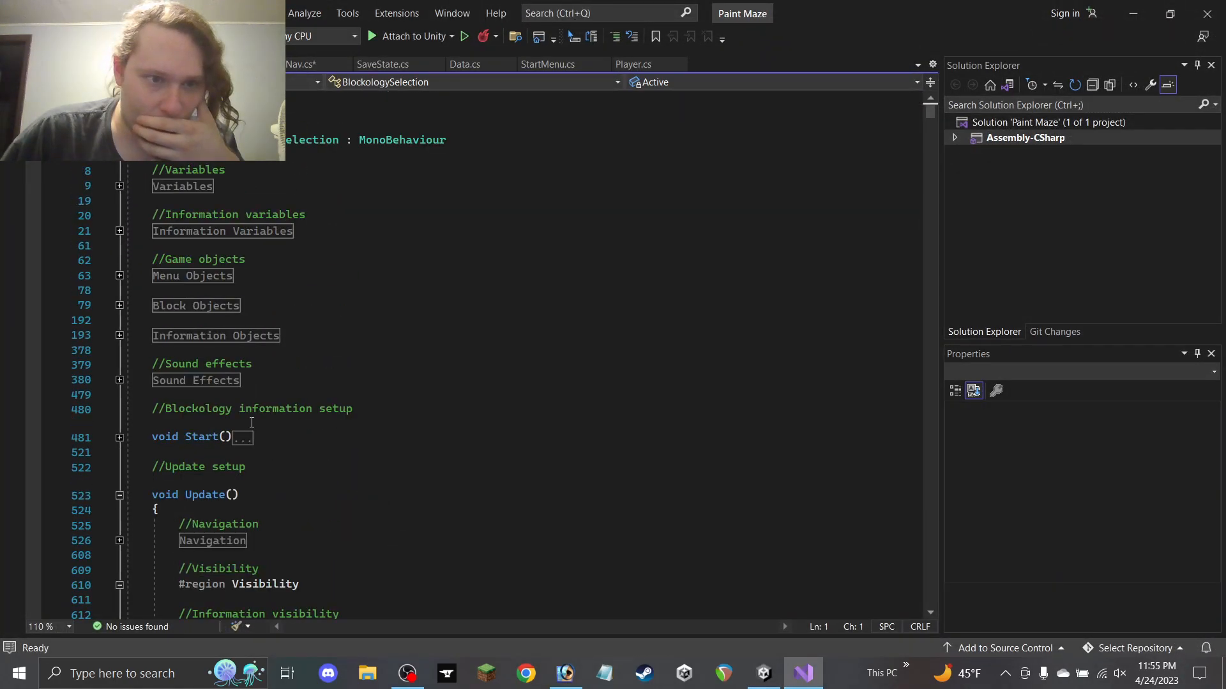
click(119, 438)
scroll(255, 447, down, 3)
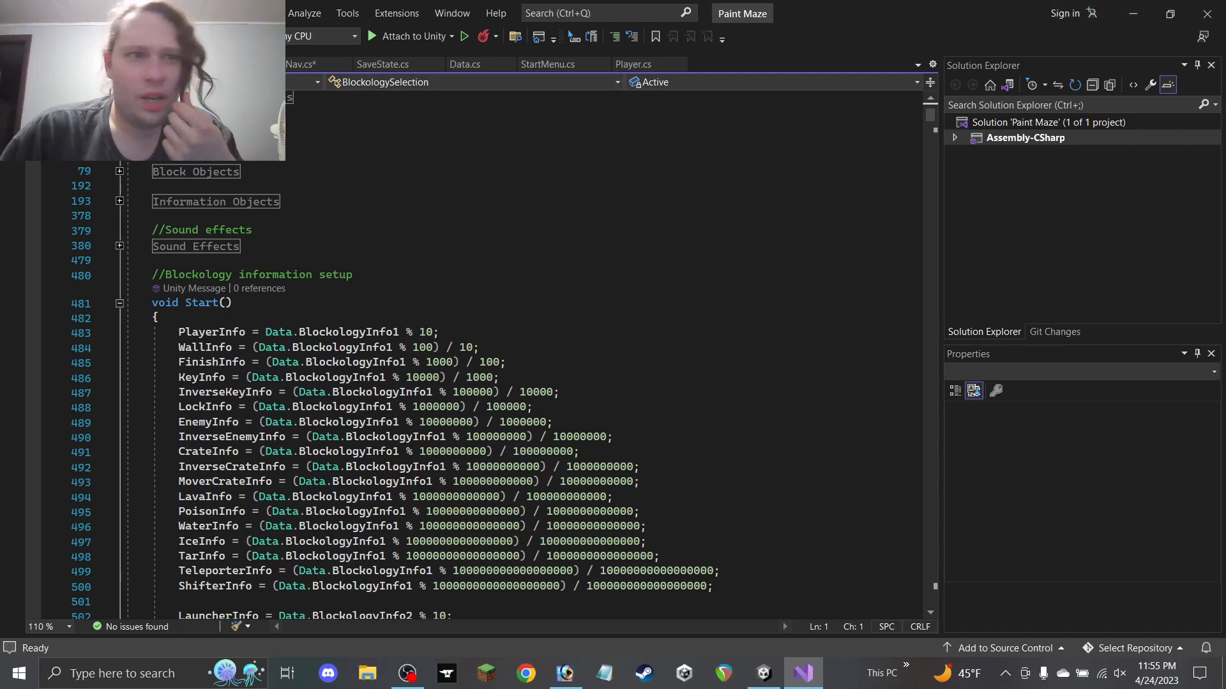
click(251, 65)
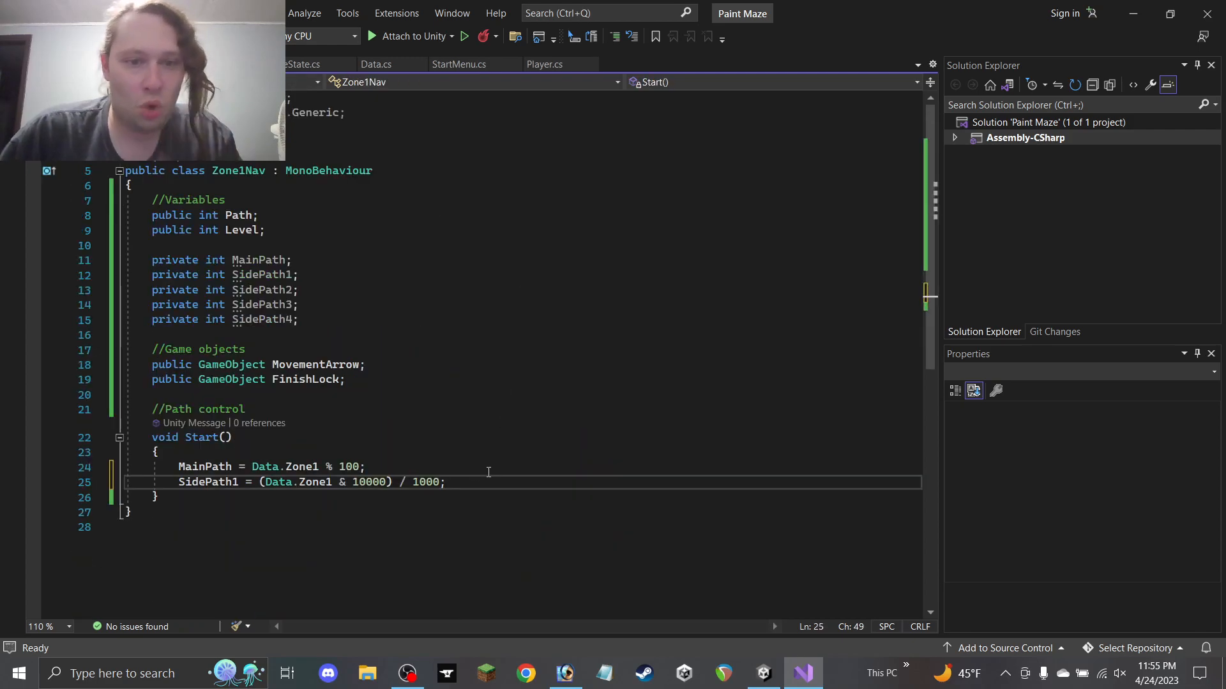
Change SidePath1 in Zone1Nav to (Data.Zone1 & 1000) / 100 and save
key(BackSpace)
click(383, 484)
key(BackSpace)
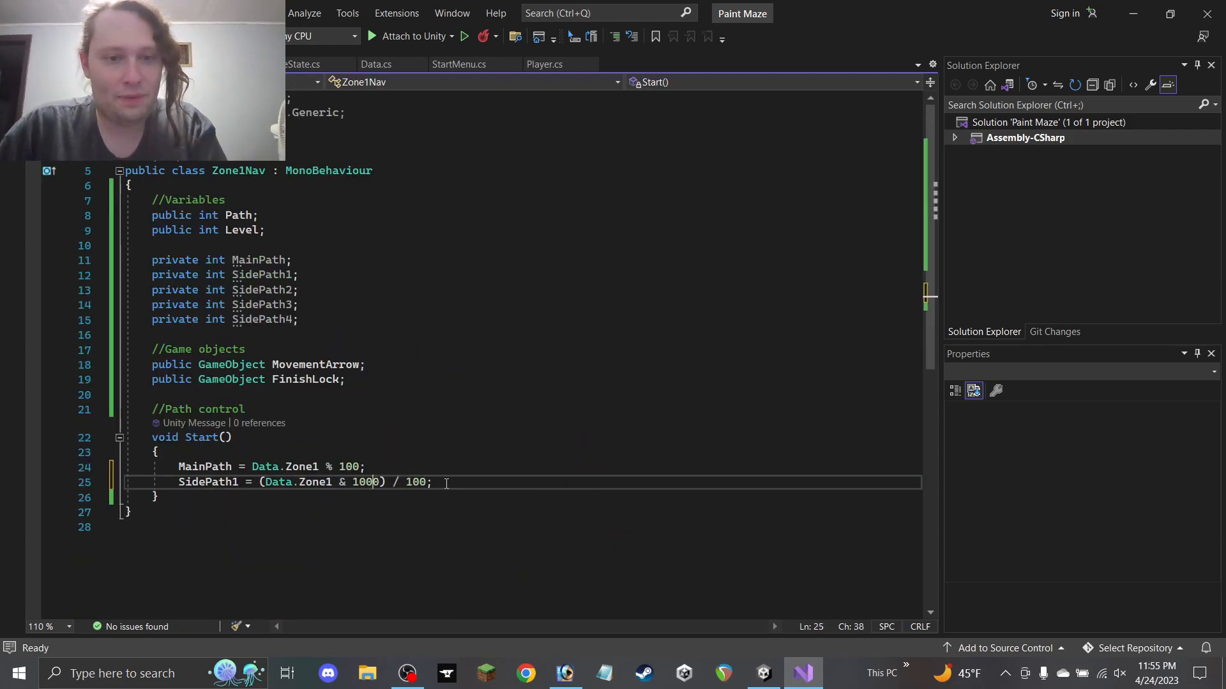
click(445, 484)
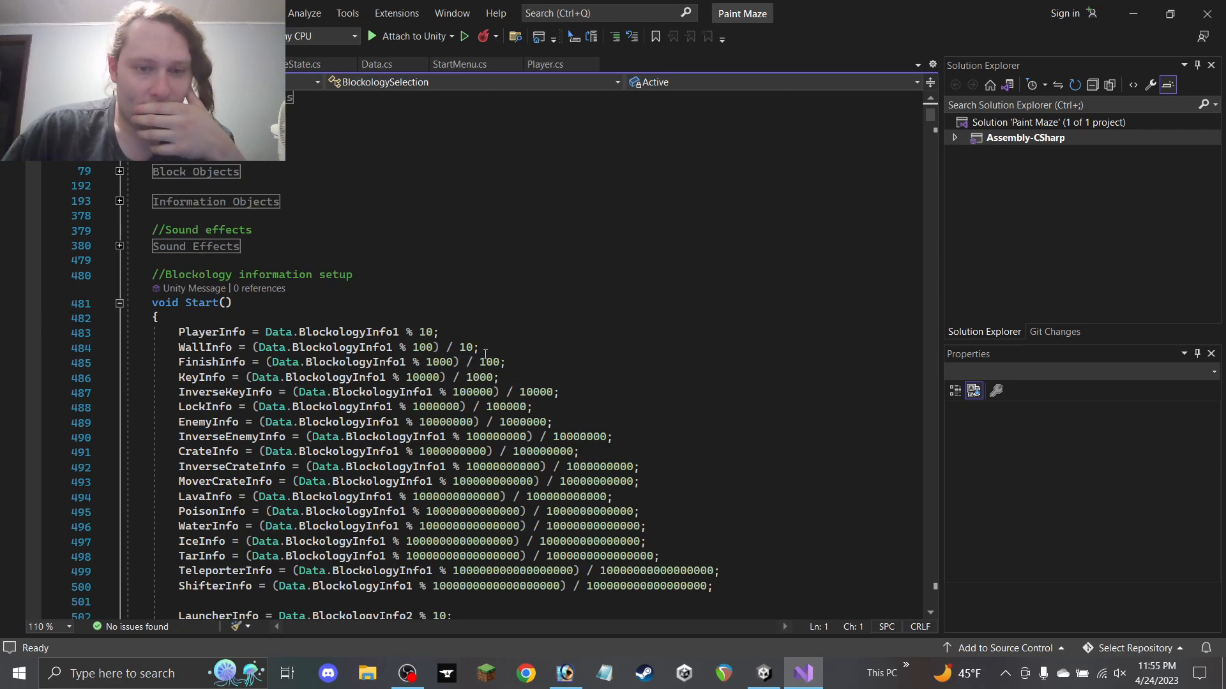
click(214, 64)
key(ctrl+s)
Duplicate the SidePath1 line three times as SidePath2, SidePath3 and SidePath4
drag(448, 483, 1, 482)
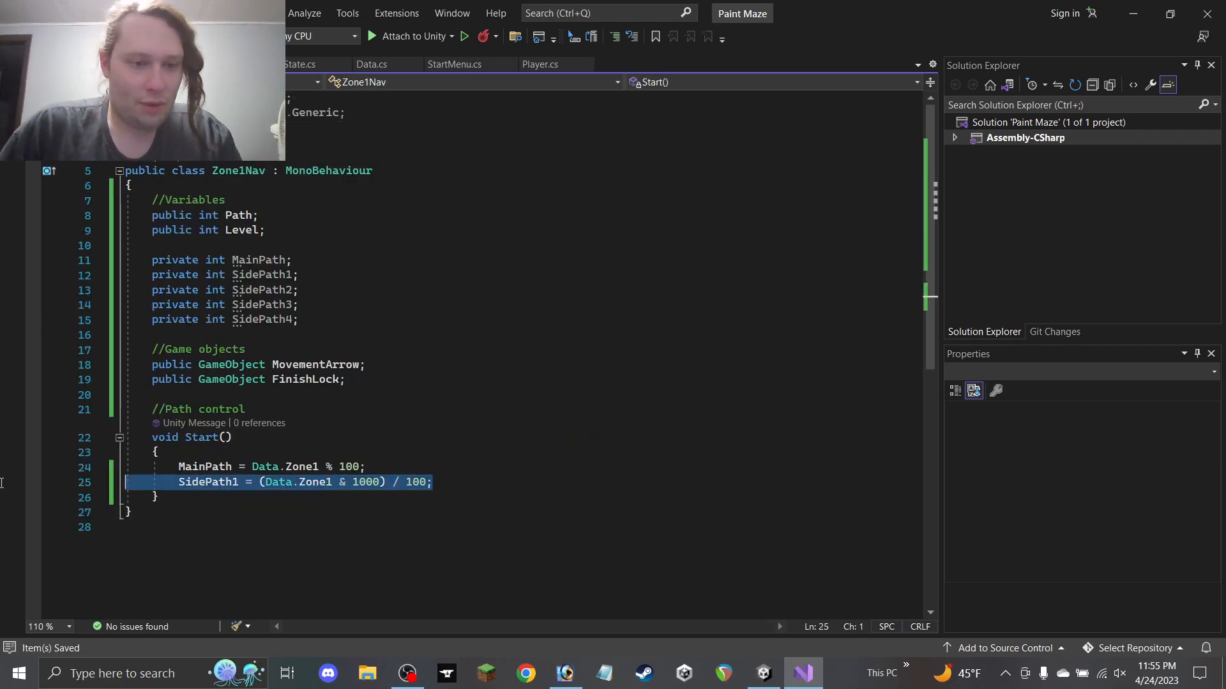
key(ctrl+c)
click(454, 483)
key(Return)
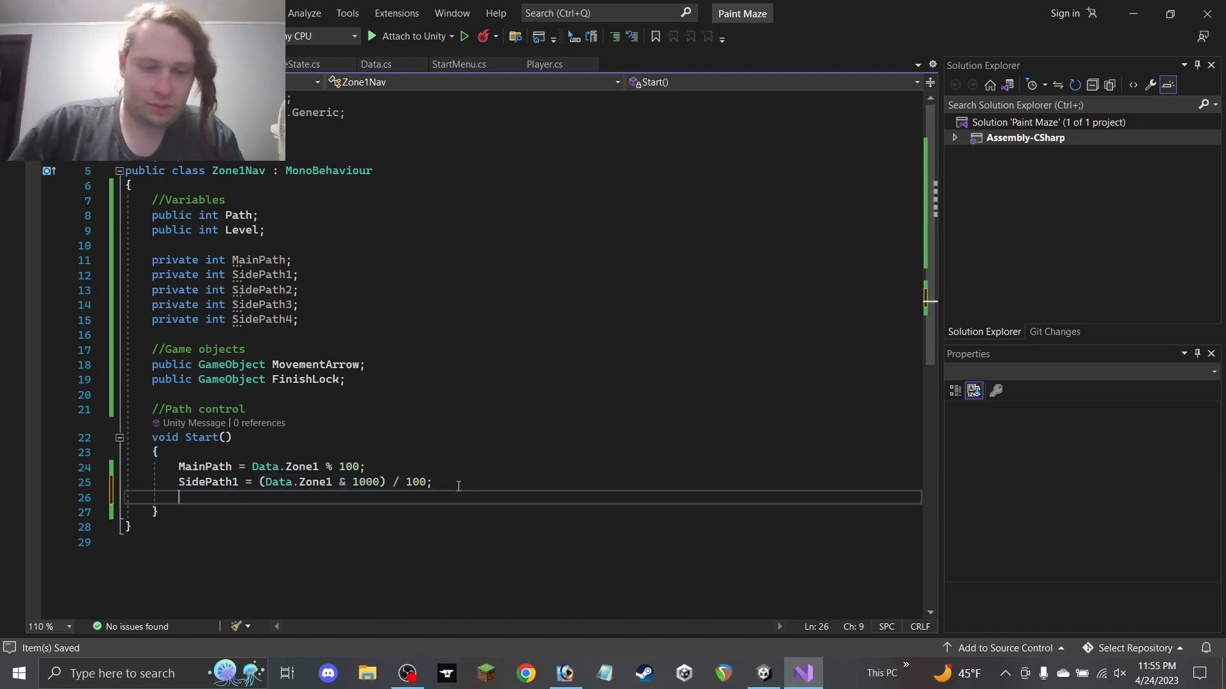
key(ctrl+v)
key(Return)
key(ctrl+v)
key(Return)
key(ctrl+v)
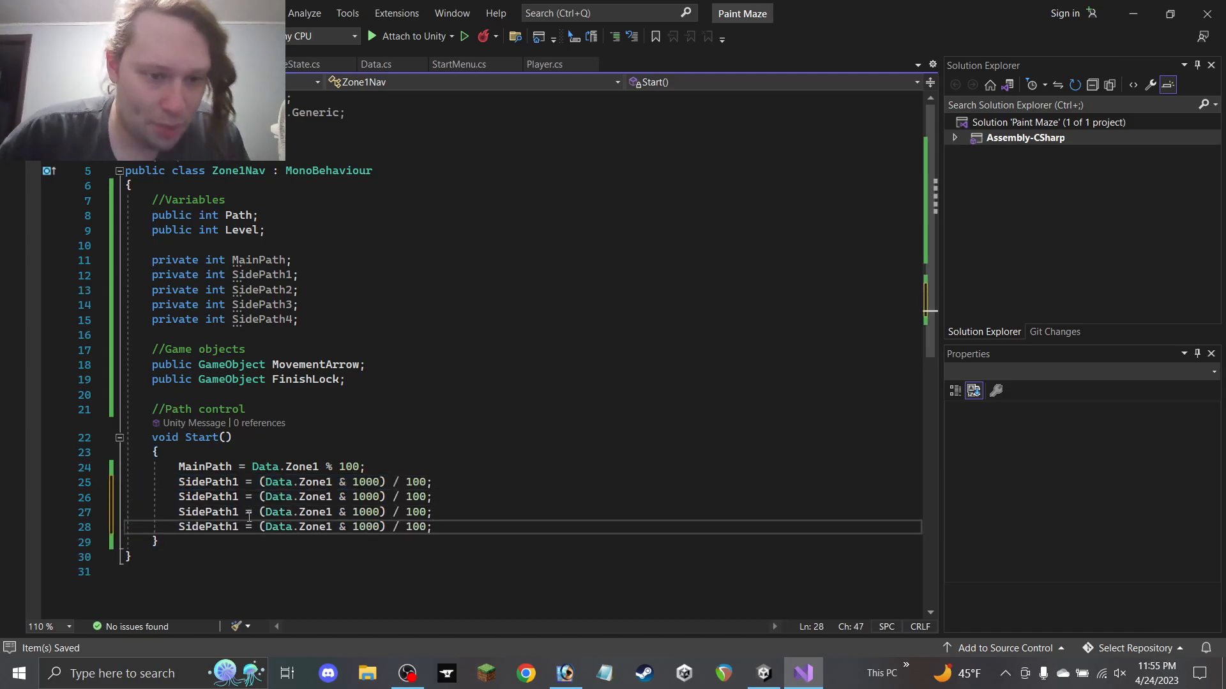
click(239, 496)
key(BackSpace)
text(2)
click(240, 512)
key(BackSpace)
text(3)
click(239, 526)
key(BackSpace)
text(4)
Set the SidePath2–4 masks to 10000, 100000 and 1000000, with correspondingly larger divisors
click(368, 498)
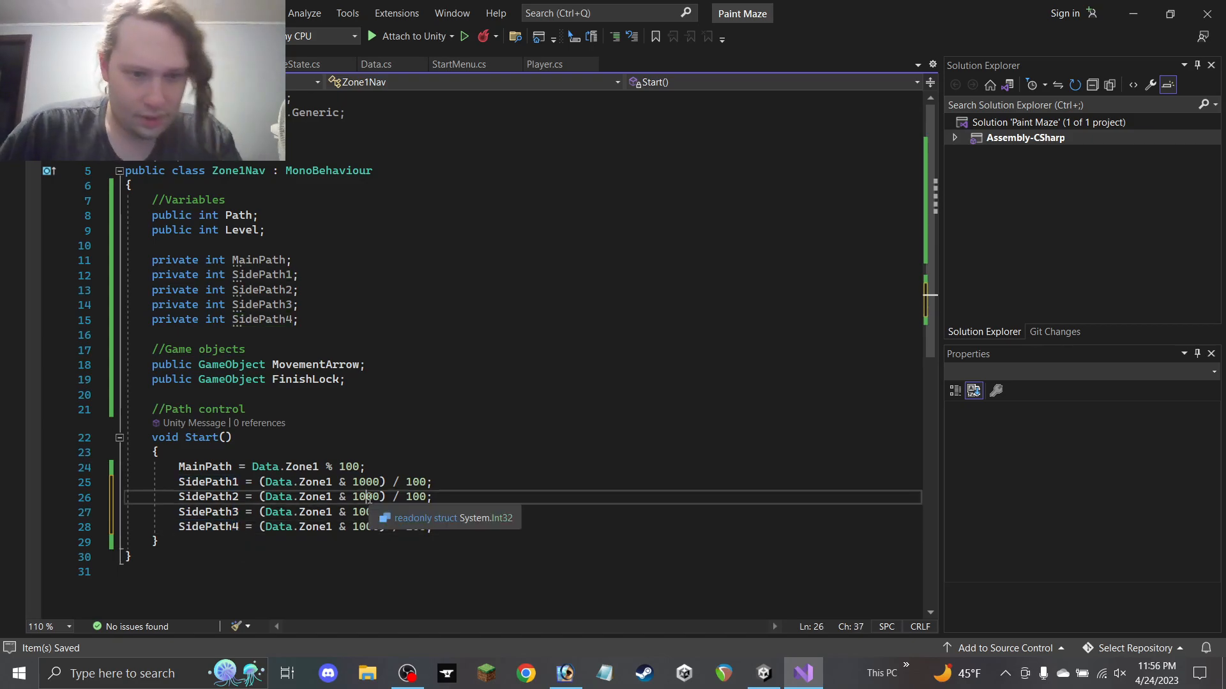
text(0)
key(End)
key(Left)
text(0)
click(374, 512)
text(00)
key(End)
key(Left)
text(0)
click(354, 530)
text(000)
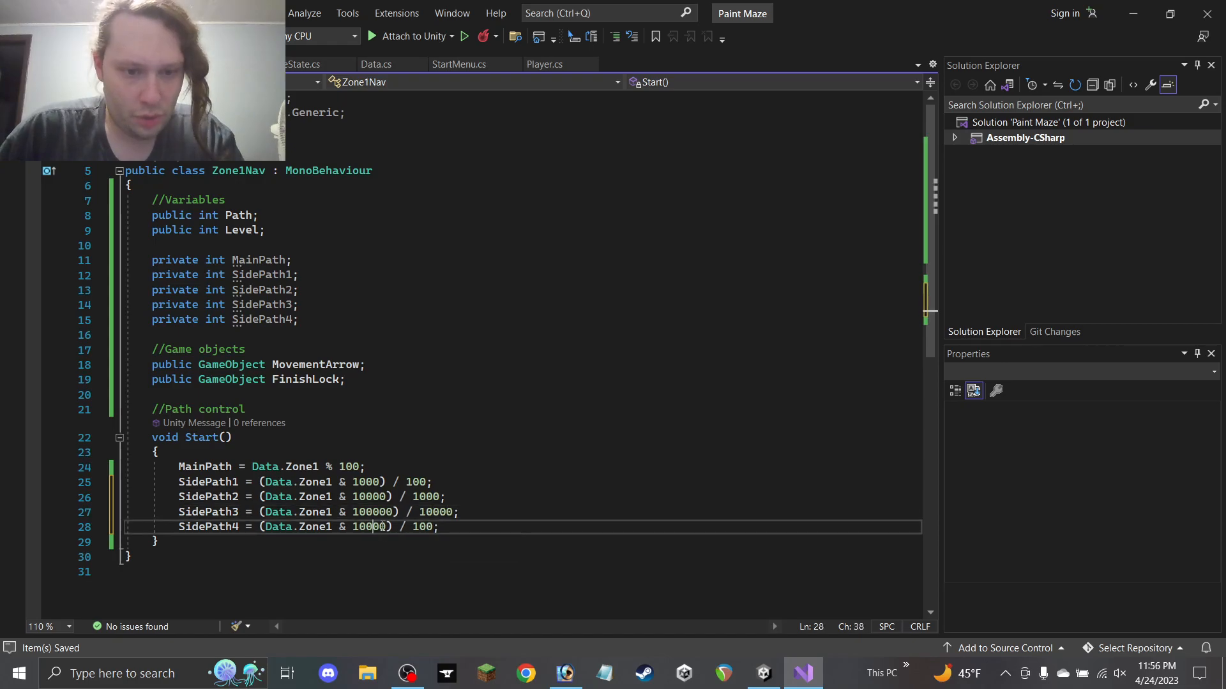
key(End)
key(Left)
text(000)
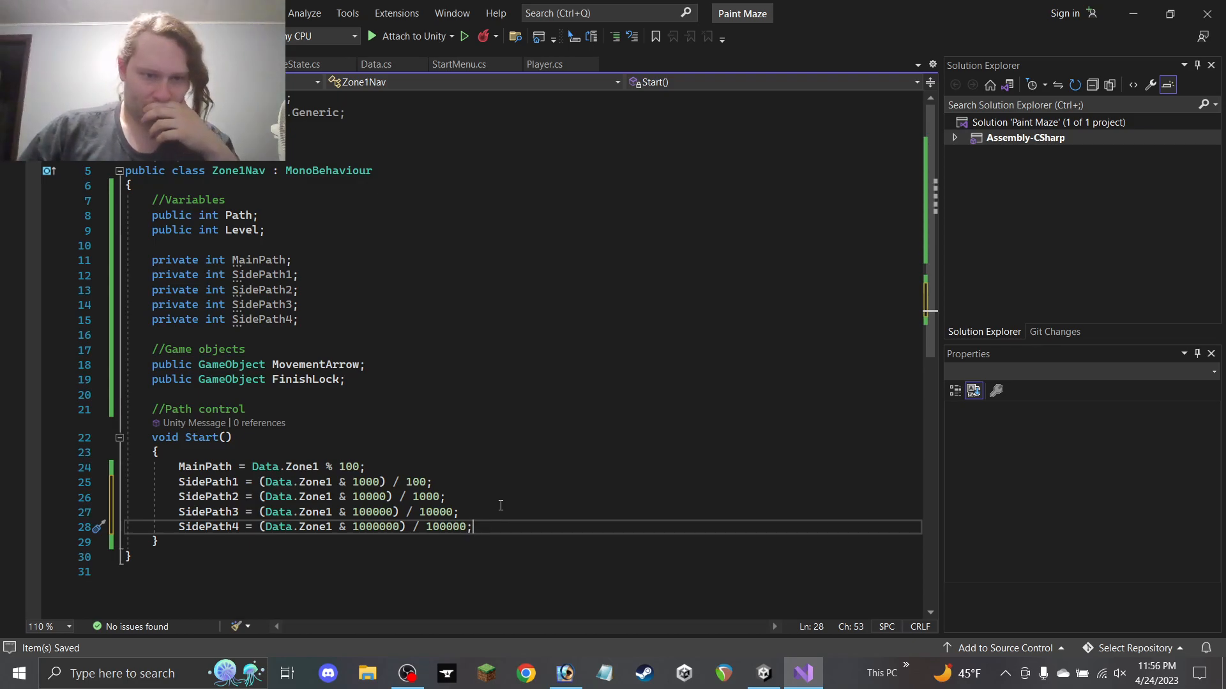
scroll(501, 506, down, 1)
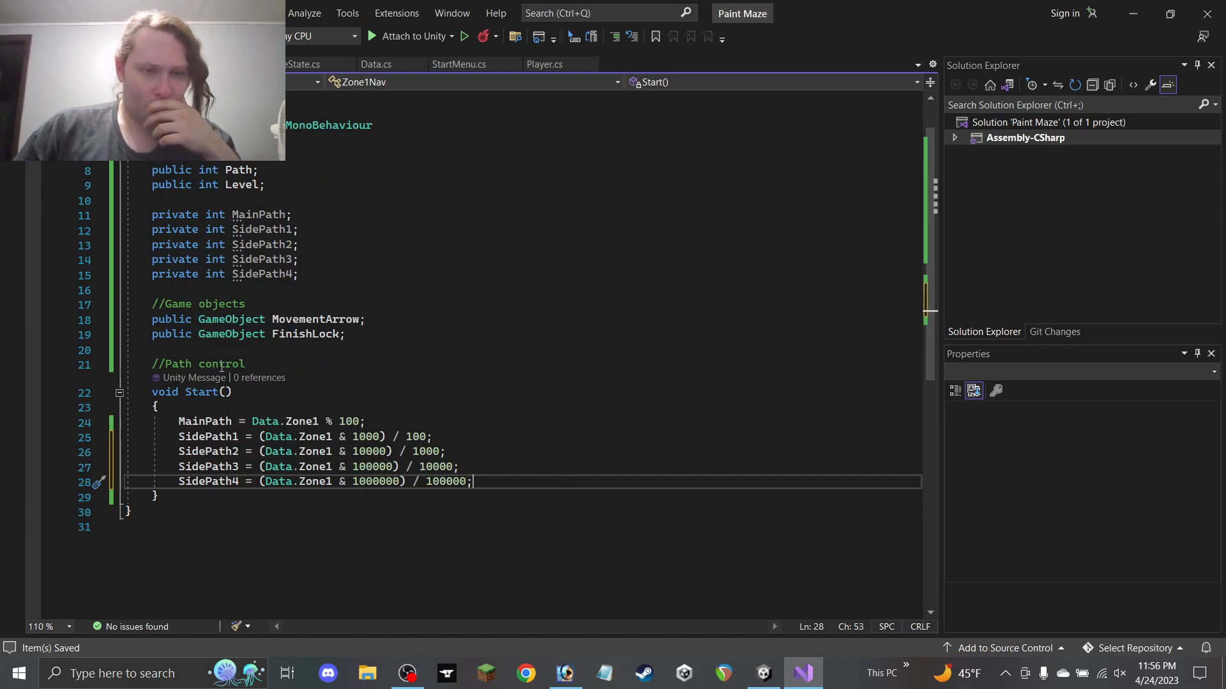
Add a //Path Control comment below Start() and rename the old comment to Variable setup
drag(256, 361, 166, 365)
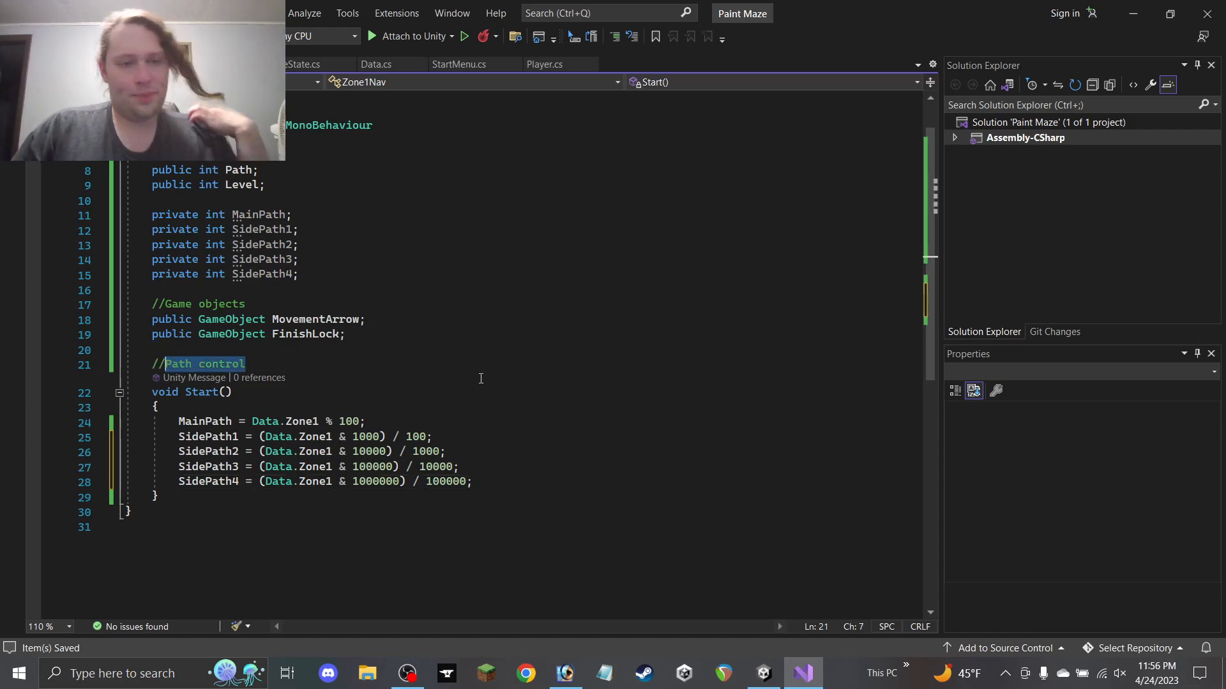
click(202, 496)
key(Return)
key(Return)
text(//Path Control)
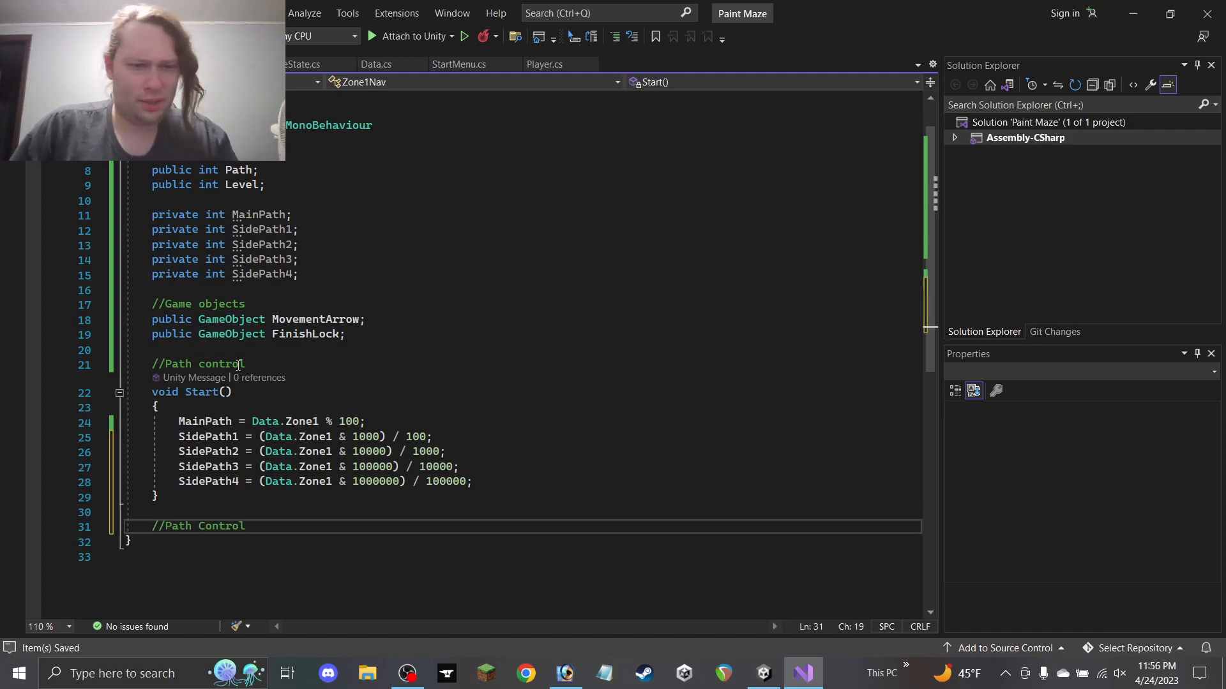
drag(251, 363, 164, 366)
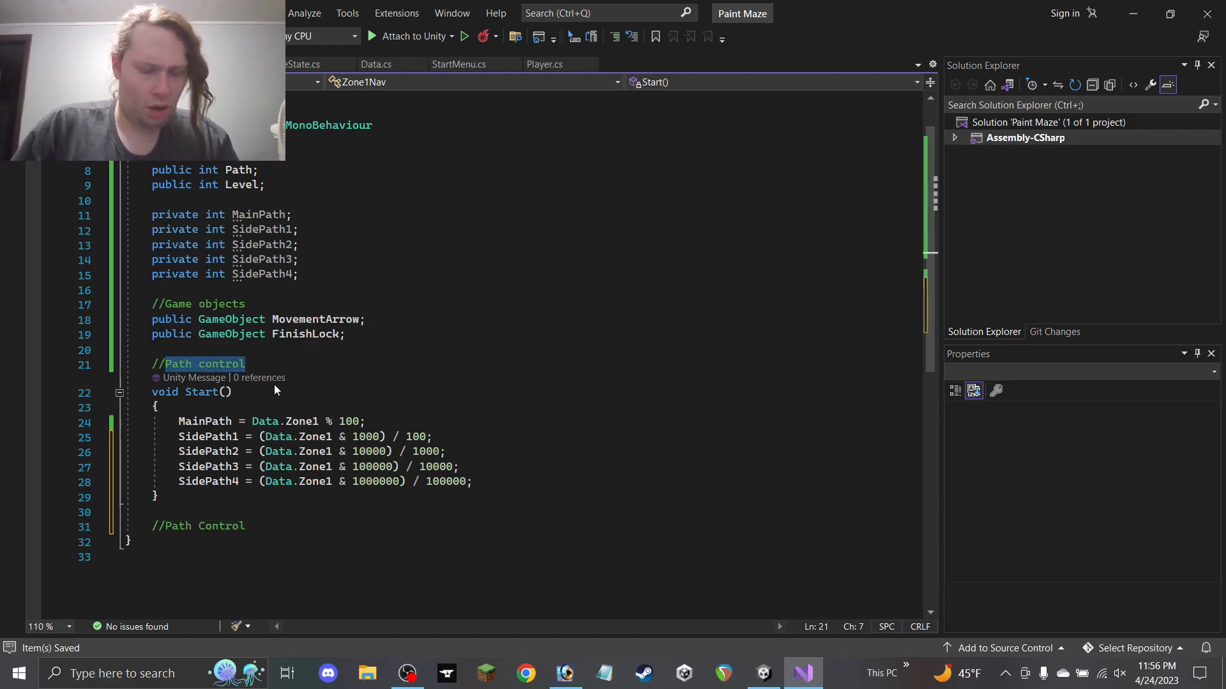
text(Variable setup)
Add an empty void PathControl() method under the Path Control comment
click(276, 521)
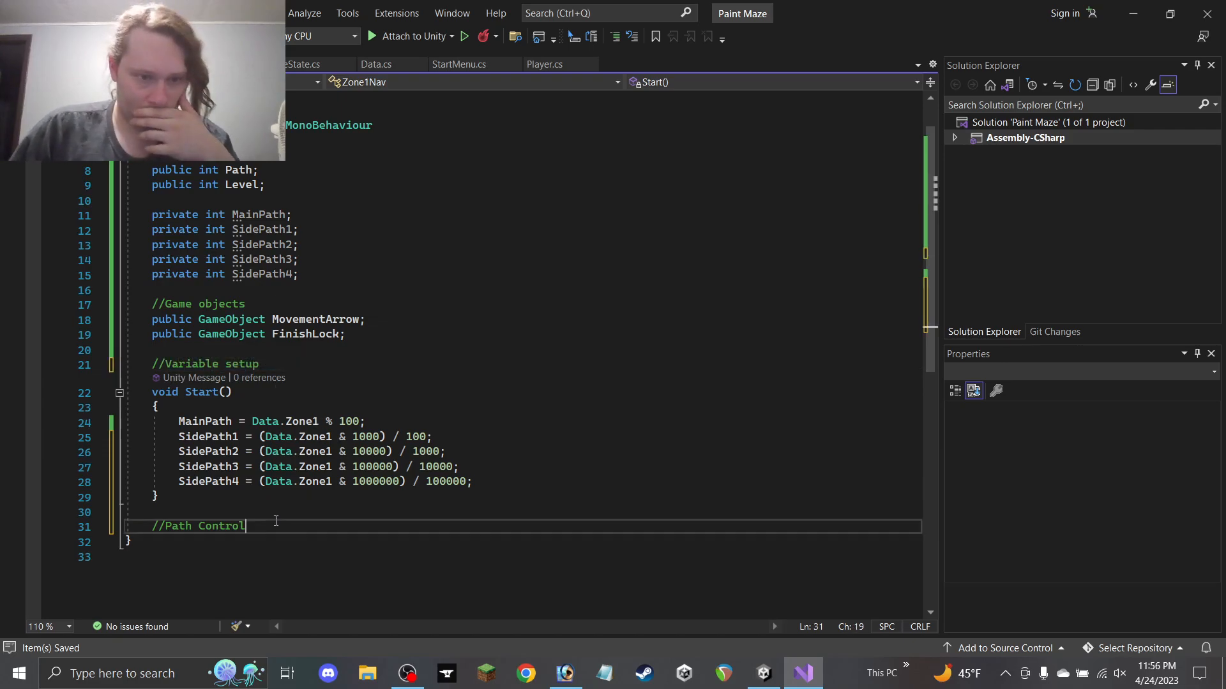
click(502, 482)
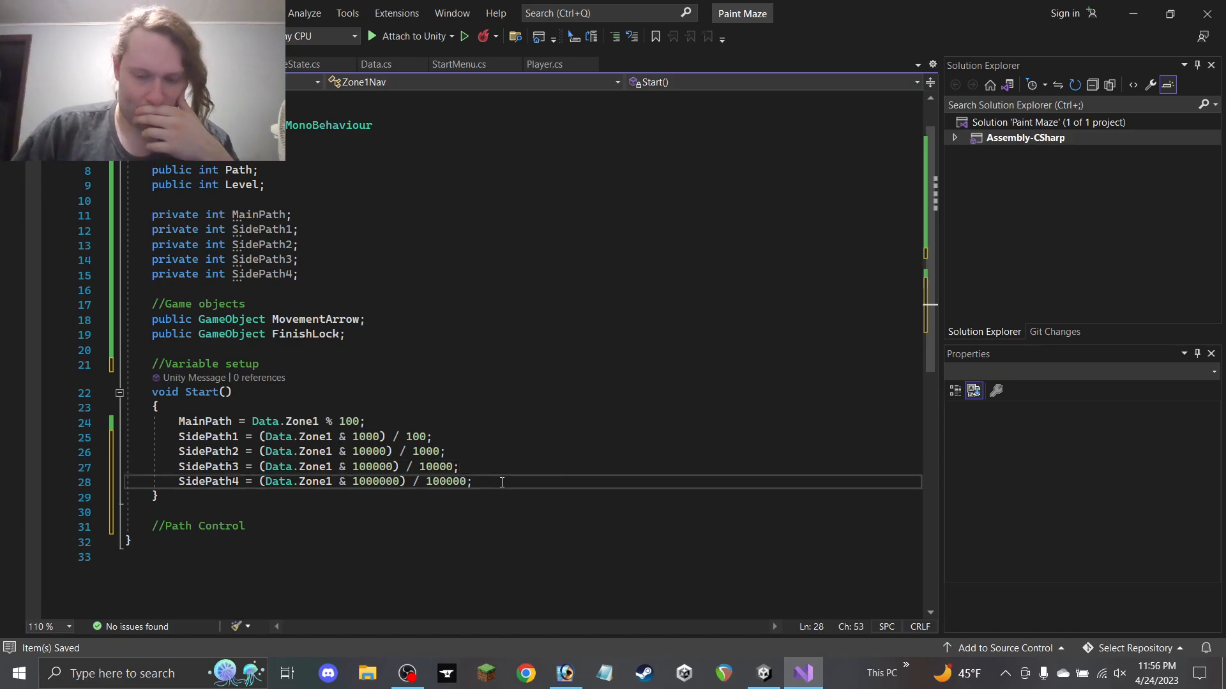
key(Return)
click(359, 545)
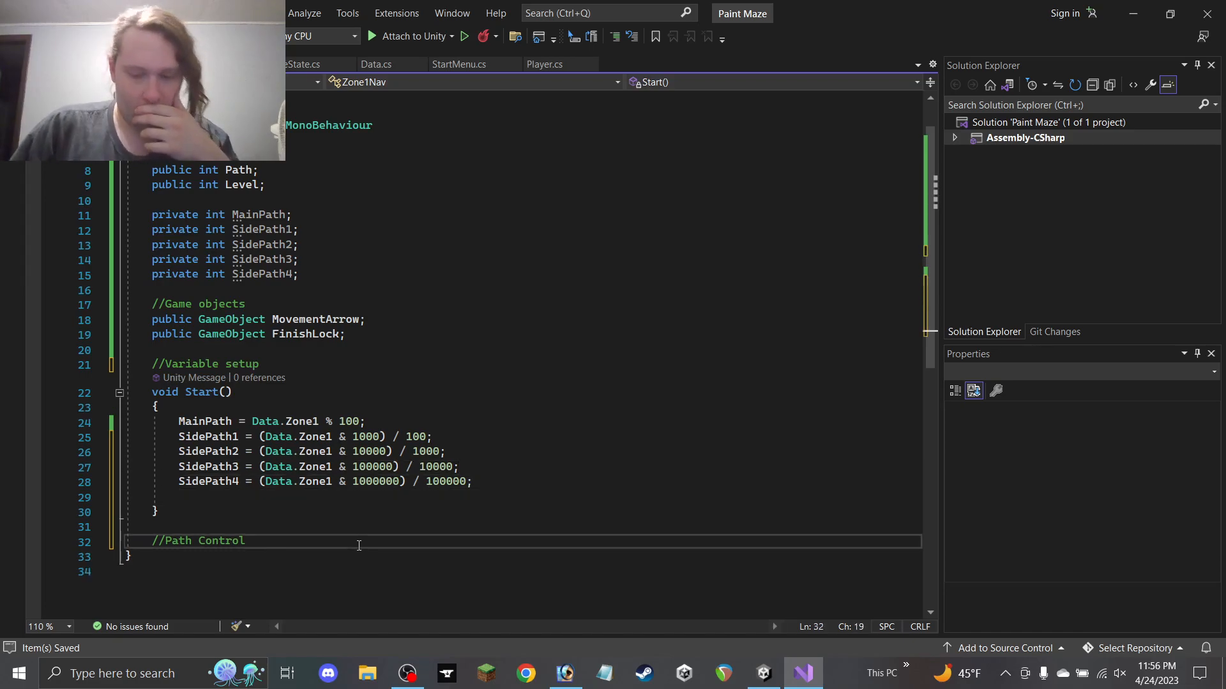
key(Return)
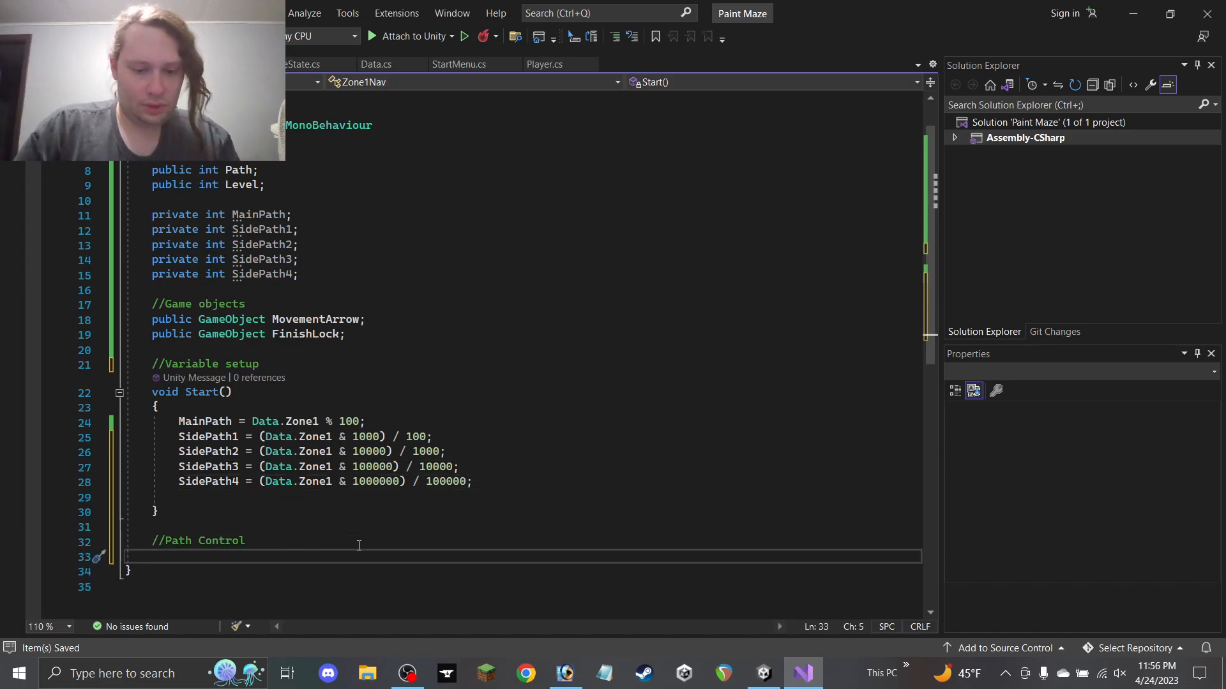
text(void )
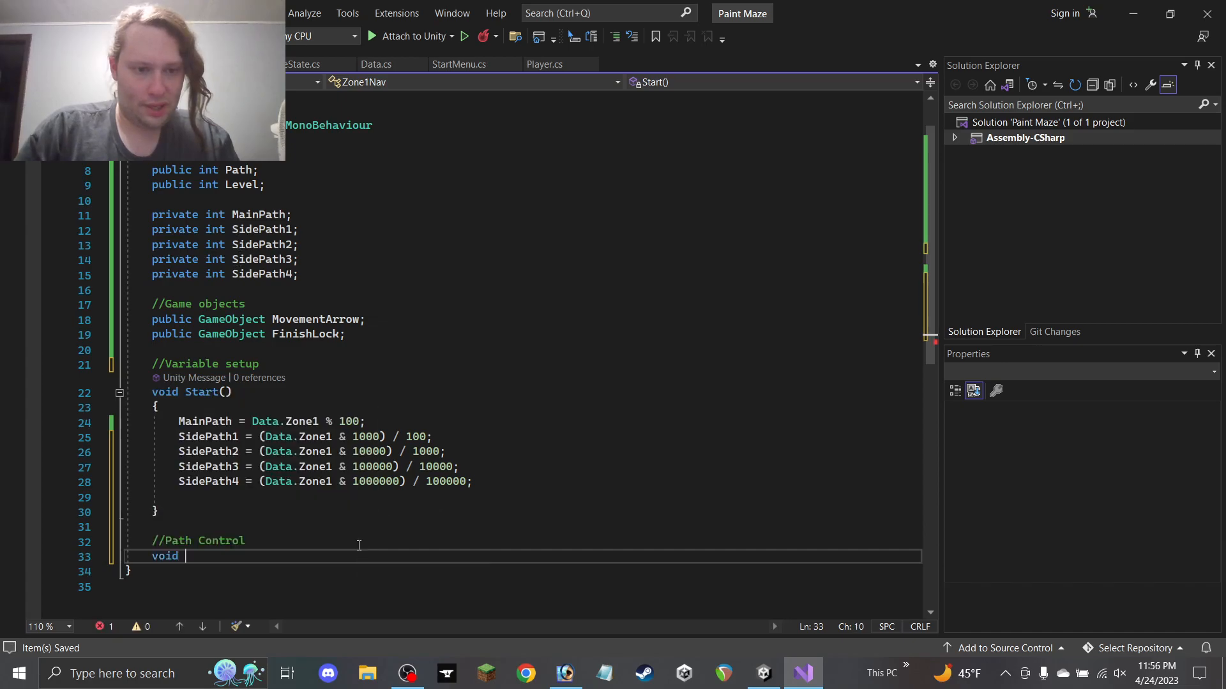
text(Pat)
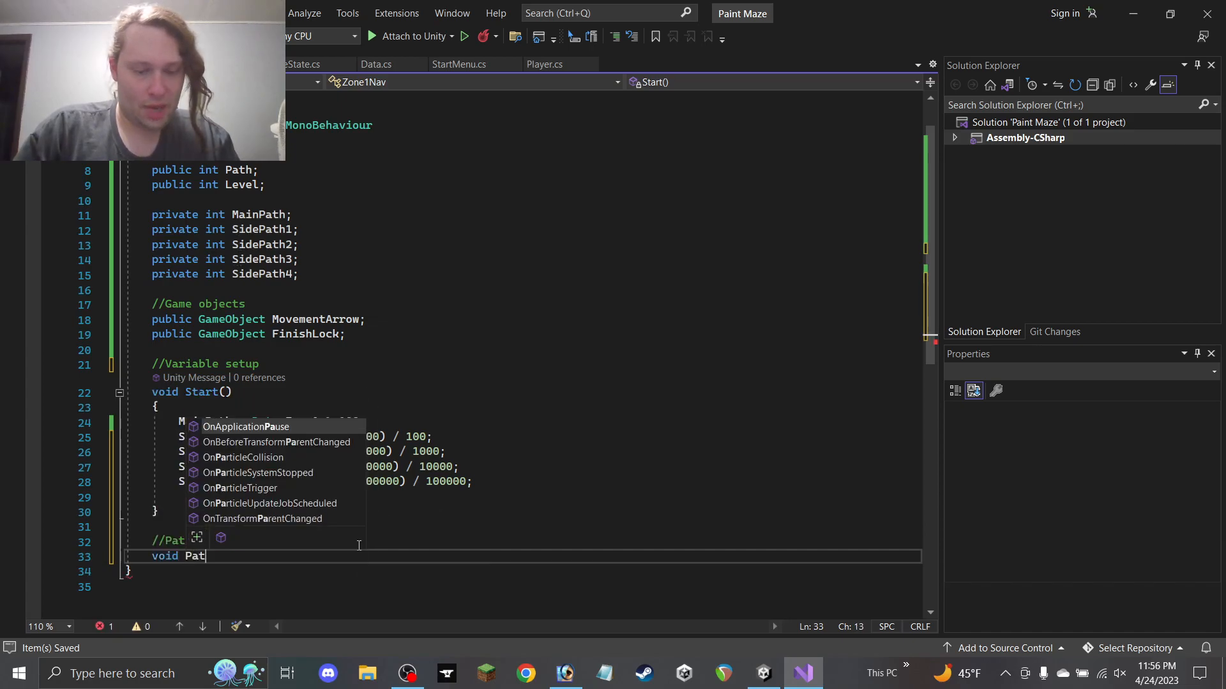
text(hControl)
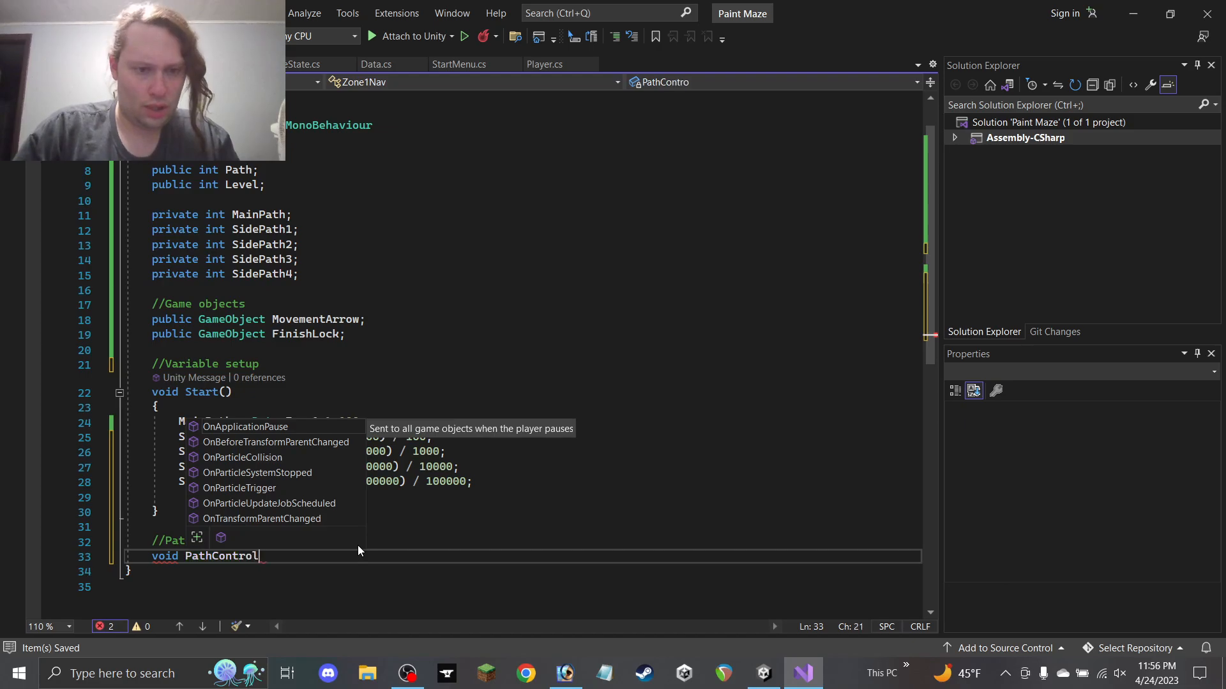
text((){)
key(Return)
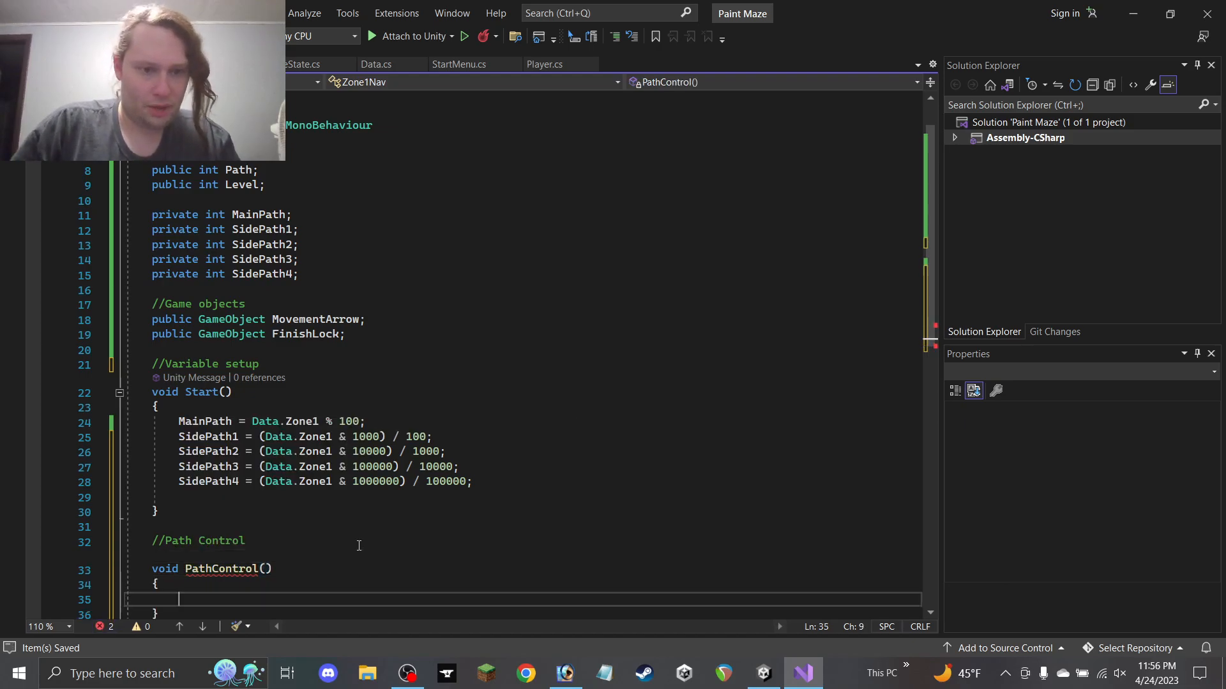
scroll(289, 519, down, 2)
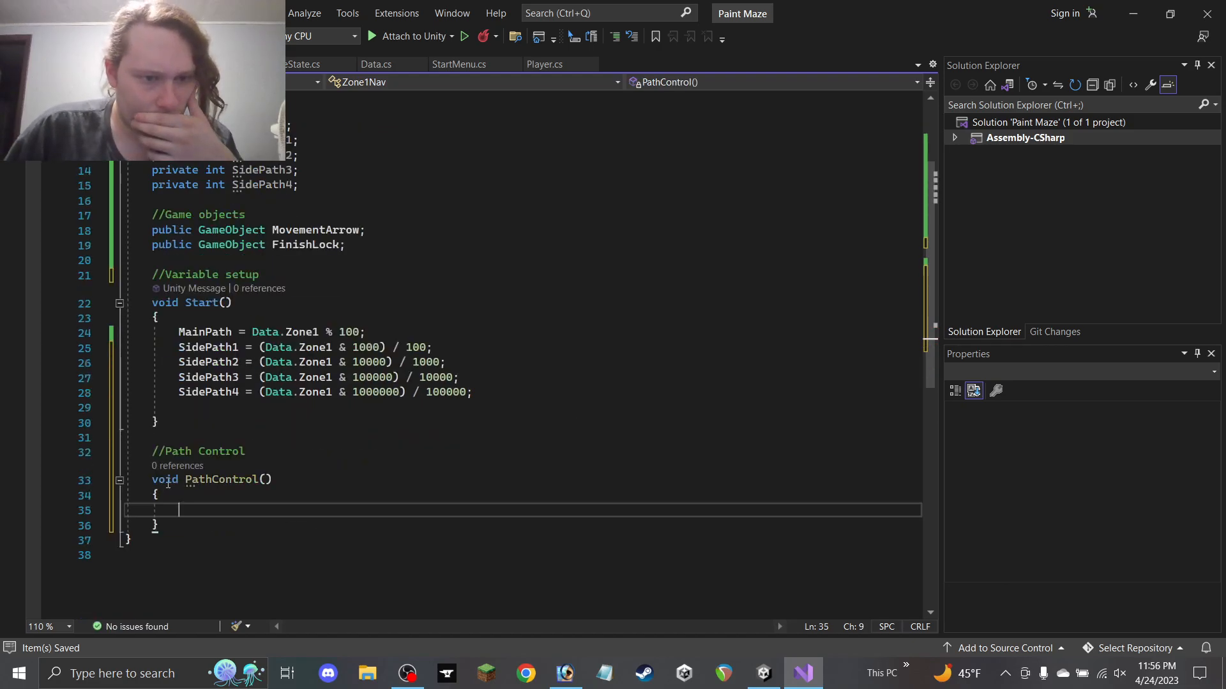
click(321, 407)
Call PathControl(); on the empty line at the end of Start()
text(P)
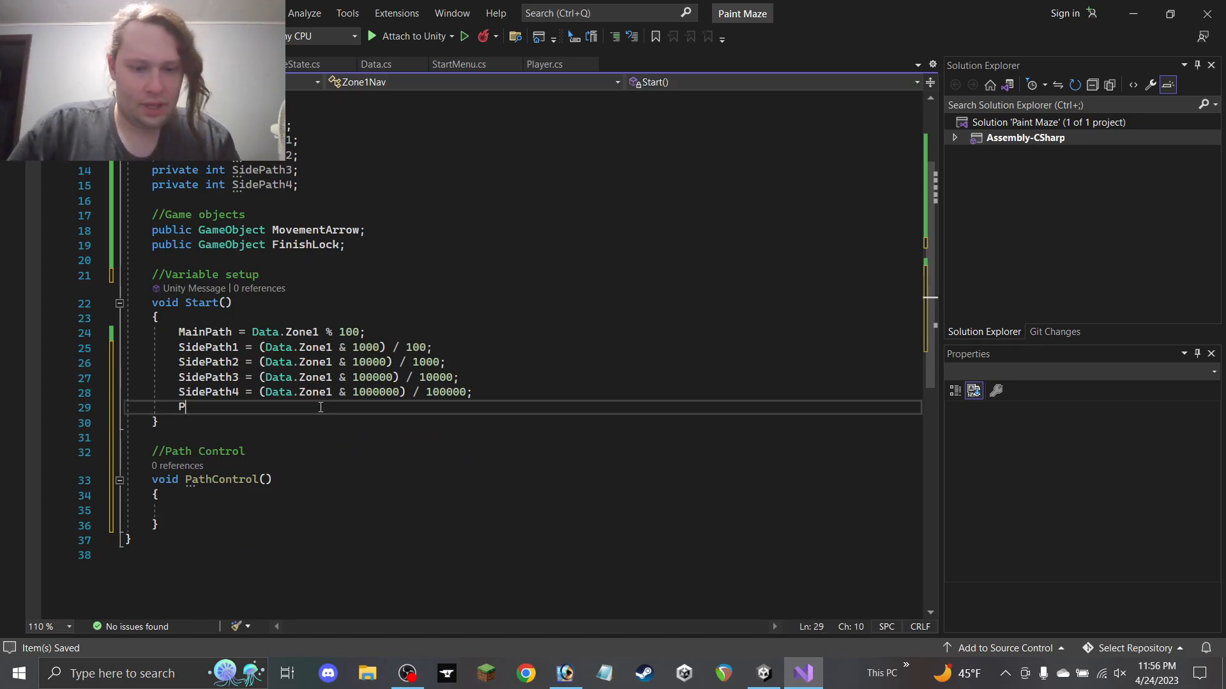
text(athControl)
key(Tab)
text(();)
Add an empty if (Path == 1) block inside PathControl, correcting the 0 to 1
click(208, 511)
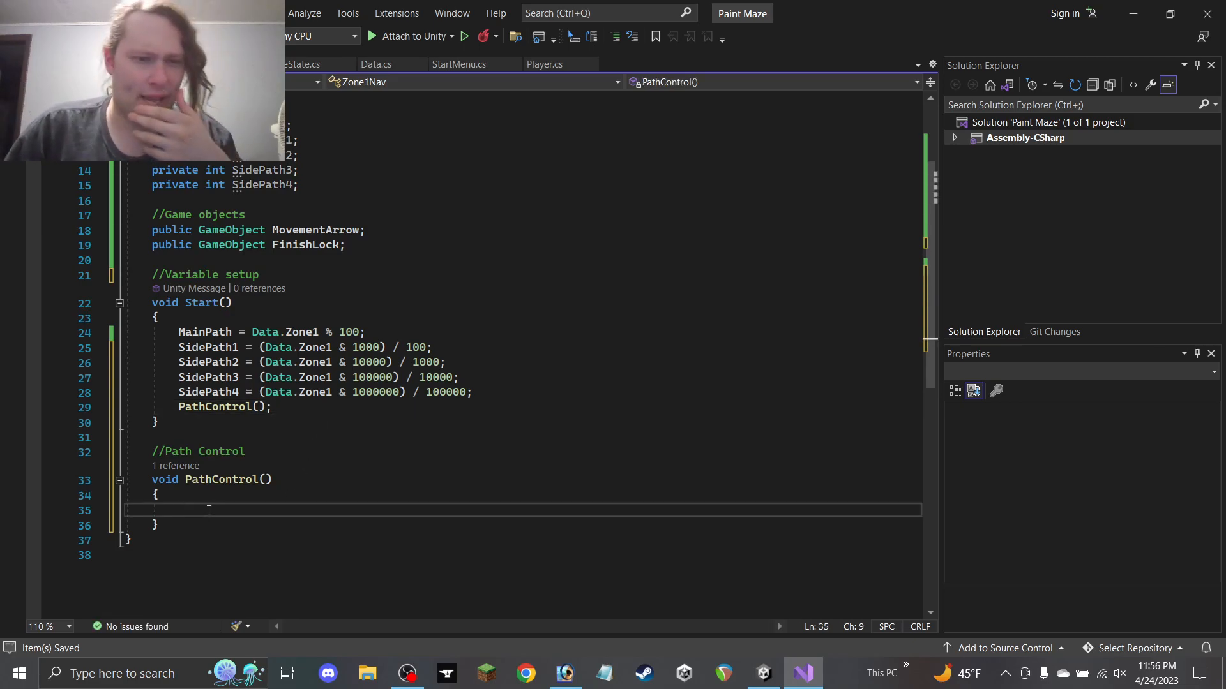
text(if)
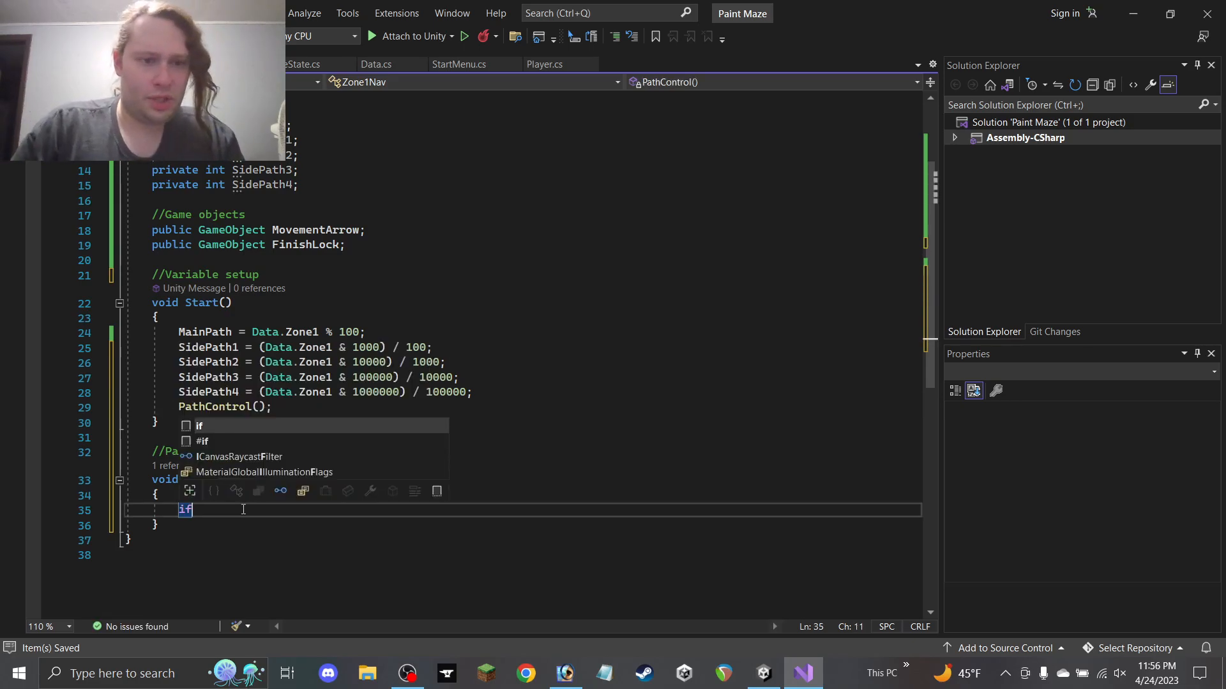
text( (Mainp)
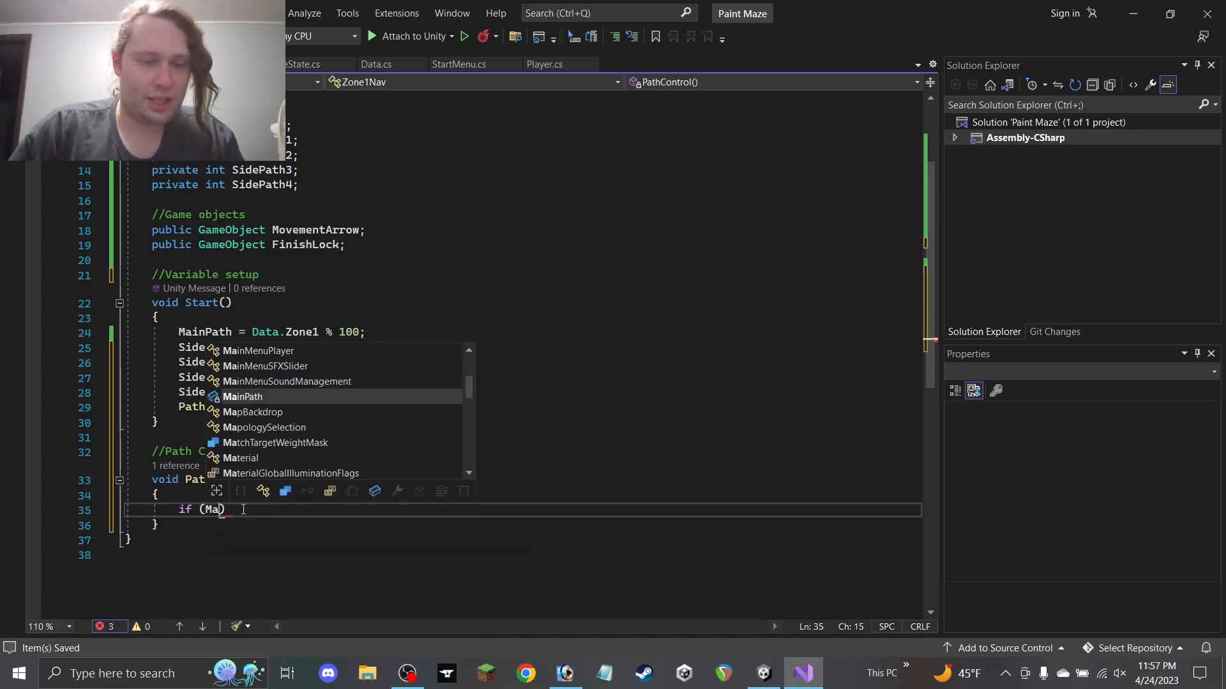
key(BackSpace)
key(BackSpace)
key(BackSpace)
key(BackSpace)
key(BackSpace)
text(Path == )
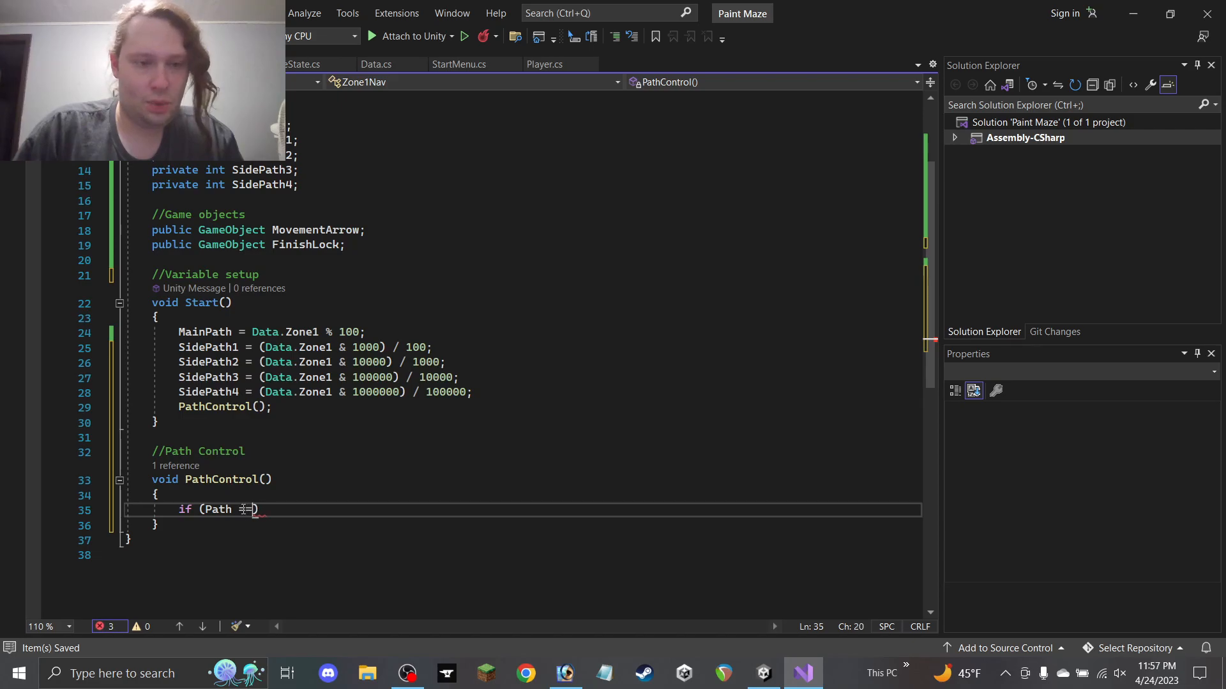
text(0) {)
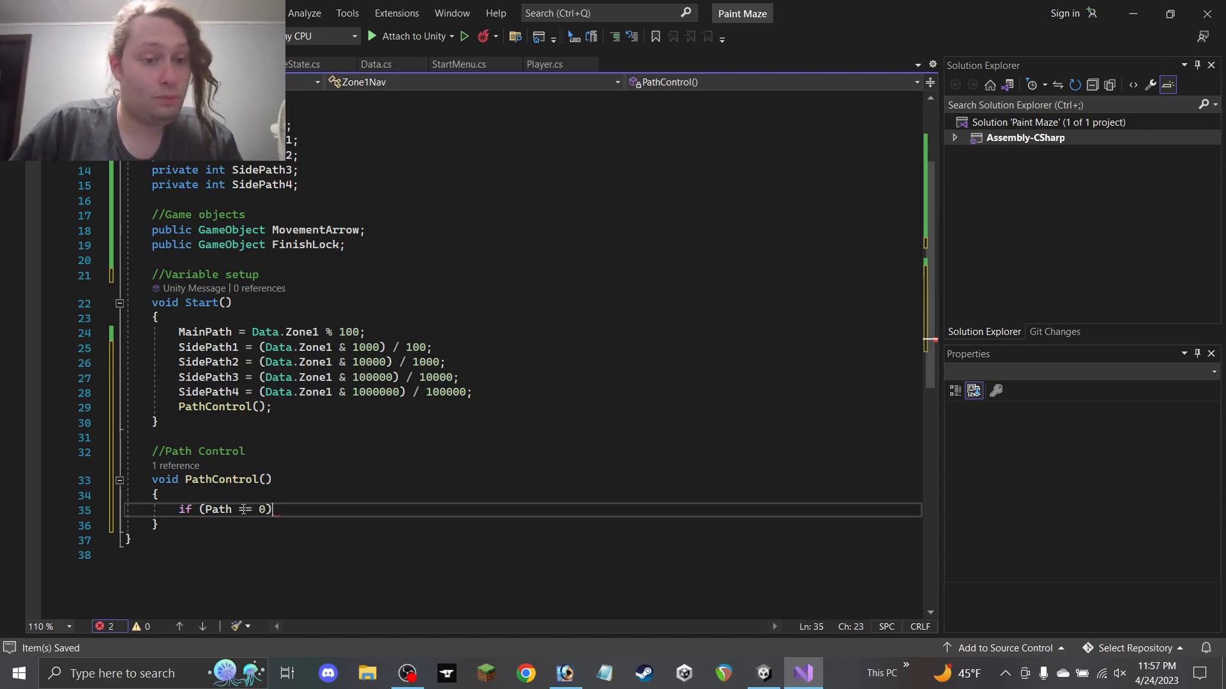
key(Return)
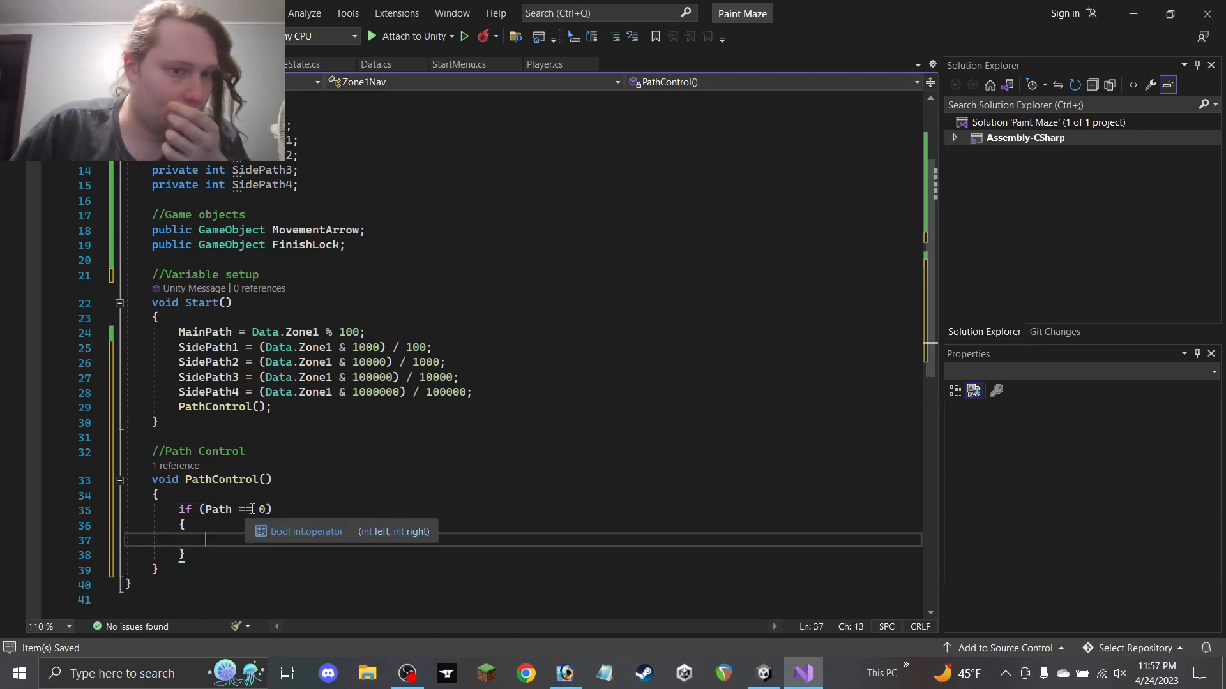
scroll(256, 506, up, 1)
click(266, 554)
key(BackSpace)
text(1)
click(245, 584)
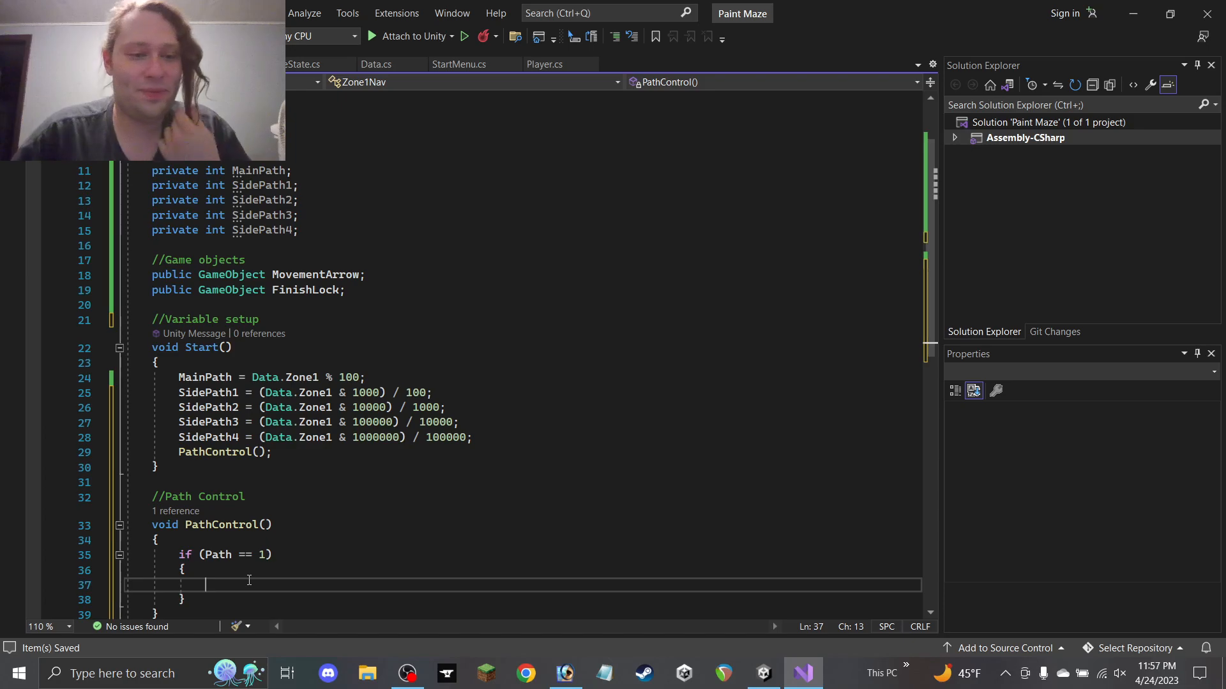
scroll(248, 575, down, 2)
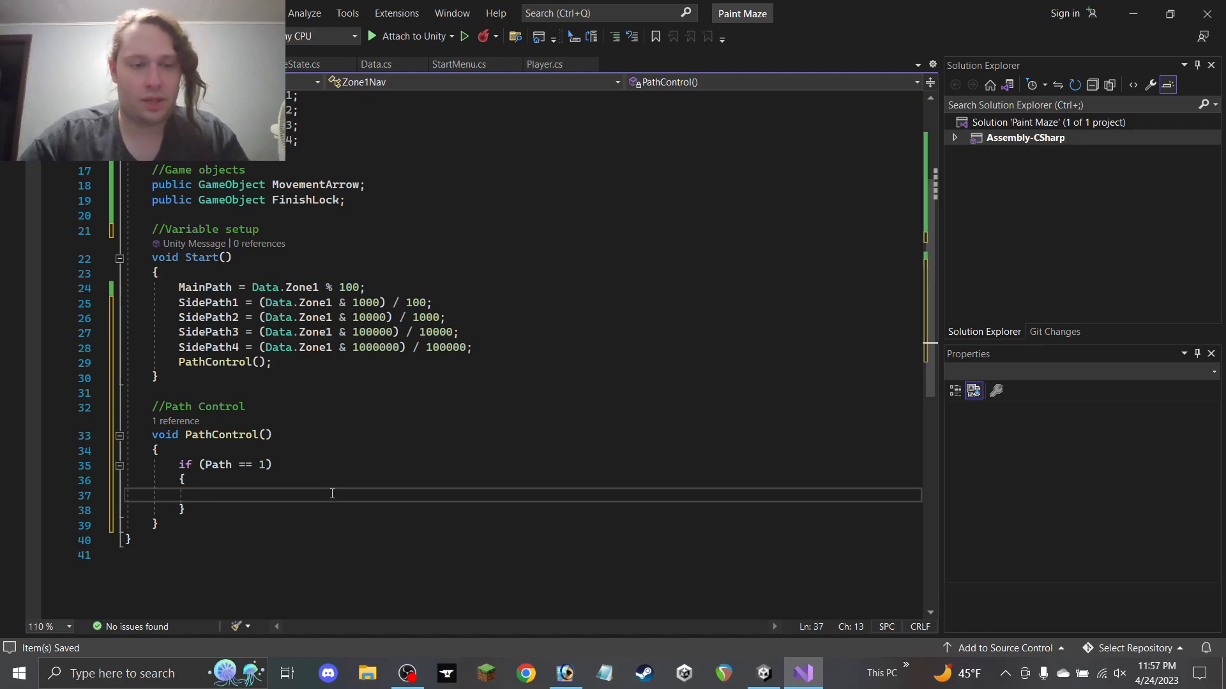
Start a nested if comparing Level with MainPath inside the Path == 1 block
text(if)
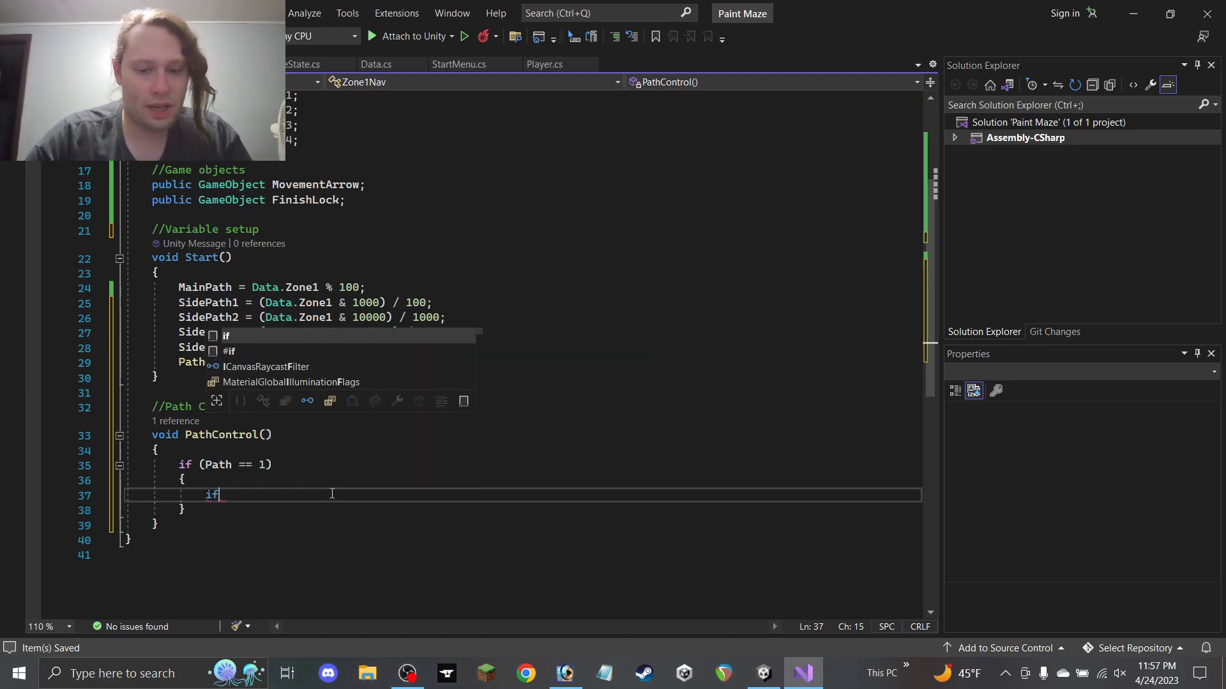
text((MainPath)
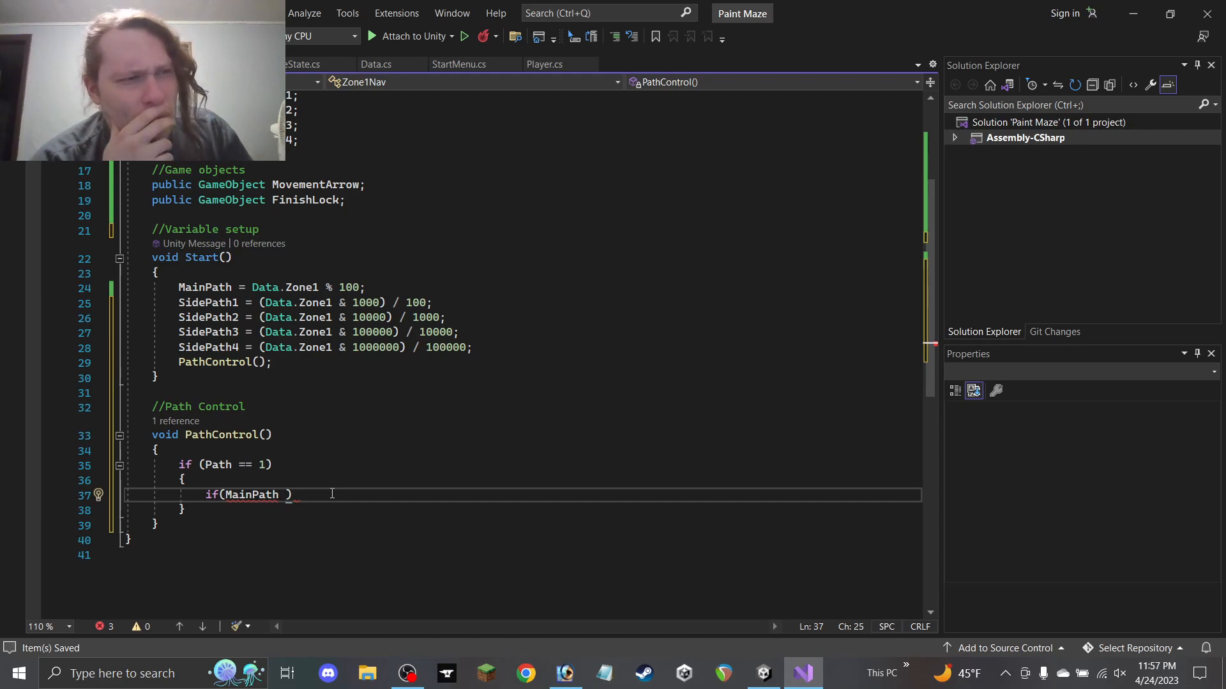
key(BackSpace)
key(Left)
key(Left)
key(Left)
key(Left)
key(Left)
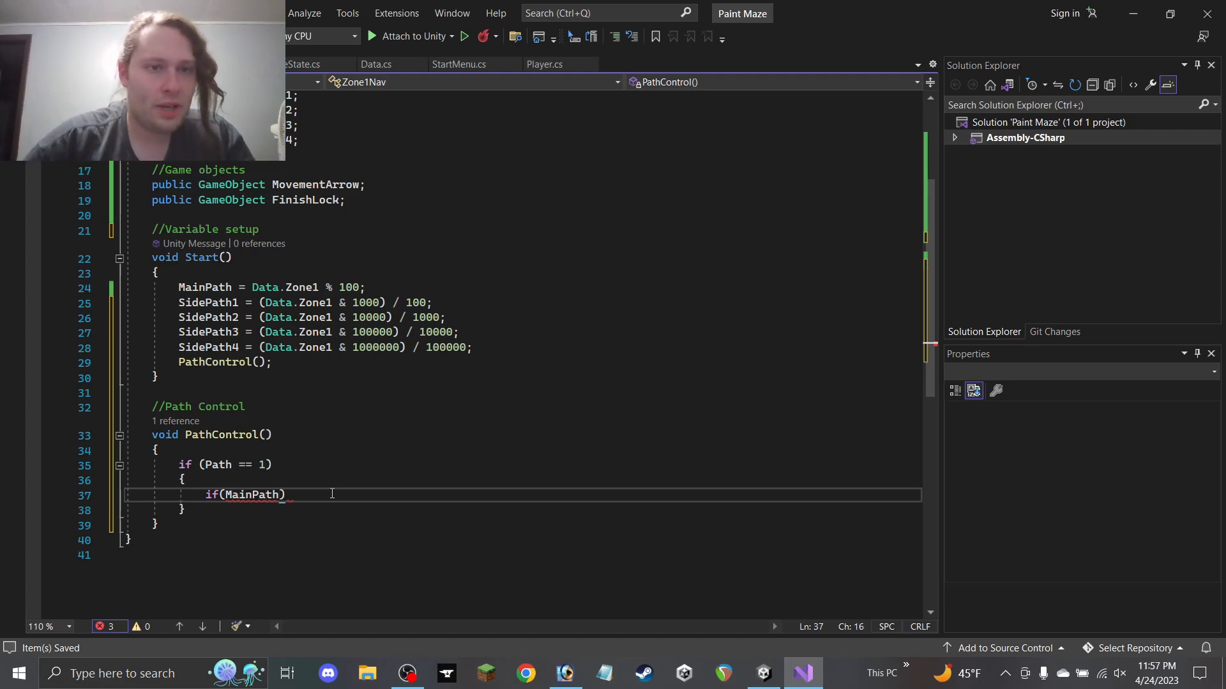
scroll(335, 494, up, 2)
scroll(336, 495, down, 2)
text(Level +)
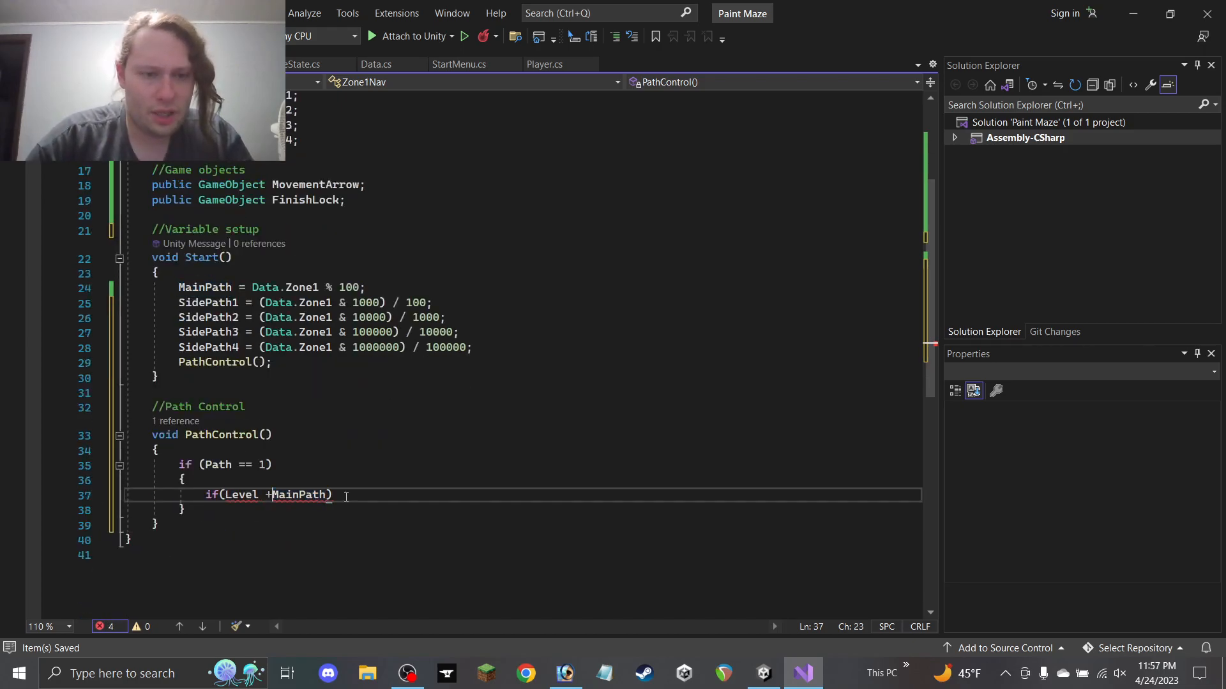
text(>)
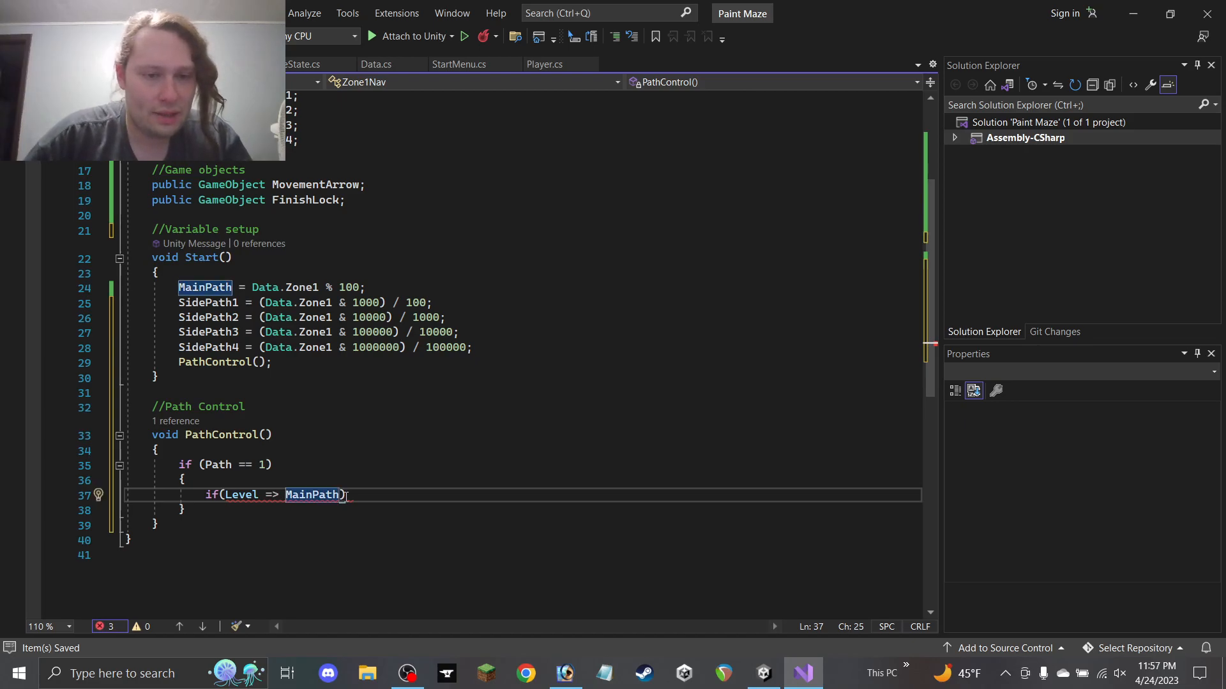
scroll(345, 497, up, 3)
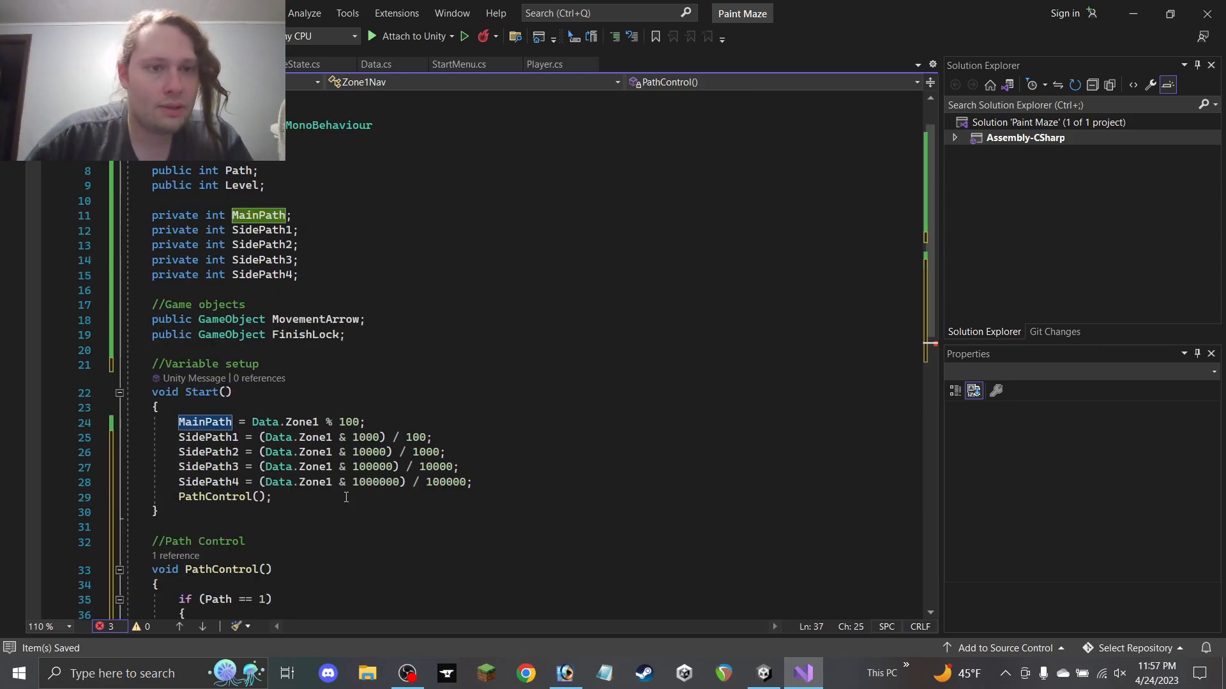
scroll(346, 498, down, 3)
Fix the faulty '=>' operator so the condition reads if(Level >= MainPath)
click(239, 496)
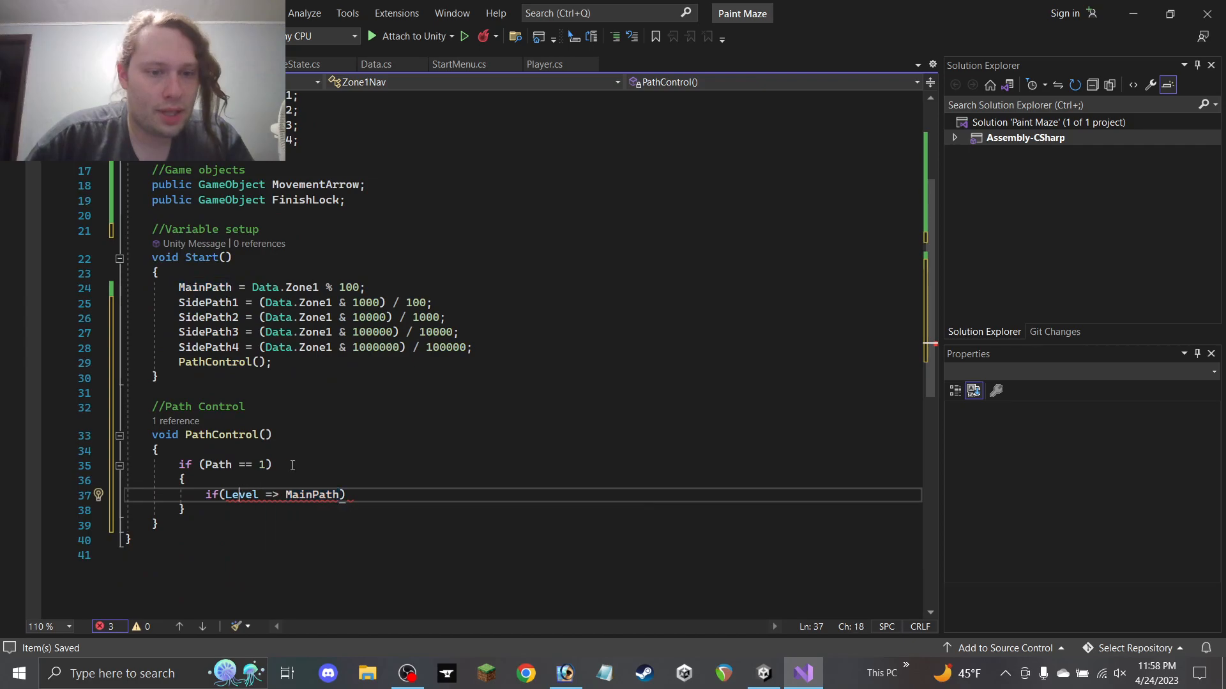
scroll(288, 464, up, 3)
scroll(329, 432, down, 3)
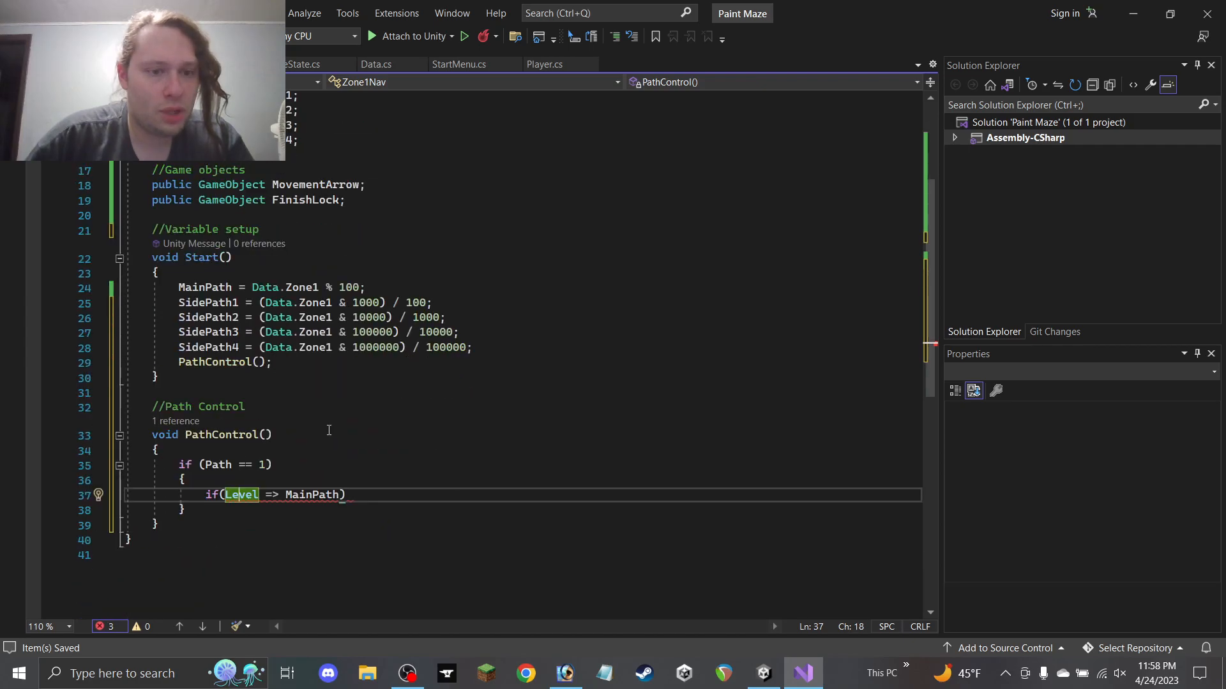
scroll(329, 432, up, 3)
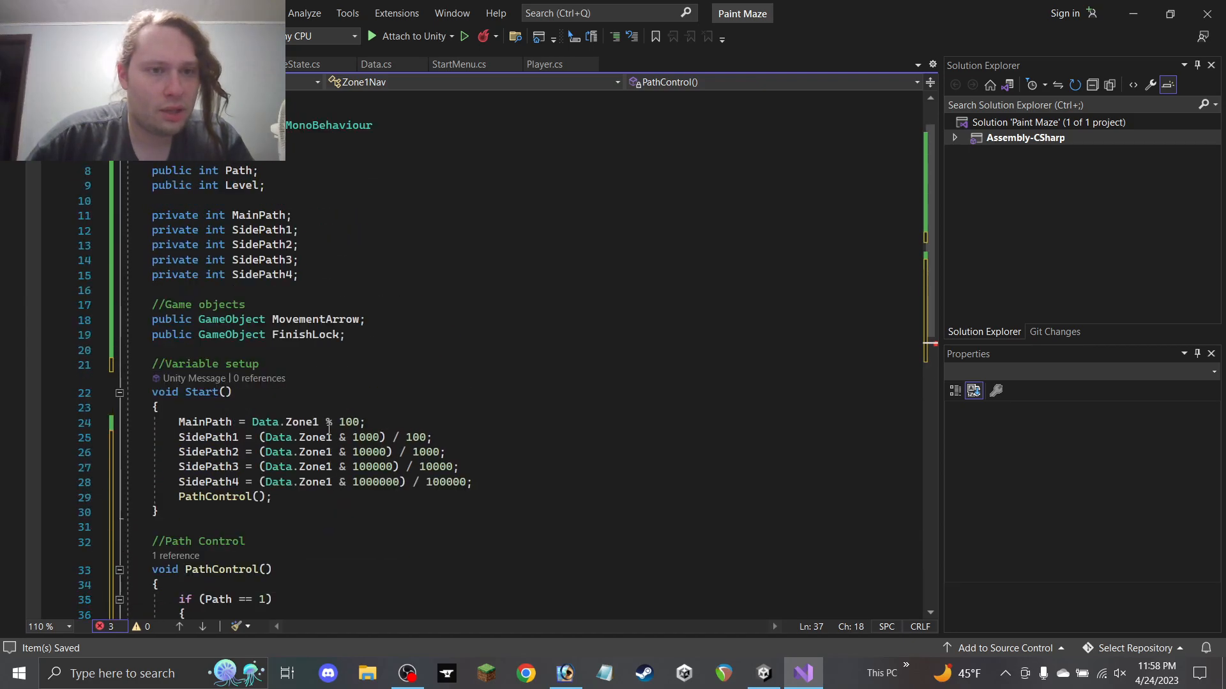
scroll(329, 431, down, 3)
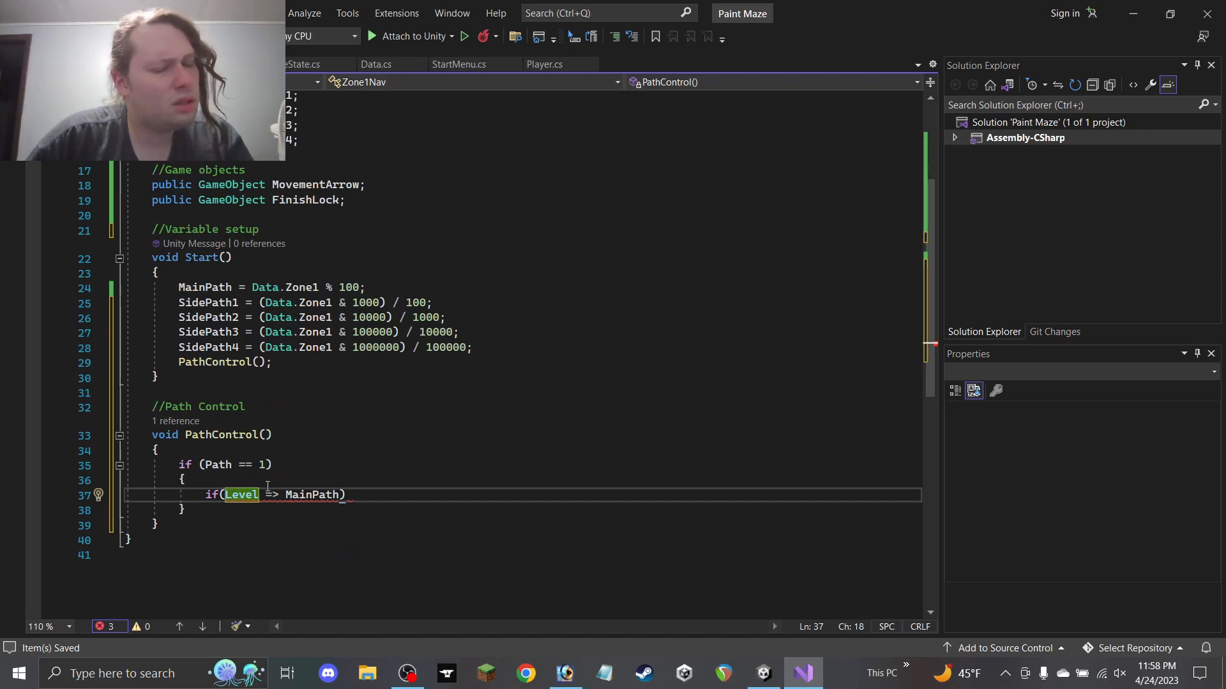
mouse_move(247, 495)
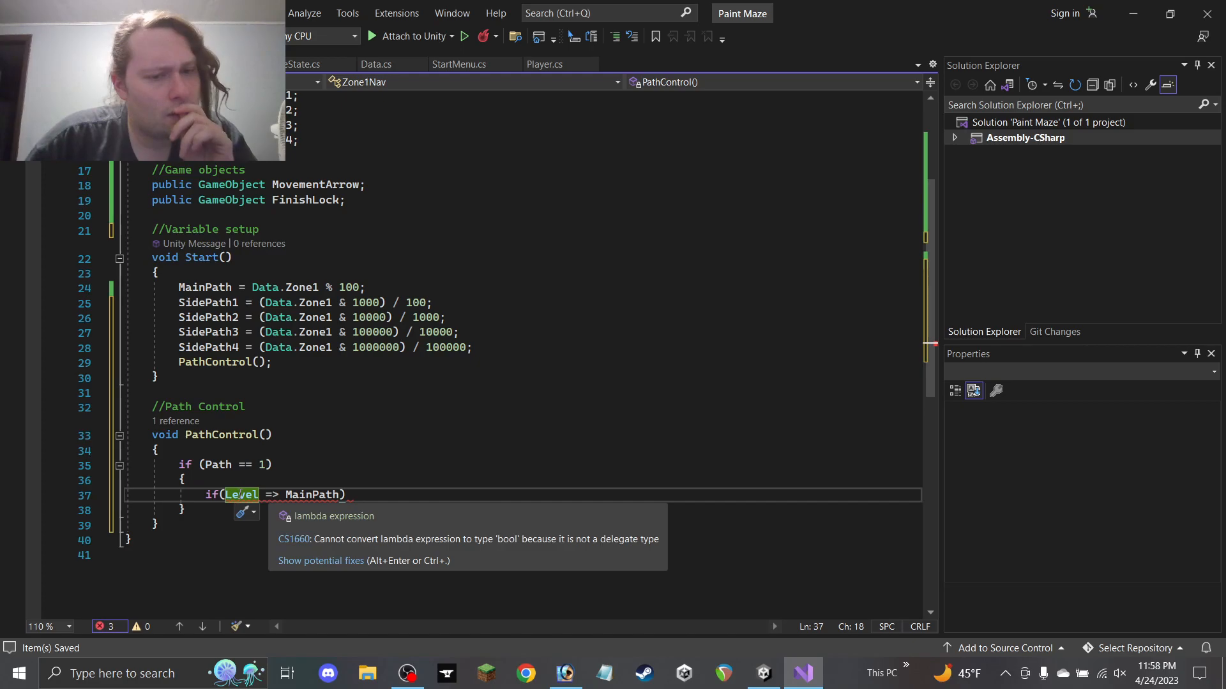
scroll(241, 495, up, 3)
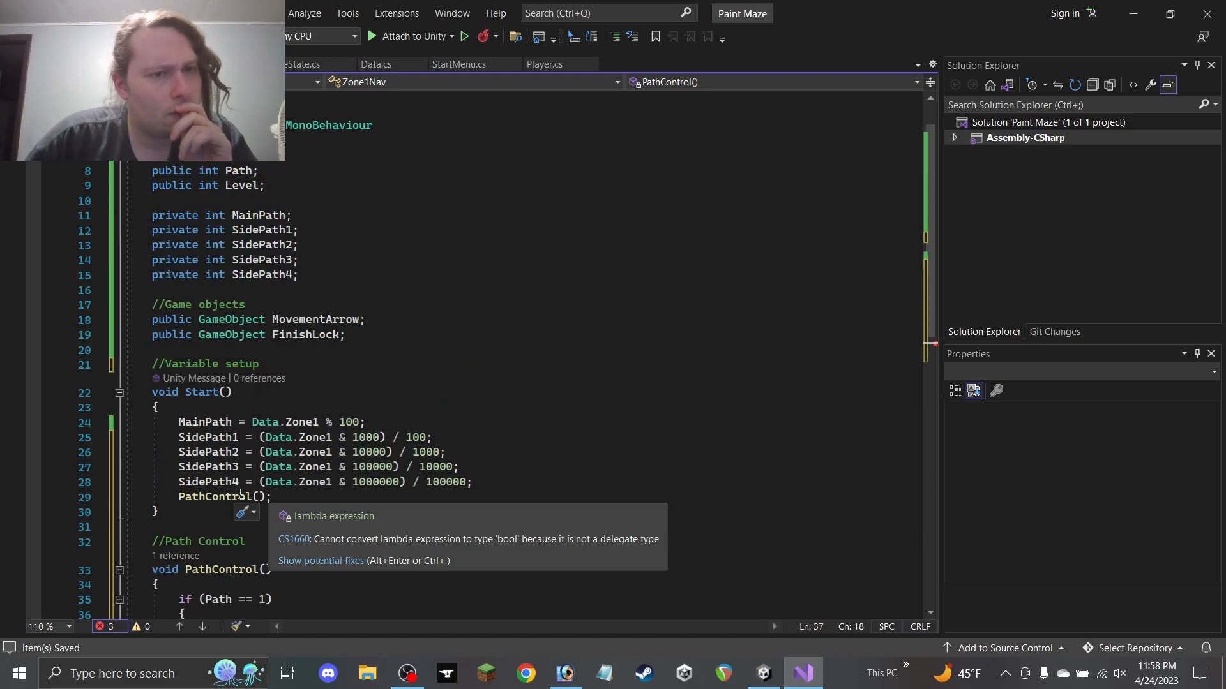
scroll(313, 461, down, 4)
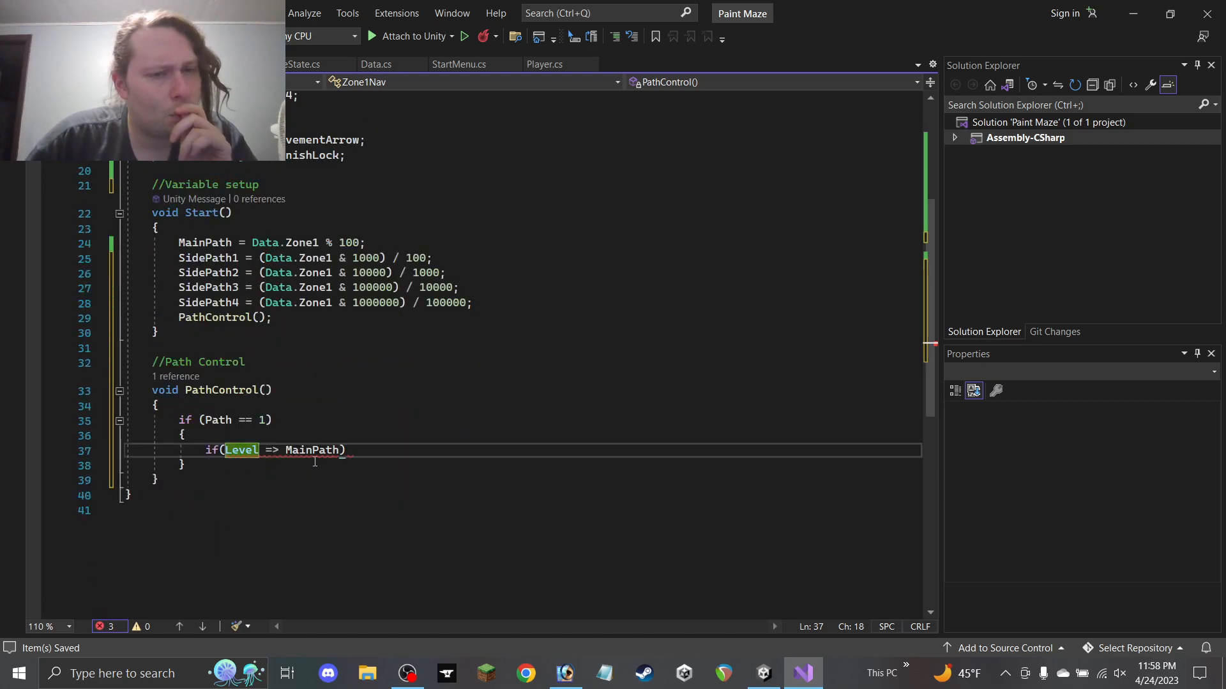
scroll(313, 461, up, 3)
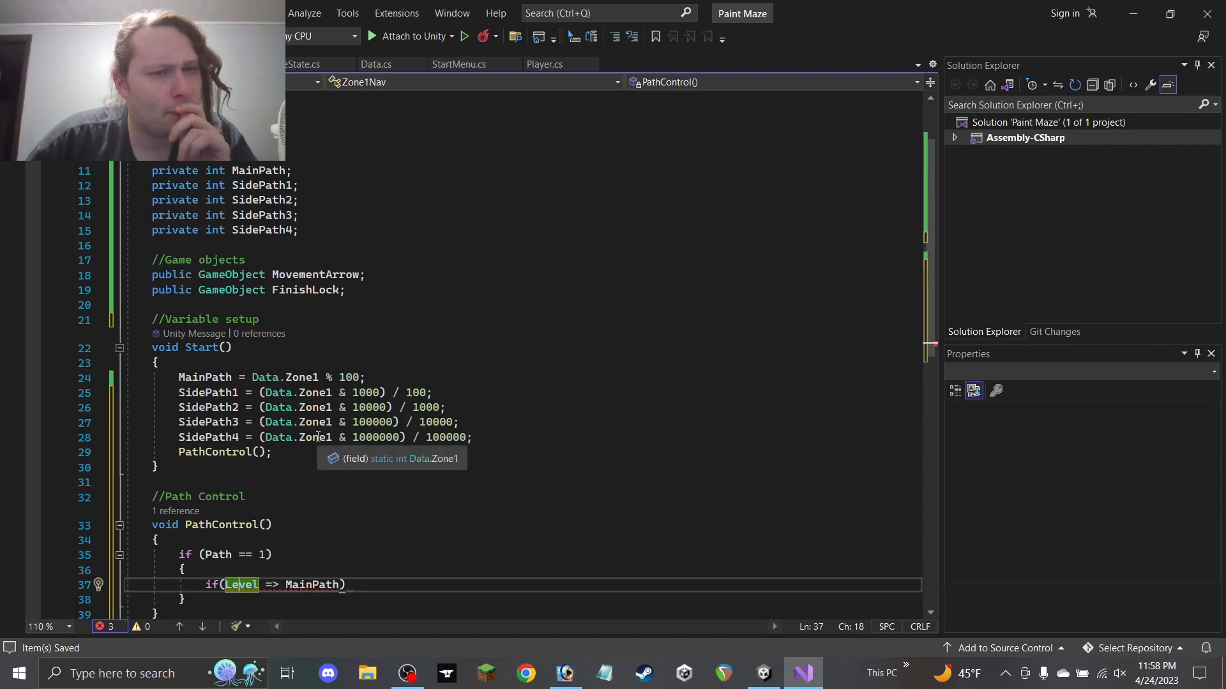
scroll(253, 466, down, 3)
mouse_move(247, 452)
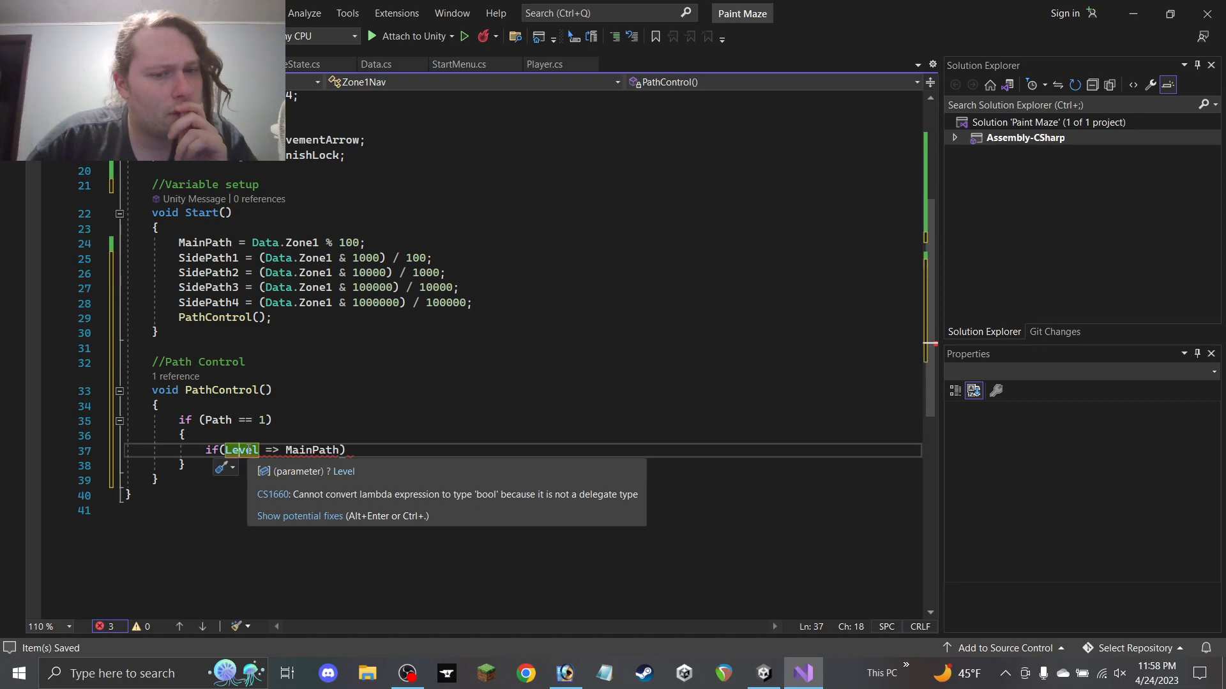
click(273, 449)
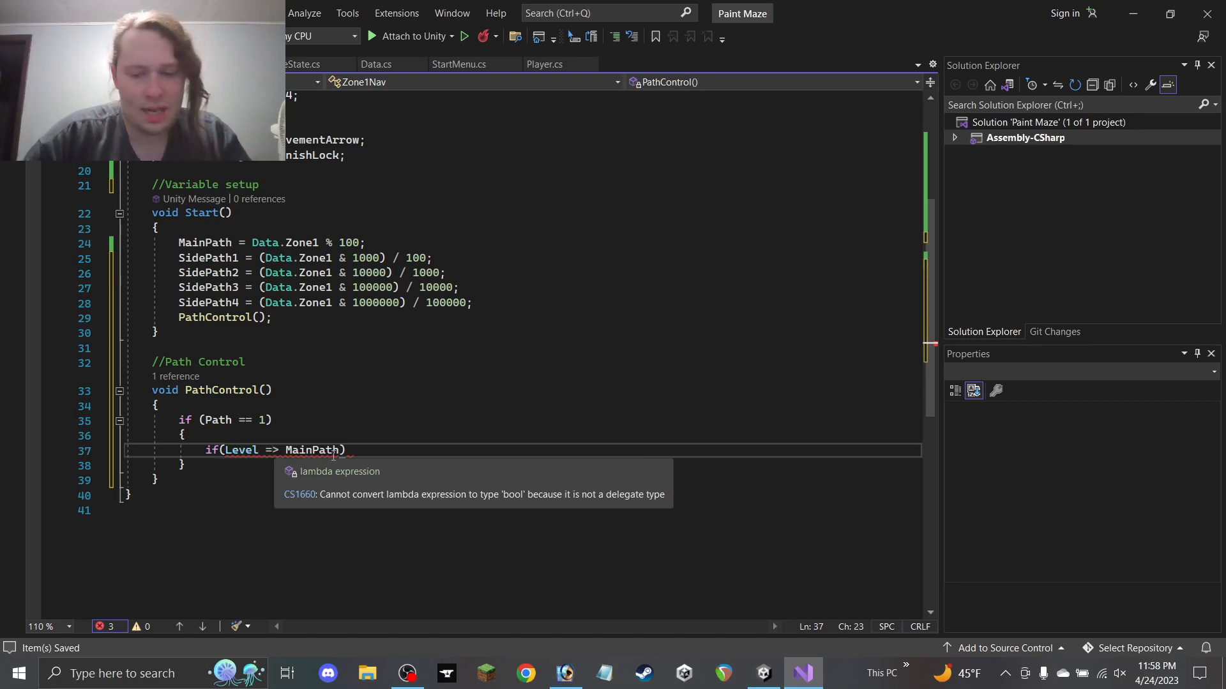
key(BackSpace)
key(Right)
text(=)
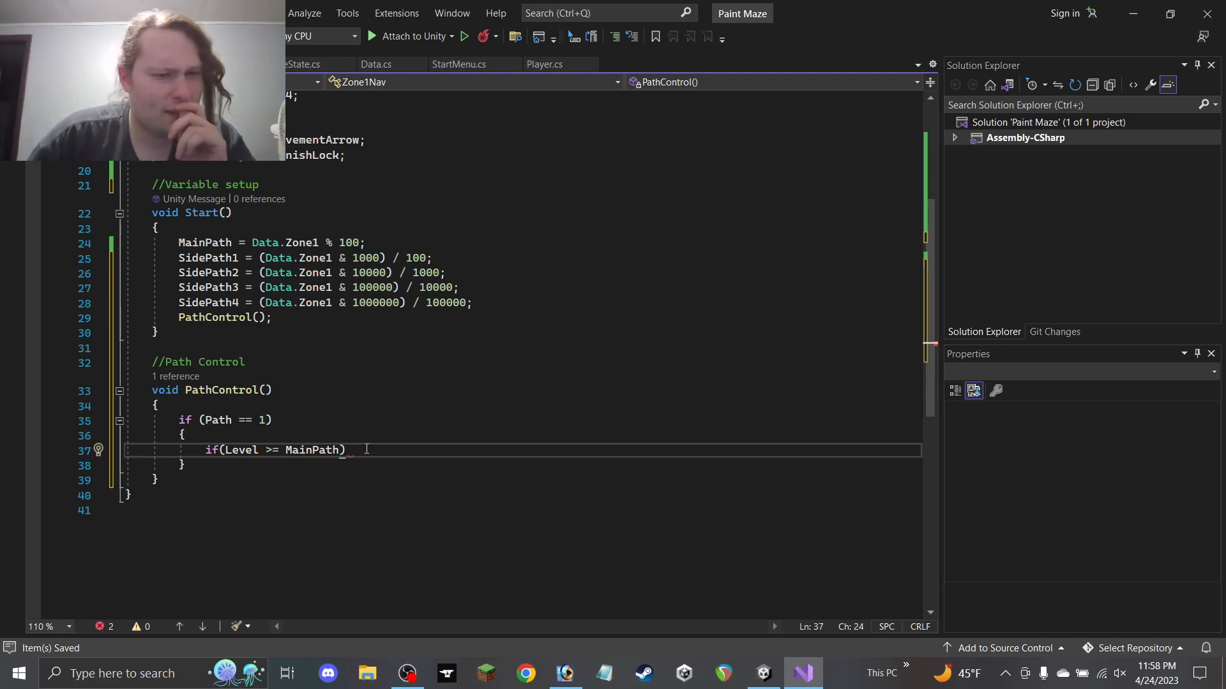
click(360, 451)
Give the Level >= MainPath condition an empty body and save the script
text({)
key(Return)
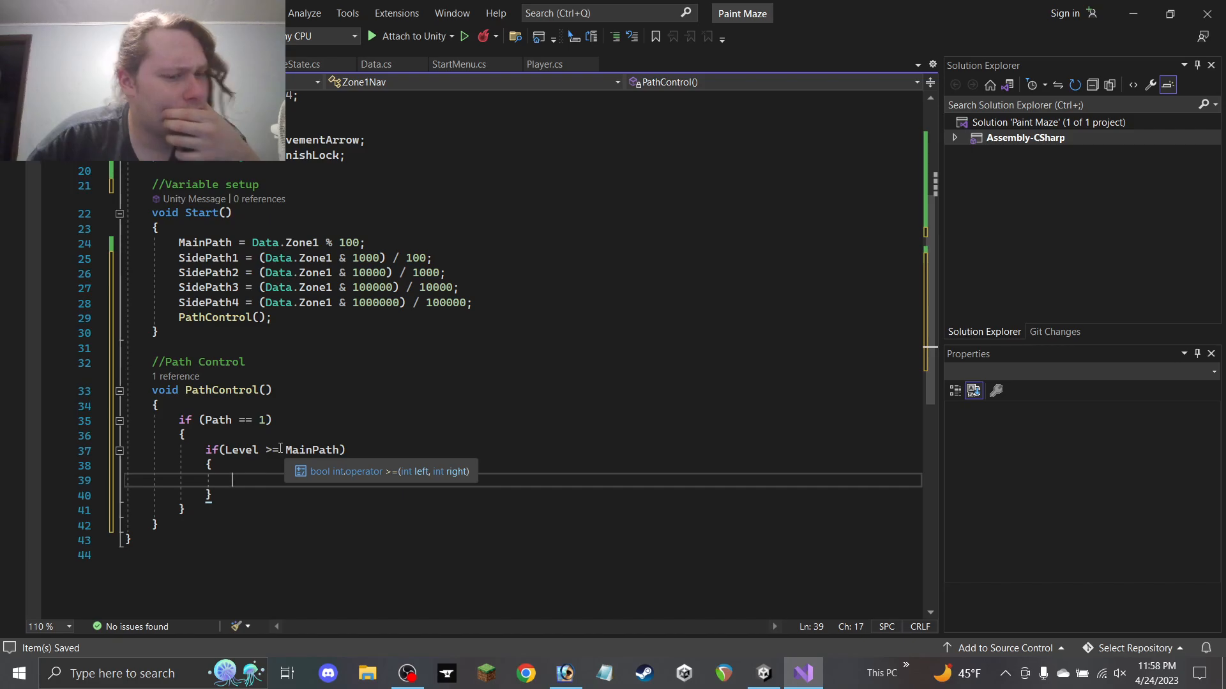
key(ctrl+s)
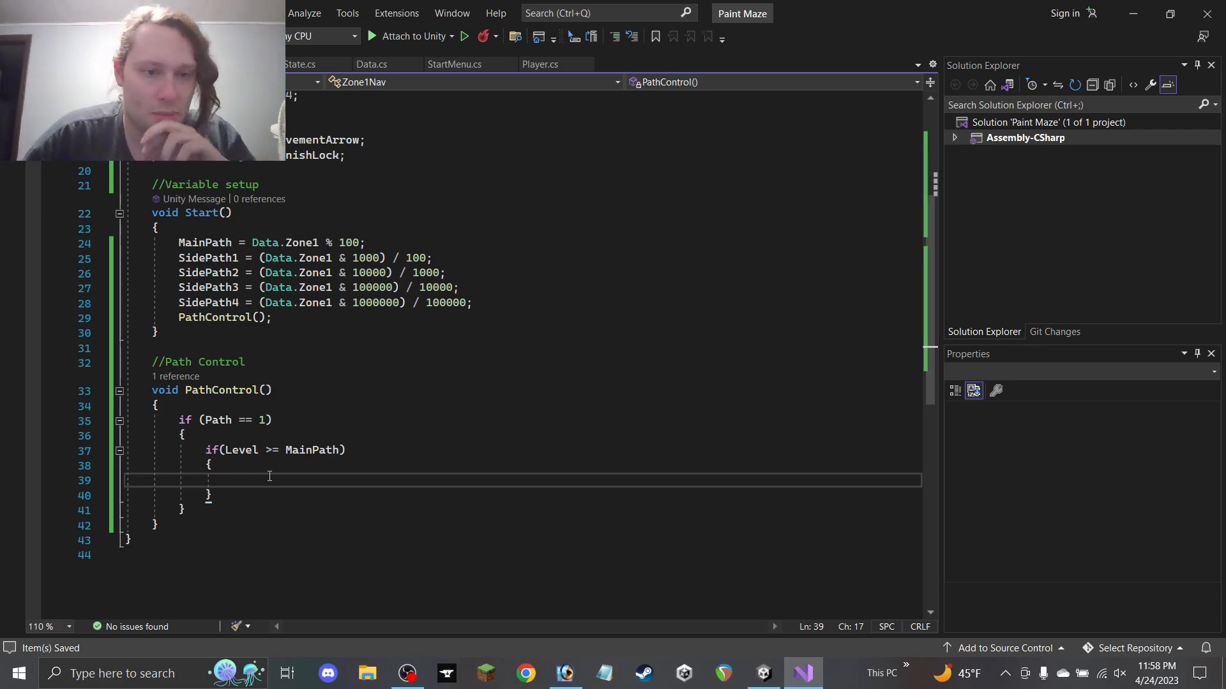
Rewrite the nested condition to read if(MainPath >= Level)
scroll(271, 481, up, 2)
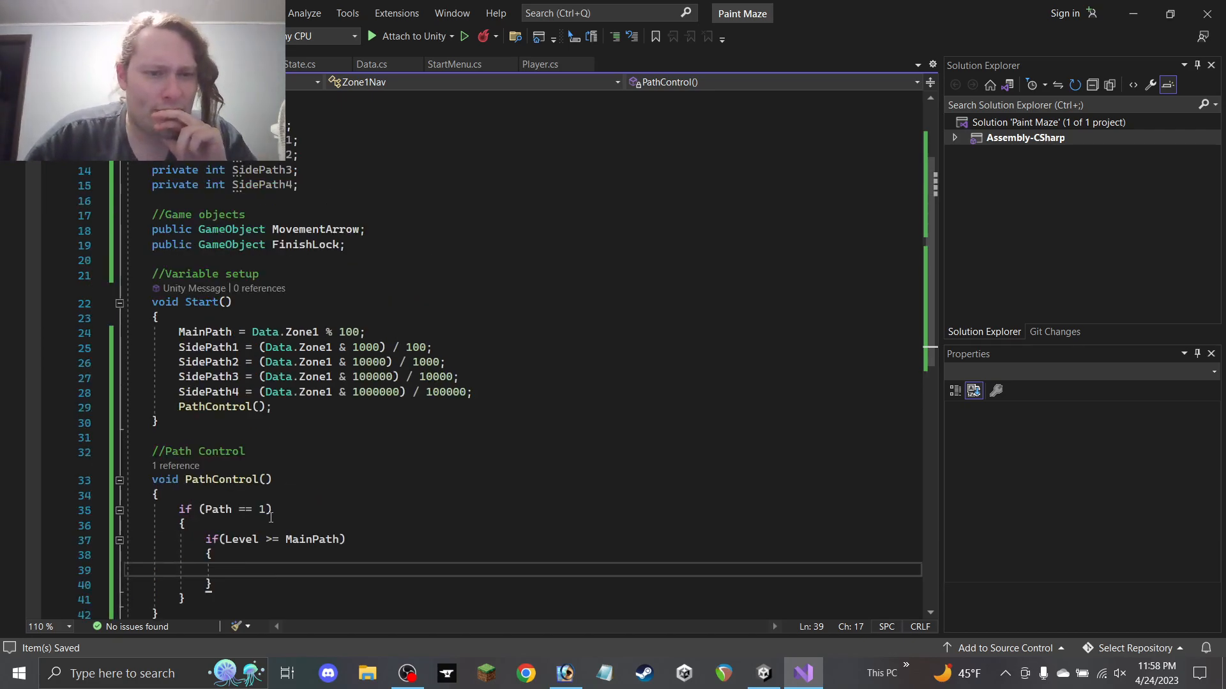
click(343, 540)
text(>= Level)
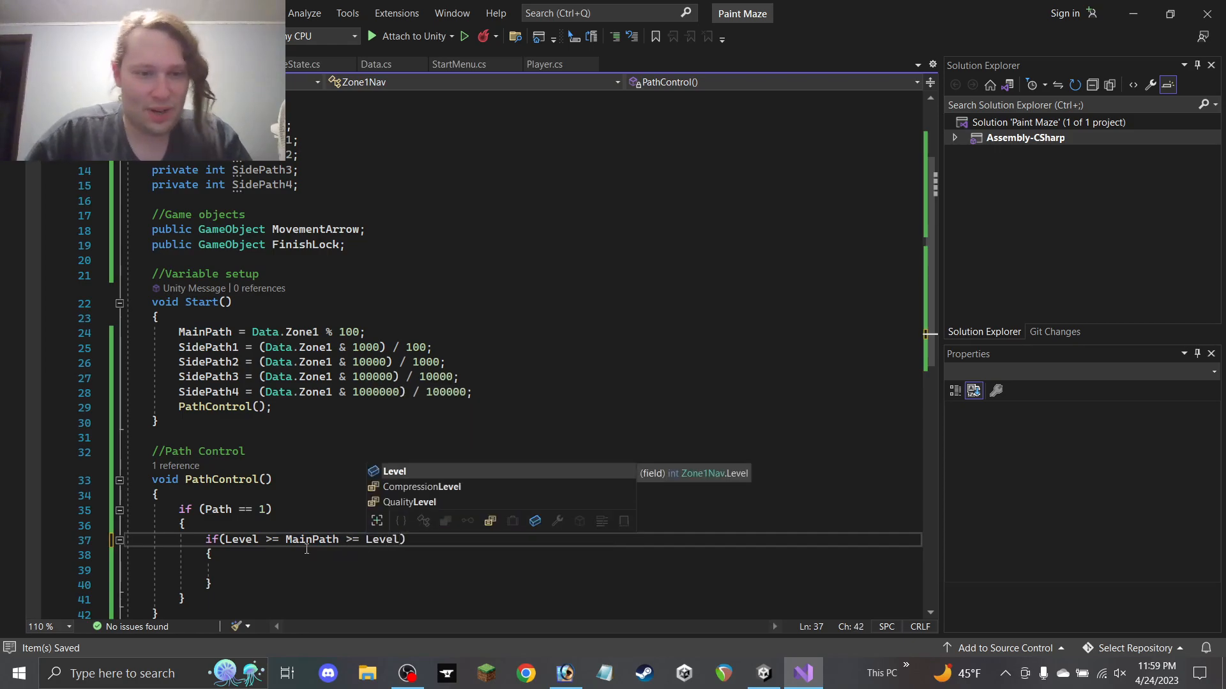
key(Escape)
drag(285, 540, 226, 540)
key(BackSpace)
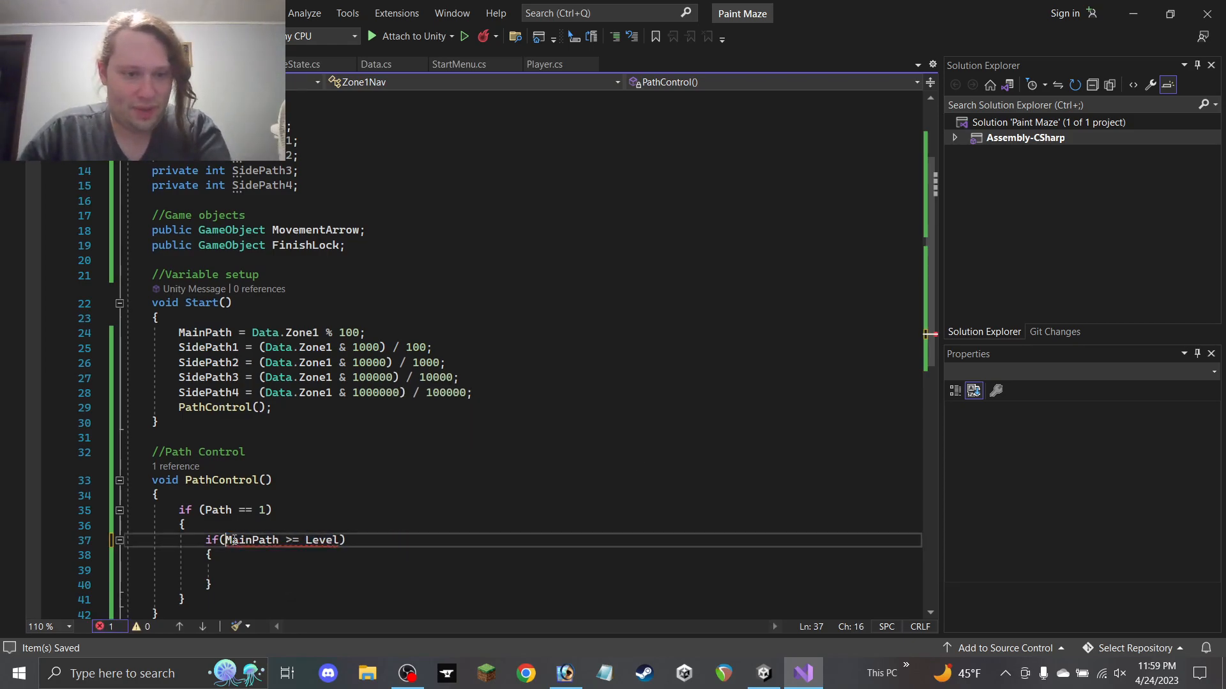
click(278, 572)
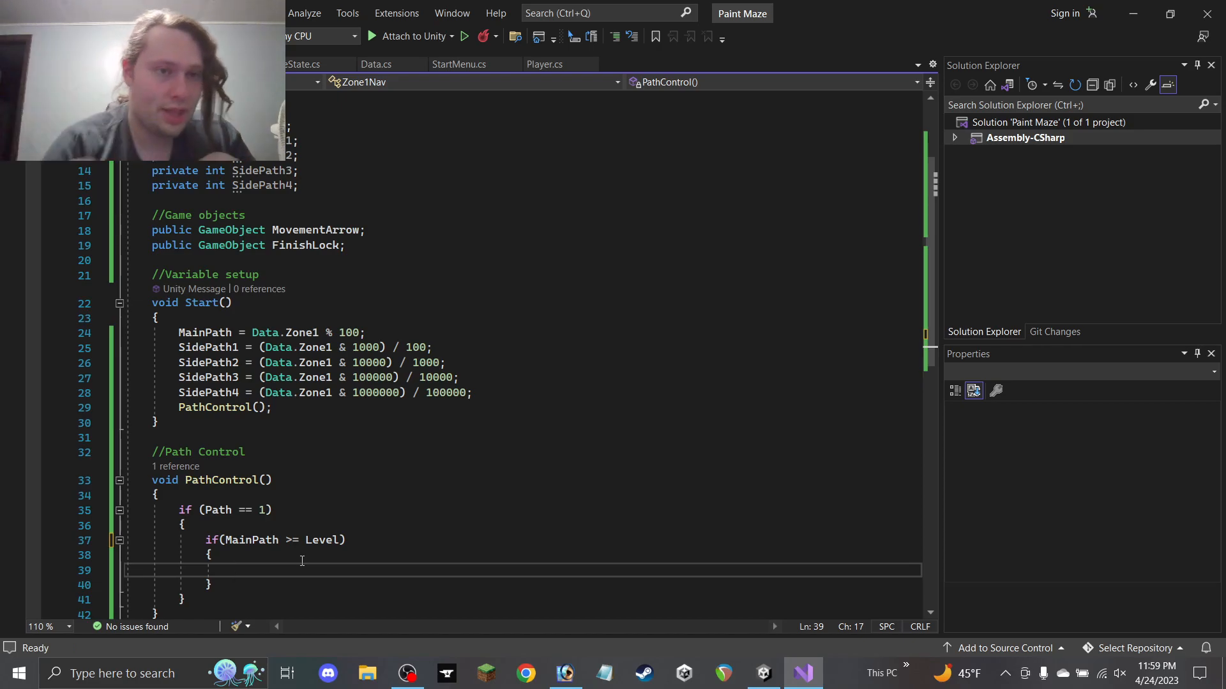
scroll(402, 265, up, 2)
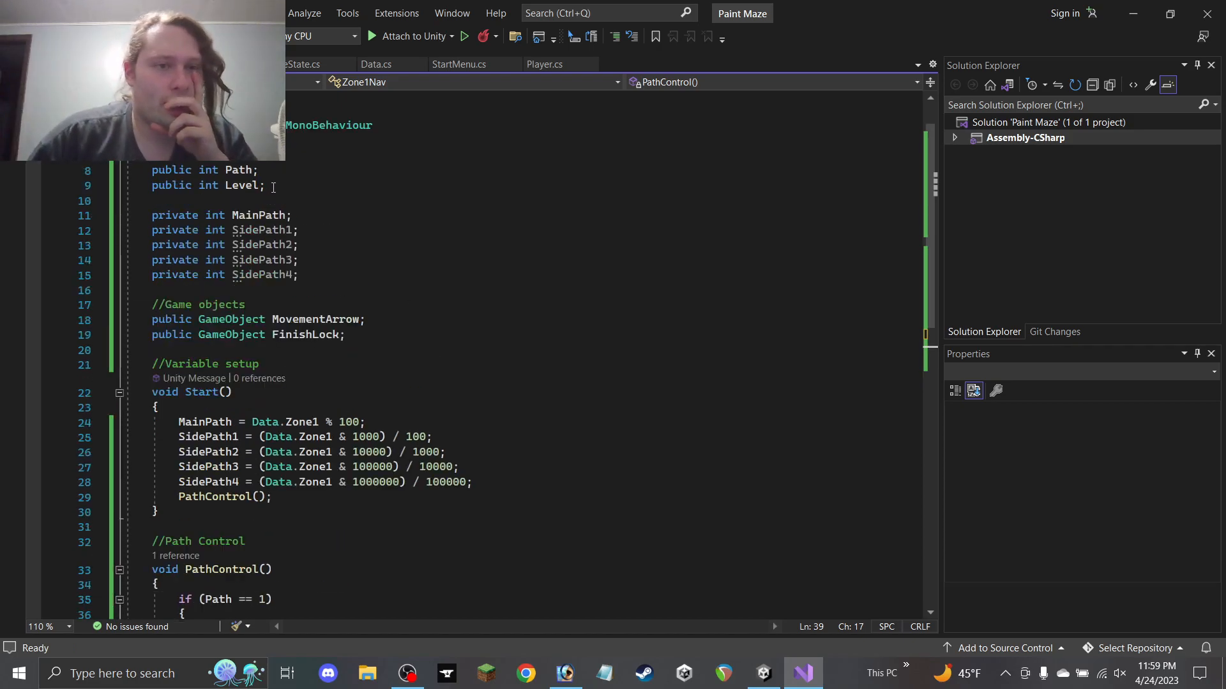
scroll(262, 192, down, 1)
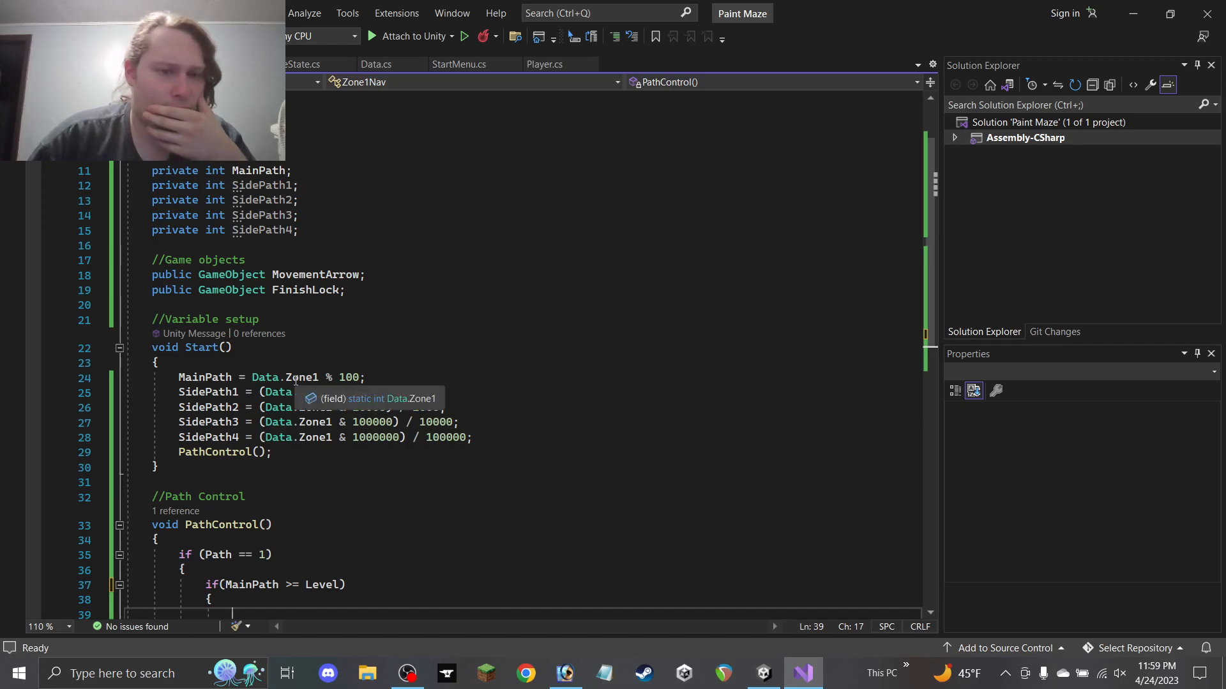
In the MainPath >= Level if block, add MovementArrow.SetActive(true) and FinishLock.SetActive(false)
scroll(377, 402, down, 4)
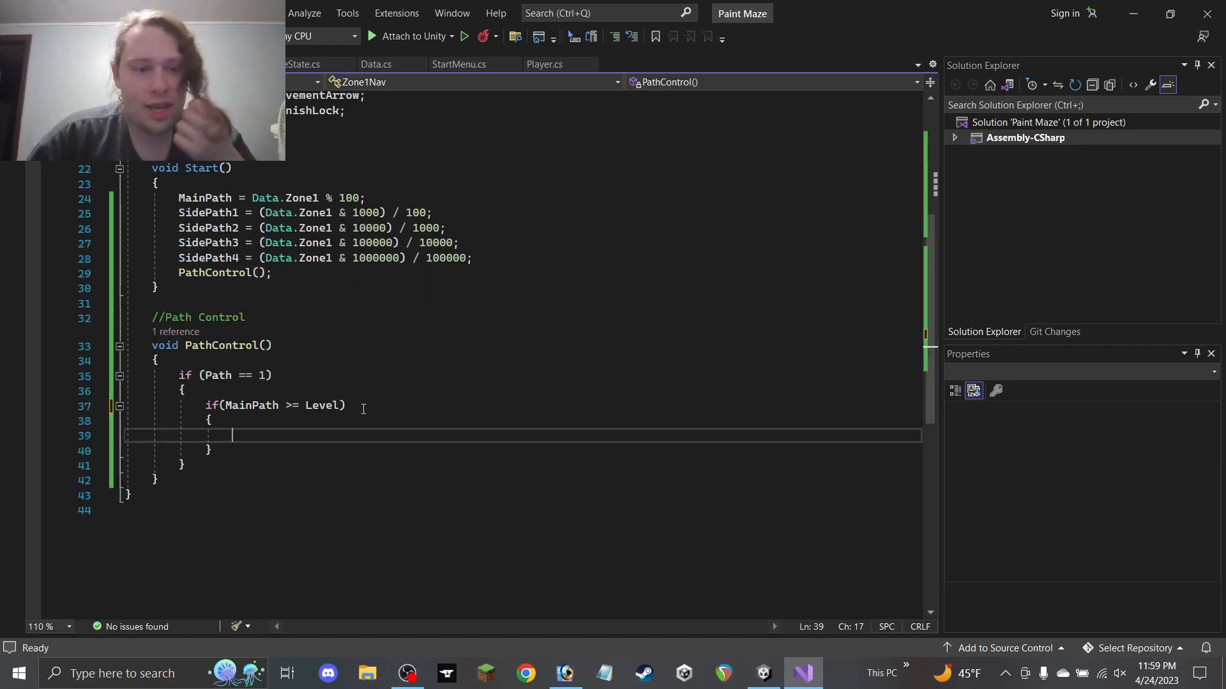
text(Movement)
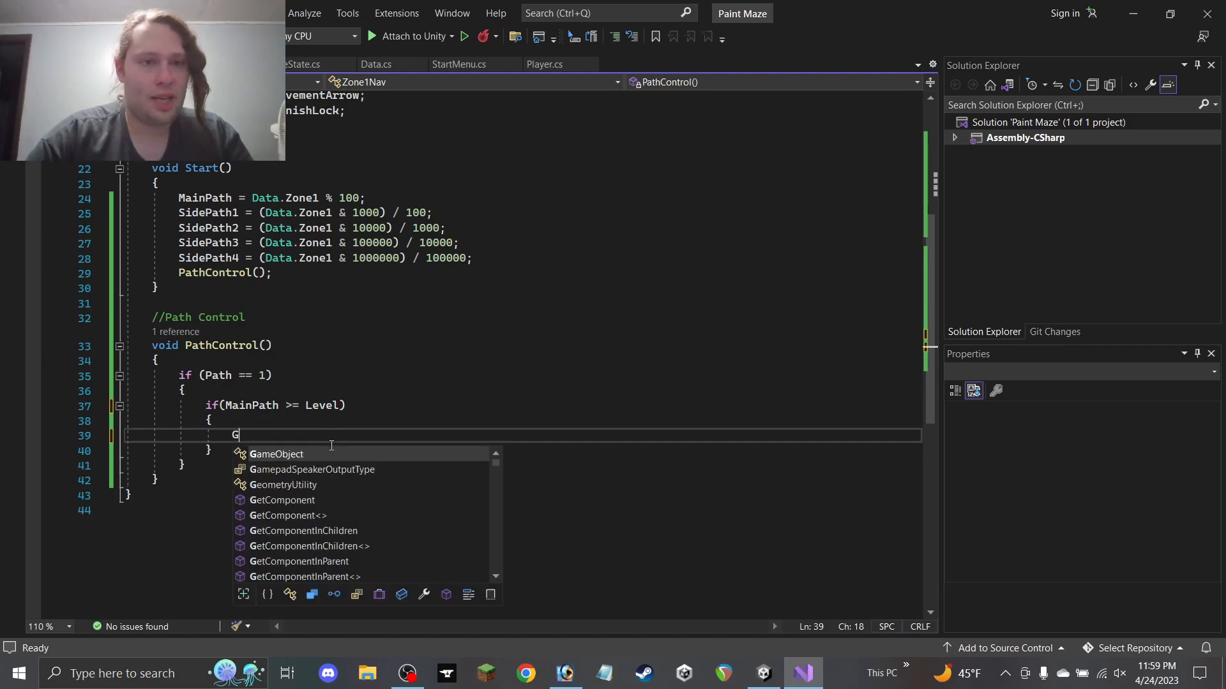
text(Ar)
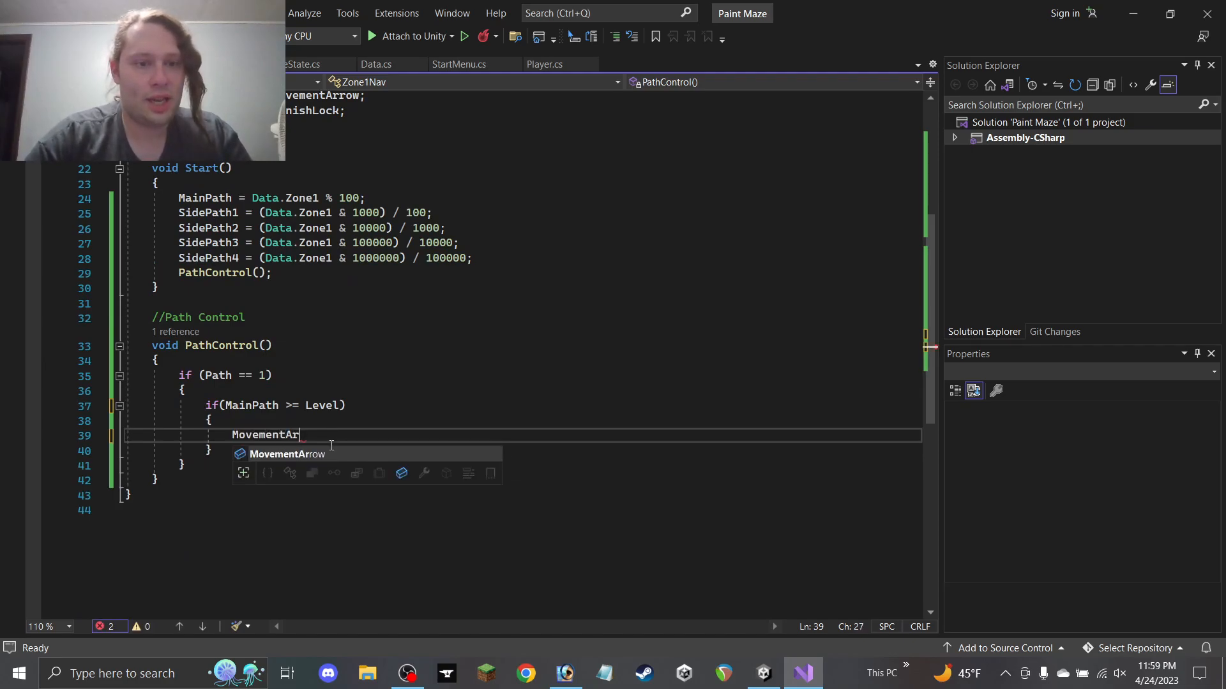
text(row.Set)
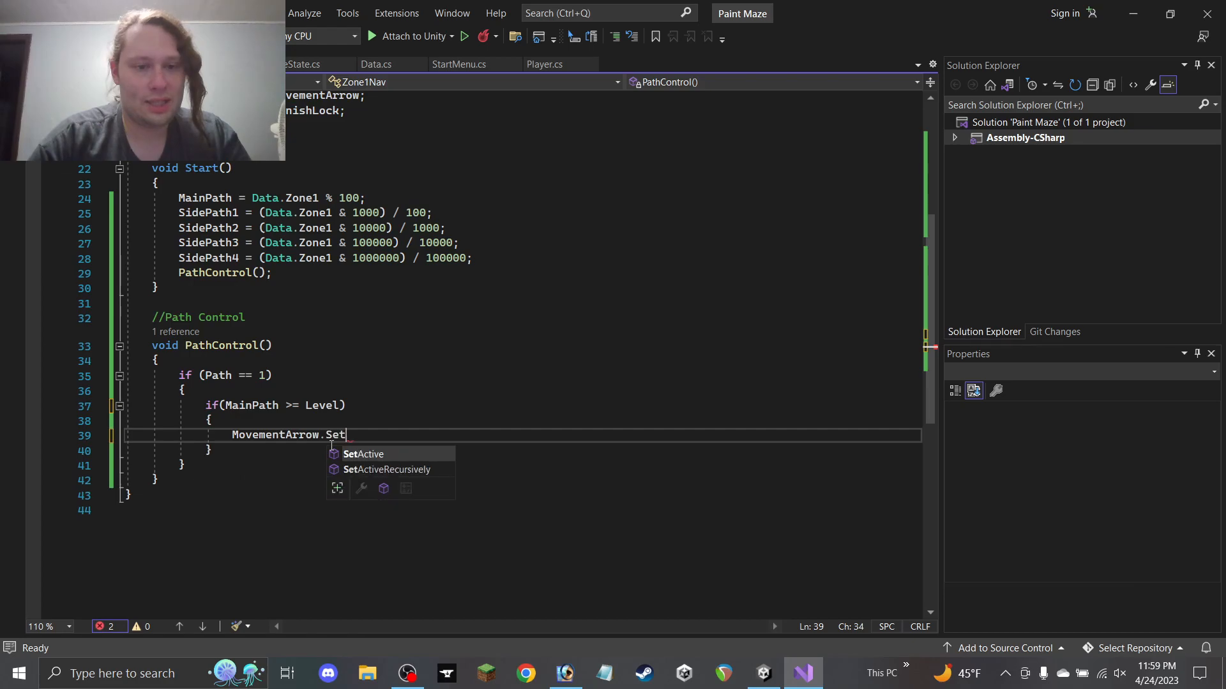
key(Tab)
text((true);)
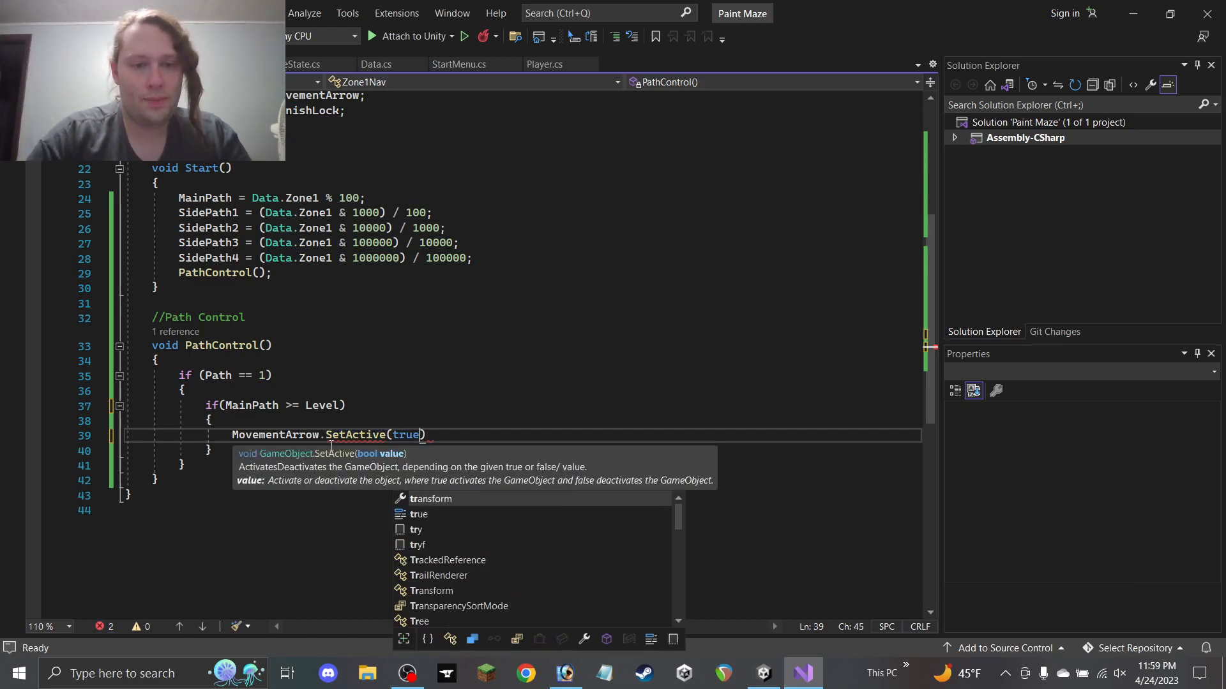
key(Return)
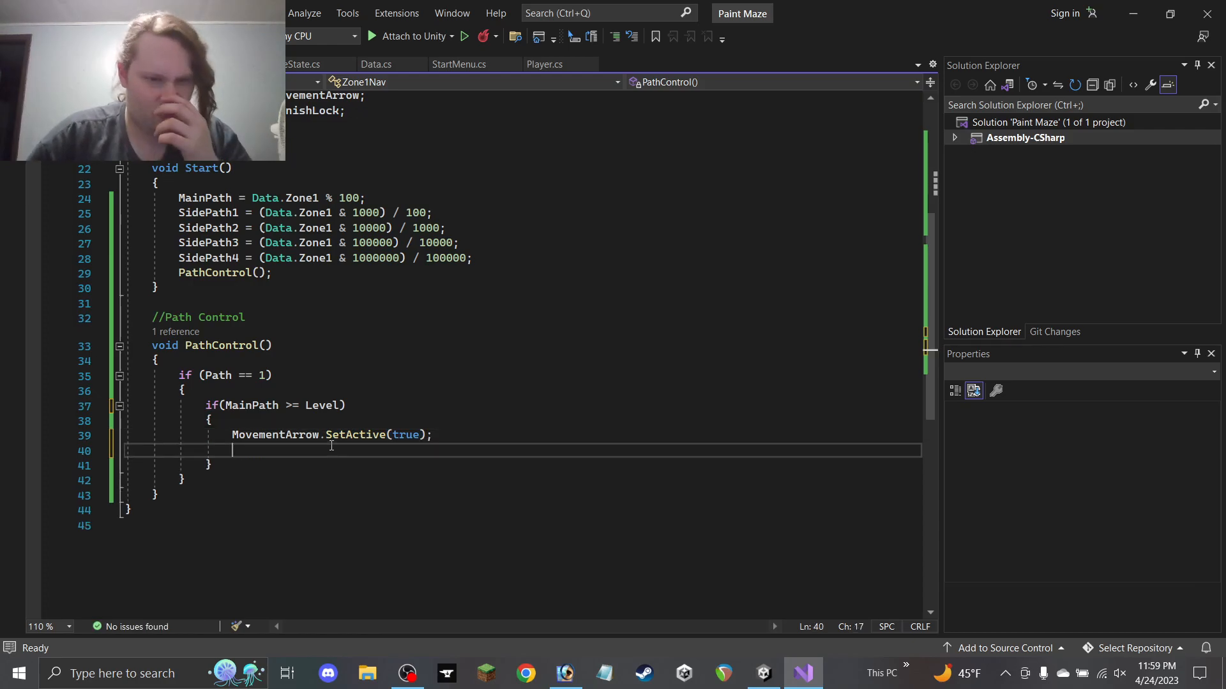
text(Finish)
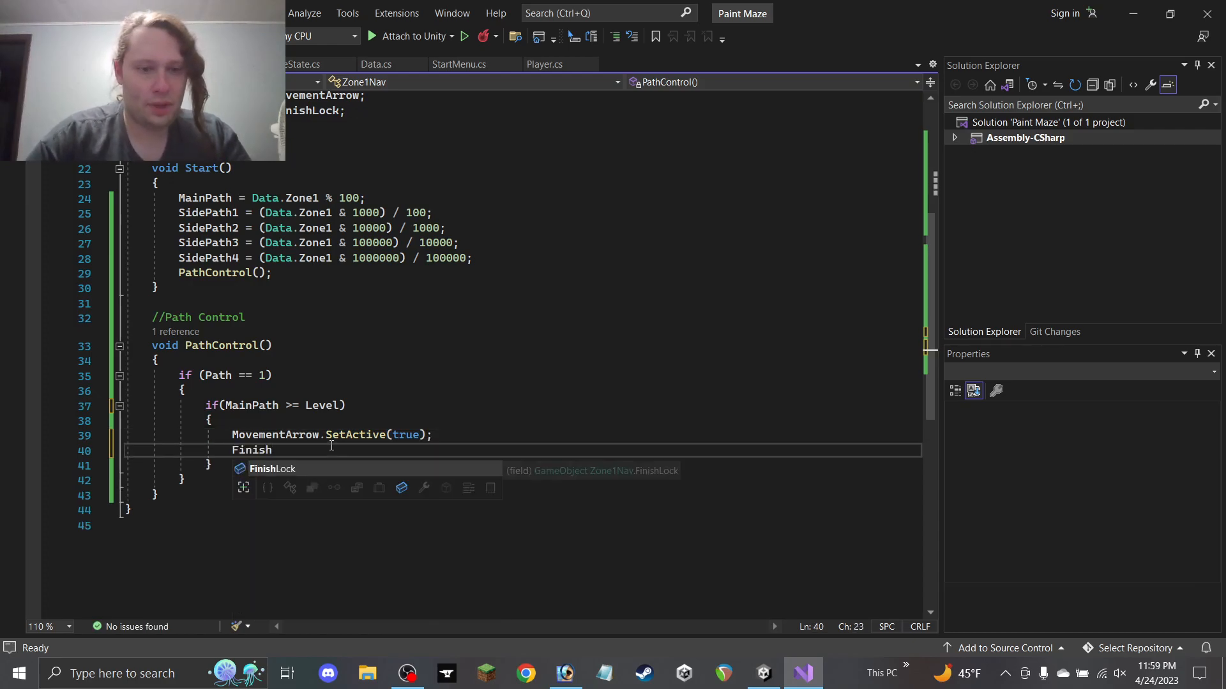
text(Lock.Se)
key(Tab)
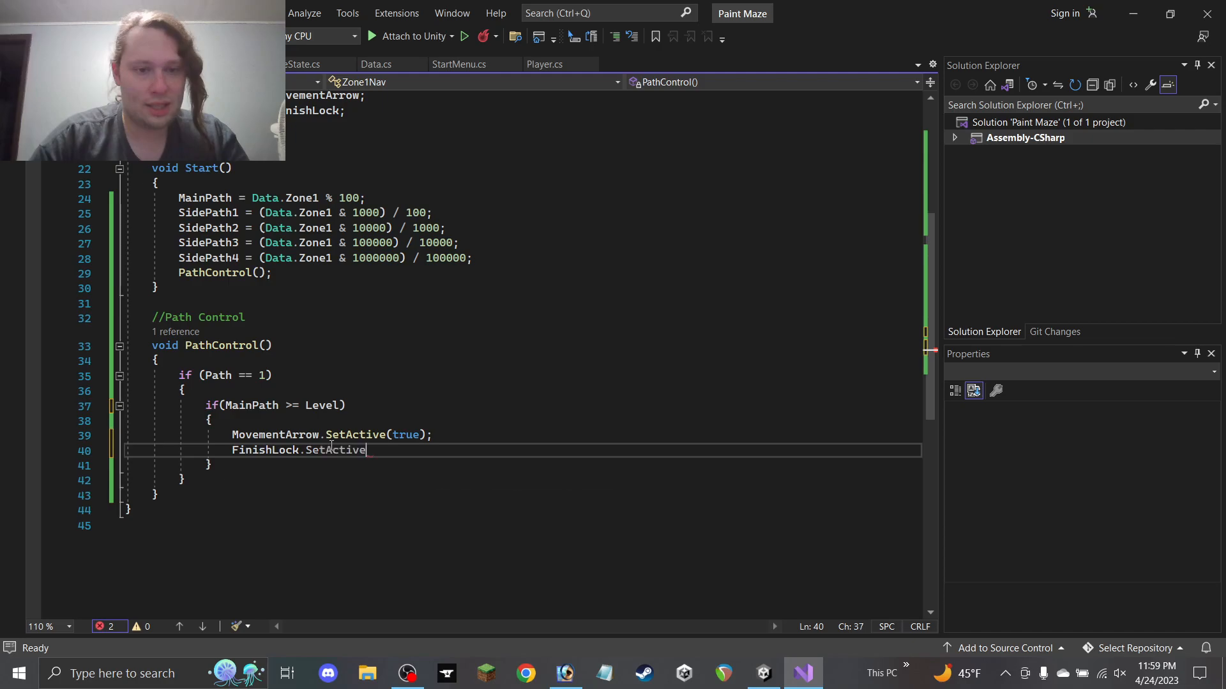
text((false);)
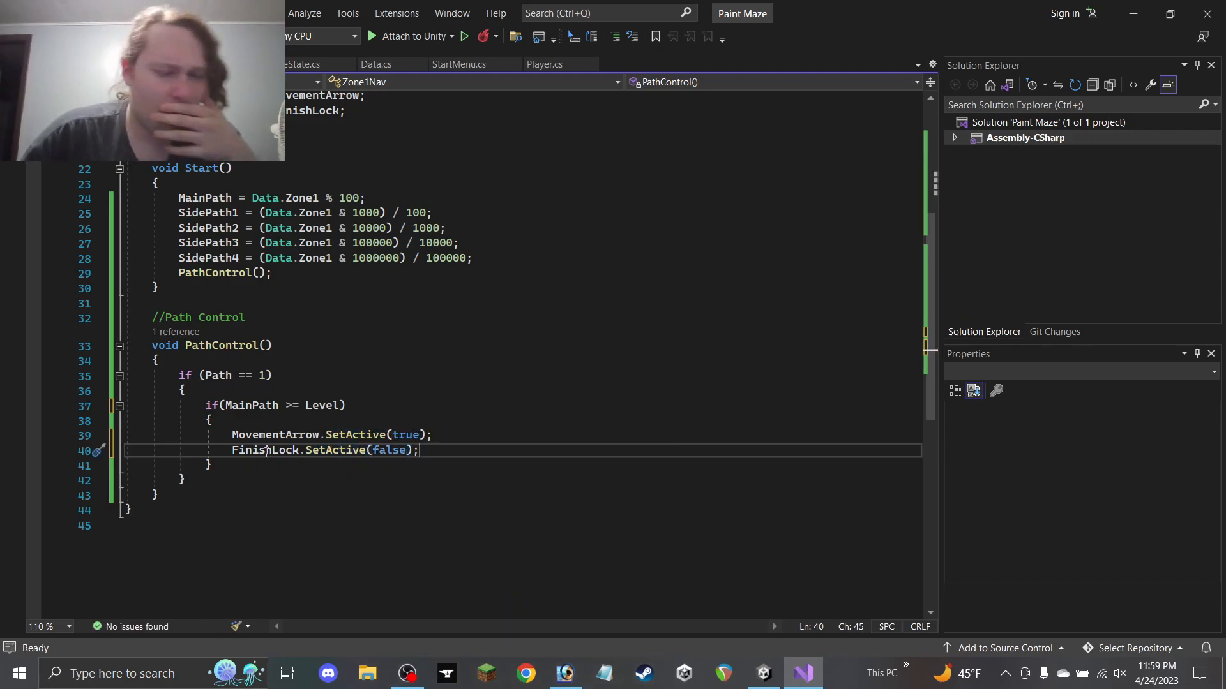
click(299, 470)
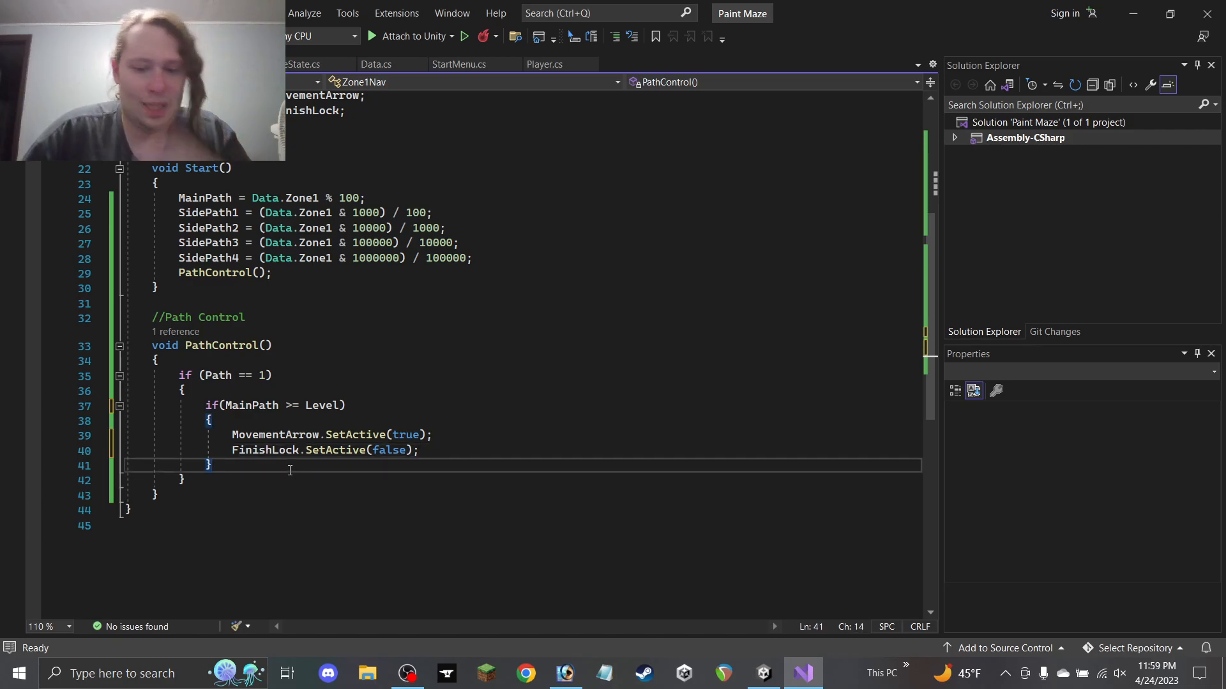
Add an else branch that hides MovementArrow and shows FinishLock, then save the script
key(Return)
text(else)
key(Tab)
key(Tab)
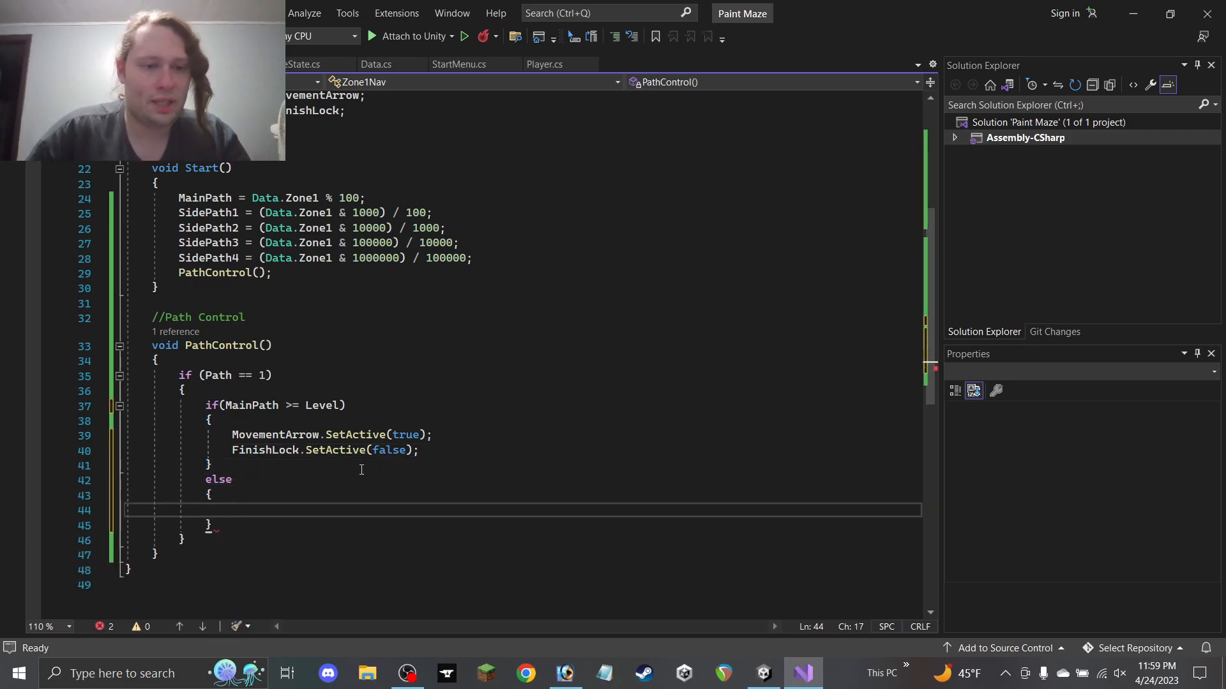
drag(419, 451, 128, 435)
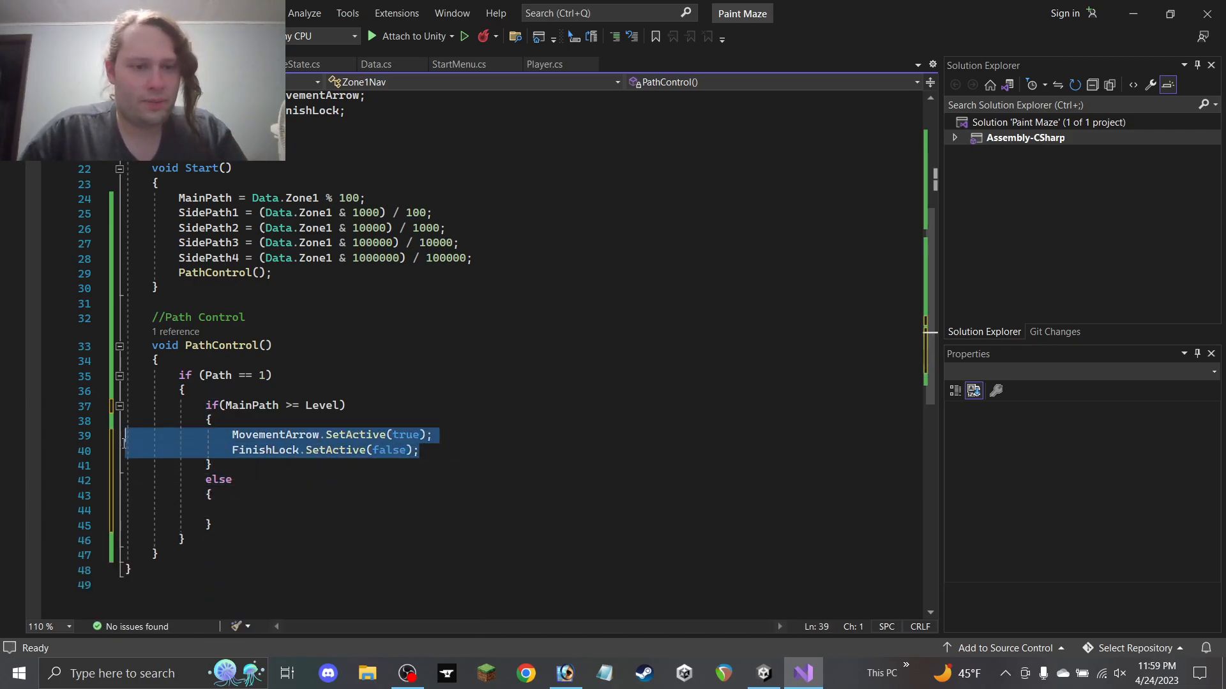
key(ctrl+c)
click(278, 511)
key(ctrl+v)
double_click(407, 508)
text(false)
double_click(388, 524)
text(true)
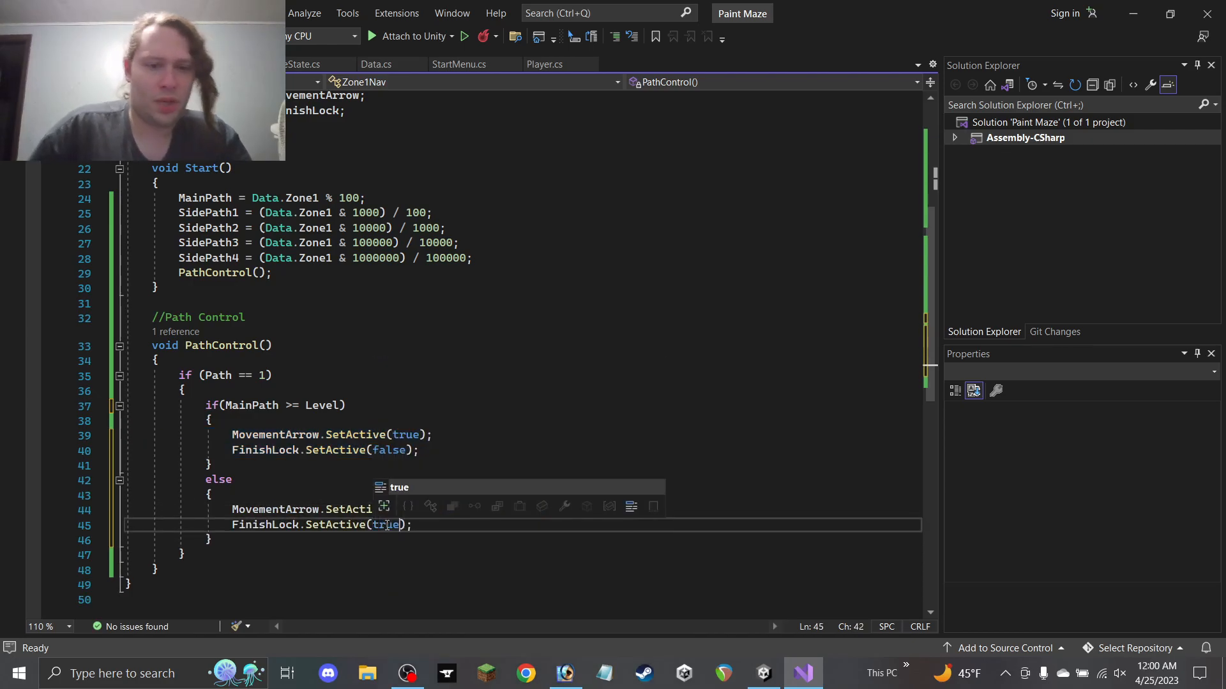
click(387, 539)
key(ctrl+s)
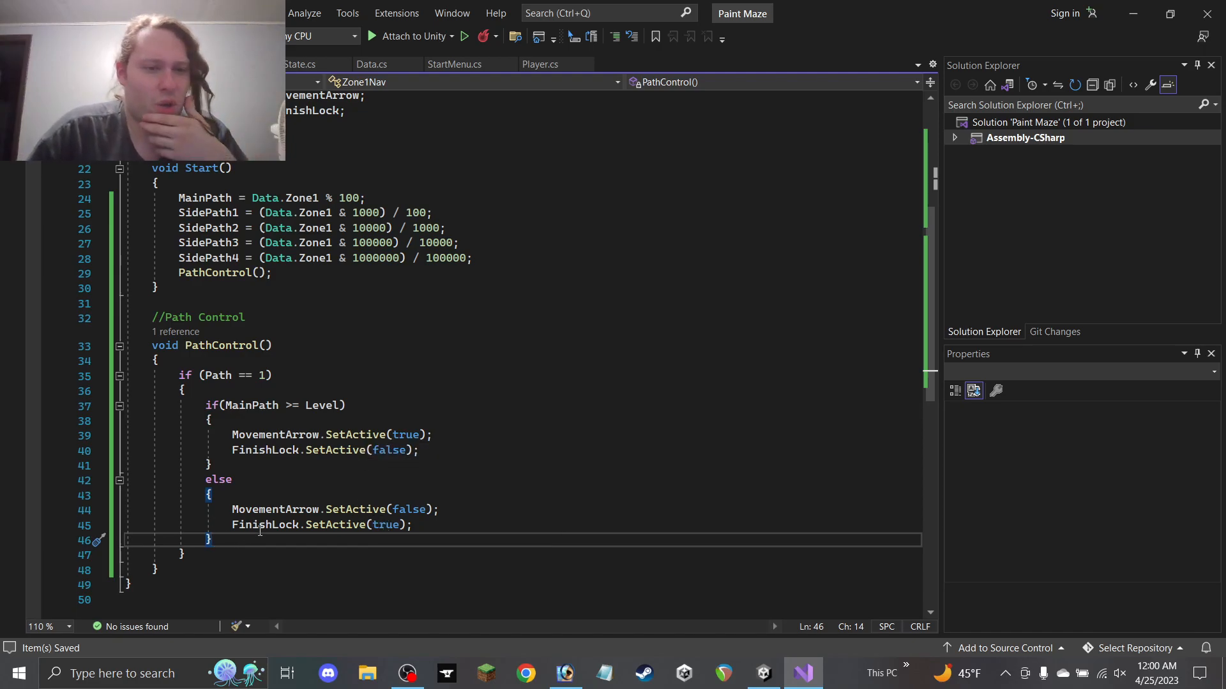
Duplicate the whole if (Path == 1) block on a new line below it
click(235, 550)
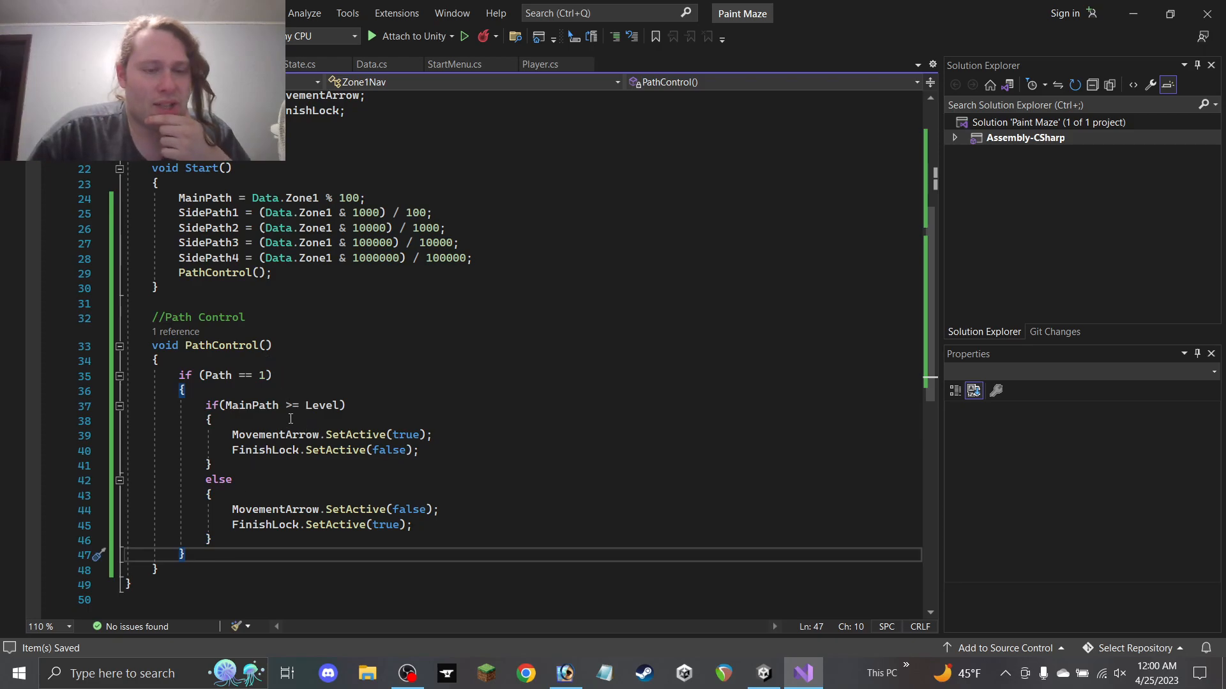
drag(222, 560, 70, 381)
click(242, 548)
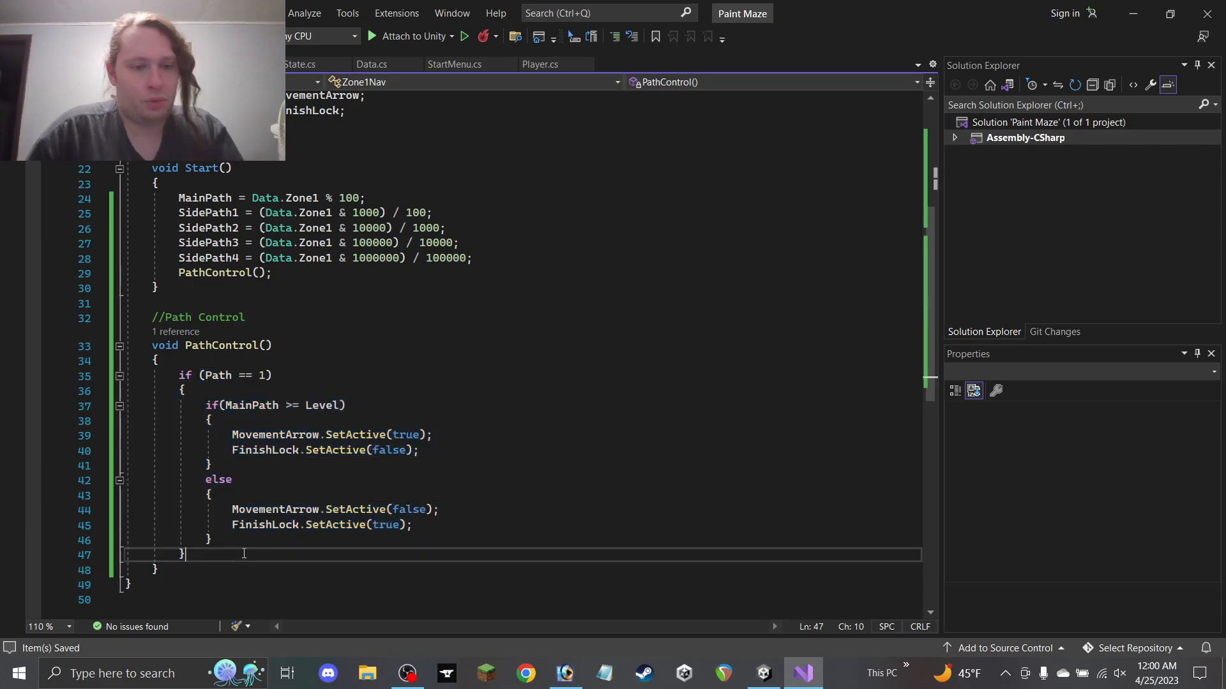
key(Return)
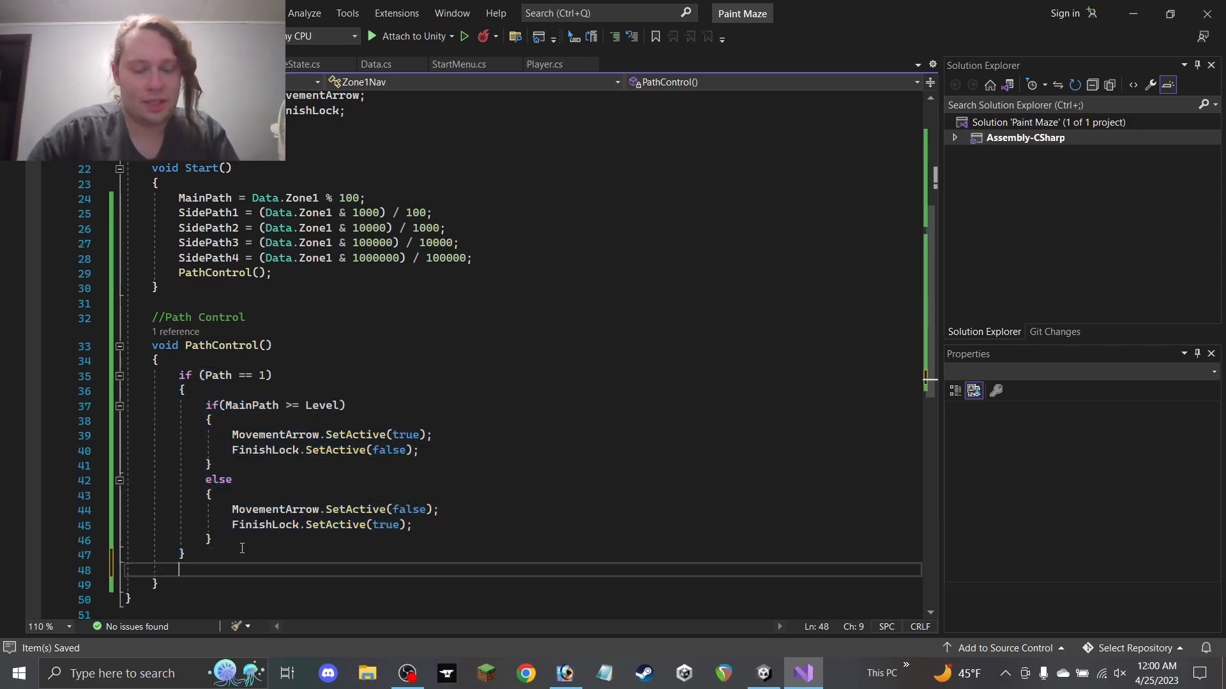
key(ctrl+v)
Paste three more copies of the path block, separated by blank lines, for five blocks total
click(211, 417)
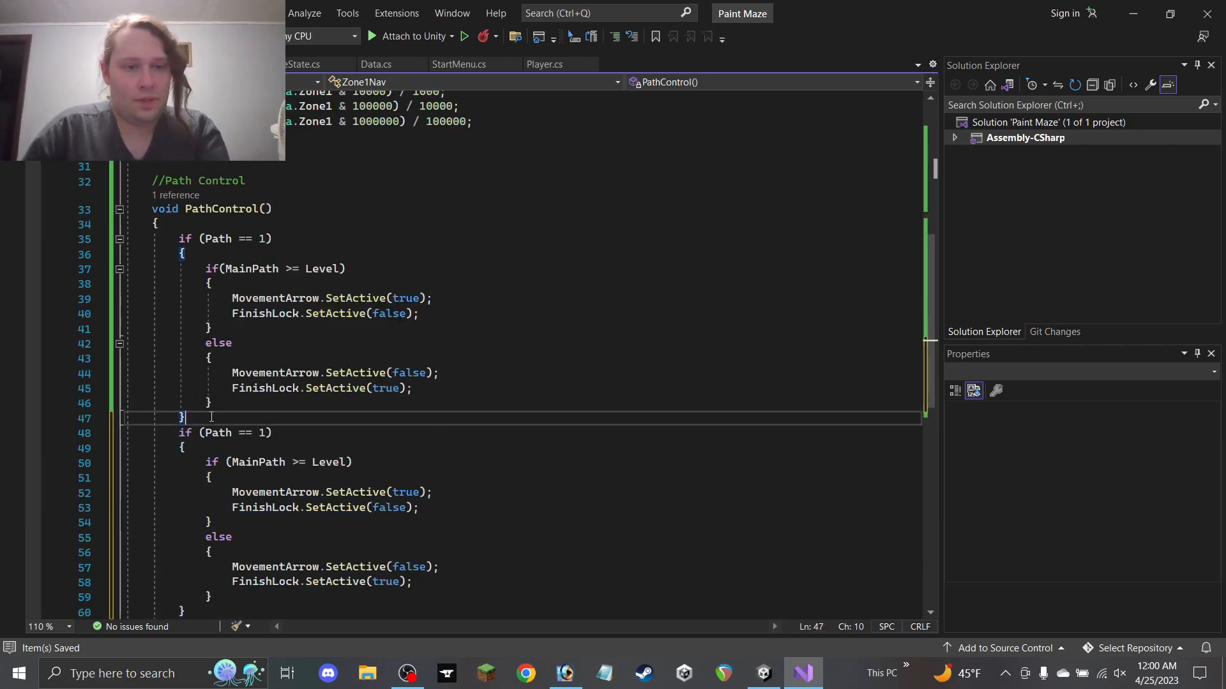
key(Return)
scroll(262, 435, down, 4)
click(246, 445)
key(Return)
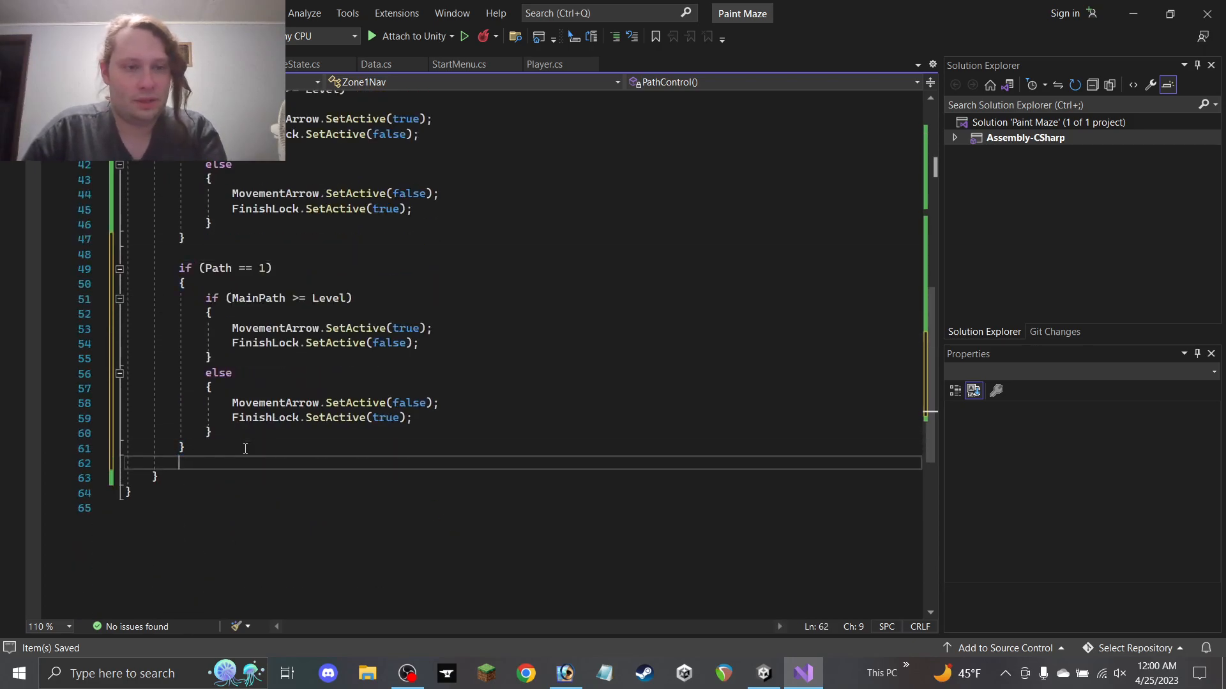
key(ctrl+v)
key(Return)
key(Return)
key(ctrl+v)
key(Return)
key(Return)
key(ctrl+v)
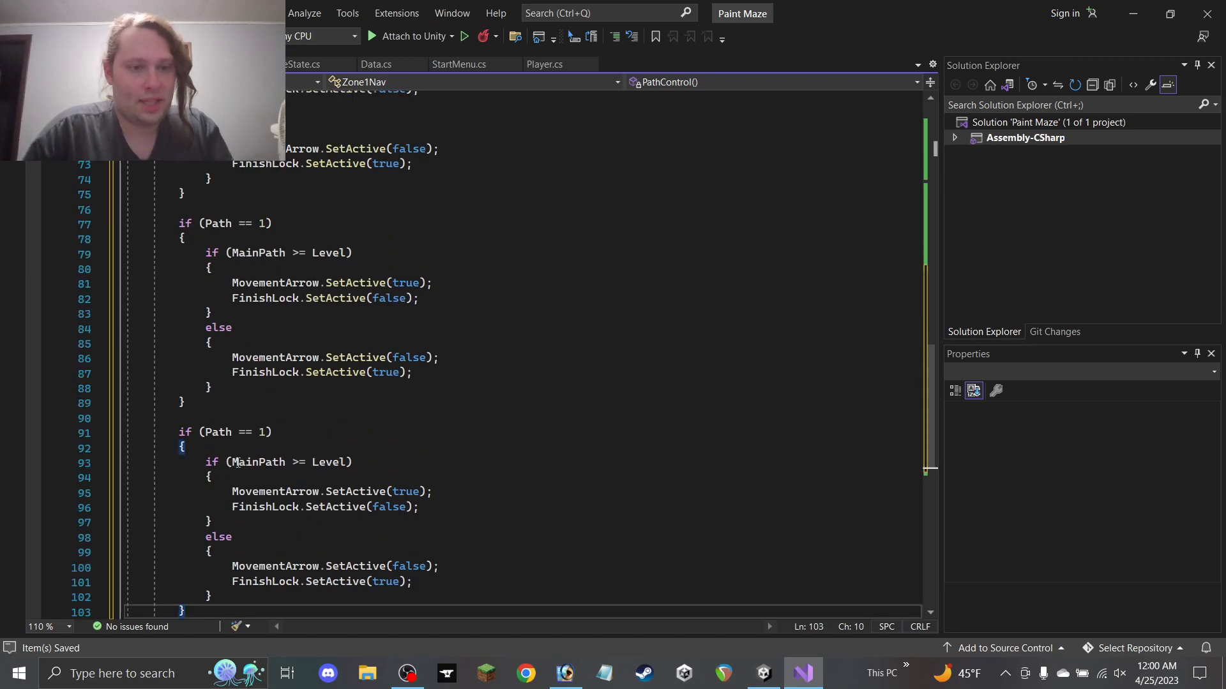
scroll(238, 464, up, 14)
Renumber the copied blocks' path checks to Path == 2, 3, 4 and 5
click(267, 430)
key(BackSpace)
text(2)
scroll(282, 427, down, 4)
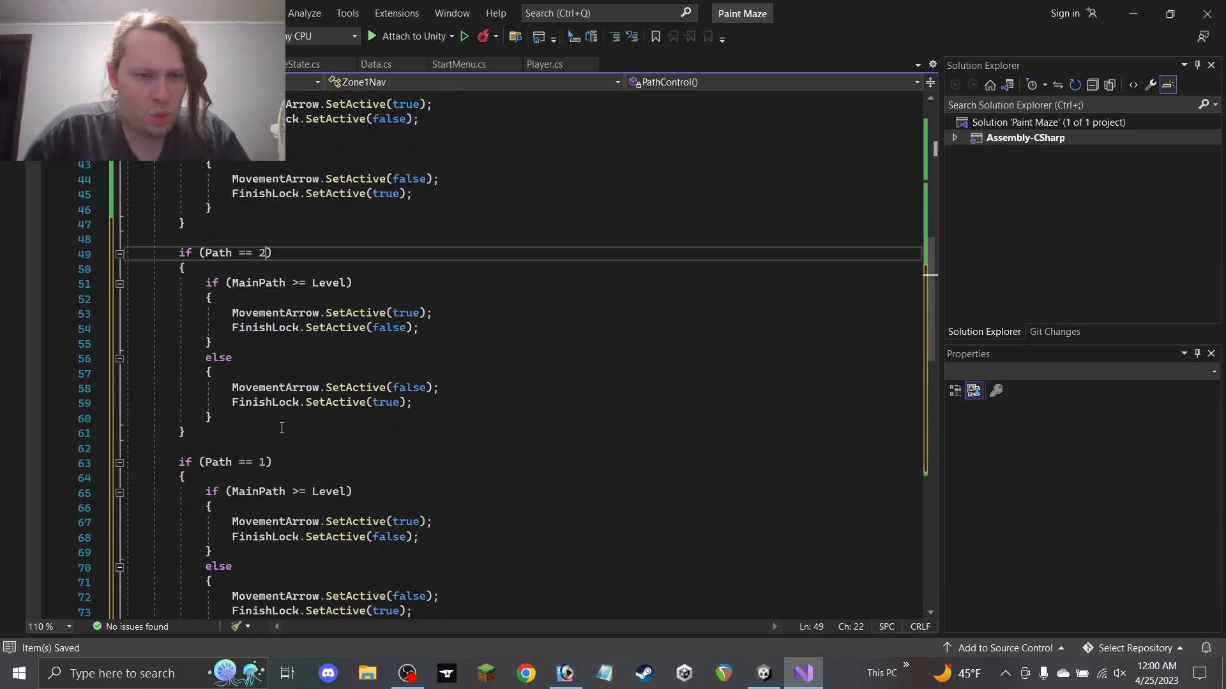
drag(267, 461, 262, 462)
double_click(264, 447)
text(4)
scroll(263, 421, down, 6)
double_click(262, 389)
text(5)
scroll(299, 399, up, 13)
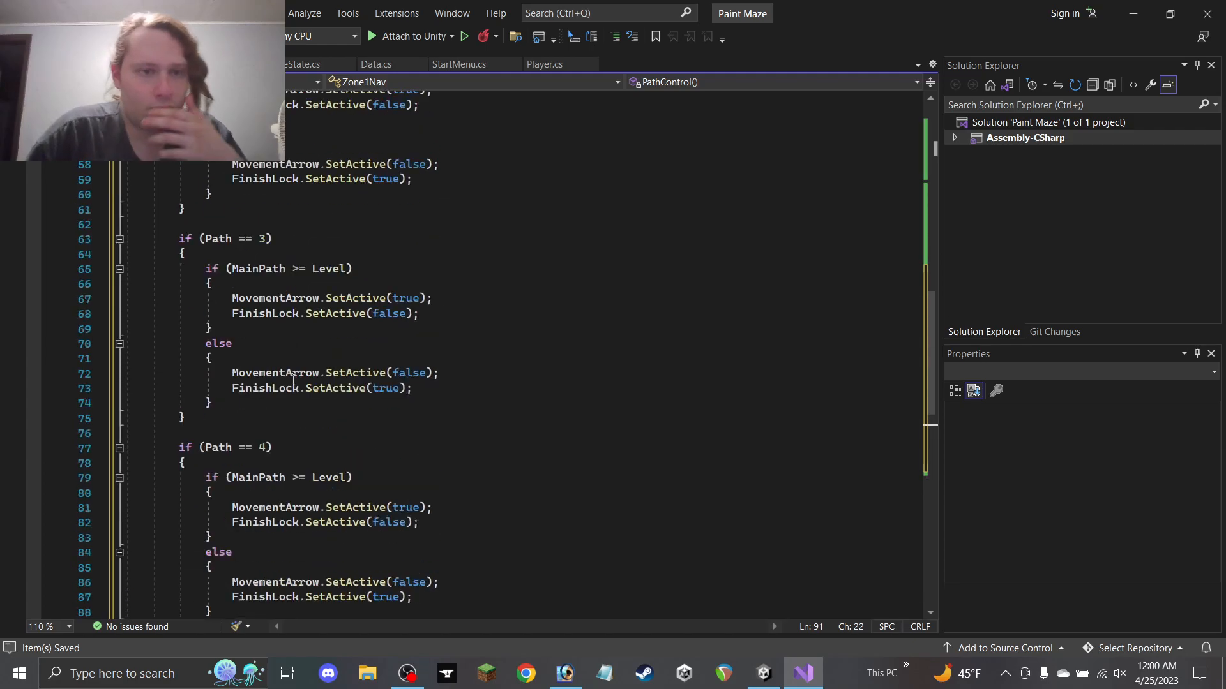
Make the Path 2 and Path 3 conditions test SidePath1 and SidePath2 against Level
double_click(262, 373)
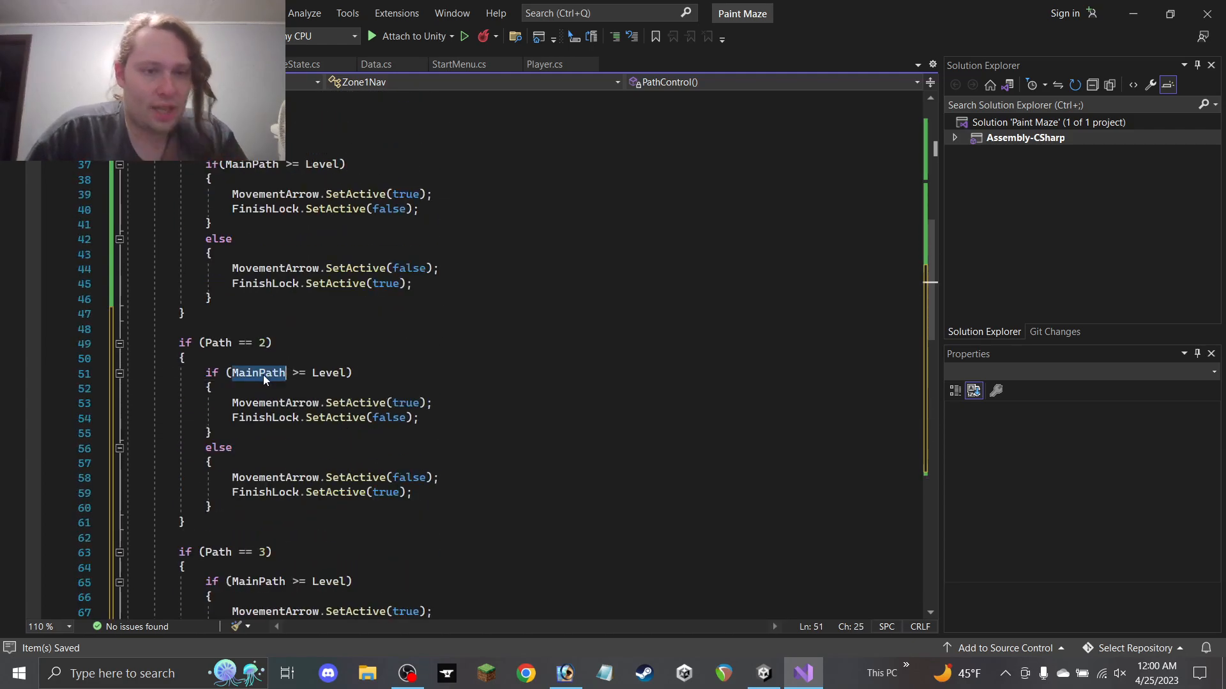
text(SideP)
key(Tab)
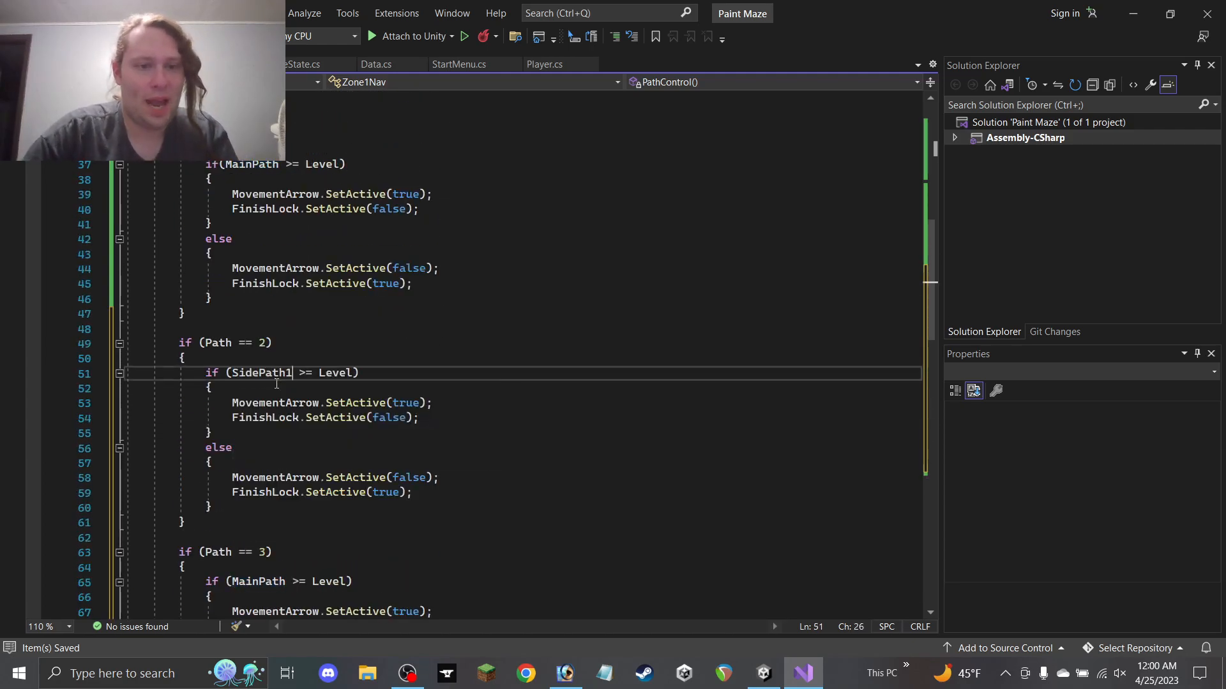
scroll(312, 425, down, 3)
scroll(312, 424, down, 1)
double_click(259, 403)
text(SidePath1)
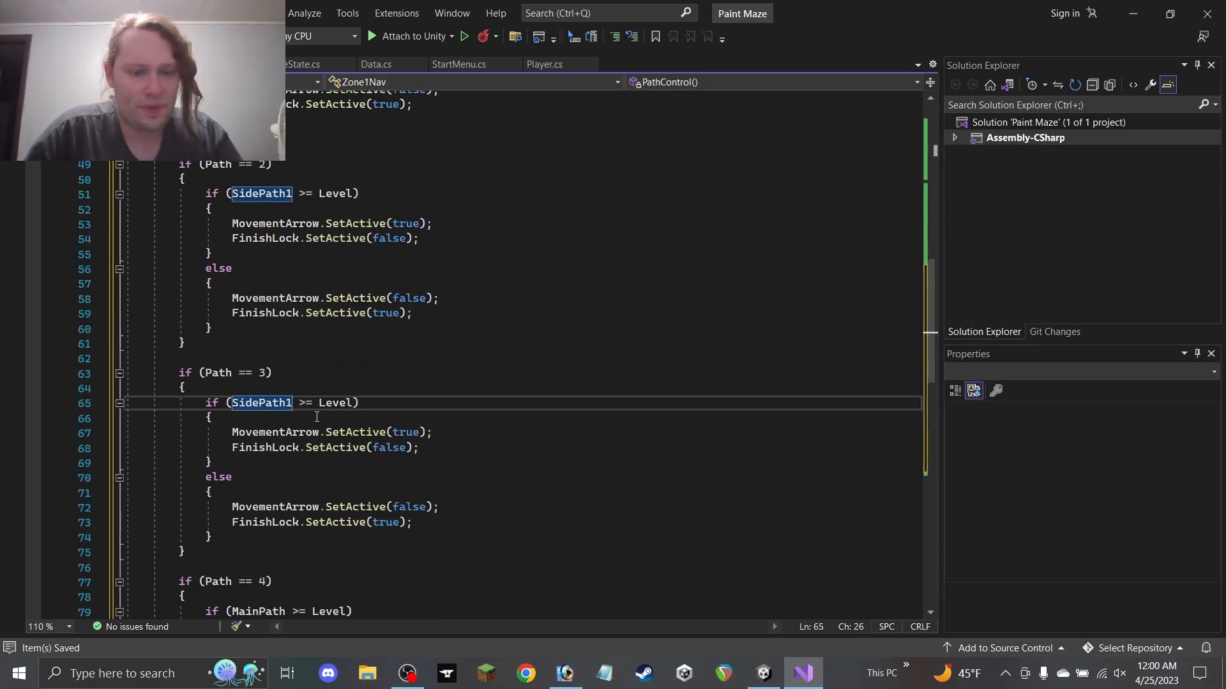
key(BackSpace)
text(2)
scroll(315, 383, down, 6)
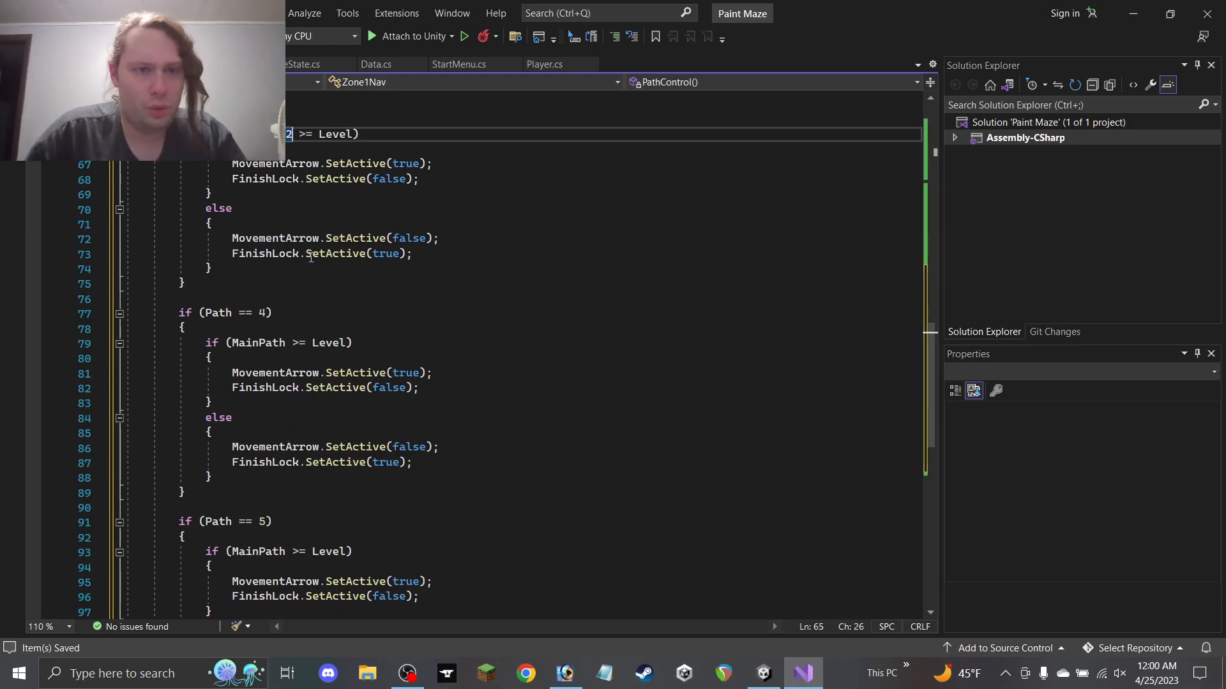
Make the Path 4 and Path 5 conditions test SidePath3 and SidePath4, then save Zone1Nav
drag(291, 136, 232, 136)
key(ctrl+c)
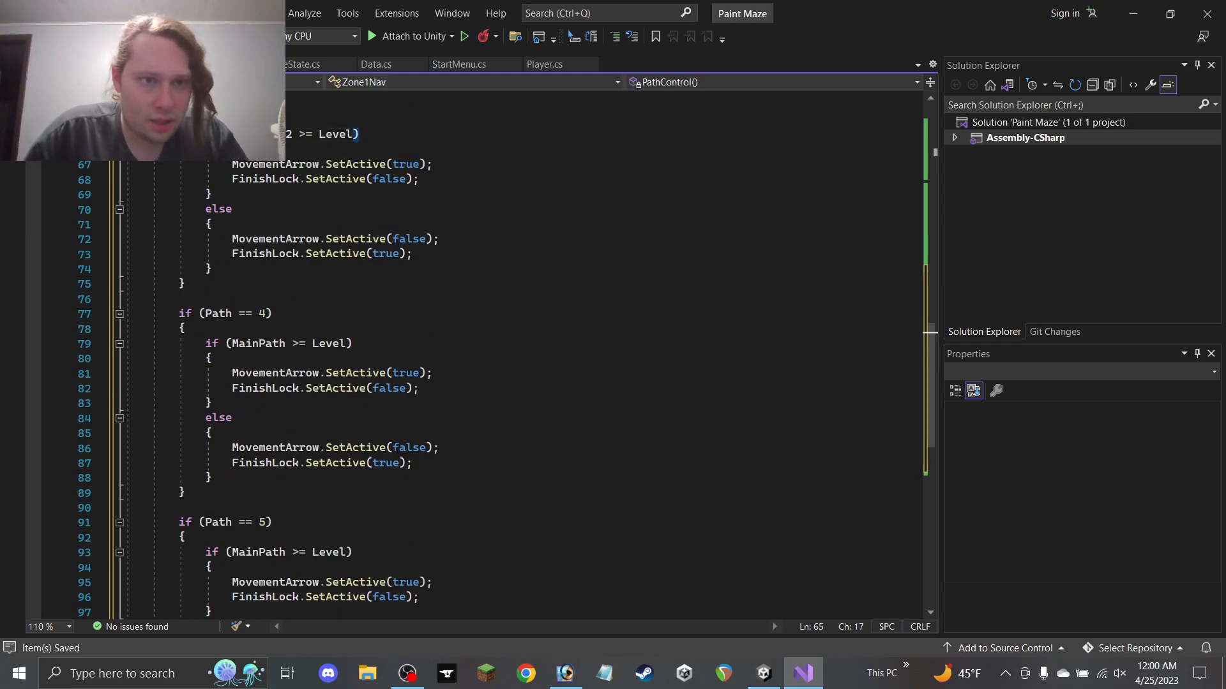
double_click(256, 345)
key(ctrl+v)
key(BackSpace)
text(3)
scroll(294, 380, down, 3)
double_click(258, 417)
text(SidePath3)
key(BackSpace)
text(4)
key(Return)
key(ctrl+z)
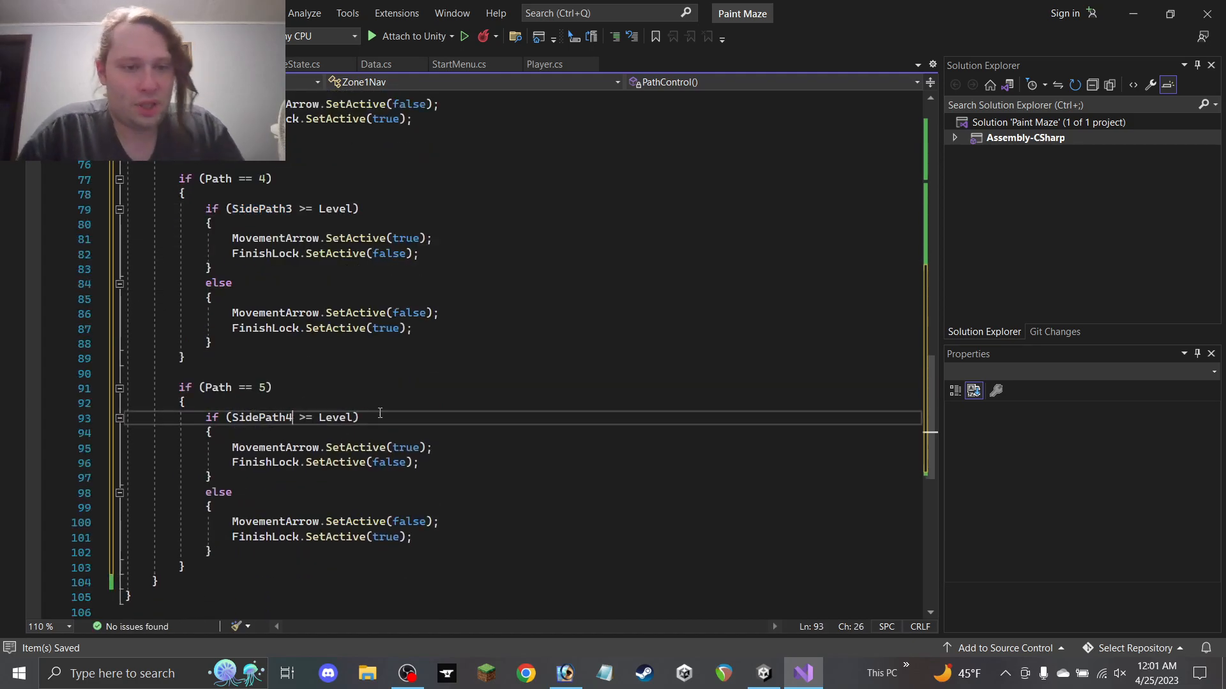
key(ctrl+s)
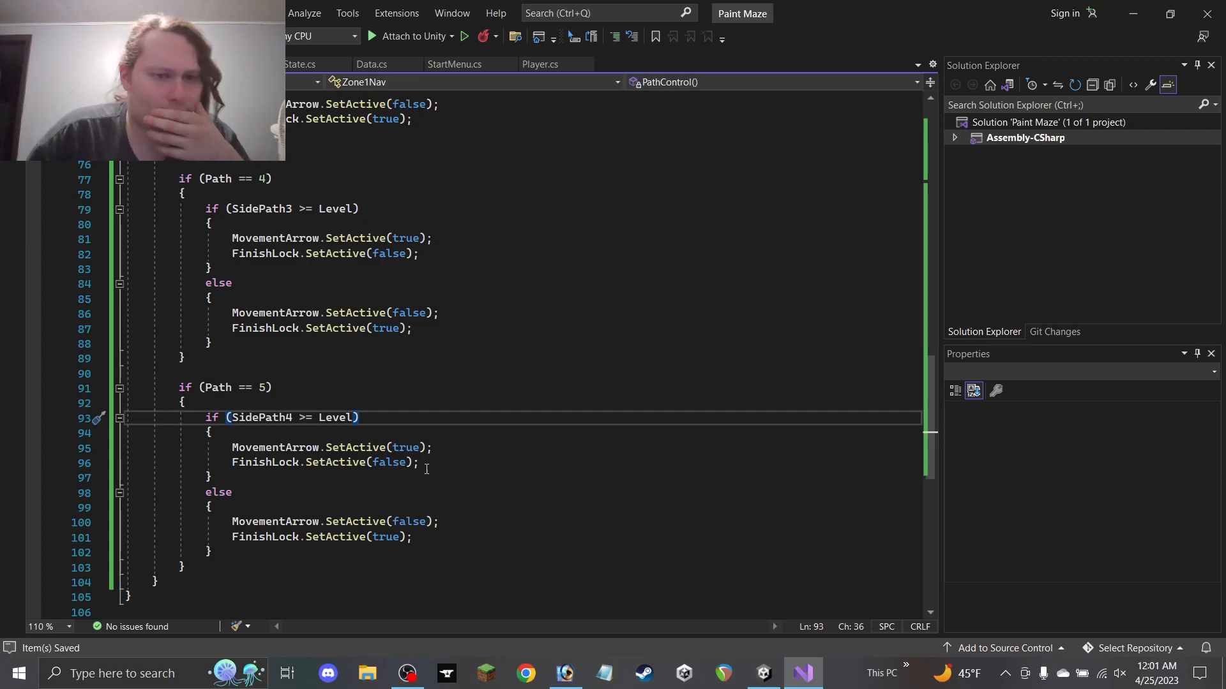
Insert a blank line at the top of the PathControl method body
click(275, 570)
scroll(278, 510, up, 18)
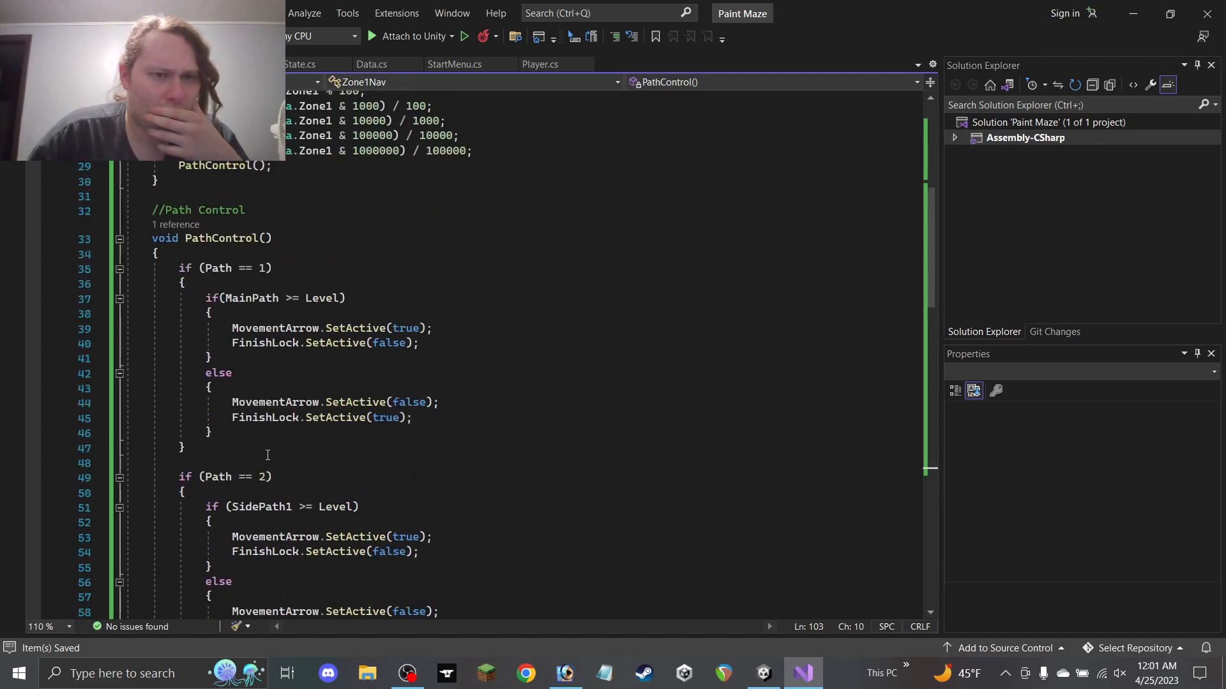
click(279, 391)
key(Return)
key(Return)
Add an if (Path == 0) block setting MovementArrow and FinishLock both SetActive(false), and save
key(Up)
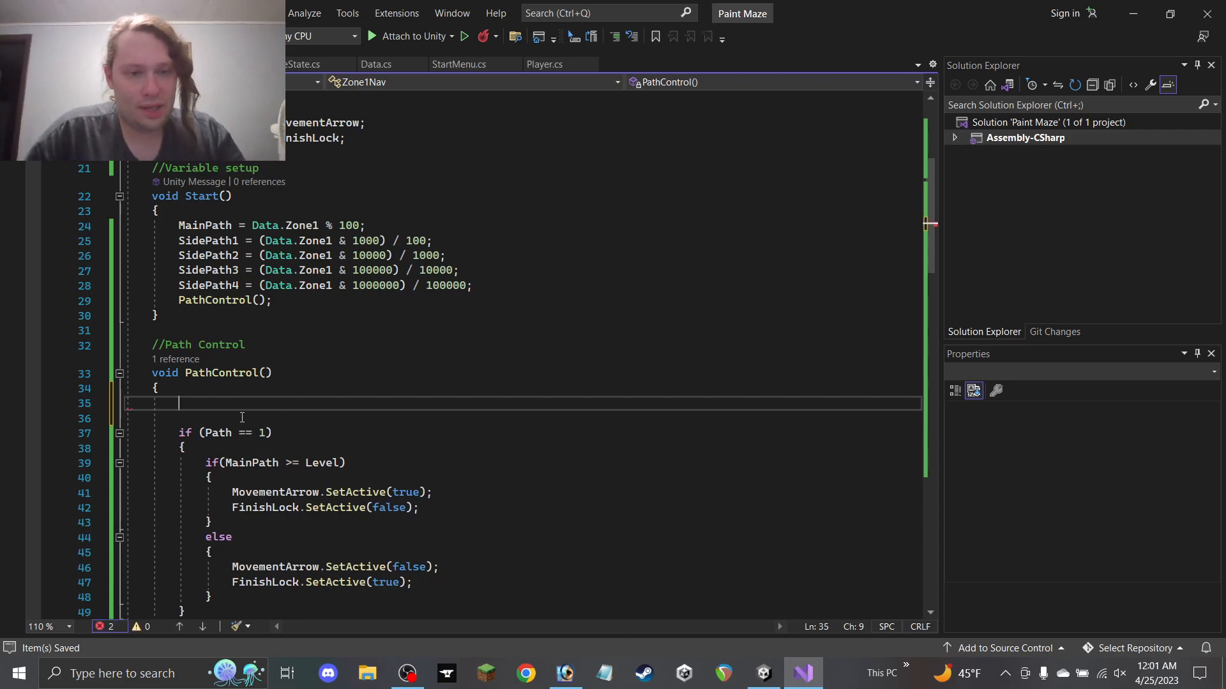
text(if (Path )
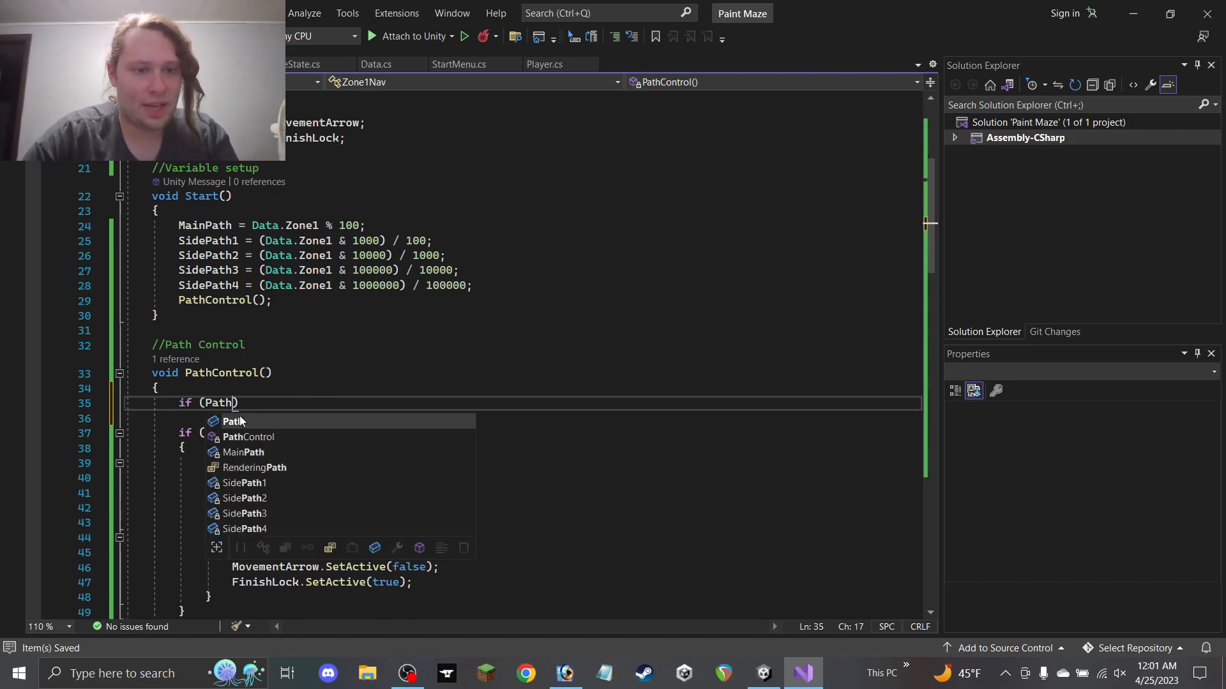
text(== 0))
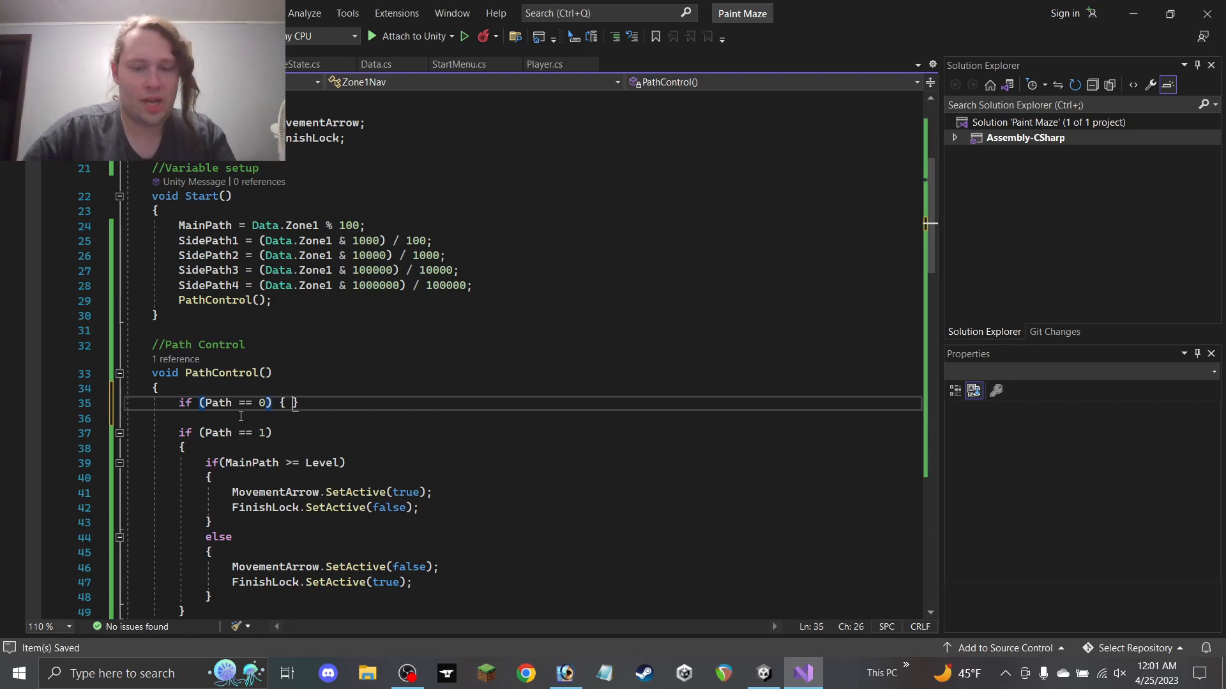
key(Return)
text({)
key(Return)
scroll(286, 400, down, 2)
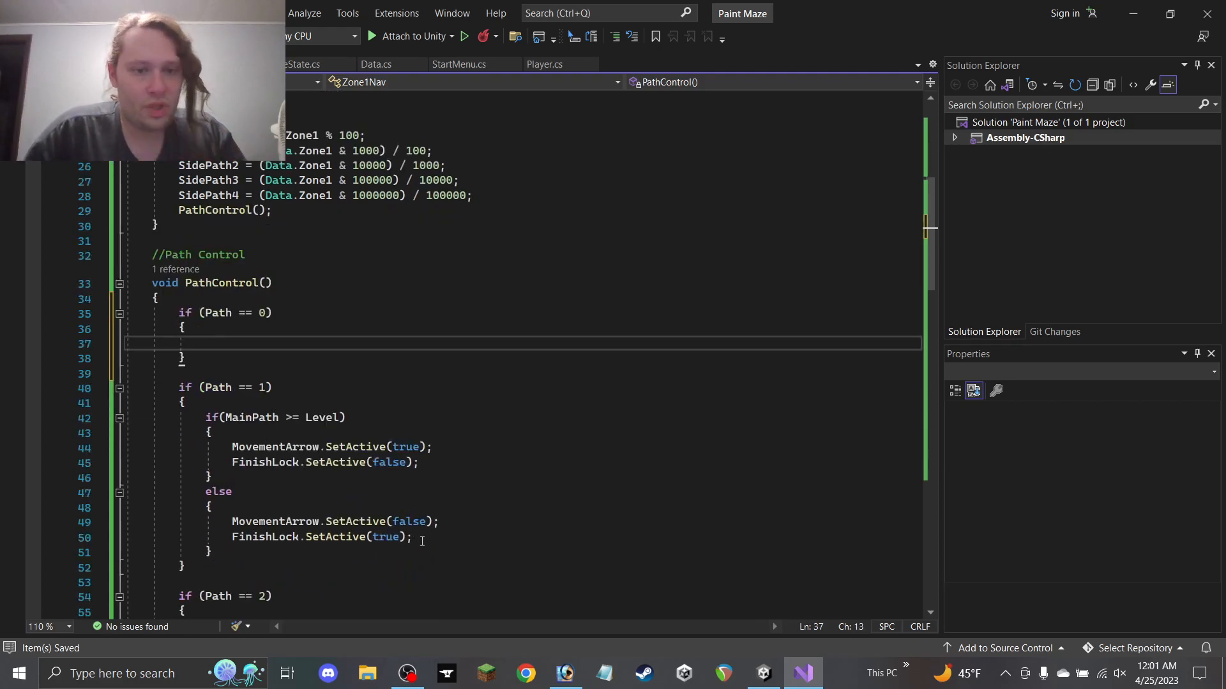
drag(422, 541, 117, 522)
key(ctrl+c)
click(240, 342)
key(ctrl+v)
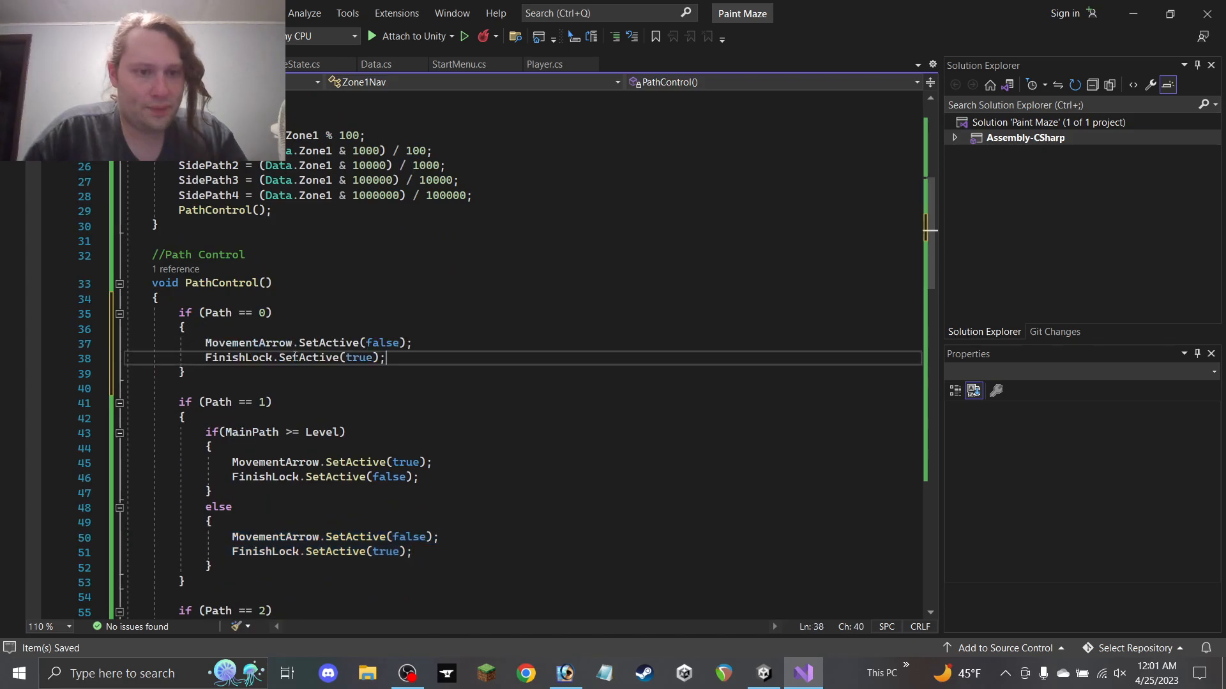
double_click(359, 358)
text(false)
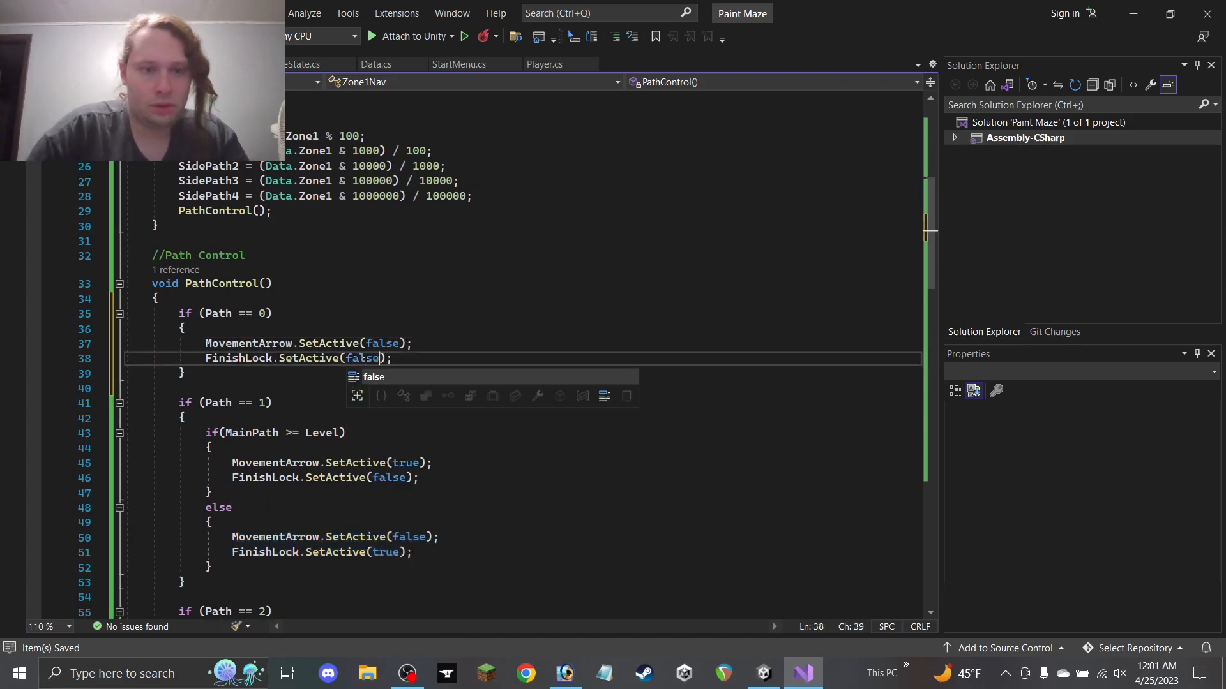
click(463, 338)
key(ctrl+s)
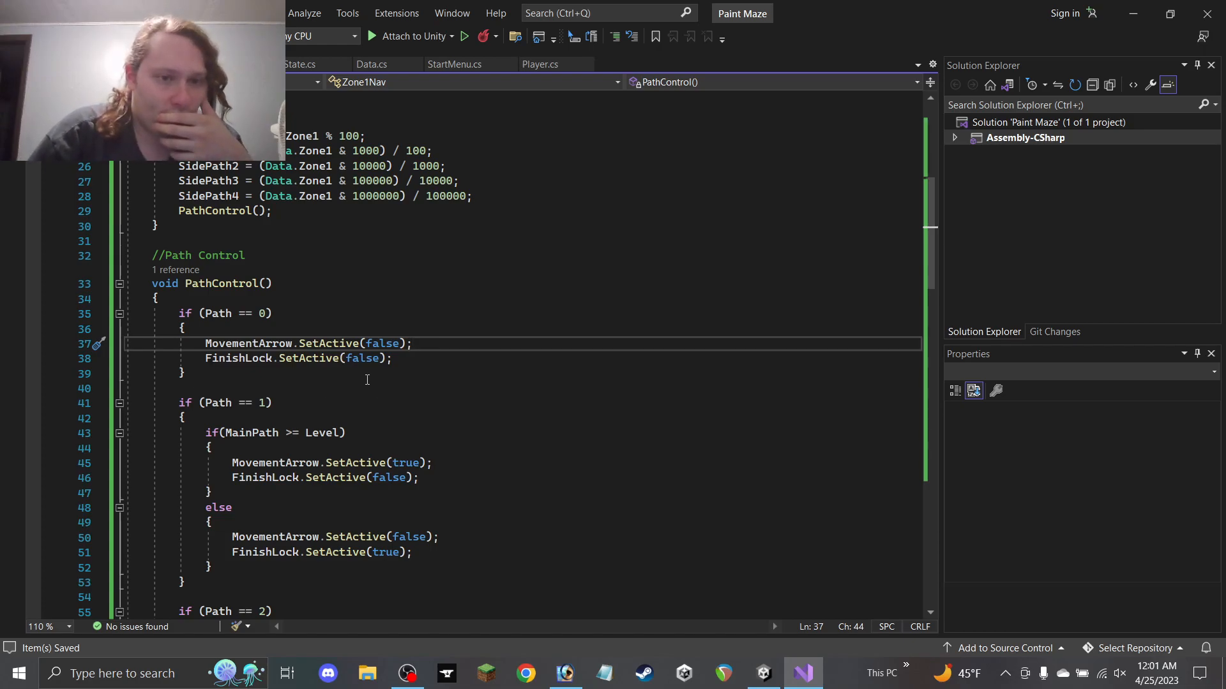
Scroll through PathControl() to review its Path == 0 through Path == 5 cases
scroll(367, 380, up, 2)
scroll(367, 380, down, 2)
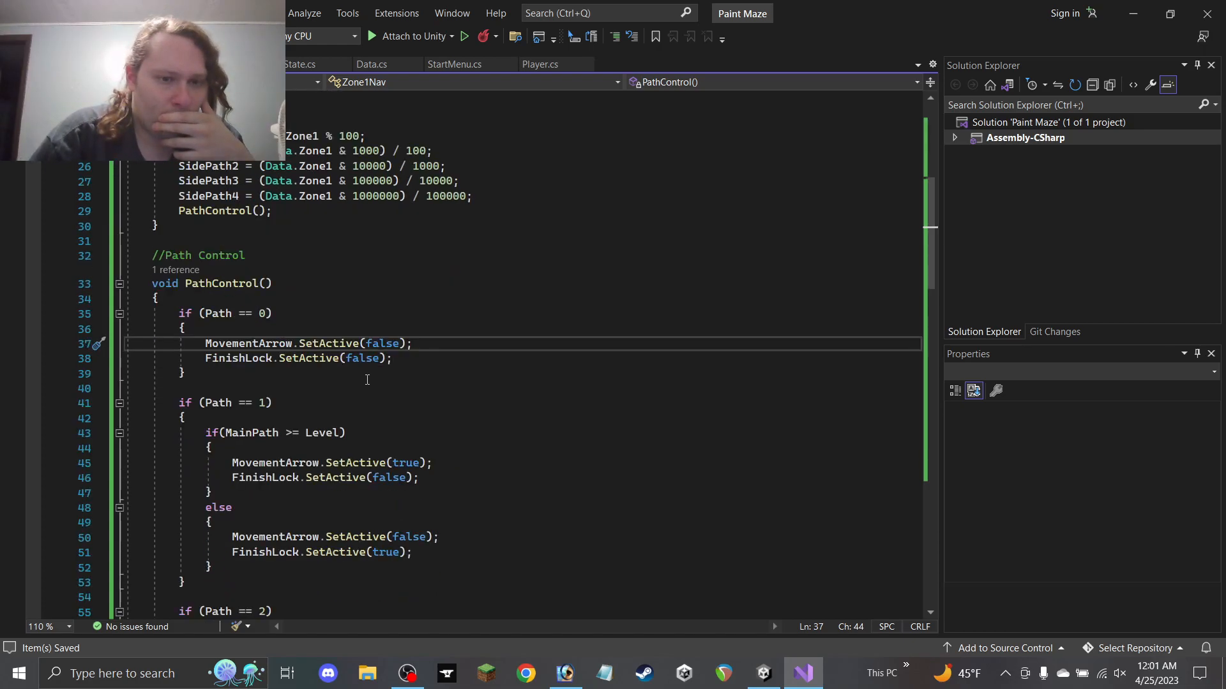
click(265, 314)
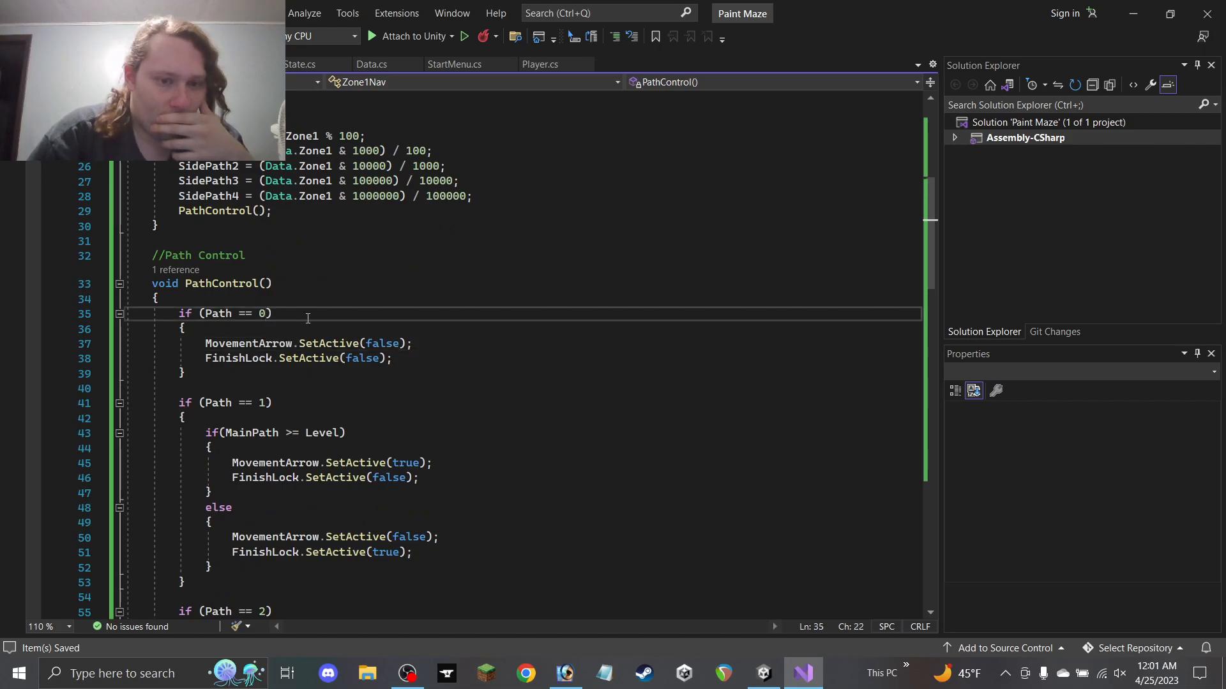
click(378, 371)
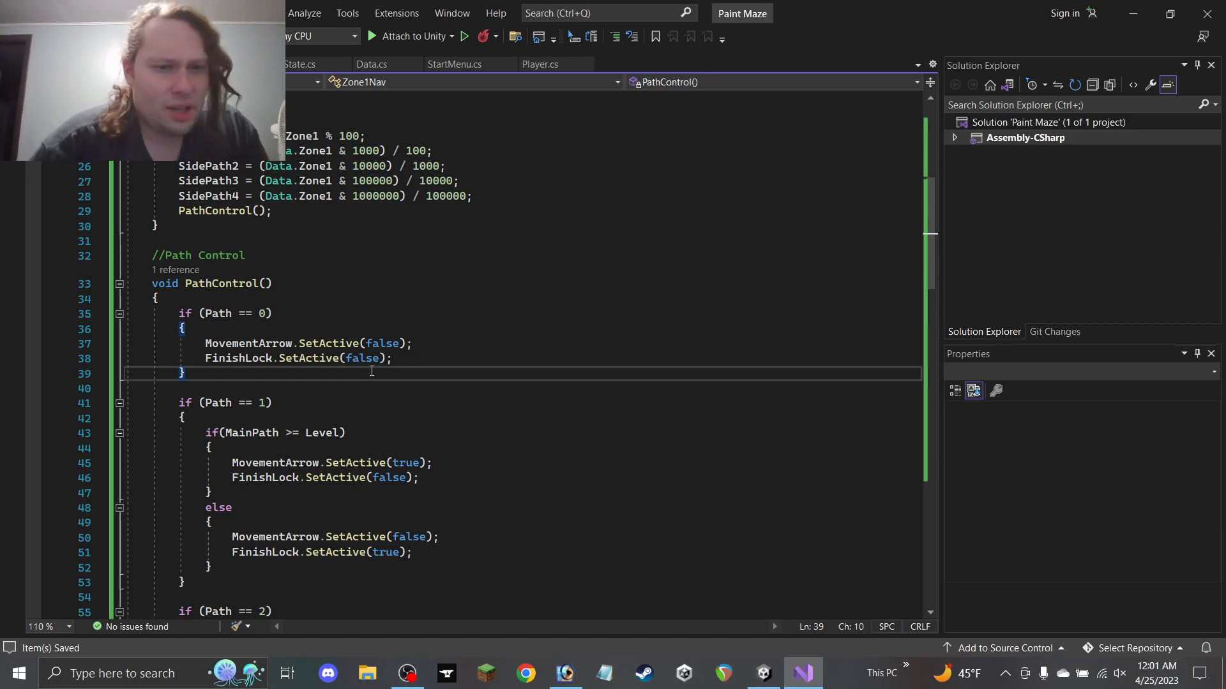
scroll(375, 371, down, 8)
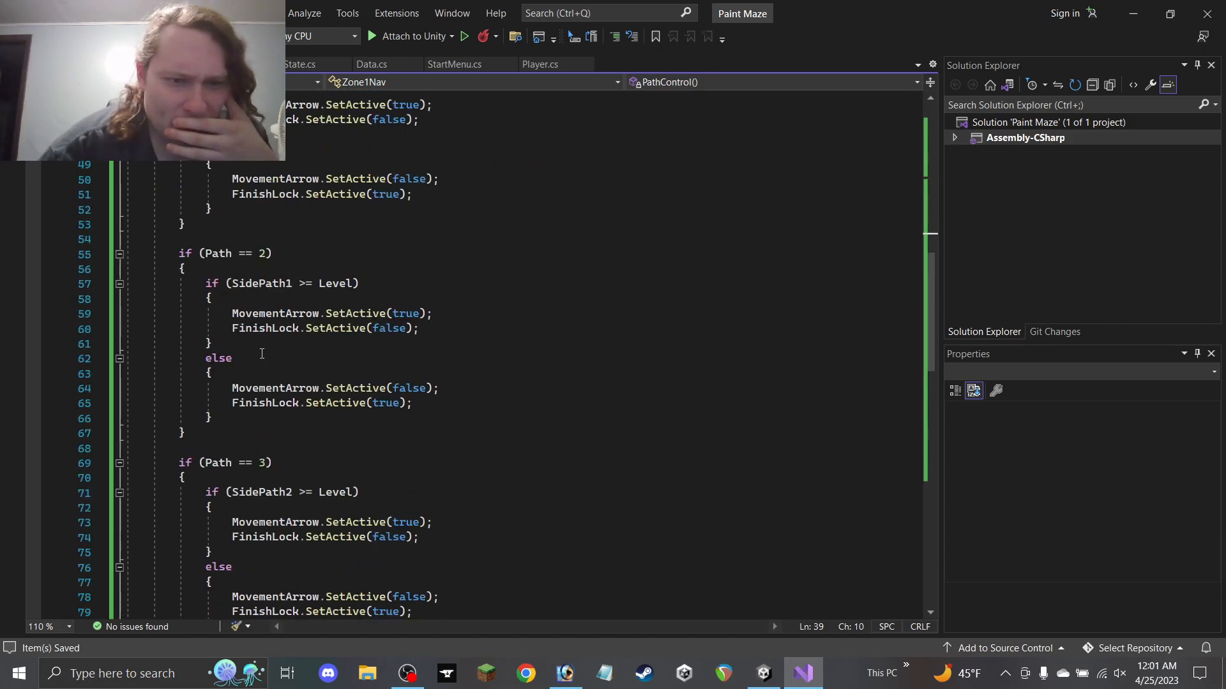
scroll(262, 353, up, 2)
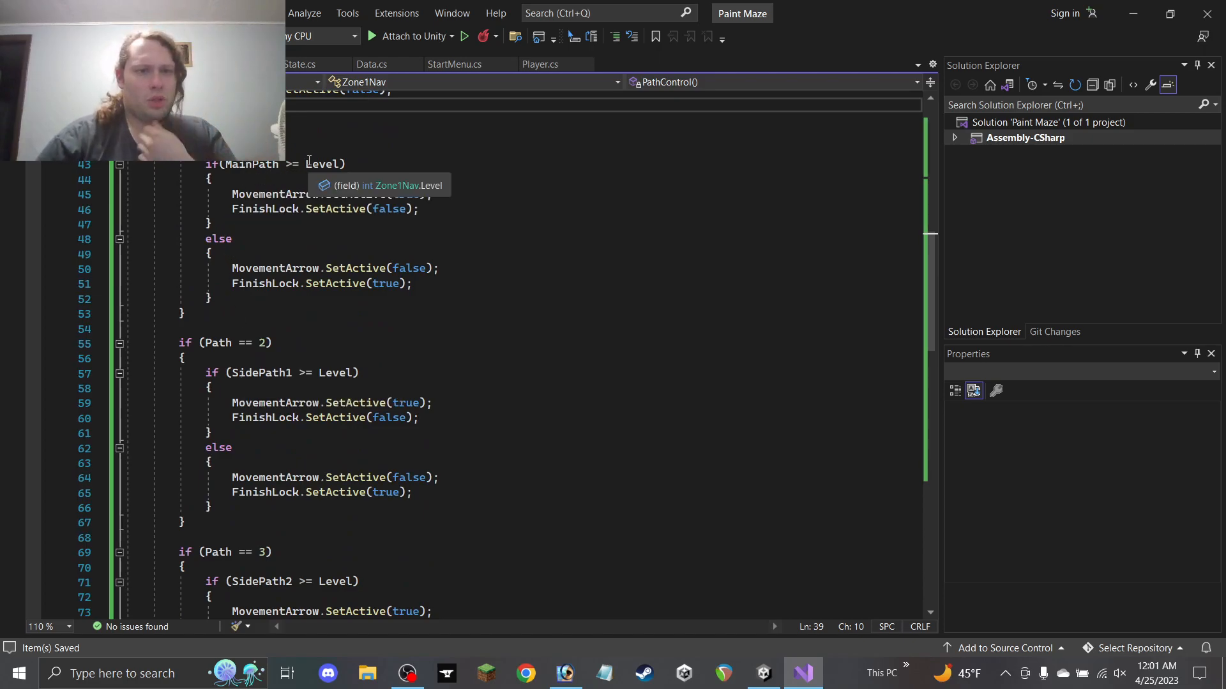
scroll(373, 290, up, 3)
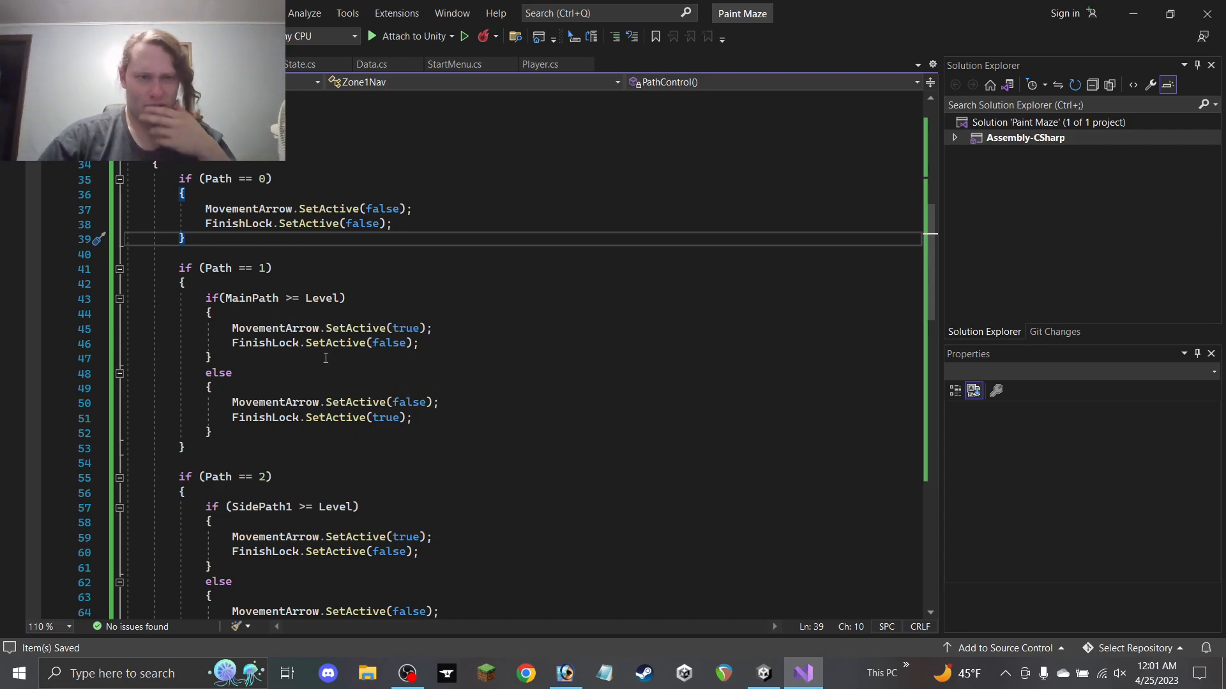
scroll(316, 362, up, 6)
scroll(310, 366, down, 5)
scroll(309, 365, up, 4)
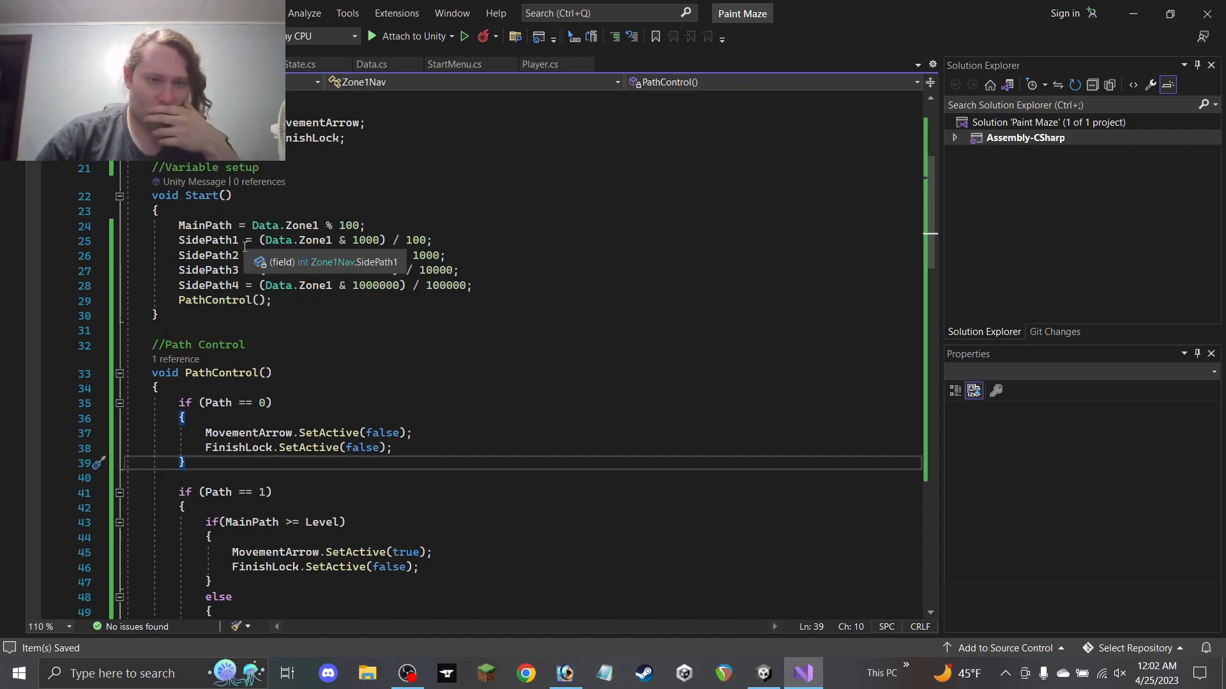
scroll(258, 613, down, 20)
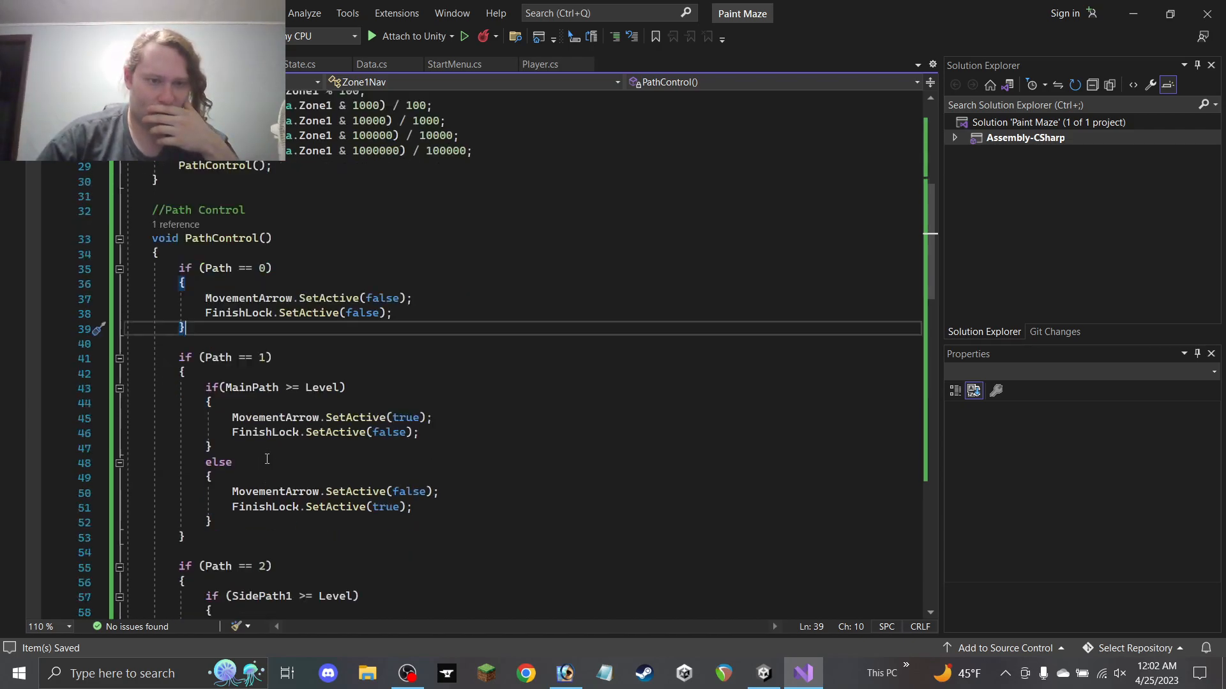
scroll(268, 445, up, 20)
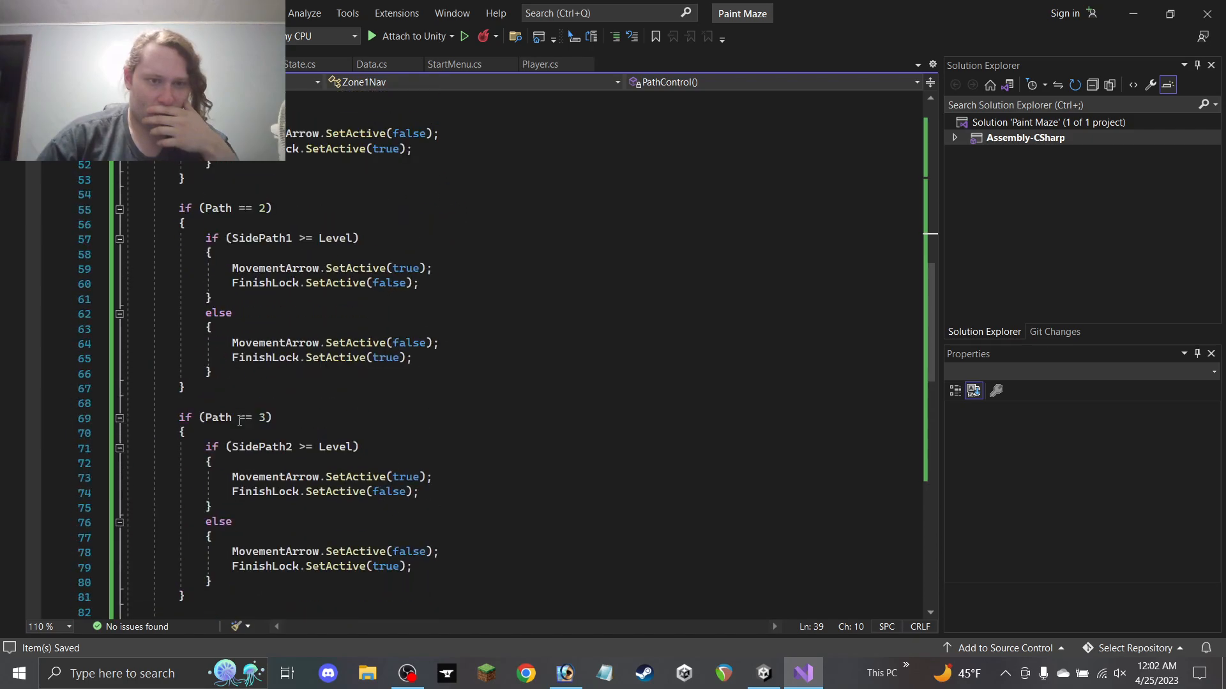
Collapse the PathControl and Start method bodies
click(119, 373)
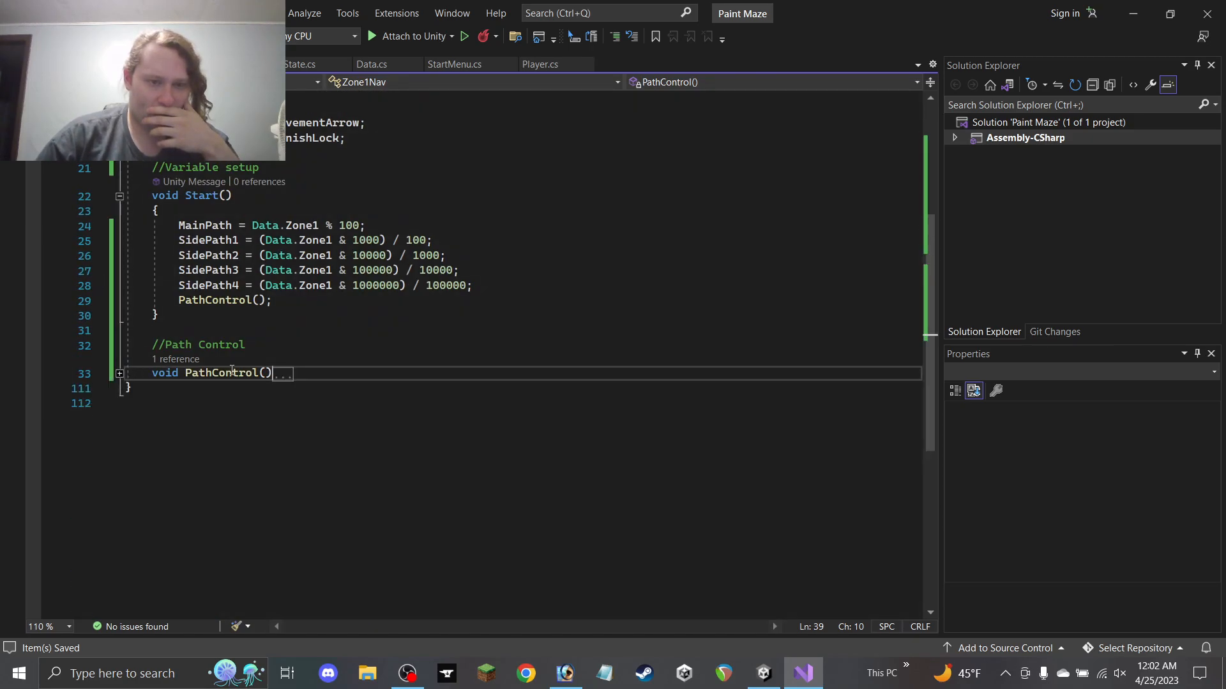
scroll(224, 364, up, 3)
click(119, 330)
scroll(227, 345, up, 3)
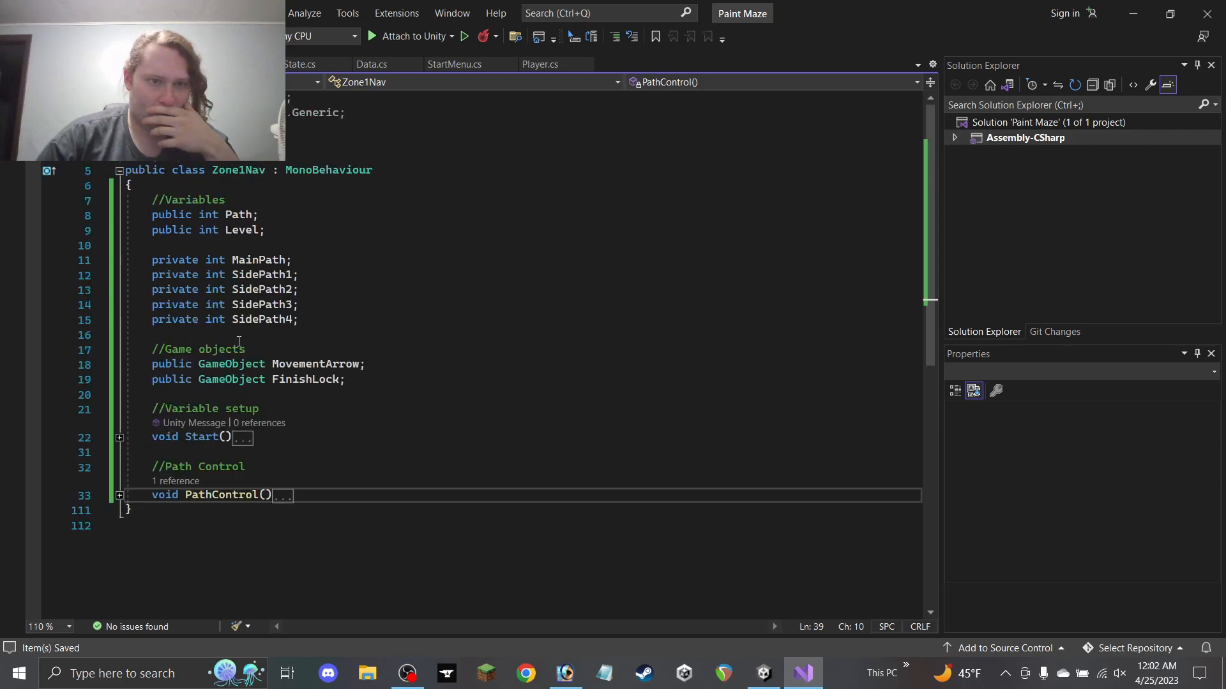
Wrap the declarations from //Variables to FinishLock in a folded Variables region, then return to Unity
click(284, 202)
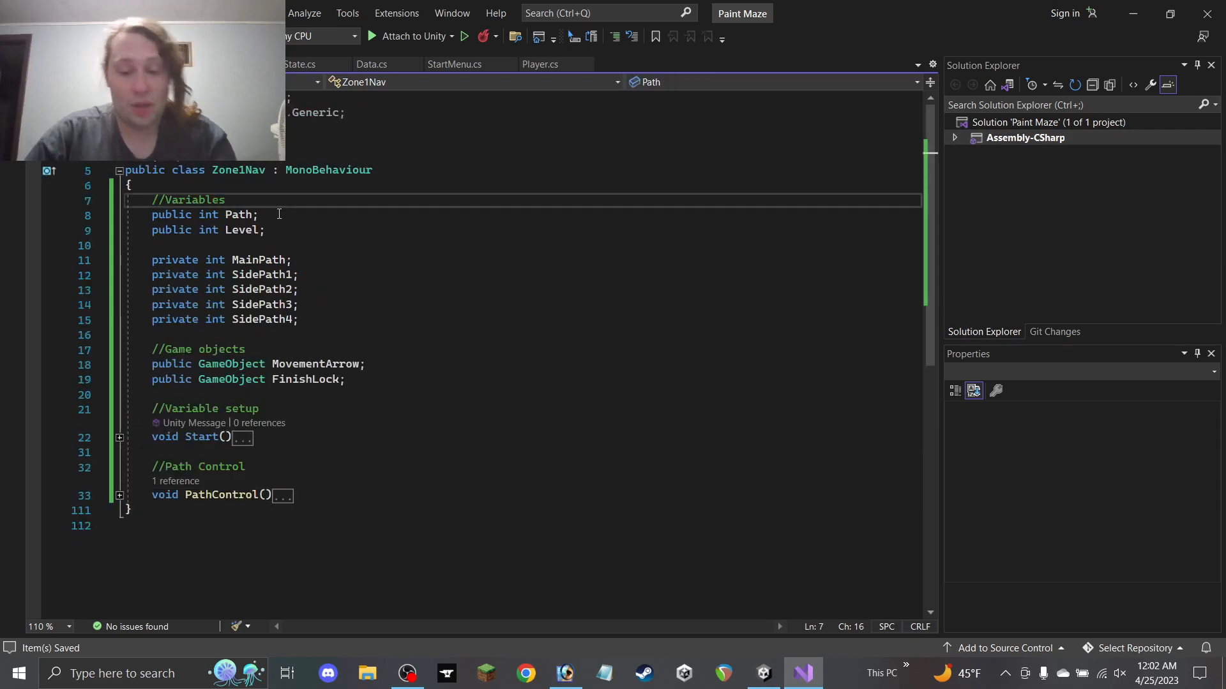
key(Return)
text(#region Va)
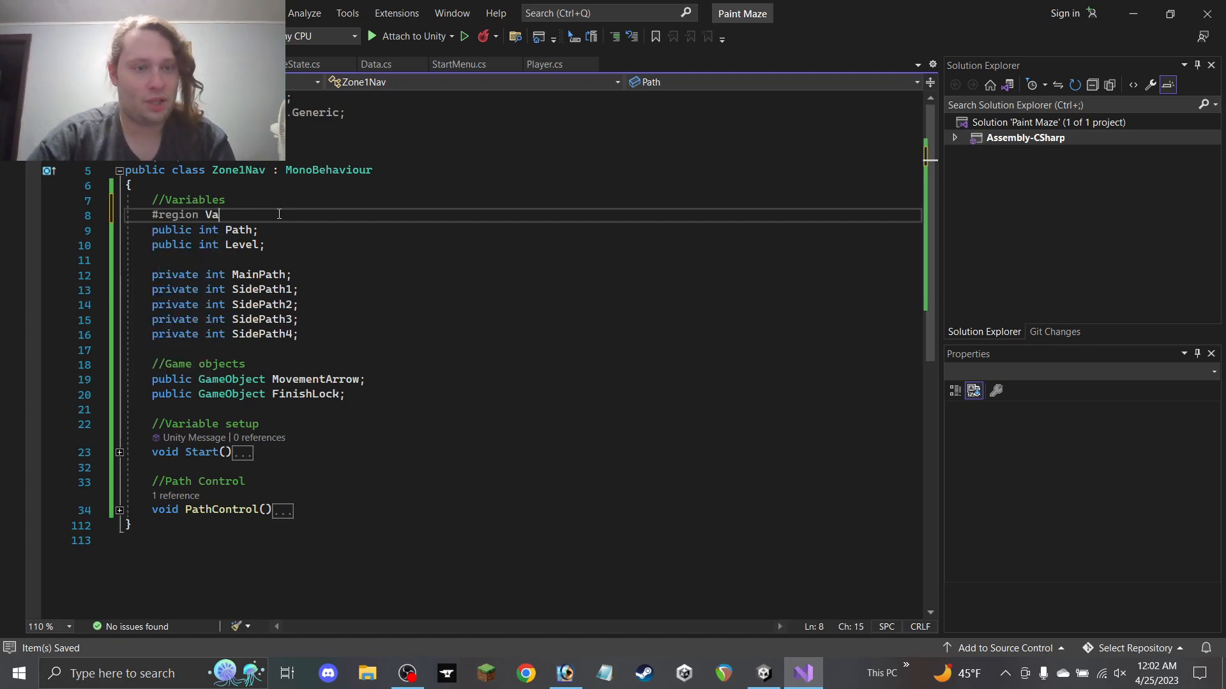
click(390, 409)
click(387, 392)
key(Return)
text(#endregion)
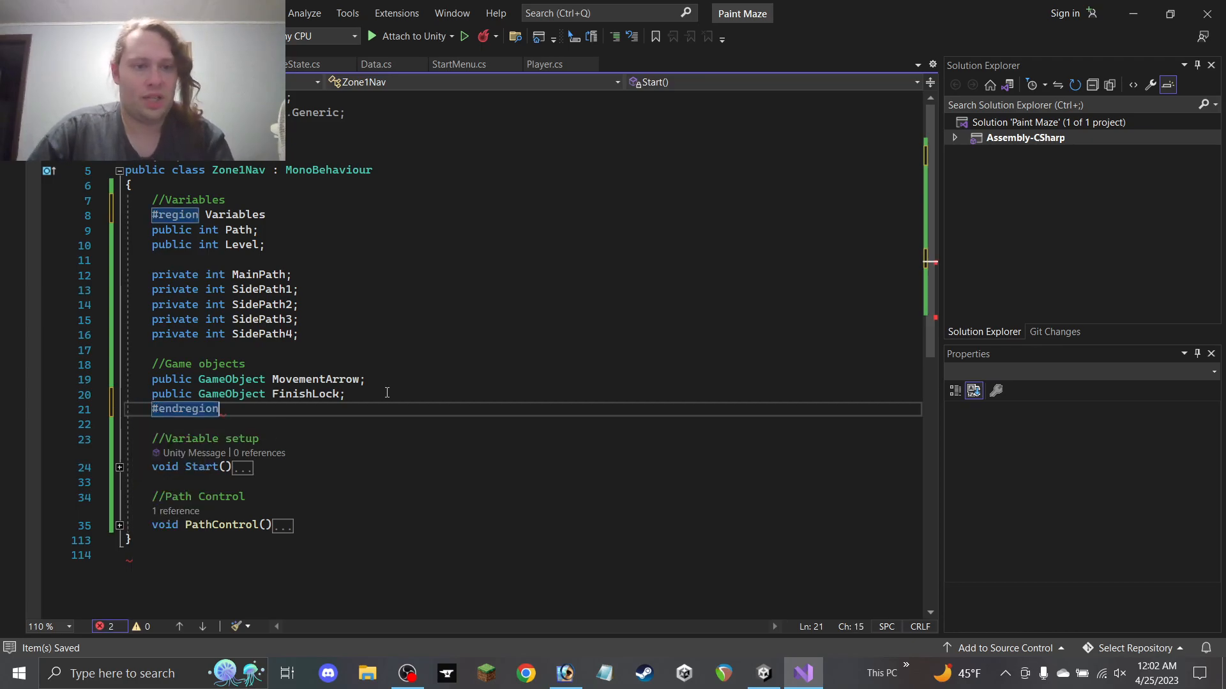
click(119, 215)
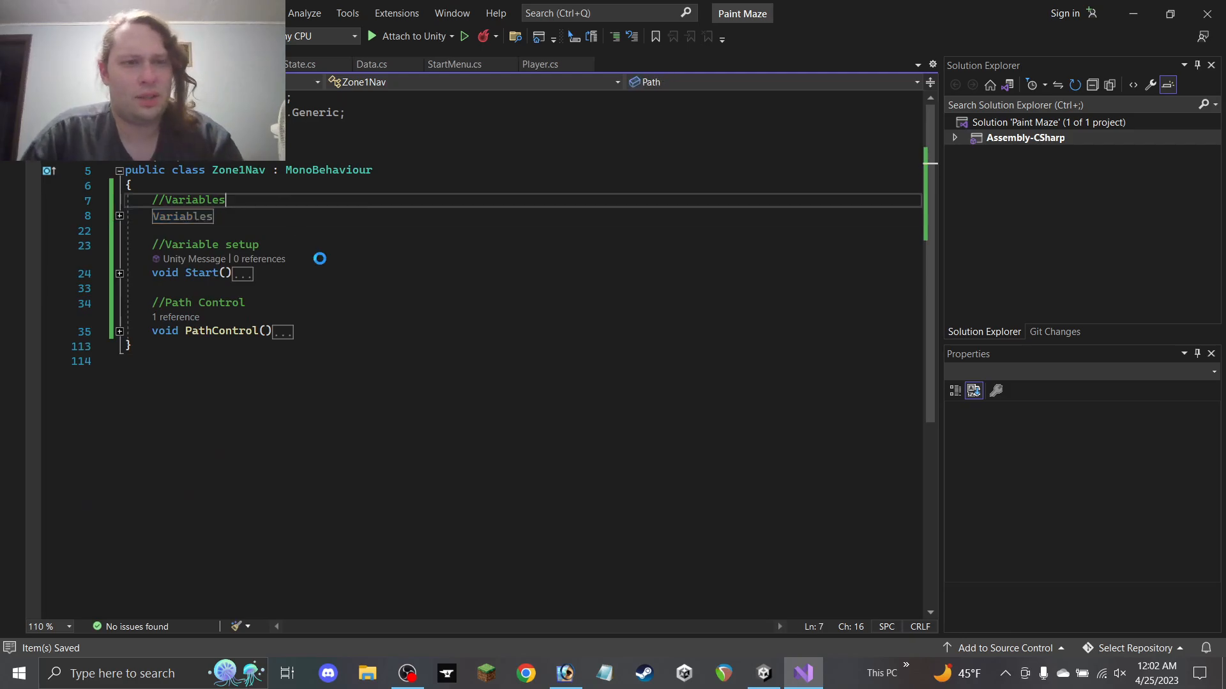
click(1131, 12)
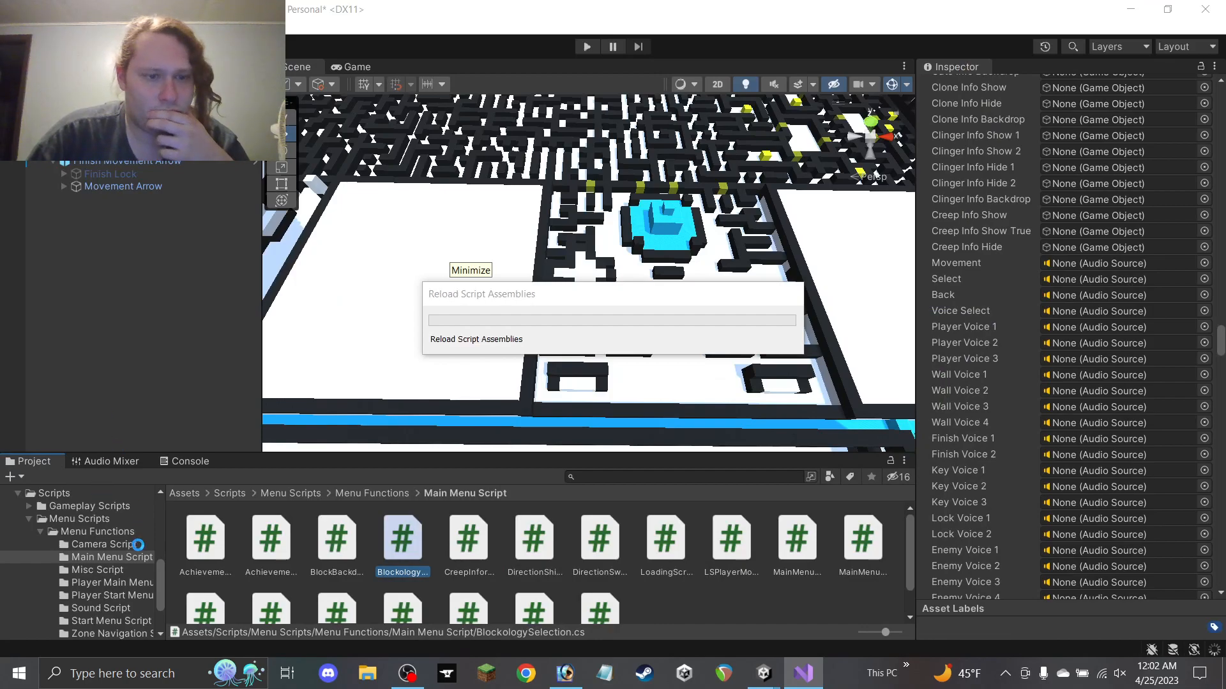
Attach Zone1Nav to Finish Movement Arrow and assign its Movement Arrow and Finish Lock children
scroll(128, 551, down, 3)
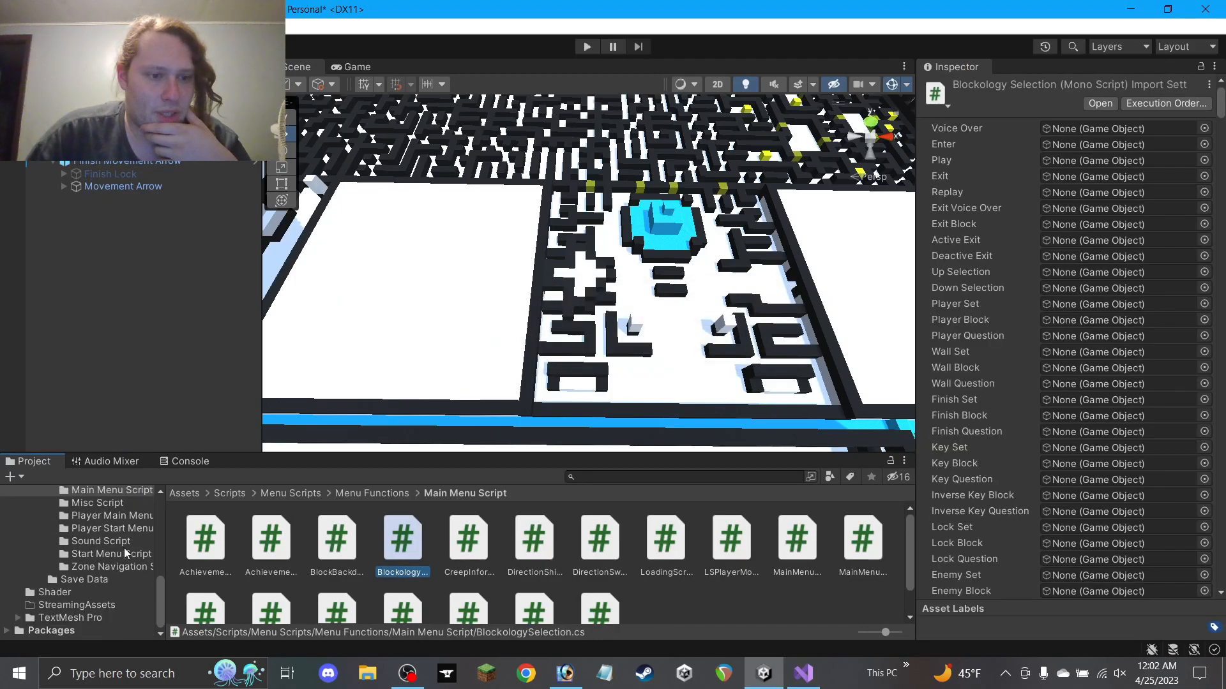
click(132, 569)
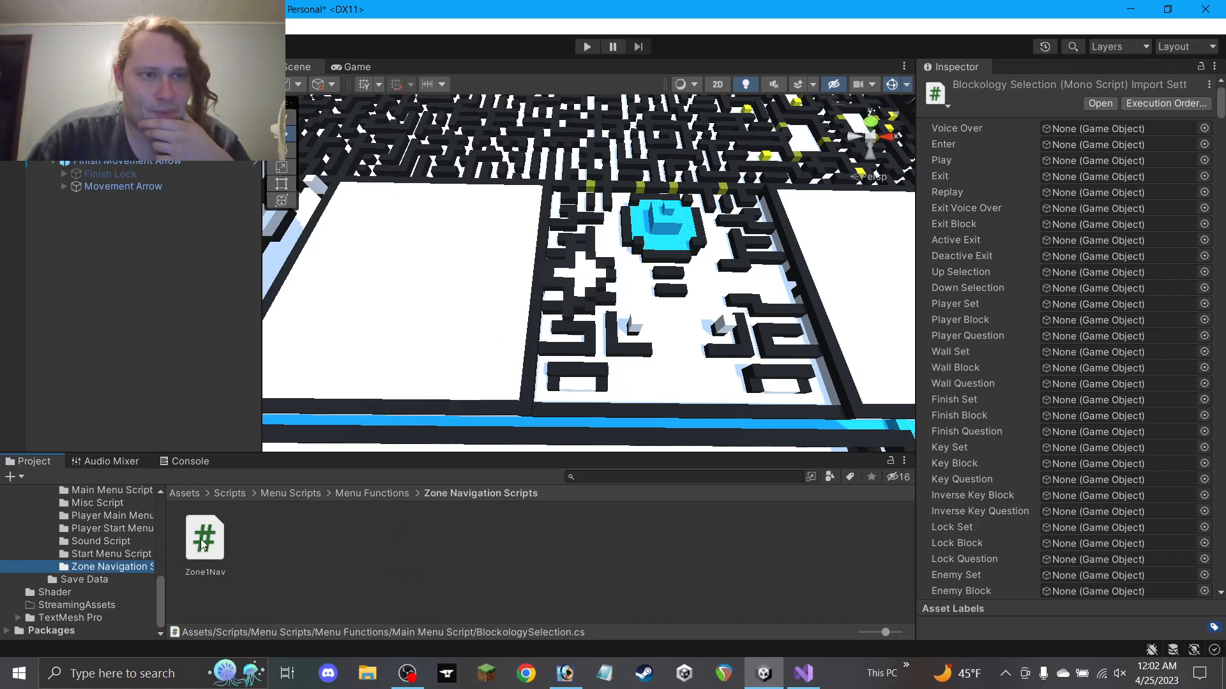
click(127, 163)
drag(212, 559, 1006, 268)
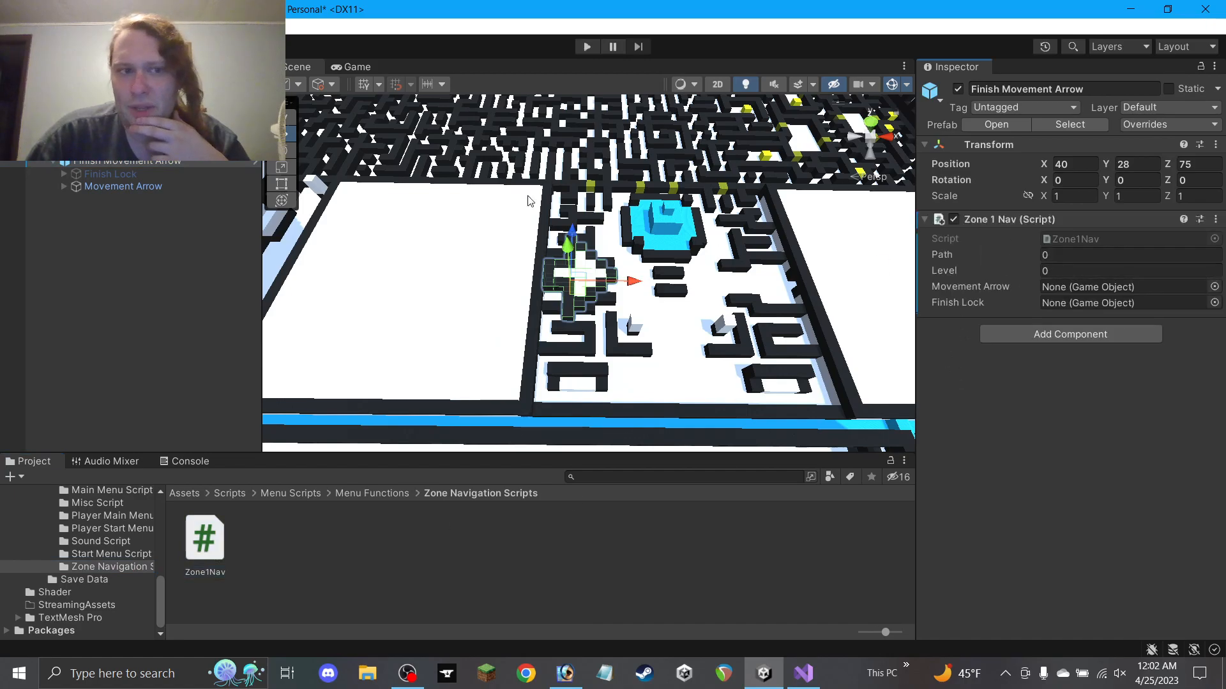
drag(133, 188, 1079, 288)
drag(141, 178, 1009, 306)
scroll(811, 233, down, 9)
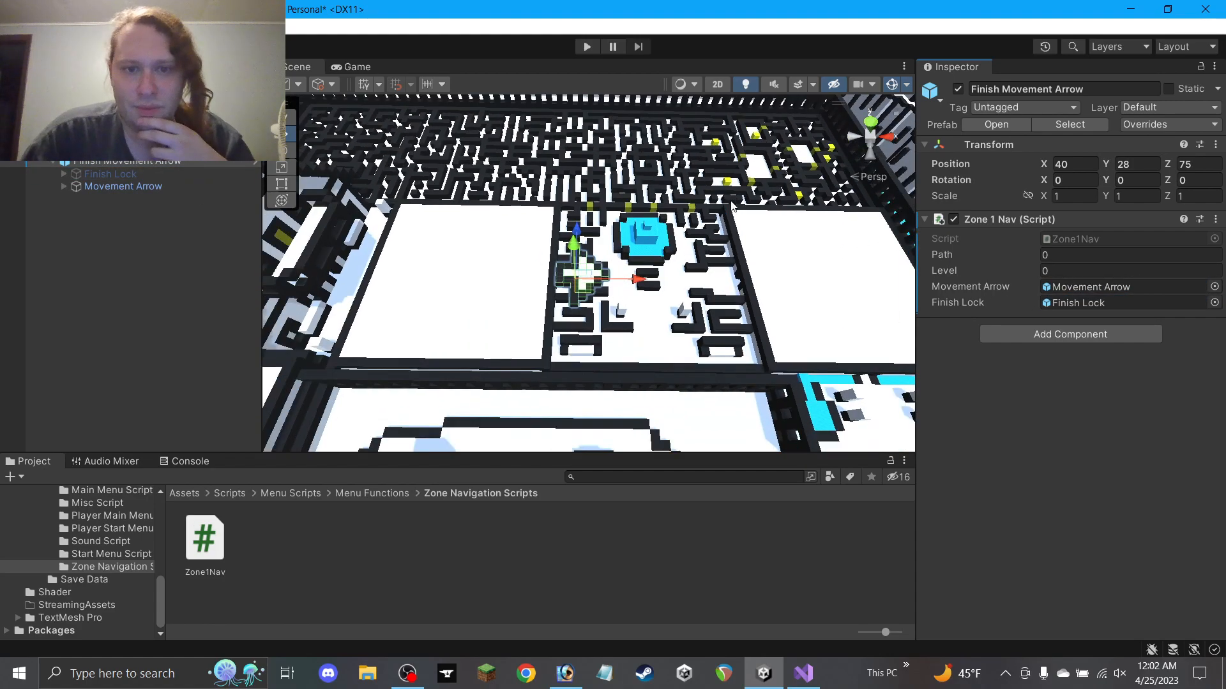
alt+drag(665, 230, 674, 294)
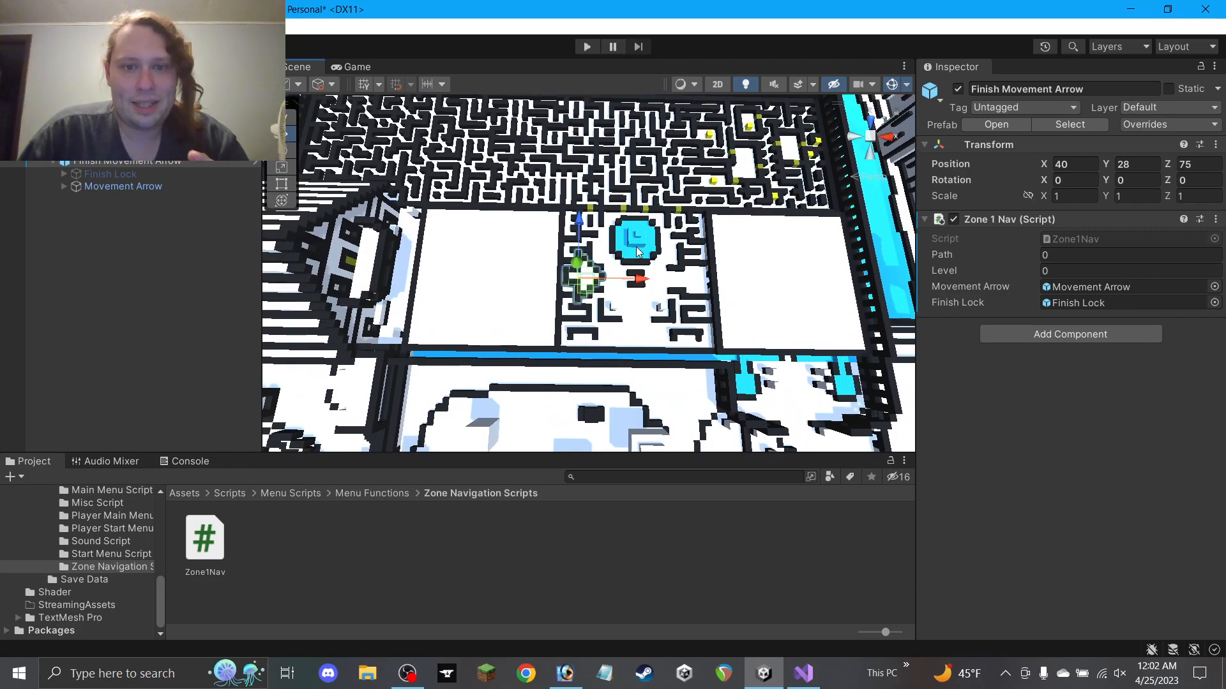
middle_drag(724, 275, 816, 263)
scroll(813, 263, up, 3)
scroll(813, 266, up, 2)
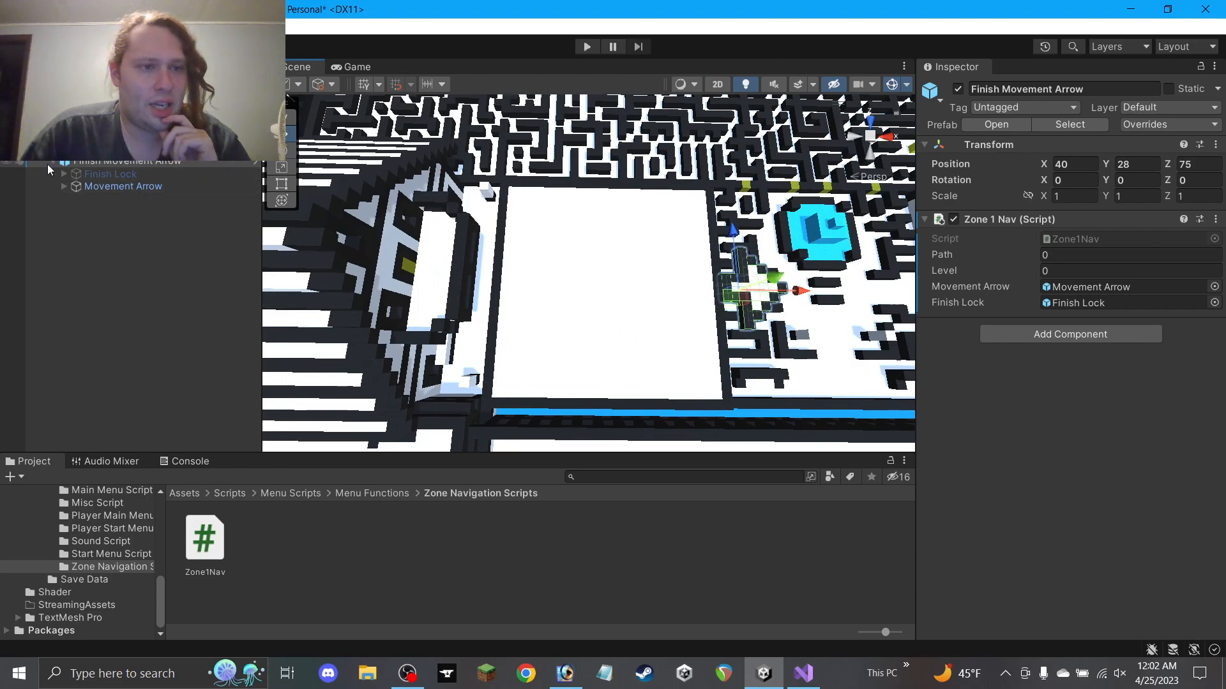
Duplicate the Movement Arrow and move the copy out of Finish Movement Arrow
click(53, 164)
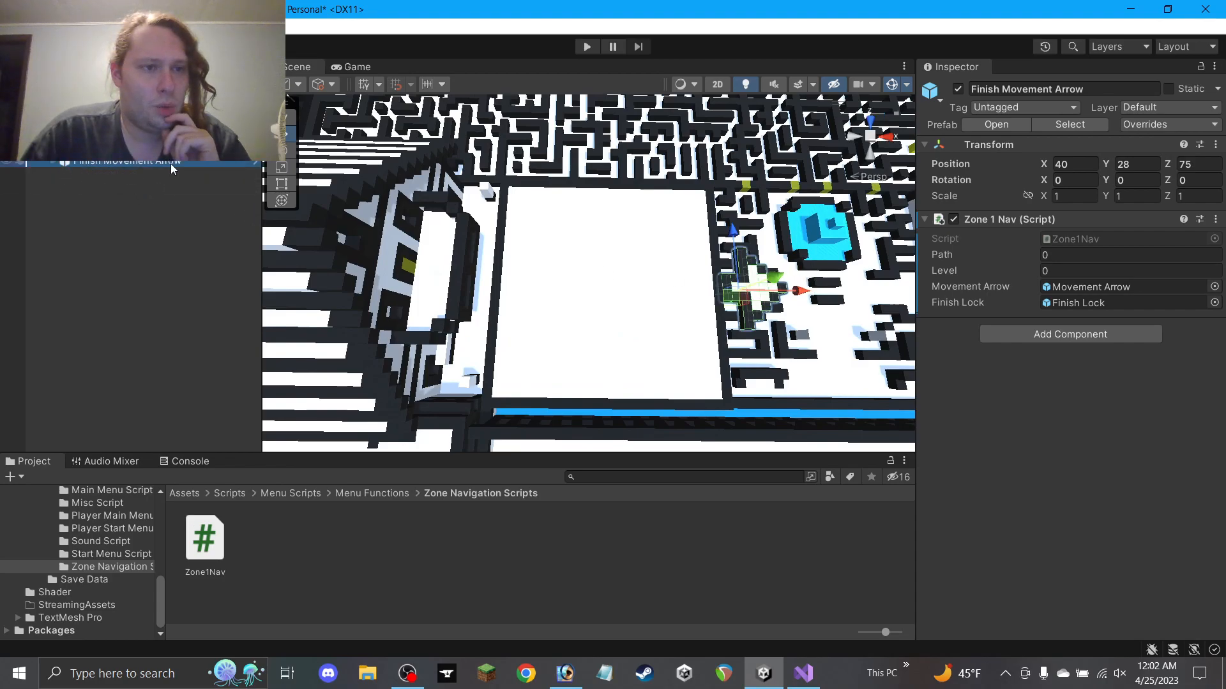
click(53, 163)
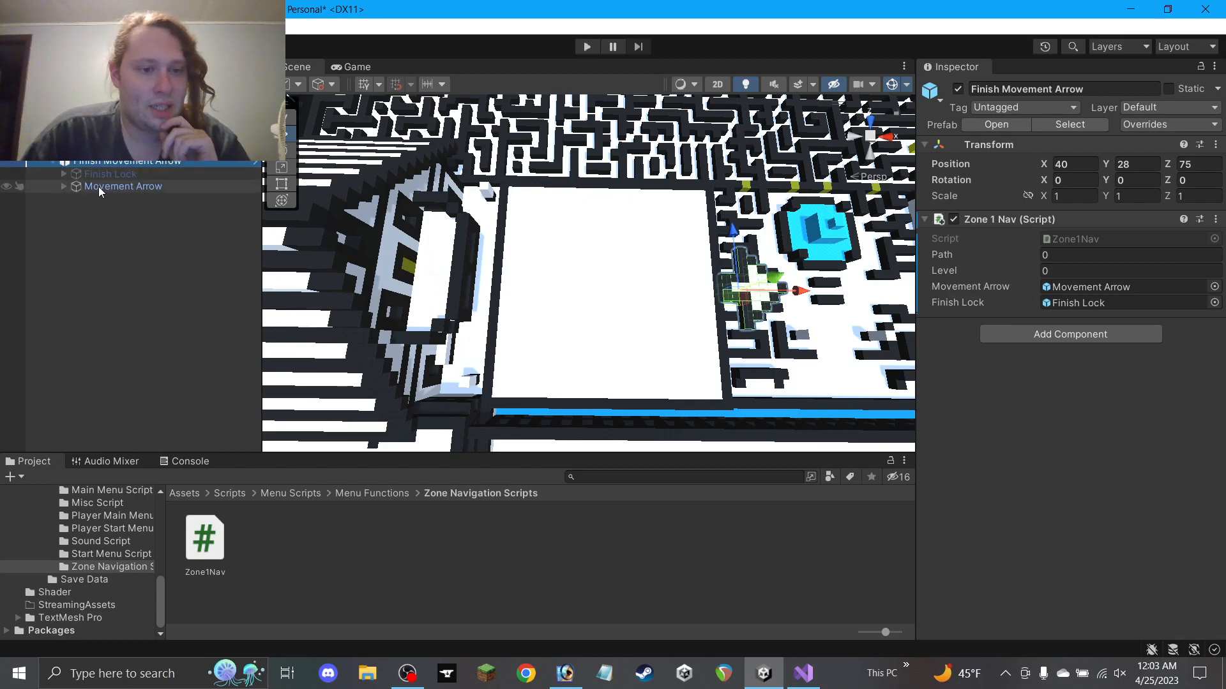
click(99, 186)
key(ctrl+d)
mouse_move(123, 204)
mouse_down()
mouse_move(115, 171)
mouse_move(137, 214)
mouse_up()
click(85, 248)
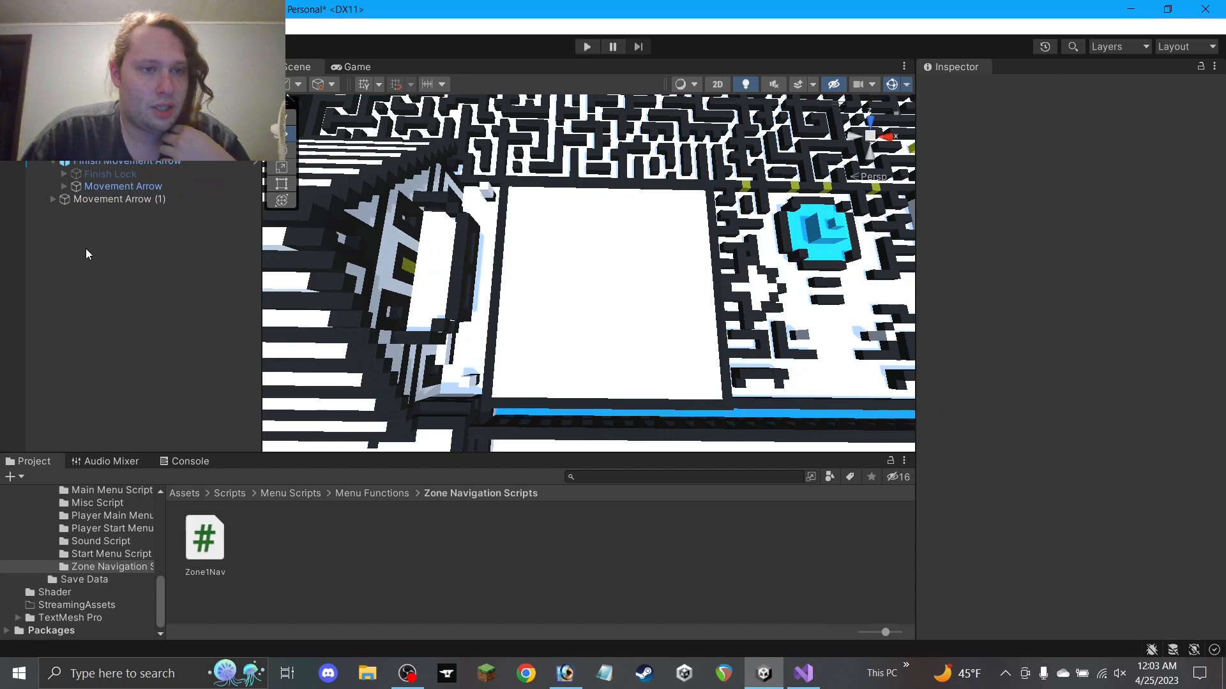
Tag the arrow copy MoveLeft and set its Y rotation to 270
click(92, 201)
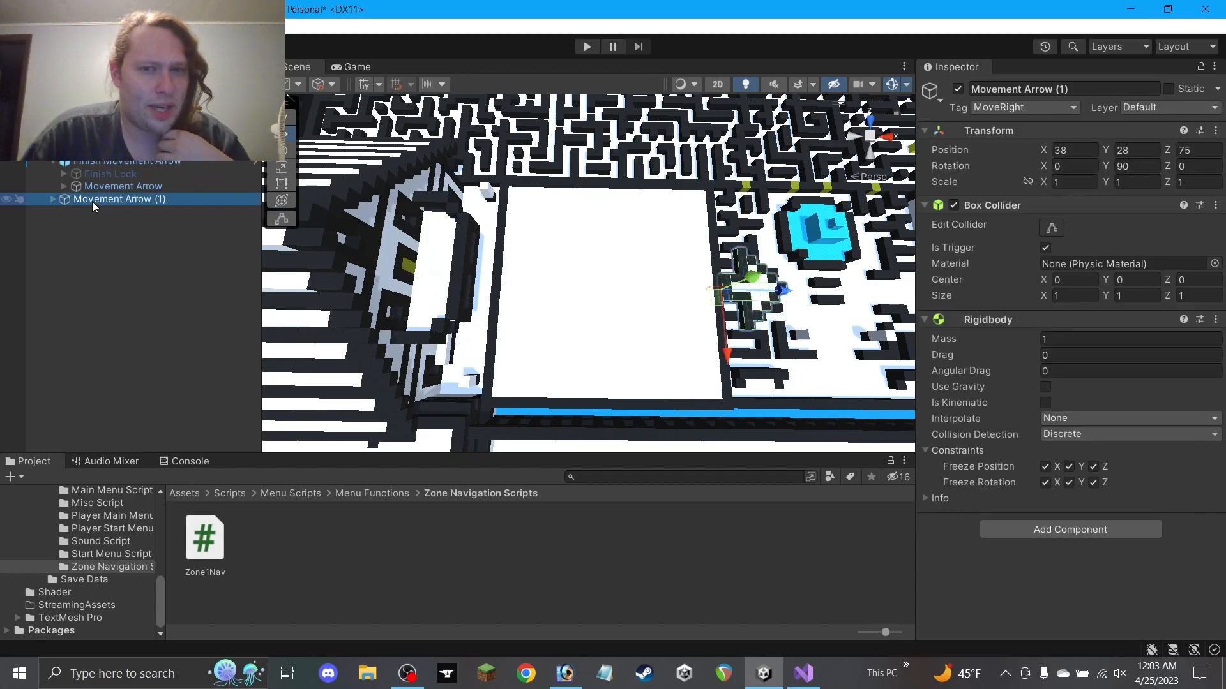
click(1007, 104)
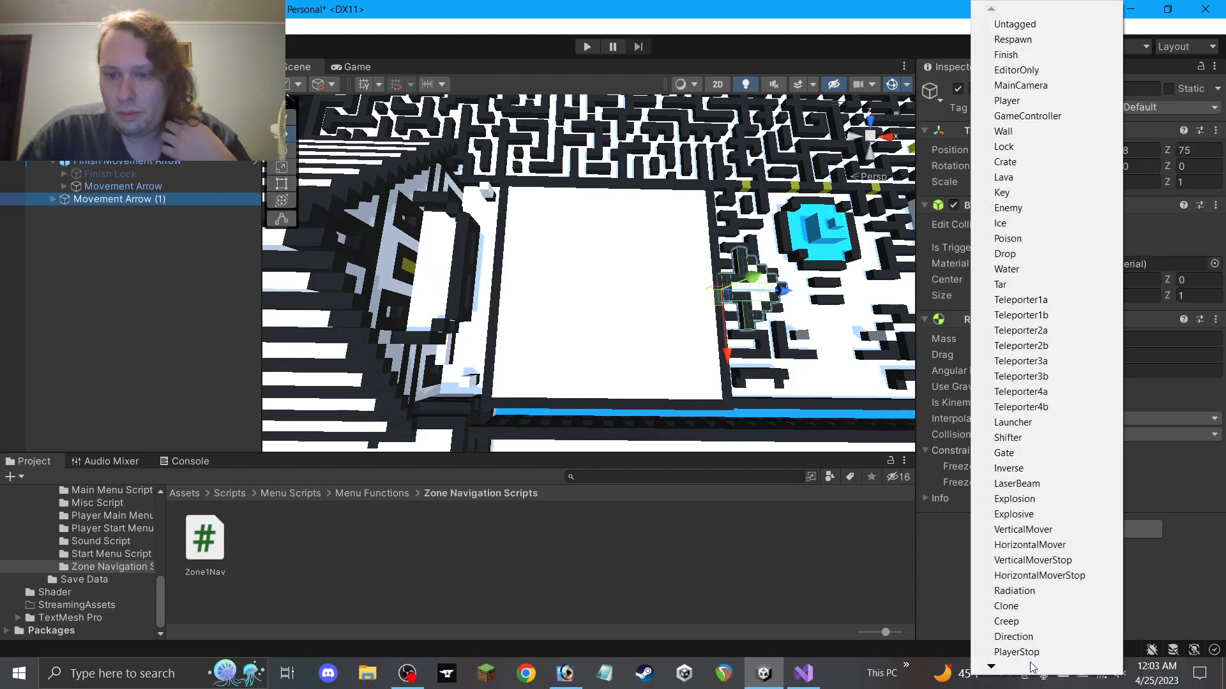
mouse_move(1033, 666)
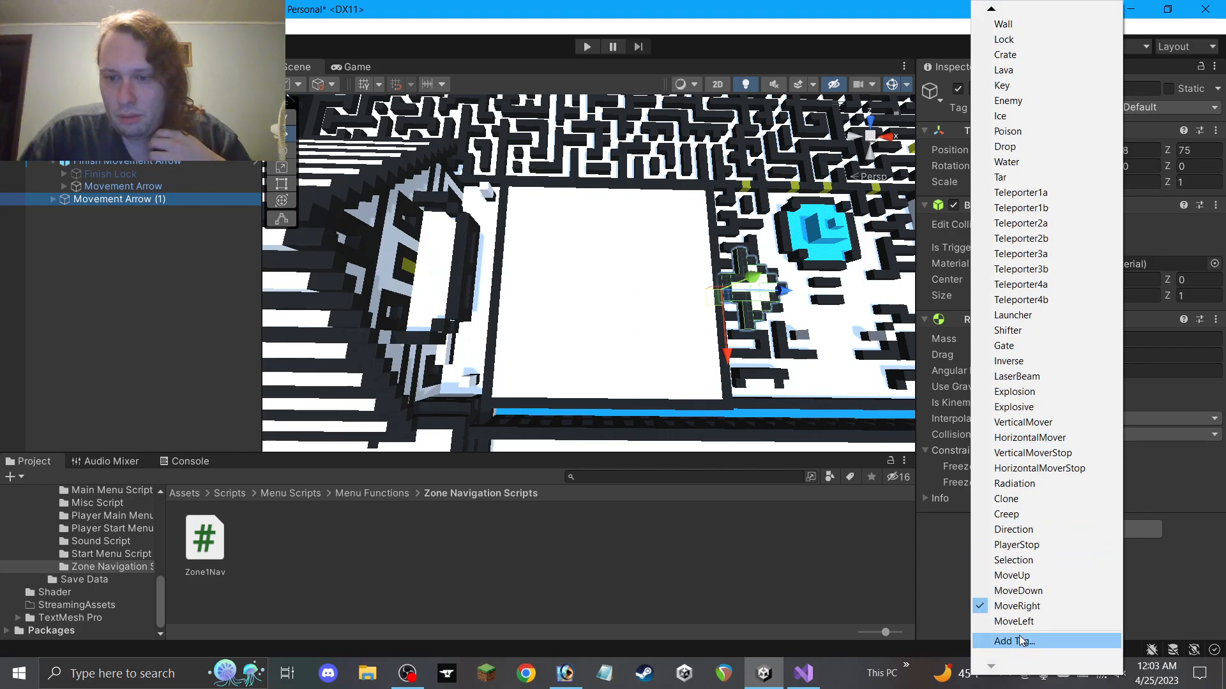
click(1015, 621)
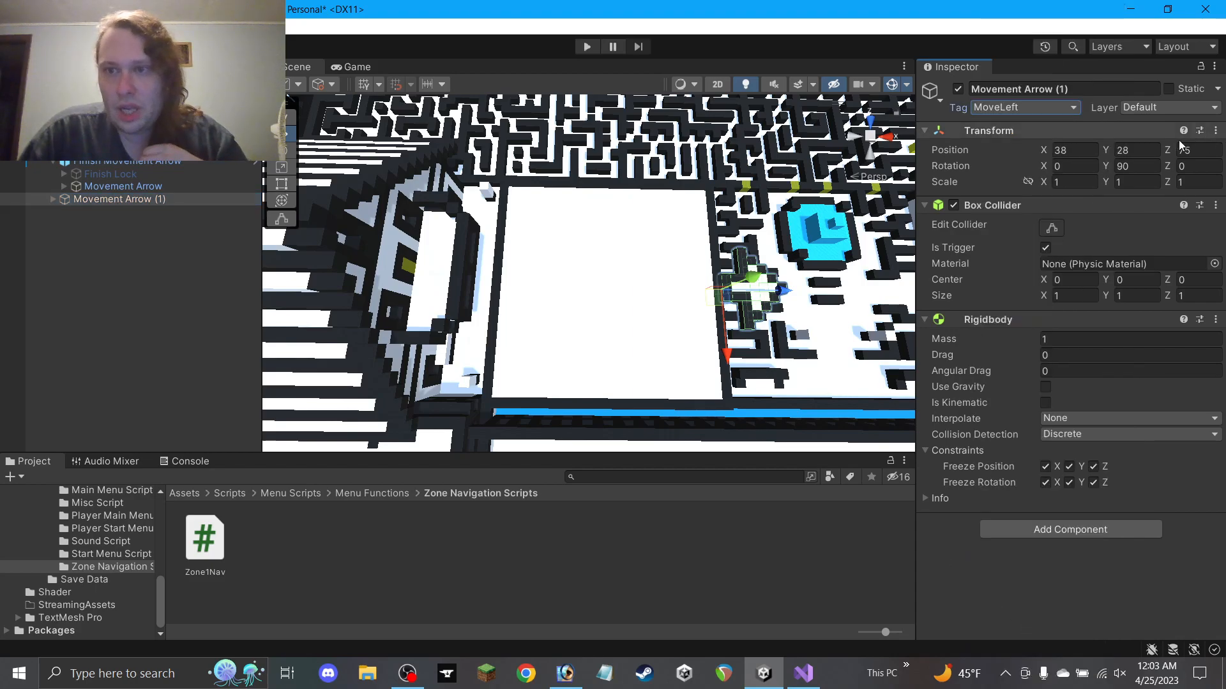
click(1136, 166)
text(270)
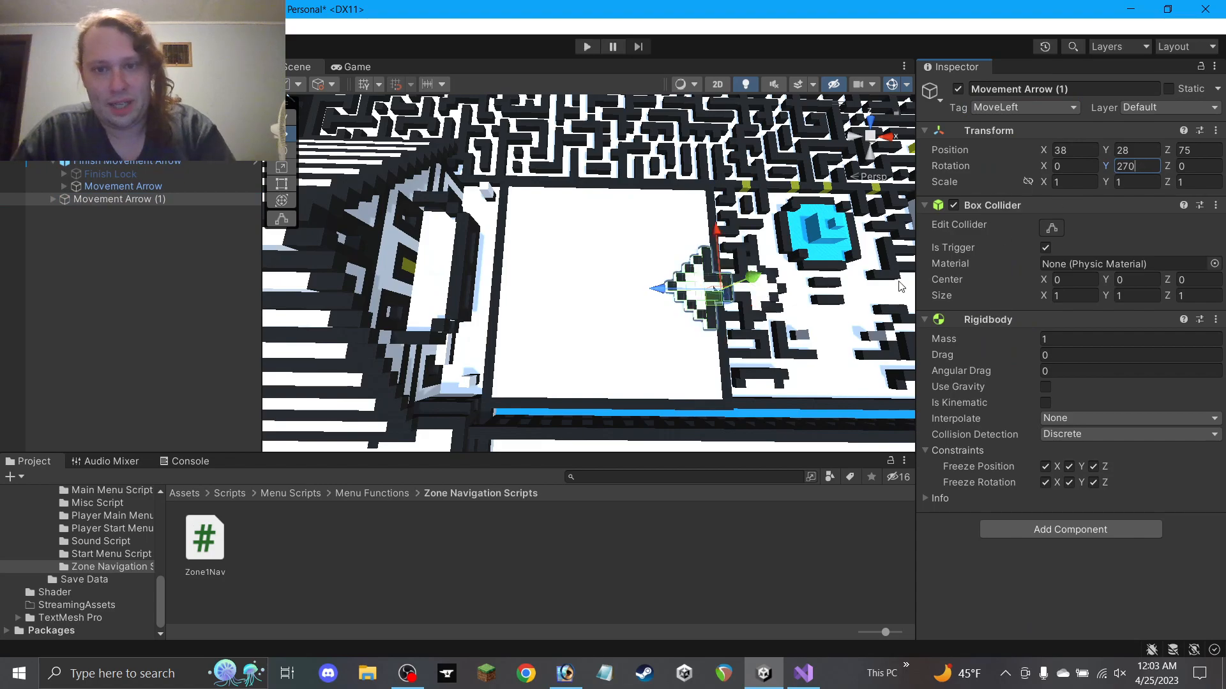
Move the arrow copy to X 12 and rename it Return Arrow
drag(680, 286, 448, 282)
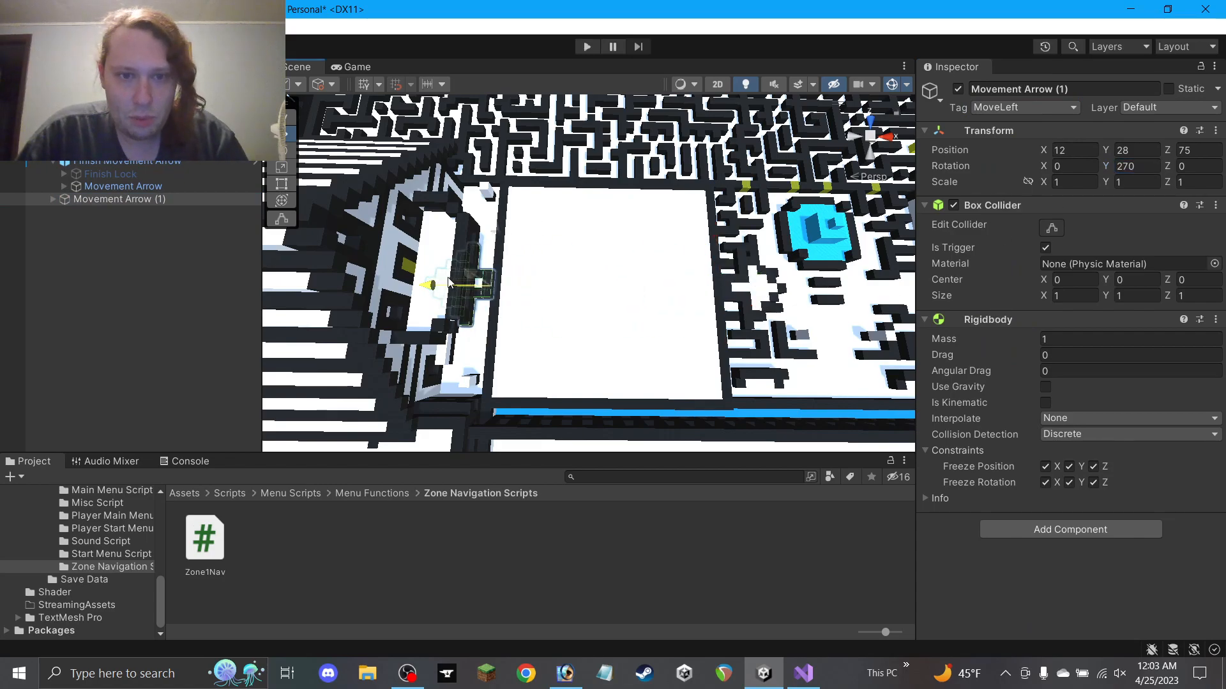
scroll(487, 282, up, 8)
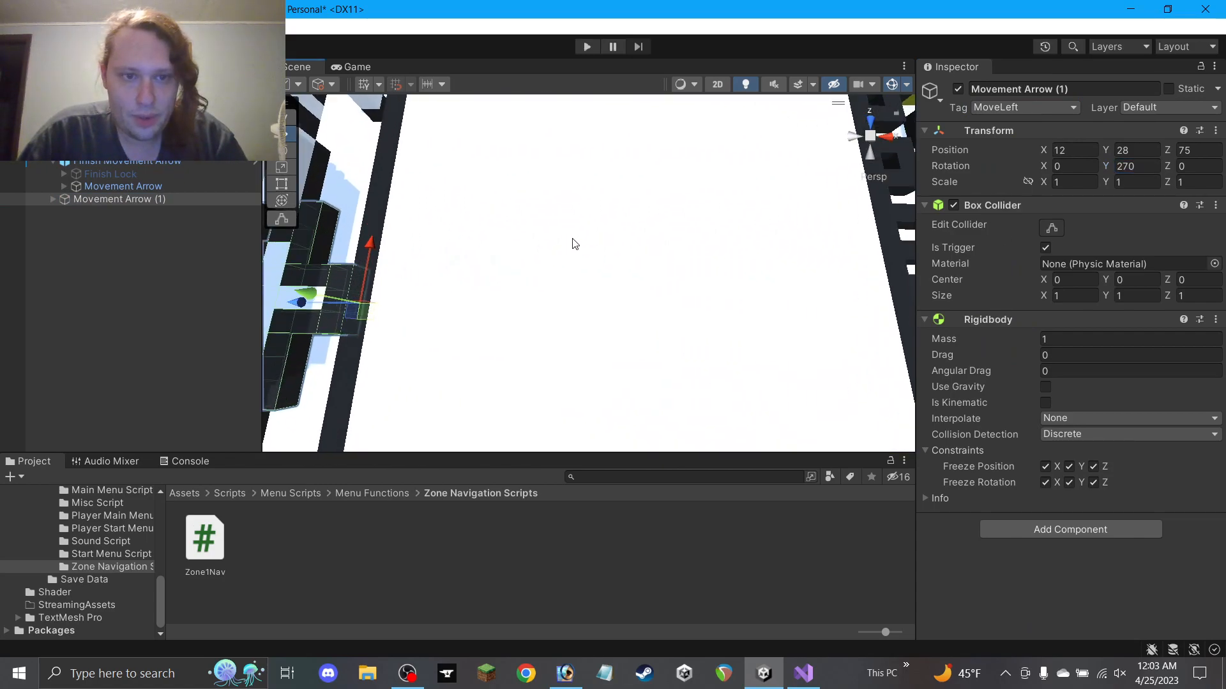
middle_drag(448, 297, 658, 132)
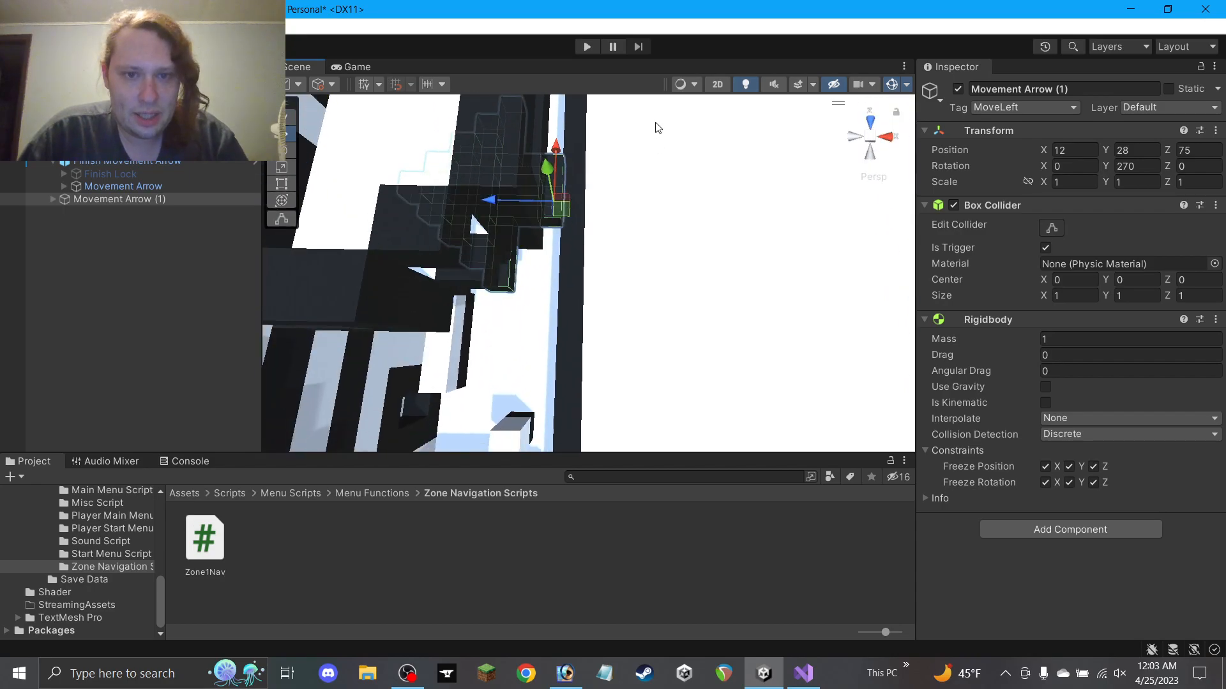
alt+drag(643, 251, 706, 216)
click(1052, 93)
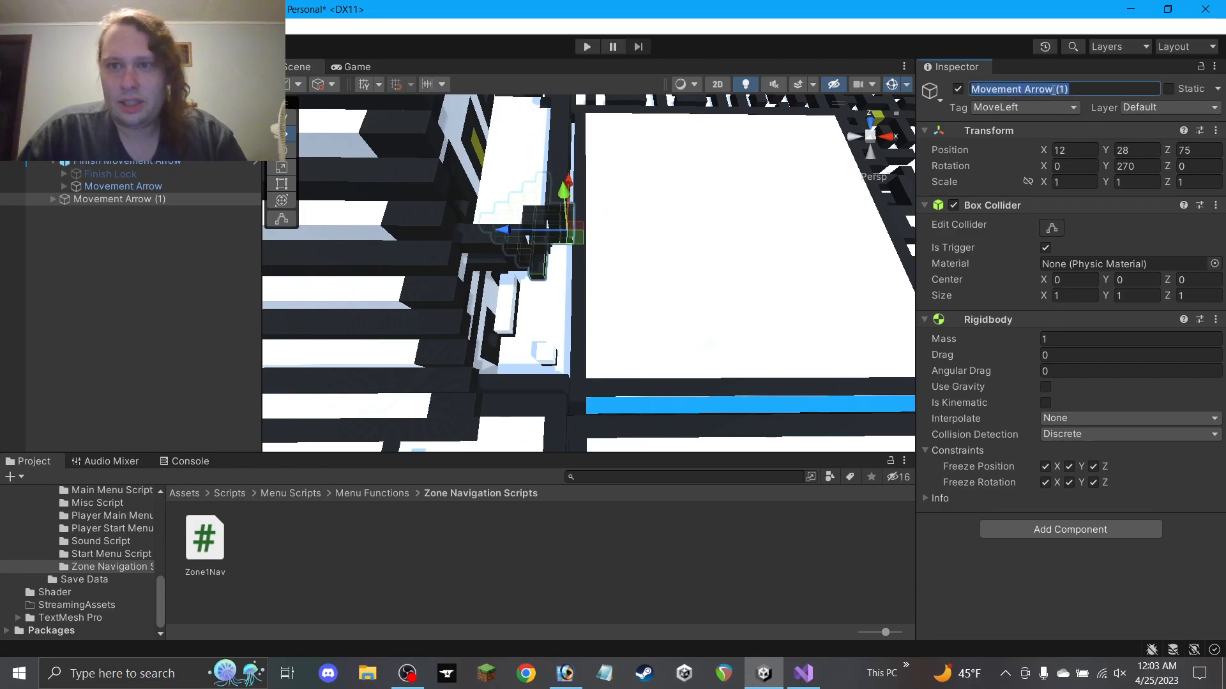
text(Return Arrow)
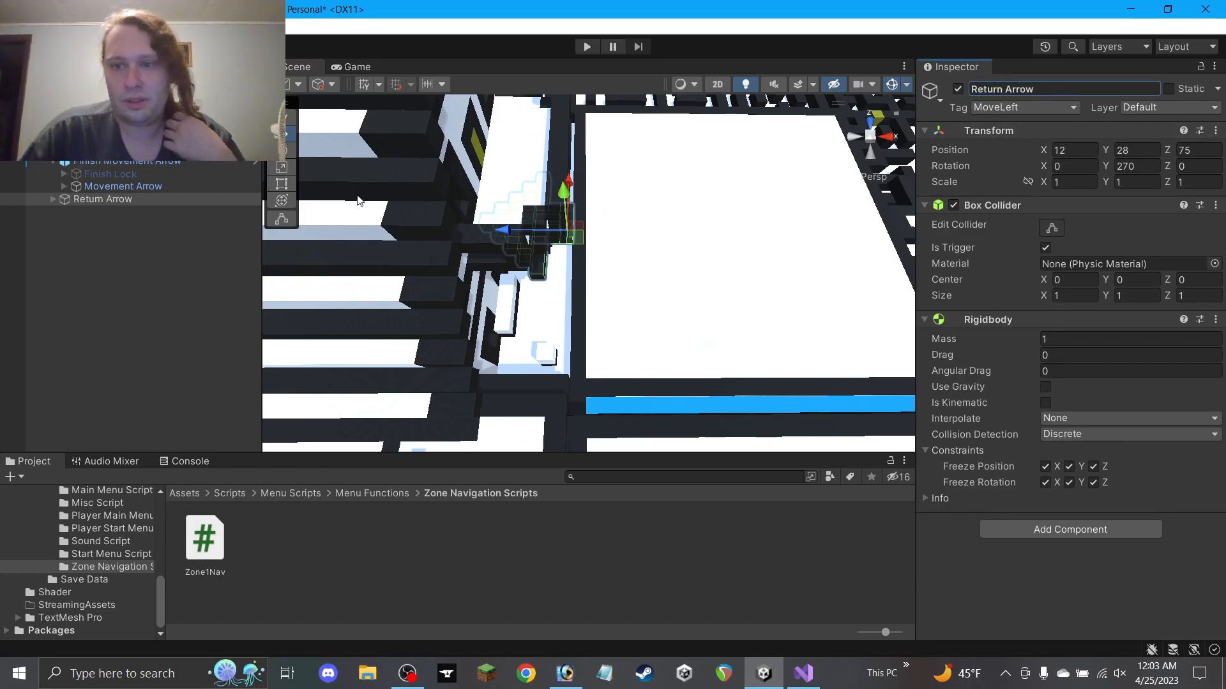
Delete all the Block children under Return Arrow
click(68, 203)
click(54, 199)
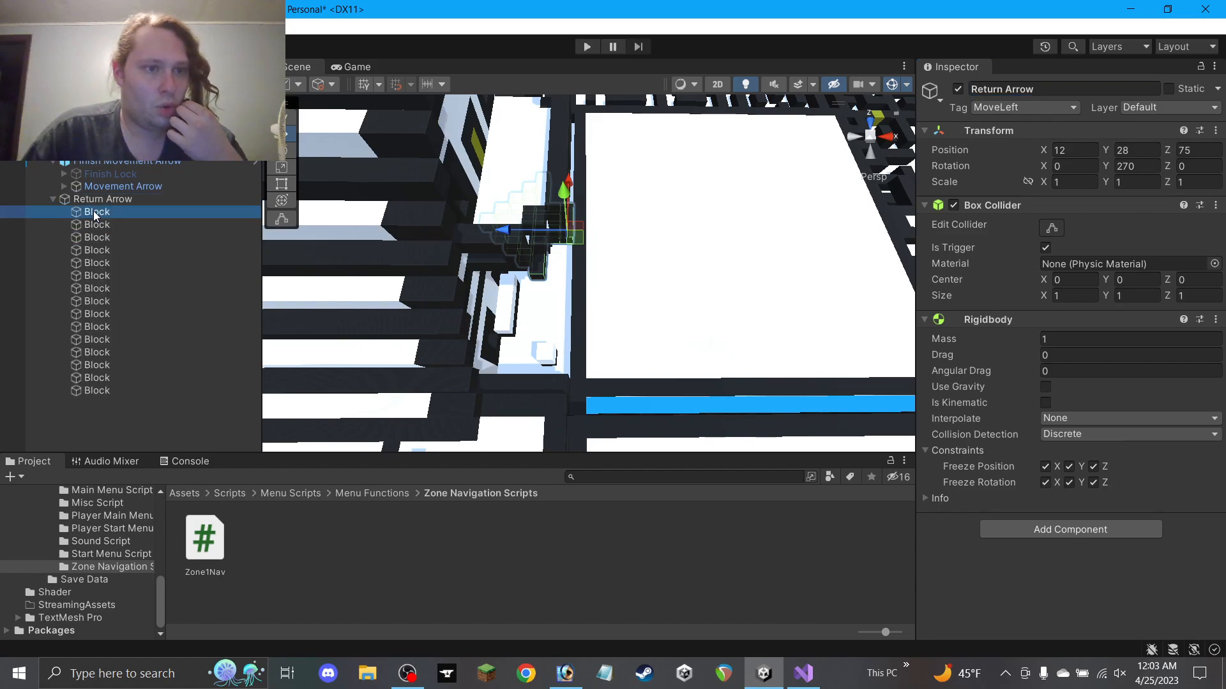
click(95, 212)
shift+click(99, 391)
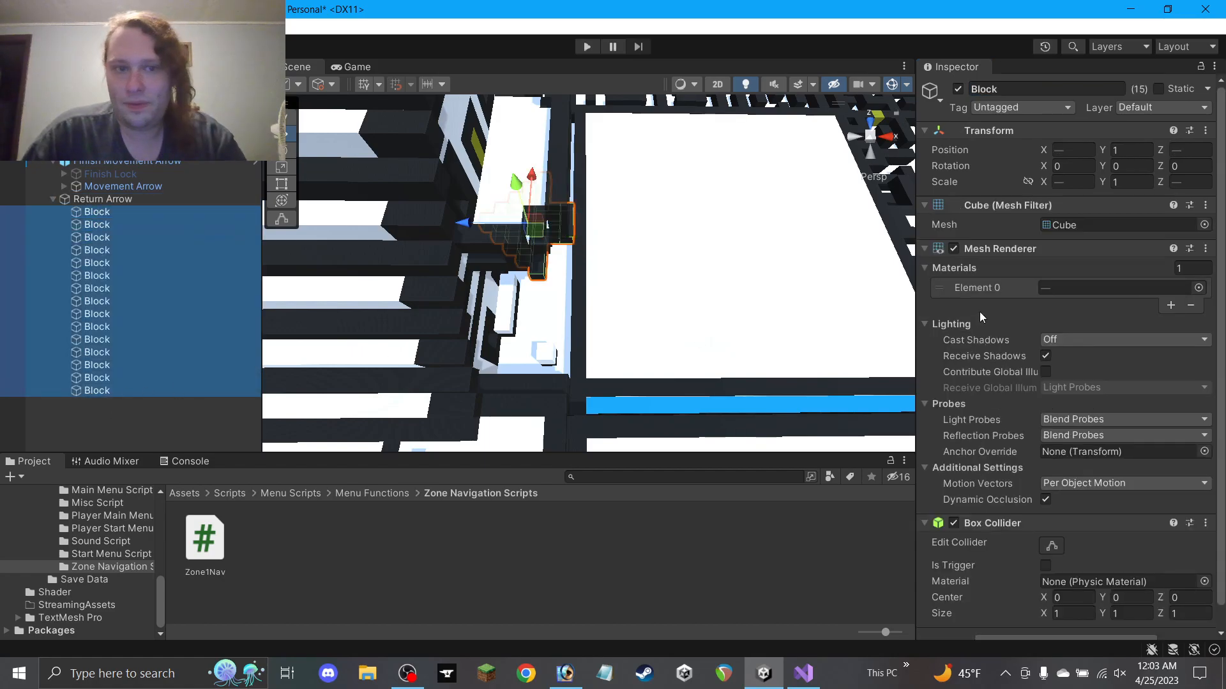
key(Delete)
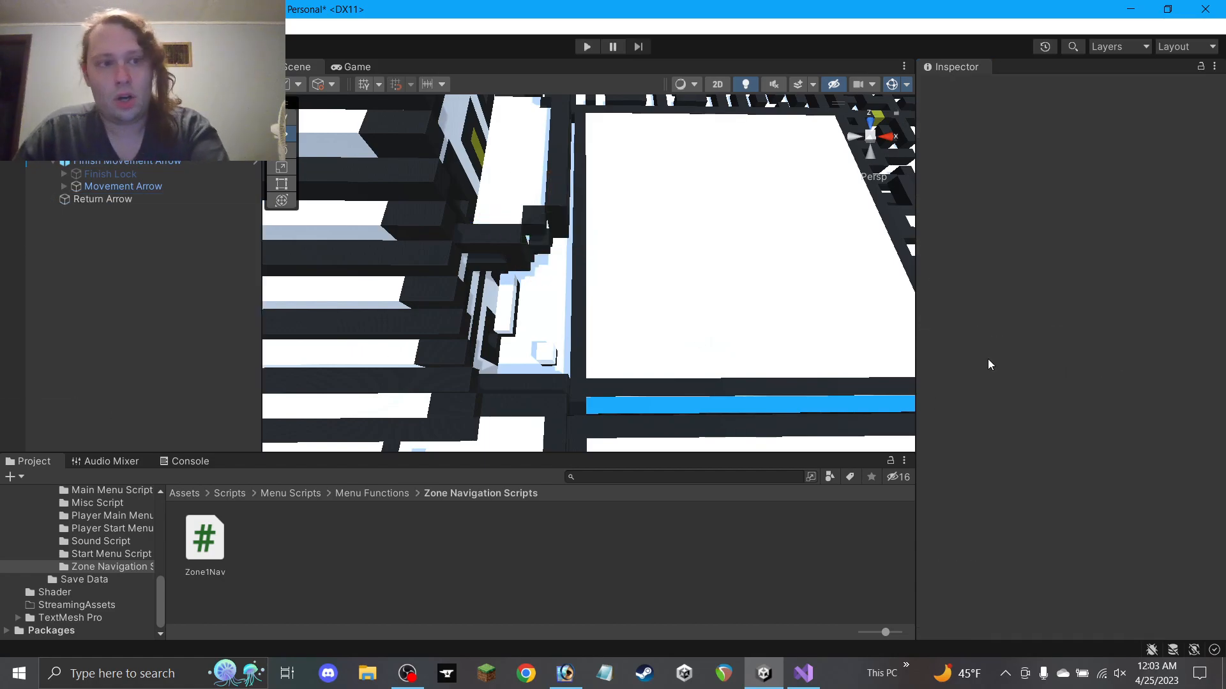
Place Return Arrow above Finish Movement Arrow in the Hierarchy and check it in the scene
click(116, 191)
alt+drag(683, 296, 672, 201)
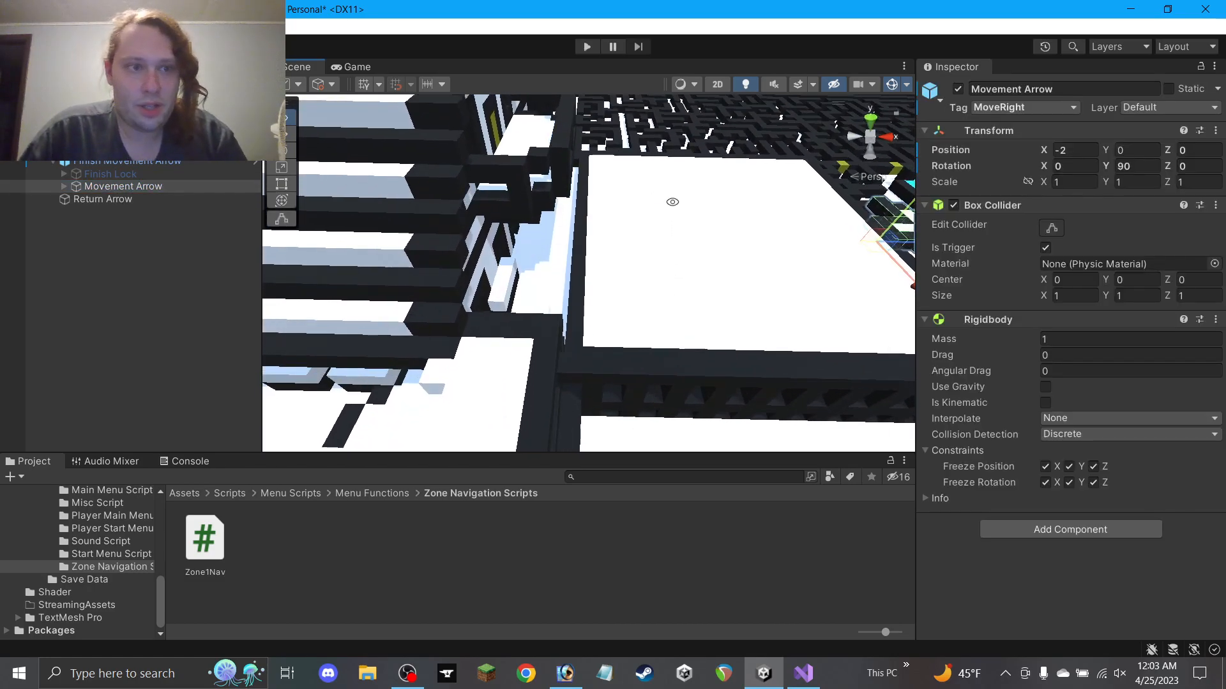
click(173, 203)
drag(108, 203, 105, 163)
alt+drag(617, 271, 676, 292)
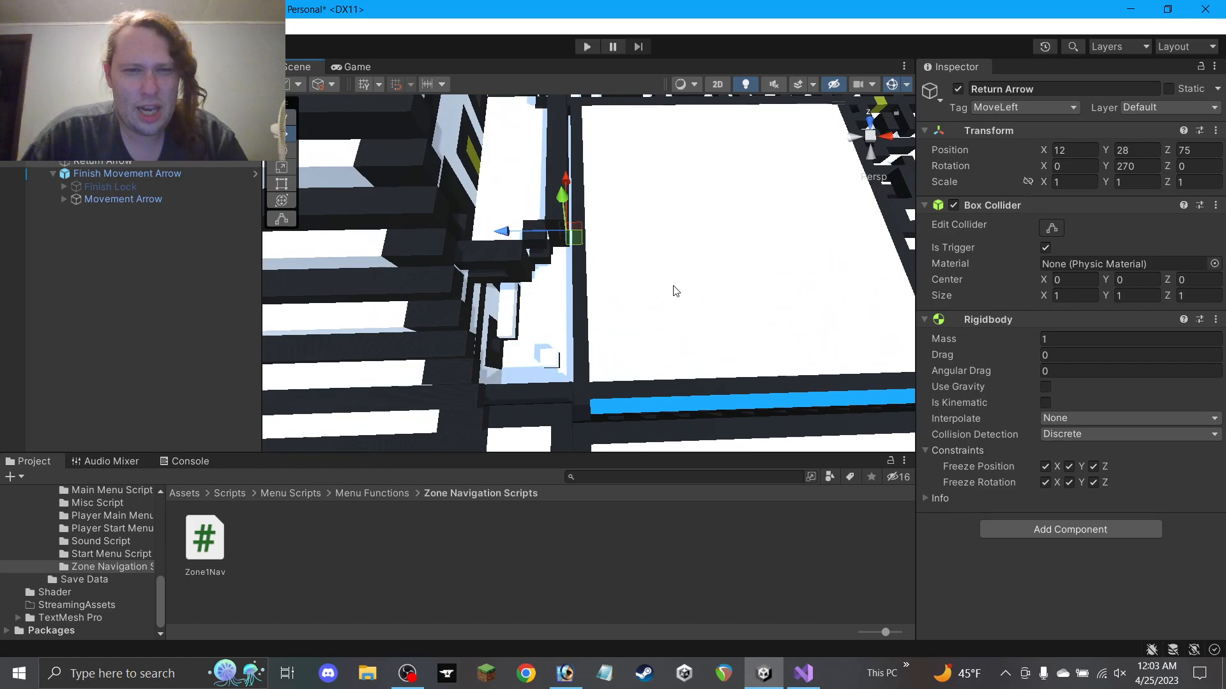
middle_drag(610, 248, 413, 287)
scroll(498, 249, down, 5)
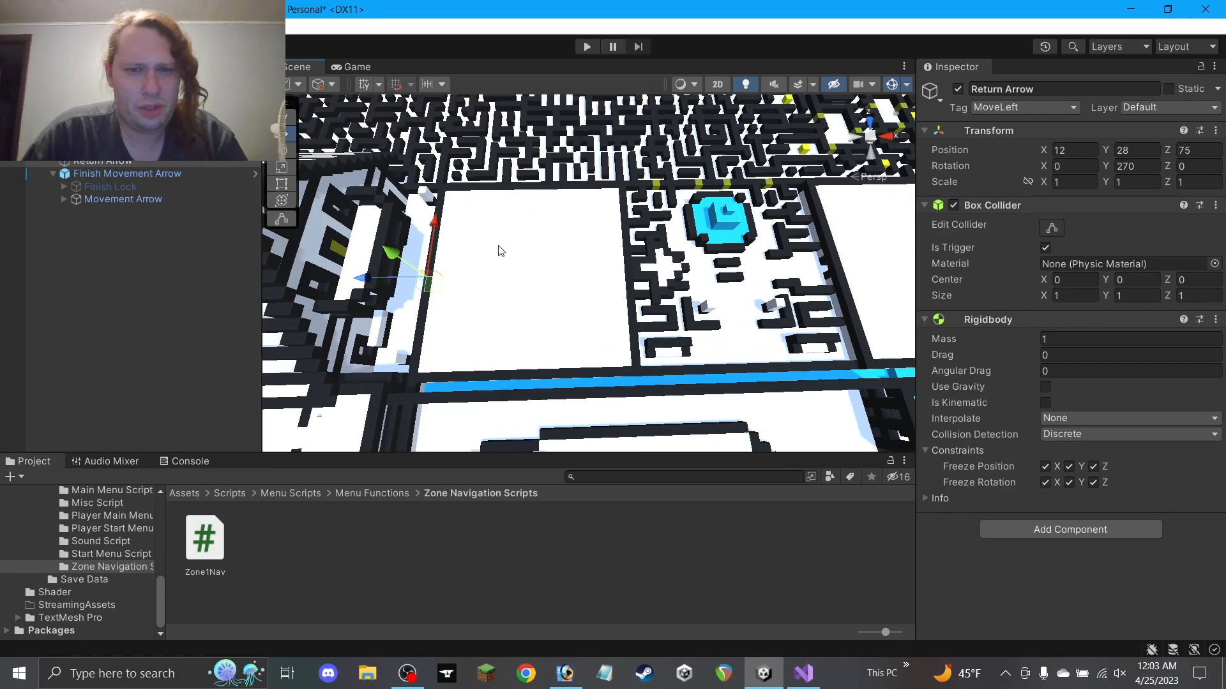
alt+drag(635, 293, 373, 307)
click(131, 175)
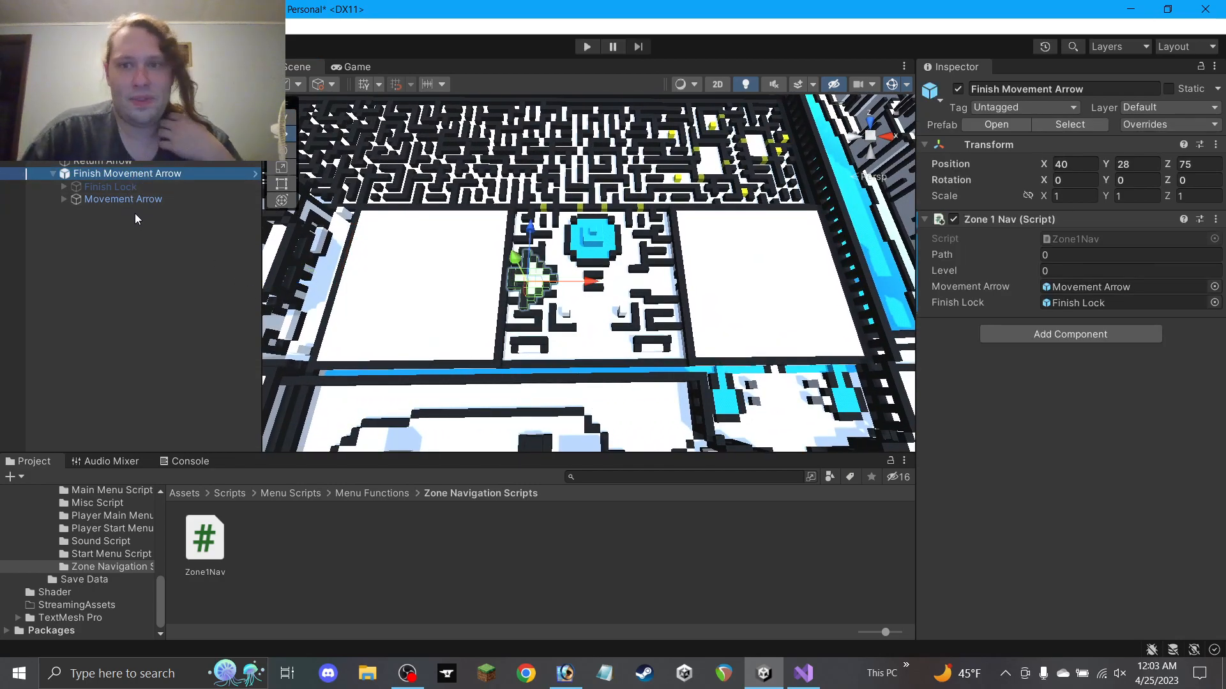
Make the Finish Lock under Finish Movement Arrow active in the scene
key(f)
click(123, 199)
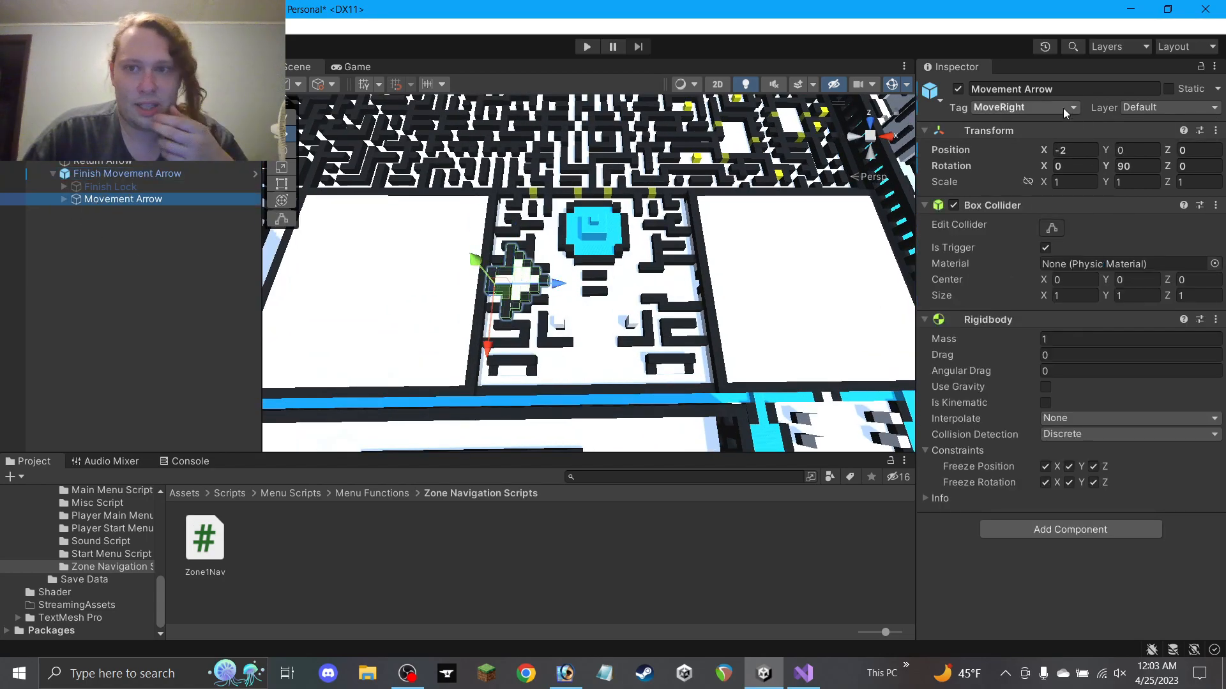
click(110, 186)
click(959, 90)
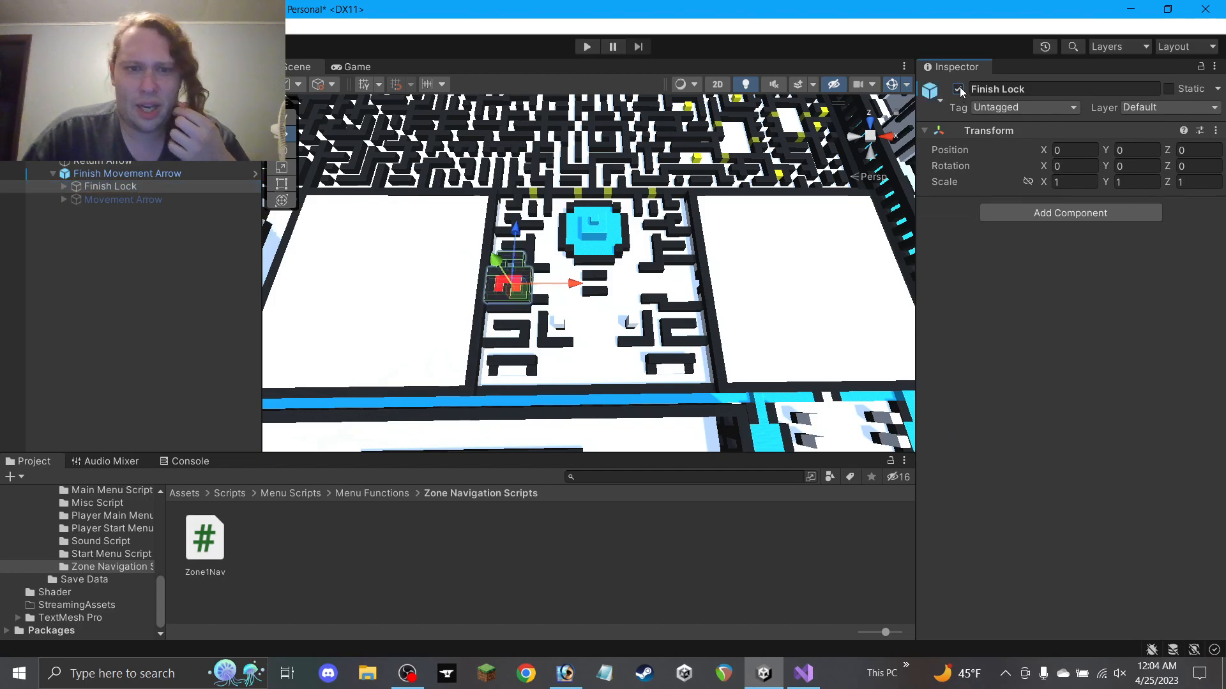
Duplicate the Finish Movement Arrow and set the original's Path and Level to 1
click(144, 174)
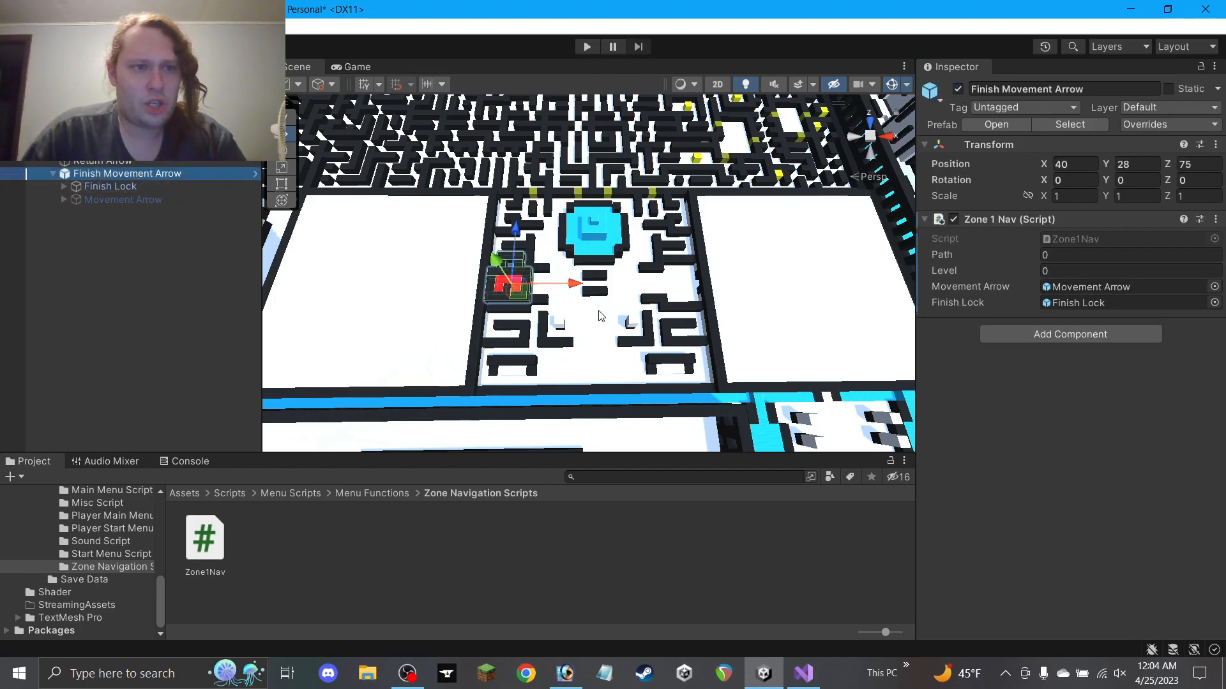
mouse_move(580, 342)
alt+mouse_down()
mouse_move(581, 272)
mouse_move(578, 359)
alt+mouse_up()
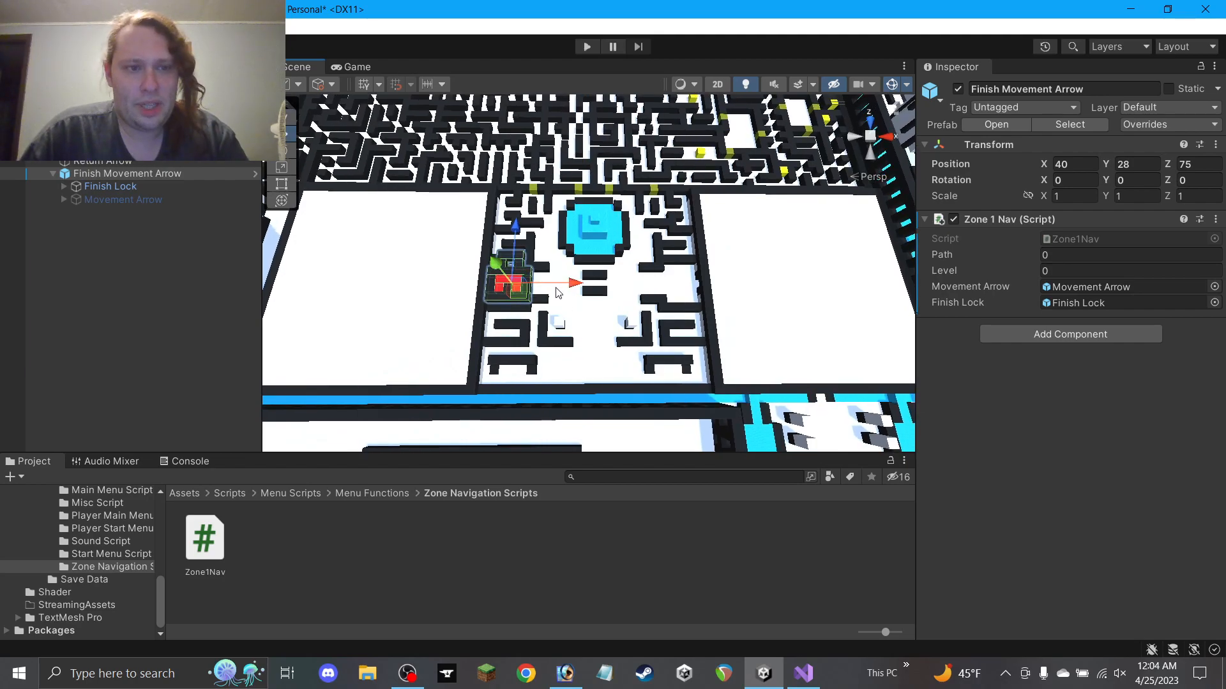
key(ctrl+d)
drag(557, 288, 716, 292)
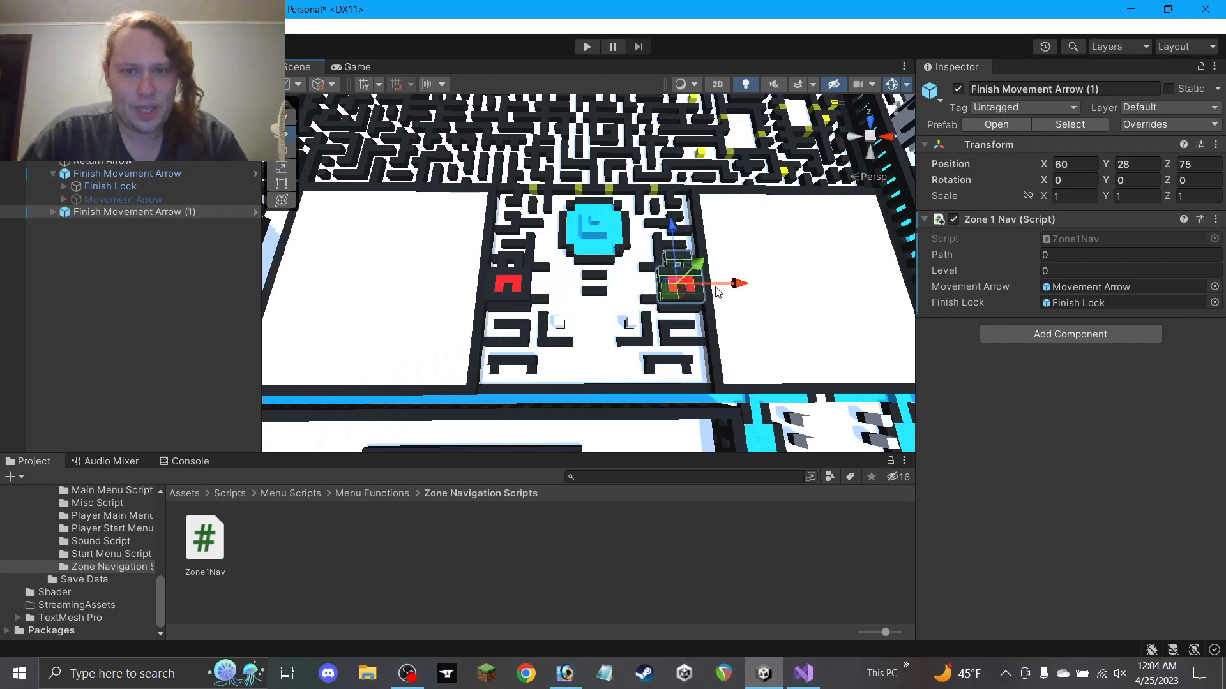
click(118, 174)
click(1057, 253)
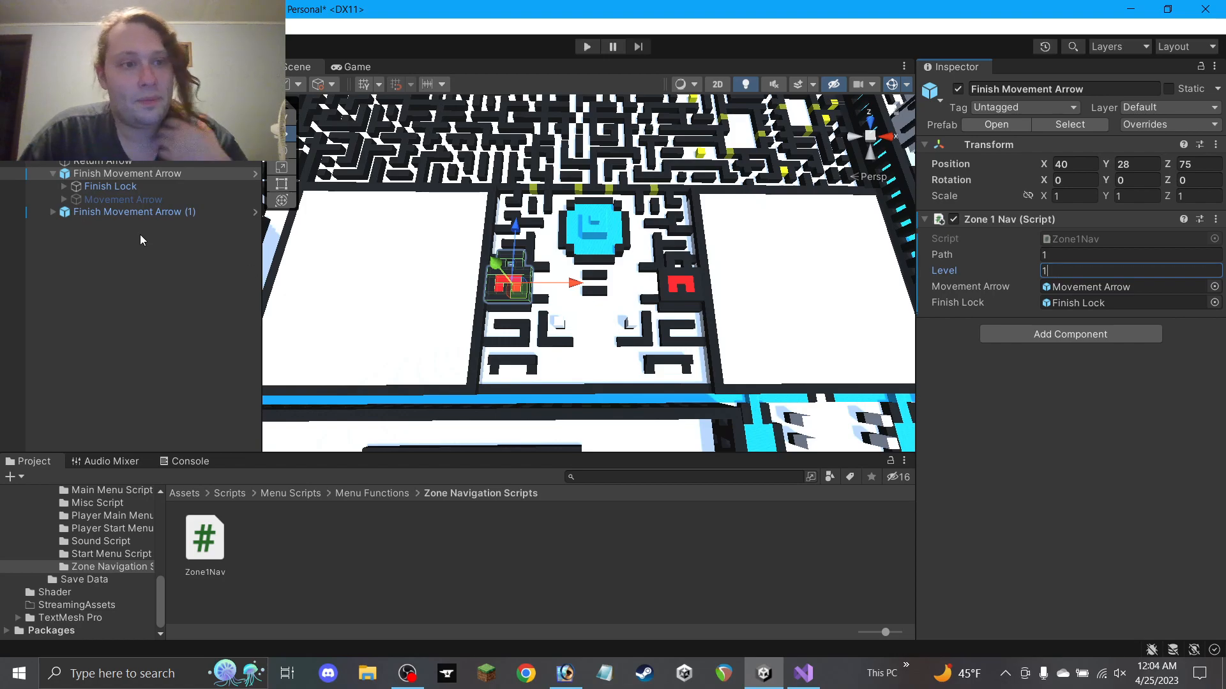
Move the Finish Movement Arrow (1) copy to X 75, Z 59
click(134, 213)
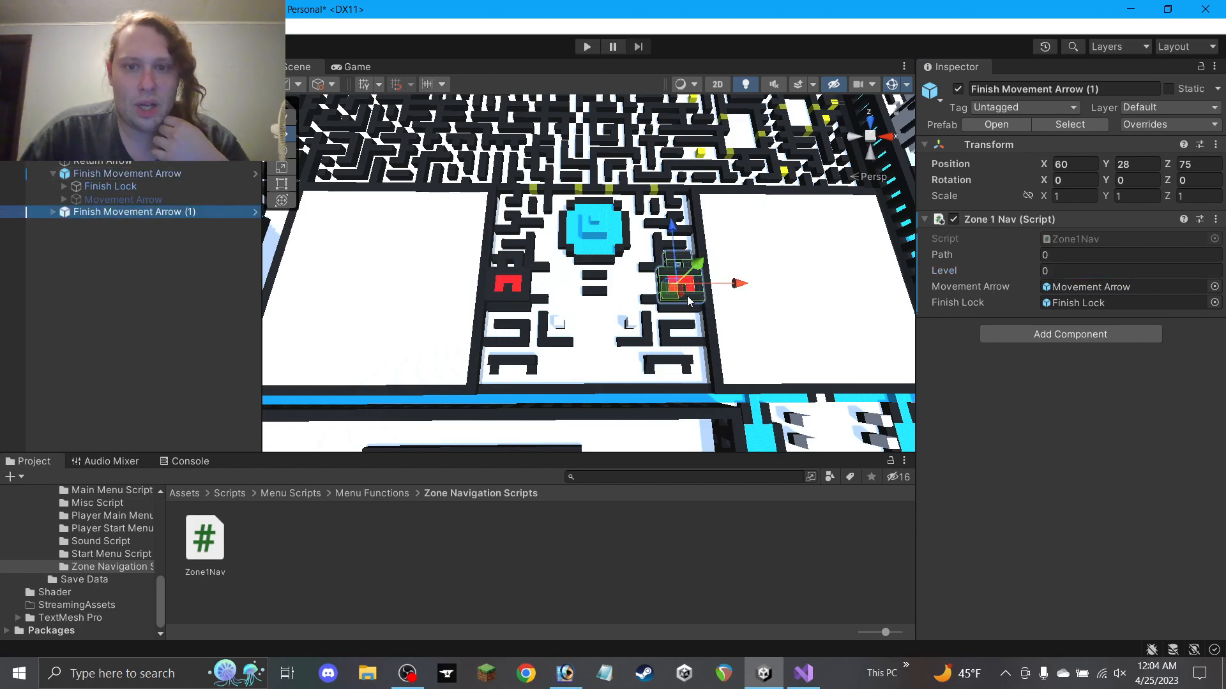
middle_drag(680, 311, 445, 254)
drag(444, 236, 570, 379)
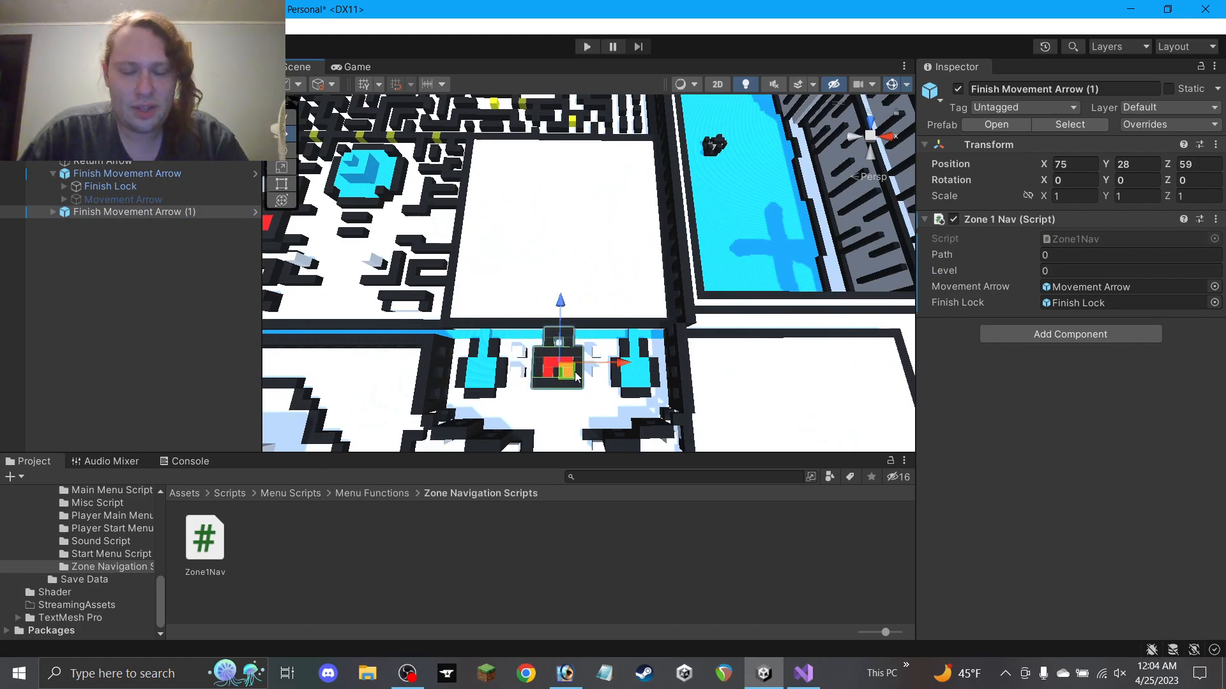
Duplicate the Finish Movement Arrow prefab in Zone Navigation and open the copy
scroll(99, 584, up, 10)
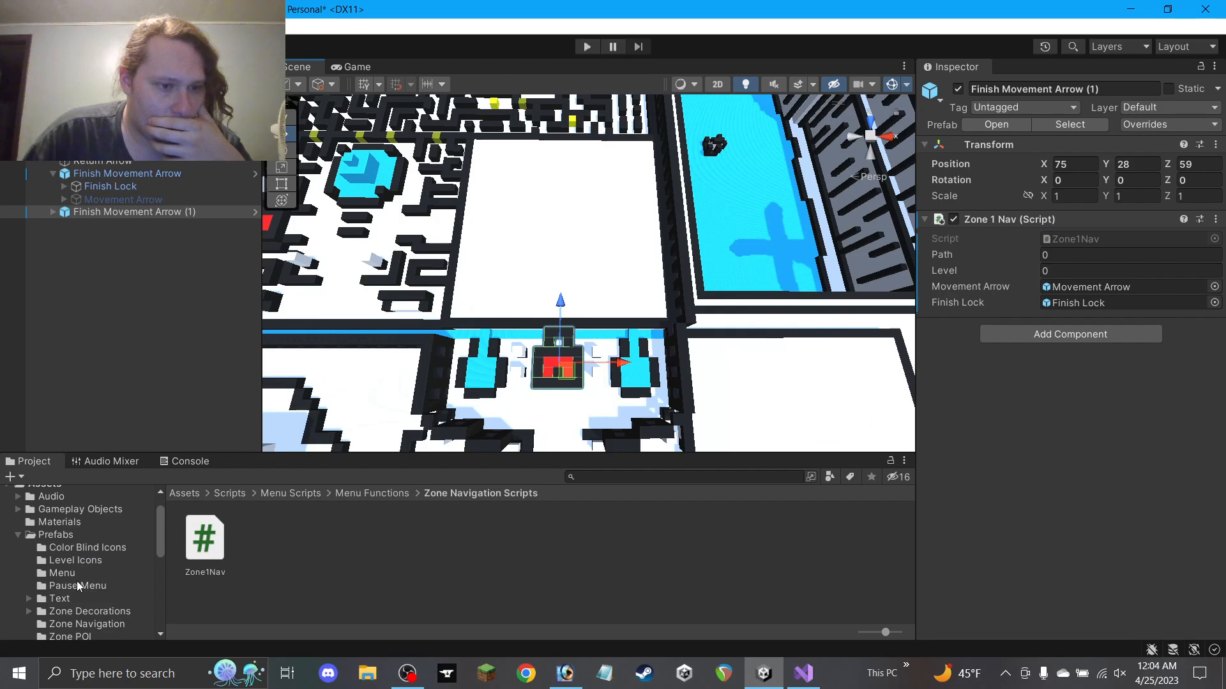
scroll(83, 573, down, 5)
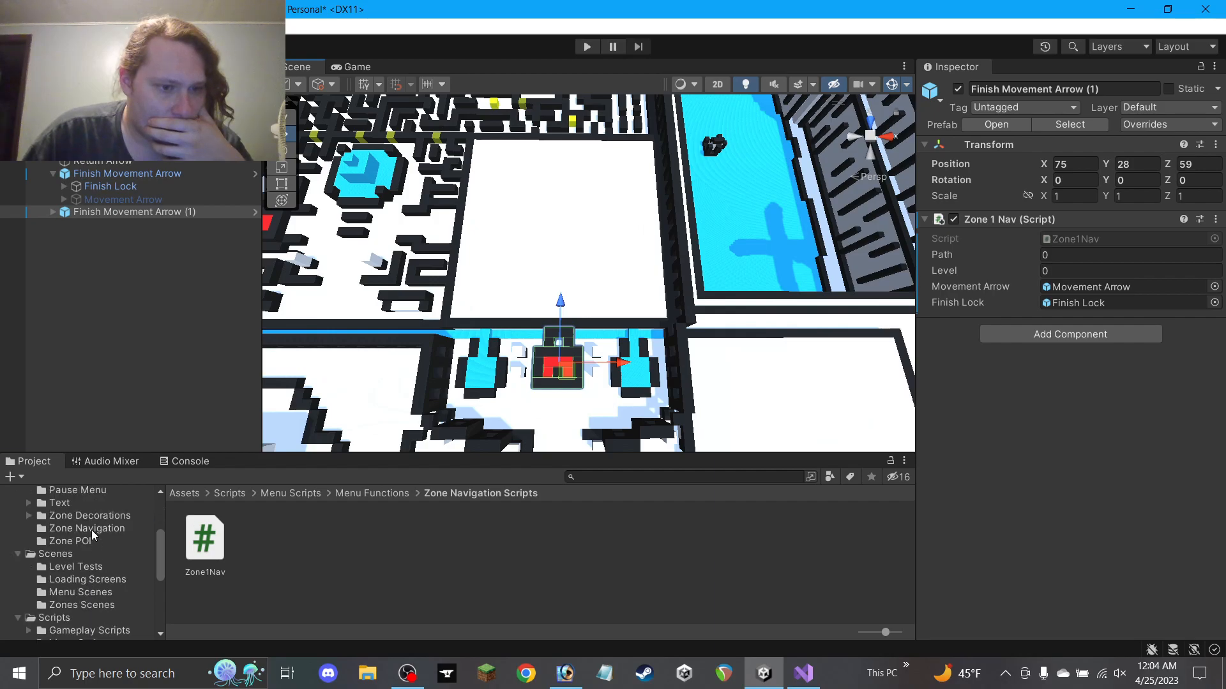
click(90, 530)
click(206, 545)
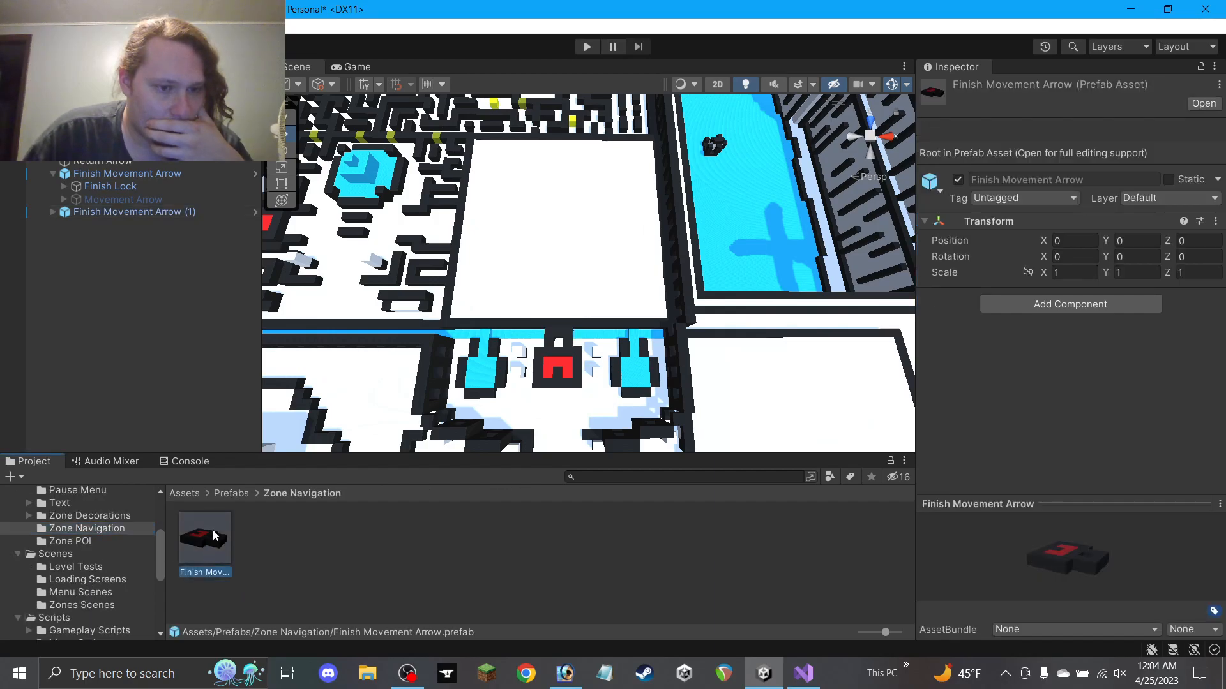
key(ctrl+d)
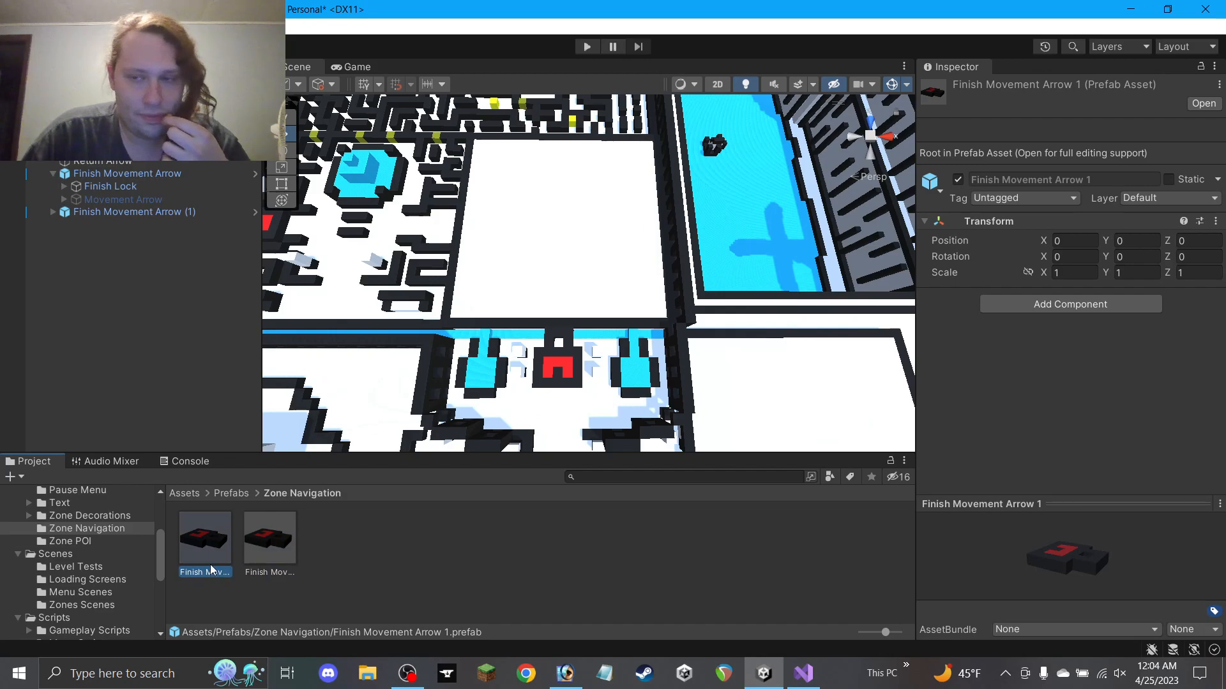
double_click(213, 570)
Rename the copied prefab and its file to Alternate Movement Arrow
click(1095, 88)
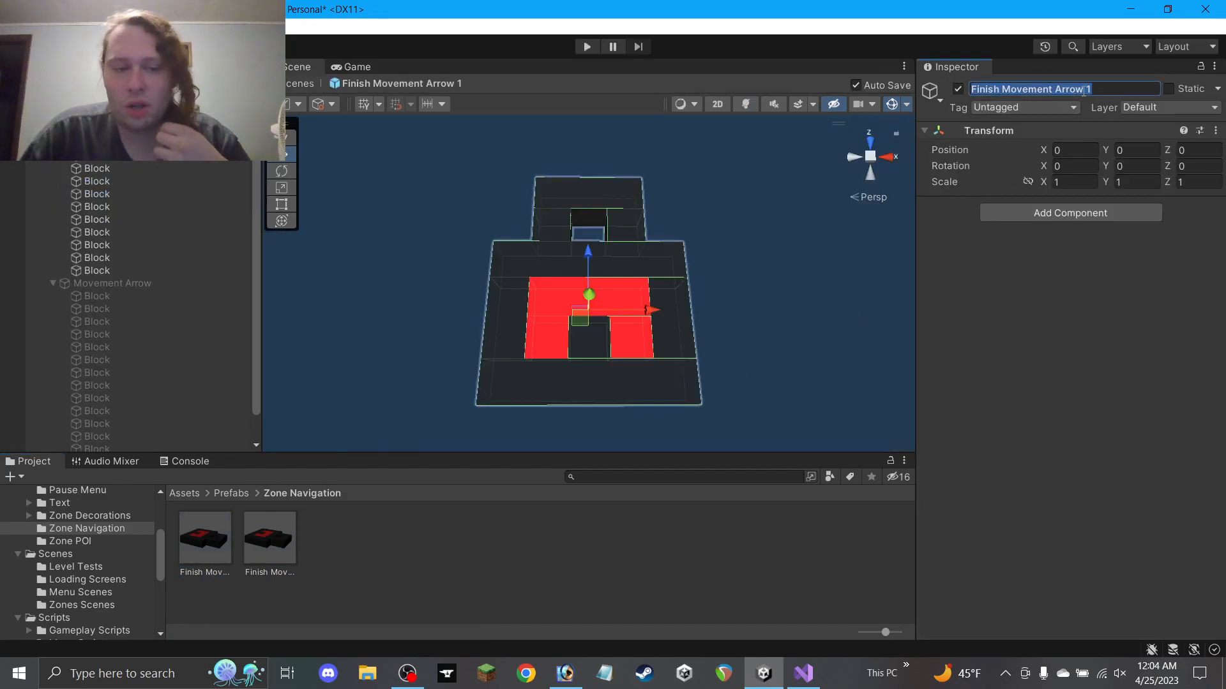
click(1088, 89)
key(BackSpace)
key(BackSpace)
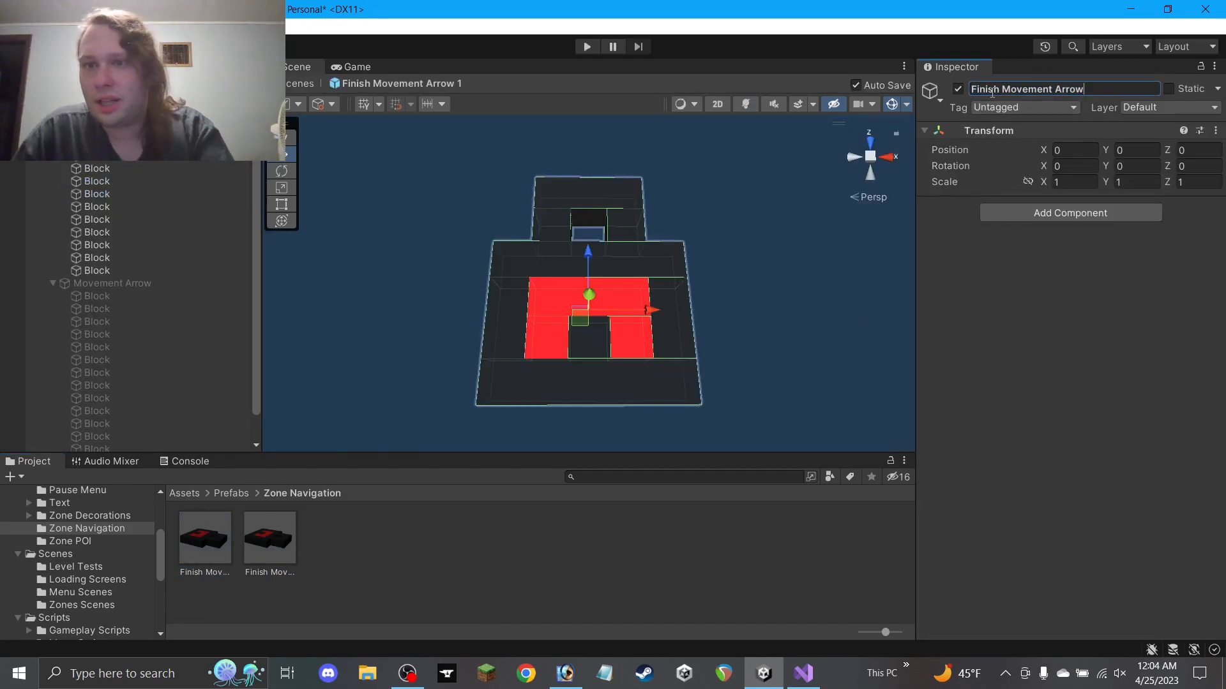
text(Alternat)
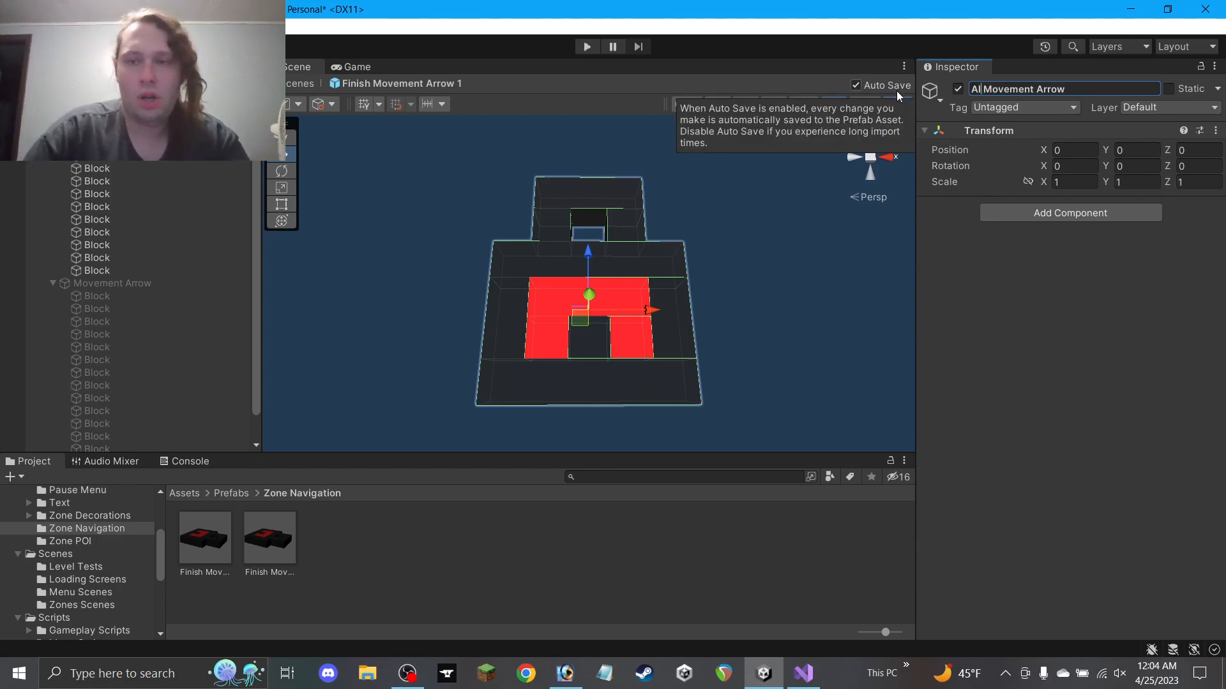
text(e)
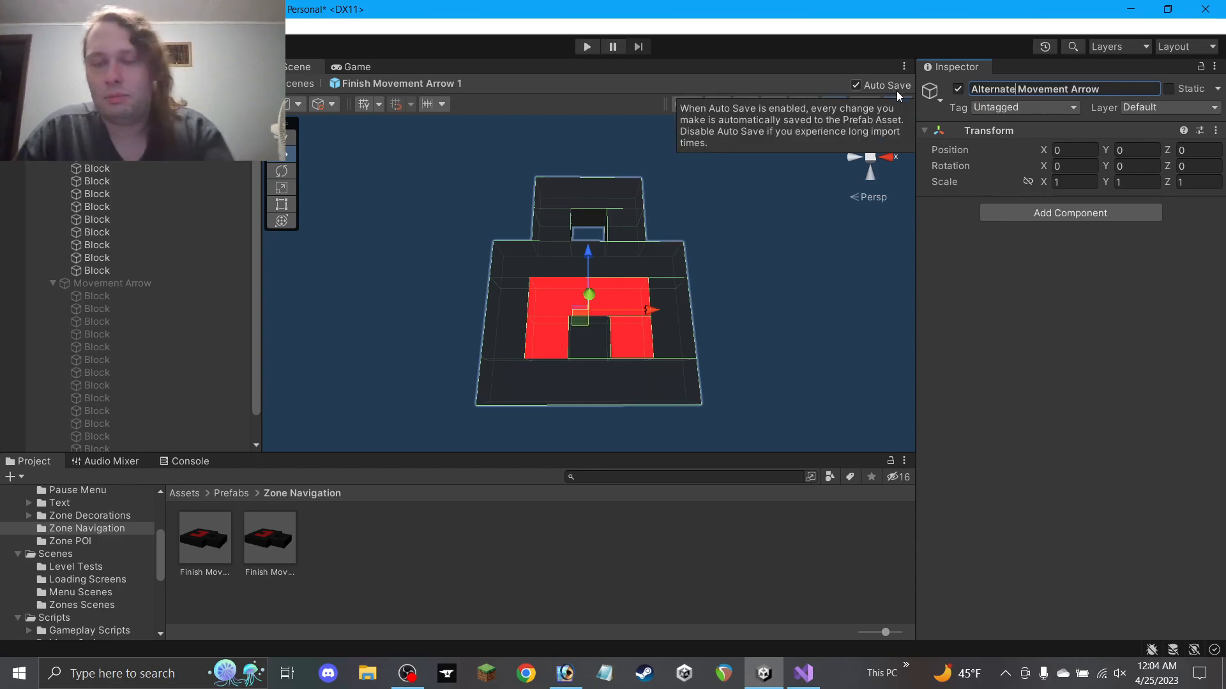
key(Return)
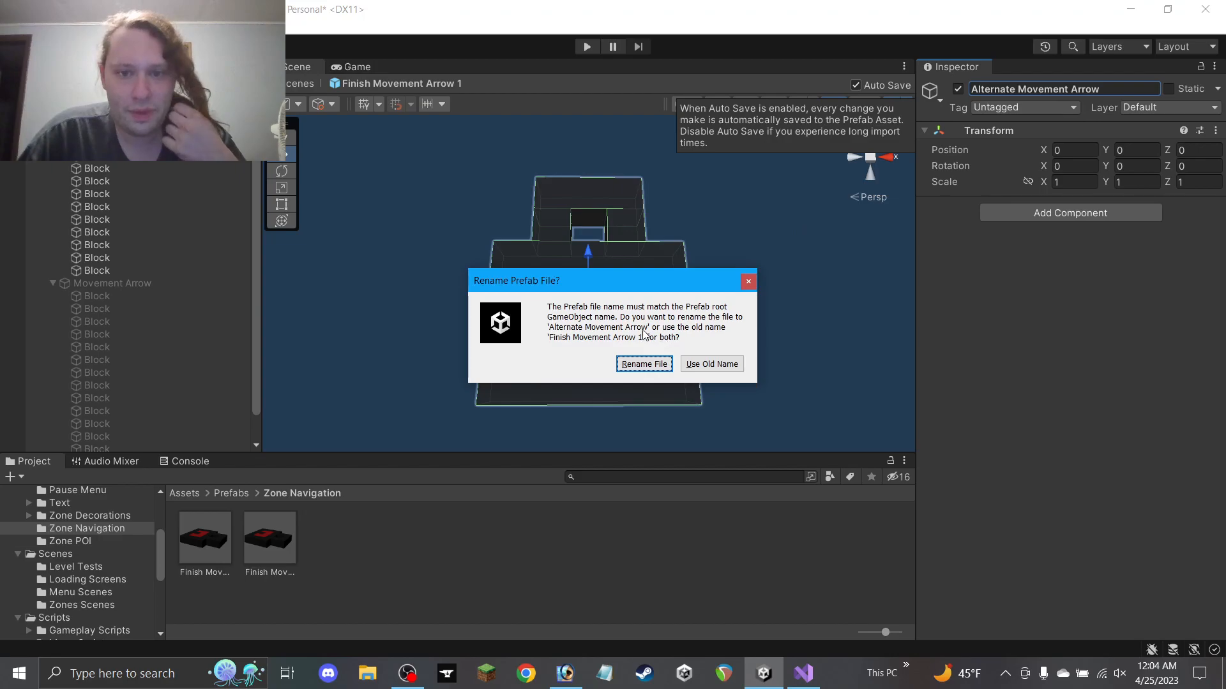
click(643, 364)
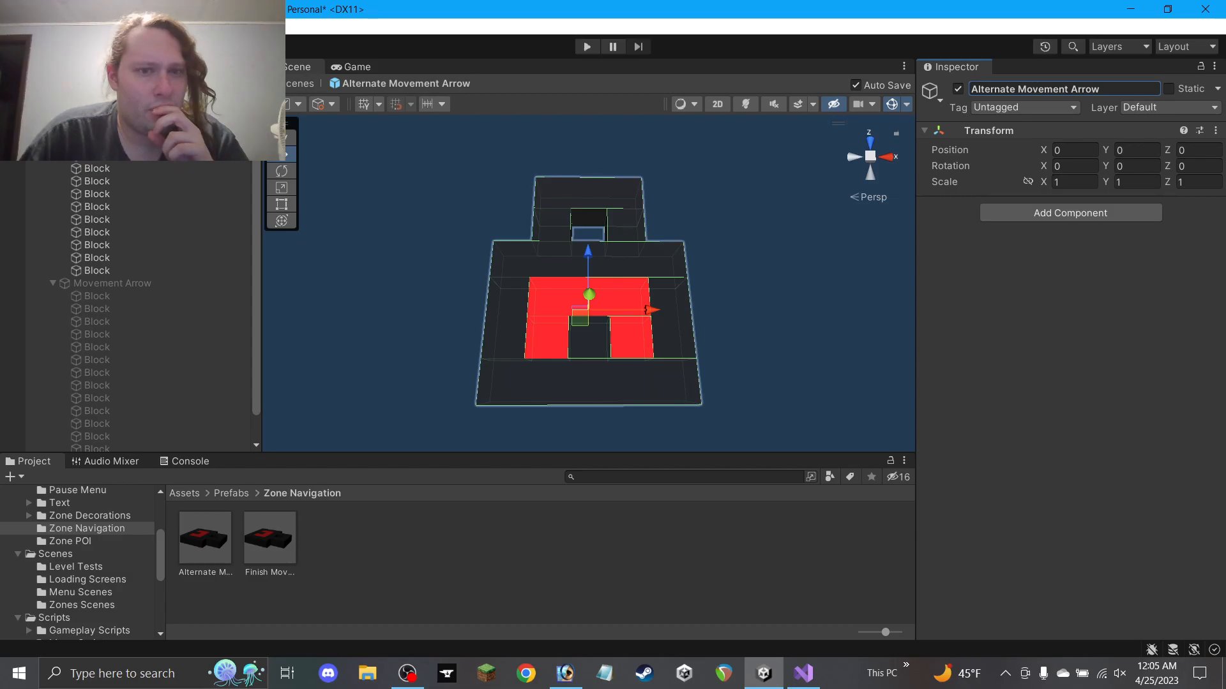
click(97, 143)
Apply the Floor material to the three red blocks in the prefab
click(579, 307)
ctrl+click(556, 332)
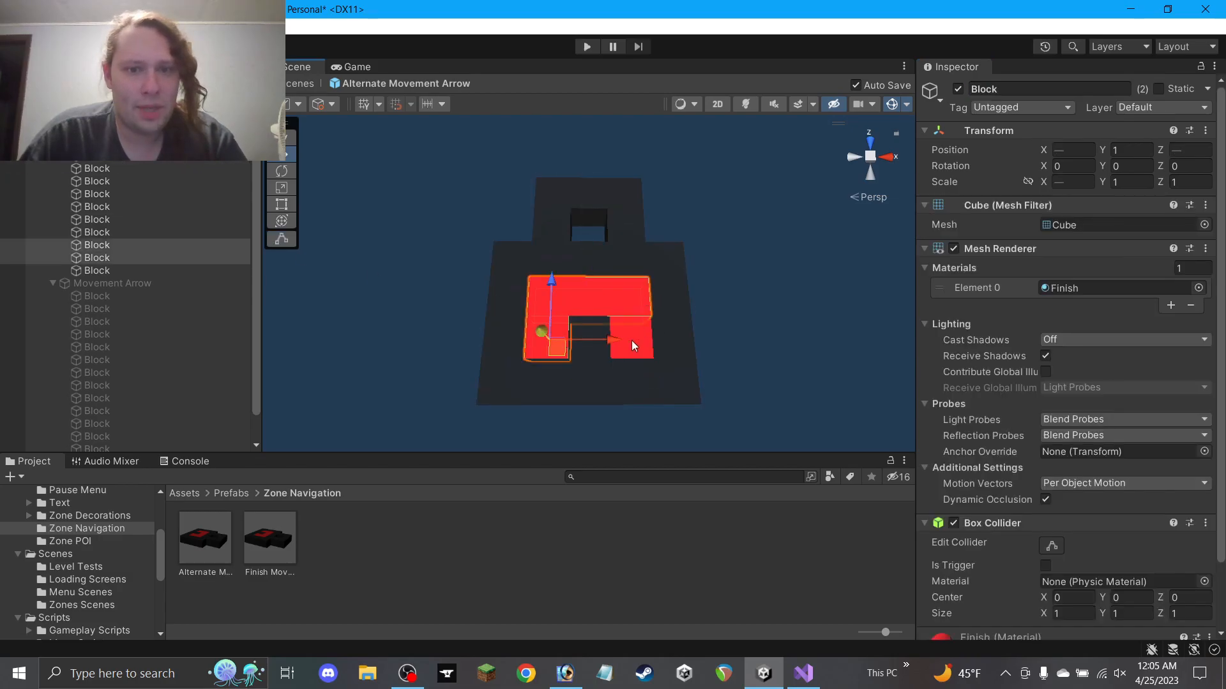
ctrl+click(630, 339)
scroll(82, 561, up, 4)
scroll(71, 580, down, 1)
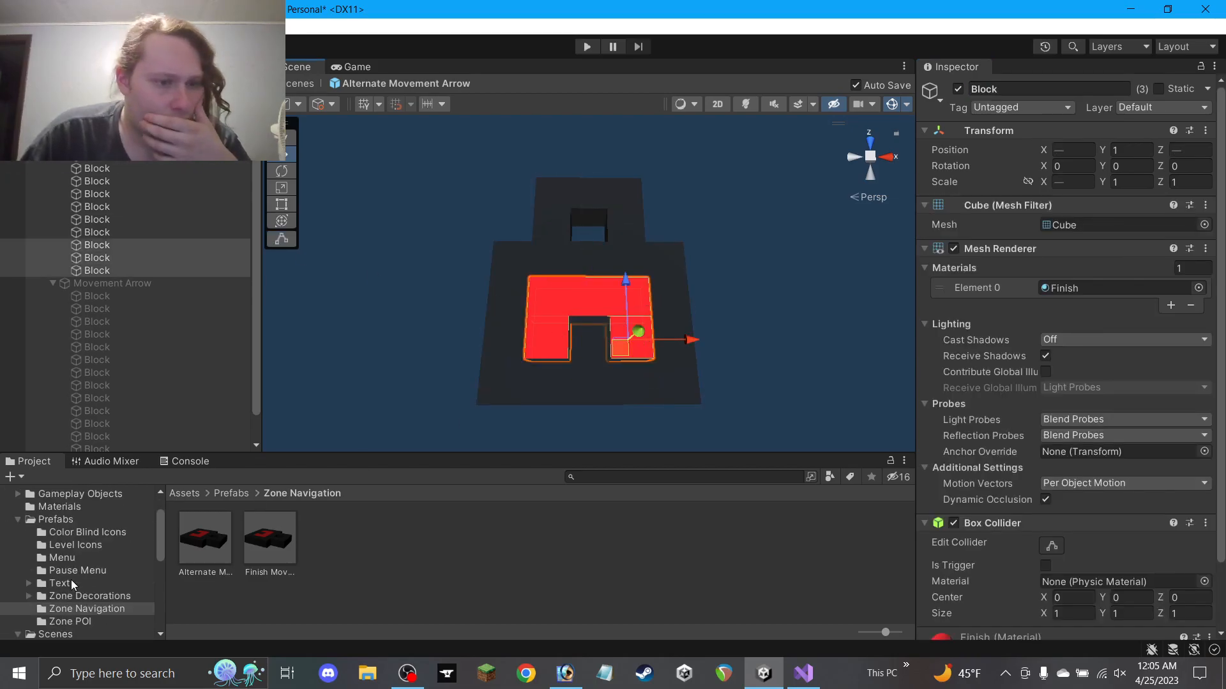
click(74, 509)
scroll(204, 574, down, 2)
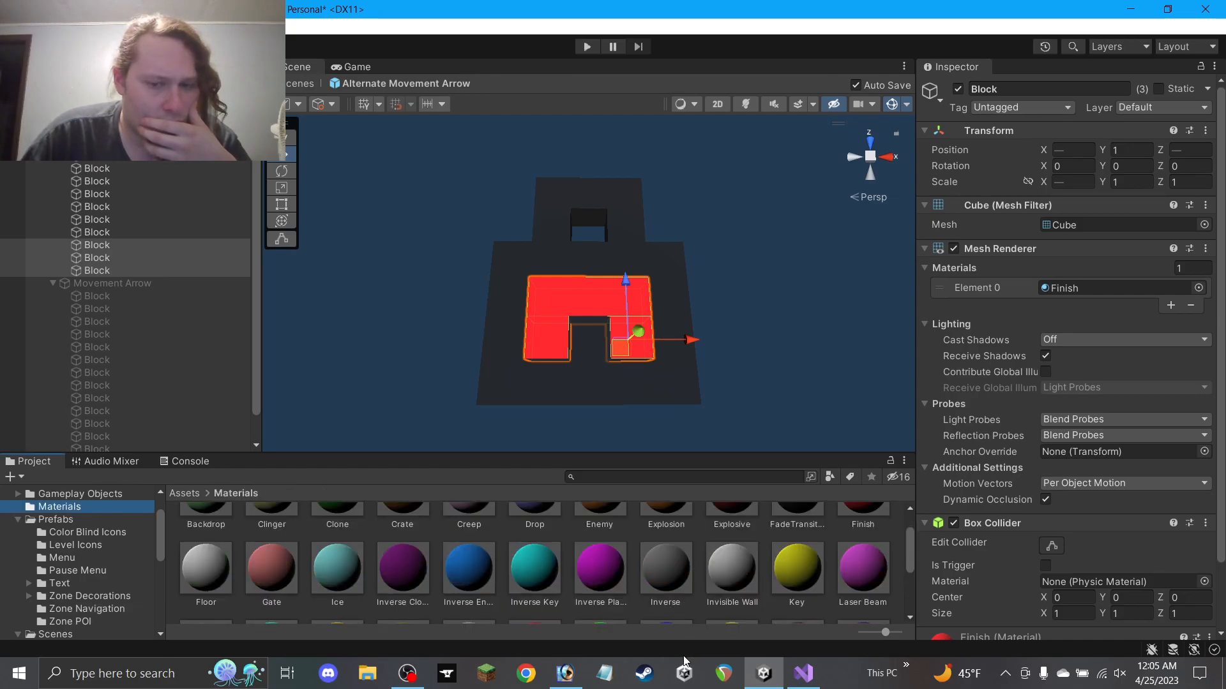
click(565, 673)
drag(755, 330, 586, 338)
drag(434, 411, 766, 320)
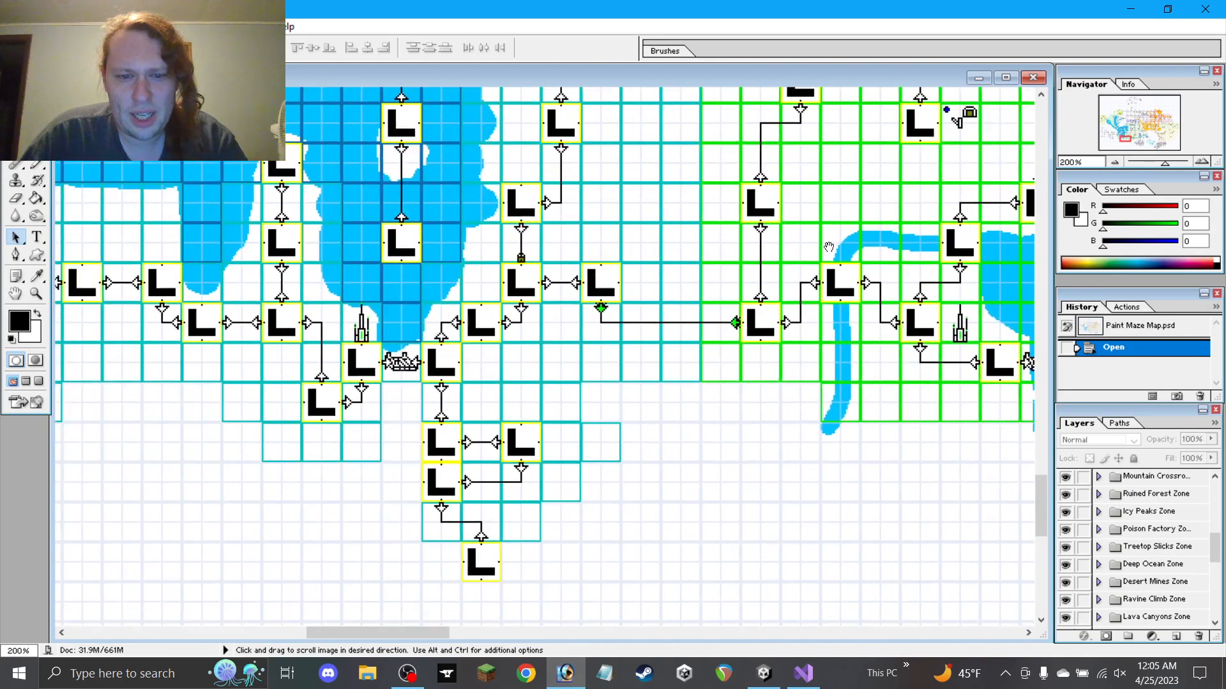
click(562, 674)
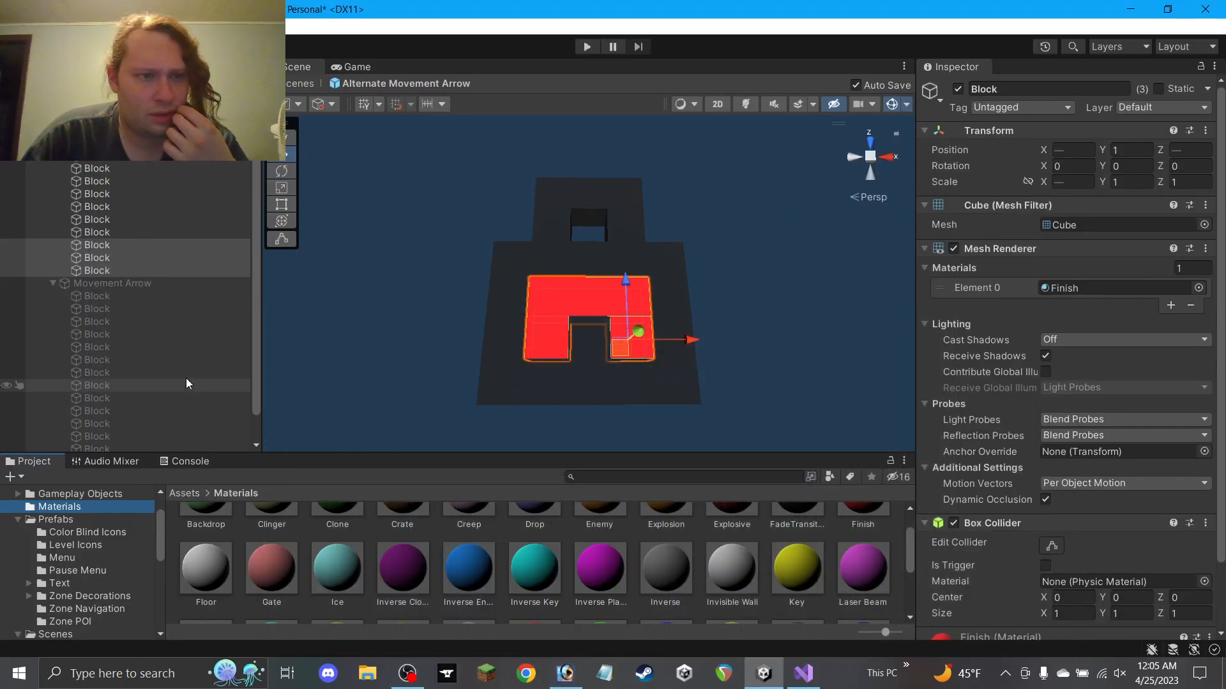
drag(206, 567, 1088, 287)
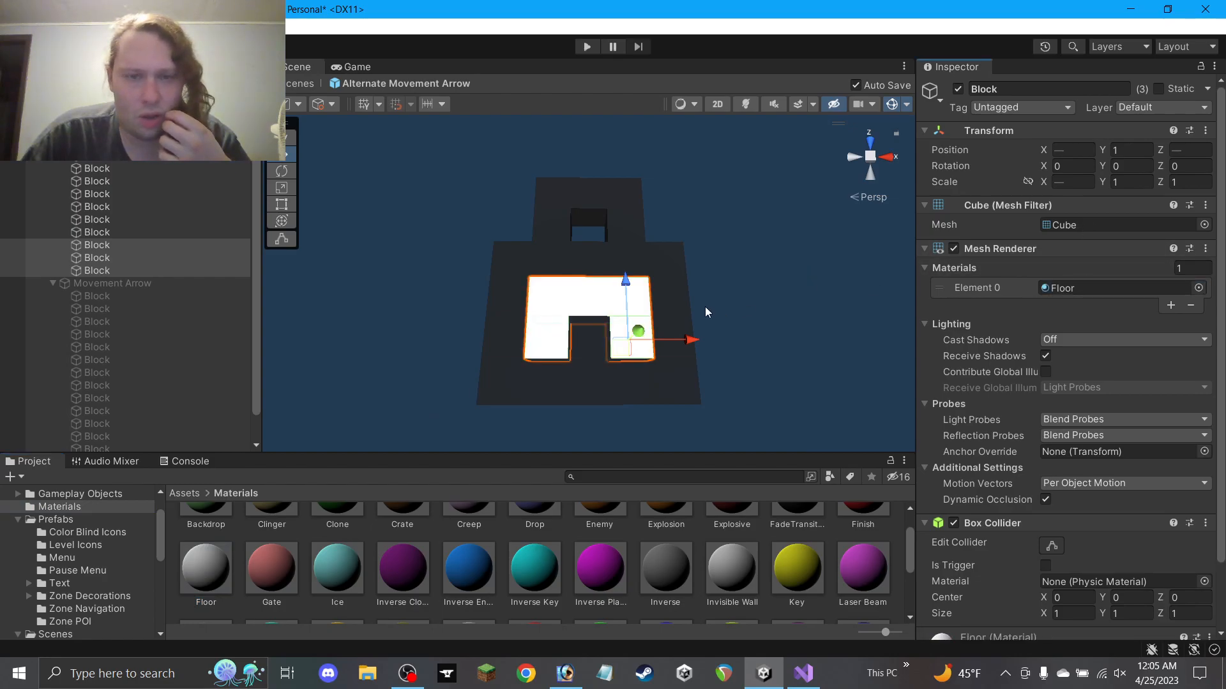
Rename Finish Lock to Alternate Lock and exit Prefab Mode
click(579, 190)
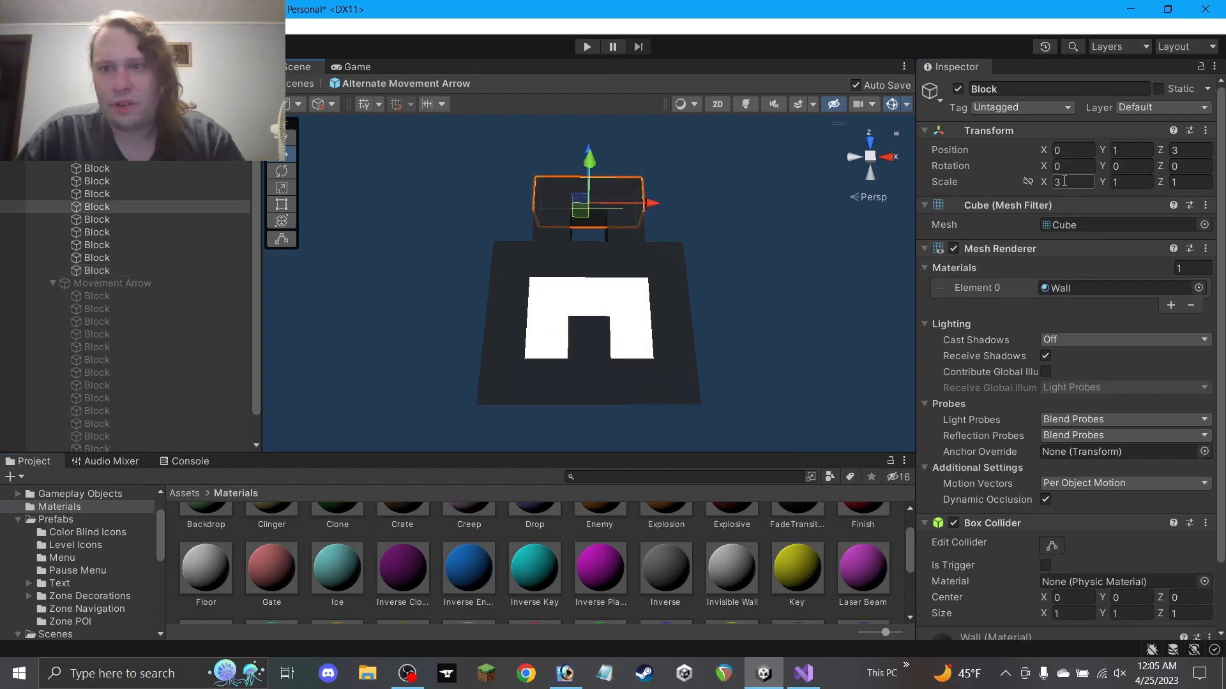
click(700, 270)
alt+drag(699, 270, 672, 306)
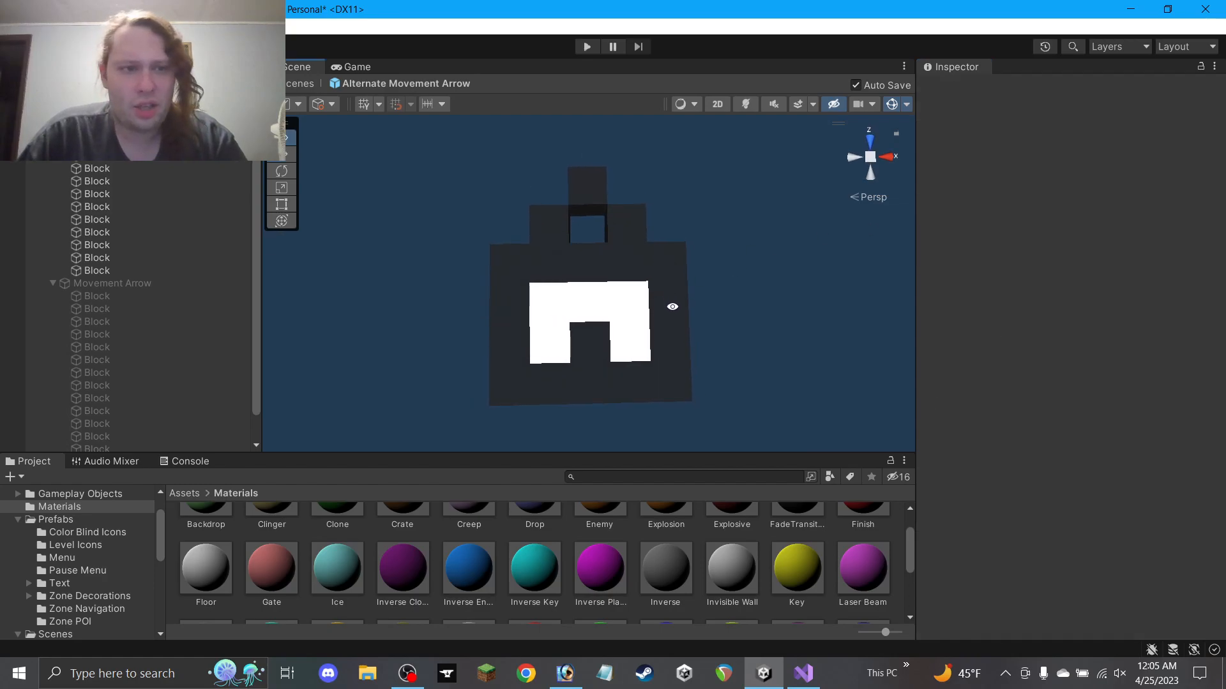
click(64, 164)
drag(991, 88, 955, 96)
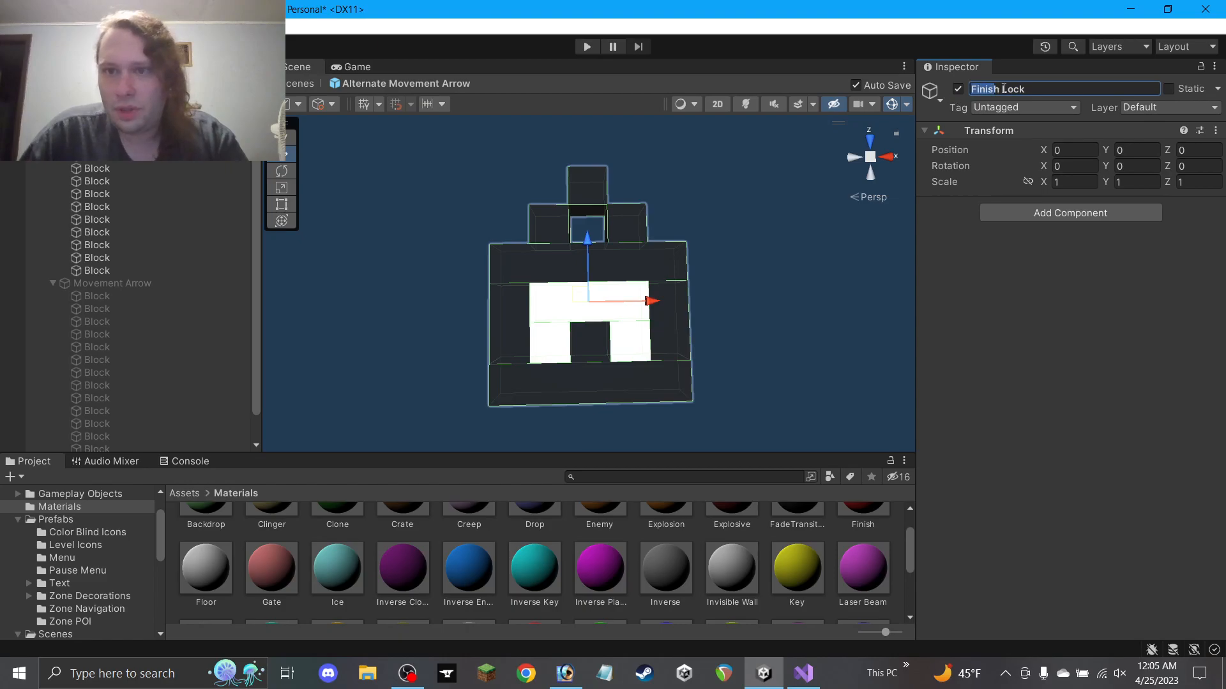
text(Alternate)
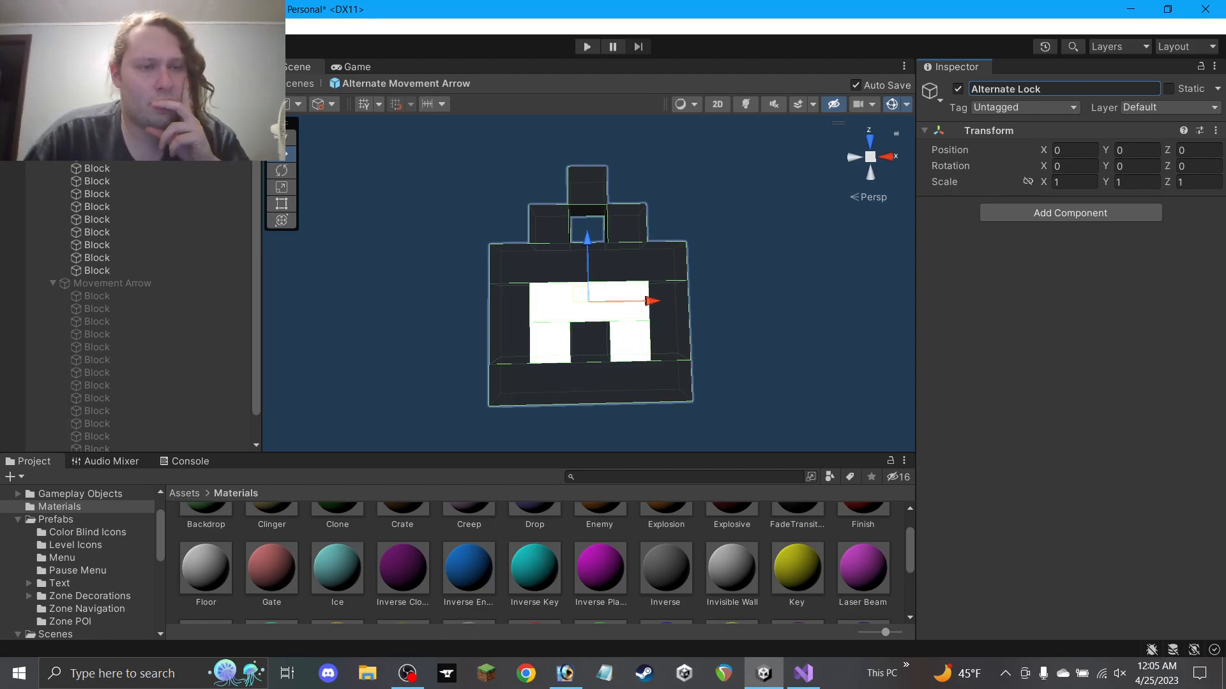
click(8, 101)
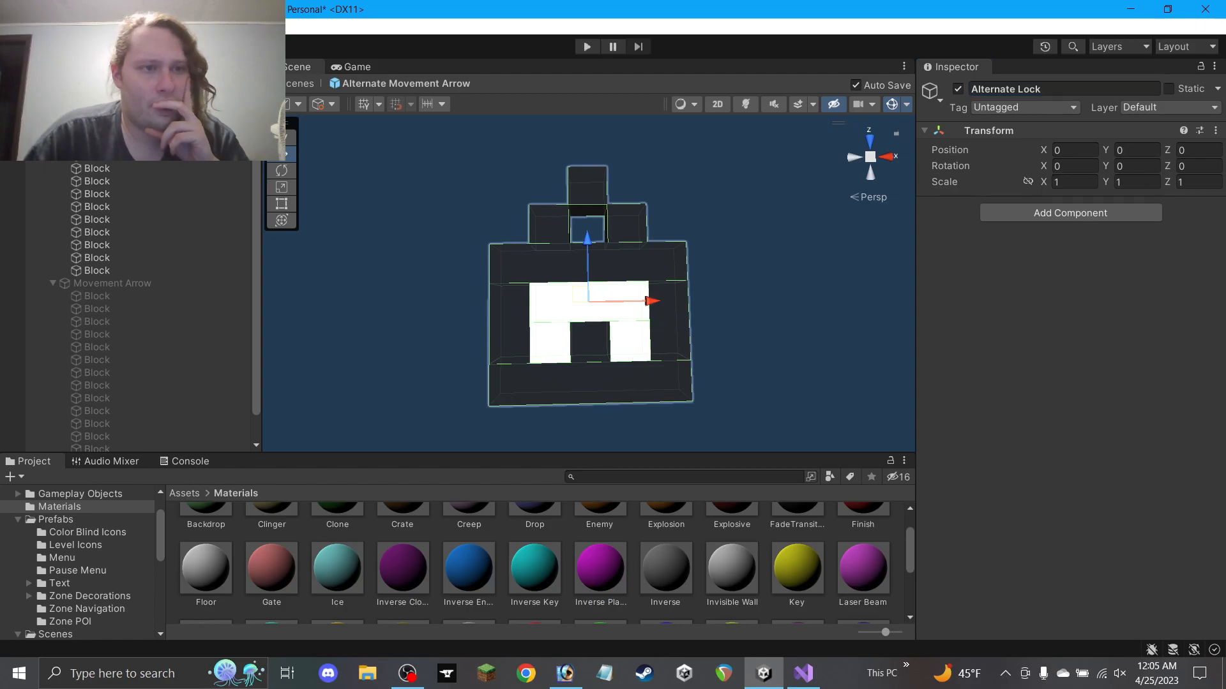
Rename the FinishLock declaration to Lock in Zone1Nav's Variables region
click(805, 674)
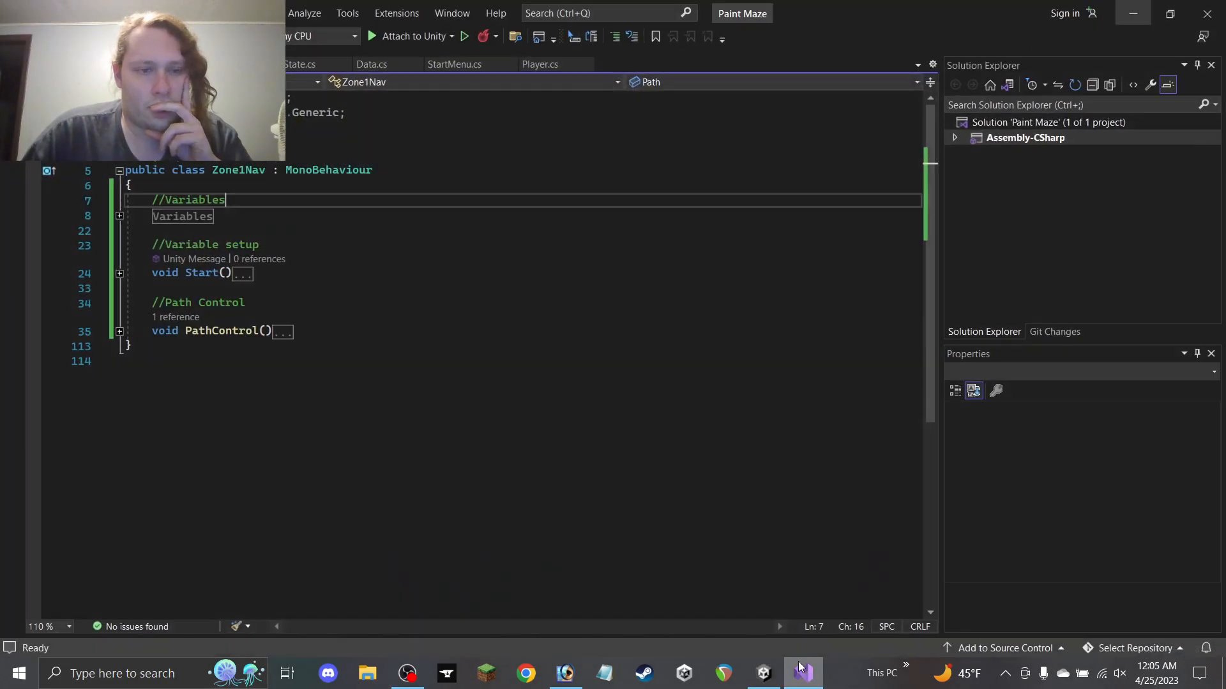
click(119, 216)
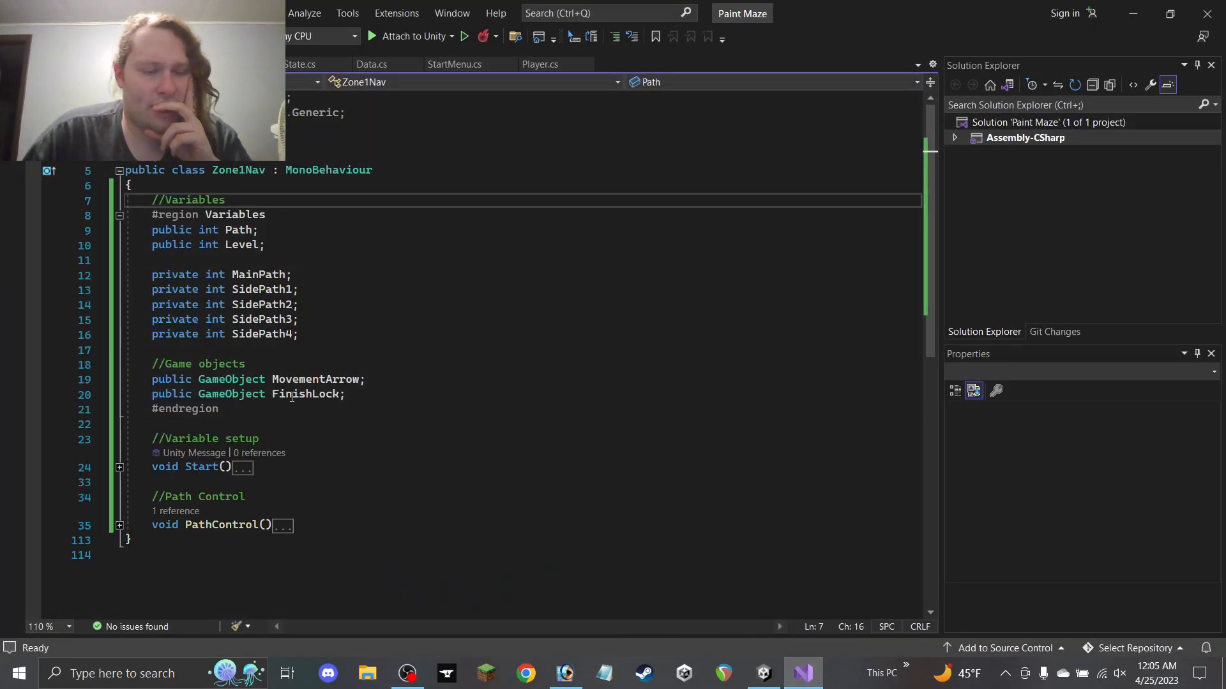
drag(312, 395, 291, 394)
key(BackSpace)
click(119, 526)
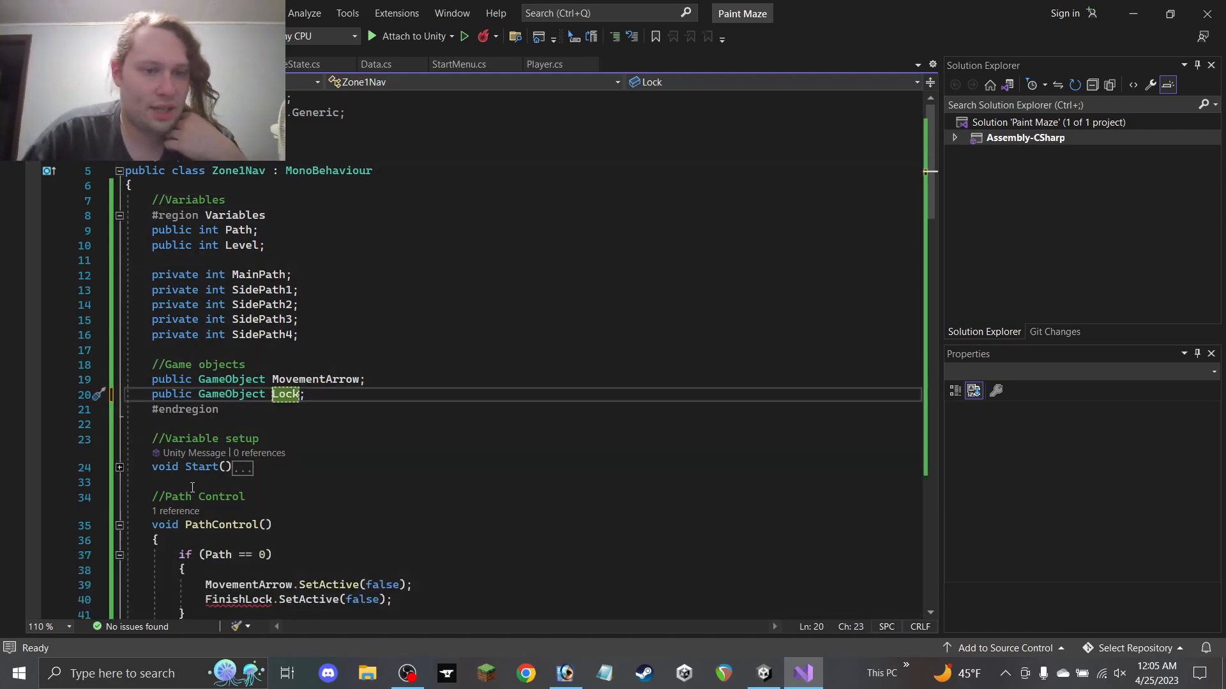
scroll(264, 288, down, 10)
scroll(264, 289, up, 6)
double_click(288, 217)
key(ctrl+c)
Replace FinishLock with Lock on lines 40, 48, 53, 62, 67, 76, 81, 90, 95, 104 and 109
double_click(234, 420)
key(ctrl+v)
double_click(263, 539)
key(ctrl+v)
scroll(286, 455, down, 6)
double_click(265, 435)
key(ctrl+v)
scroll(269, 394, down, 5)
click(269, 392)
double_click(269, 394)
key(ctrl+v)
double_click(265, 465)
key(ctrl+v)
scroll(271, 387, down, 5)
double_click(265, 375)
key(ctrl+v)
double_click(265, 450)
key(ctrl+v)
double_click(271, 584)
key(ctrl+v)
scroll(271, 584, down, 5)
click(267, 435)
double_click(267, 435)
key(ctrl+v)
scroll(267, 434, down, 5)
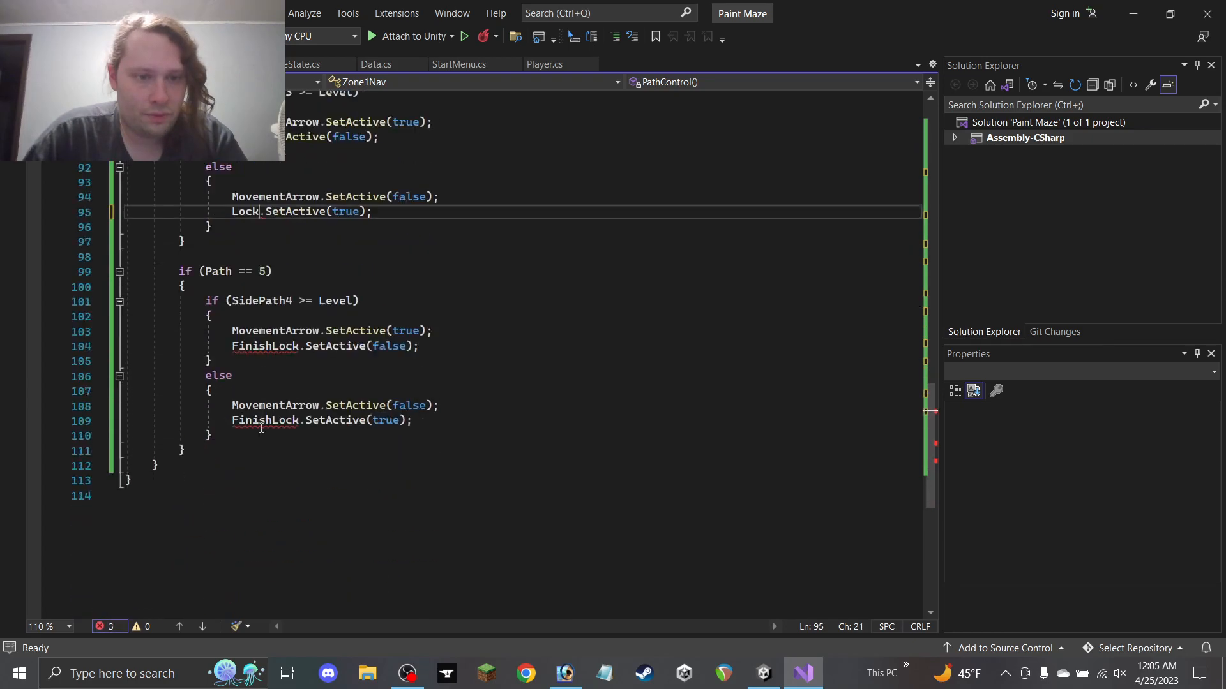
double_click(263, 346)
key(ctrl+v)
double_click(268, 421)
key(ctrl+v)
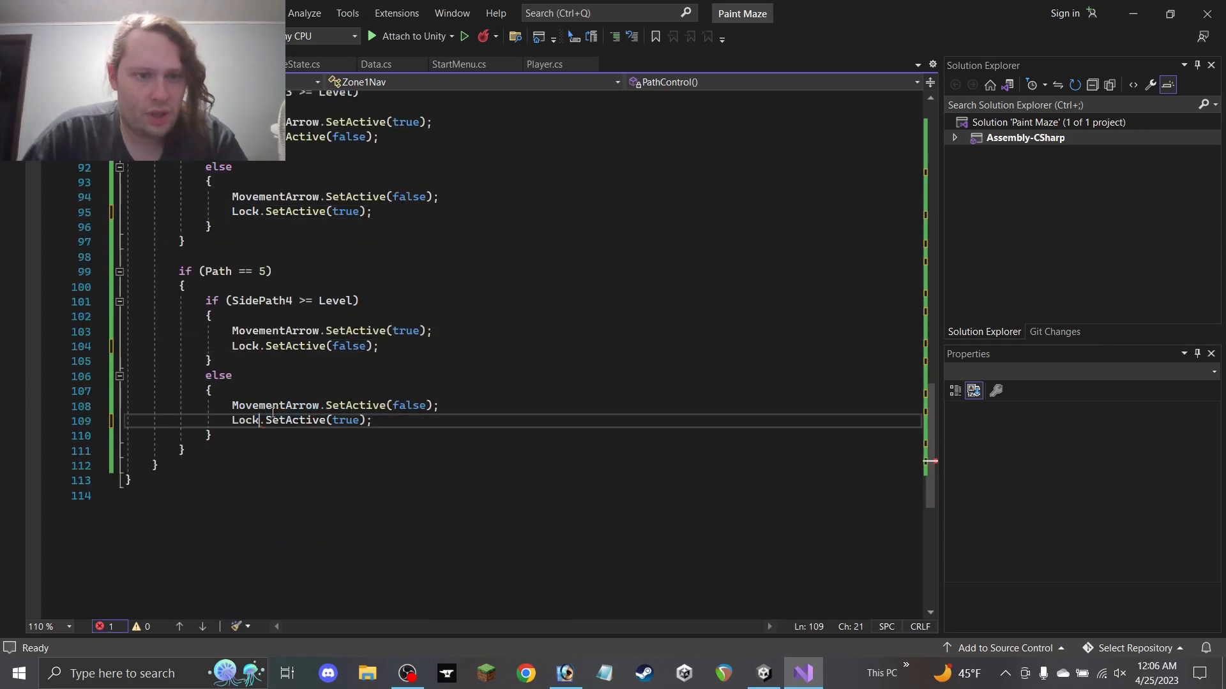
Save Zone1Nav.cs and go back to Unity
key(ctrl+s)
scroll(319, 415, up, 10)
scroll(337, 353, up, 14)
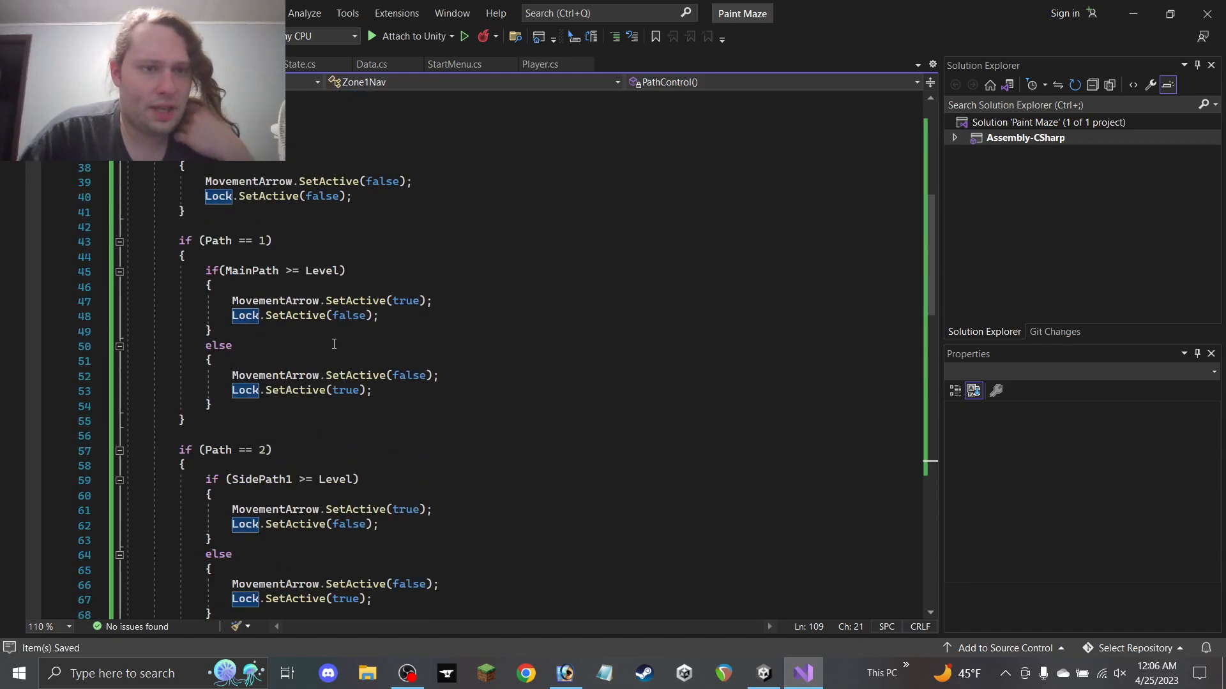
click(1132, 8)
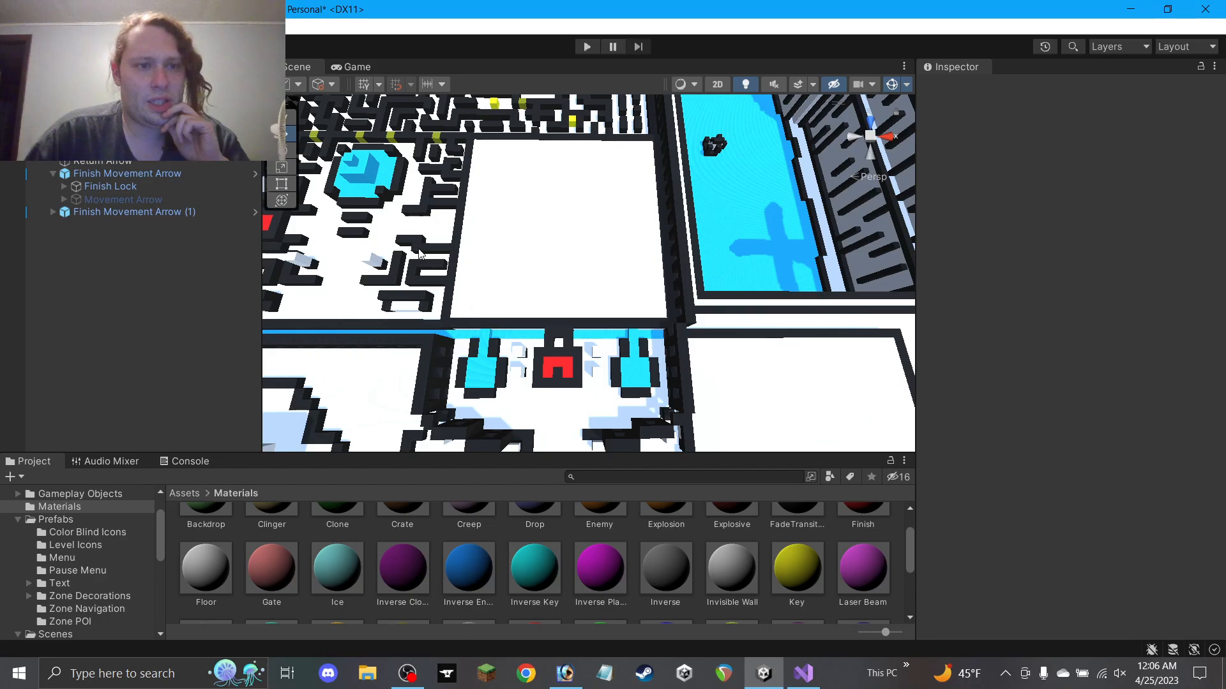
Set Finish Movement Arrow (1)'s Zone 1 Nav Path to 1 and Level to 2
click(180, 212)
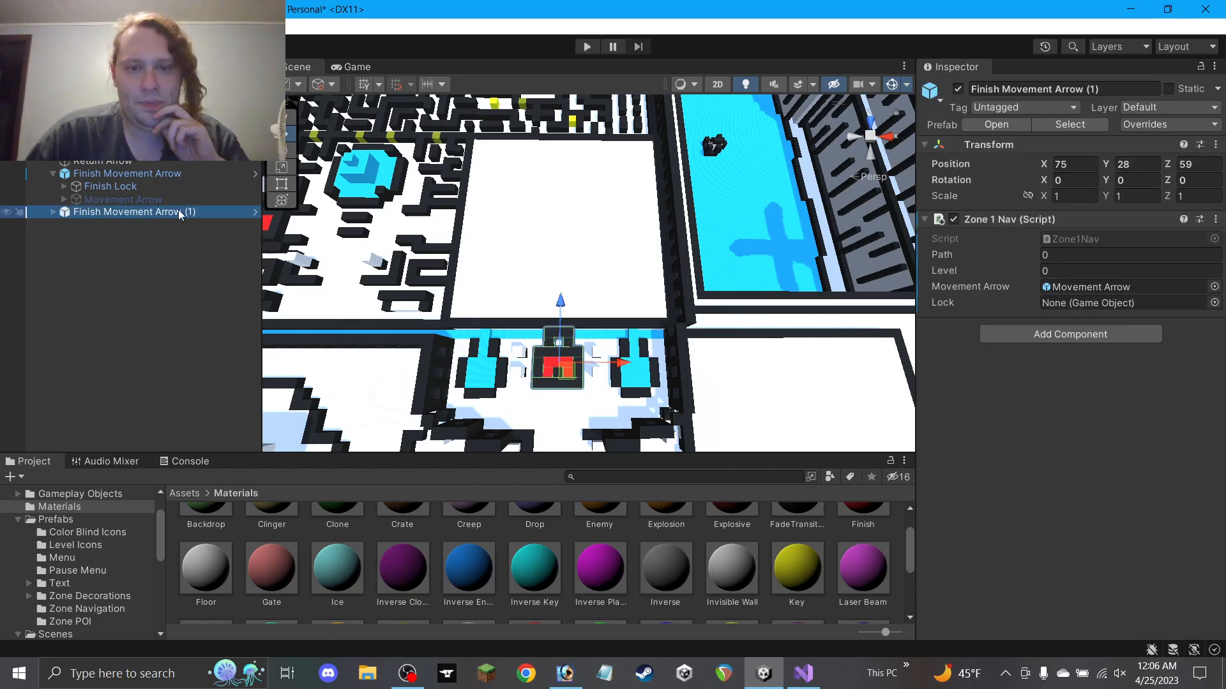
click(1074, 254)
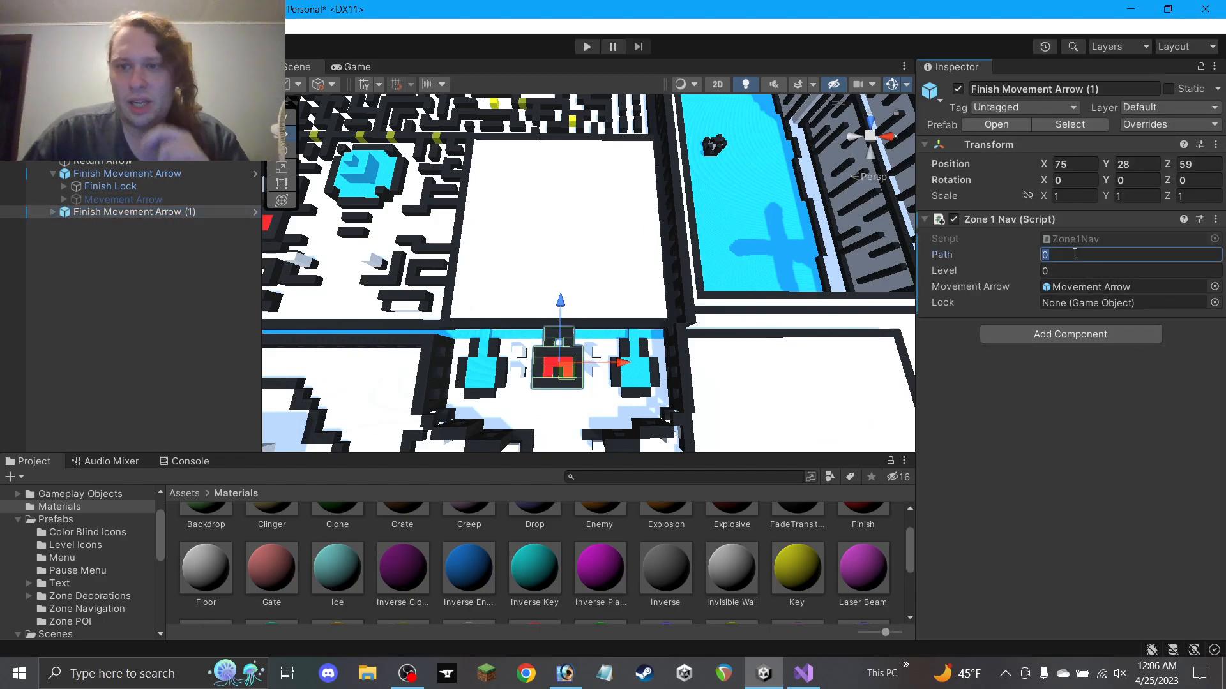
text(1)
key(Tab)
text(2)
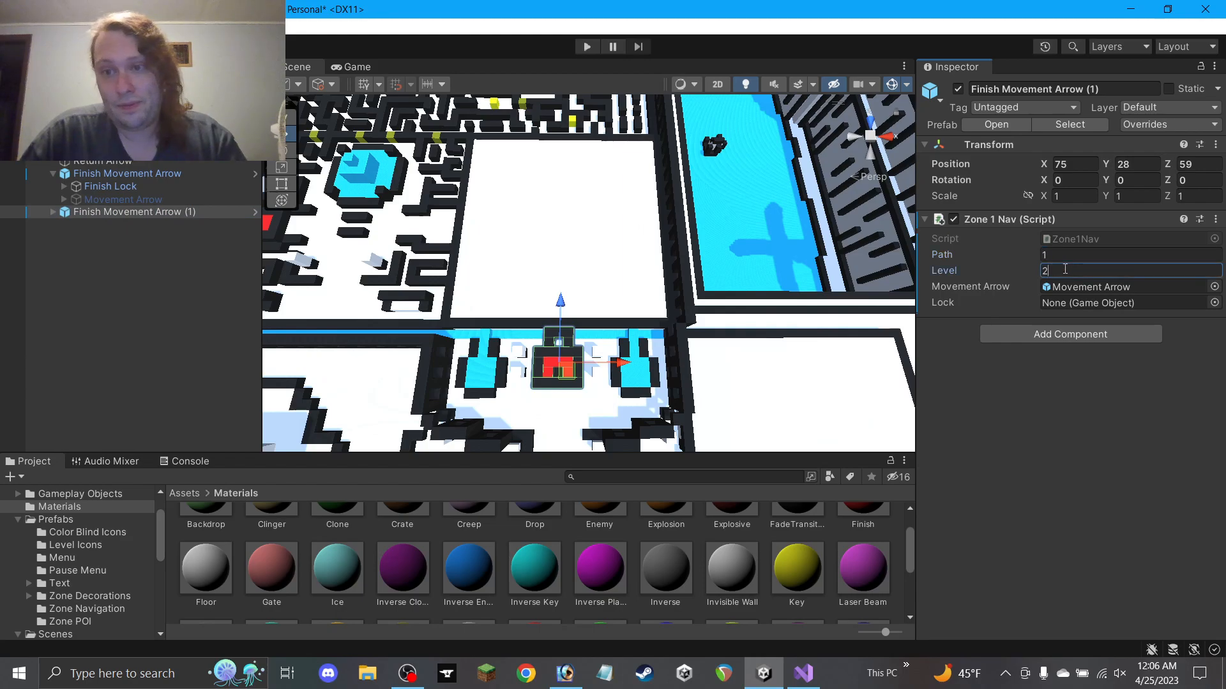
scroll(607, 321, down, 11)
scroll(594, 316, up, 9)
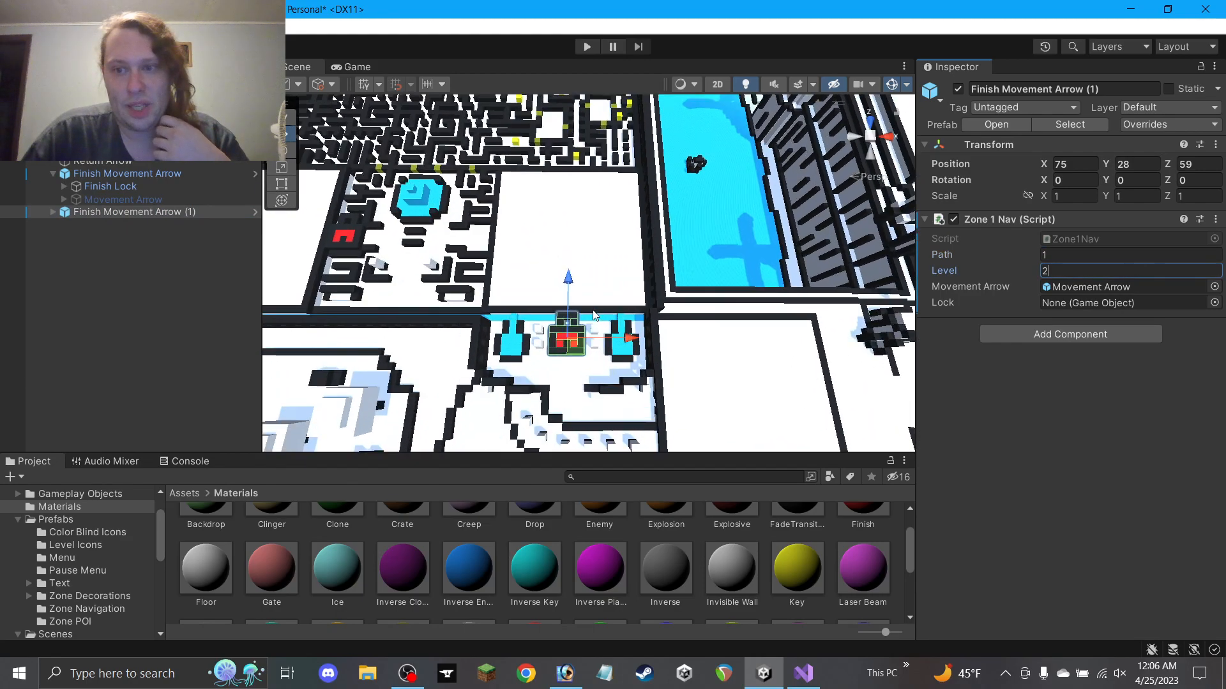
scroll(594, 315, down, 2)
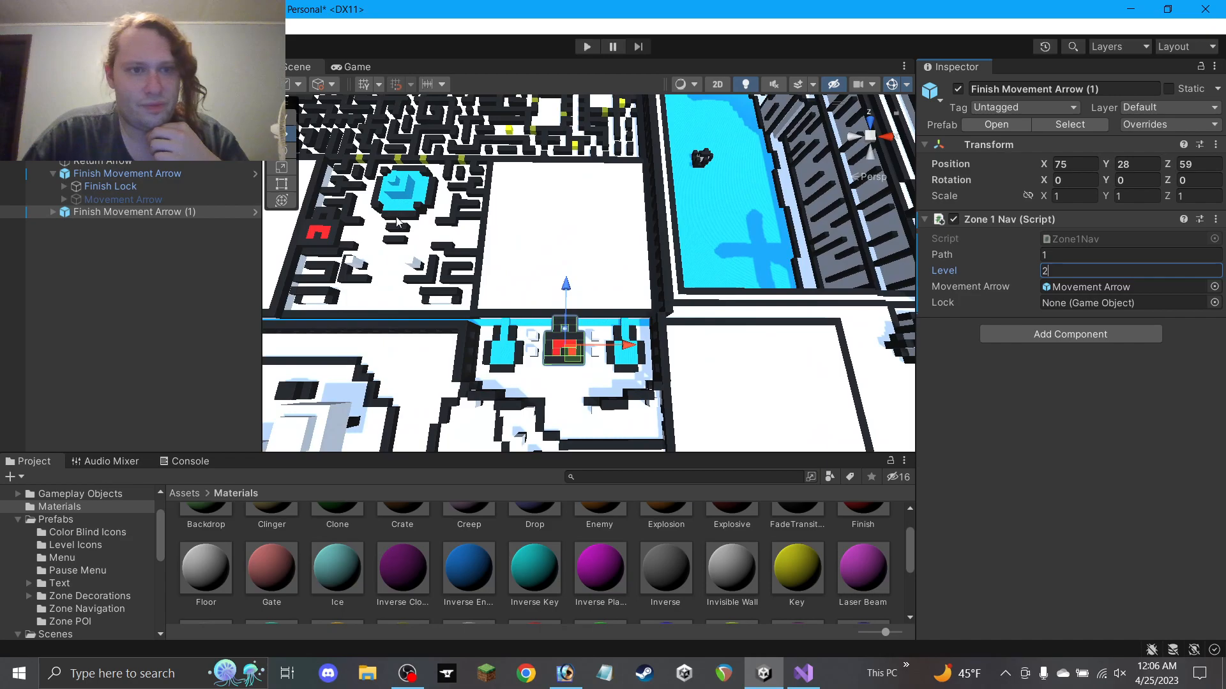
Assign each Finish Movement Arrow's Finish Lock to its Lock field
click(141, 176)
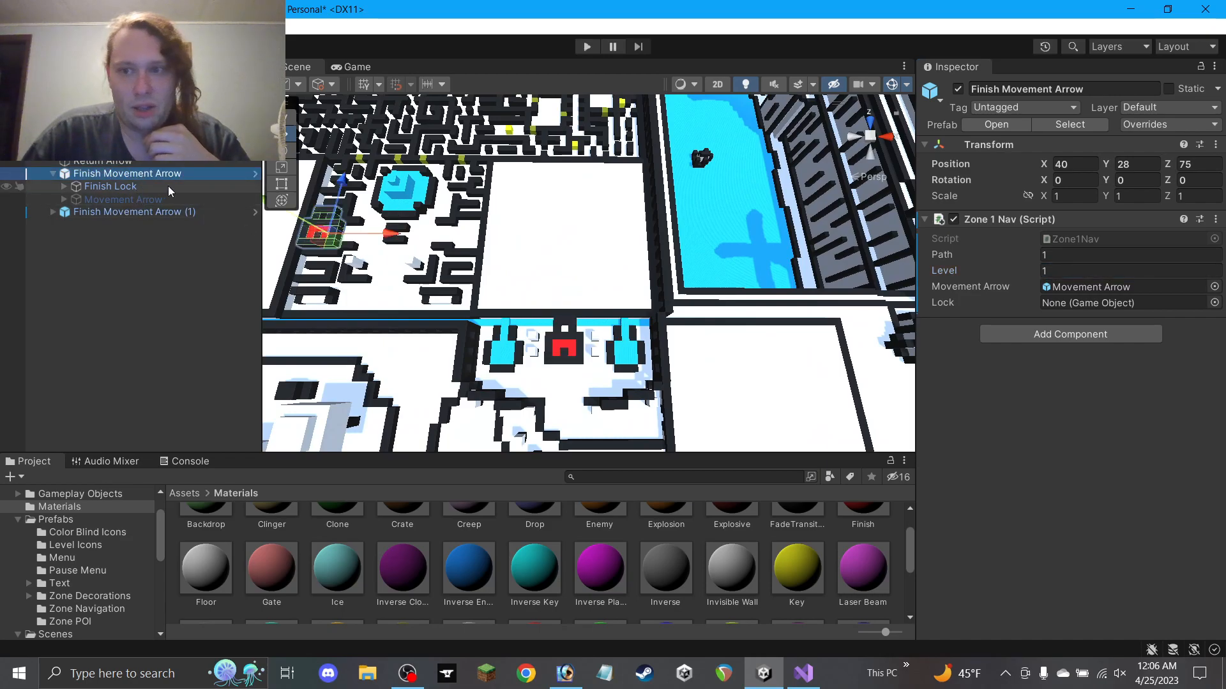
drag(128, 187, 1124, 304)
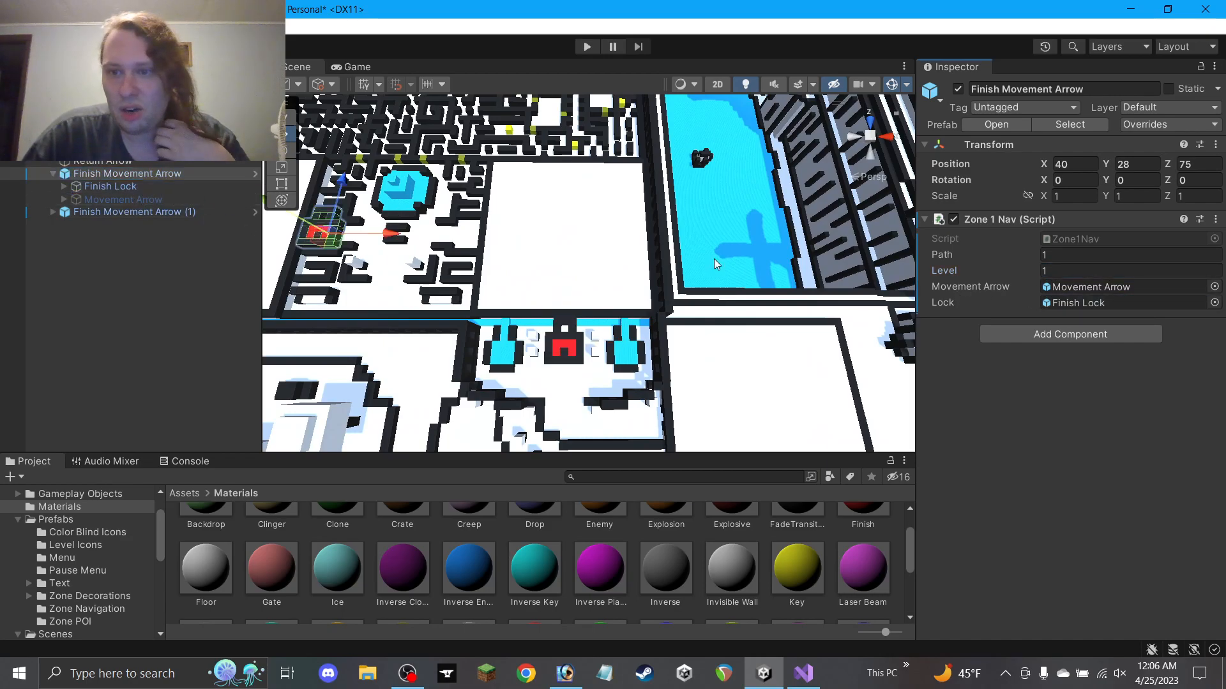
click(105, 211)
click(54, 212)
drag(124, 240, 1086, 303)
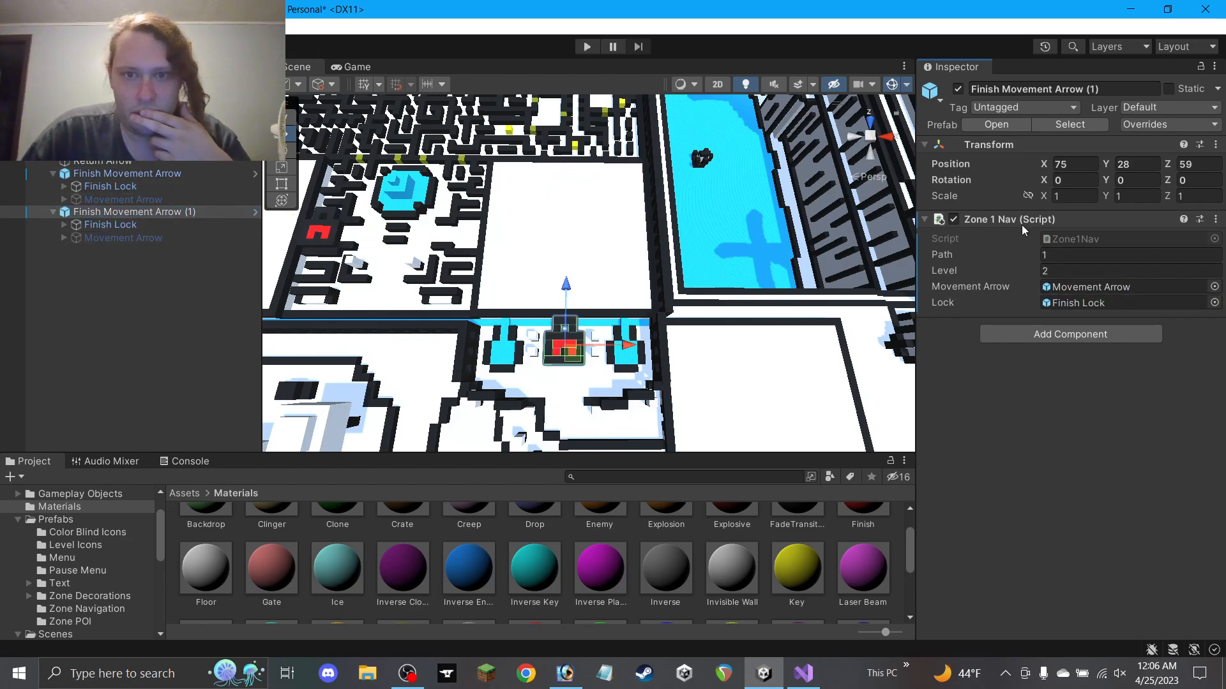
Hide the second arrow's Finish Lock, keeping the second Finish Movement Arrow active
click(957, 88)
click(140, 235)
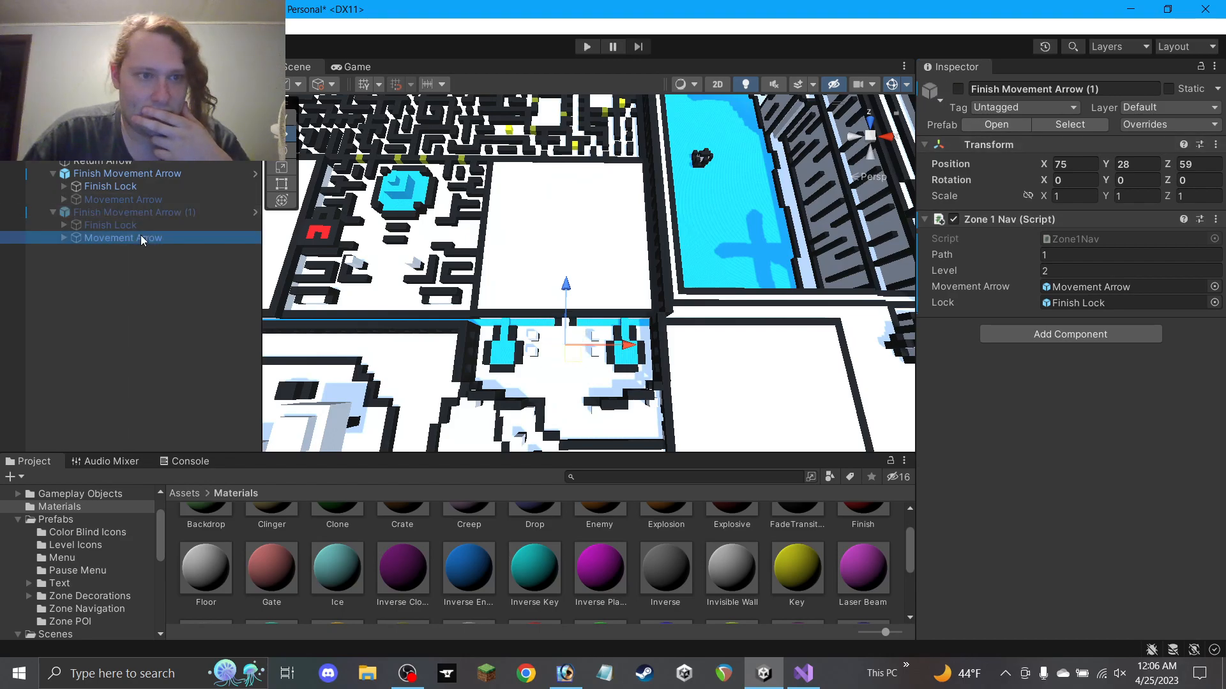
click(957, 89)
scroll(658, 285, up, 2)
scroll(658, 285, down, 5)
scroll(657, 285, up, 3)
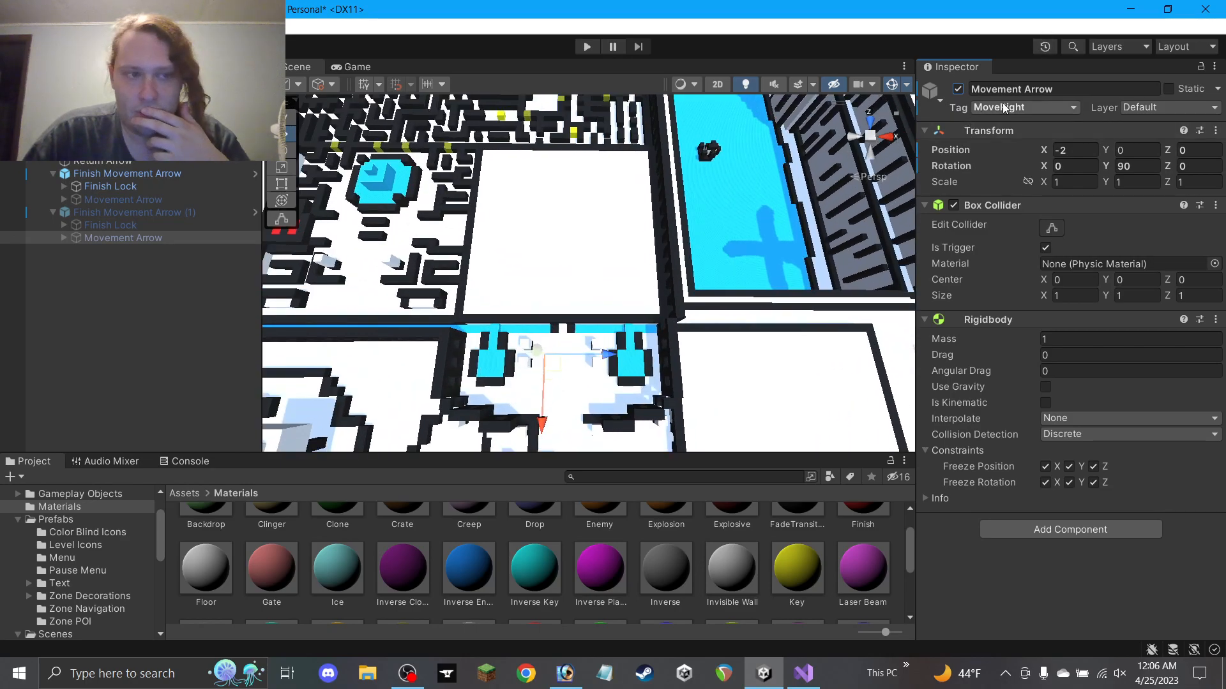
click(145, 213)
click(958, 89)
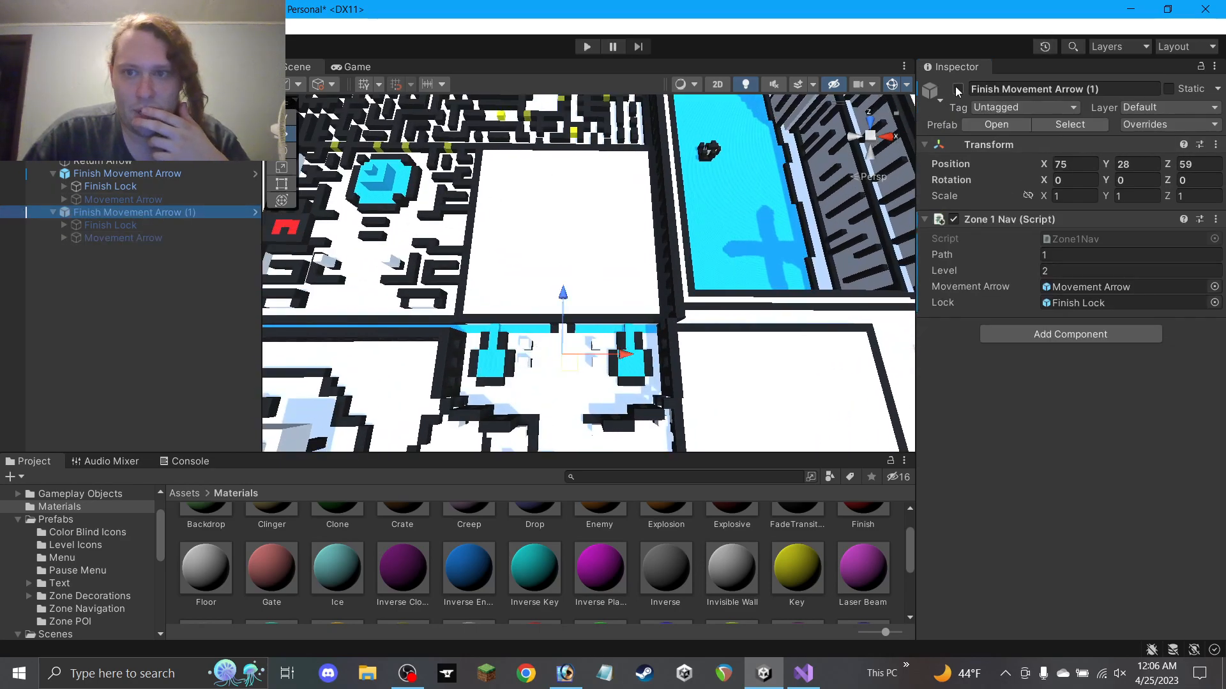
click(121, 224)
click(958, 89)
Turn the second arrow's Movement Arrow to Y rotation 180 and move it to 0, 0, 3
click(152, 240)
middle_drag(543, 332, 554, 296)
click(1140, 168)
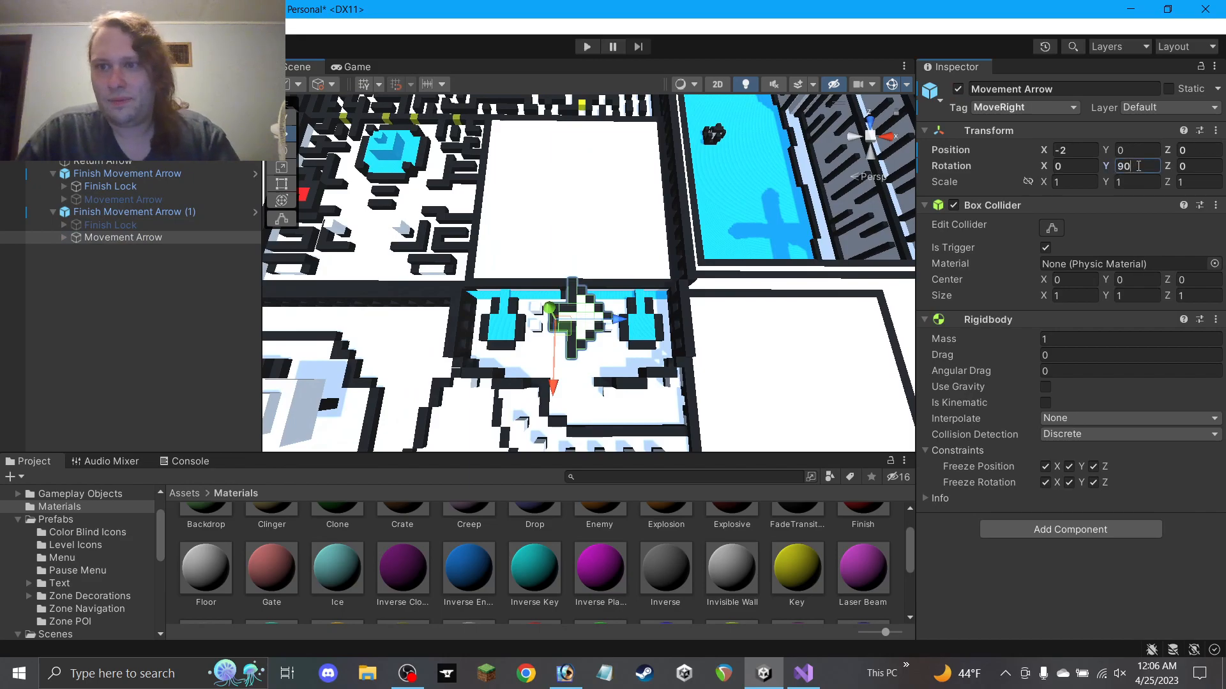
text(18-)
key(BackSpace)
text(0)
ctrl+drag(564, 327, 591, 343)
Hide the first arrow's Finish Lock and show its Movement Arrow
scroll(591, 343, up, 5)
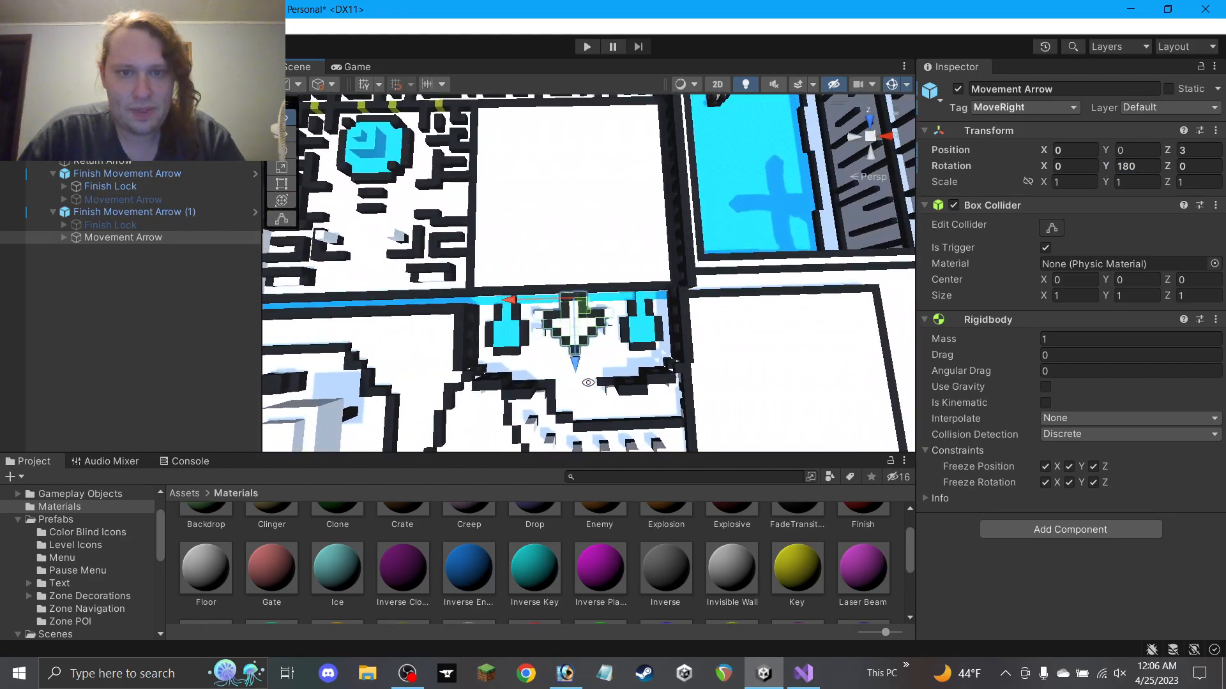
click(110, 186)
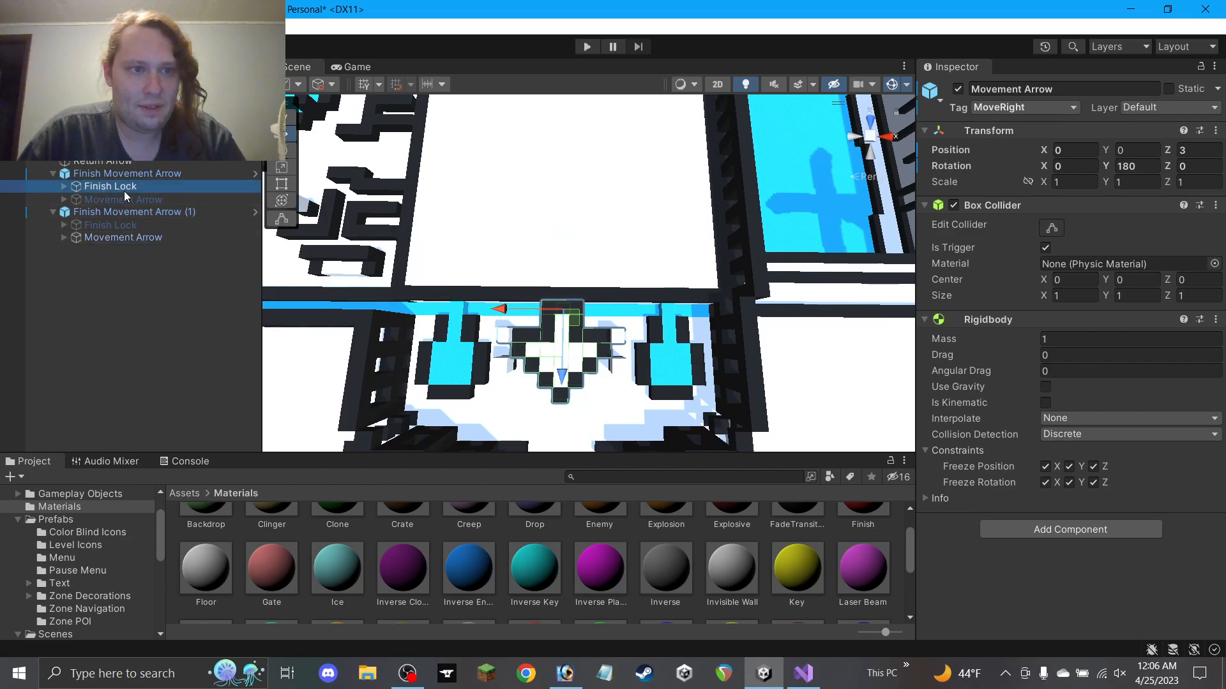
click(958, 90)
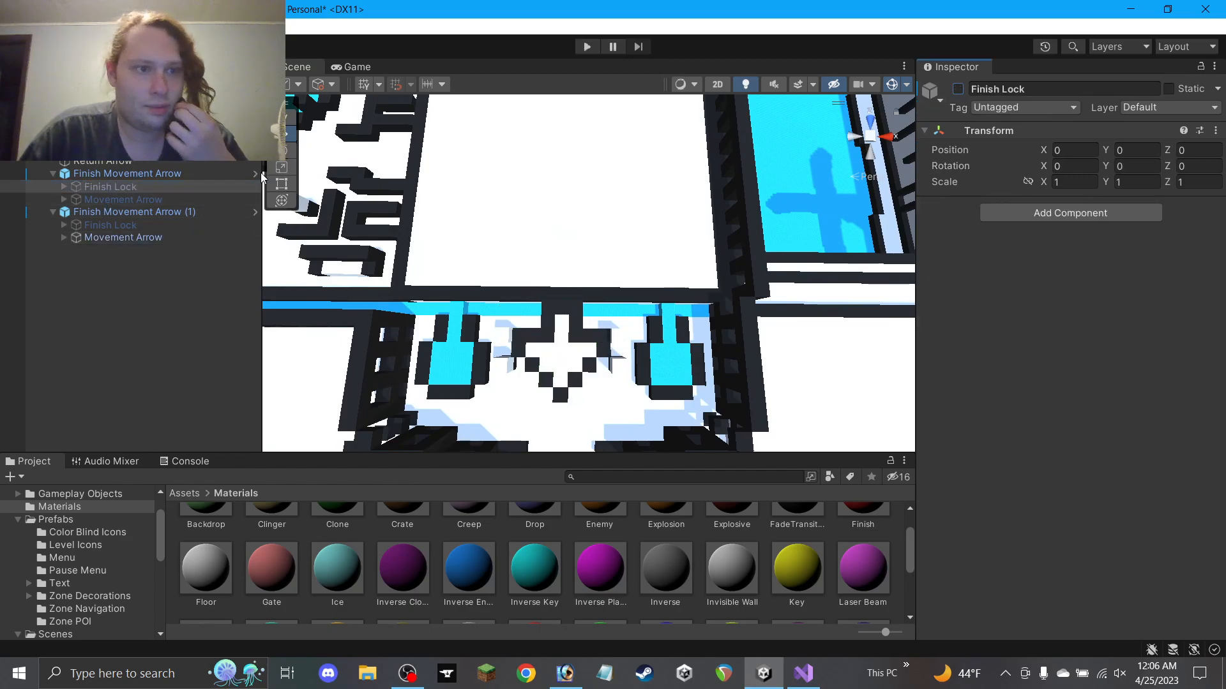
click(185, 199)
click(959, 89)
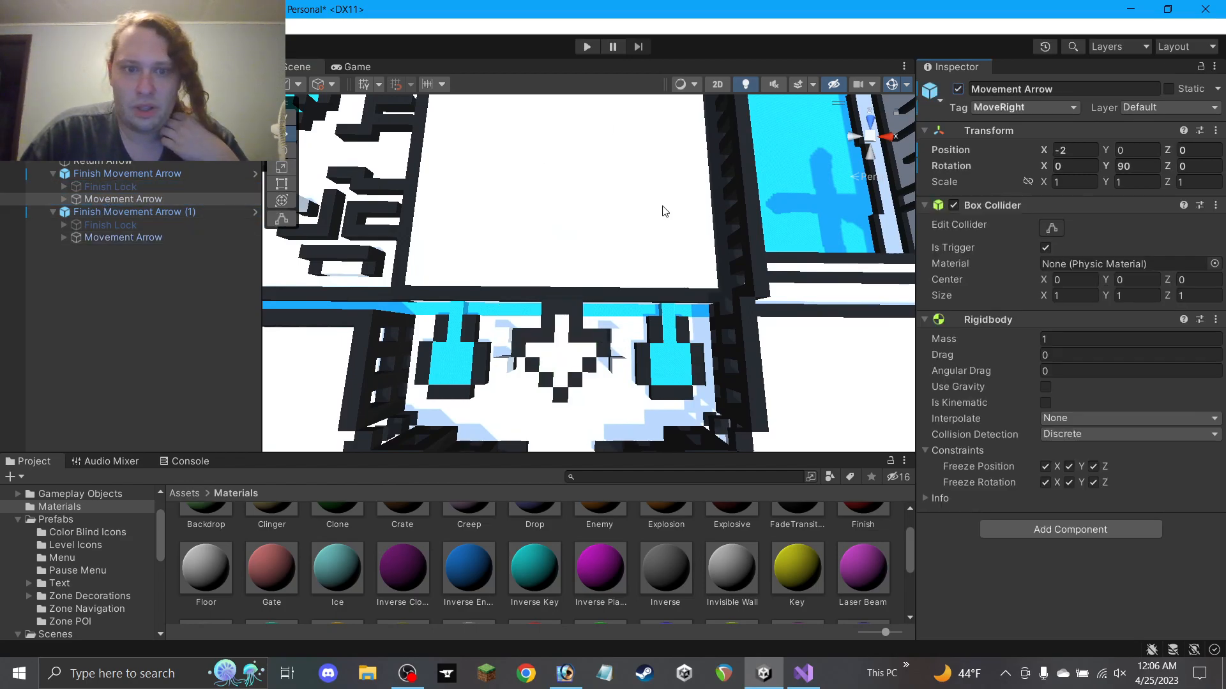
Reselect the second arrow's Movement Arrow and orbit the view to inspect it
scroll(661, 208, down, 5)
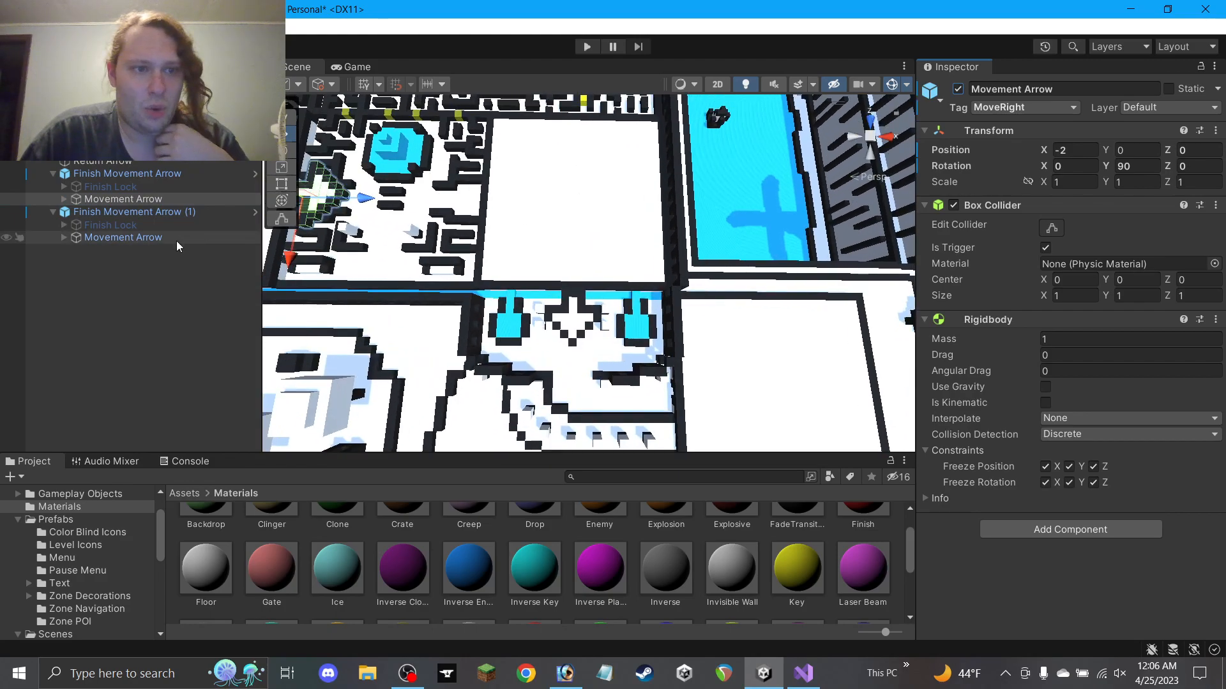
click(156, 238)
scroll(703, 242, down, 3)
alt+drag(683, 350, 684, 309)
scroll(689, 323, up, 6)
Nudge Planter Pot P1 (10) from X 4 to X 5
click(626, 355)
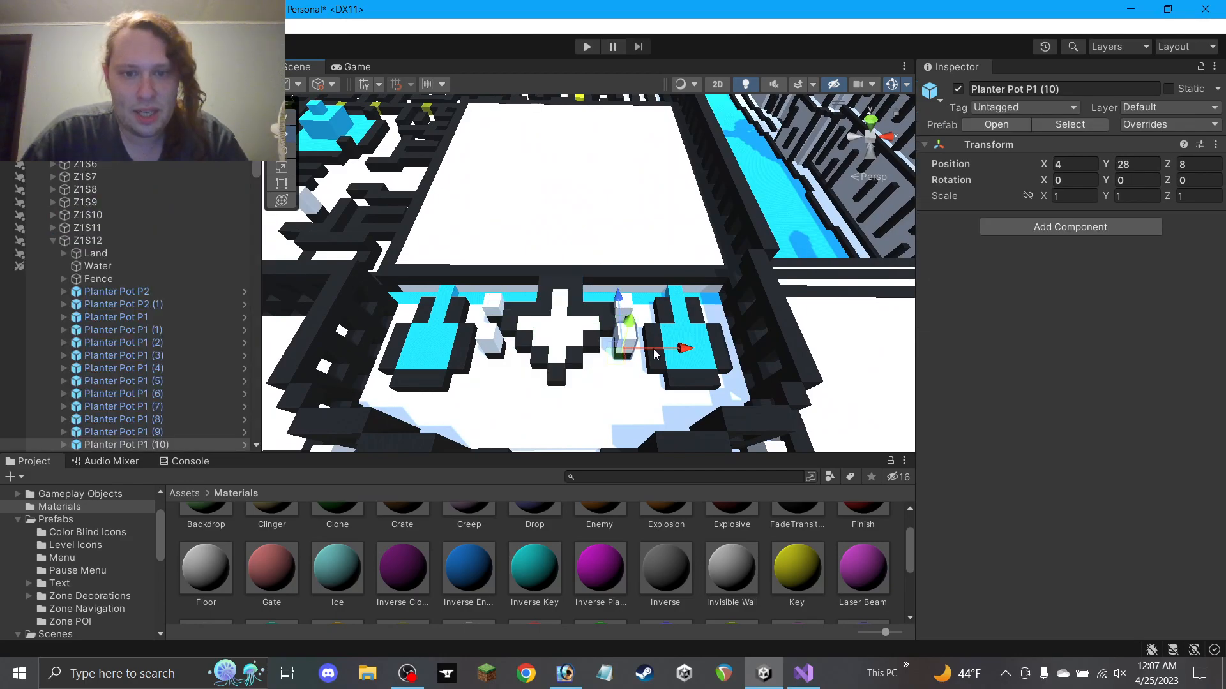
drag(654, 353, 666, 354)
click(621, 302)
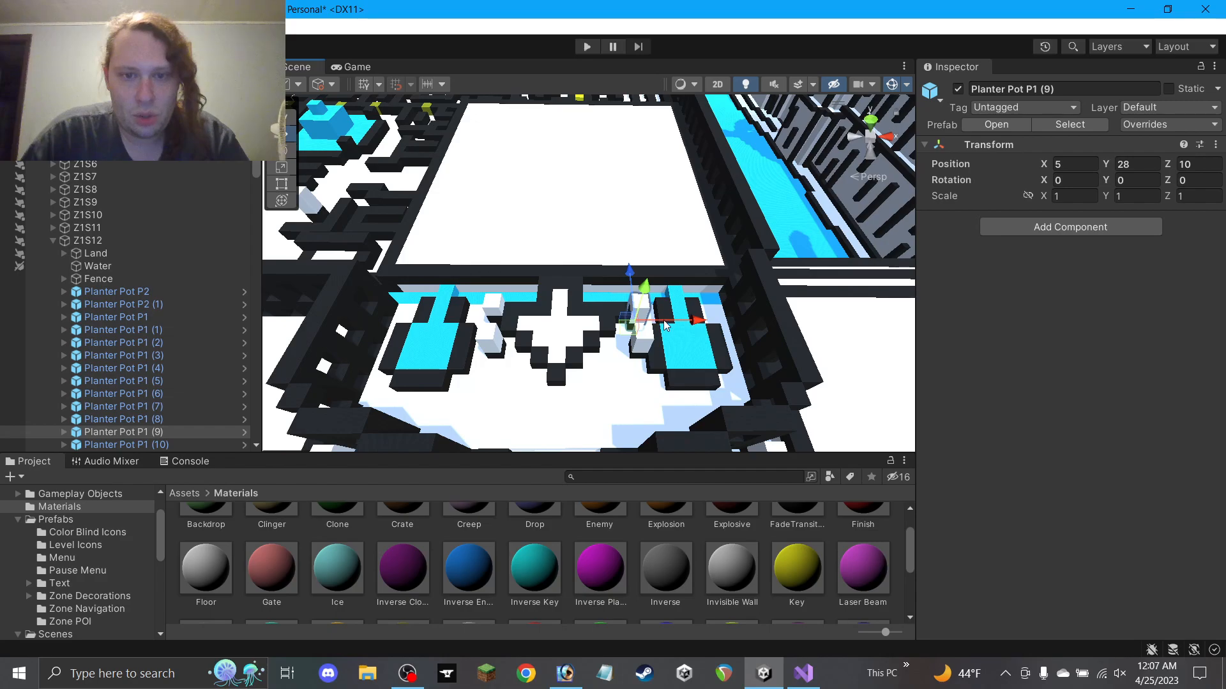
alt+drag(463, 382, 535, 347)
Select Planter Pots P1 (10), (9), (8) and (11) and slide them toward the front along Z
click(497, 332)
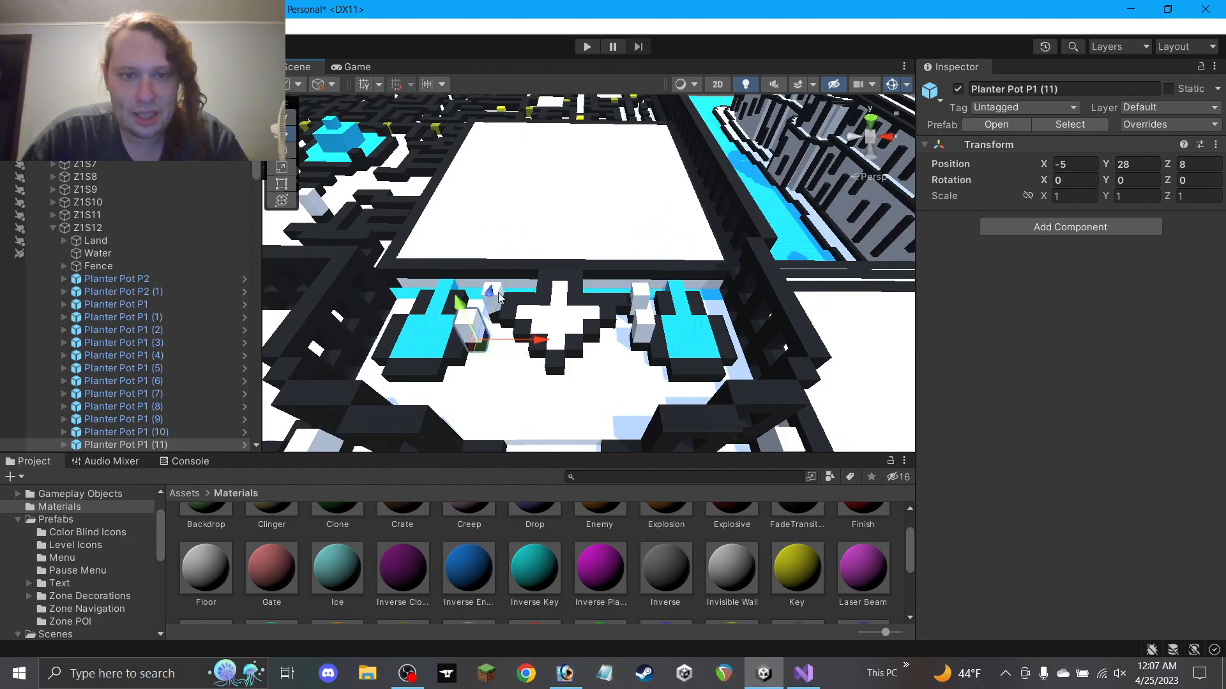
click(632, 313)
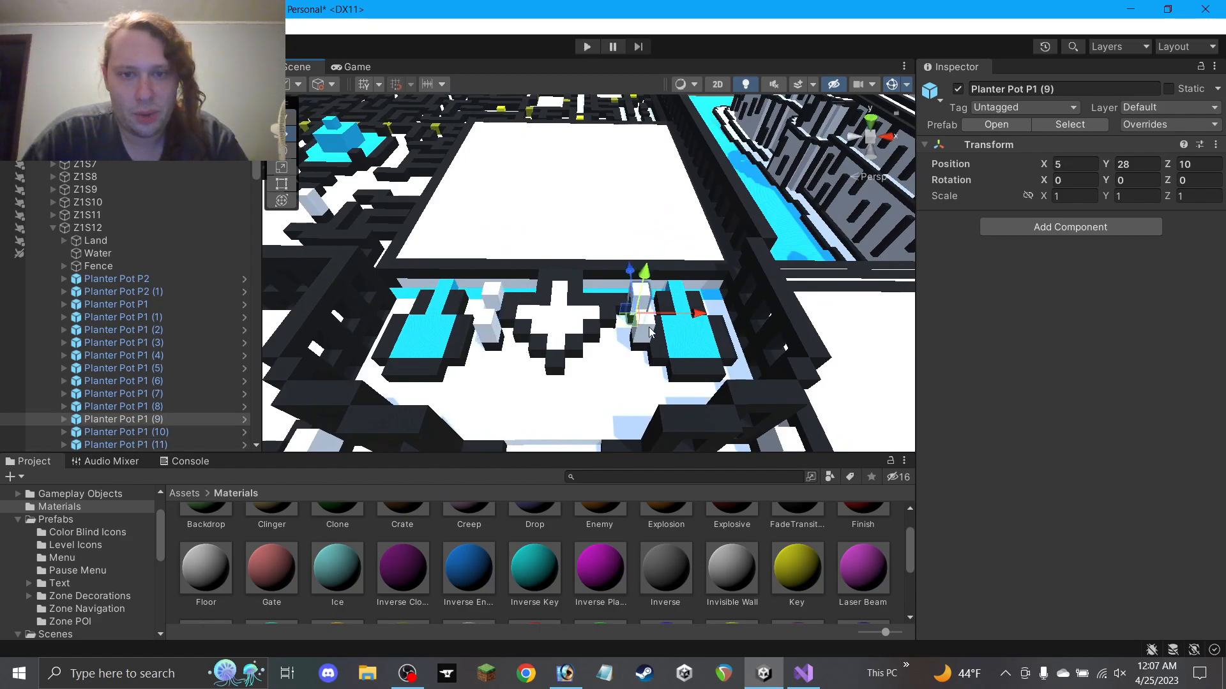
click(642, 336)
shift+click(629, 288)
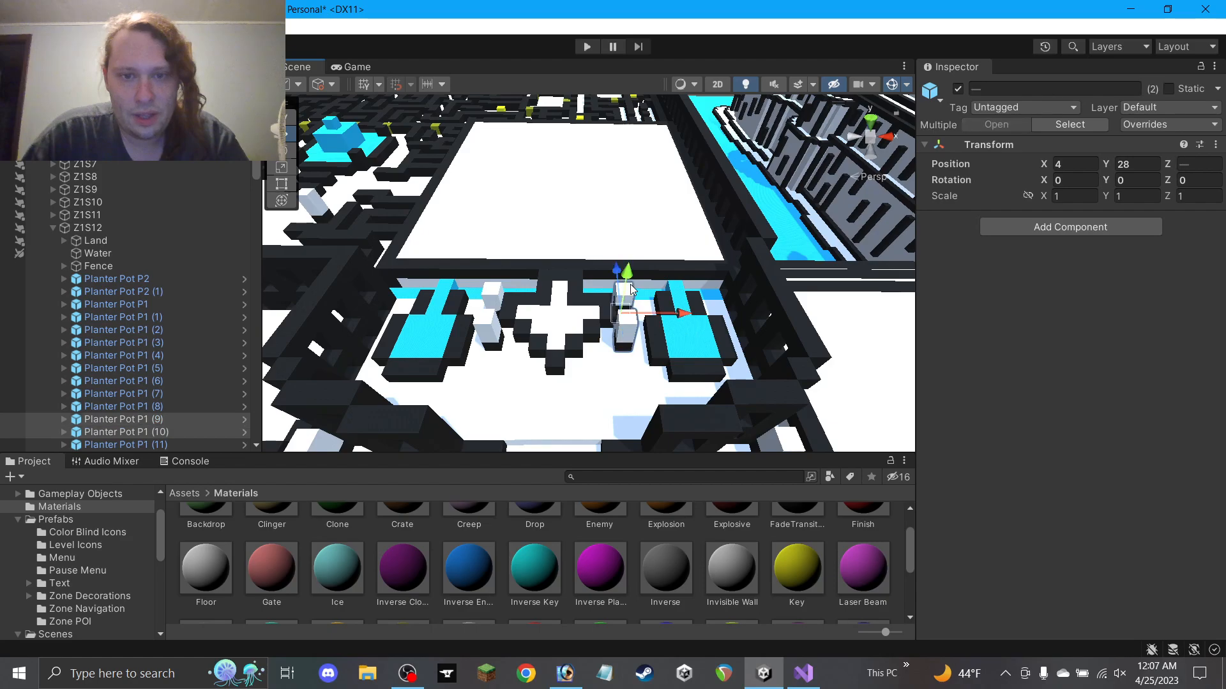
shift+click(485, 301)
shift+click(492, 332)
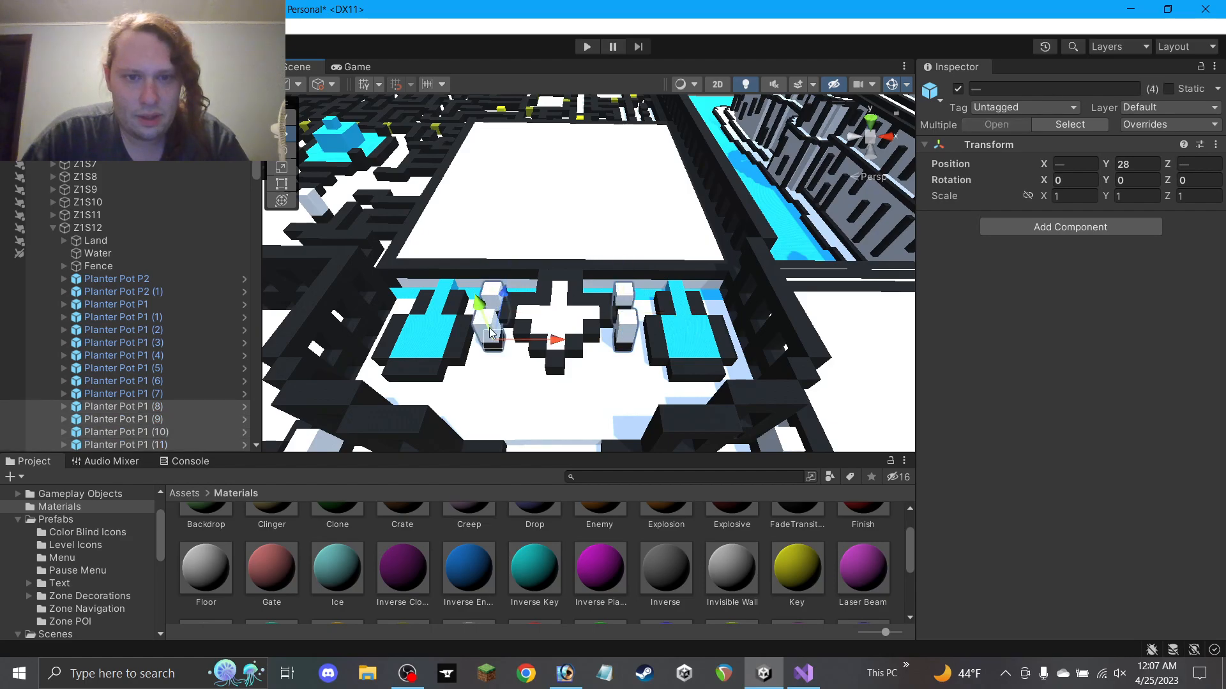
drag(502, 308, 510, 424)
Show the Zone Navigation prefabs folder in the Project panel
scroll(702, 578, down, 1)
scroll(78, 580, down, 3)
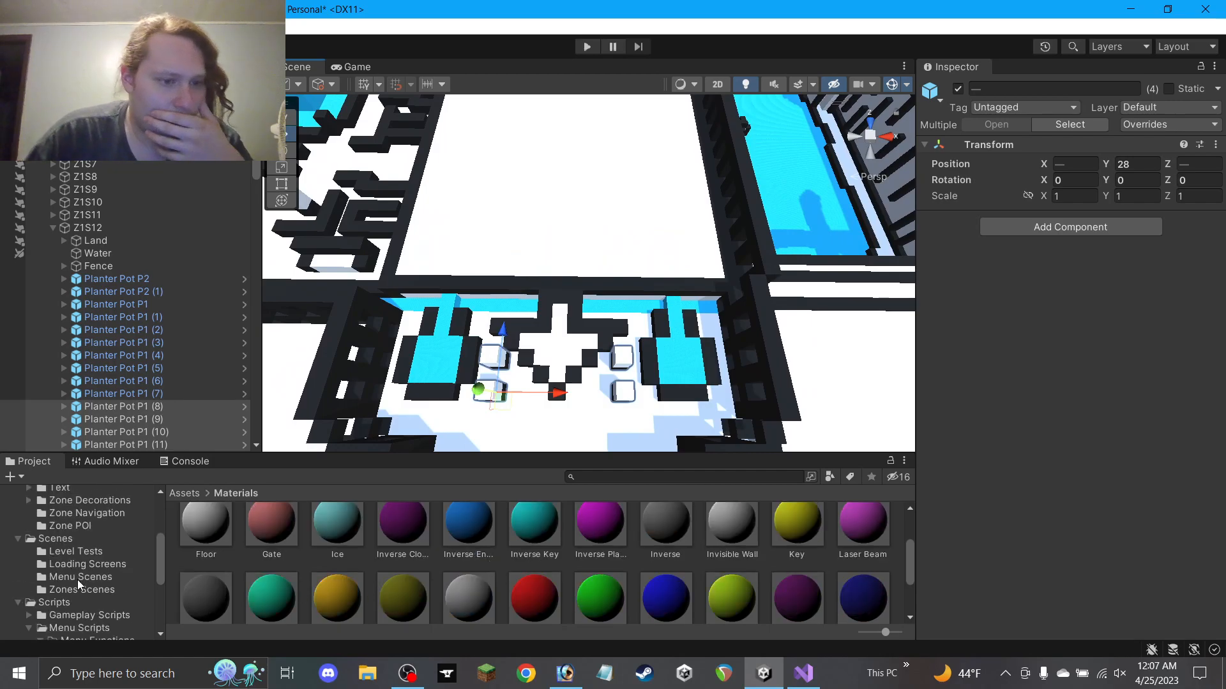
click(85, 589)
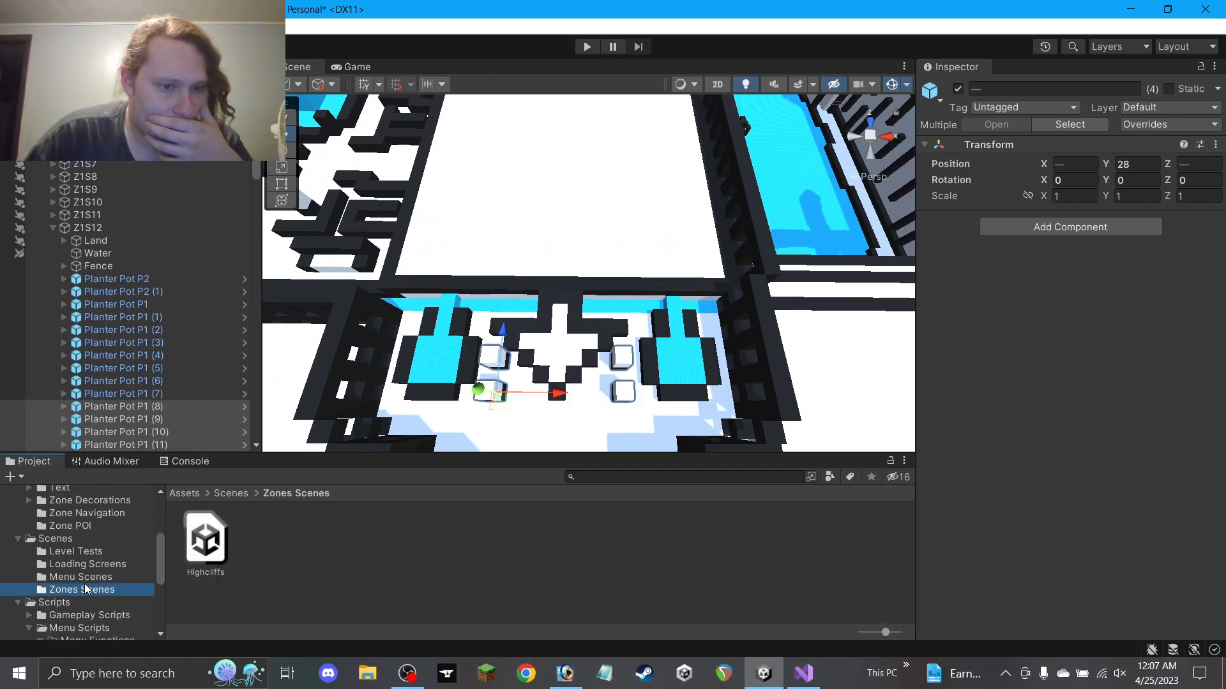
click(80, 525)
click(86, 514)
click(420, 560)
Move two courtyard planter pots from Z 6 to Z 5
alt+drag(455, 424, 485, 326)
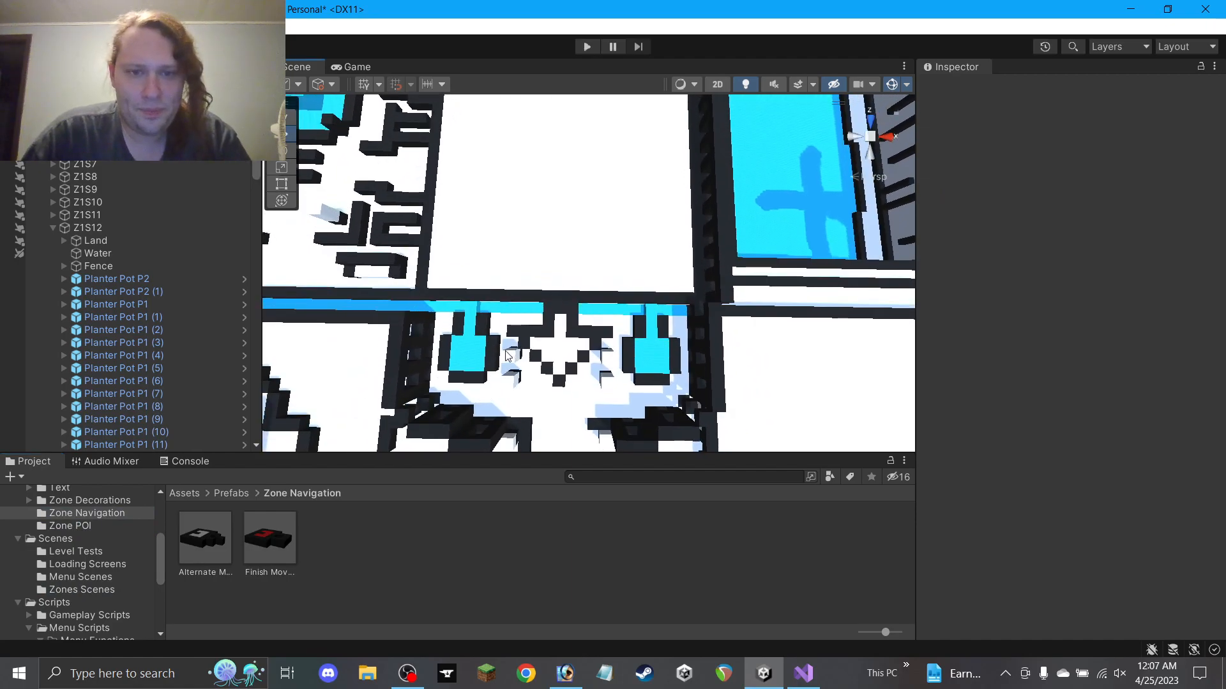
middle_drag(485, 327, 535, 269)
mouse_move(541, 278)
alt+mouse_down()
mouse_move(544, 309)
mouse_move(543, 295)
alt+mouse_up()
click(544, 298)
shift+click(641, 299)
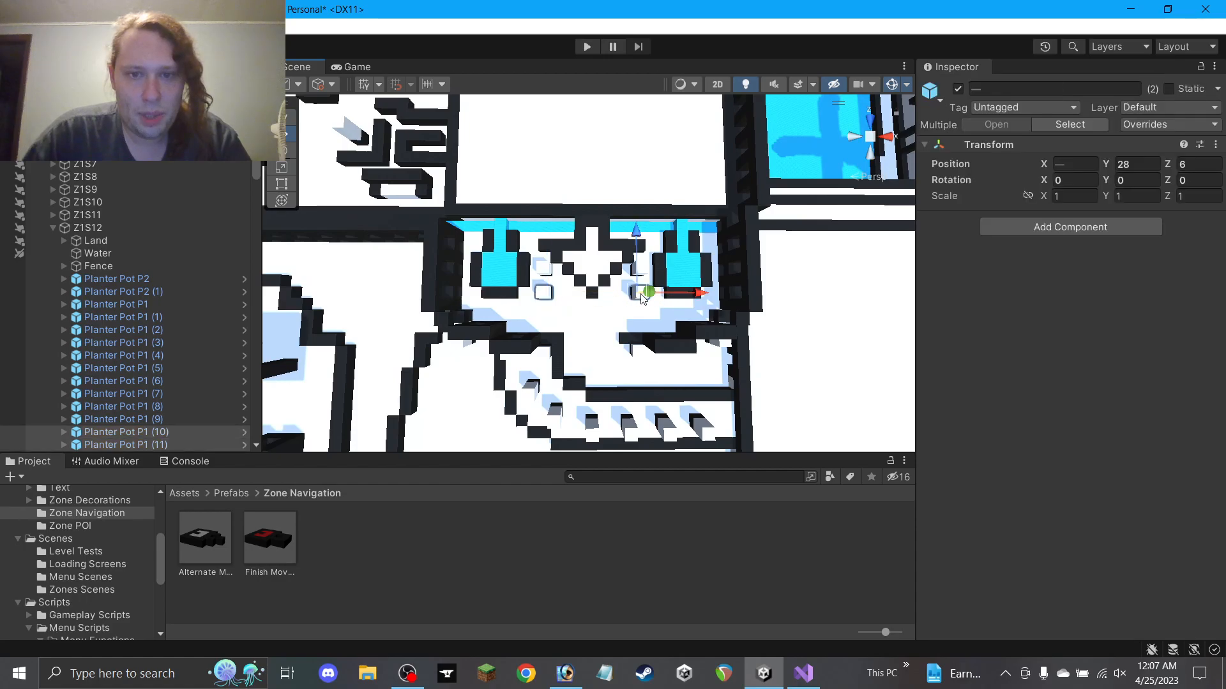
drag(636, 275, 636, 283)
click(494, 509)
Tag the Movement Arrow under Finish Movement Arrow (1) as MoveDown
alt+drag(539, 358, 549, 164)
click(53, 227)
scroll(71, 249, down, 20)
scroll(76, 262, down, 12)
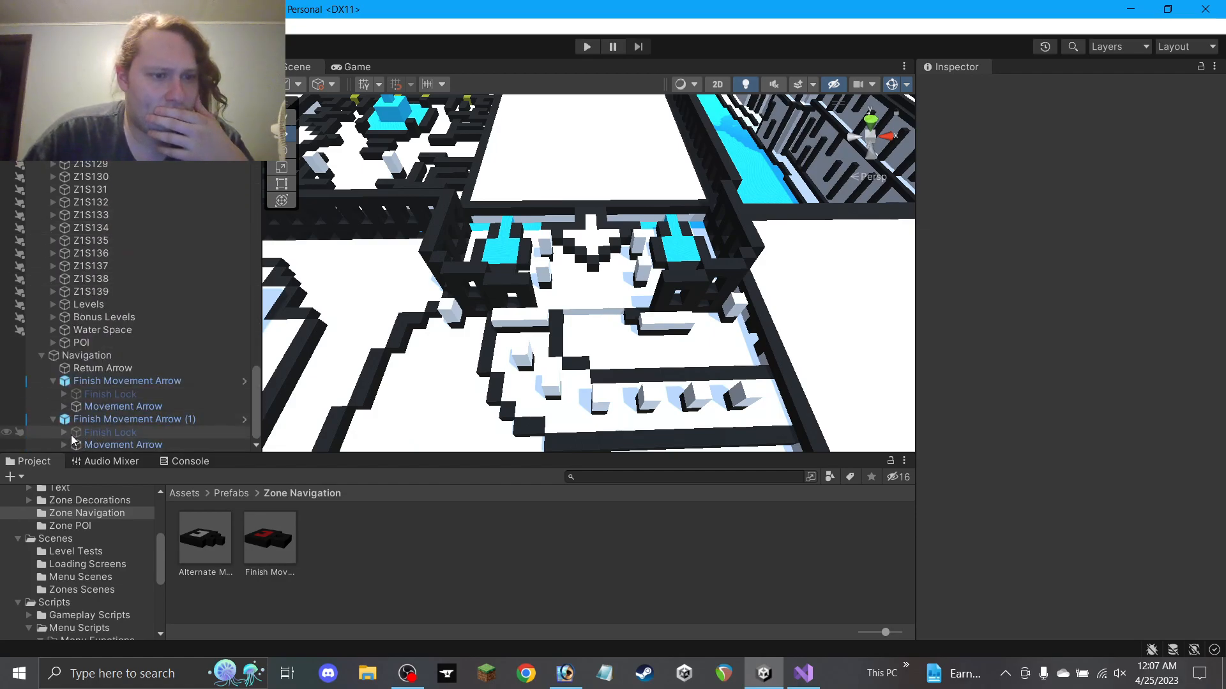
click(108, 421)
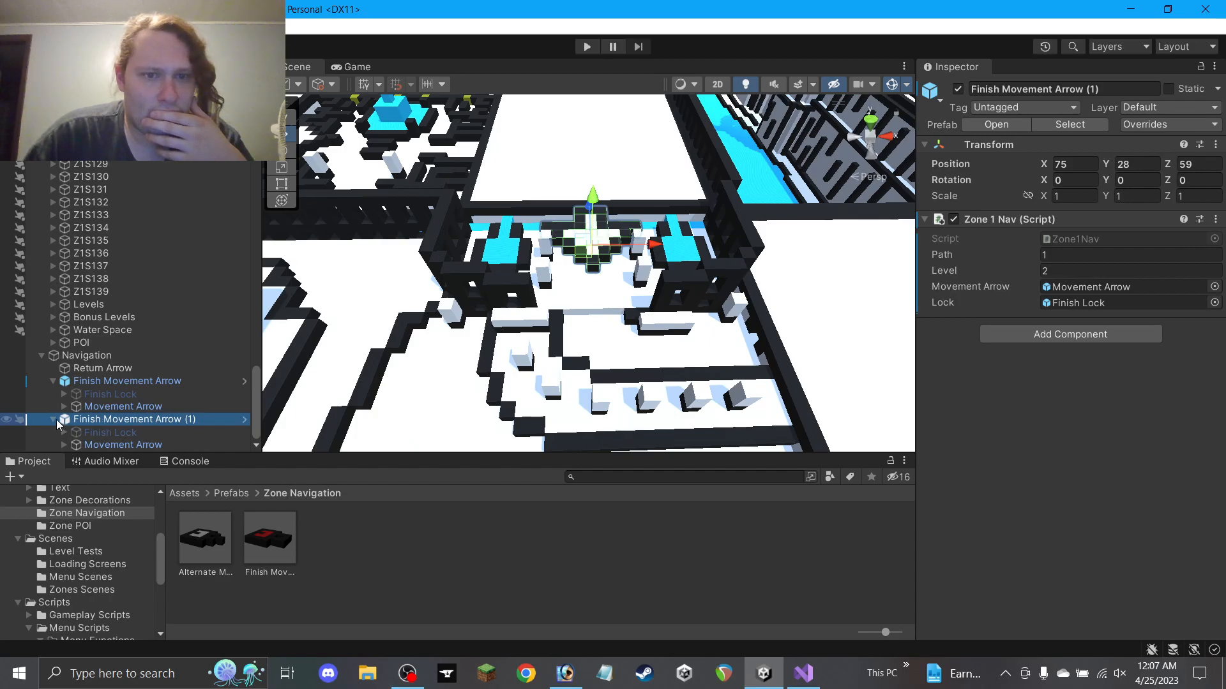
click(160, 444)
click(1072, 108)
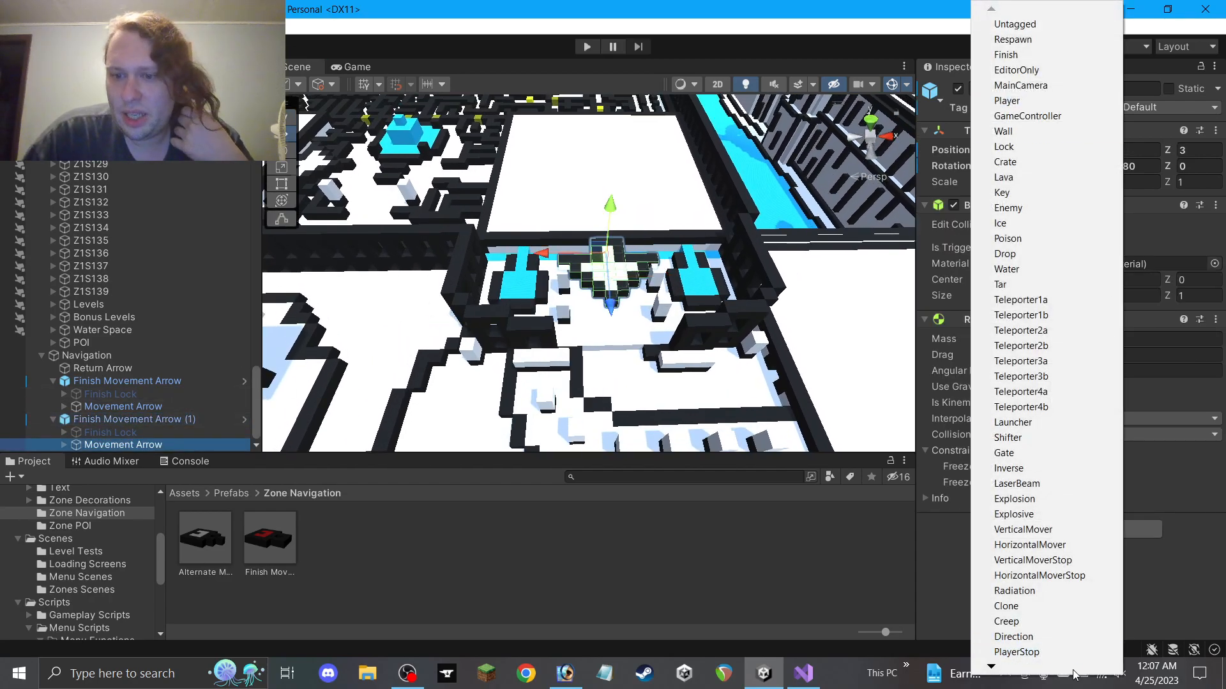
mouse_move(1070, 668)
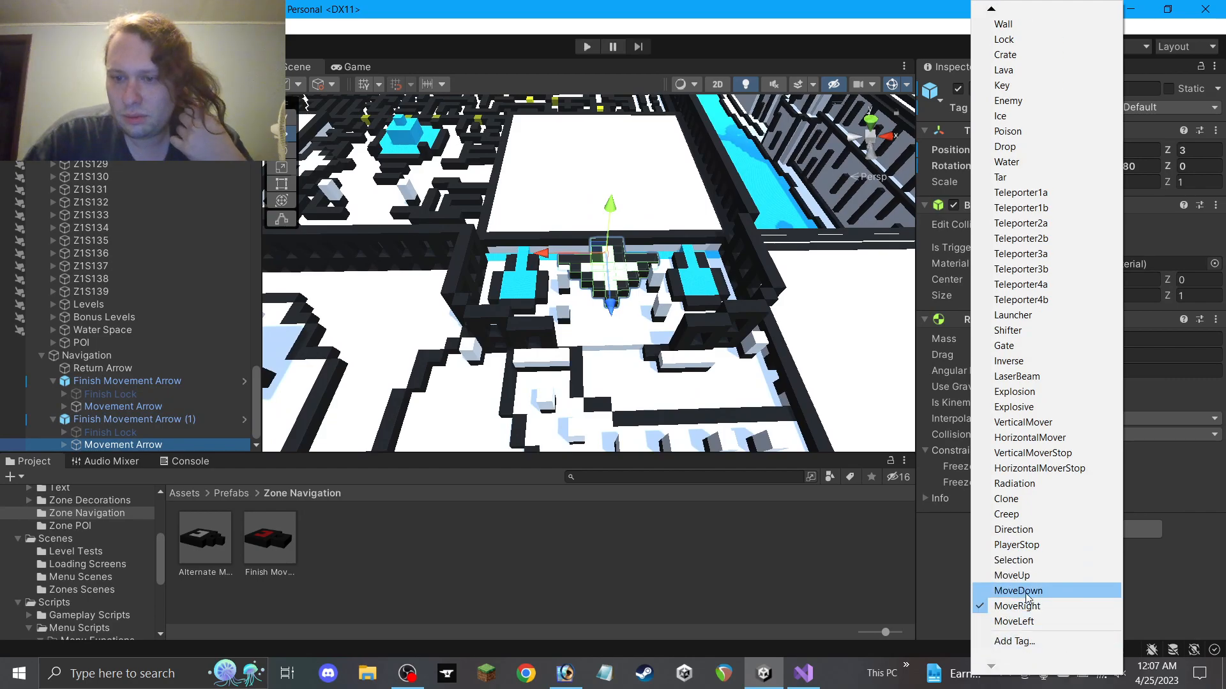
click(1027, 598)
Collapse both Finish Movement Arrow entries in the Hierarchy
scroll(688, 176, down, 3)
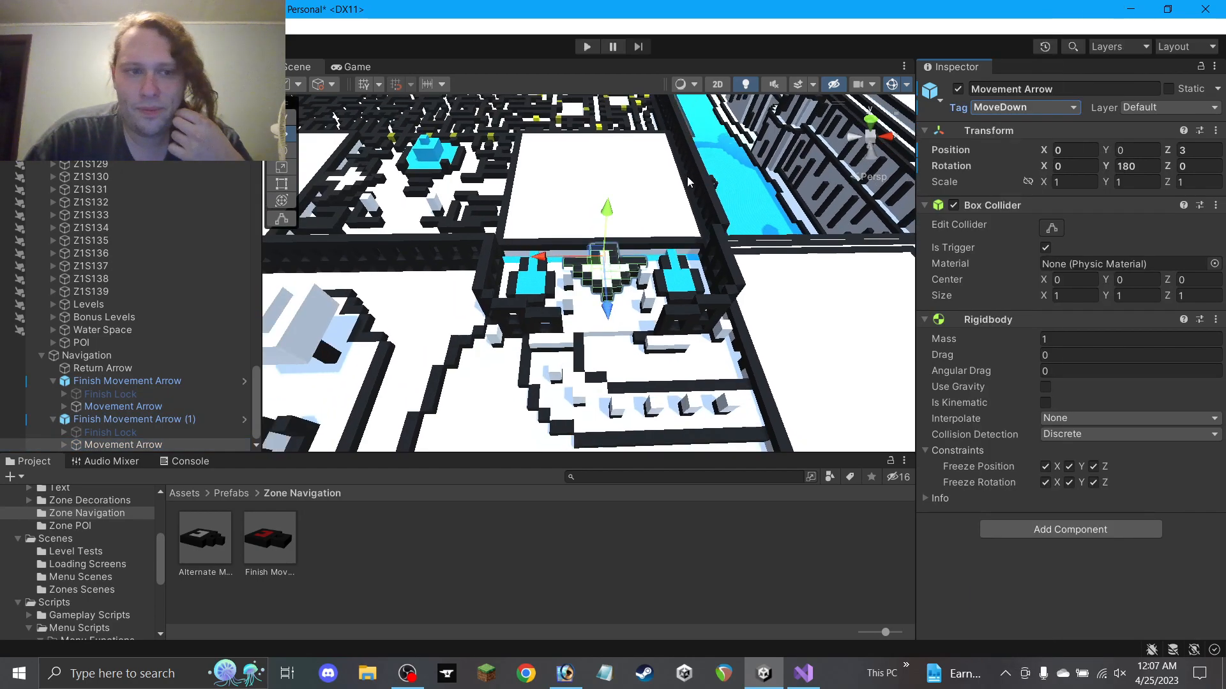
click(539, 528)
middle_drag(515, 279, 618, 350)
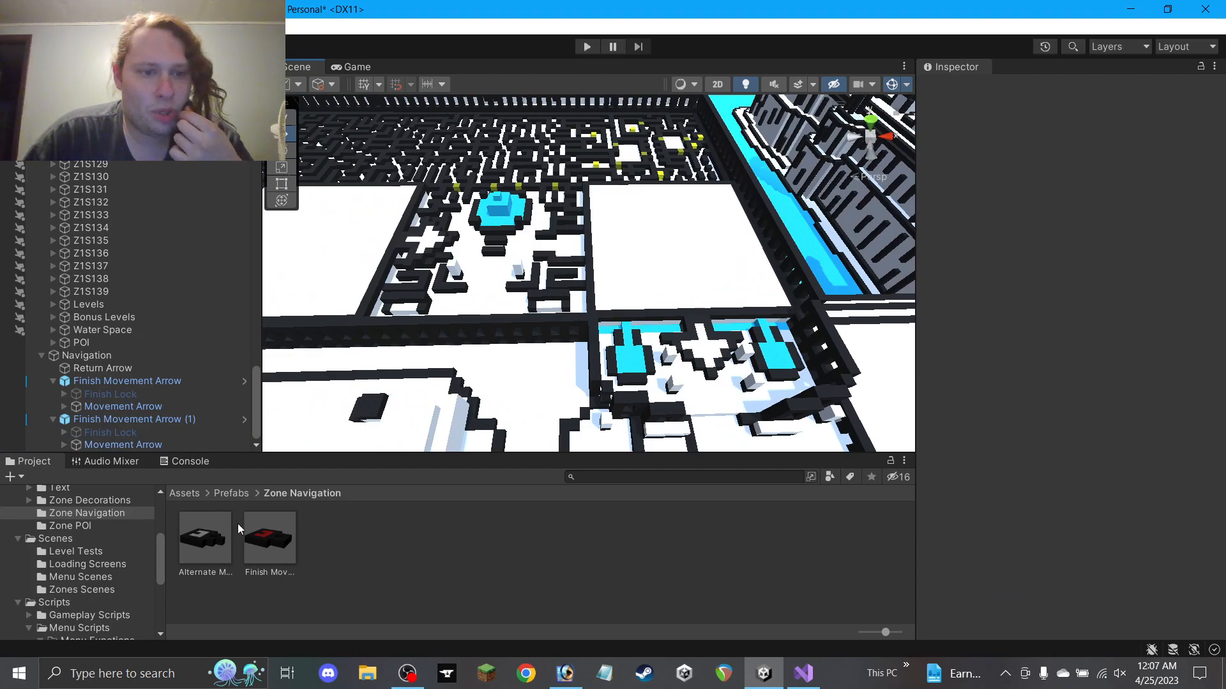
click(53, 418)
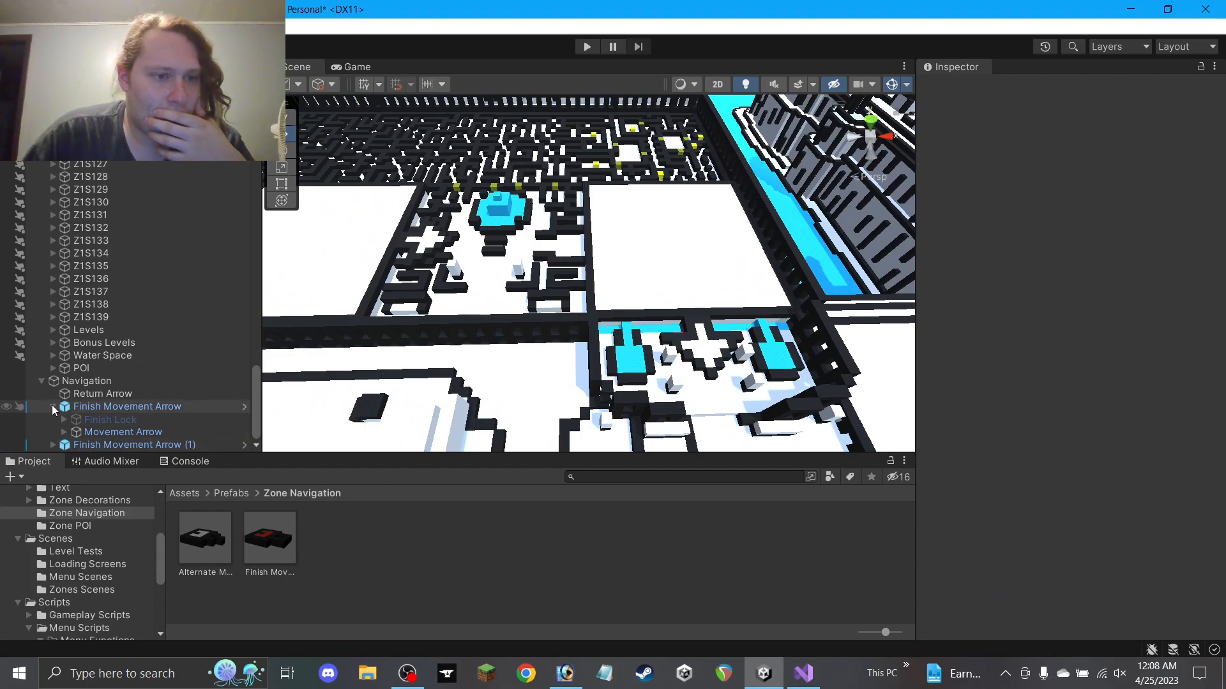
click(53, 406)
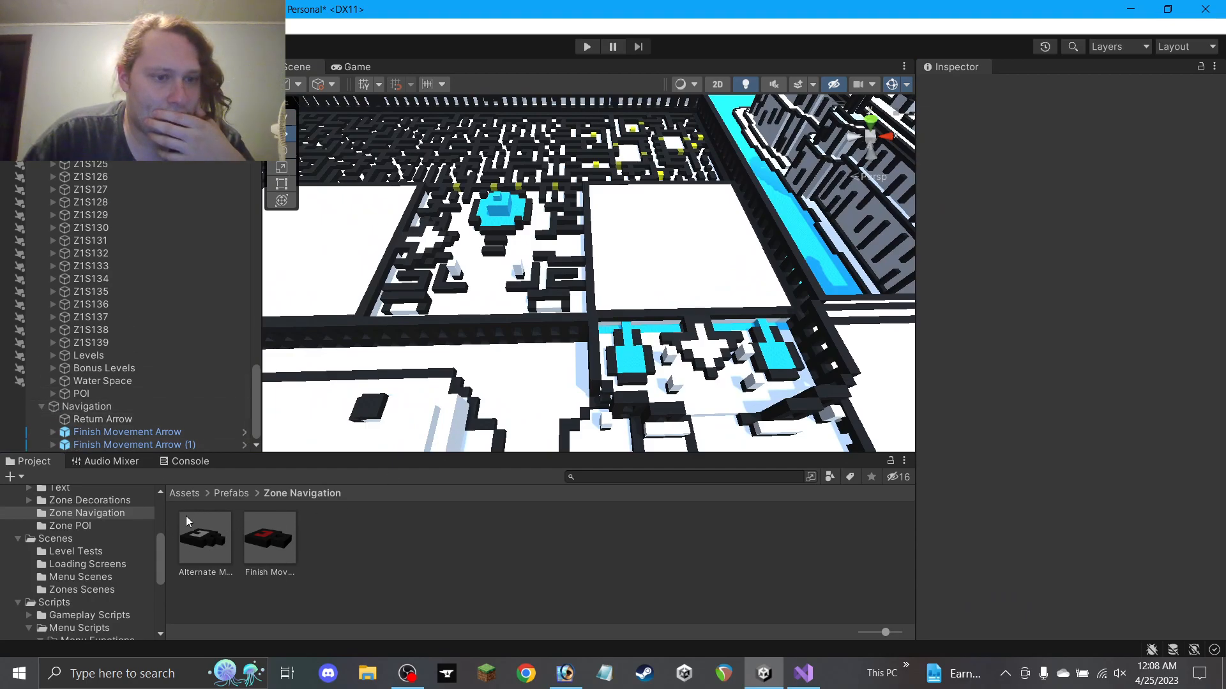
Create an empty Finish Movement Arrows object under Navigation and move both finish arrows into it
right_click(90, 408)
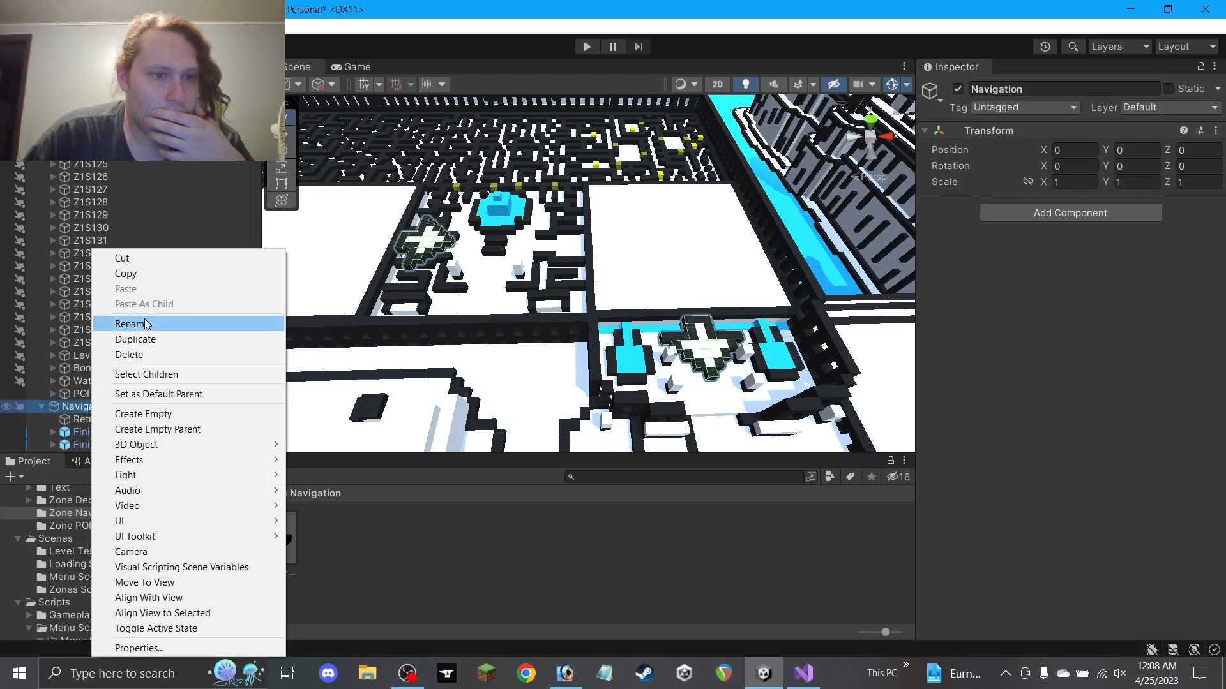
click(141, 414)
text(Finish Lock)
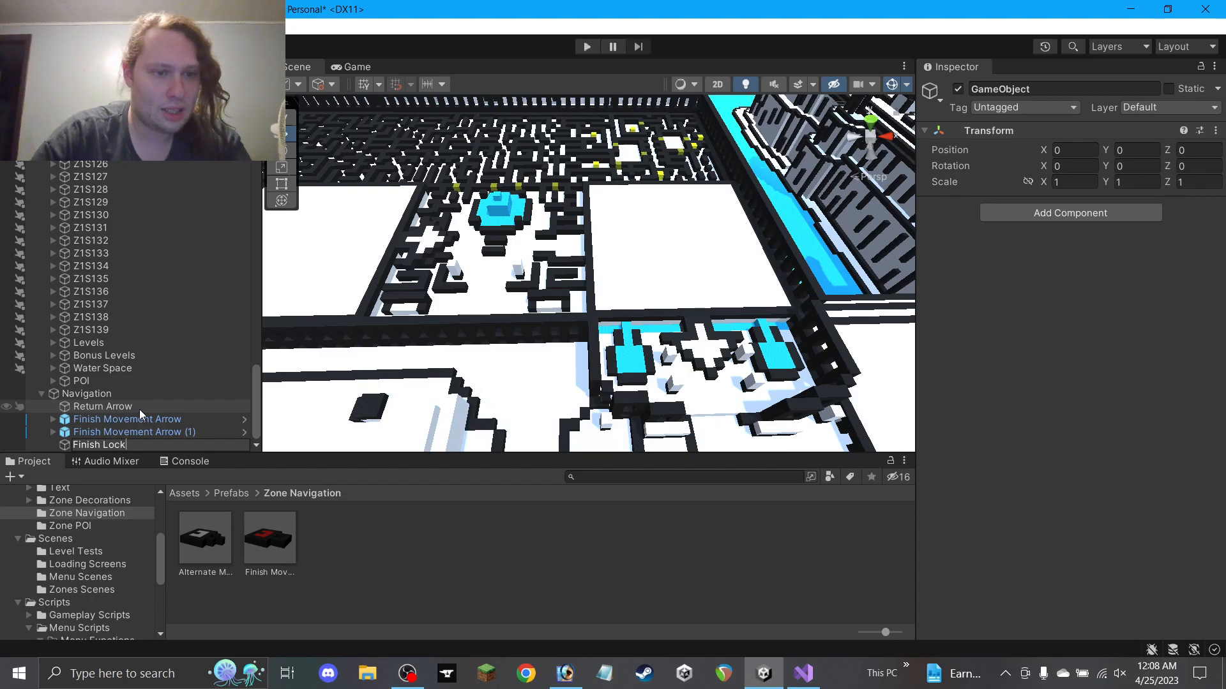
text(s)
key(Return)
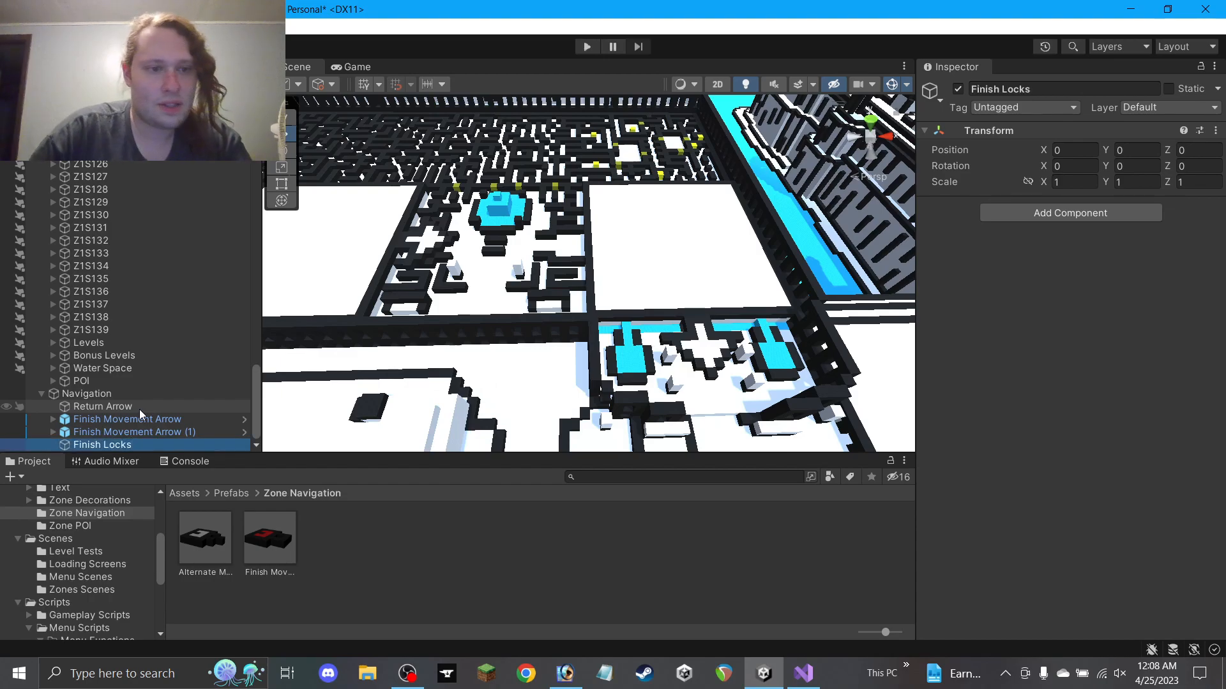
double_click(119, 445)
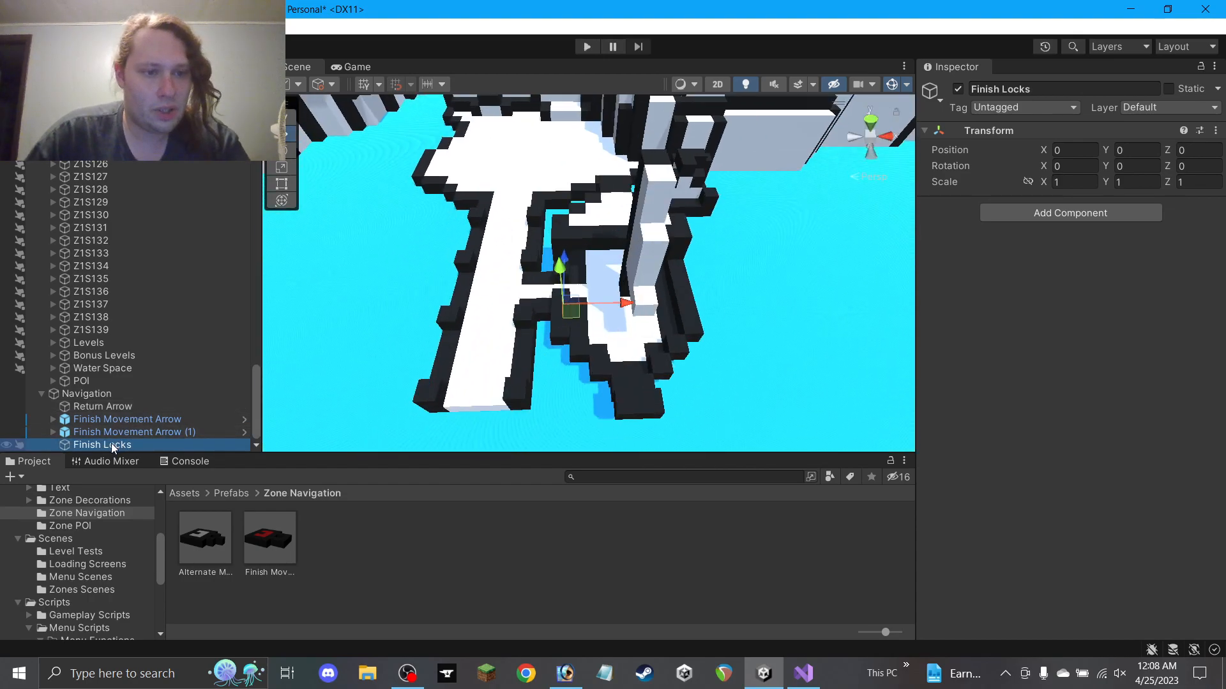
double_click(1077, 87)
text(Movement Arrows)
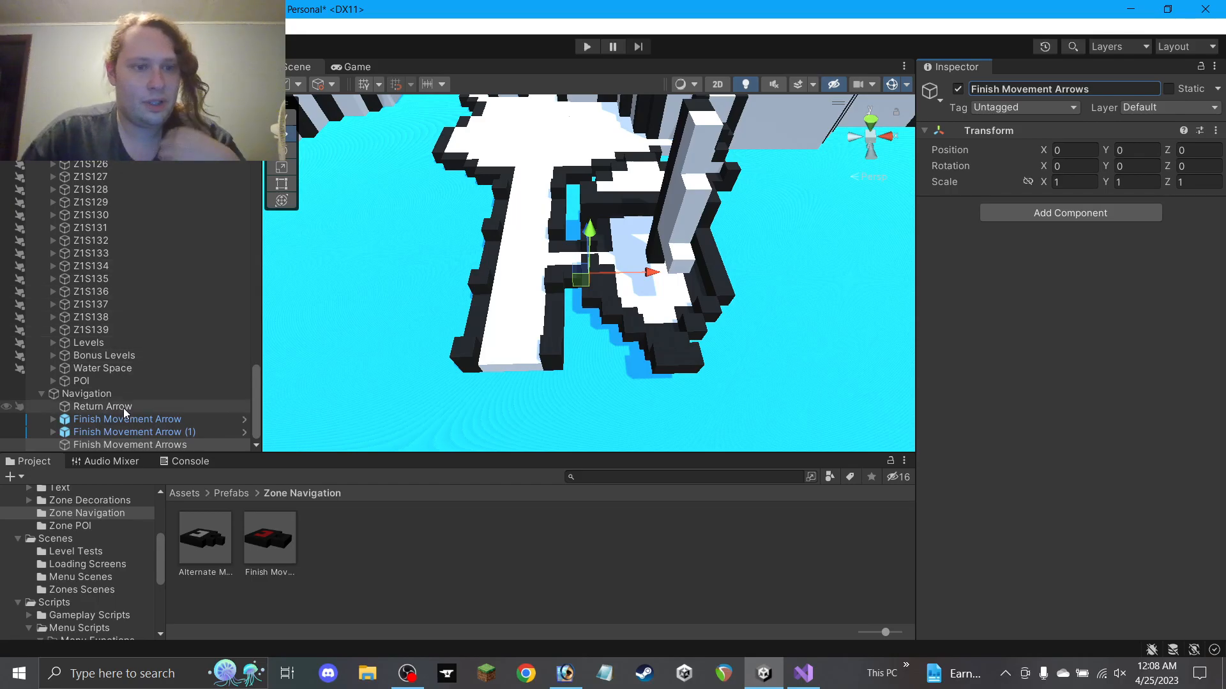
click(138, 421)
shift+click(139, 433)
drag(129, 443, 129, 444)
Add an empty Alternate Movement Arrows object under Navigation
right_click(99, 419)
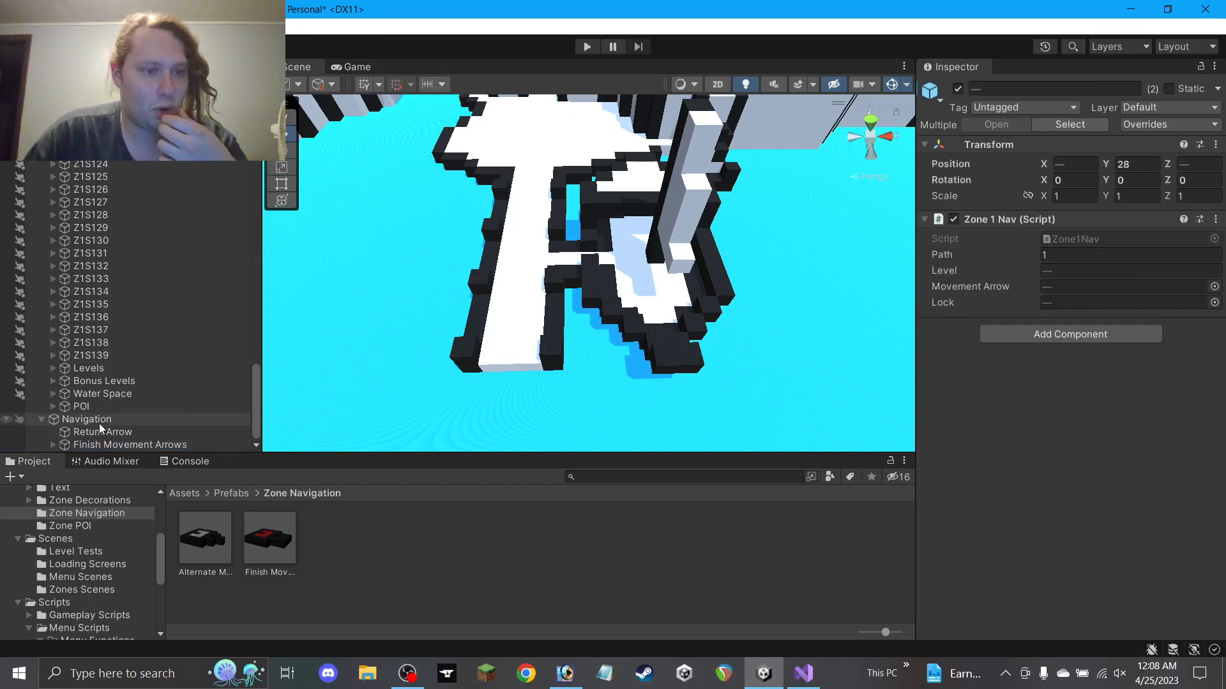
click(163, 179)
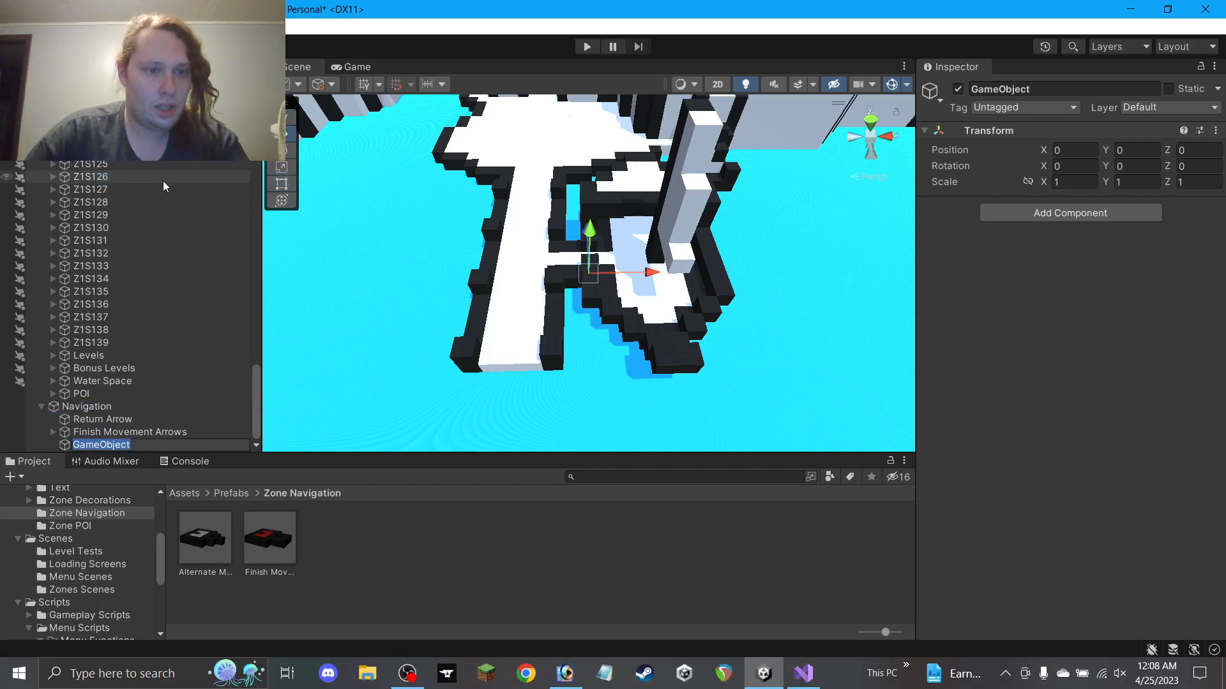
text(Alter)
text(nate M)
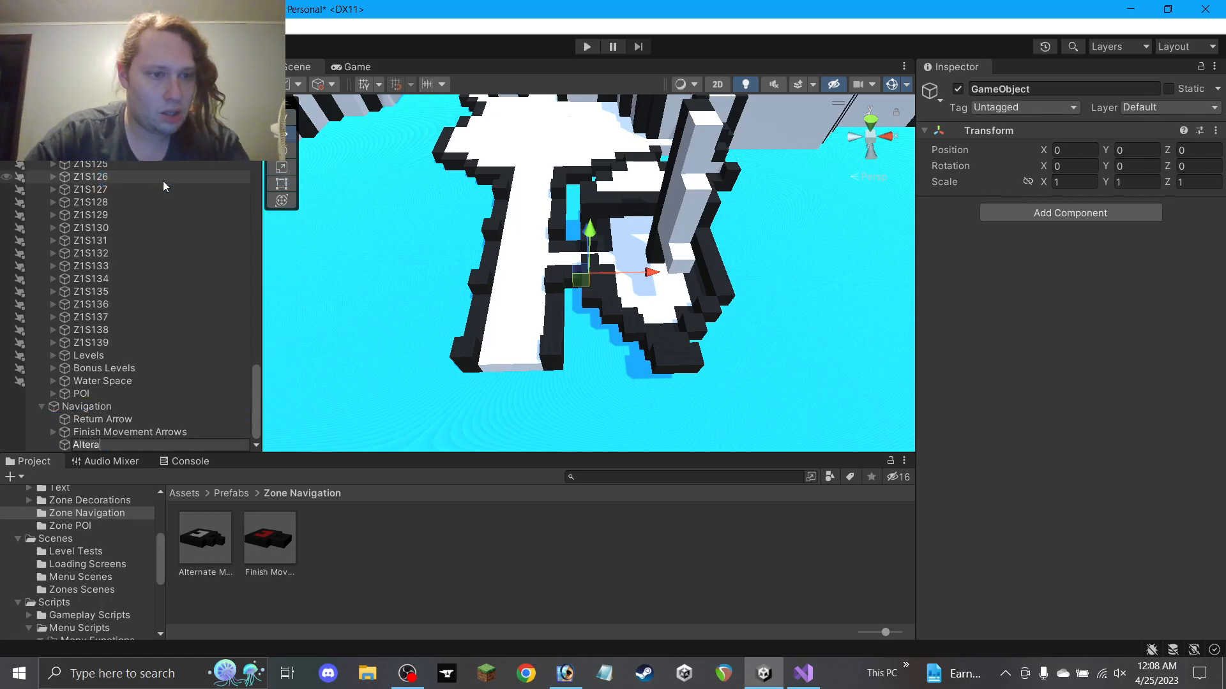
text(ovement Arrows)
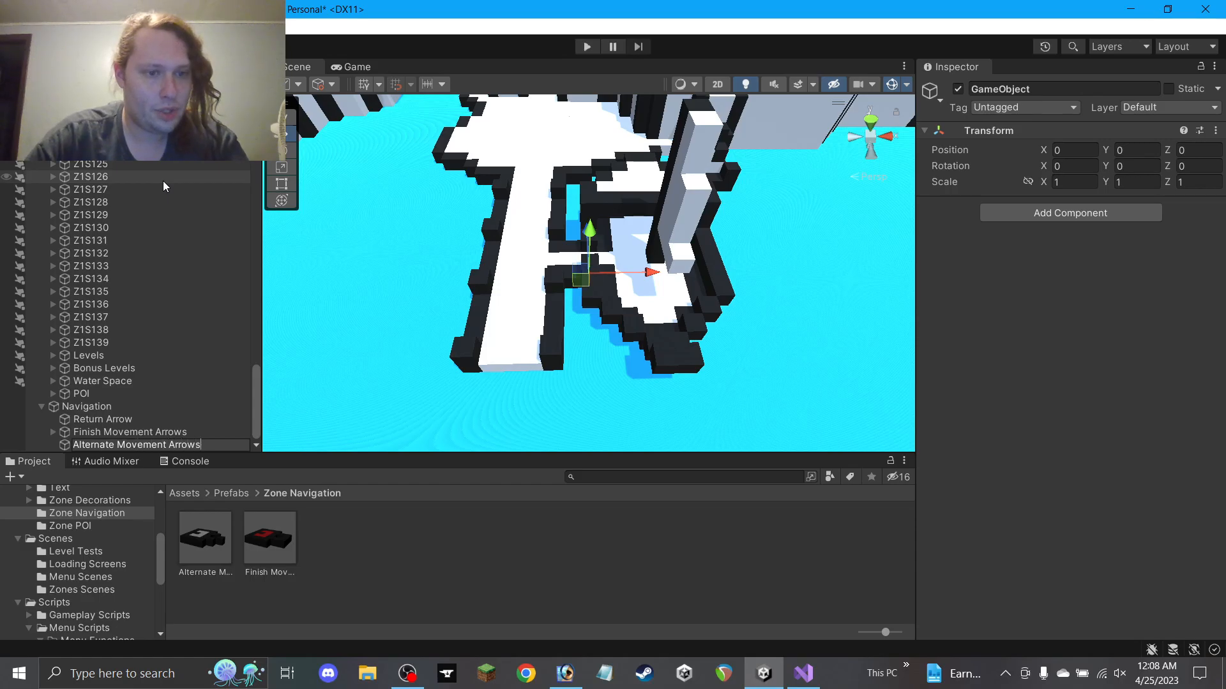
key(Return)
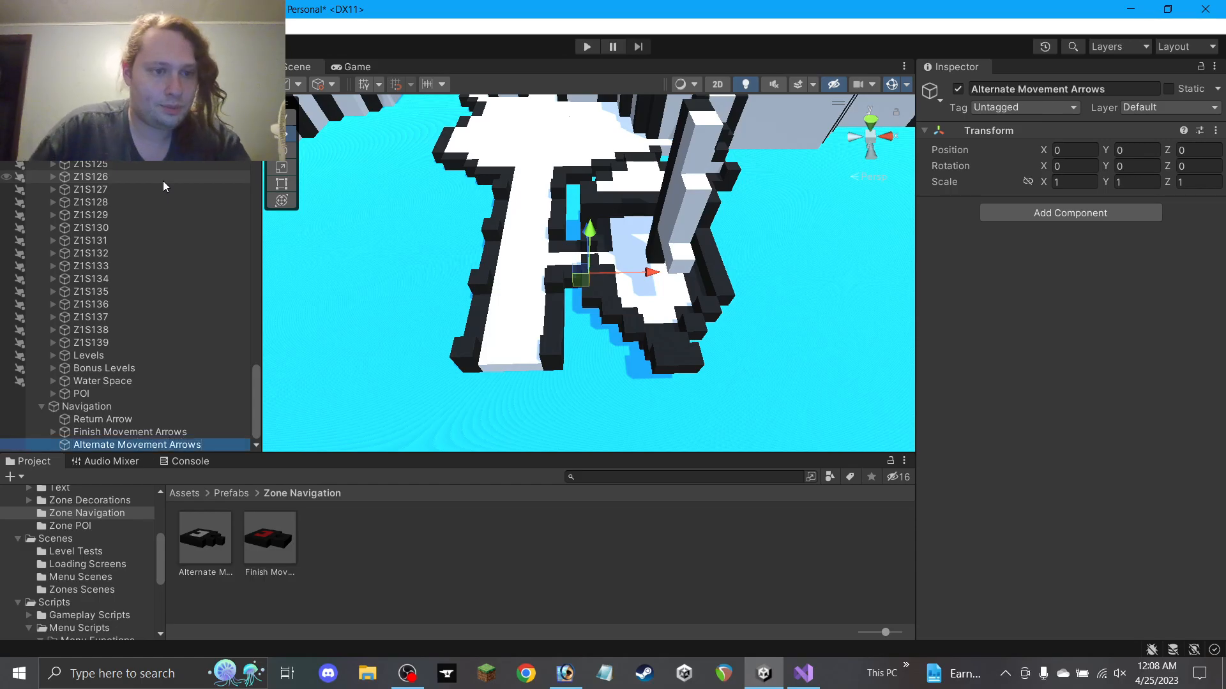
Add an Alternate Movement Arrow prefab instance to the Alternate Movement Arrows group
middle_drag(588, 288, 488, 426)
middle_drag(547, 309, 621, 470)
middle_drag(614, 302, 586, 292)
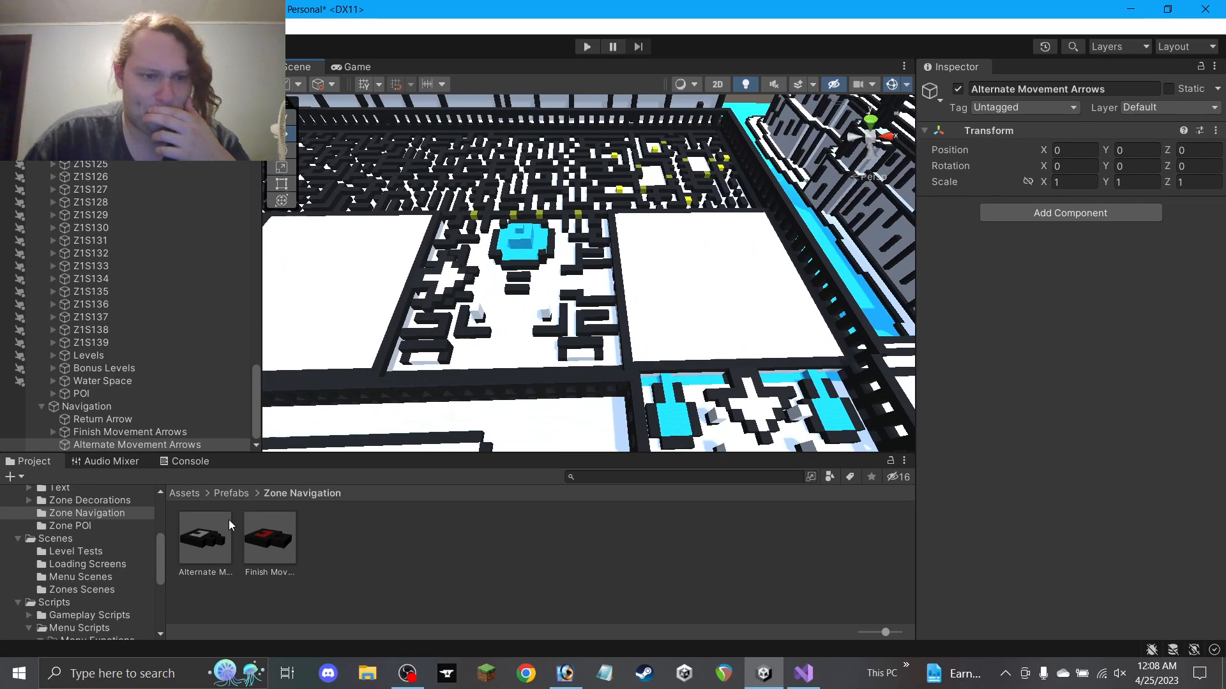
drag(200, 545, 158, 447)
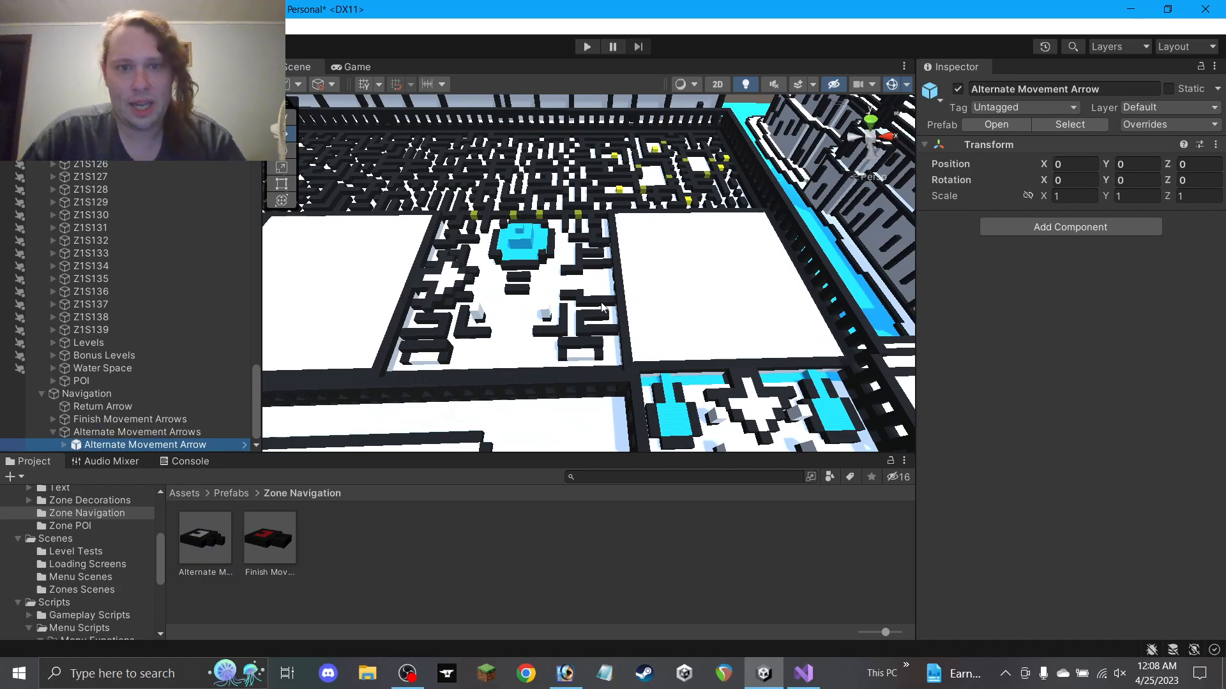
scroll(668, 282, down, 7)
scroll(489, 294, down, 8)
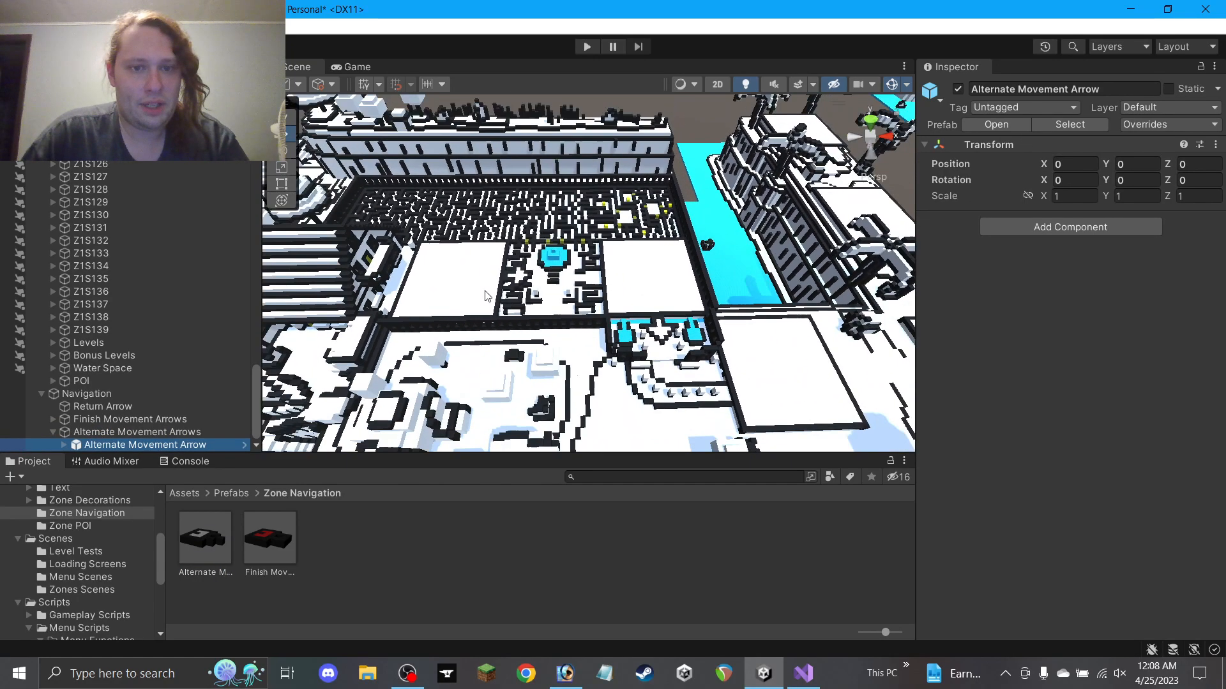
Drag the Alternate Movement Arrow into the courtyard beside the blue pool
drag(484, 430, 602, 314)
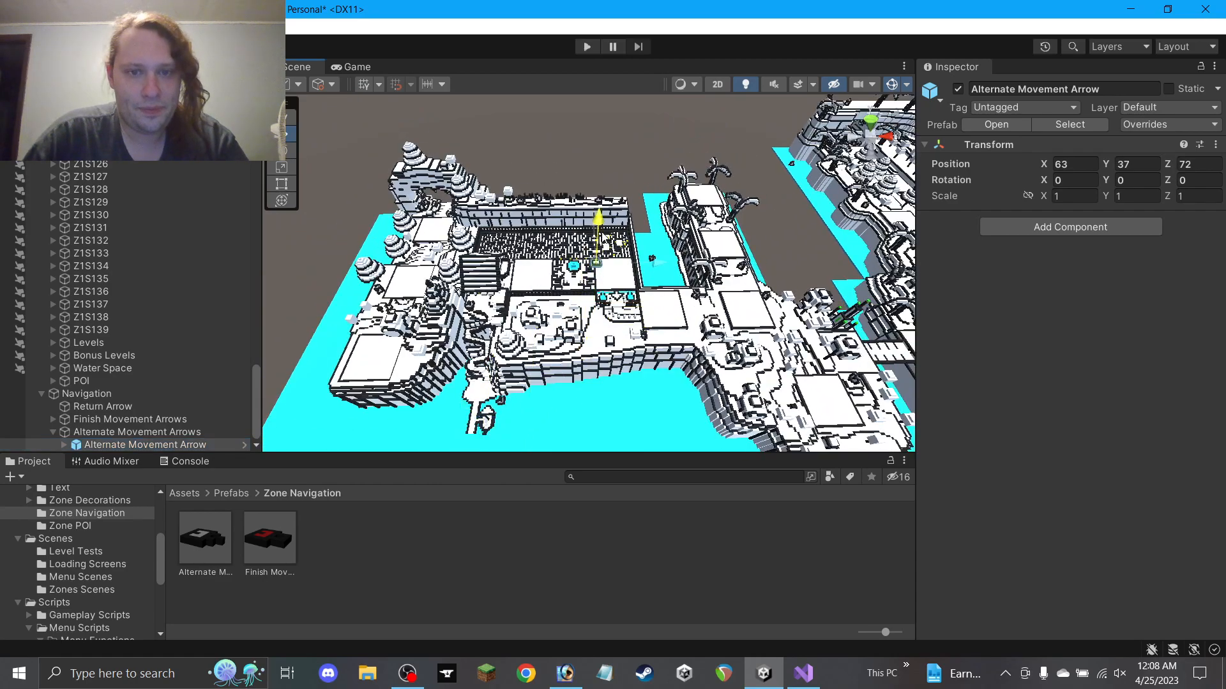
scroll(602, 254, up, 8)
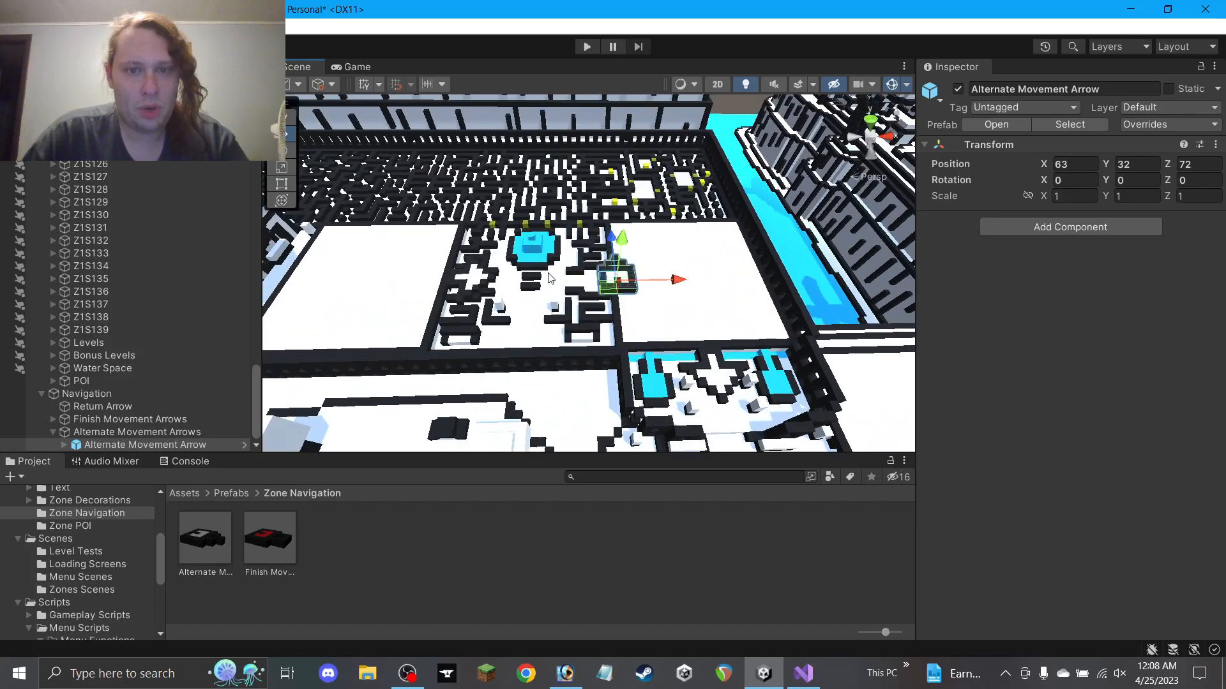
scroll(548, 281, up, 1)
alt+drag(548, 281, 571, 367)
middle_drag(584, 387, 586, 454)
alt+drag(580, 386, 996, 96)
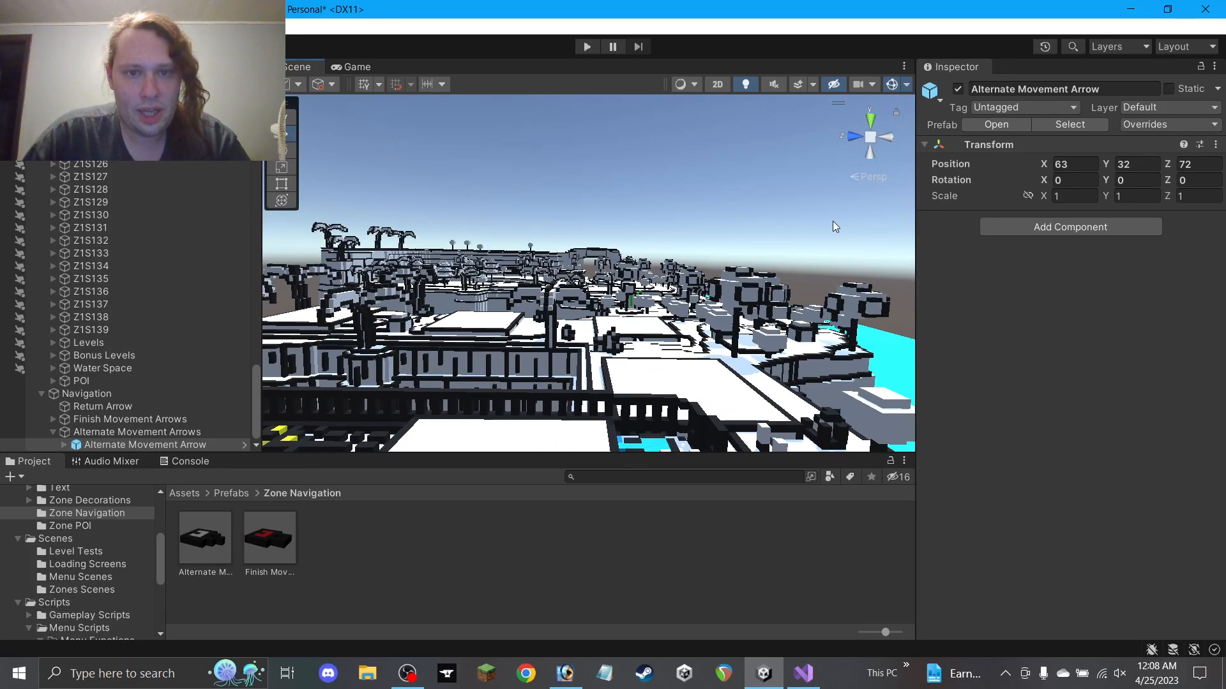
middle_drag(679, 277, 702, 105)
alt+drag(884, 160, 619, 305)
Slide the arrow to X 60, Z 75 and check its placement from several angles
alt+drag(734, 310, 1075, 62)
scroll(655, 316, up, 8)
alt+drag(650, 317, 537, 219)
scroll(538, 219, down, 10)
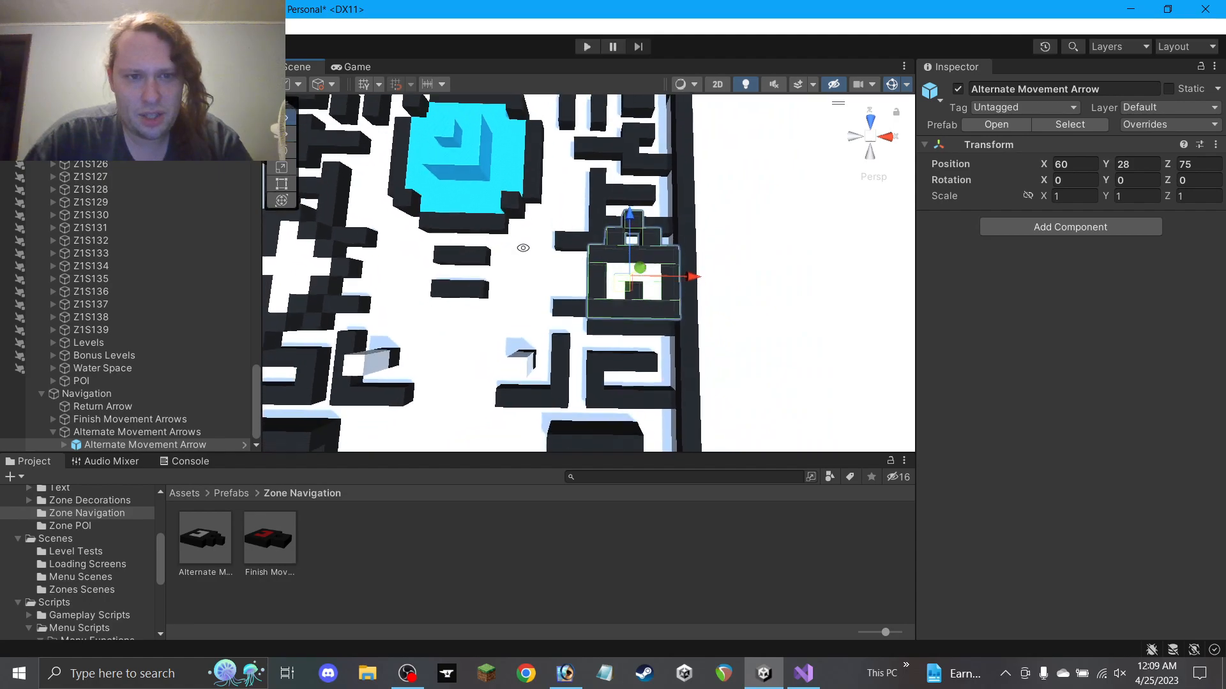
alt+drag(574, 309, 509, 292)
click(593, 551)
alt+drag(569, 384, 622, 208)
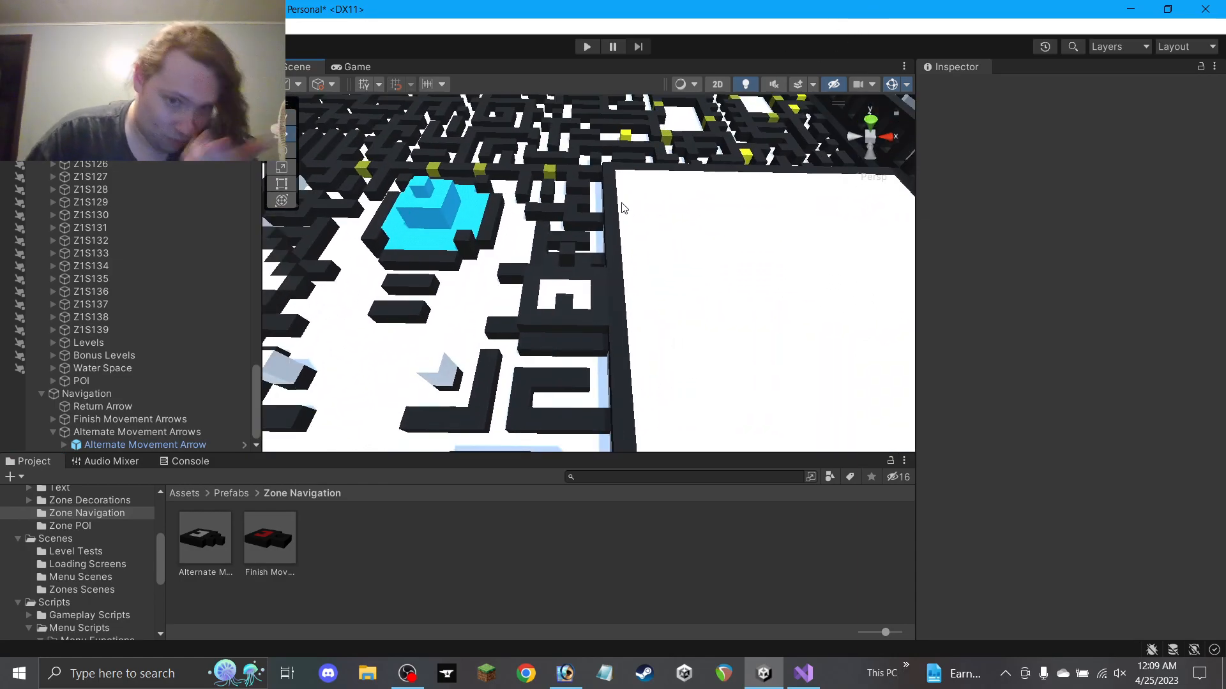
Show the Alternate Movement Arrow's Movement Arrow child and hide its Alternate Lock
click(110, 445)
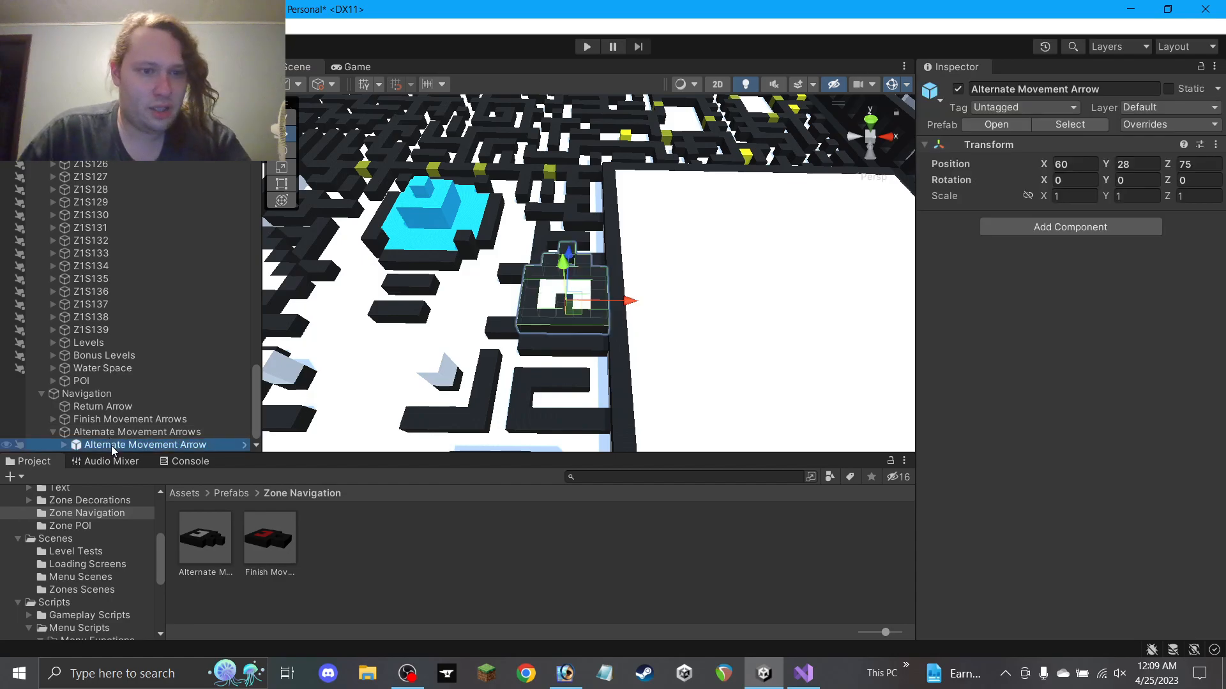
scroll(96, 422, down, 1)
click(112, 446)
click(958, 89)
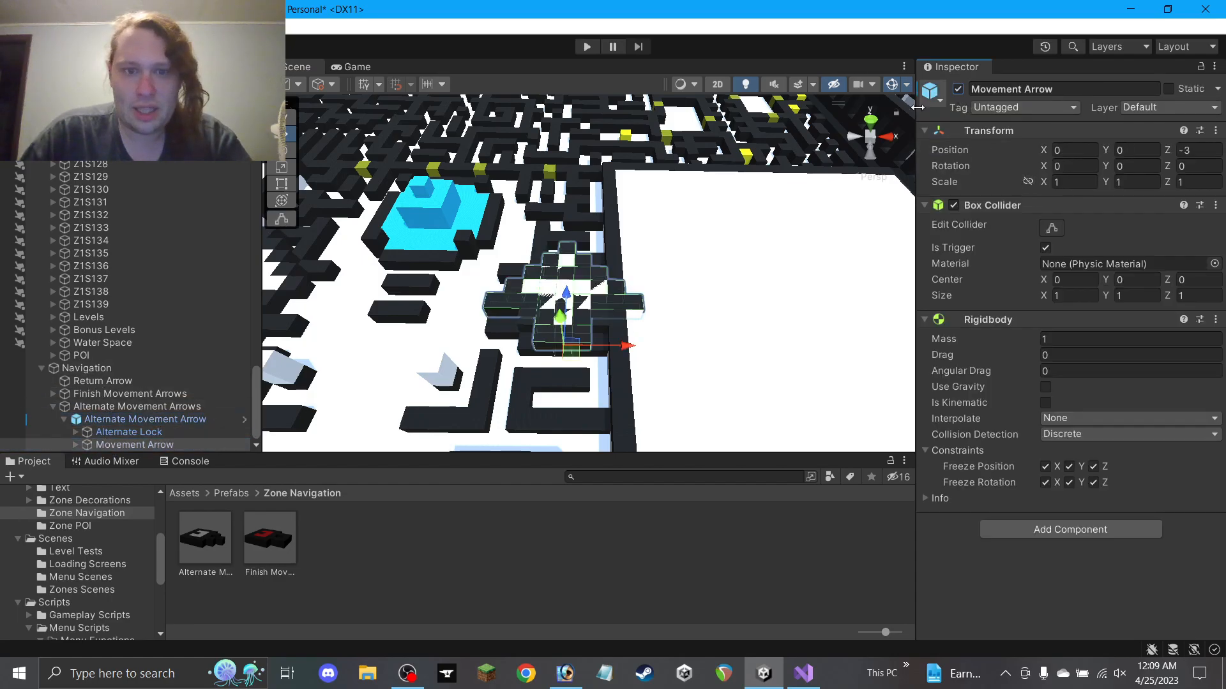
click(107, 433)
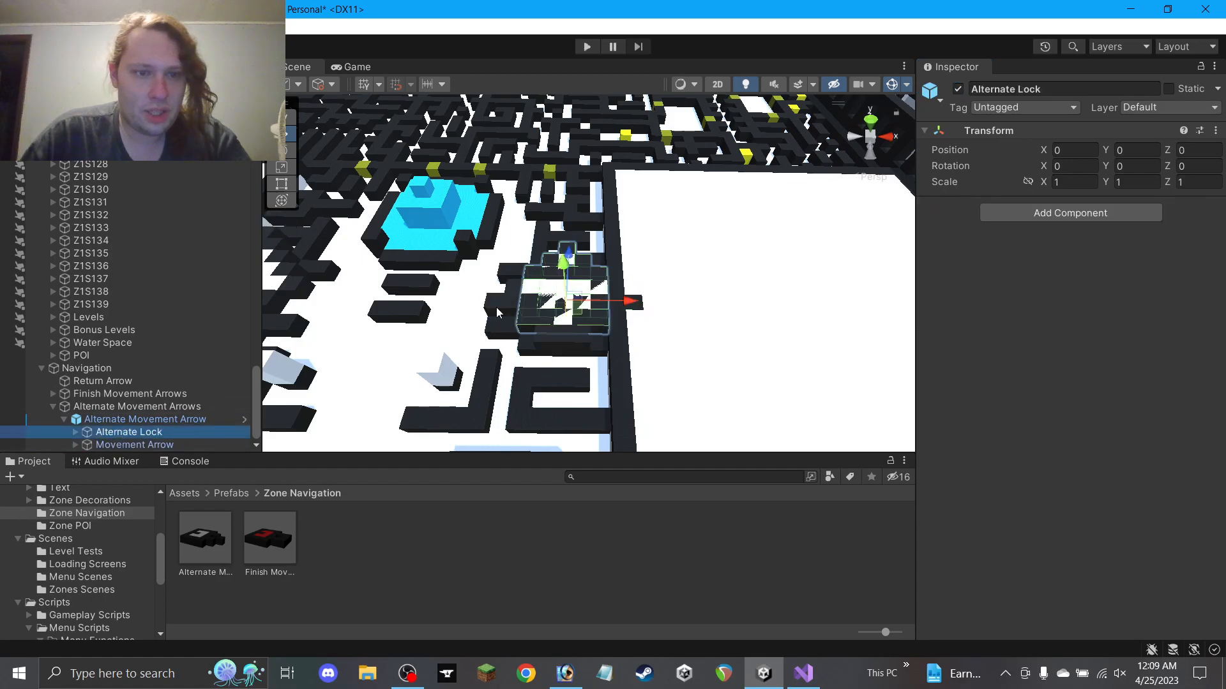
click(958, 90)
click(109, 445)
Rotate the Movement Arrow to Y 270, move it to X 2, Z 0, and tag it MoveLeft
click(1117, 166)
text(270)
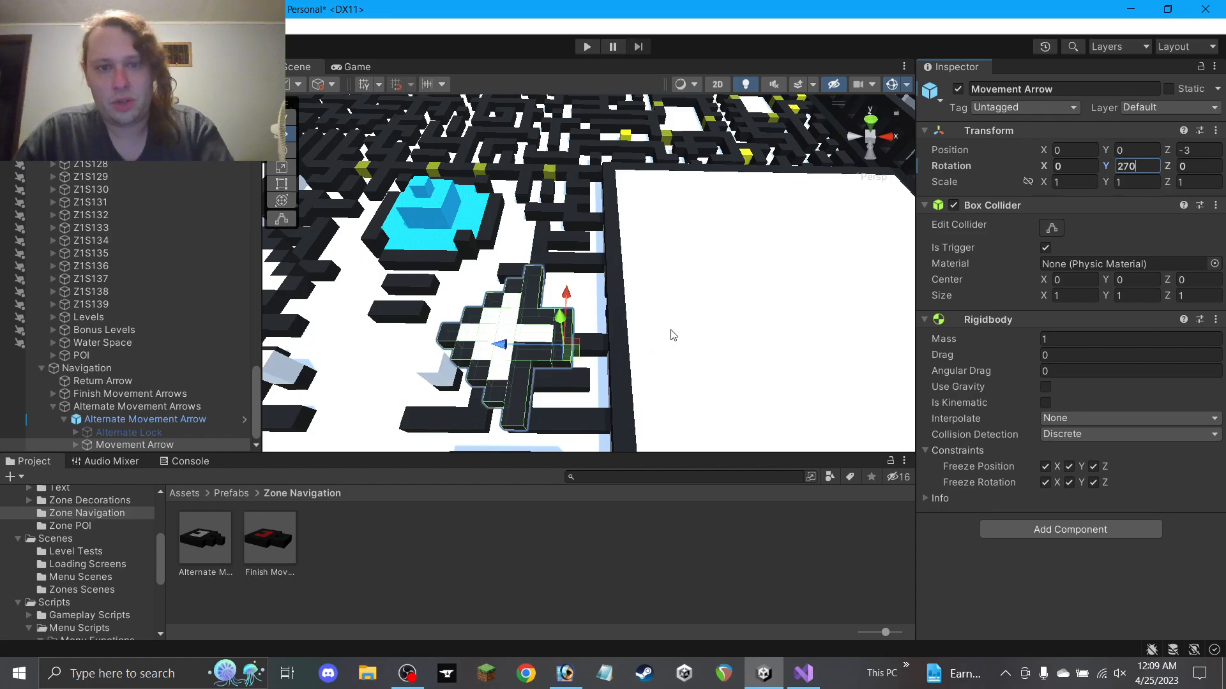
drag(570, 349, 607, 313)
alt+drag(607, 313, 663, 370)
click(1015, 107)
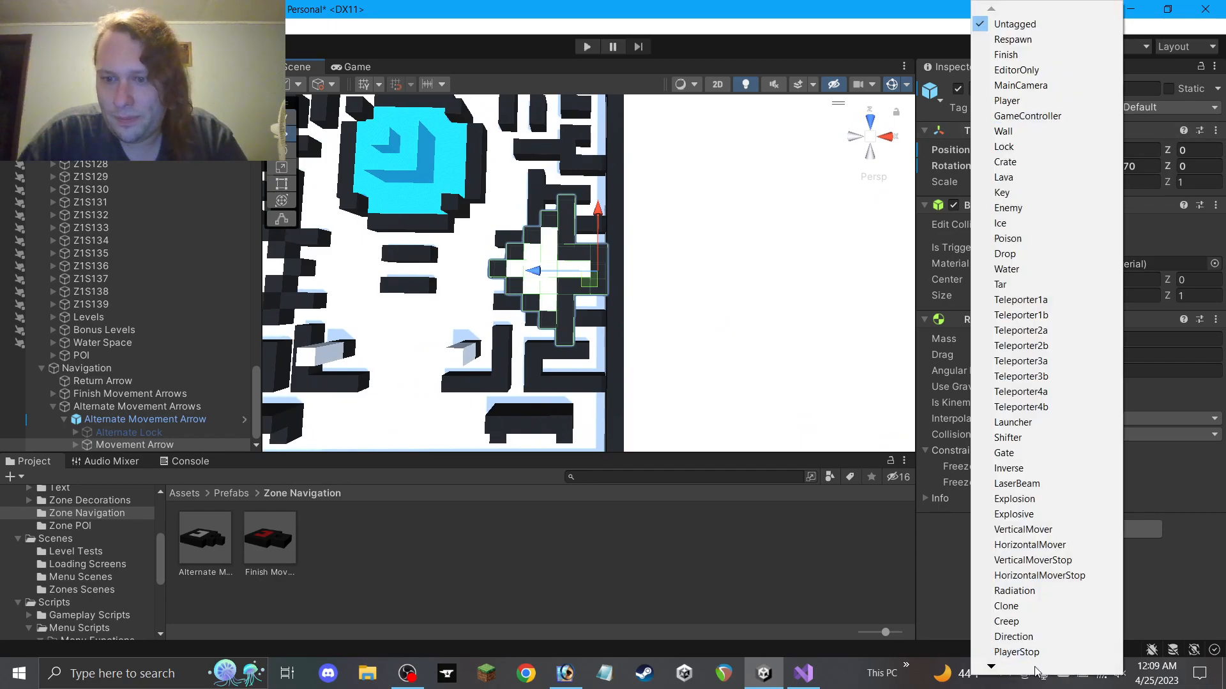
mouse_move(1036, 667)
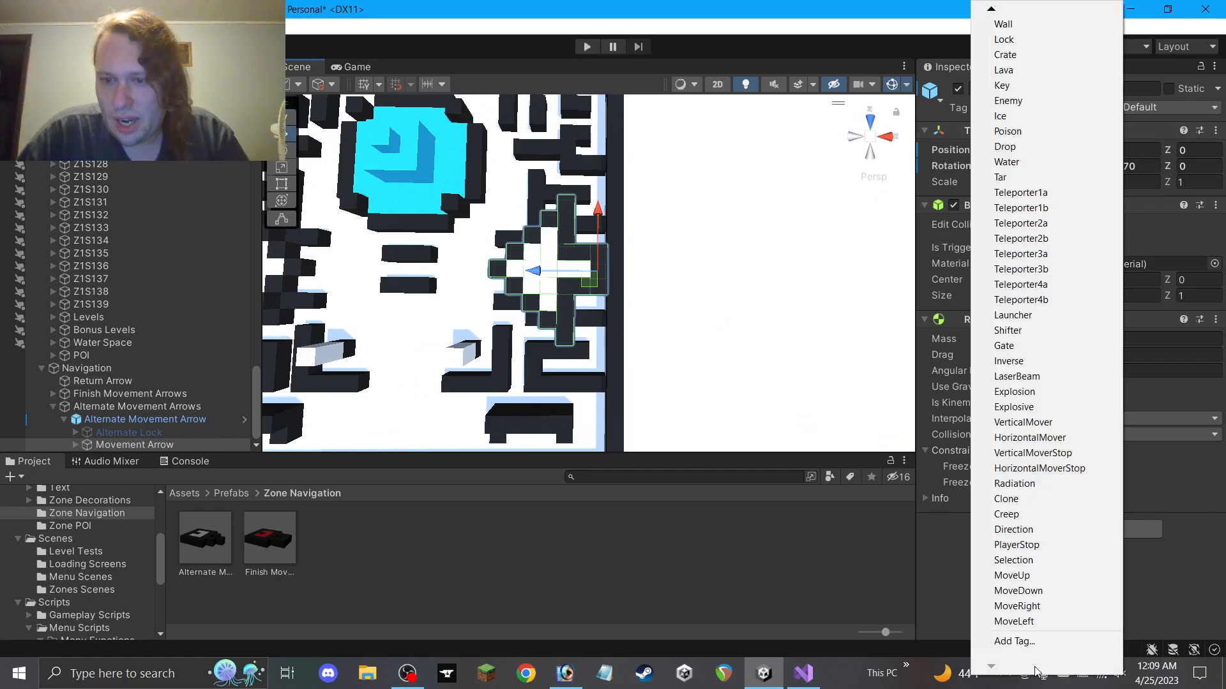
click(1035, 623)
scroll(679, 327, down, 2)
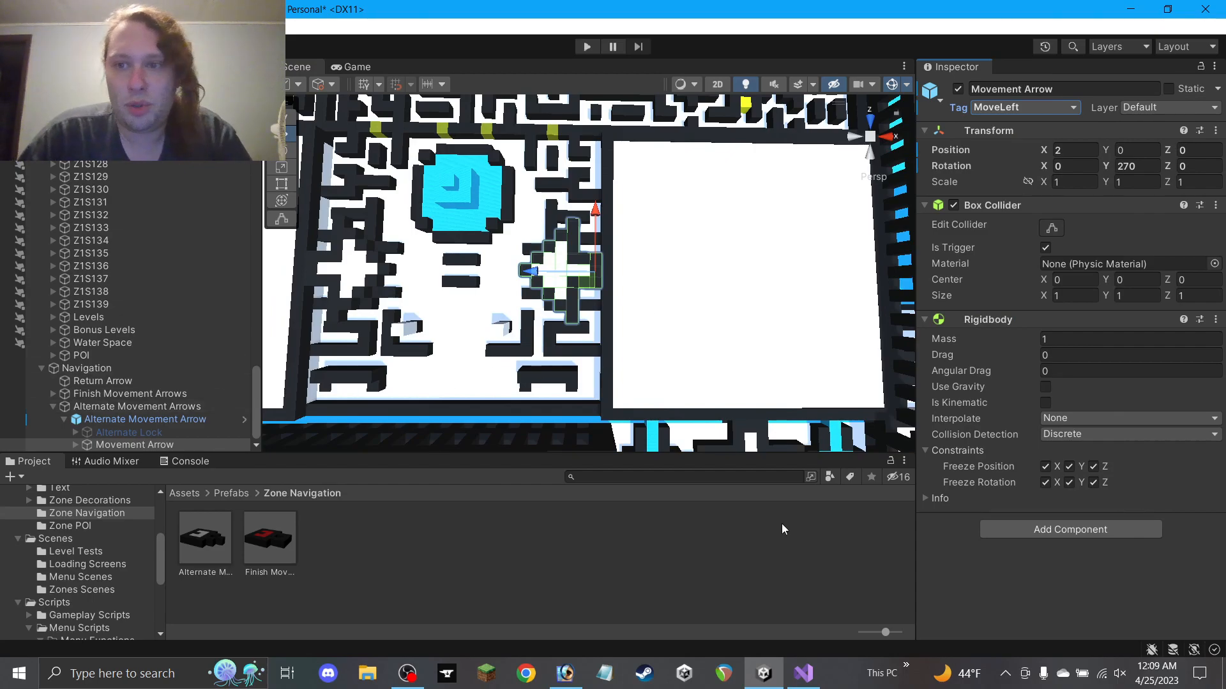
click(619, 549)
Collapse the Alternate Movement Arrow's children, reselect it, and browse toward the Zone Navigation Scripts folder
scroll(555, 411, down, 5)
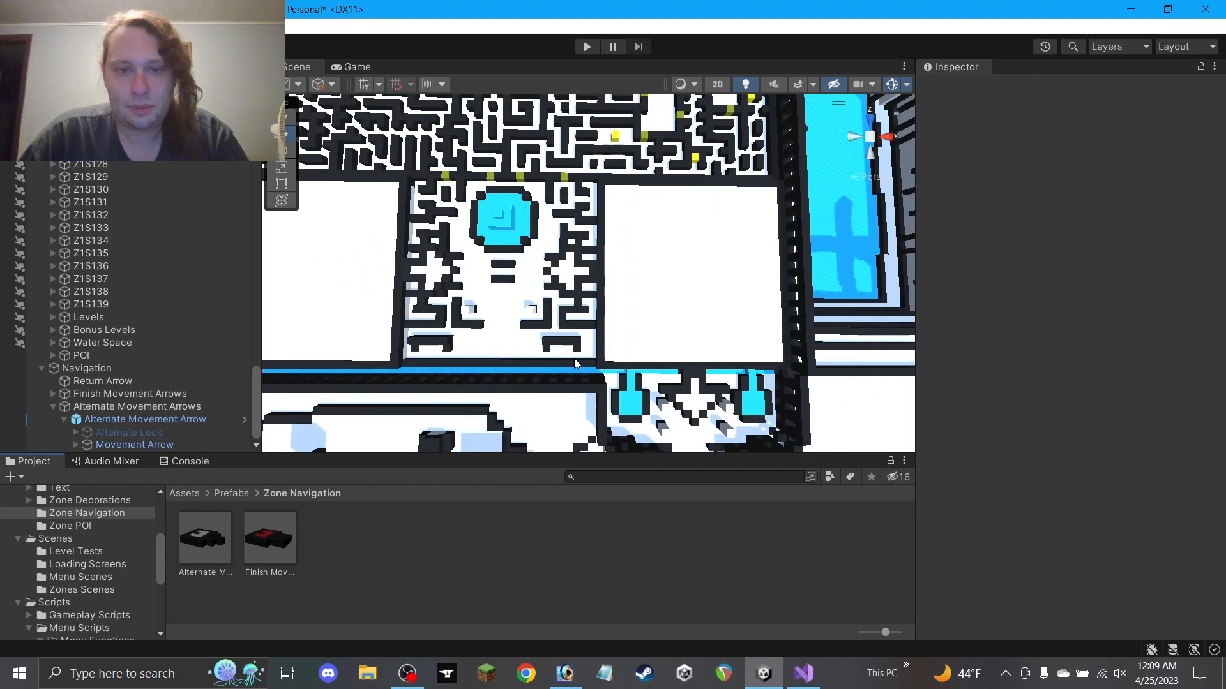
scroll(574, 357, down, 2)
middle_drag(617, 356, 529, 275)
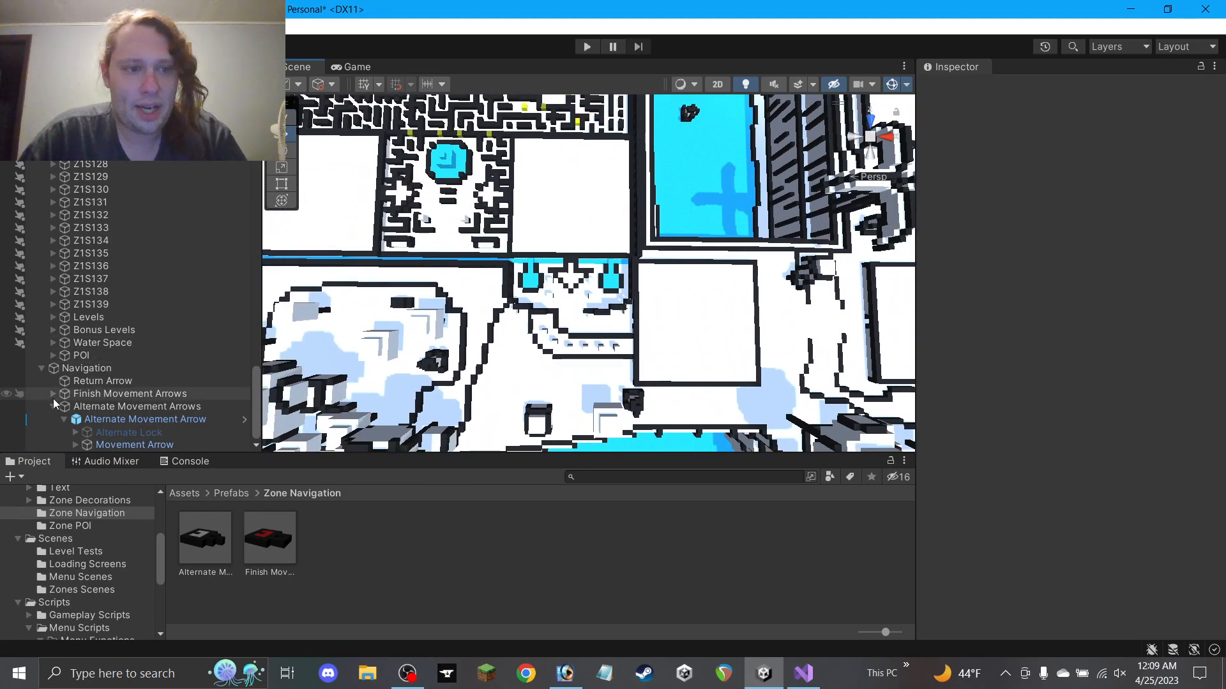
scroll(124, 441, up, 2)
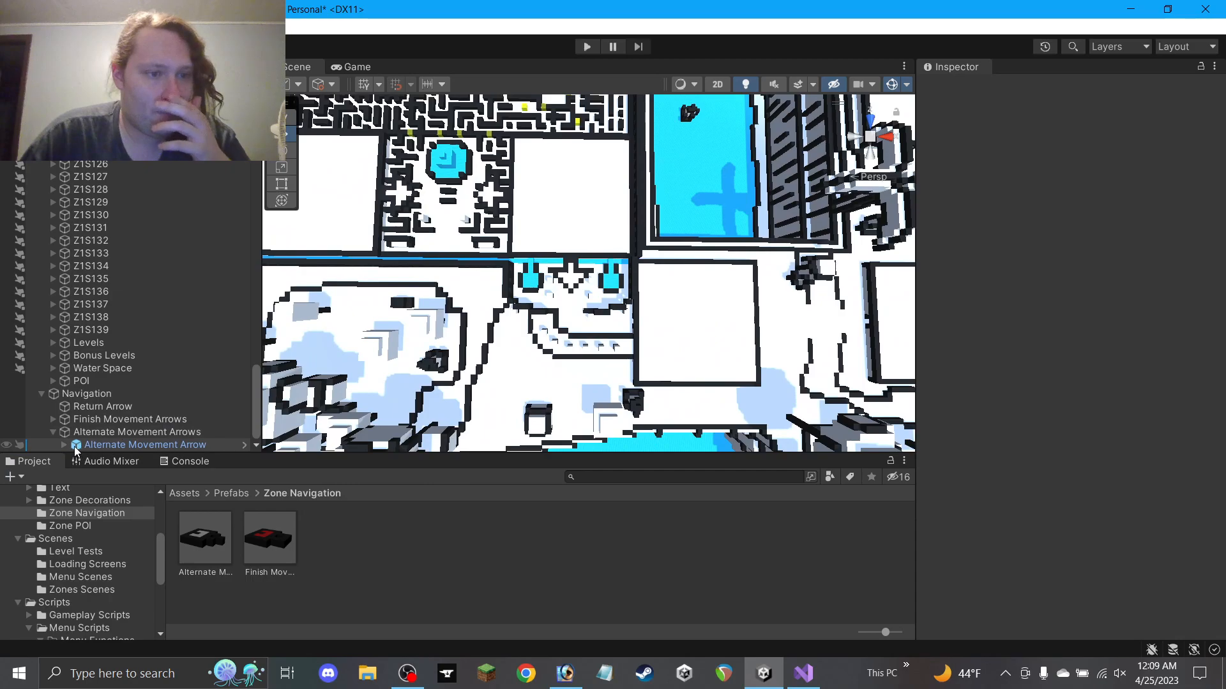
scroll(117, 409, down, 2)
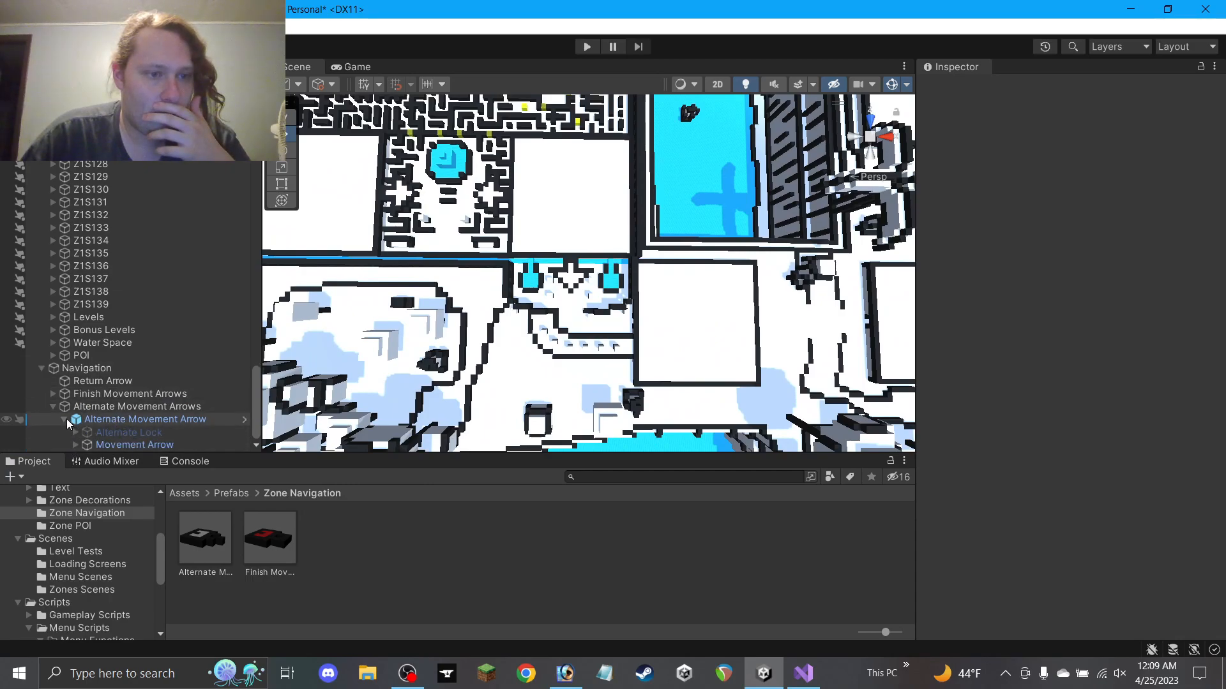
click(65, 420)
click(128, 445)
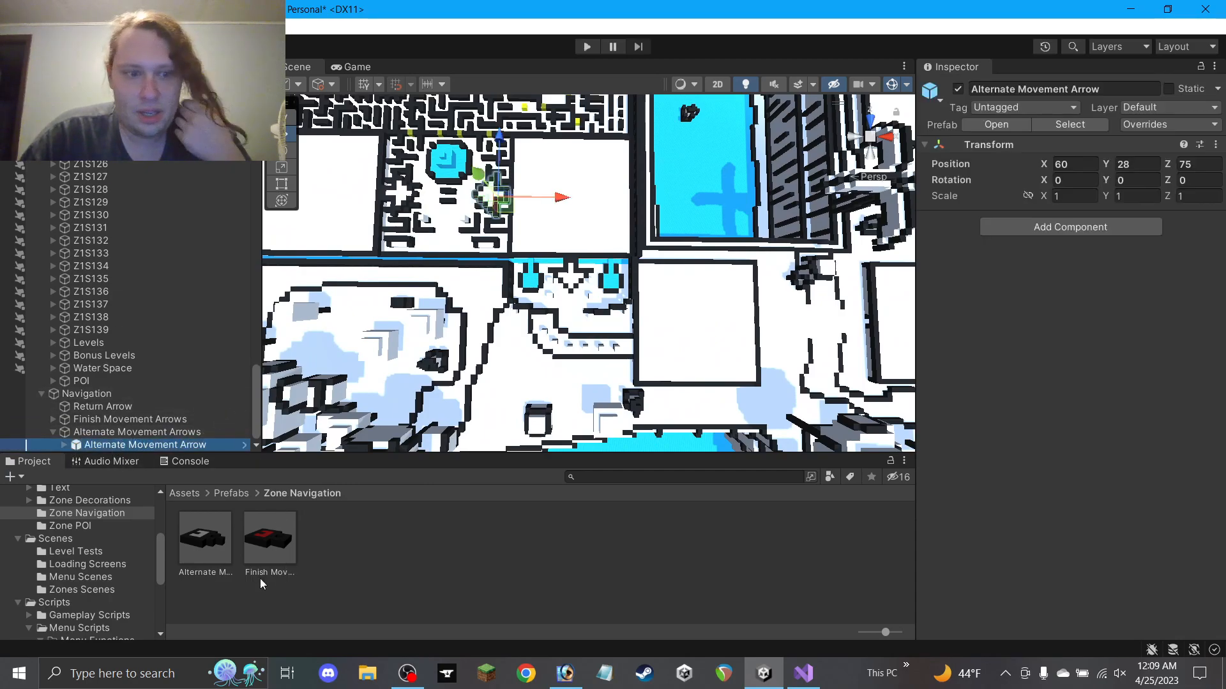
scroll(96, 577, down, 3)
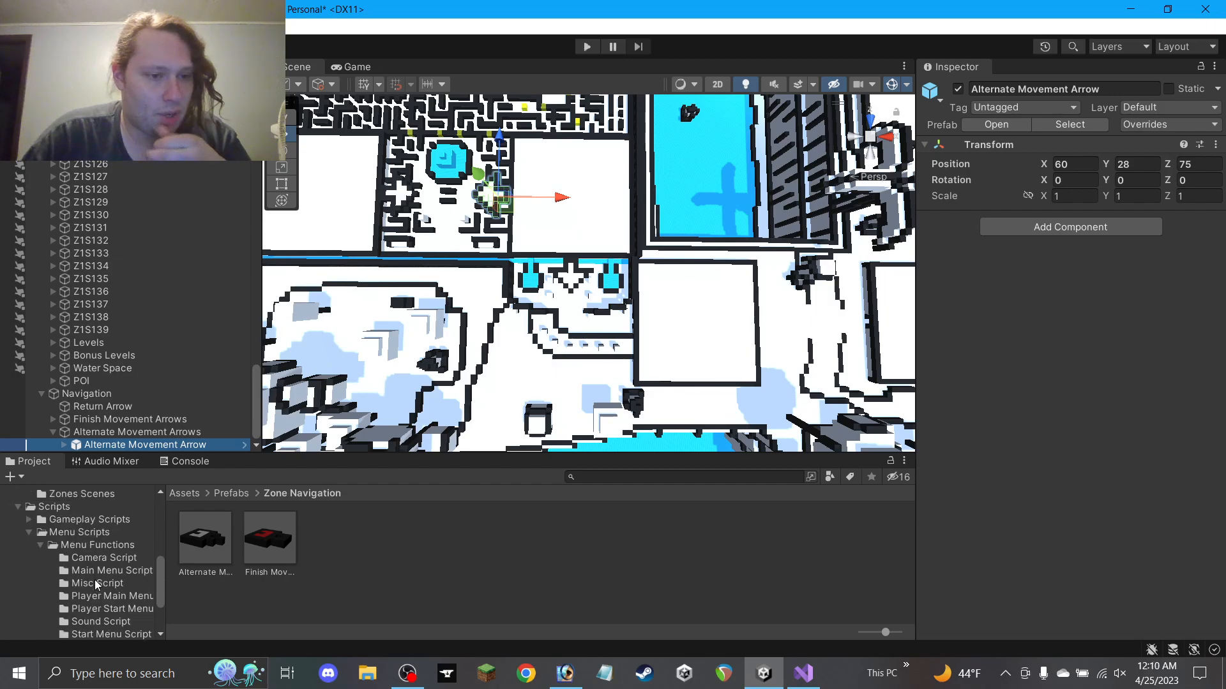
scroll(102, 574, down, 2)
Attach the Zone1Nav script to the Alternate Movement Arrow and link its Alternate Lock and Movement Arrow
click(117, 600)
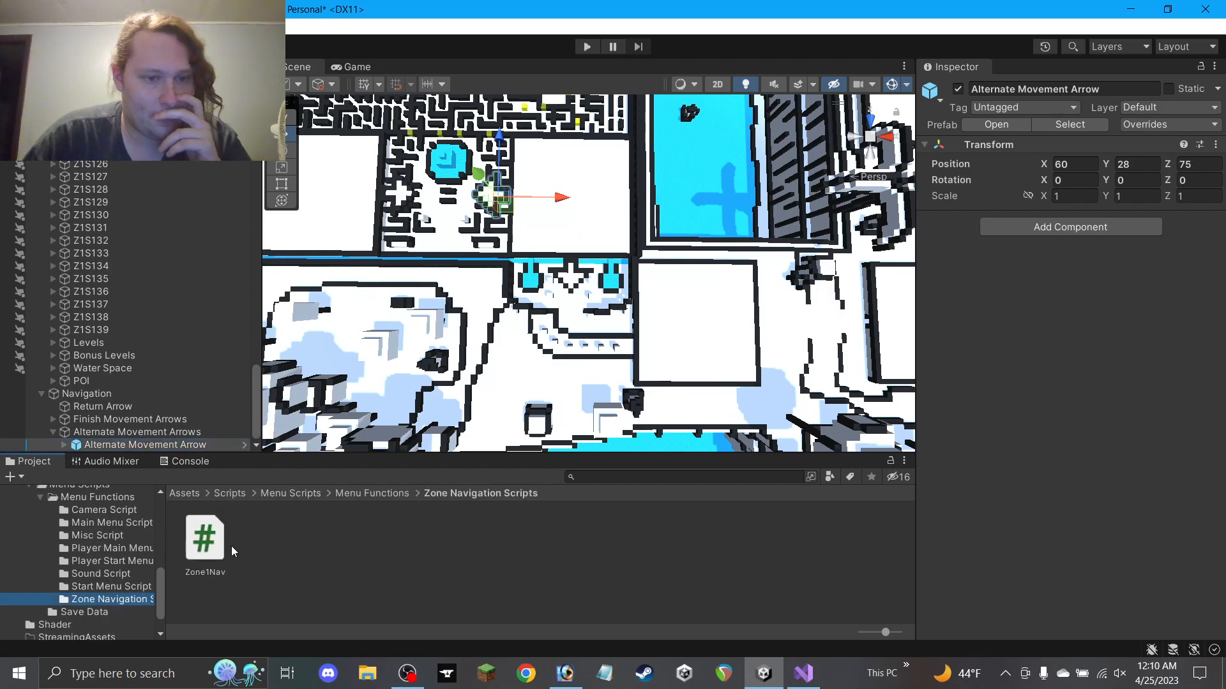
drag(204, 545, 1011, 404)
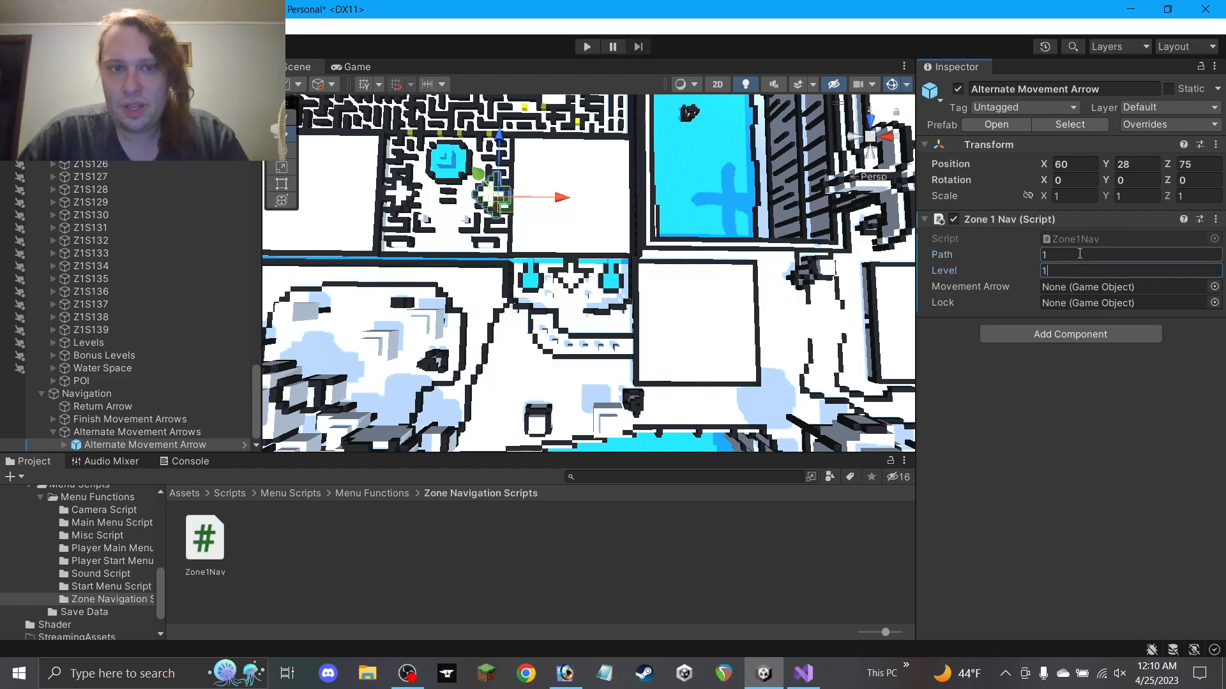
click(66, 445)
drag(122, 436, 1079, 309)
drag(134, 445, 1088, 292)
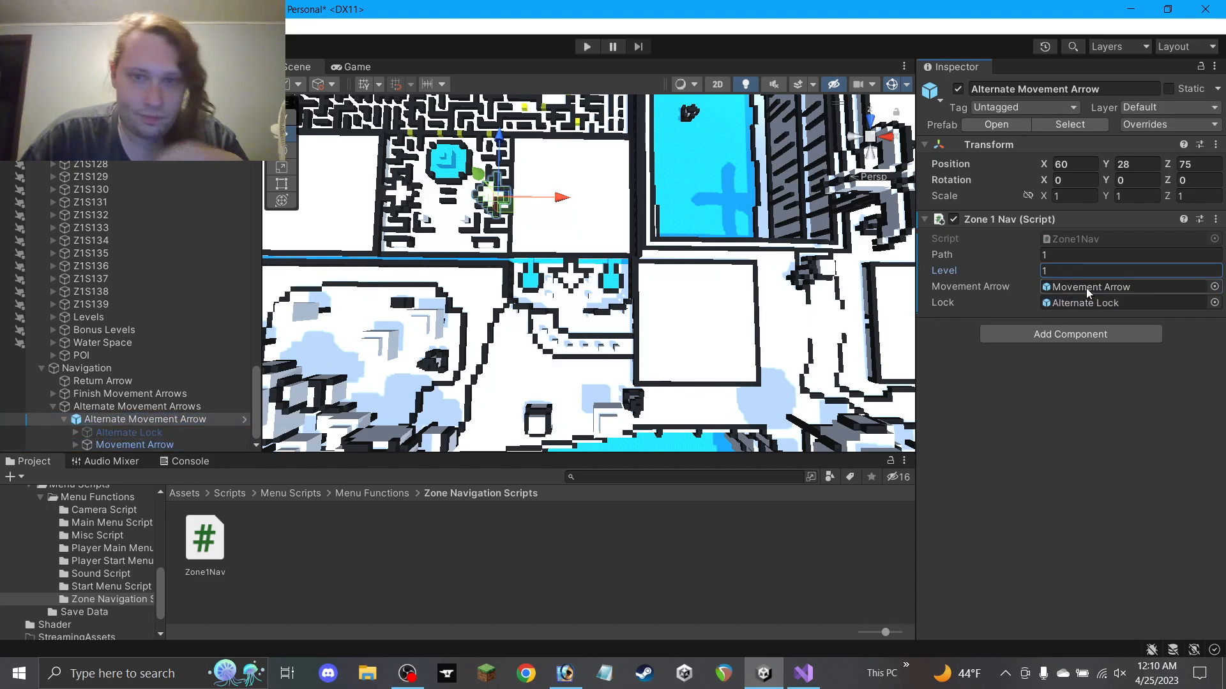
Check the Movement Arrow and Alternate Lock children, then reselect the Alternate Movement Arrow
middle_drag(697, 268, 789, 260)
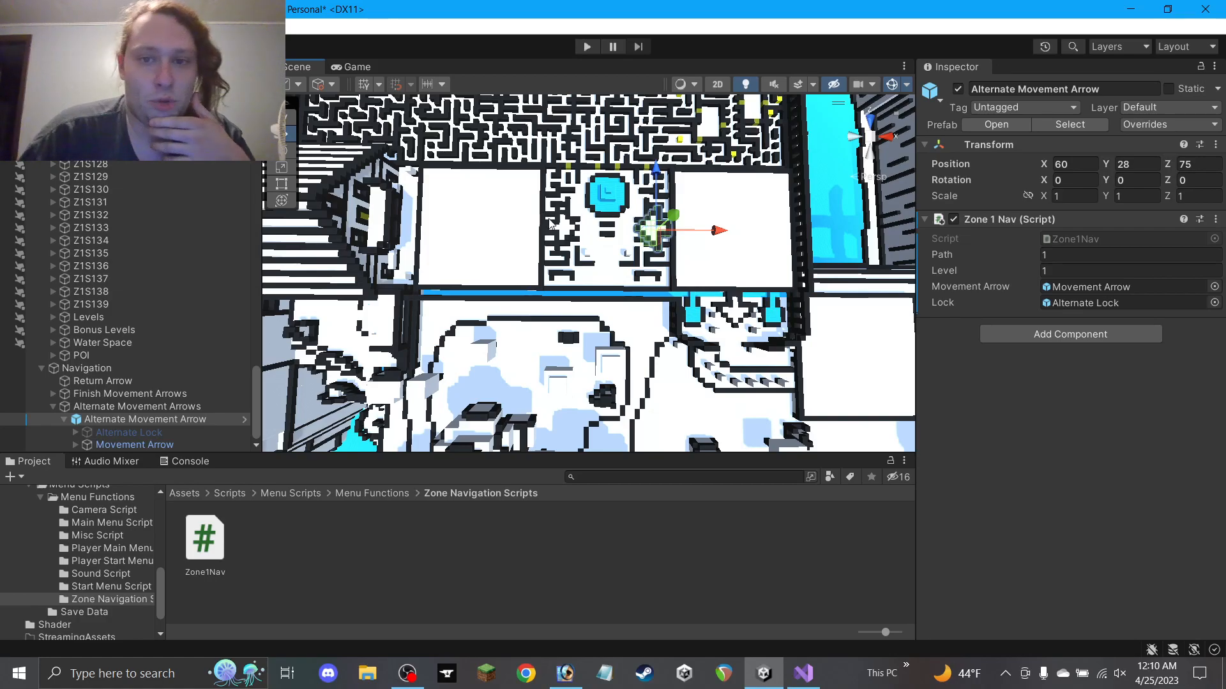
middle_drag(753, 327, 659, 345)
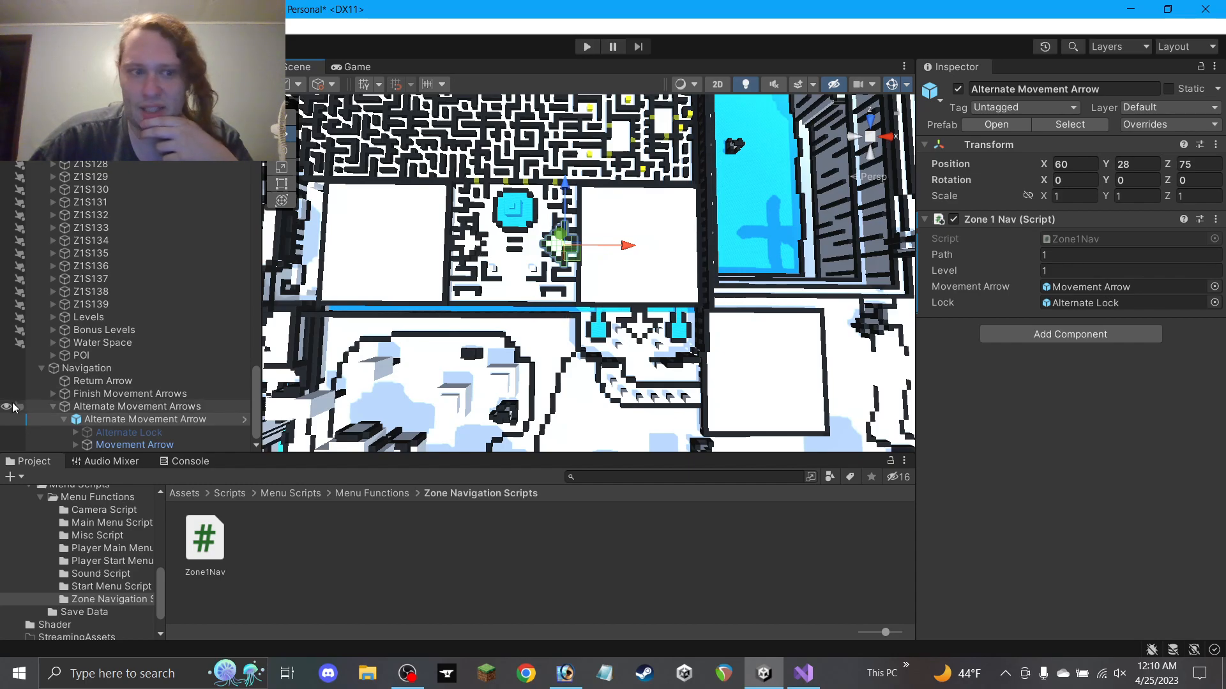
click(114, 445)
click(118, 433)
click(116, 445)
click(116, 433)
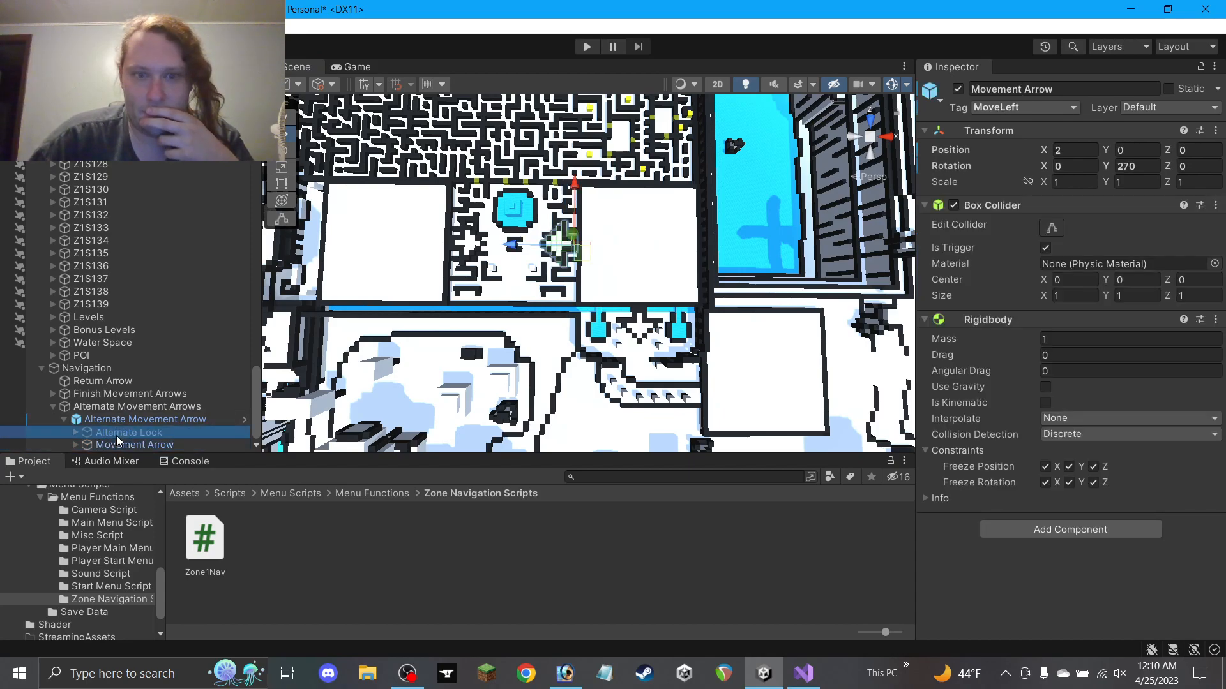
click(115, 446)
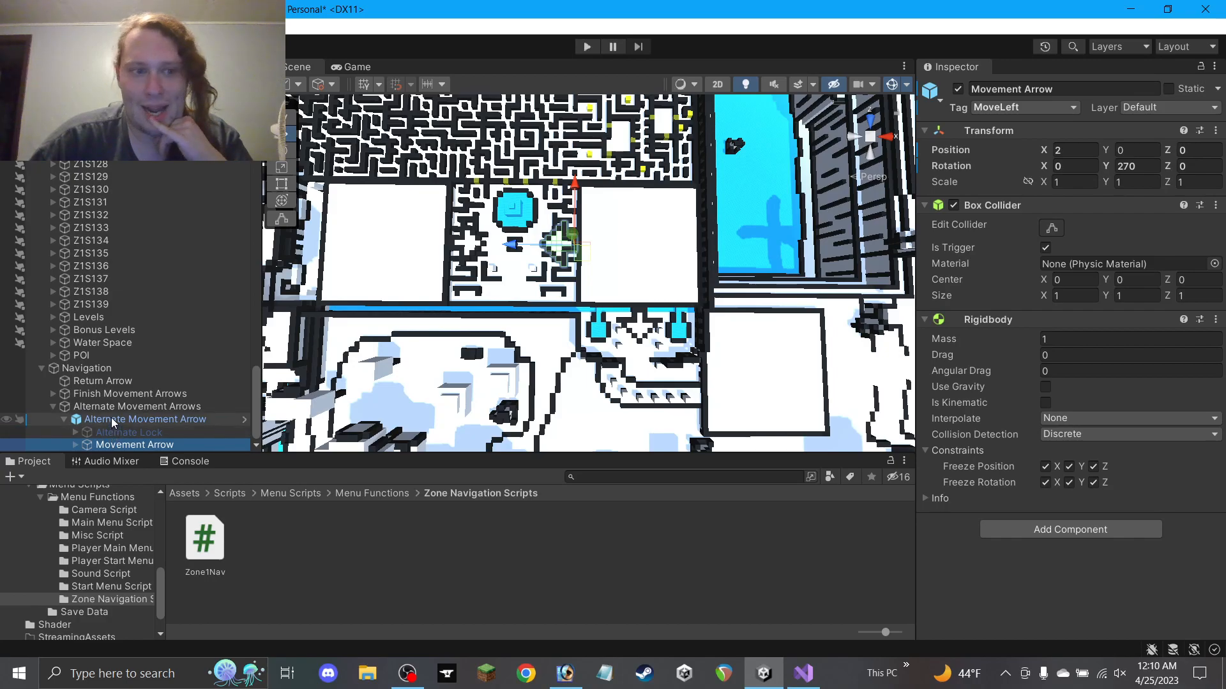
click(109, 417)
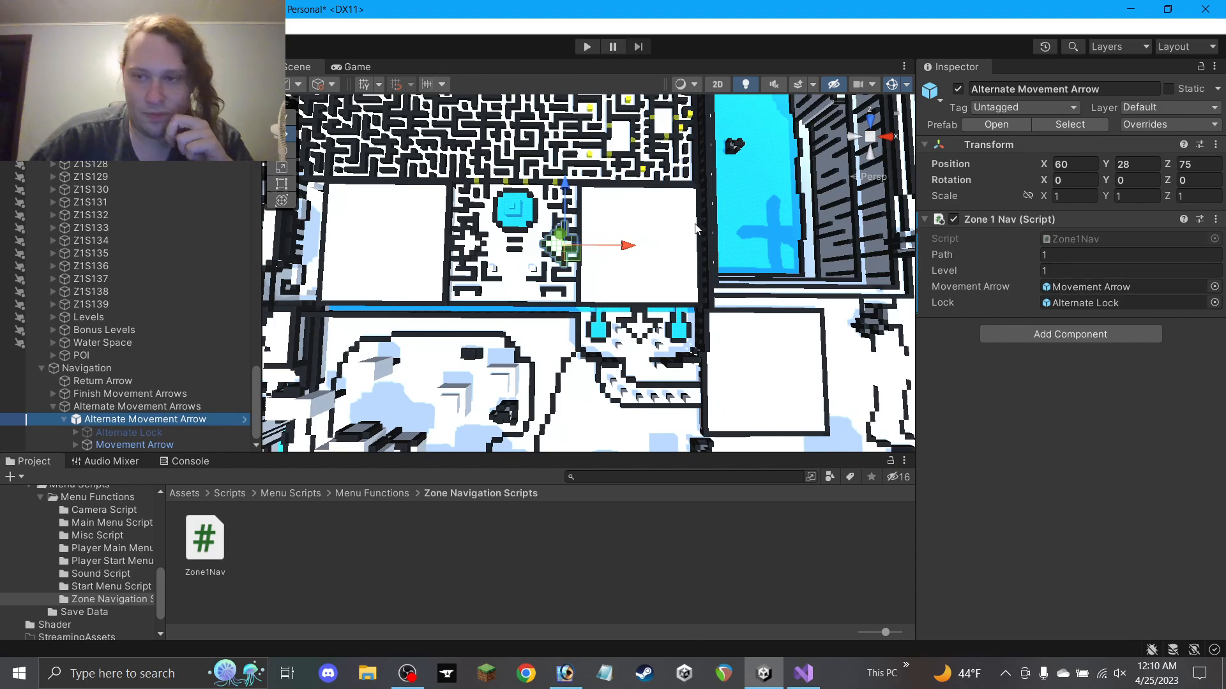
Duplicate the Alternate Movement Arrow
middle_drag(770, 300, 626, 244)
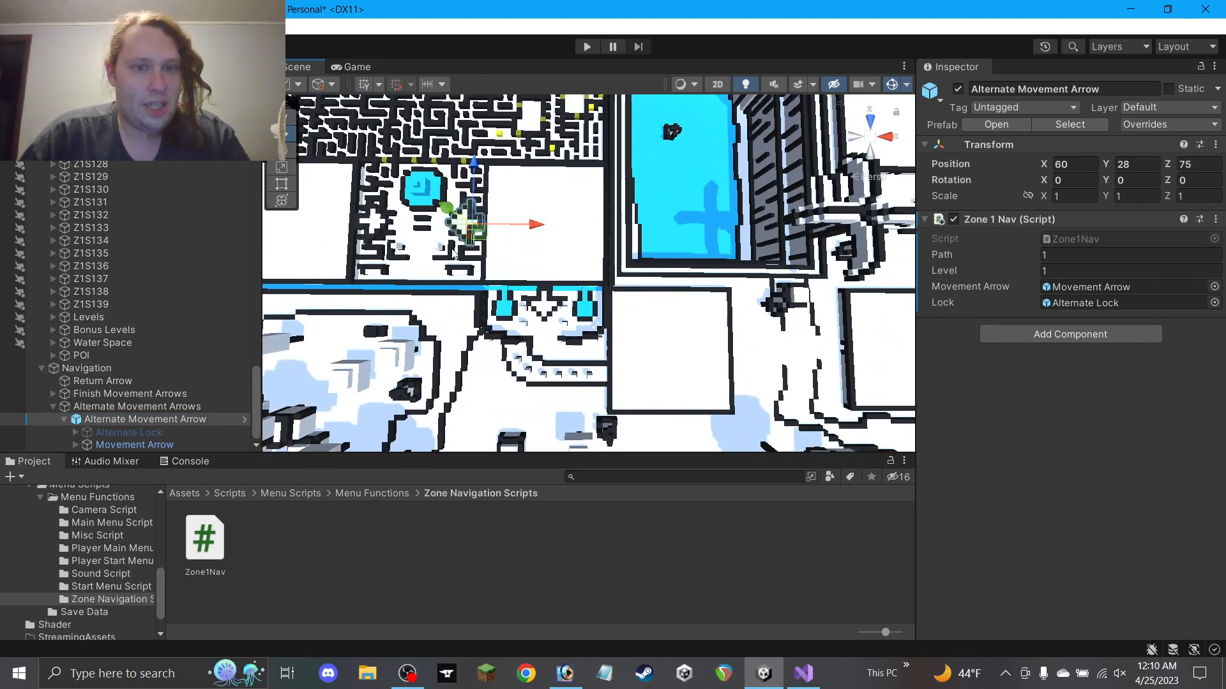
alt+drag(496, 322, 680, 207)
key(ctrl+d)
Raise the Alternate Movement Arrow copy to Y 27
middle_drag(719, 346, 694, 171)
alt+drag(694, 171, 584, 192)
scroll(674, 280, up, 5)
alt+drag(524, 306, 860, 212)
scroll(751, 316, down, 8)
middle_drag(751, 317, 701, 427)
alt+drag(637, 379, 540, 316)
middle_drag(541, 316, 710, 270)
scroll(709, 270, up, 3)
alt+drag(709, 270, 672, 297)
drag(714, 235, 702, 254)
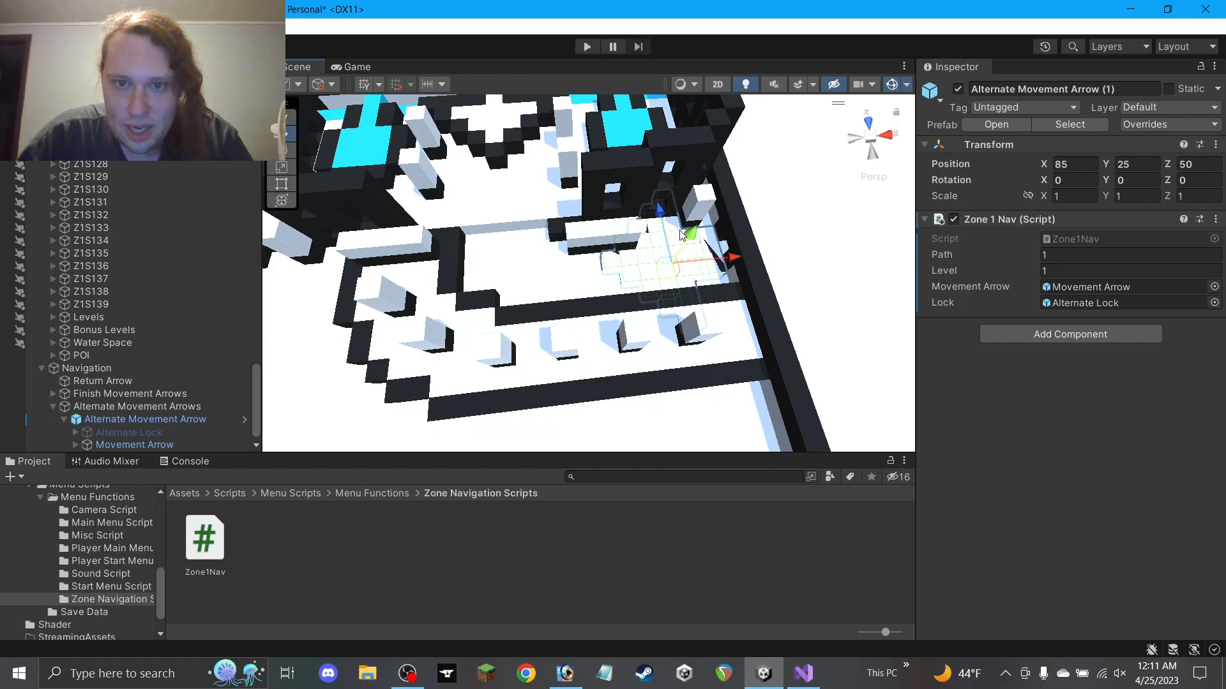
drag(689, 230, 697, 220)
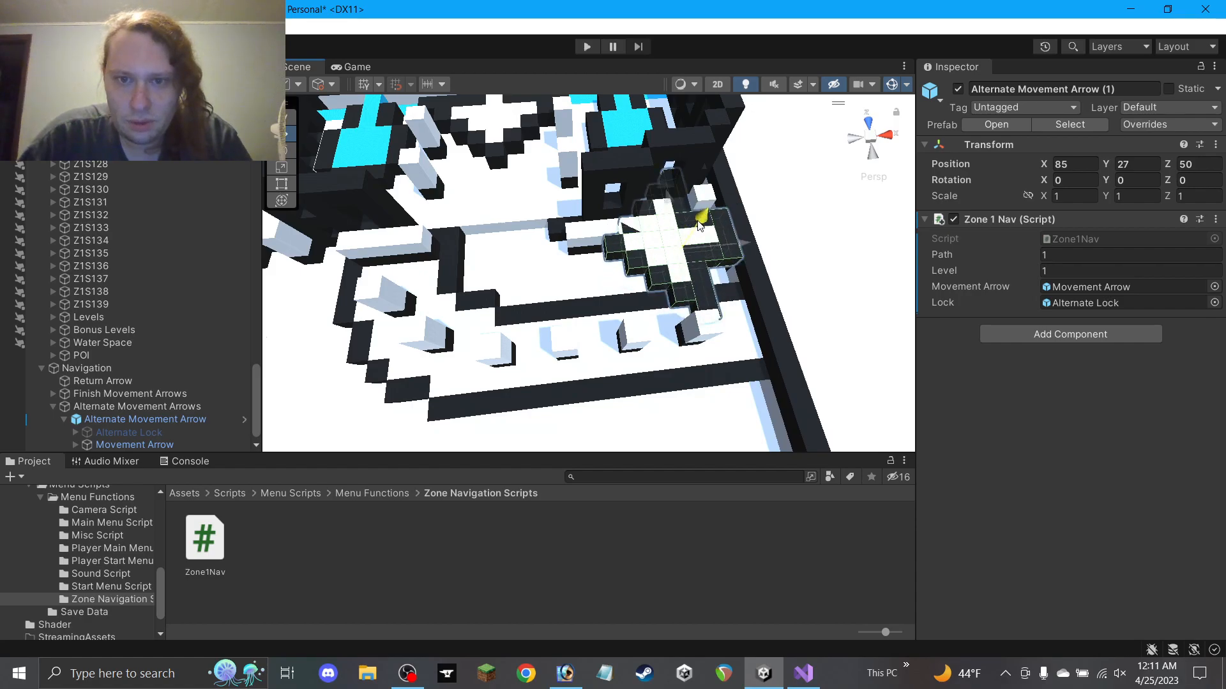
alt+drag(764, 277, 489, 236)
Clear the selection, then collapse Z1S12 and the first Alternate Movement Arrow in the Hierarchy
click(441, 258)
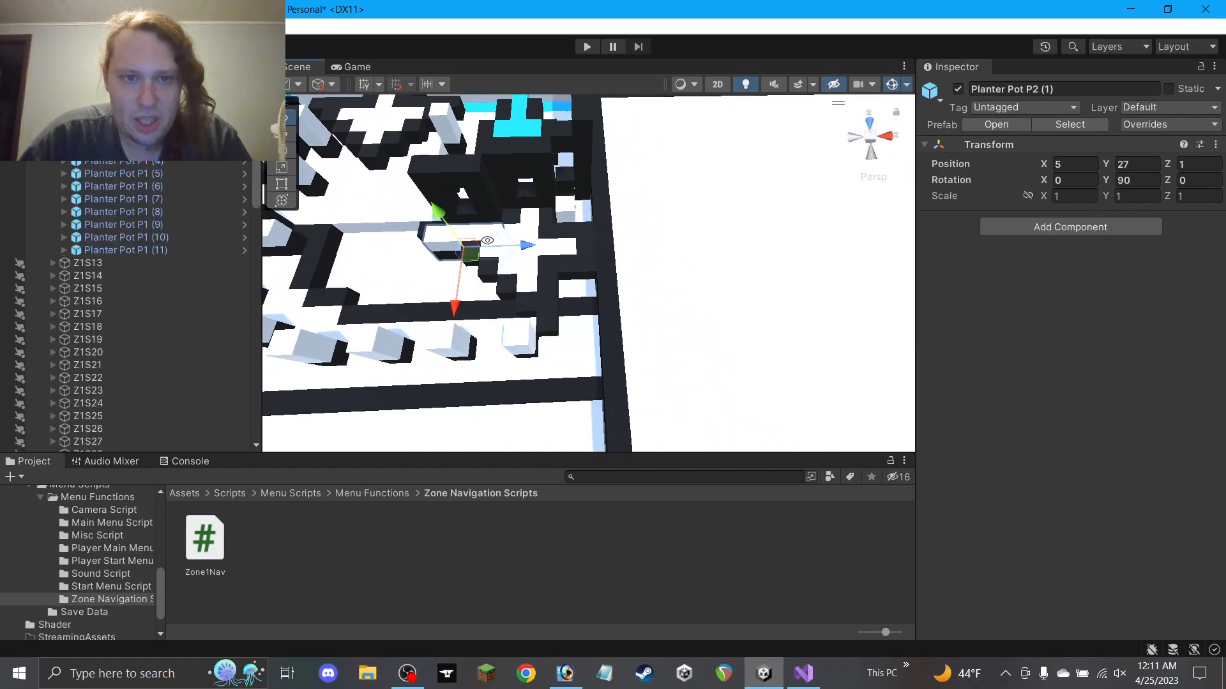
scroll(511, 284, down, 8)
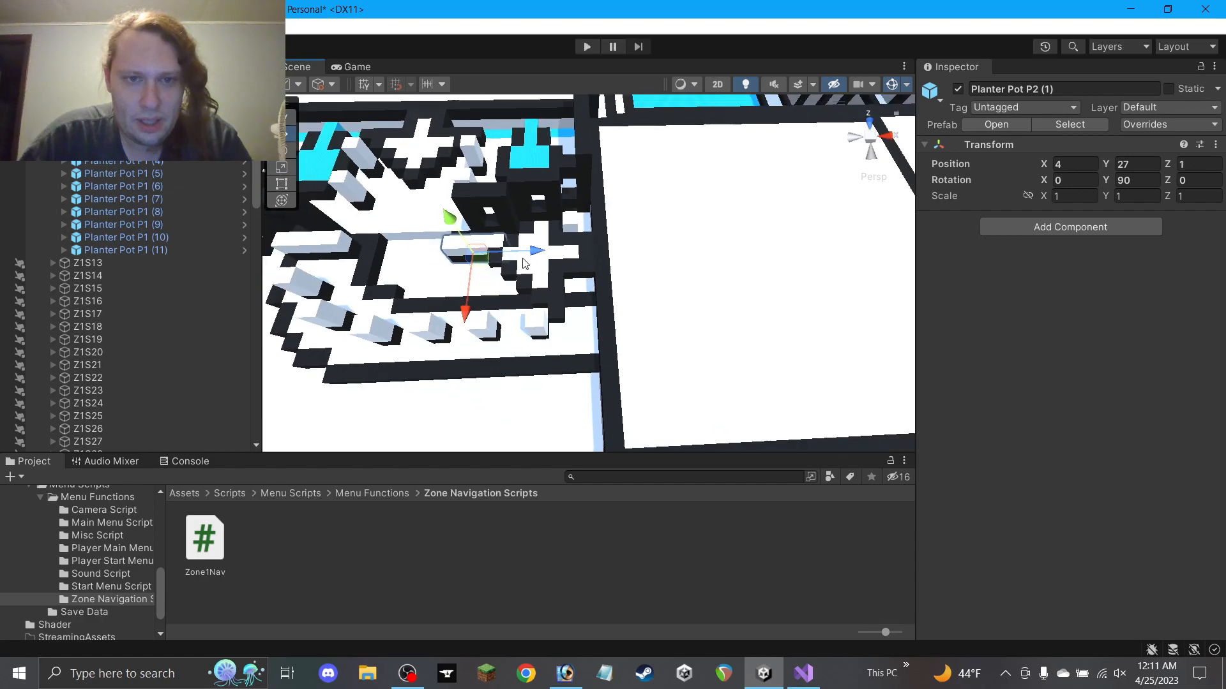
click(650, 564)
alt+drag(487, 344, 553, 303)
scroll(553, 303, down, 5)
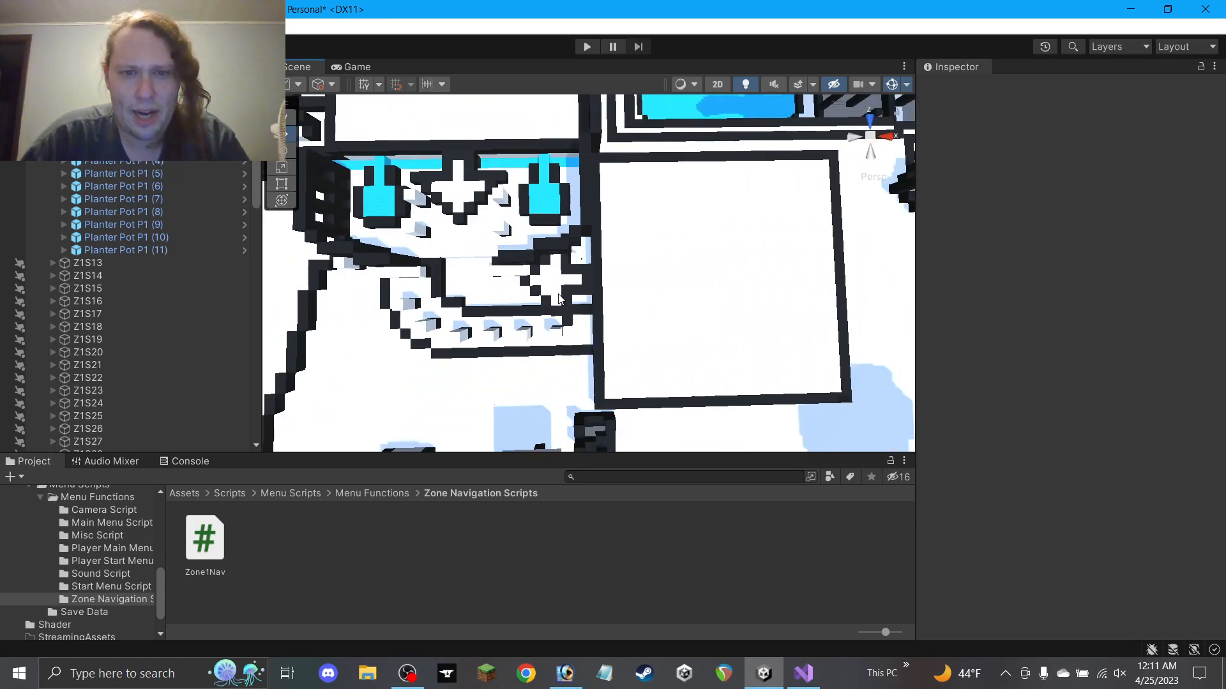
alt+drag(631, 329, 640, 175)
scroll(162, 365, down, 1)
scroll(153, 358, down, 10)
scroll(105, 377, up, 15)
click(53, 288)
scroll(74, 316, down, 20)
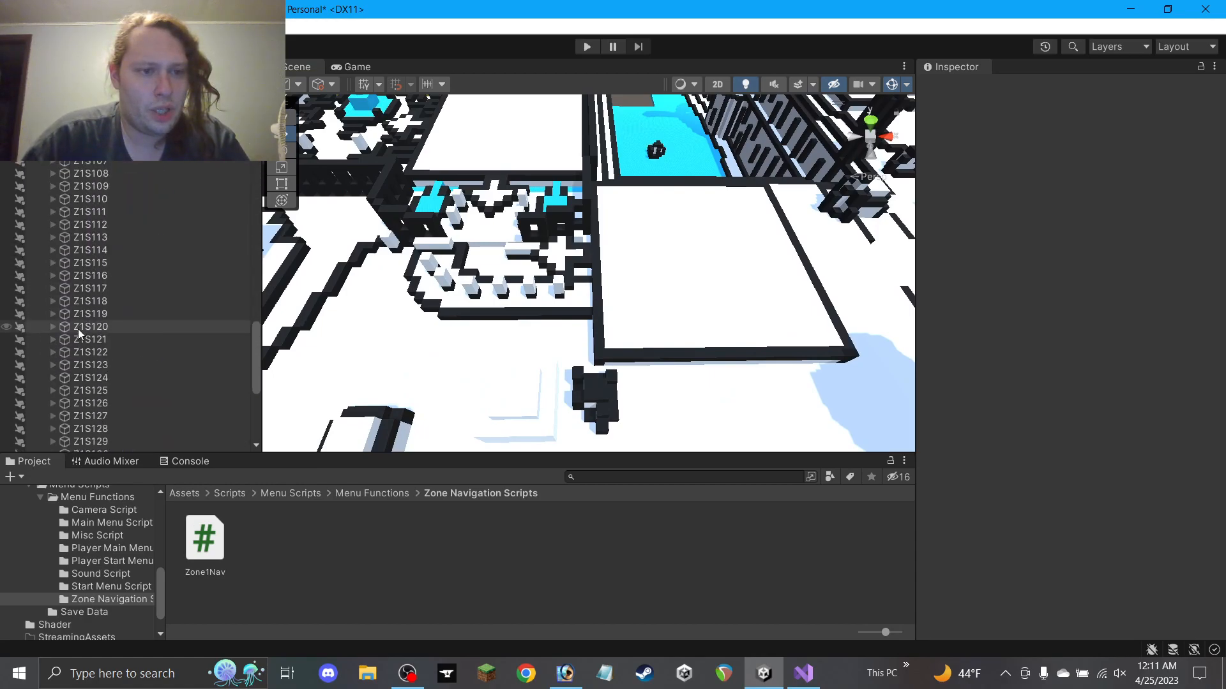
scroll(78, 328, down, 8)
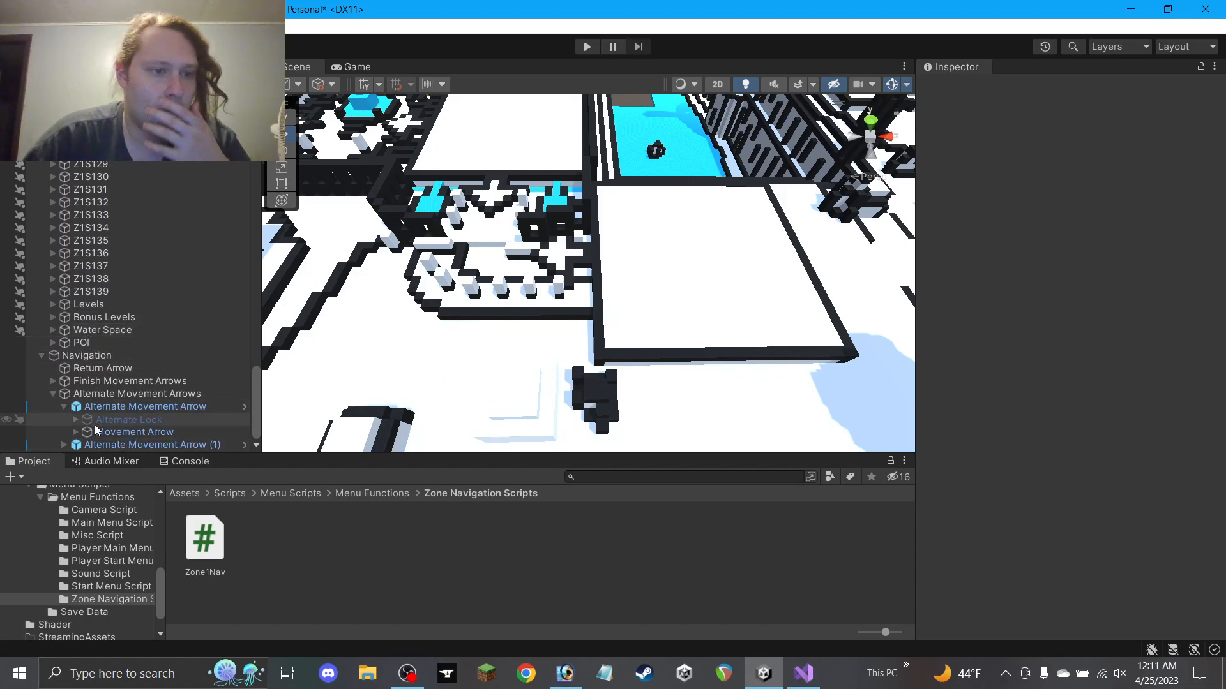
click(64, 406)
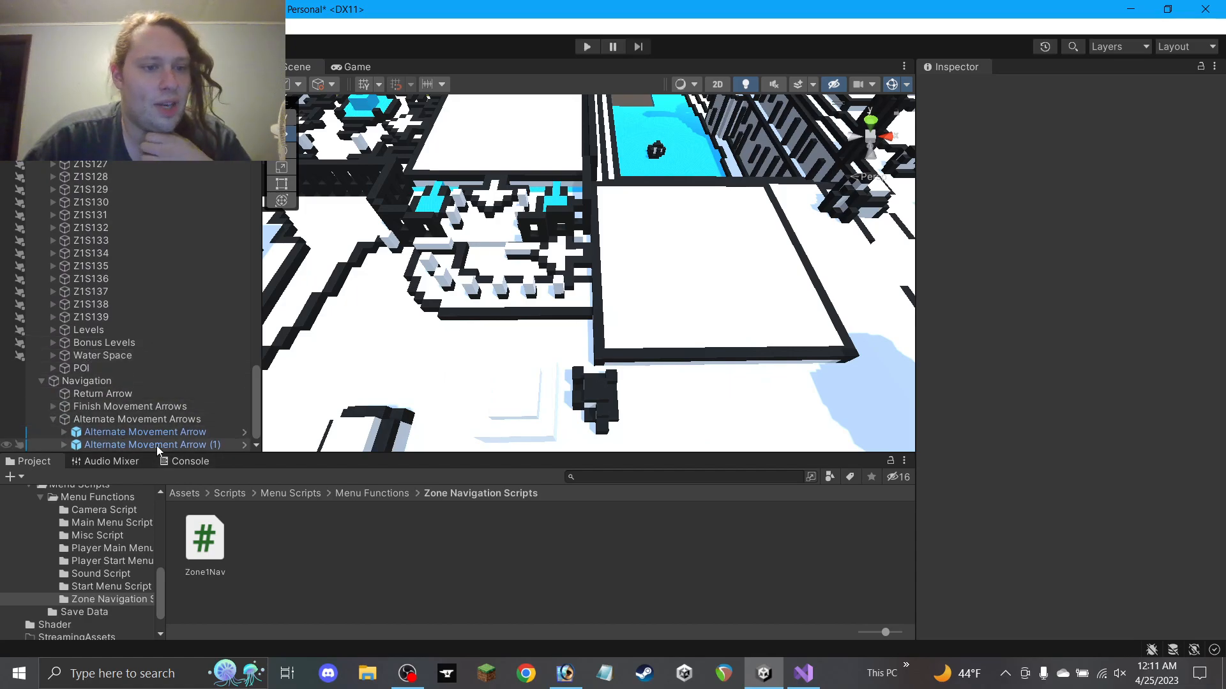
Set Alternate Movement Arrow (1) to Level 2
click(155, 445)
click(1110, 271)
text(2)
Duplicate the Finish Movement Arrow into Finish Movement Arrow (2) with Level 3
click(54, 407)
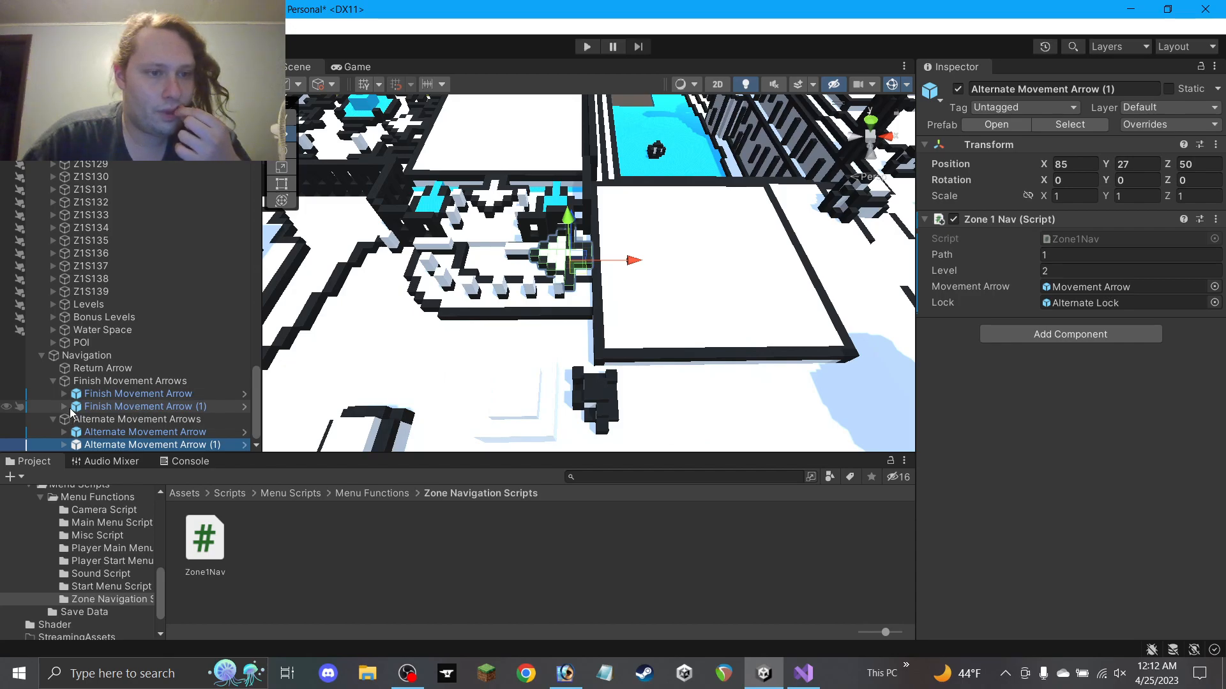
click(69, 409)
click(64, 407)
click(64, 408)
click(114, 393)
click(114, 406)
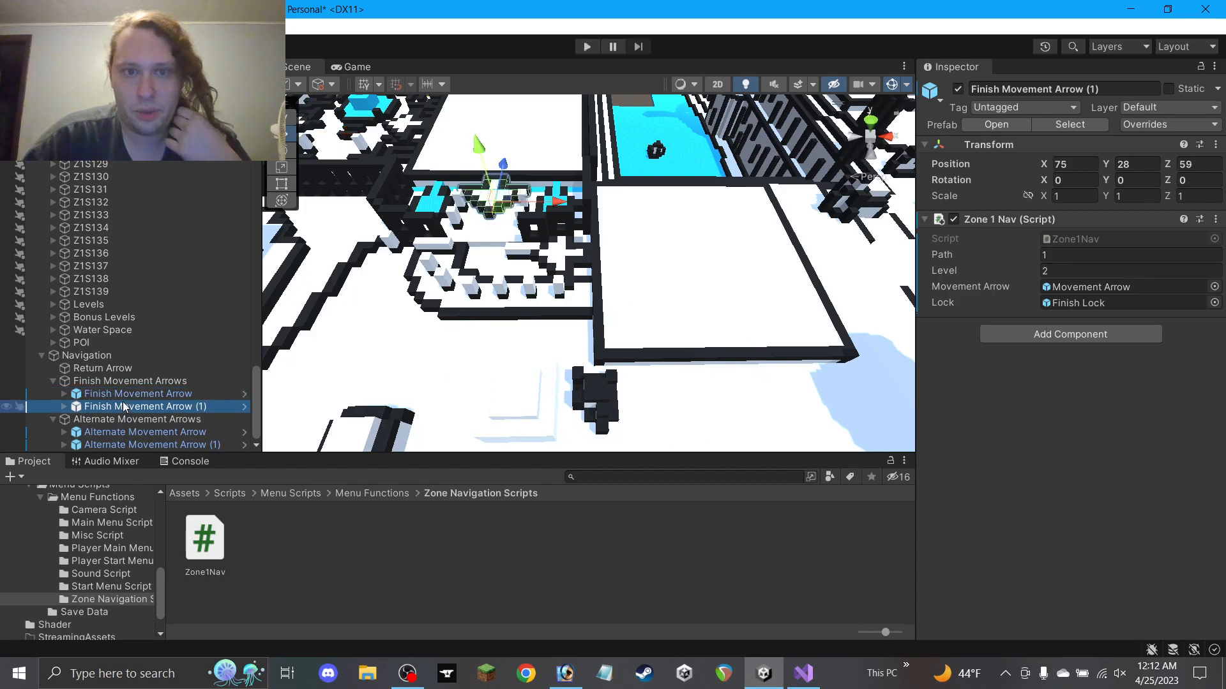
scroll(453, 279, down, 2)
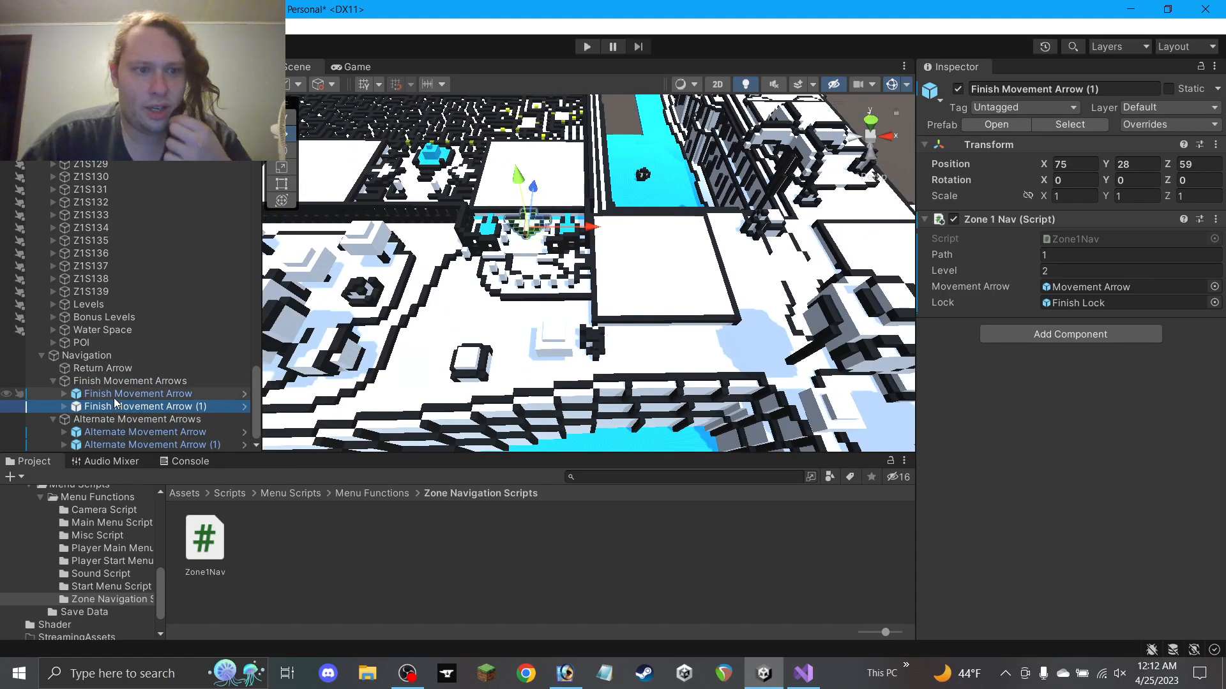
click(115, 395)
key(ctrl+d)
click(1052, 270)
text(3)
Move Finish Movement Arrow (2) further along the maze to 115, 27, 50
drag(386, 192, 743, 272)
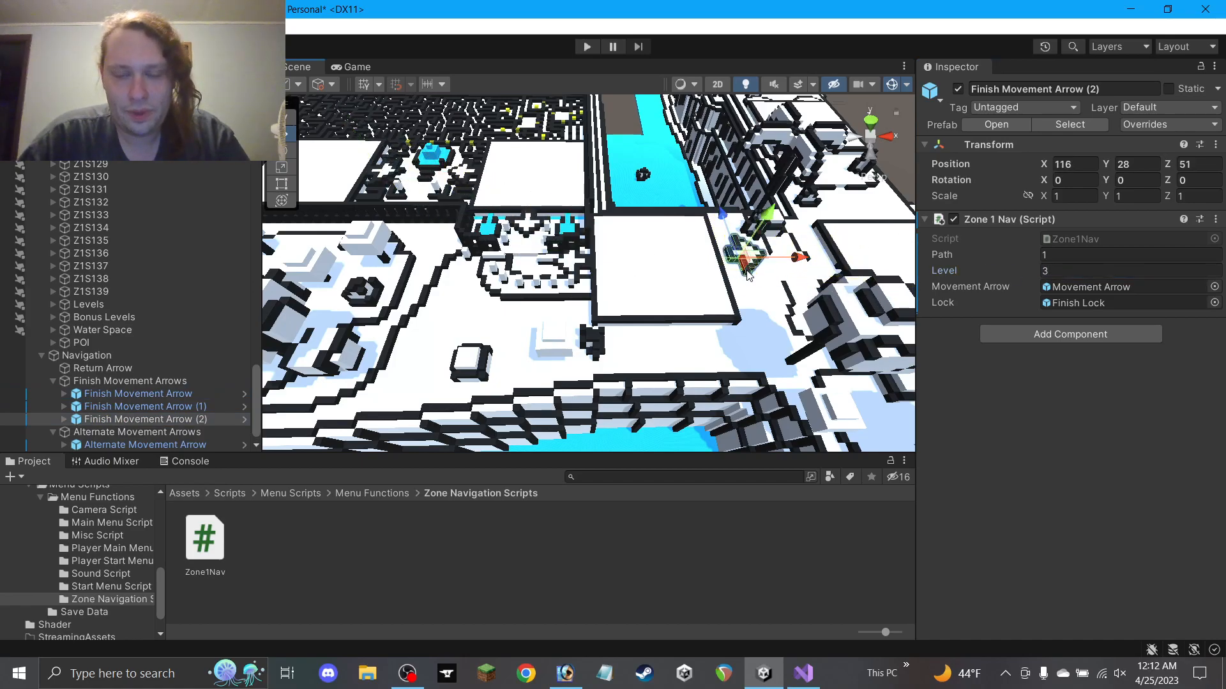
key(f)
scroll(542, 337, up, 3)
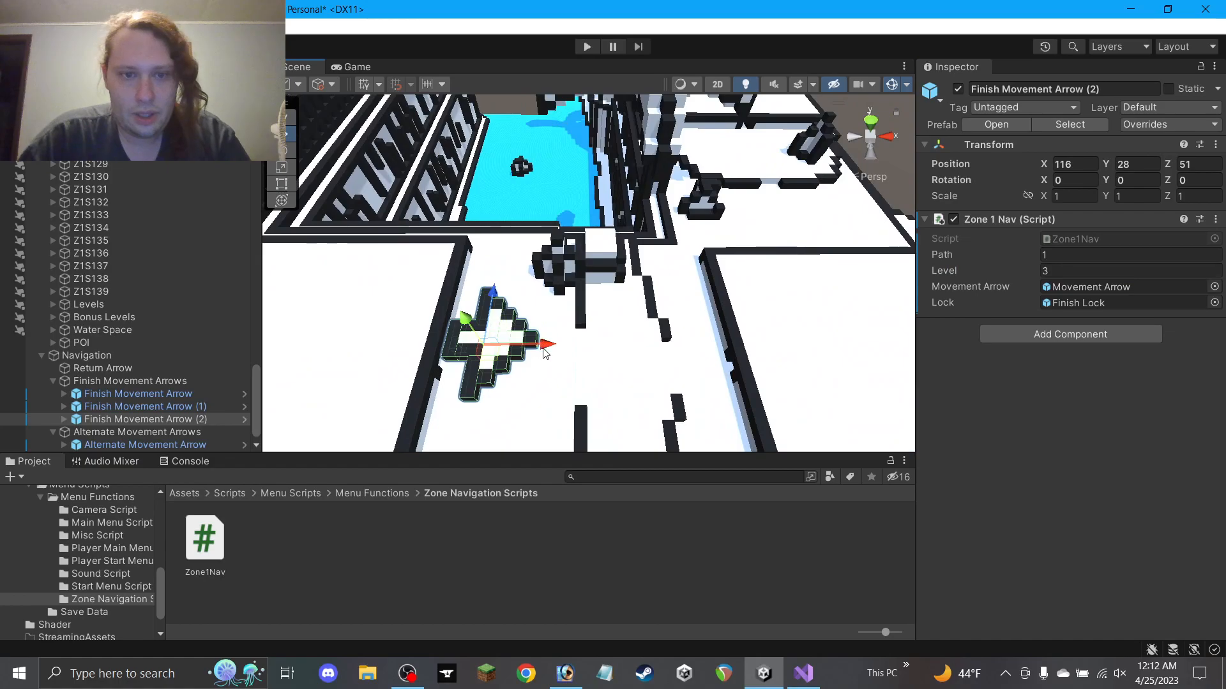
middle_drag(541, 348, 600, 274)
alt+drag(600, 275, 582, 336)
middle_drag(582, 336, 642, 282)
scroll(632, 278, up, 2)
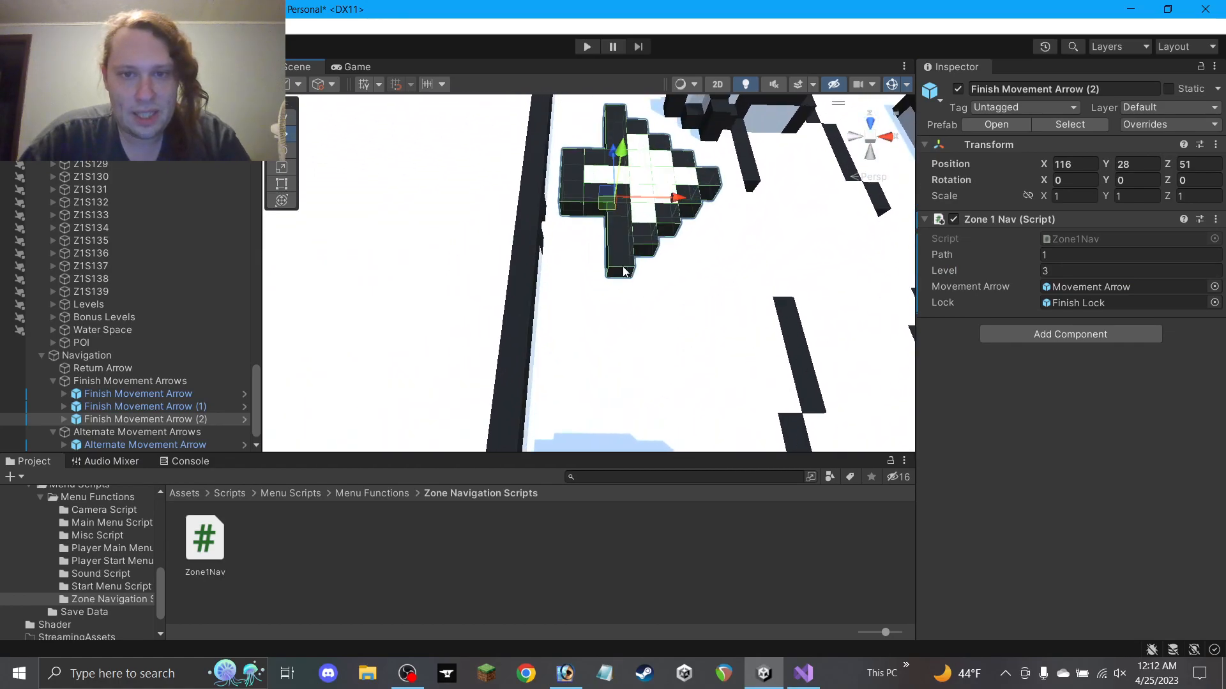
drag(618, 165, 600, 202)
alt+drag(614, 273, 627, 308)
scroll(622, 307, down, 10)
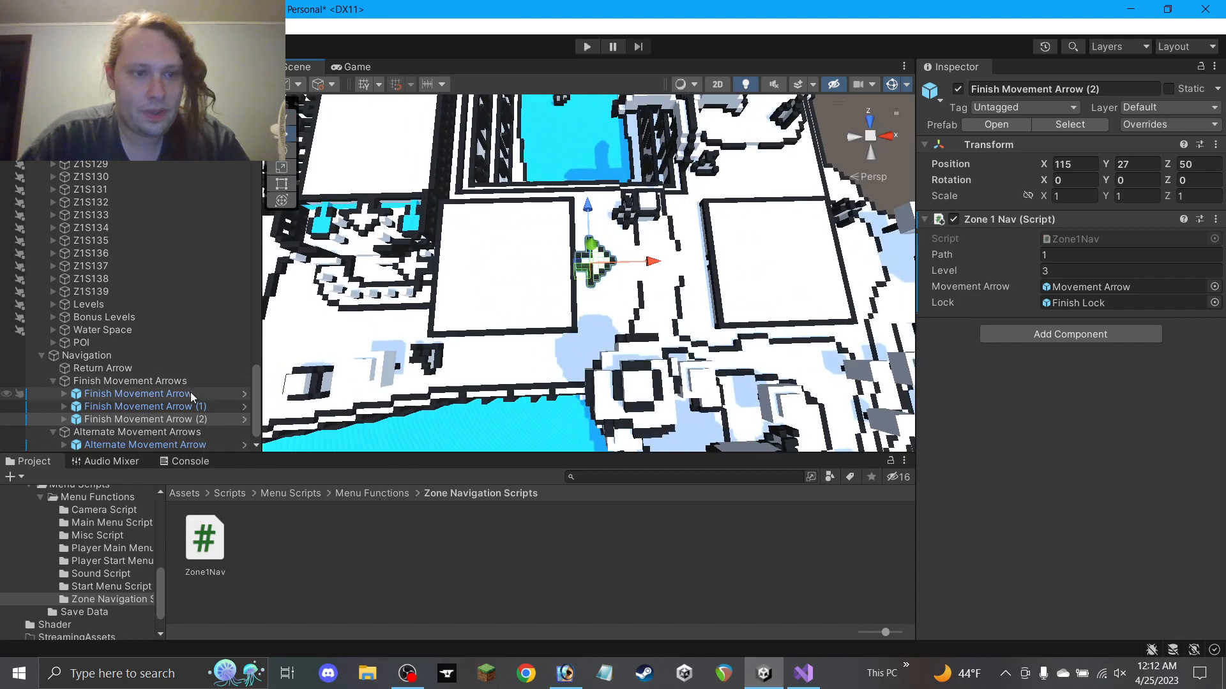
Duplicate Alternate Movement Arrow (1) into a Level 3 copy placed further along at height 25
scroll(179, 428, down, 1)
click(183, 442)
key(ctrl+d)
click(1050, 271)
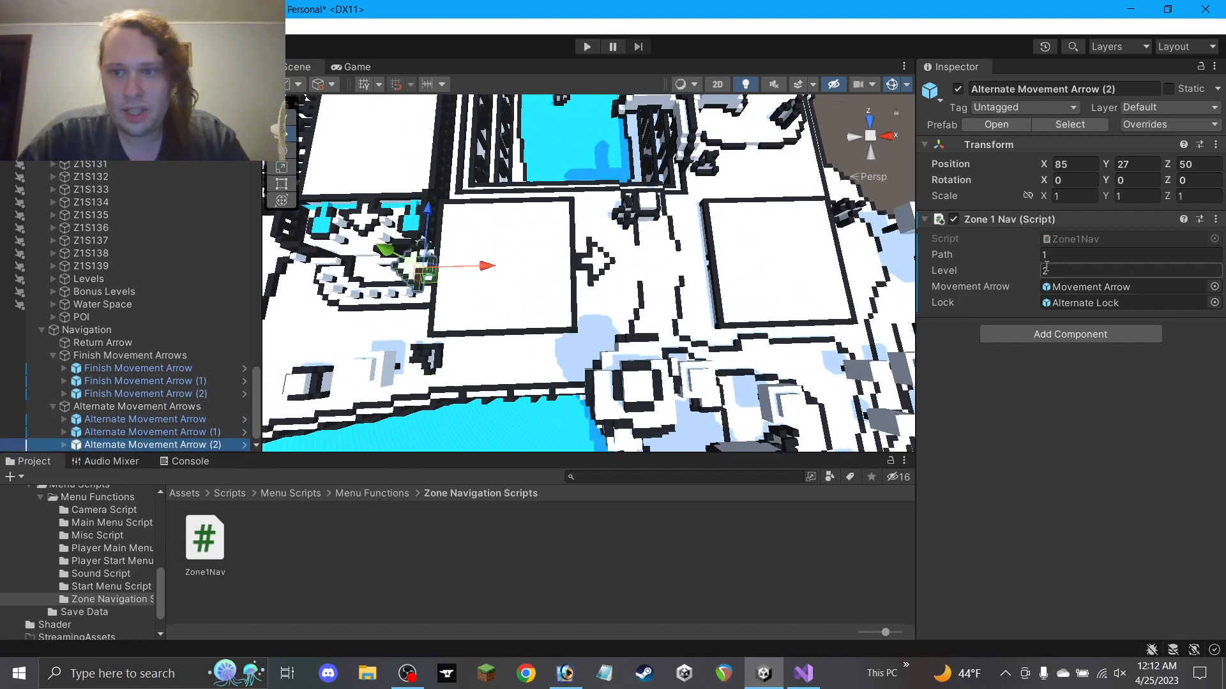
drag(490, 267, 763, 263)
middle_drag(698, 328, 577, 304)
scroll(536, 301, up, 6)
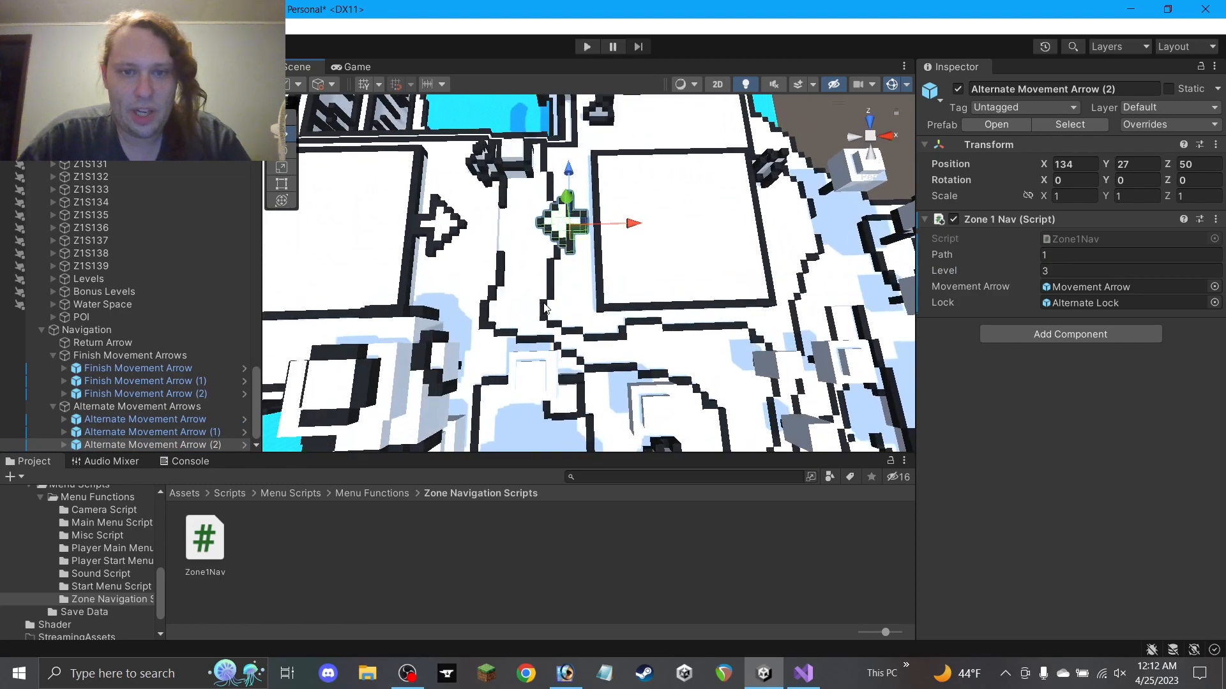
drag(608, 159, 614, 159)
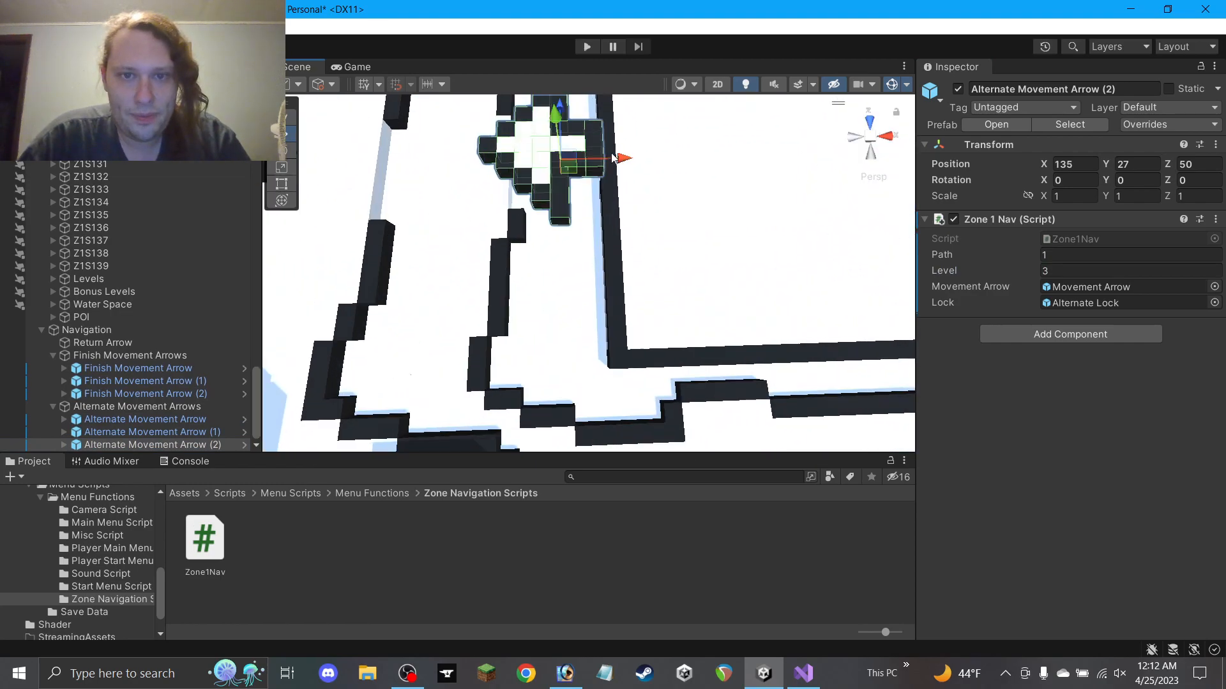
drag(555, 132, 557, 161)
alt+drag(549, 179, 474, 220)
alt+drag(561, 208, 542, 270)
Duplicate Finish Movement Arrow (2) into Finish Movement Arrow (3) further along the path
click(154, 394)
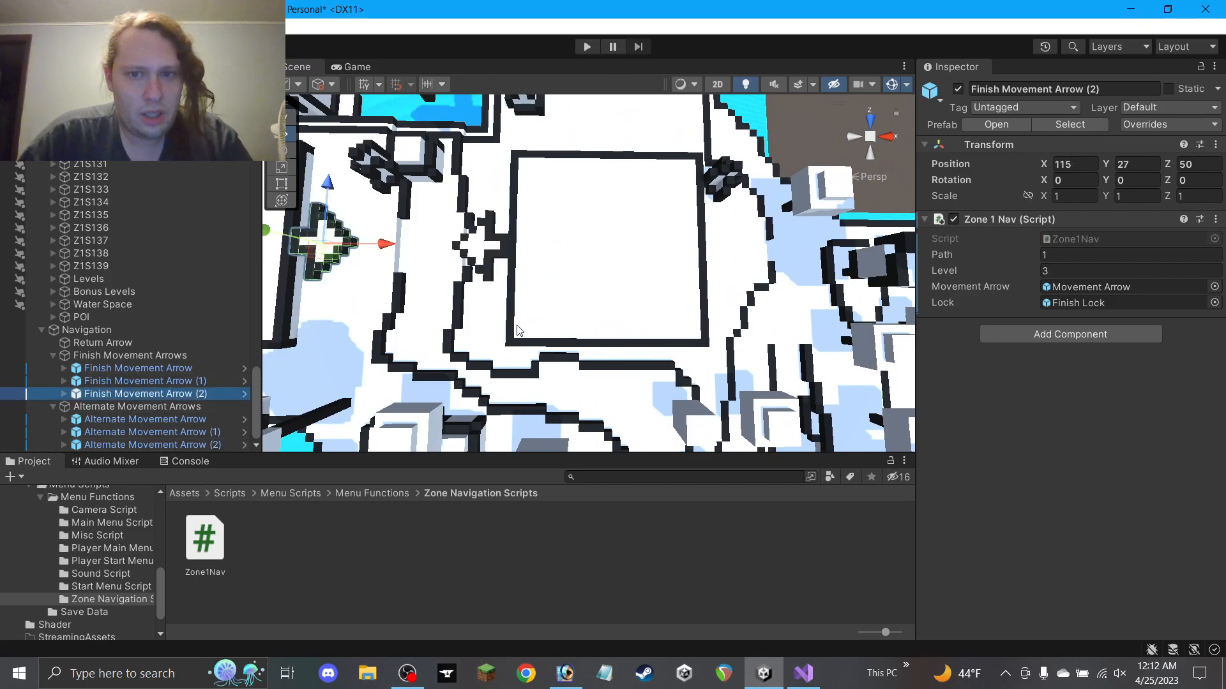
key(ctrl+d)
drag(391, 243, 824, 244)
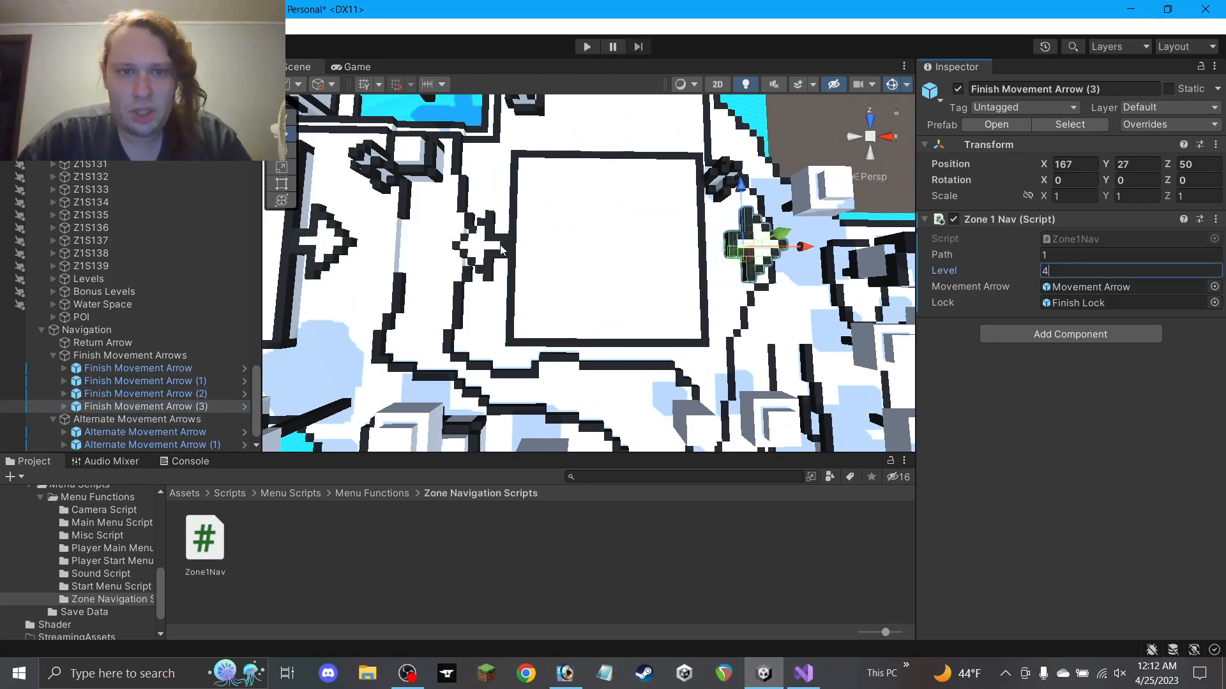
click(489, 244)
click(317, 249)
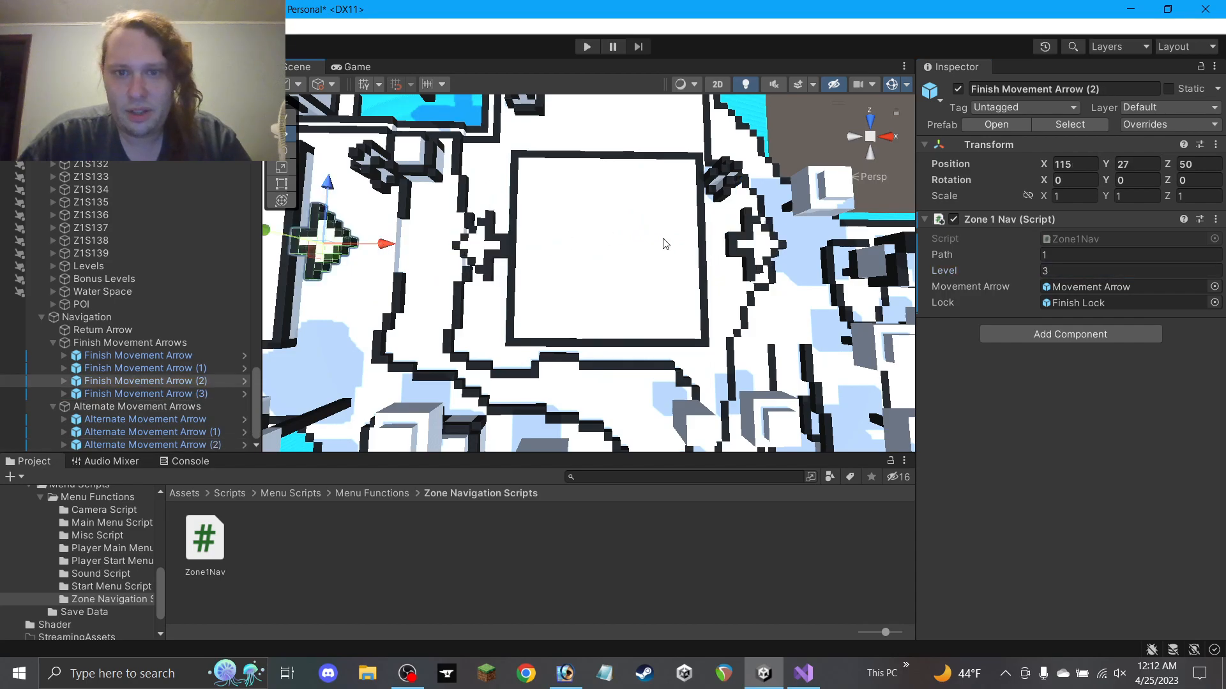
click(756, 254)
key(f)
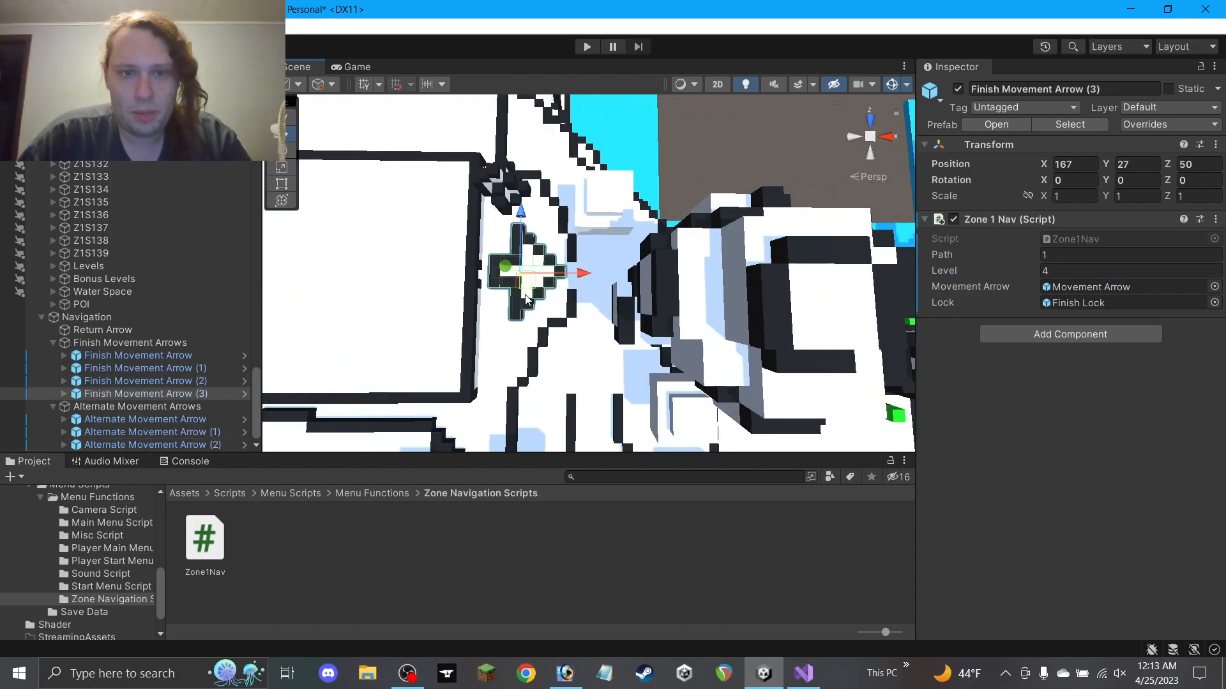
middle_drag(495, 317, 606, 269)
drag(633, 222, 610, 303)
scroll(608, 304, down, 3)
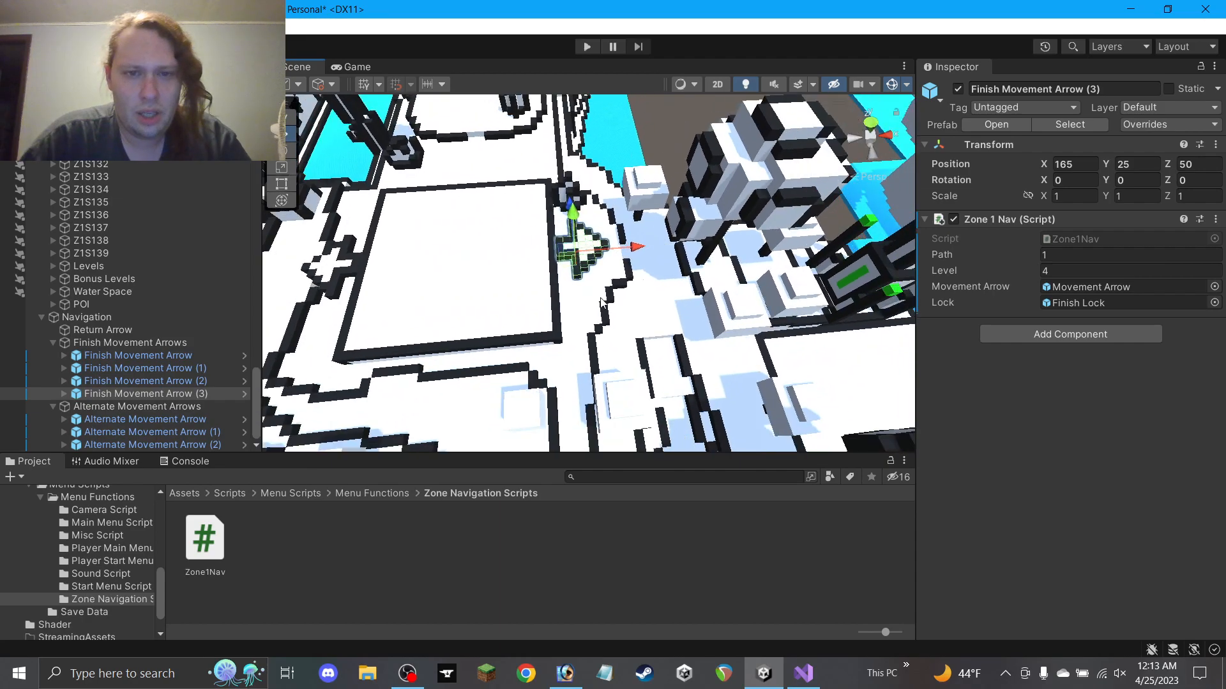
middle_drag(584, 294, 681, 313)
click(651, 590)
scroll(682, 313, down, 5)
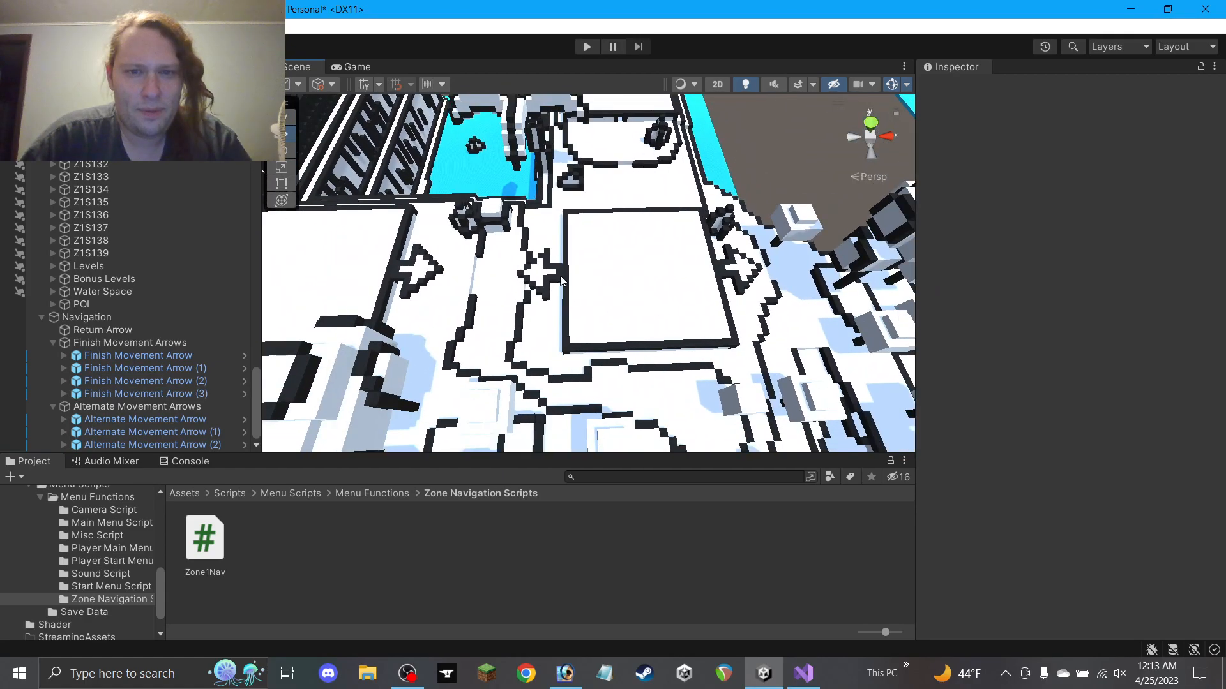
middle_drag(411, 263, 384, 269)
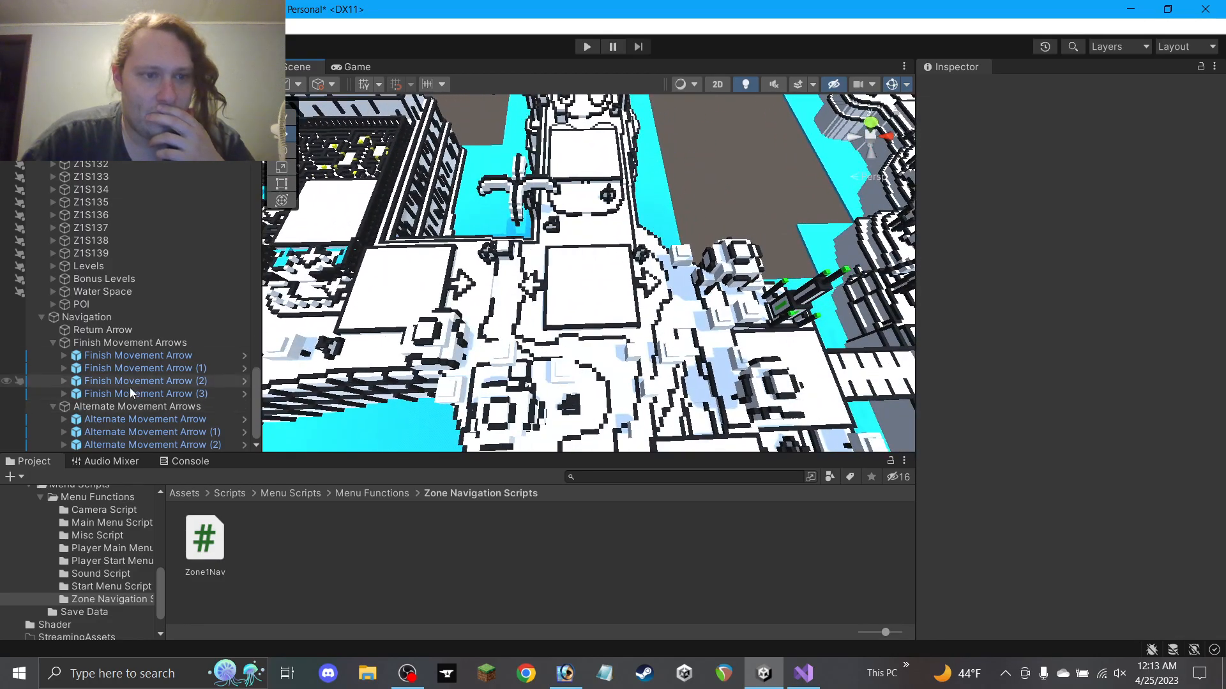
Duplicate Finish Movement Arrow (3) into Finish Movement Arrow (4) at 150, 25, 65, Level 4
click(148, 393)
key(f)
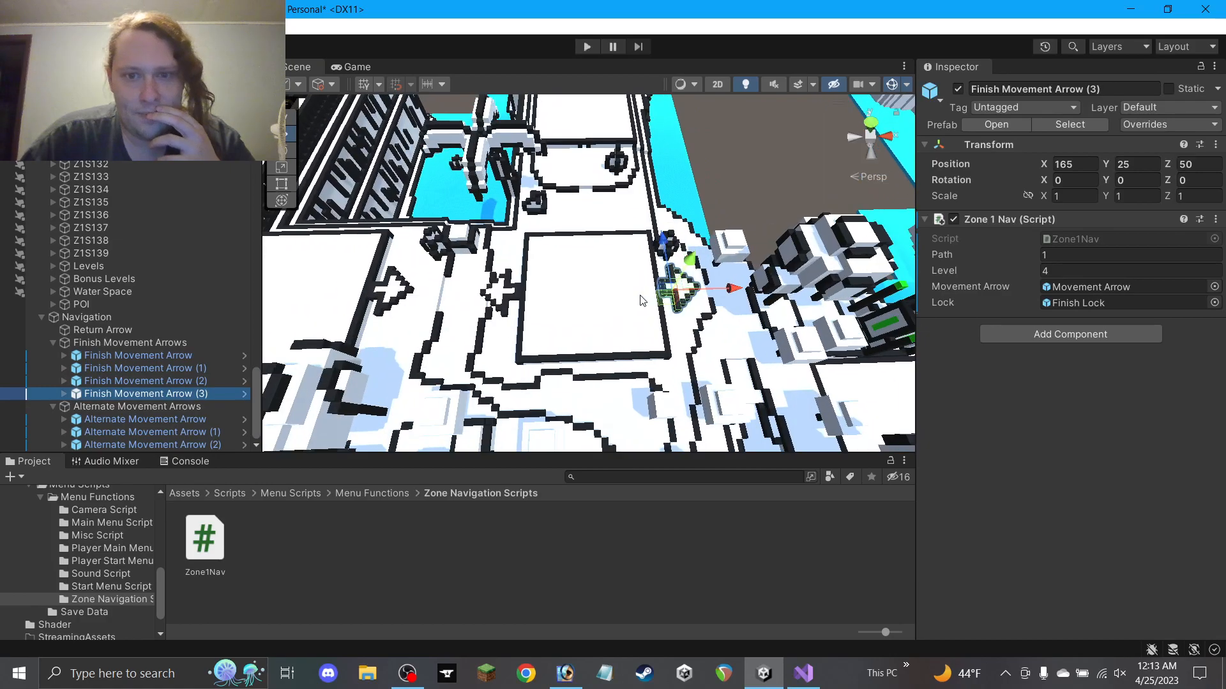
key(ctrl+d)
drag(706, 319, 597, 350)
scroll(590, 293, up, 3)
scroll(590, 298, up, 4)
middle_drag(591, 245, 552, 346)
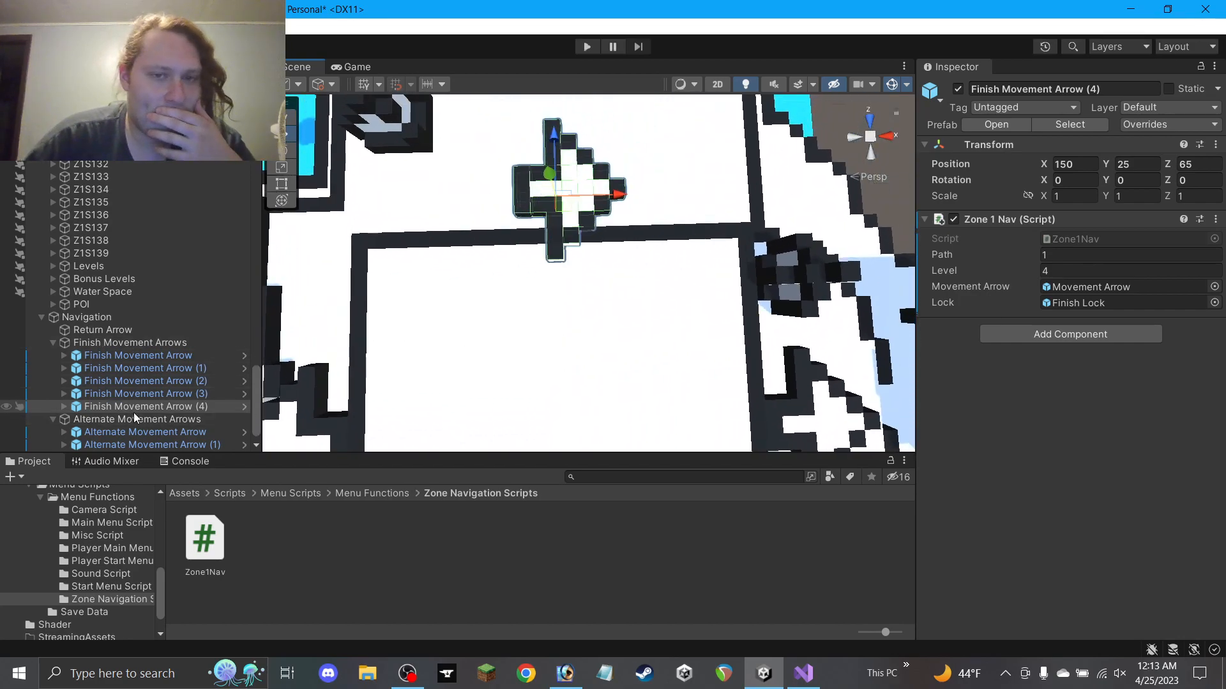
click(64, 407)
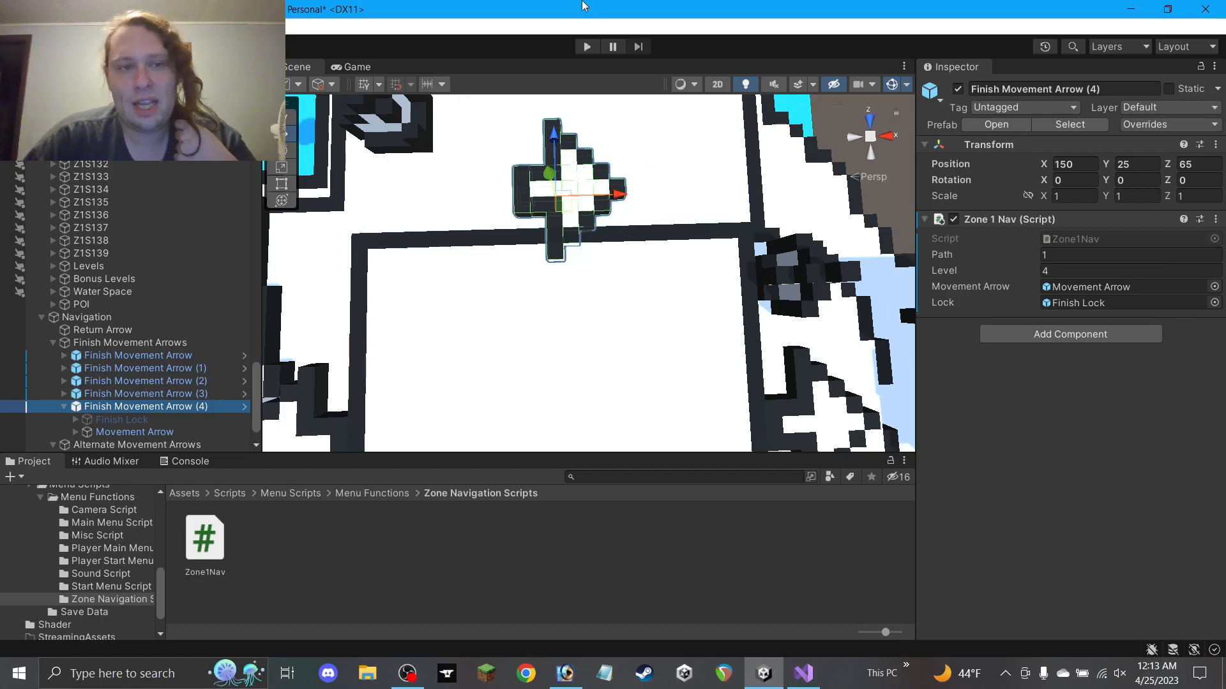
scroll(570, 290, down, 4)
scroll(570, 290, up, 3)
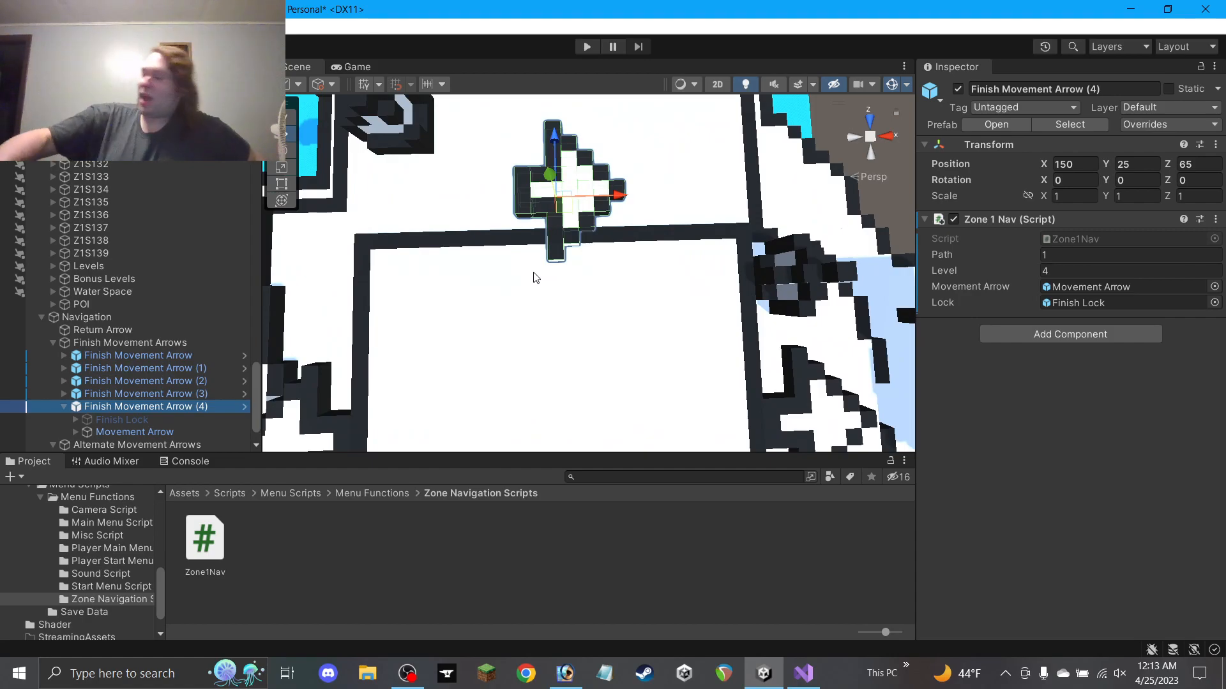
scroll(535, 277, down, 2)
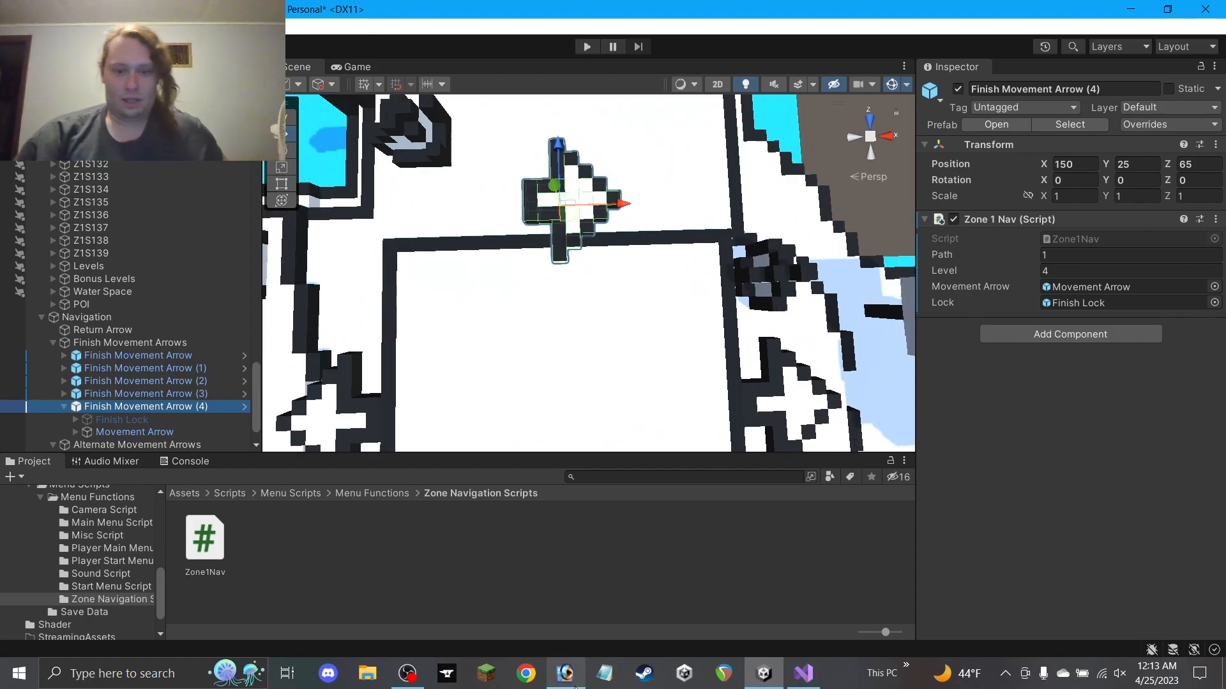
click(565, 674)
Pan the Paint Maze Map canvas to see more of the maze layout
drag(485, 283, 658, 338)
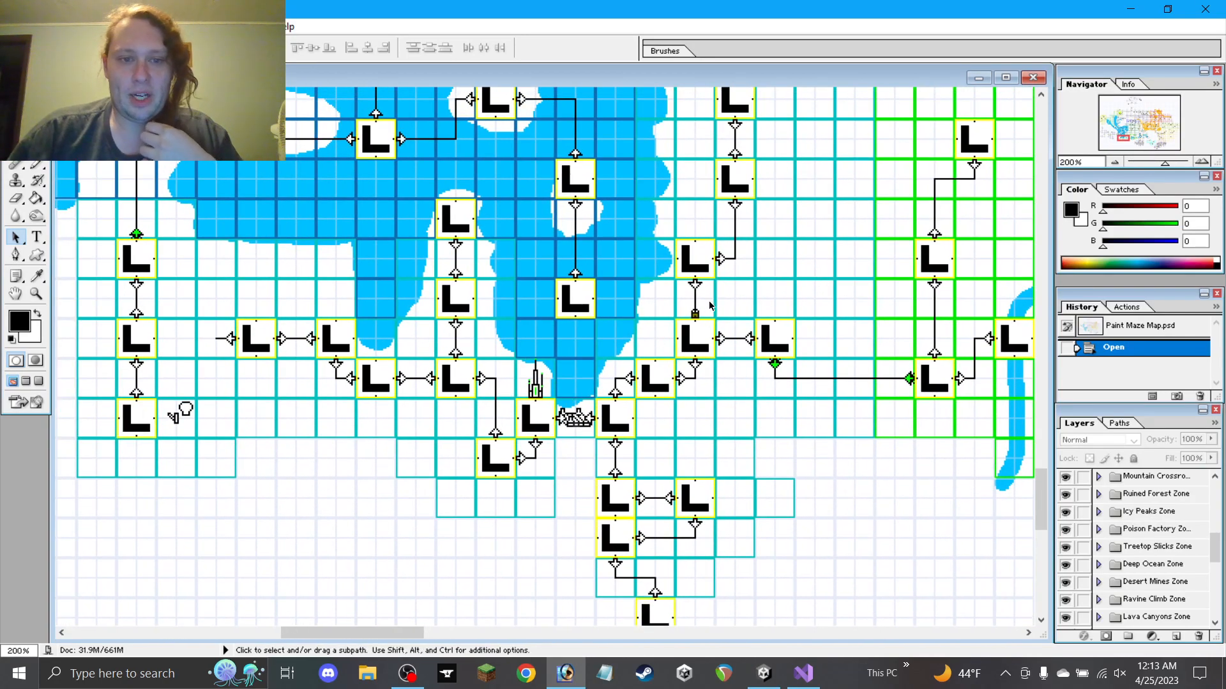
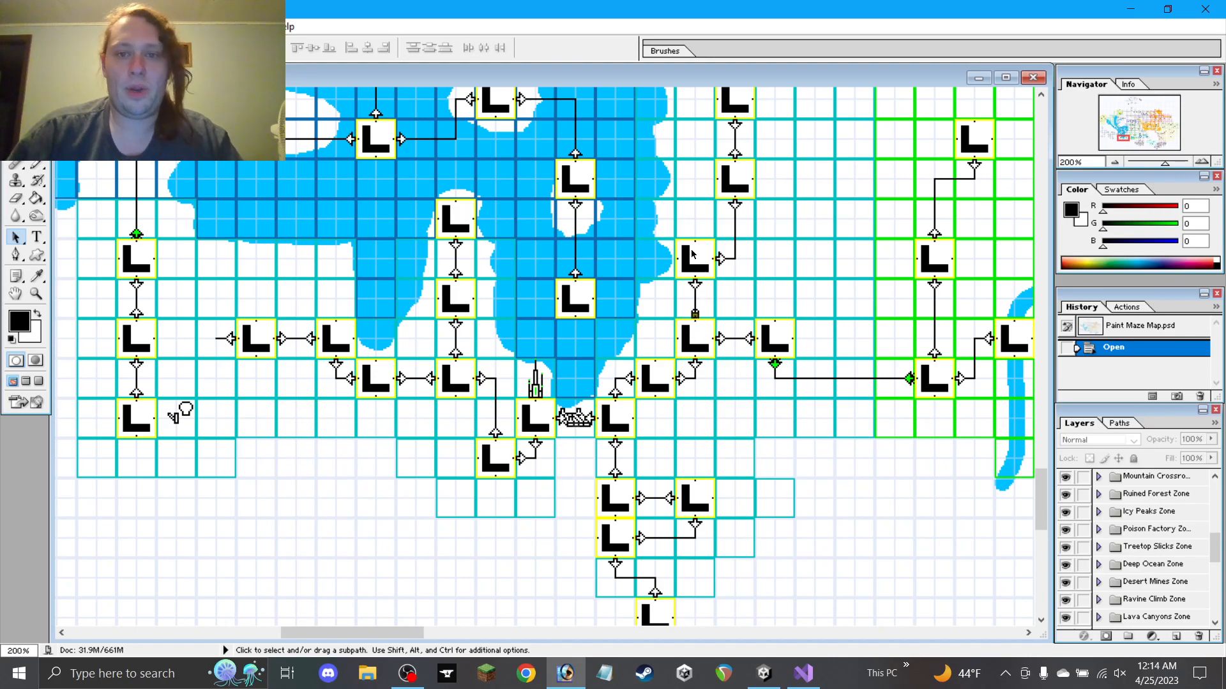
Back in Unity, review the Alternate and Finish Movement Arrows' settings one by one
click(1124, 10)
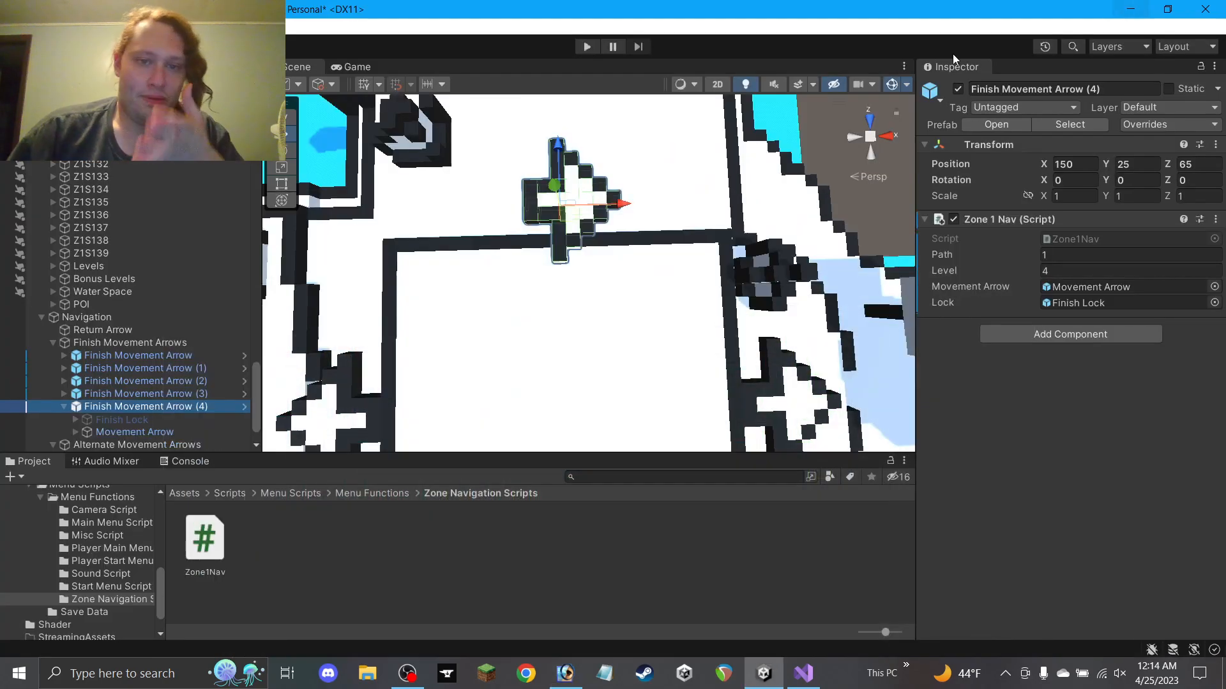
click(1140, 181)
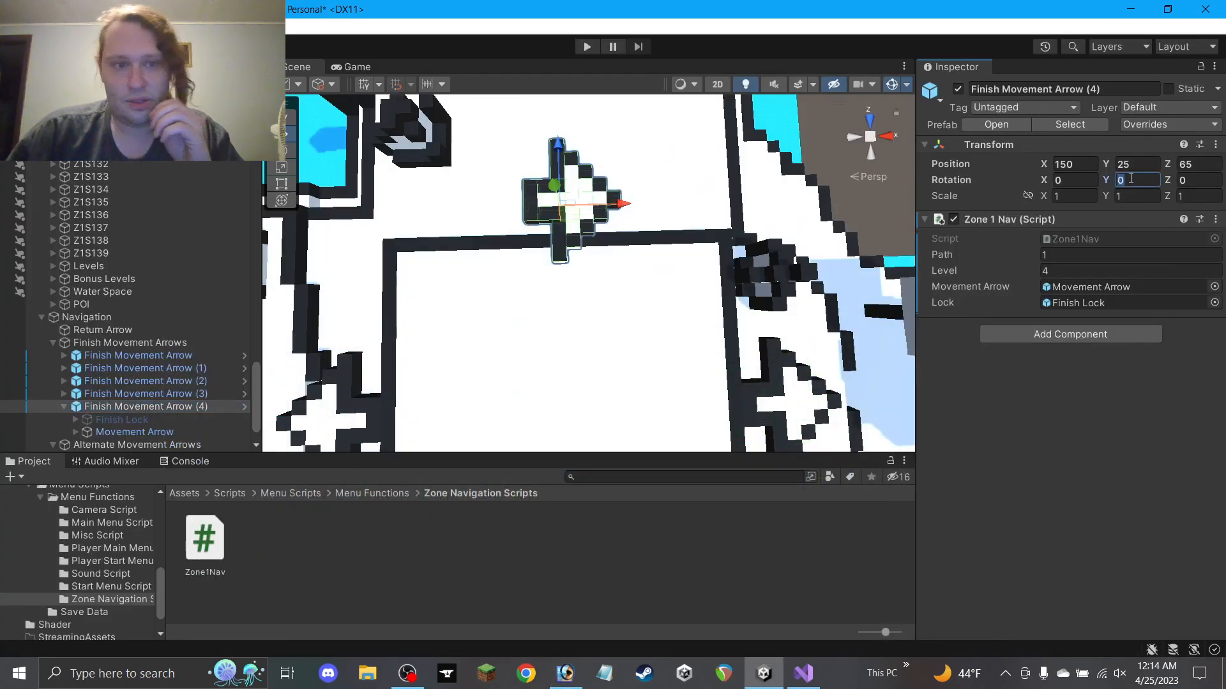
click(179, 432)
scroll(152, 398, down, 1)
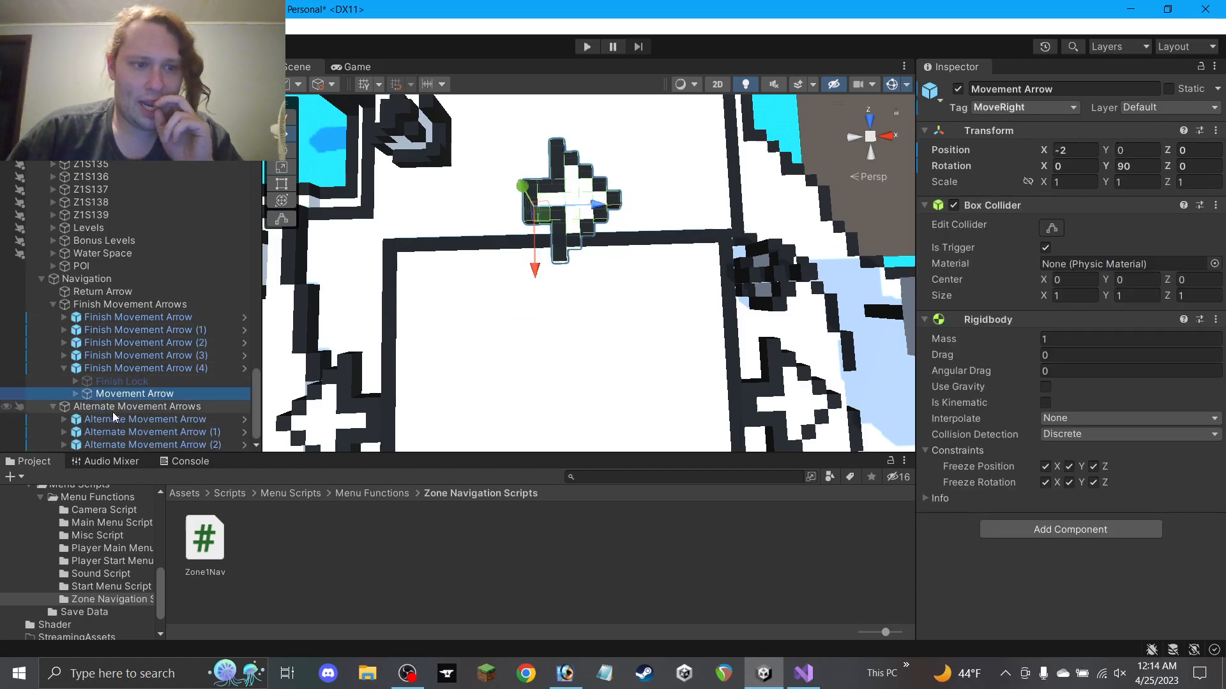
click(117, 435)
click(119, 422)
click(124, 444)
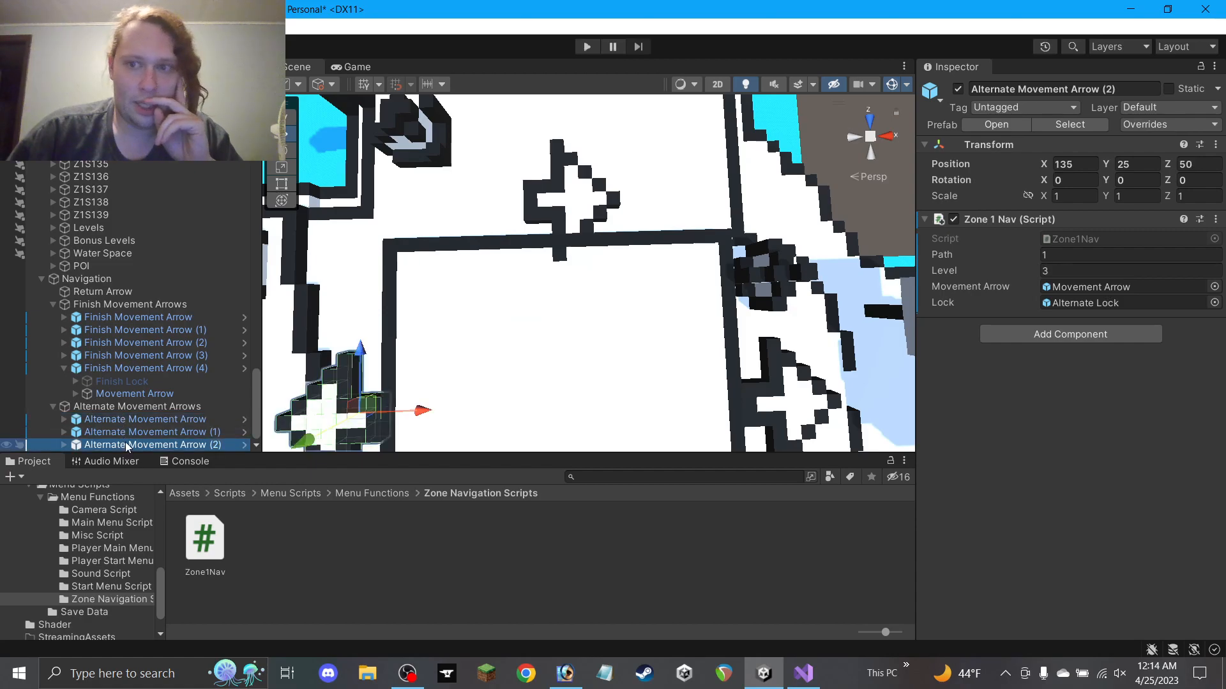
click(142, 318)
click(140, 331)
click(138, 344)
click(138, 355)
click(138, 369)
Give the Movement Arrow under Finish Movement Arrow (4) Y rotation 0 and the MoveUp tag
click(141, 392)
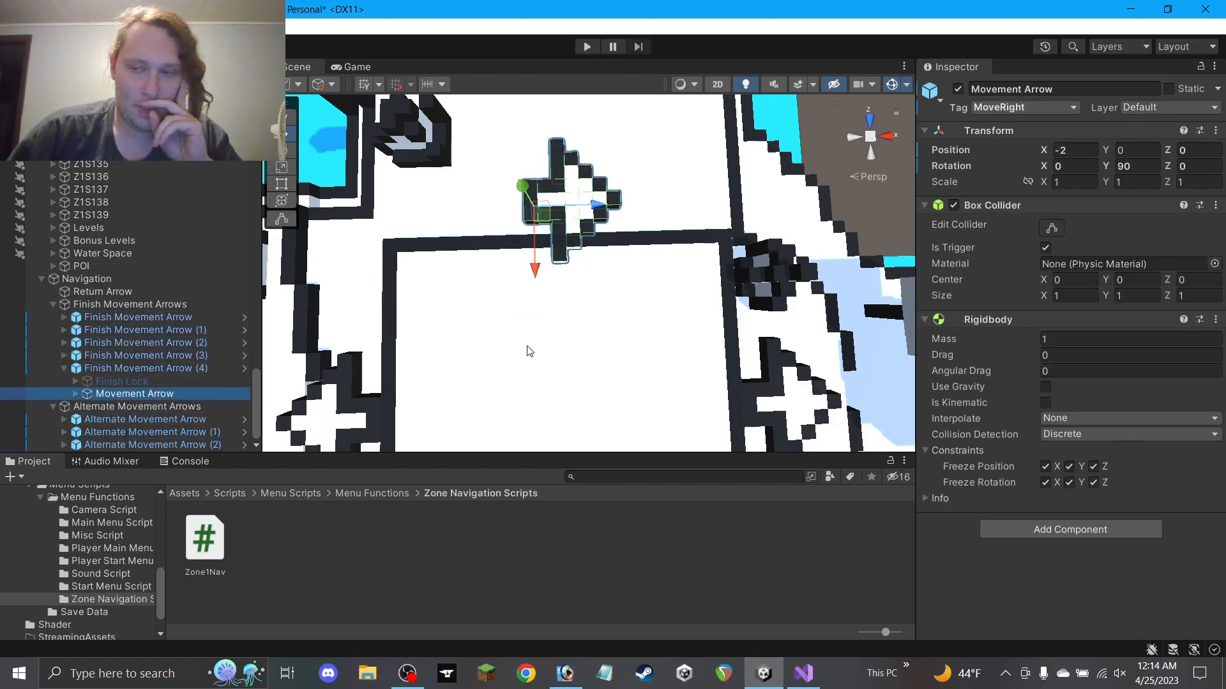
click(1146, 166)
text(0)
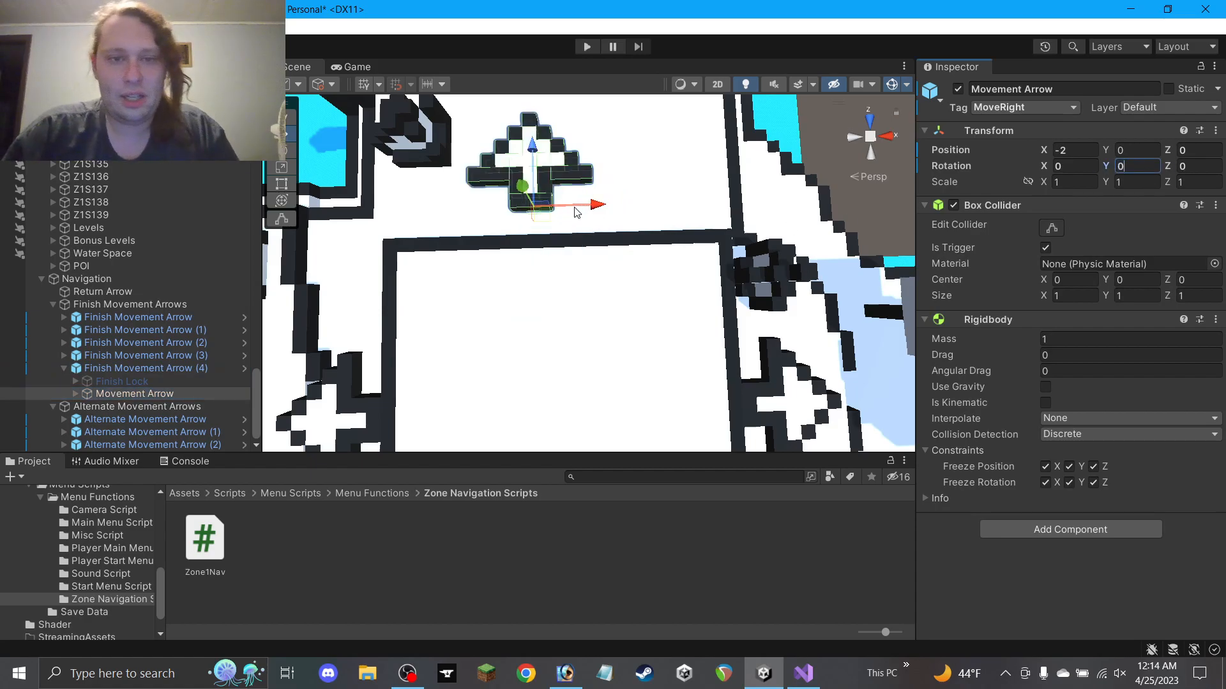
click(1050, 109)
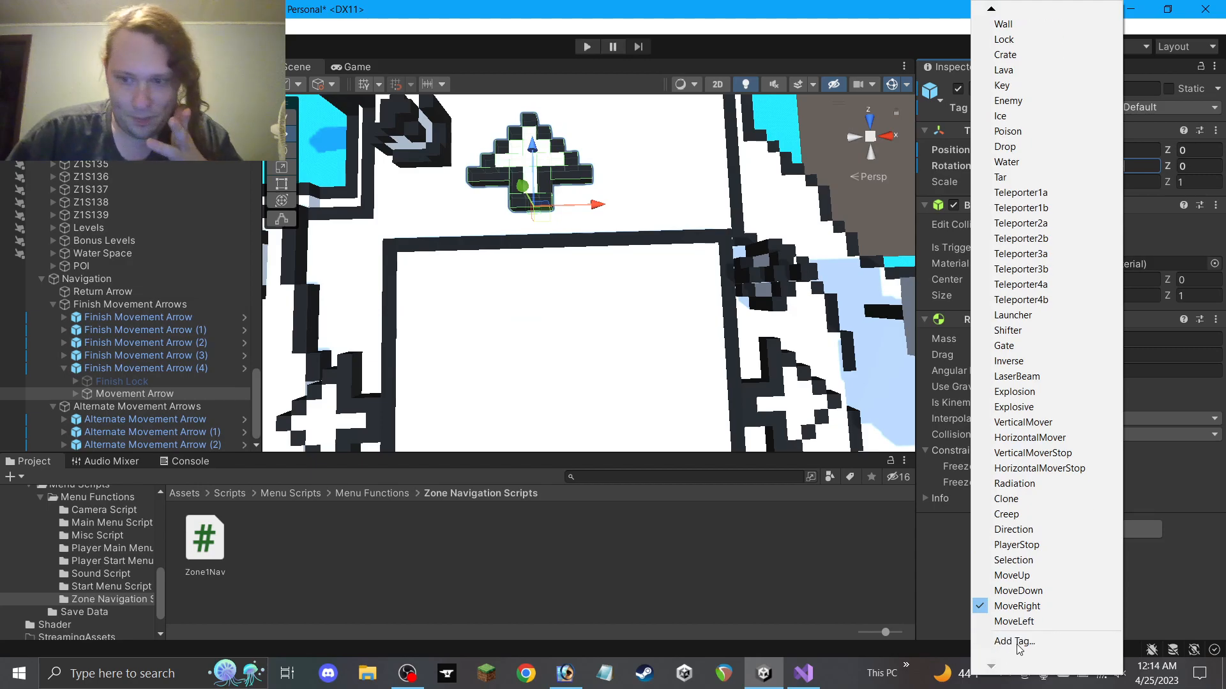
click(1020, 585)
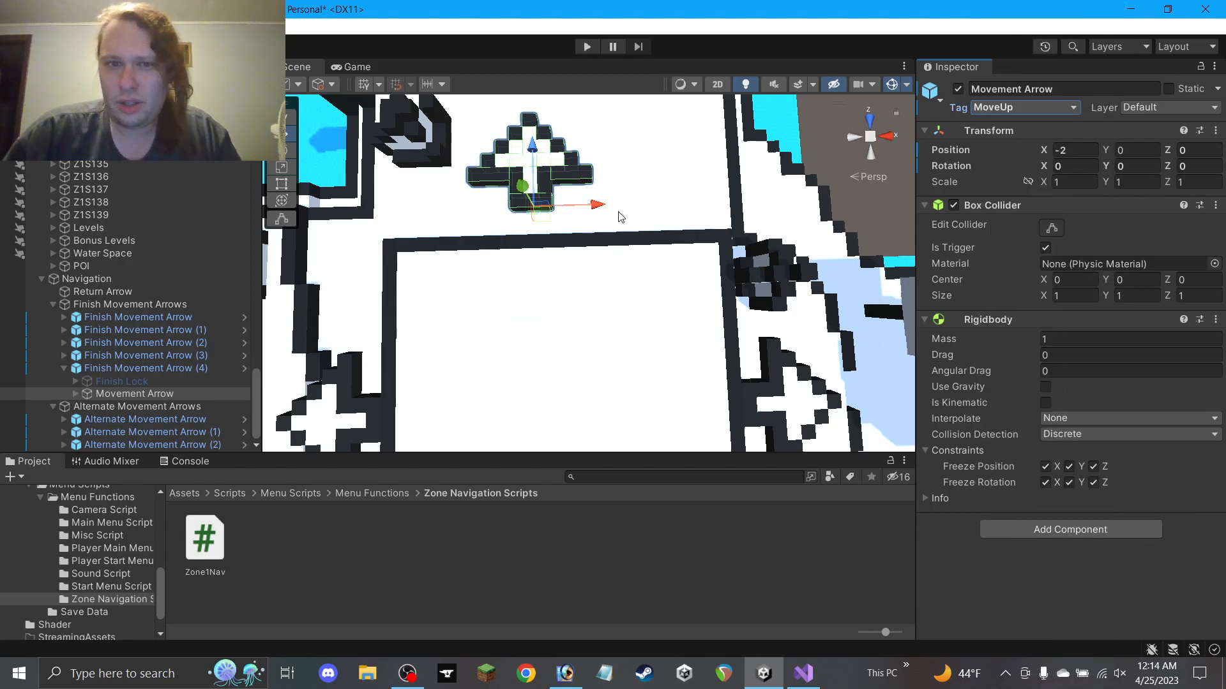
drag(543, 219, 570, 244)
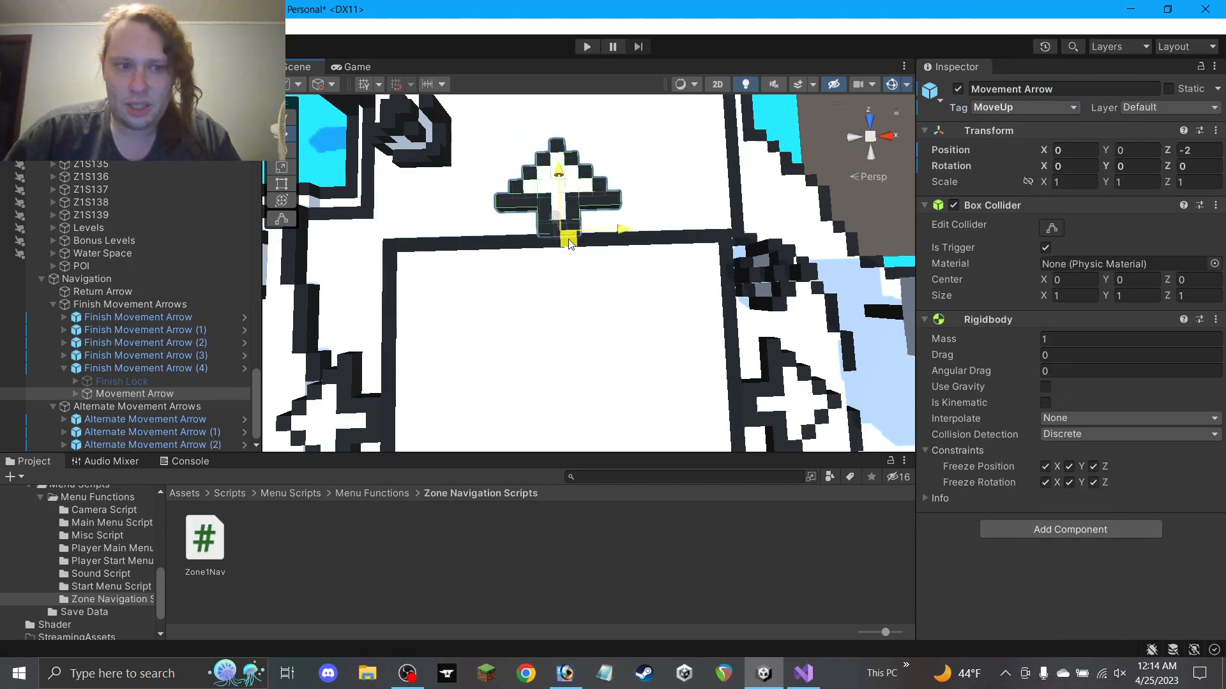
key(ctrl+z)
Switch on Finish Movement Arrow (4)'s Finish Lock
click(157, 383)
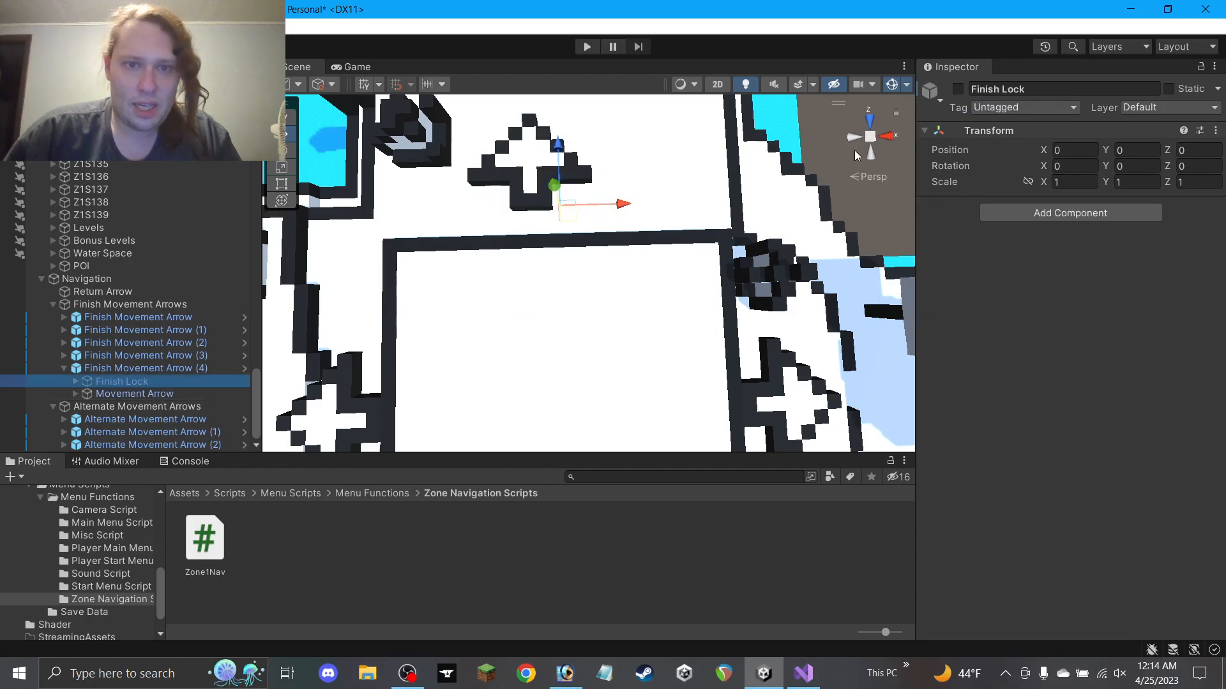
click(959, 89)
scroll(594, 184, up, 8)
alt+drag(626, 208, 555, 191)
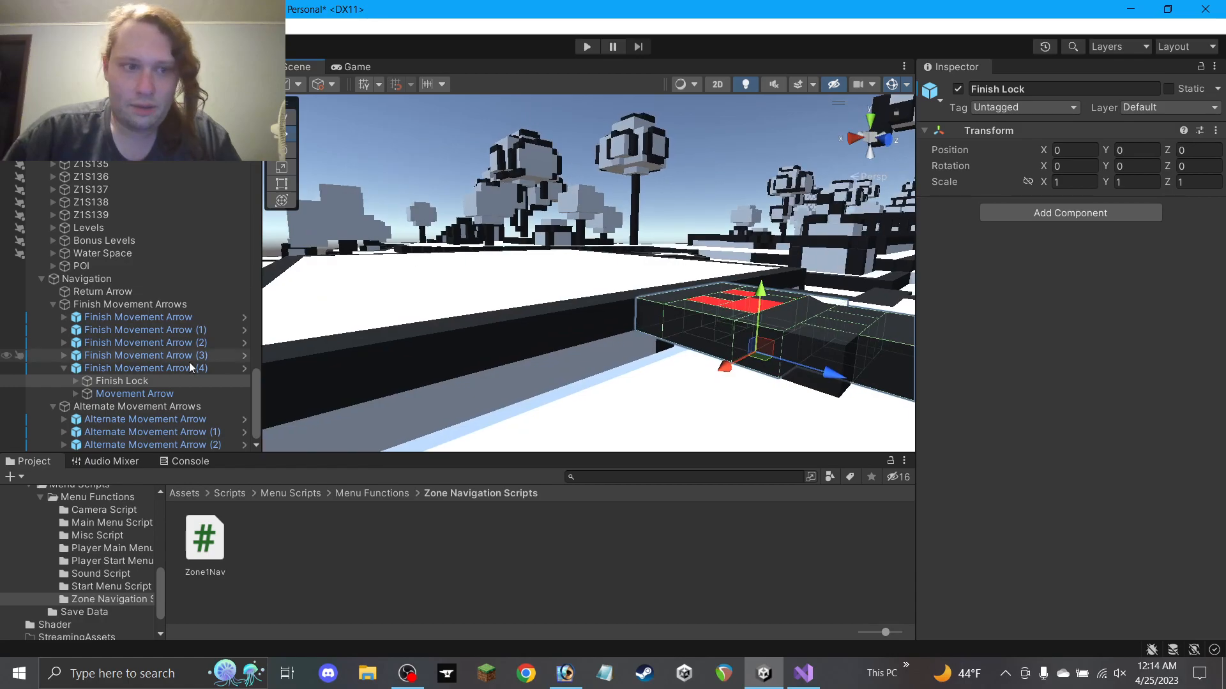
Turn Finish Movement Arrow (4)'s Finish Lock back off
click(138, 369)
alt+drag(689, 319, 678, 366)
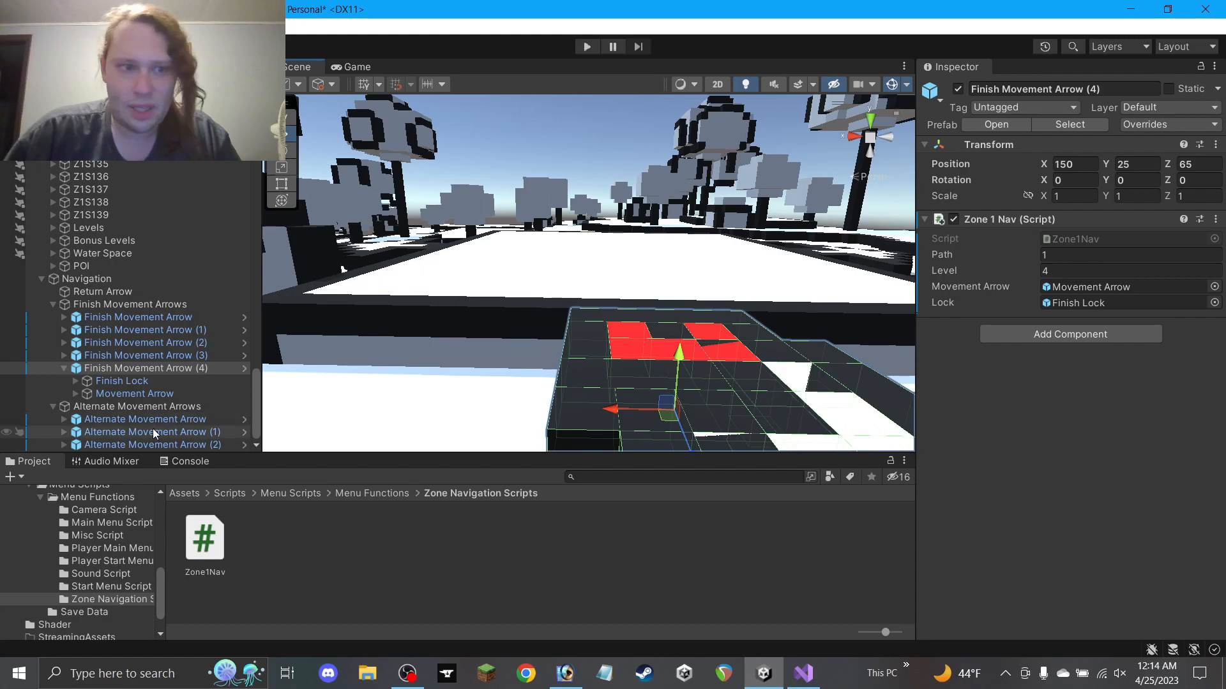
click(127, 381)
click(957, 88)
alt+drag(370, 153, 417, 196)
Move the child Movement Arrow to position 0, 0, -2 and check it from above
click(186, 392)
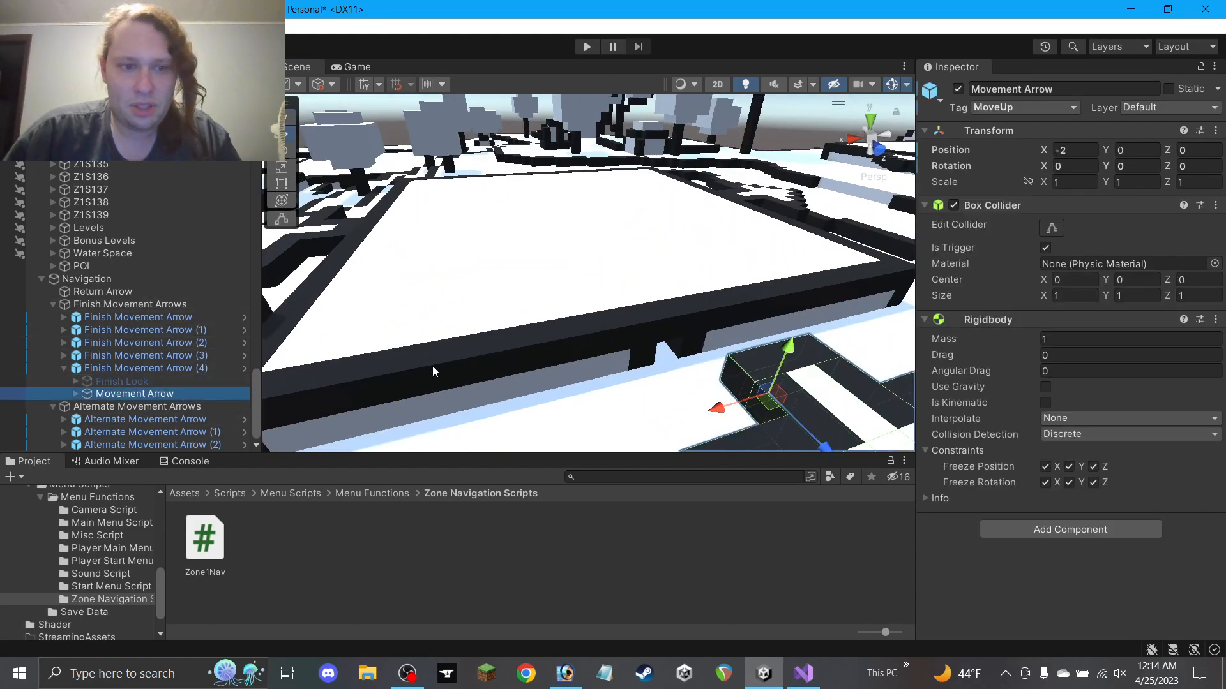
middle_drag(432, 372, 307, 333)
ctrl+drag(683, 391, 110, 477)
scroll(389, 269, down, 5)
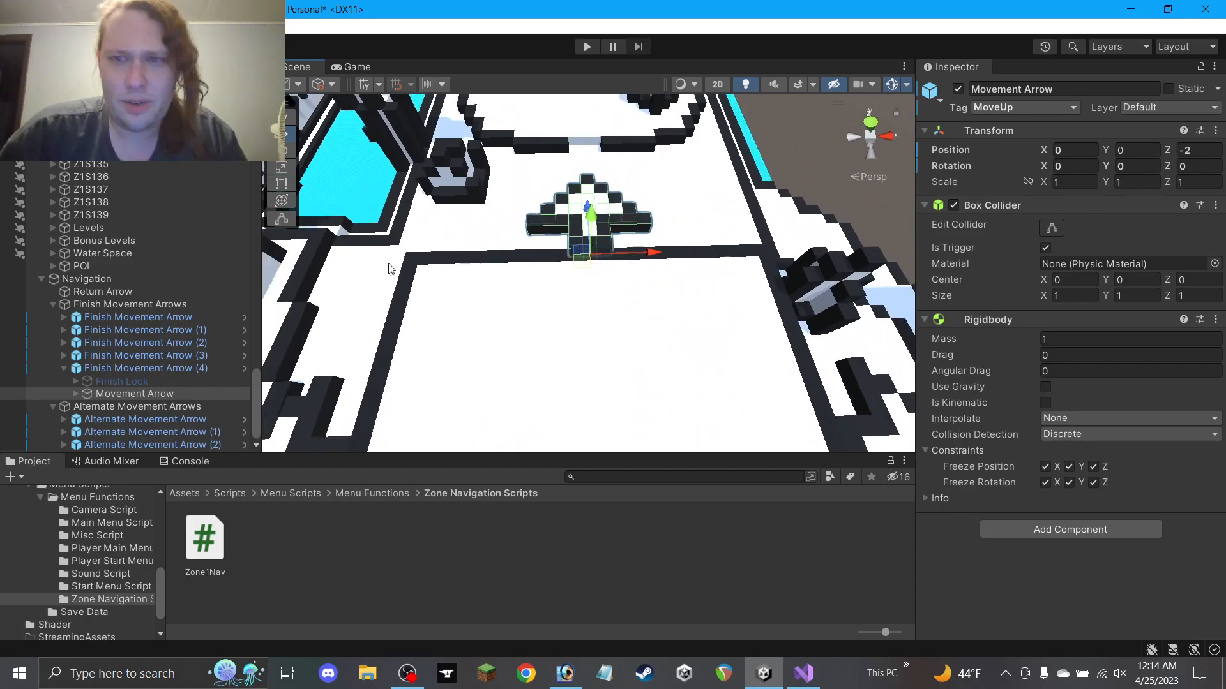
middle_drag(457, 259, 429, 318)
alt+drag(429, 318, 396, 306)
scroll(397, 306, down, 1)
scroll(397, 307, down, 5)
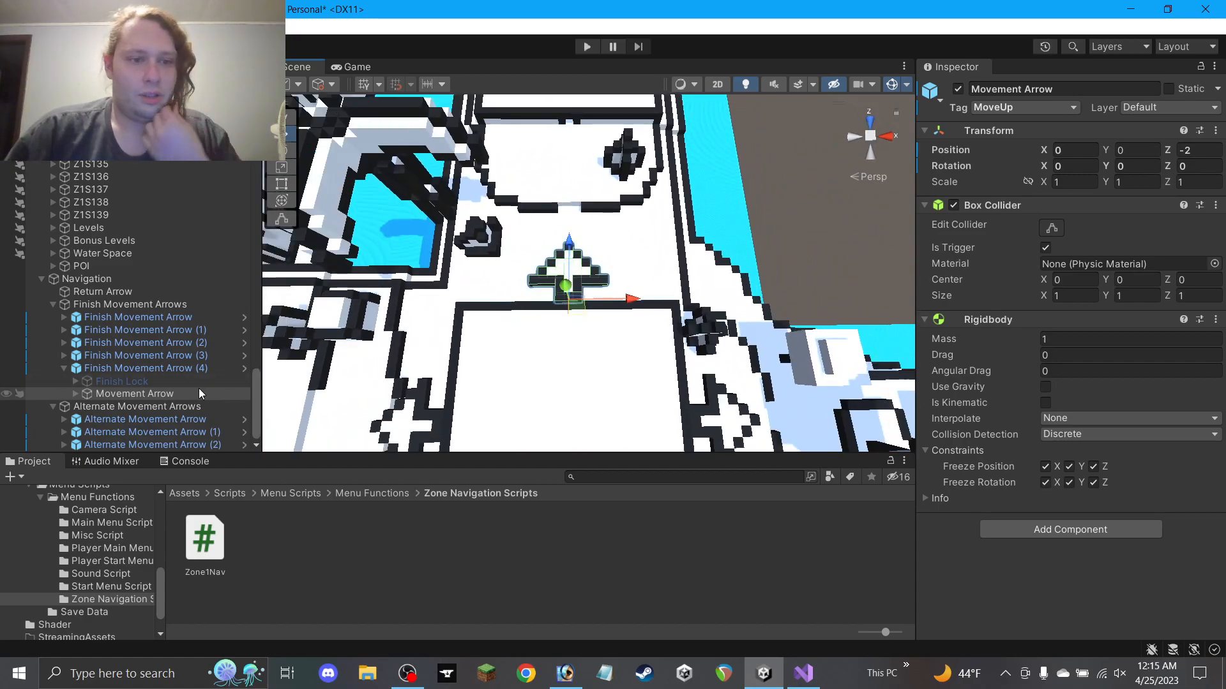
scroll(399, 339, down, 8)
scroll(396, 341, down, 4)
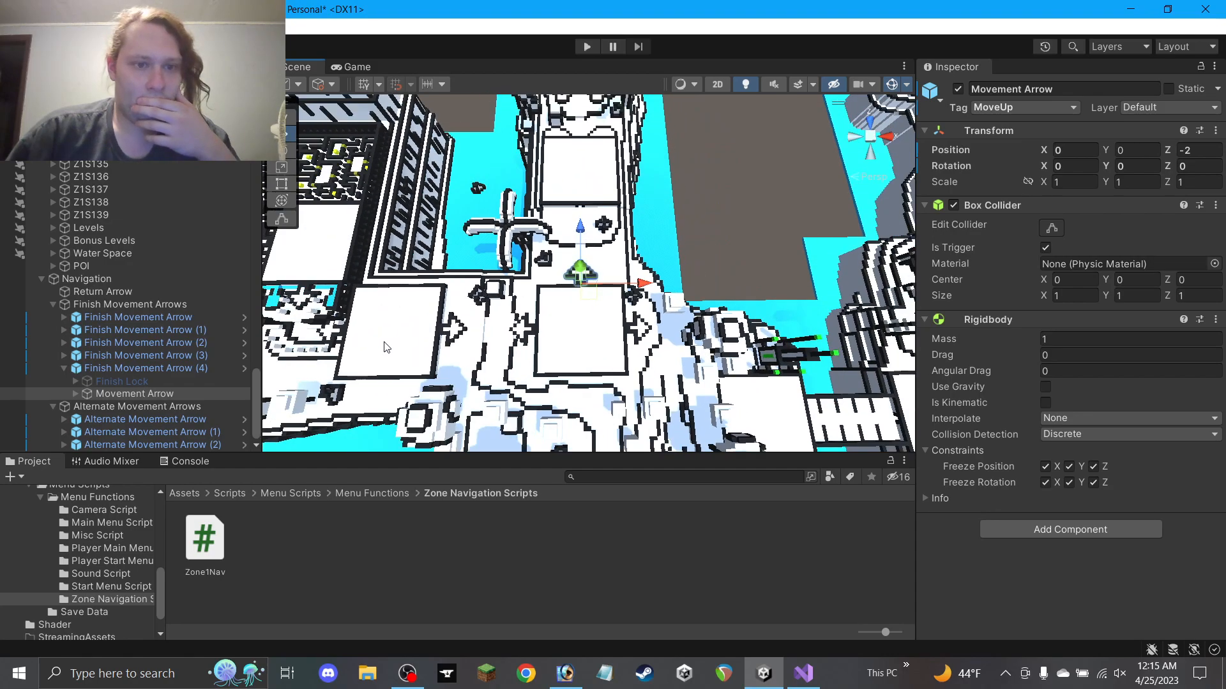
scroll(386, 347, up, 2)
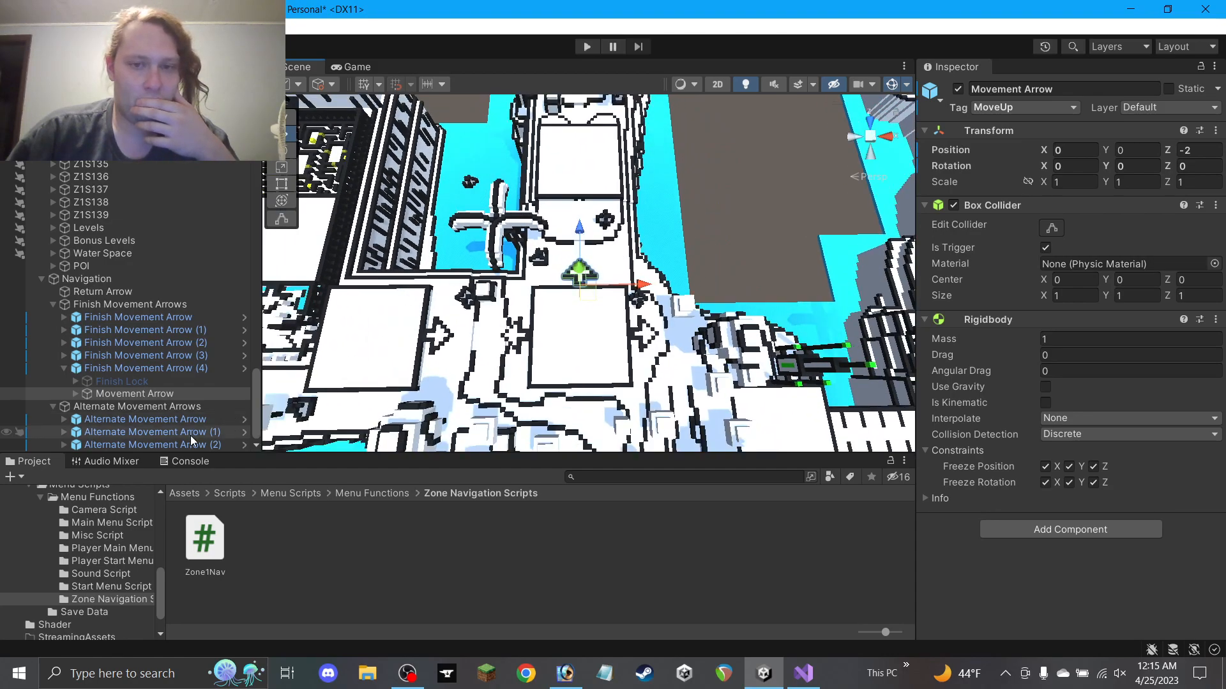
middle_drag(493, 353, 445, 289)
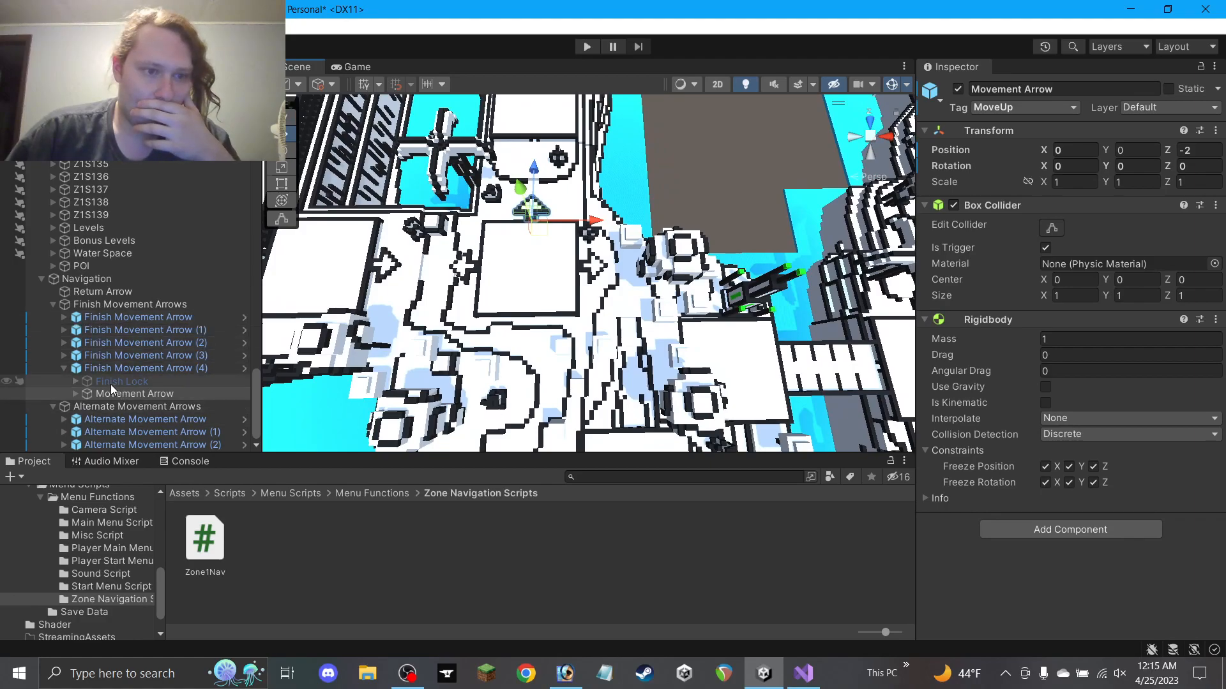
Add an empty Main Path group under Finish Movement Arrows
click(63, 368)
right_click(135, 329)
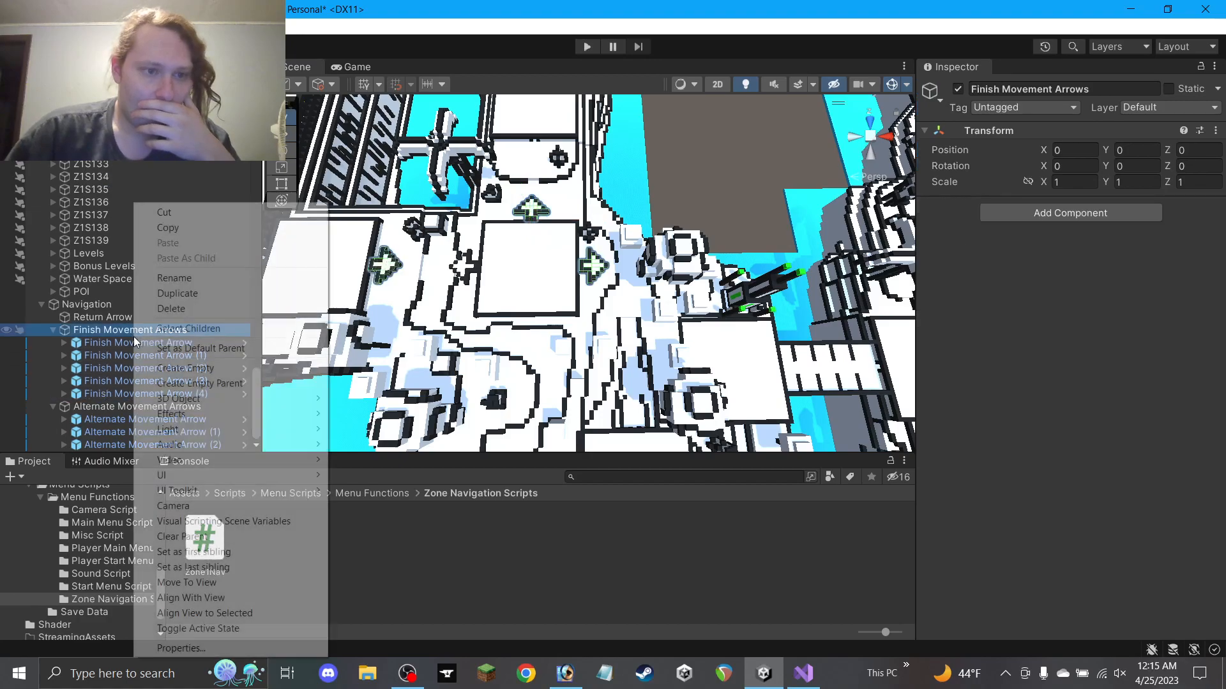
click(205, 368)
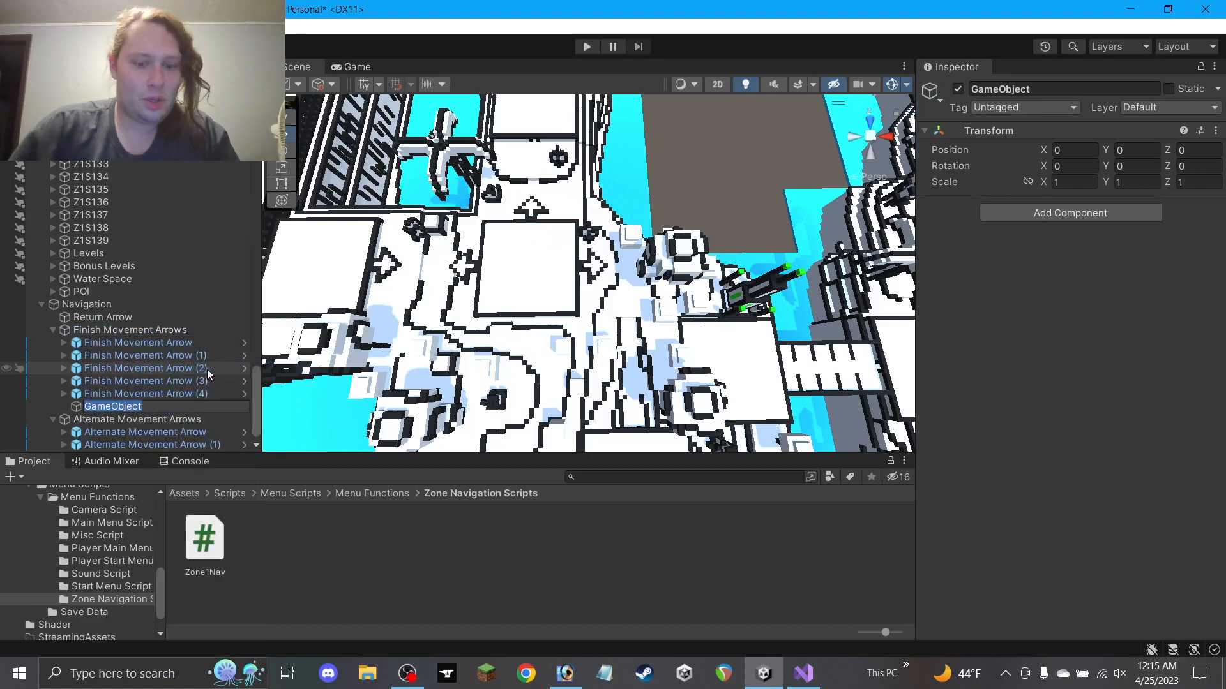
text(Main Path)
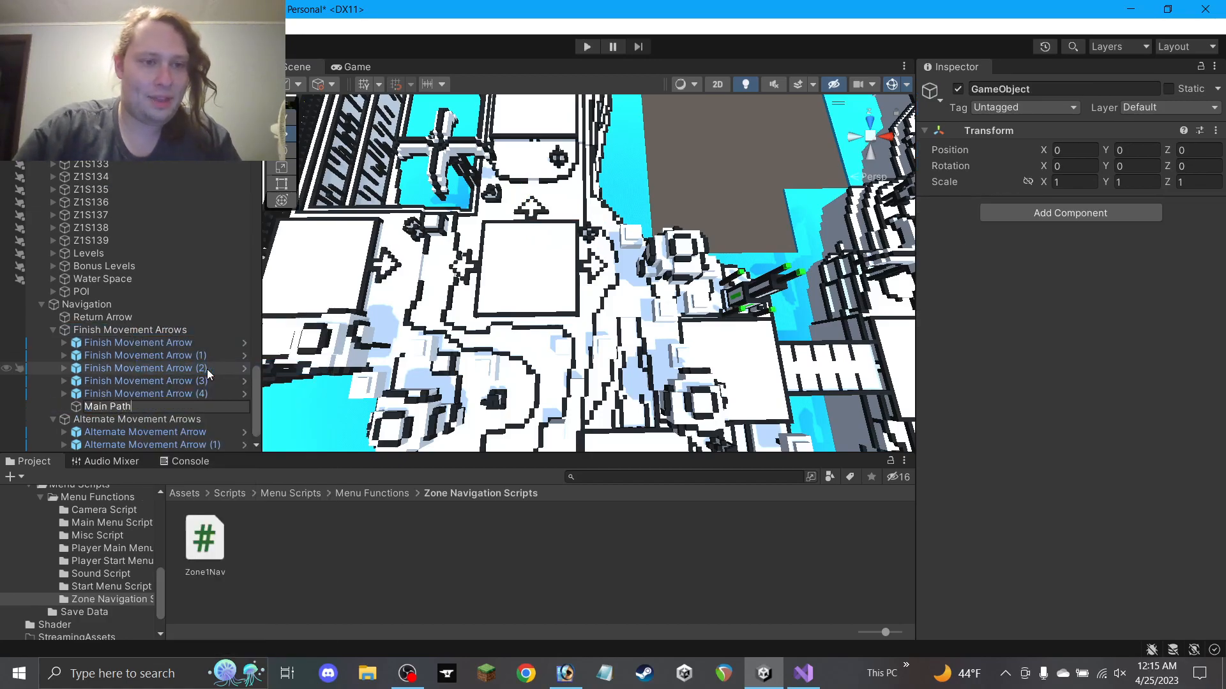
key(Return)
Move the four finish arrows into Main Path and strip '(4)' from the last arrow's name
click(131, 343)
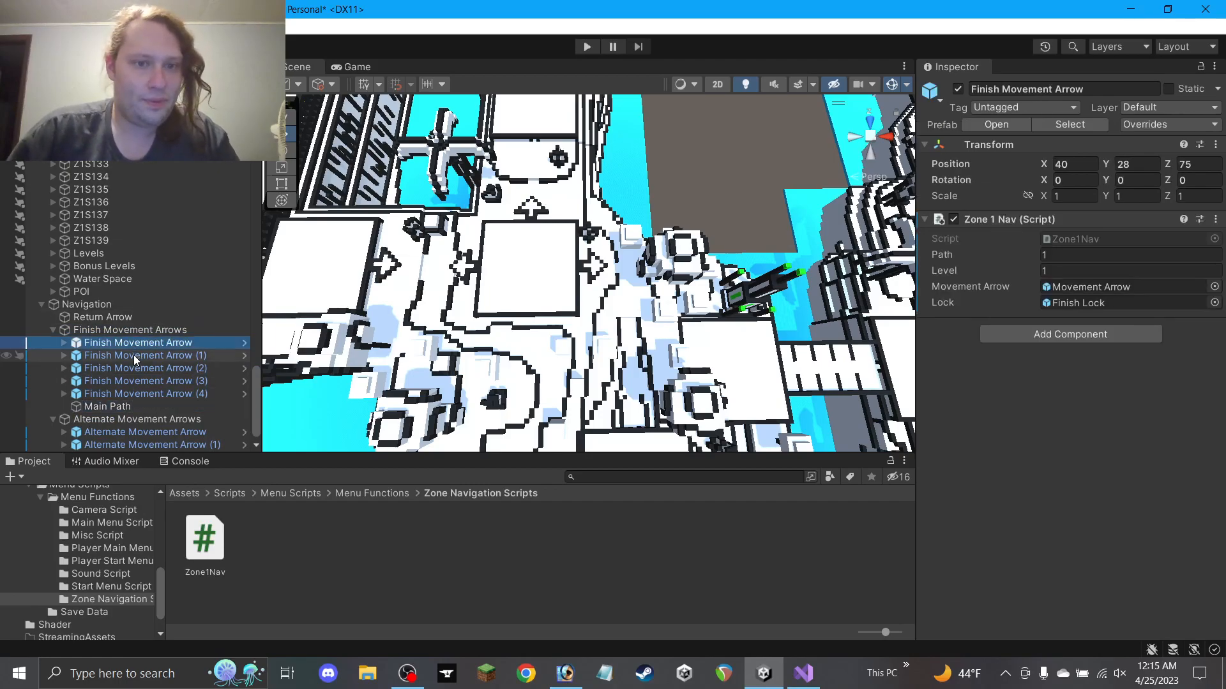
shift+click(142, 381)
drag(142, 381, 125, 409)
click(179, 343)
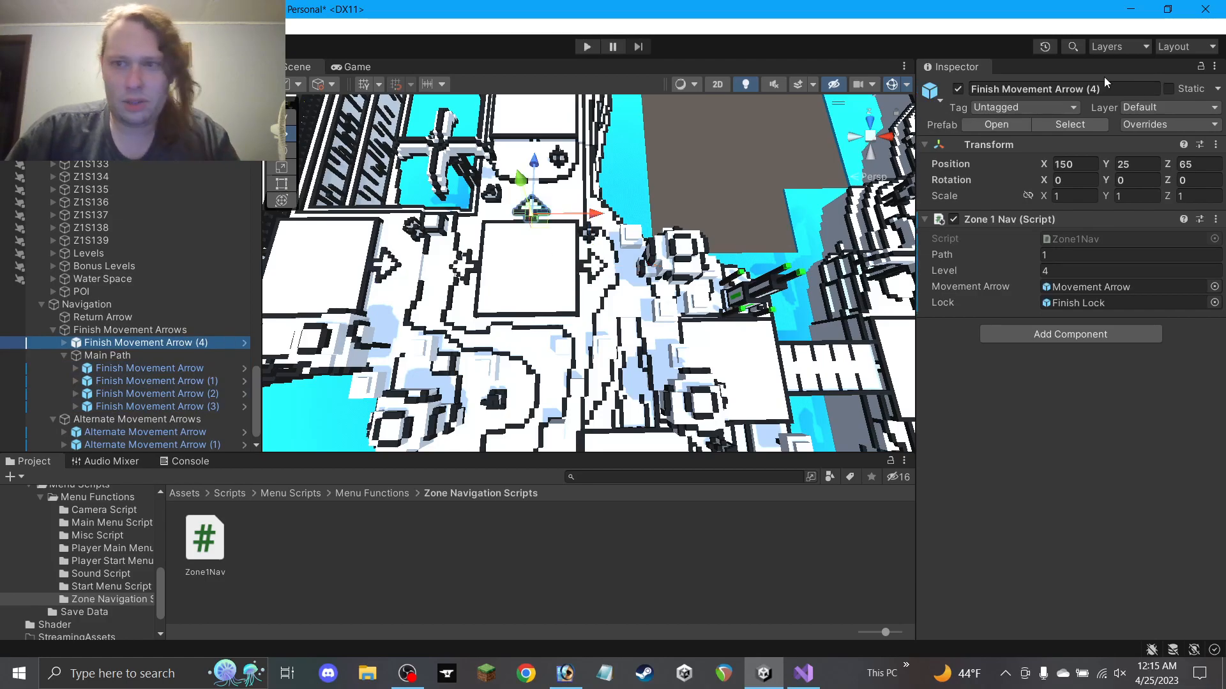
drag(1087, 89, 1116, 93)
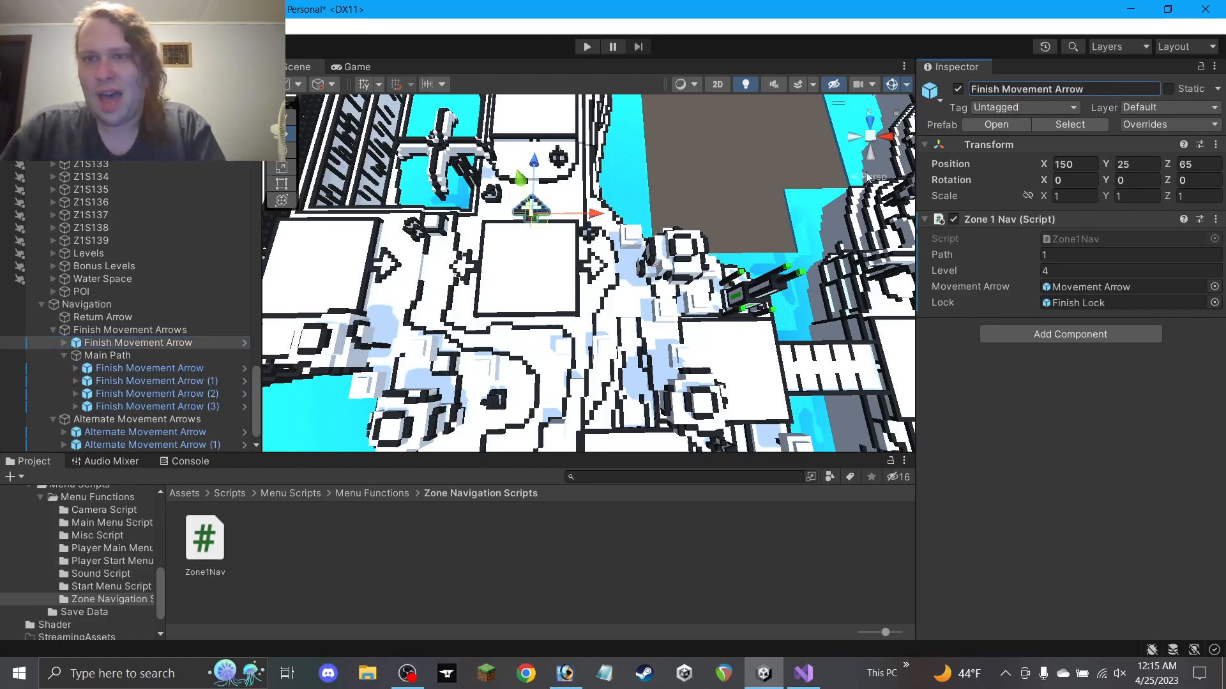
Create a Side Path 1 group under Finish Movement Arrows holding Finish Movement Arrow
right_click(116, 331)
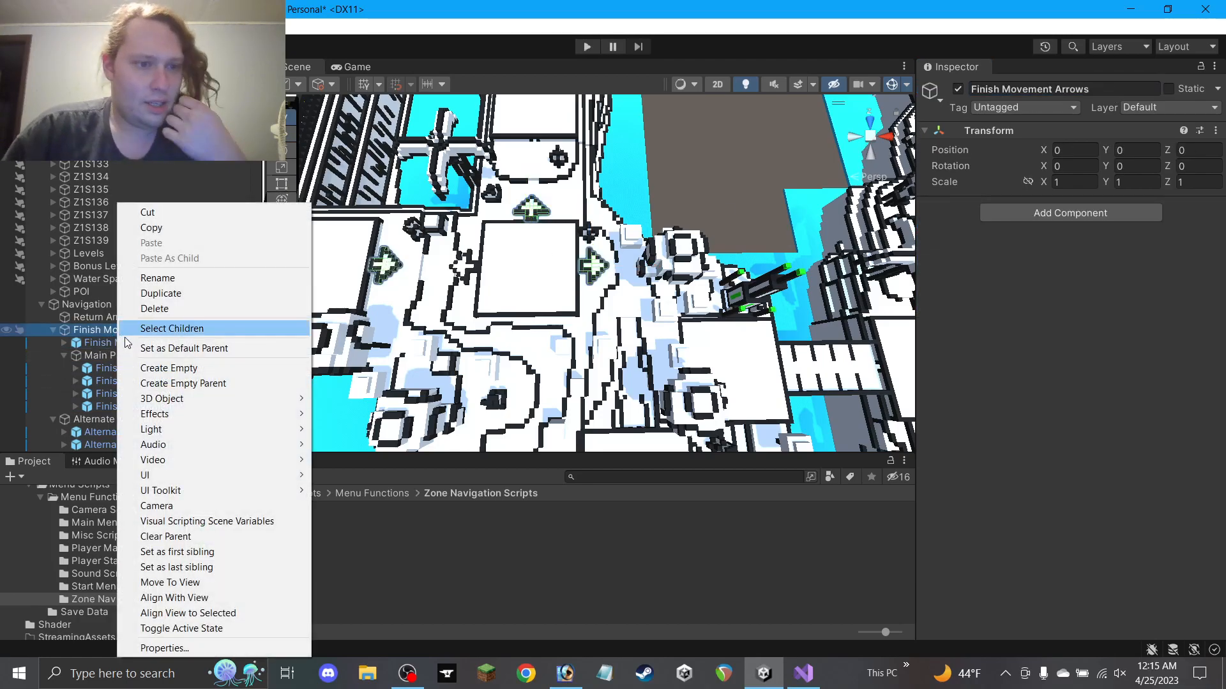
click(178, 368)
text(Side Path 1)
key(Return)
drag(158, 345, 130, 419)
middle_drag(528, 312, 570, 322)
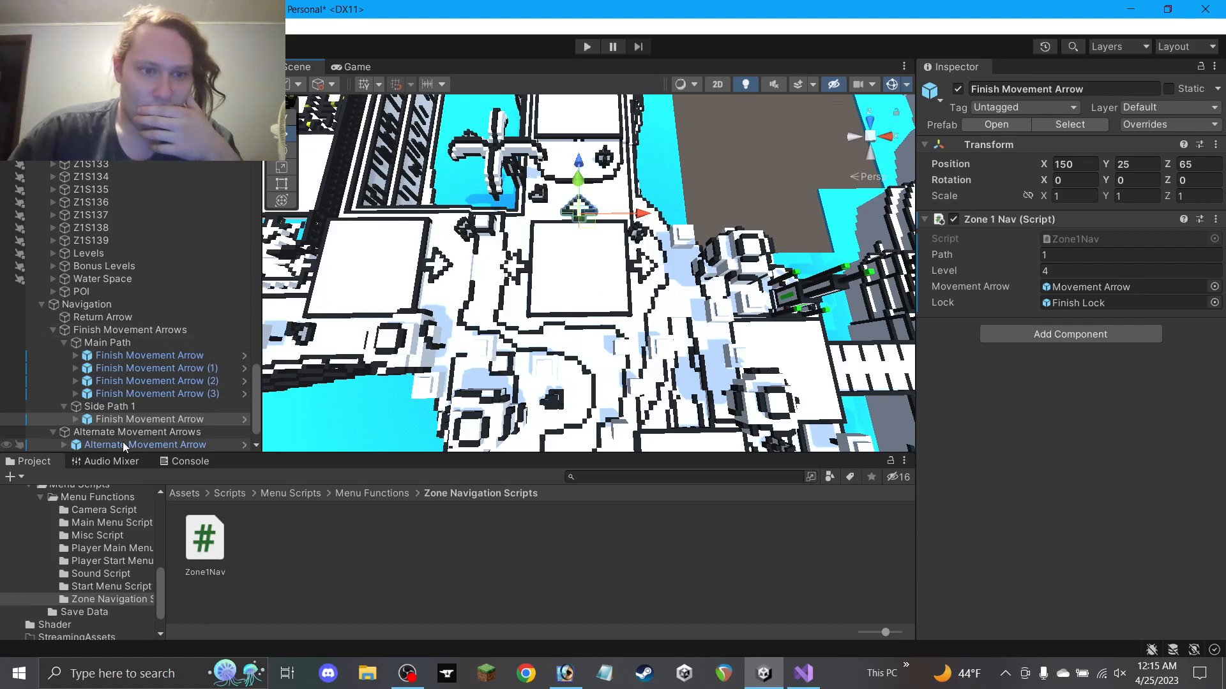
Create a Main Path group under Alternate Movement Arrows holding the three alternate arrows
scroll(134, 383, down, 1)
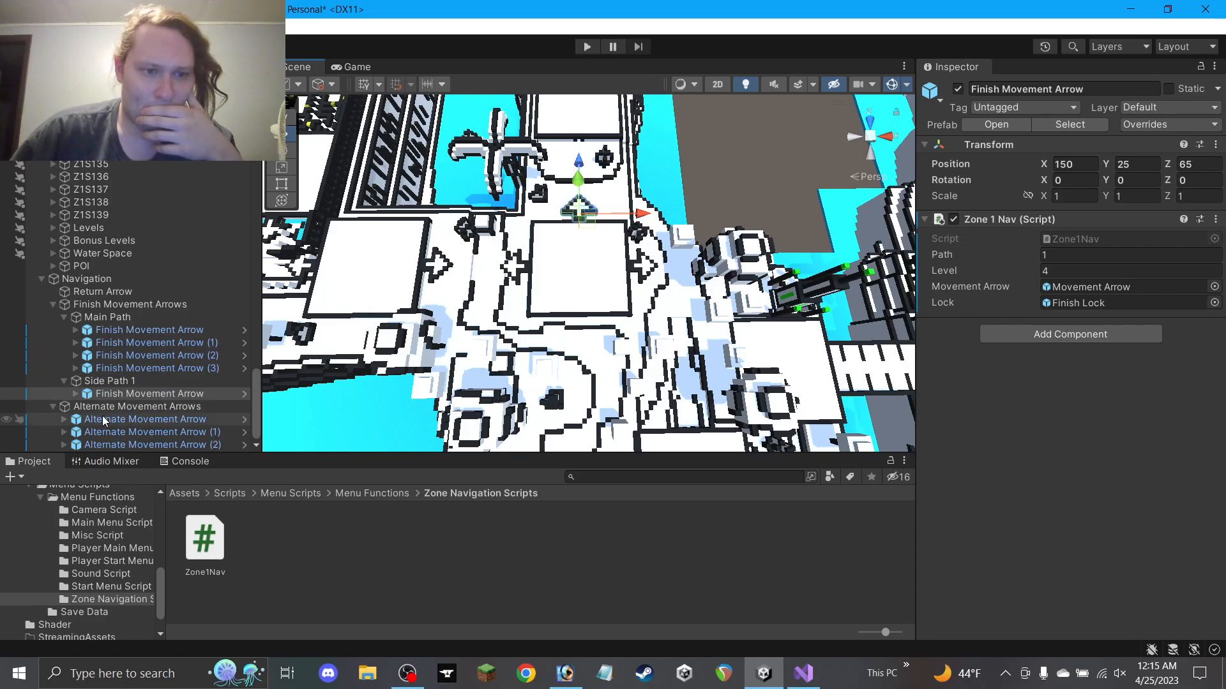
right_click(129, 408)
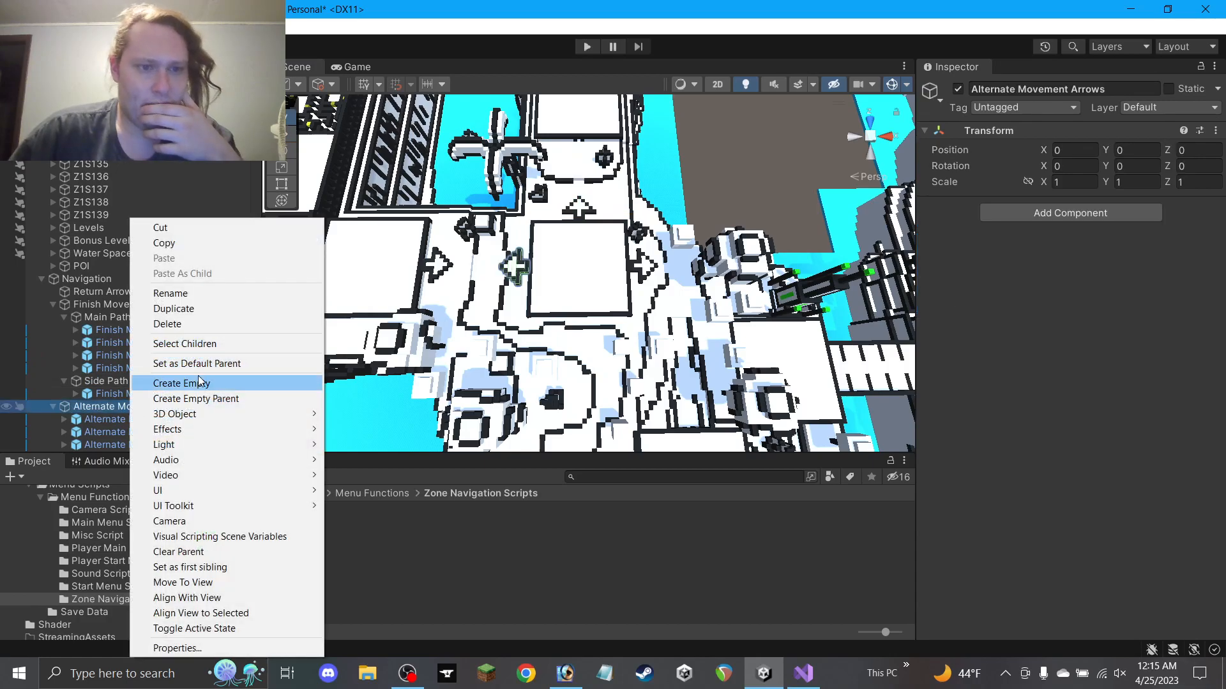
click(194, 383)
text(Main Path)
key(Return)
click(182, 408)
shift+drag(162, 432, 126, 446)
Add the matching Side Path 1 group under Alternate Movement Arrows
right_click(120, 397)
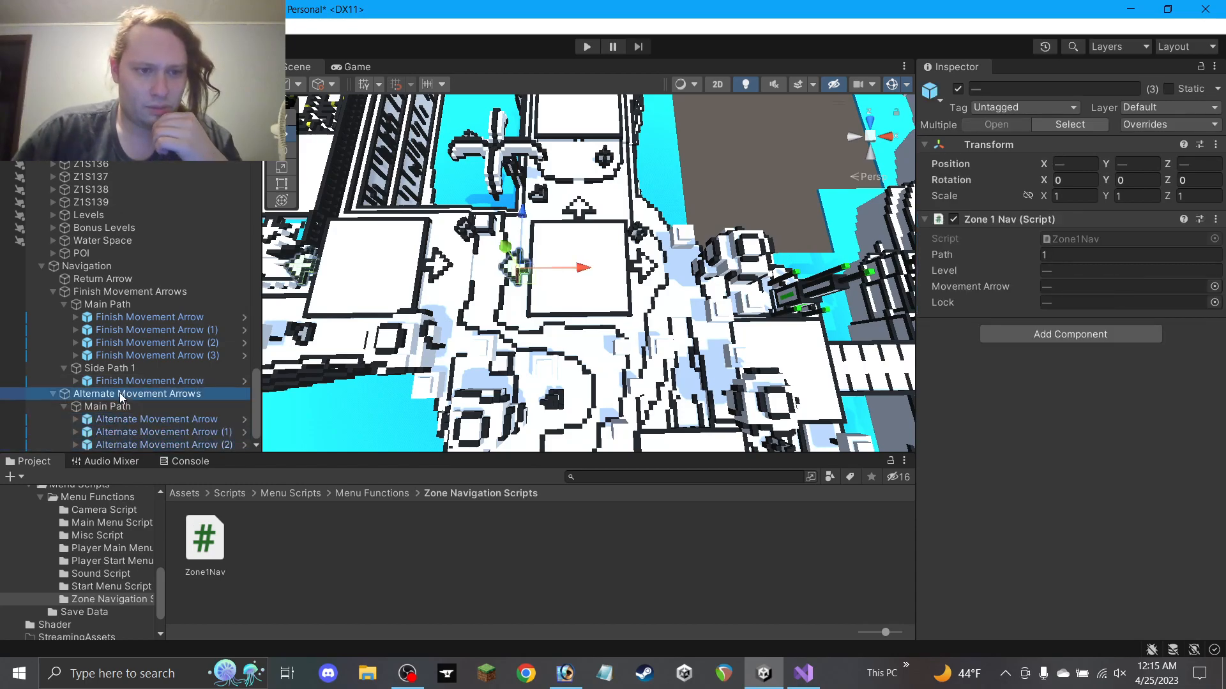
click(164, 383)
text(Sid)
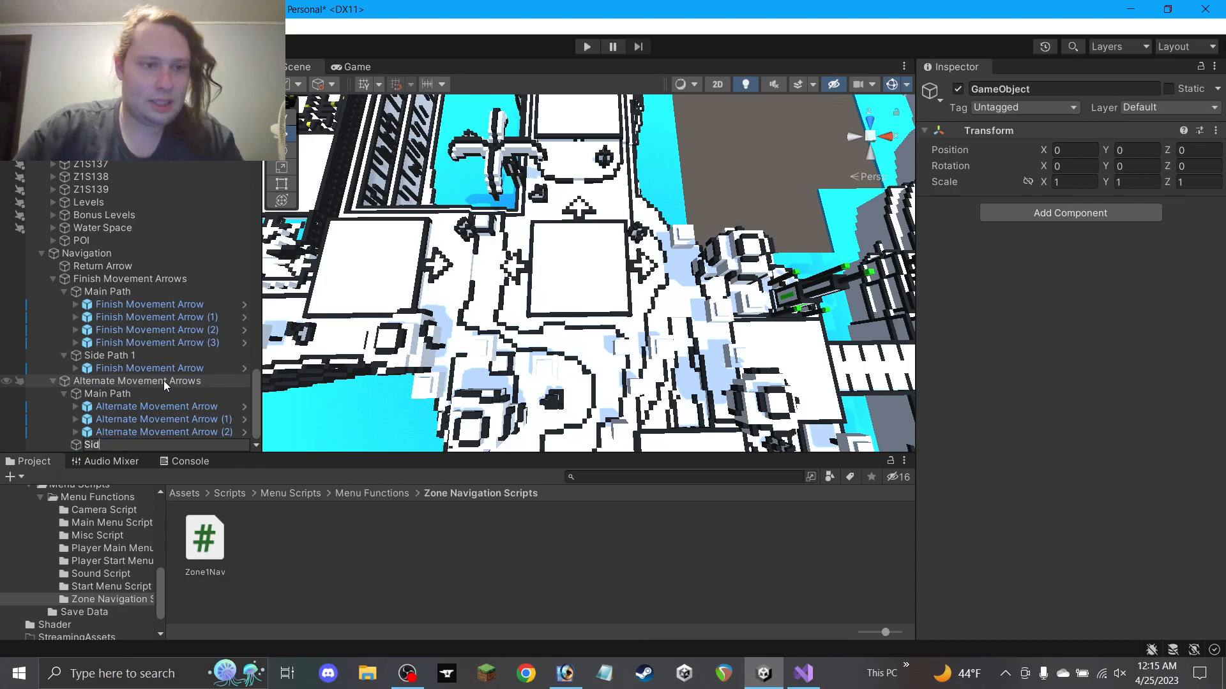
text(e Path 1)
key(Return)
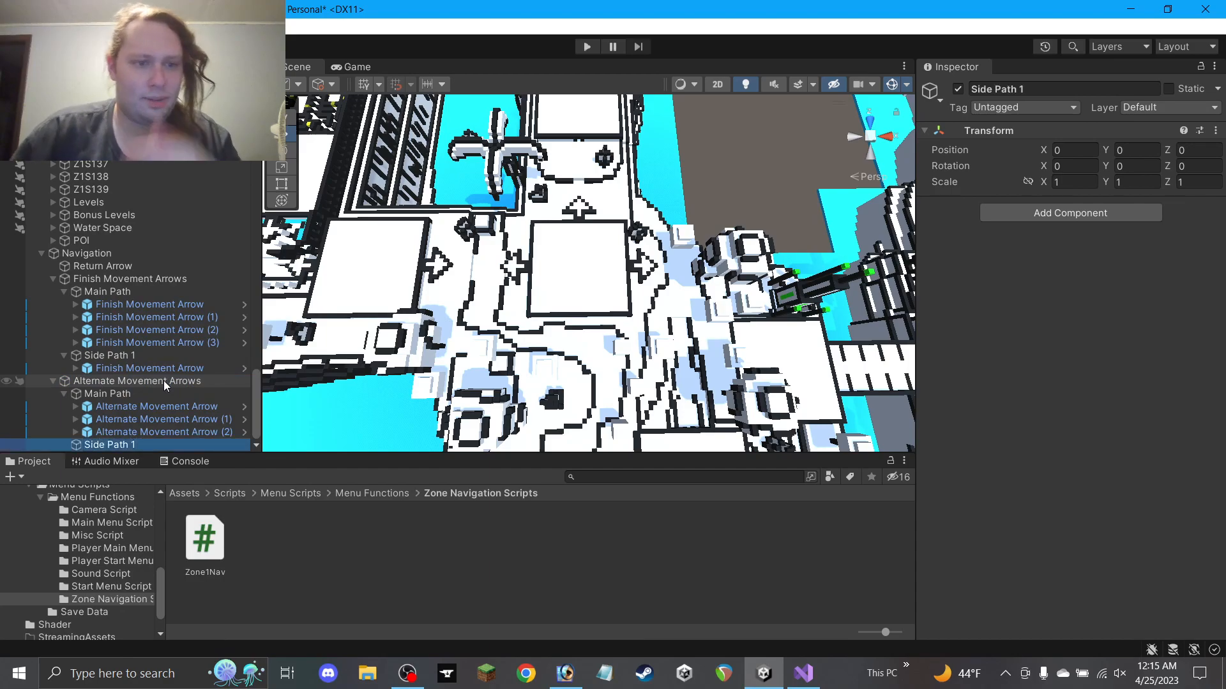
double_click(148, 406)
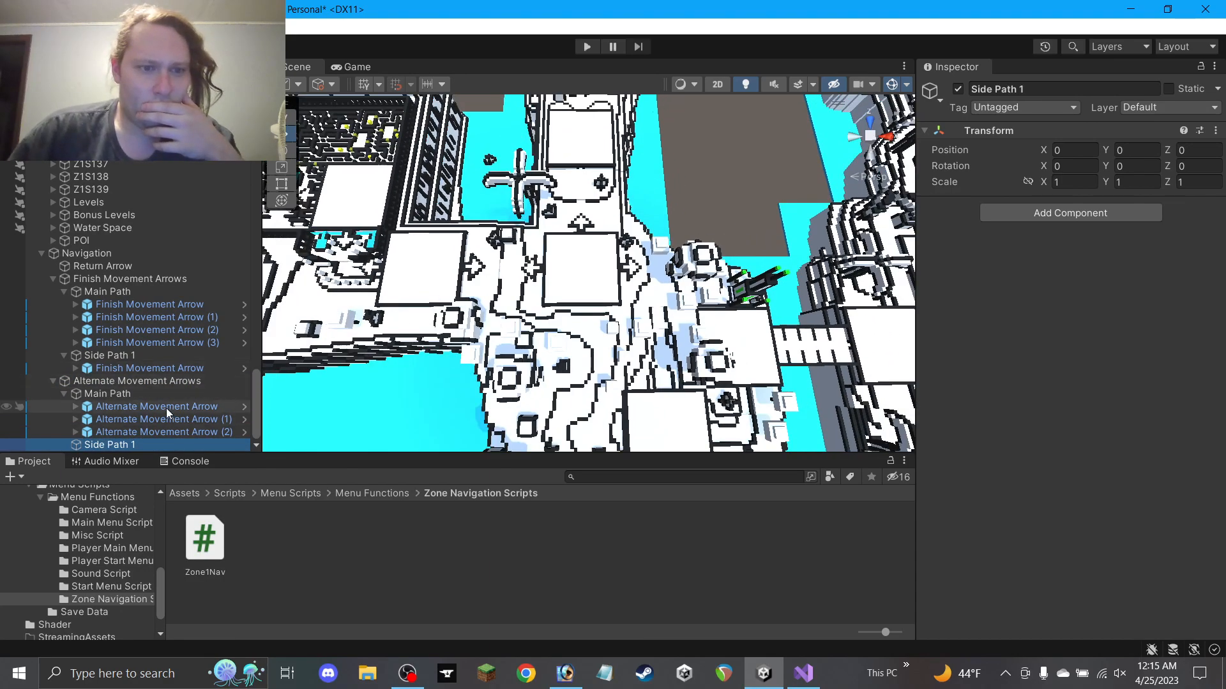
Duplicate Side Path 1's Finish Movement Arrow and push the copy along to Z 115
click(163, 419)
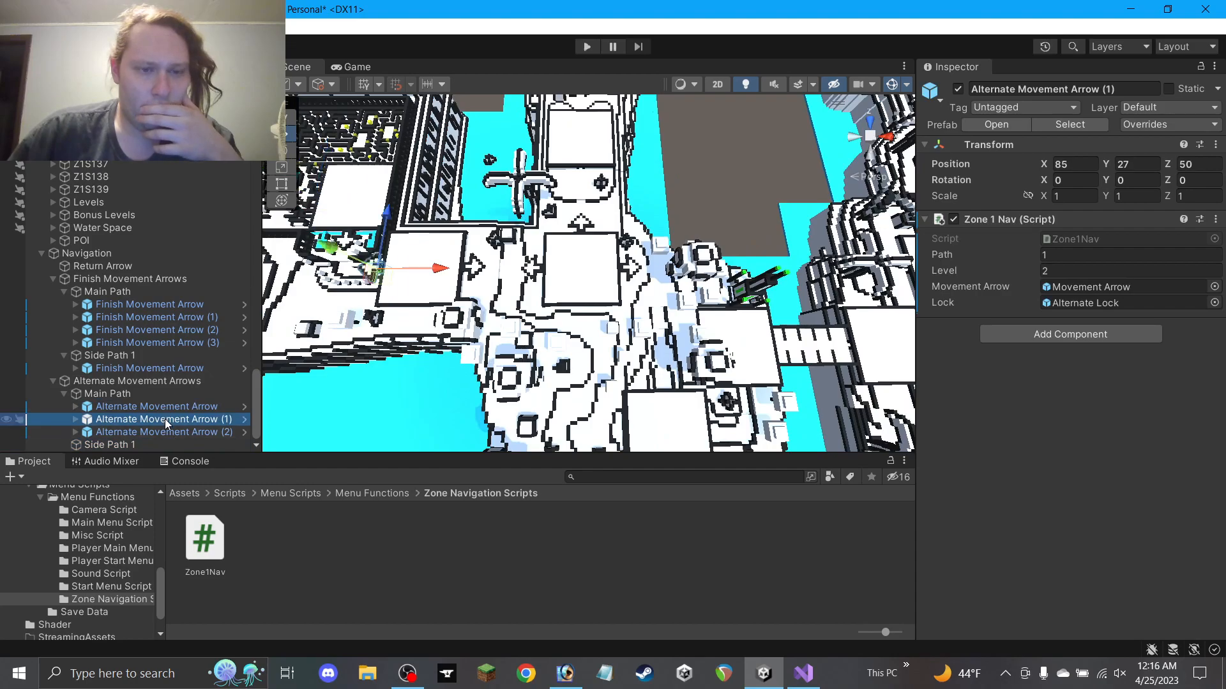
click(168, 432)
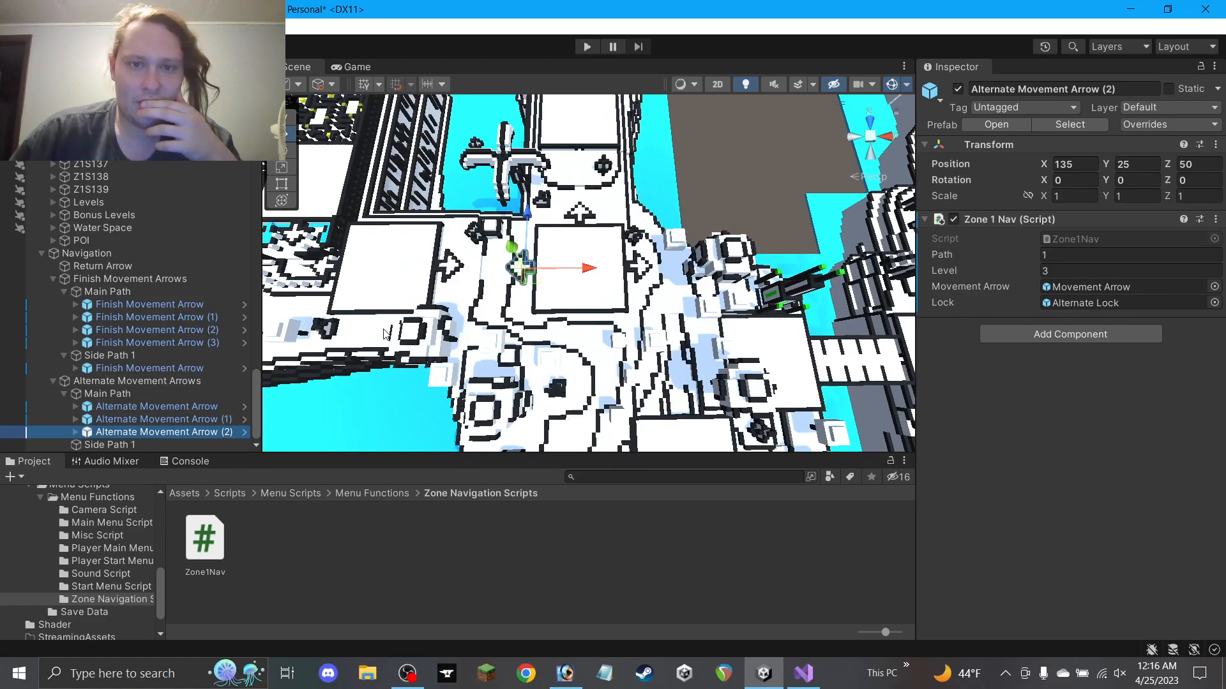
click(149, 368)
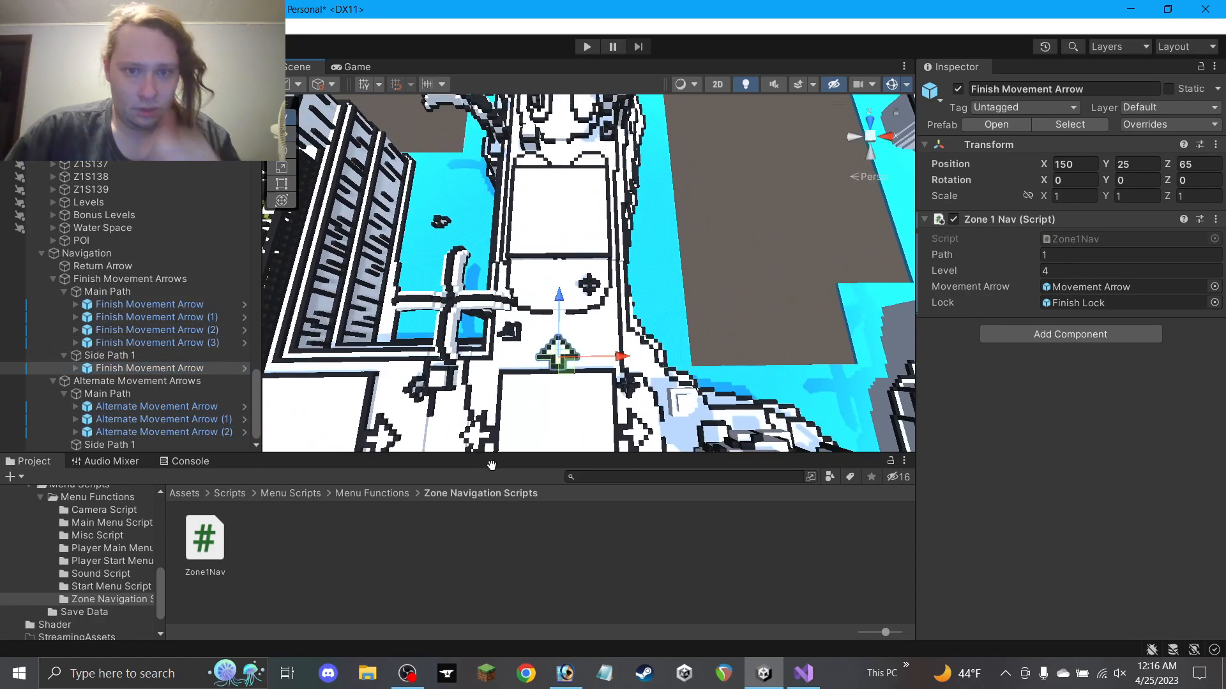
key(ctrl+d)
drag(560, 321, 572, 147)
scroll(572, 211, up, 10)
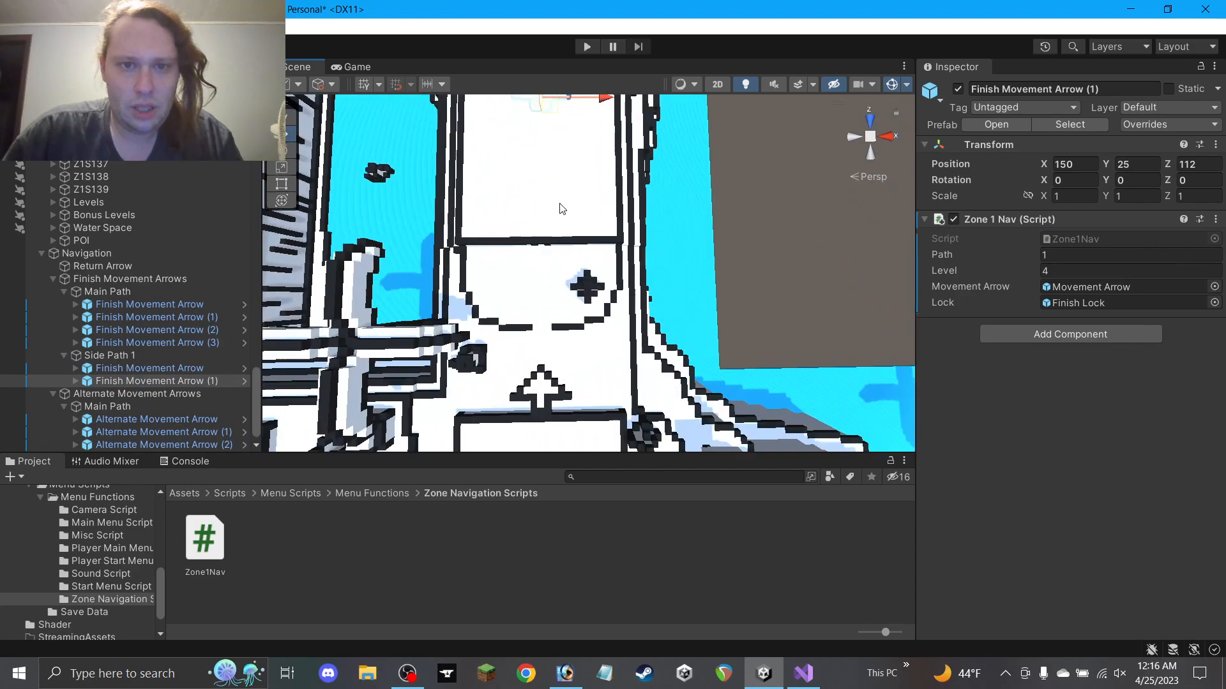
middle_drag(534, 197, 643, 430)
alt+drag(643, 430, 606, 288)
alt+drag(609, 348, 803, 329)
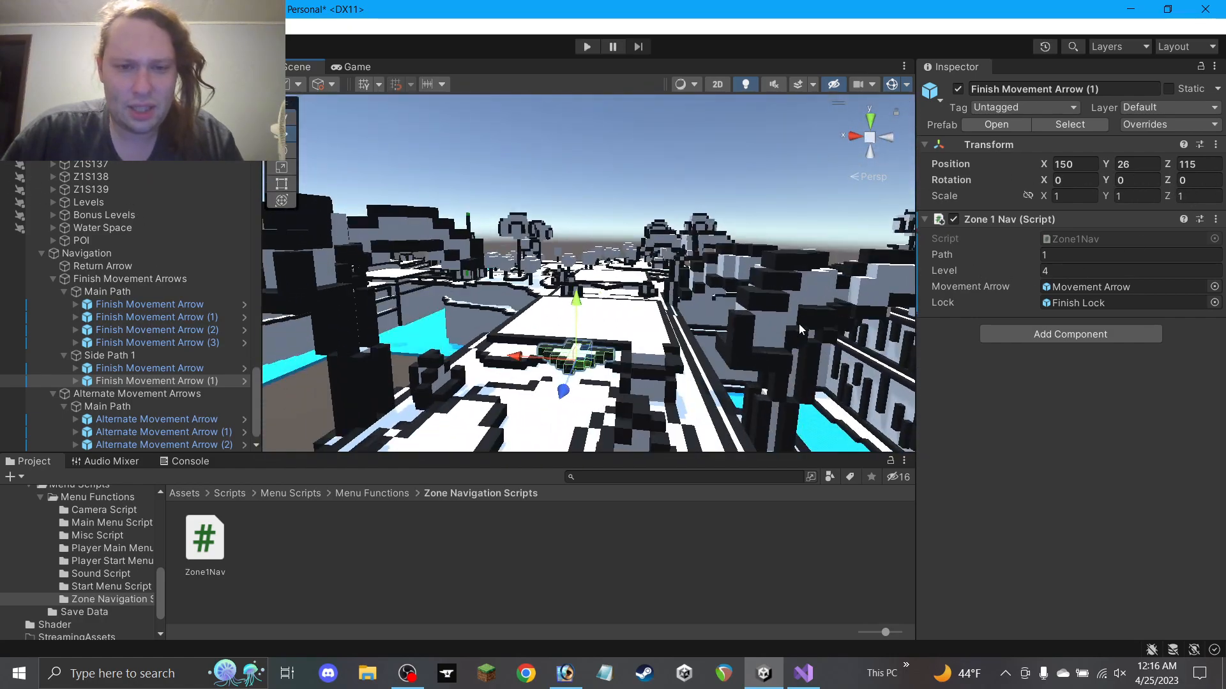
Raise the copy to height 26 and set its Zone1Nav Path to 2, Level 1
drag(578, 303, 833, 441)
middle_drag(797, 346, 742, 289)
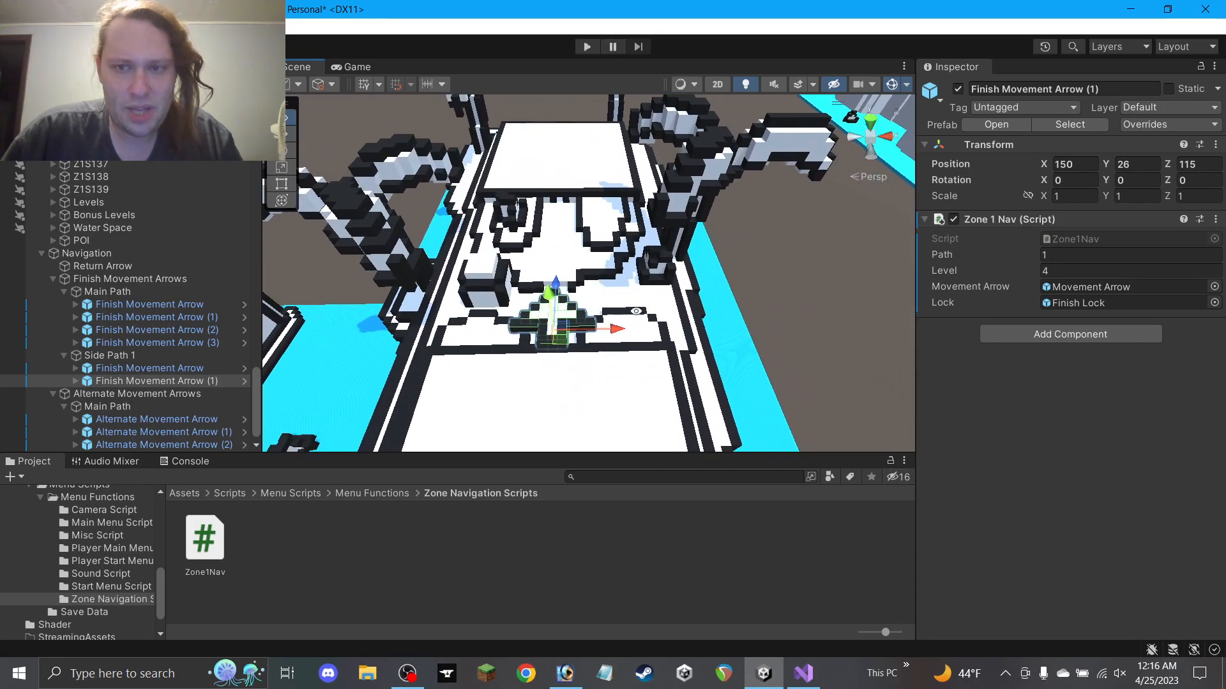
click(1052, 253)
text(2)
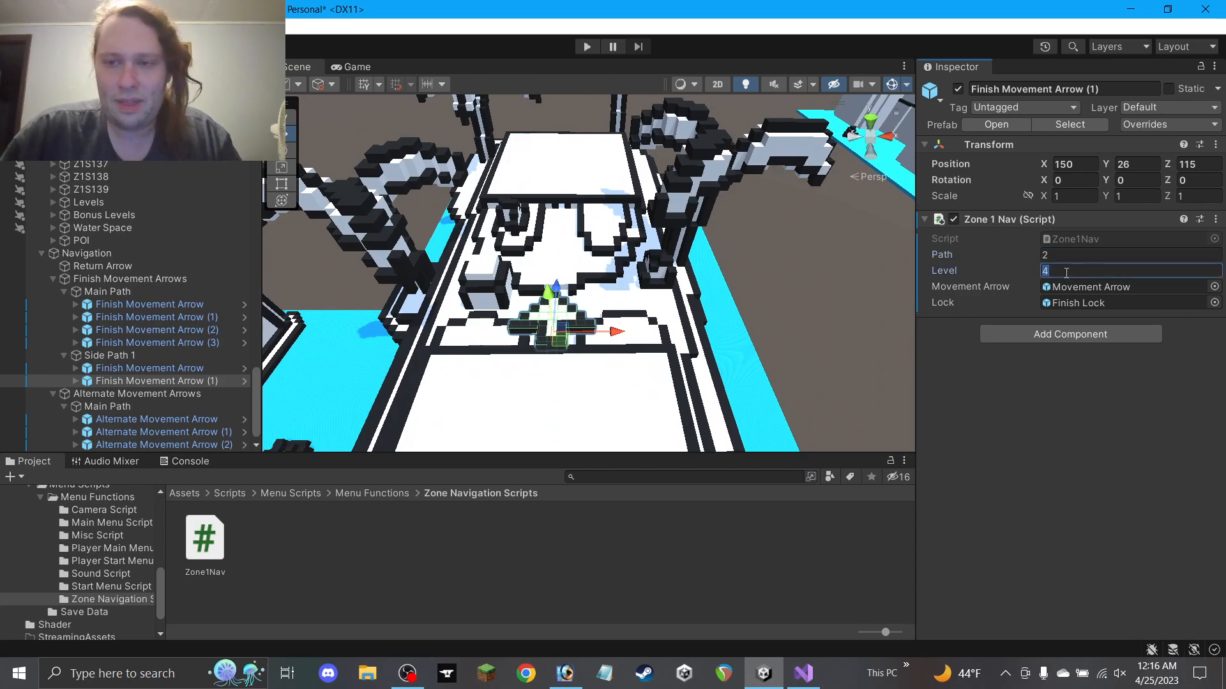
scroll(741, 345, down, 5)
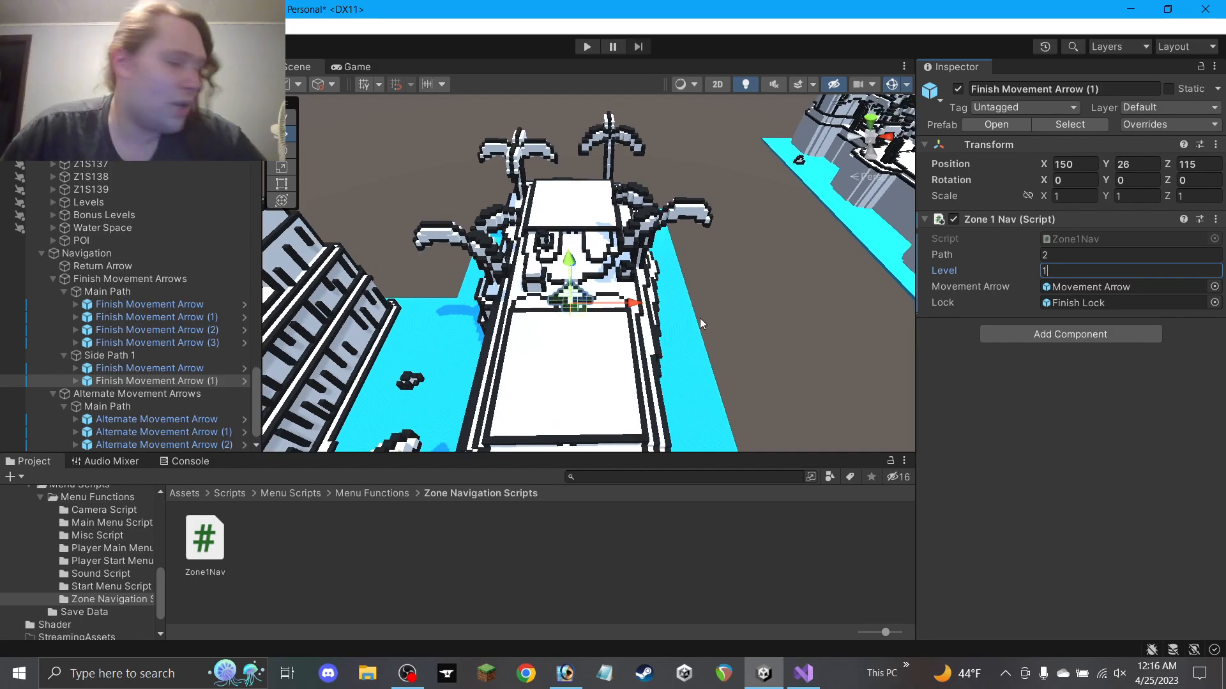
scroll(683, 323, down, 4)
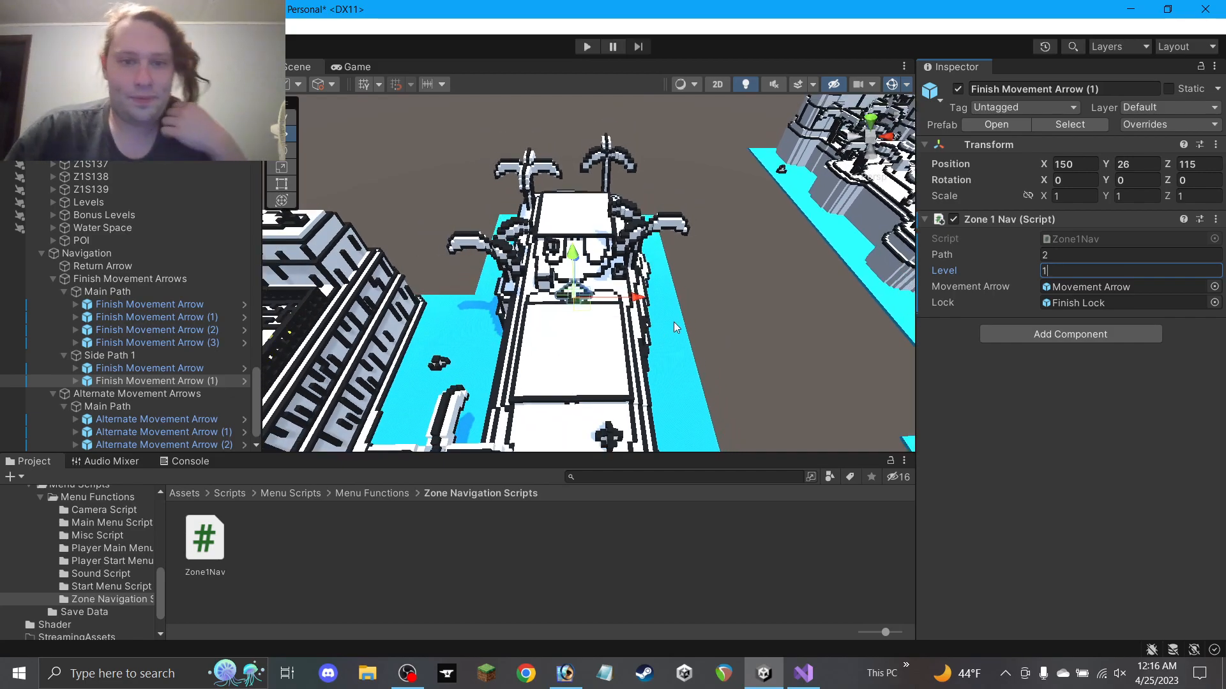
middle_drag(674, 322, 697, 210)
alt+drag(677, 230, 678, 338)
middle_drag(678, 339, 665, 242)
scroll(155, 403, down, 1)
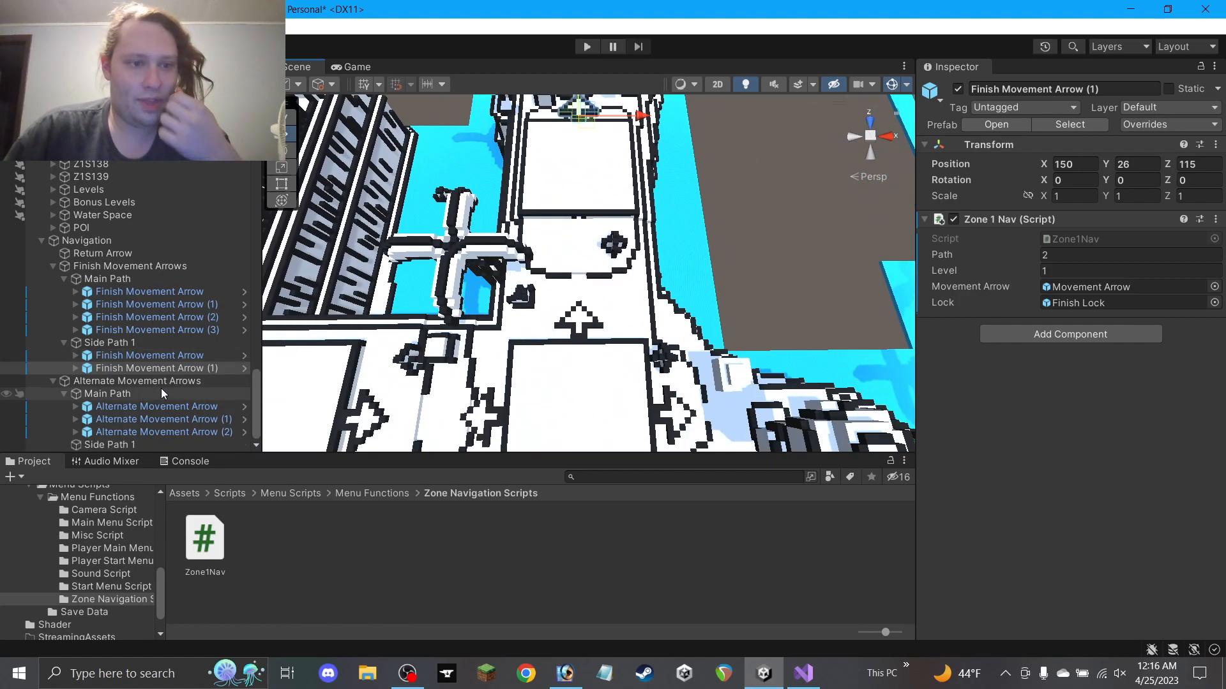
Duplicate Alternate Movement Arrow (2) into Side Path 1, renamed Alternate Movement Arrow
click(153, 408)
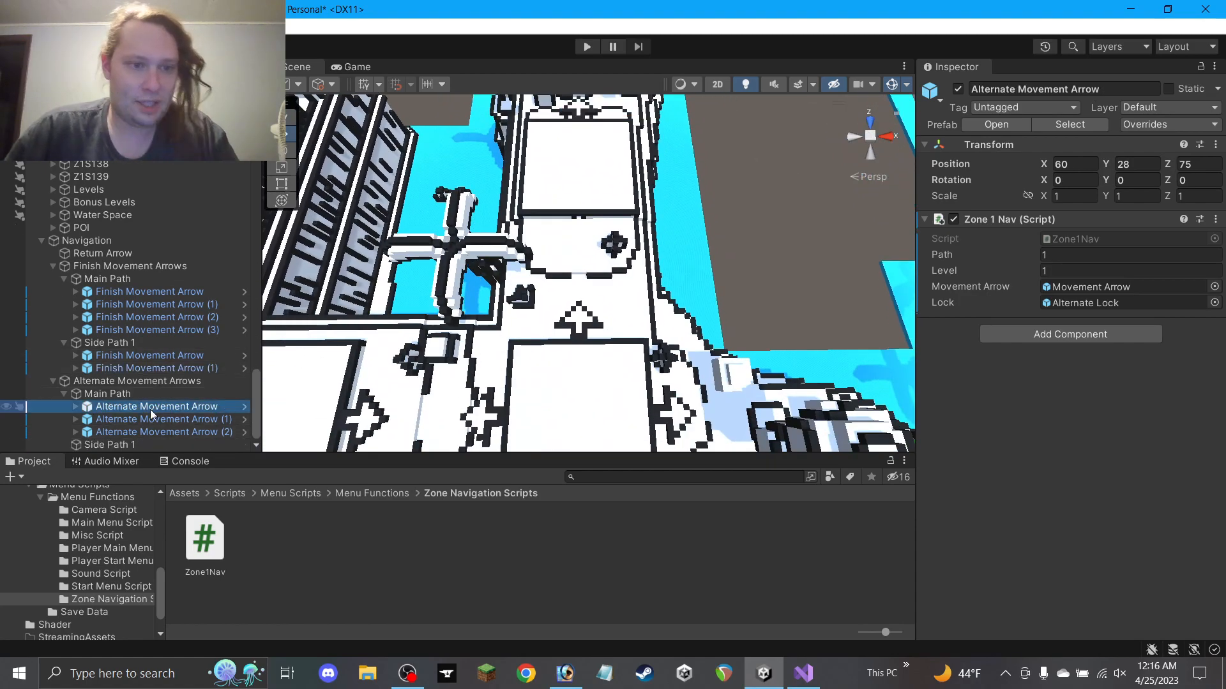
scroll(627, 352, down, 3)
click(230, 433)
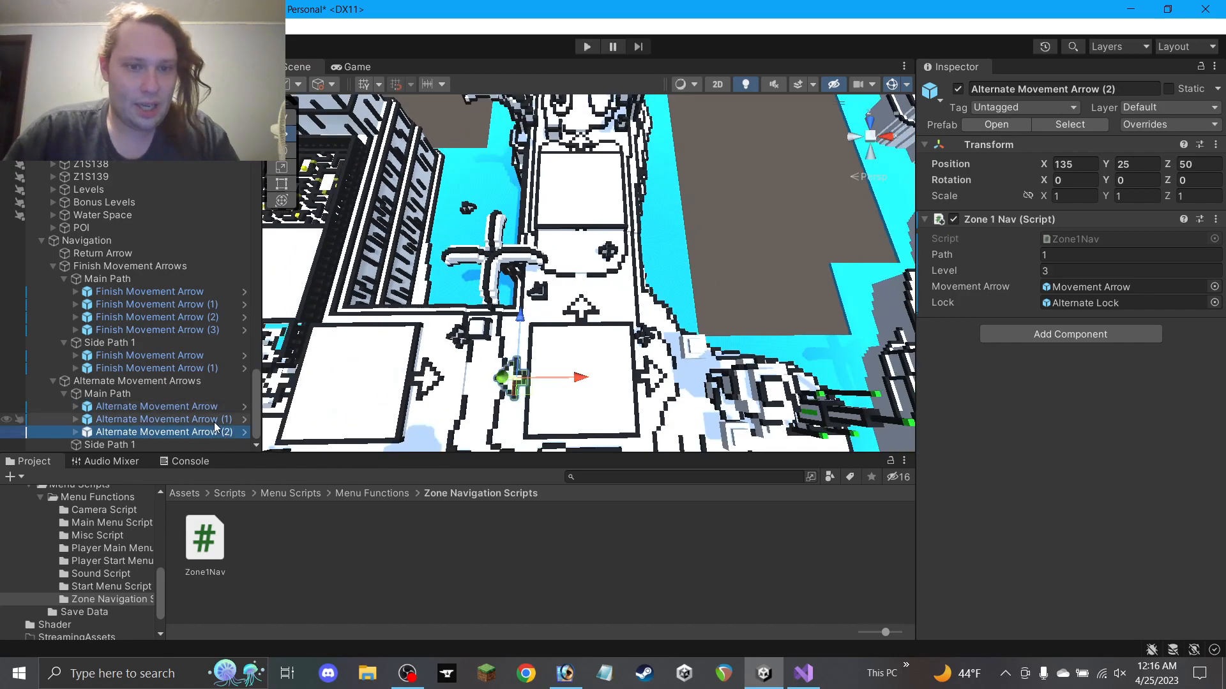
key(ctrl+d)
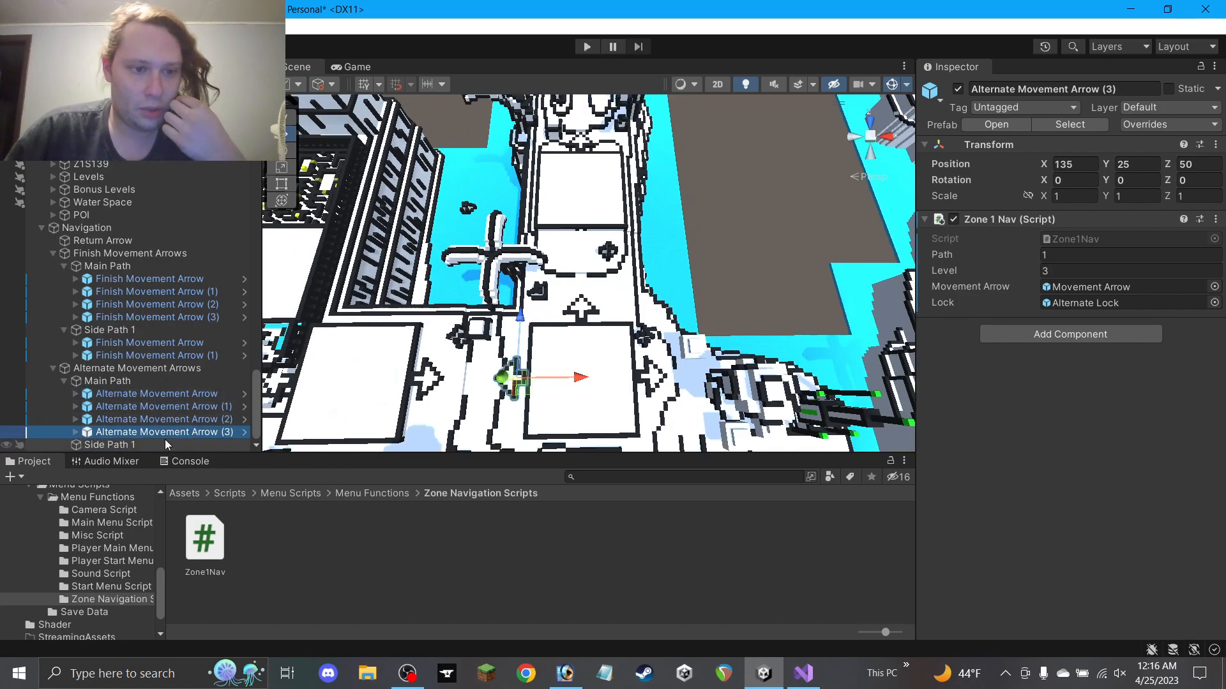
drag(156, 432, 109, 445)
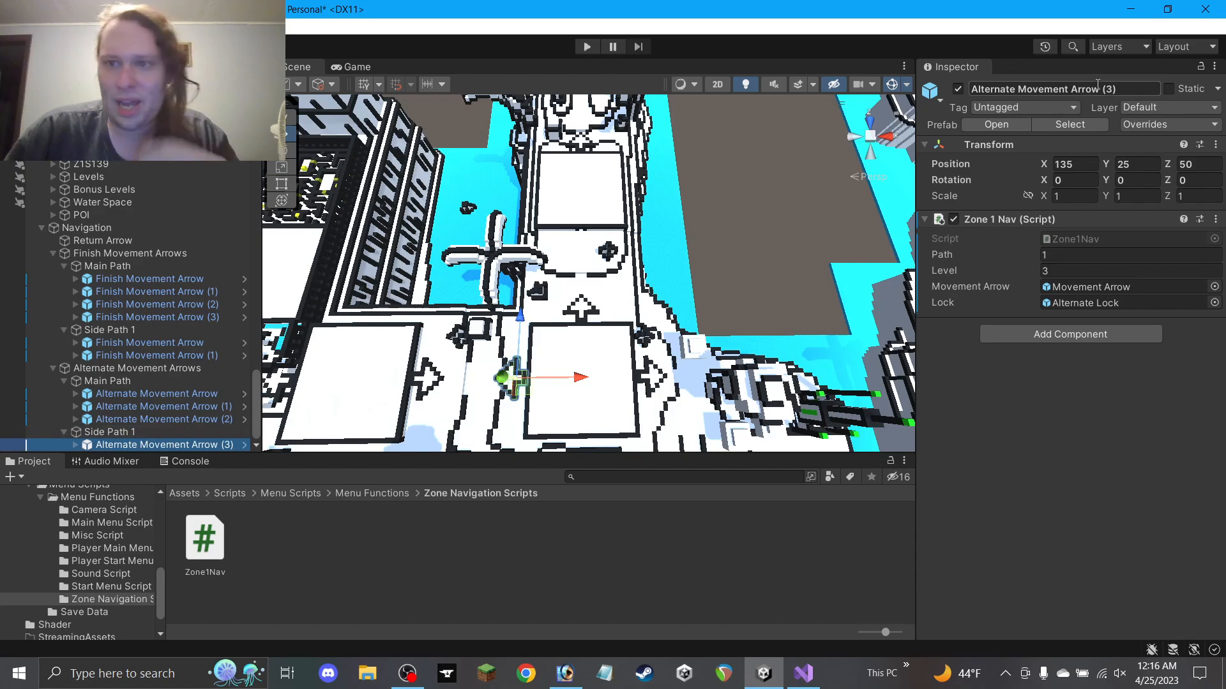
click(1121, 93)
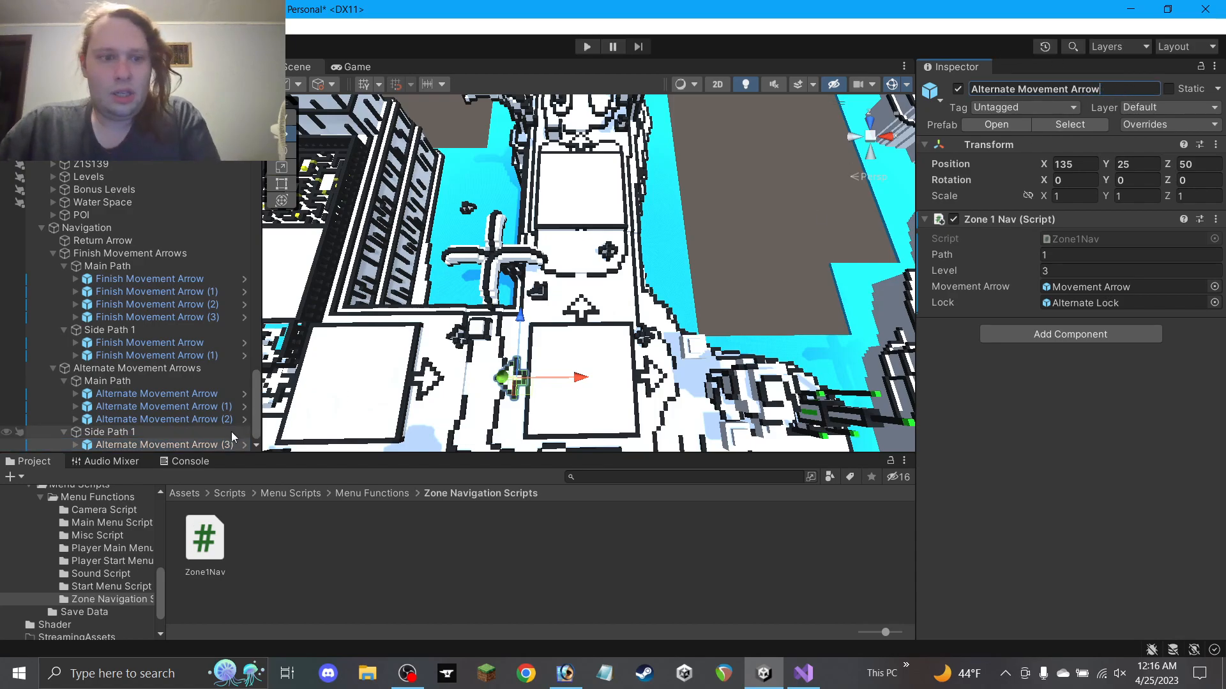
key(Return)
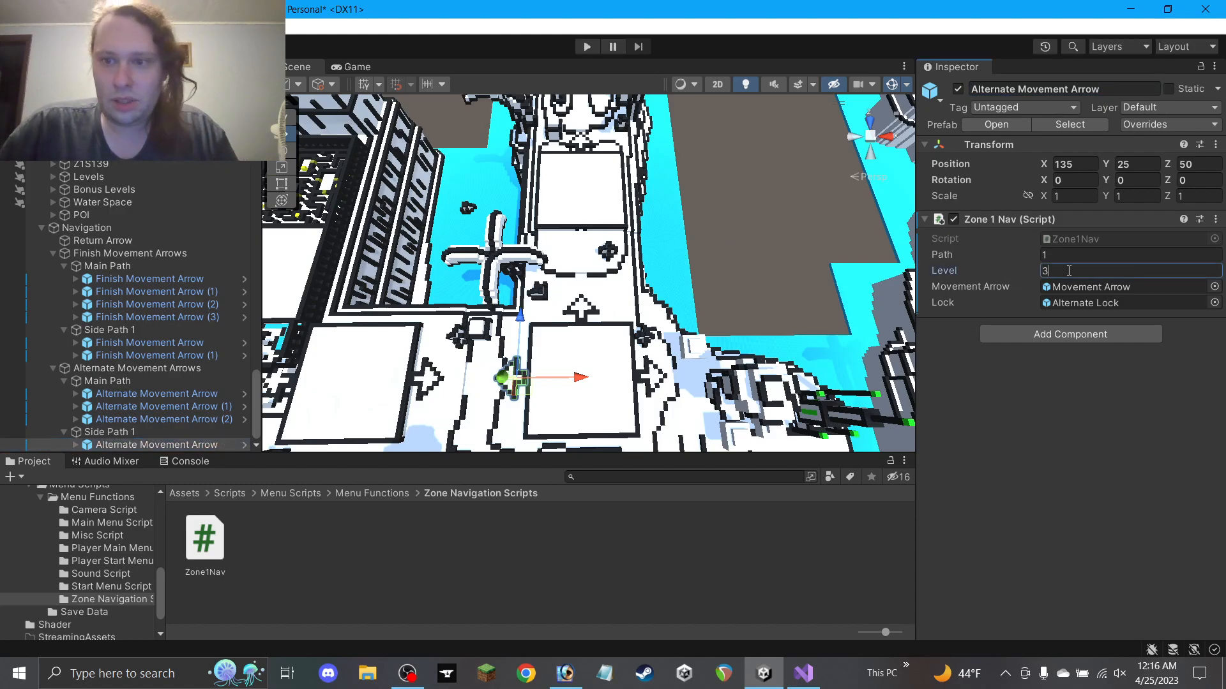
Set the copy to Level 4 and place it at X 150, Z 84
click(1069, 270)
text(4)
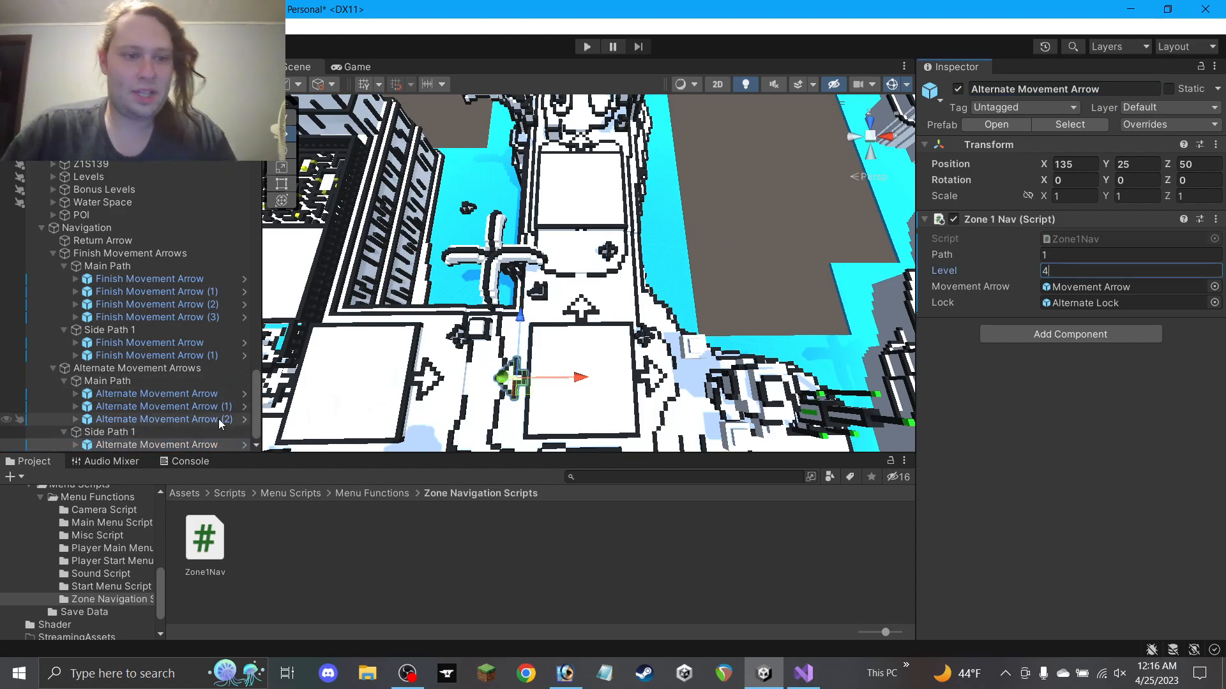
drag(525, 388, 588, 254)
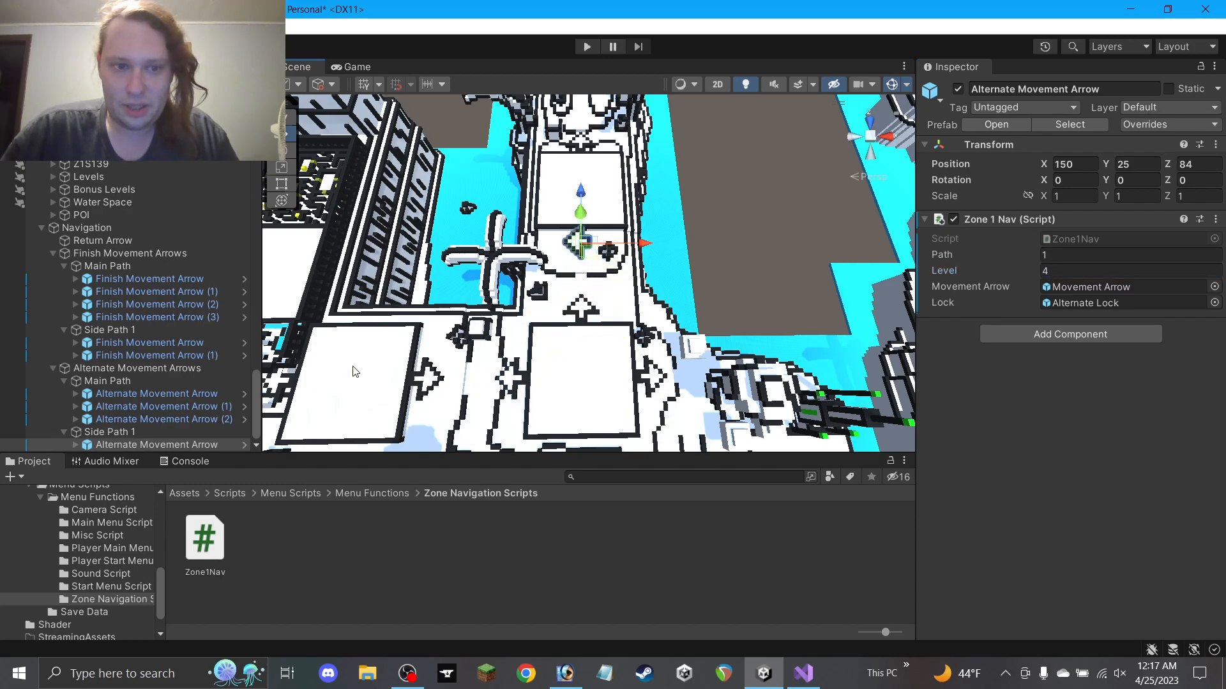
click(75, 445)
scroll(150, 385, down, 1)
Switch off the side-path arrow's Alternate Lock, keeping its Movement Arrow child enabled
click(148, 434)
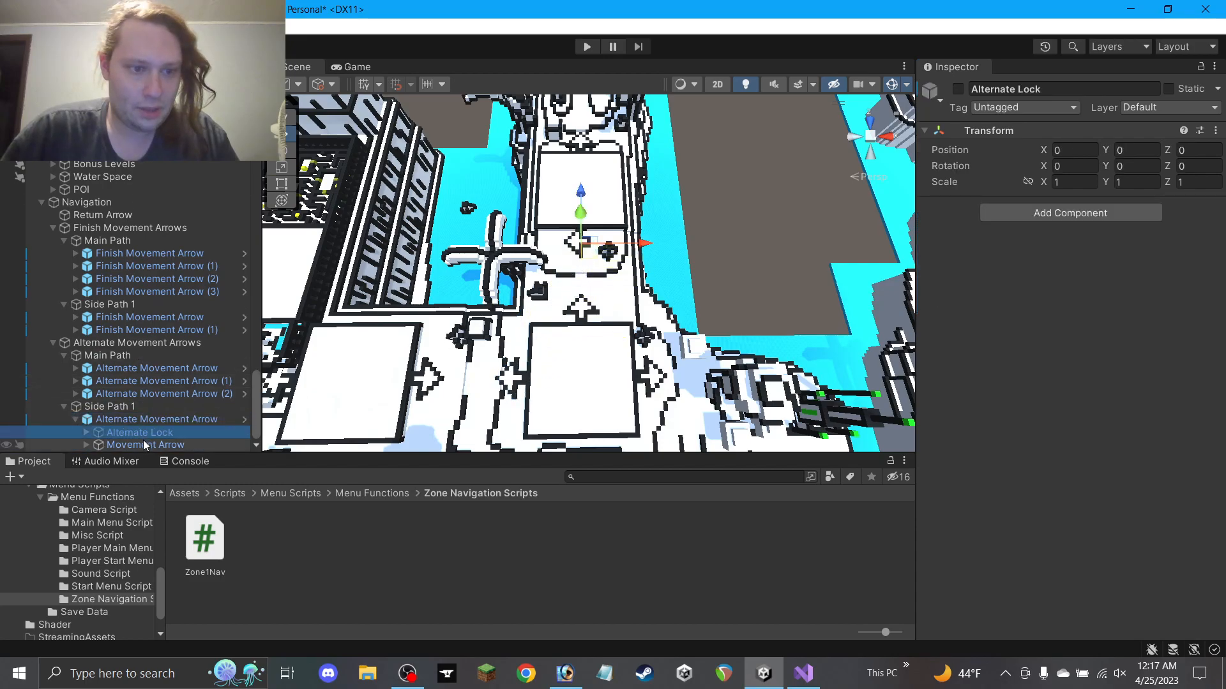
click(192, 445)
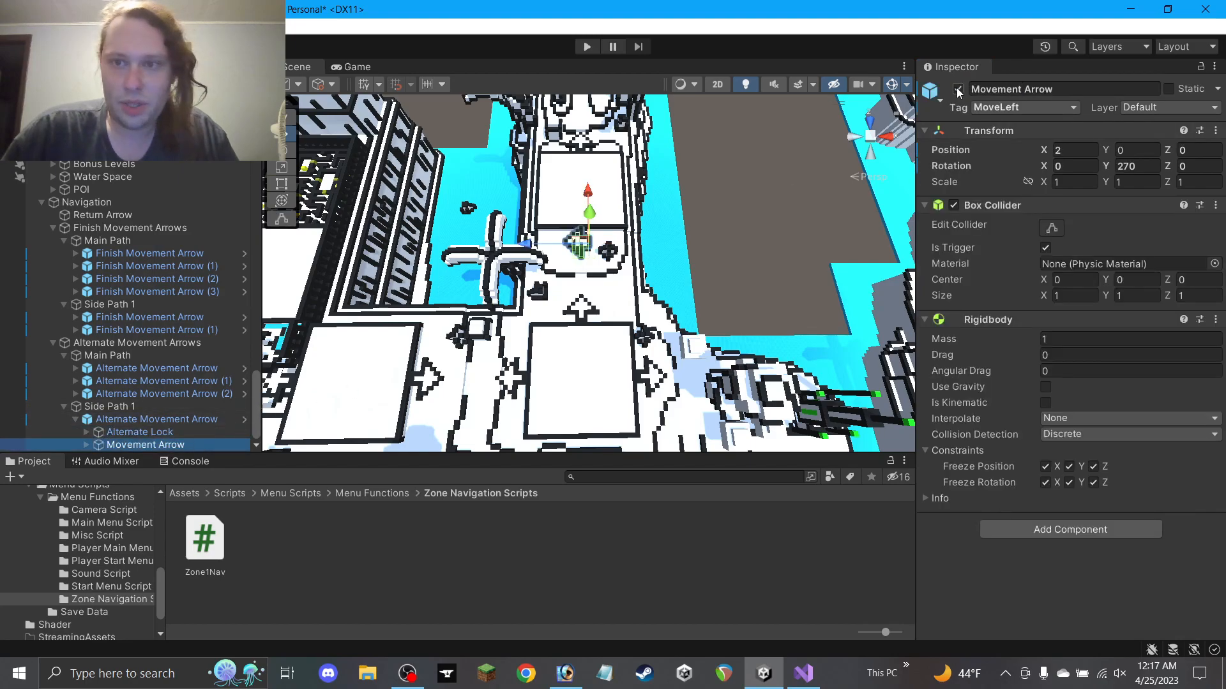
click(958, 90)
scroll(654, 157, up, 10)
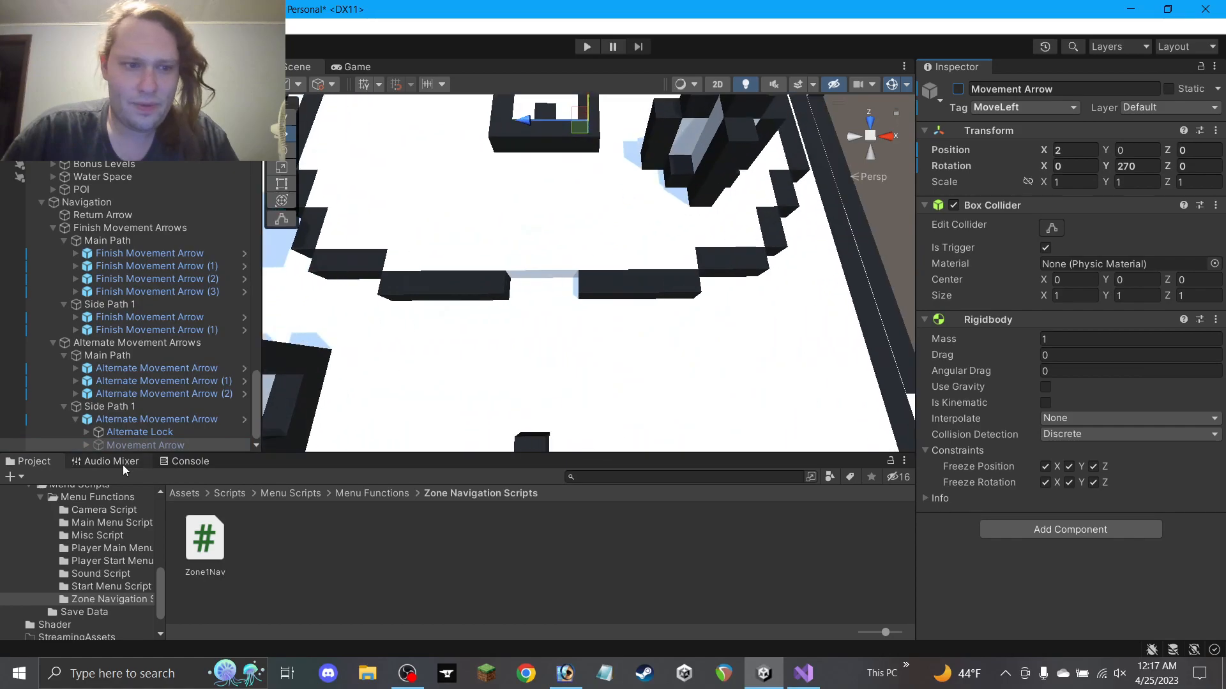
click(146, 421)
alt+drag(596, 242, 690, 111)
alt+drag(698, 171, 737, 157)
alt+drag(920, 109, 715, 280)
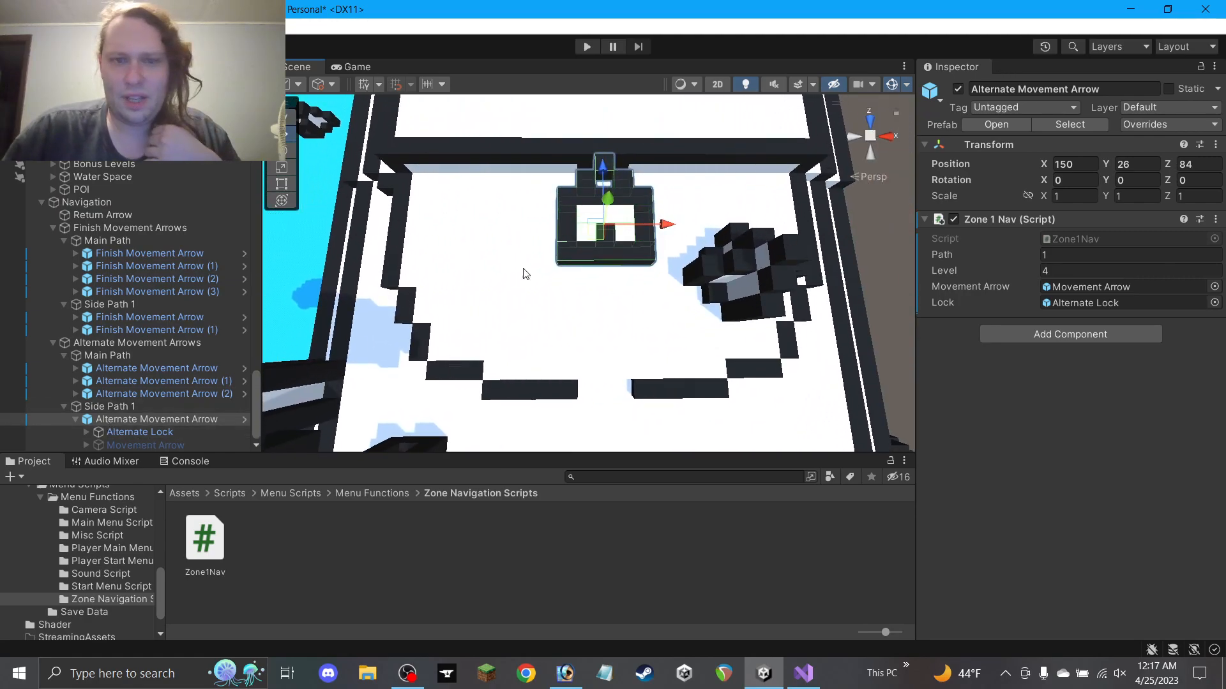
click(161, 444)
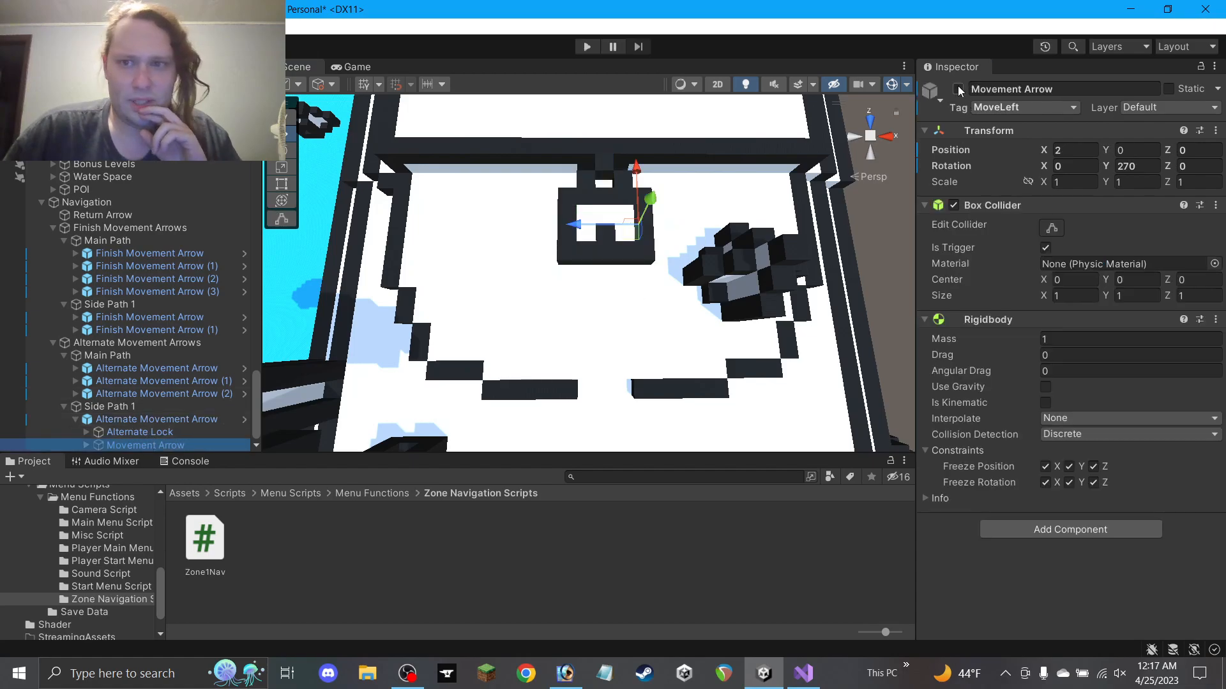
click(182, 431)
click(958, 90)
click(147, 444)
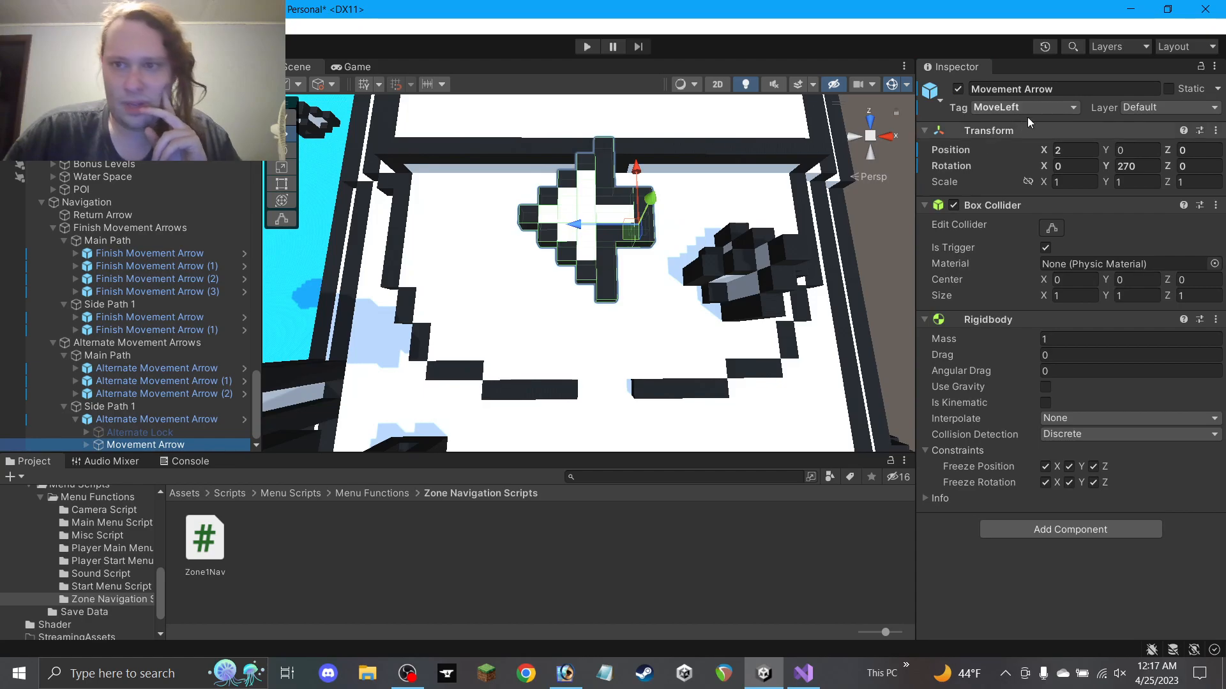
Tag the Movement Arrow MoveDown, rotate it to Y 180 and offset it to 0, 0, 3
click(1067, 109)
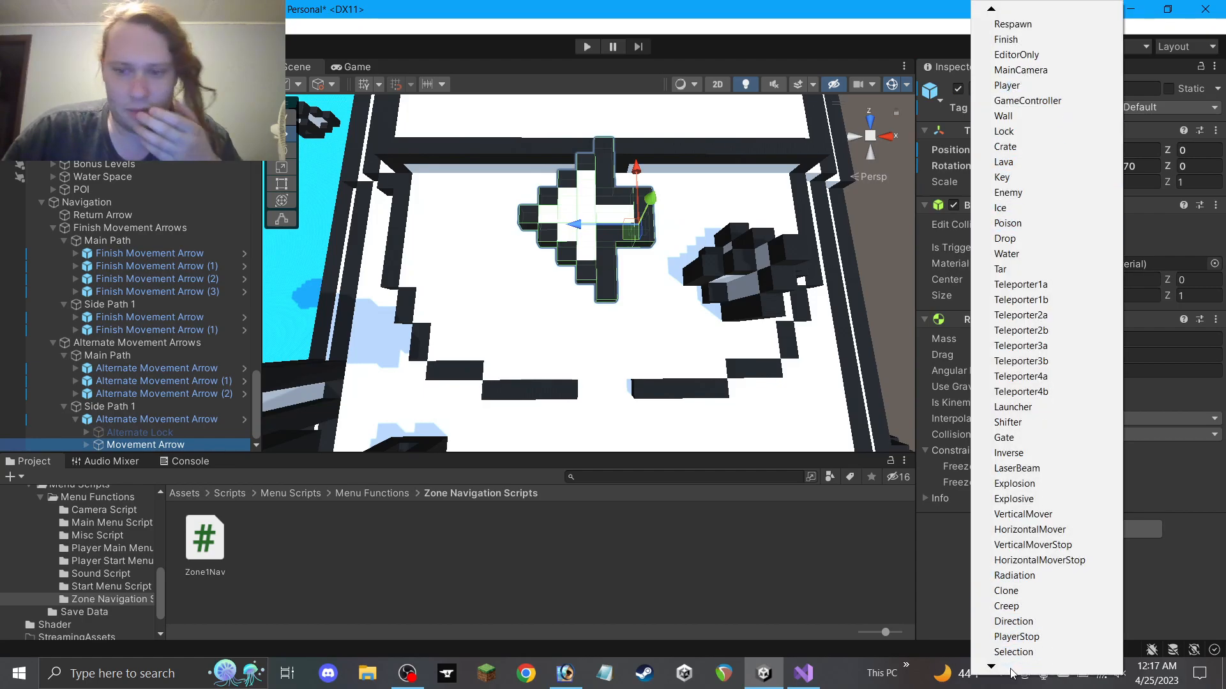
click(1015, 605)
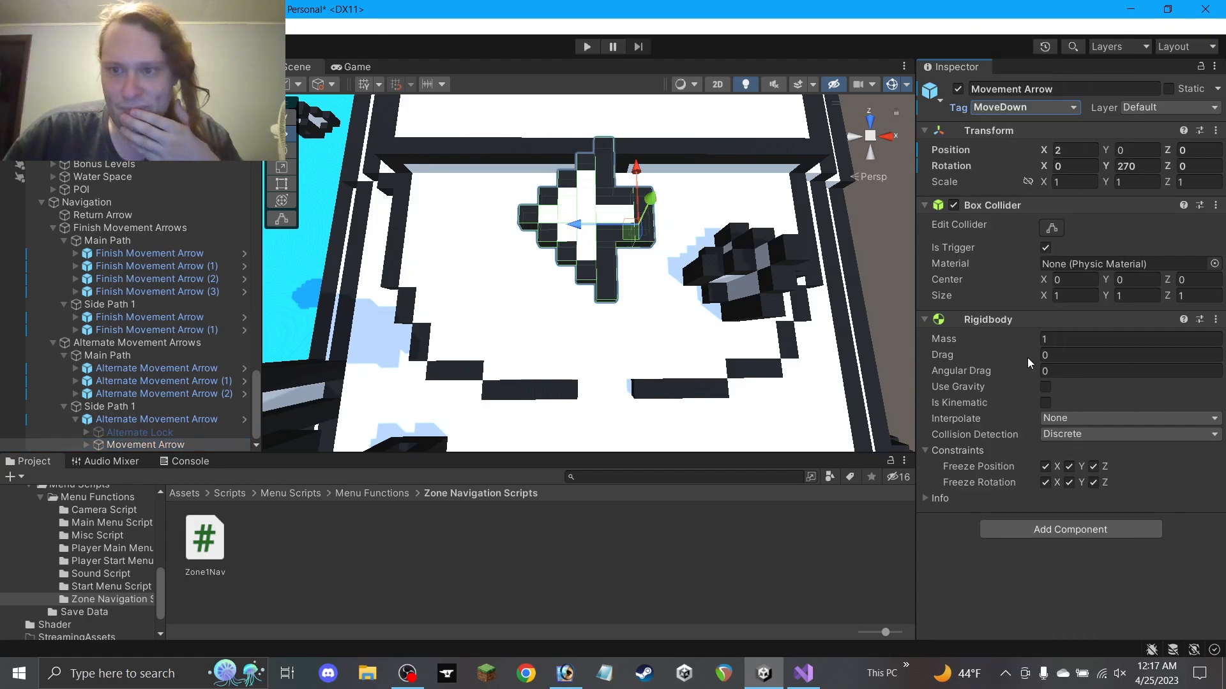
scroll(639, 268, down, 3)
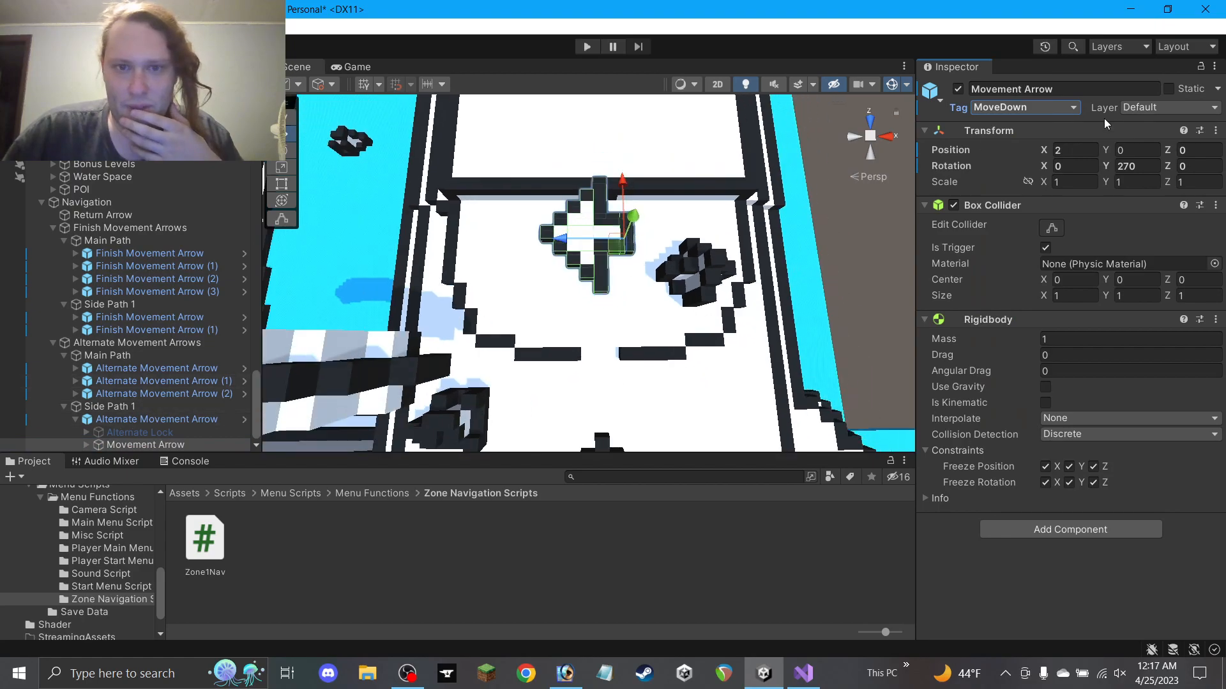
text(180)
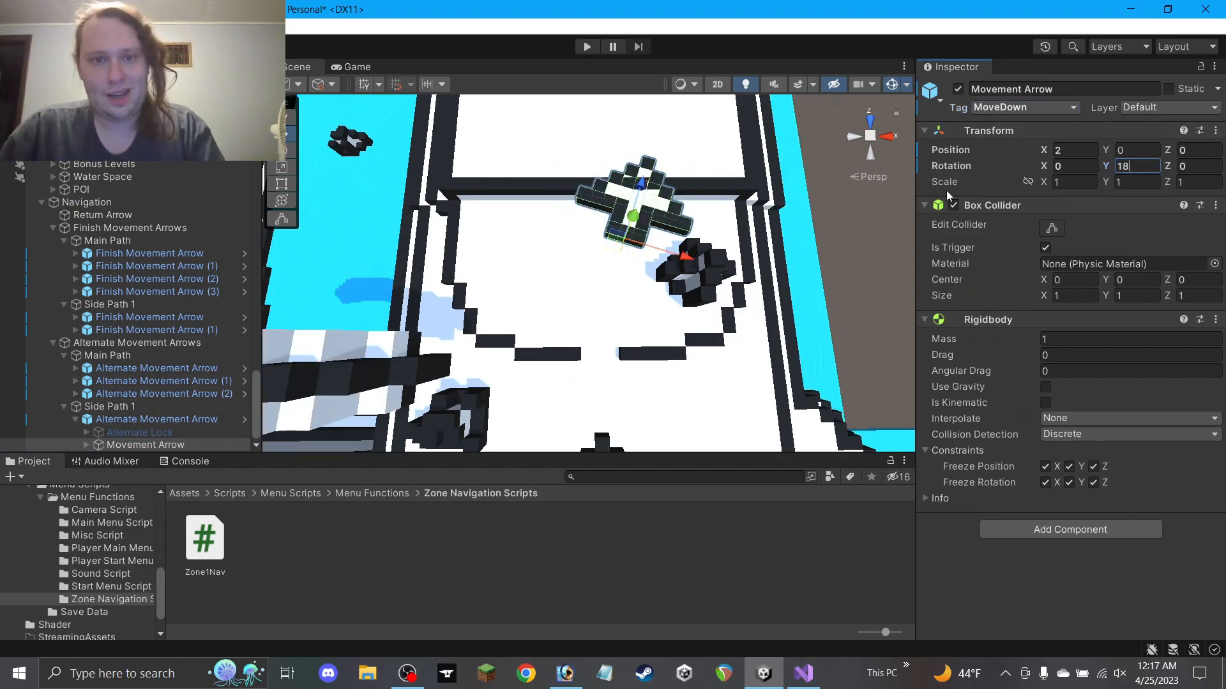
drag(614, 254, 594, 225)
click(818, 249)
mouse_move(817, 249)
alt+mouse_down()
mouse_move(681, 67)
mouse_move(724, 26)
mouse_move(786, 58)
mouse_move(820, 261)
alt+mouse_up()
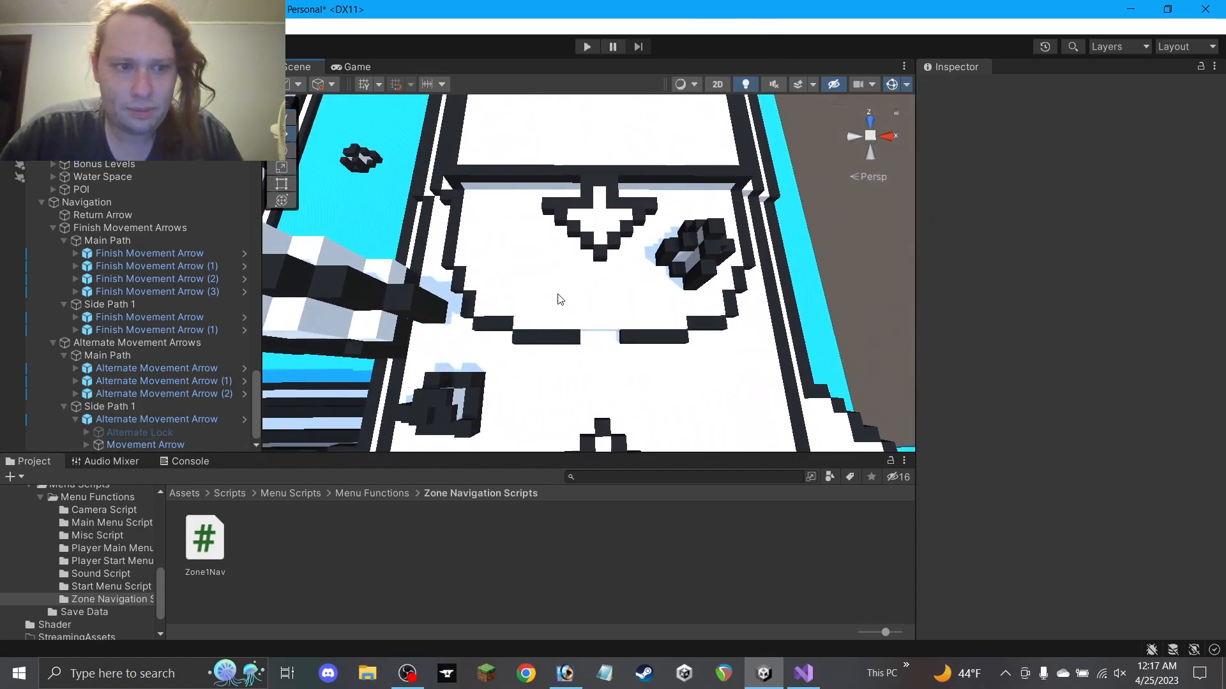
scroll(575, 277, down, 8)
click(162, 446)
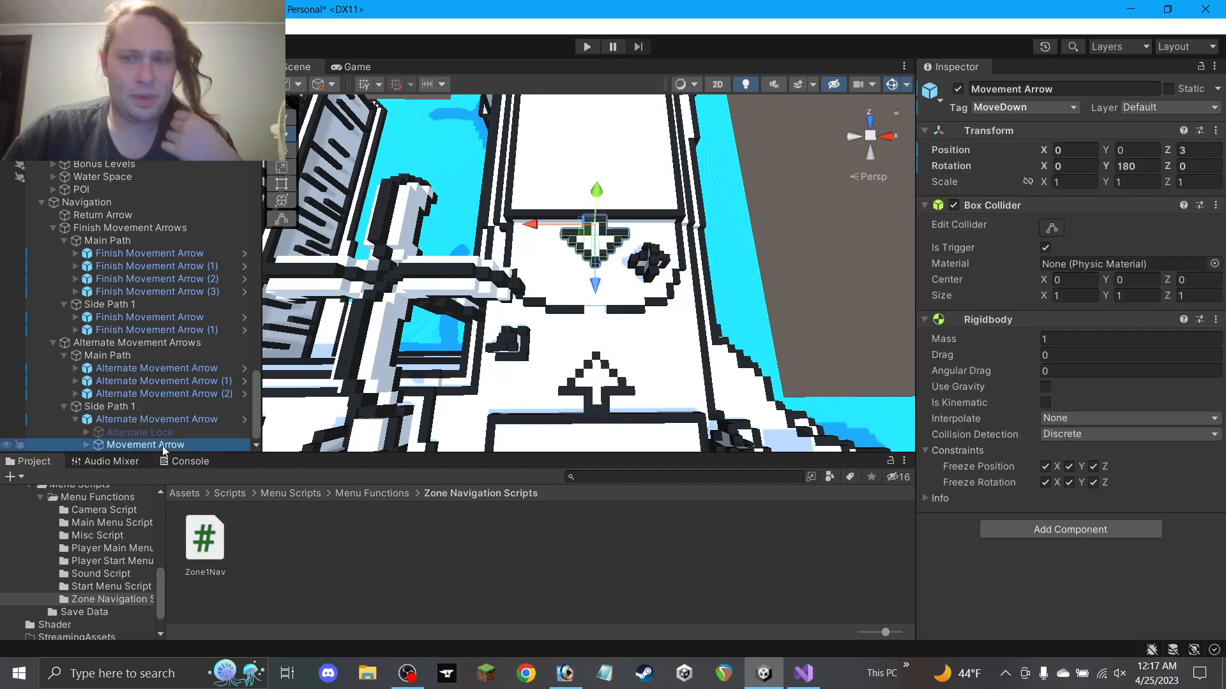
Frame the Side Path 1 alternate arrow and look over the nearby side path finish arrow
click(169, 421)
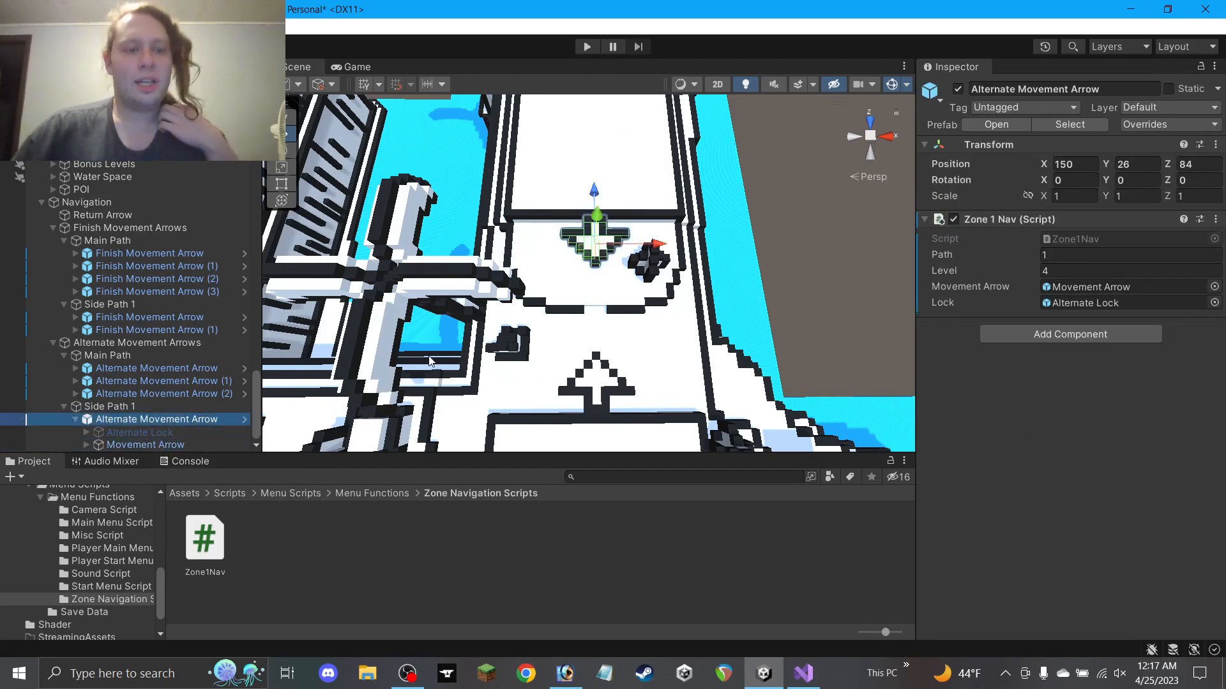
key(f)
scroll(537, 356, up, 2)
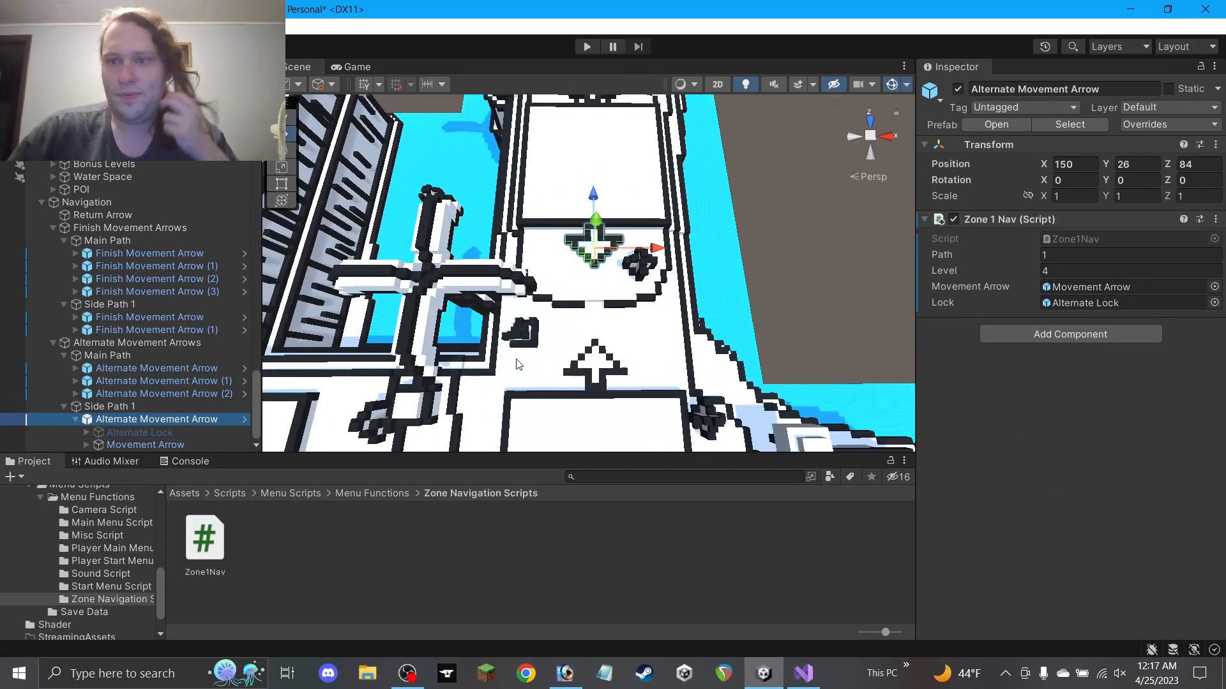
scroll(588, 339, down, 4)
click(595, 355)
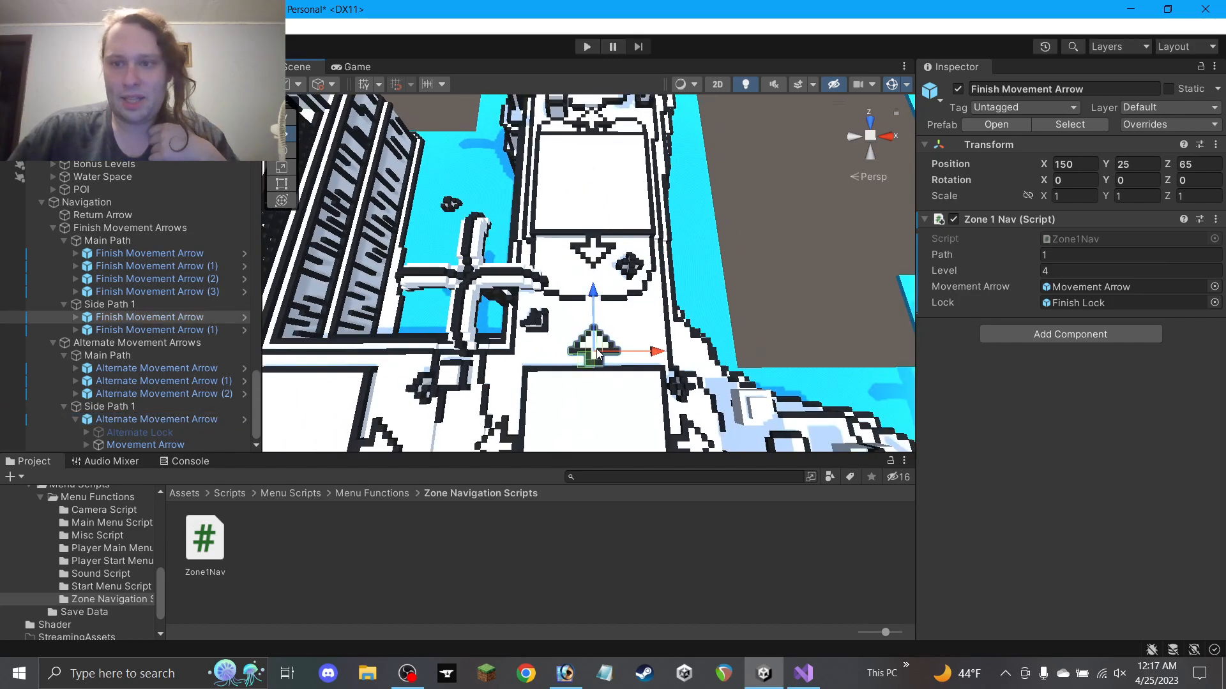
click(760, 250)
scroll(718, 245, down, 4)
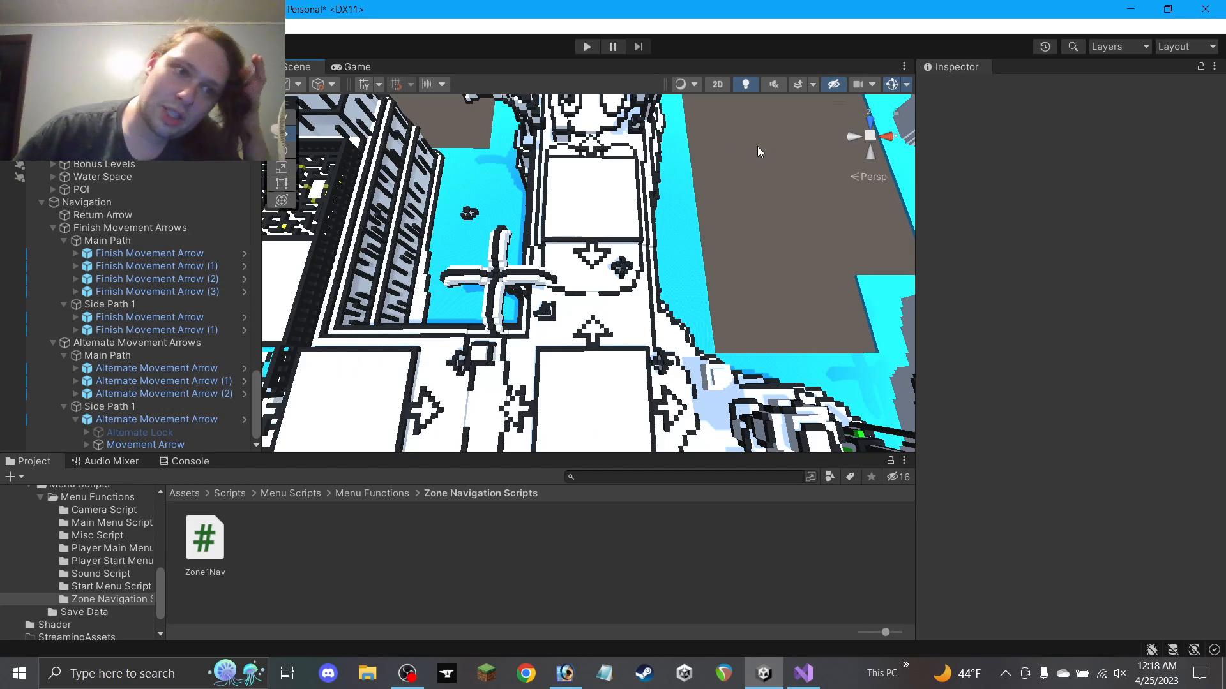
click(76, 420)
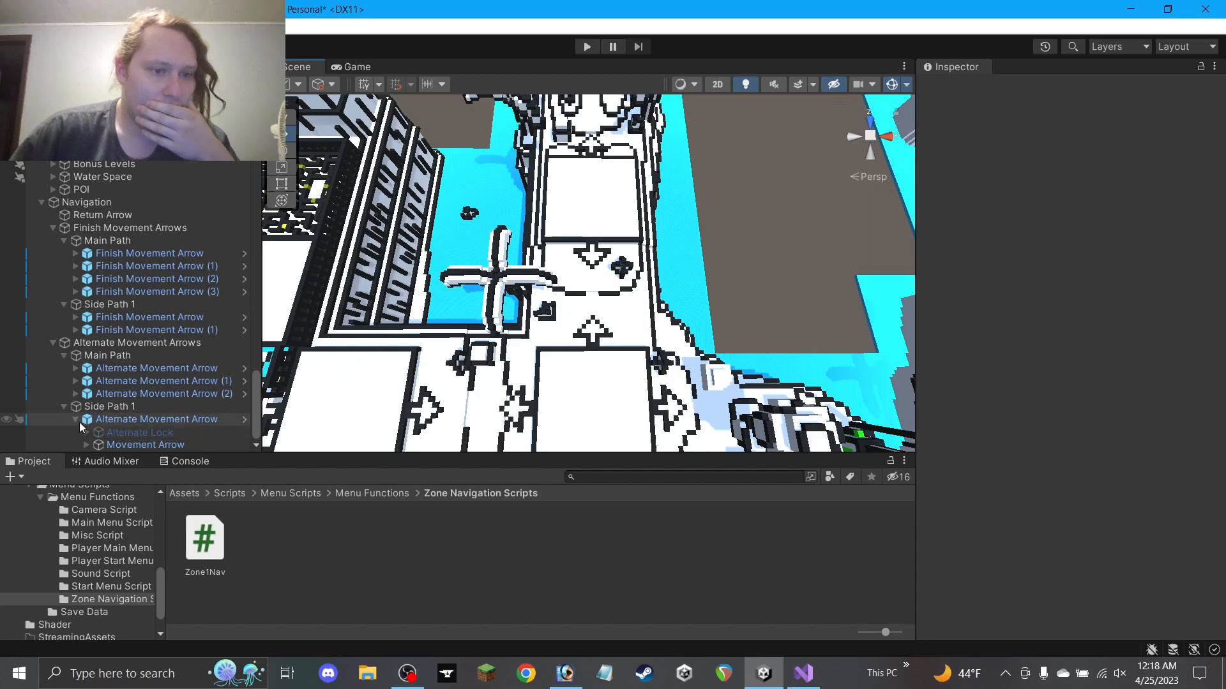
Duplicate the Side Path 1 alternate arrow into Alternate Movement Arrow (1), with Path 2 and Level 1
click(140, 445)
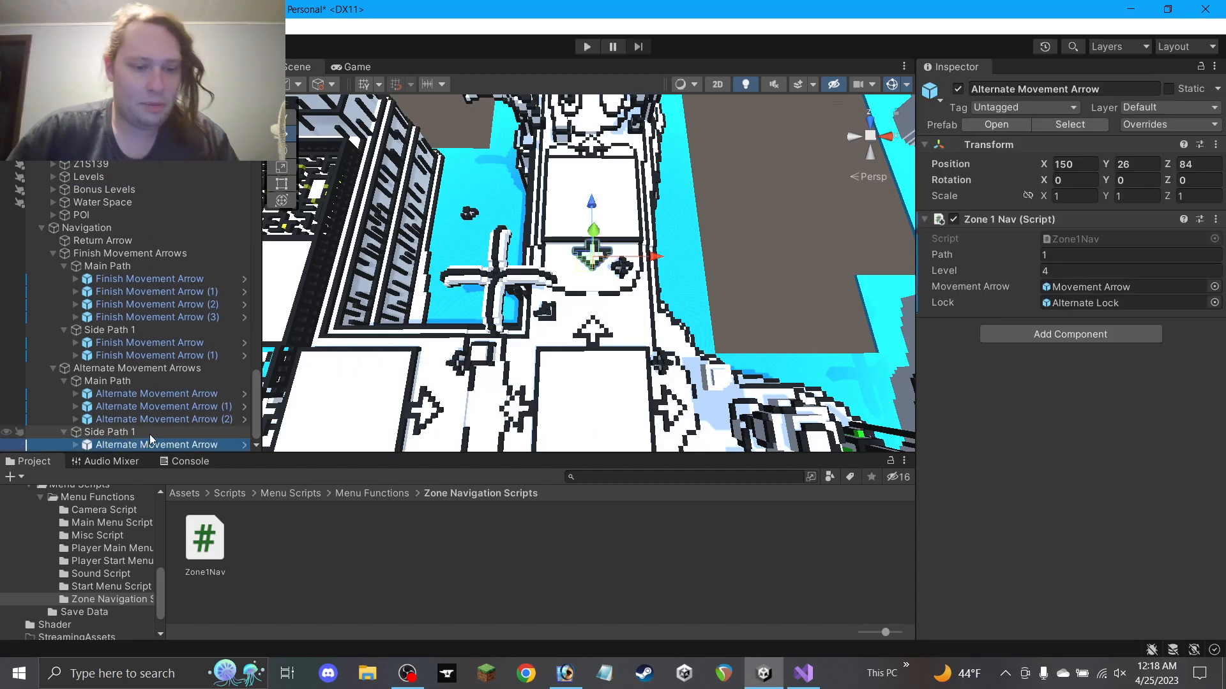
key(ctrl+d)
click(1126, 268)
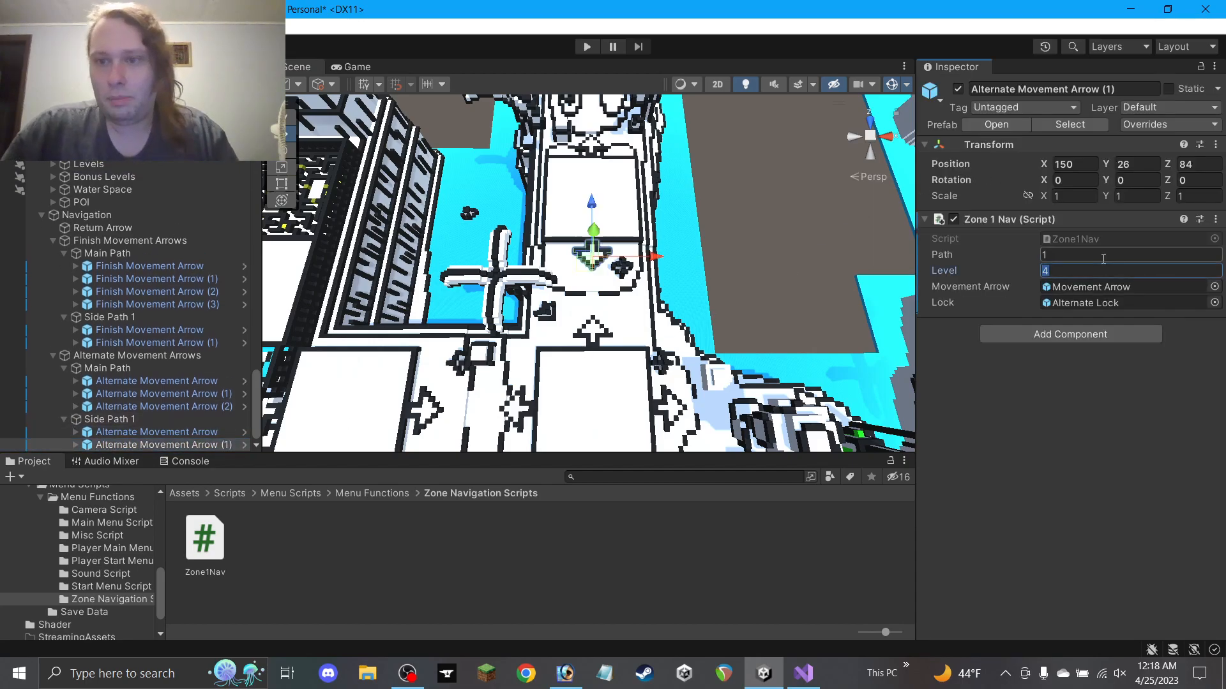
click(718, 267)
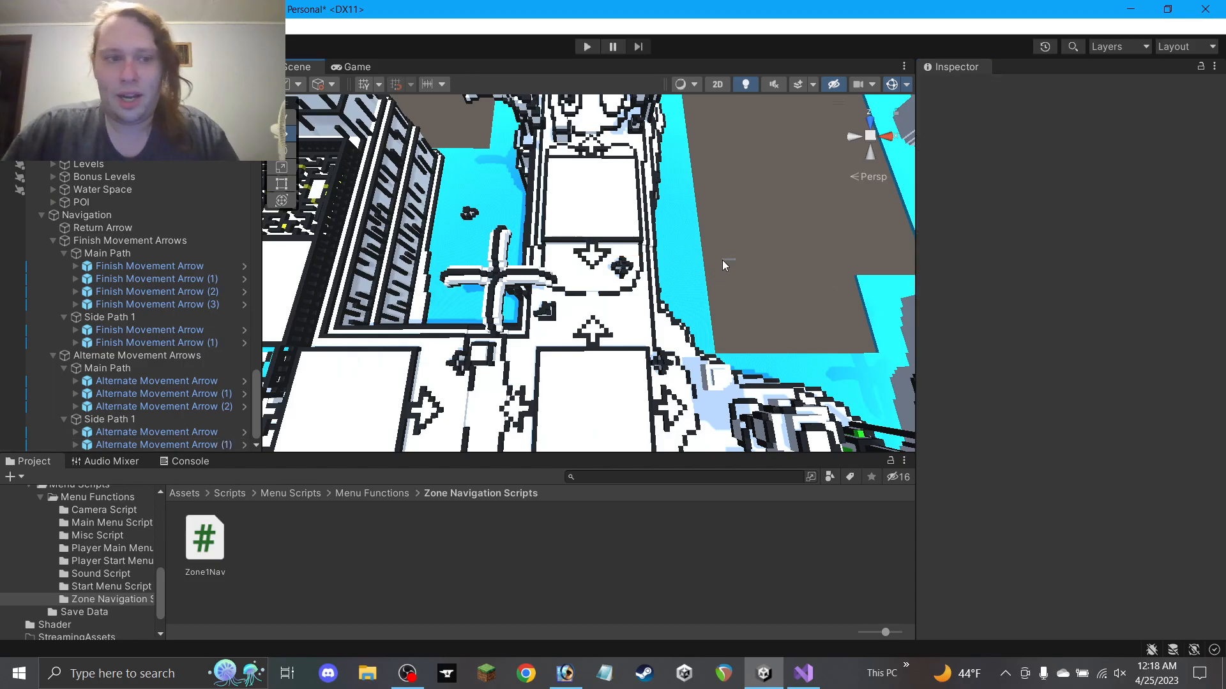
Move the alternate arrow forward to Z 134 and down to Y 27
right_drag(755, 253, 648, 254)
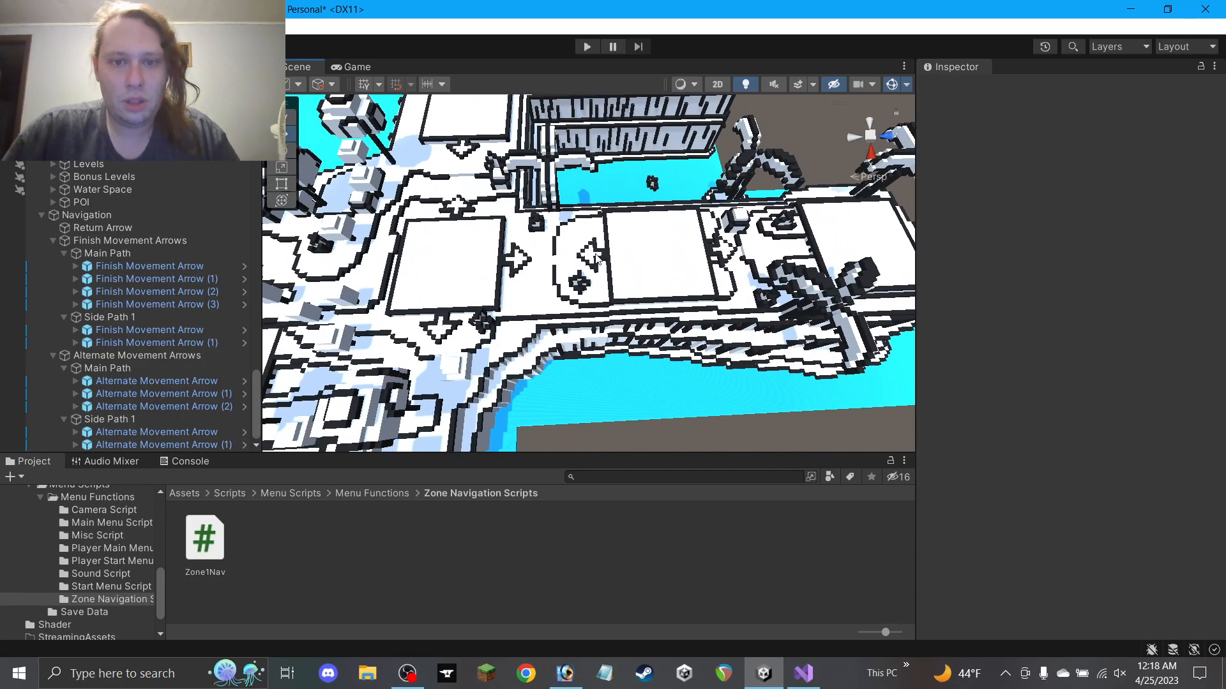
click(595, 259)
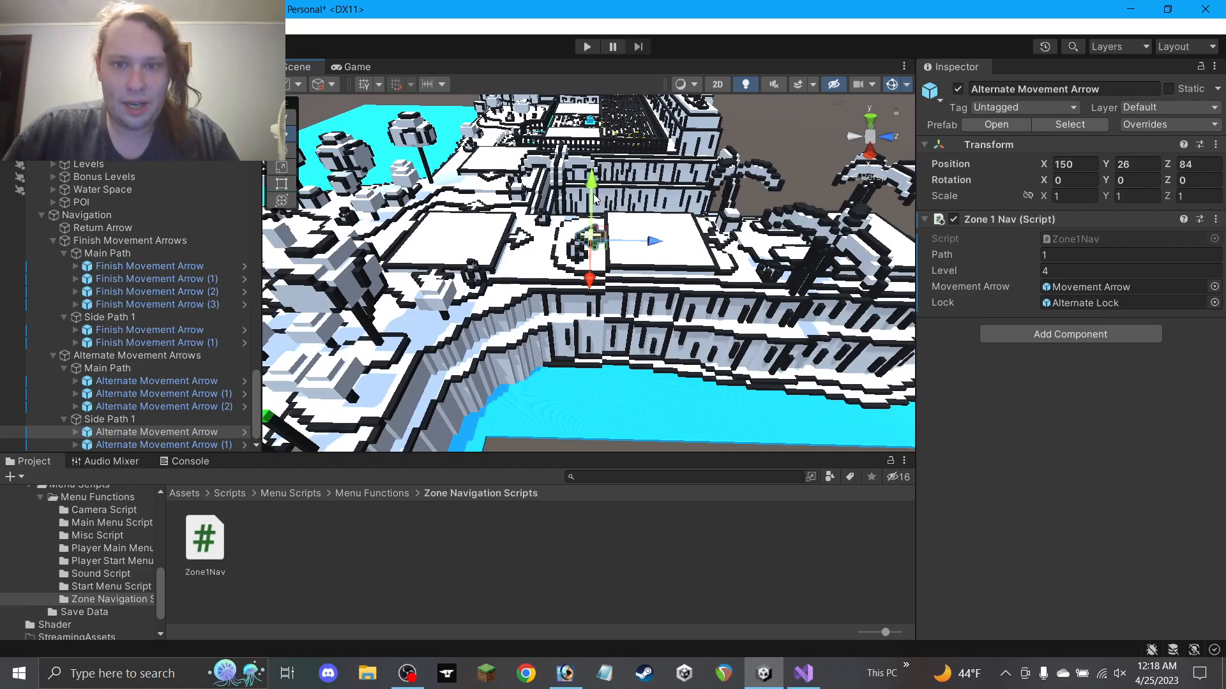
alt+drag(662, 257, 660, 182)
drag(642, 233, 835, 234)
middle_drag(819, 246, 570, 349)
scroll(570, 349, up, 6)
alt+drag(571, 349, 560, 288)
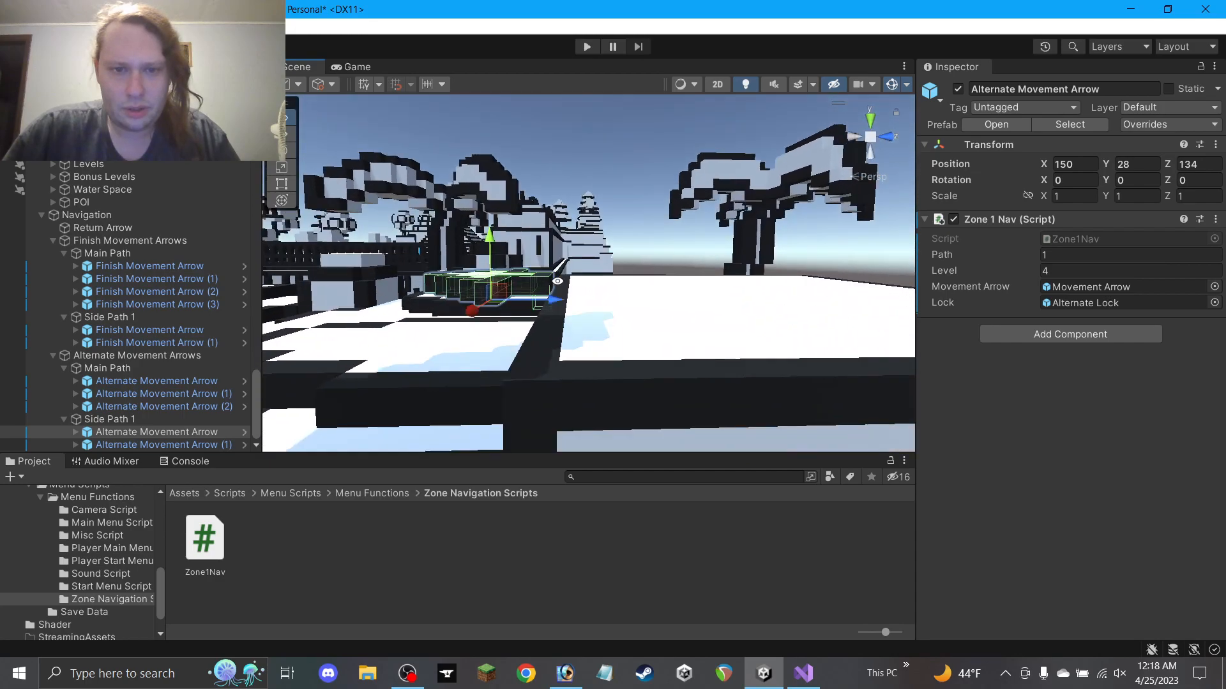
drag(488, 245, 490, 253)
alt+drag(489, 305, 904, 580)
scroll(689, 317, down, 9)
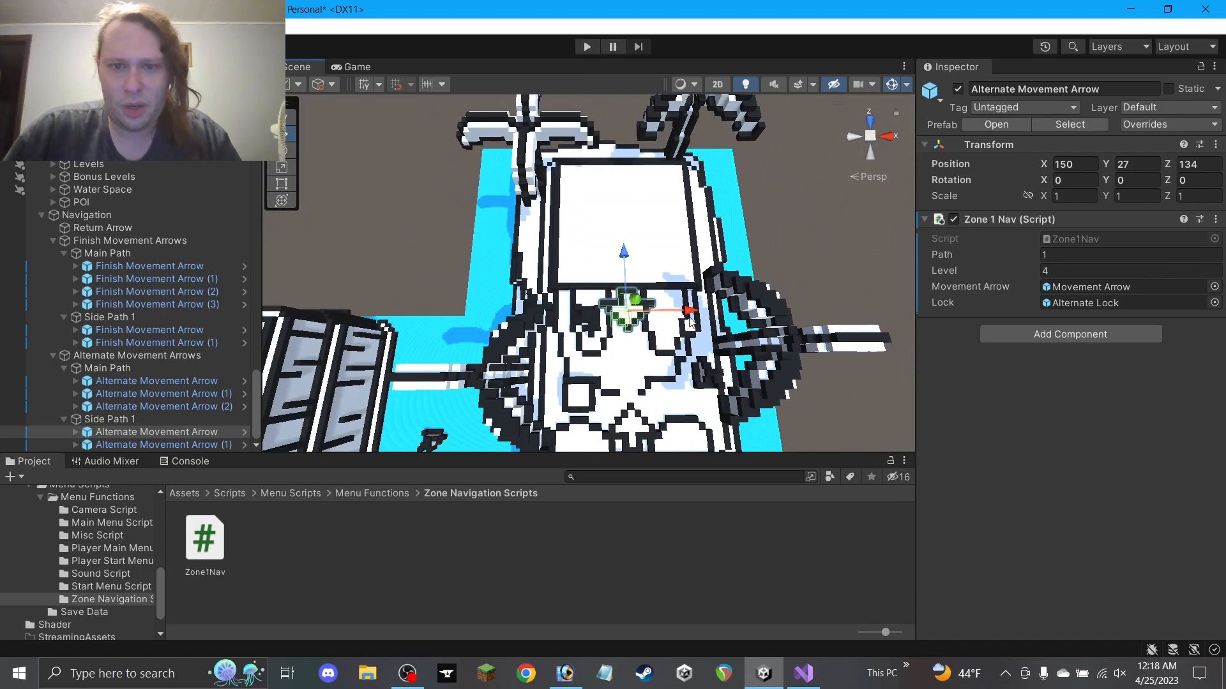
middle_drag(690, 316, 645, 226)
scroll(641, 235, down, 11)
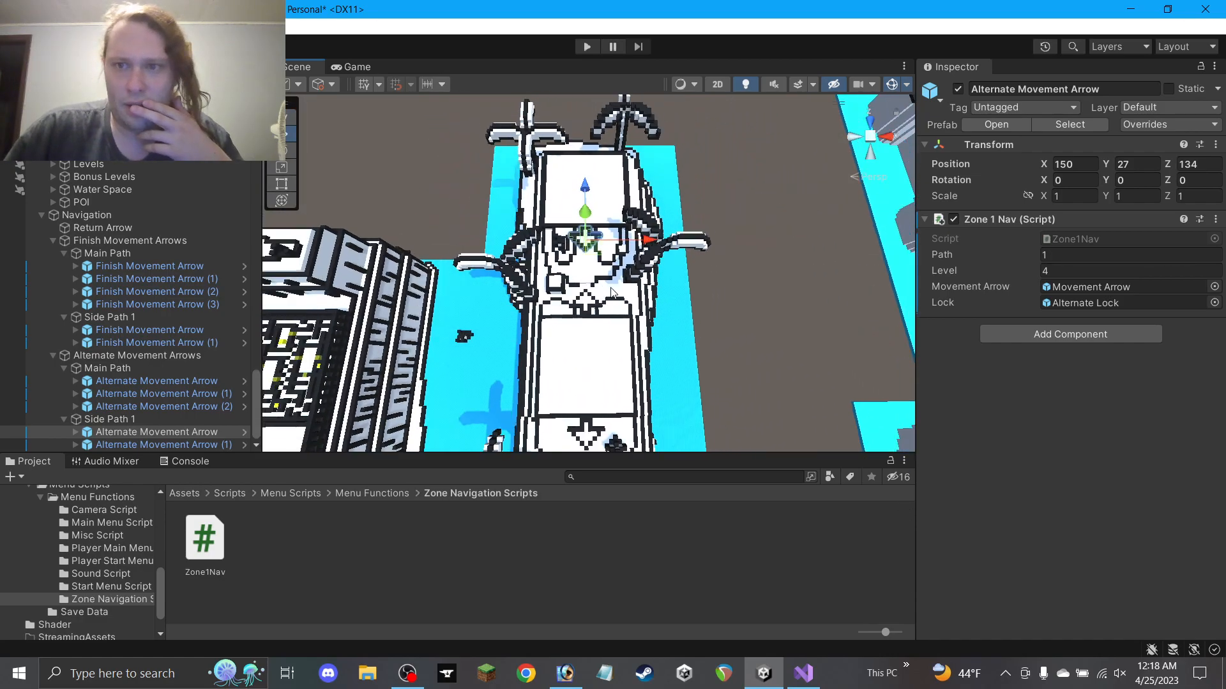
middle_drag(610, 318, 592, 248)
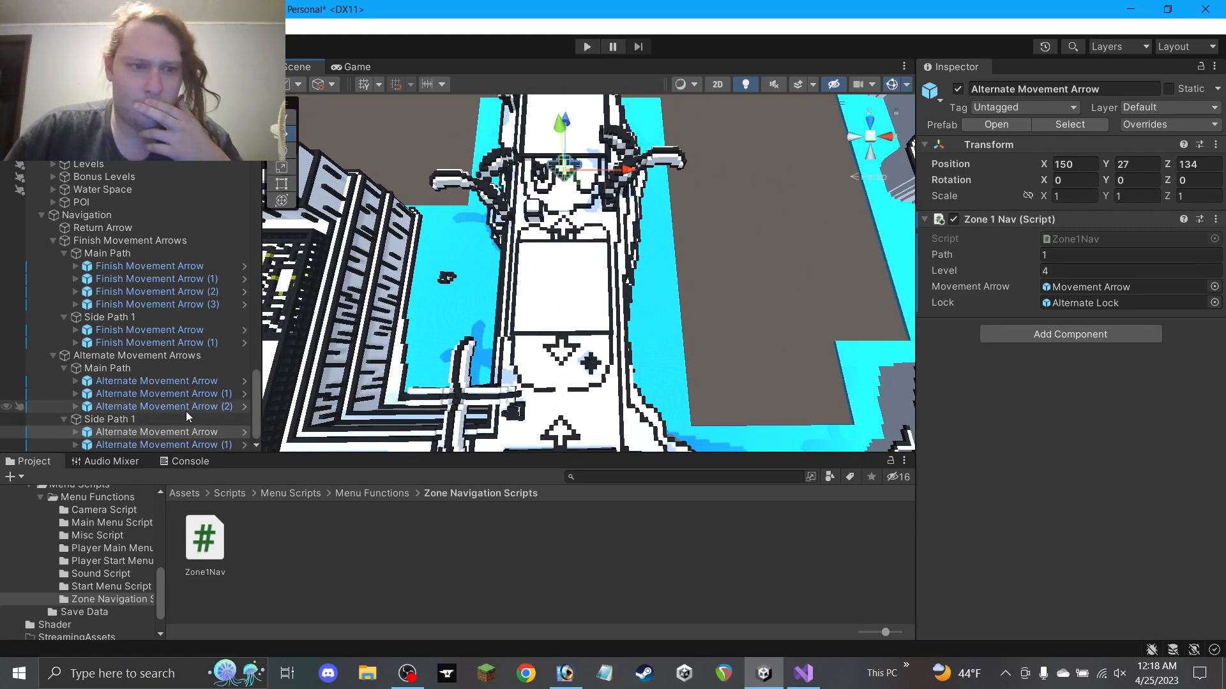
Undo the original alternate arrow's move back to Z 84, then reselect Alternate Movement Arrow (1)
click(123, 445)
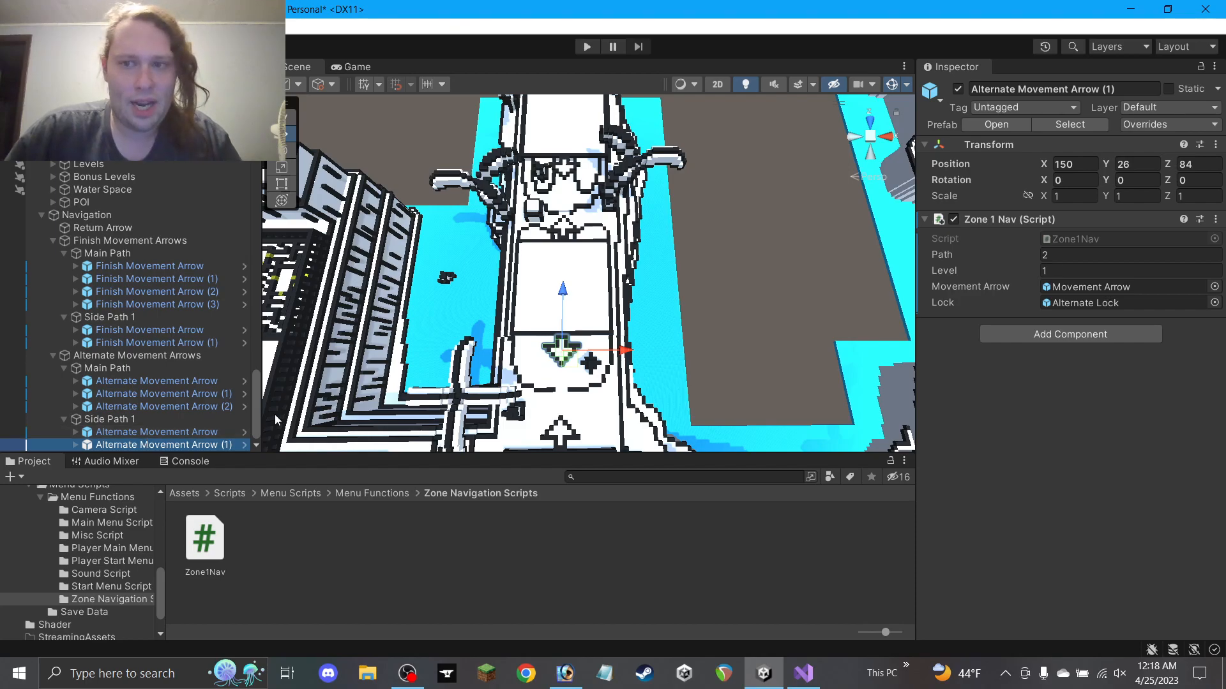
click(180, 436)
key(ctrl+z)
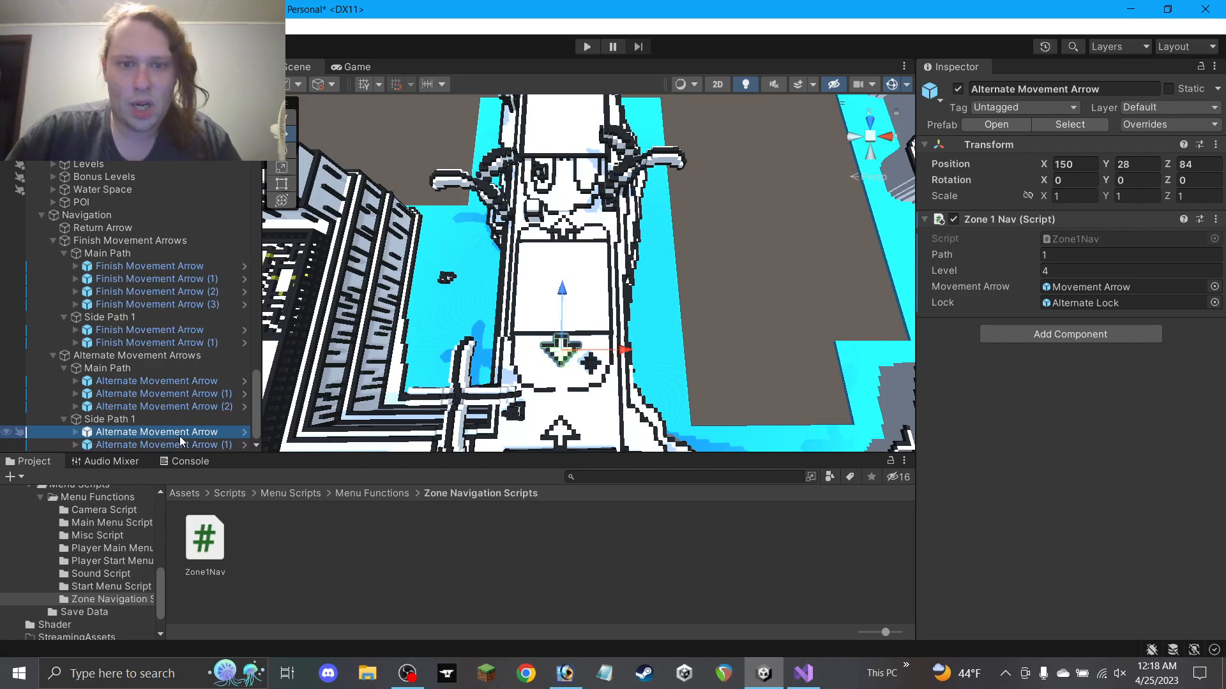
click(165, 445)
Inspect the platform's arrows, including Finish Movement Arrow (1) and Alternate Movement Arrow (1)
alt+drag(591, 371, 568, 274)
scroll(706, 335, up, 5)
alt+drag(705, 335, 766, 164)
click(764, 164)
right_drag(764, 164, 1208, 460)
scroll(652, 323, down, 6)
middle_drag(652, 323, 646, 228)
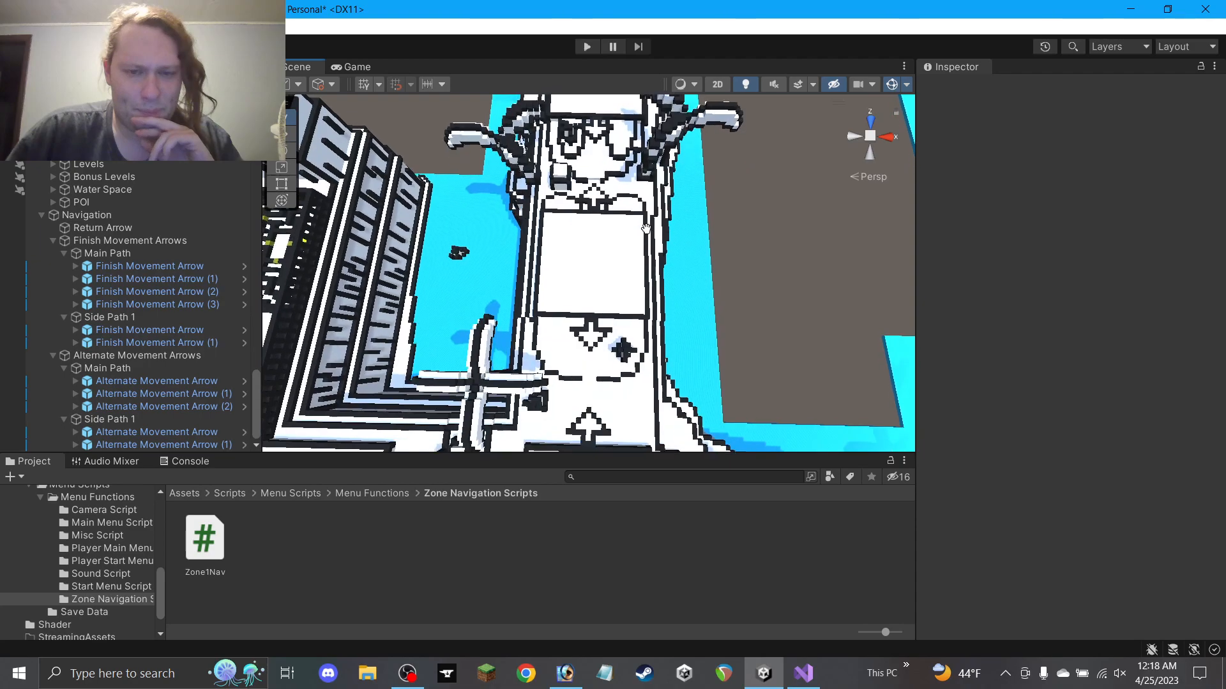
scroll(647, 228, down, 2)
click(588, 323)
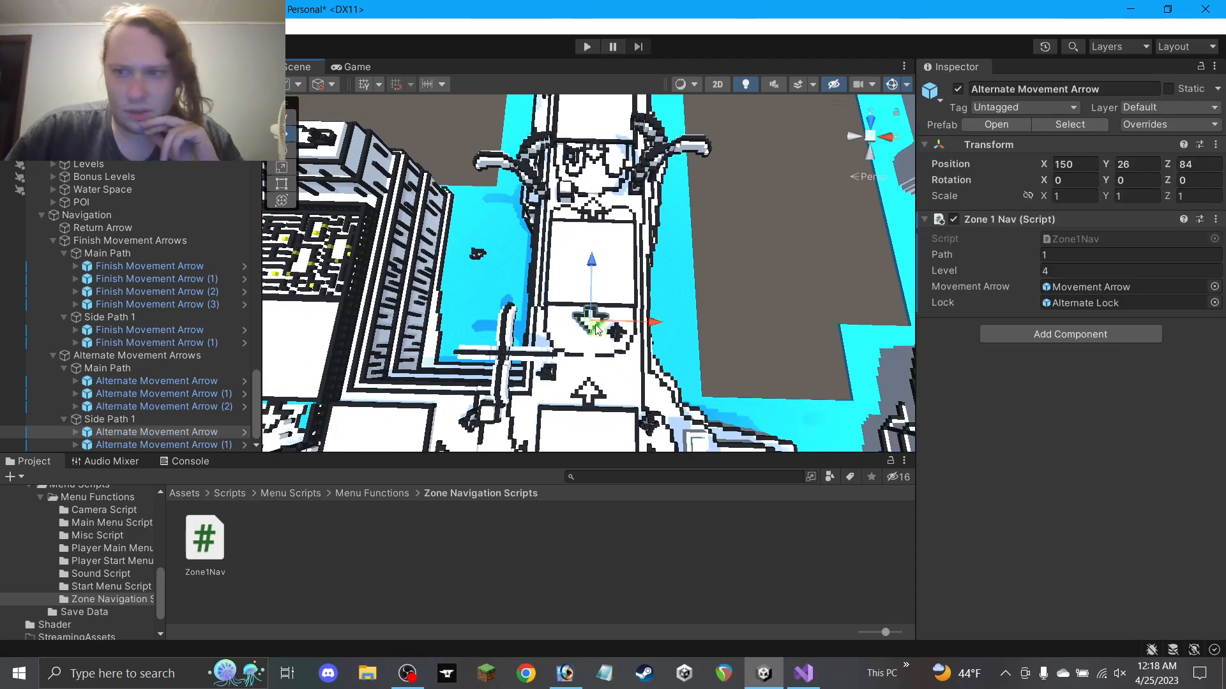
click(600, 212)
click(598, 151)
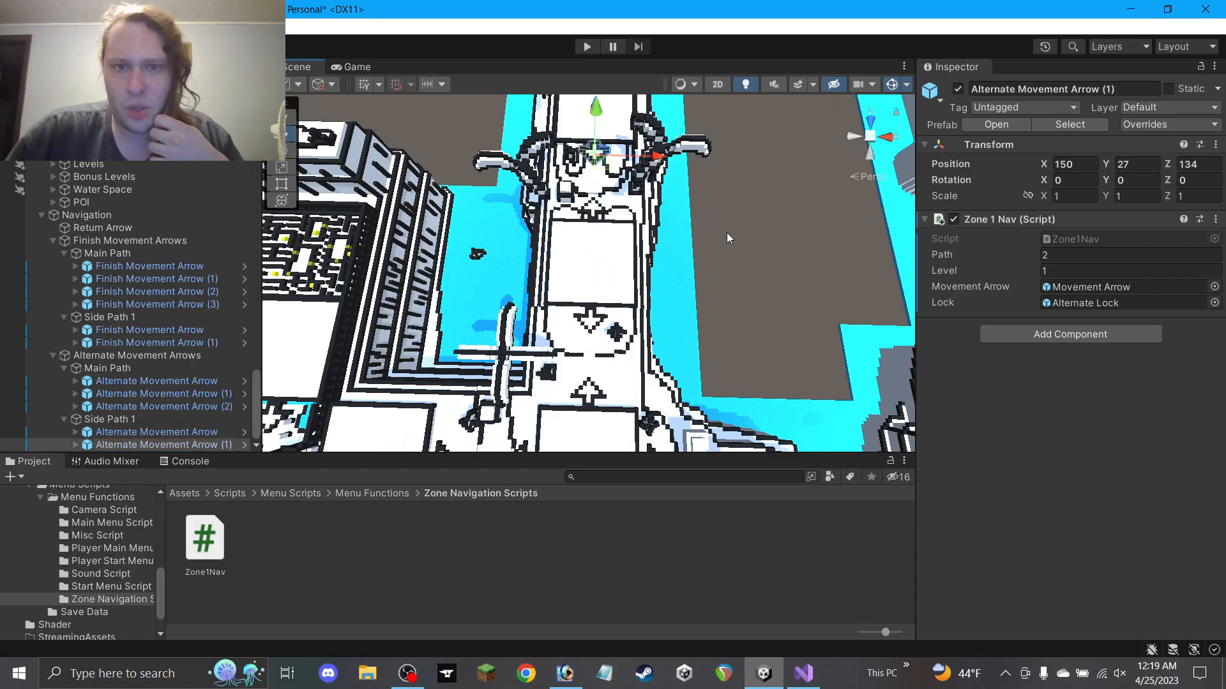
click(734, 247)
Collapse the Side Path 1 groups for both the finish and alternate arrows
scroll(676, 329, down, 2)
alt+drag(625, 364, 630, 228)
scroll(630, 243, down, 2)
middle_drag(629, 294, 579, 169)
scroll(580, 169, down, 2)
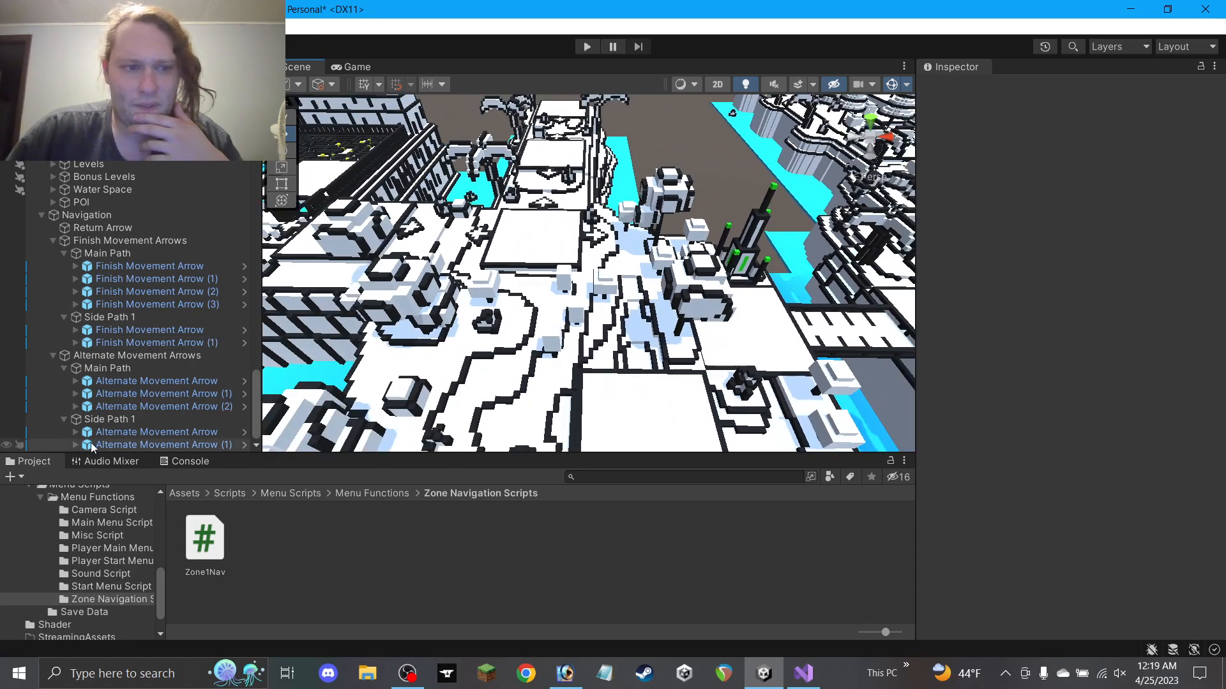
click(64, 419)
click(64, 343)
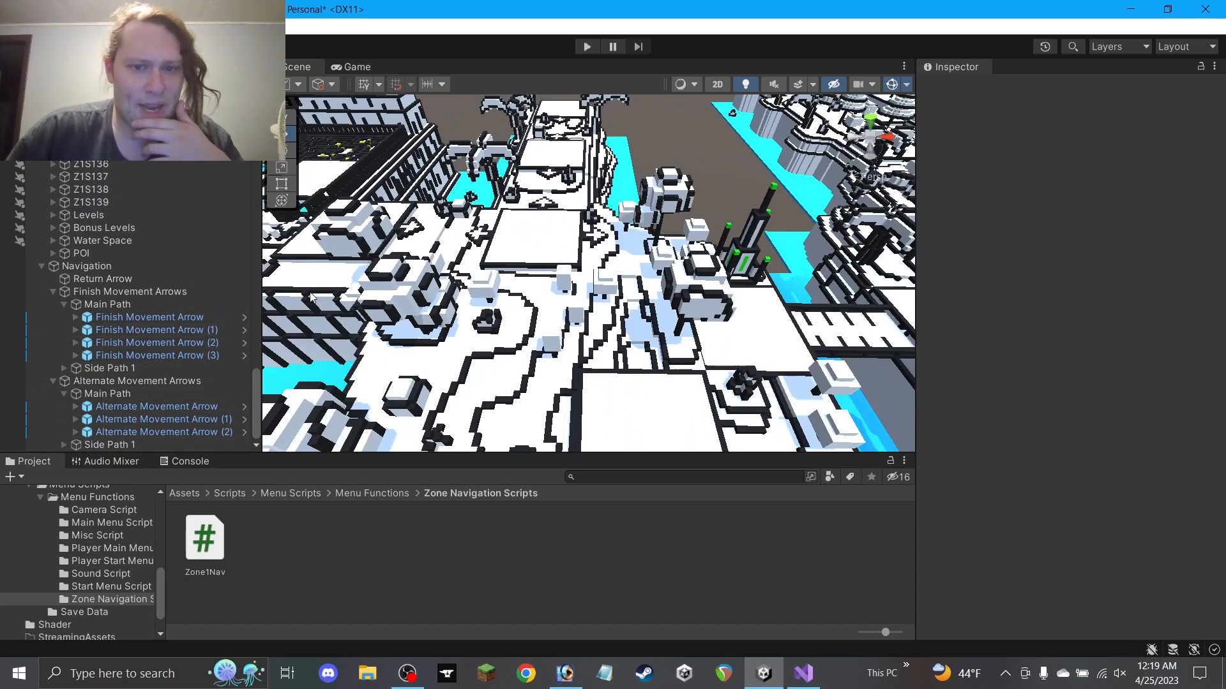
Check Finish Movement Arrows (2) and (3) and Alternate Movement Arrow (2) at 135, 25, 50
scroll(392, 273, down, 2)
alt+drag(425, 228, 432, 338)
middle_drag(443, 348, 416, 274)
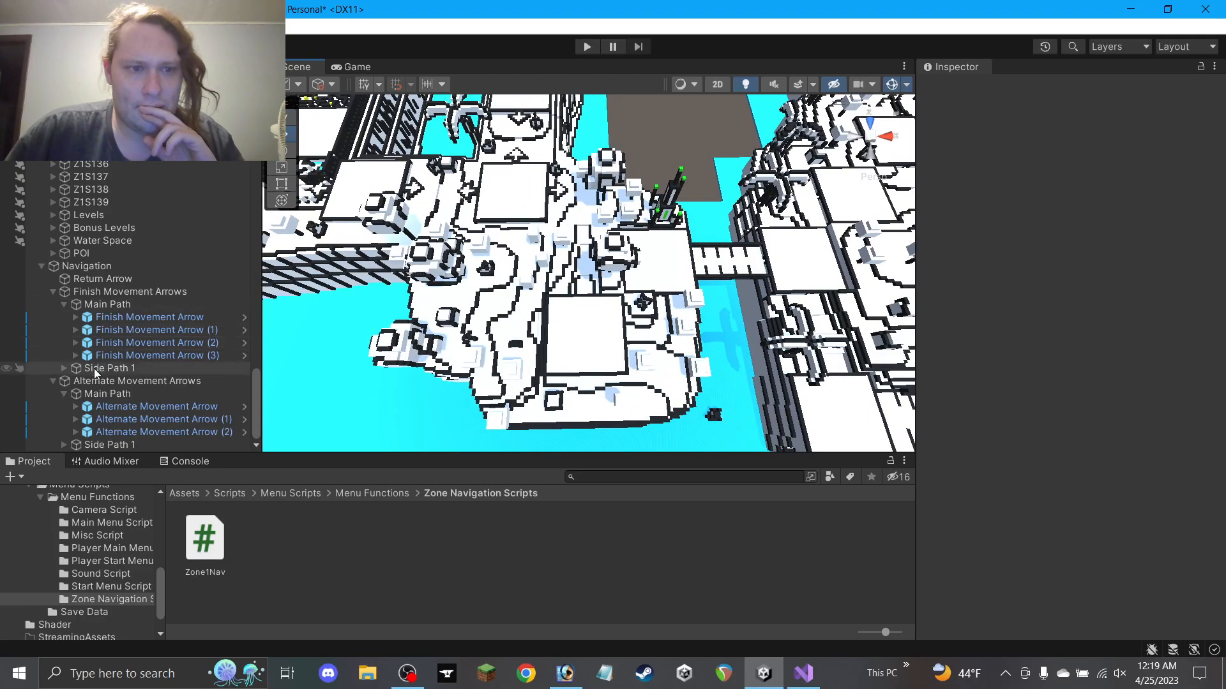
click(124, 356)
click(174, 343)
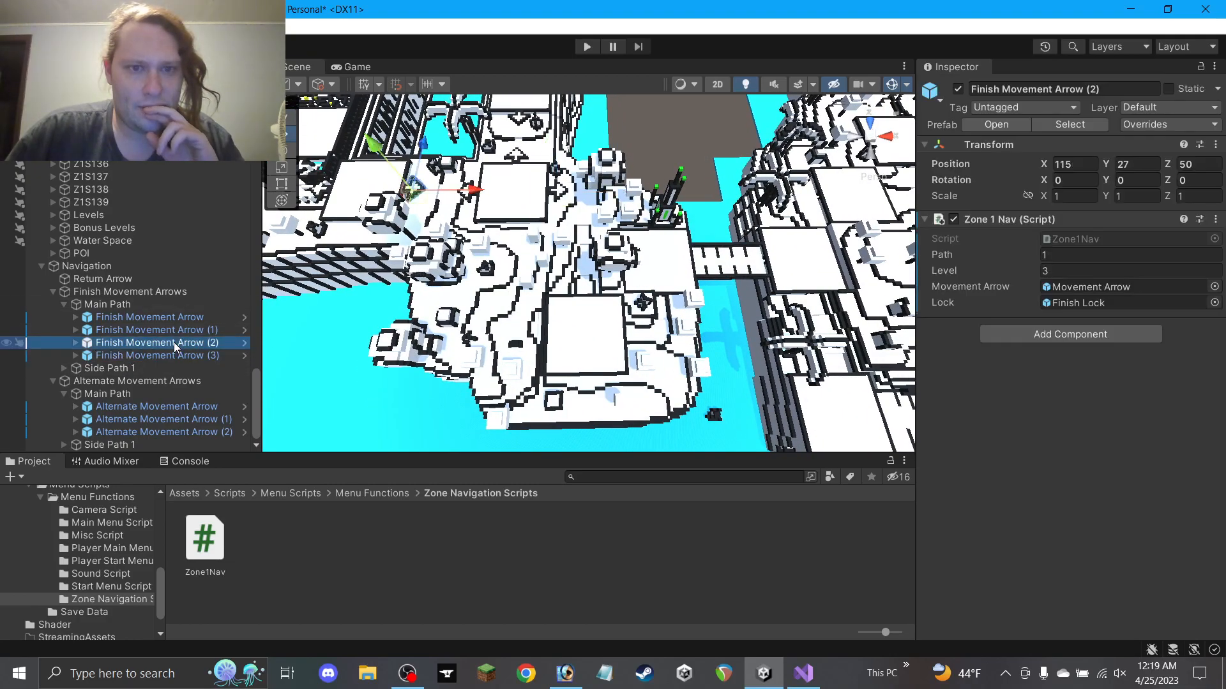
click(141, 357)
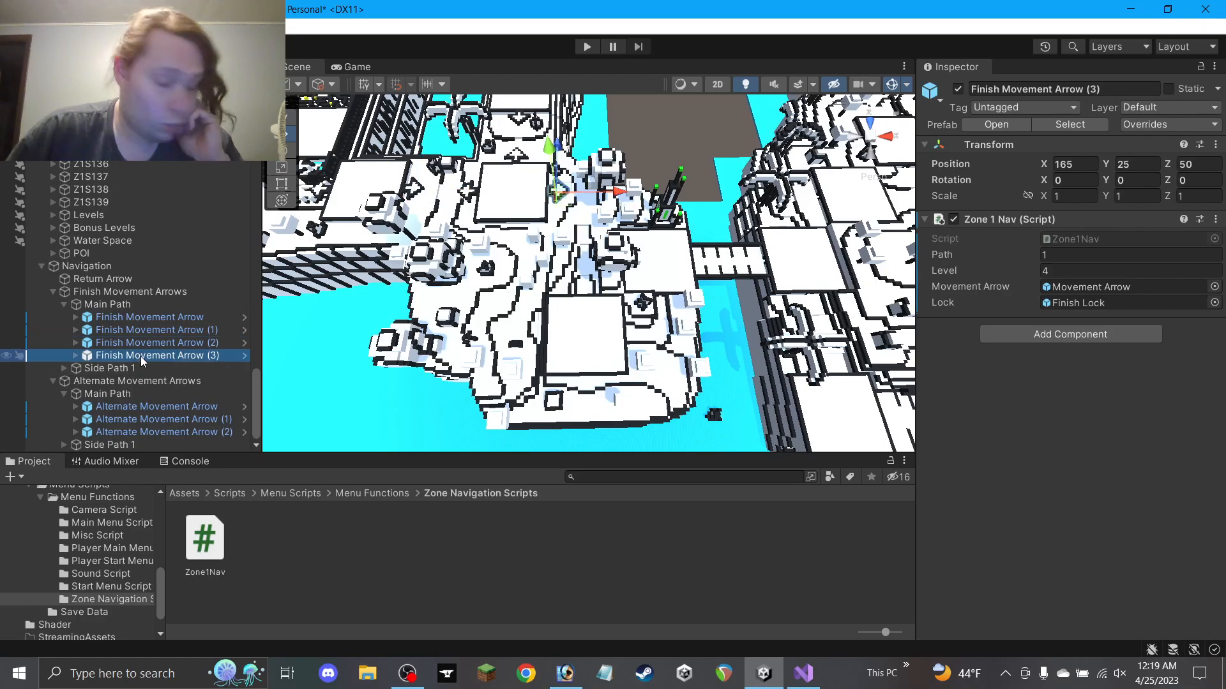
scroll(529, 281, up, 2)
scroll(528, 281, up, 2)
click(131, 433)
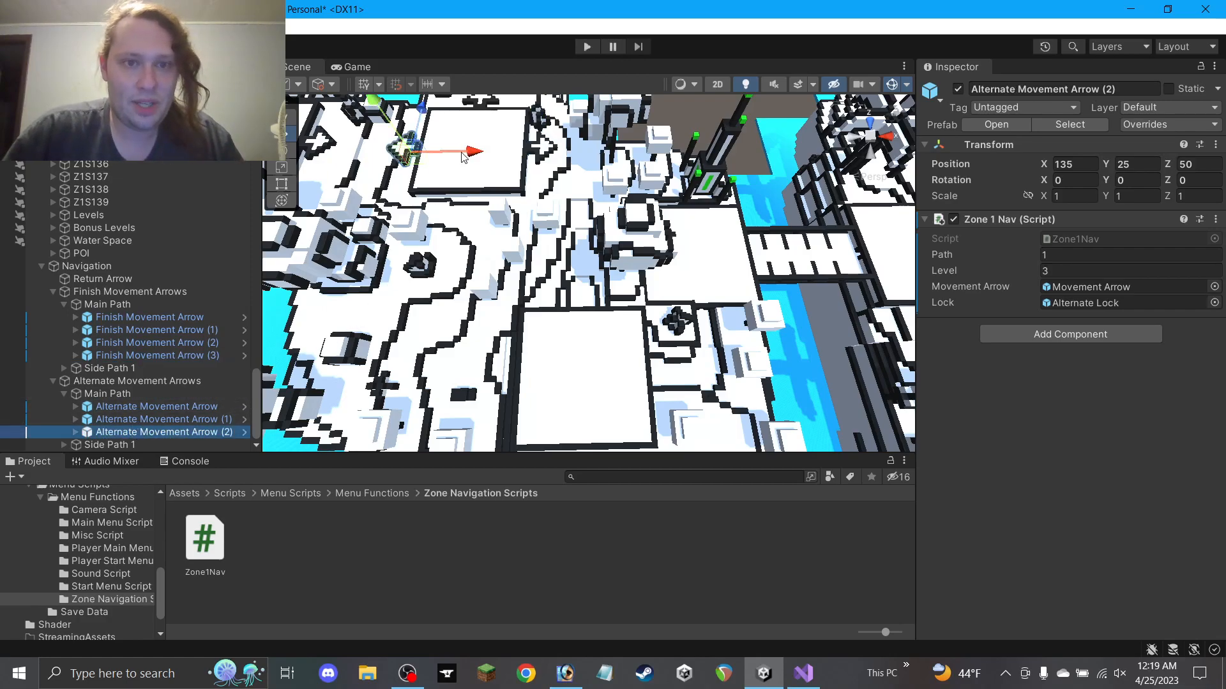
Duplicate Alternate Movement Arrow (2) as (3), move it into the maze corridor and lower it
key(ctrl+d)
drag(422, 162, 601, 300)
key(f)
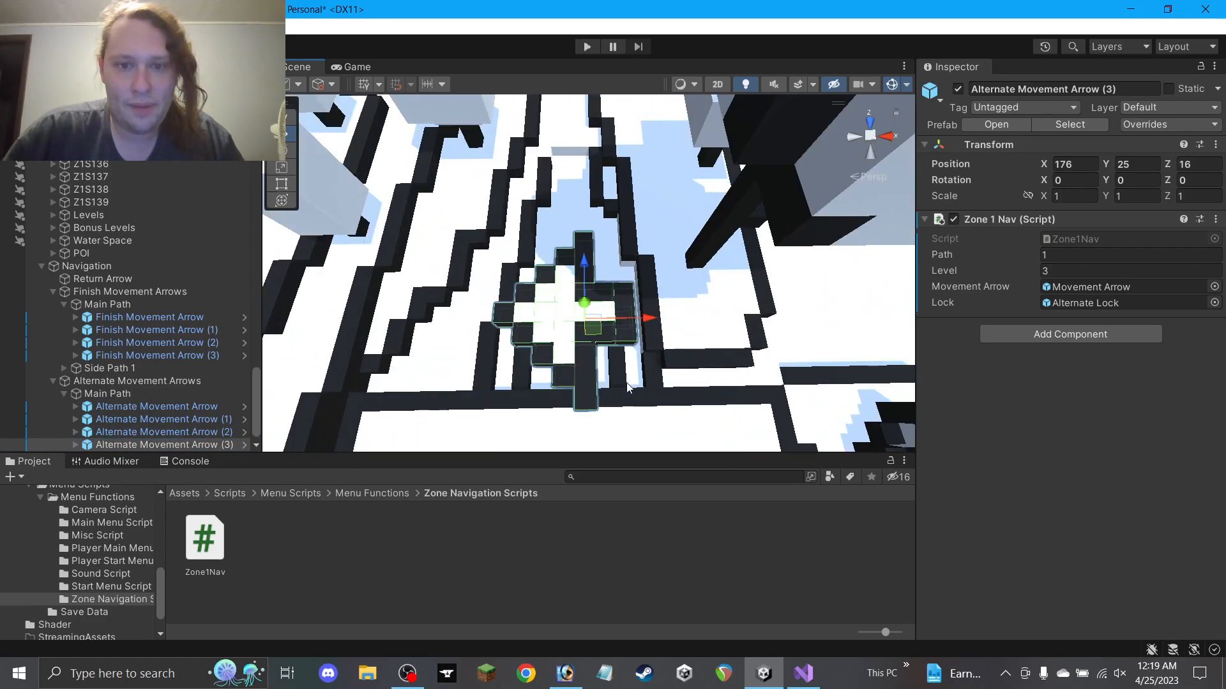
click(610, 389)
click(587, 332)
alt+drag(588, 332, 591, 300)
drag(577, 212, 708, 159)
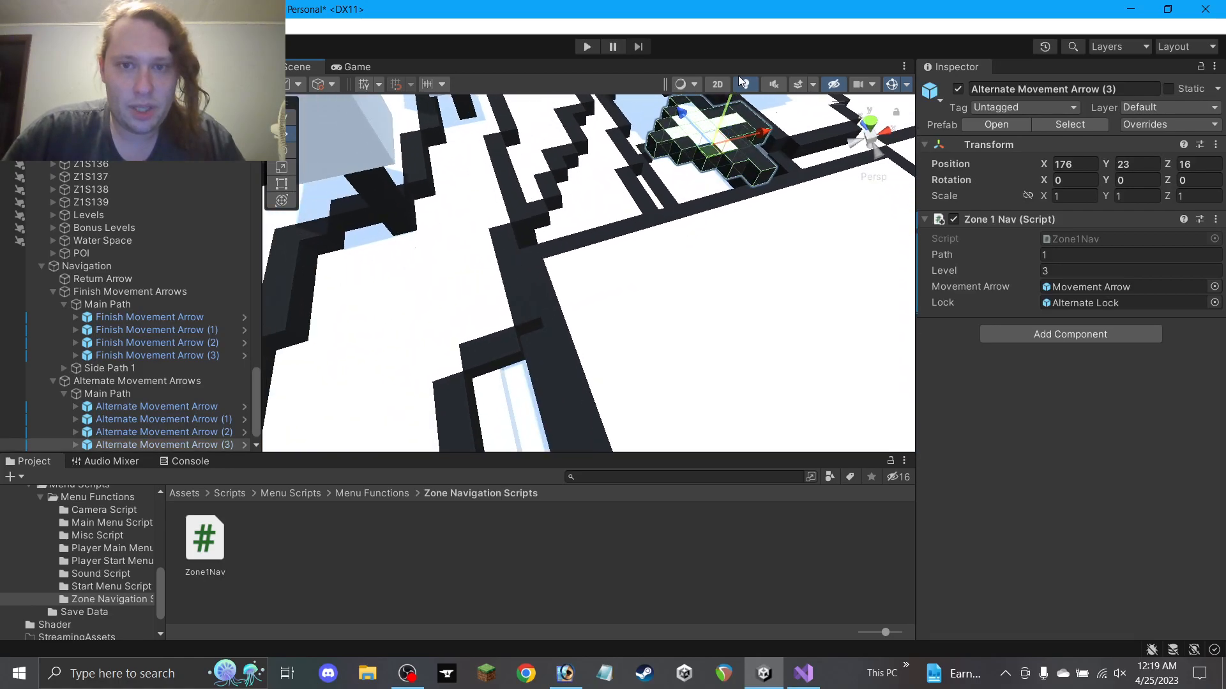
drag(732, 108, 621, 183)
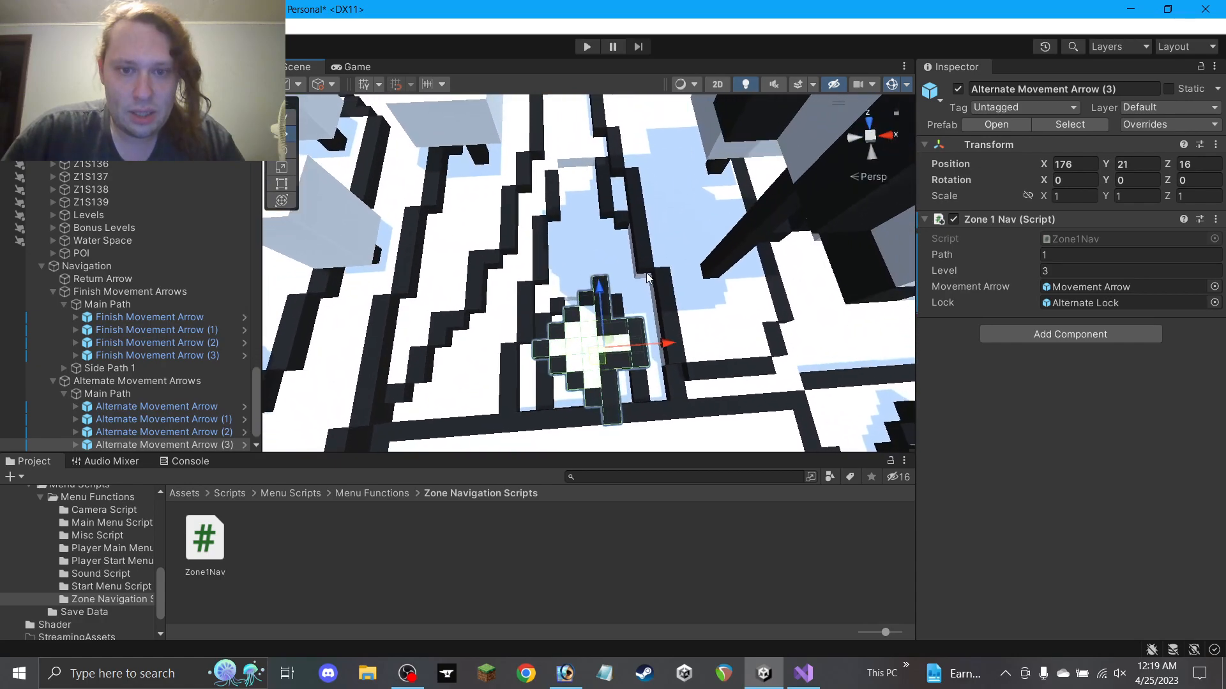
Hide the arrow's child Movement Arrow and make its Alternate Lock visible
click(75, 445)
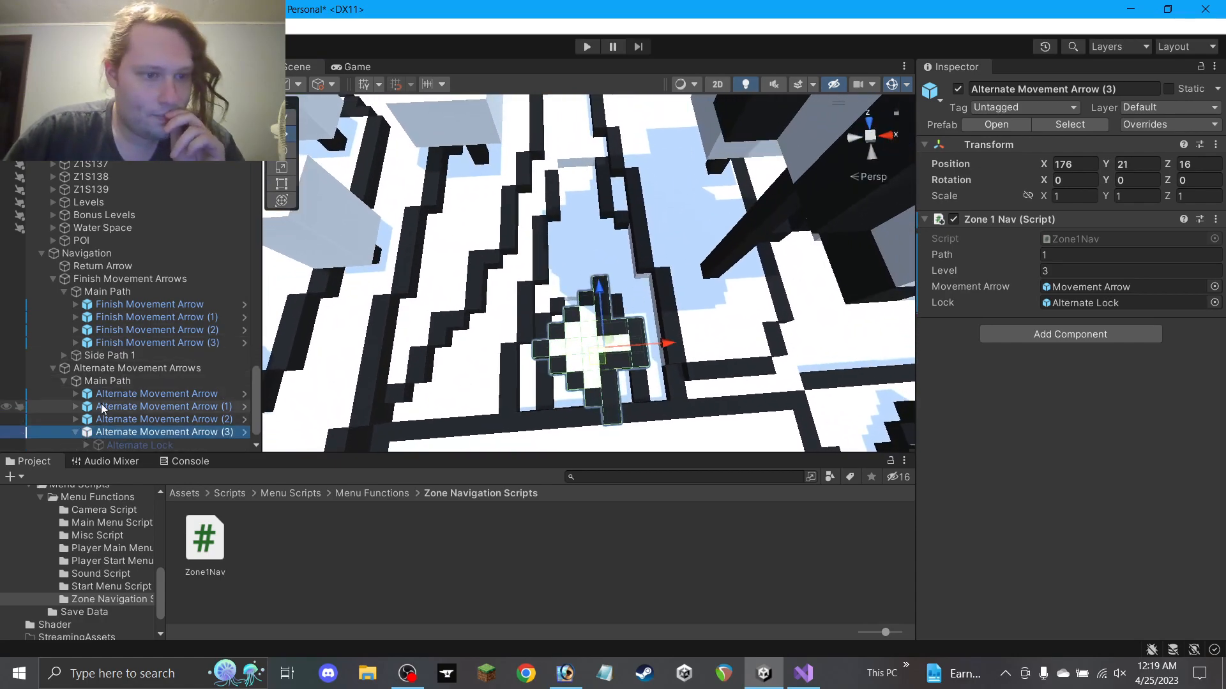
scroll(102, 408, down, 1)
click(147, 432)
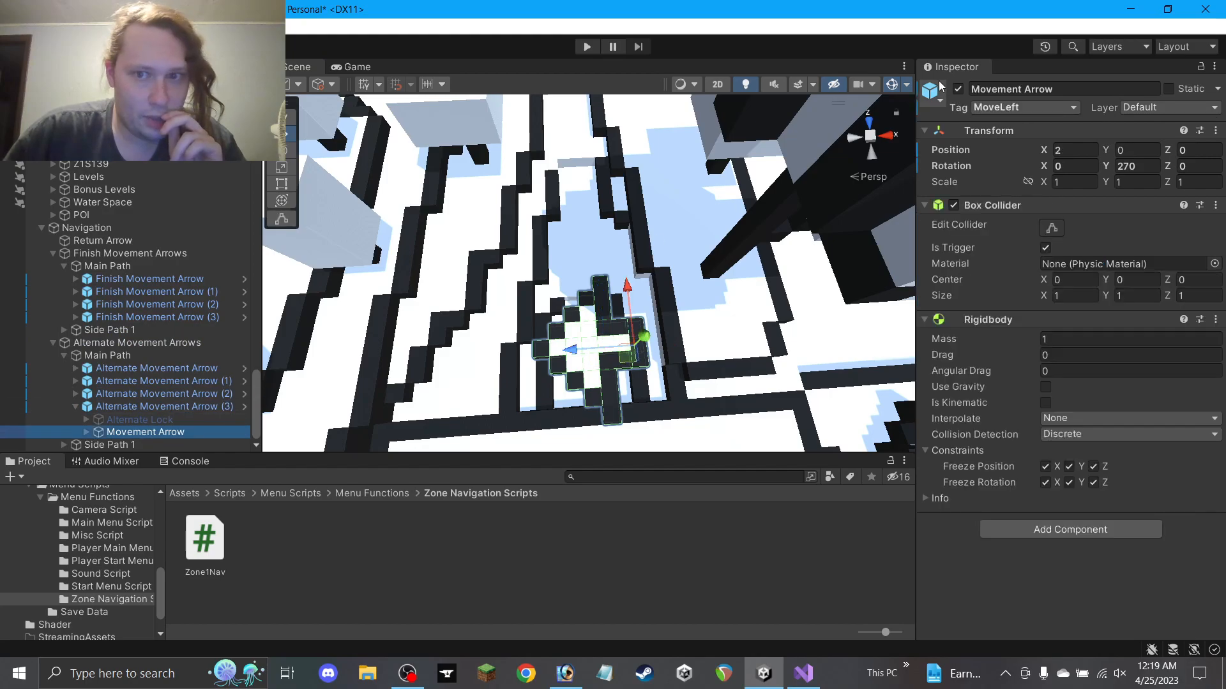
click(957, 89)
key(Up)
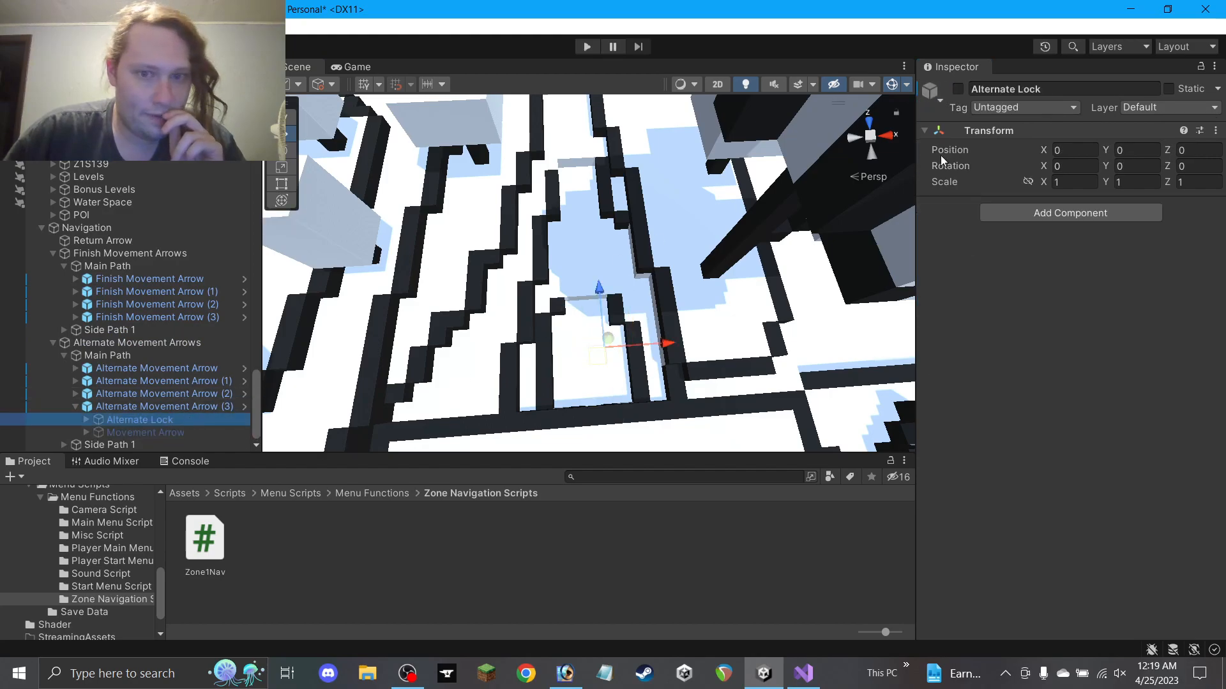
click(959, 90)
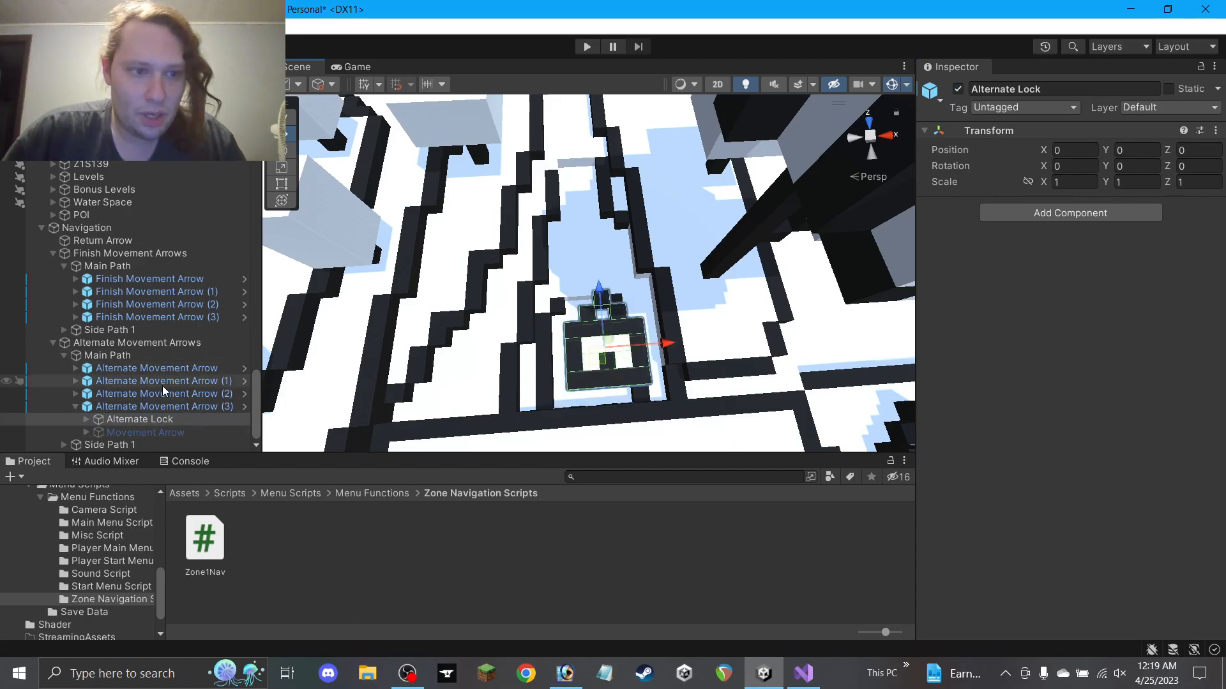
click(163, 408)
click(587, 382)
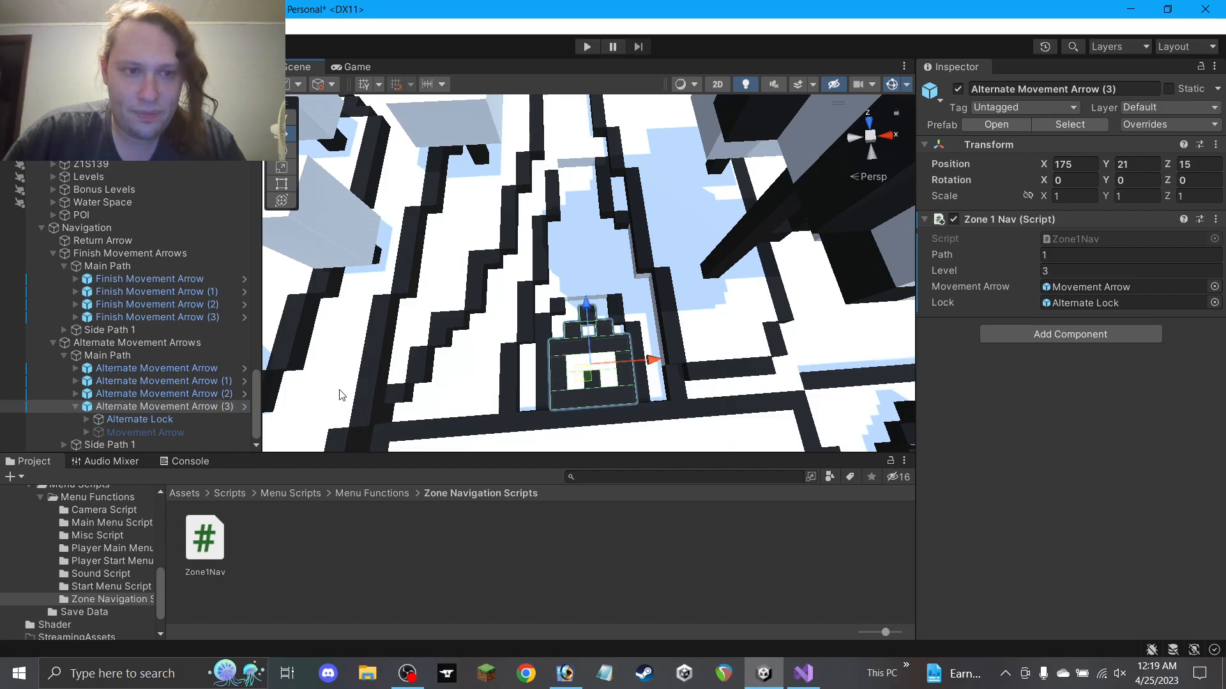
Raise the lock arrow to height 21
alt+drag(450, 350, 734, 296)
middle_drag(733, 296, 611, 334)
alt+drag(550, 326, 688, 280)
mouse_move(561, 314)
alt+mouse_down()
mouse_move(427, 264)
mouse_move(728, 297)
mouse_move(715, 292)
mouse_move(718, 318)
mouse_move(688, 282)
mouse_move(625, 255)
mouse_move(587, 276)
mouse_move(602, 319)
mouse_move(559, 319)
mouse_move(559, 307)
alt+mouse_up()
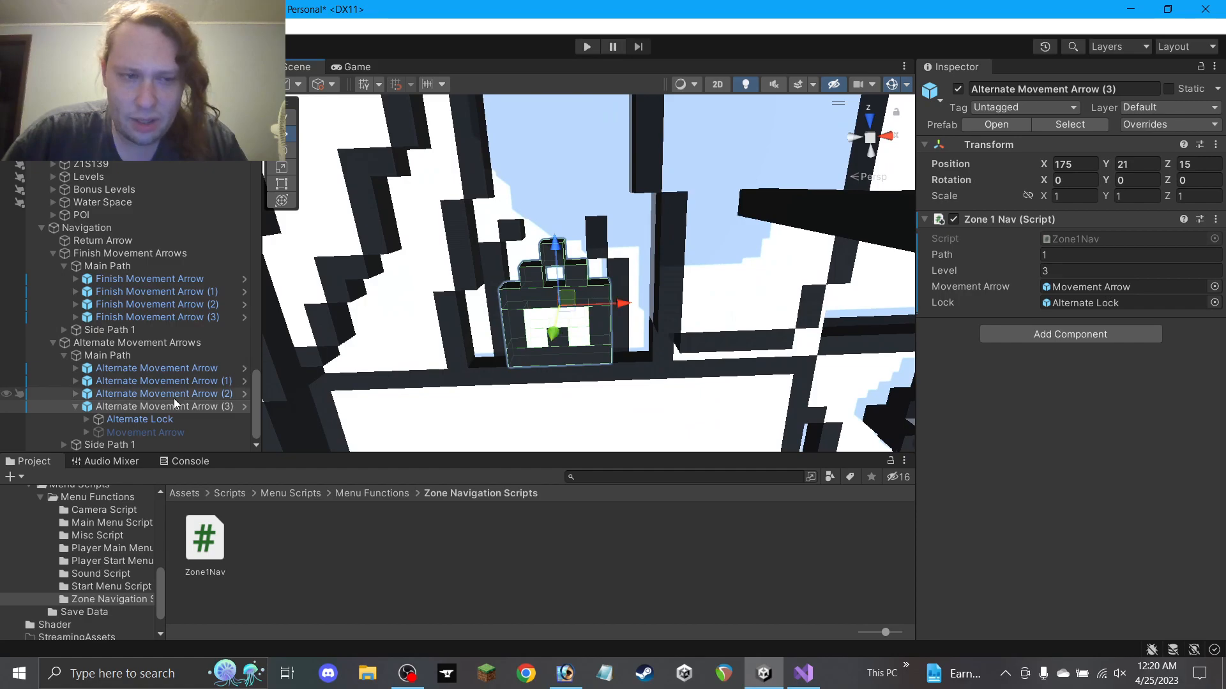
click(155, 433)
alt+drag(454, 347, 469, 276)
Enable the Movement Arrow at rotation 0, place it at 0, 0, -2, and disable the Alternate Lock
click(958, 89)
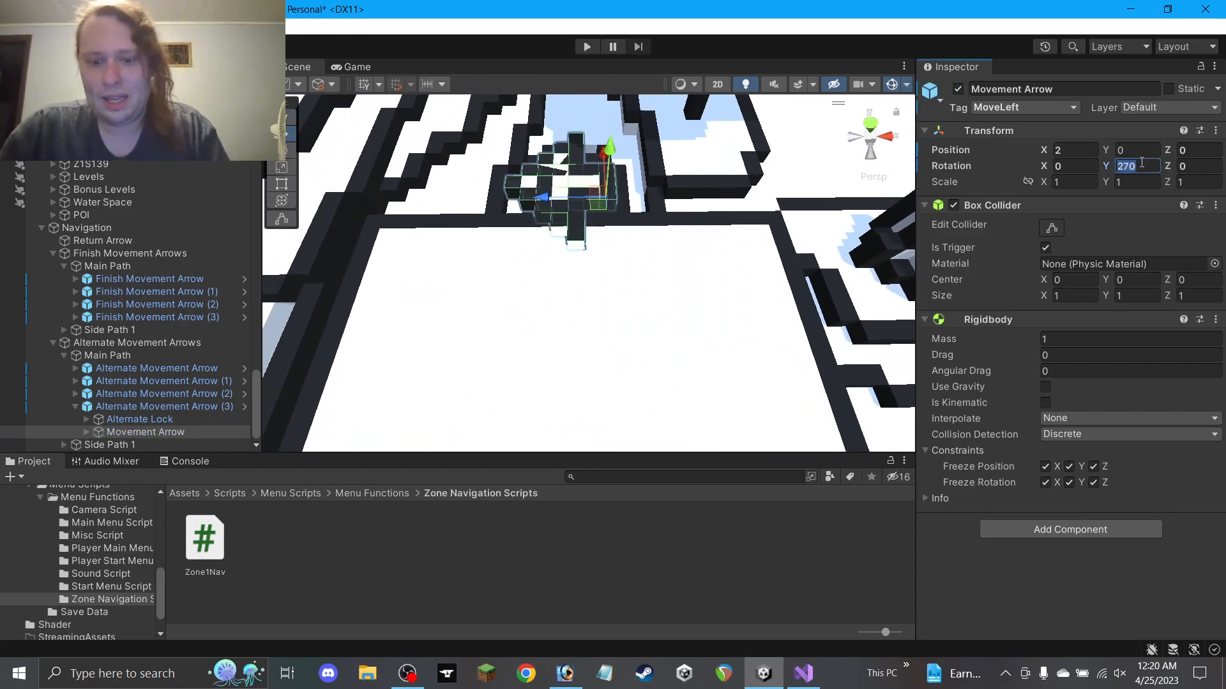
text(0)
drag(604, 209, 567, 306)
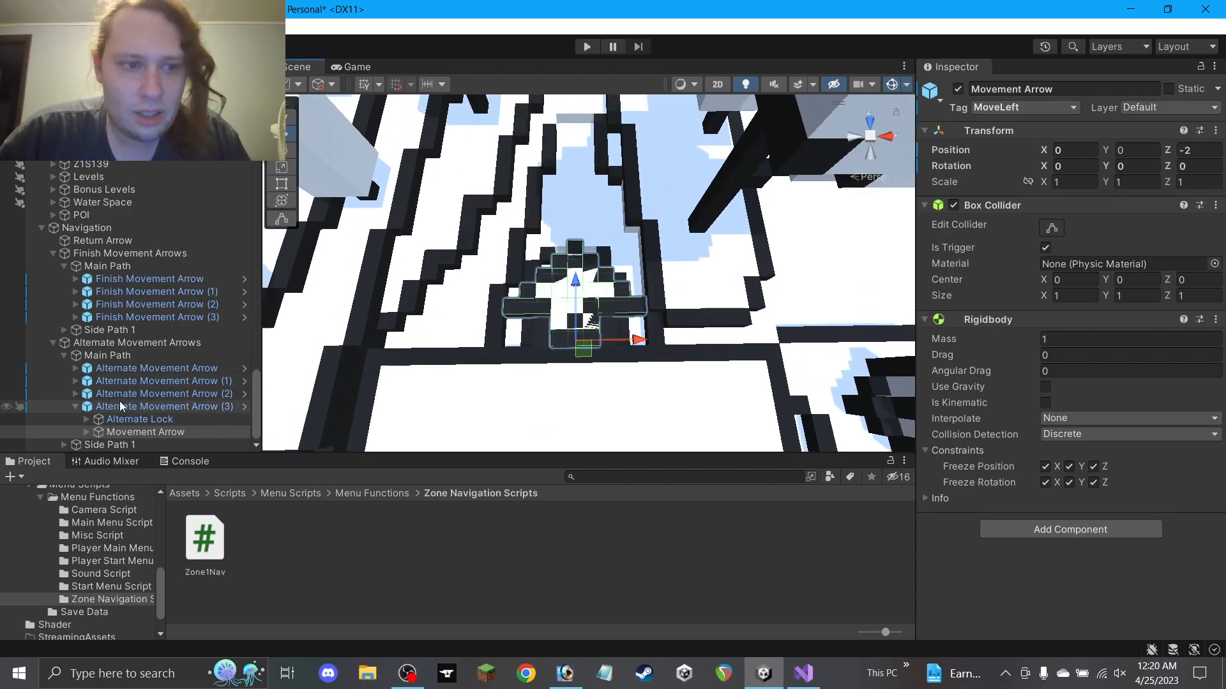
click(69, 421)
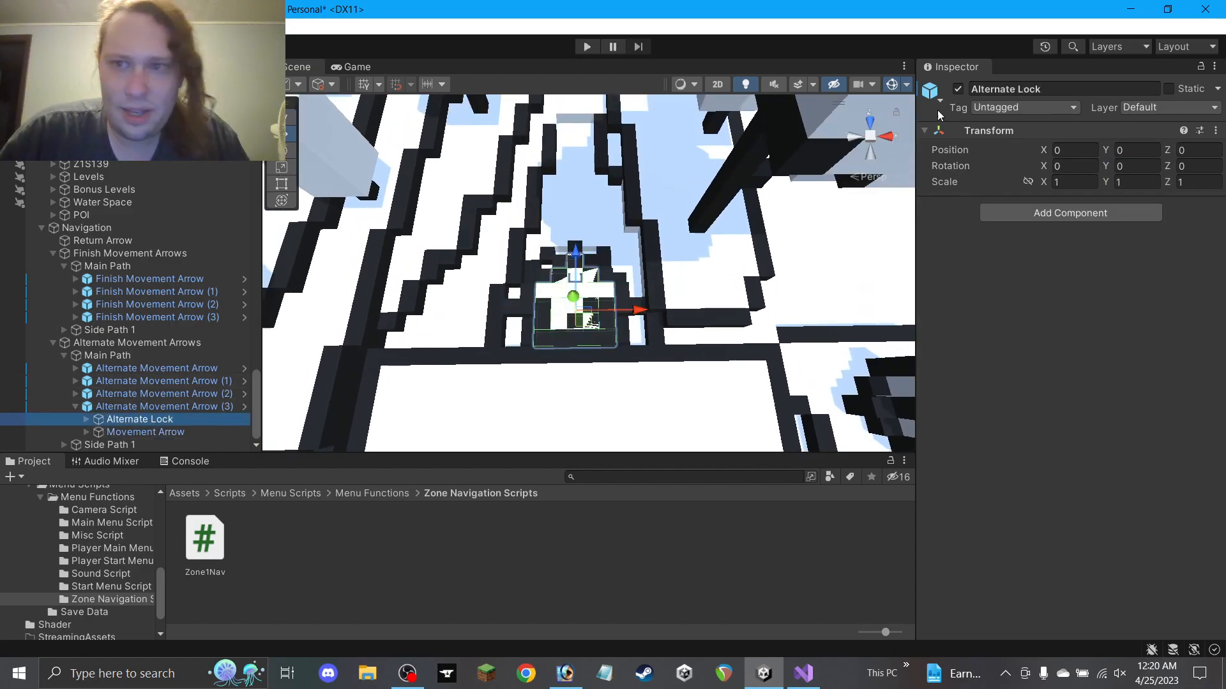
click(960, 89)
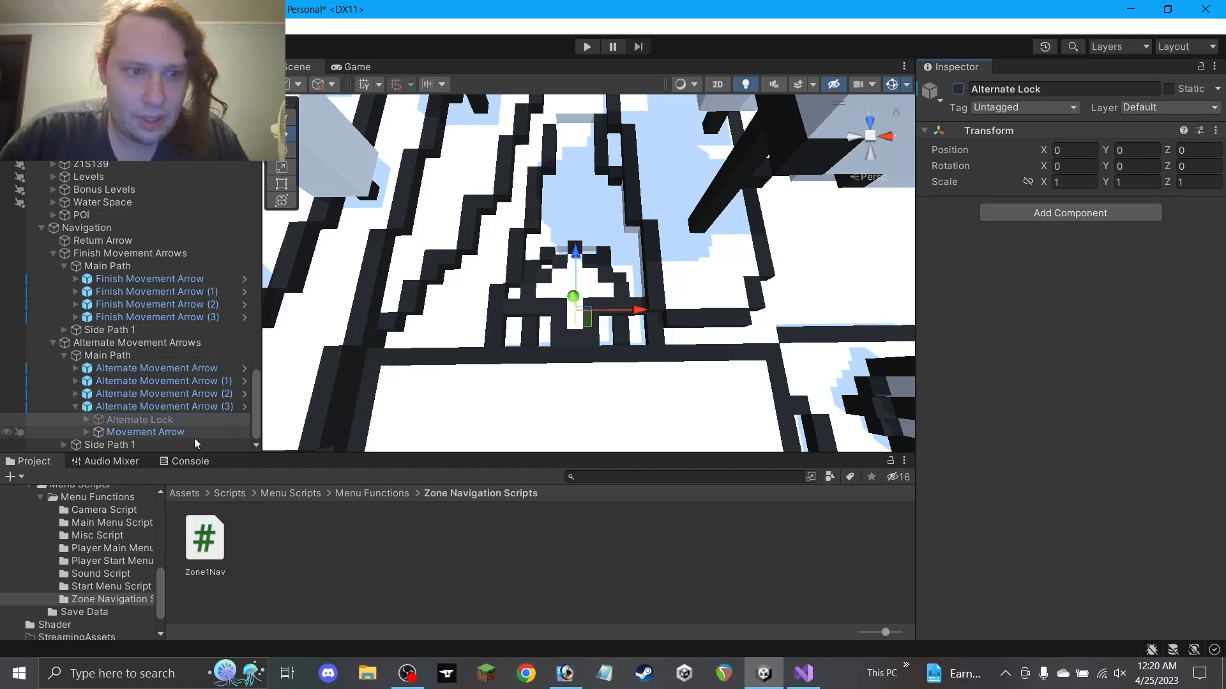
click(522, 530)
alt+drag(529, 370, 530, 342)
mouse_move(529, 366)
right_down()
mouse_move(530, 318)
mouse_move(520, 351)
mouse_move(671, 360)
mouse_move(753, 315)
mouse_move(539, 353)
right_up()
Tag the child Movement Arrow as MoveUp
click(146, 431)
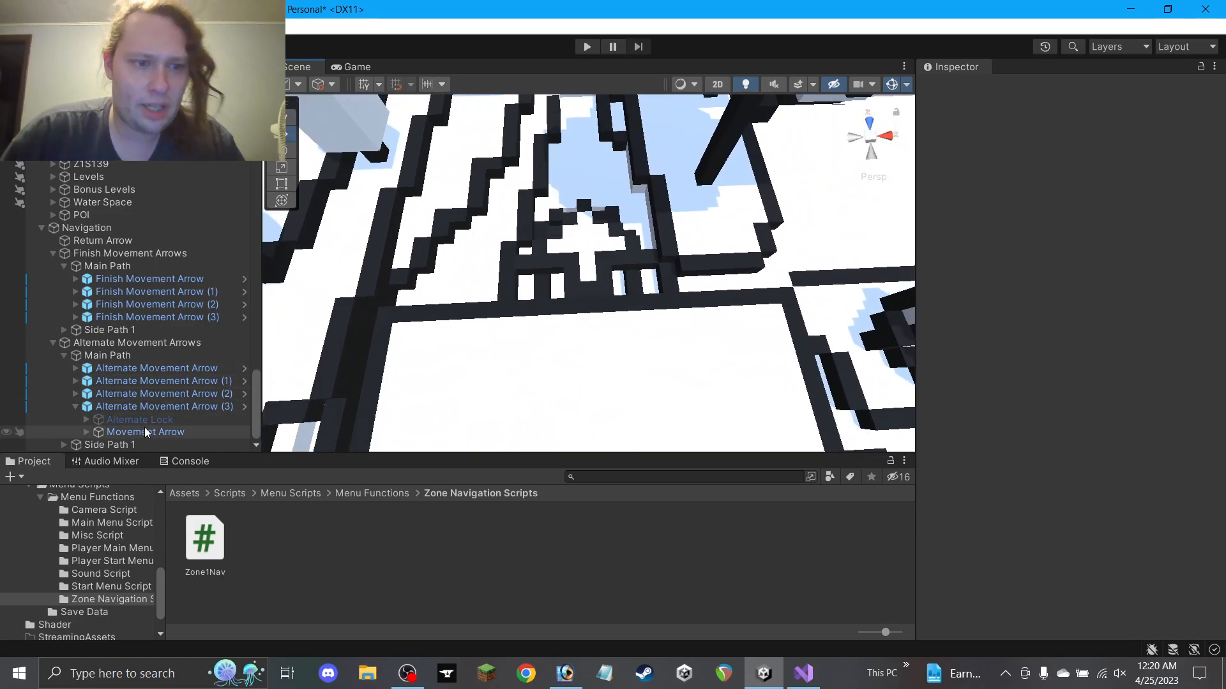
click(1073, 108)
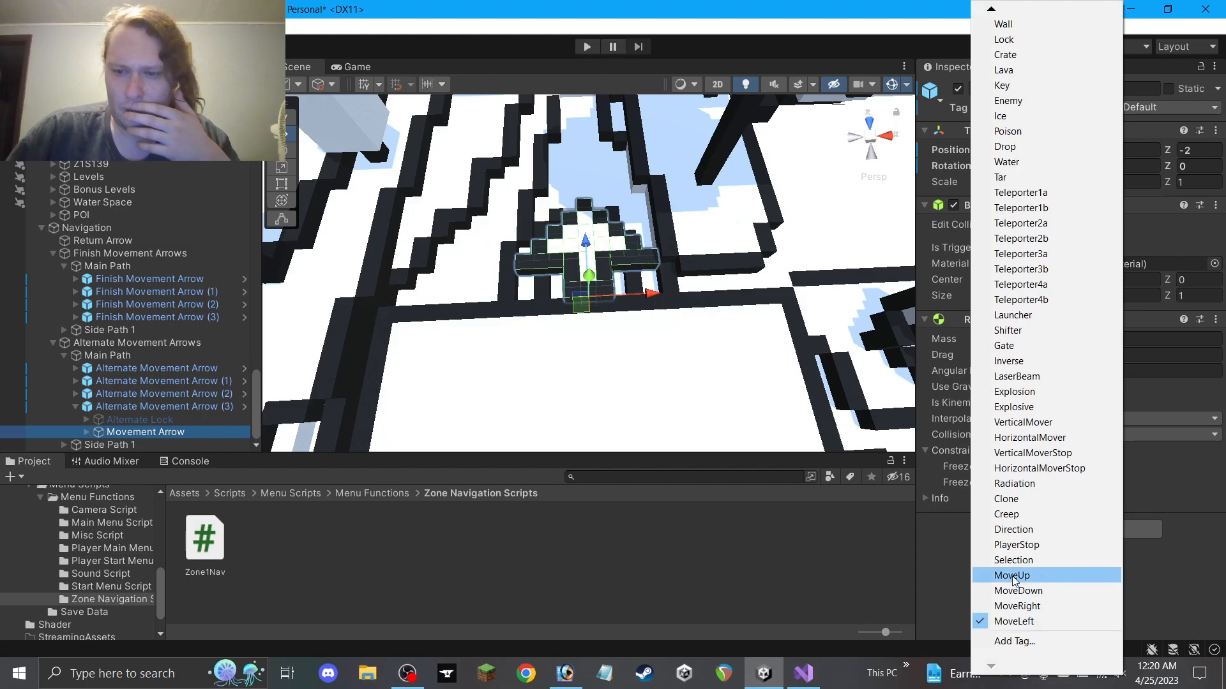
click(1014, 574)
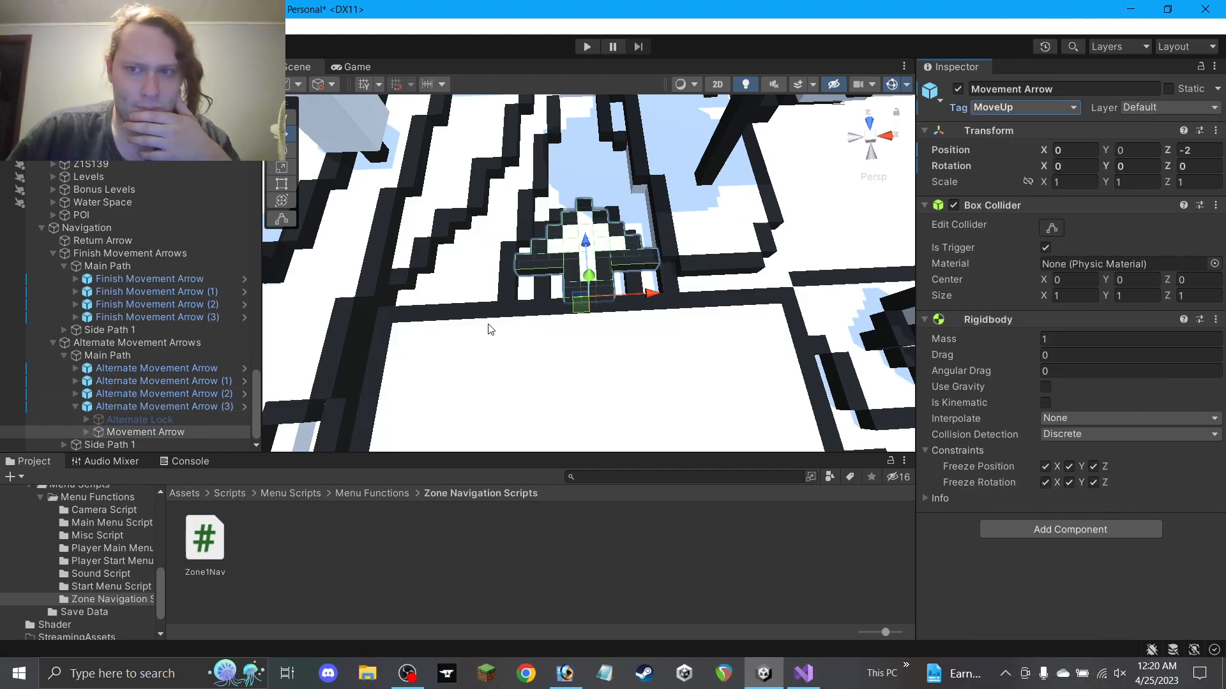
scroll(296, 391, down, 5)
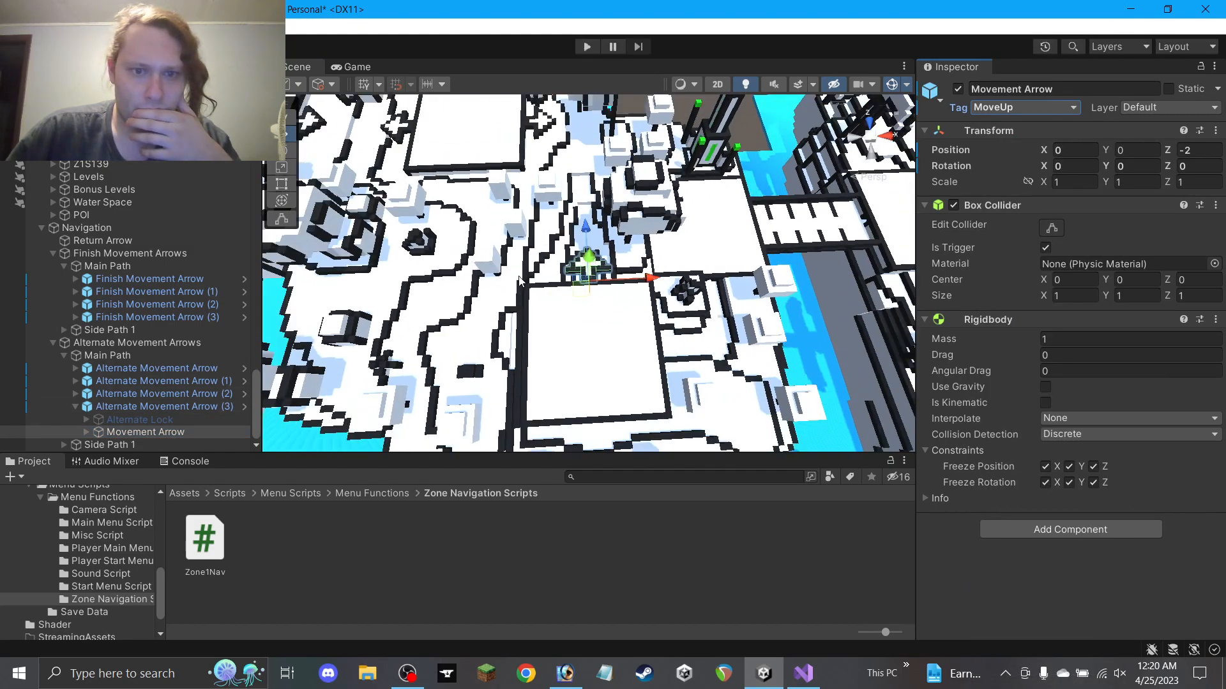
scroll(484, 217, down, 3)
click(551, 165)
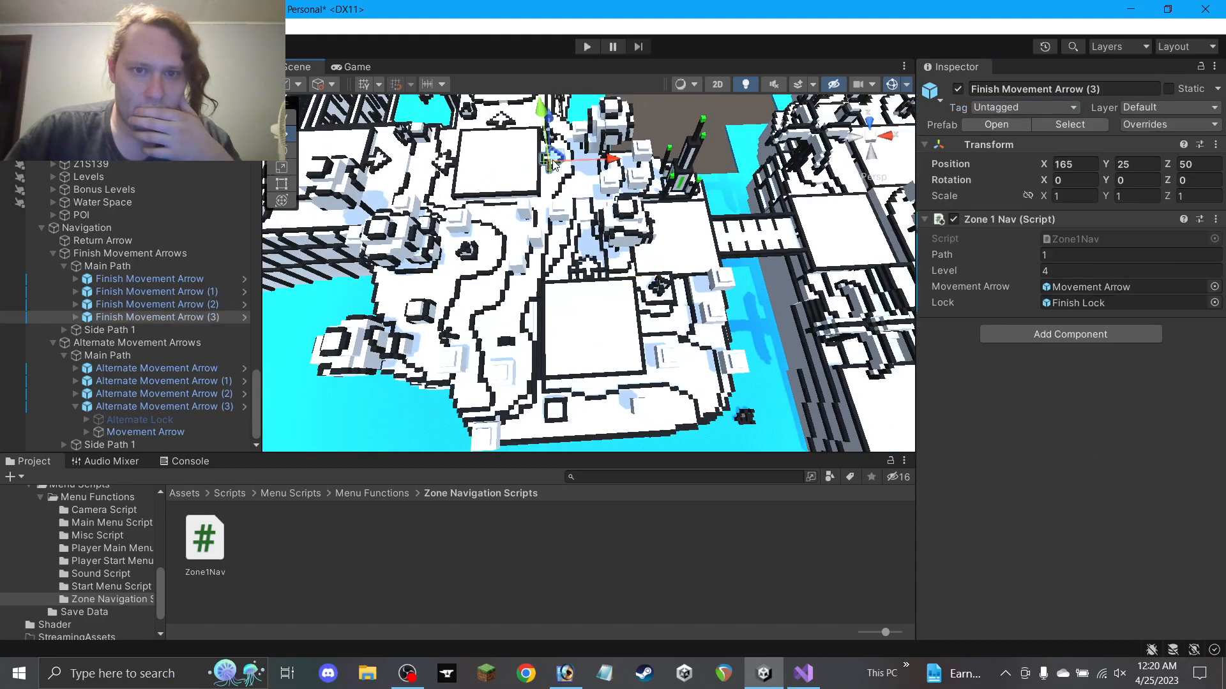
scroll(543, 165, up, 5)
middle_drag(543, 164, 624, 264)
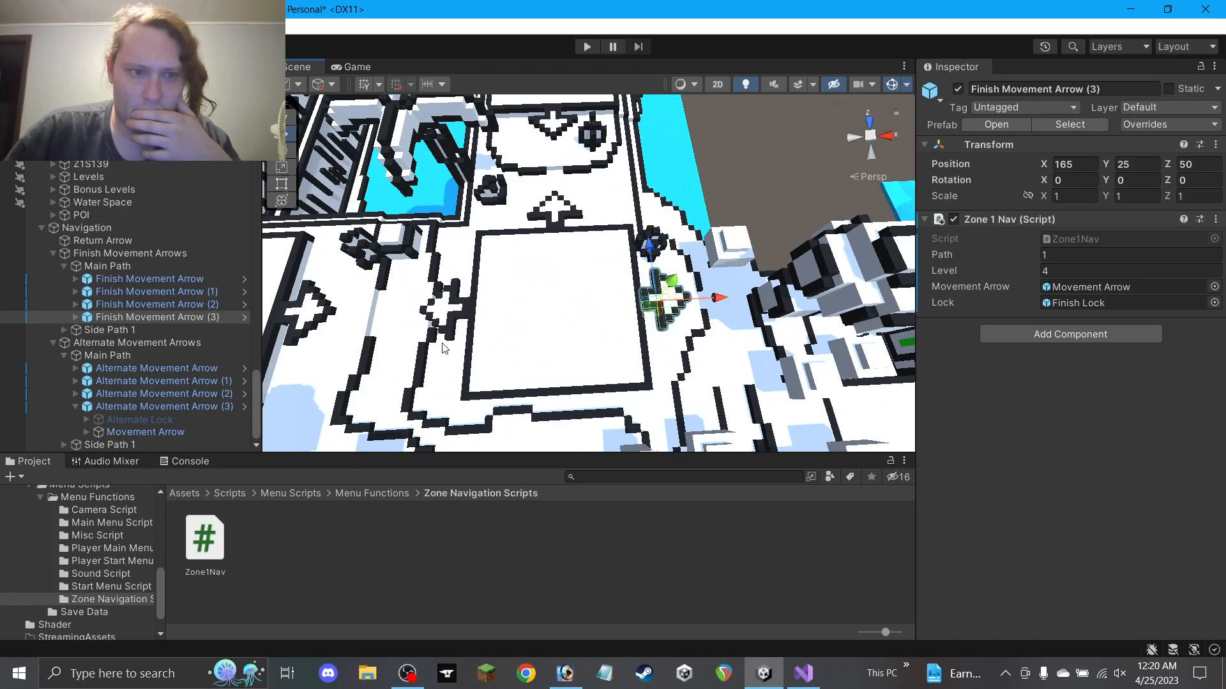
click(662, 328)
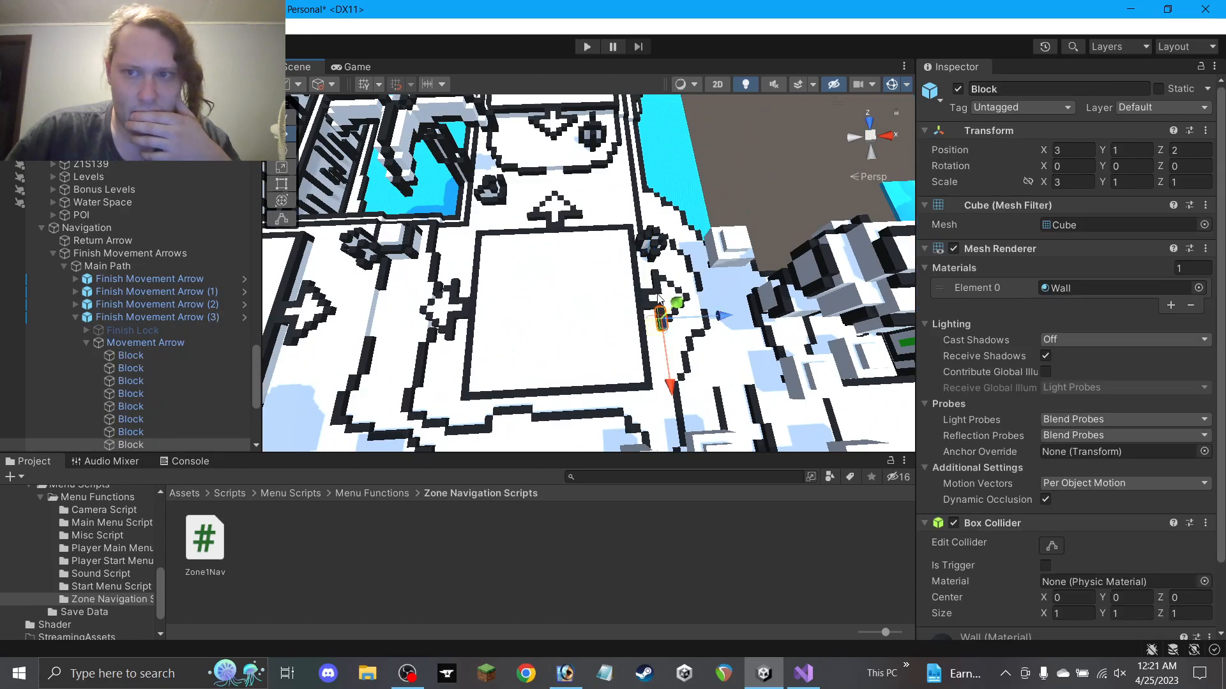
click(87, 343)
click(141, 341)
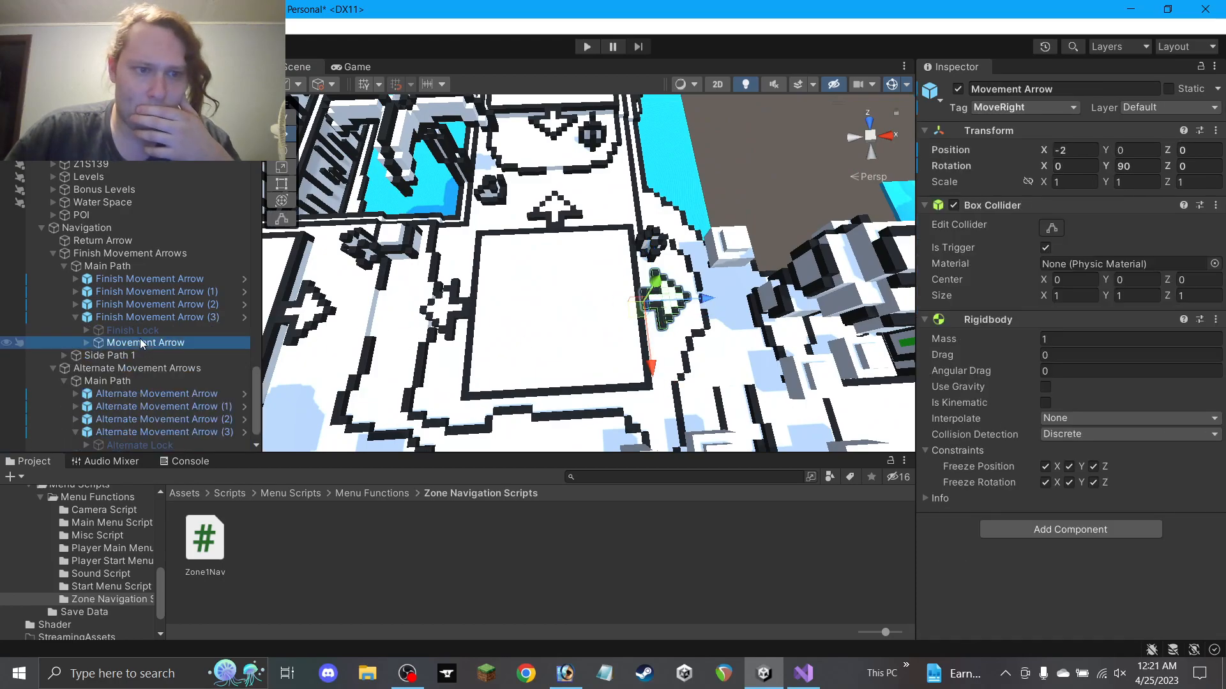
click(75, 317)
click(75, 305)
click(141, 330)
scroll(331, 293, down, 4)
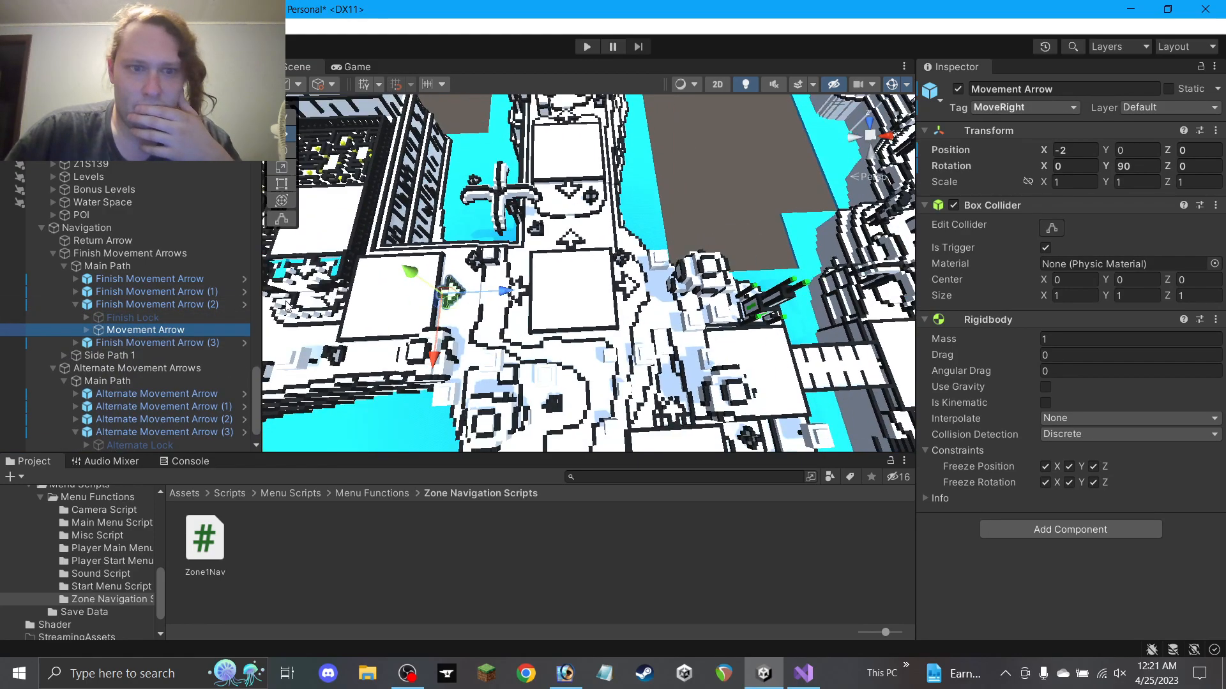
click(76, 305)
click(75, 291)
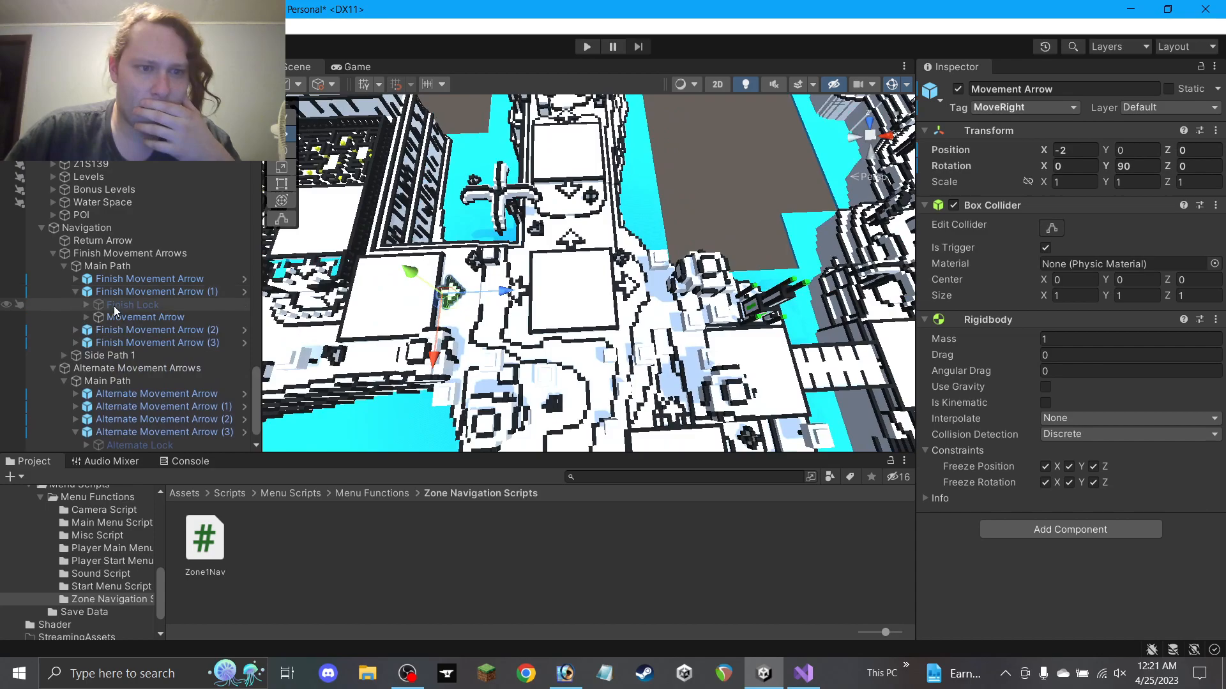
click(114, 317)
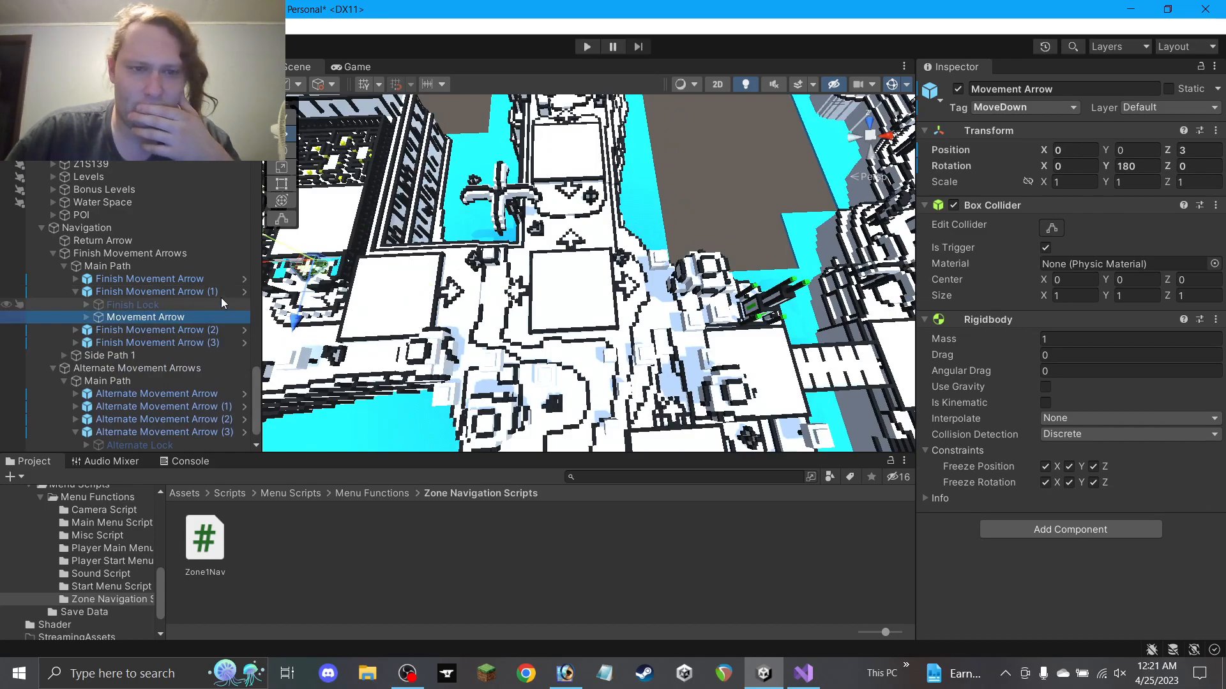
click(75, 291)
click(64, 330)
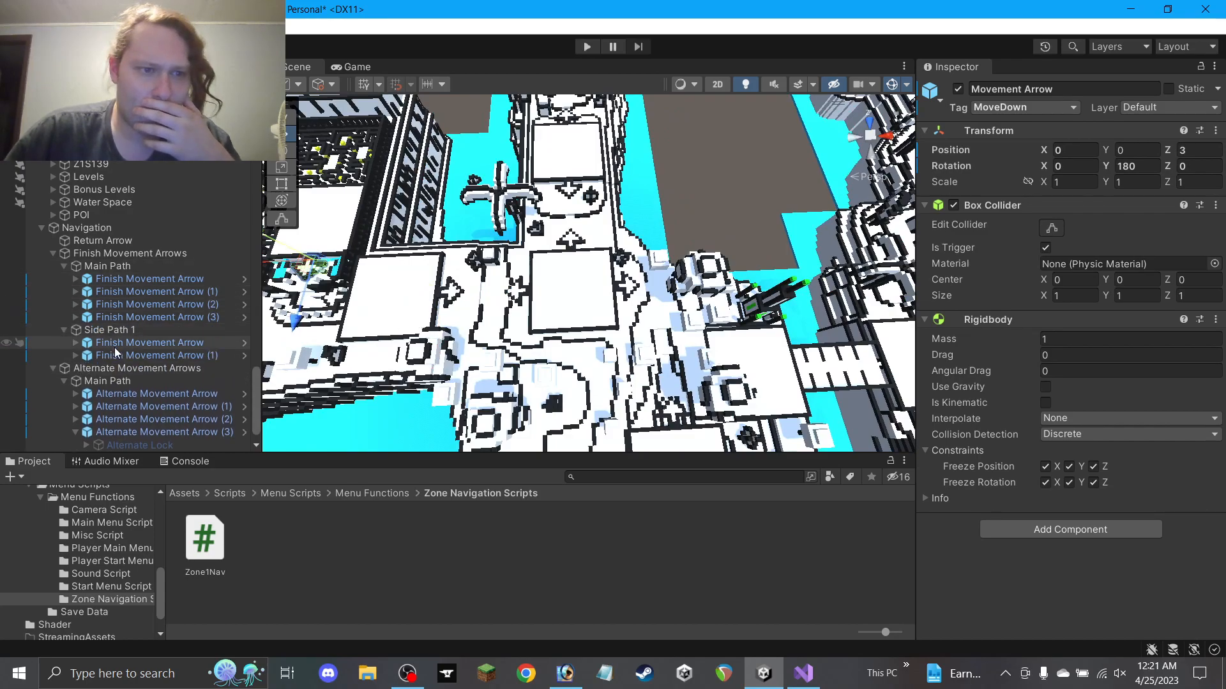
click(75, 343)
click(137, 368)
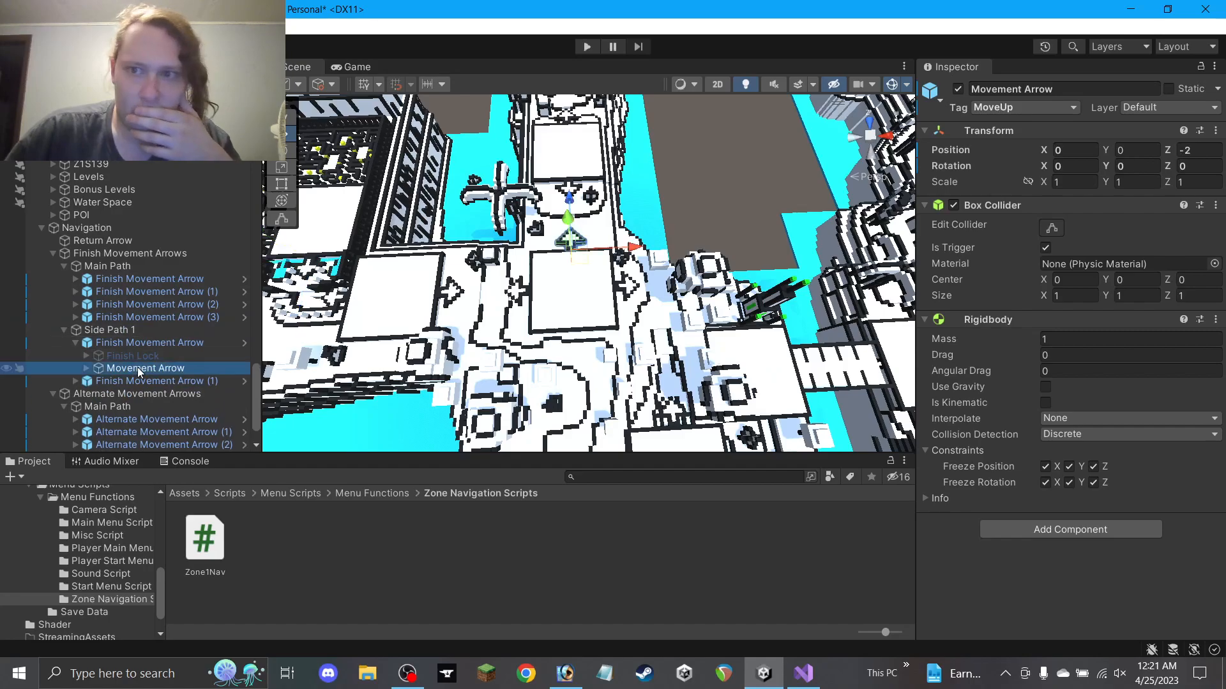
click(74, 342)
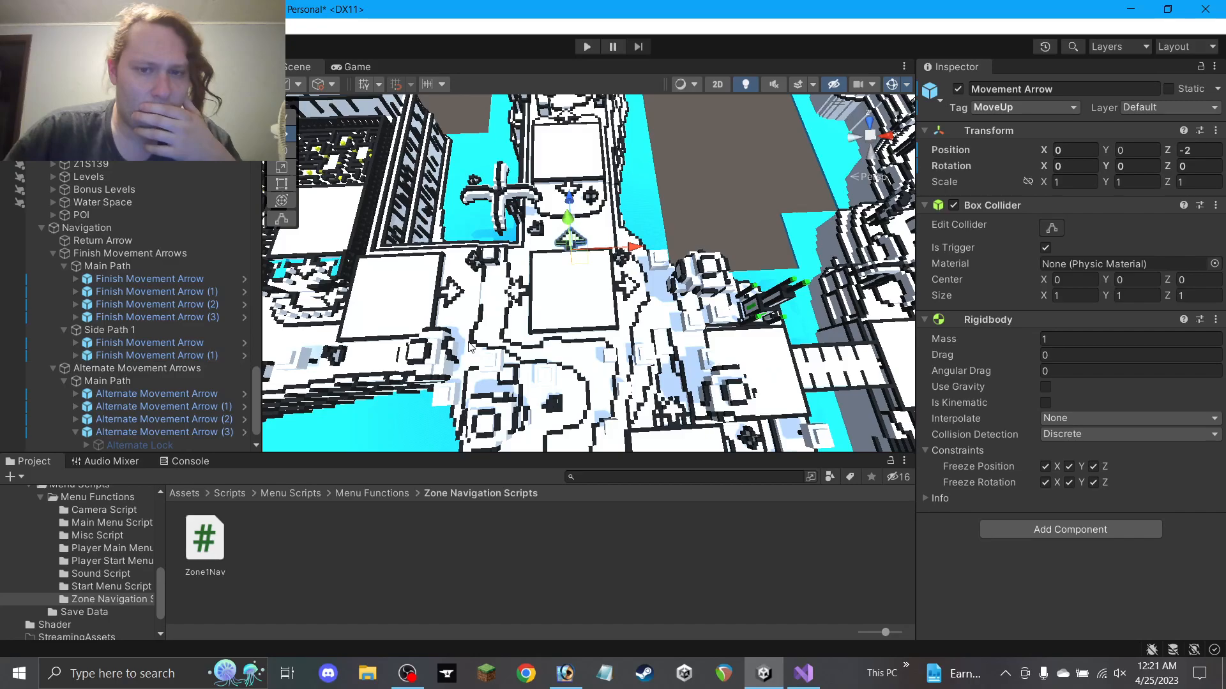
middle_drag(547, 345, 491, 266)
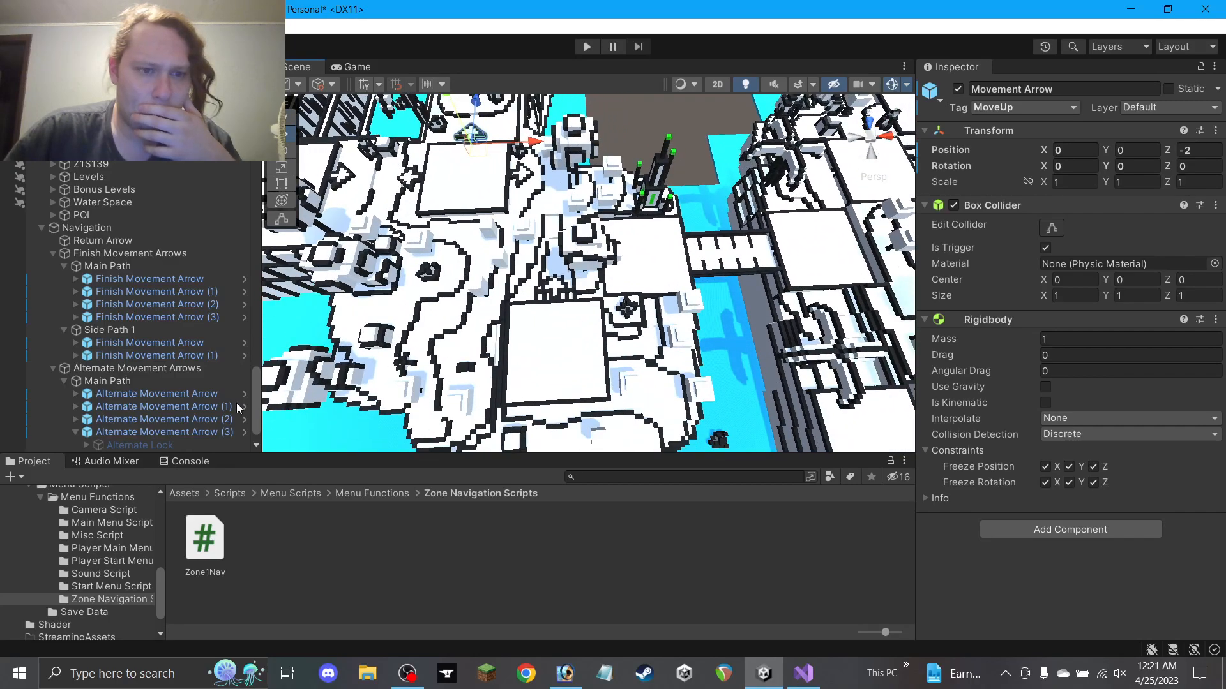
scroll(114, 407, down, 2)
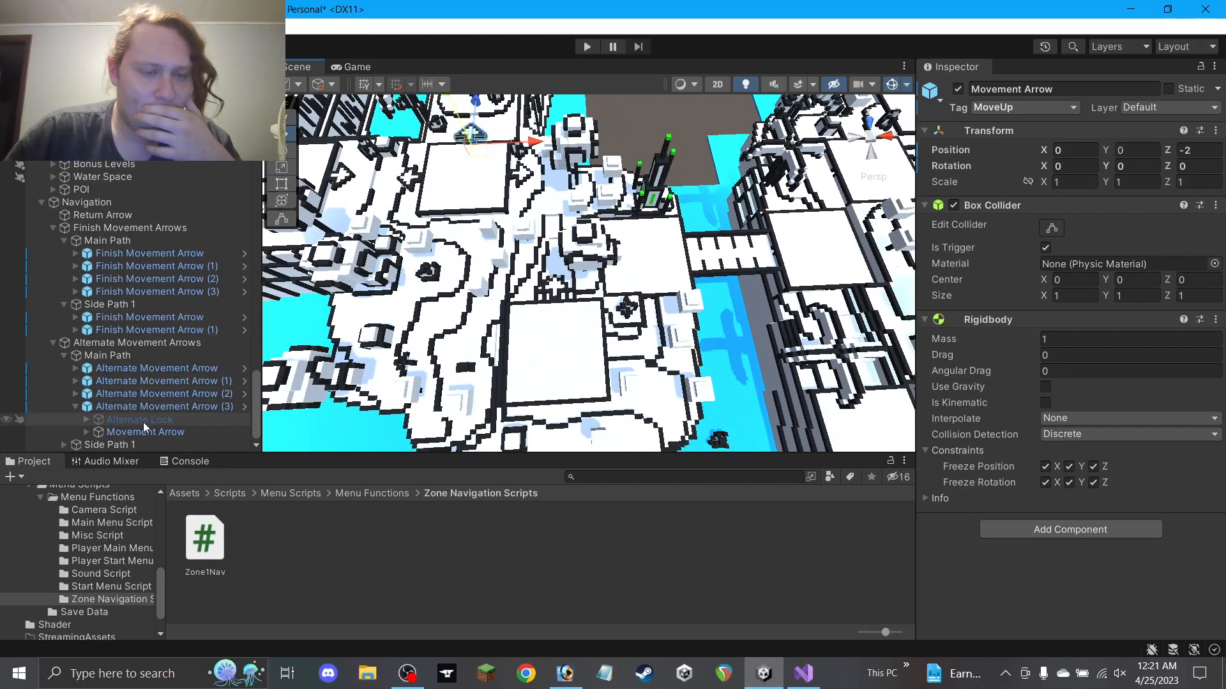
click(142, 409)
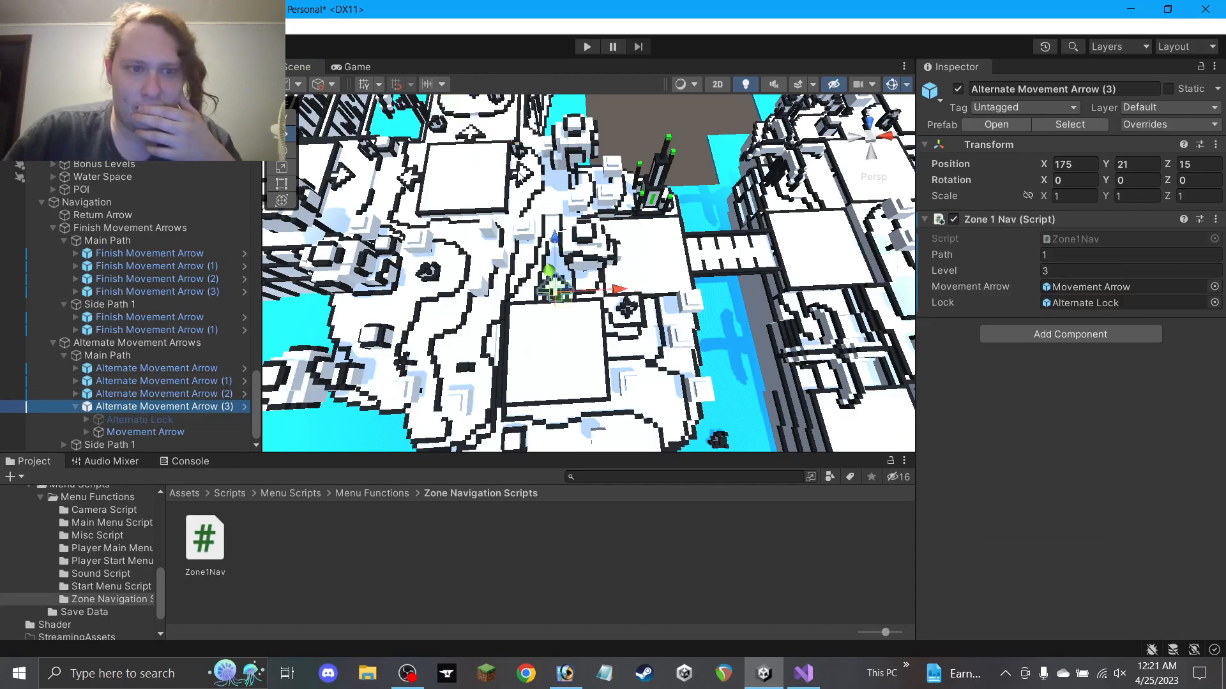
click(76, 407)
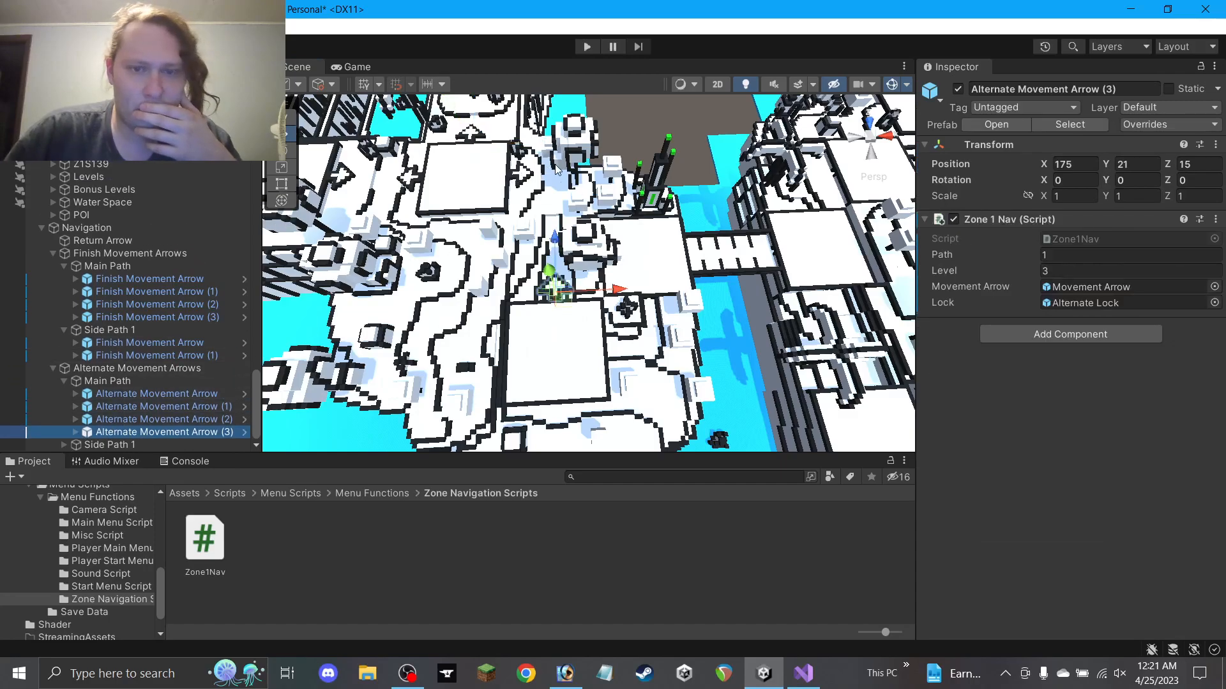
click(517, 171)
scroll(518, 171, up, 1)
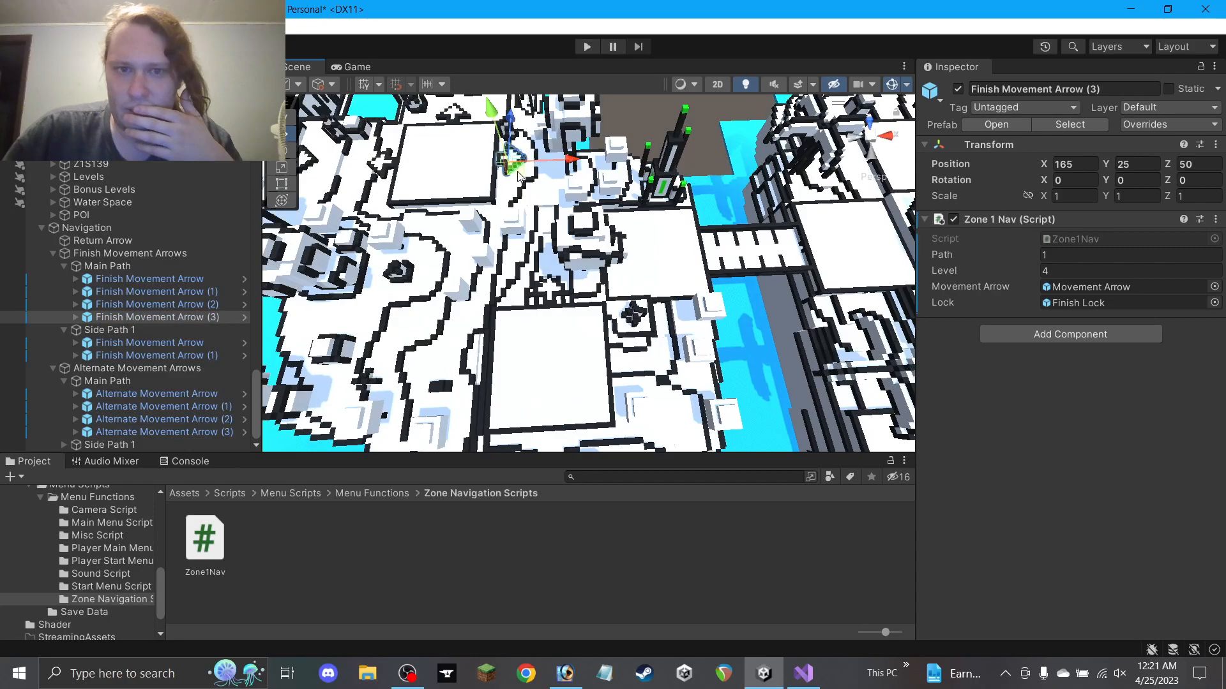
click(166, 433)
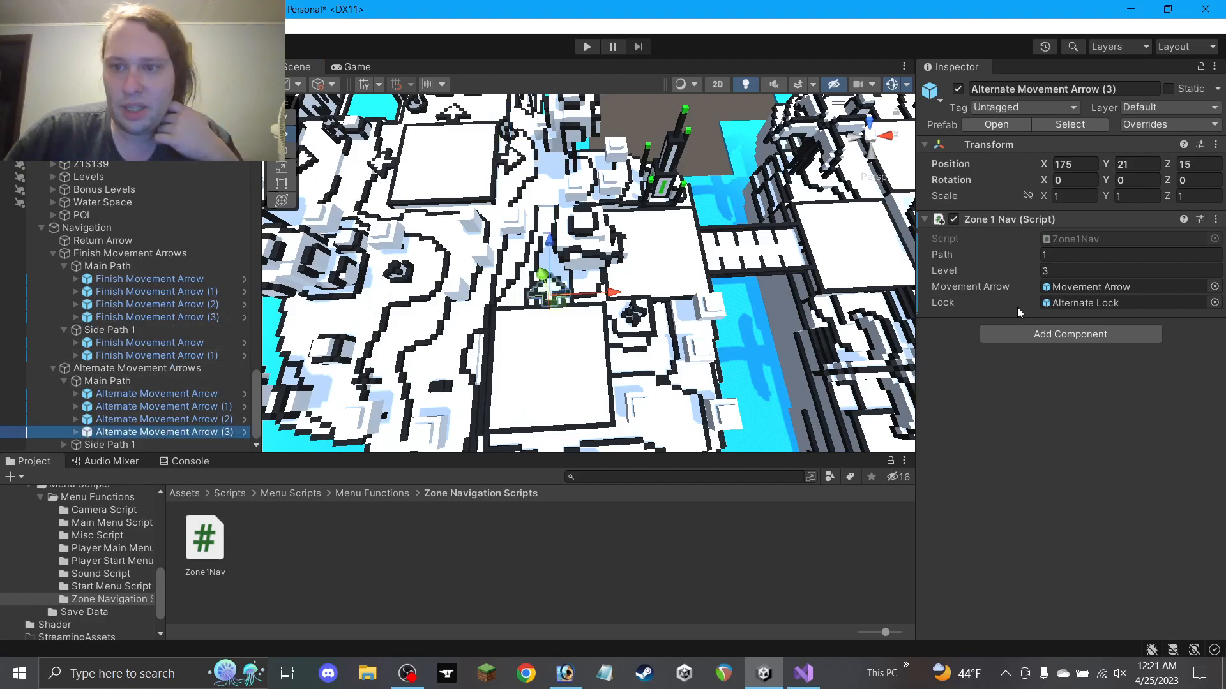
click(1057, 268)
click(641, 113)
alt+drag(715, 263, 704, 259)
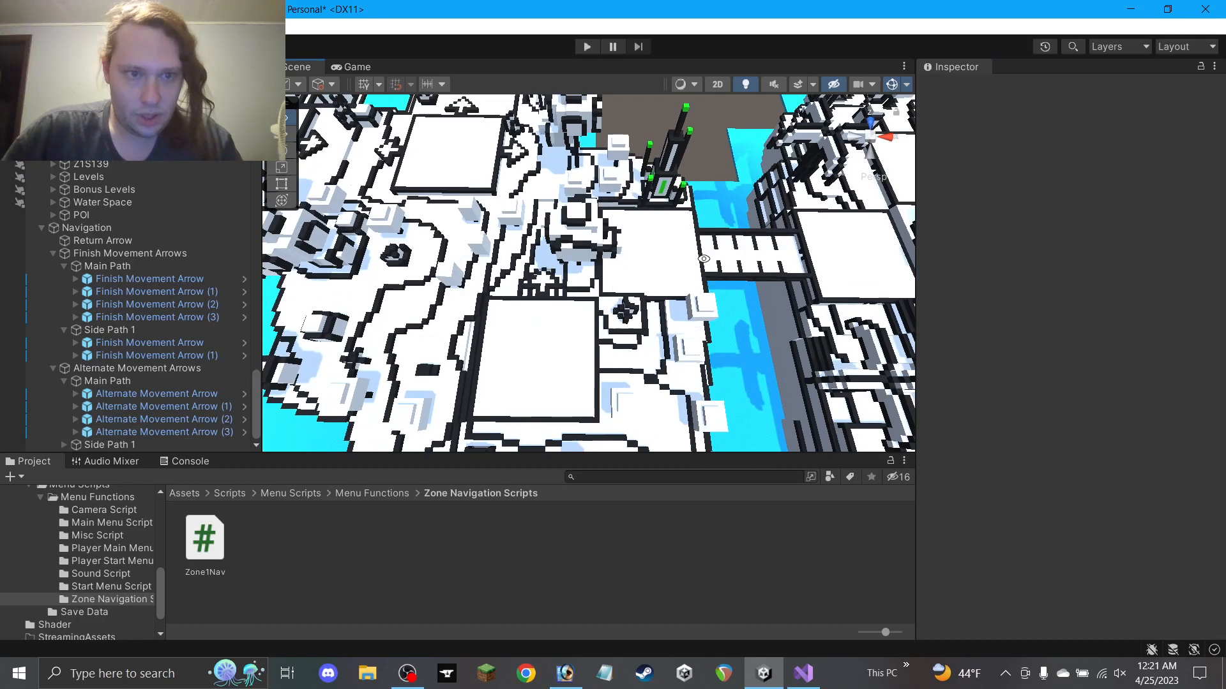
click(201, 317)
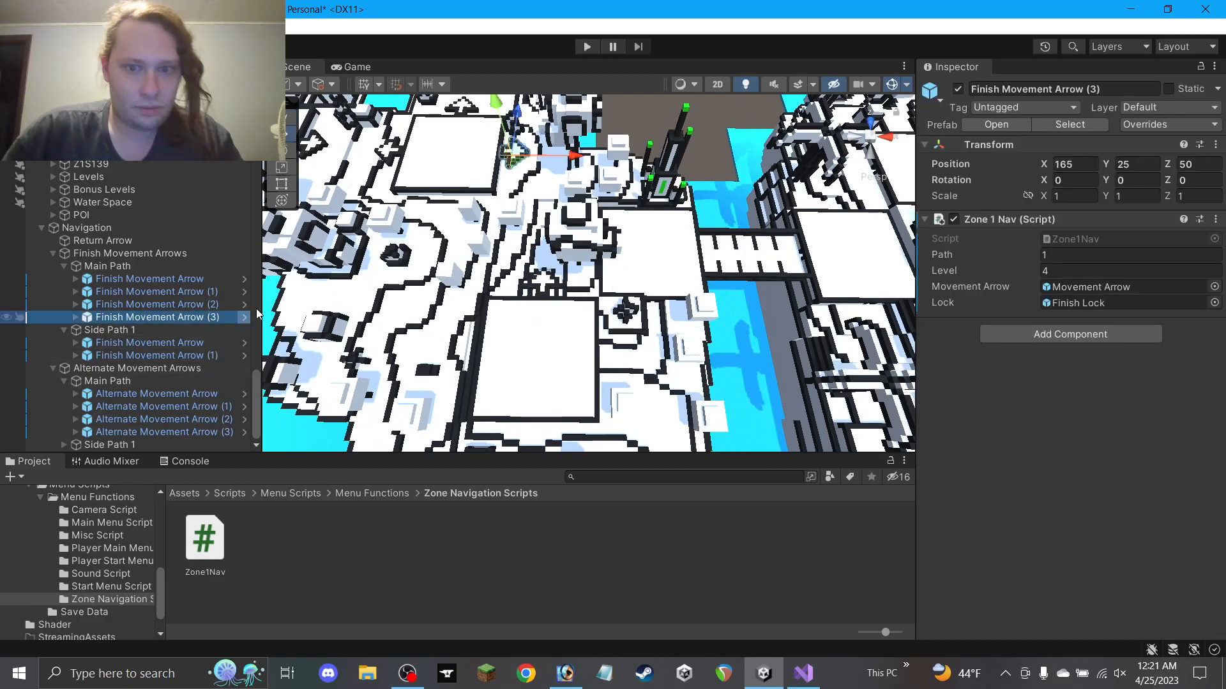
Duplicate Finish Movement Arrow (3) as (4) and position it at 190, 21, 0
key(ctrl+d)
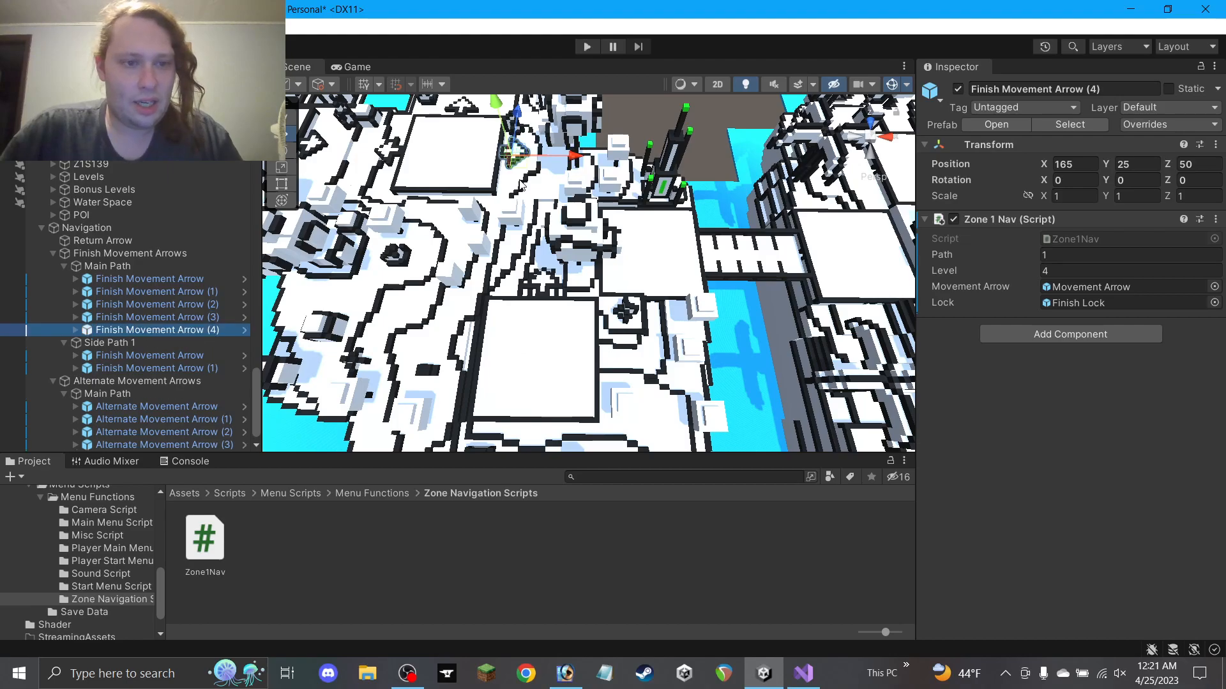
drag(516, 173, 621, 313)
scroll(575, 254, up, 8)
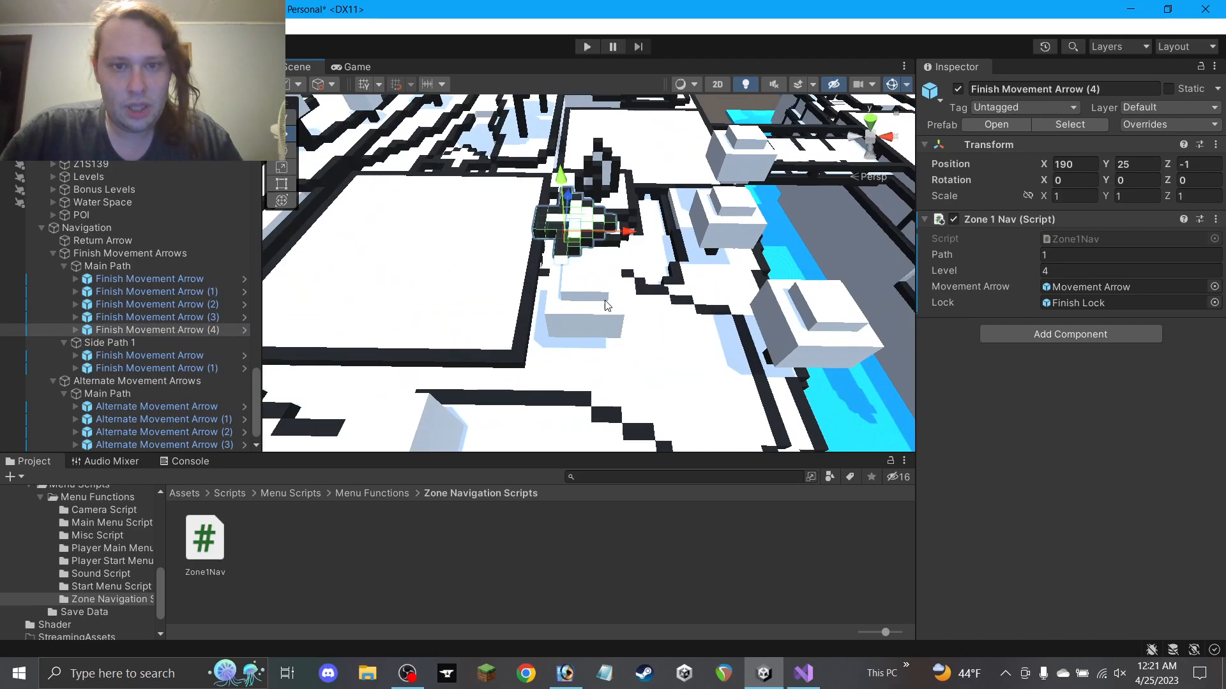
alt+drag(574, 255, 589, 278)
drag(595, 345, 525, 350)
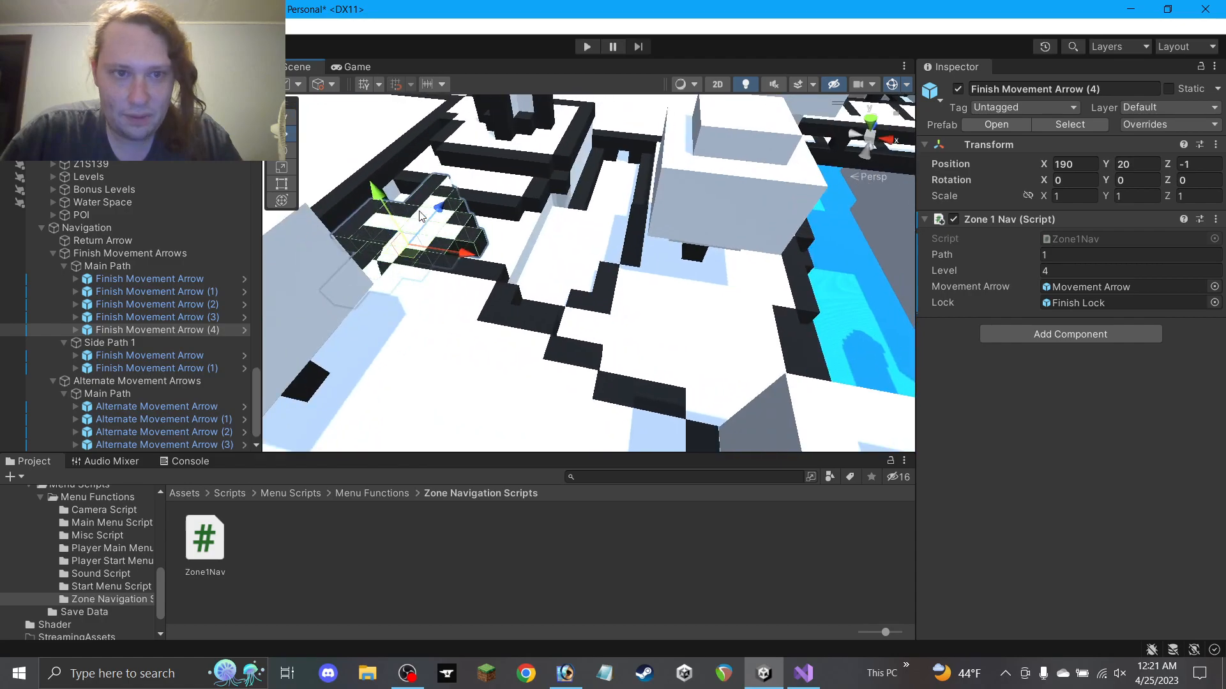
drag(384, 204, 396, 223)
drag(418, 268, 432, 257)
drag(395, 193, 380, 162)
Review Finish Movement Arrow (4)'s placement, then duplicate it and drag the copy along the path
alt+drag(434, 217, 625, 319)
middle_drag(625, 319, 604, 218)
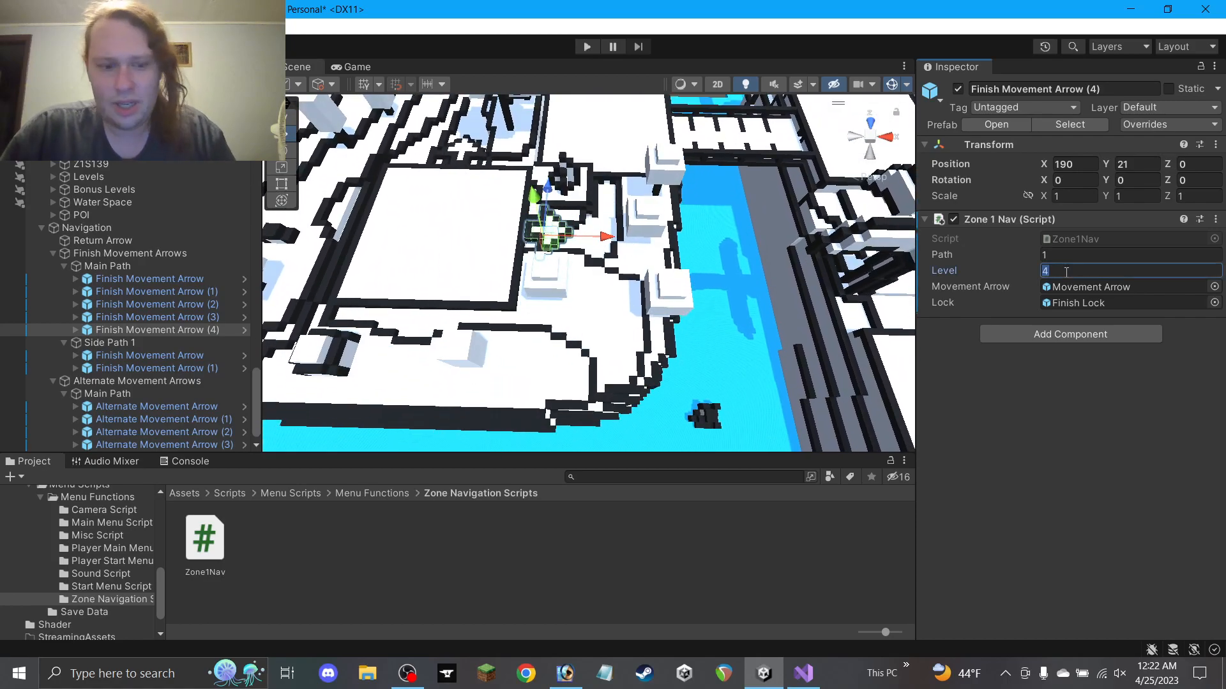
scroll(612, 310, down, 3)
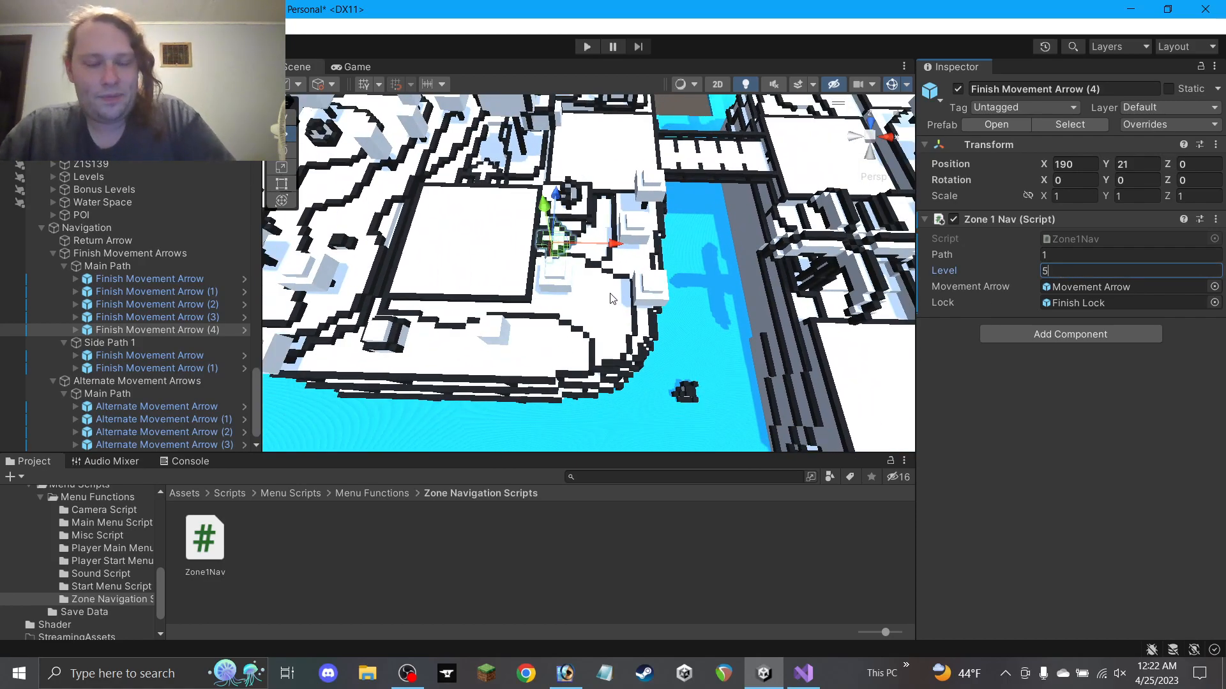
middle_drag(616, 248, 600, 322)
scroll(606, 338, up, 3)
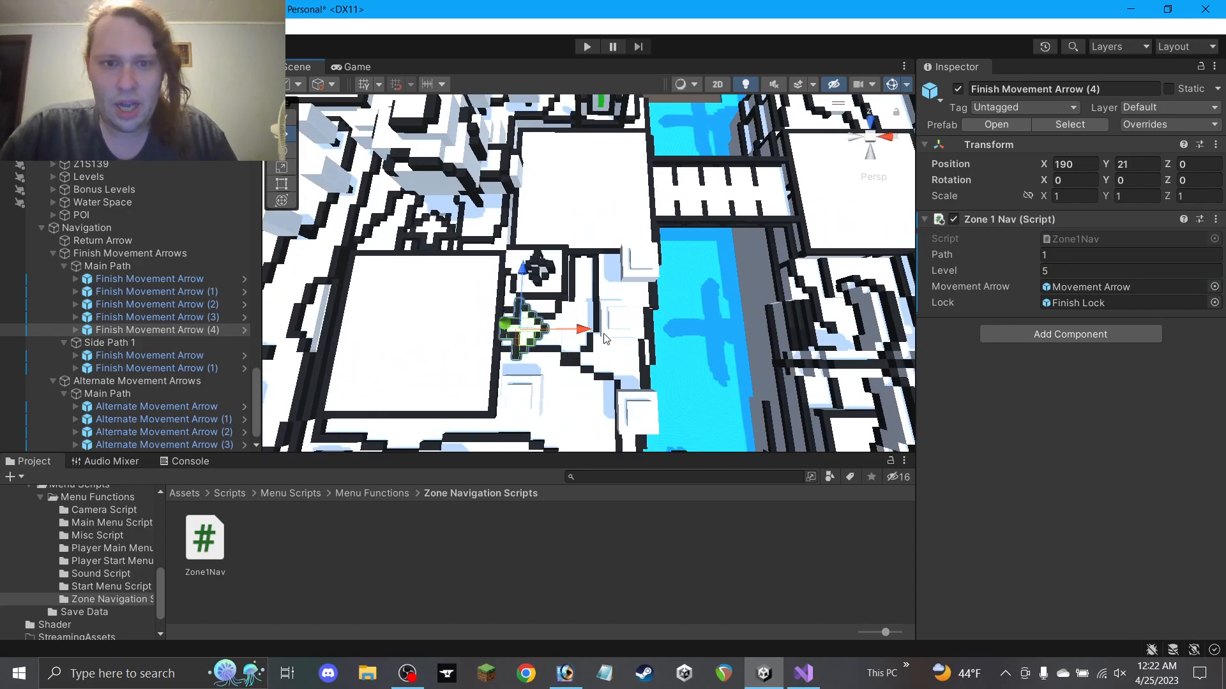
key(ctrl+d)
drag(532, 343, 537, 215)
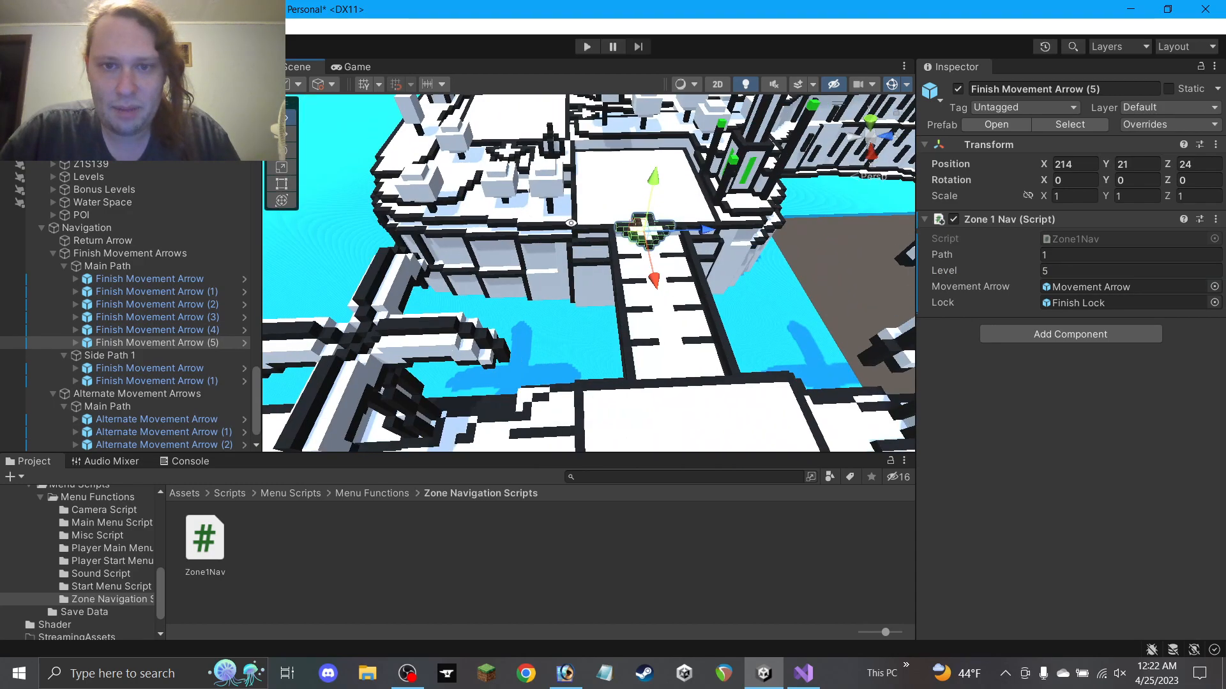
Move Finish Movement Arrow (5) to 215, 19, 25, comparing it against the previous arrow
drag(708, 231, 695, 260)
scroll(677, 233, up, 5)
drag(716, 207, 530, 415)
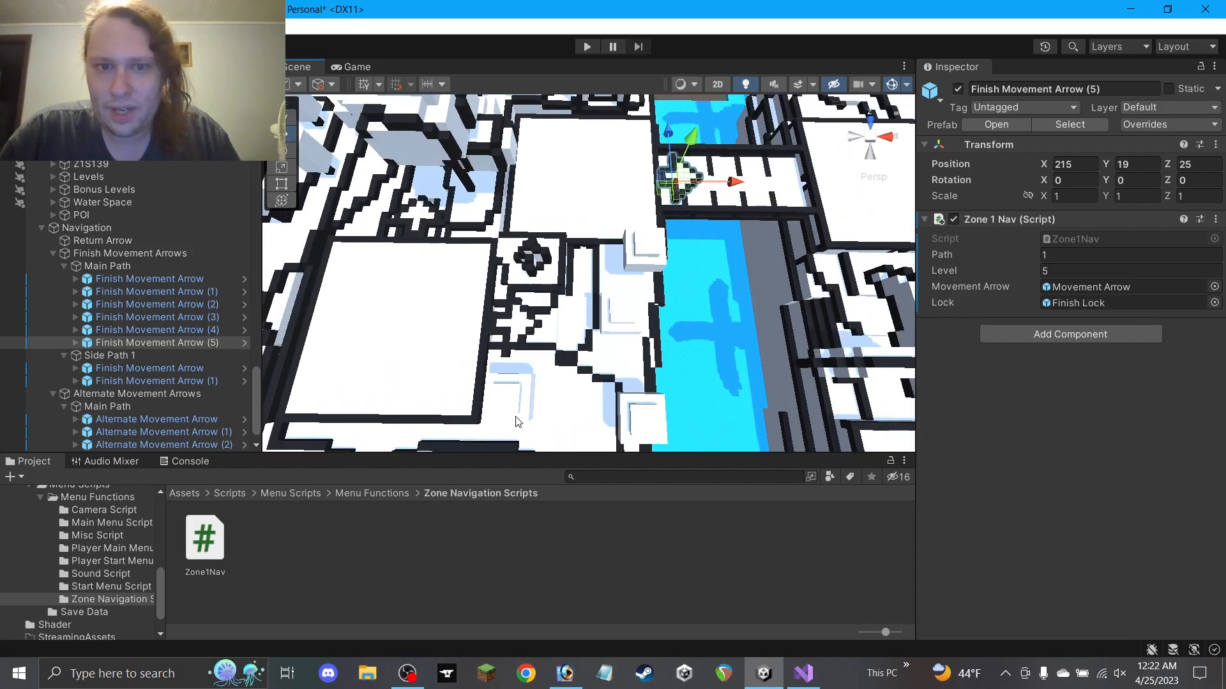
click(519, 339)
click(679, 178)
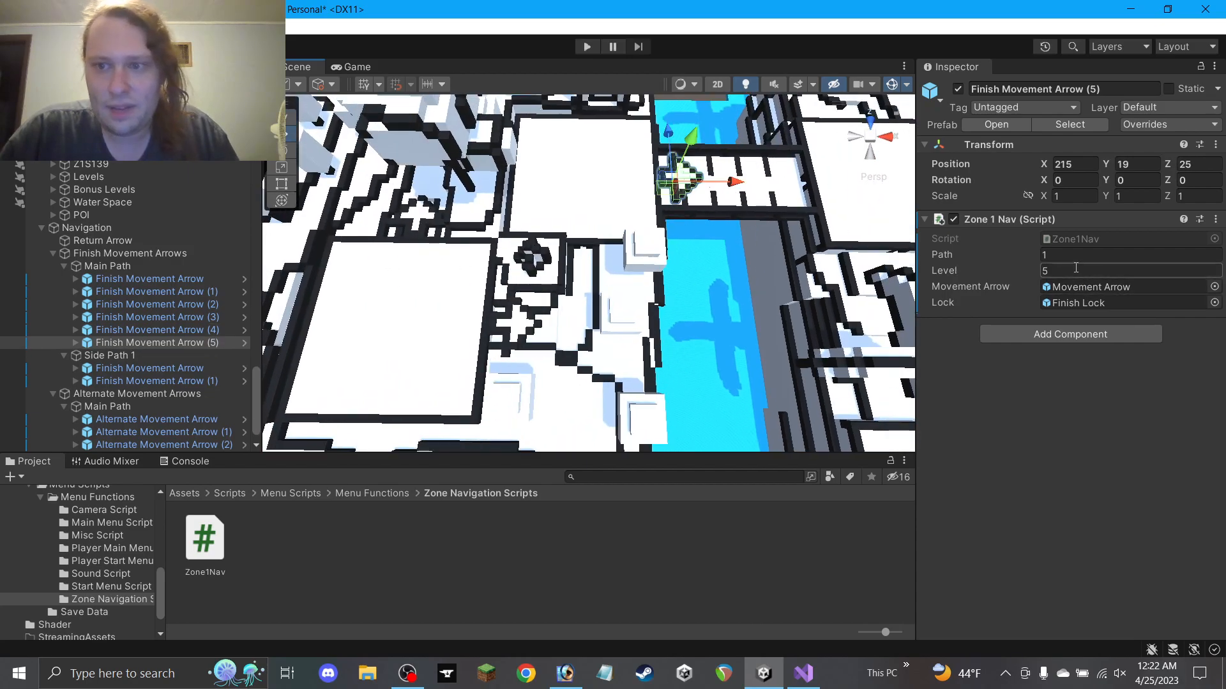
alt+drag(642, 337, 466, 357)
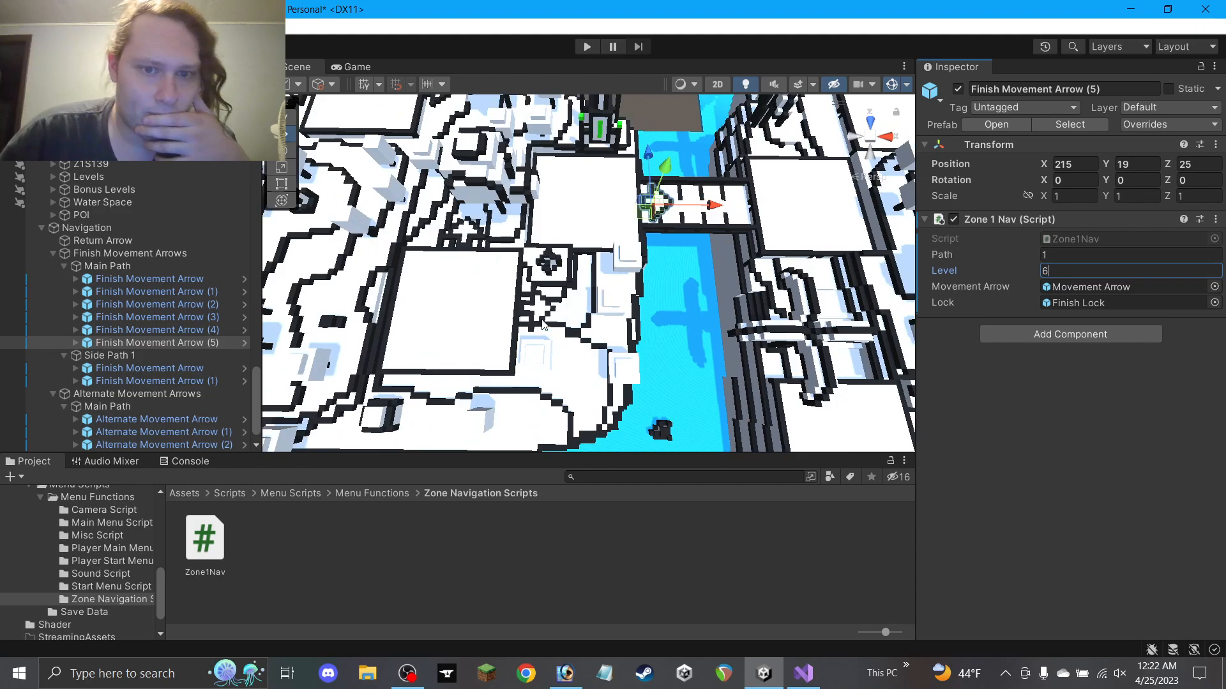
scroll(498, 318, down, 2)
scroll(154, 359, down, 2)
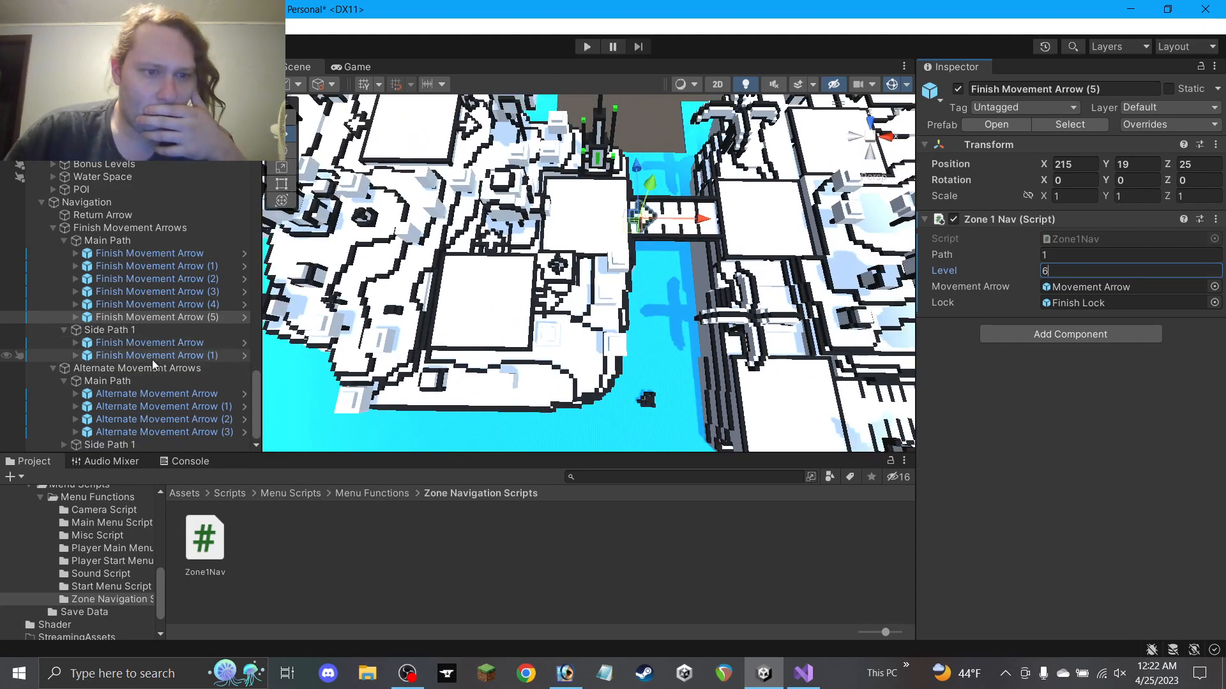
click(64, 445)
scroll(140, 404, down, 2)
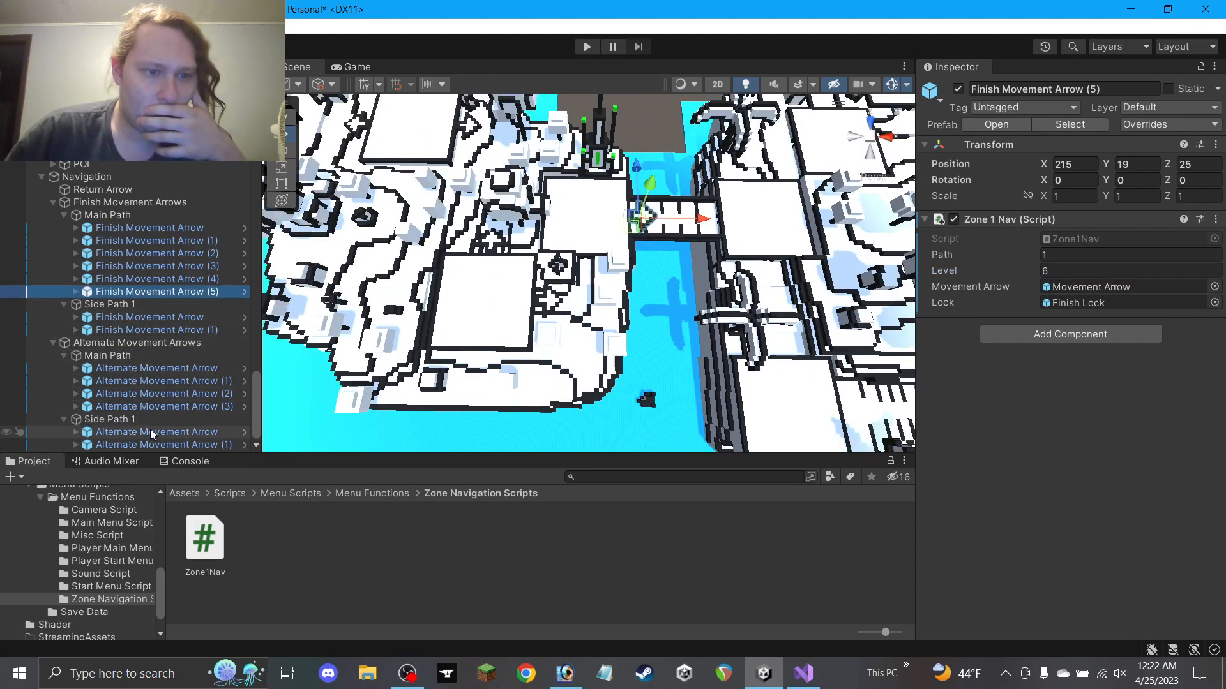
Move the next alternate arrow into the Main Path group as Alternate Movement Arrow (4)
double_click(159, 444)
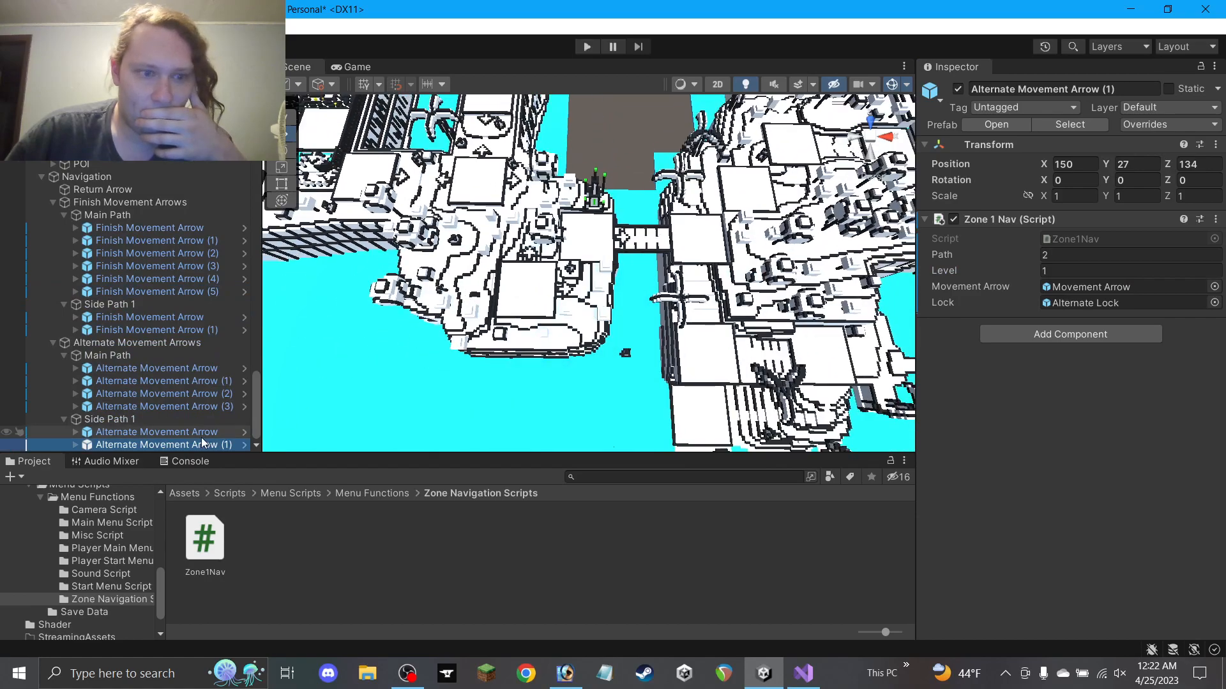
key(Down)
drag(198, 447, 204, 403)
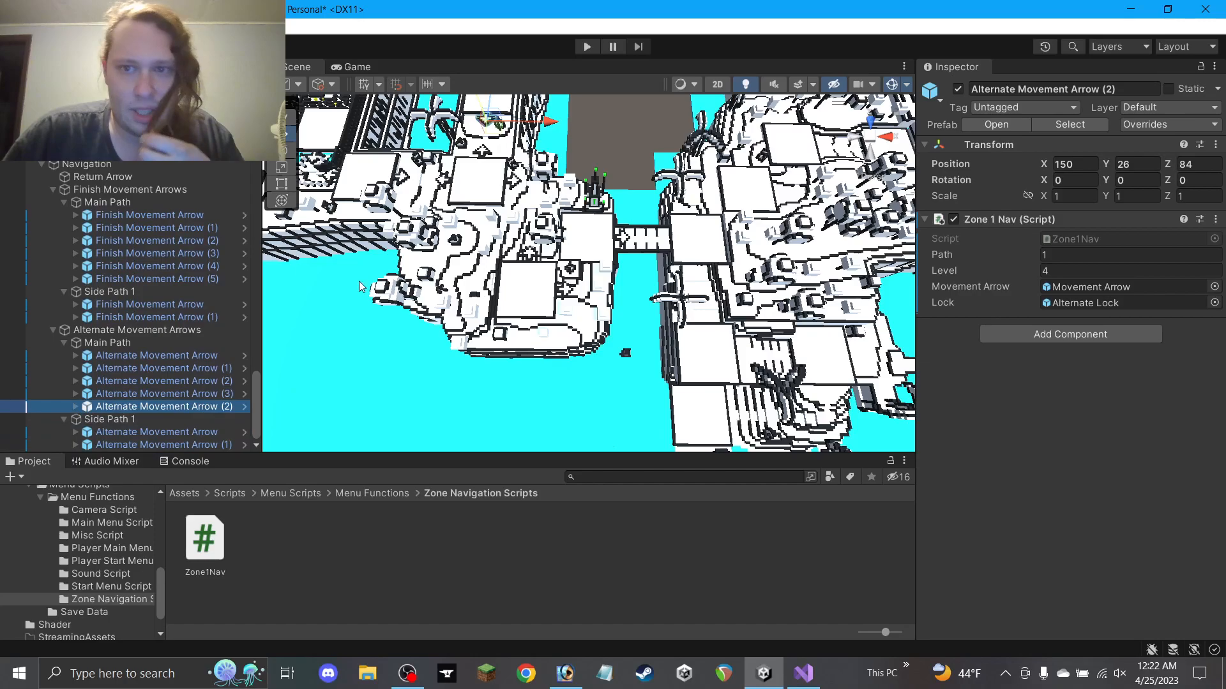
drag(498, 141, 601, 289)
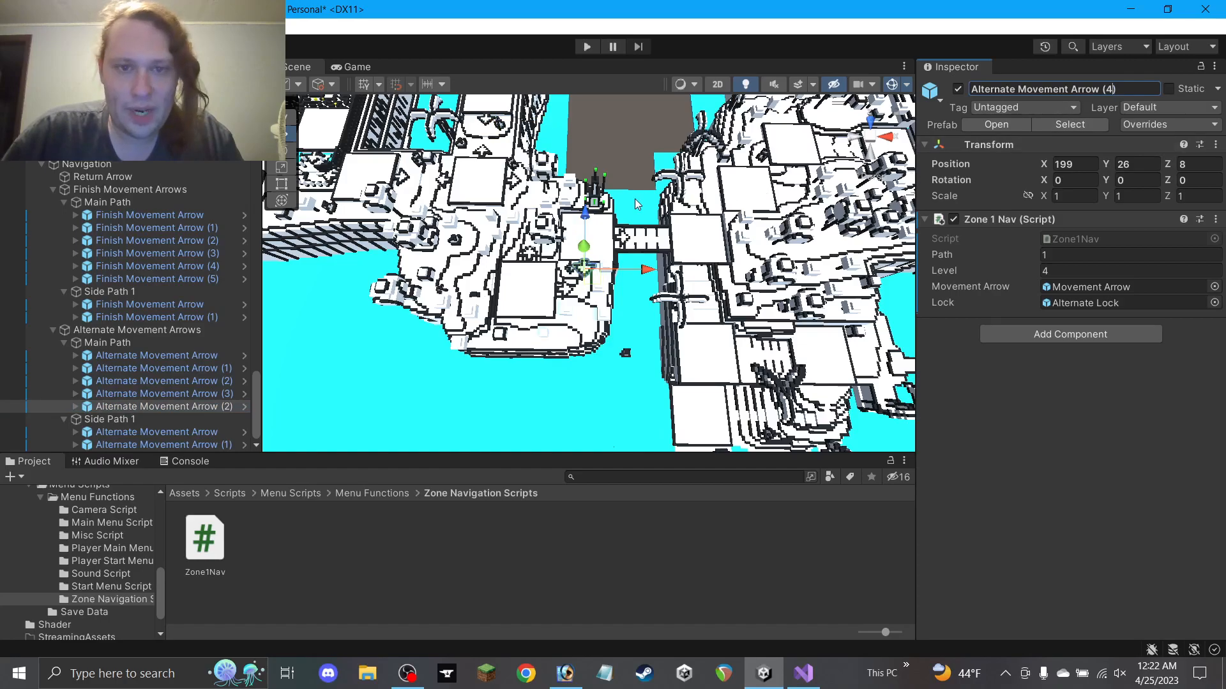
key(Return)
key(f)
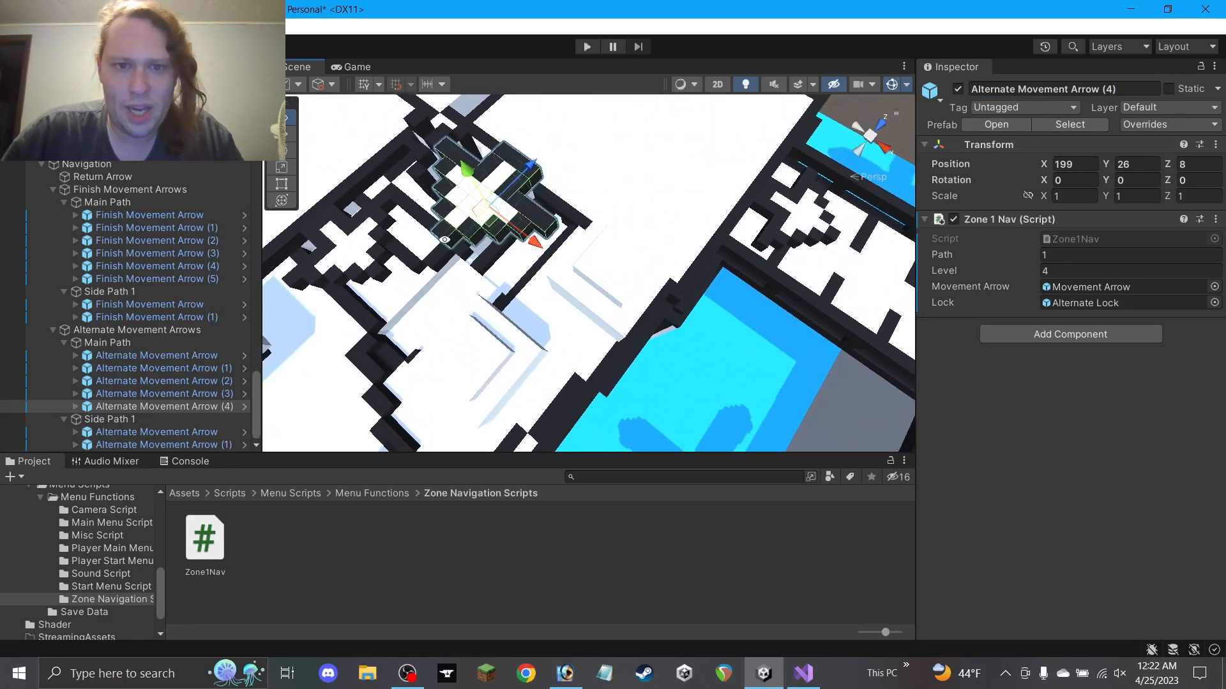
Position Alternate Movement Arrow (4) at 200, 19, 9
right_drag(447, 240, 418, 232)
drag(469, 170, 537, 224)
key(ctrl+z)
right_drag(538, 224, 593, 205)
scroll(593, 208, up, 5)
drag(517, 238, 522, 215)
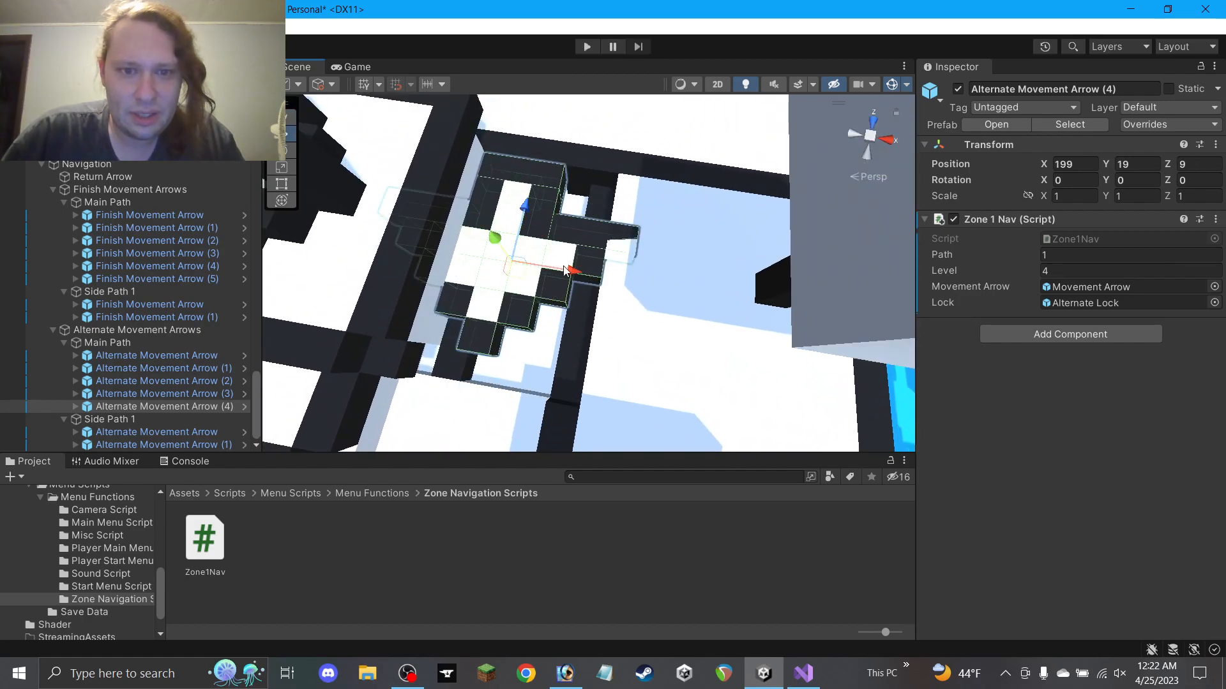
drag(565, 269, 580, 276)
drag(527, 242, 568, 276)
key(ctrl+z)
key(ctrl+z)
alt+drag(646, 303, 650, 436)
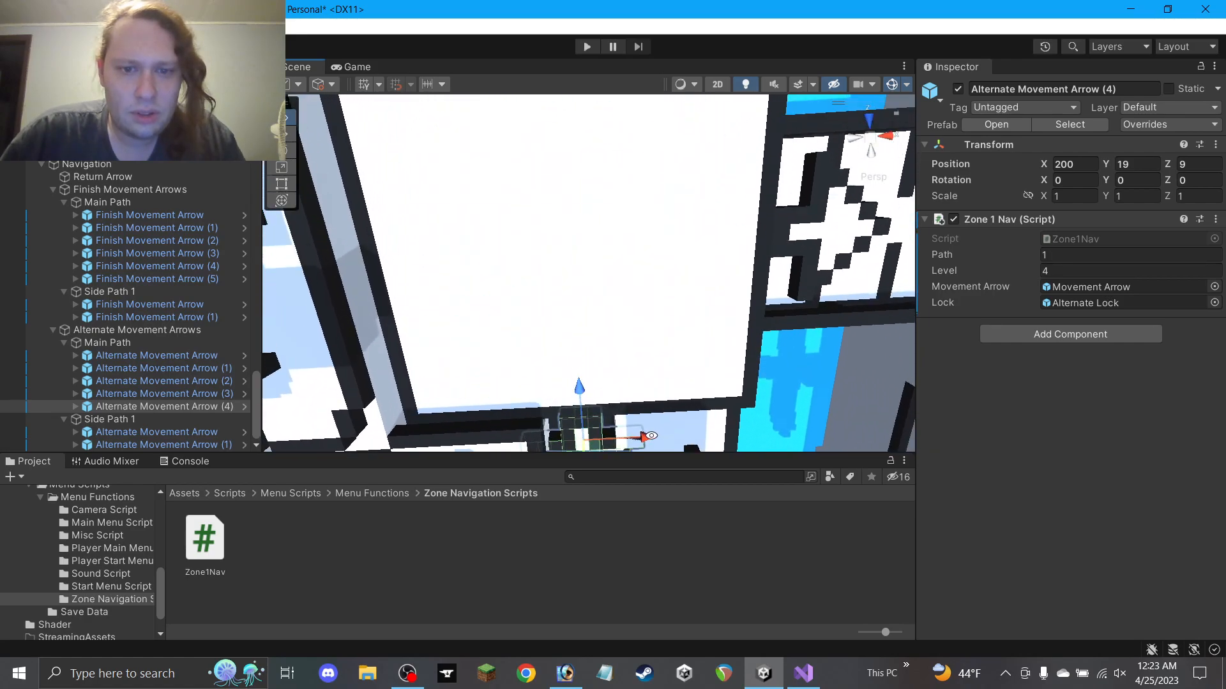
key(f)
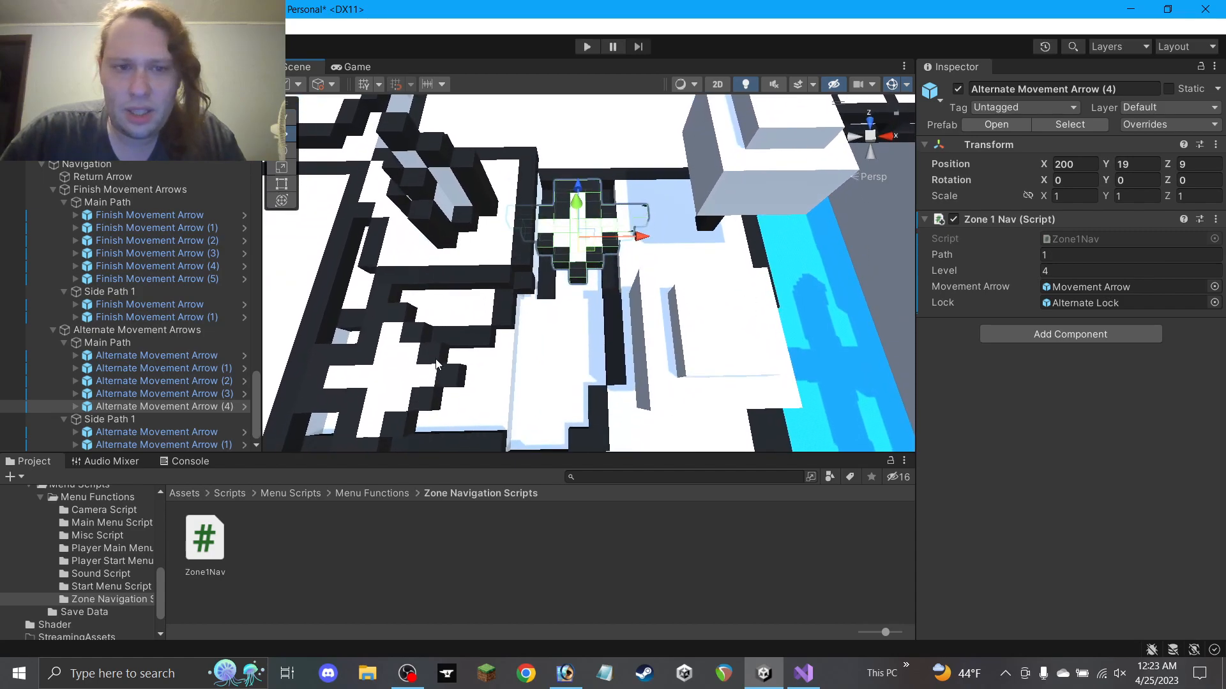
Compare it with Finish Movement Arrow (4) and undo a stray height change to a maze floor Block
click(419, 410)
click(613, 219)
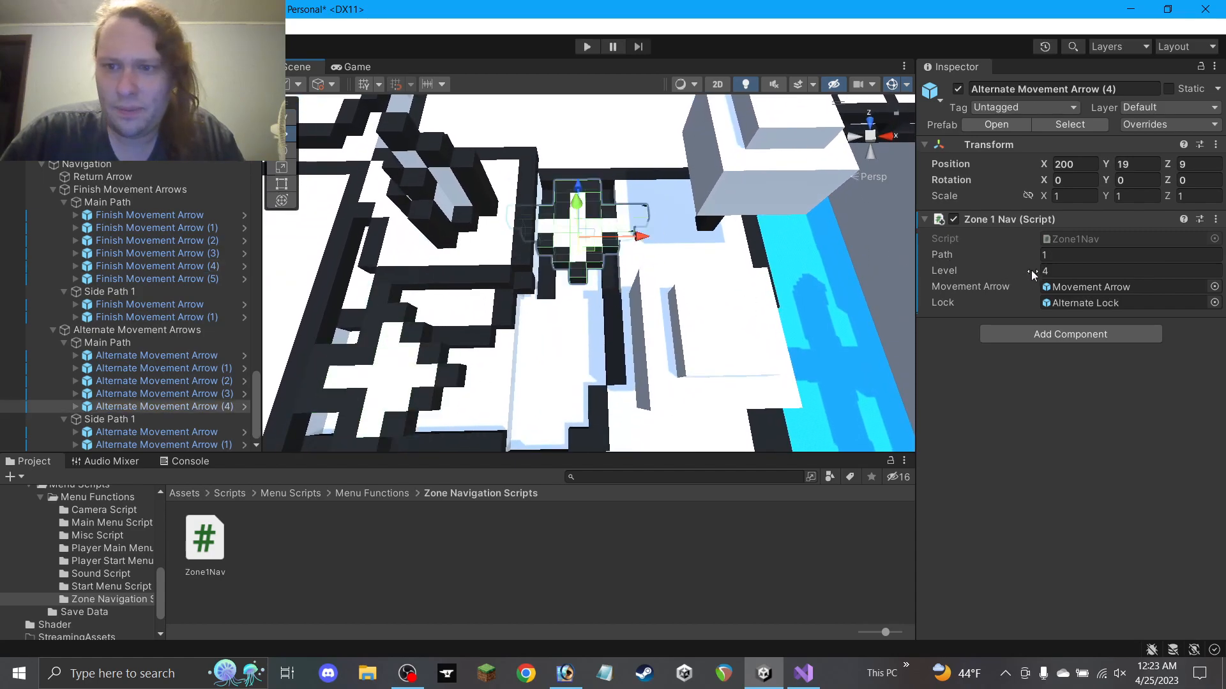
click(663, 238)
alt+drag(672, 240, 526, 179)
key(ctrl+z)
key(ctrl+z)
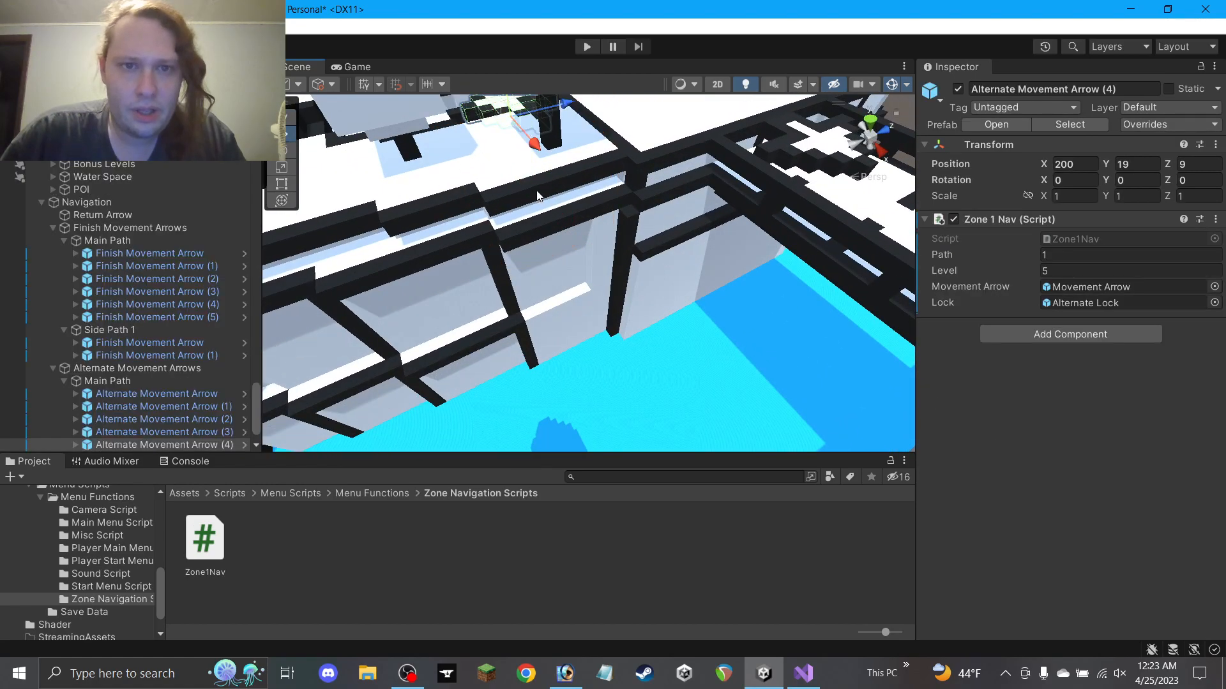
Lower a floor Block to height 17 and a thin wall beam to height 20
click(505, 164)
alt+drag(543, 172, 566, 229)
click(665, 255)
alt+drag(665, 255, 648, 218)
ctrl+drag(598, 167, 599, 180)
middle_drag(641, 213, 636, 225)
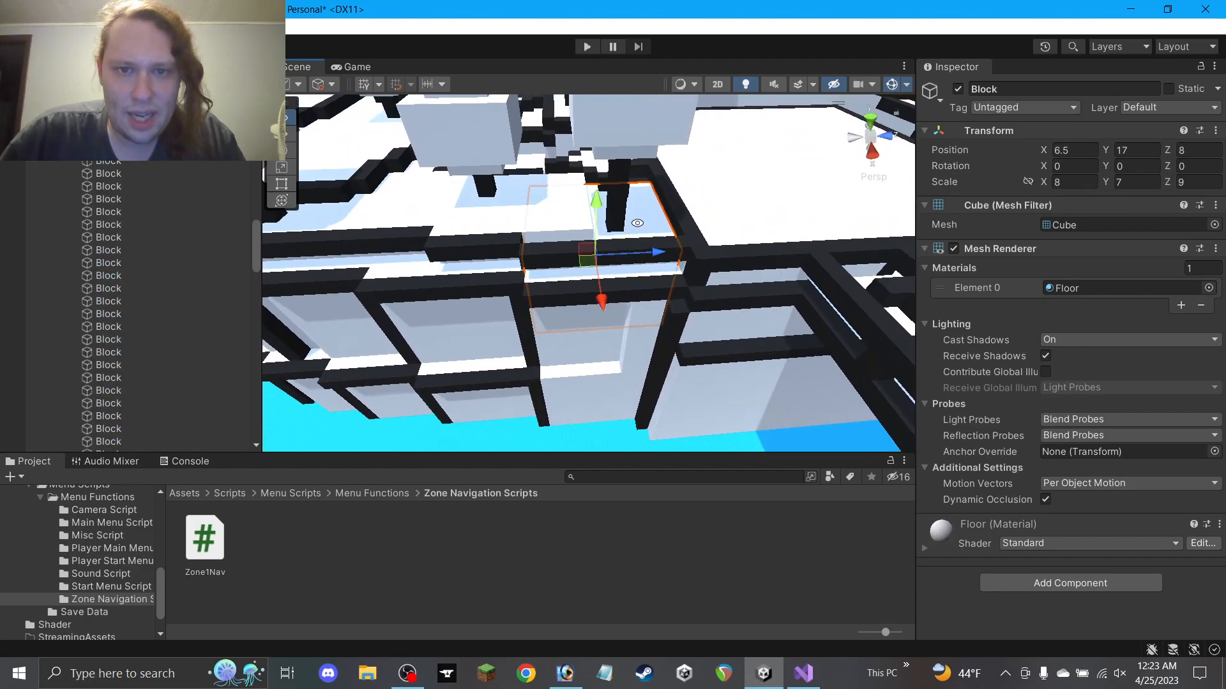
click(629, 252)
ctrl+drag(609, 215, 609, 230)
middle_drag(592, 222, 596, 265)
click(549, 255)
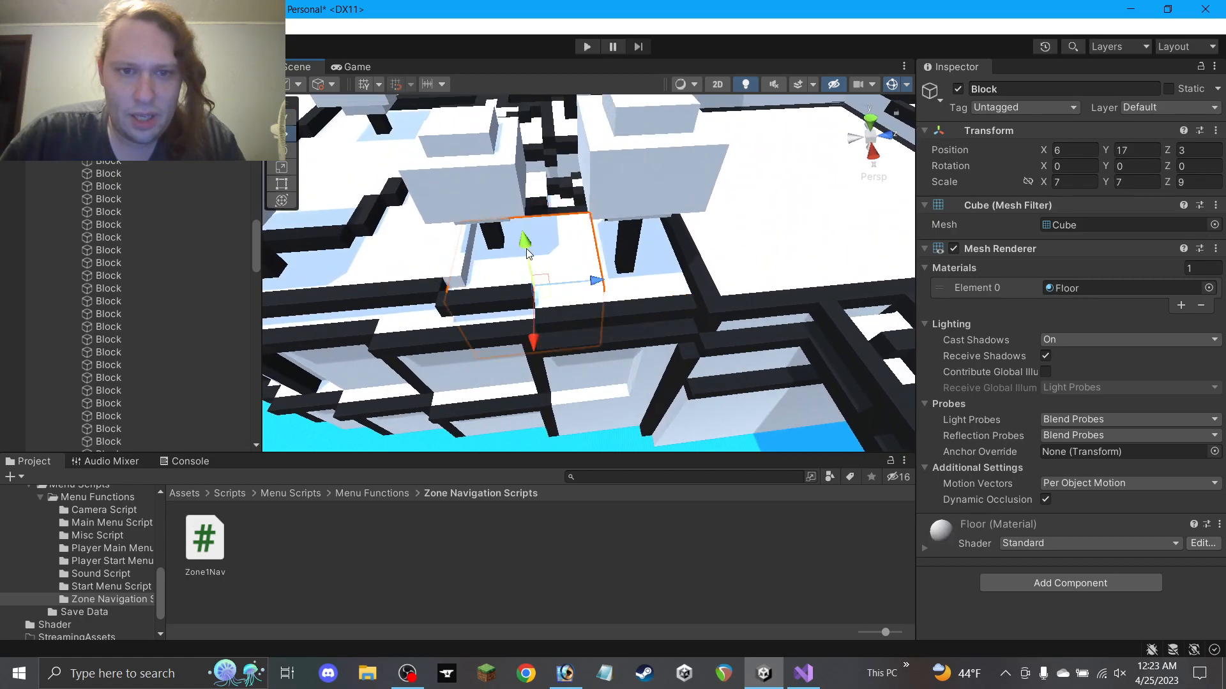
click(492, 298)
alt+drag(492, 298, 652, 262)
Lengthen the long wall beam to a Z scale of 12 with the Rect tool
click(574, 302)
alt+drag(574, 302, 370, 213)
click(281, 185)
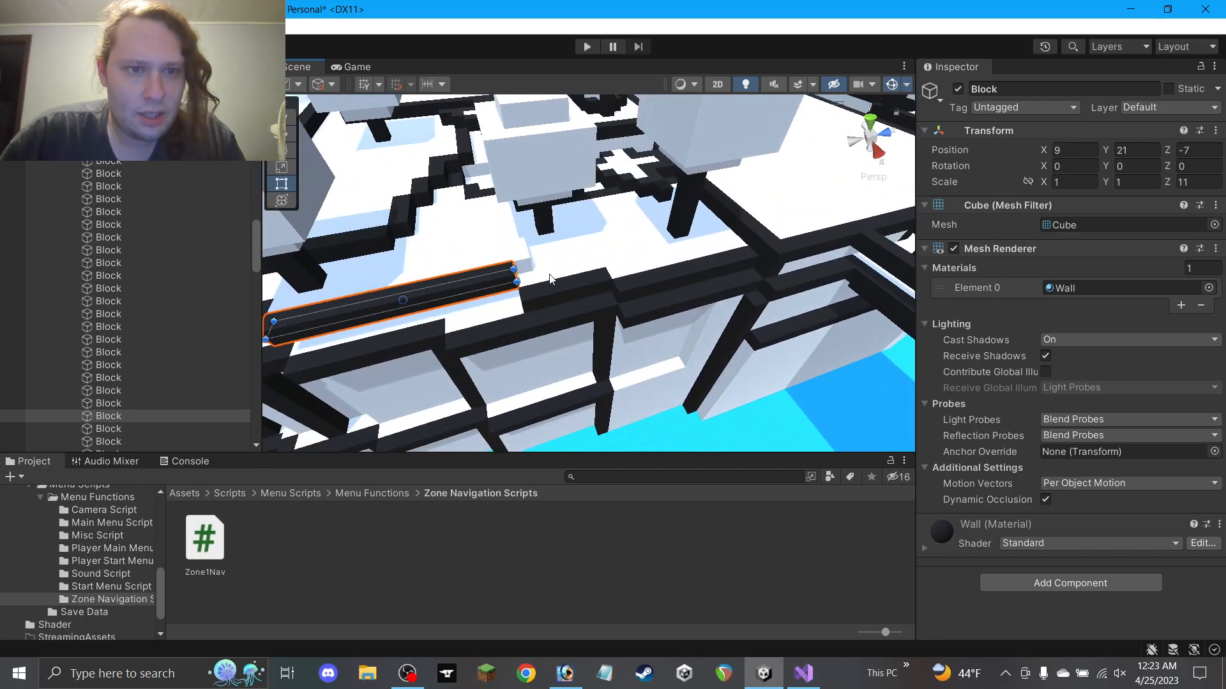
drag(514, 276, 529, 273)
click(1199, 182)
text(1)
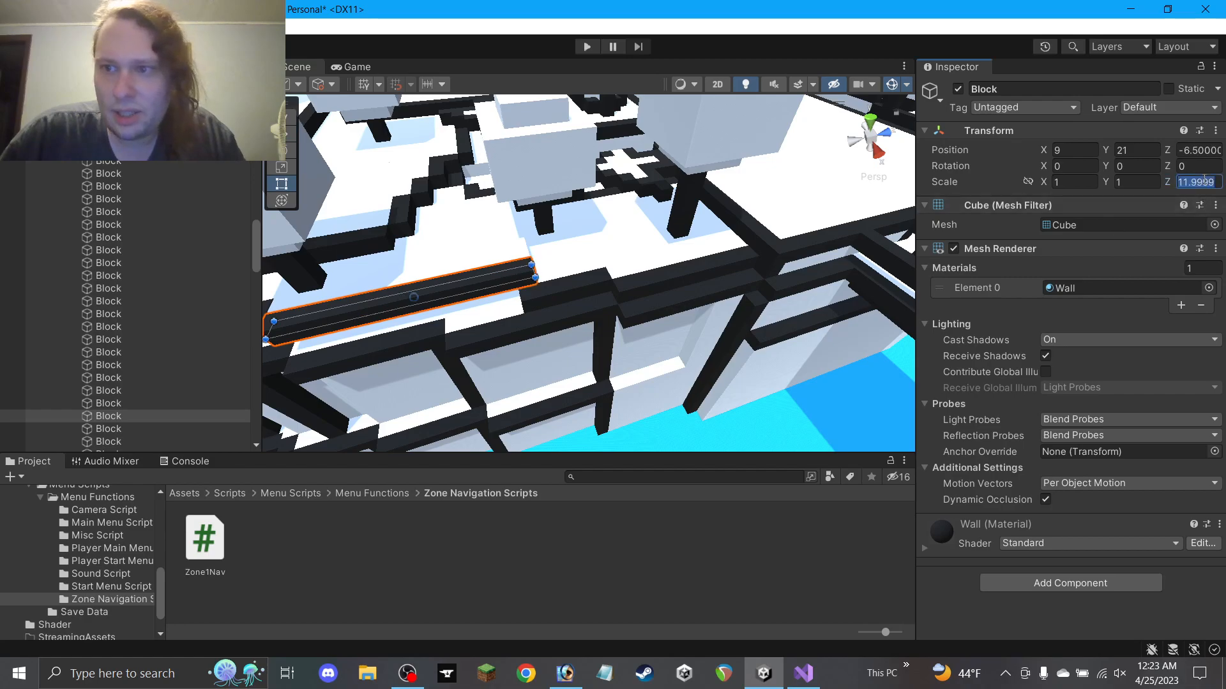
text(2)
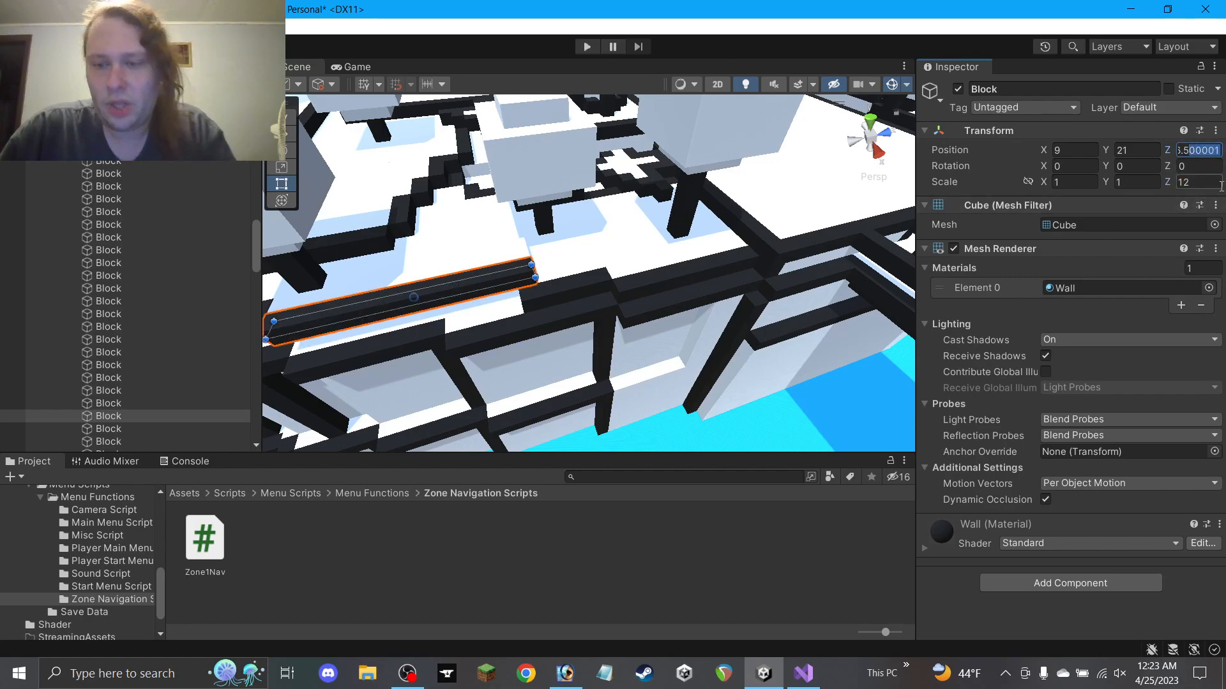
text(w)
click(671, 550)
Sink Small Tree P2 and the tree to its left lower into the ground
alt+drag(637, 315, 971, 446)
alt+drag(754, 335, 455, 198)
click(668, 129)
shift+click(553, 151)
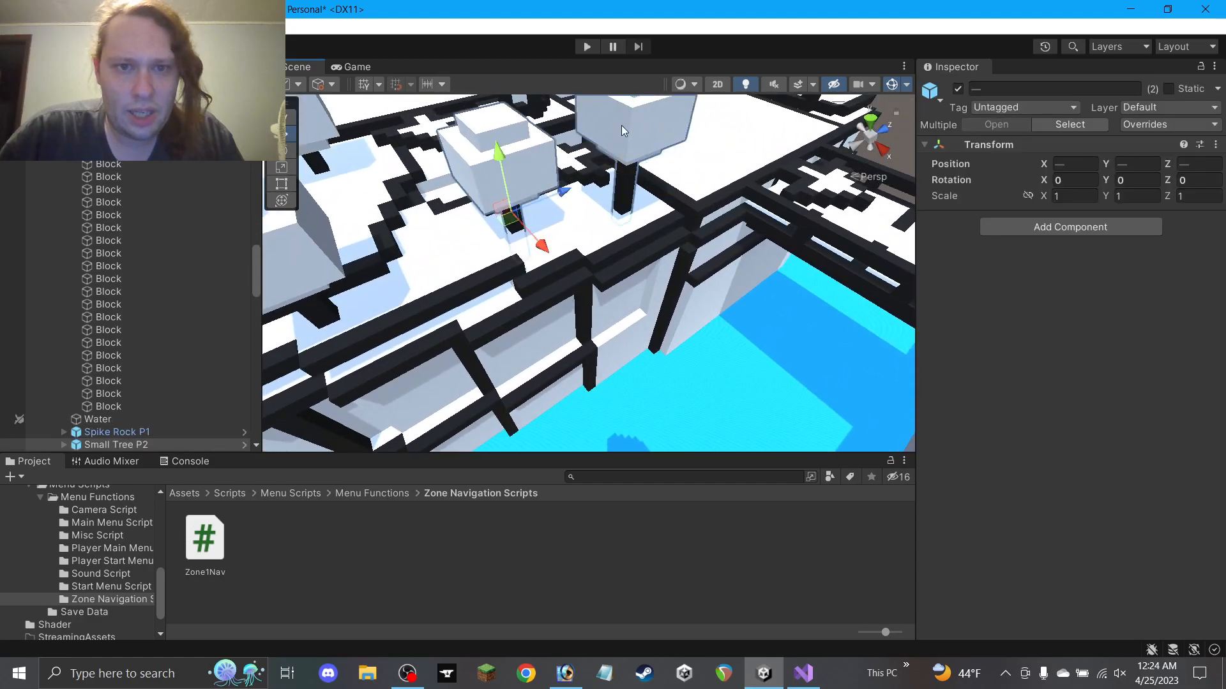
drag(504, 158, 499, 181)
click(664, 508)
alt+drag(578, 318, 815, 339)
middle_drag(742, 273, 772, 311)
Try an X scale of 5 on a floor Block and shift it to -8, then undo both changes
scroll(748, 314, up, 10)
click(597, 248)
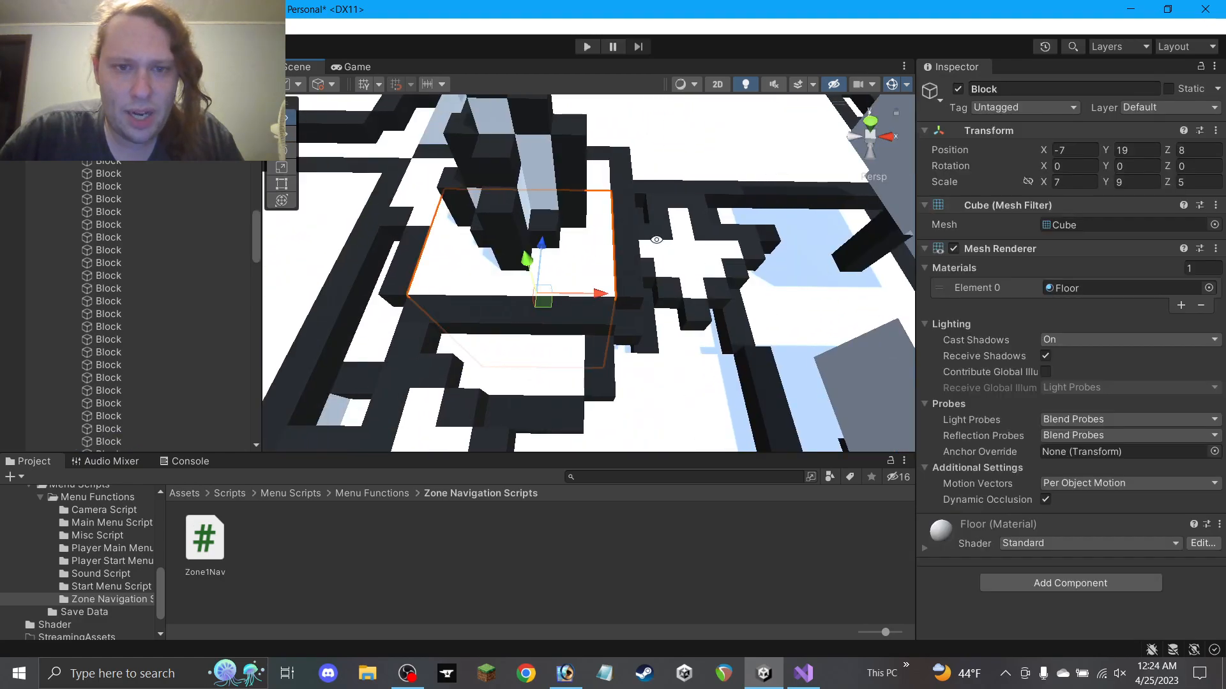
alt+drag(656, 240, 656, 258)
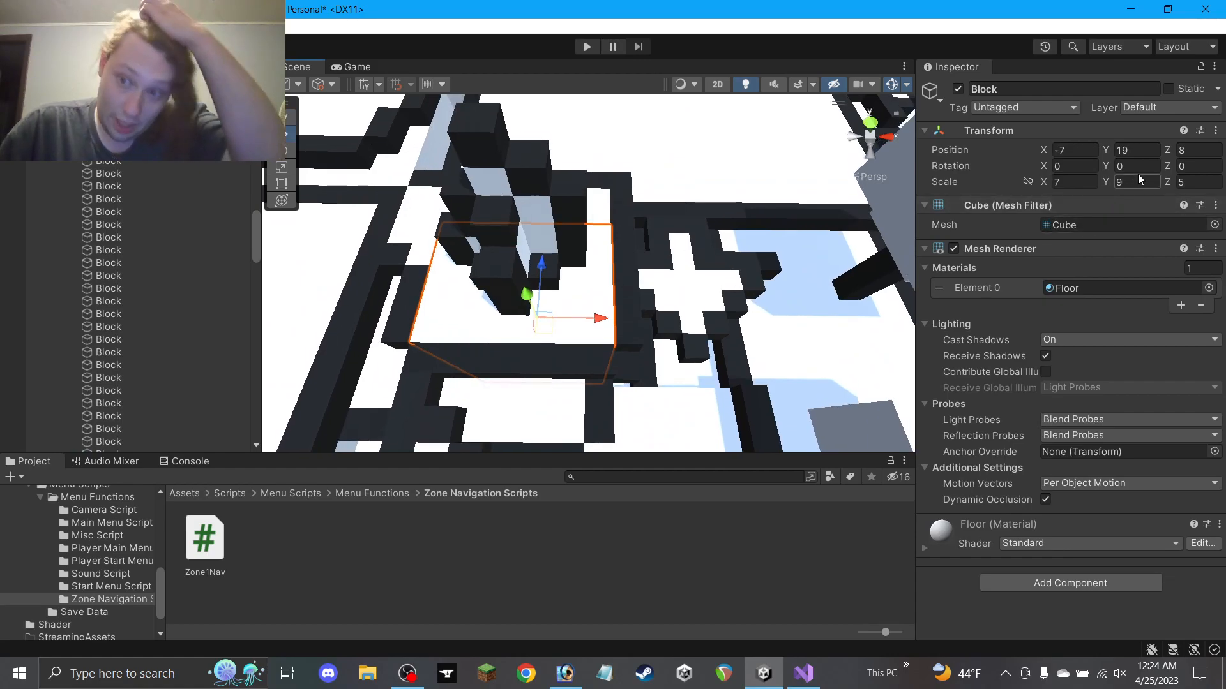
click(1083, 181)
text(5)
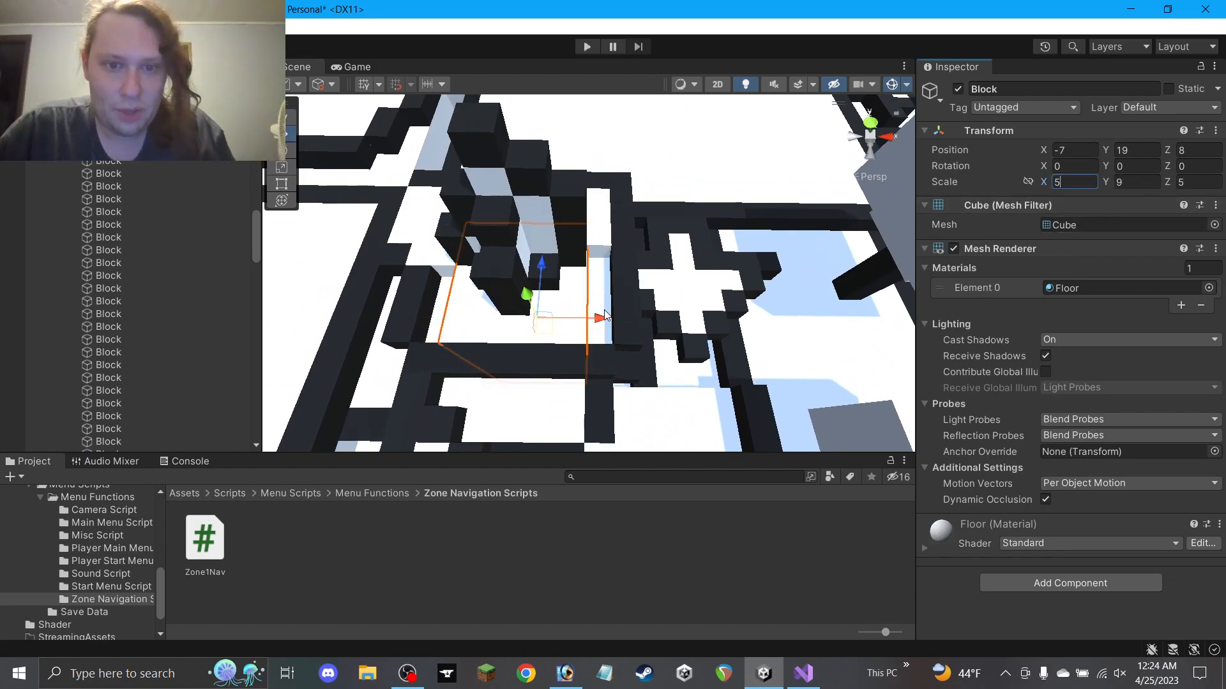
drag(606, 314, 582, 323)
key(ctrl+z)
key(ctrl+z)
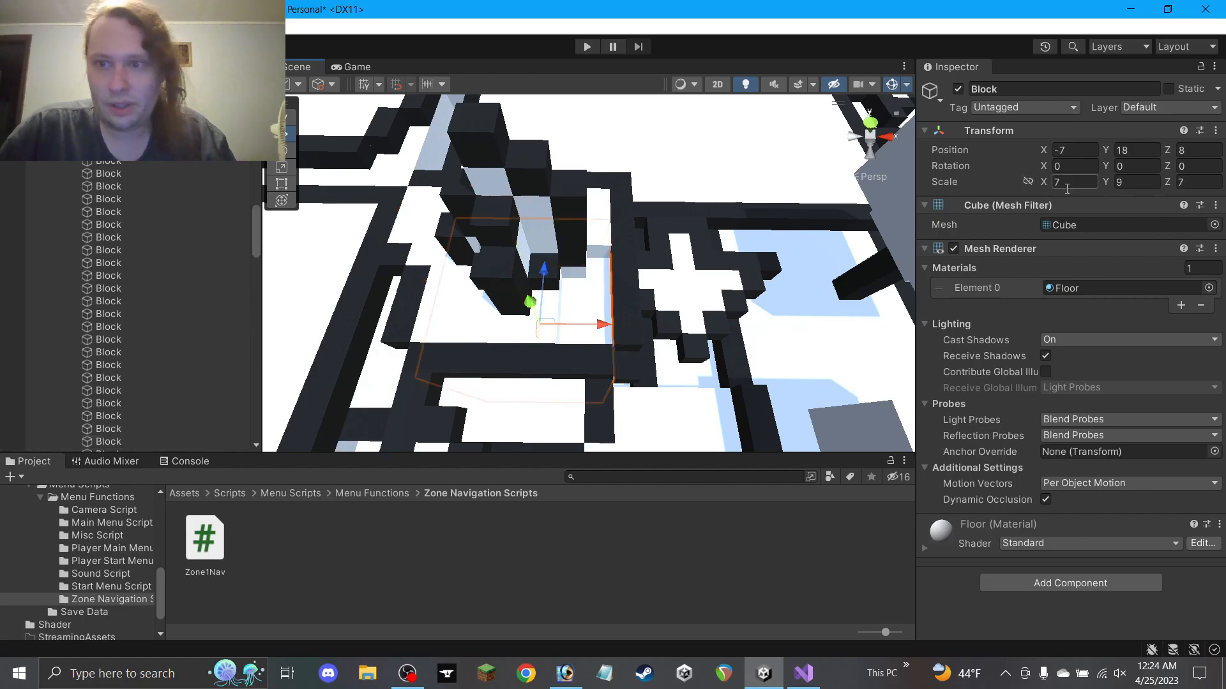
key(ctrl+z)
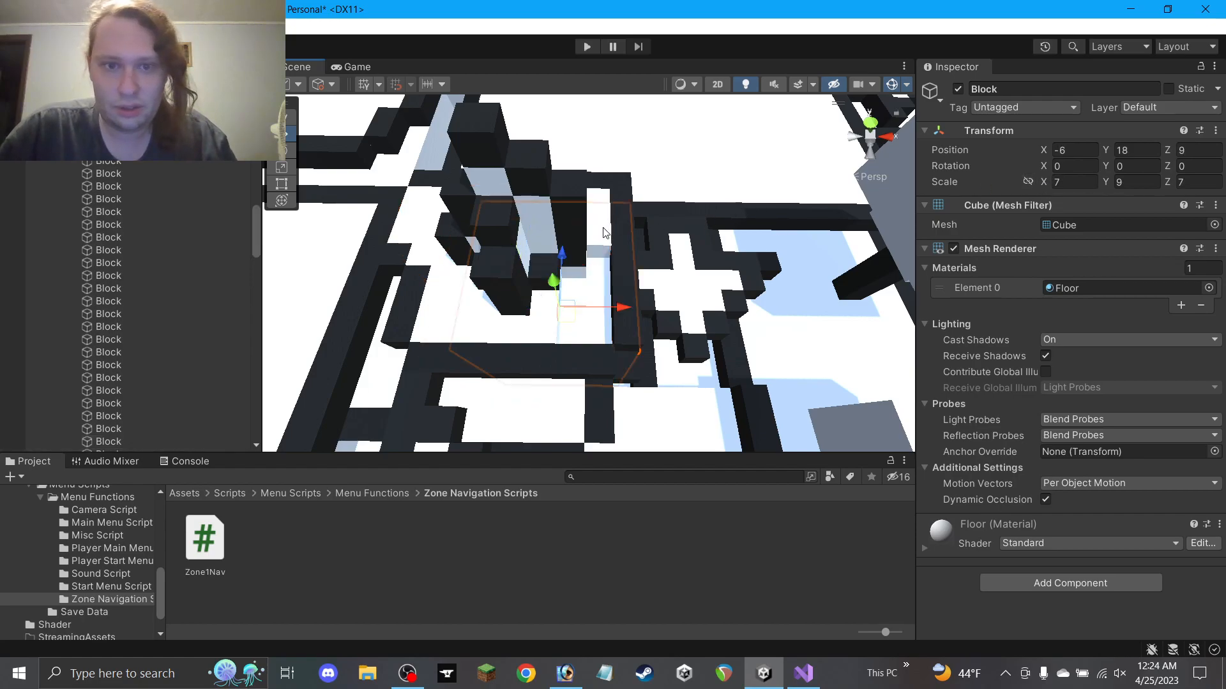
Set another floor Block's X scale to 7 and shift the large floor block one unit along X
click(413, 218)
click(1065, 184)
text(7)
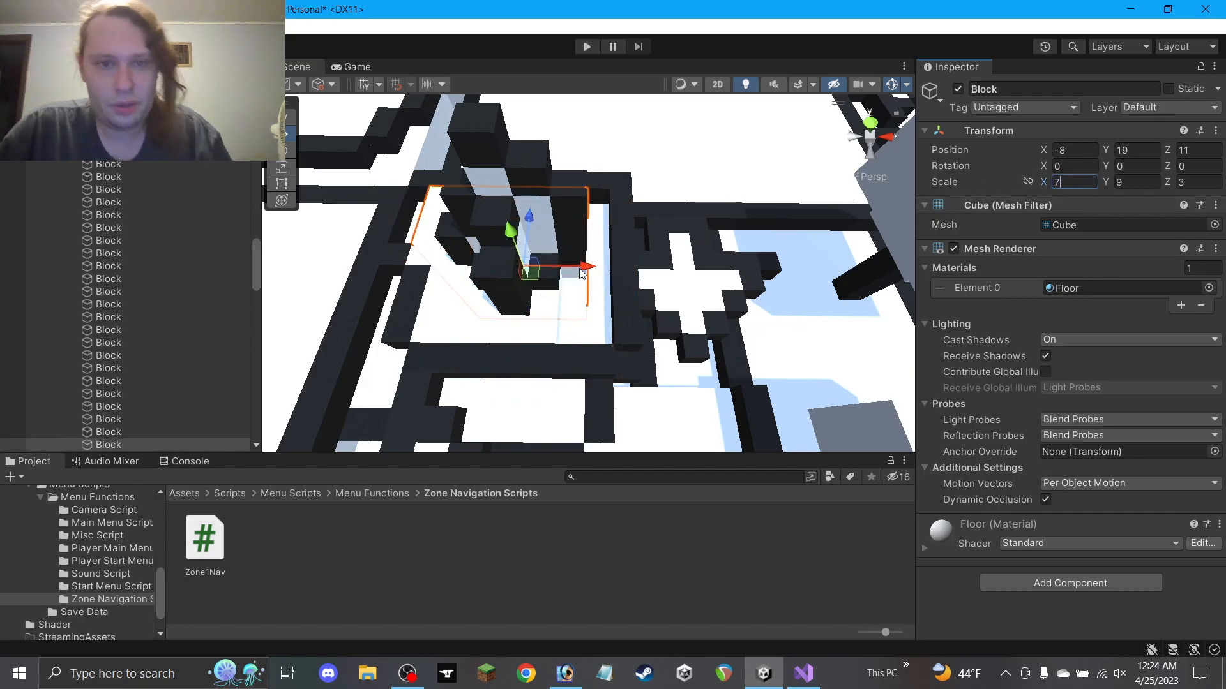
click(600, 317)
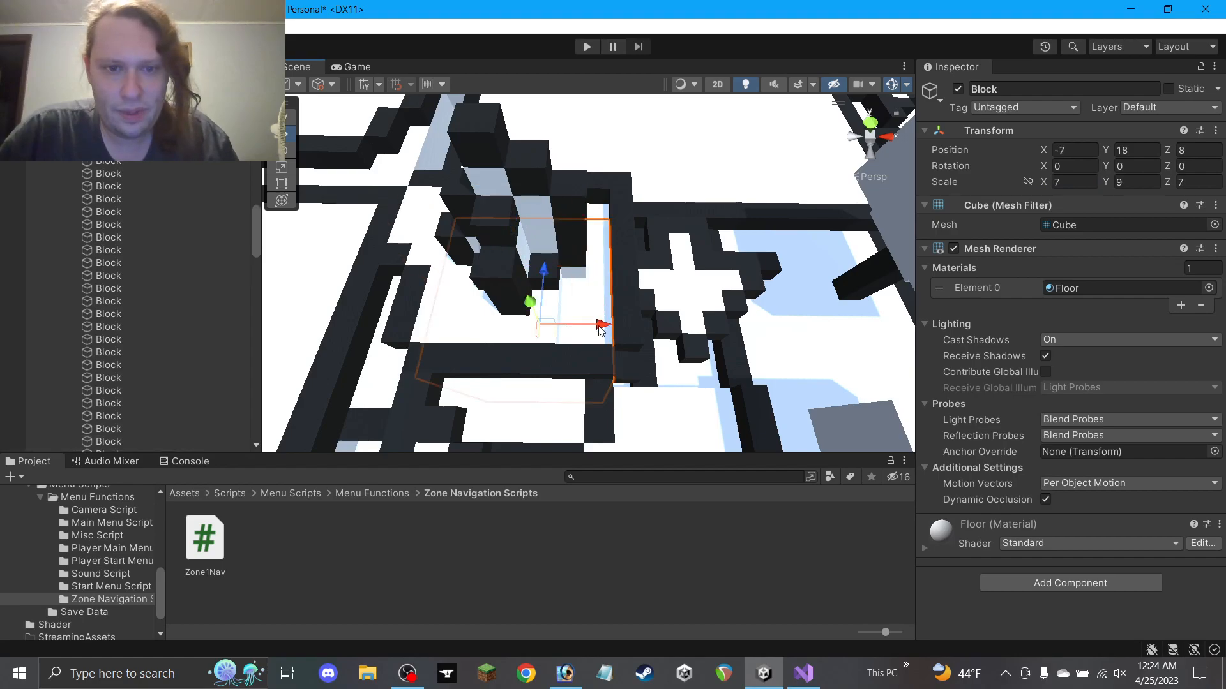
drag(600, 328, 537, 268)
Give the floor block beside the tower an X scale of 5 and move it one unit left
click(559, 225)
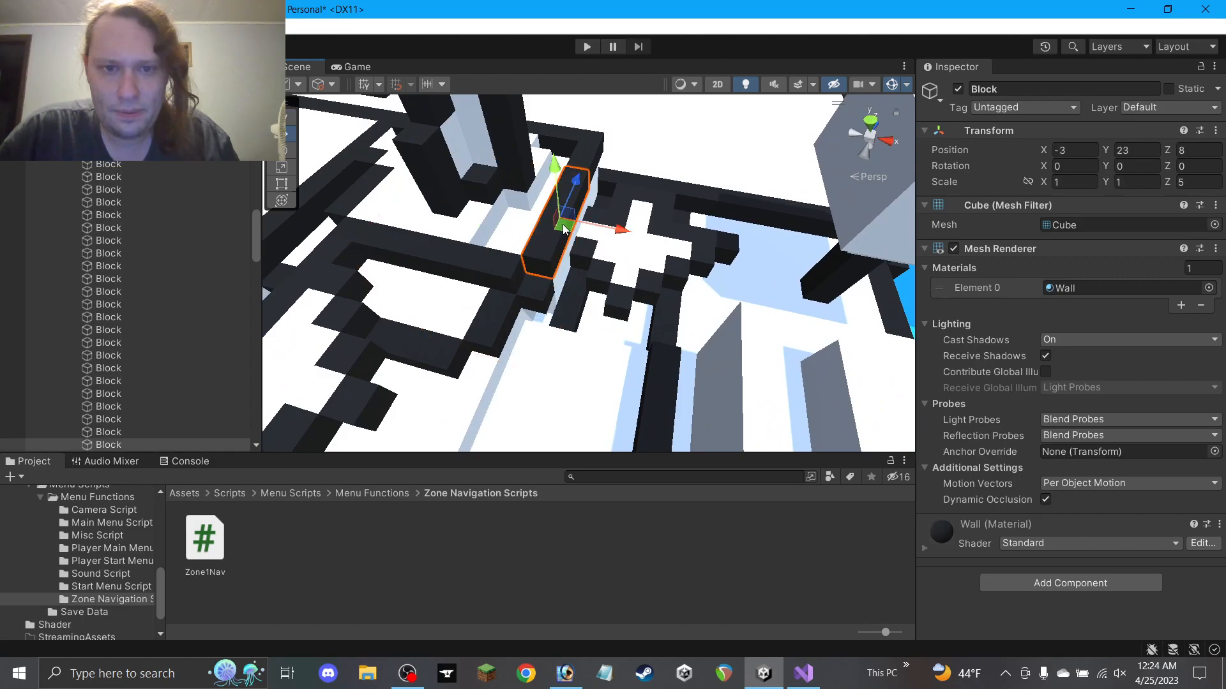
alt+drag(559, 226, 664, 254)
click(556, 259)
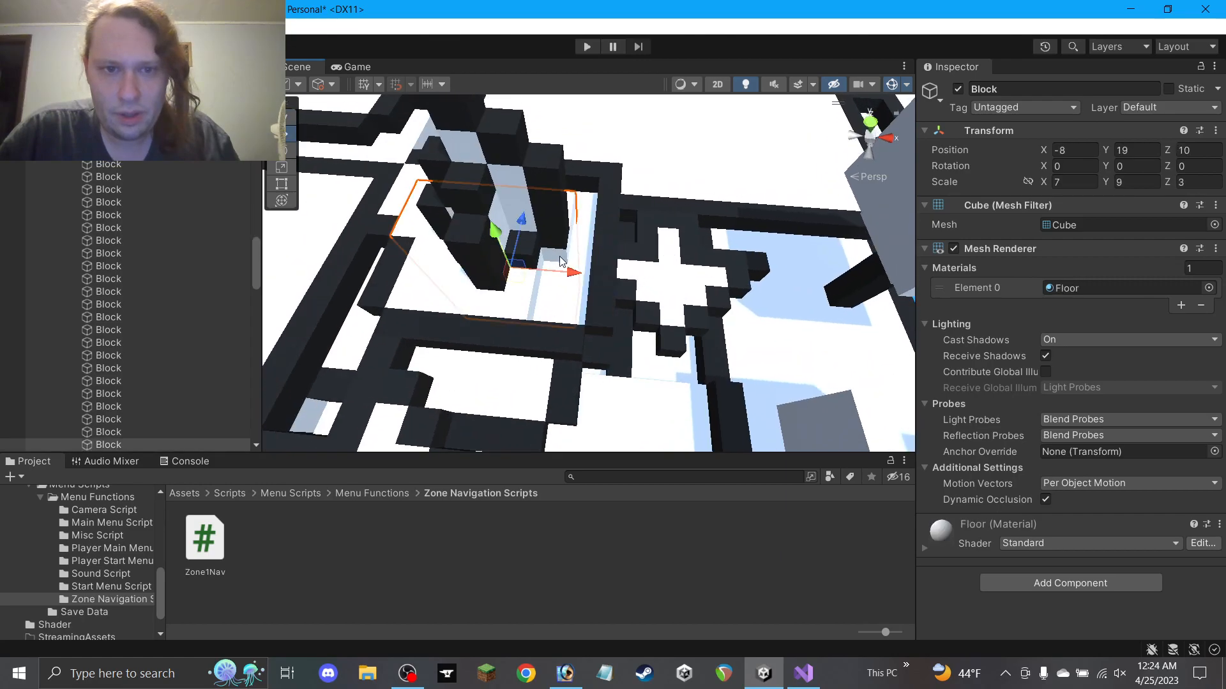
key(BackSpace)
text(5)
drag(569, 274, 543, 271)
alt+drag(391, 200, 551, 214)
Move the two tall wall blocks beside the tower two units left
click(552, 214)
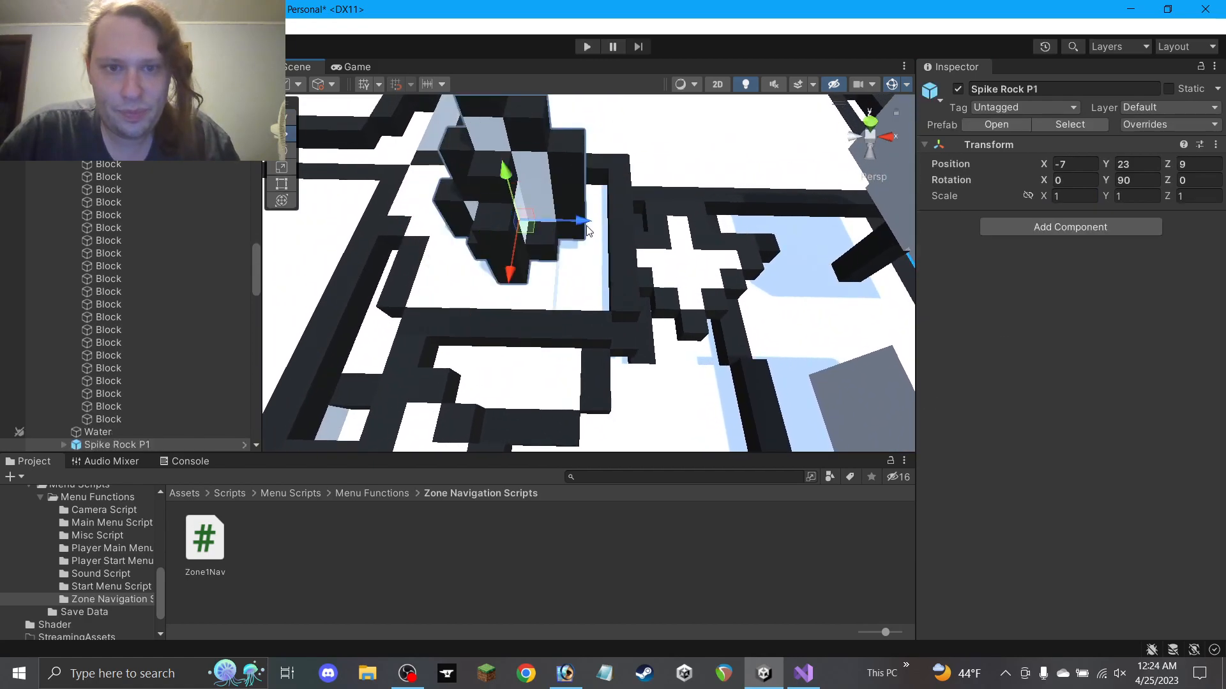
click(630, 236)
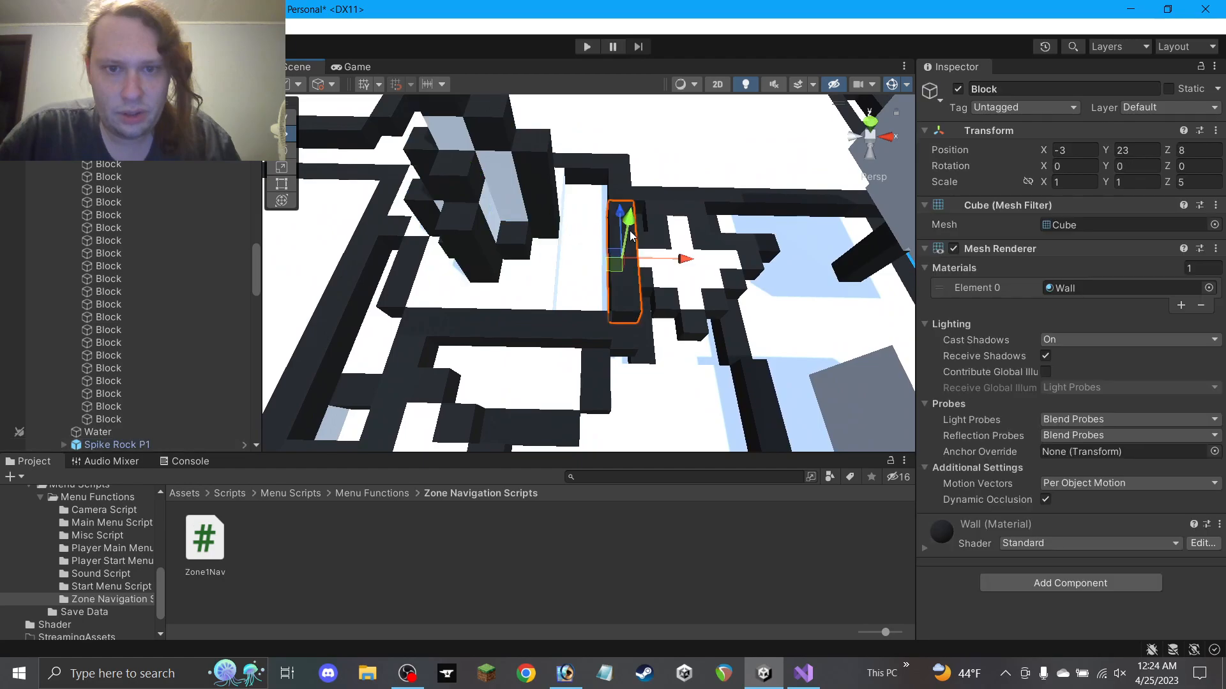
ctrl+click(618, 190)
ctrl+drag(674, 198, 625, 204)
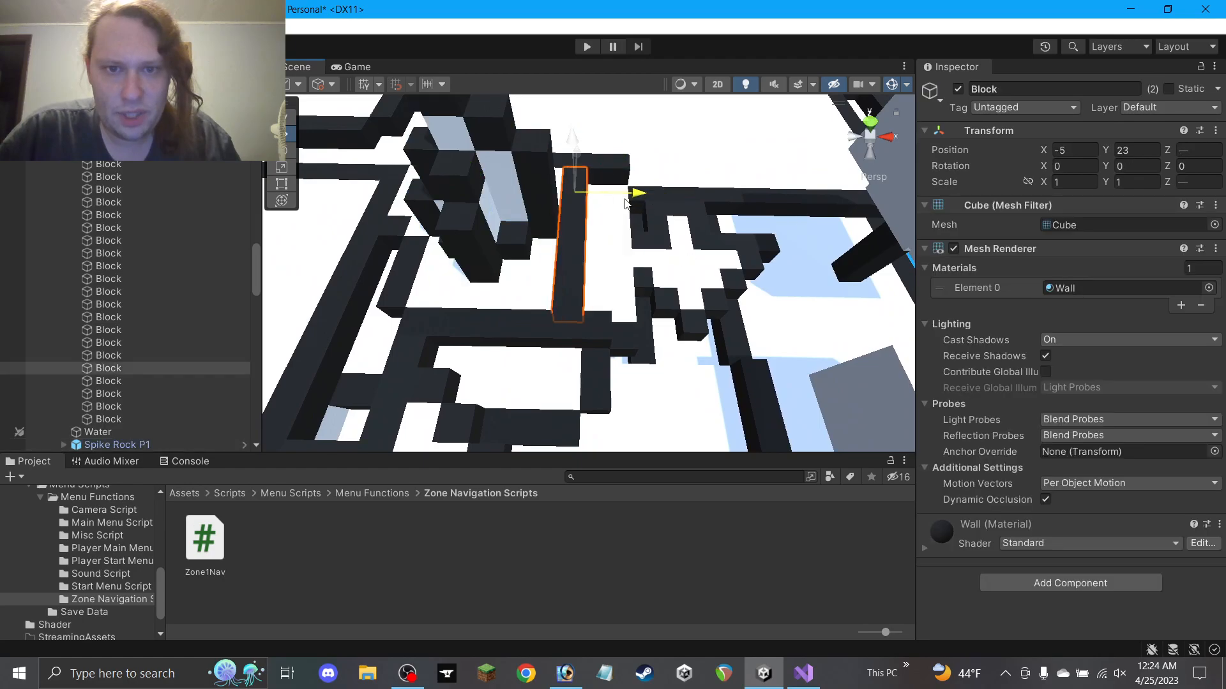
Set the long horizontal wall block's X scale to 8 and move it one unit along X
click(603, 162)
key(f)
click(1078, 182)
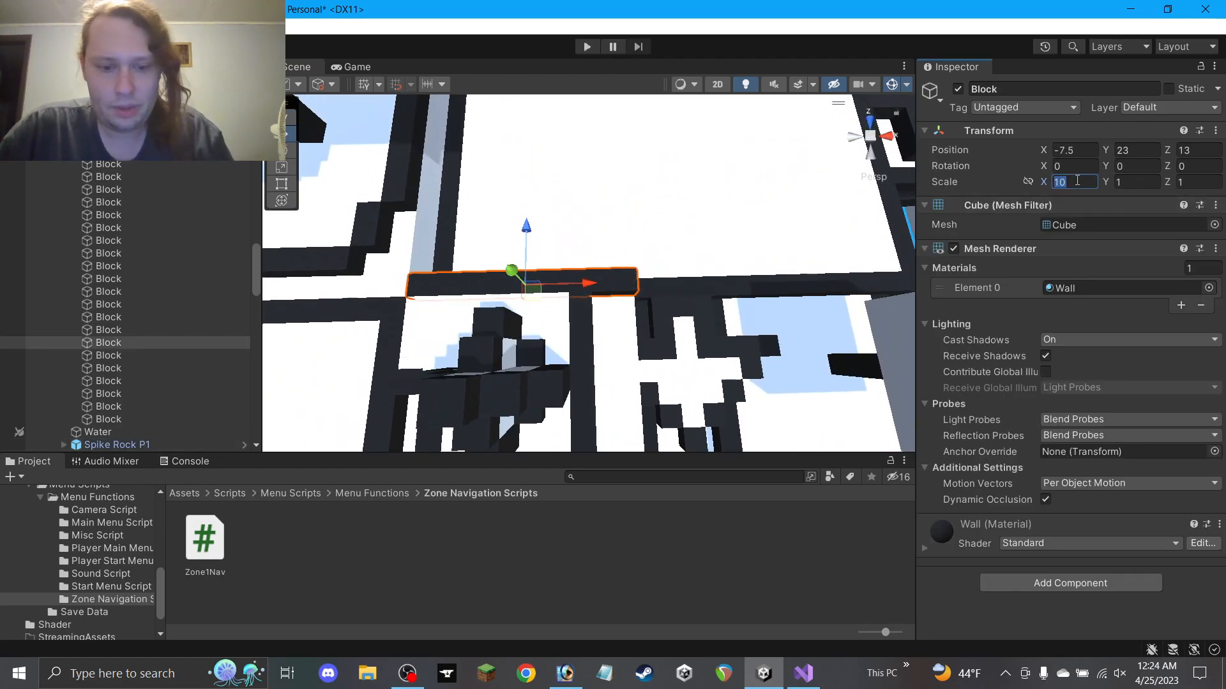
text(8)
ctrl+drag(600, 283, 576, 284)
alt+drag(646, 318, 624, 236)
Lower a floor block along Y and move another maze block one unit left
click(607, 264)
alt+drag(656, 277, 628, 240)
drag(520, 235, 529, 250)
alt+drag(603, 241, 548, 243)
click(527, 213)
drag(534, 286, 516, 280)
Reposition that block to X -6, Y 16, leaving it at -6, 16, 8
alt+drag(573, 207, 664, 157)
scroll(608, 255, up, 3)
alt+drag(561, 254, 478, 280)
alt+drag(479, 281, 510, 256)
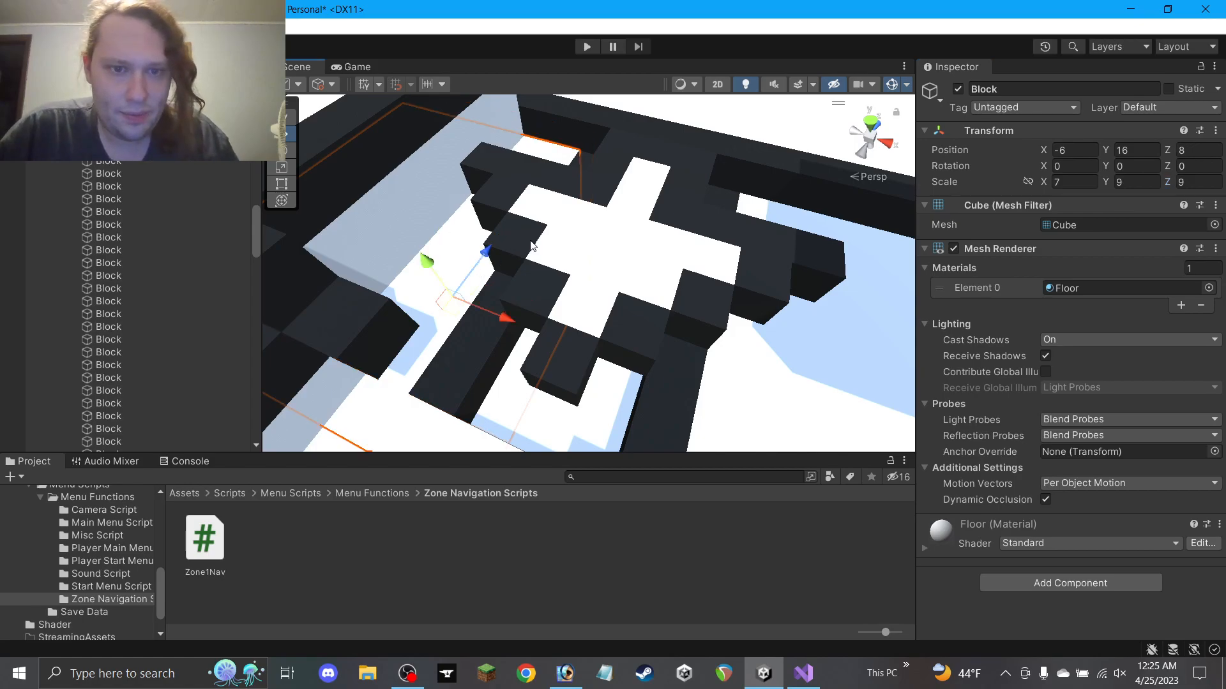
scroll(532, 248, down, 10)
click(678, 513)
alt+drag(639, 287, 696, 253)
scroll(429, 164, up, 6)
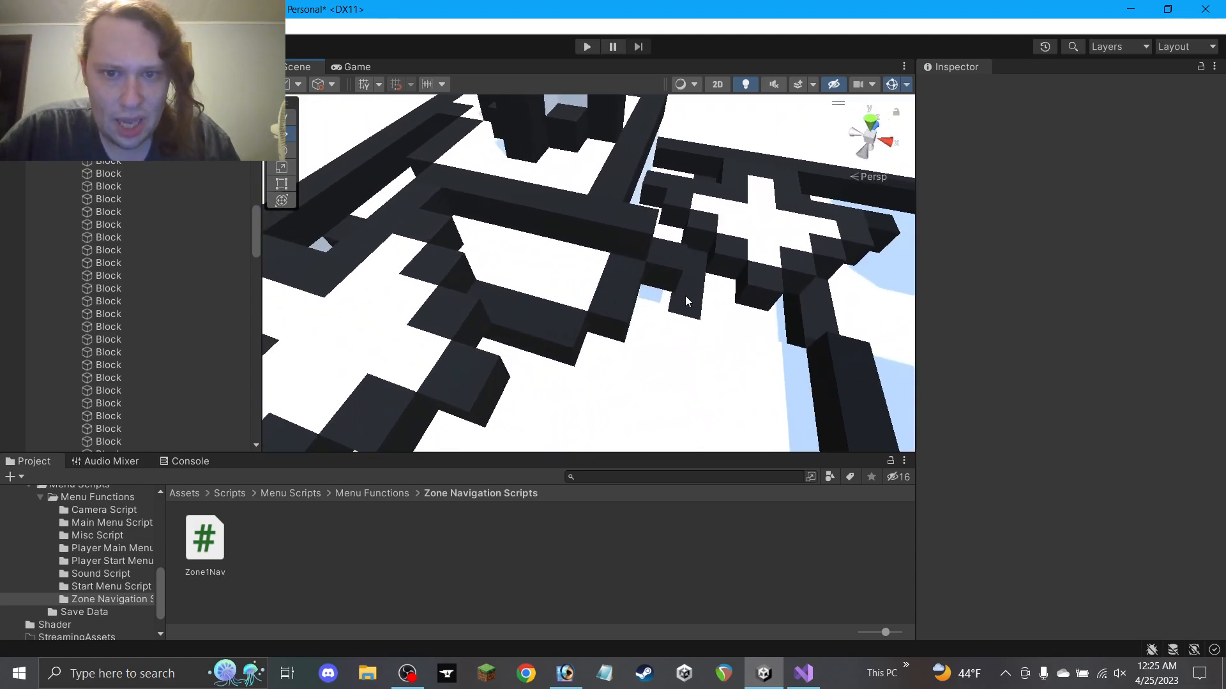
Lower the small cube at the corridor end by one unit
click(685, 297)
alt+drag(664, 306, 581, 293)
click(571, 514)
click(587, 289)
middle_drag(586, 289, 829, 208)
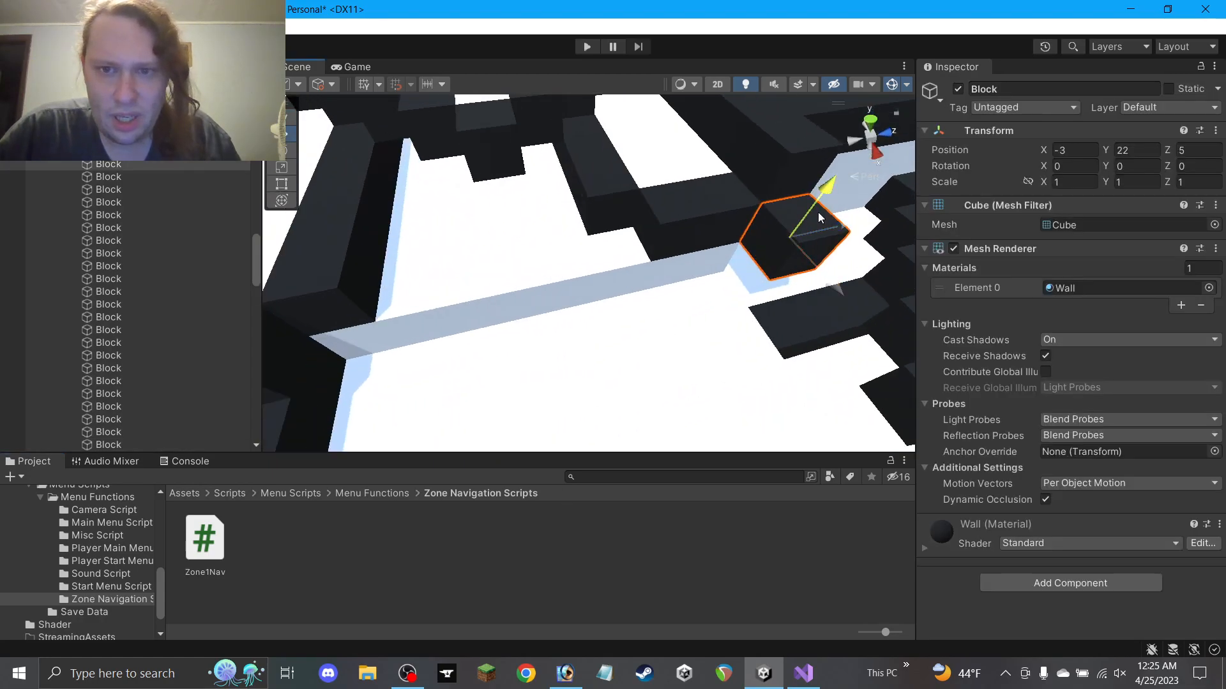
ctrl+drag(818, 210, 792, 247)
scroll(792, 243, down, 5)
Shorten the long wall block to an X scale of 5 and move it one unit left
click(719, 203)
alt+drag(725, 186, 778, 267)
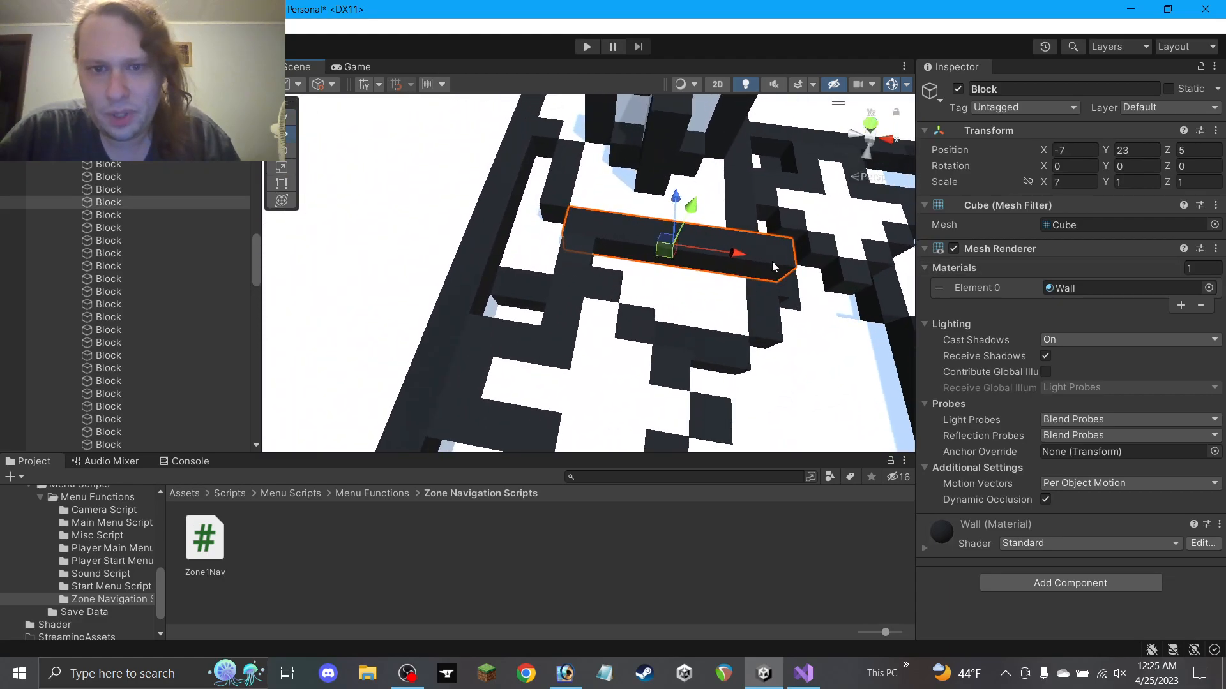
right_drag(778, 261, 787, 239)
click(1061, 182)
text(5)
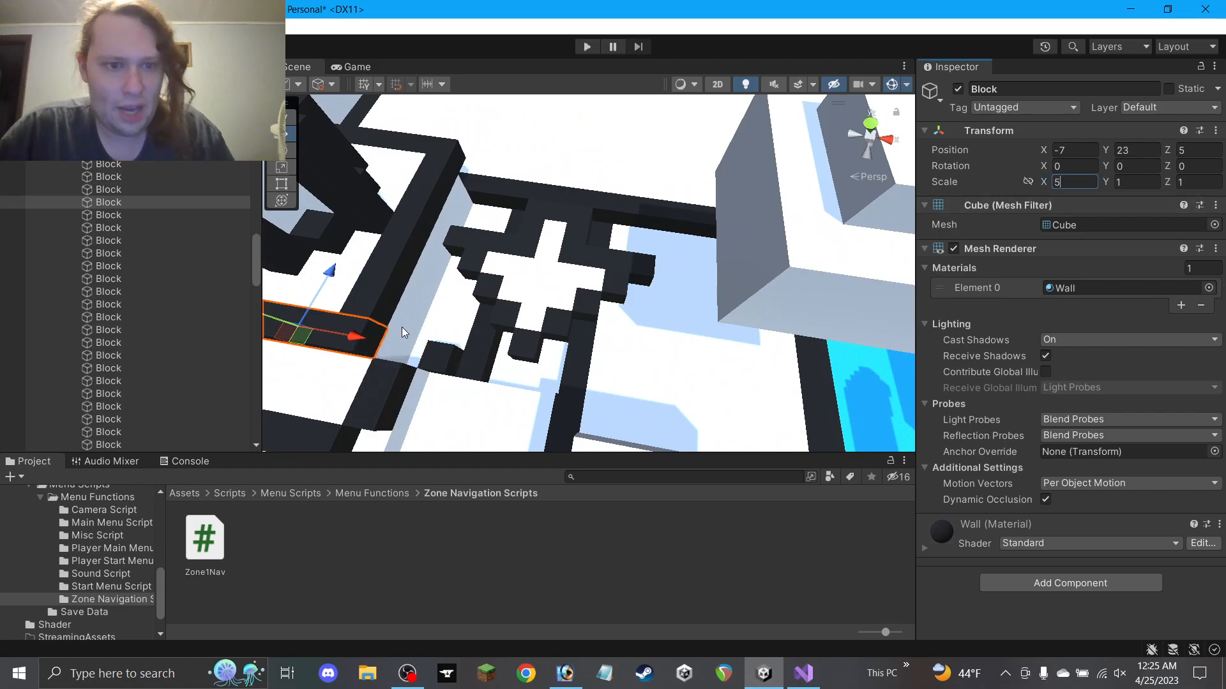
middle_drag(529, 306, 597, 287)
click(413, 298)
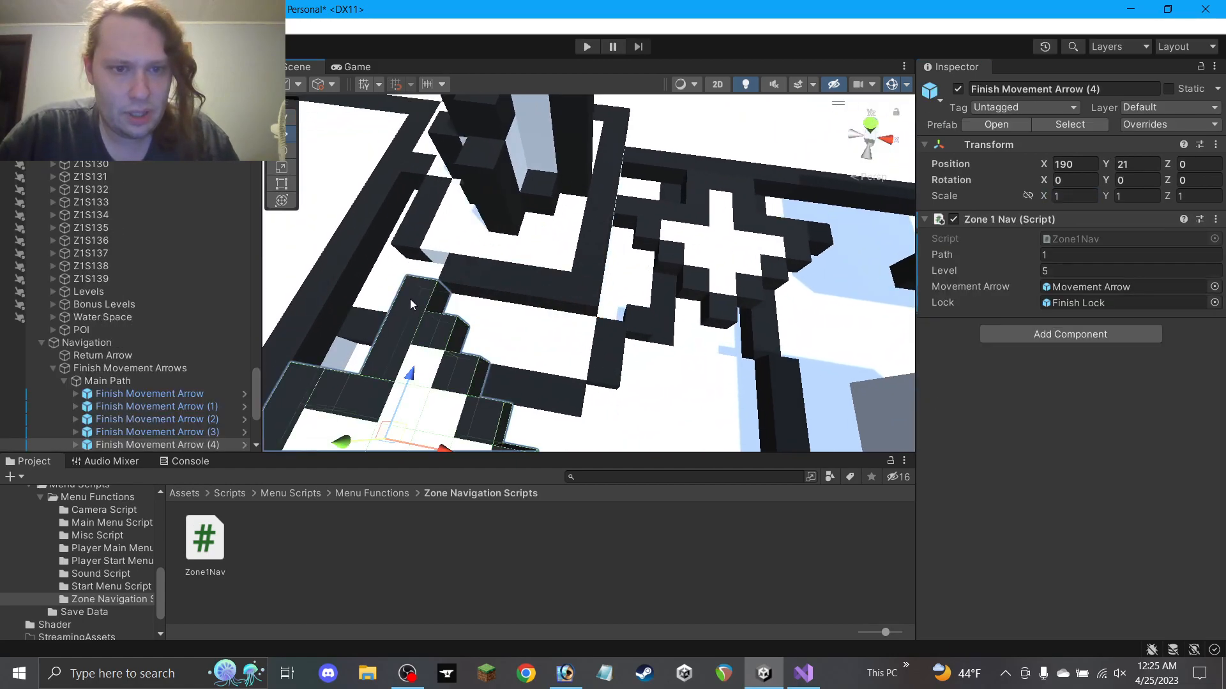
click(569, 283)
drag(587, 295, 558, 298)
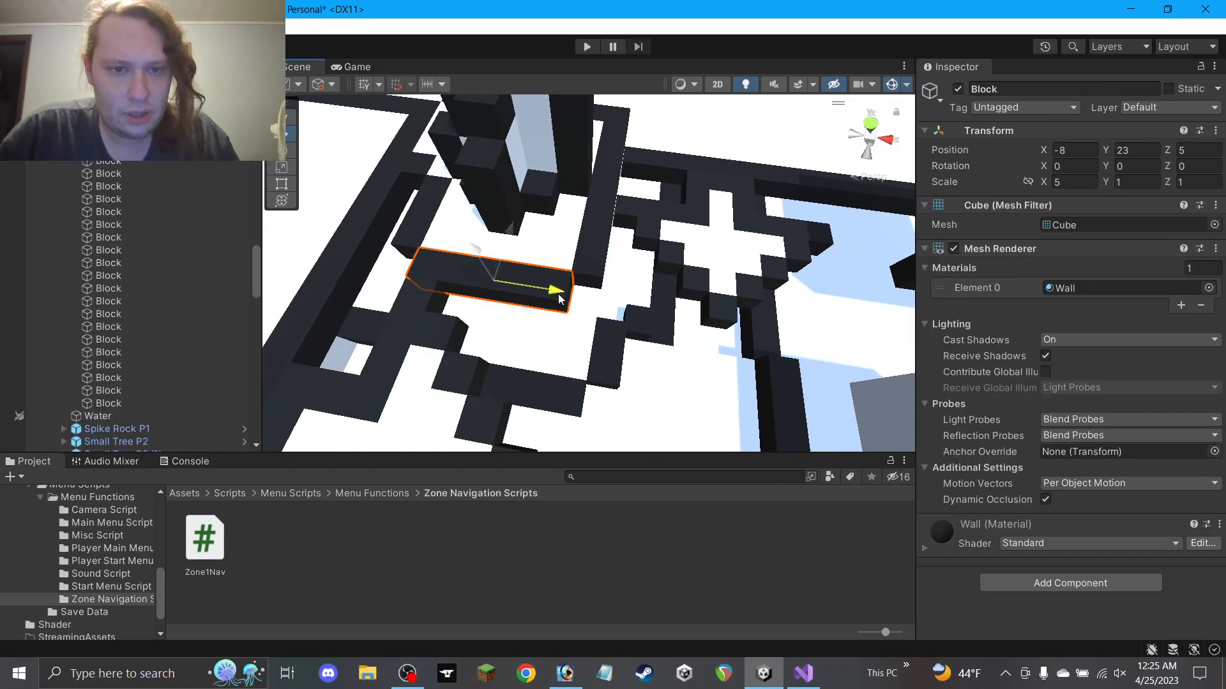
Widen the small wall block to an X scale of 2 and shift it to -3.5, 21, 5
alt+drag(663, 309, 570, 258)
click(566, 274)
middle_drag(565, 274, 556, 311)
drag(600, 344, 596, 314)
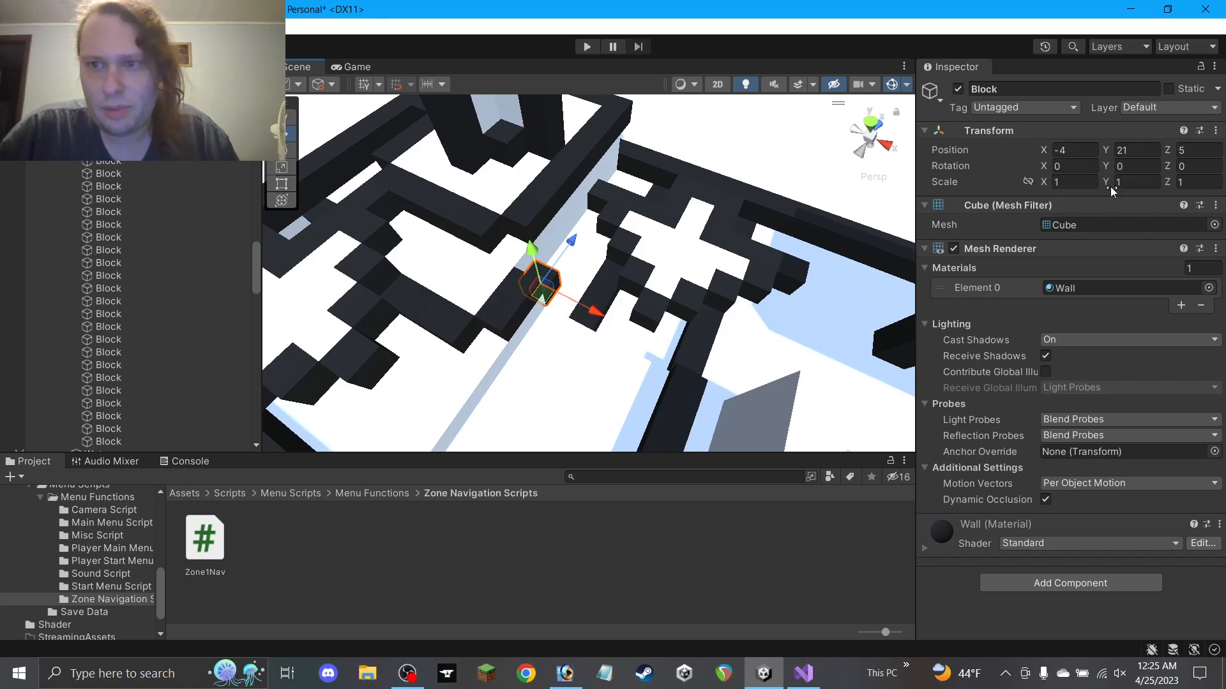
text(2)
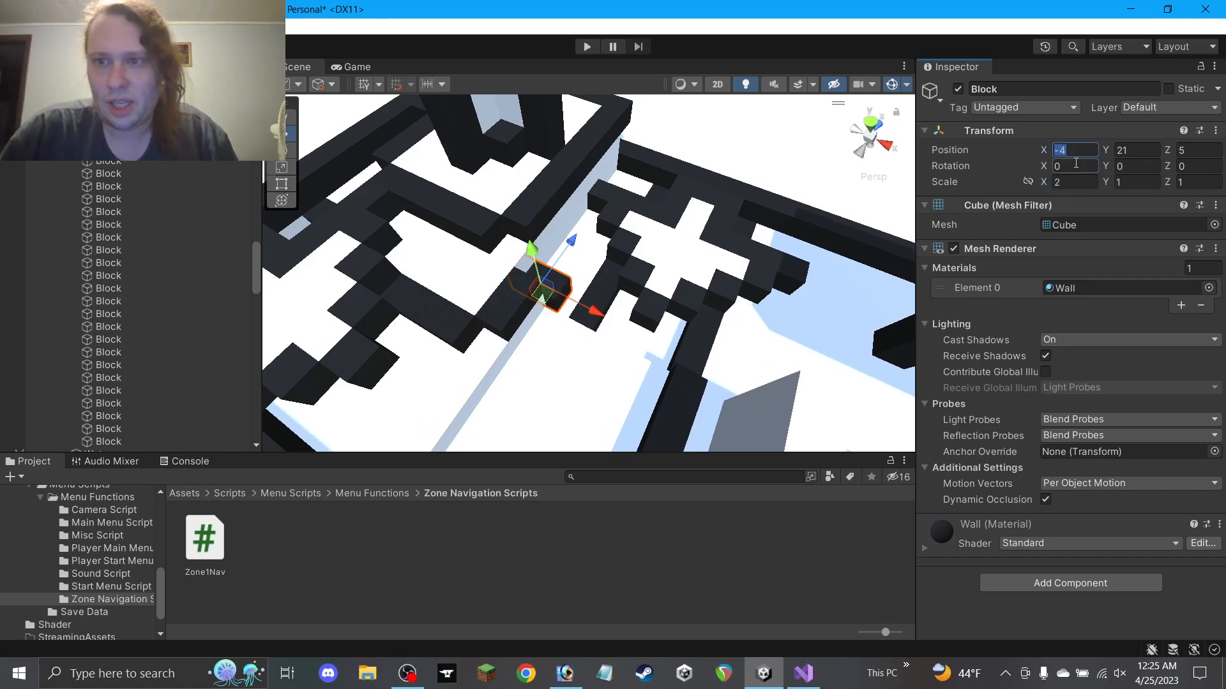
text(5)
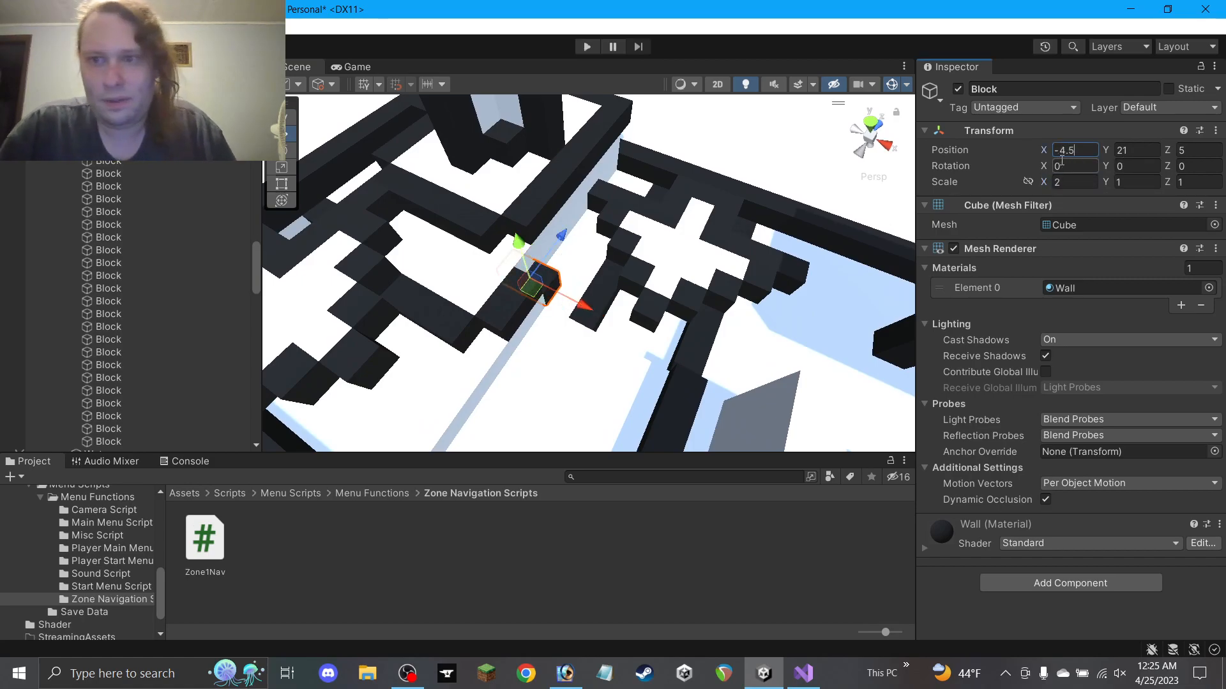
drag(585, 309, 731, 315)
click(593, 509)
middle_drag(731, 315, 649, 365)
Collapse the Land entry and the Z1S64 group in the Hierarchy
scroll(618, 347, down, 3)
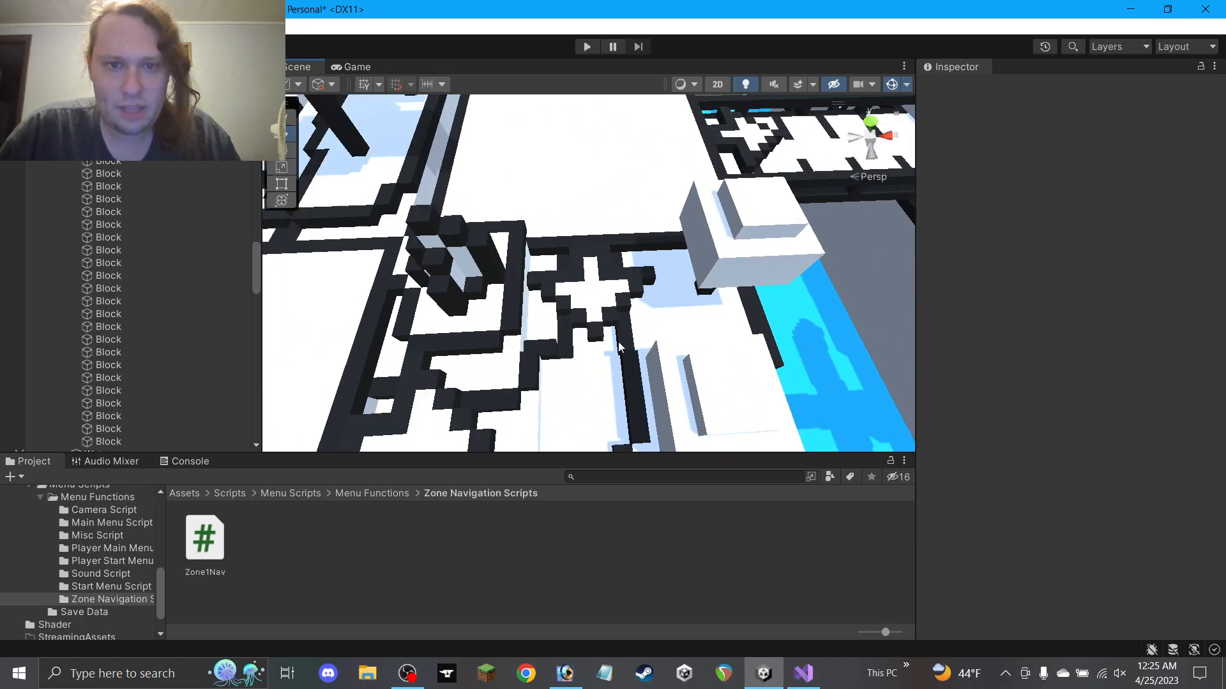
scroll(618, 347, down, 2)
scroll(202, 260, up, 5)
scroll(79, 269, up, 2)
click(60, 287)
click(63, 286)
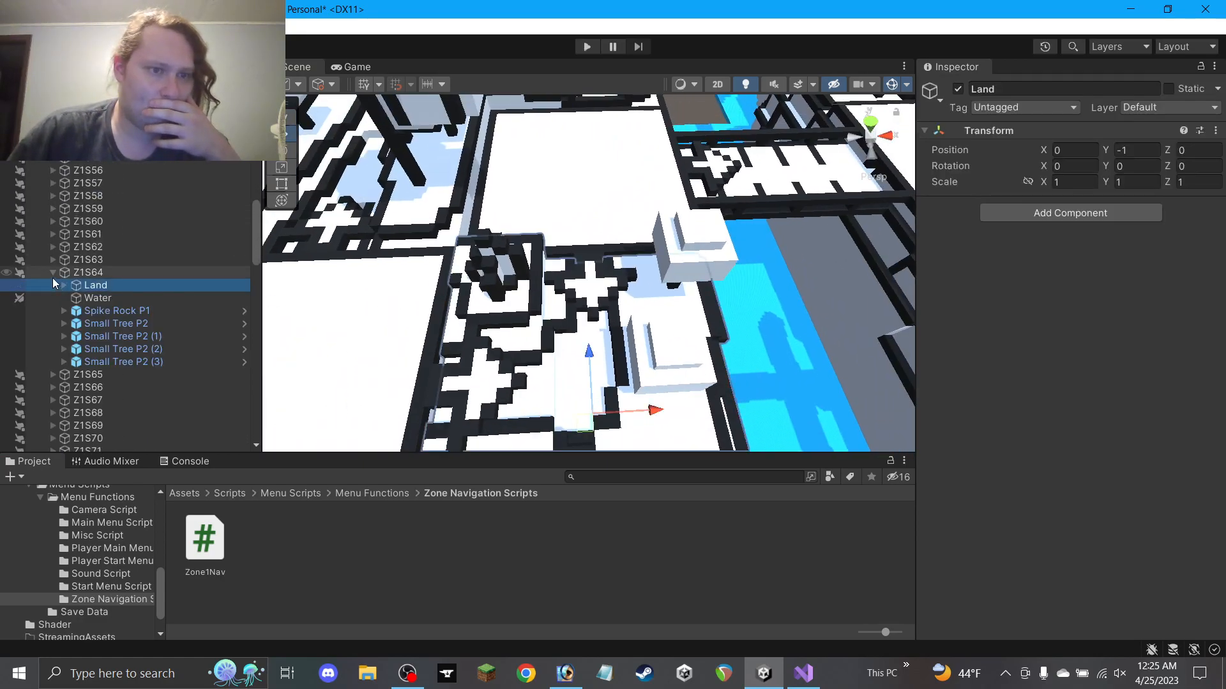
click(53, 274)
click(418, 558)
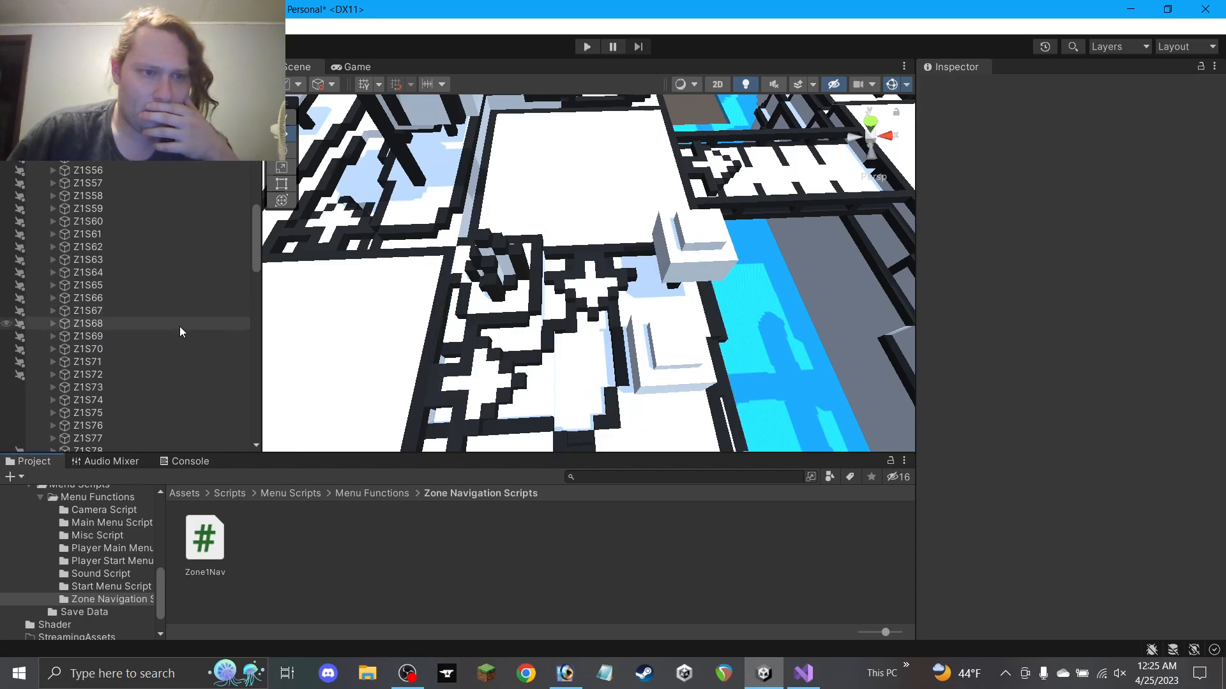
Review Alternate Movement Arrow (4) and its MoveDown-tagged Movement Arrow child, then collapse it
scroll(127, 332, down, 10)
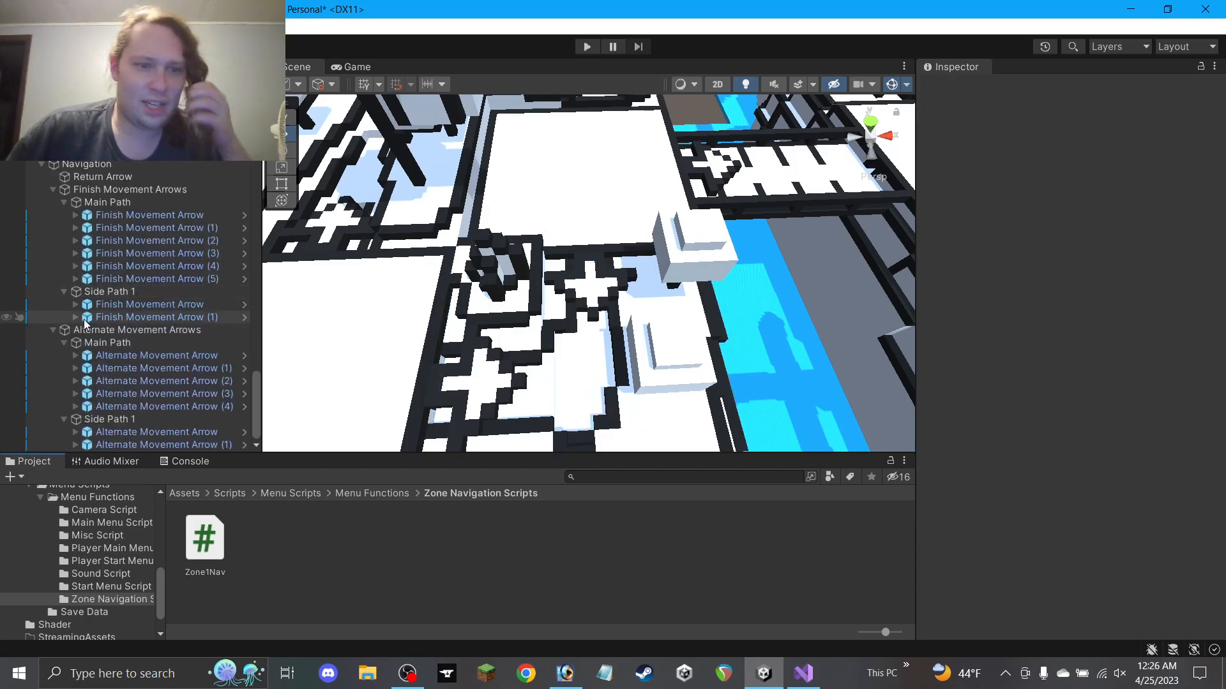
scroll(64, 421, up, 1)
click(70, 433)
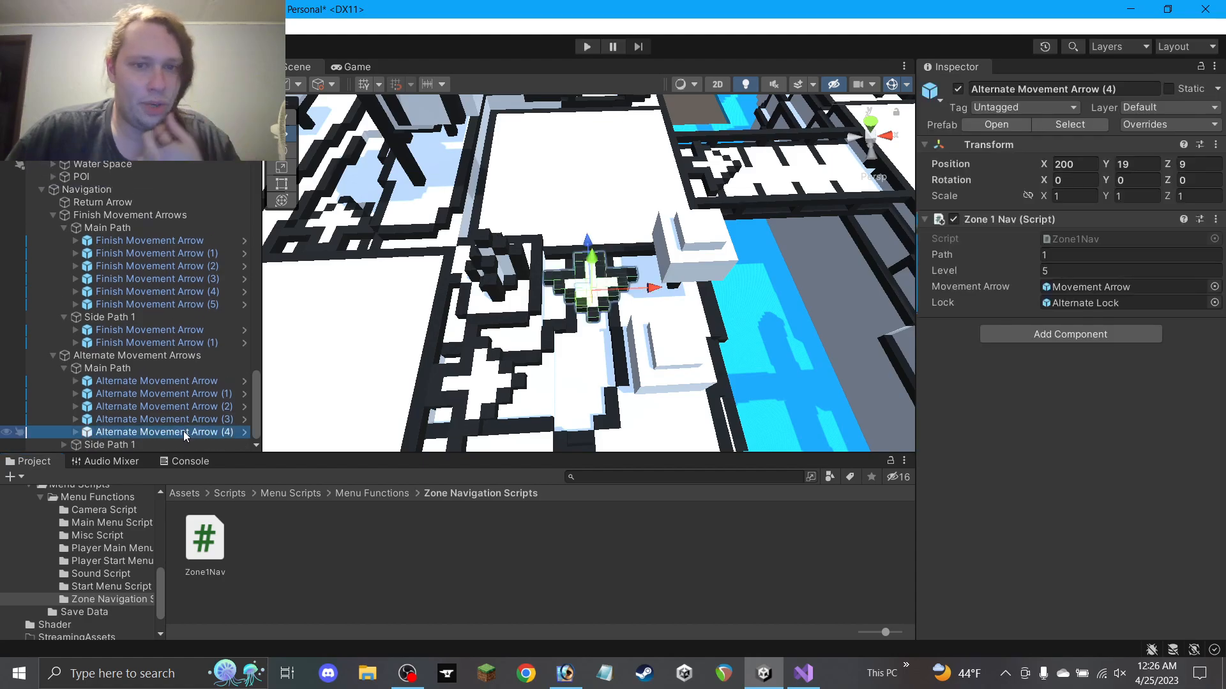
click(75, 433)
scroll(152, 435, down, 1)
click(139, 432)
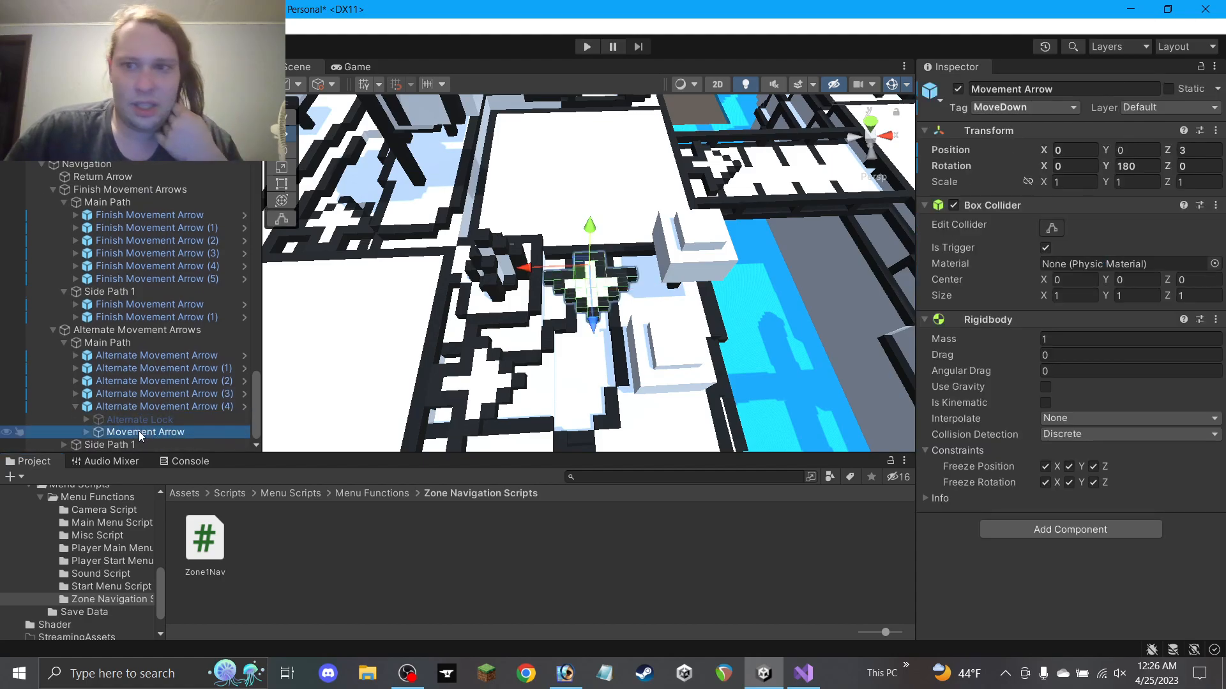
click(76, 407)
scroll(510, 317, down, 2)
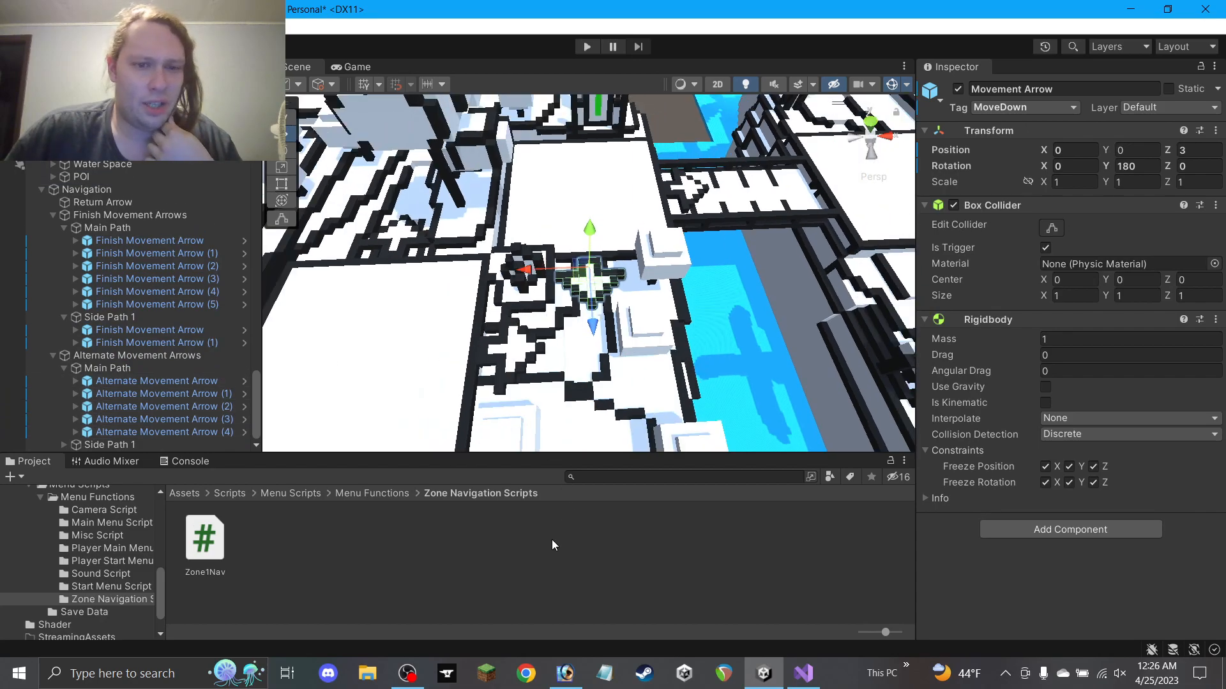
click(537, 551)
middle_drag(581, 345, 550, 320)
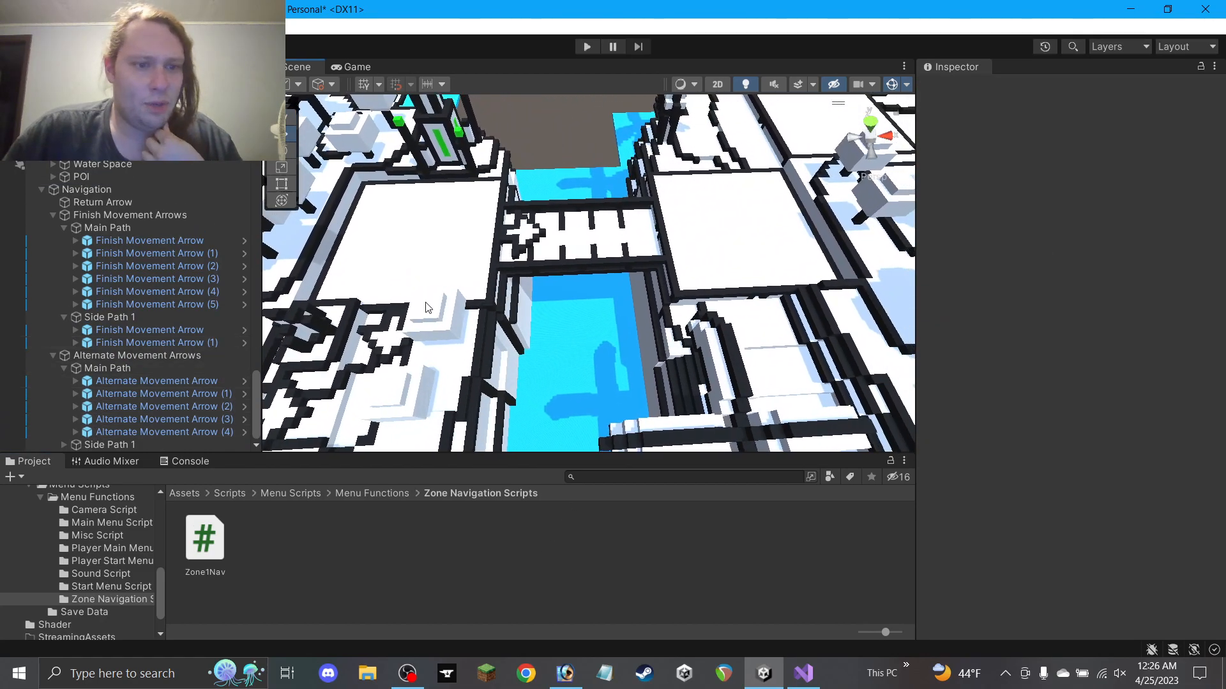
scroll(424, 305, down, 3)
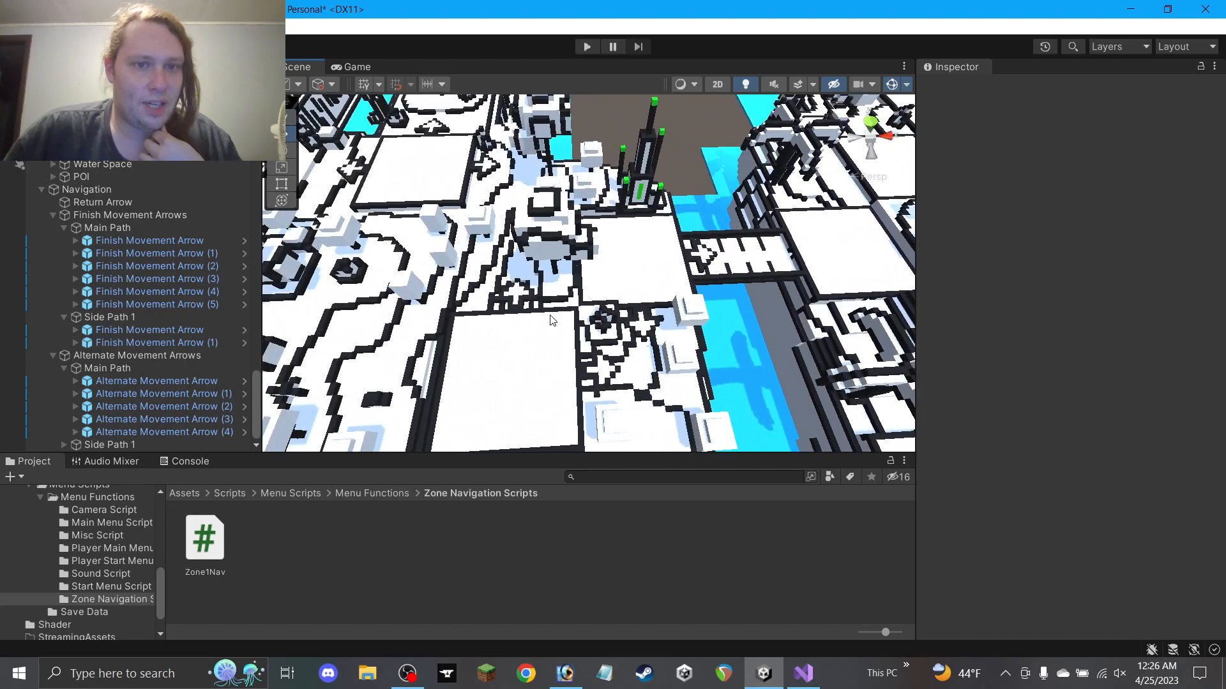
Duplicate Alternate Movement Arrow (2) and place the copy on the bridge at 235, 19, 25
click(359, 179)
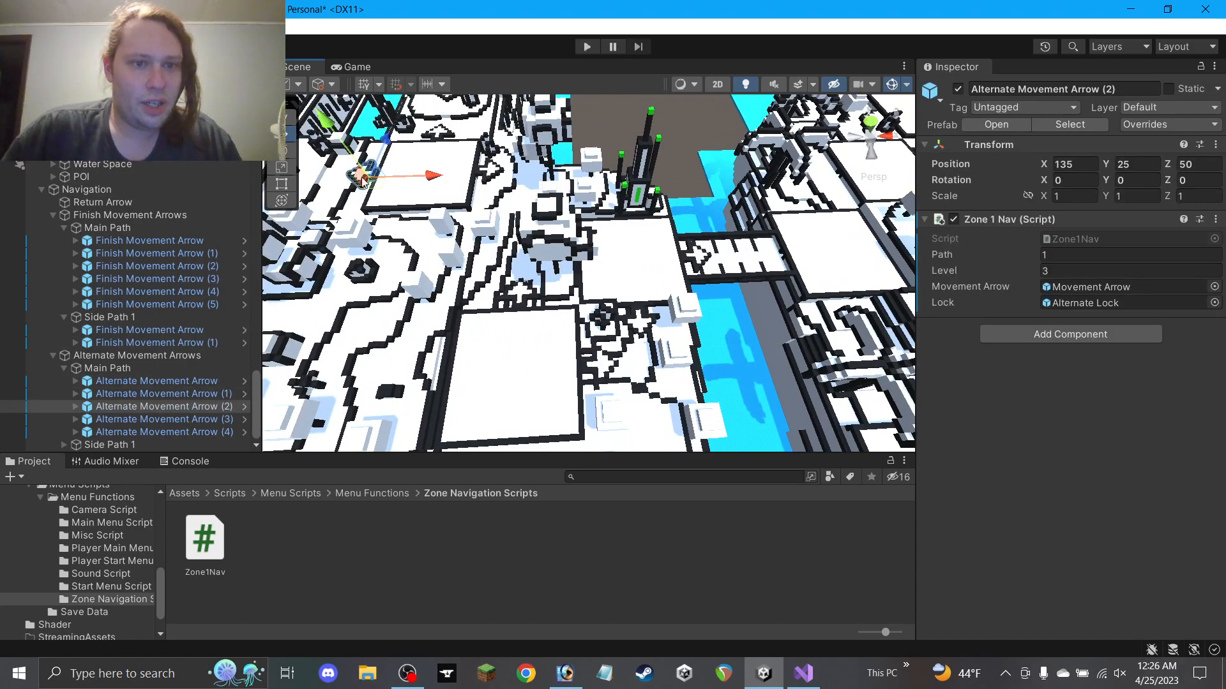
key(ctrl+d)
drag(375, 182, 769, 245)
scroll(741, 267, up, 3)
scroll(741, 268, up, 2)
middle_drag(699, 262, 397, 284)
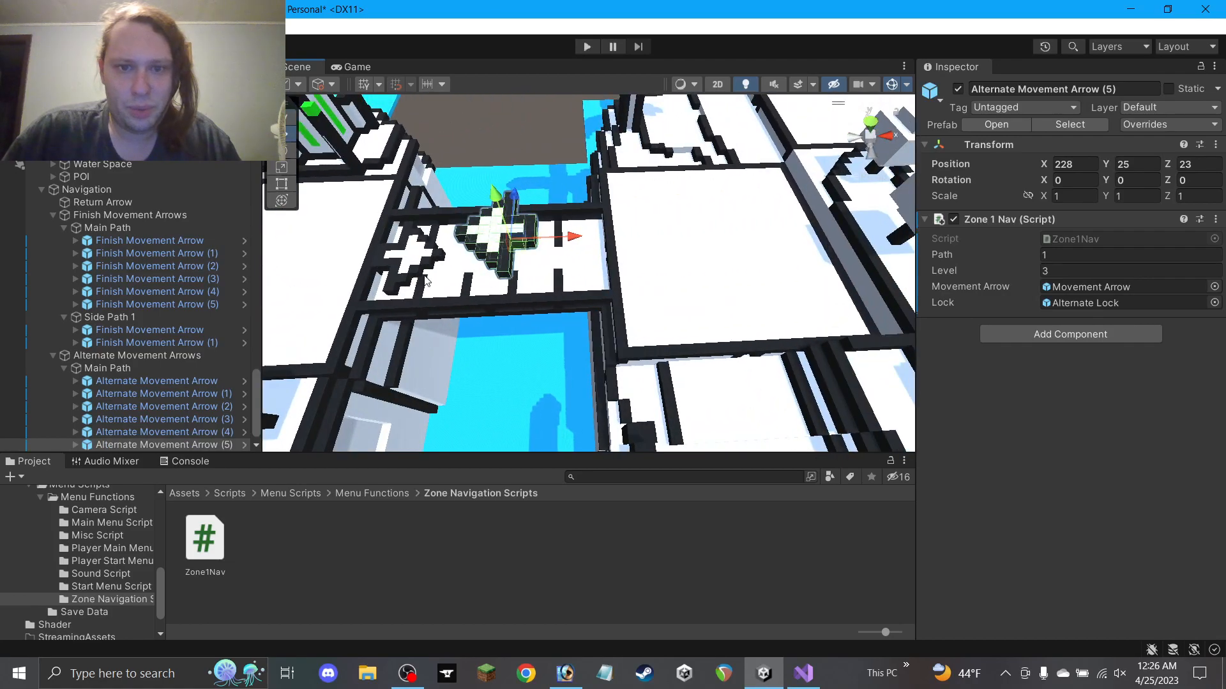
drag(535, 247, 605, 221)
drag(600, 165, 609, 245)
alt+drag(568, 255, 634, 186)
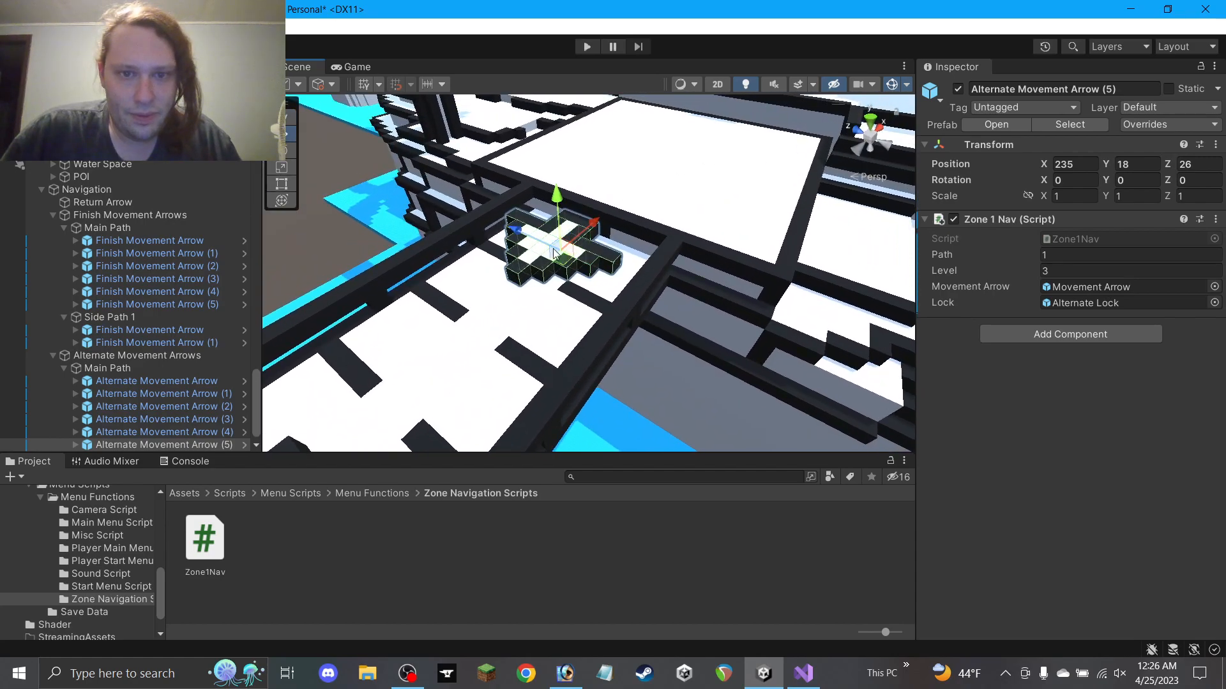
drag(557, 257, 542, 248)
drag(579, 206, 568, 185)
alt+drag(568, 185, 314, 309)
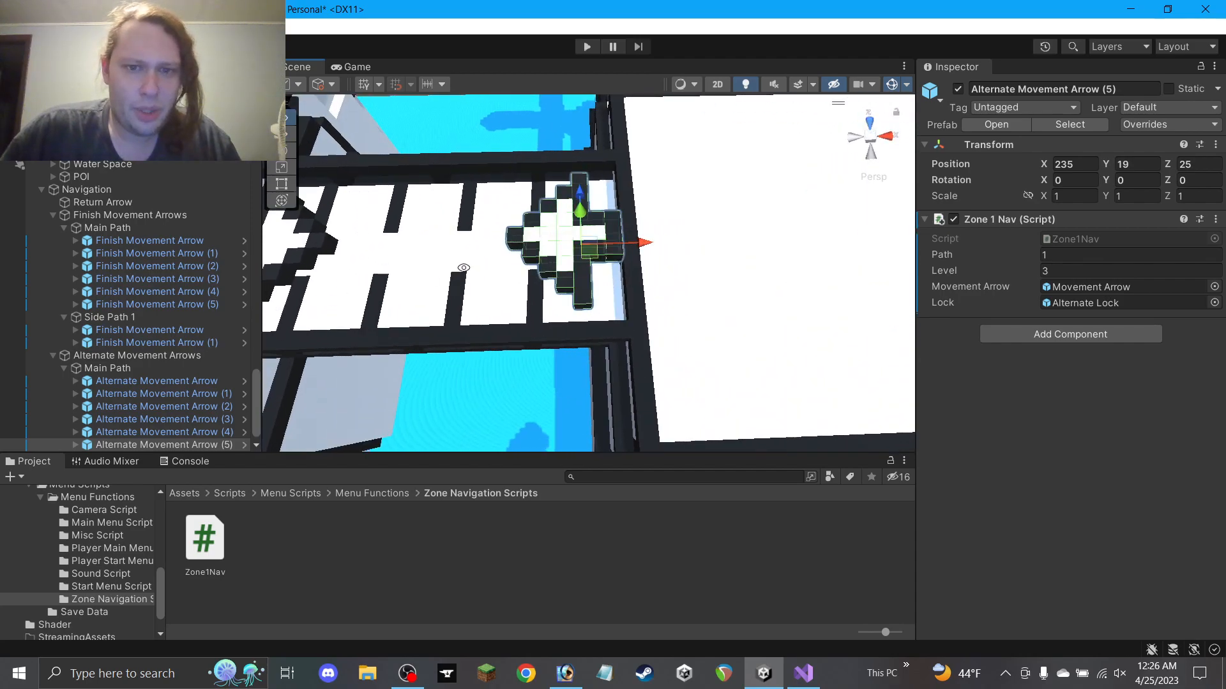
alt+drag(482, 269, 470, 272)
scroll(133, 426, down, 1)
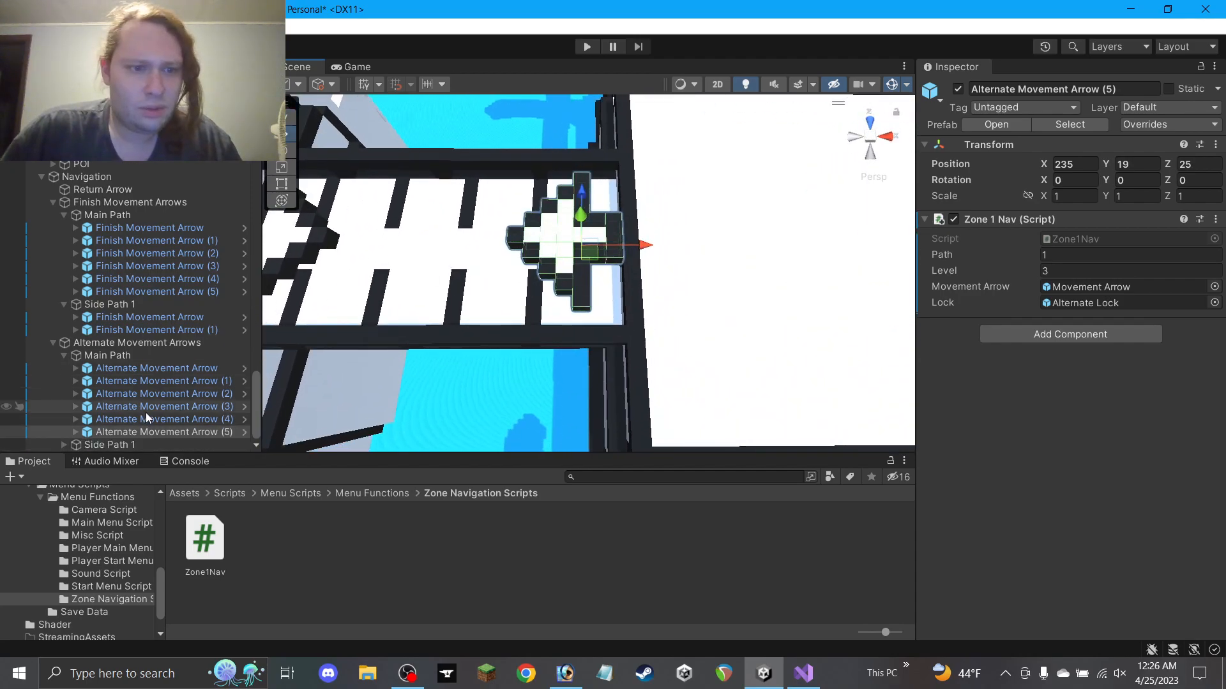
Inspect the Alternate Lock child of Alternate Movement Arrow (5), leaving its active state unchanged
click(75, 431)
click(135, 445)
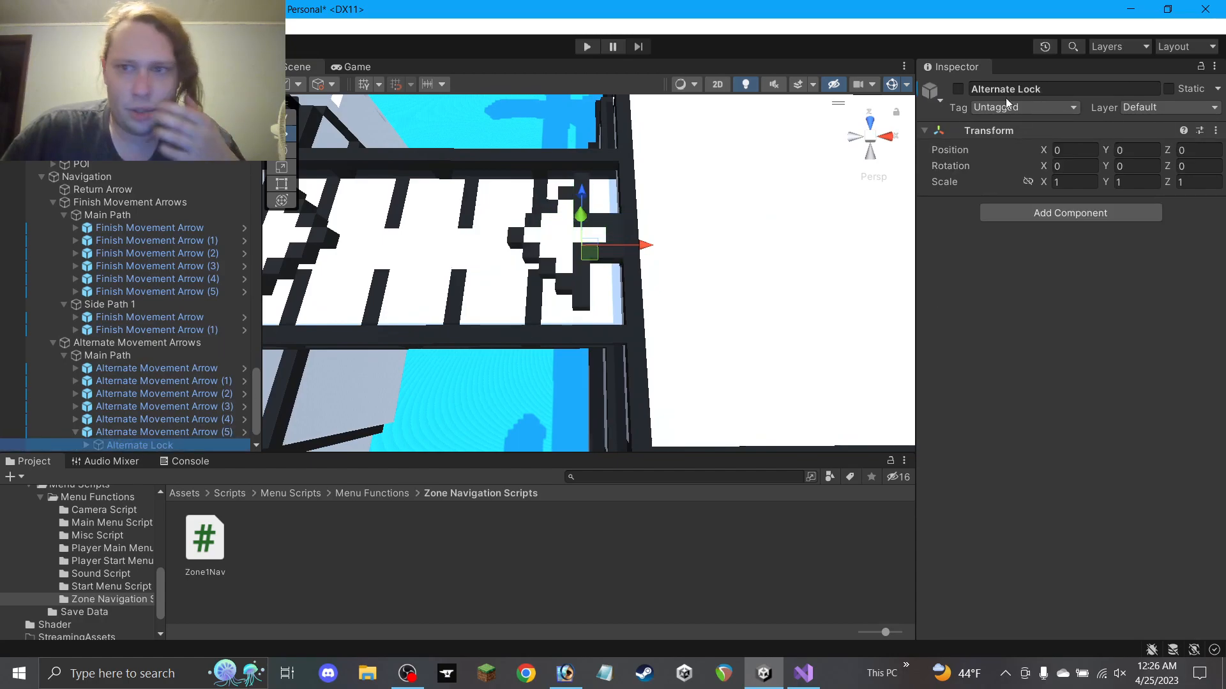
click(958, 89)
click(958, 89)
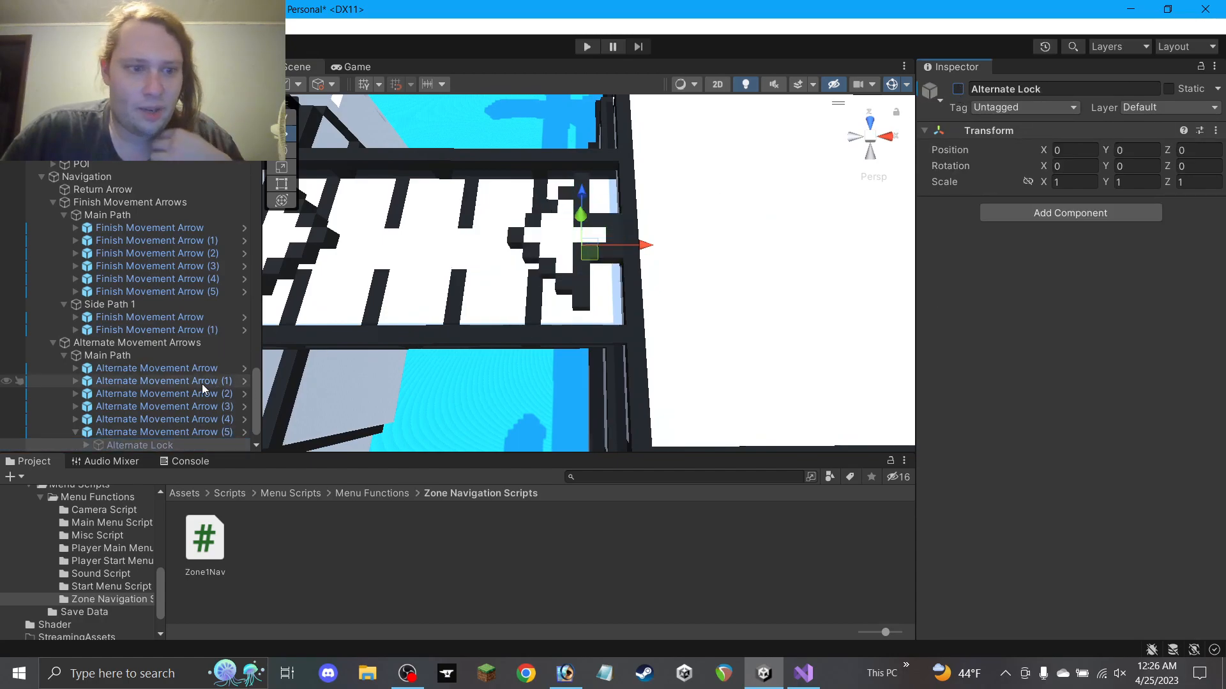
scroll(128, 396, down, 2)
click(75, 406)
Select Alternate Movement Arrow (5) and enter 6 as its Zone1Nav Level
click(168, 434)
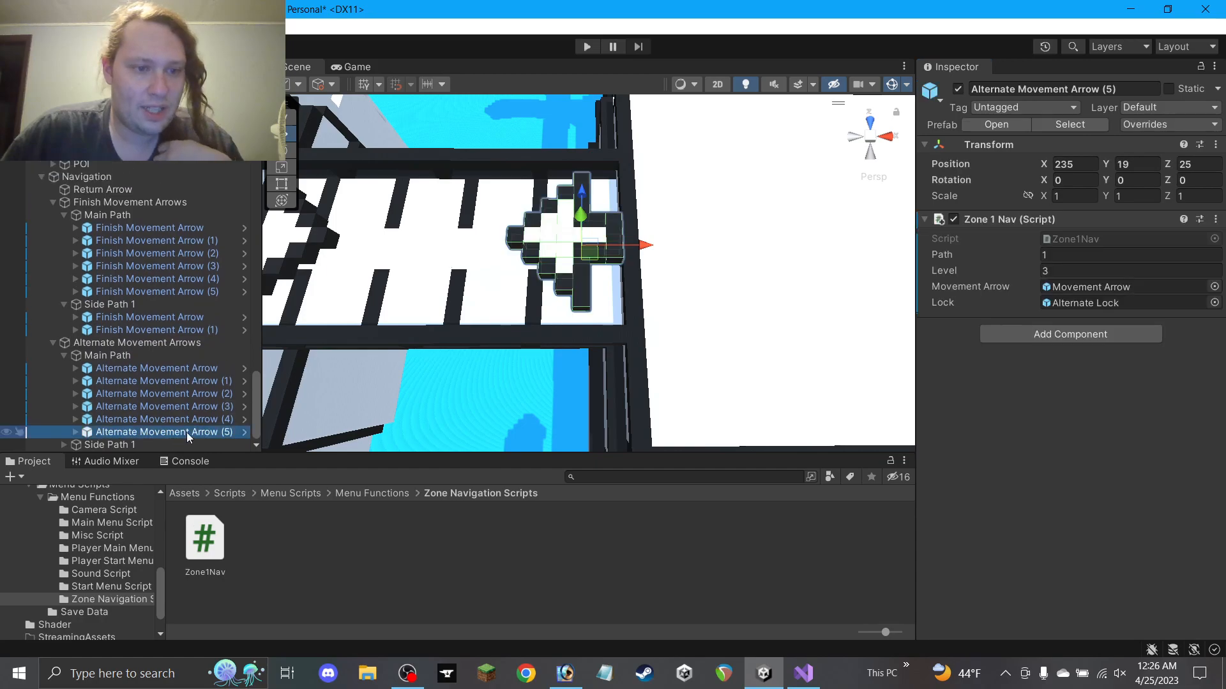
scroll(661, 199, down, 4)
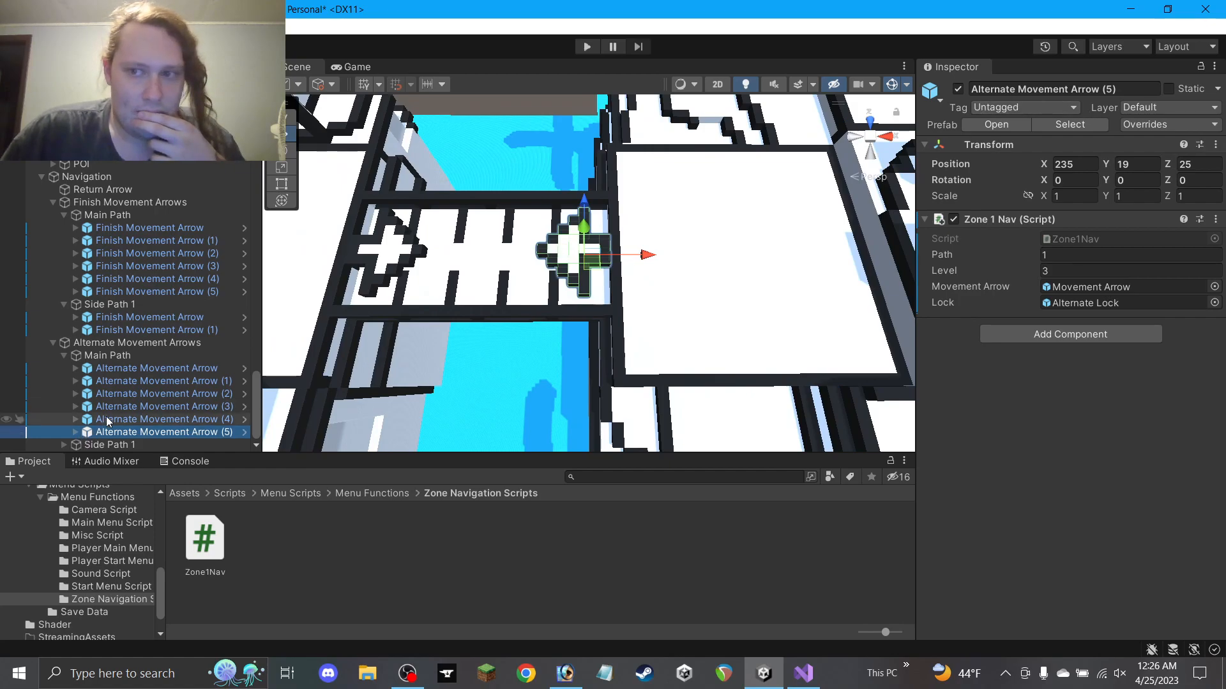
click(405, 246)
click(600, 262)
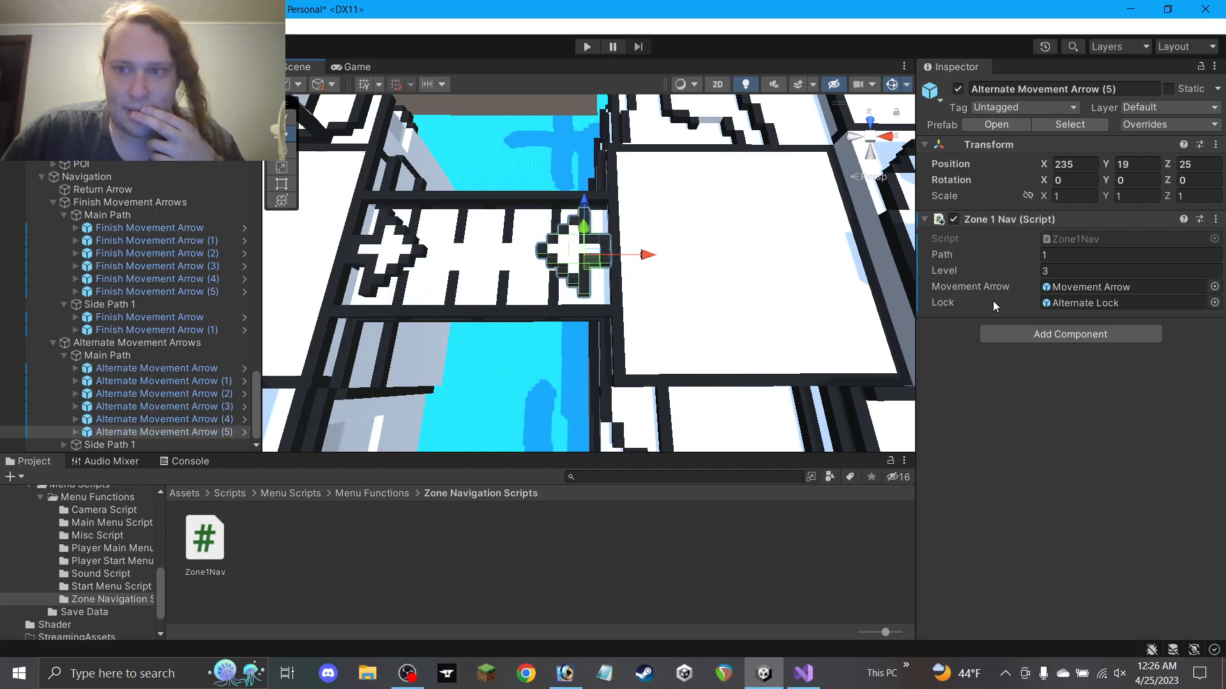
scroll(459, 329, down, 15)
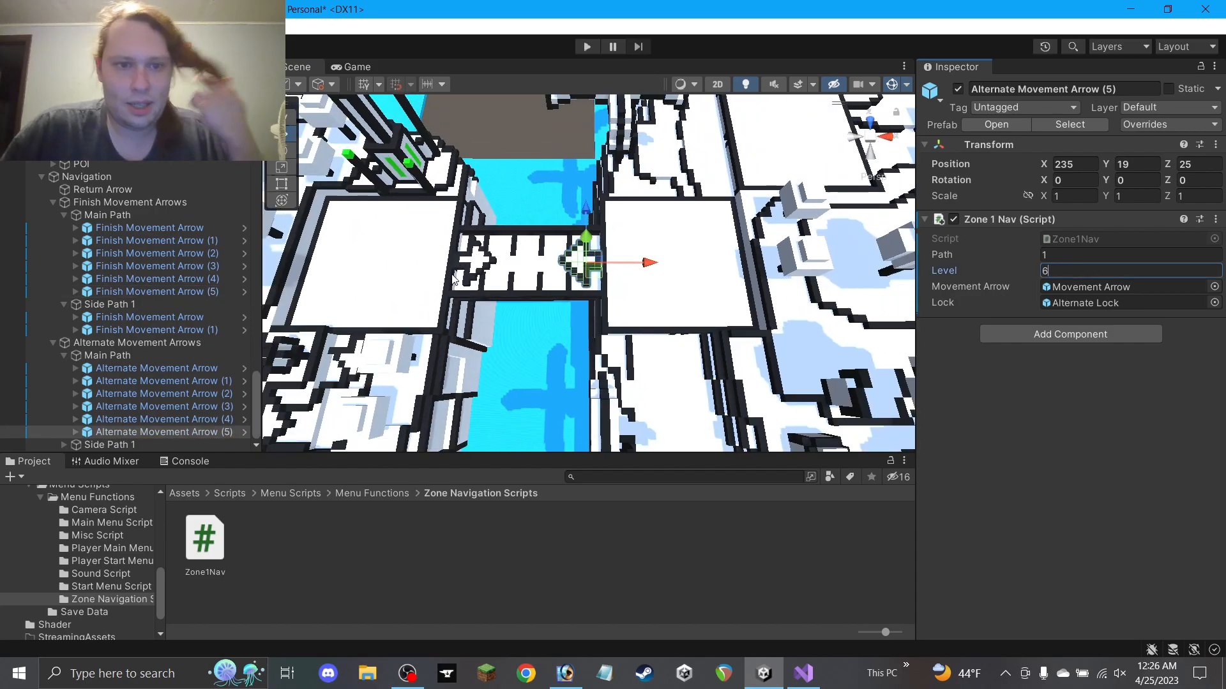
middle_drag(431, 336, 508, 321)
Compare it with Alternate Movement Arrow (4) and Finish Movement Arrow (5), then clear the selection
click(498, 323)
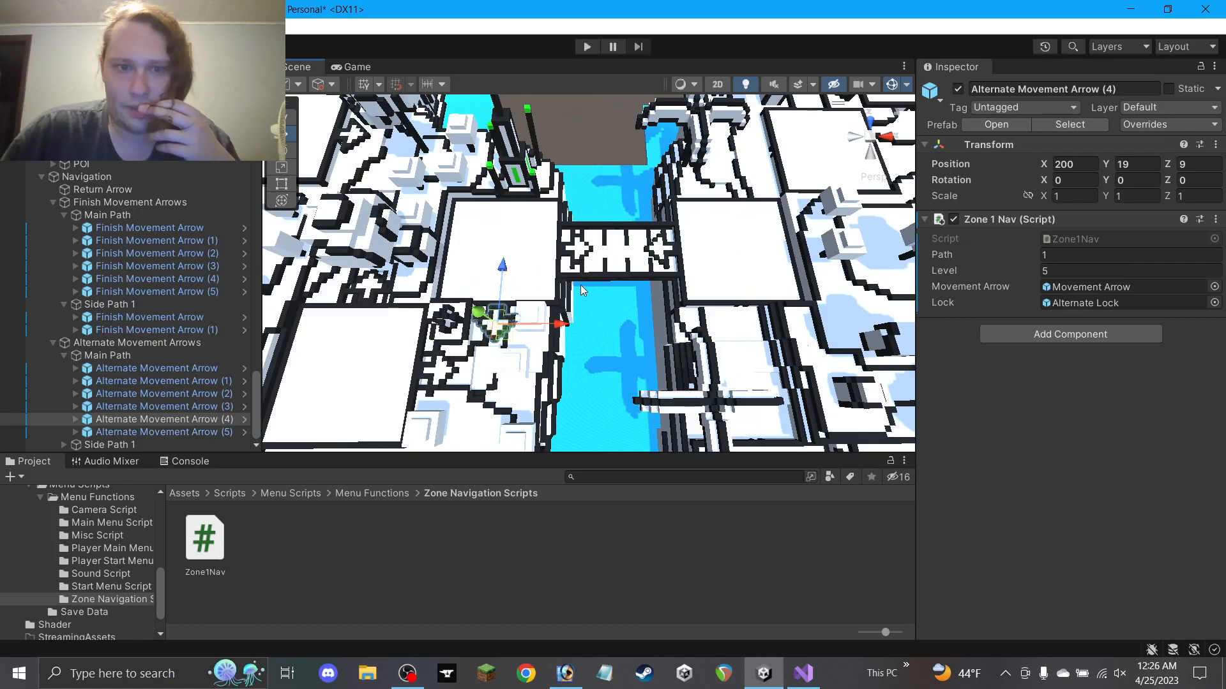
click(664, 249)
click(629, 236)
click(577, 243)
click(603, 140)
middle_drag(604, 185, 559, 215)
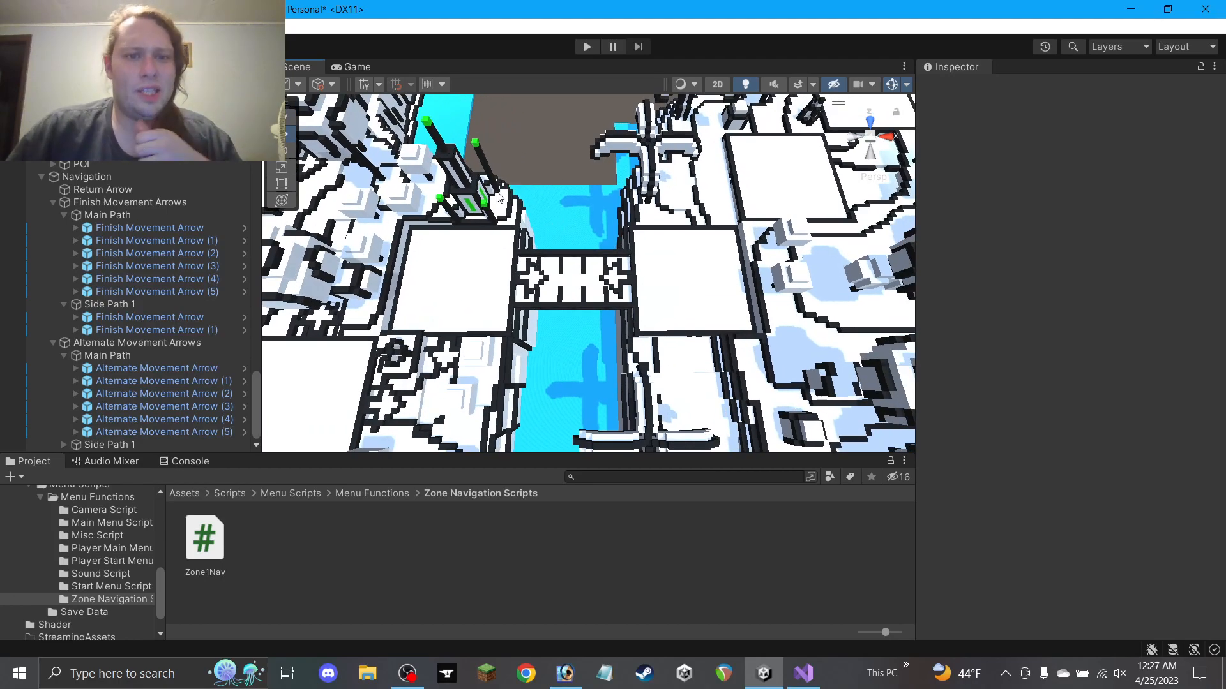
Pan and zoom the Scene view to centre the bridge area
scroll(476, 206, up, 2)
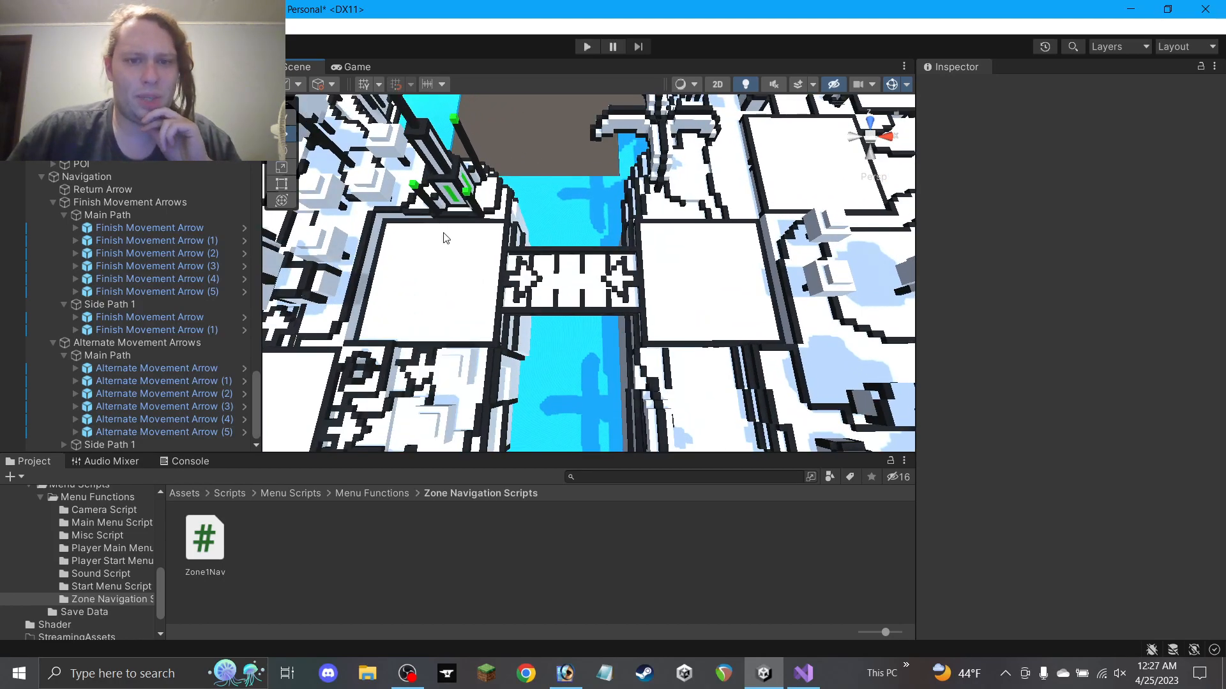
scroll(452, 249, up, 2)
middle_drag(601, 275, 511, 278)
scroll(493, 283, up, 3)
scroll(494, 281, down, 2)
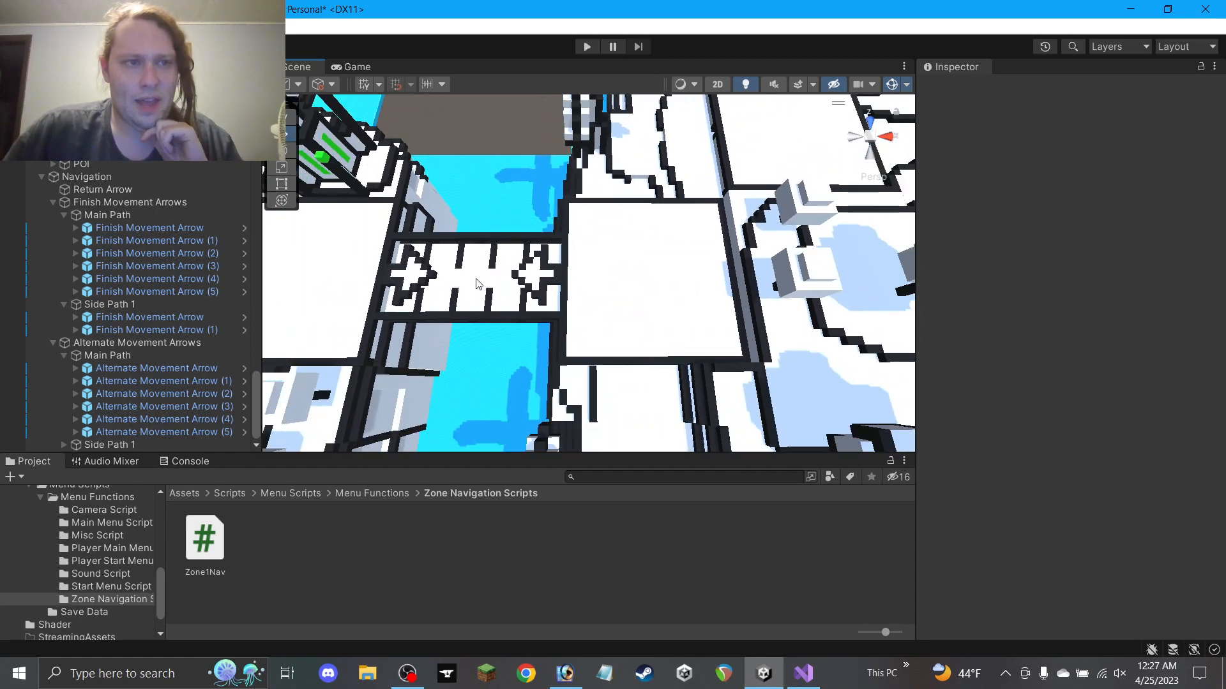
middle_drag(478, 249, 699, 279)
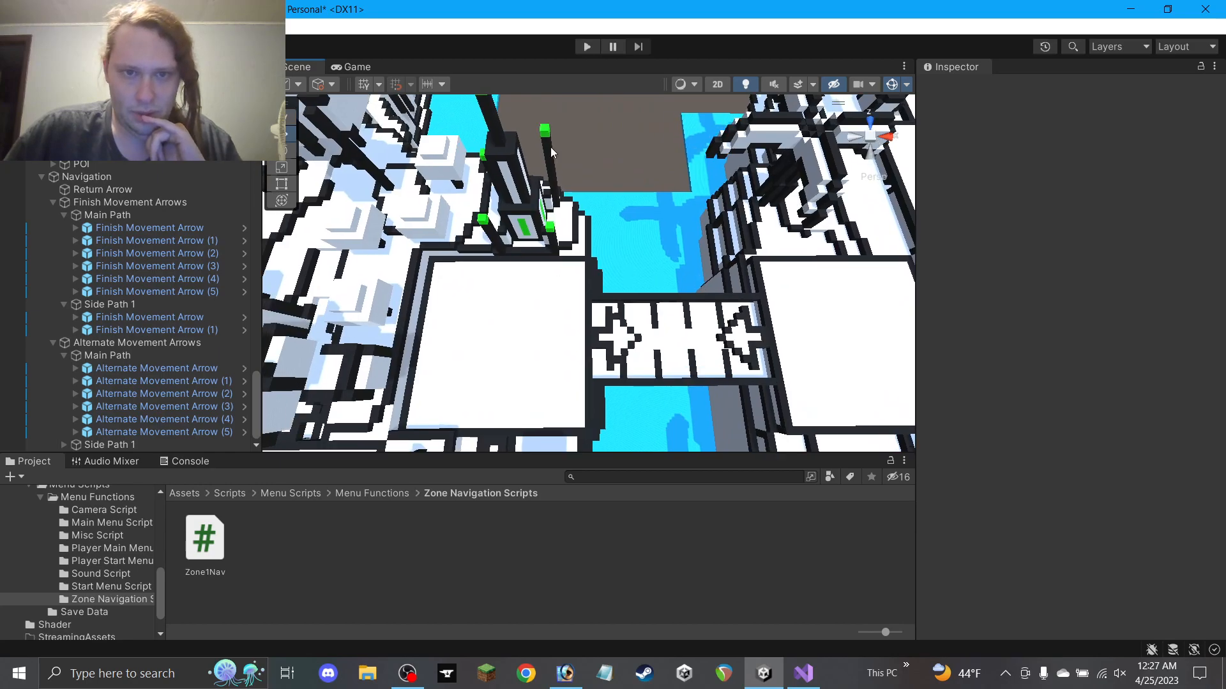
middle_drag(549, 247, 329, 182)
middle_drag(544, 231, 537, 222)
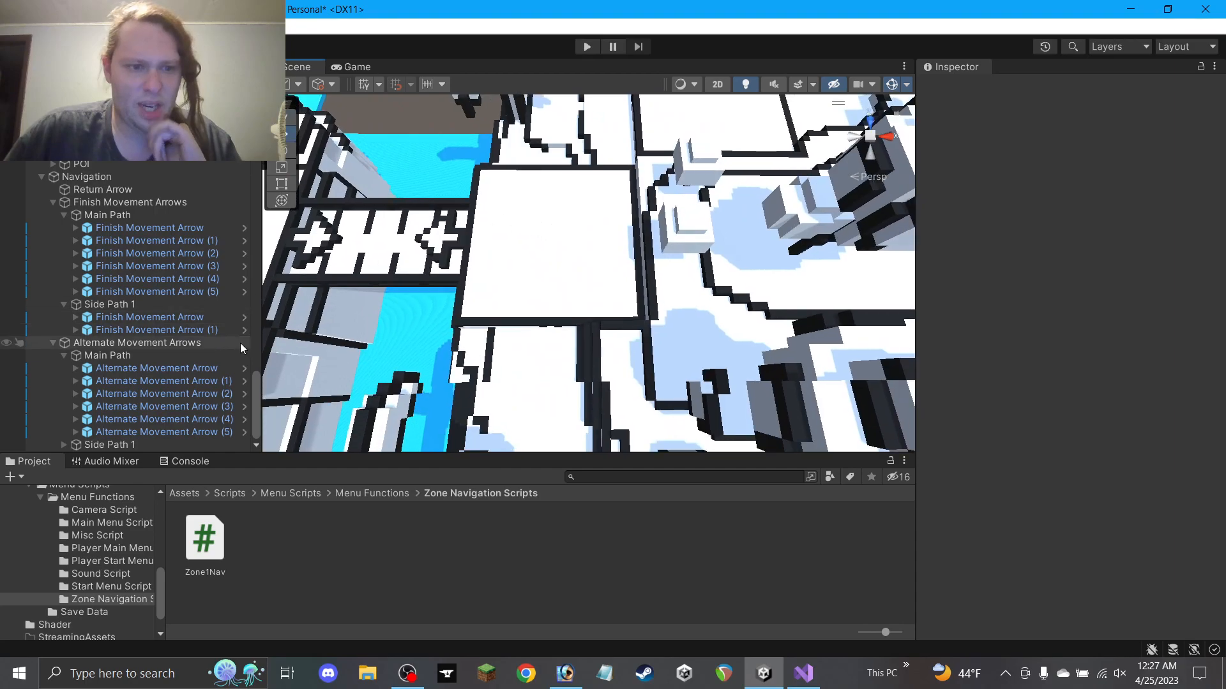
Check Alternate Movement Arrow (4), then select Side Path 1's Finish Movement Arrow (2)
scroll(306, 293, down, 5)
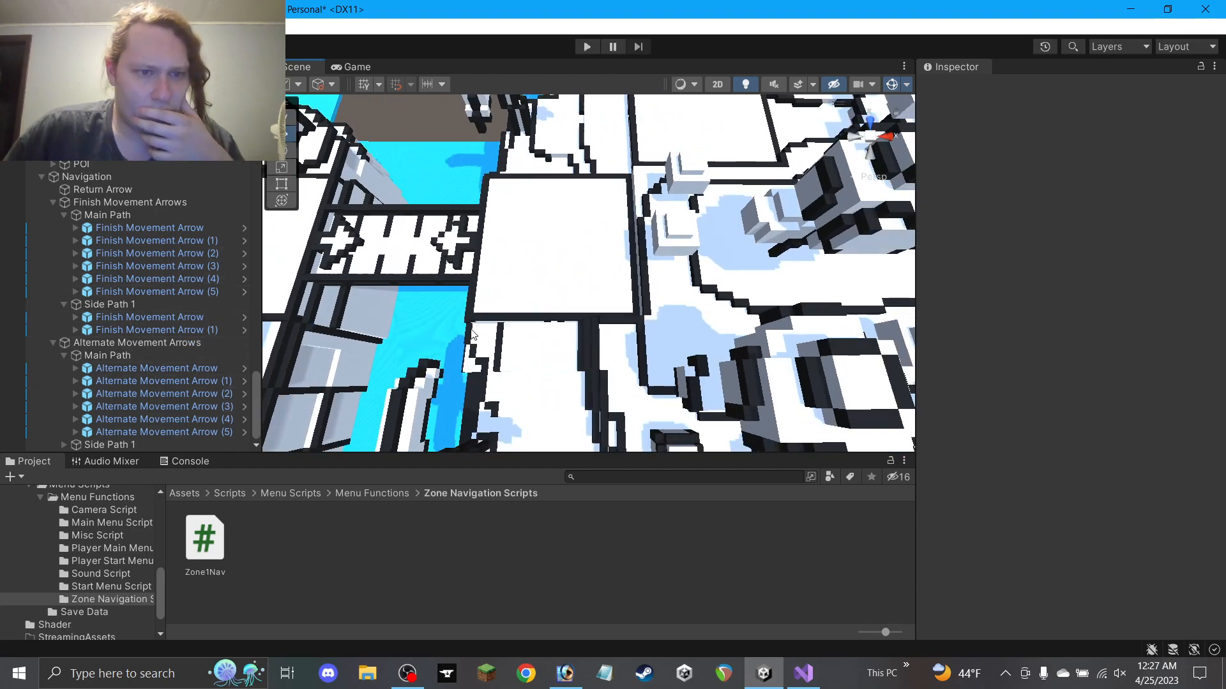
scroll(369, 300, down, 7)
middle_drag(369, 300, 521, 336)
click(512, 324)
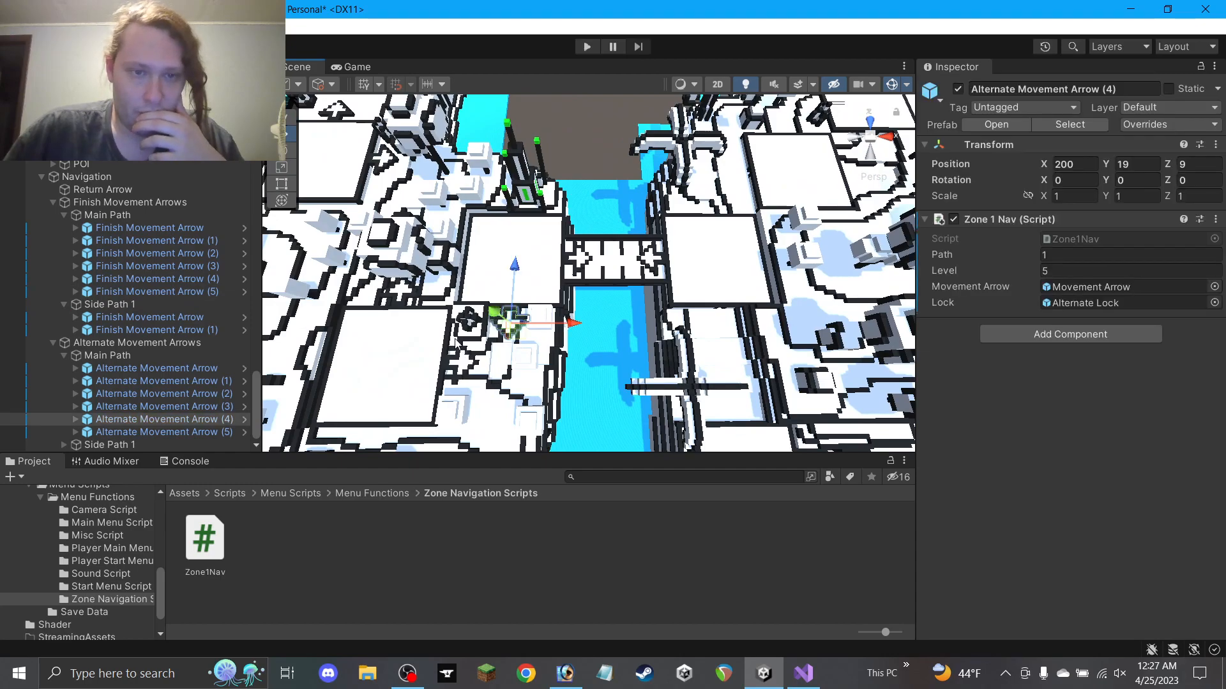
scroll(453, 339, down, 3)
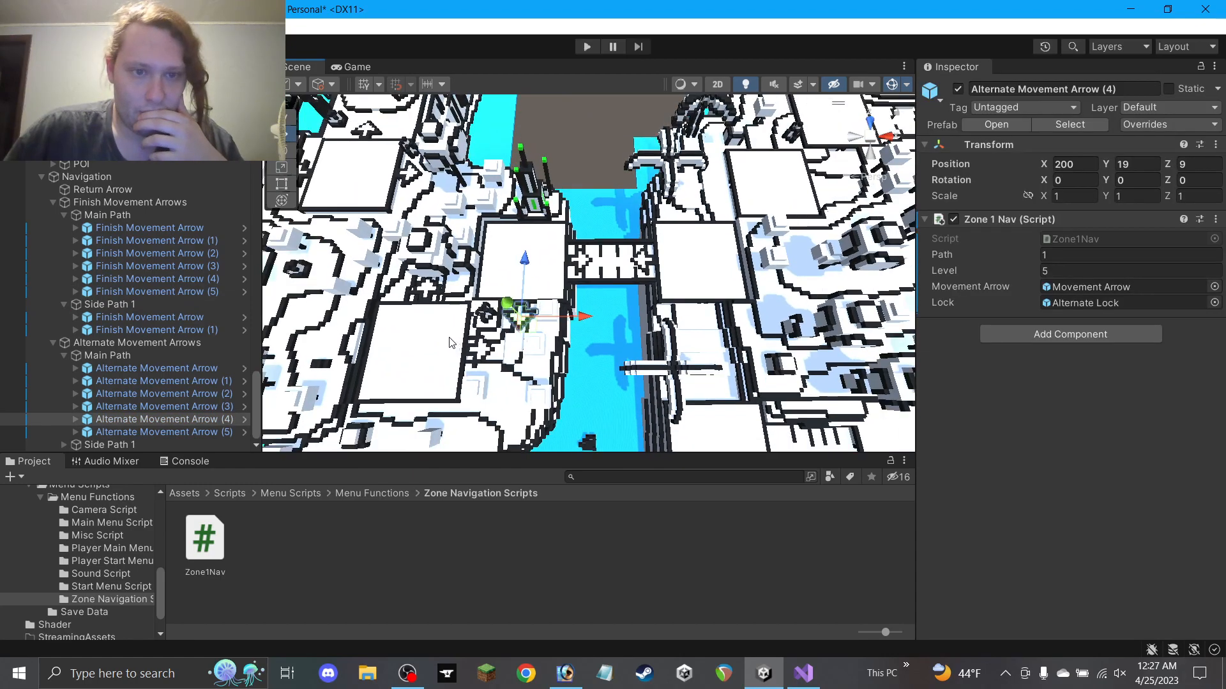
click(363, 134)
Move Finish Movement Arrow (2) across the floor to X 250, Z 40 at height 19
drag(688, 222, 738, 221)
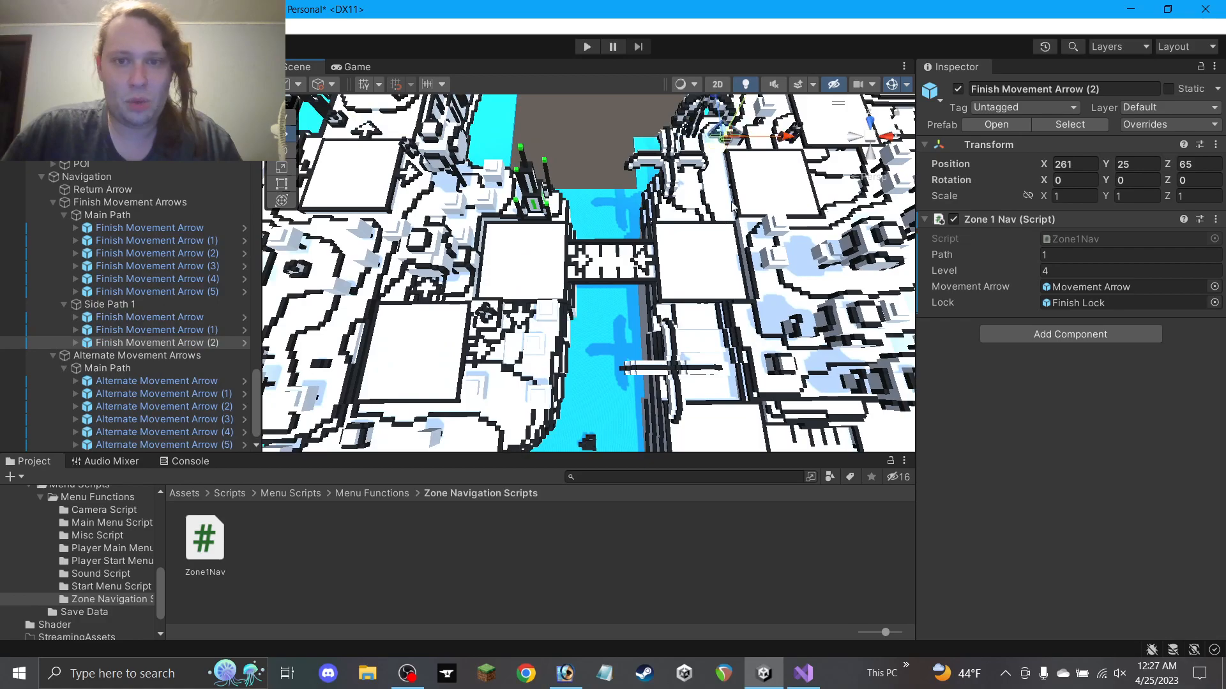
drag(716, 165, 701, 220)
scroll(701, 220, up, 5)
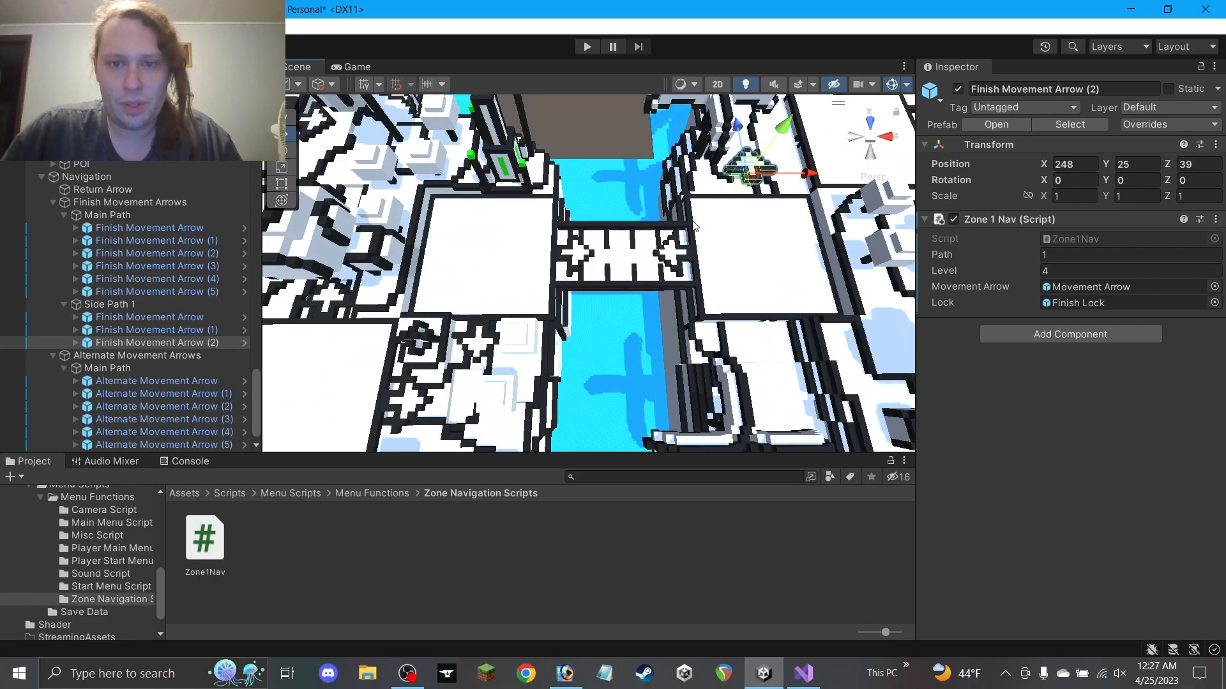
key(f)
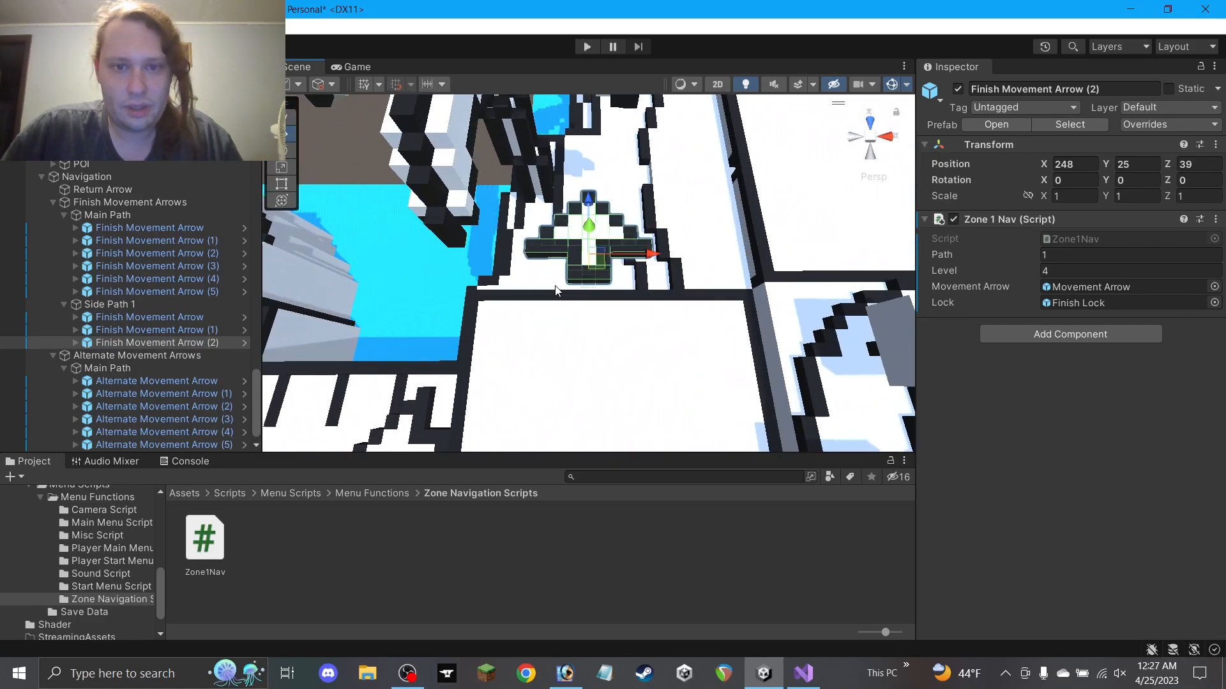
drag(587, 222, 383, 157)
alt+drag(671, 332, 390, 275)
drag(583, 334, 564, 350)
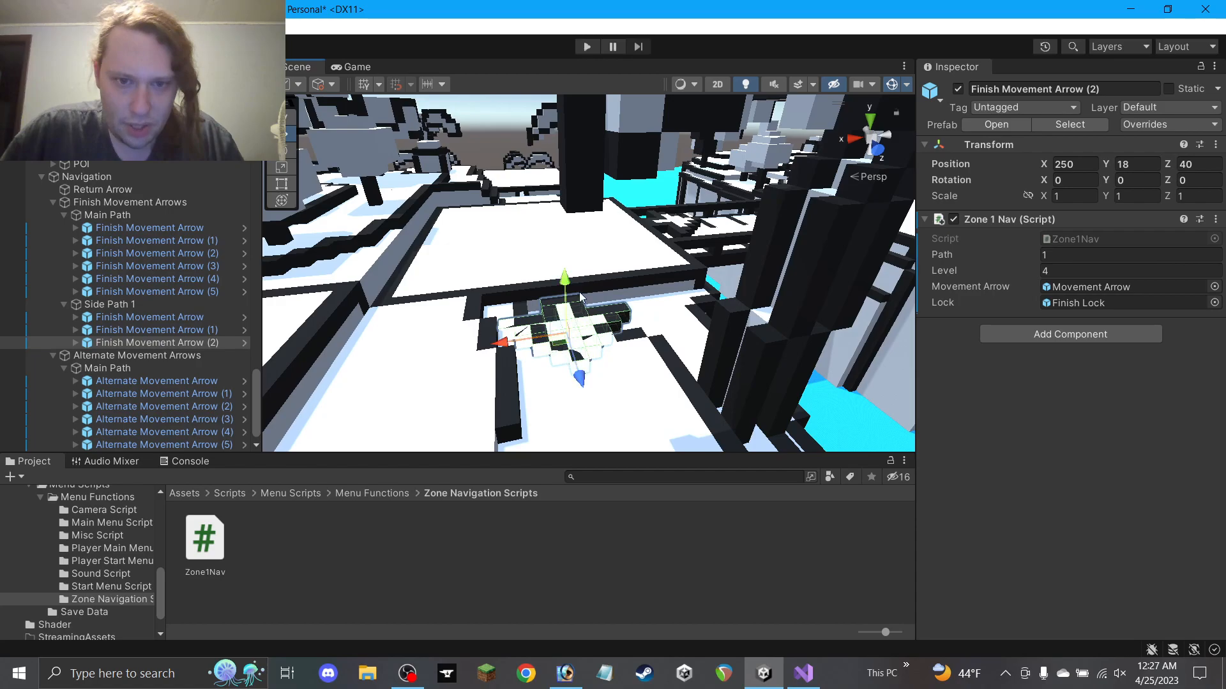
drag(563, 281, 564, 265)
Raise the arrow to its final 250, 23, 40 position, checking it against the floor block
alt+drag(696, 326, 970, 373)
alt+drag(728, 314, 576, 247)
alt+drag(576, 246, 598, 224)
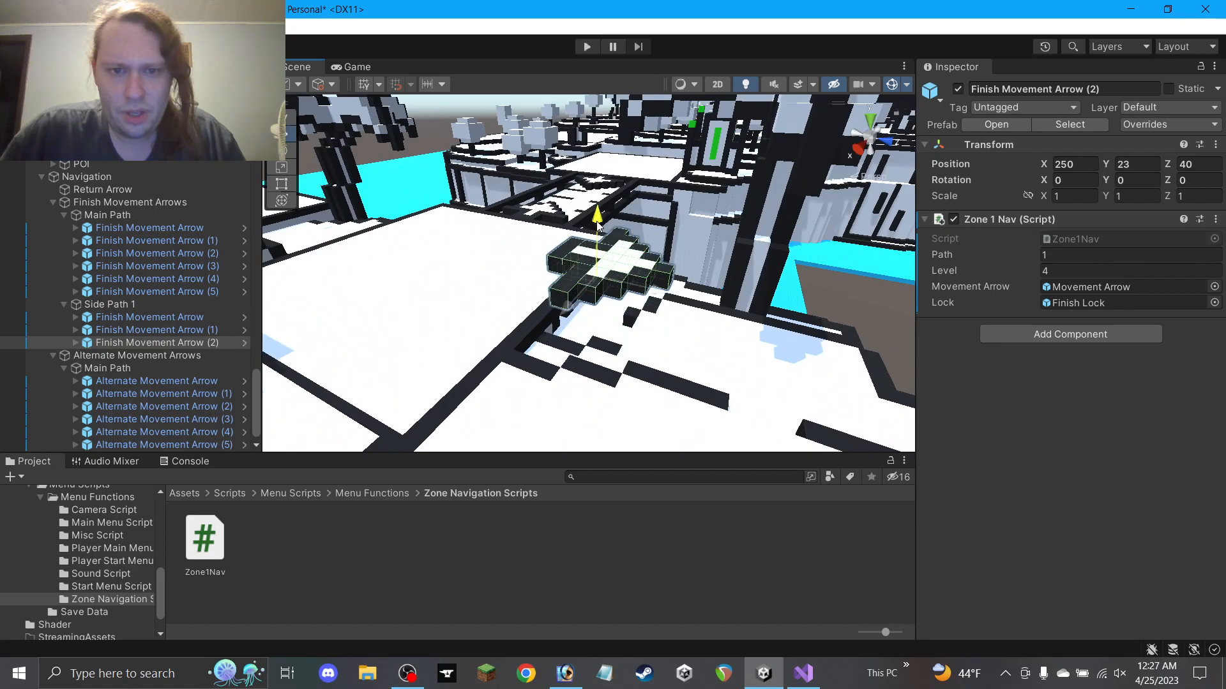
alt+drag(711, 338, 772, 358)
scroll(772, 360, up, 3)
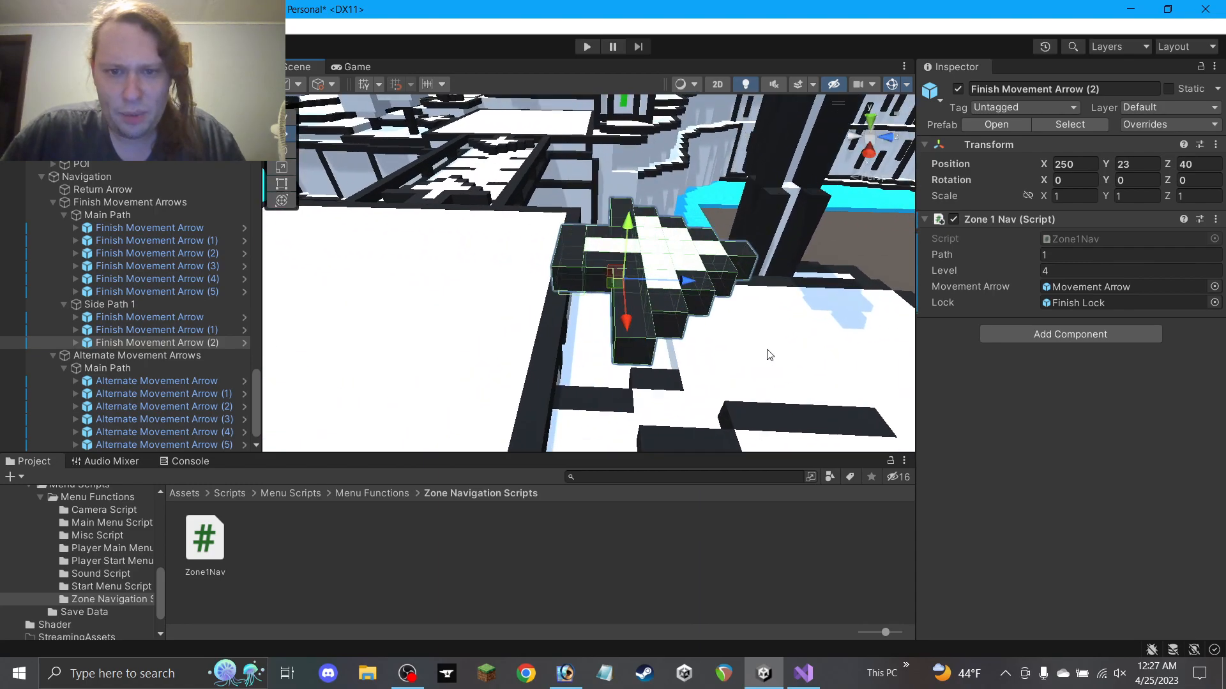
middle_drag(769, 354, 639, 310)
scroll(639, 311, down, 2)
click(562, 305)
alt+drag(583, 310, 665, 425)
key(f)
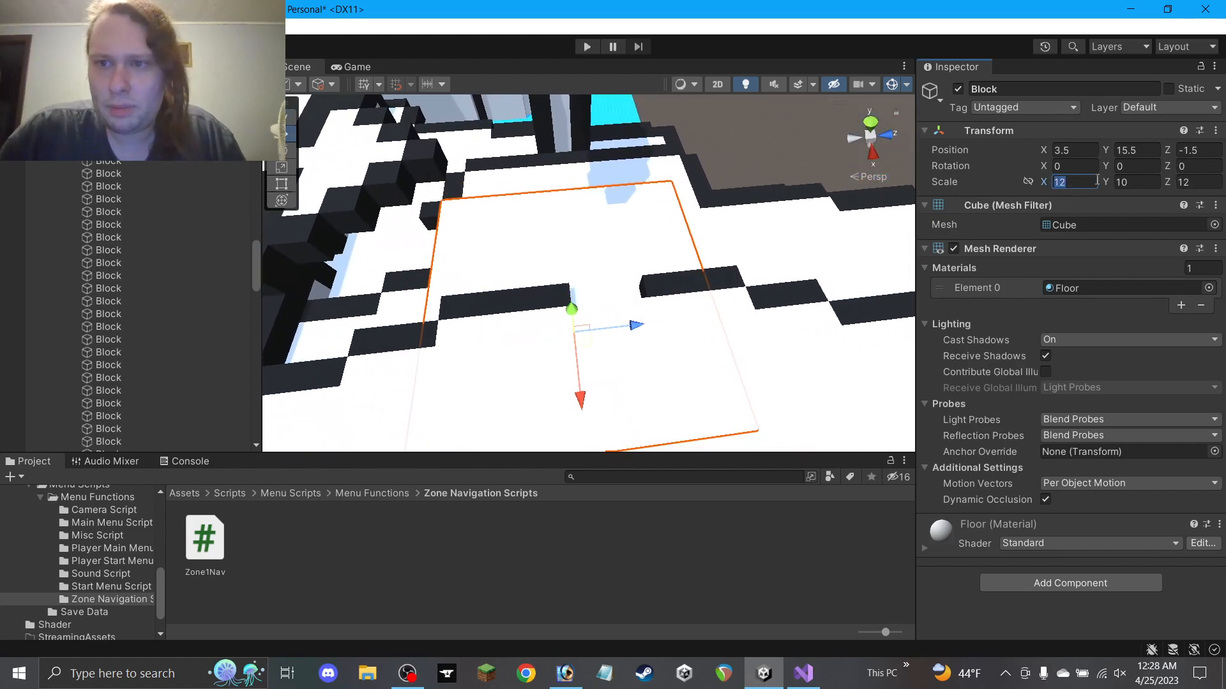
text(8)
ctrl+drag(613, 332, 627, 337)
alt+drag(798, 239, 508, 284)
click(444, 302)
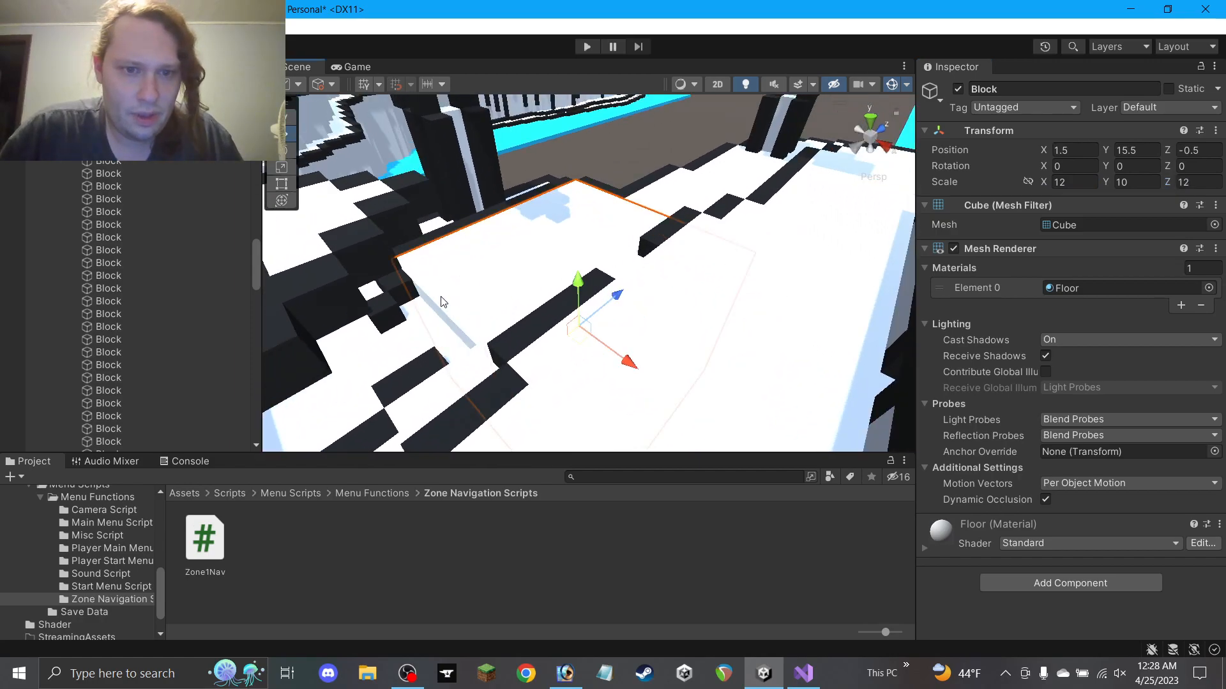
text(0)
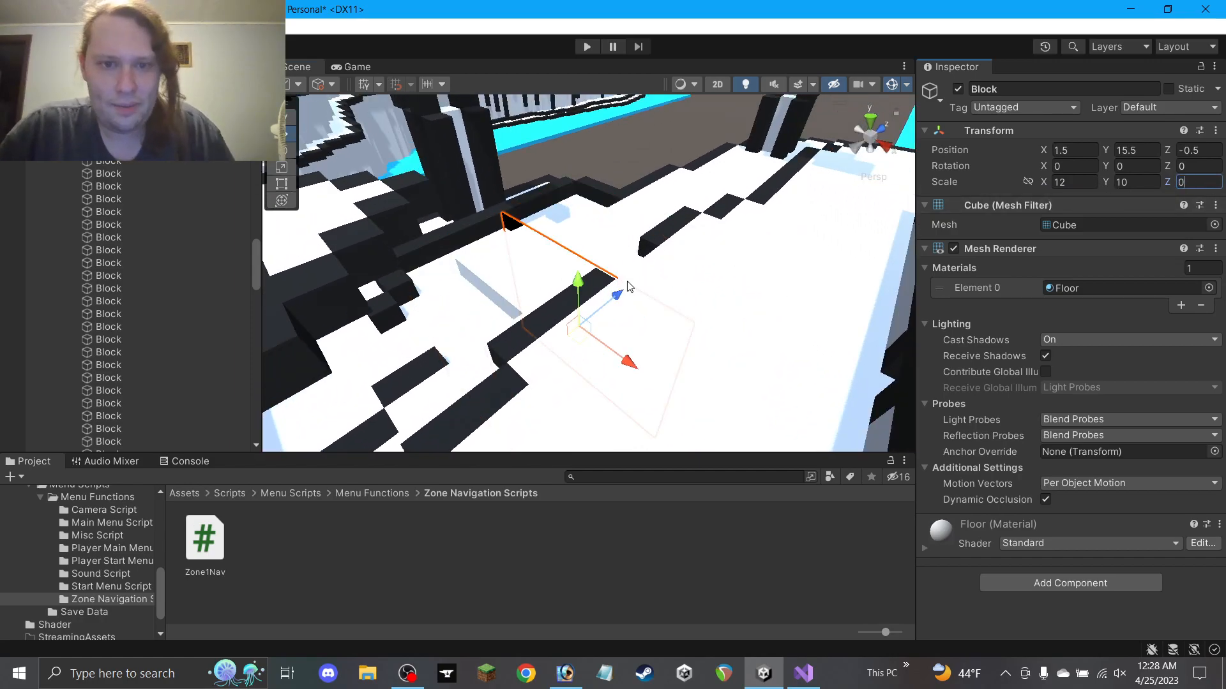
key(ctrl+z)
drag(1194, 182, 1127, 182)
text(10)
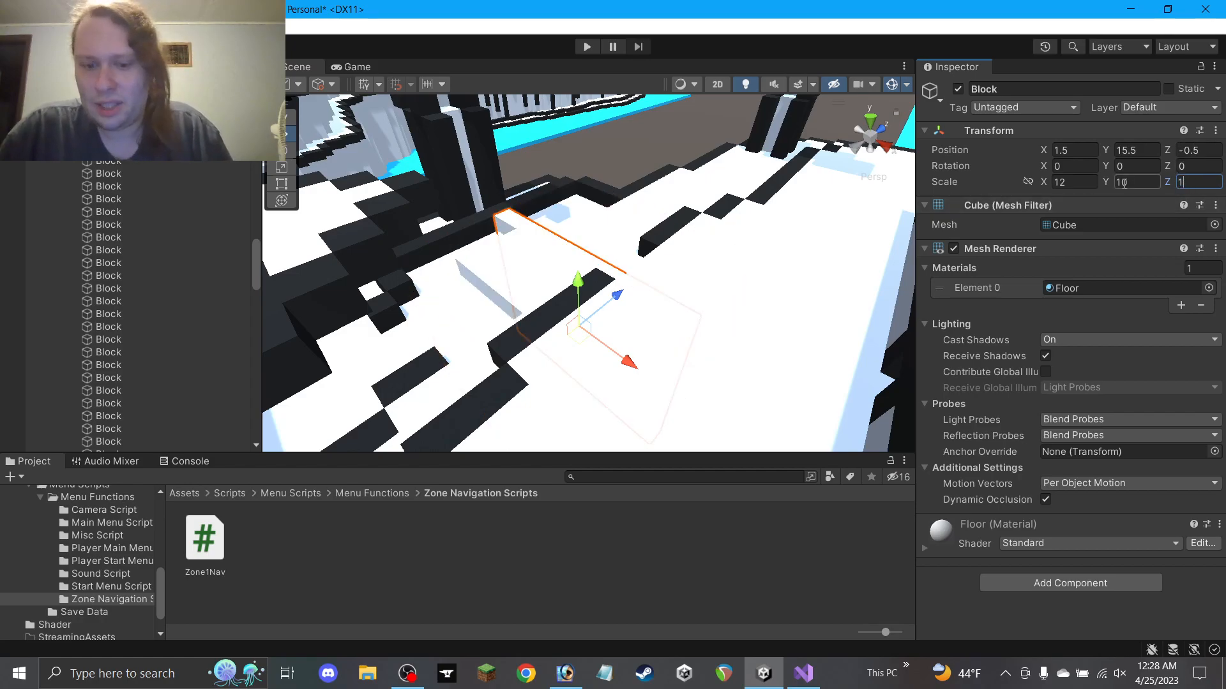
alt+drag(433, 296, 389, 304)
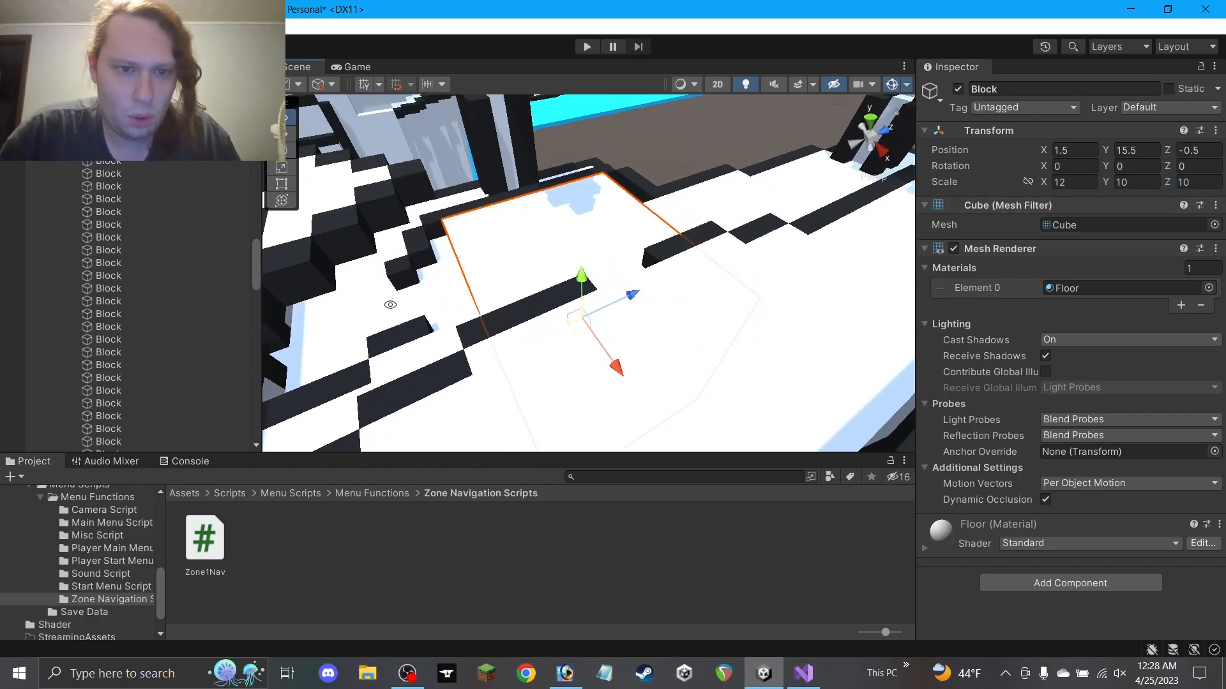
click(420, 243)
ctrl+drag(470, 234, 493, 226)
click(399, 271)
alt+drag(449, 264, 556, 260)
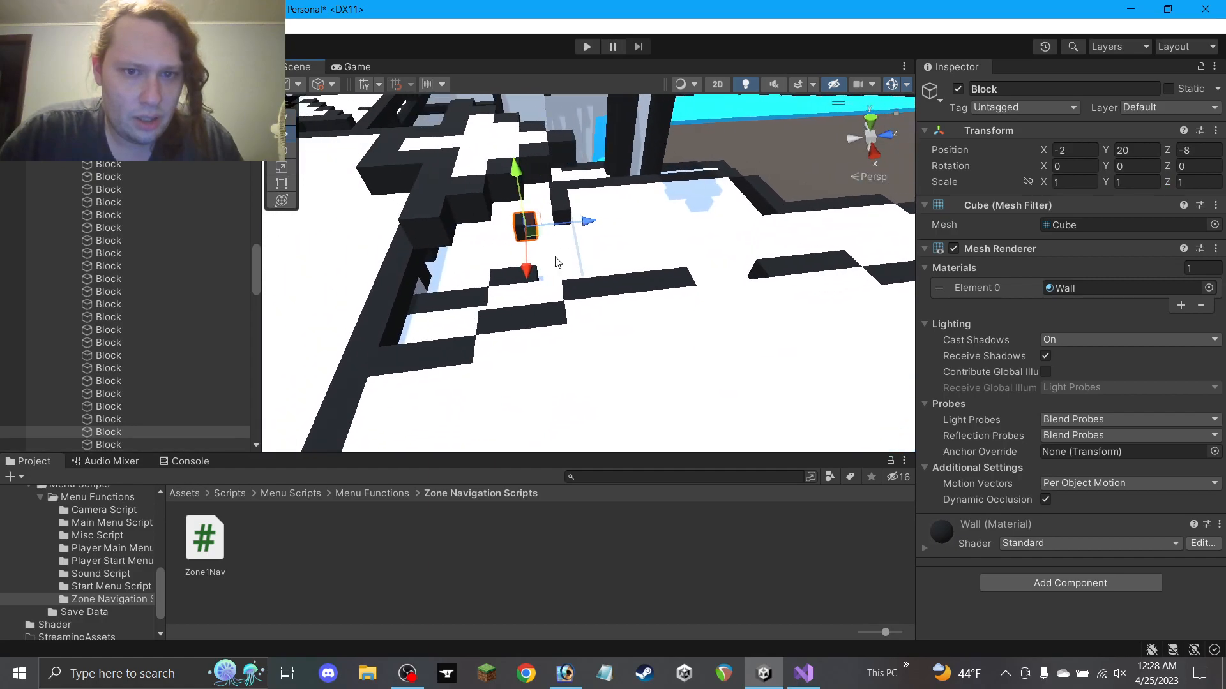
click(475, 156)
click(533, 227)
key(Delete)
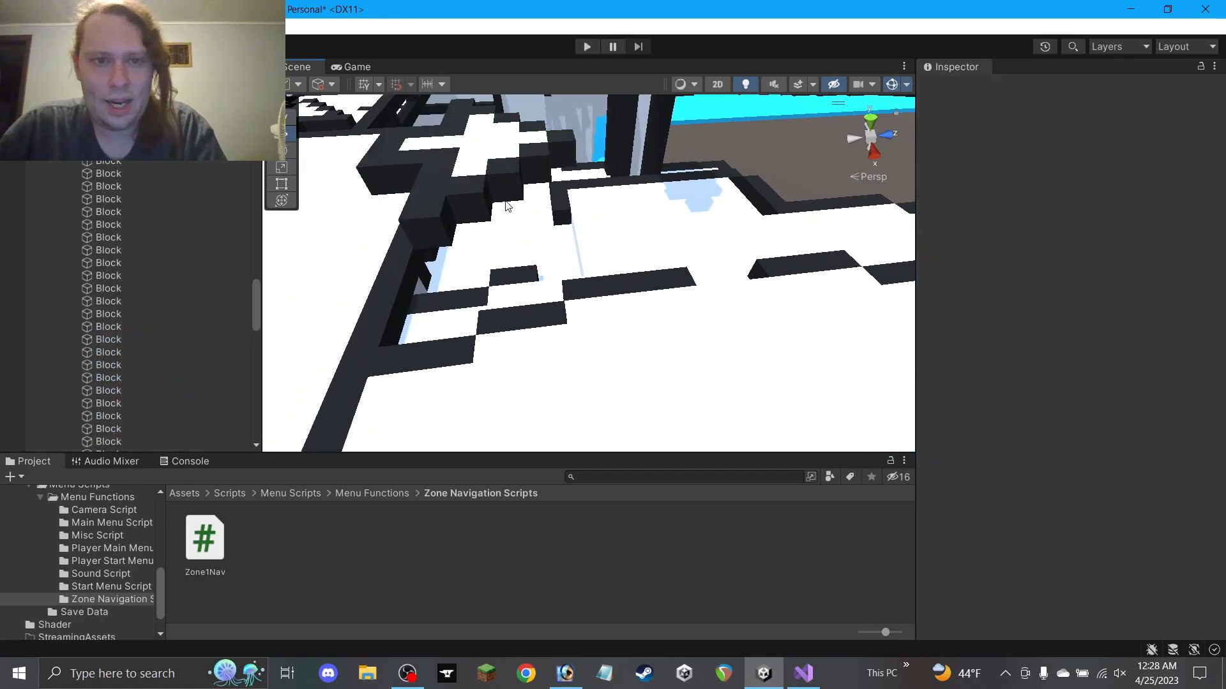
click(469, 171)
ctrl+drag(448, 138, 464, 219)
alt+drag(660, 248, 606, 313)
click(646, 274)
alt+drag(646, 275, 685, 402)
middle_drag(690, 384, 688, 326)
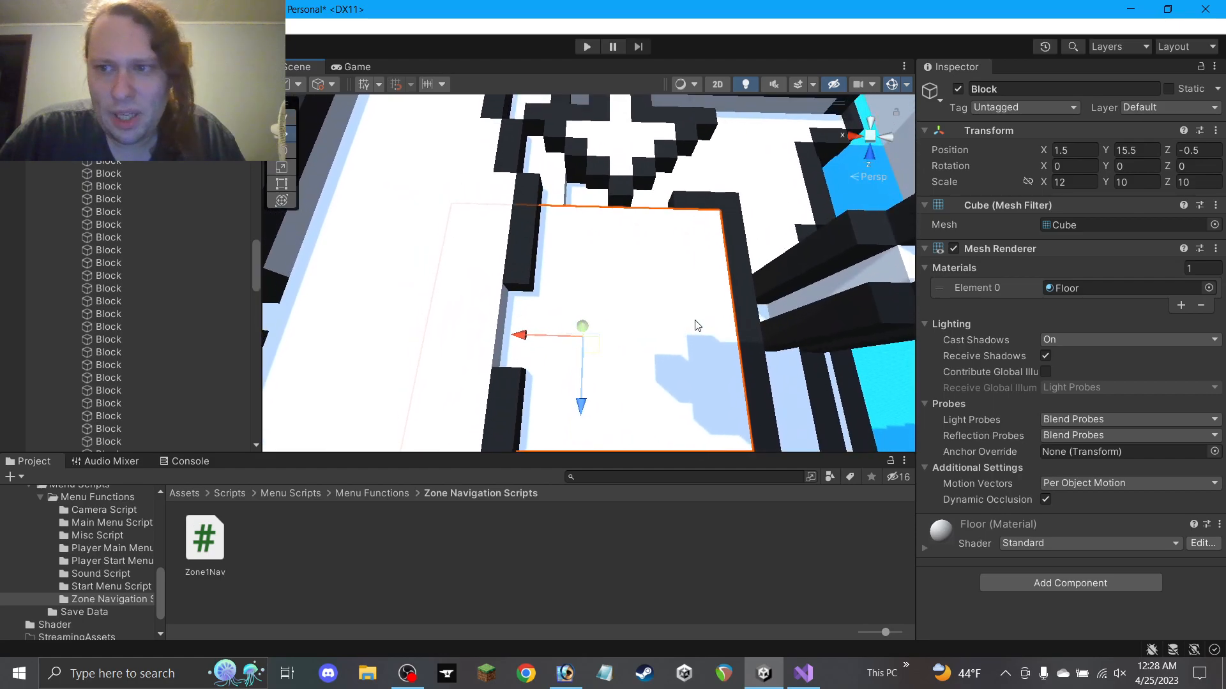
click(1198, 182)
text(8)
alt+drag(646, 303, 631, 333)
alt+drag(612, 389, 581, 278)
key(ctrl+z)
middle_drag(598, 212, 641, 294)
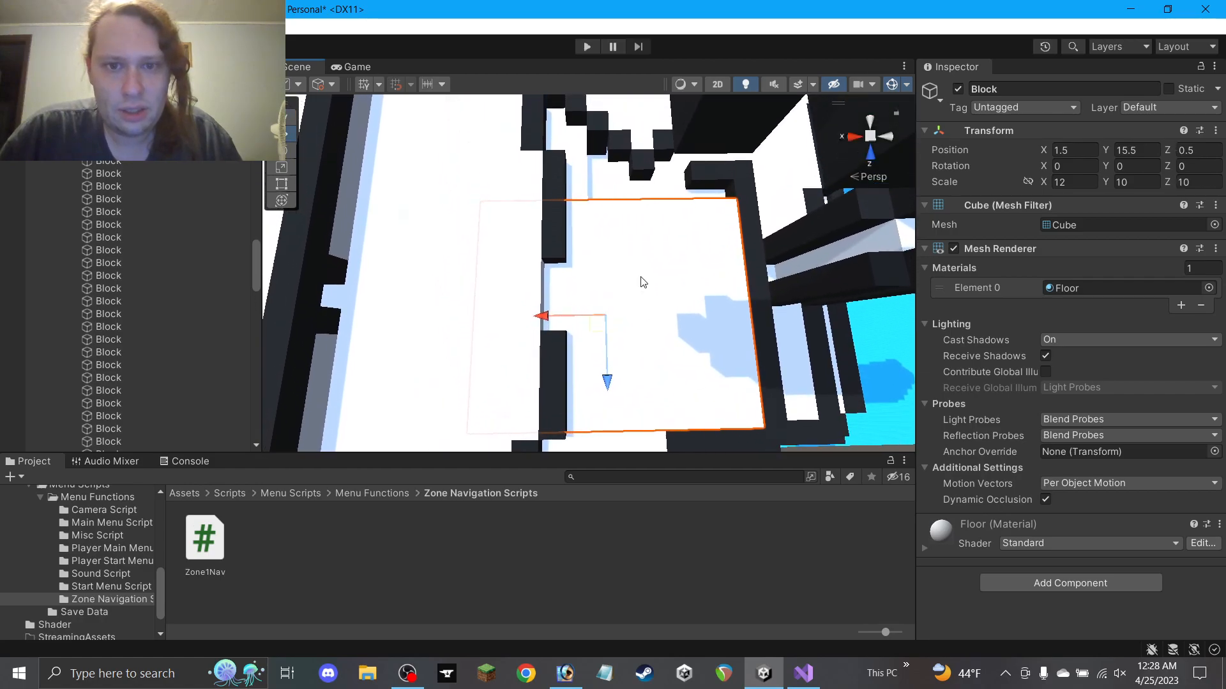
click(725, 169)
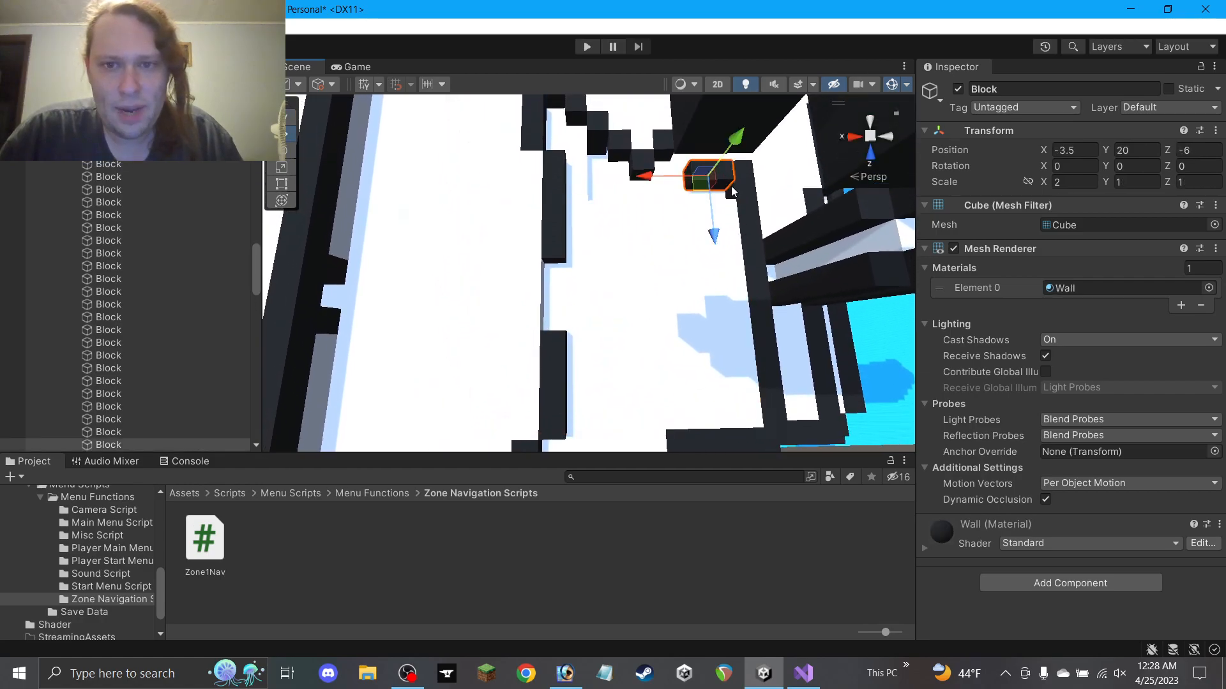
click(753, 212)
alt+drag(802, 328, 721, 286)
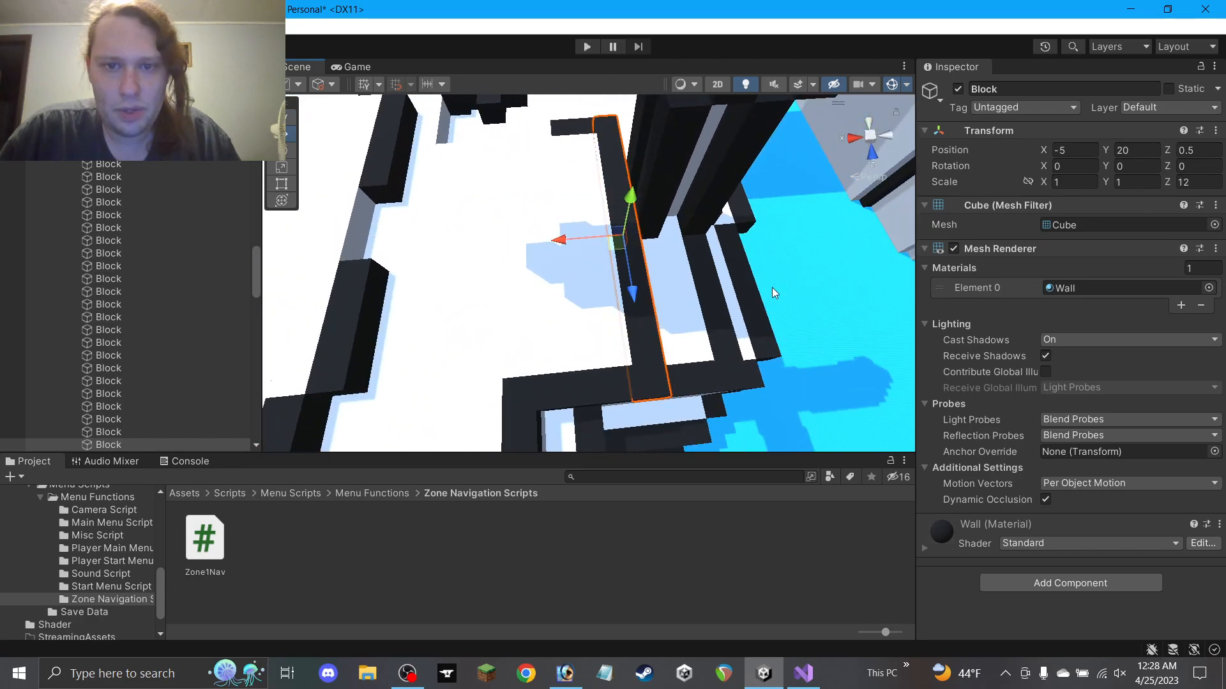
click(789, 545)
alt+drag(559, 247, 844, 294)
scroll(790, 297, down, 3)
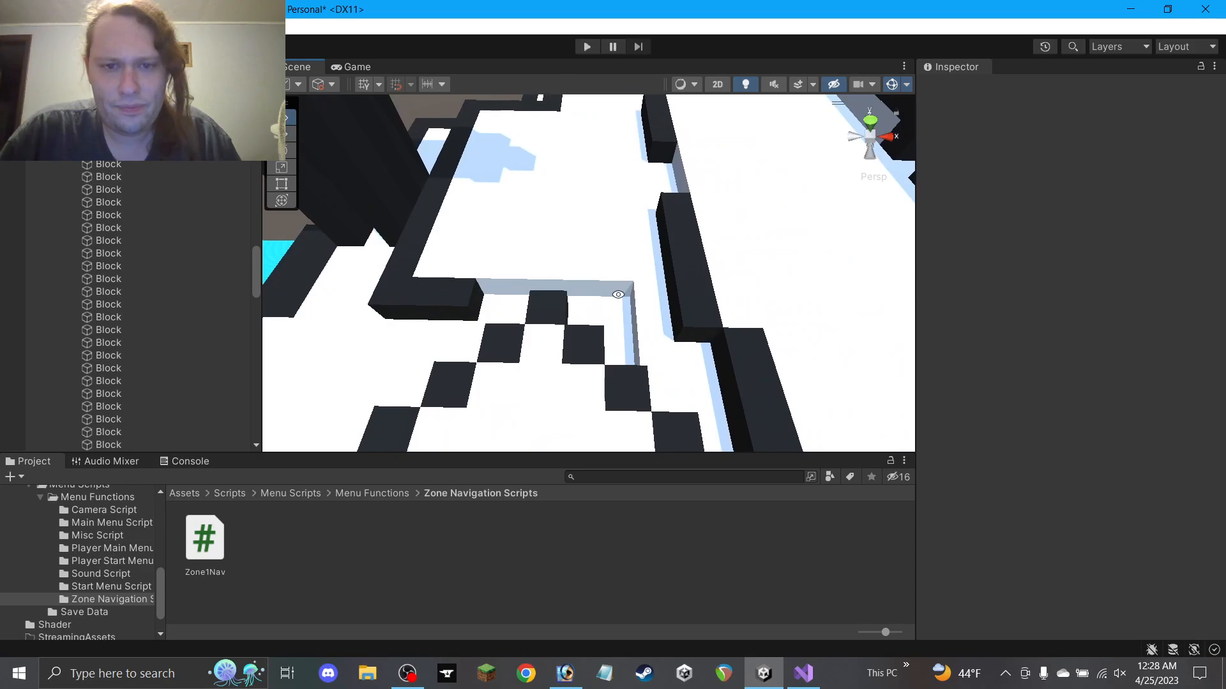
scroll(615, 295, down, 3)
scroll(614, 295, down, 4)
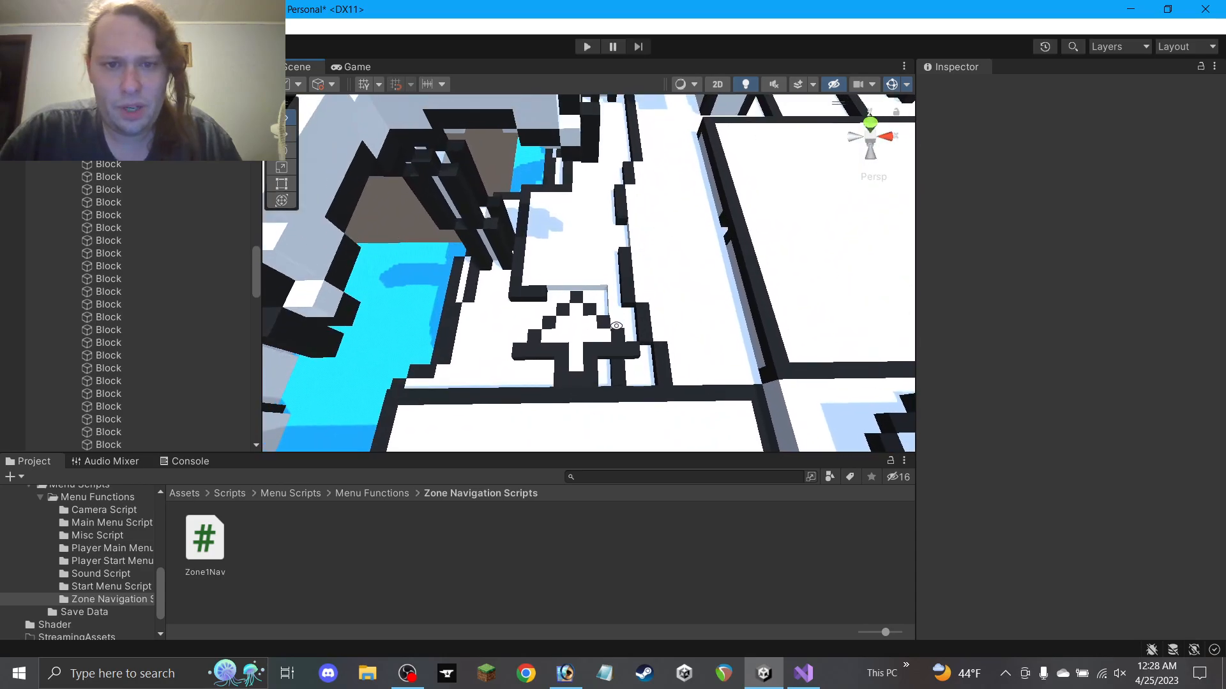
Collapse the Z1S89 group and its Land object in the Hierarchy
scroll(661, 317, down, 3)
alt+drag(654, 317, 621, 243)
scroll(33, 229, up, 2)
scroll(63, 236, up, 5)
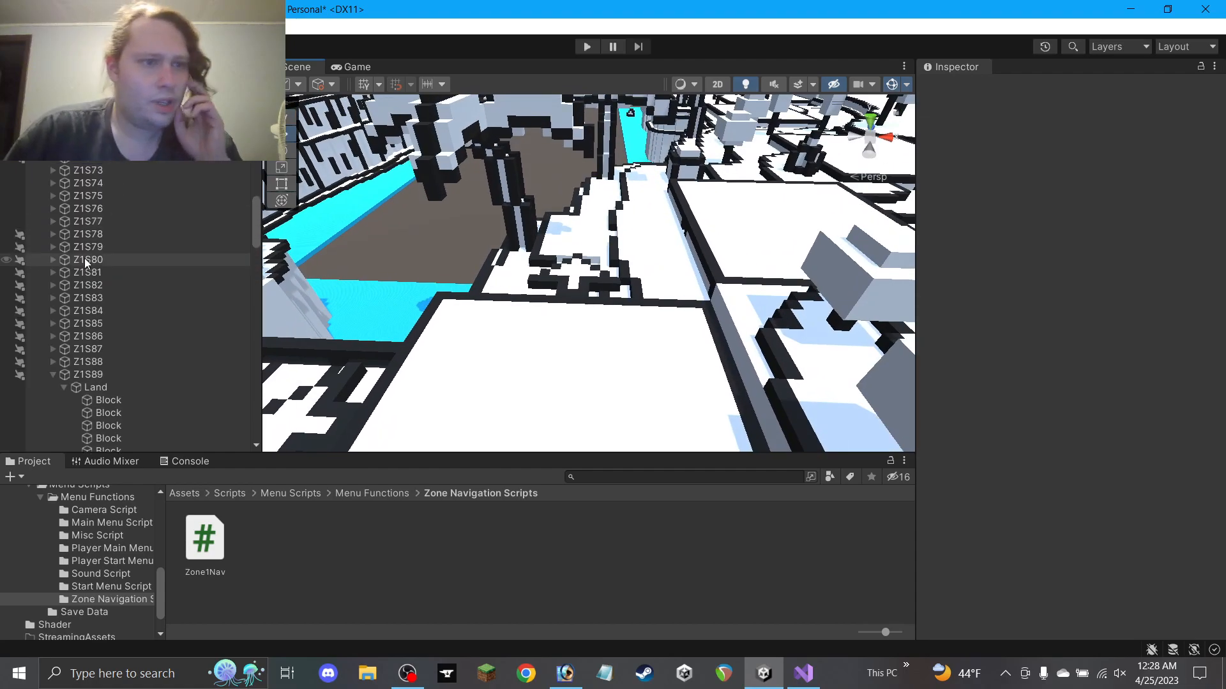
click(72, 384)
click(63, 385)
click(53, 376)
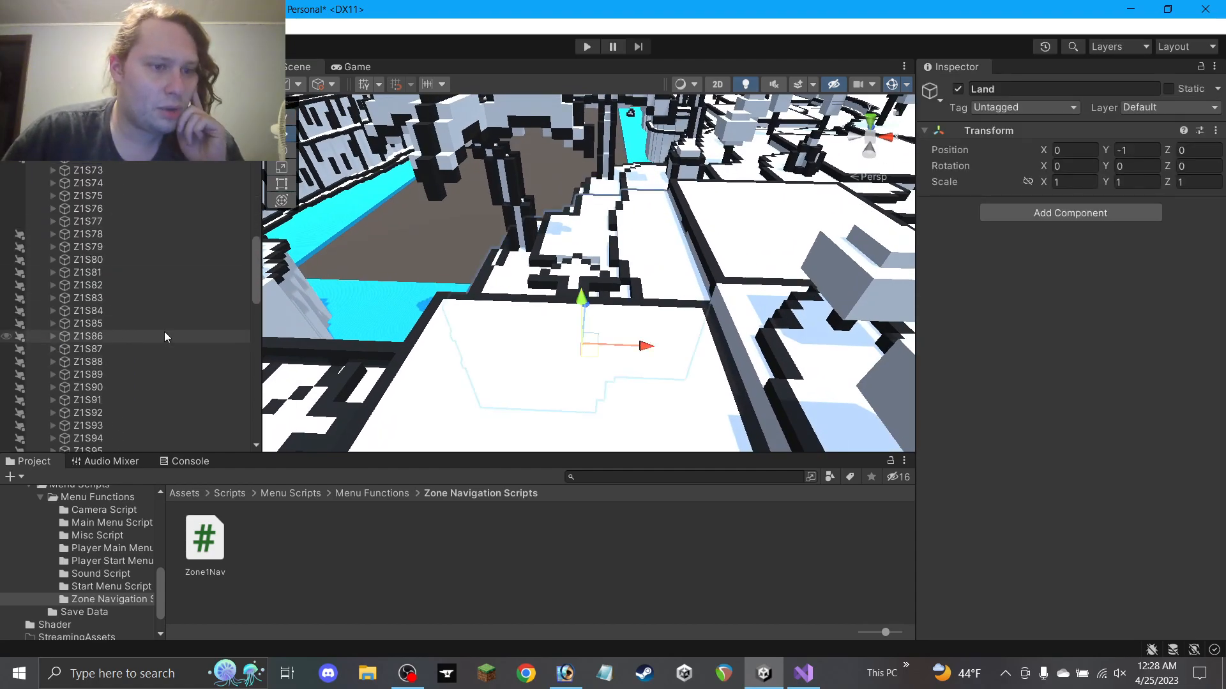
scroll(134, 349, down, 15)
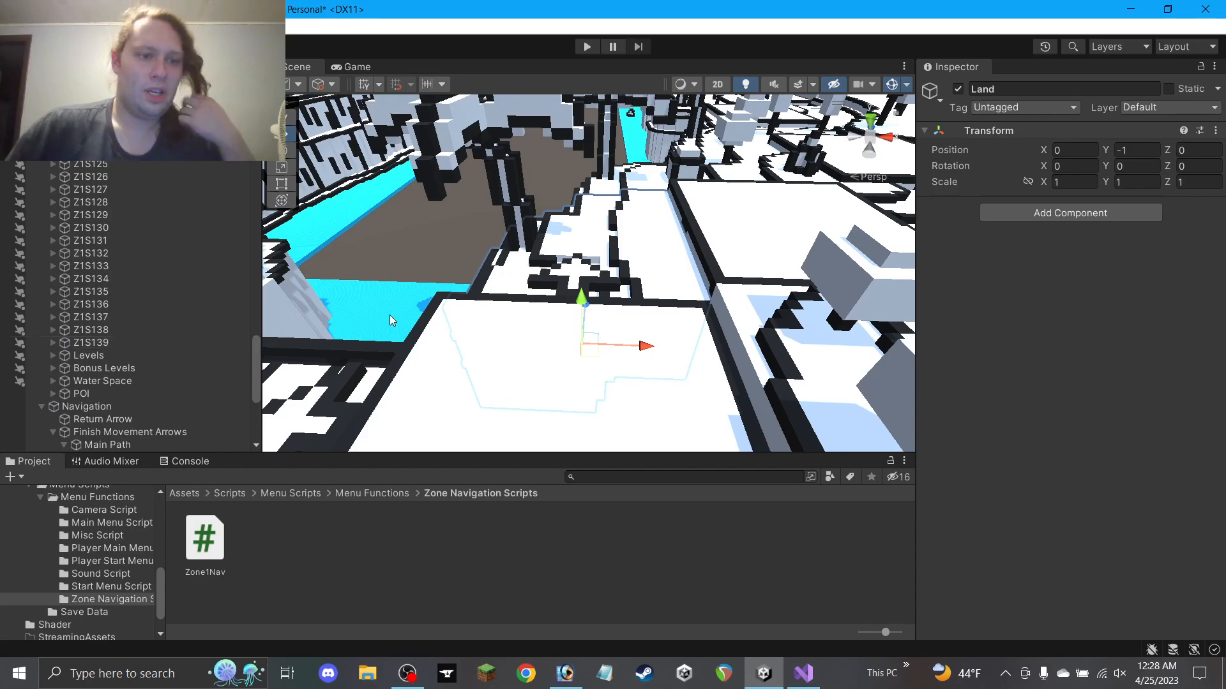
scroll(128, 352, down, 6)
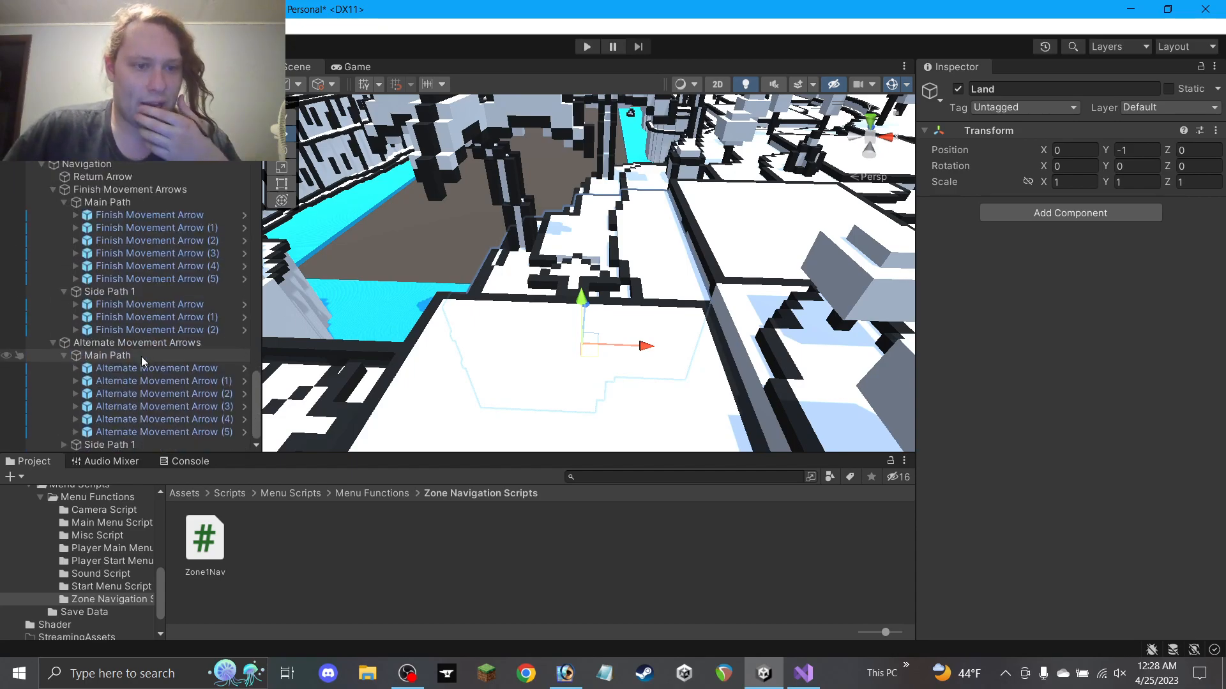
Move Finish Movement Arrow (2) into Main Path, renaming it Finish Movement Arrow (6) with Level 7
click(171, 279)
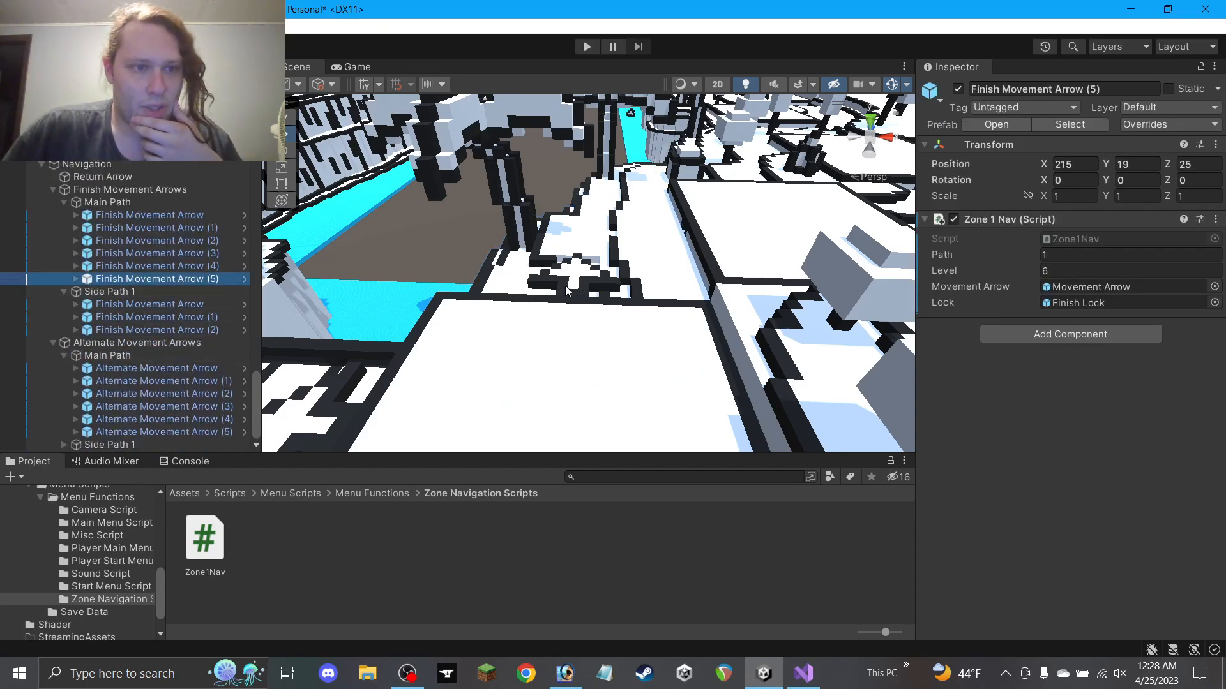
click(573, 278)
drag(174, 333, 192, 288)
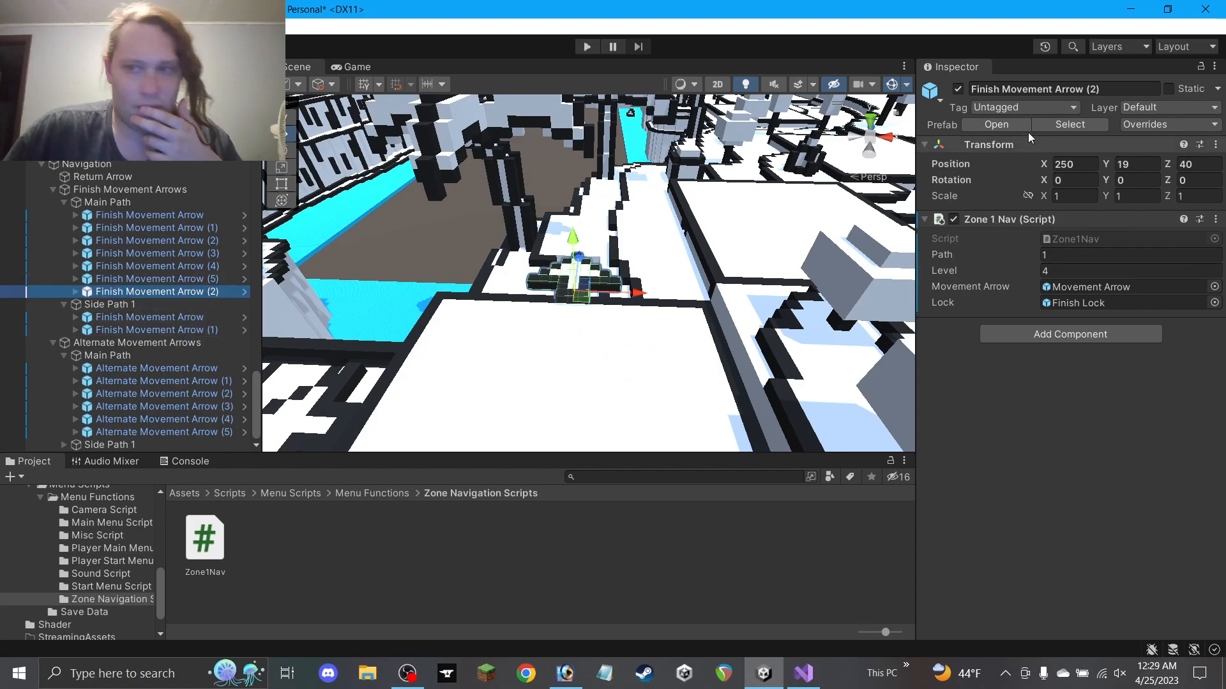
double_click(1092, 90)
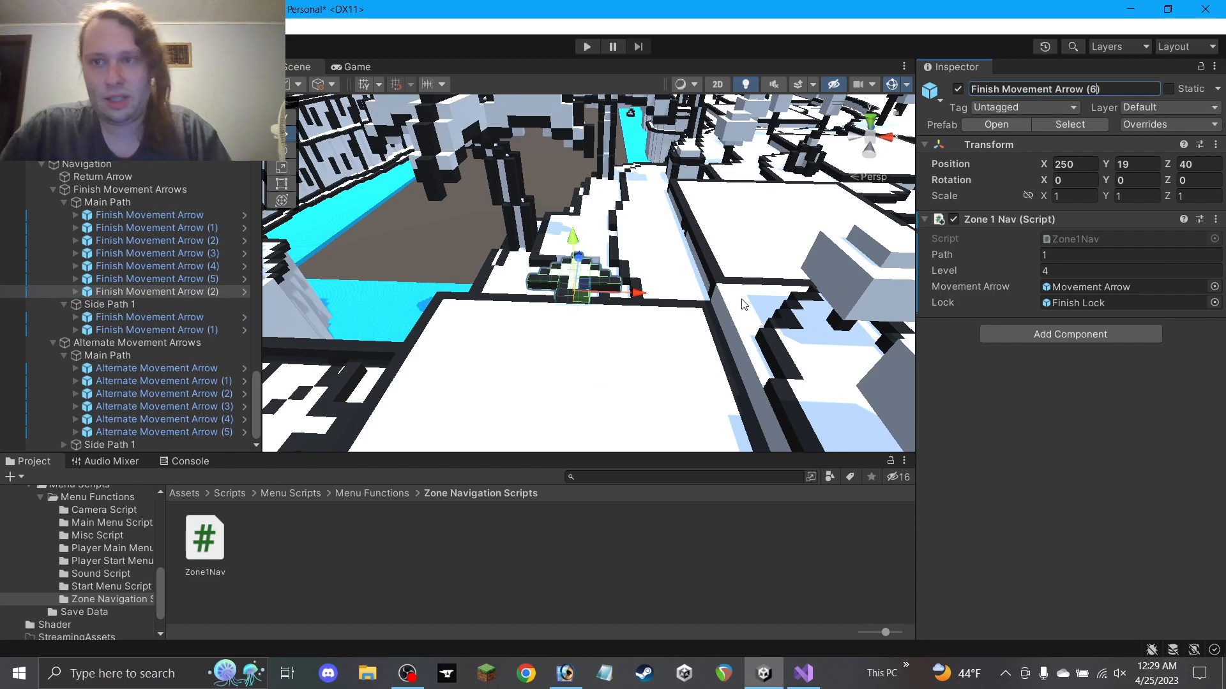
scroll(747, 308, down, 10)
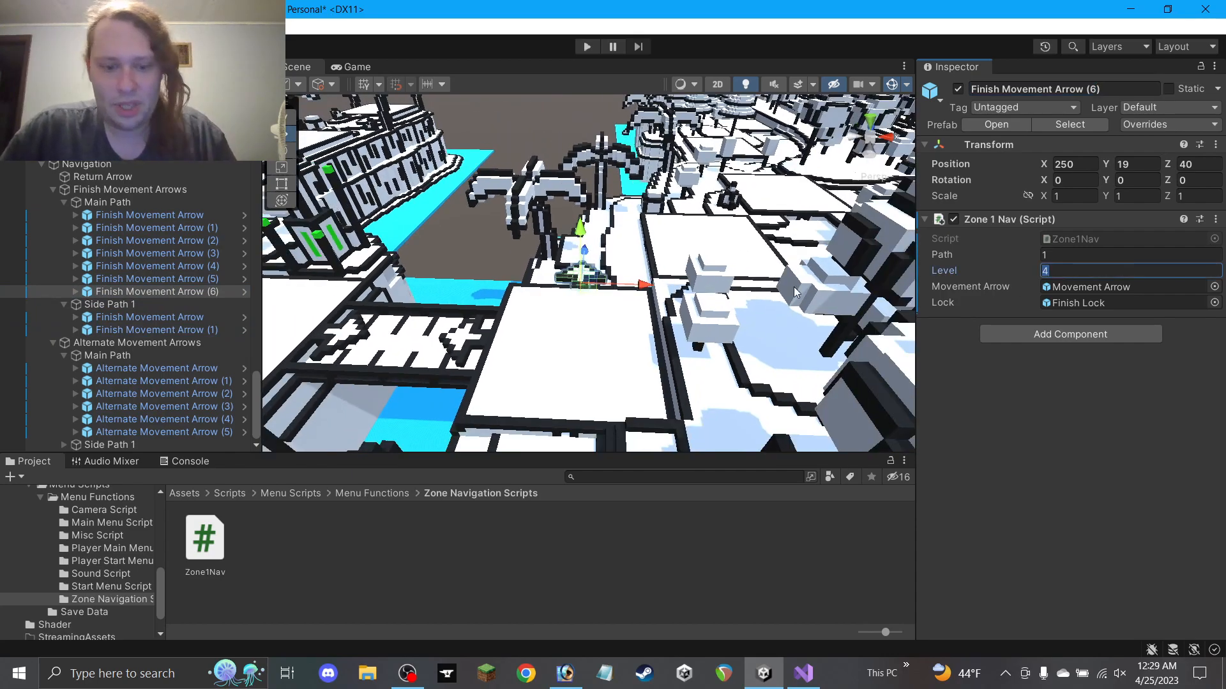
Compare Finish Movement Arrow (6) with Finish Movement Arrow (5) in the maze
click(345, 337)
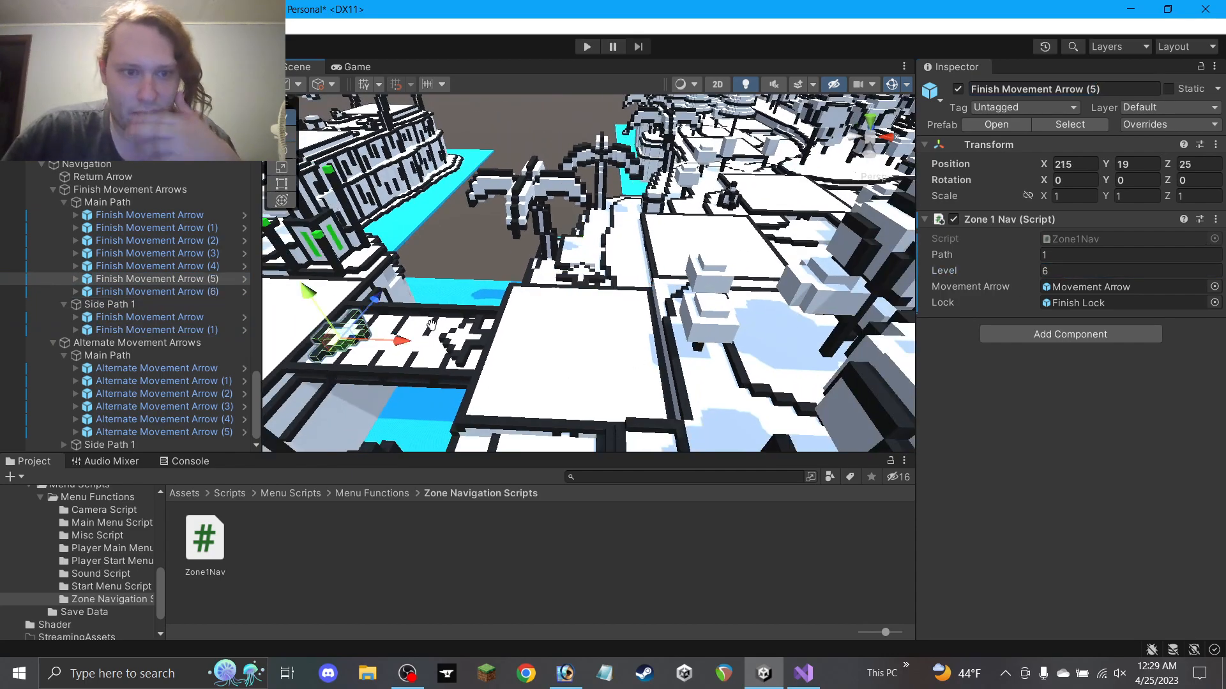
middle_drag(425, 322, 487, 298)
click(521, 229)
mouse_move(511, 236)
alt+mouse_down()
mouse_move(495, 185)
mouse_move(523, 254)
mouse_move(530, 246)
alt+mouse_up()
click(622, 279)
click(522, 228)
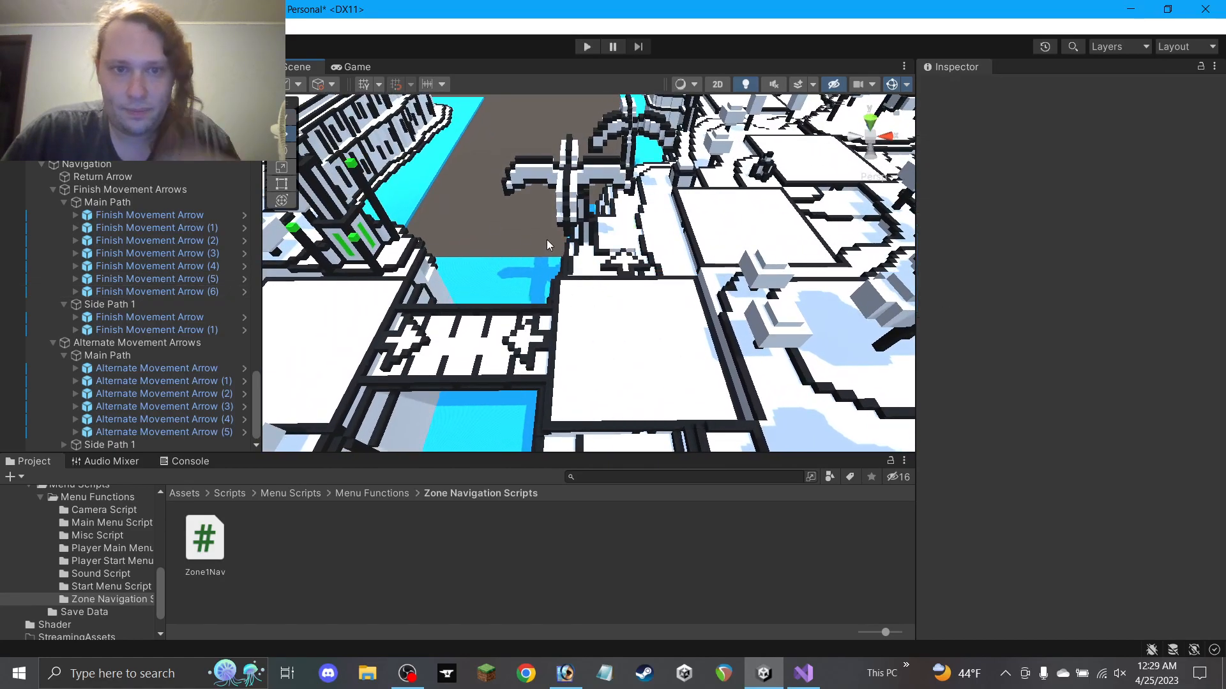
scroll(583, 266, up, 5)
Reframe the maze view, then select Finish Movement Arrow (6) and the Finish Movement Arrows group
key(super)
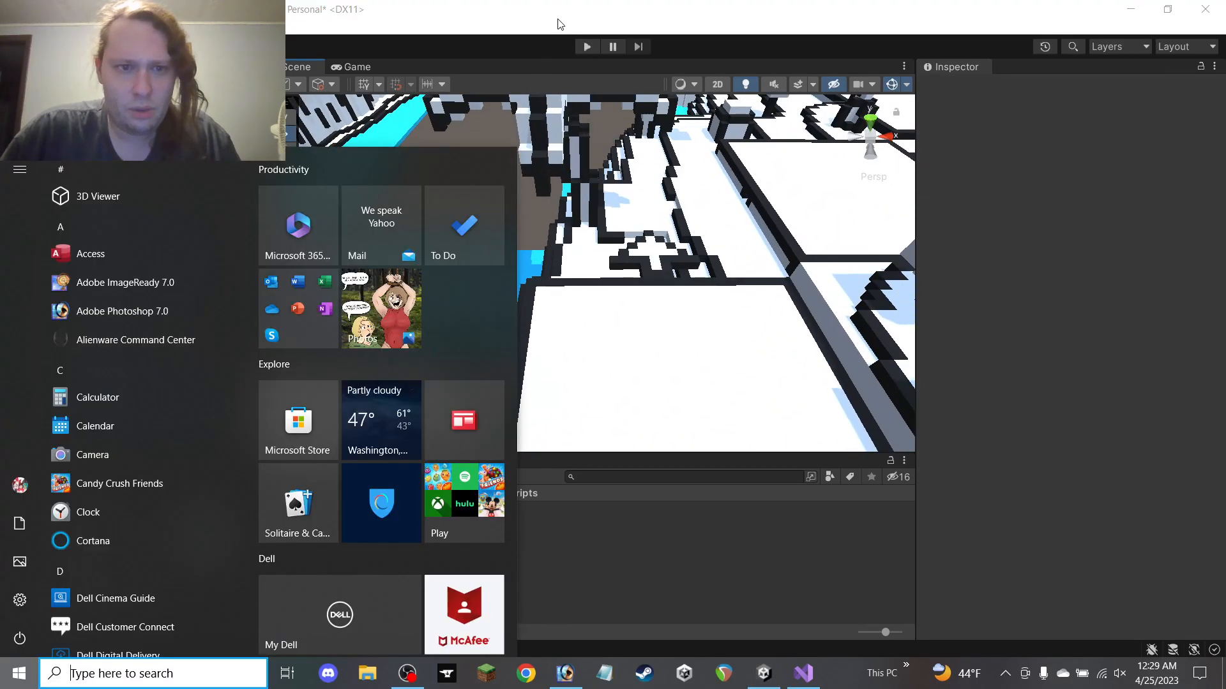
click(557, 16)
middle_drag(627, 268, 513, 289)
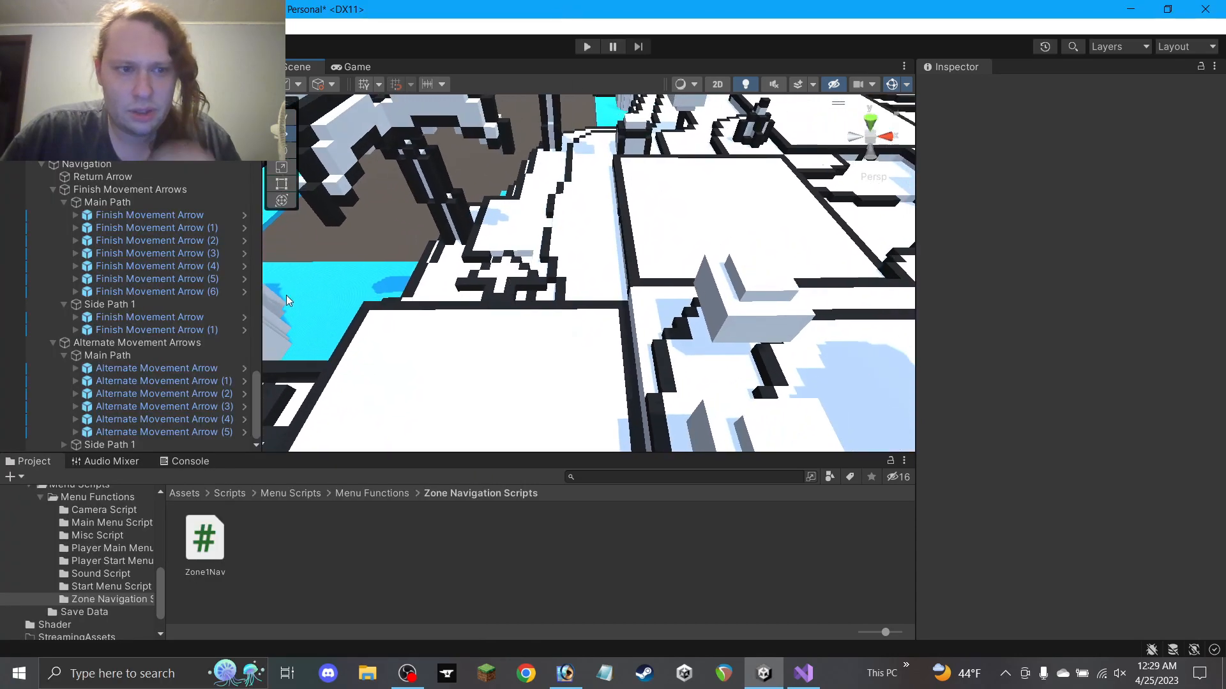
scroll(429, 305, down, 3)
middle_drag(486, 268, 530, 228)
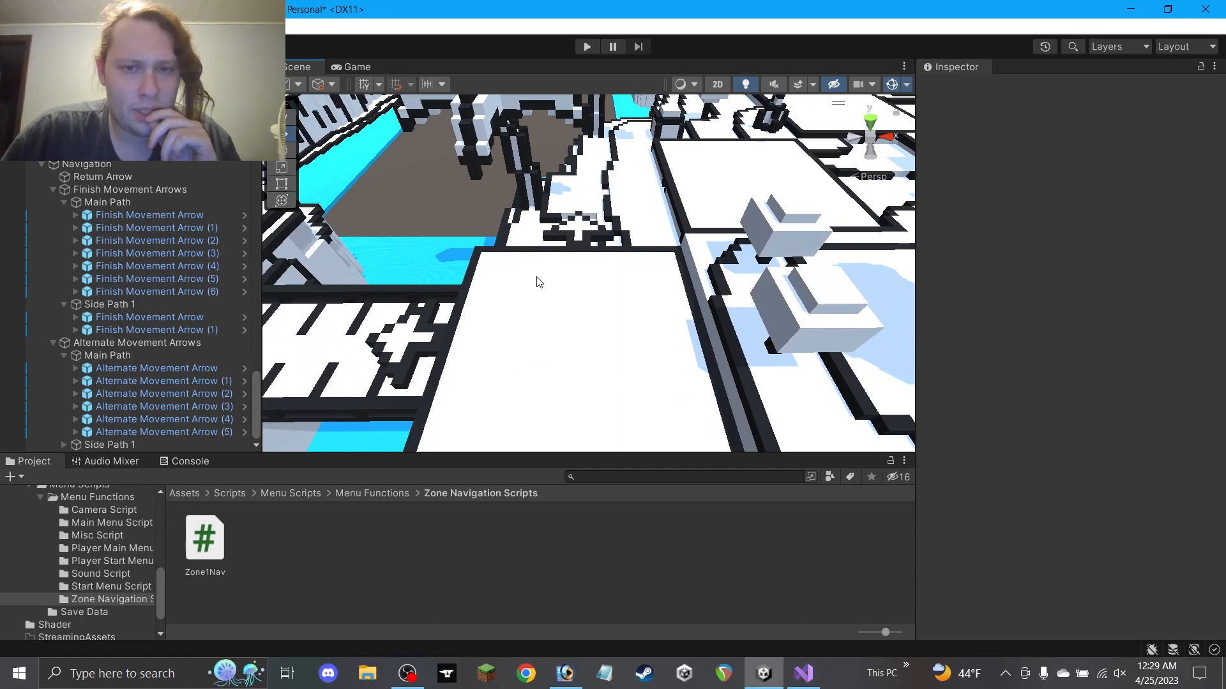
scroll(358, 286, down, 3)
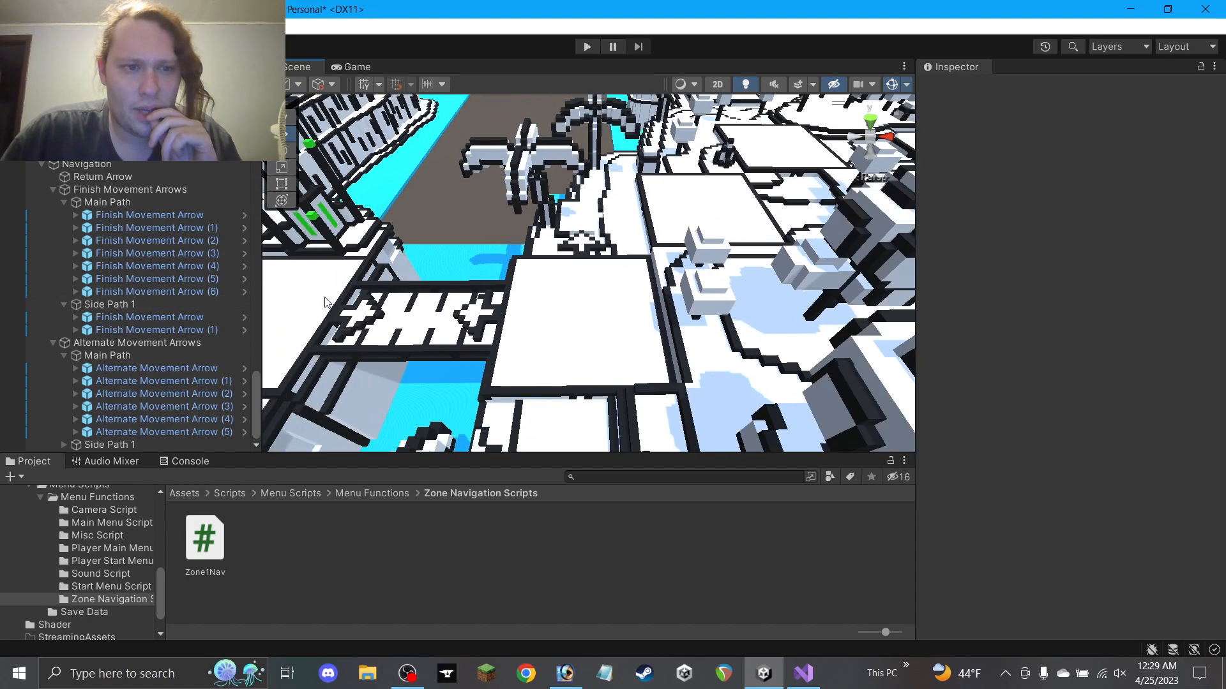
middle_drag(462, 231, 507, 224)
click(190, 292)
click(112, 190)
Create an empty child named 'Side Path 2' under Finish Movement Arrows
right_click(110, 191)
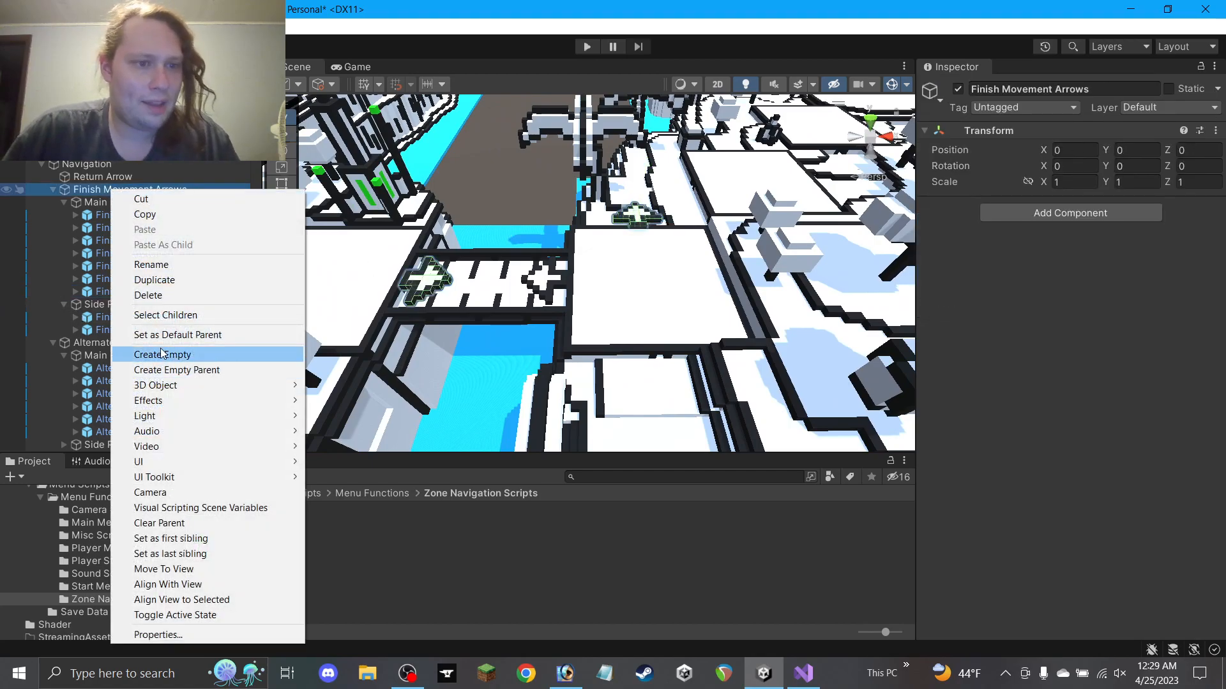
click(162, 353)
text(Side Path 2)
key(Return)
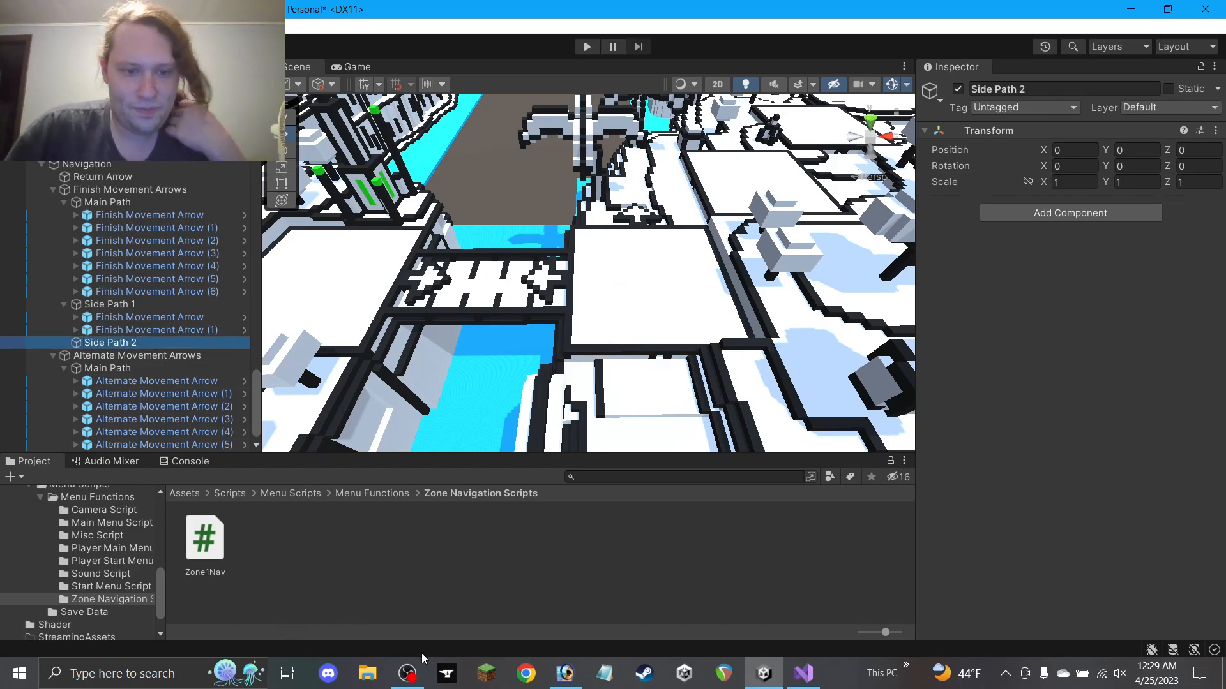
click(407, 671)
click(399, 622)
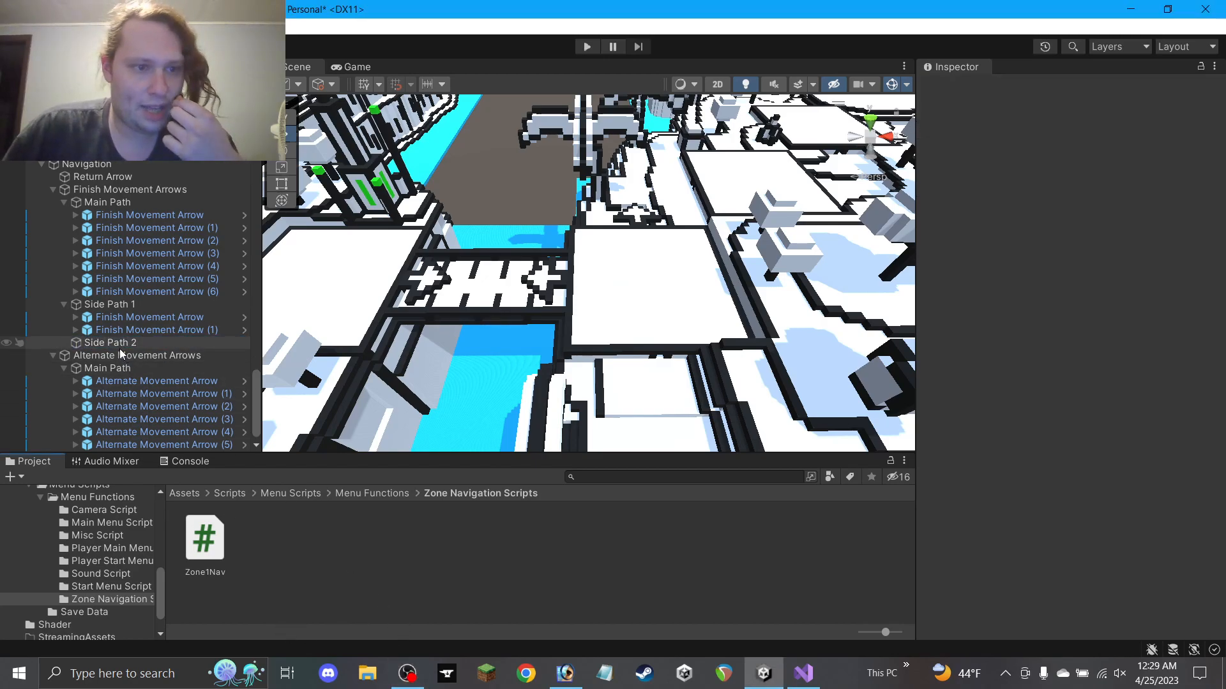
Move Finish Movement Arrow (6) into Side Path 2 and slide it along Z to 8
click(167, 292)
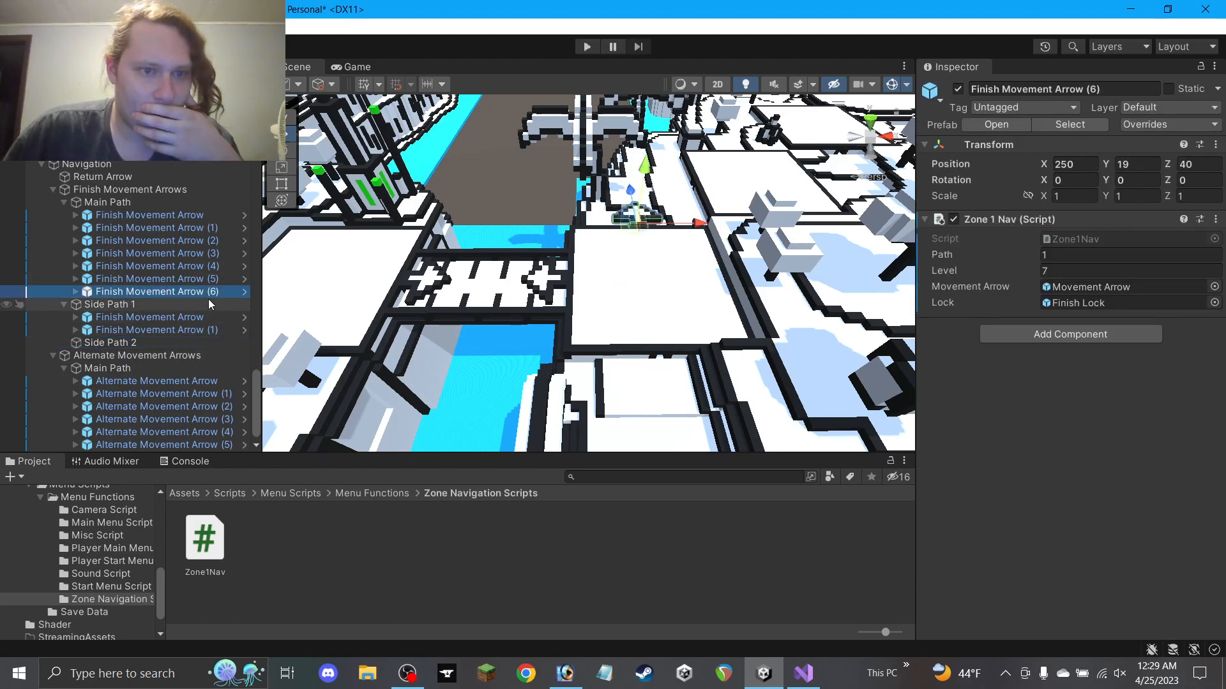
drag(134, 343, 142, 345)
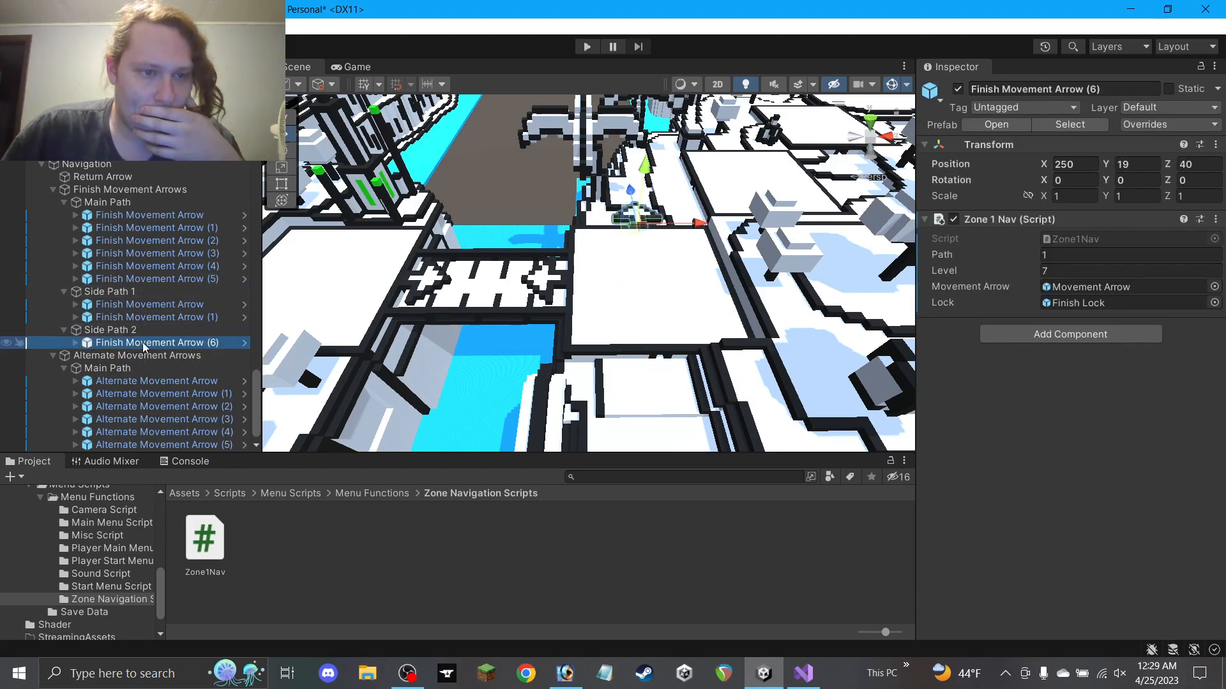
drag(631, 230, 647, 393)
key(ctrl+z)
drag(630, 194, 654, 344)
scroll(670, 364, up, 6)
middle_drag(676, 369, 588, 276)
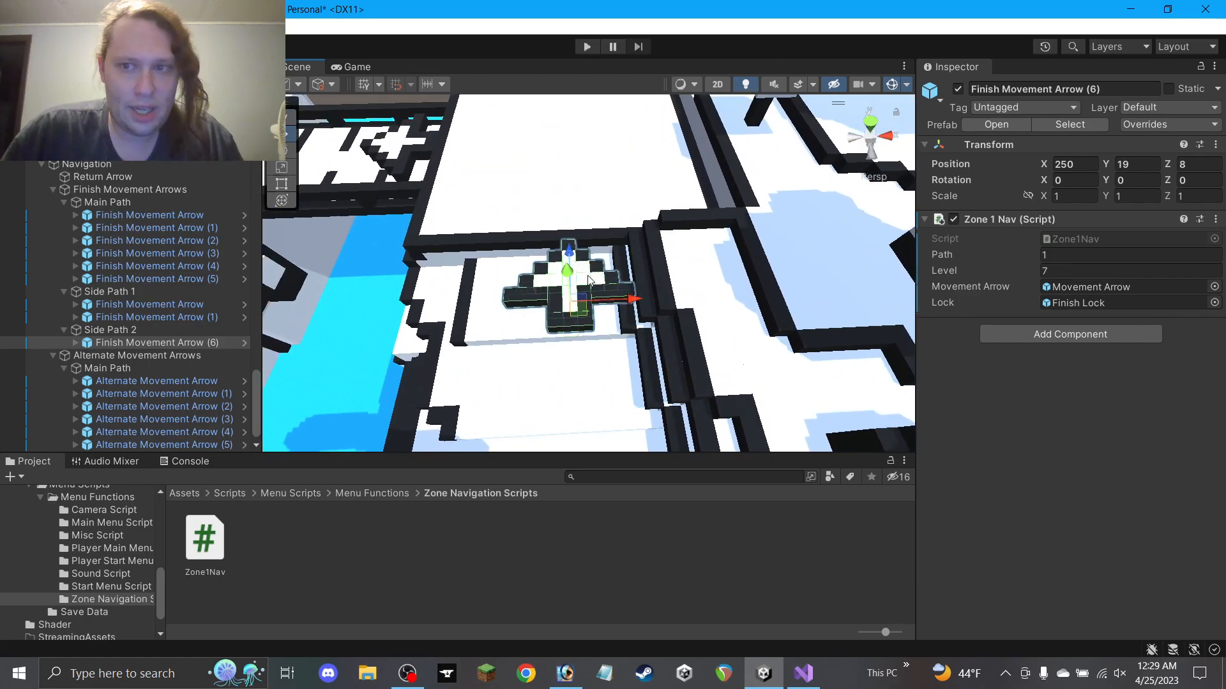
Rotate the Movement Arrow child of Finish Movement Arrow (6) to Y 180
click(957, 88)
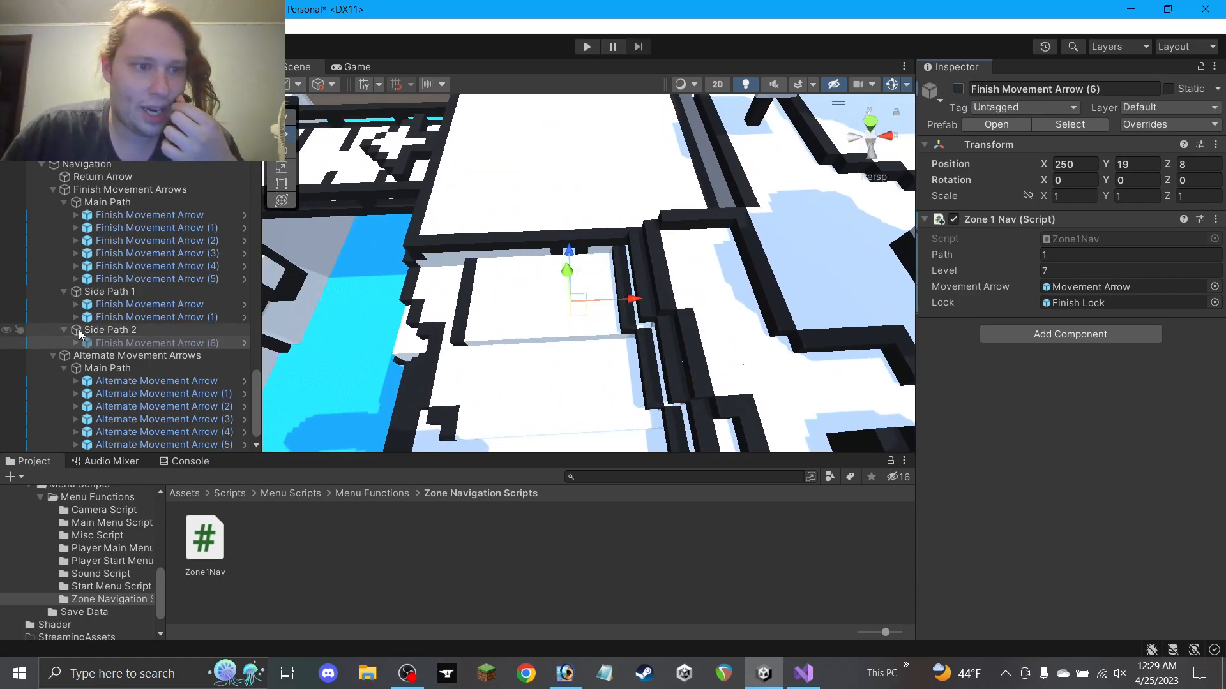
key(ctrl+z)
click(76, 343)
click(134, 368)
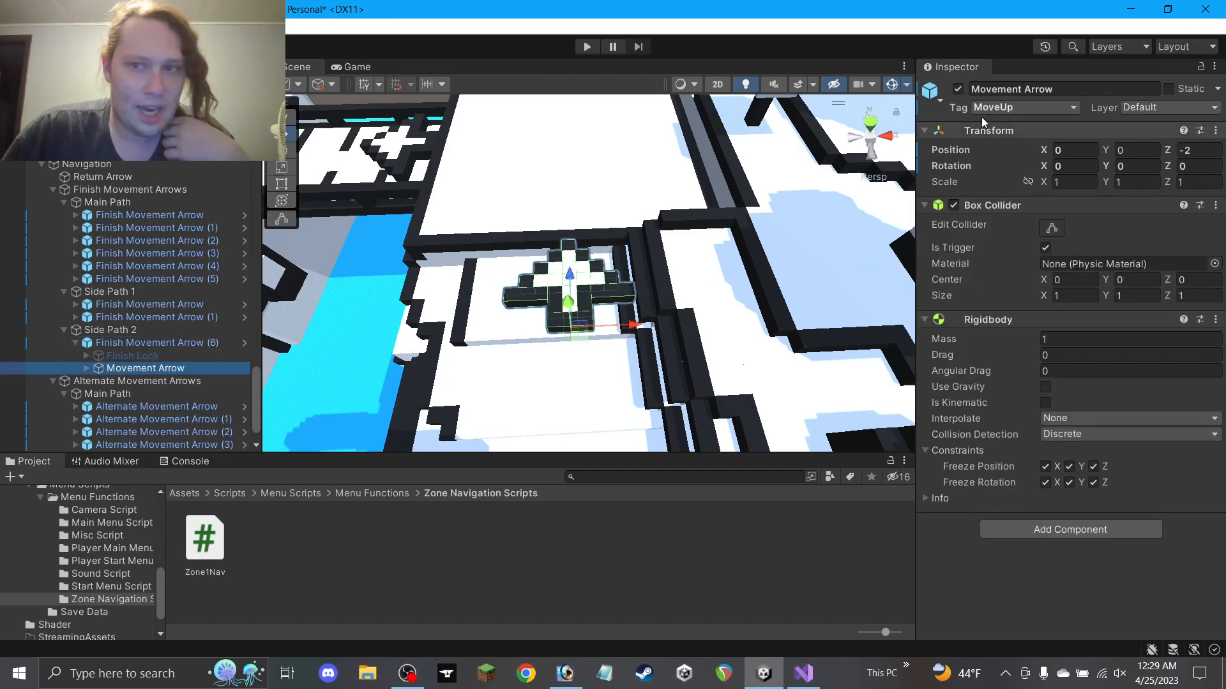
click(1125, 167)
text(180)
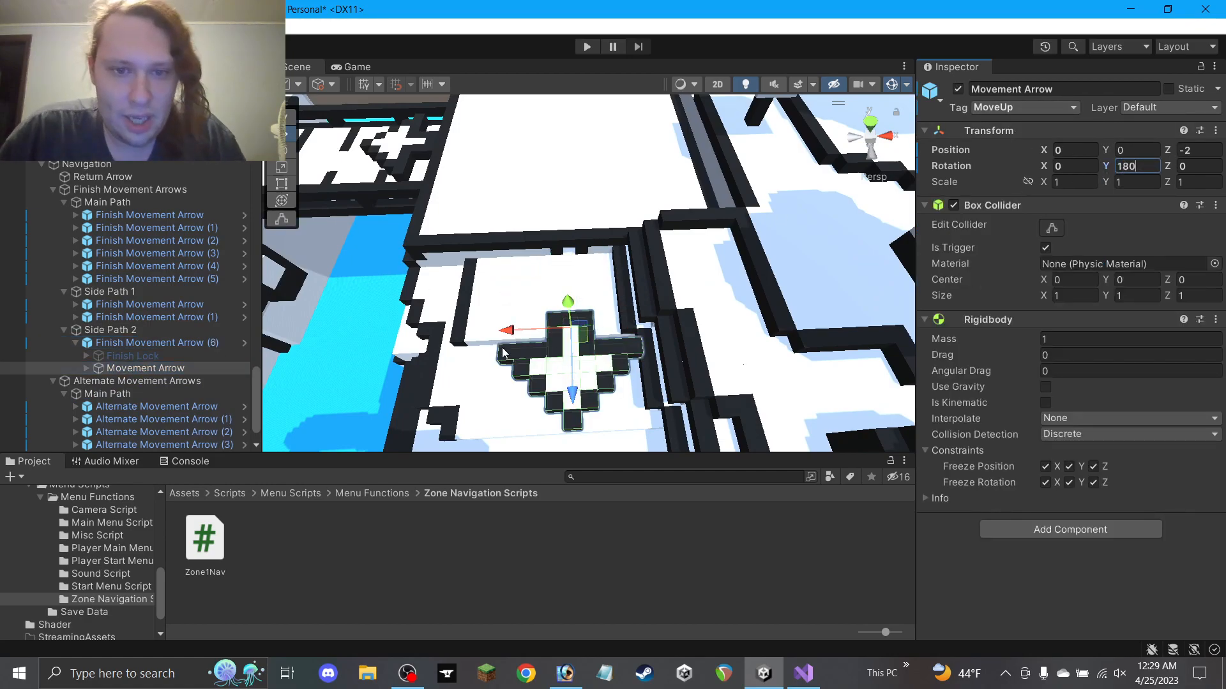
Nudge Finish Movement Arrow (6) from Z 8 to 9
click(151, 358)
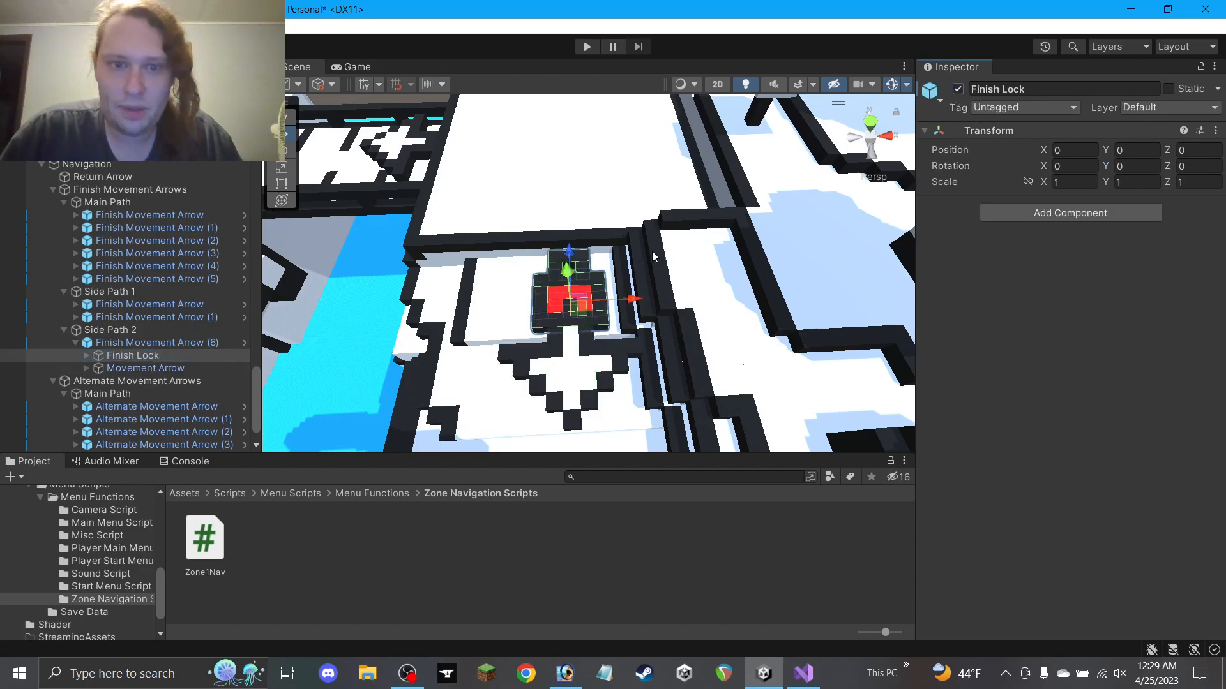
click(211, 343)
alt+drag(540, 343, 574, 337)
mouse_move(477, 303)
alt+mouse_down()
mouse_move(473, 281)
mouse_move(474, 307)
alt+mouse_up()
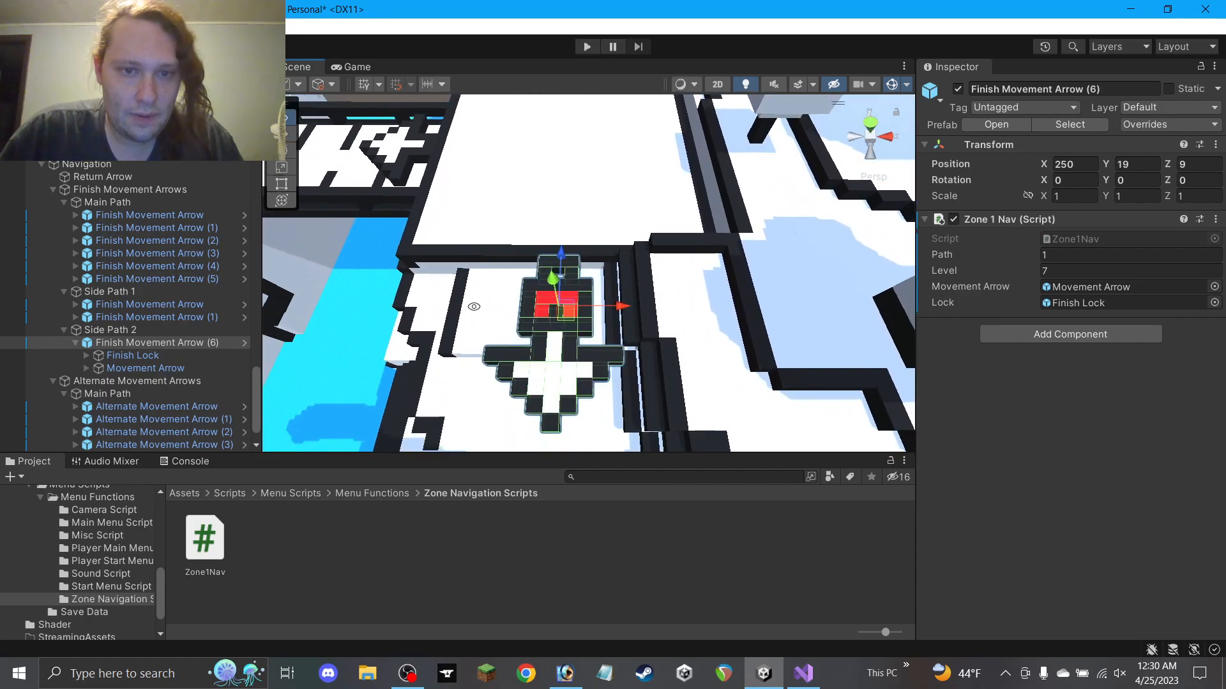
Deactivate the Finish Lock, move the Movement Arrow child to Z 3, and tag it MoveDown
click(159, 355)
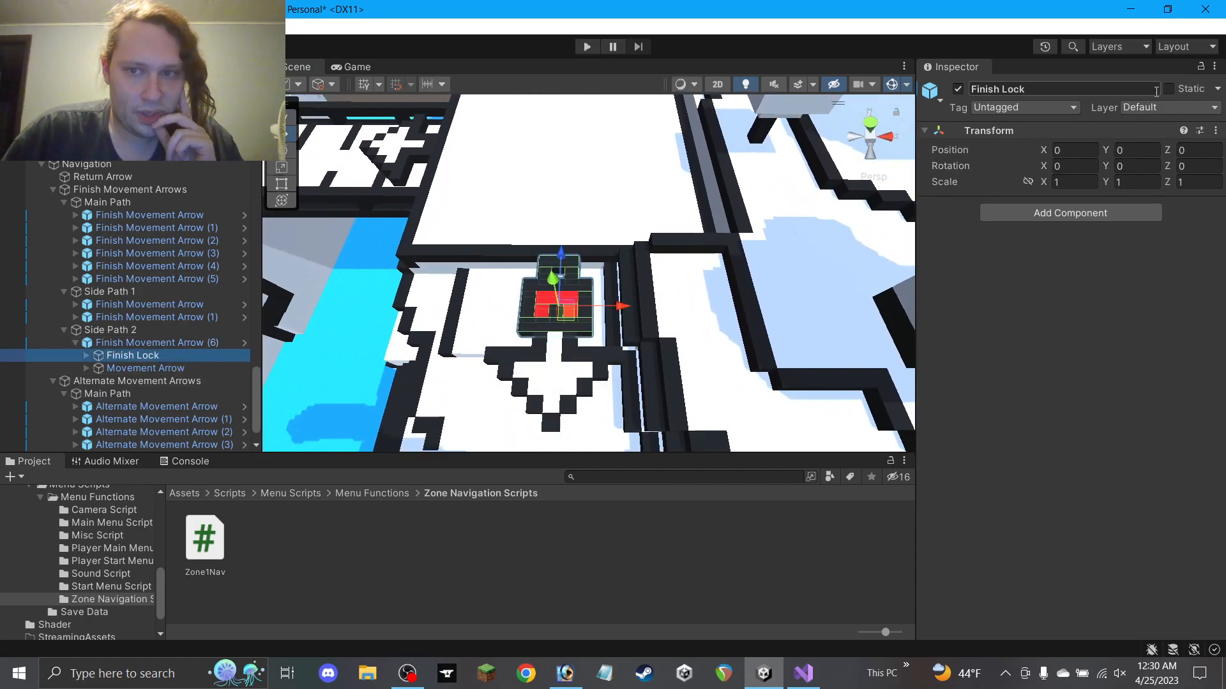
click(957, 88)
click(146, 369)
ctrl+drag(556, 374, 568, 292)
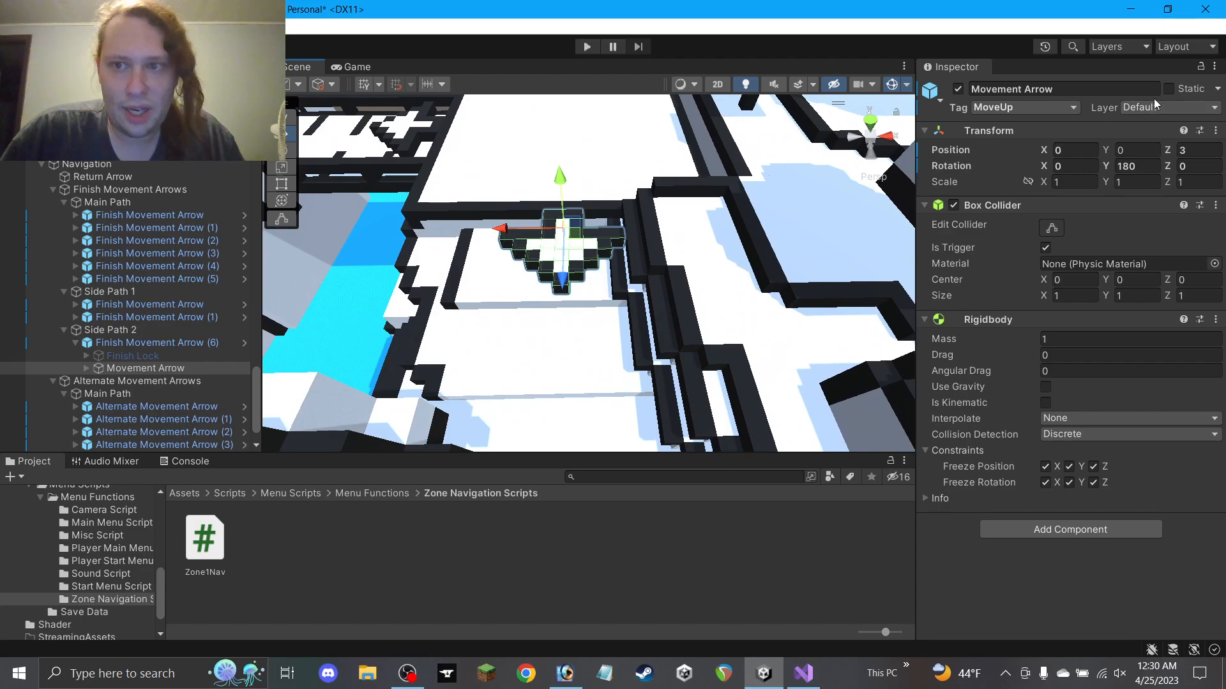
click(1067, 107)
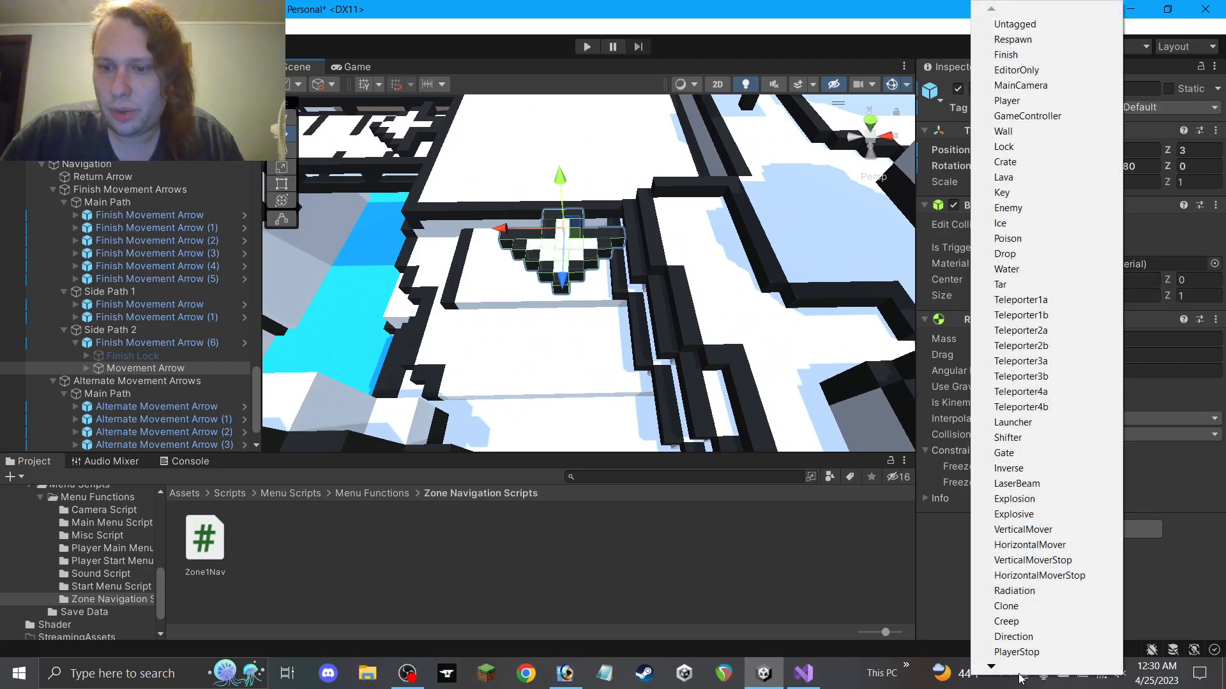
mouse_move(1015, 673)
click(1014, 590)
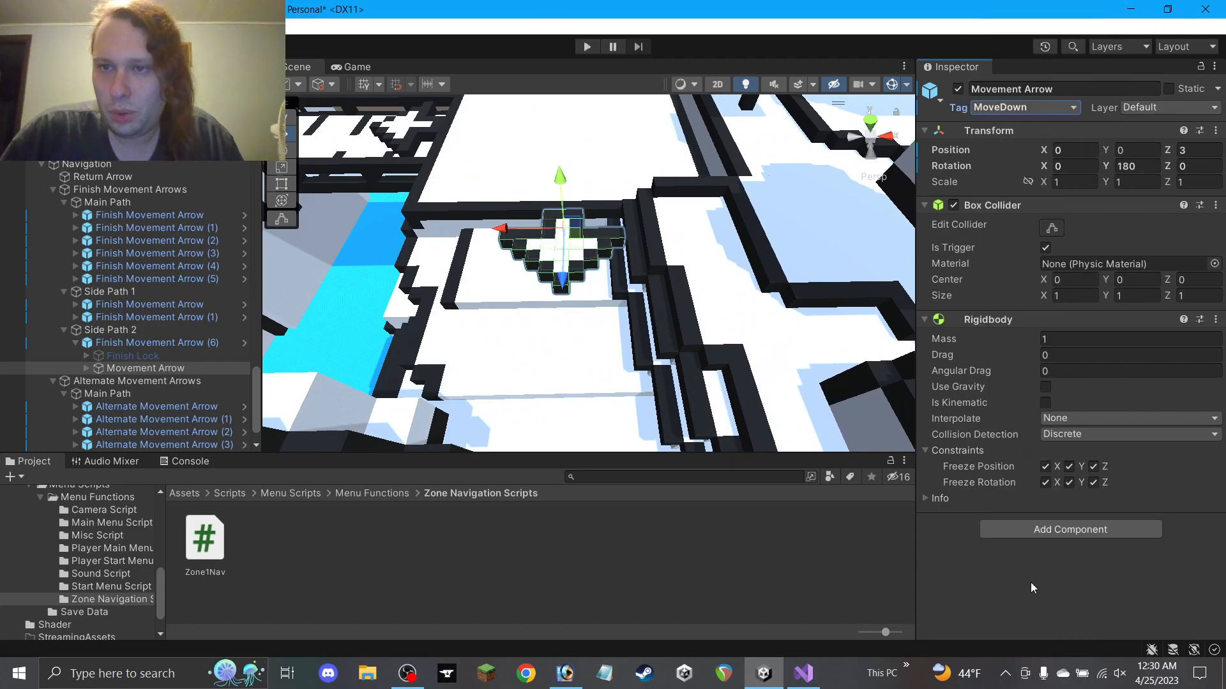
Compare finish arrow (6) with Main Path arrow (5) from a top-down view, then frame arrow (6)
click(127, 345)
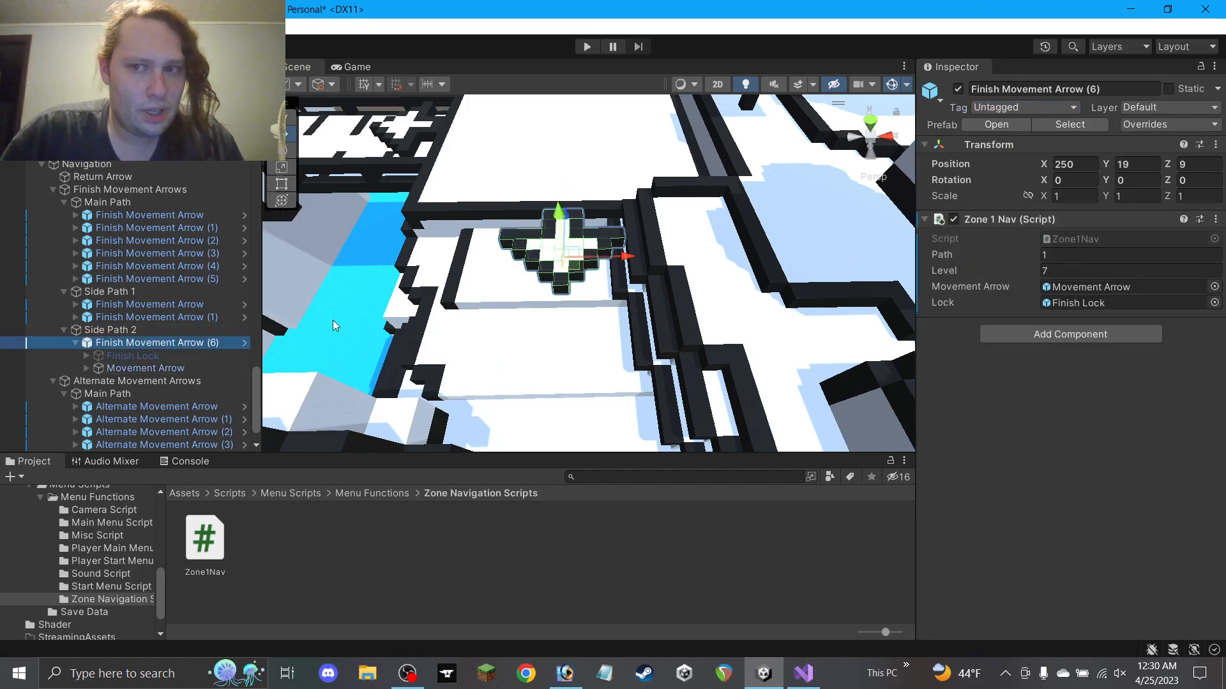
scroll(679, 281, down, 6)
alt+drag(640, 238, 556, 341)
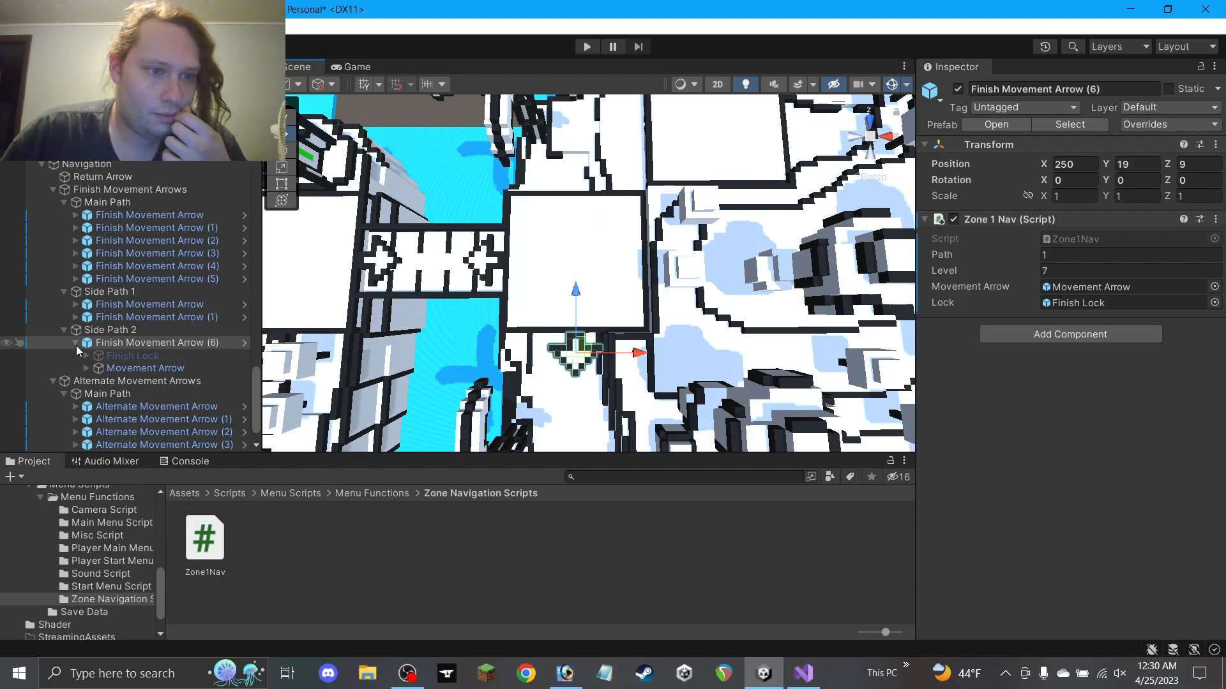
click(26, 343)
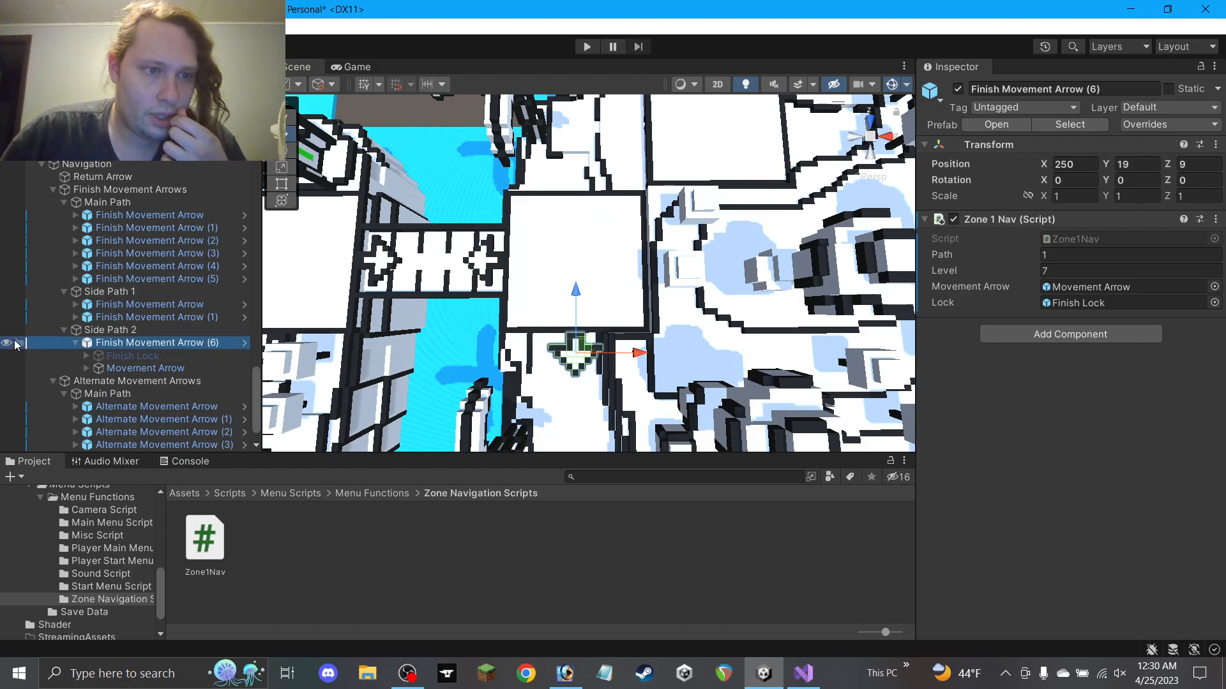
click(135, 281)
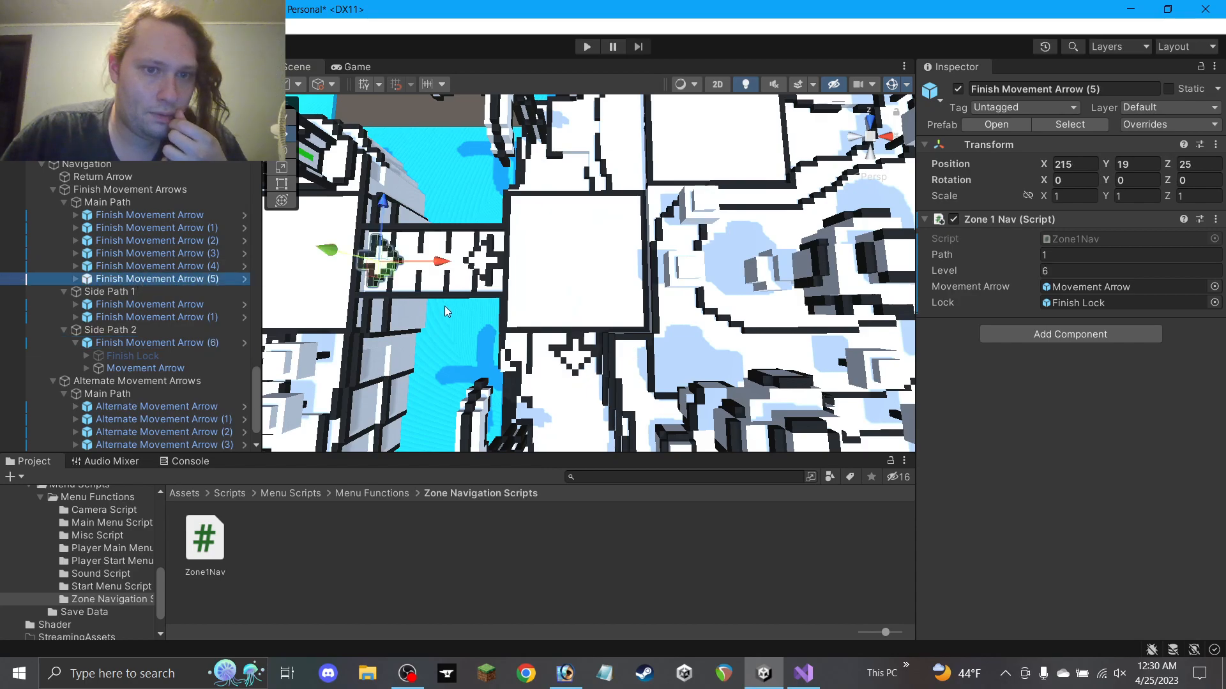
click(162, 345)
key(f)
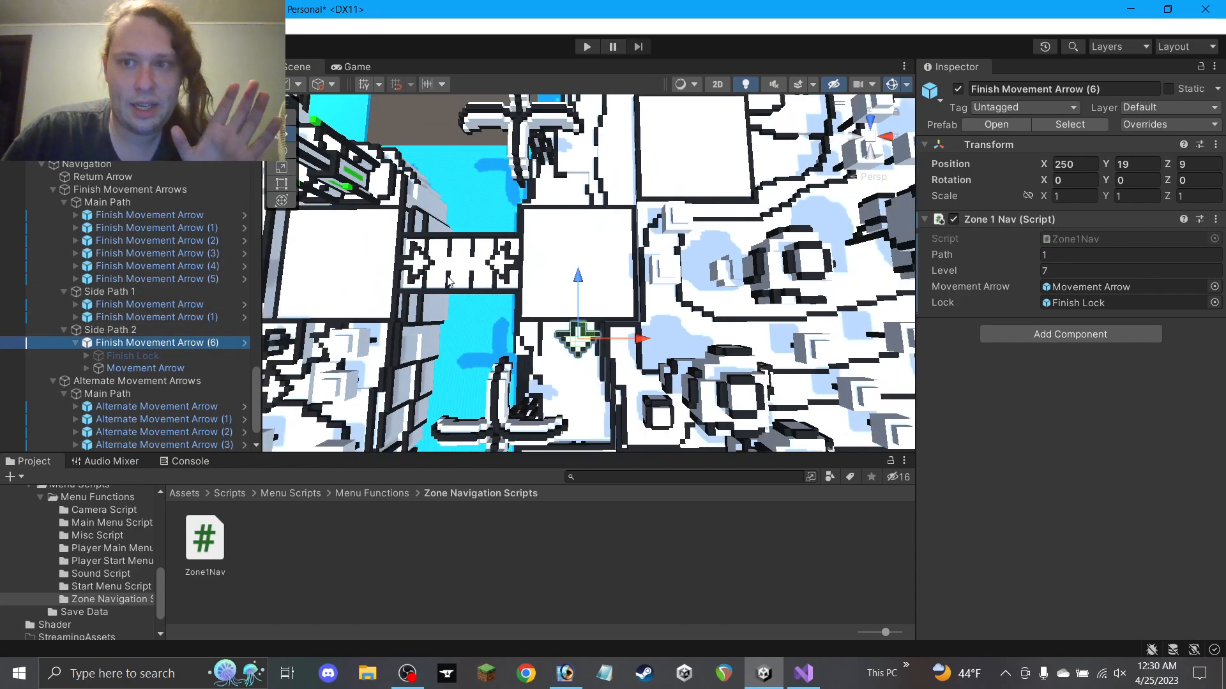
Duplicate Side Path 1's finish arrow into the Main Path group and rename the copy (6)
click(142, 368)
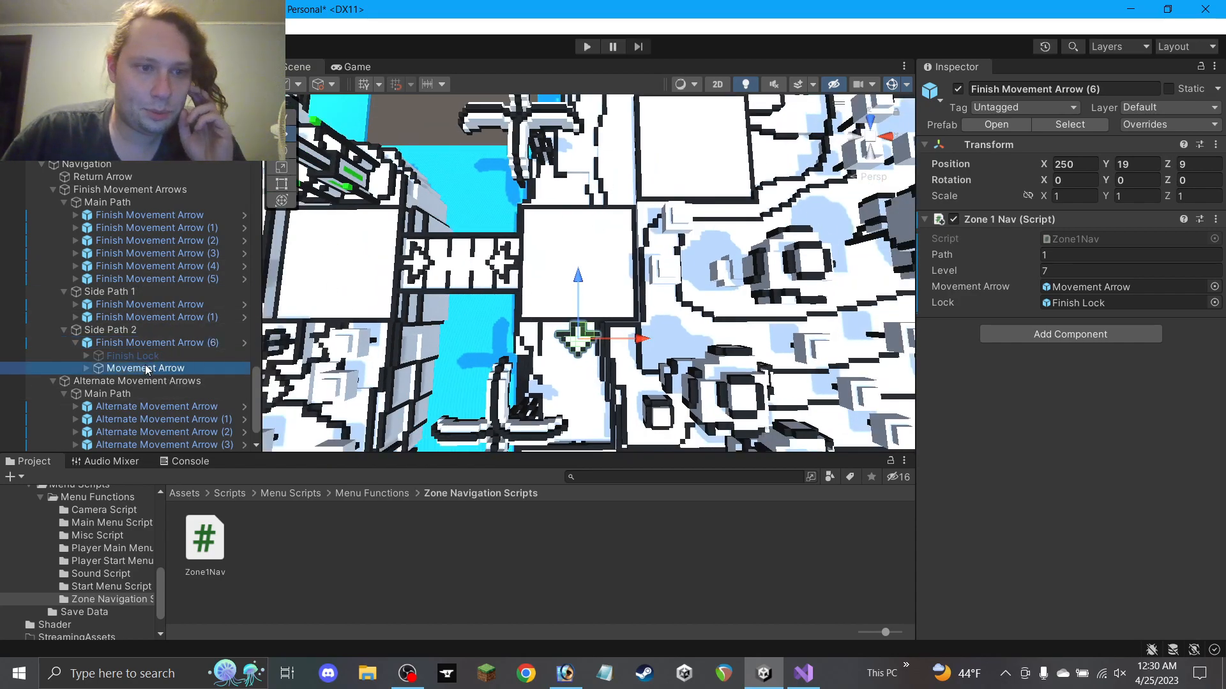
click(76, 343)
click(132, 305)
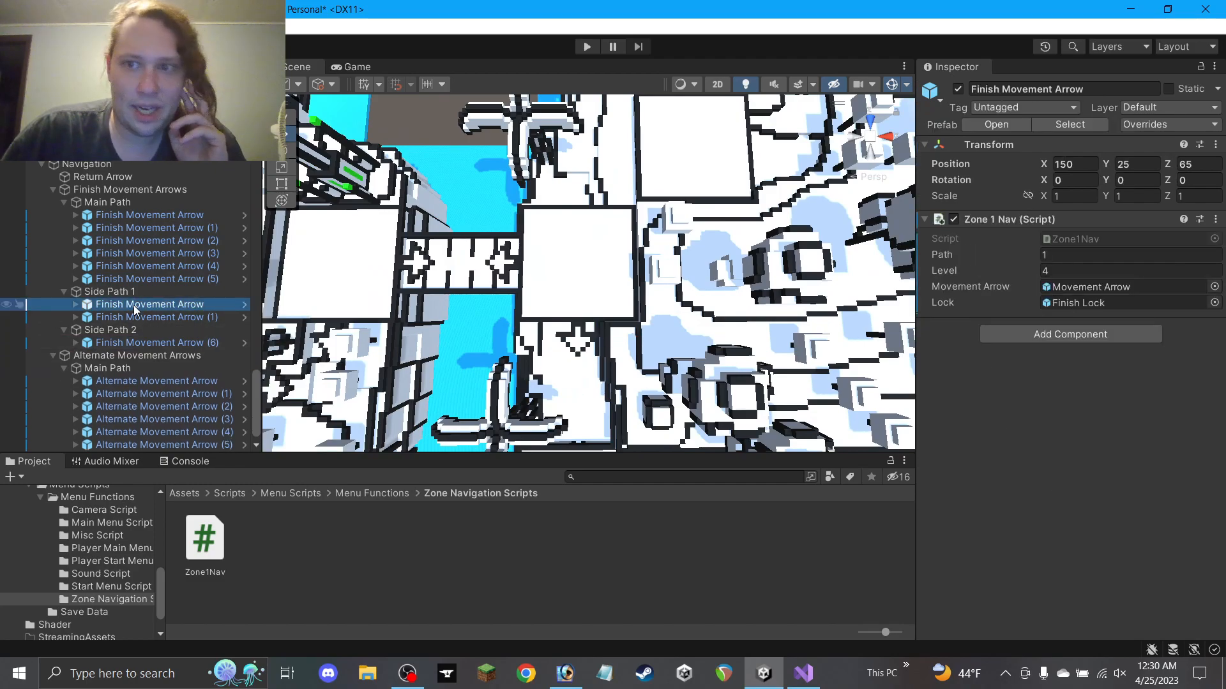
scroll(581, 270, down, 12)
middle_drag(581, 270, 629, 270)
scroll(629, 270, down, 1)
key(ctrl+d)
drag(191, 330, 194, 294)
double_click(1093, 89)
Move the new arrow across the maze to the bridge end of the path
scroll(358, 217, up, 2)
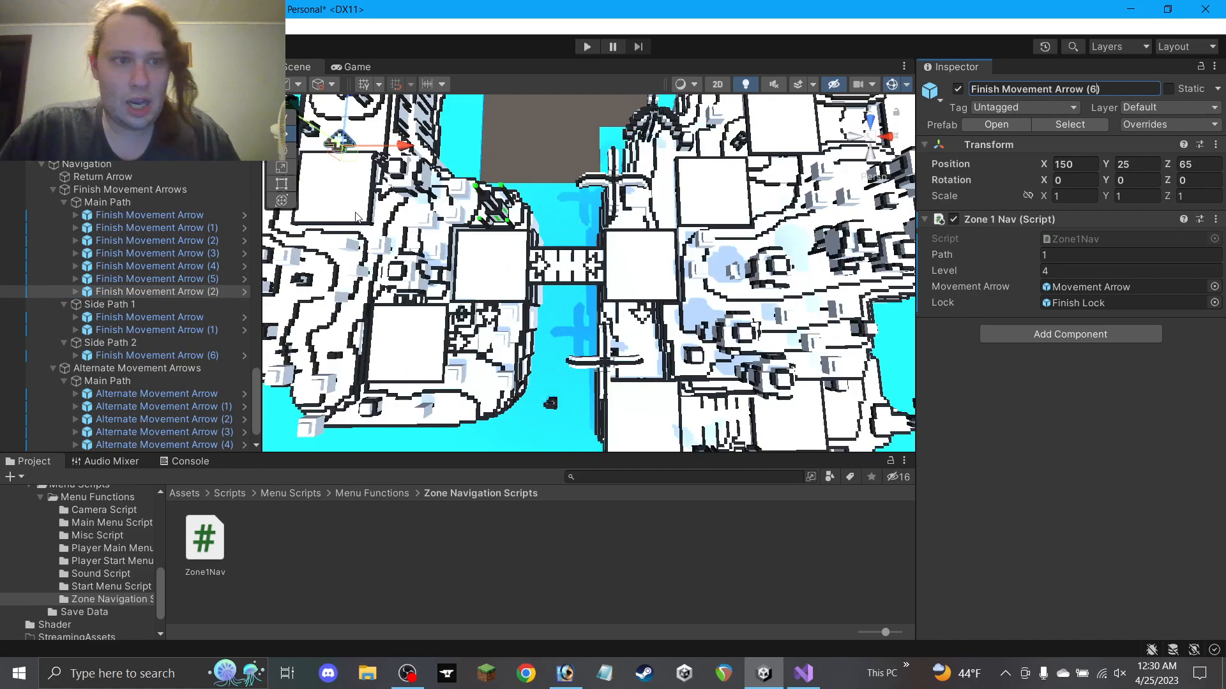
drag(350, 163, 512, 192)
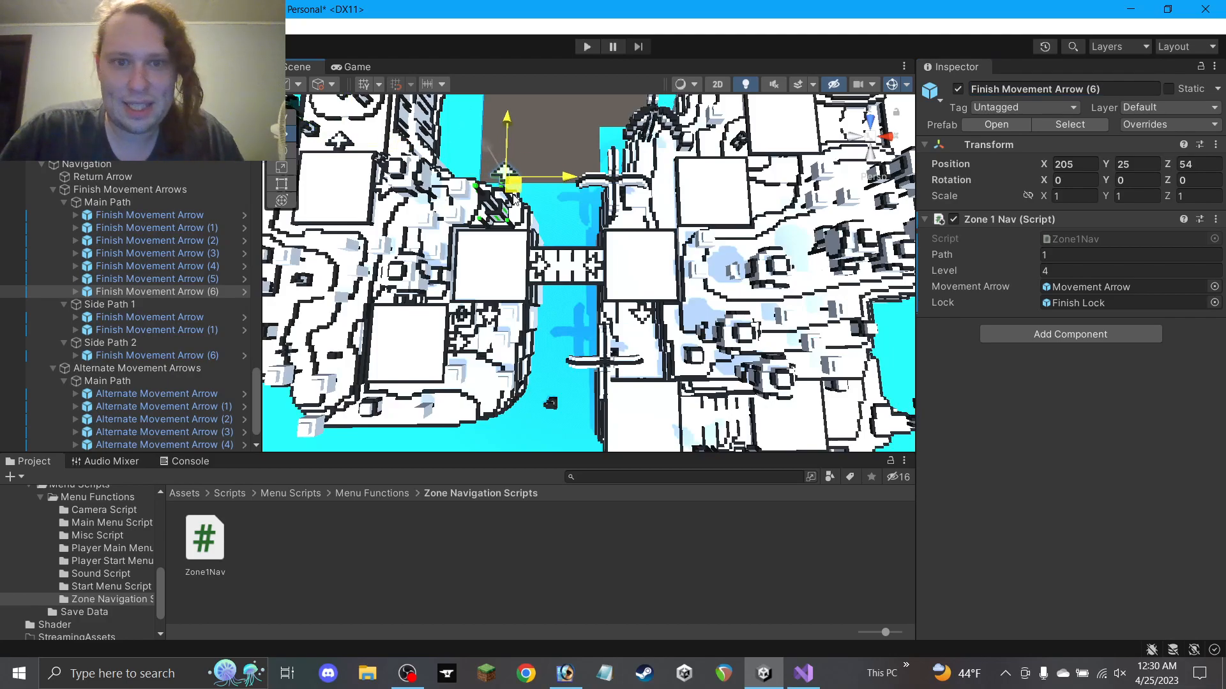
drag(624, 237, 646, 245)
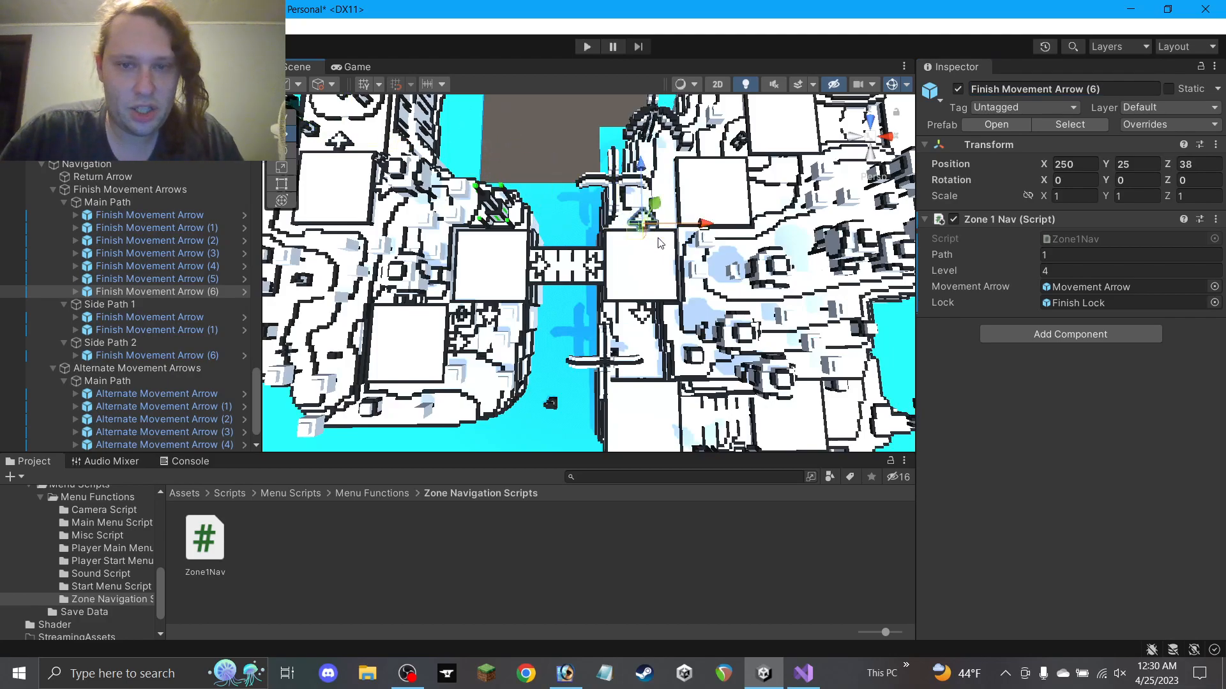
scroll(657, 238, up, 8)
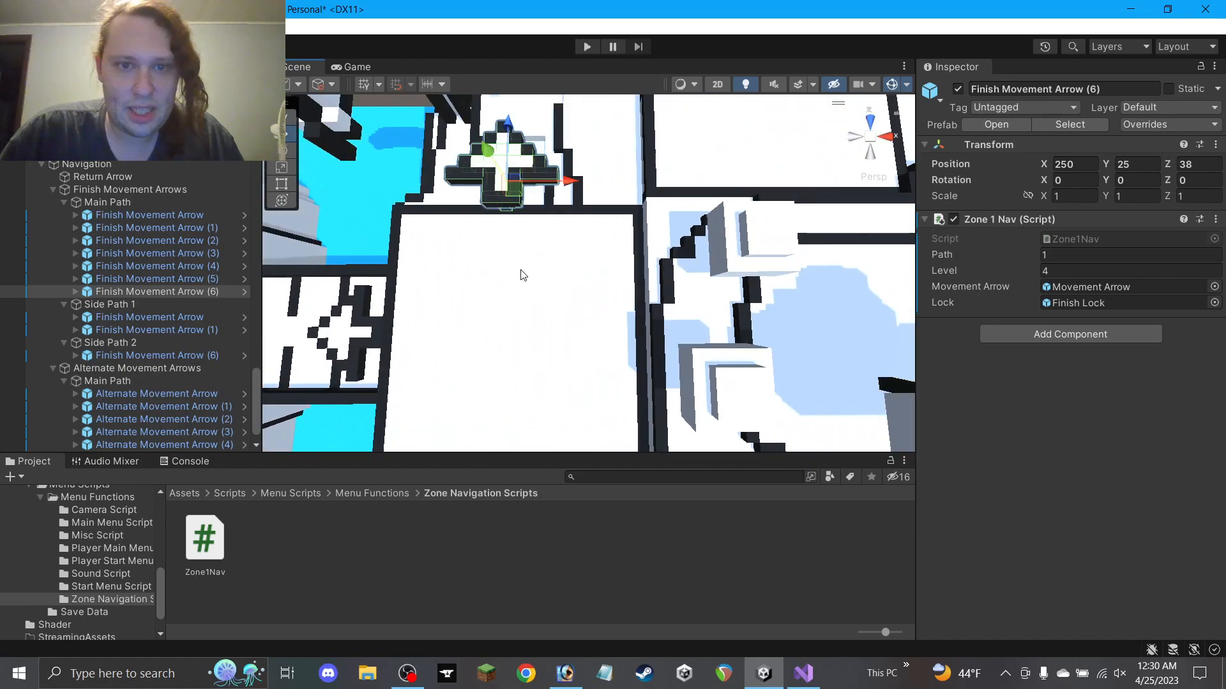
scroll(518, 276, up, 3)
drag(482, 158, 501, 177)
Adjust the arrow's height back to 19, leaving it at 250, 19, 40
right_drag(503, 176, 654, 222)
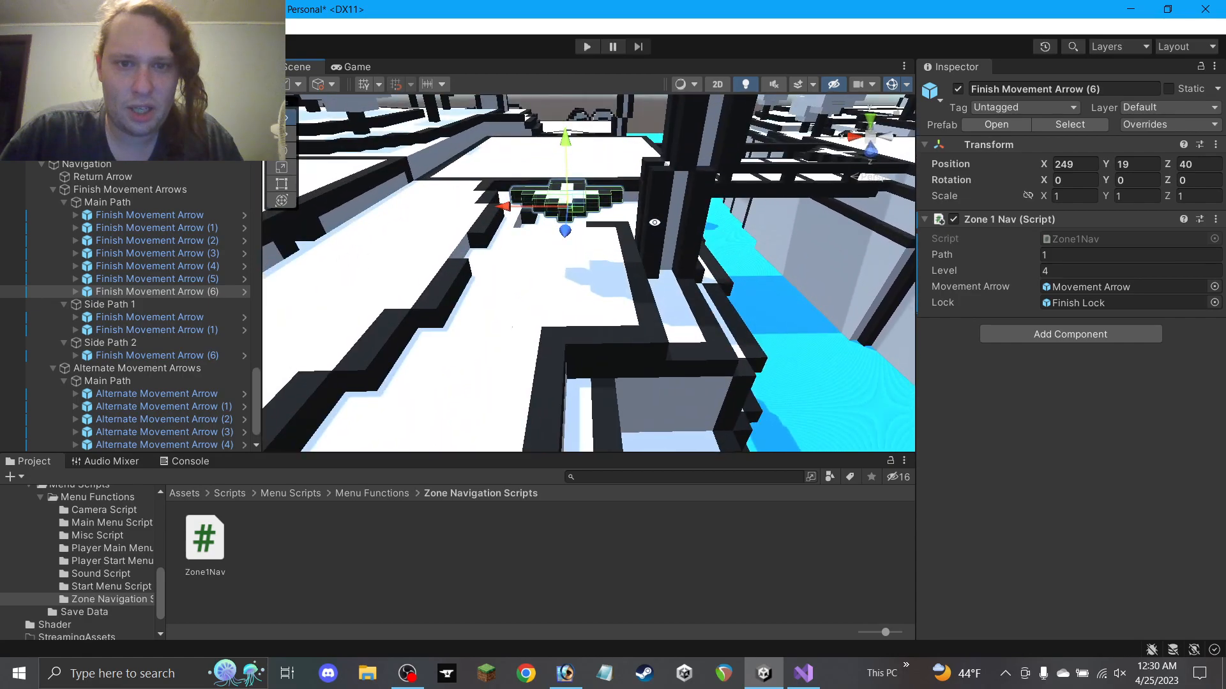
drag(566, 154, 567, 171)
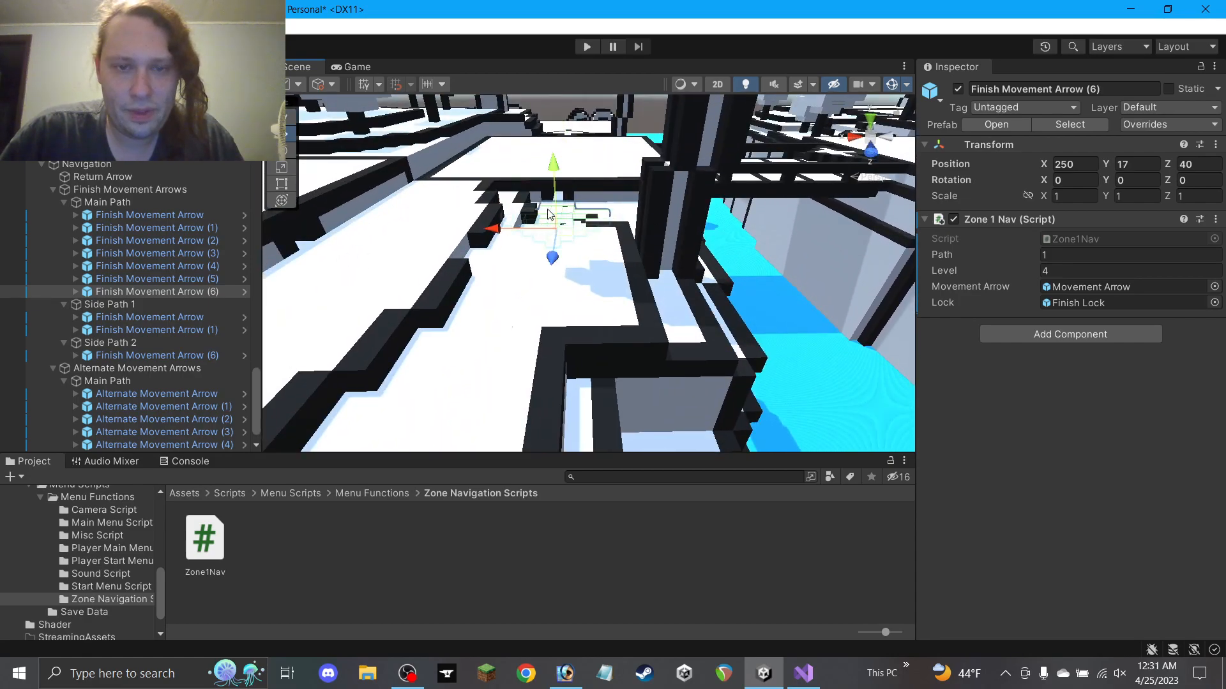
alt+drag(546, 216, 552, 253)
scroll(597, 263, up, 5)
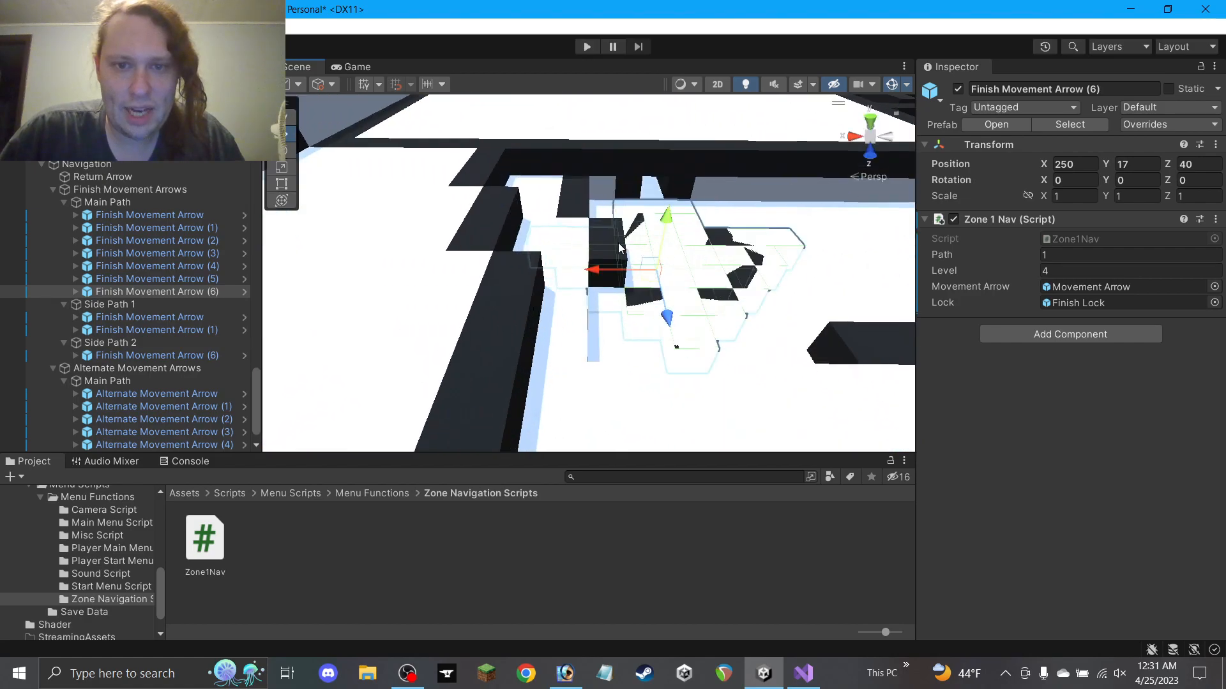
drag(664, 221, 665, 198)
scroll(645, 249, down, 5)
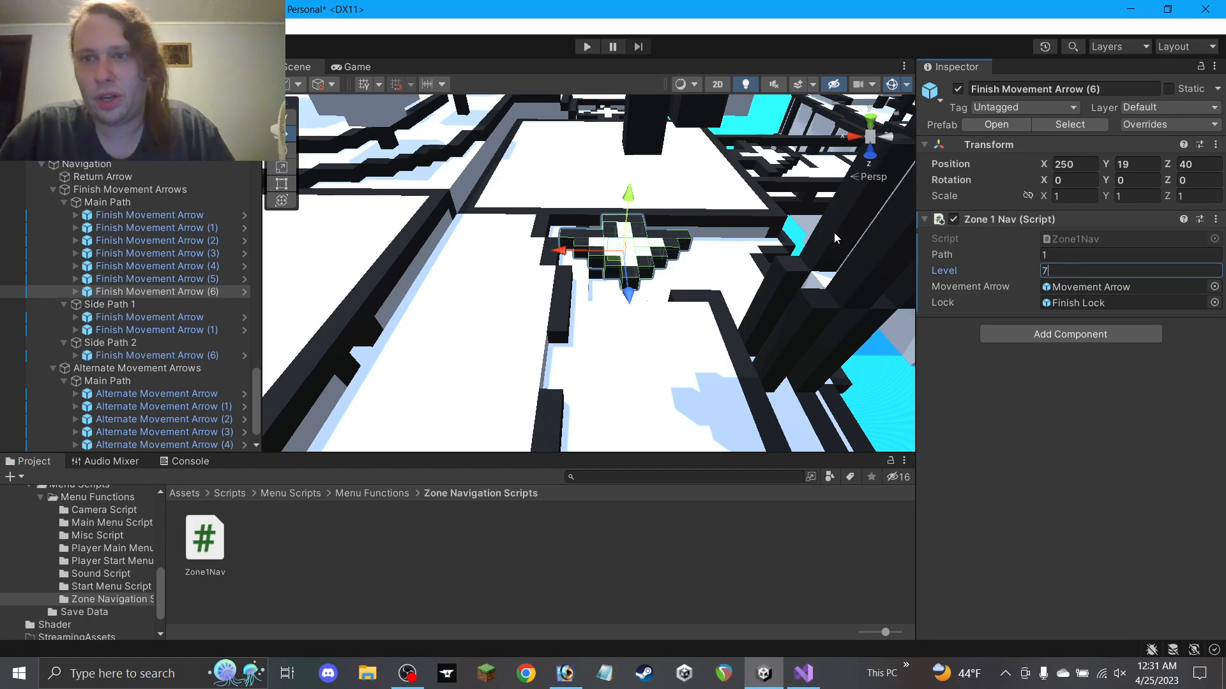
scroll(830, 240, down, 6)
alt+drag(511, 246, 638, 243)
scroll(639, 242, down, 3)
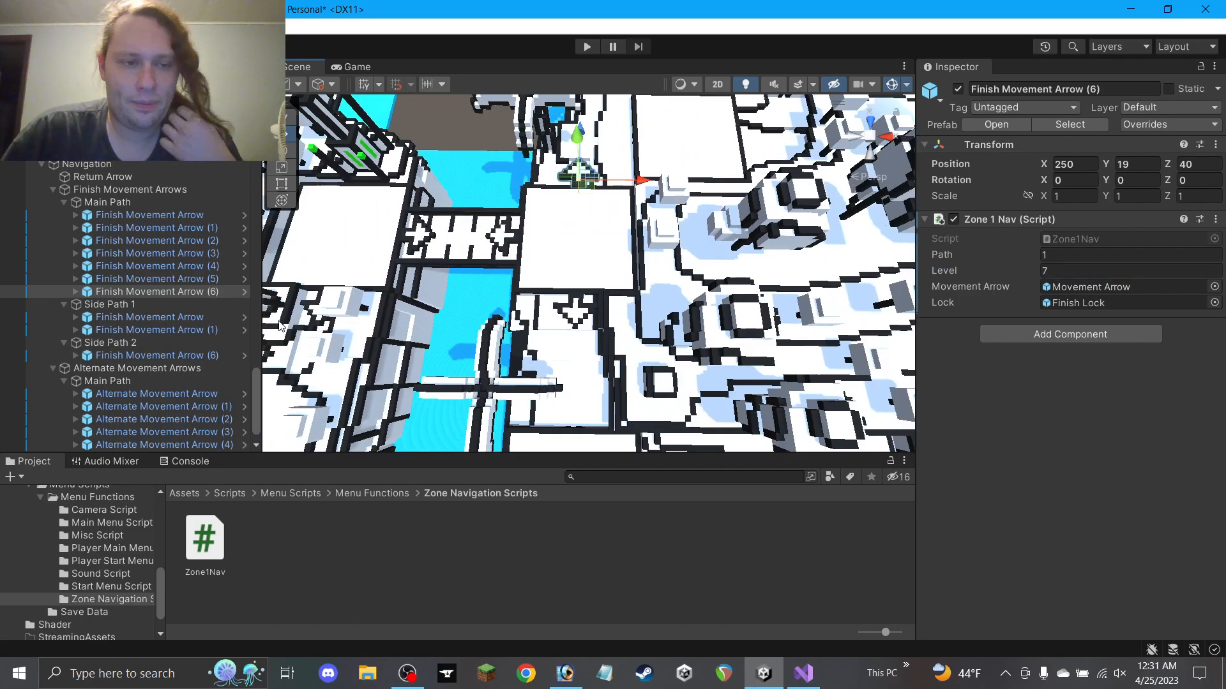
Select the Side Path 2 finish arrow and frame it in the Scene view
click(157, 355)
key(f)
middle_drag(518, 311, 485, 174)
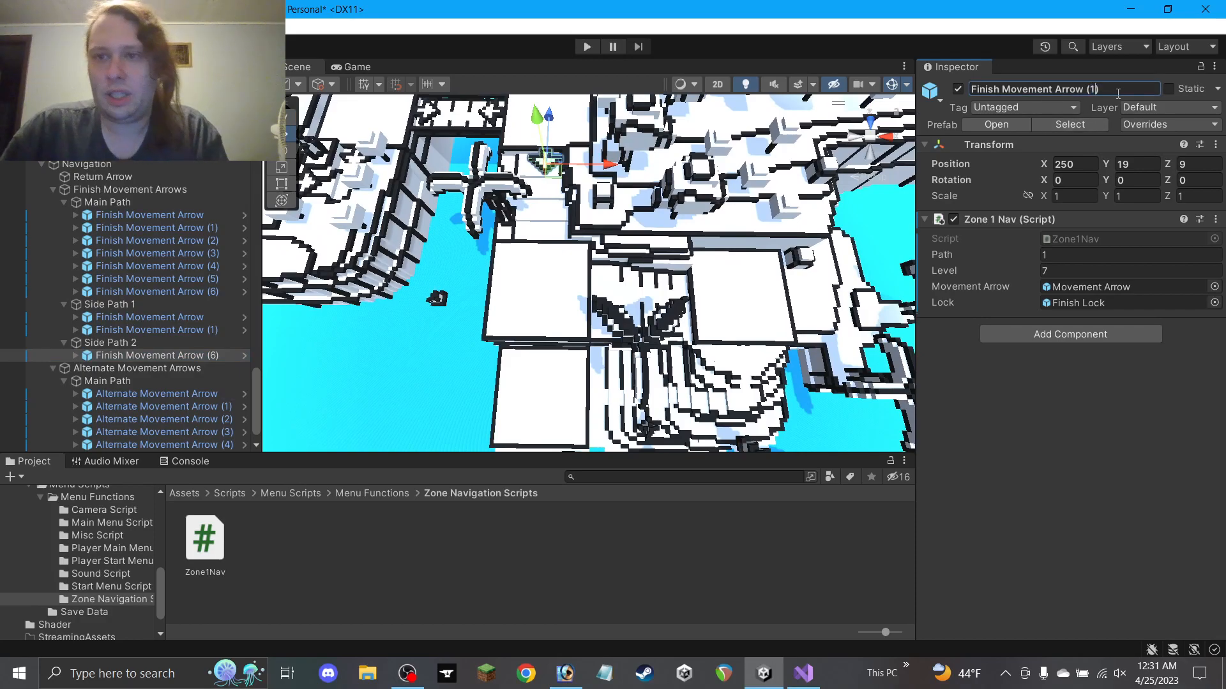
Rename the Side Path 2 arrow to plain 'Finish Movement Arrow' by dropping its number suffix
key(BackSpace)
click(187, 359)
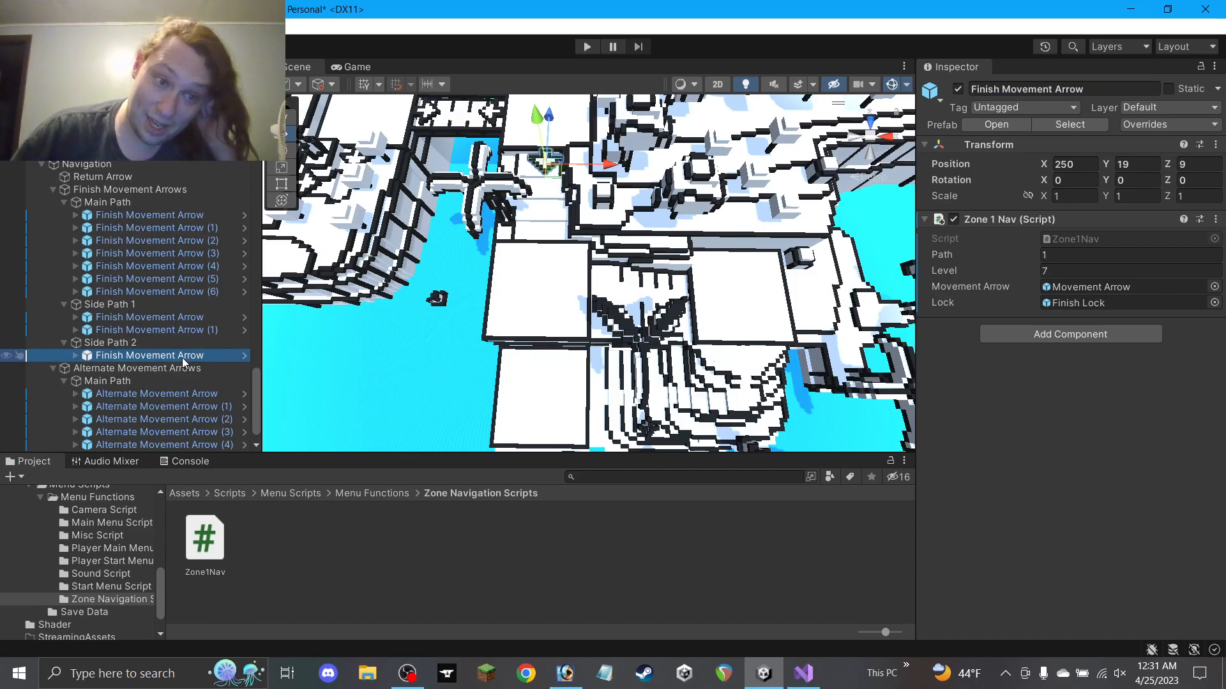
scroll(182, 356, down, 1)
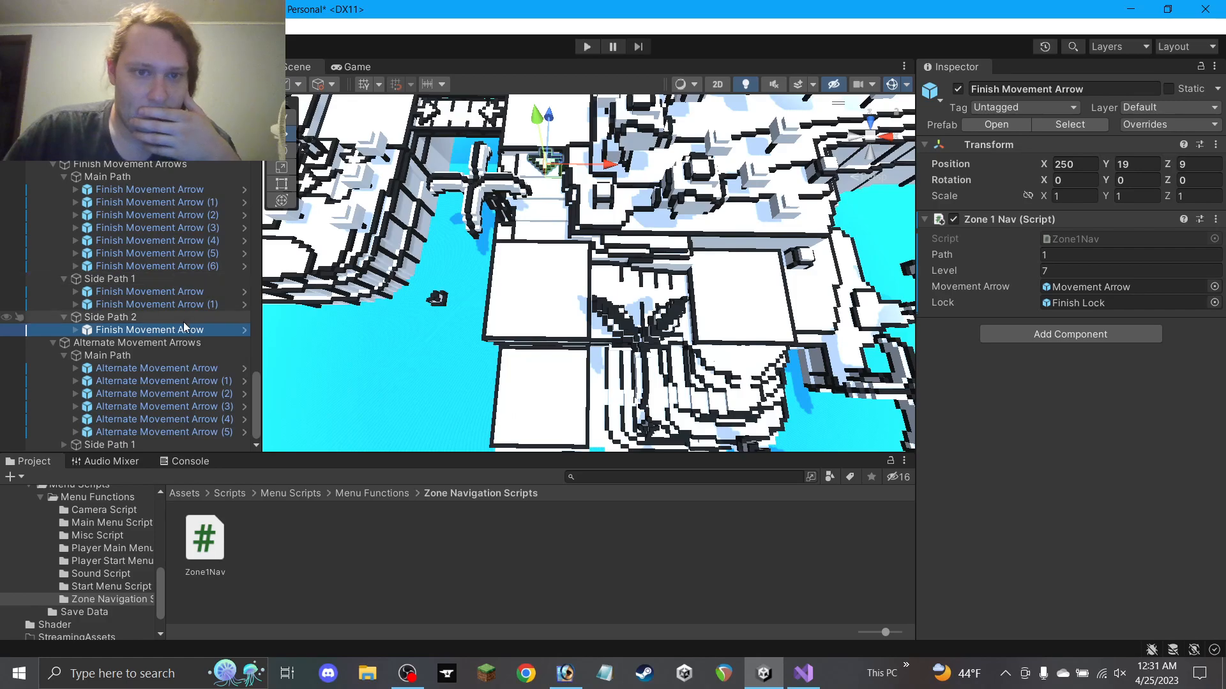
scroll(421, 265, down, 2)
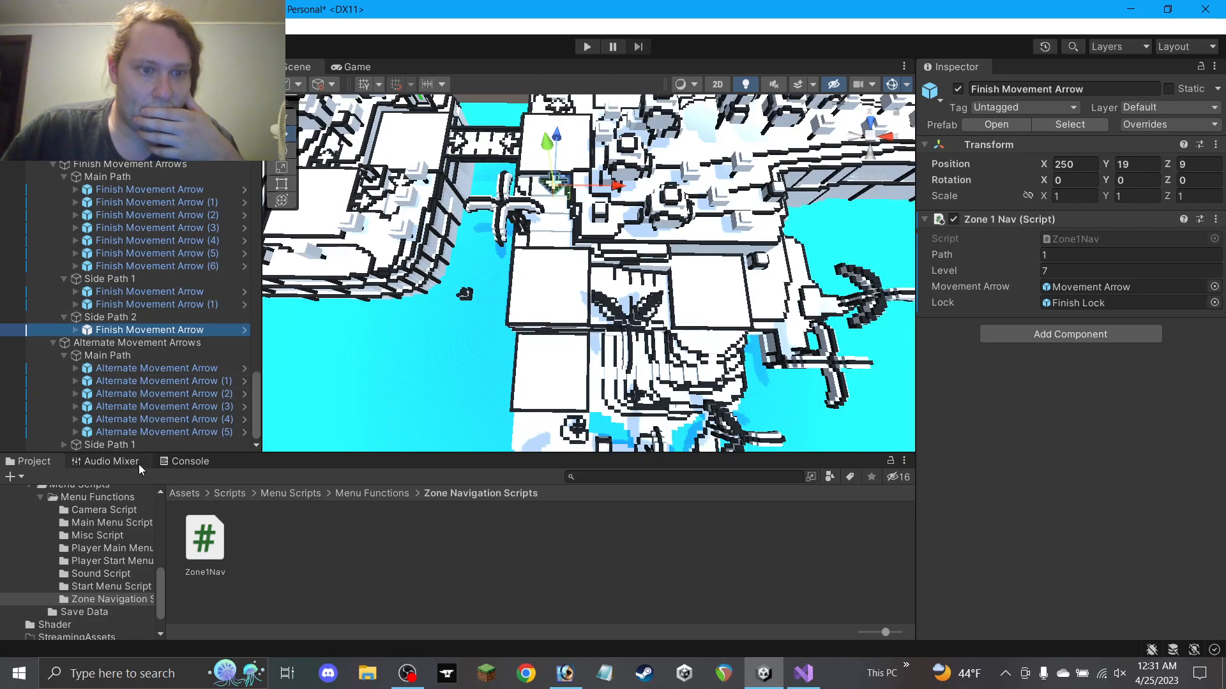
Create an empty 'Side Path 2' group under Alternate Movement Arrows
right_click(110, 344)
click(173, 381)
text(S)
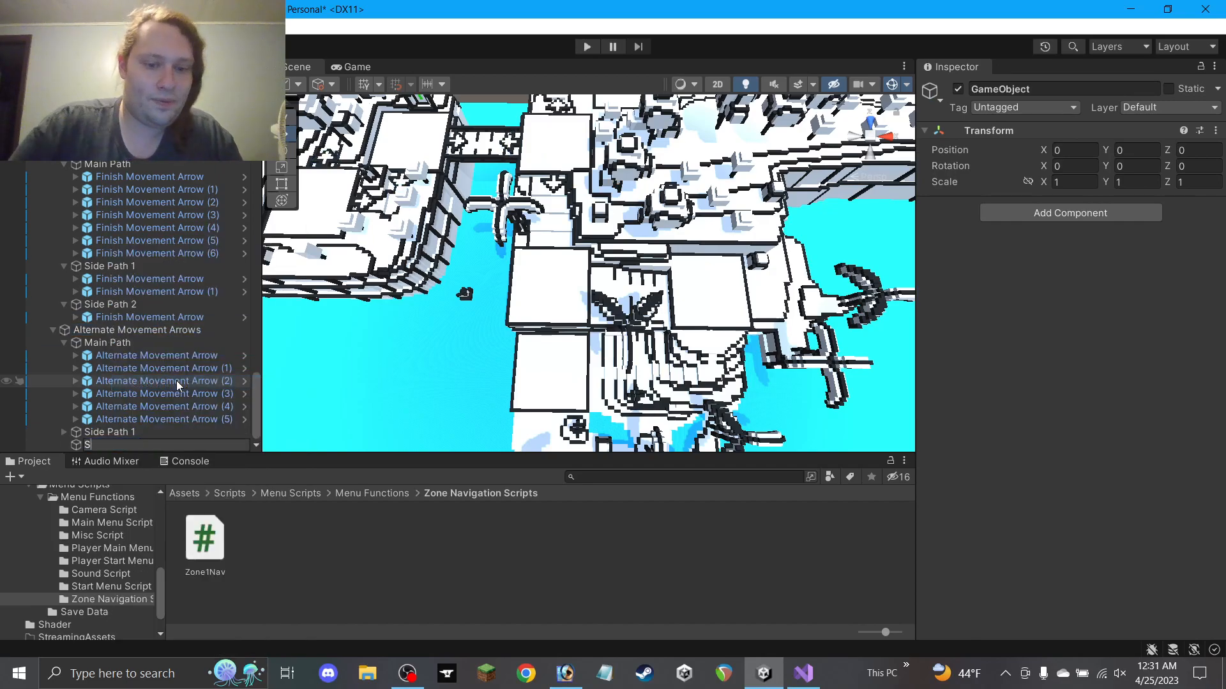
text(ide Path )
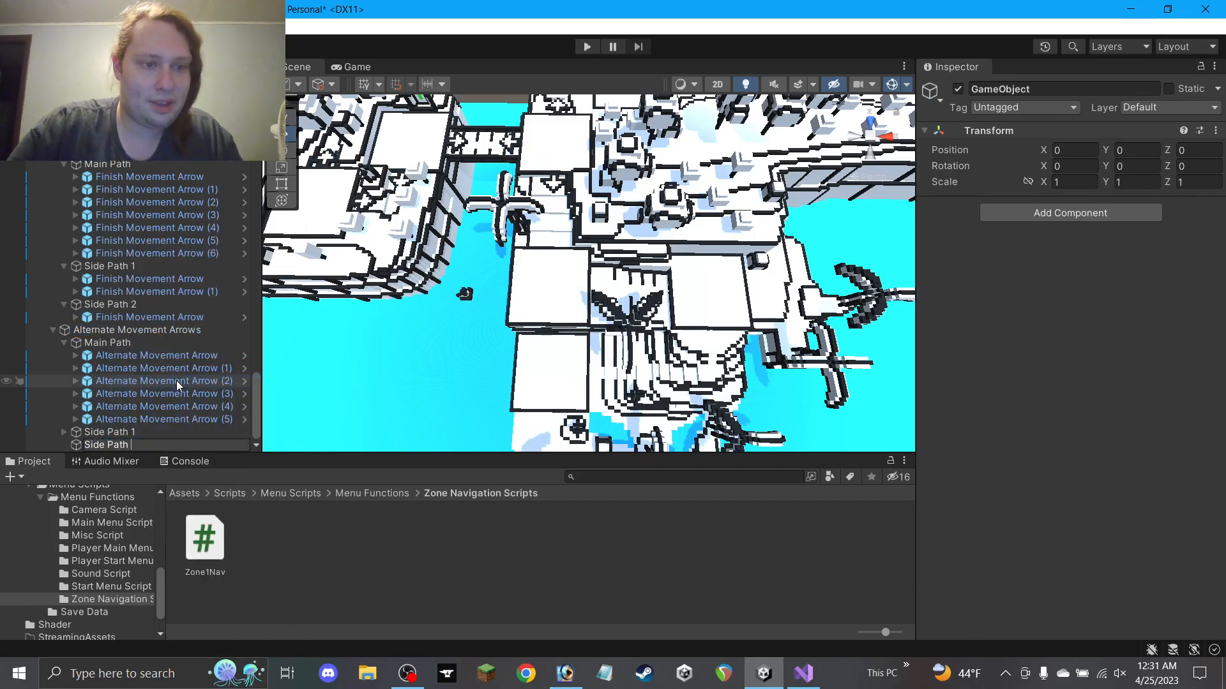
text(2)
key(Return)
click(179, 370)
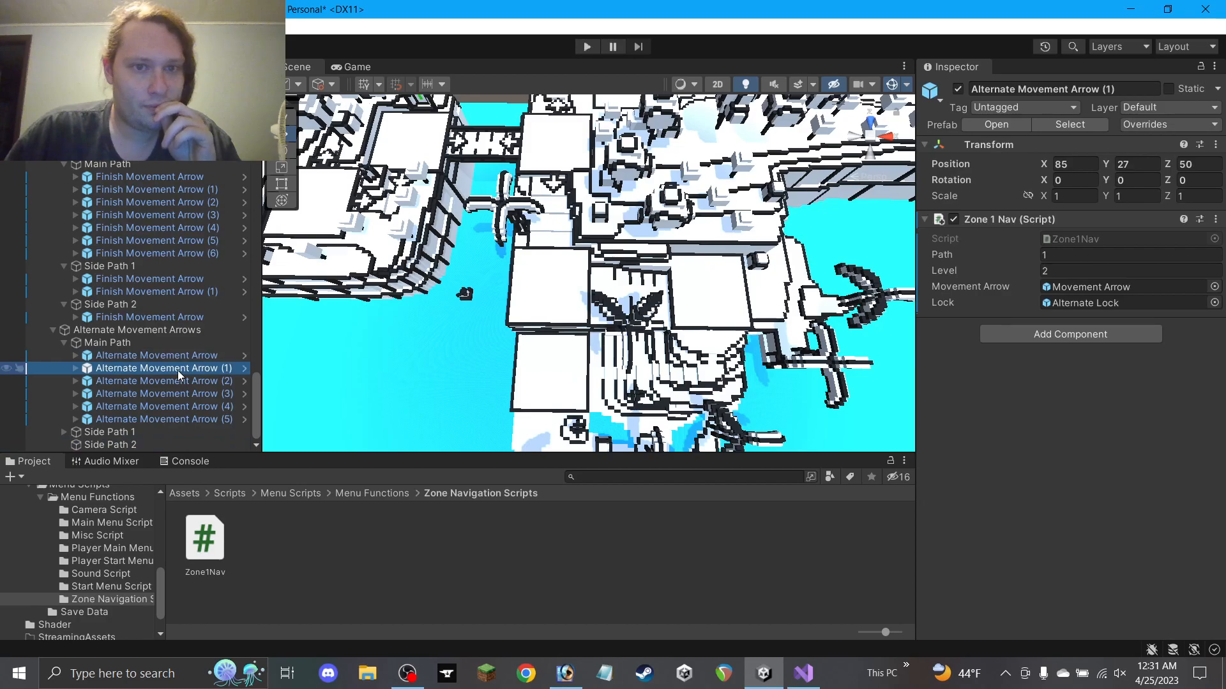
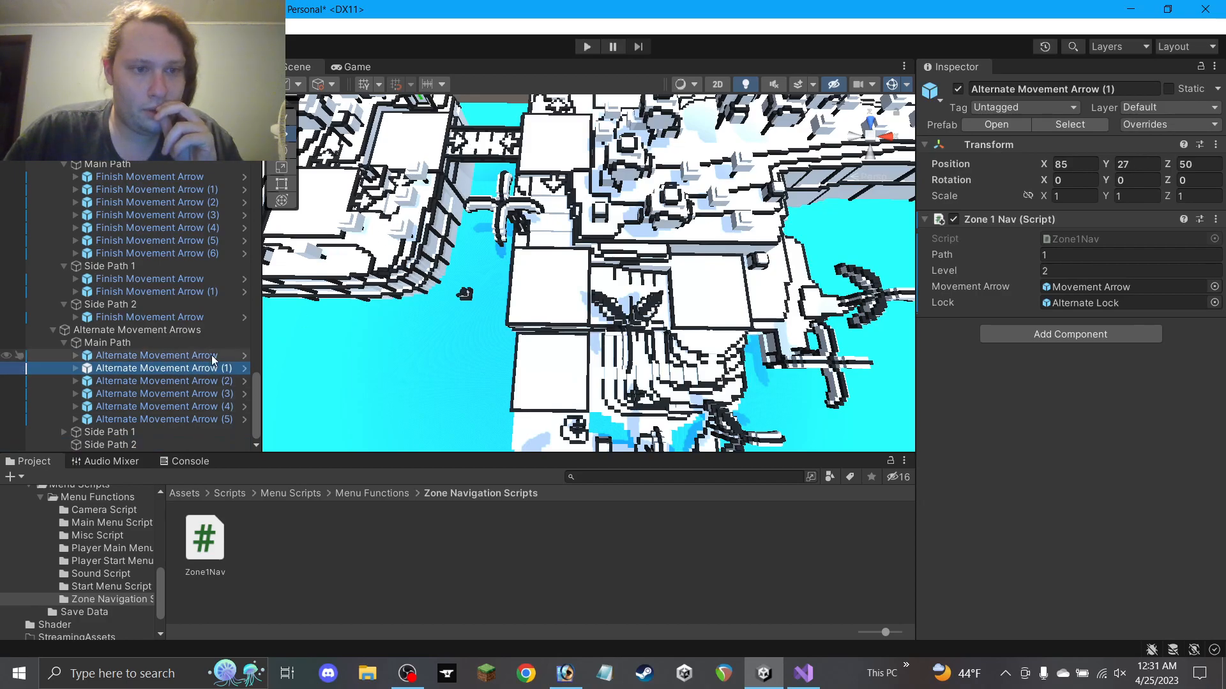
Find Alternate Movement Arrow (3) in the maze and inspect its Movement Arrow child
middle_drag(511, 221, 787, 357)
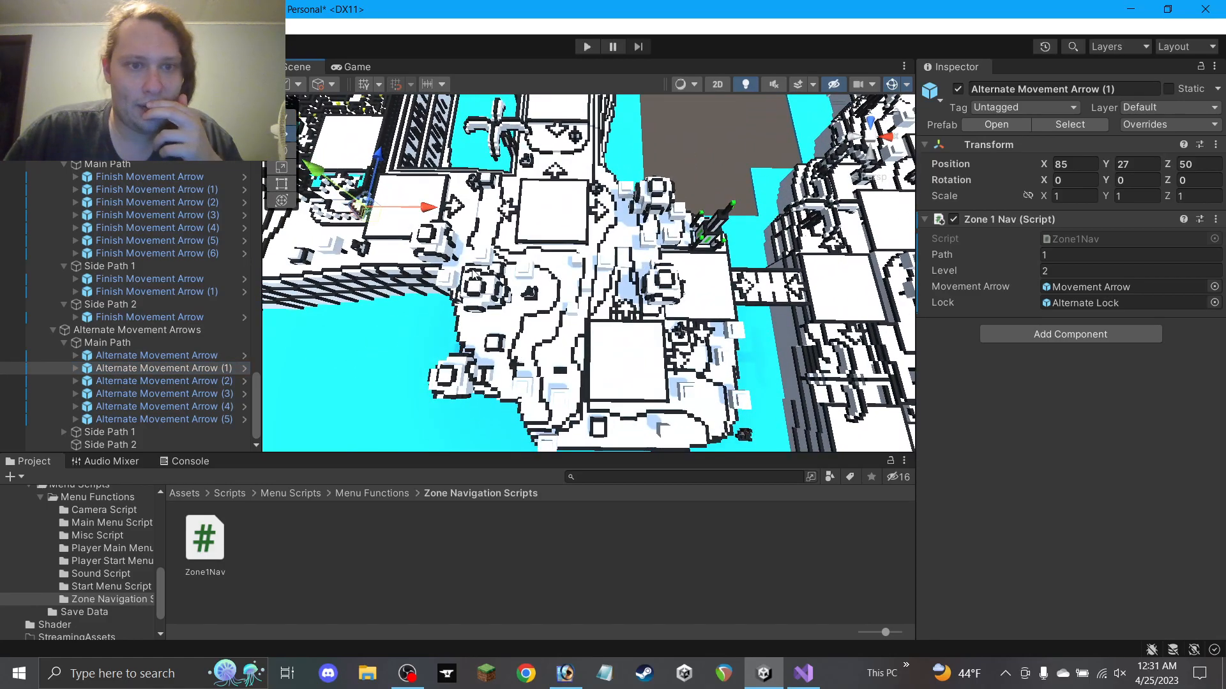
middle_drag(465, 280, 600, 323)
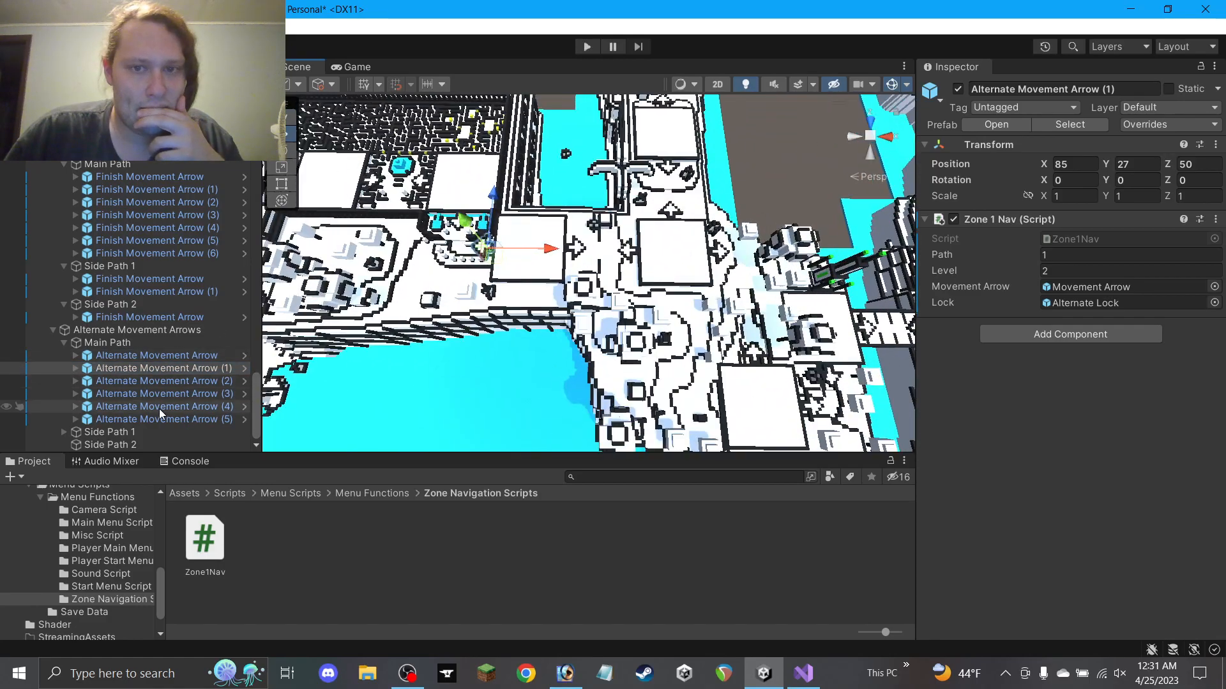
middle_drag(576, 341, 263, 224)
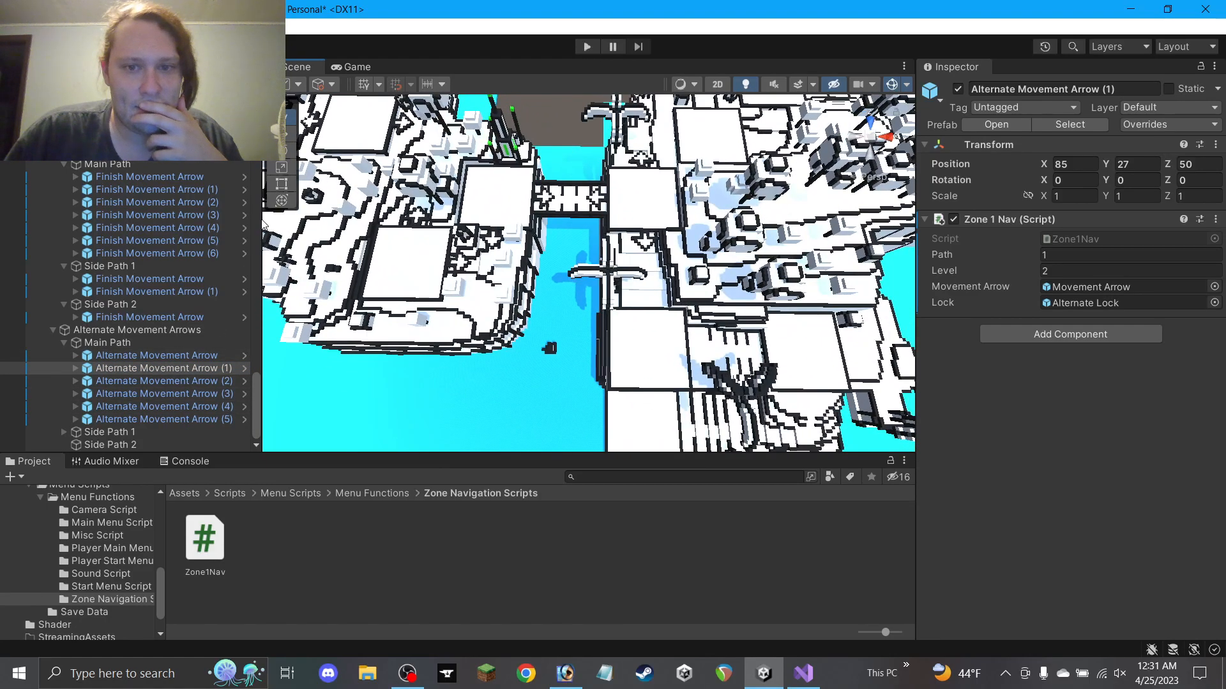
middle_drag(415, 259, 516, 297)
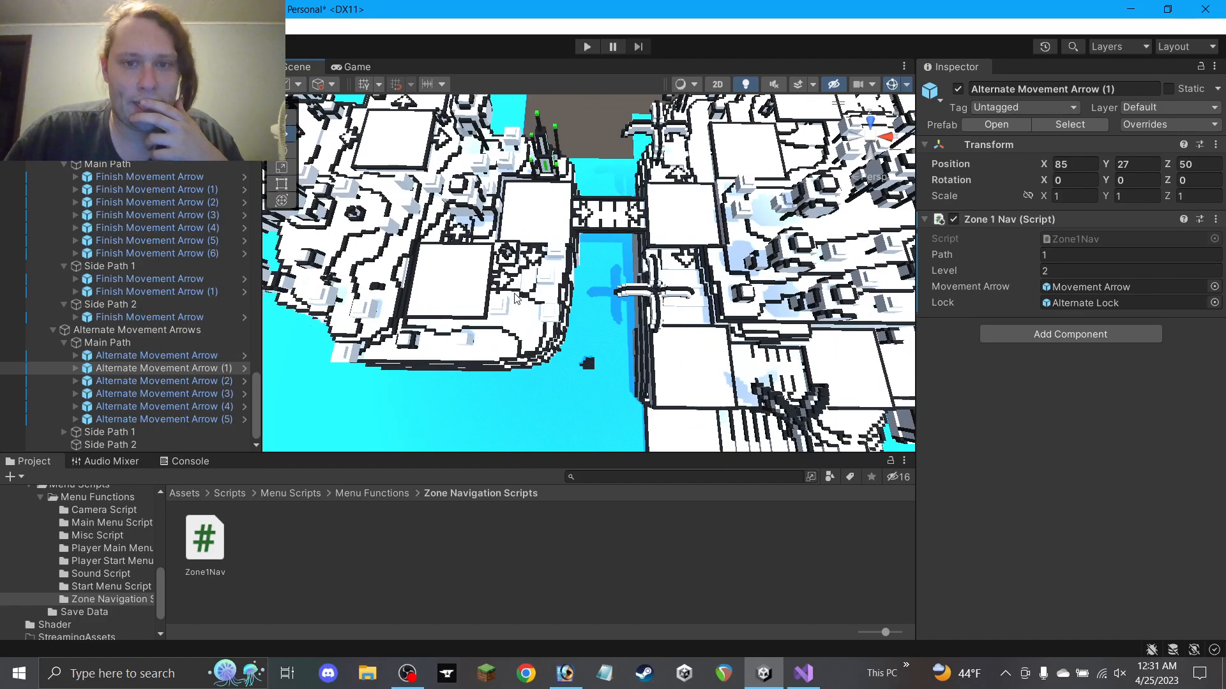
middle_drag(439, 302, 433, 255)
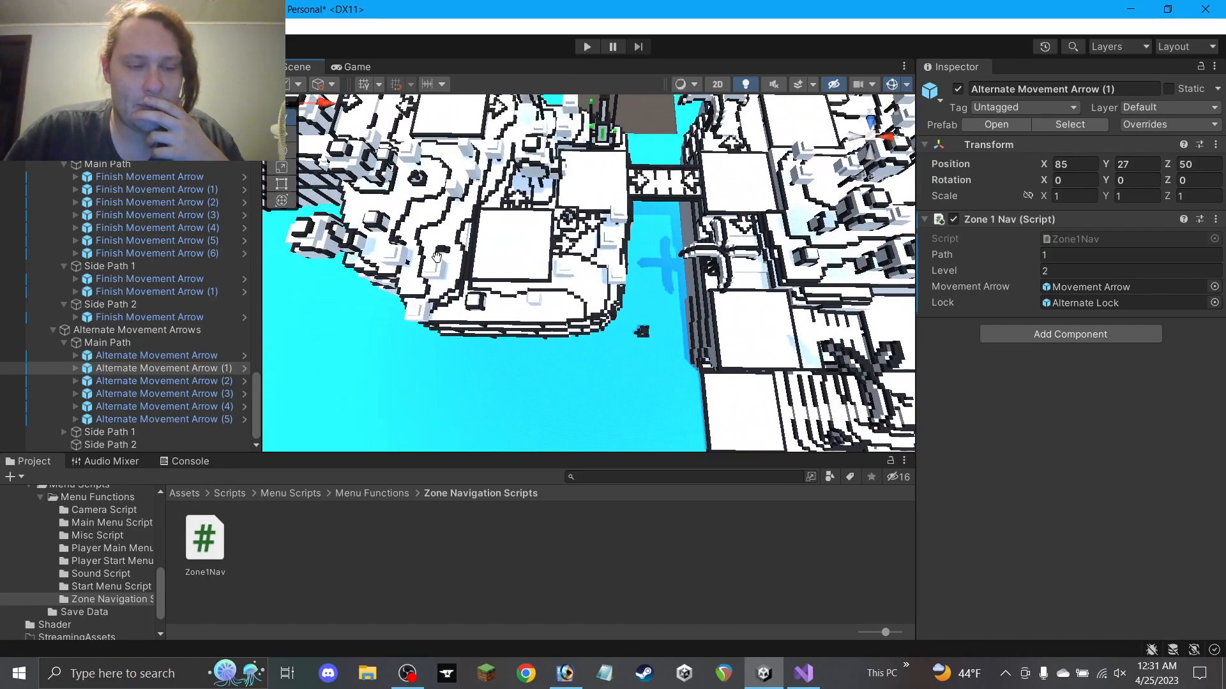
click(171, 407)
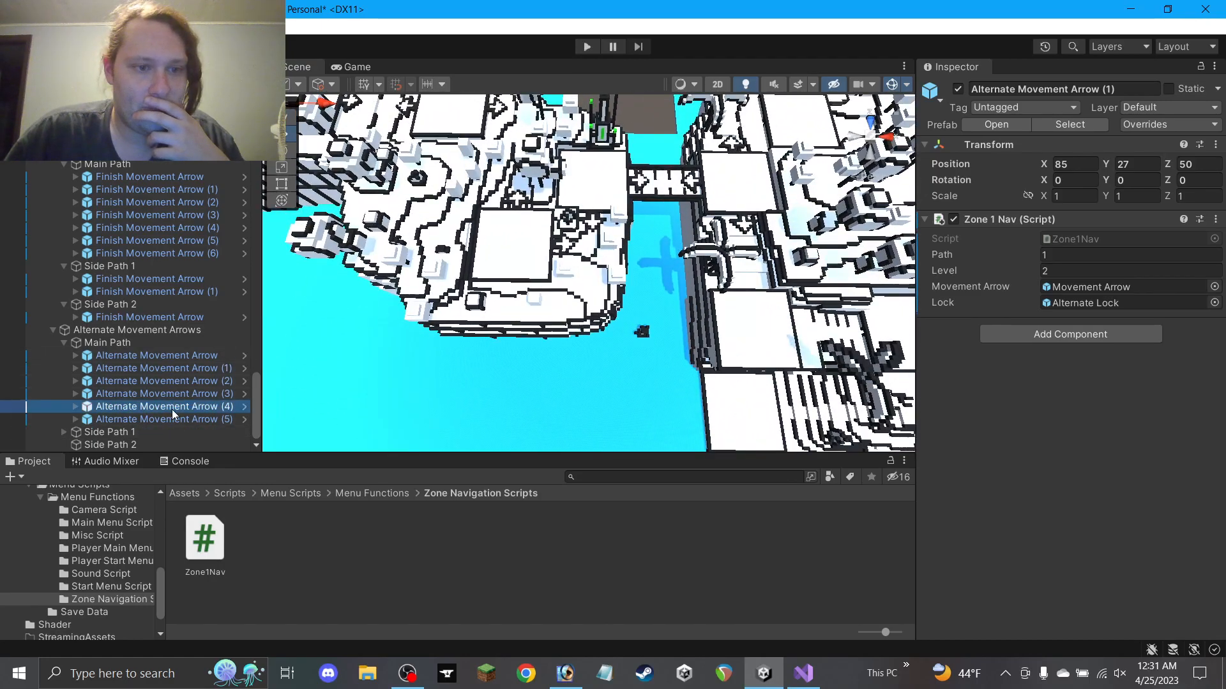
click(169, 393)
middle_drag(535, 316, 361, 282)
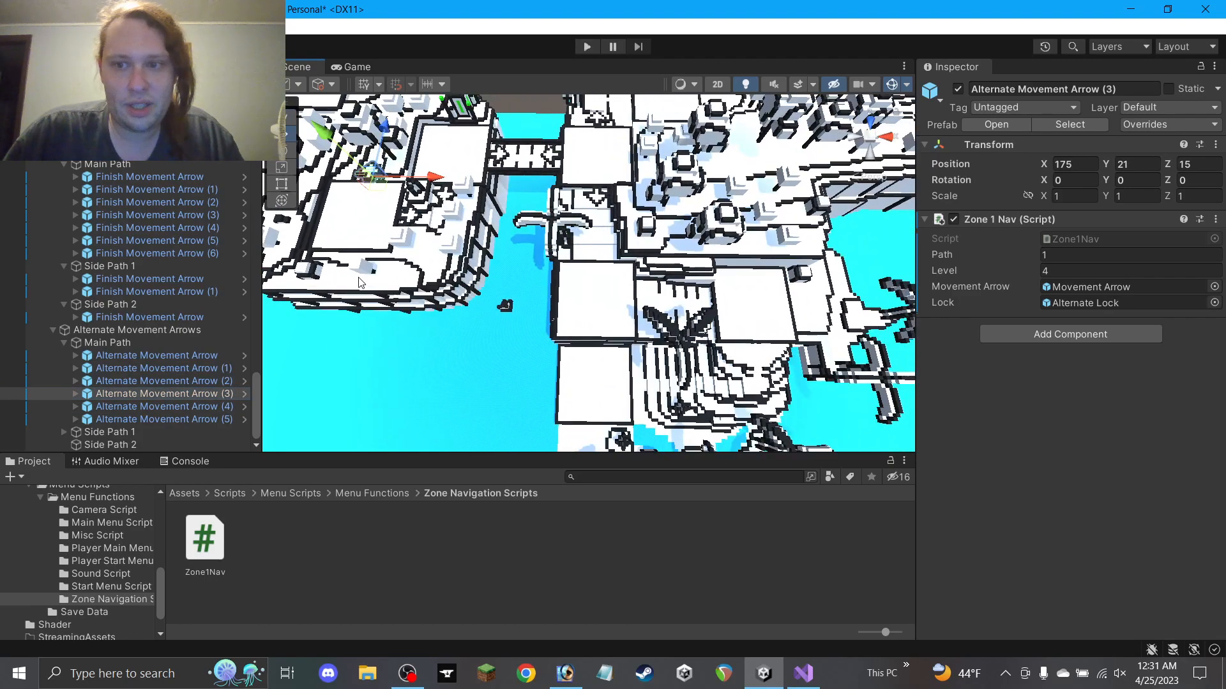
click(76, 394)
click(159, 420)
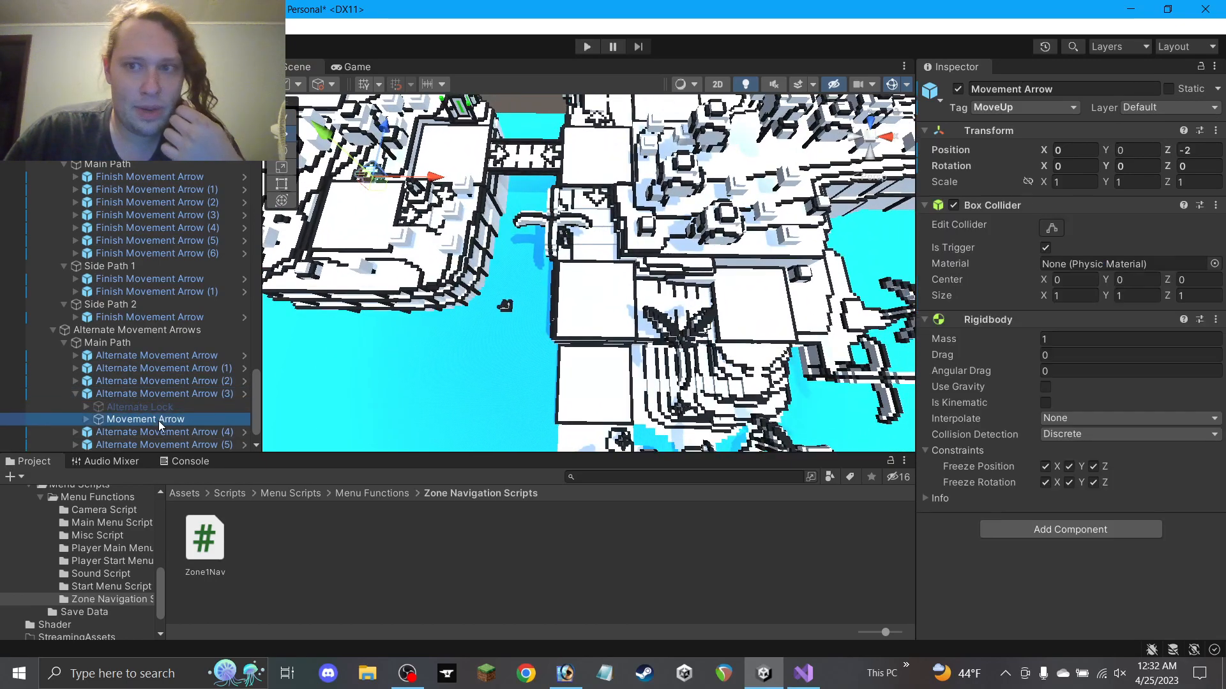
click(75, 394)
Duplicate Alternate Movement Arrow (3) into Side Path 2 and name the copy 'Alternate Movement Arrow'
key(Down)
key(Down)
key(Down)
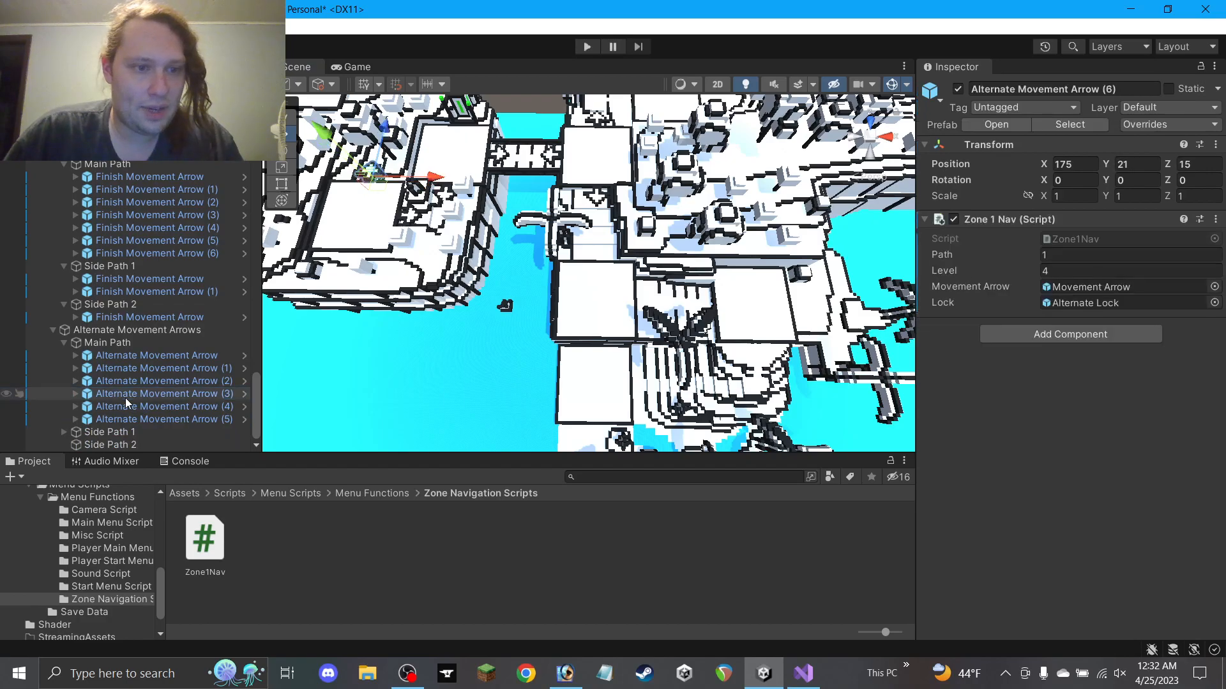
drag(139, 419, 158, 447)
double_click(1111, 90)
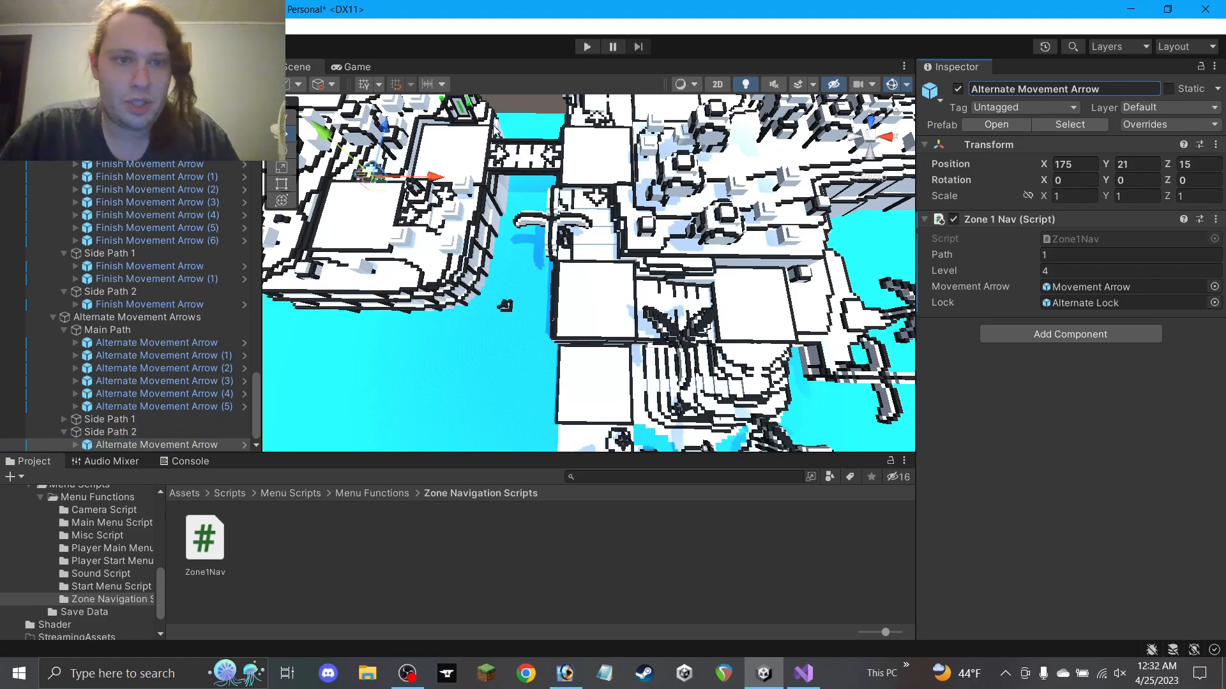
Position the new arrow on the side path floor at 250, 16, -10
drag(385, 192, 613, 262)
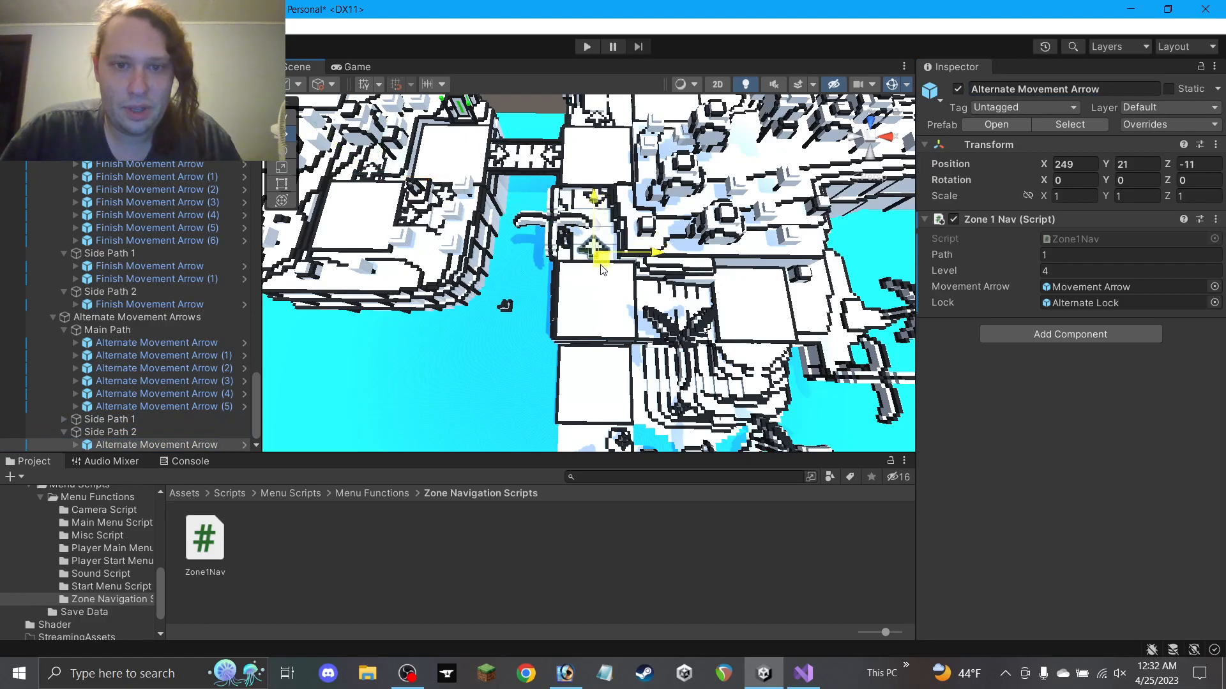
scroll(611, 219, up, 10)
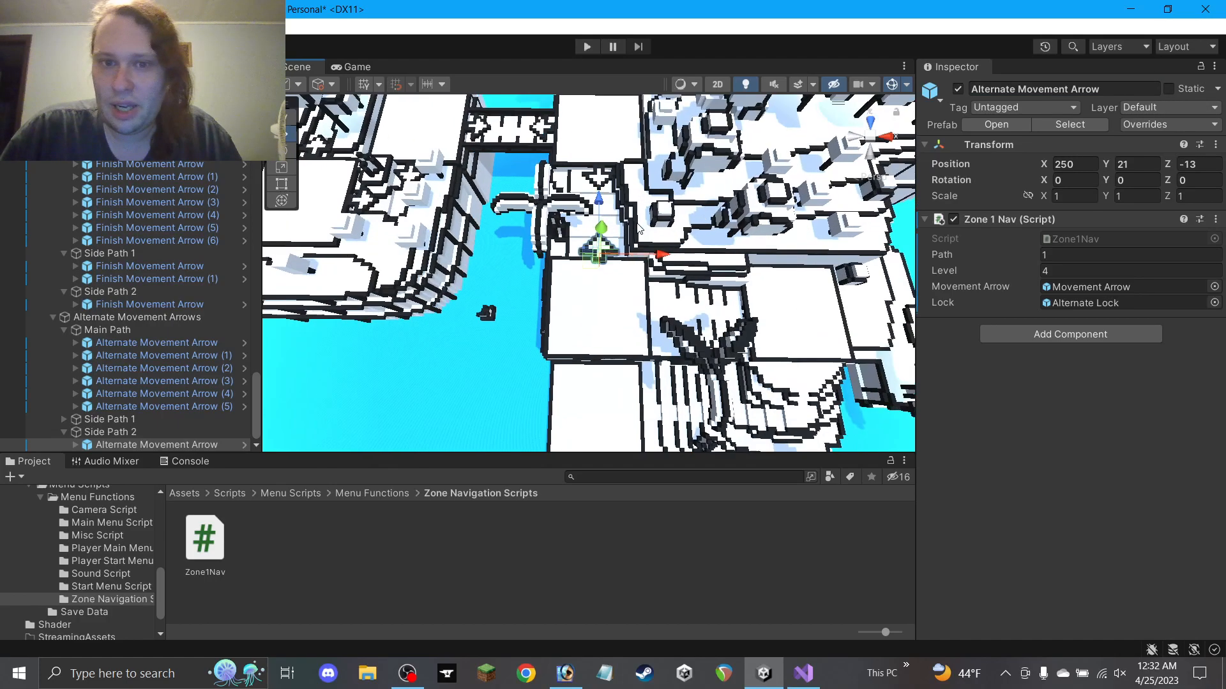
alt+drag(610, 218, 570, 265)
drag(565, 350, 565, 379)
drag(562, 291, 628, 317)
Keep the floor block beside the arrow at X scale 15 and slide it to Z -1
middle_drag(613, 283, 581, 242)
click(582, 256)
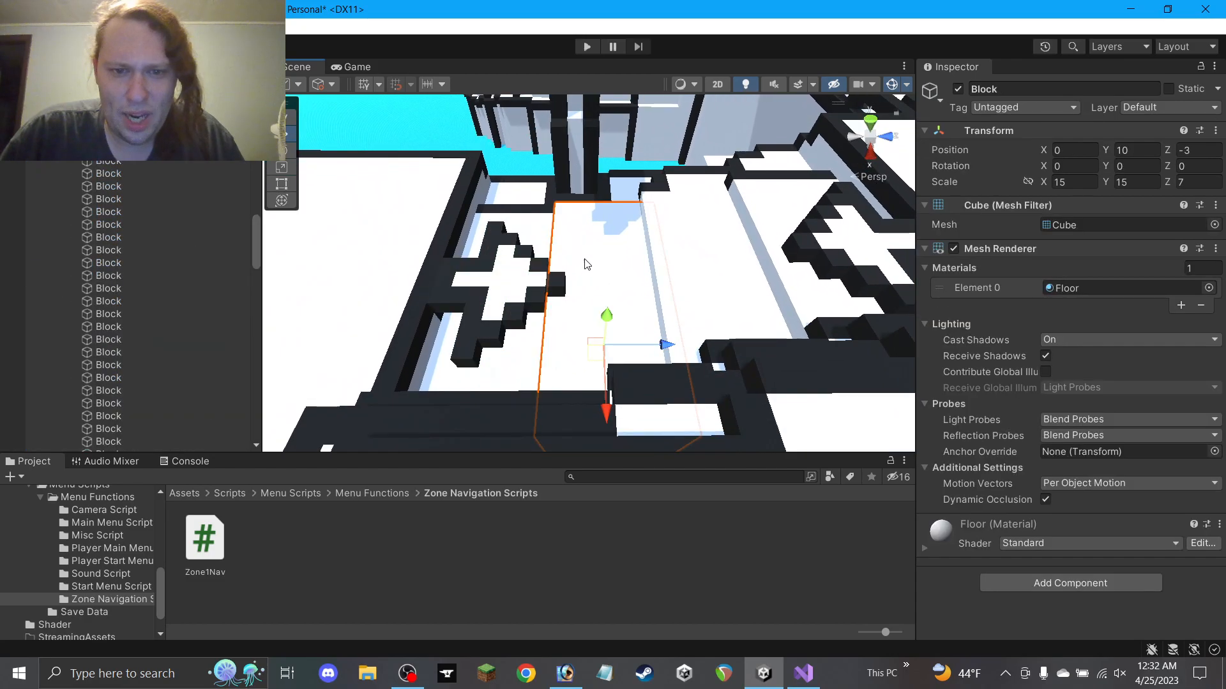
alt+drag(583, 258, 587, 247)
middle_drag(582, 266, 581, 264)
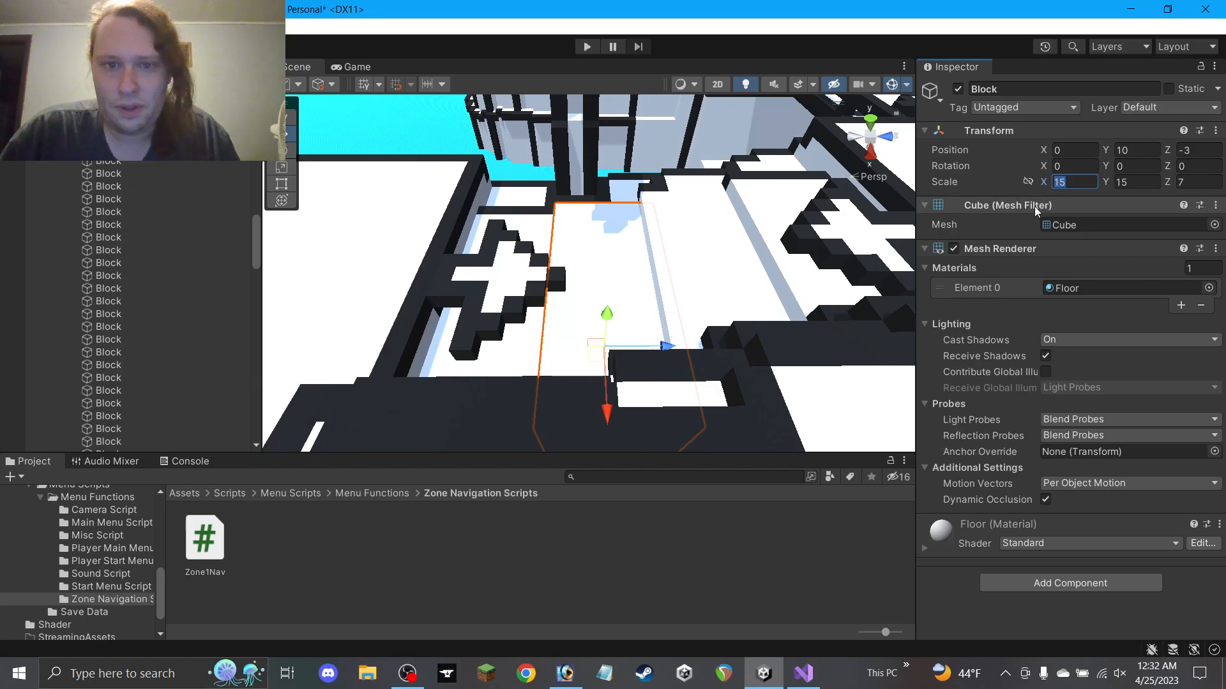
text(13)
key(ctrl+z)
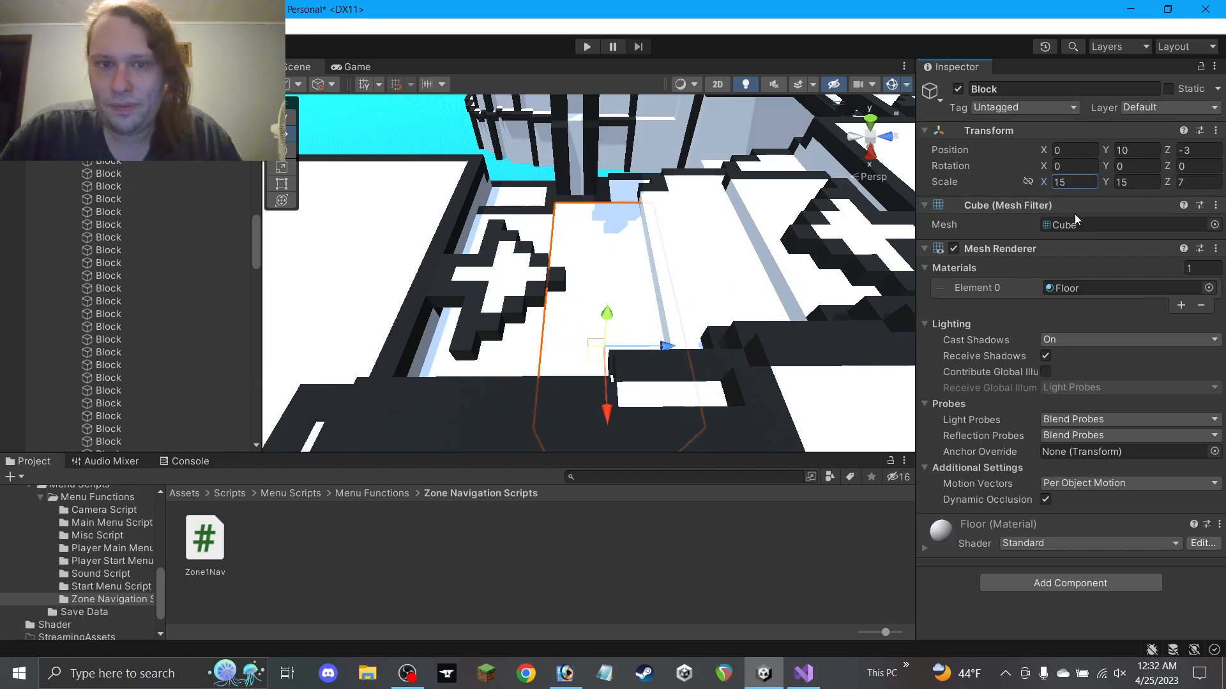
drag(648, 350, 682, 352)
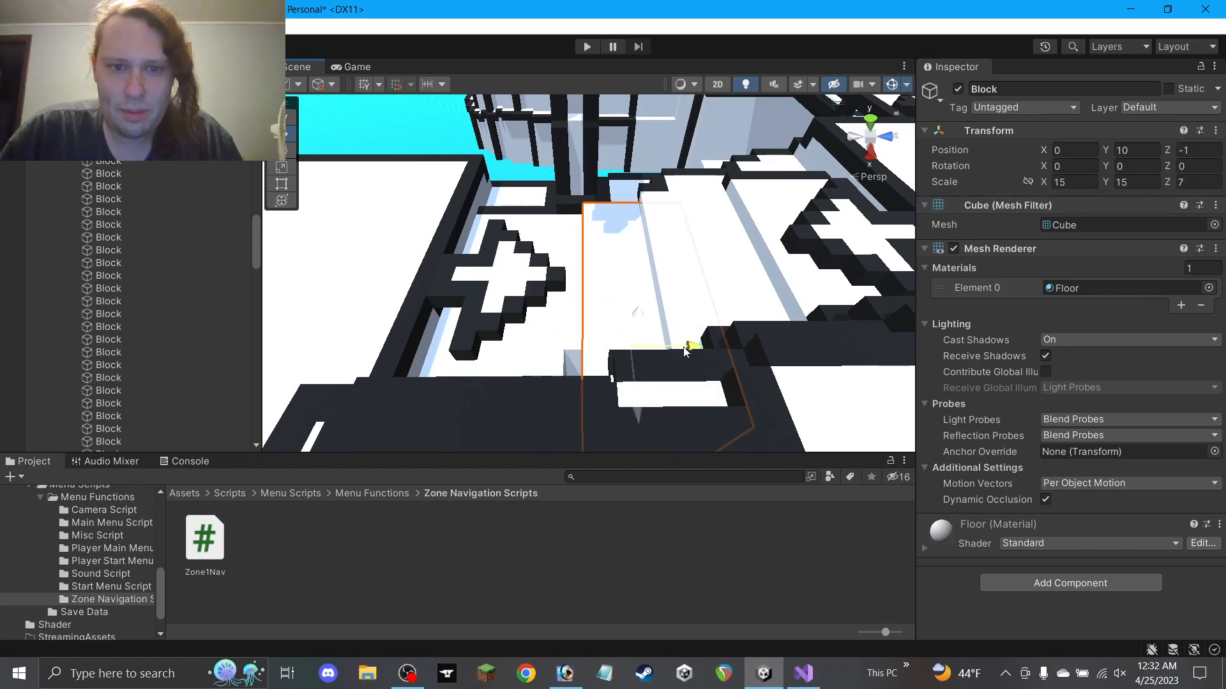
Give the neighbouring floor block Z scale 9 and move it to Z -8
click(540, 351)
alt+drag(540, 352, 553, 389)
click(1182, 183)
text(9)
drag(591, 330, 605, 330)
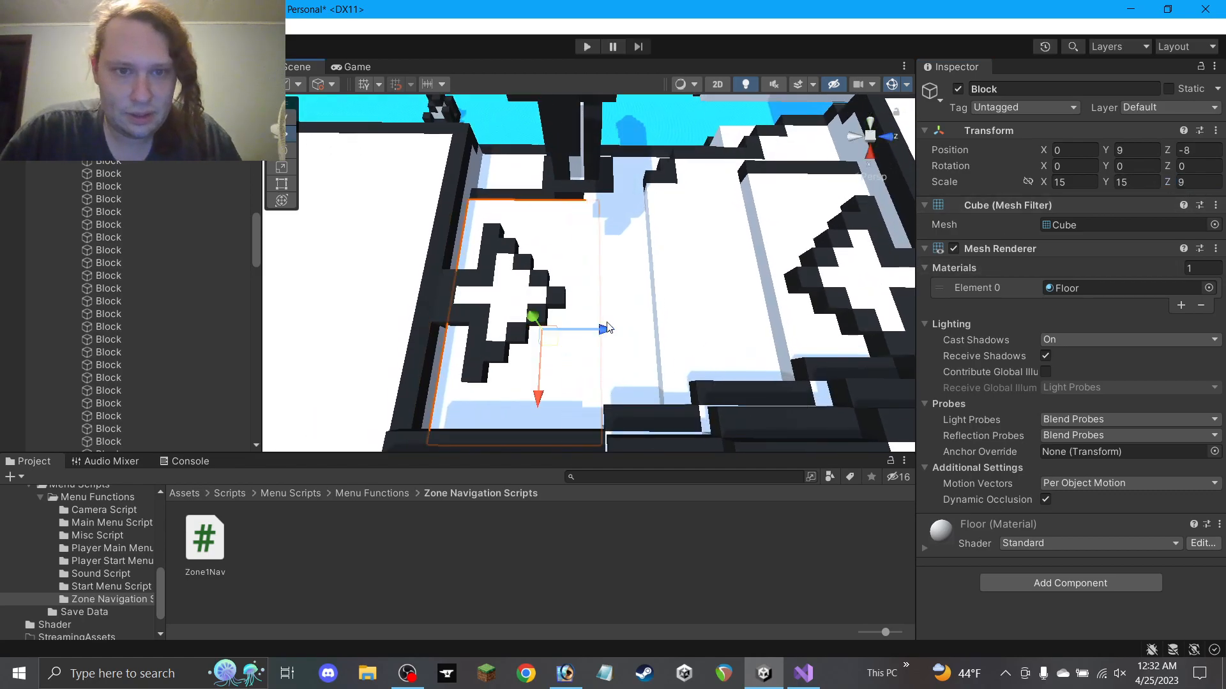
Move the nearby wall block to the right and lower it
click(572, 191)
scroll(582, 197, up, 3)
alt+drag(583, 200, 811, 281)
alt+drag(418, 320, 454, 329)
drag(470, 281, 551, 280)
Duplicate the large floor block into Block (1) through Block (4), each with Scale X 3
click(585, 232)
alt+drag(585, 230, 632, 265)
key(ctrl+d)
text(3)
key(ctrl+d)
key(ctrl+d)
key(ctrl+d)
scroll(570, 288, down, 2)
click(326, 351)
Rename Block (1) through Block (4) together to plain 'Block'
scroll(575, 313, down, 2)
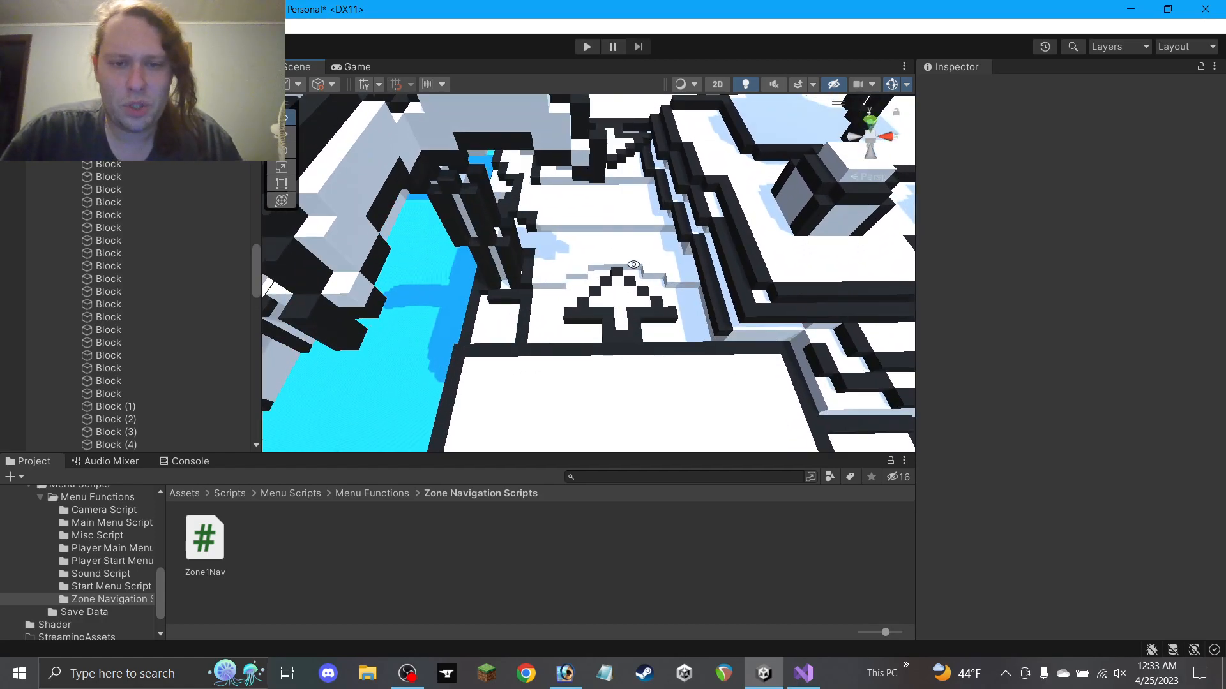
scroll(632, 266, down, 2)
scroll(187, 383, down, 3)
click(128, 311)
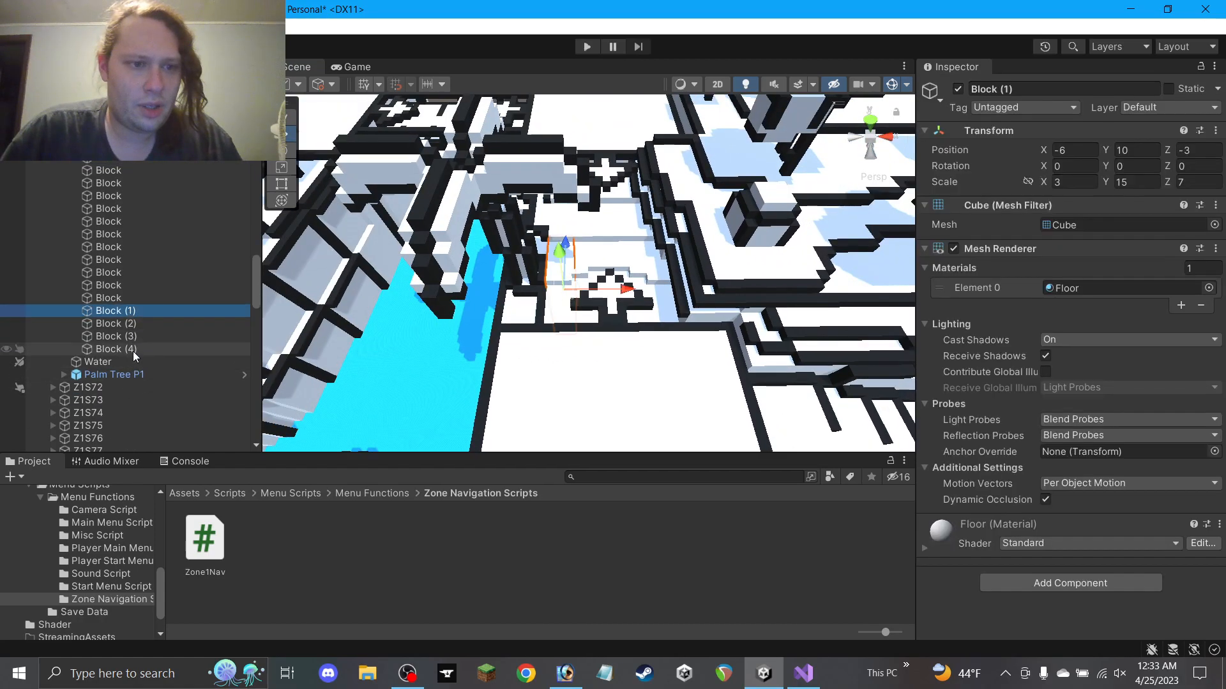
shift+click(133, 348)
click(1009, 88)
text(Lock)
key(BackSpace)
key(BackSpace)
key(BackSpace)
key(BackSpace)
text(Bloc)
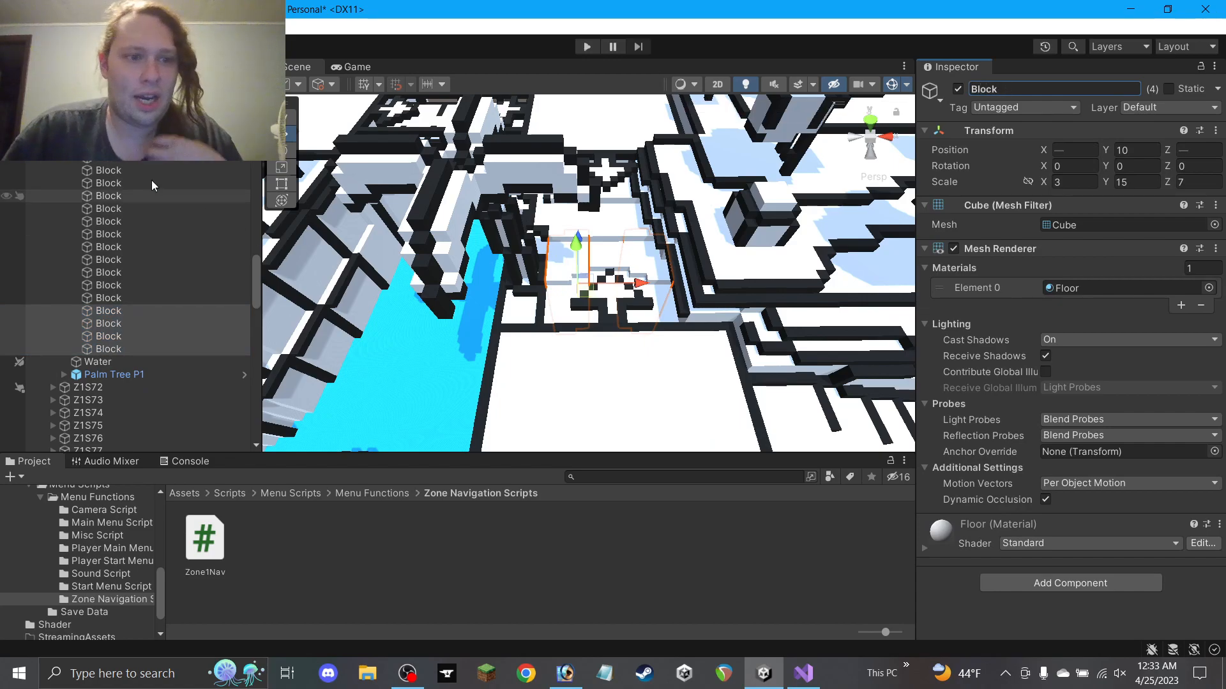
Collapse the Land group and Z1S71 in the Hierarchy
scroll(102, 239, up, 10)
scroll(76, 287, down, 3)
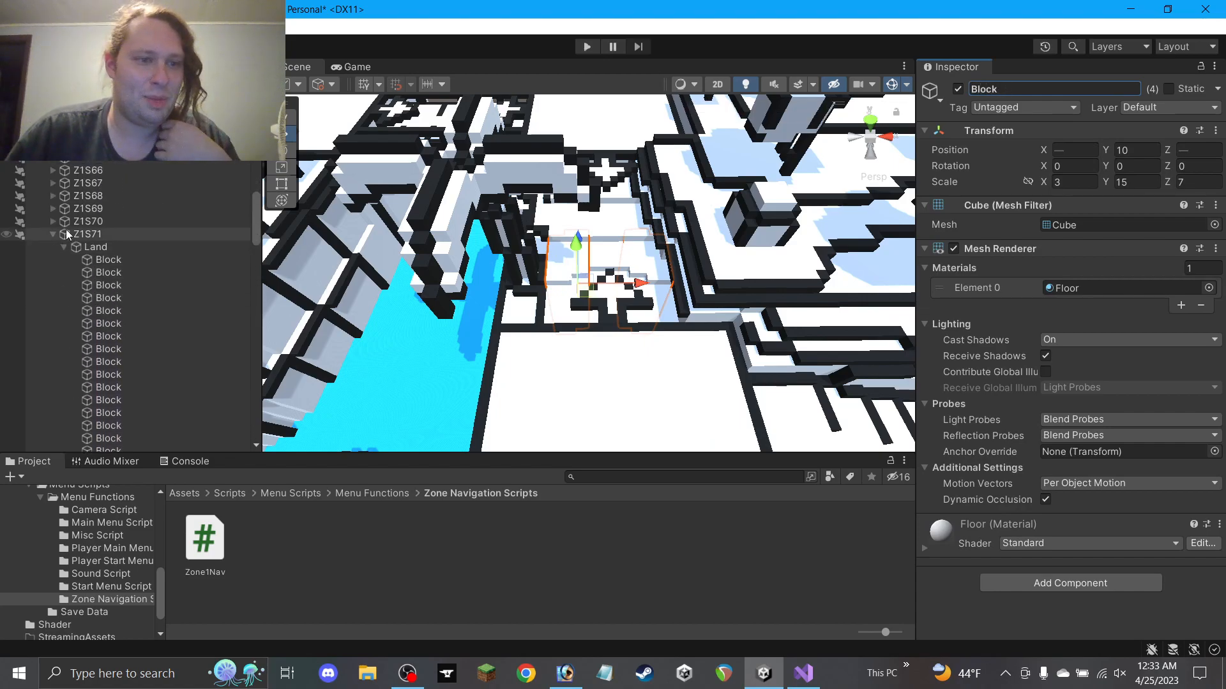
click(63, 247)
click(54, 236)
scroll(96, 268, down, 15)
Select the Alternate Movement Arrow under Side Path 2 and frame it in the scene
scroll(108, 332, down, 5)
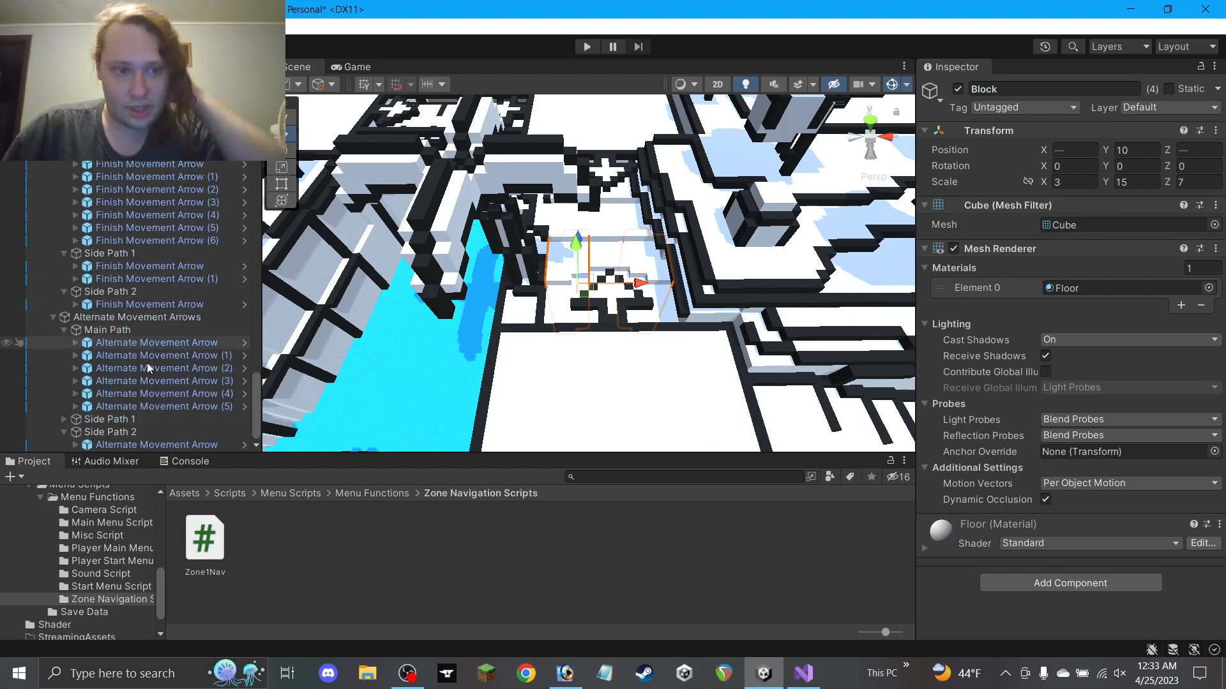
click(168, 433)
click(166, 445)
key(f)
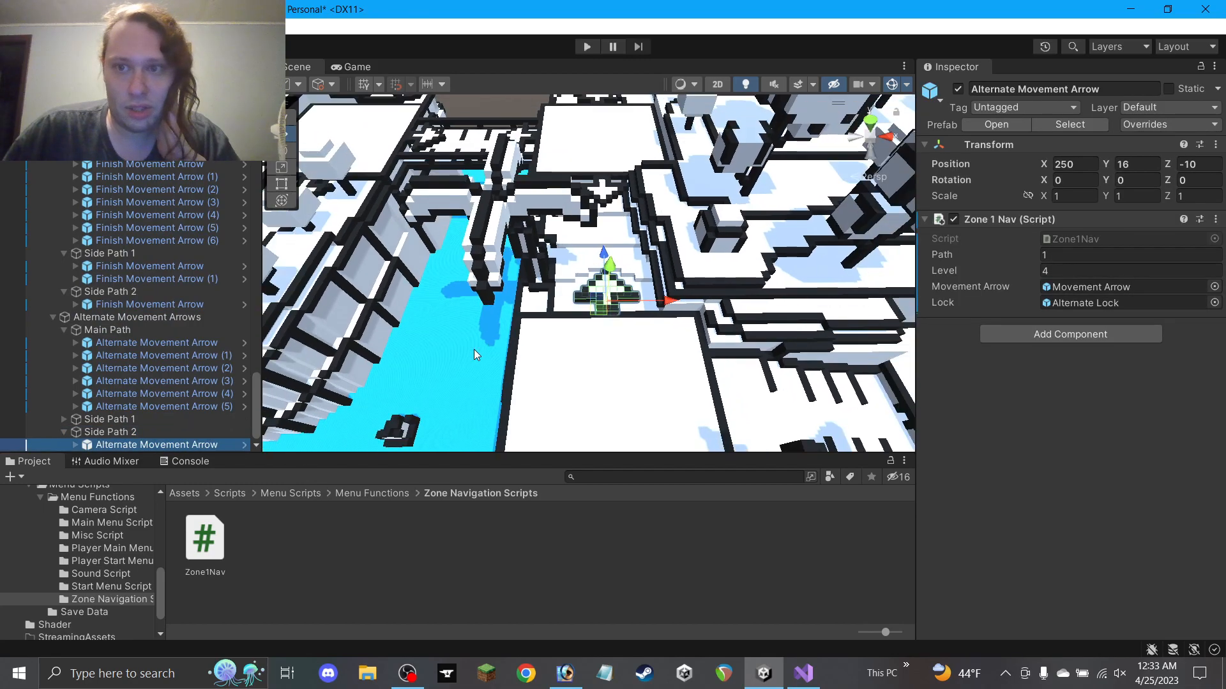
middle_drag(567, 335, 509, 289)
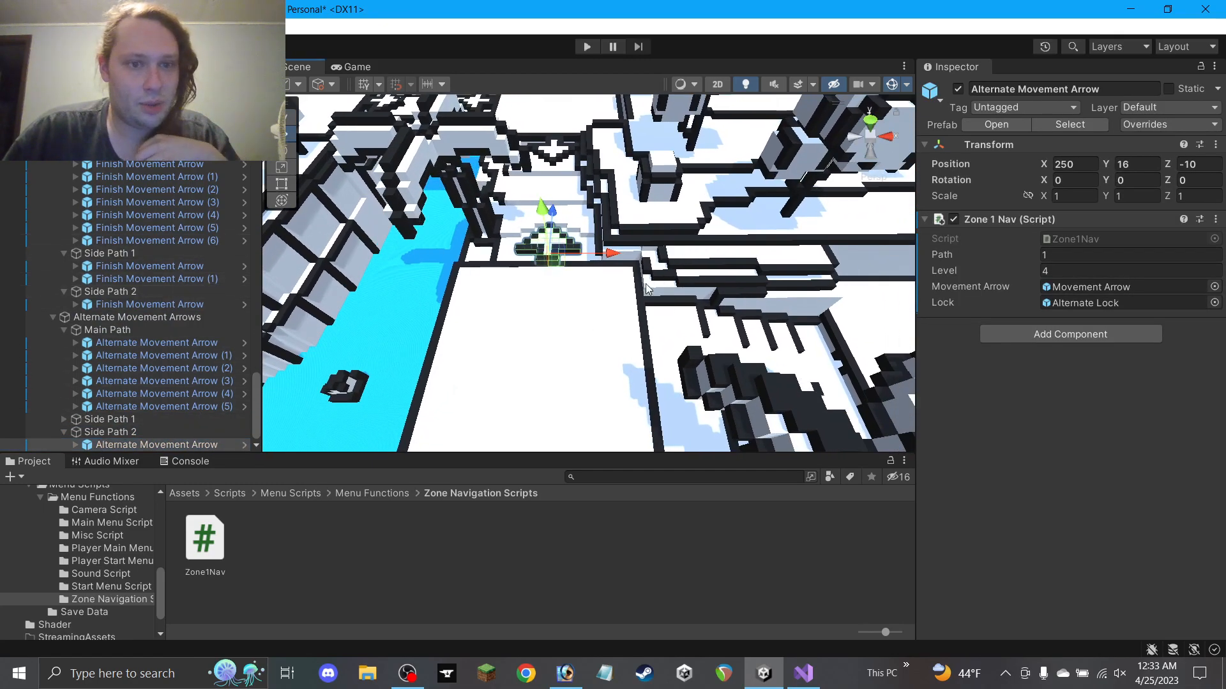
scroll(414, 249, down, 3)
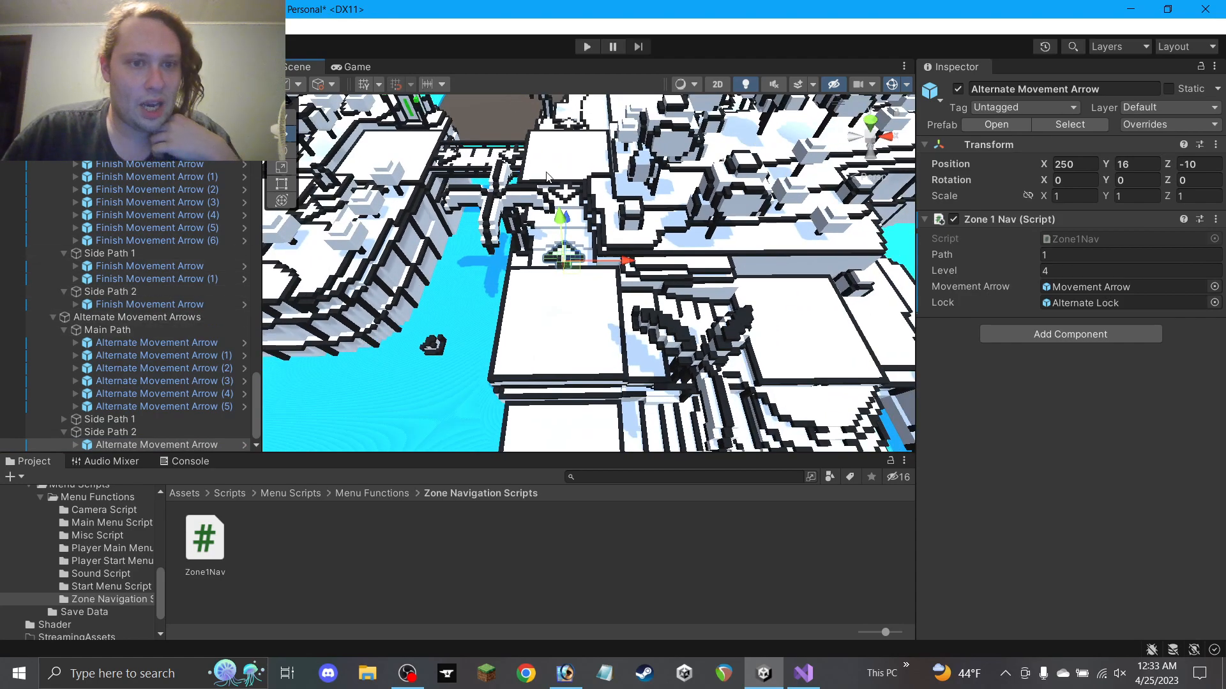
Move Finish Movement Arrow (7) into Side Path 2 and rename it Finish Movement Arrow (1)
click(450, 155)
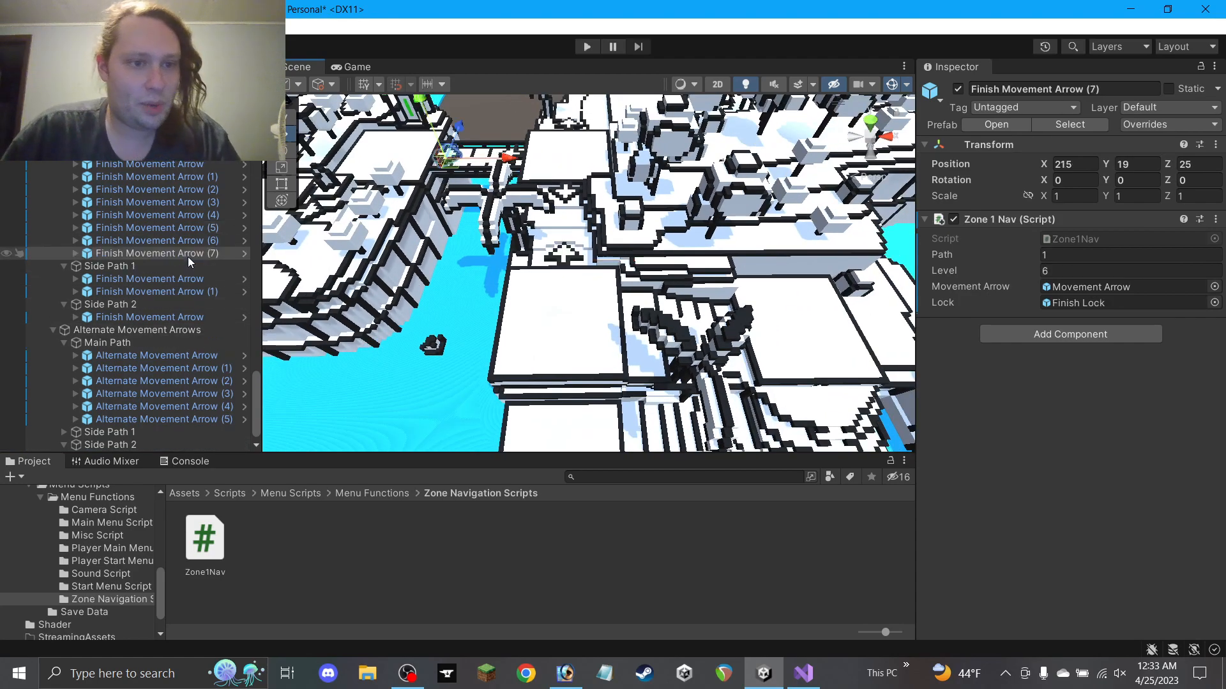
drag(186, 254, 157, 321)
click(1089, 89)
key(Delete)
text(1)
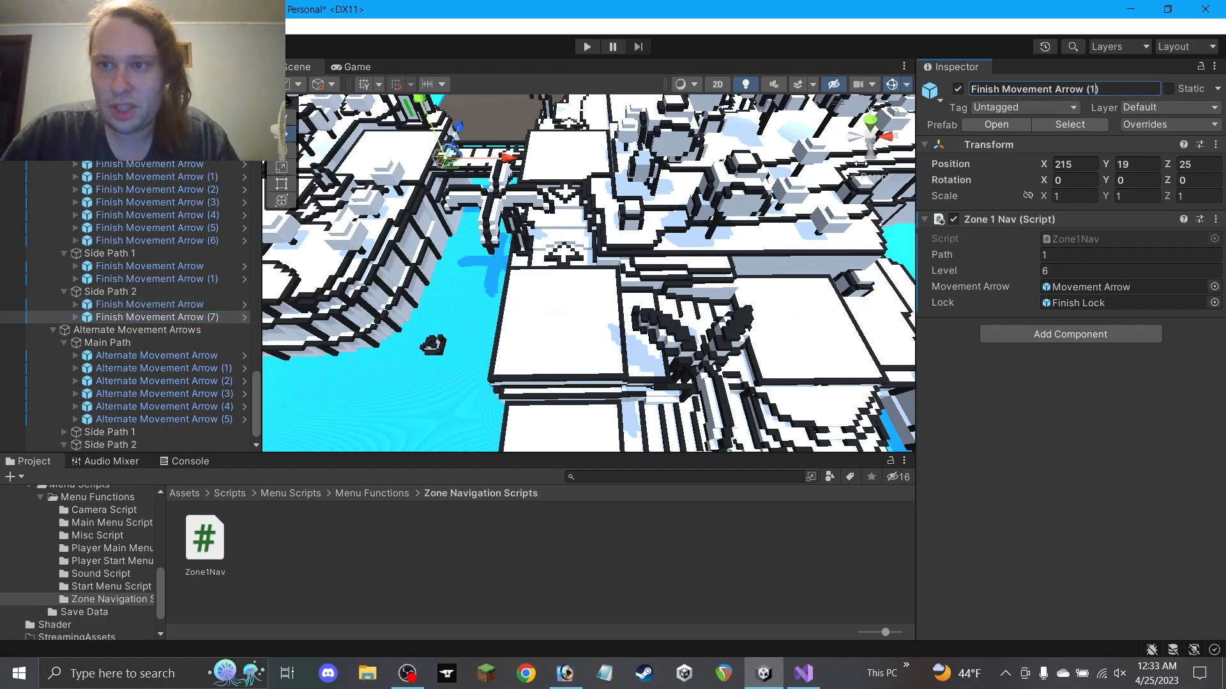
Place the finish arrow one unit lower and set Zone 1 Nav Level to 1
drag(452, 167, 508, 293)
scroll(646, 336, up, 5)
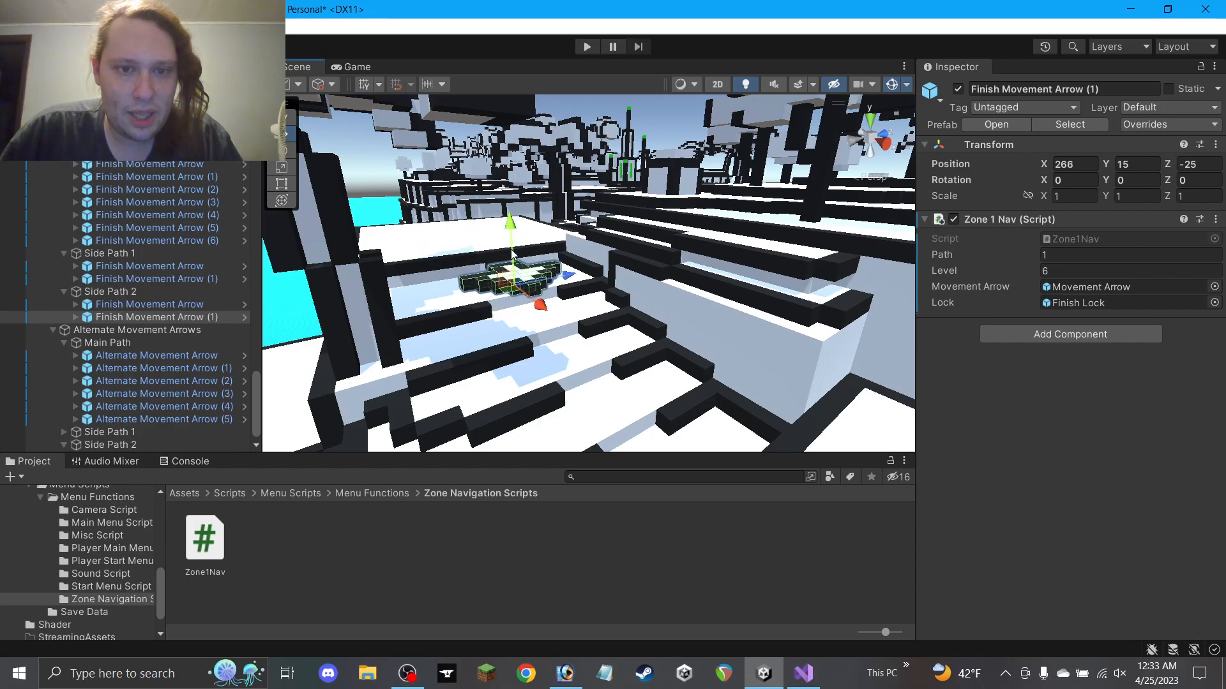
drag(512, 245, 804, 376)
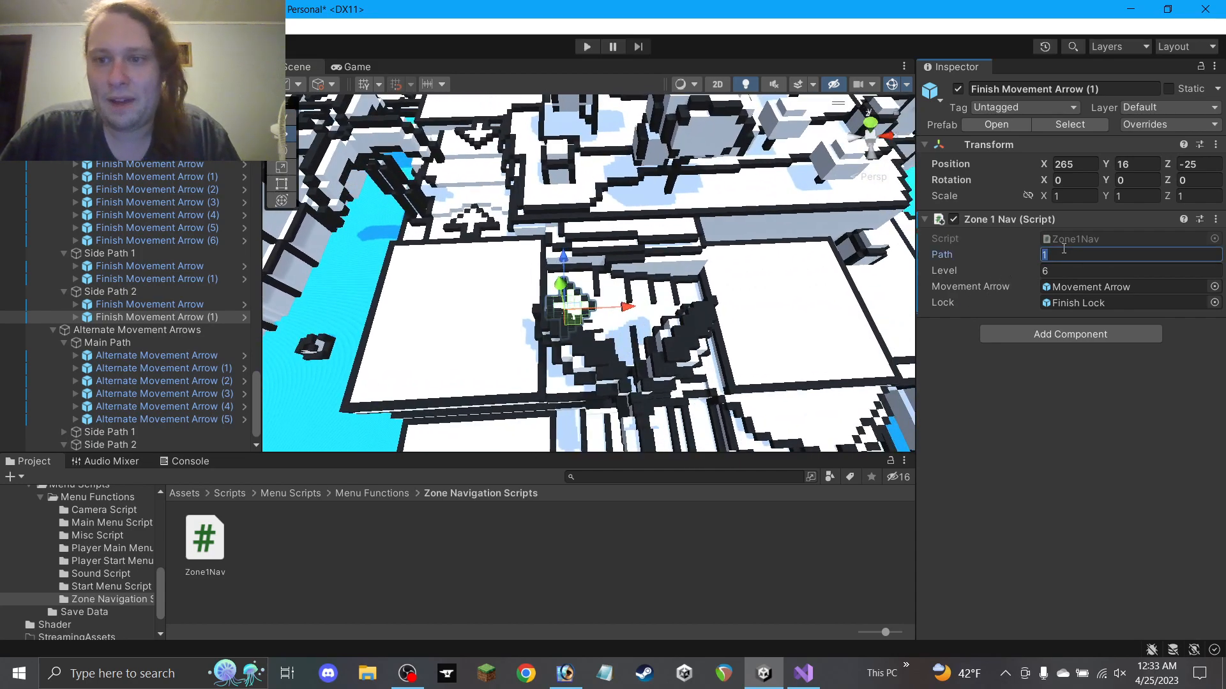
key(BackSpace)
text(1)
alt+drag(766, 281, 745, 322)
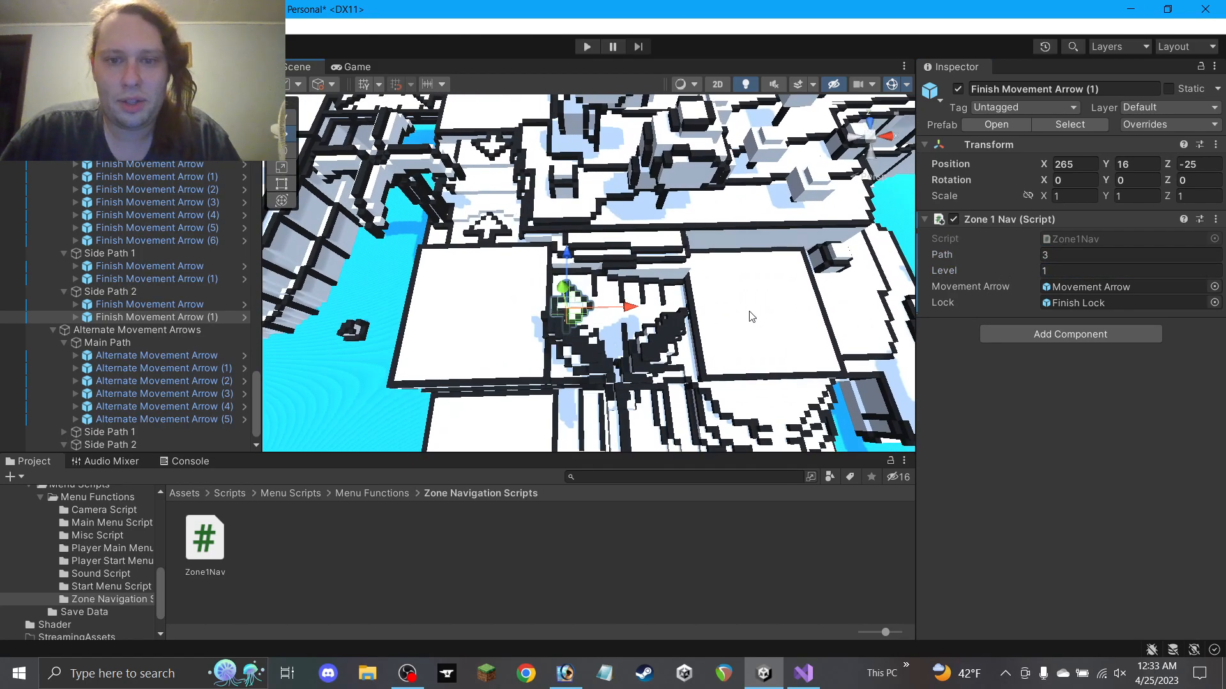
middle_drag(741, 314, 666, 302)
alt+drag(667, 303, 500, 121)
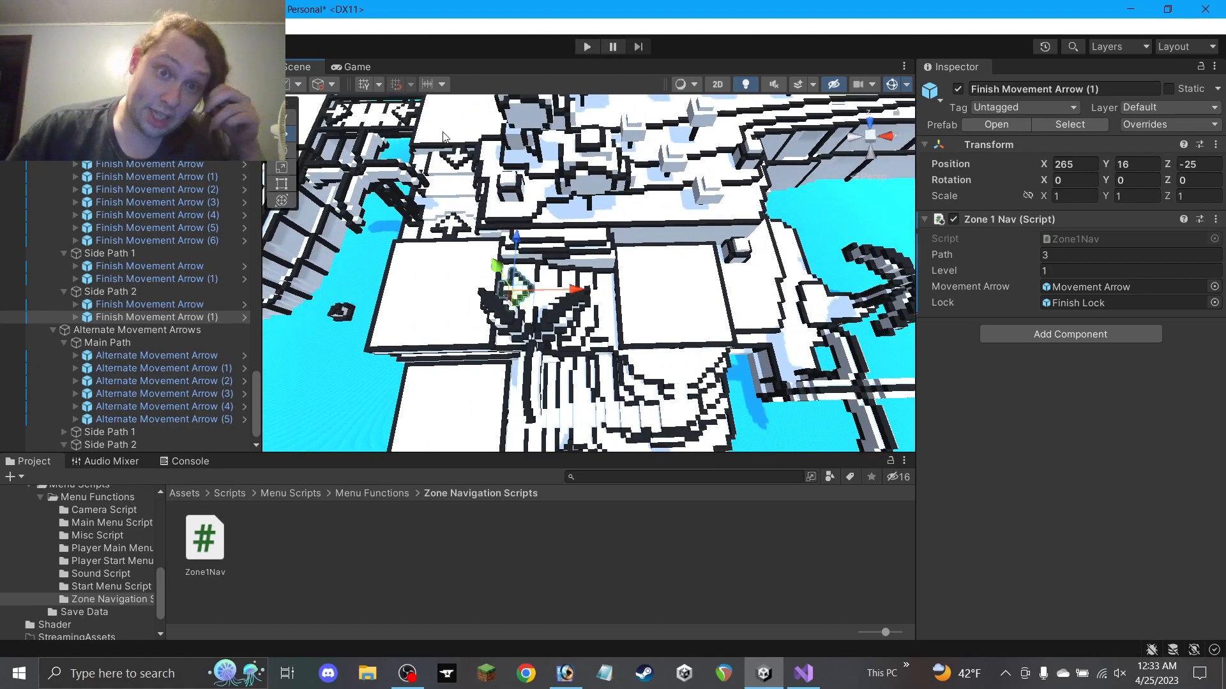
alt+drag(489, 275, 602, 302)
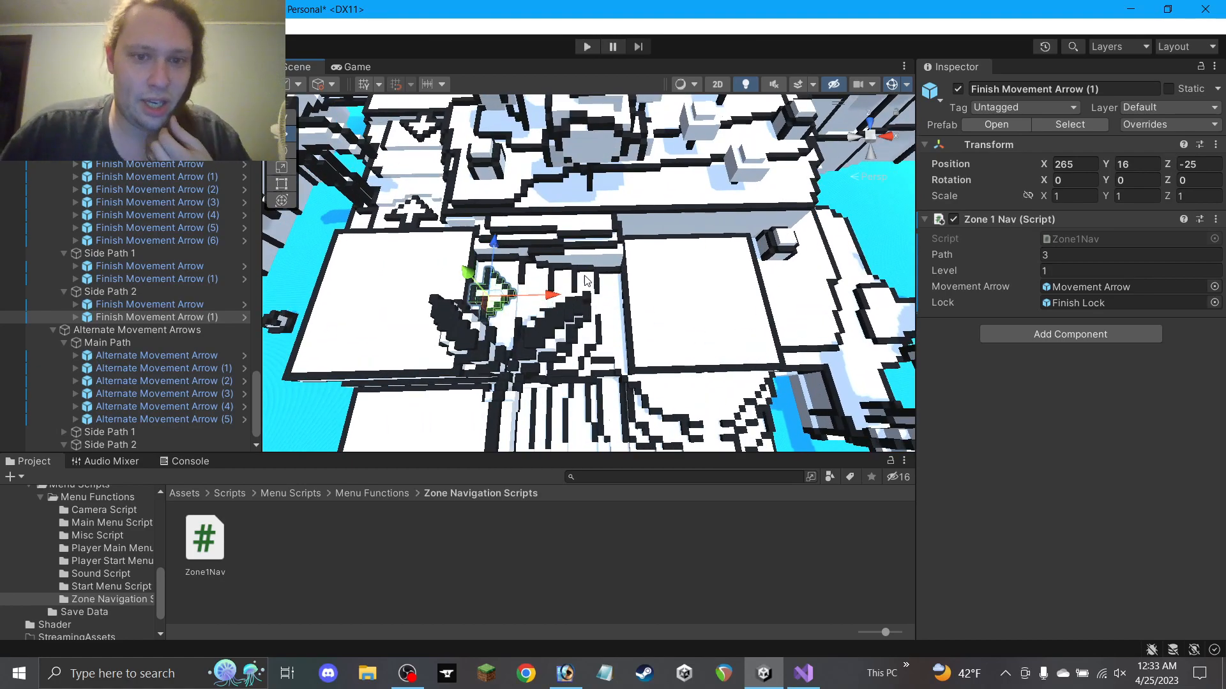
scroll(562, 297, up, 2)
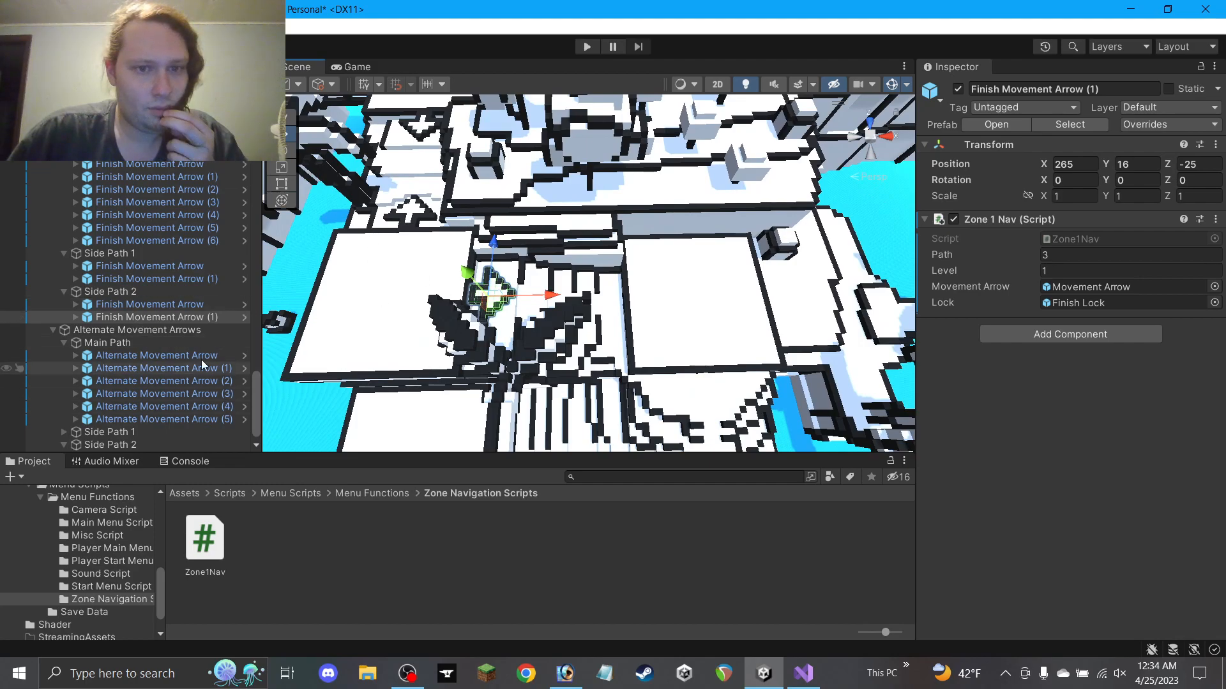
scroll(364, 240, down, 8)
Move the newest alternate arrow to the side path and lower it from height 19 to 12
click(435, 140)
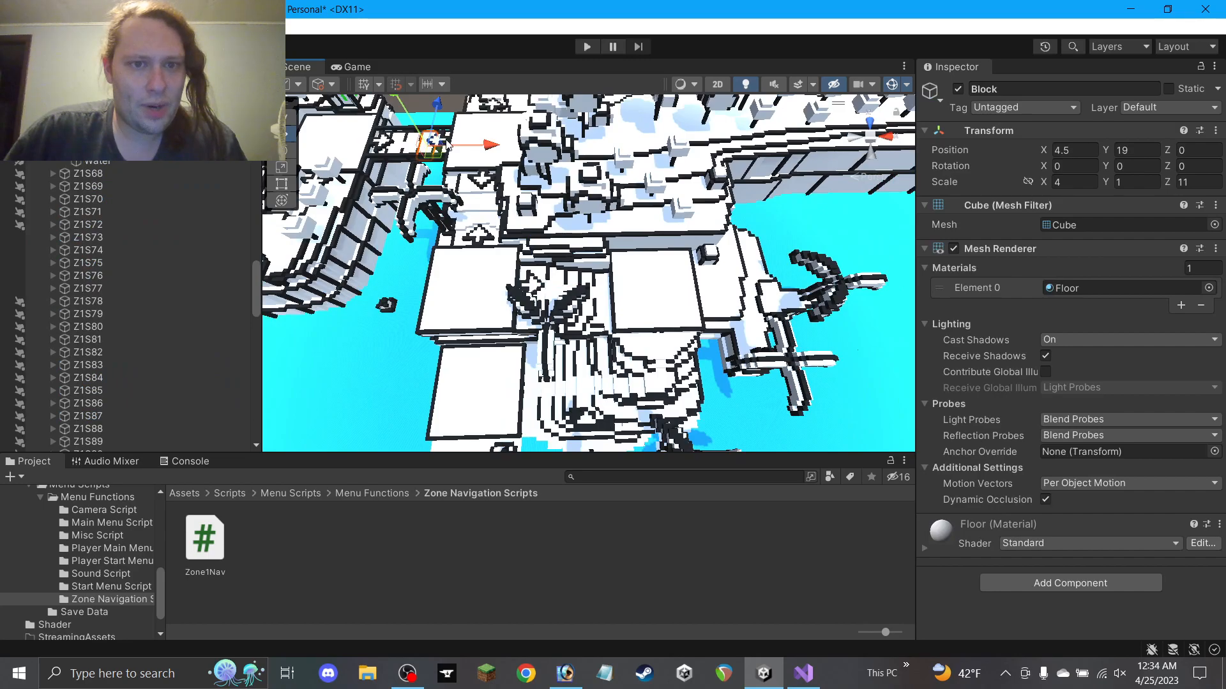
click(440, 144)
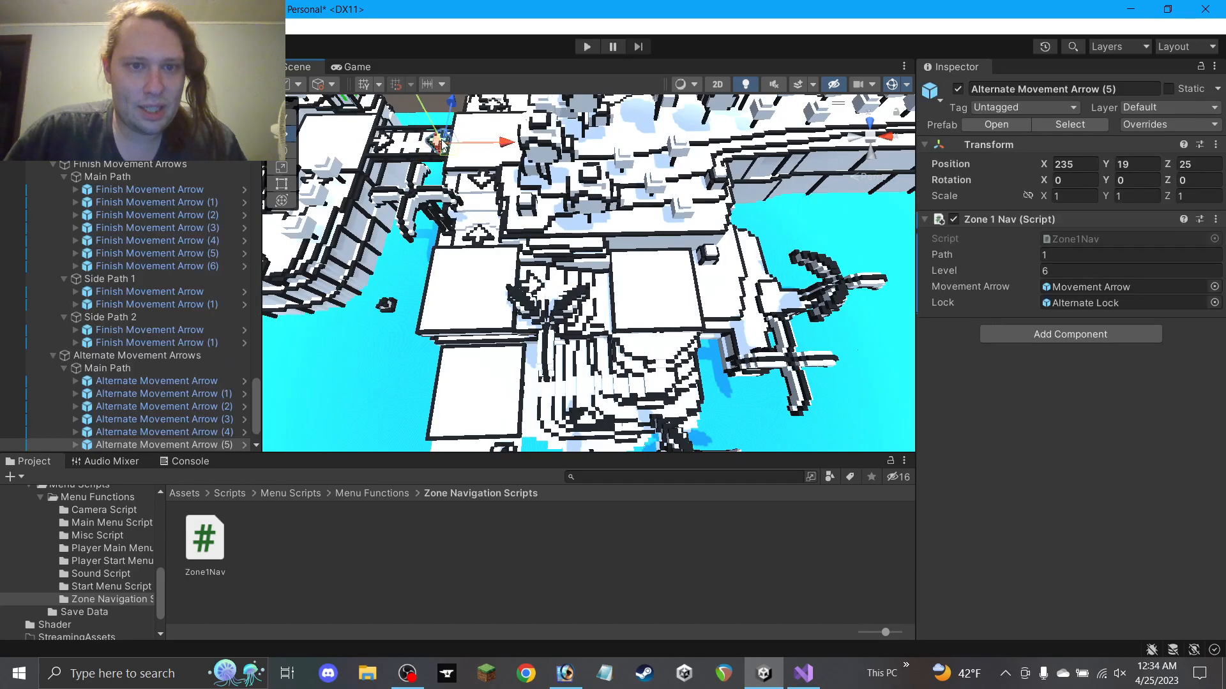
click(459, 157)
drag(448, 160, 603, 284)
key(f)
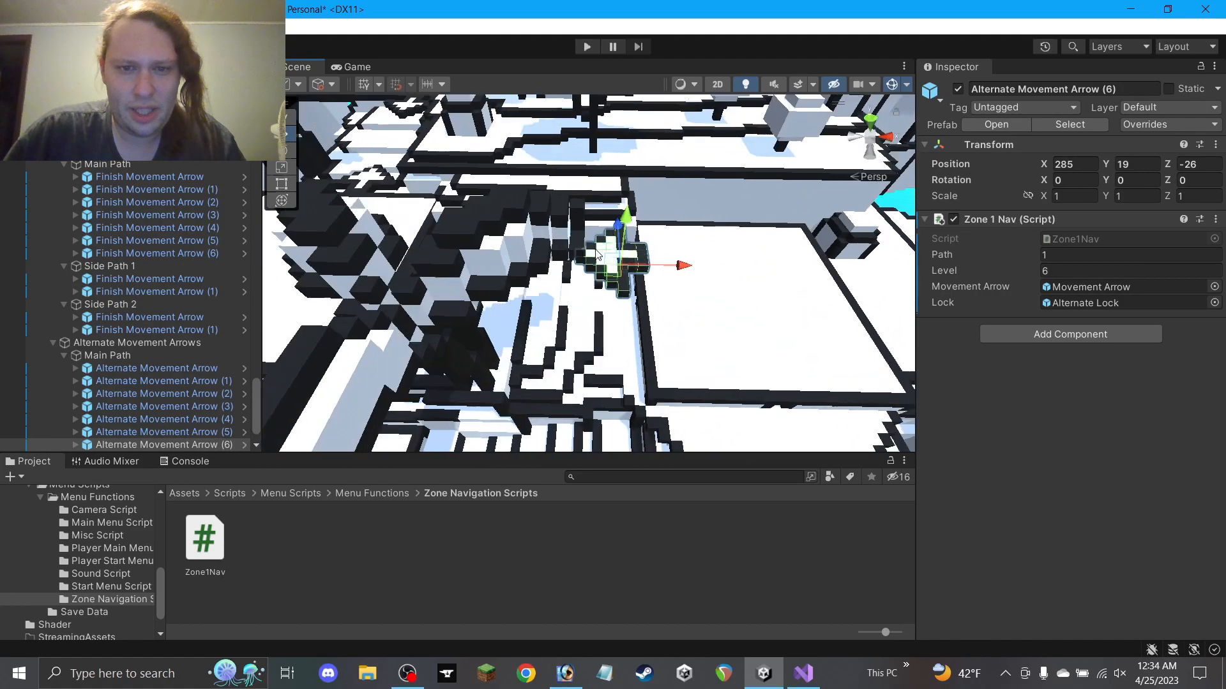
drag(652, 220, 382, 462)
scroll(447, 351, down, 2)
middle_drag(454, 345, 617, 230)
alt+drag(619, 240, 612, 330)
scroll(599, 234, up, 5)
alt+drag(608, 229, 642, 251)
middle_drag(651, 224, 598, 255)
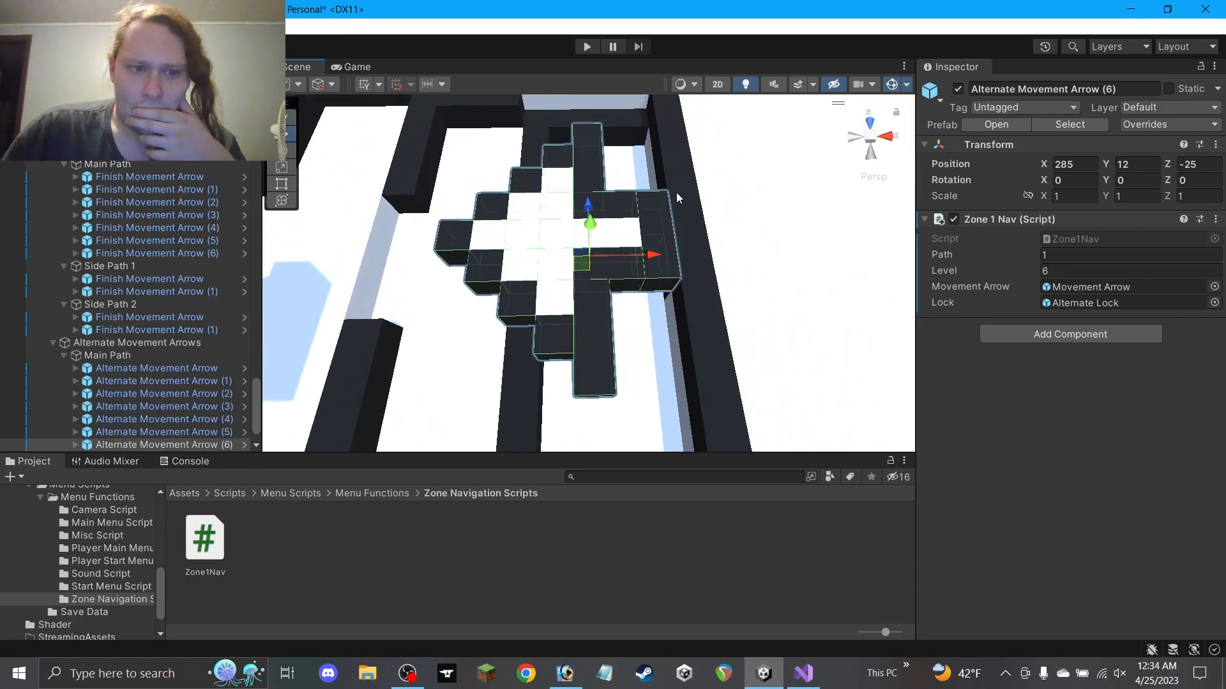
scroll(194, 370, down, 2)
Put the arrow under Side Path 2 as Alternate Movement Arrow (1) with Level 3, Path 3
drag(171, 412, 154, 451)
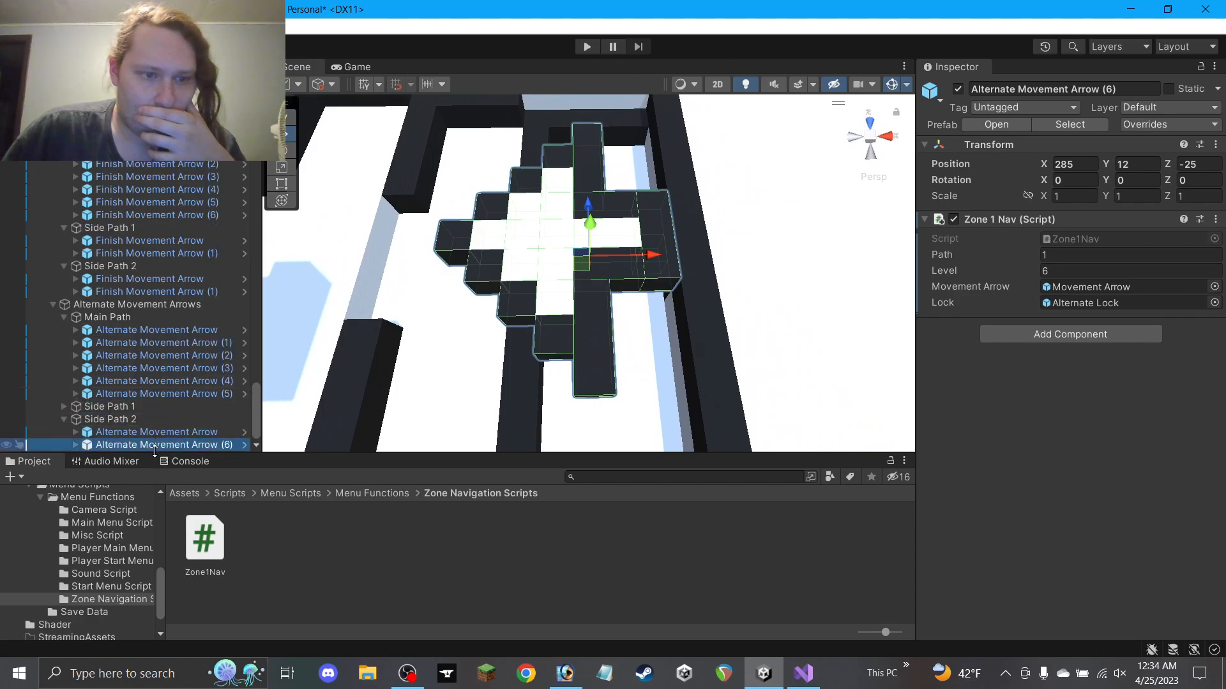
double_click(1110, 89)
click(1070, 270)
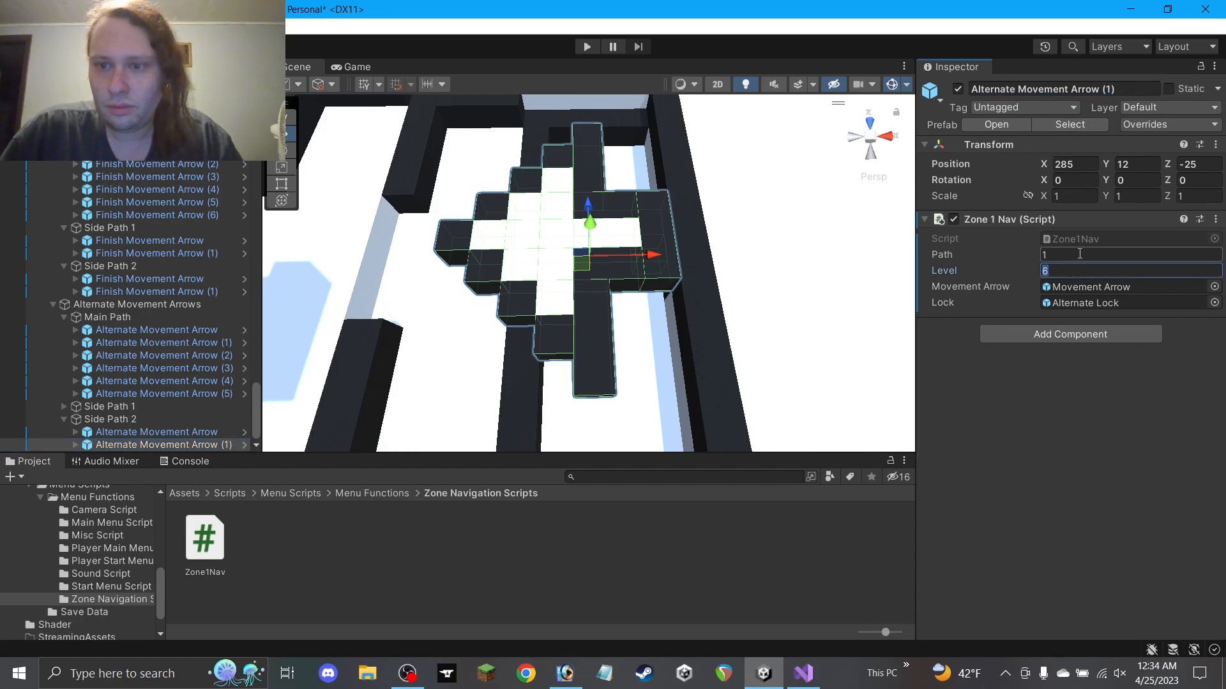
click(1047, 258)
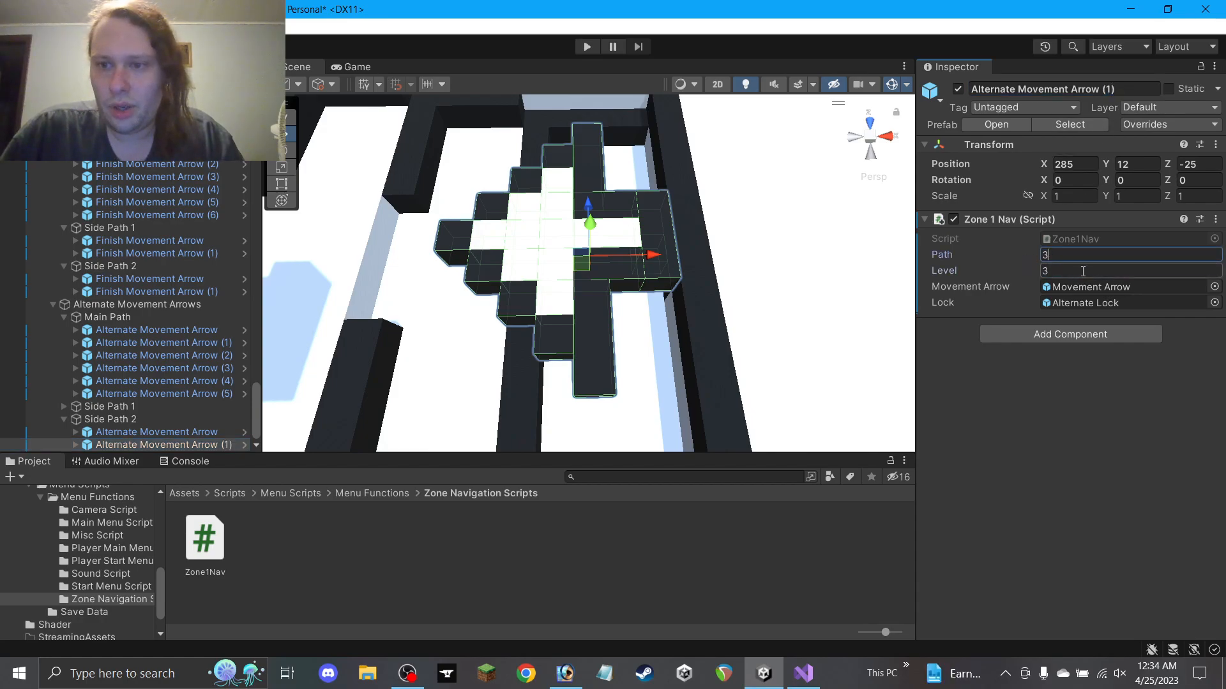
scroll(499, 327, down, 4)
Select a maze floor block, undo its accidental move, and add two wall blocks to the selection
click(504, 322)
scroll(511, 315, down, 2)
middle_drag(560, 287, 631, 231)
drag(615, 223, 567, 223)
key(ctrl+z)
ctrl+click(633, 251)
ctrl+click(624, 132)
Slide two sets of three maze blocks left along the X axis
drag(655, 150, 608, 152)
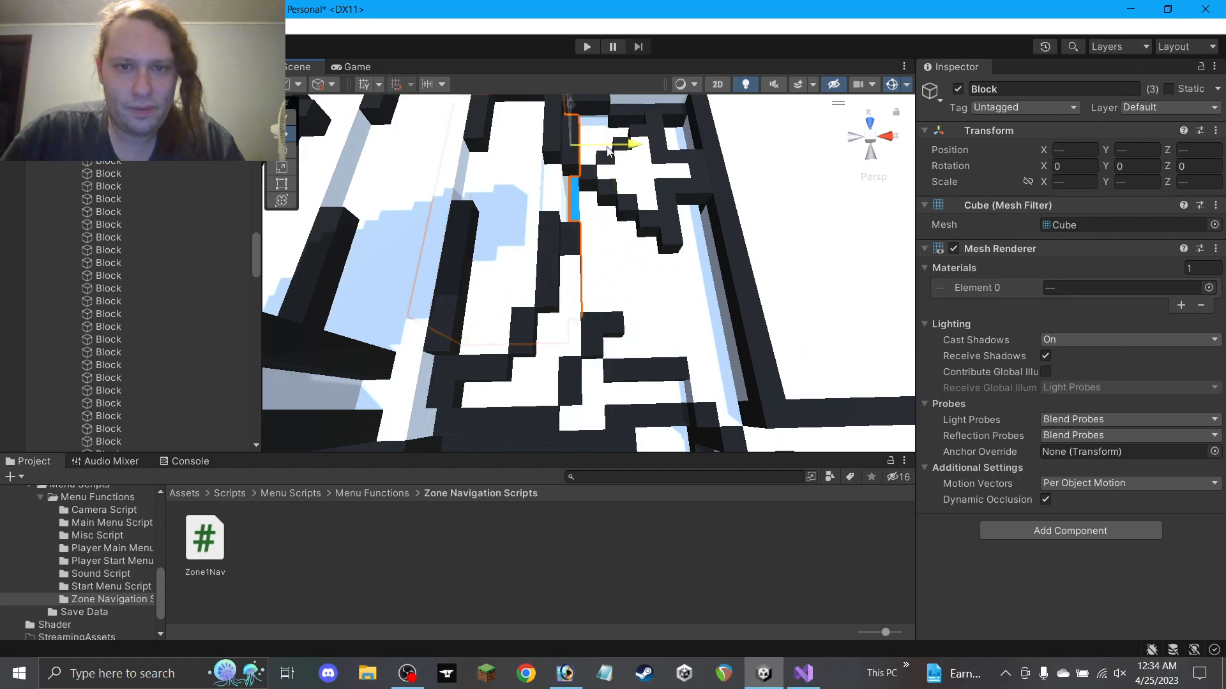
click(528, 191)
ctrl+click(555, 144)
ctrl+click(556, 240)
drag(604, 261, 598, 178)
Undo an accidental block drag and move the floor block along Z to -8.5
scroll(600, 241, down, 3)
click(574, 226)
click(554, 273)
scroll(559, 278, up, 2)
click(572, 305)
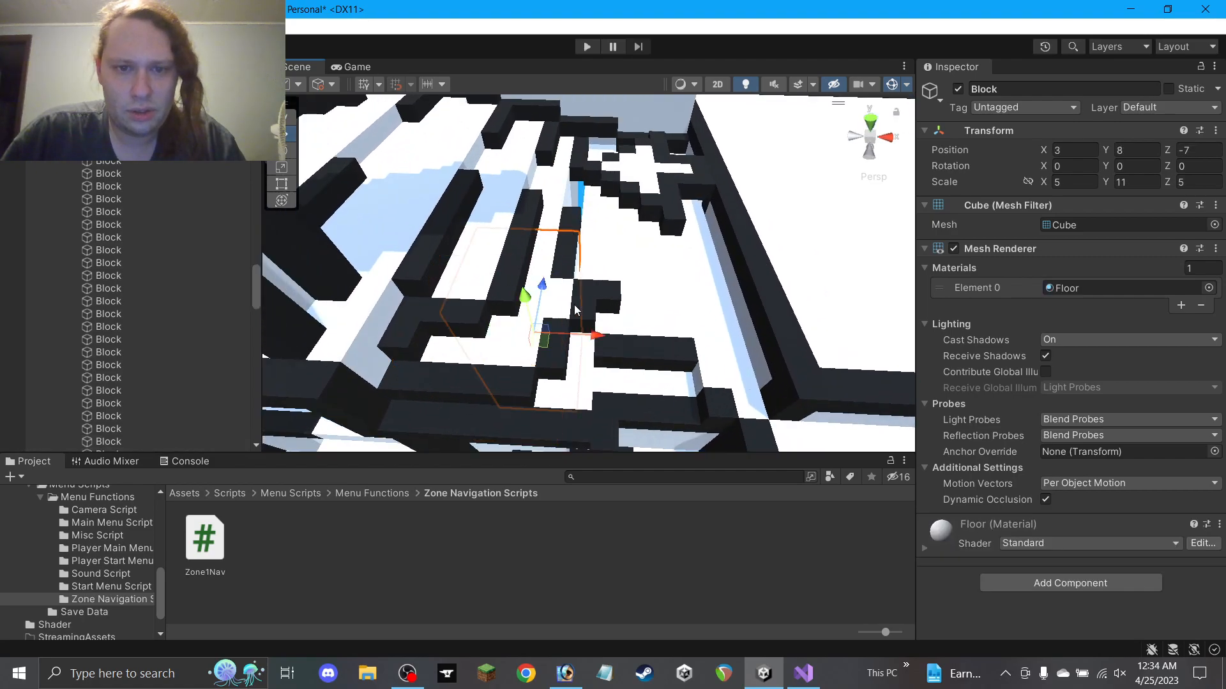
alt+drag(579, 325, 667, 343)
key(ctrl+z)
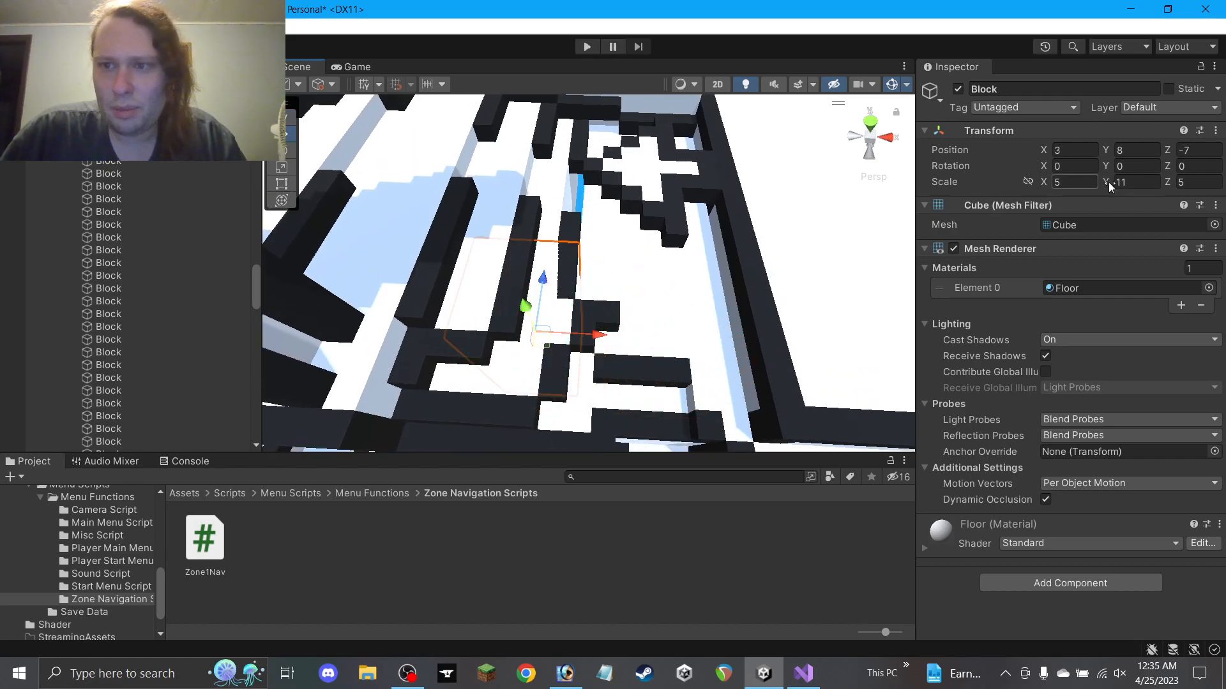
text(2)
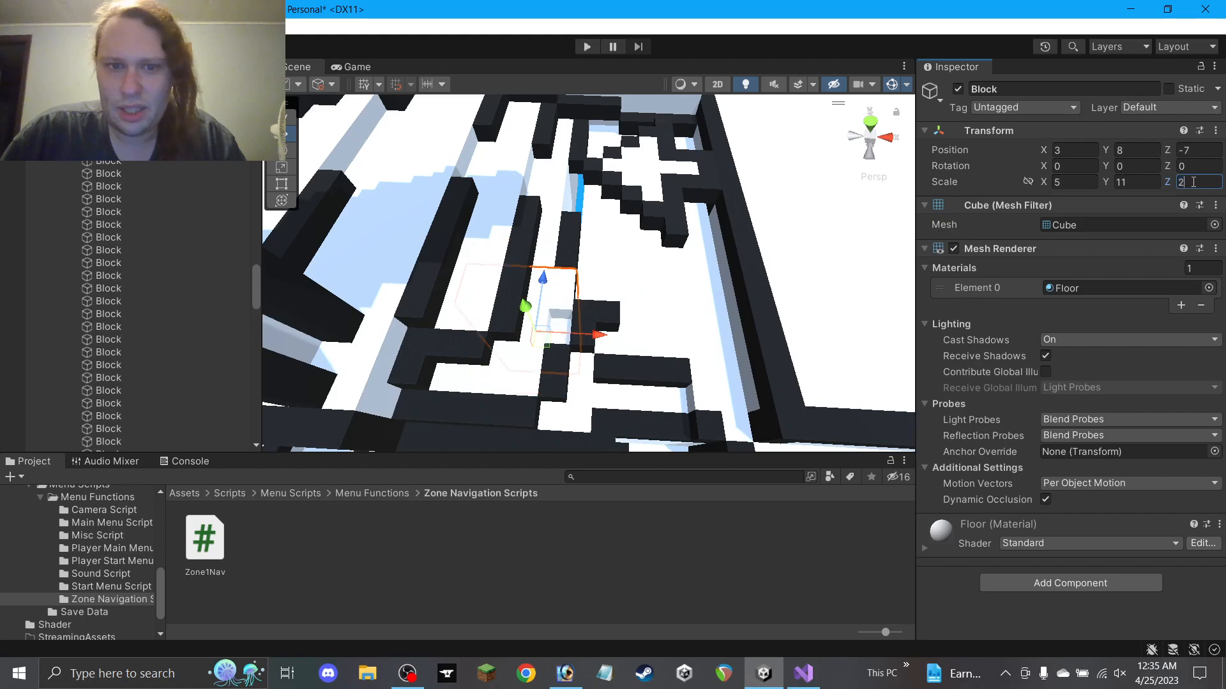
click(1198, 153)
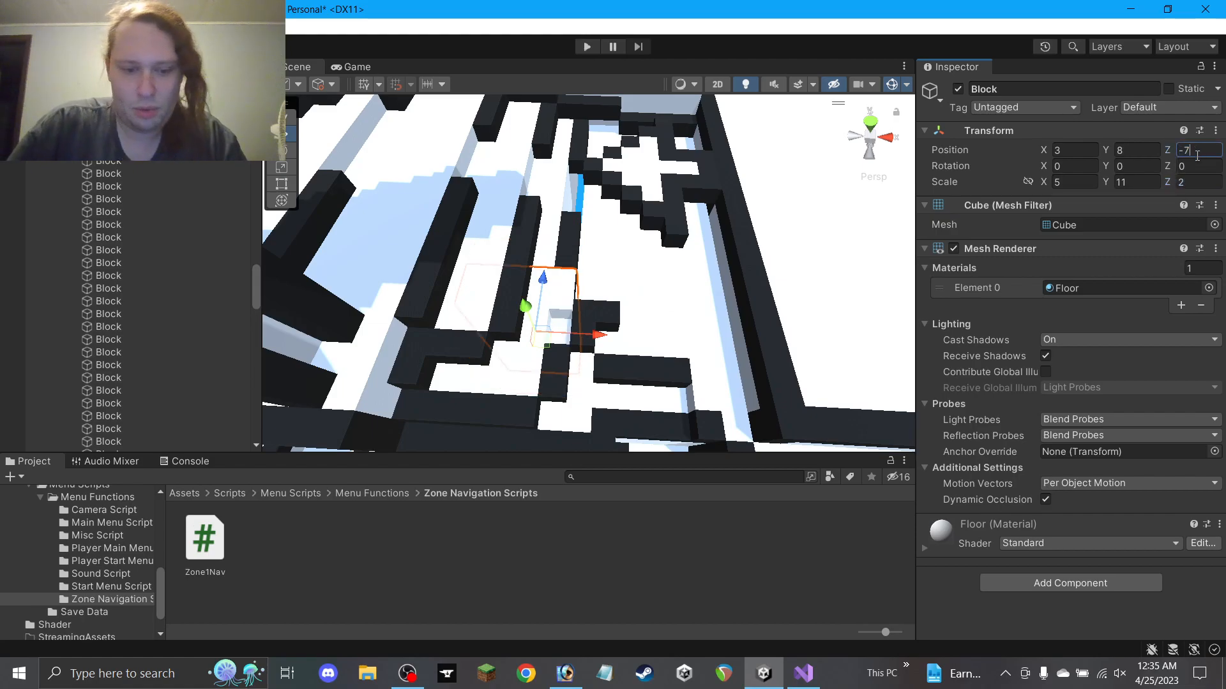
text(.5)
drag(546, 298, 545, 317)
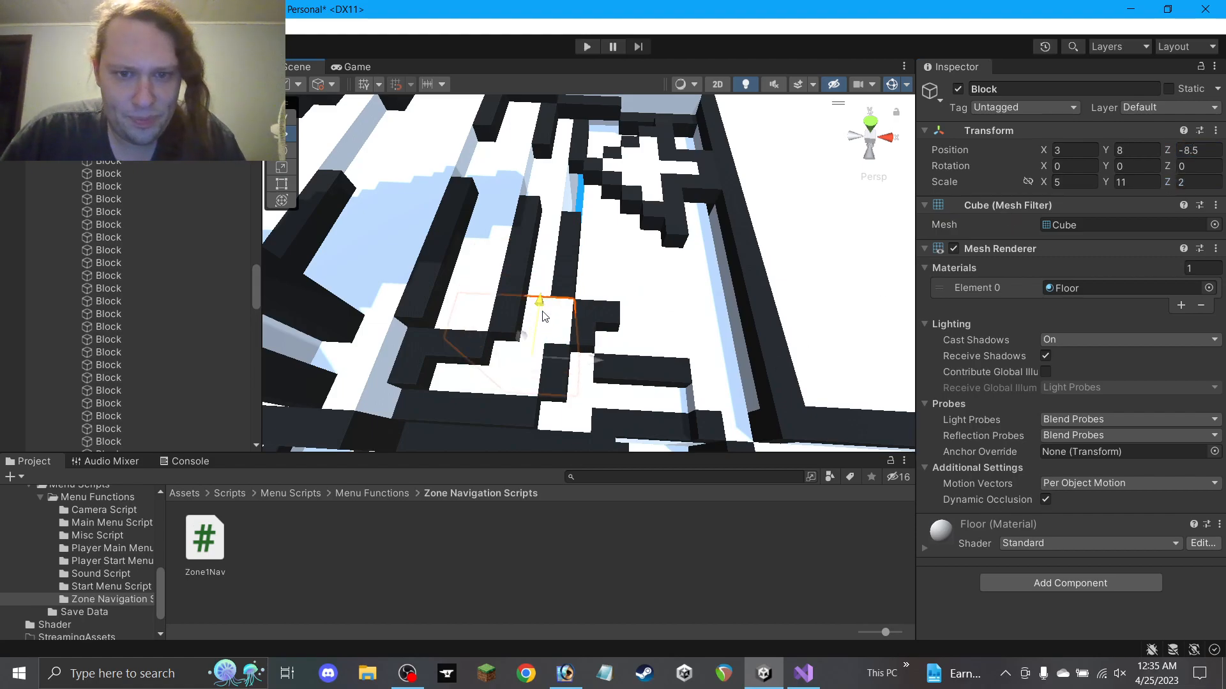
Move the small wall block along X by editing its X position
click(613, 311)
drag(654, 325, 655, 326)
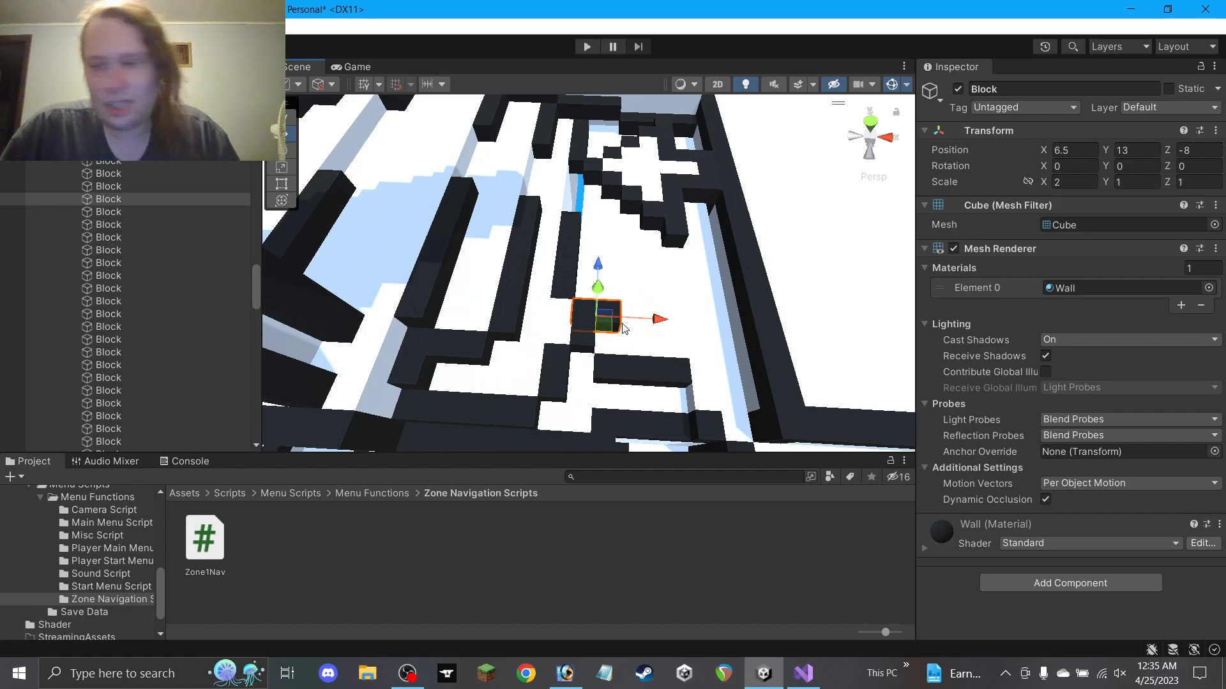
text(1)
click(1081, 152)
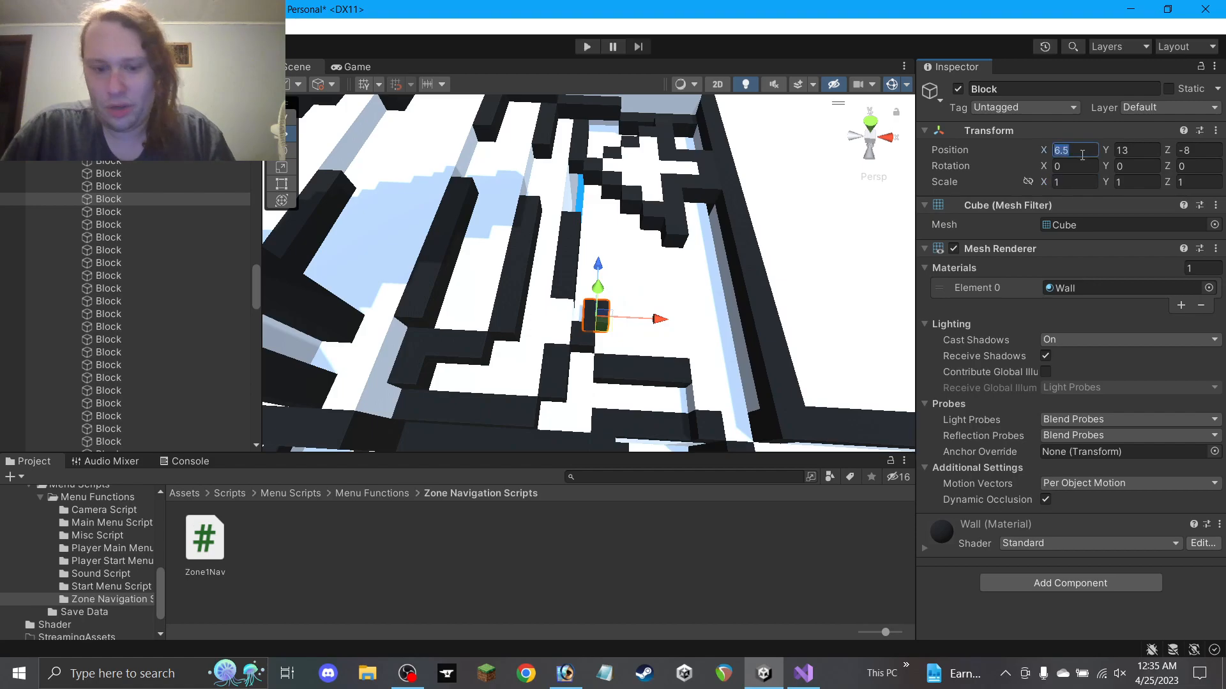
text(6)
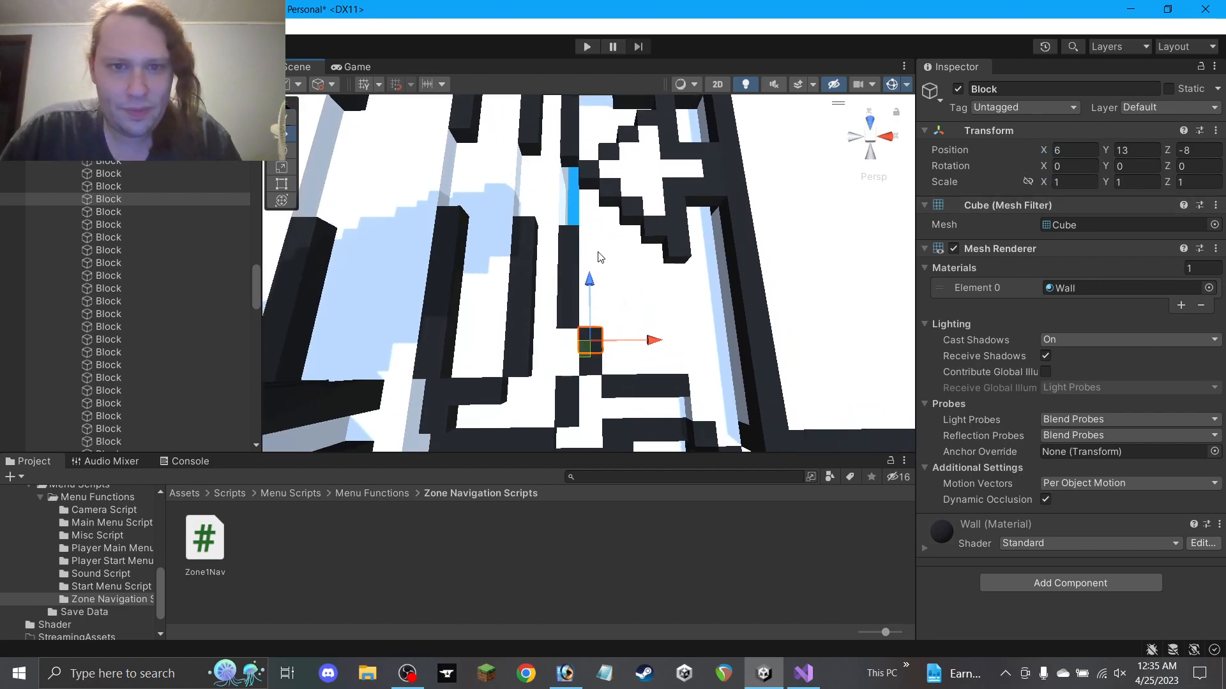
Frame the large floor block and slide two nearby wall blocks left along X
click(600, 258)
key(f)
alt+drag(563, 44, 595, 147)
alt+drag(839, 220, 603, 261)
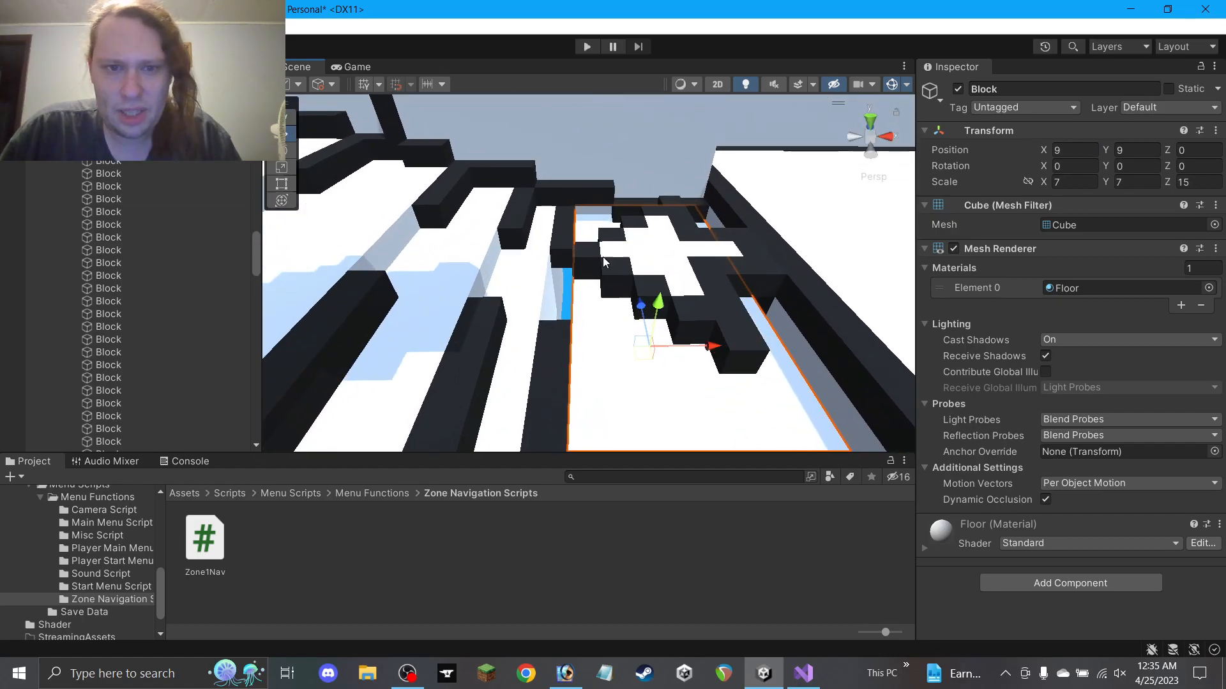
click(515, 180)
mouse_move(542, 175)
ctrl+mouse_down()
mouse_move(503, 173)
mouse_move(539, 180)
ctrl+mouse_up()
click(594, 195)
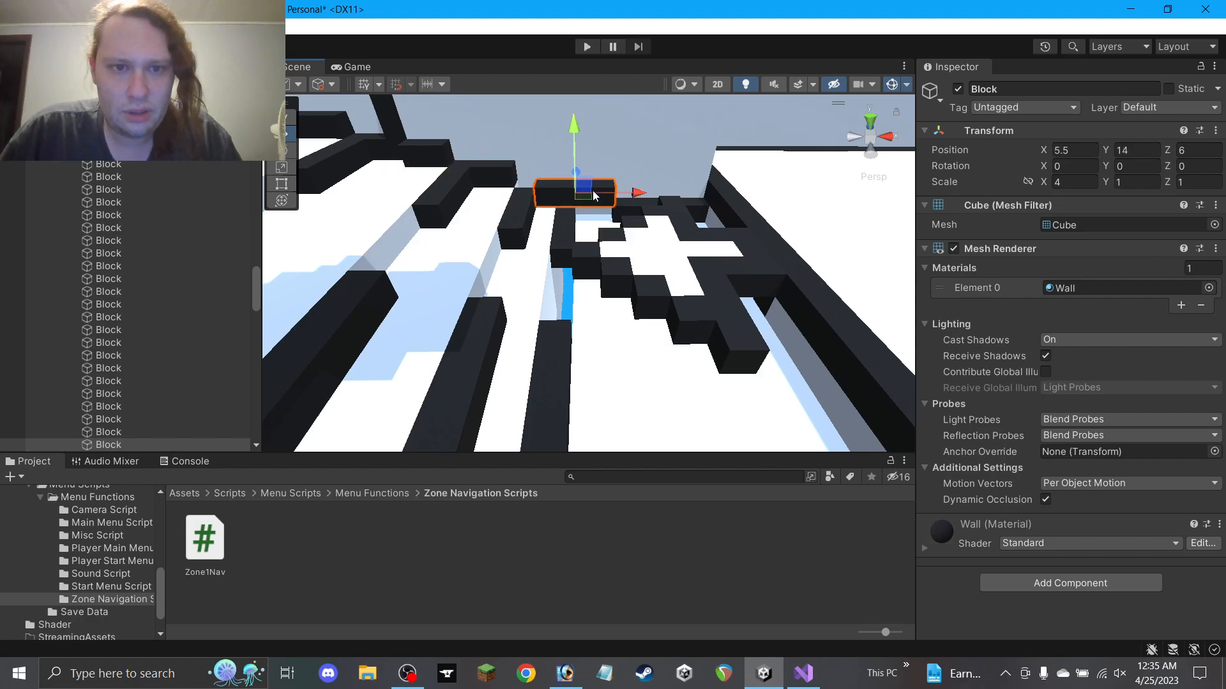
ctrl+drag(604, 190, 635, 258)
Set one wall block's X scale to 2, lengthen another to 7, and shift it left one unit
click(1074, 182)
text(2)
click(627, 201)
click(1074, 182)
text(7)
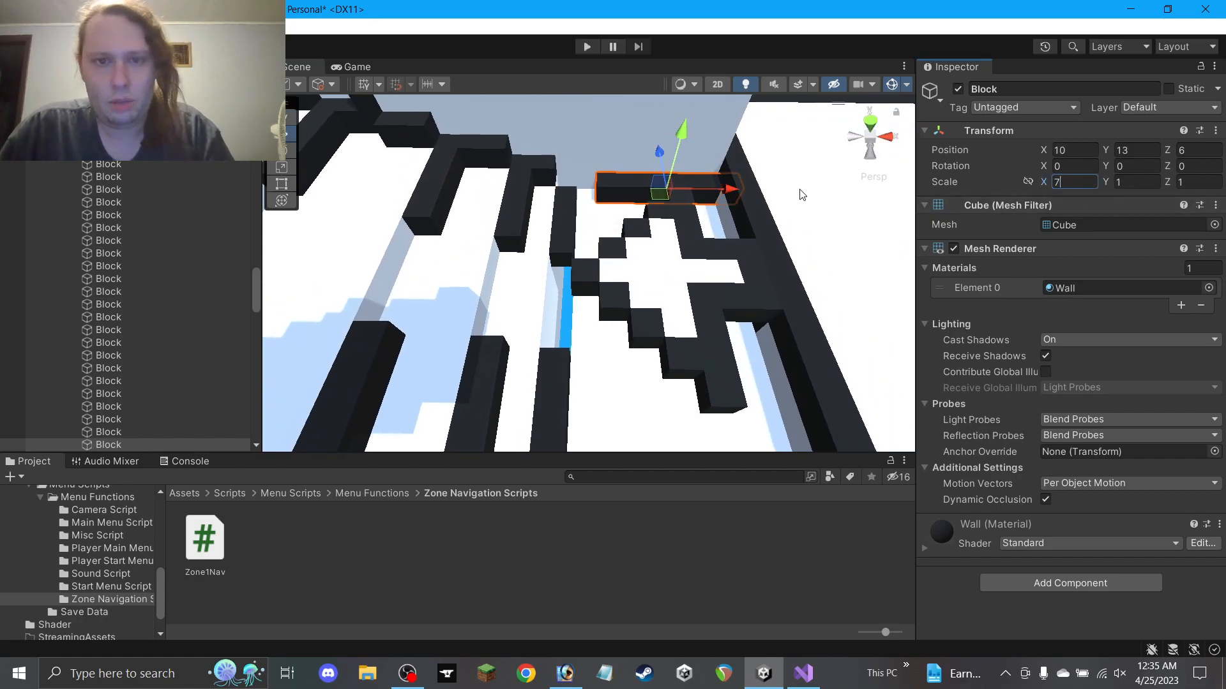
ctrl+drag(718, 188, 688, 191)
Move a narrow wall block one unit along Z and the large floor block from X 9 to 8
click(569, 216)
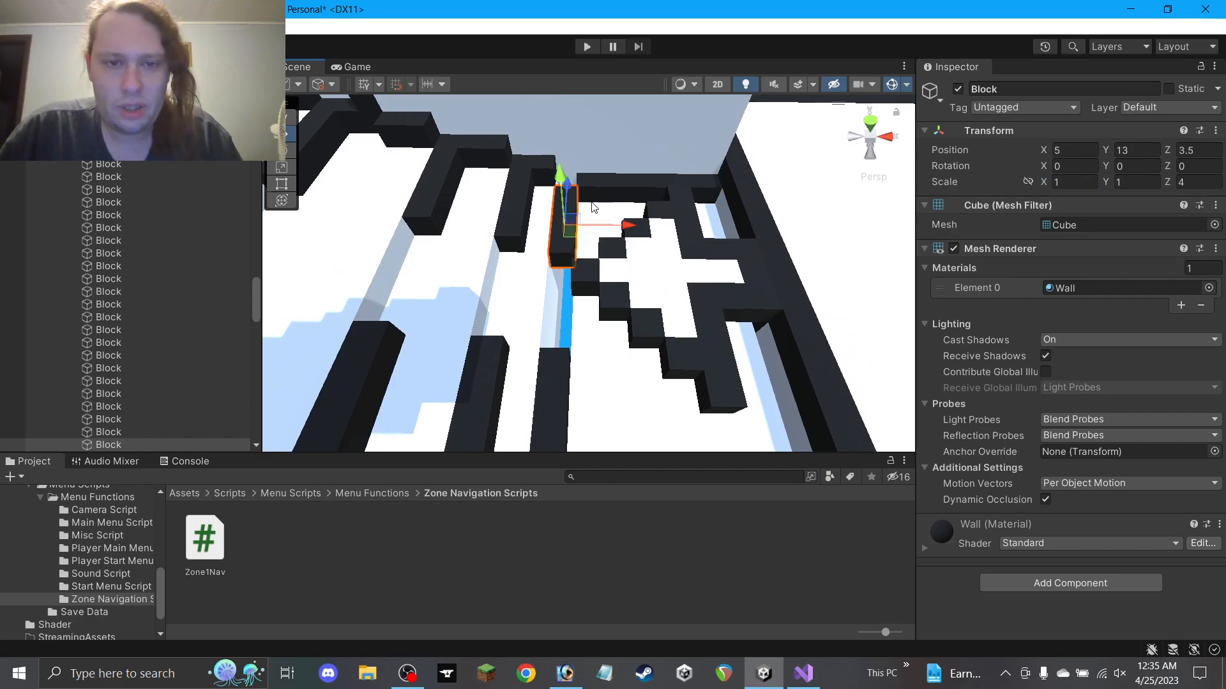
ctrl+drag(571, 187, 571, 170)
scroll(597, 233, down, 2)
click(564, 359)
click(604, 325)
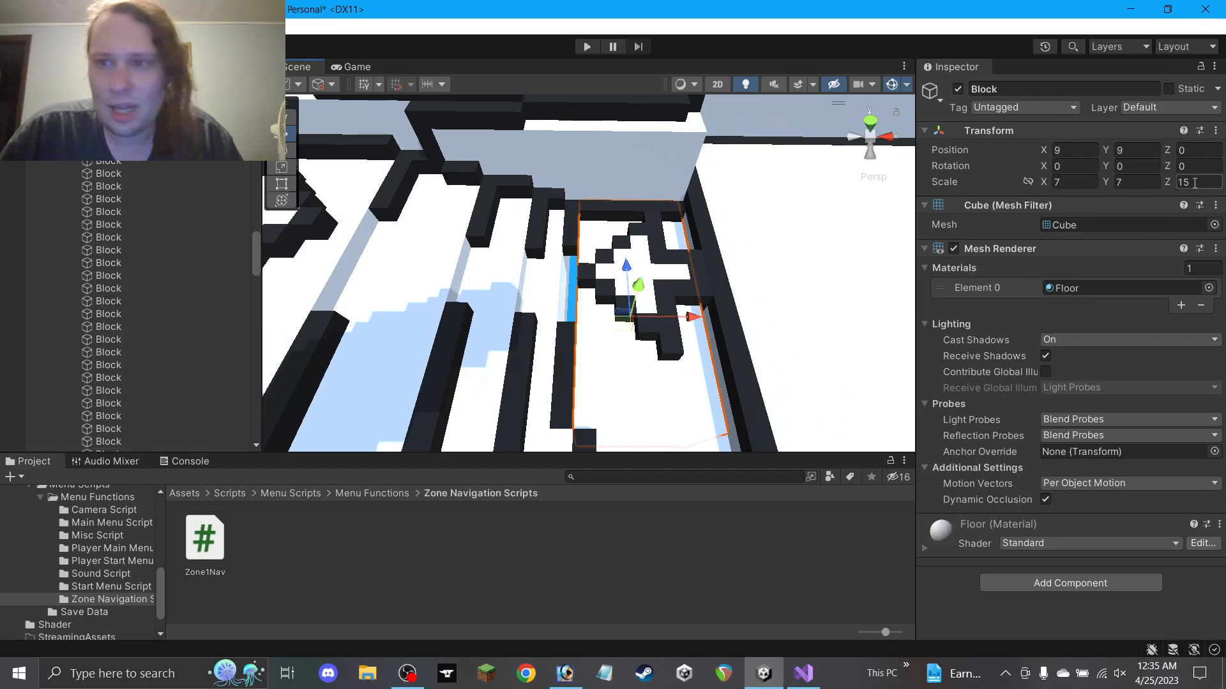
text(17)
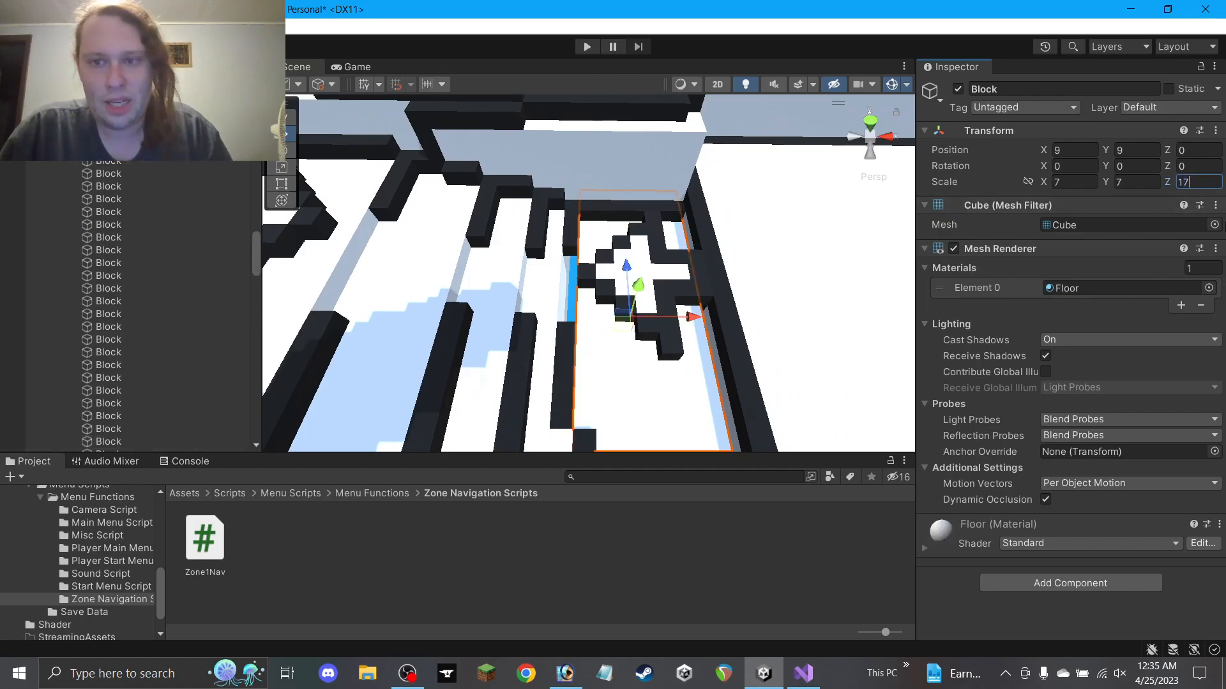
text(9)
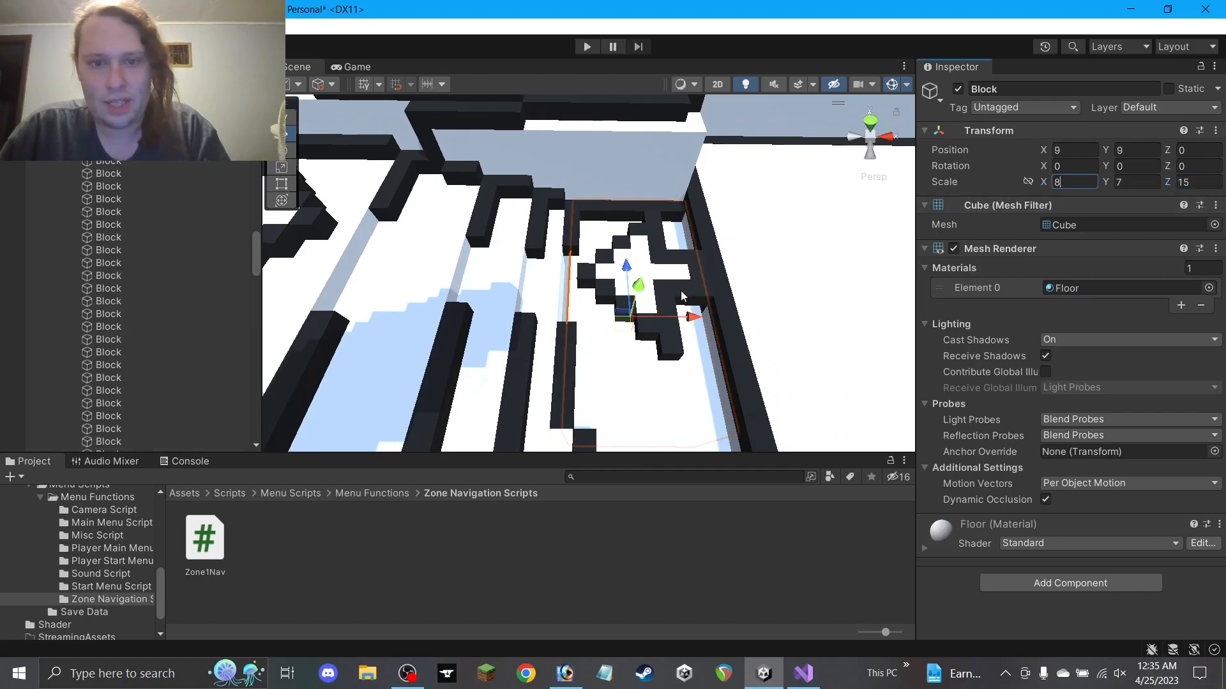
drag(694, 317, 639, 581)
click(638, 581)
Slide three more blocks left and check the nearby wall placement
alt+drag(562, 319, 510, 286)
click(545, 223)
shift+click(549, 247)
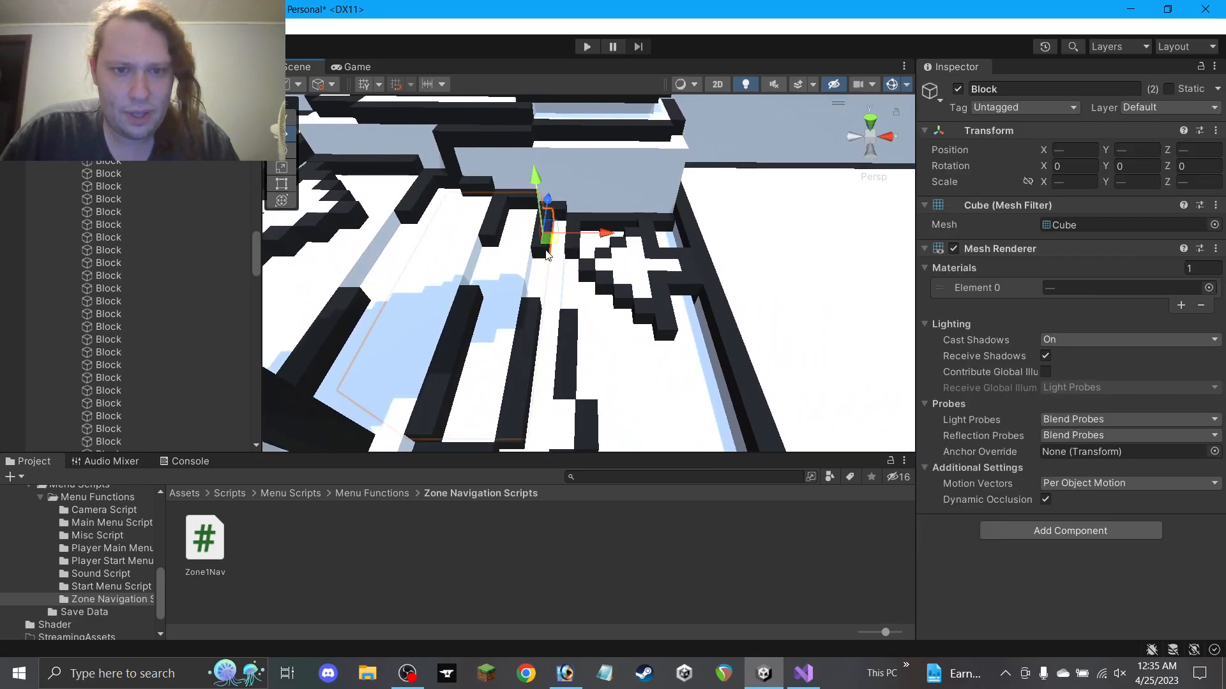
shift+click(528, 355)
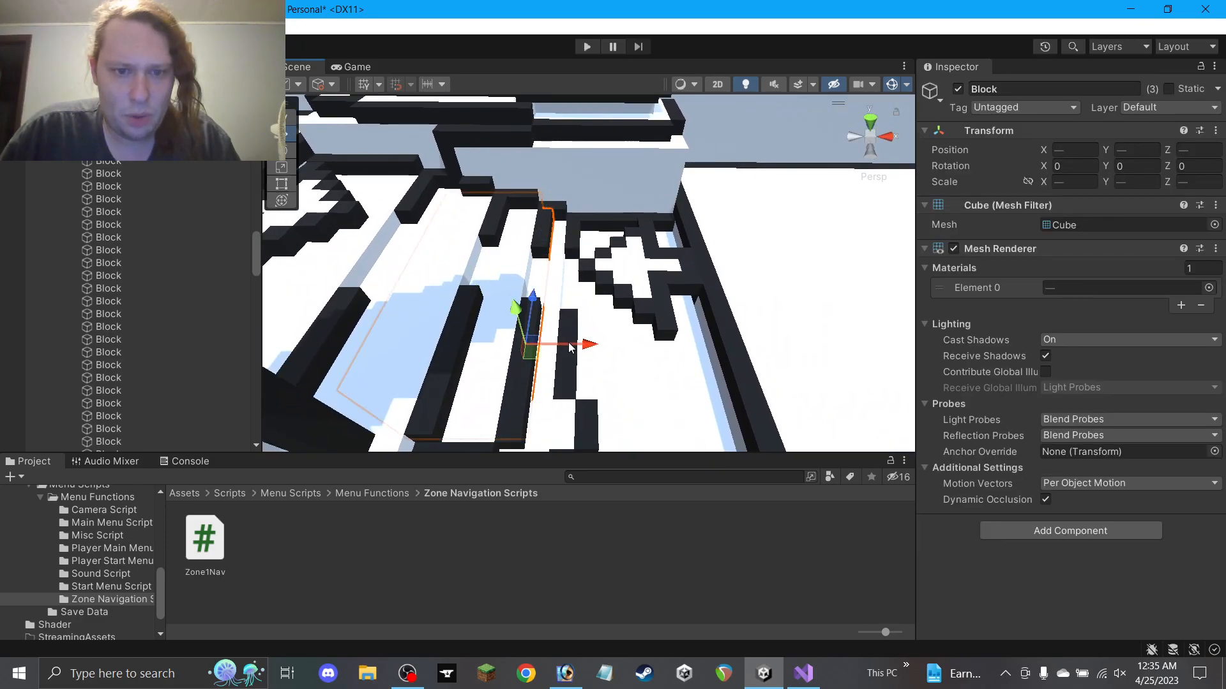
drag(570, 347, 562, 345)
click(524, 404)
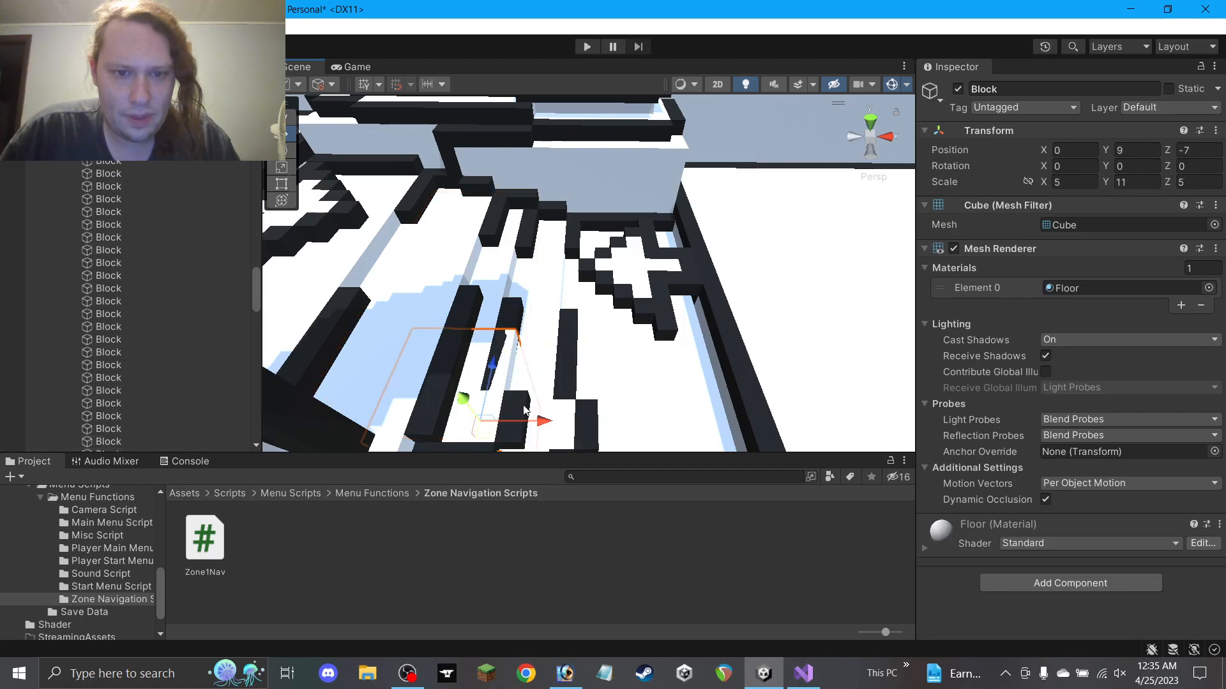
click(520, 420)
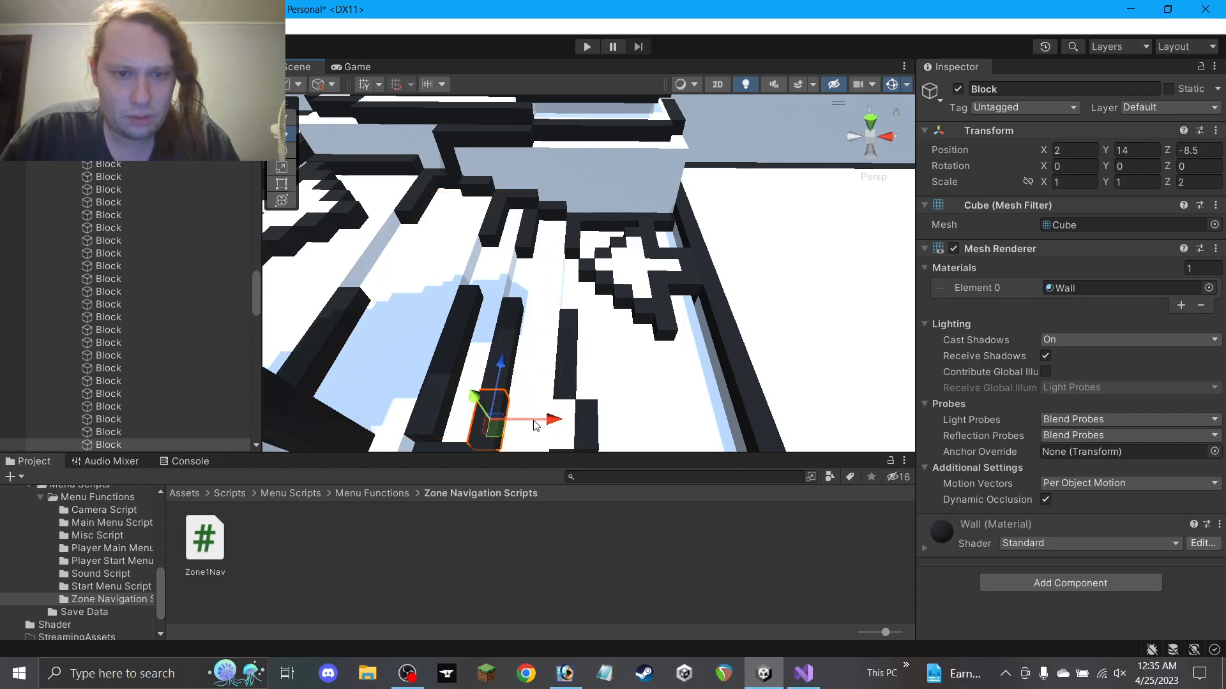
scroll(542, 384, down, 2)
alt+drag(542, 383, 549, 332)
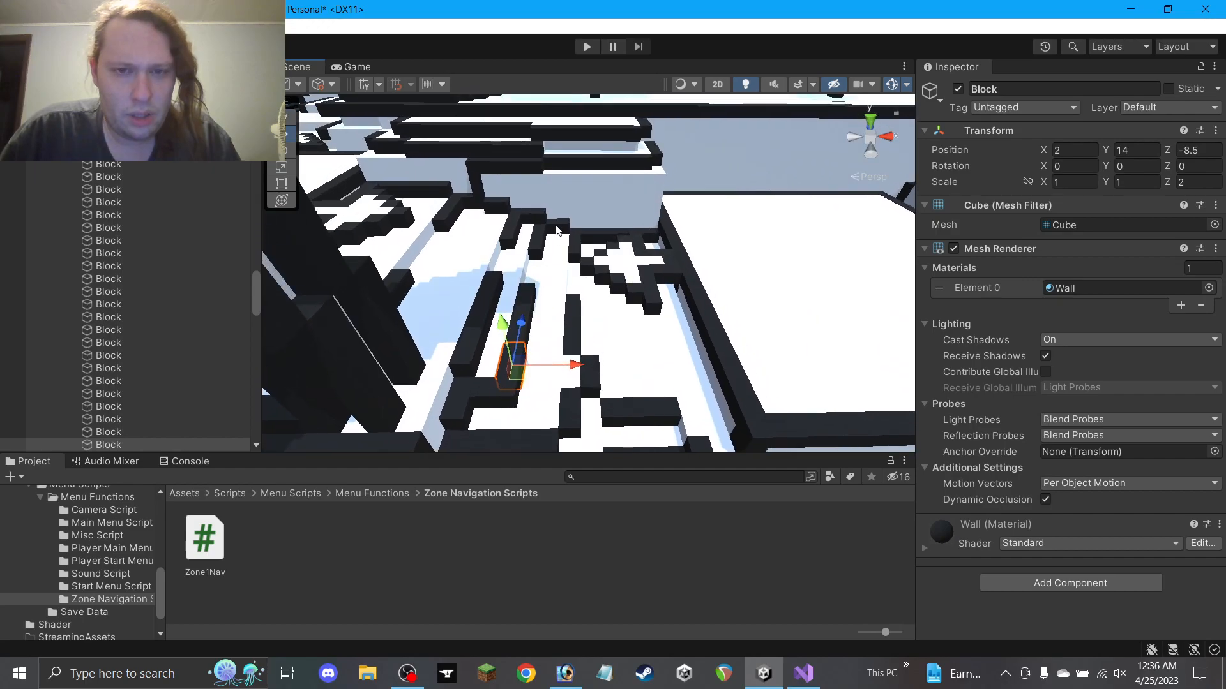
click(558, 228)
scroll(584, 242, up, 2)
click(500, 324)
Shift two dark walls and the white floor block left, then select the floor block beside the thin wall
scroll(485, 319, up, 2)
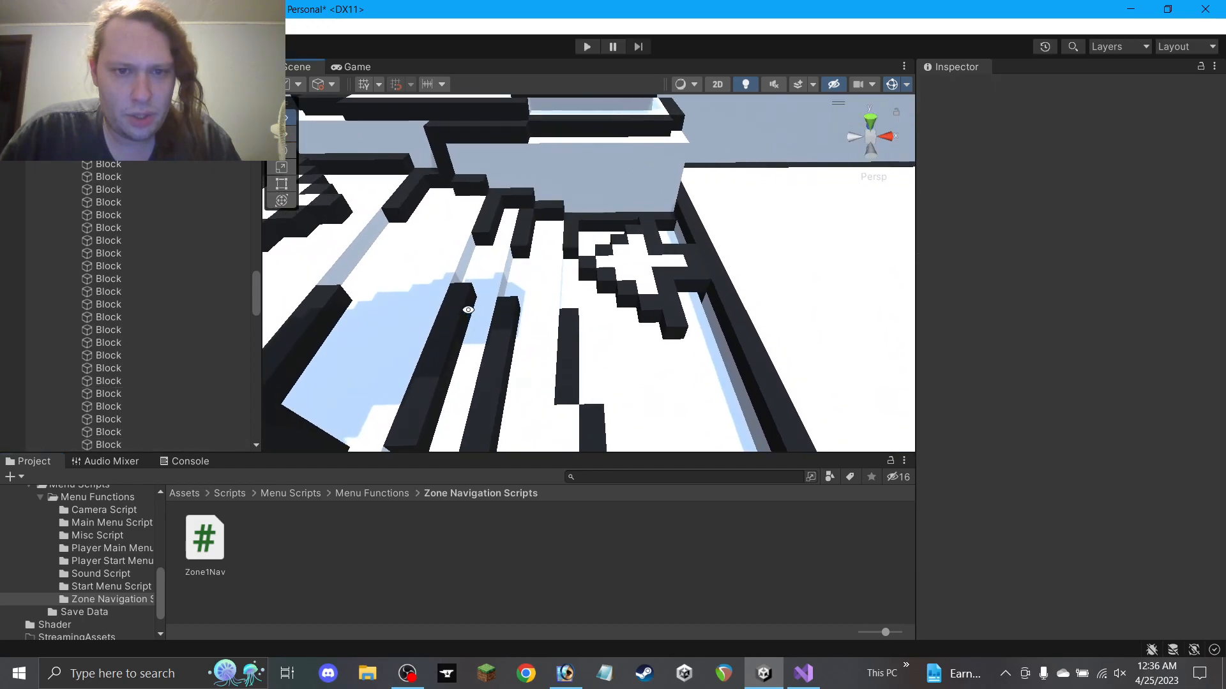
click(460, 325)
shift+click(438, 248)
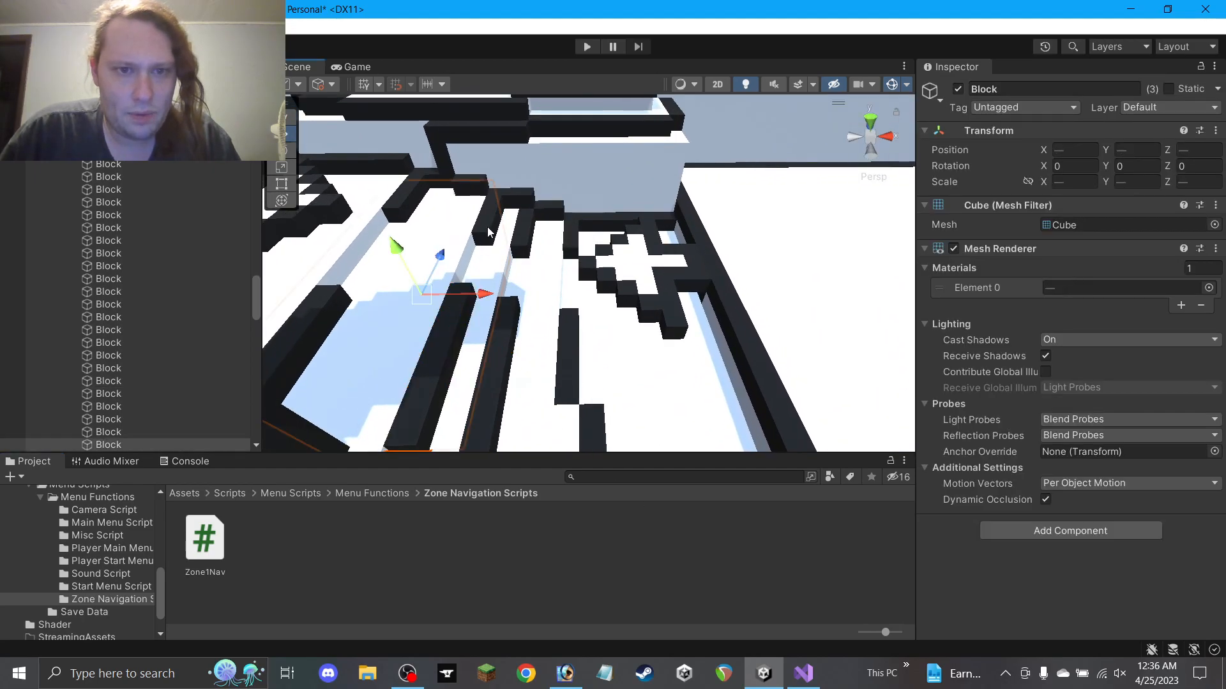
shift+click(488, 229)
drag(543, 220, 525, 220)
click(545, 520)
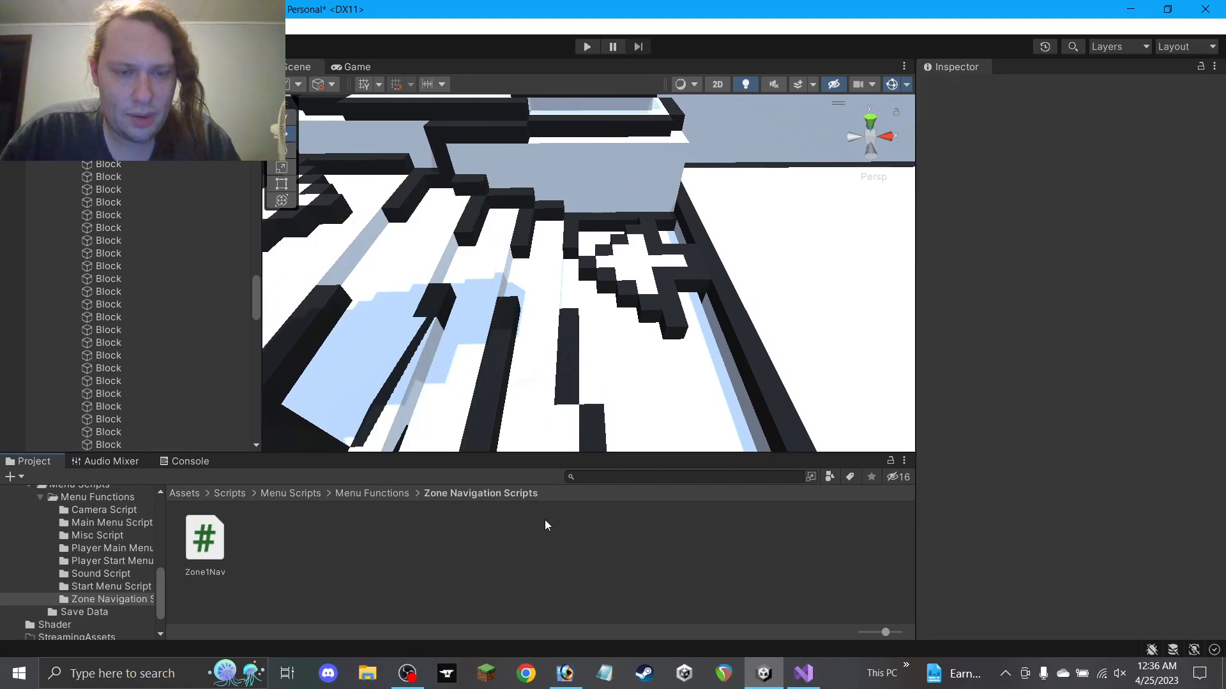
click(418, 387)
click(402, 405)
Set the framed floor block's X scale to 6 and its X position to -4.5
key(f)
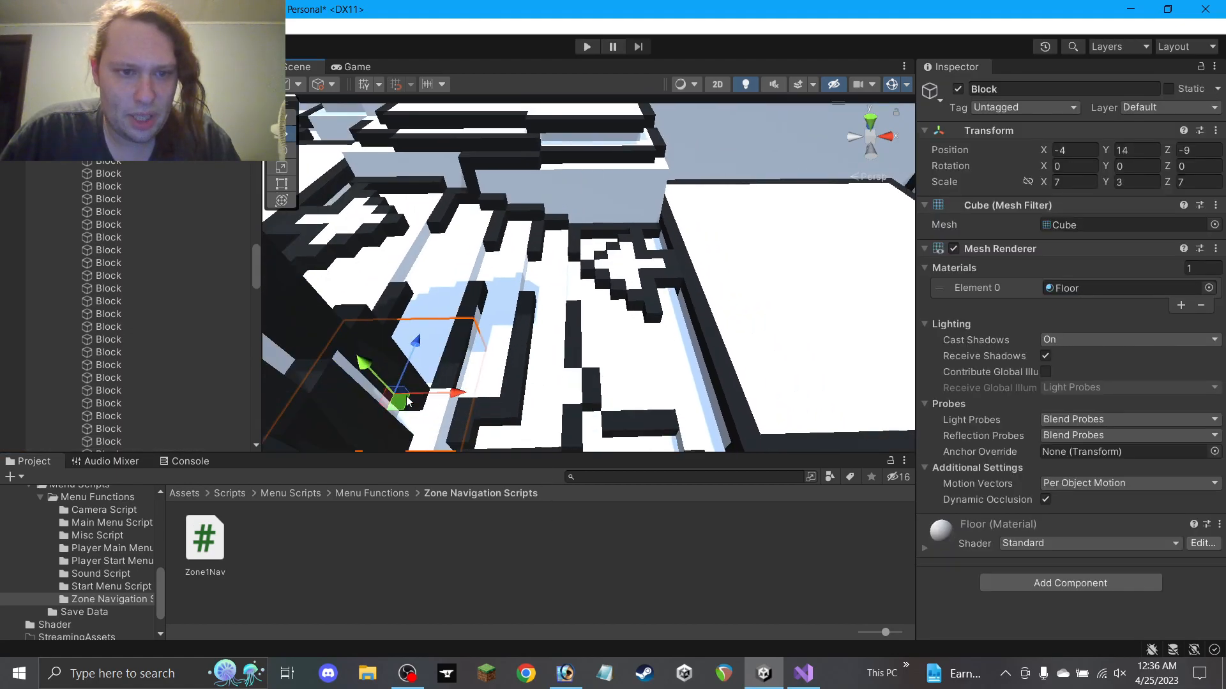
alt+drag(564, 319, 627, 260)
drag(1070, 183, 968, 212)
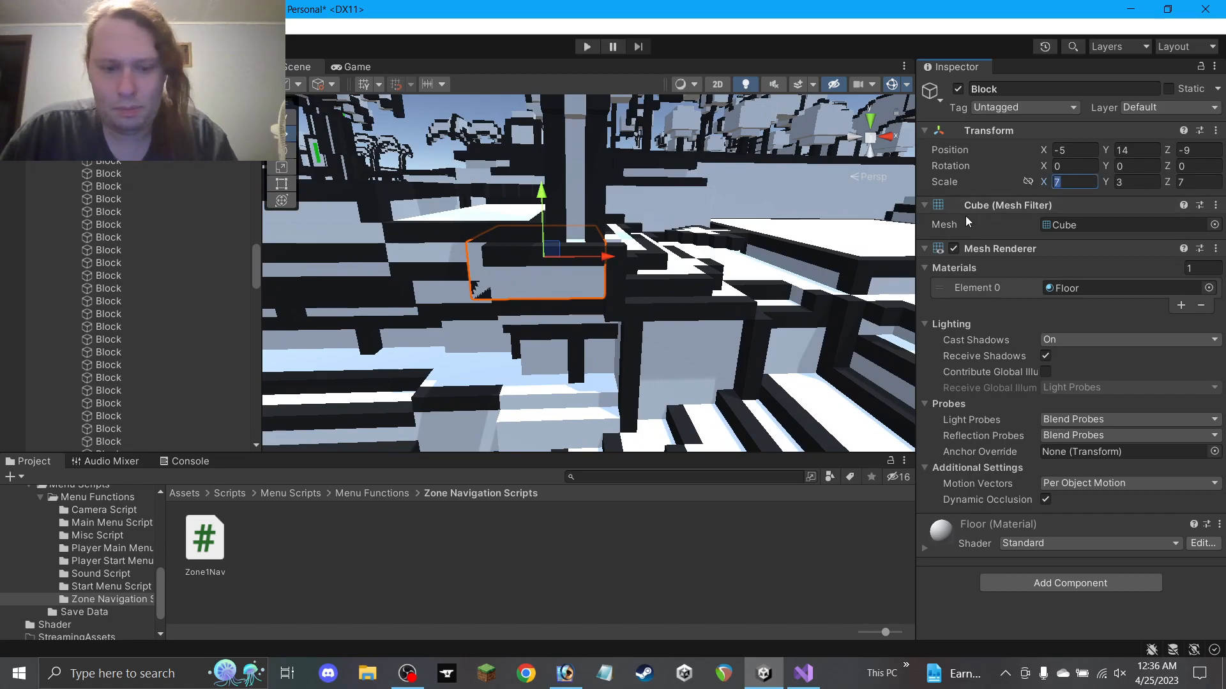
text(6)
drag(609, 258, 629, 258)
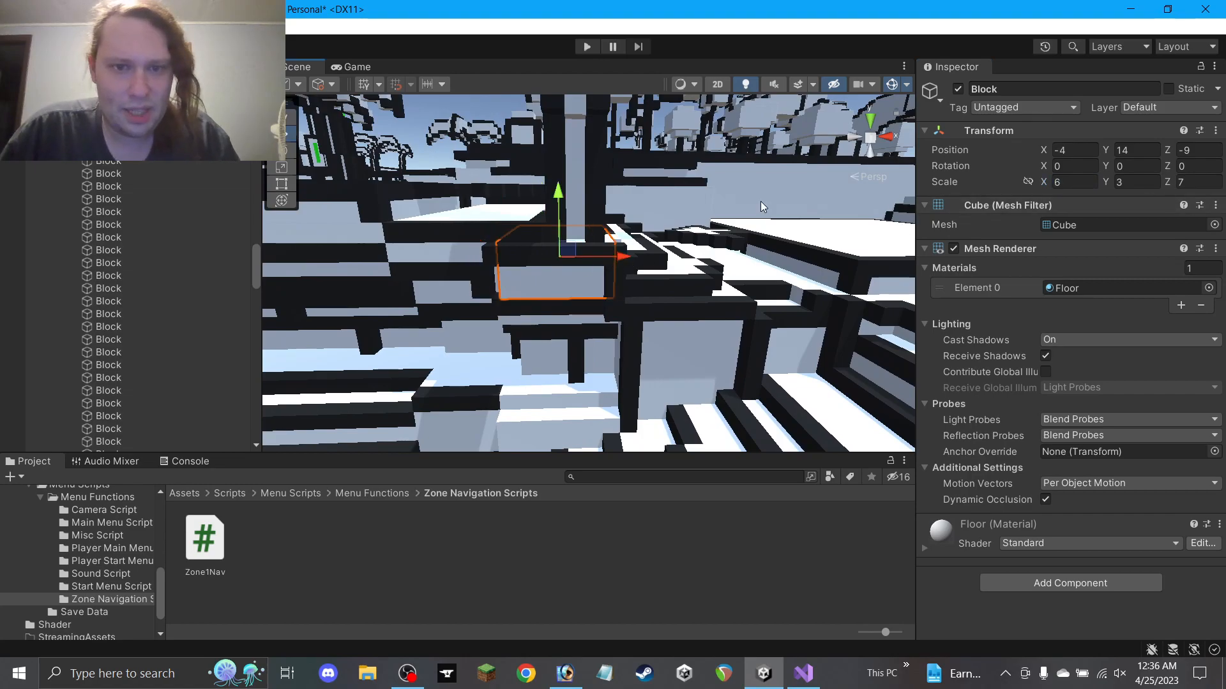
click(1086, 150)
text(.5)
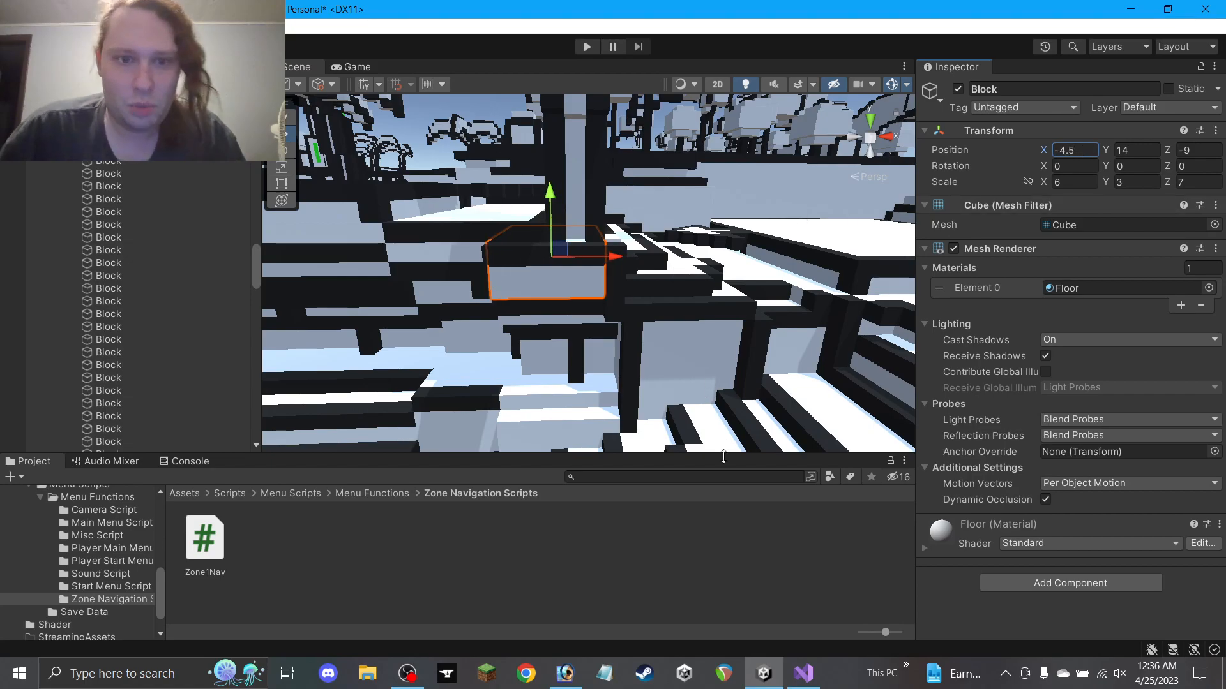
Inspect the blocks in the fourth gap and move the taller floor block left to X -5
click(609, 355)
alt+drag(609, 356, 558, 324)
click(508, 315)
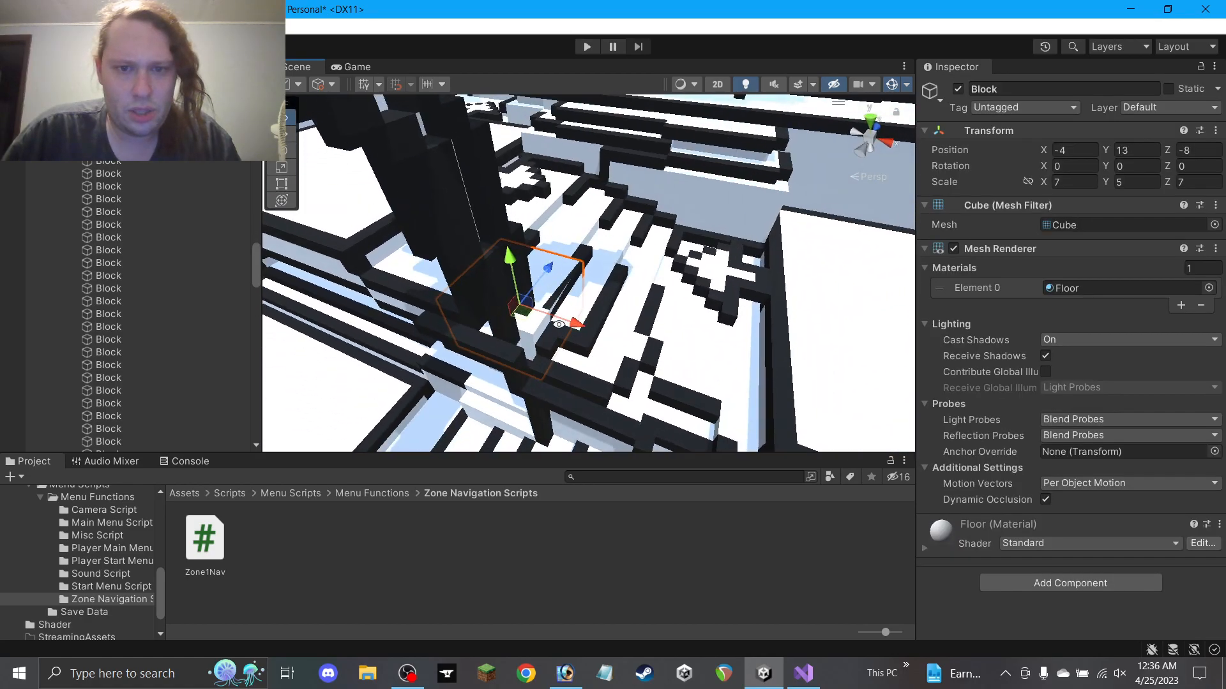
click(588, 252)
alt+drag(589, 252, 863, 271)
scroll(603, 279, up, 5)
click(512, 385)
click(537, 372)
click(527, 341)
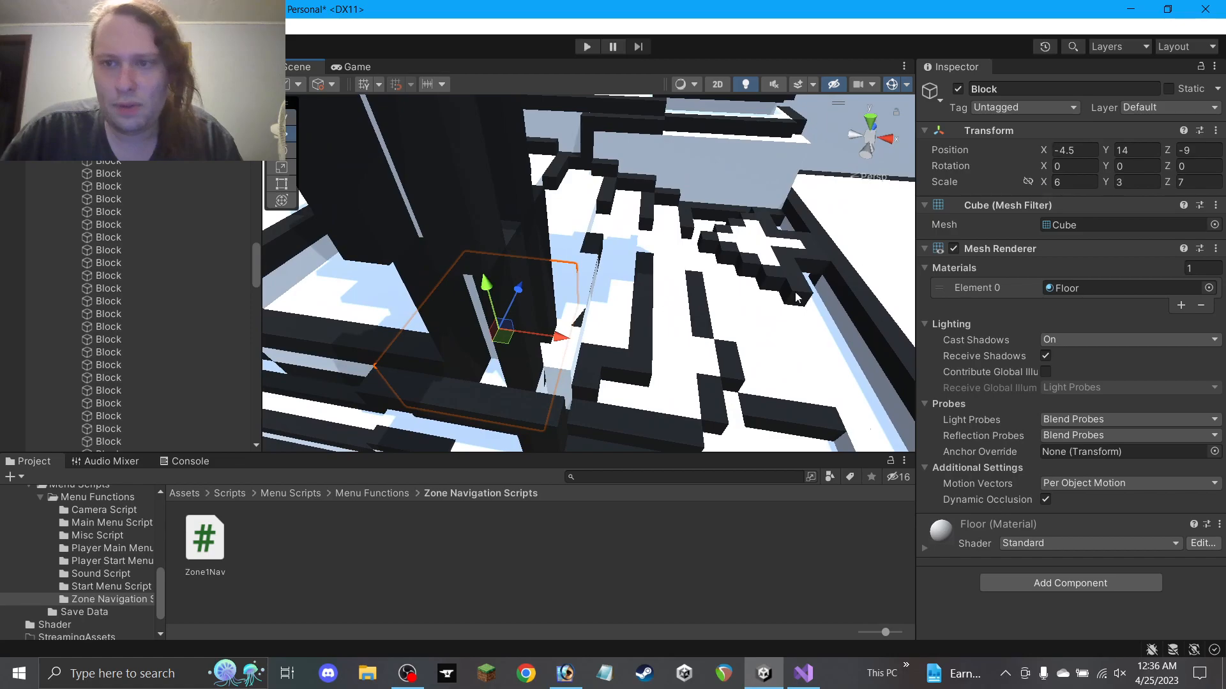
click(572, 366)
drag(577, 337, 607, 288)
Restore the 6, 3, 7 floor block's X scale to 7, then select the block at -4, 14, -9
click(561, 355)
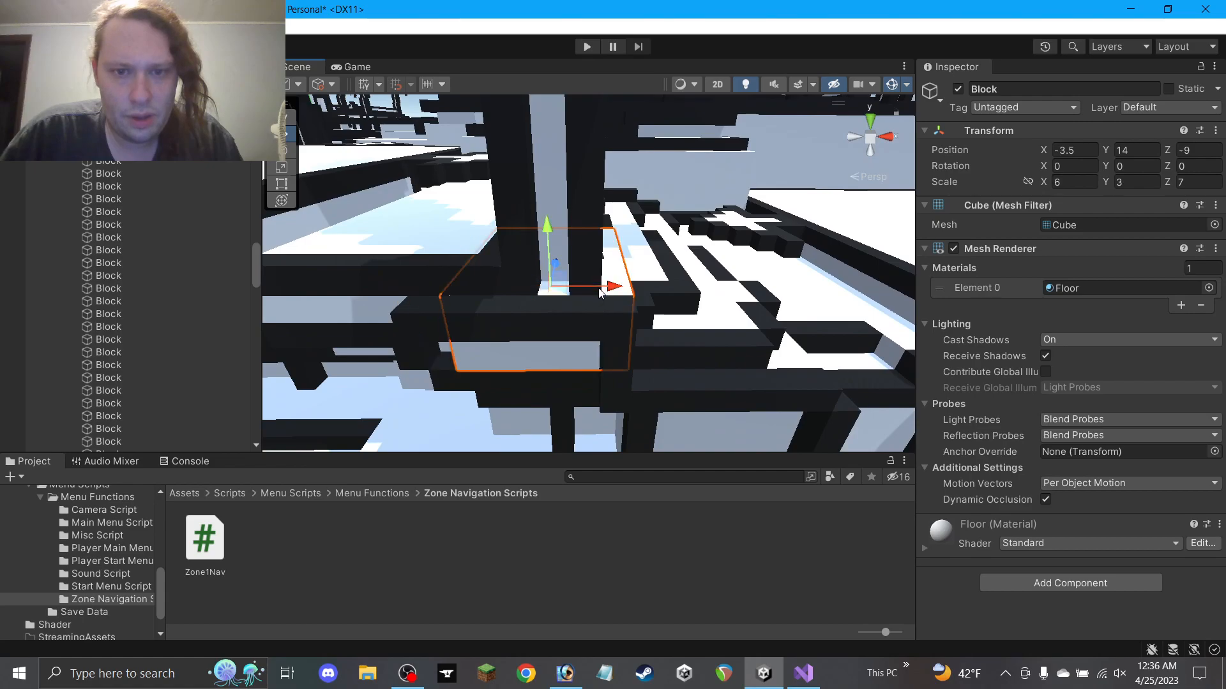
click(1064, 184)
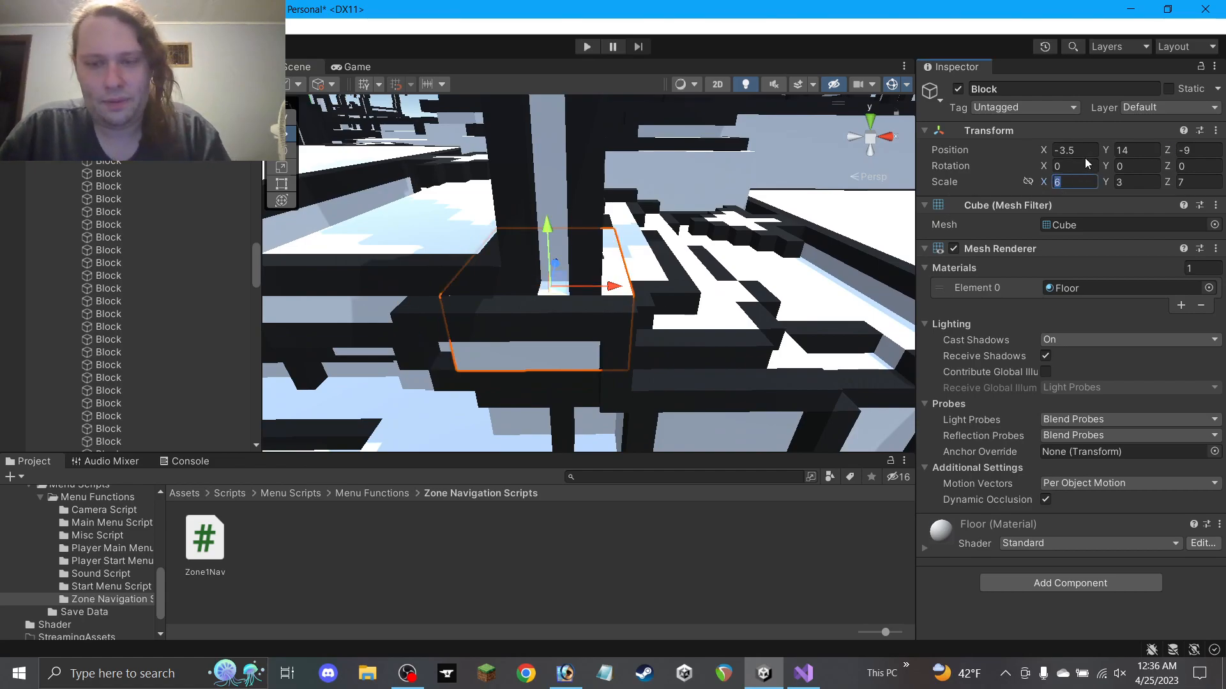
text(7)
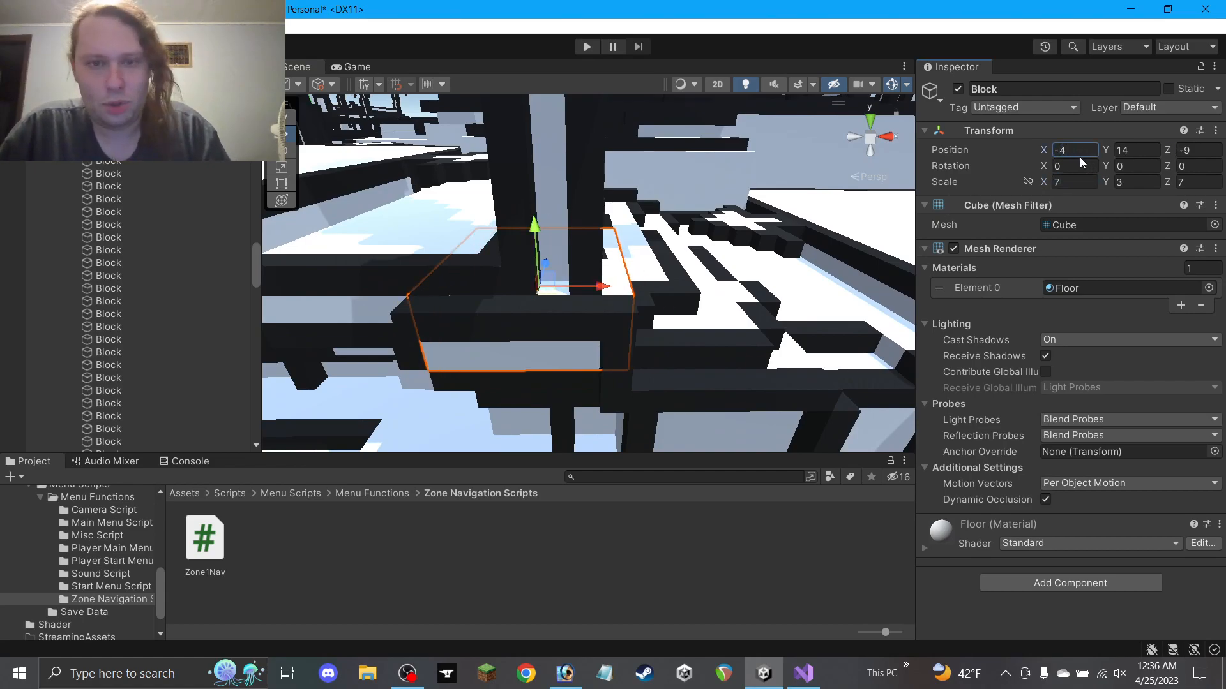
click(568, 336)
alt+drag(657, 279, 583, 311)
click(594, 249)
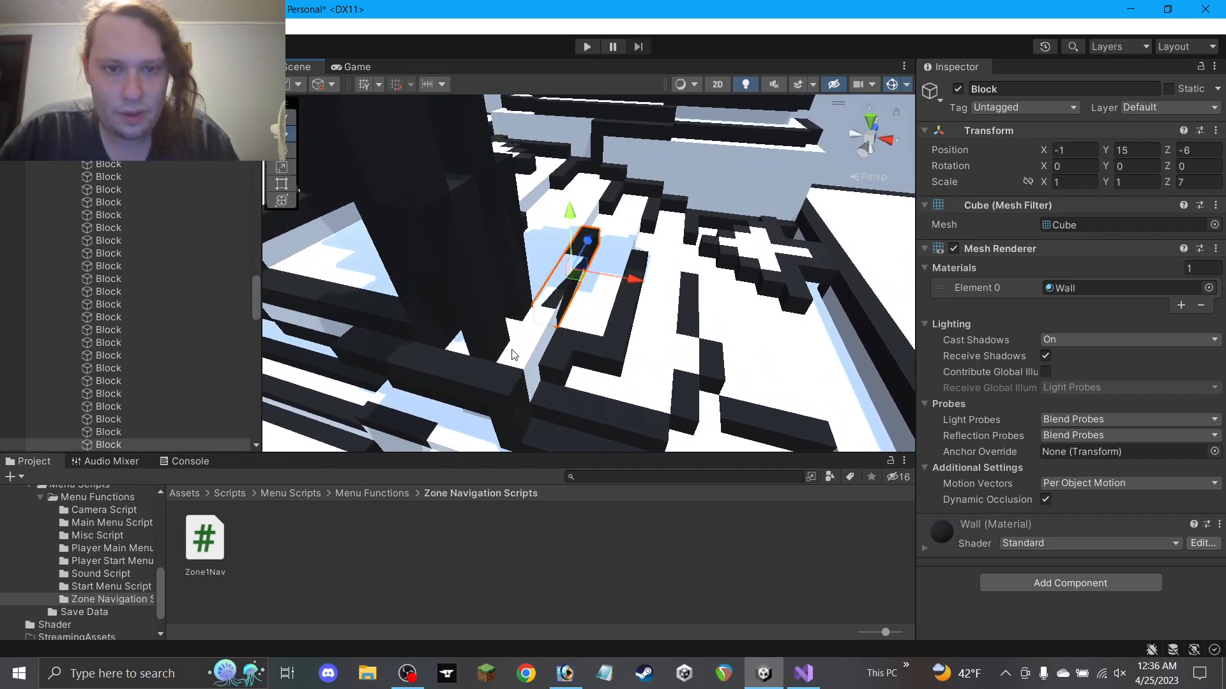
click(541, 346)
alt+drag(584, 291, 521, 313)
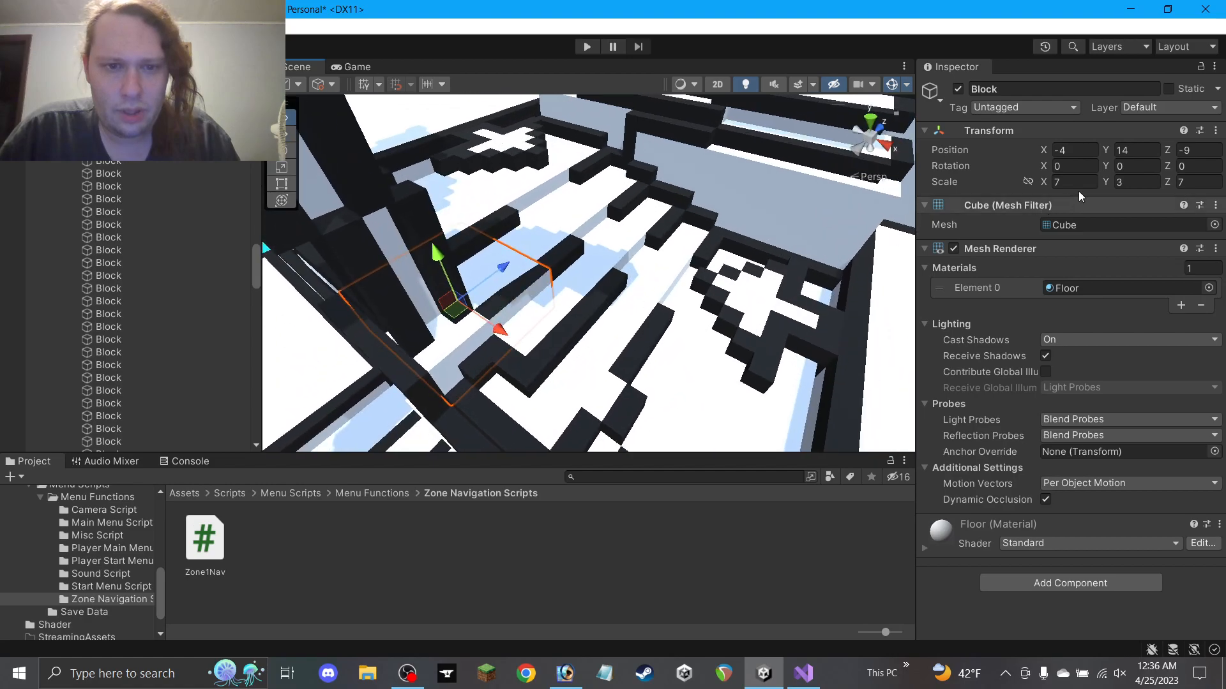
Set that block's Z scale to 3 and move it along Z to -11
text(3)
ctrl+drag(500, 269, 706, 163)
key(ctrl+z)
key(ctrl+z)
alt+drag(665, 262, 1222, 195)
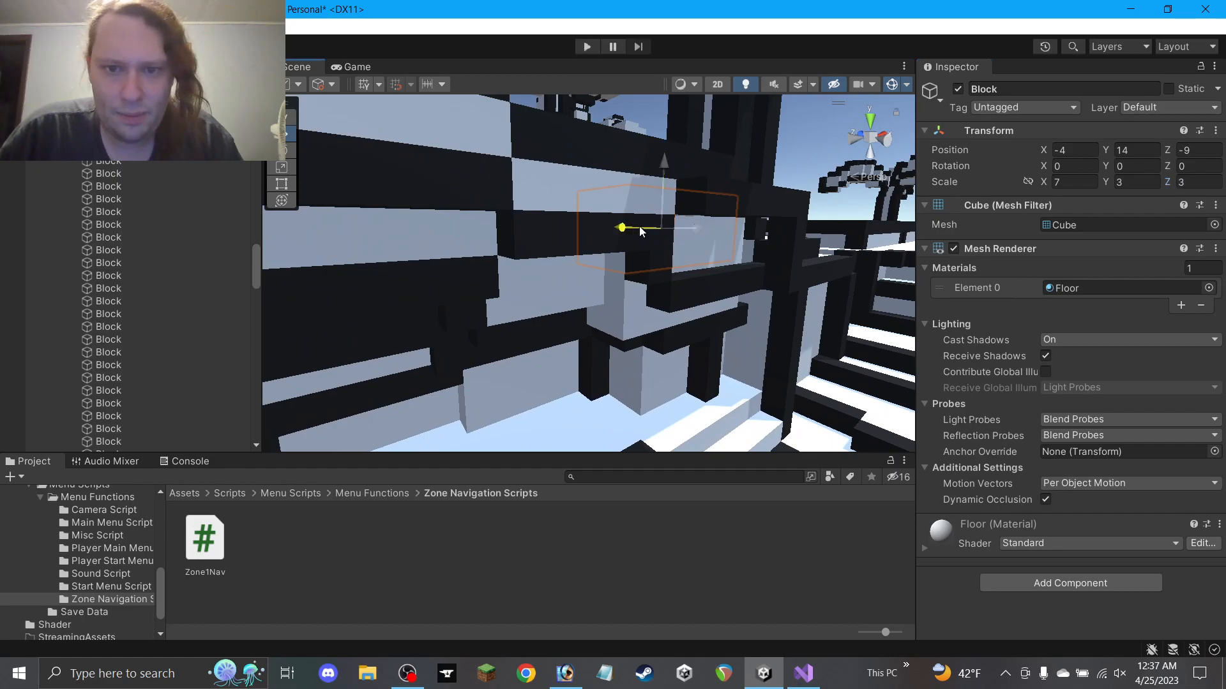
drag(634, 228, 664, 238)
click(739, 556)
right_drag(592, 259, 660, 232)
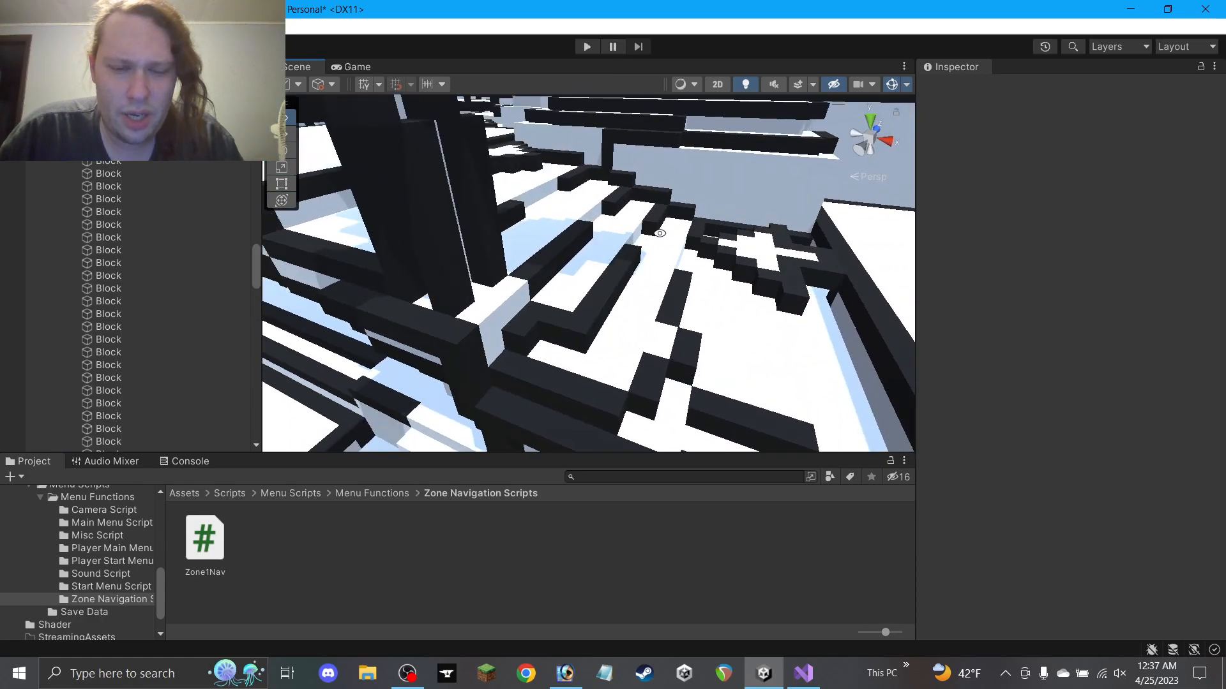
click(512, 310)
right_drag(513, 310, 502, 267)
alt+drag(502, 266, 471, 313)
Duplicate the Finish Movement Arrow and drag the copy to about X 288, Z -29
scroll(618, 345, down, 3)
alt+drag(610, 320, 769, 352)
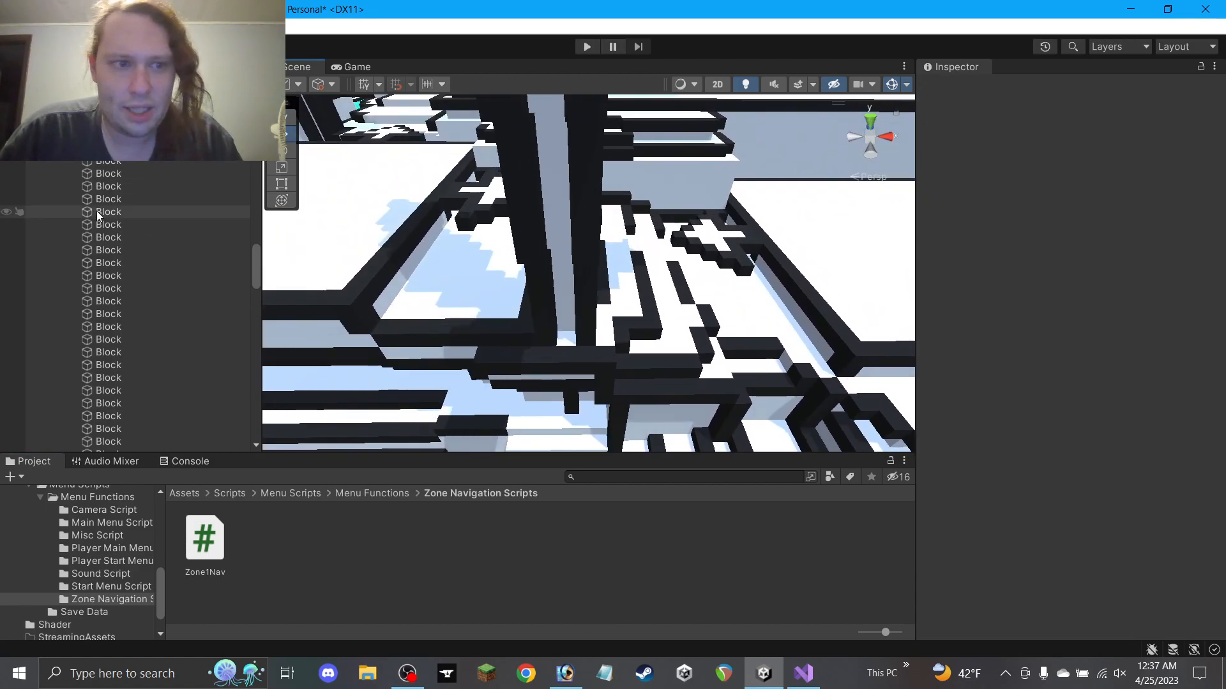
scroll(97, 211, down, 7)
scroll(67, 225, down, 9)
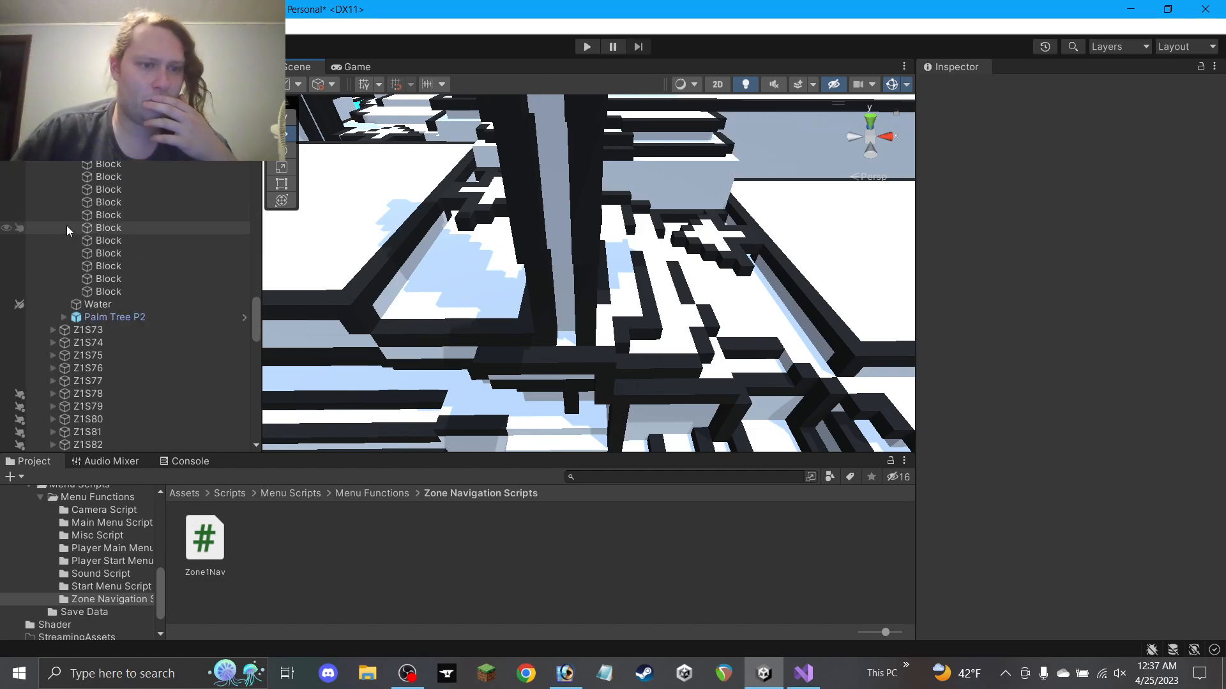
scroll(68, 217, up, 8)
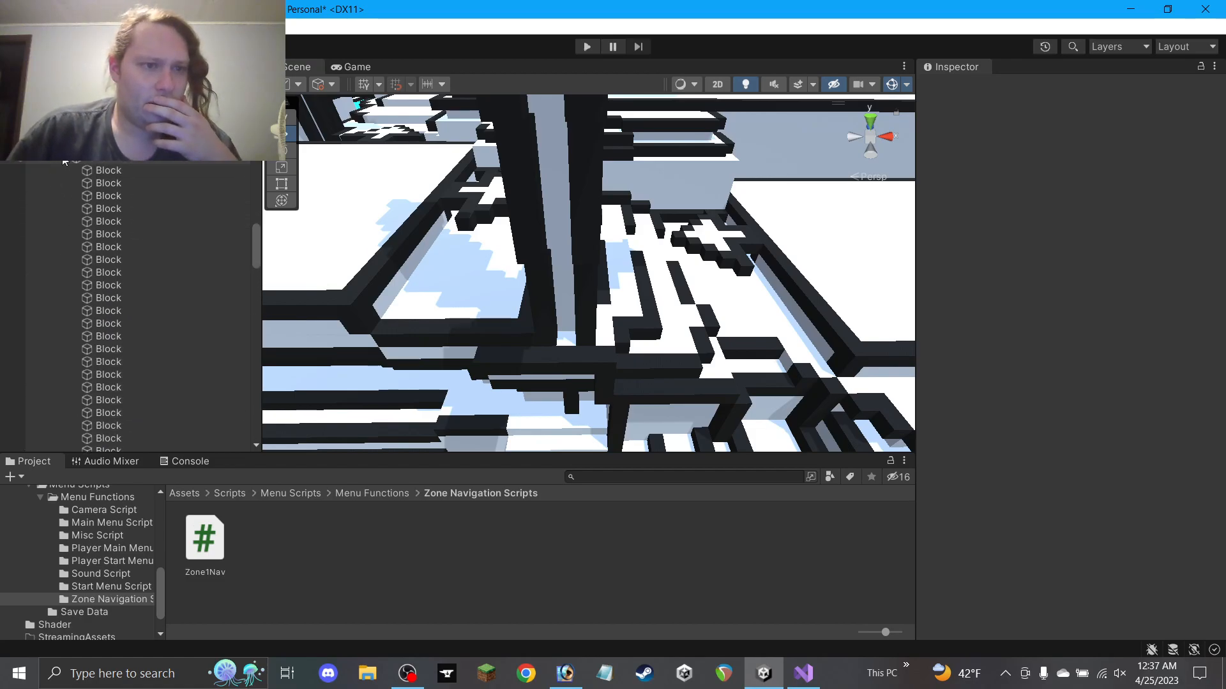
scroll(77, 217, down, 20)
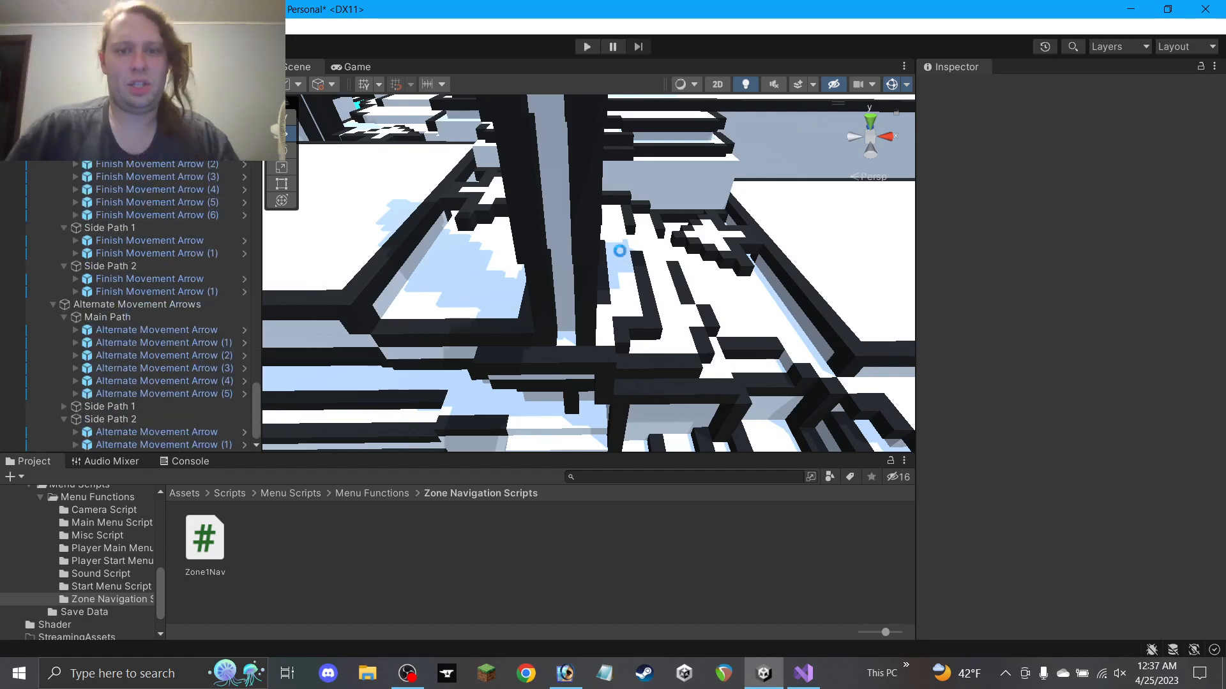
scroll(619, 256, down, 4)
middle_drag(672, 269, 579, 242)
scroll(579, 242, down, 3)
middle_drag(470, 160, 554, 188)
alt+drag(554, 188, 566, 232)
mouse_move(519, 162)
alt+mouse_down()
mouse_move(518, 174)
mouse_move(514, 158)
alt+mouse_up()
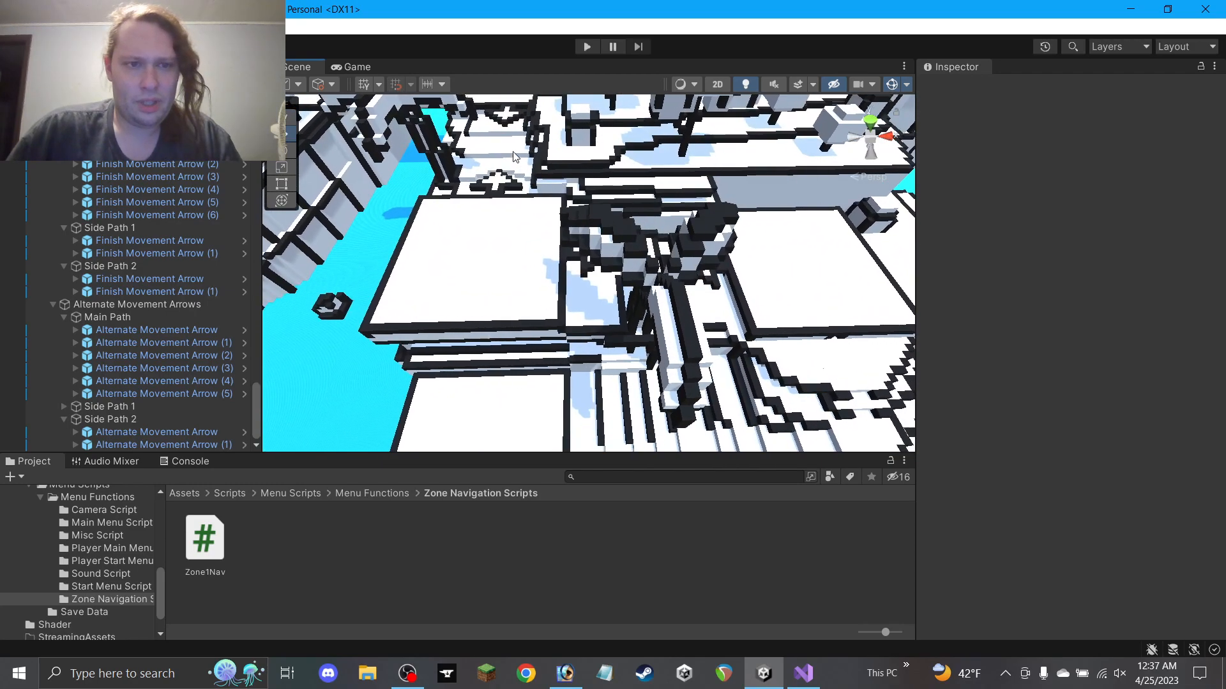
click(503, 117)
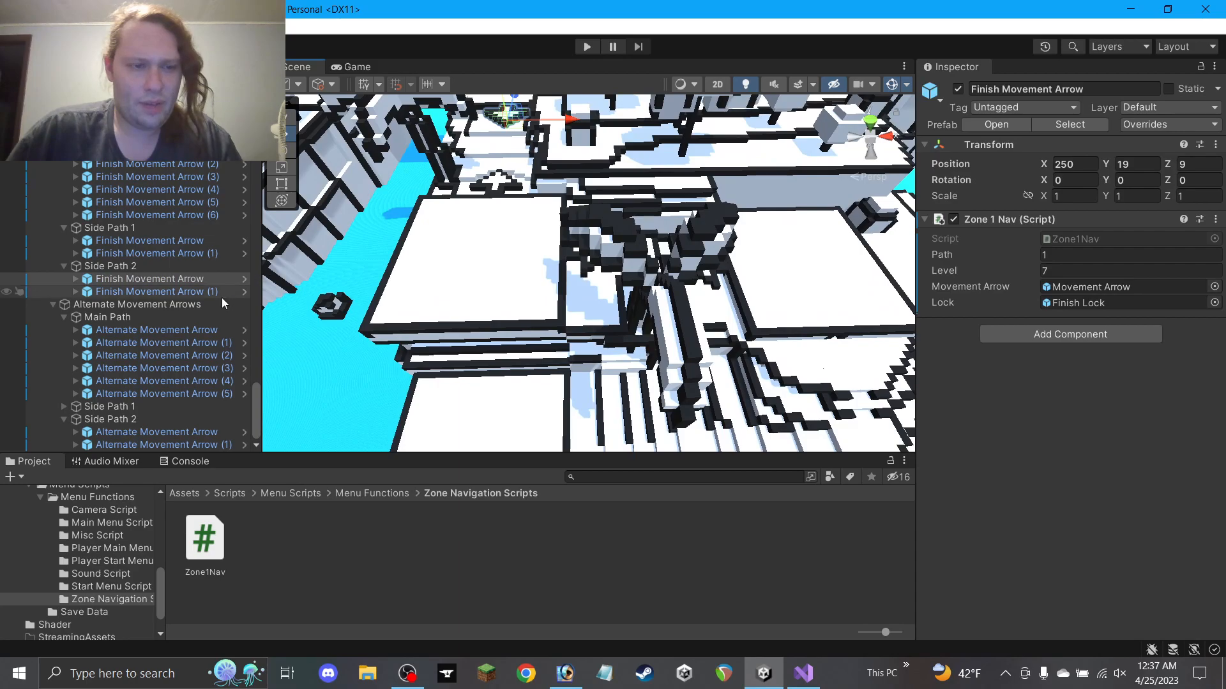
key(ctrl+d)
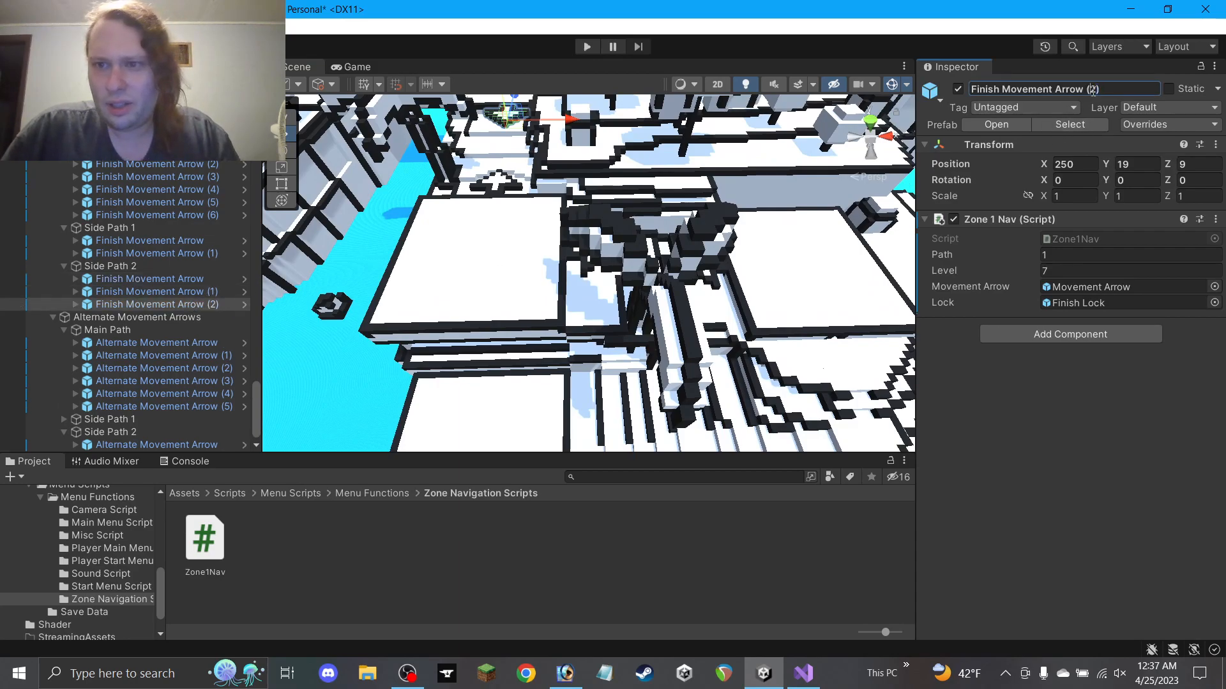
drag(509, 123, 758, 258)
Fine-tune the copied arrow near X 298, with Z -41 and Y 12
alt+drag(758, 258, 725, 260)
middle_drag(775, 319, 633, 164)
alt+drag(633, 169, 651, 217)
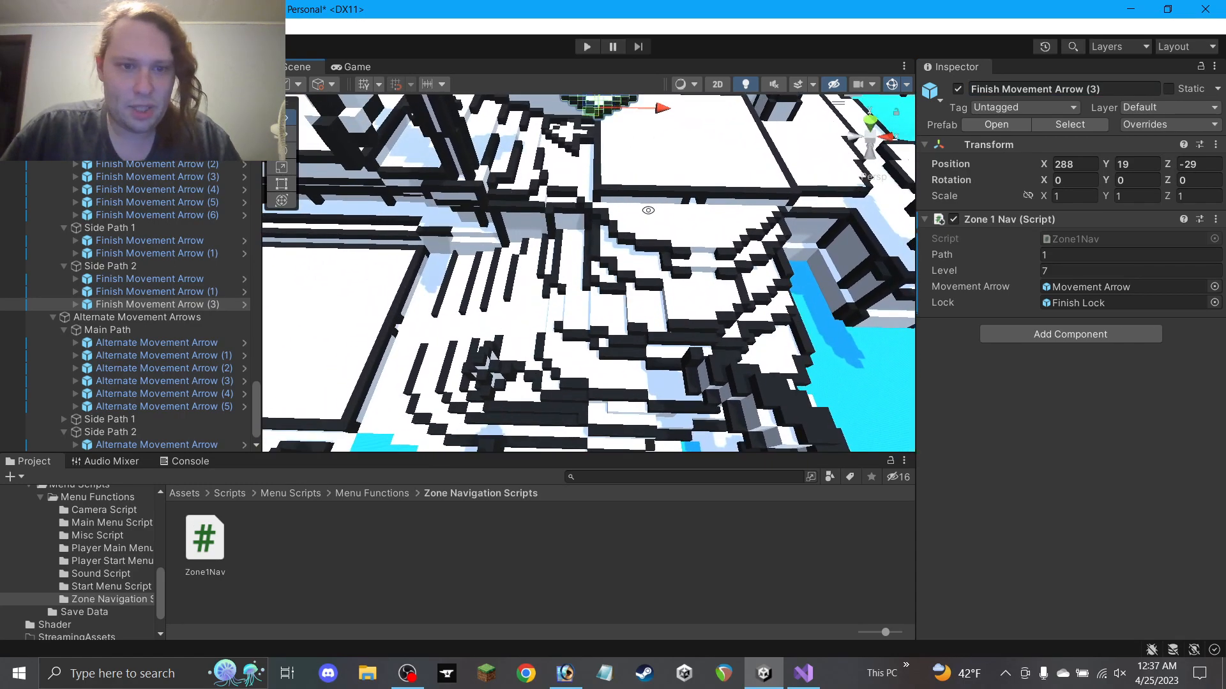
drag(609, 142, 415, 250)
drag(583, 247, 626, 248)
drag(560, 203, 616, 322)
scroll(618, 318, up, 4)
drag(552, 283, 613, 169)
middle_drag(578, 221, 701, 151)
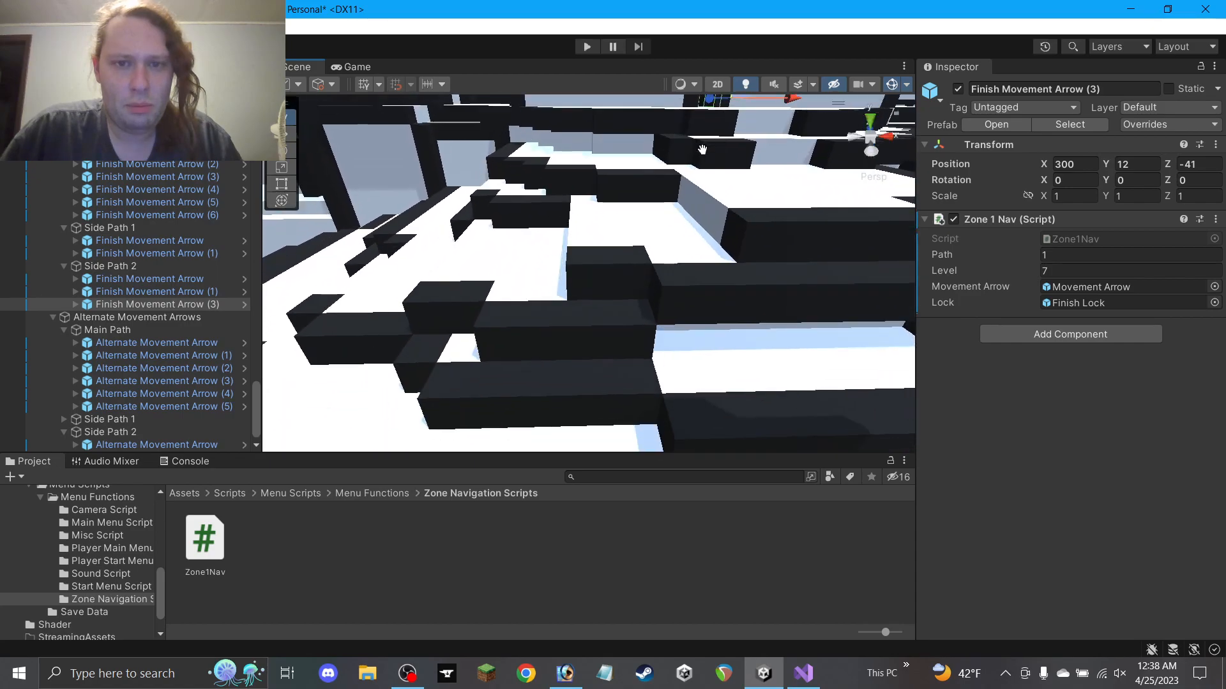
scroll(639, 217, down, 4)
alt+drag(628, 220, 638, 238)
scroll(629, 240, down, 1)
Duplicate Finish Movement Arrow (3) and place the copy on the lower side path near 251, 1, -68
click(465, 203)
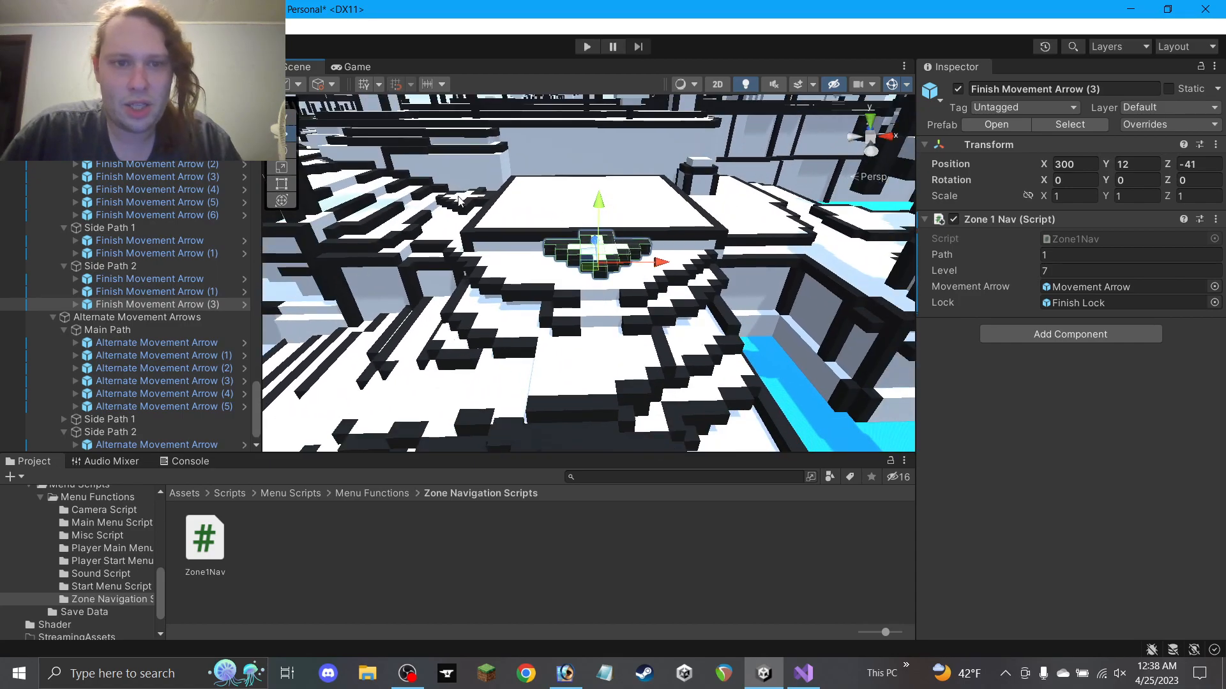
click(617, 261)
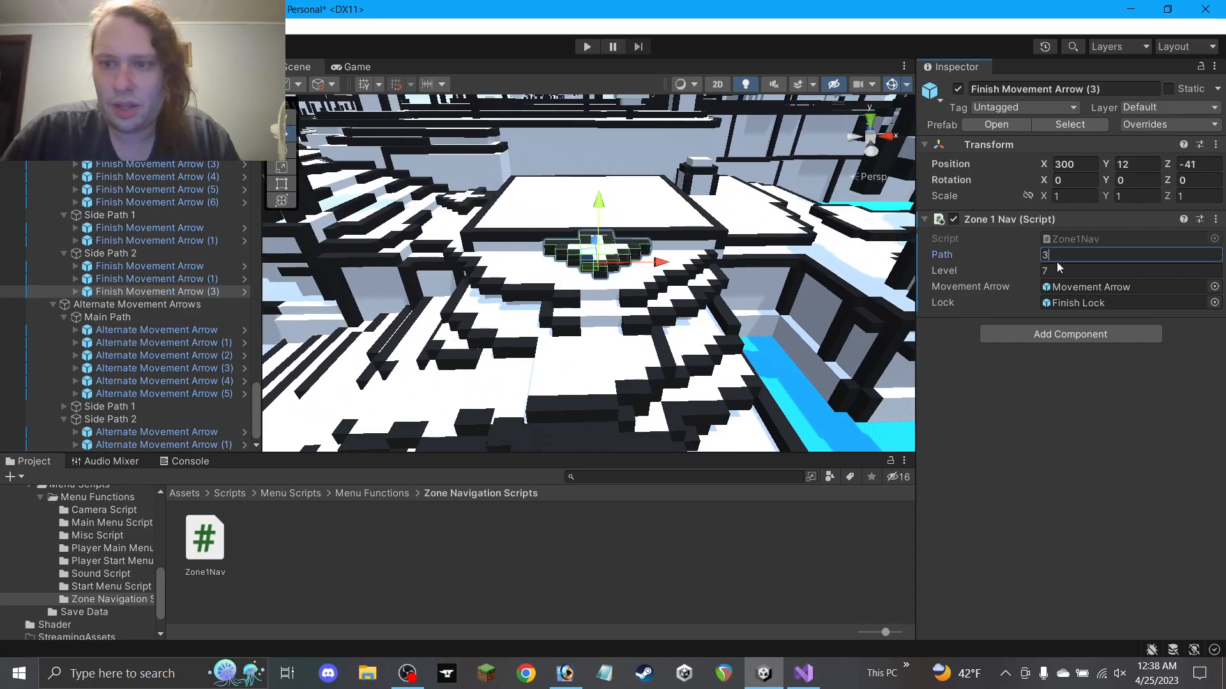
scroll(645, 332, down, 5)
middle_drag(475, 339, 618, 250)
key(ctrl+d)
drag(751, 171, 403, 340)
scroll(383, 335, up, 5)
middle_drag(310, 326, 487, 291)
key(f)
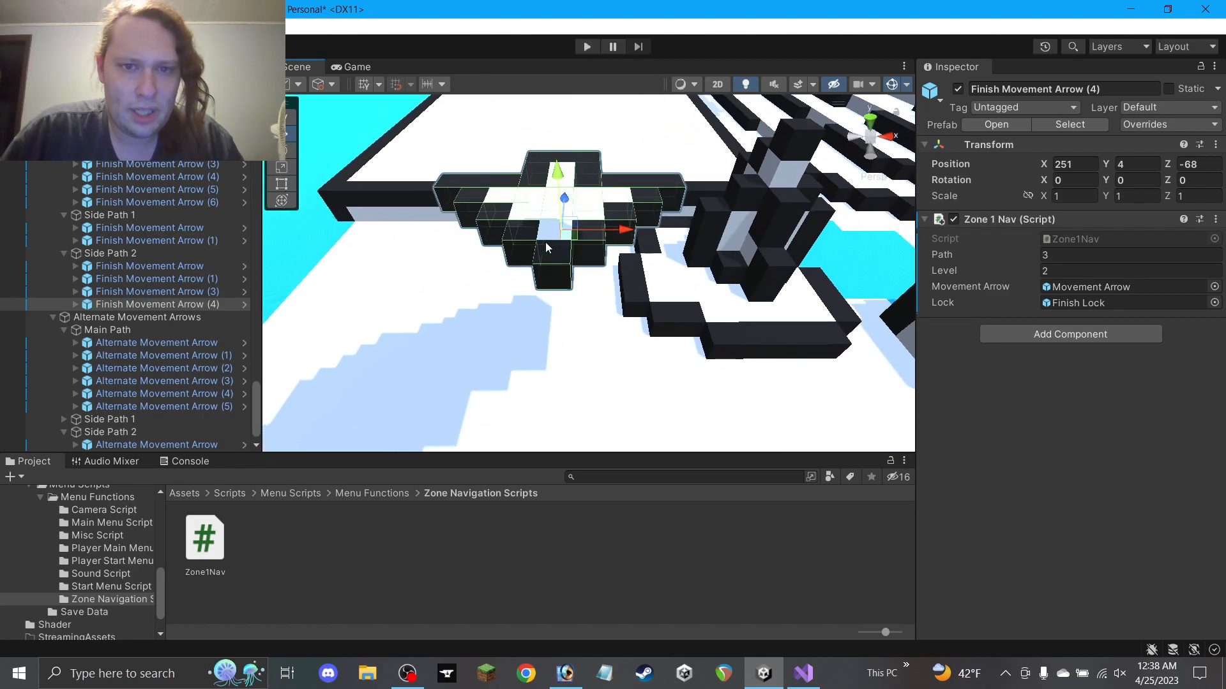
drag(555, 185, 563, 214)
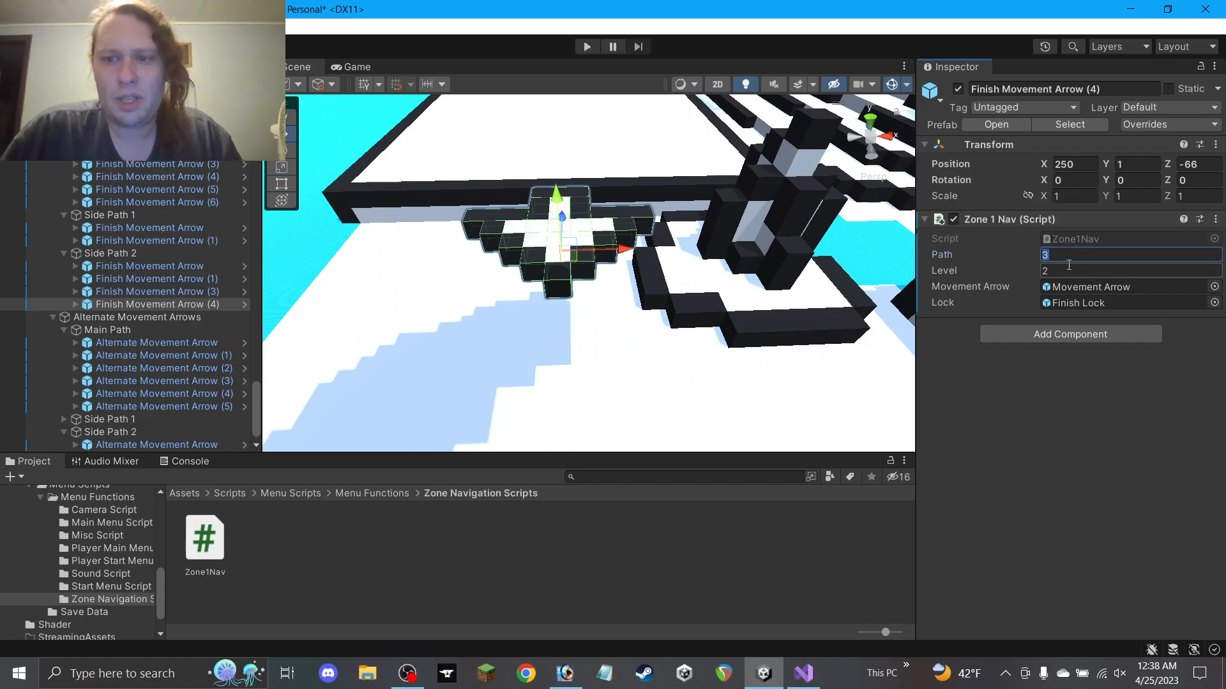
Select Finish Movement Arrow (3), then select and frame Finish Movement Arrow (1)
click(184, 291)
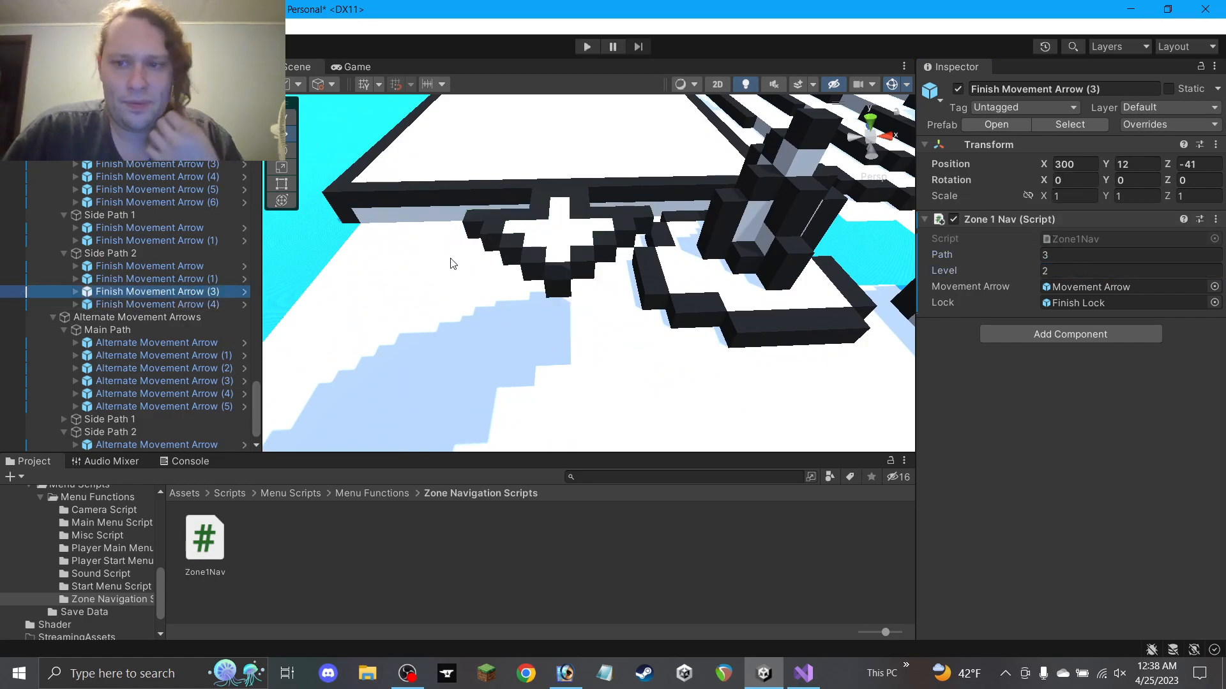
double_click(160, 278)
middle_drag(593, 272, 504, 255)
Shift a group of maze wall blocks along X to realign them
drag(512, 216, 546, 199)
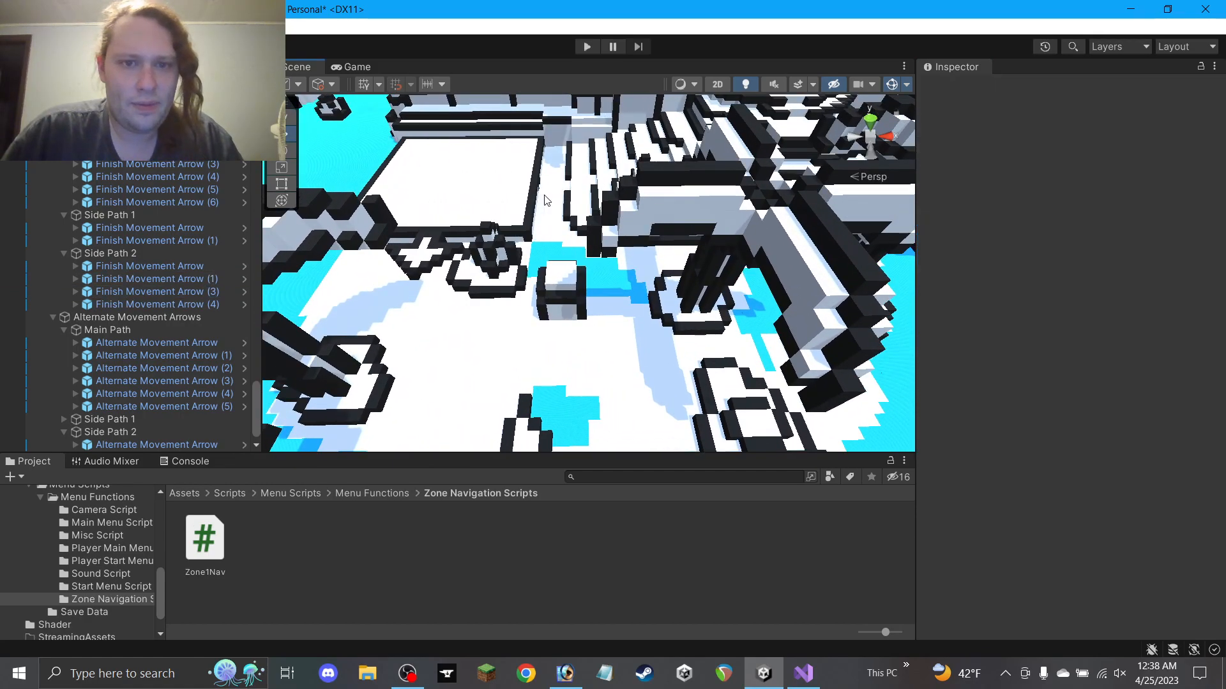
scroll(547, 200, up, 5)
middle_drag(650, 179, 586, 289)
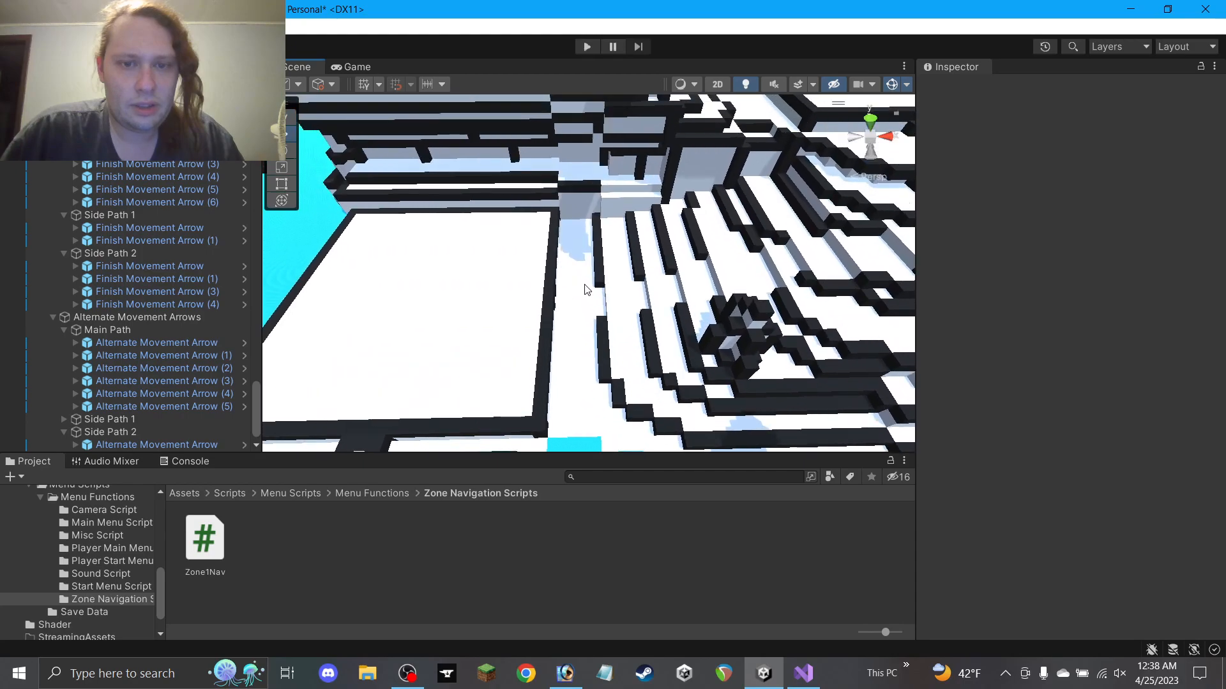
scroll(595, 292, down, 4)
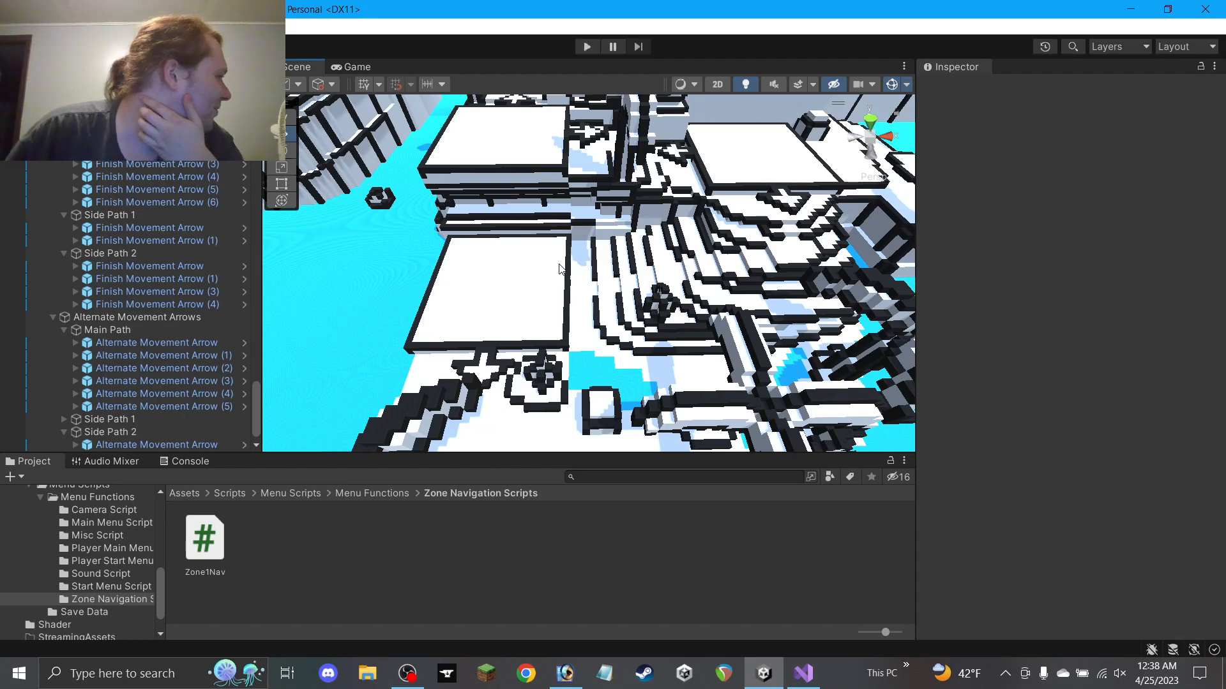
scroll(588, 289, up, 5)
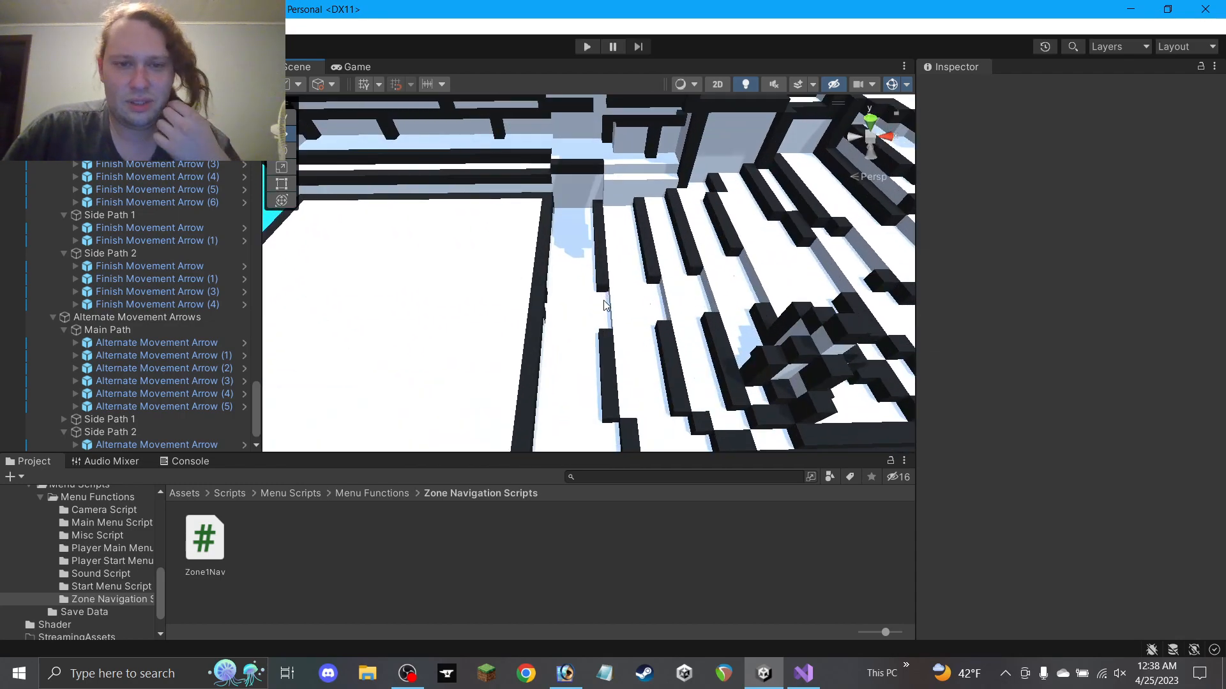
mouse_move(622, 313)
right_down()
mouse_move(618, 268)
mouse_move(621, 320)
right_up()
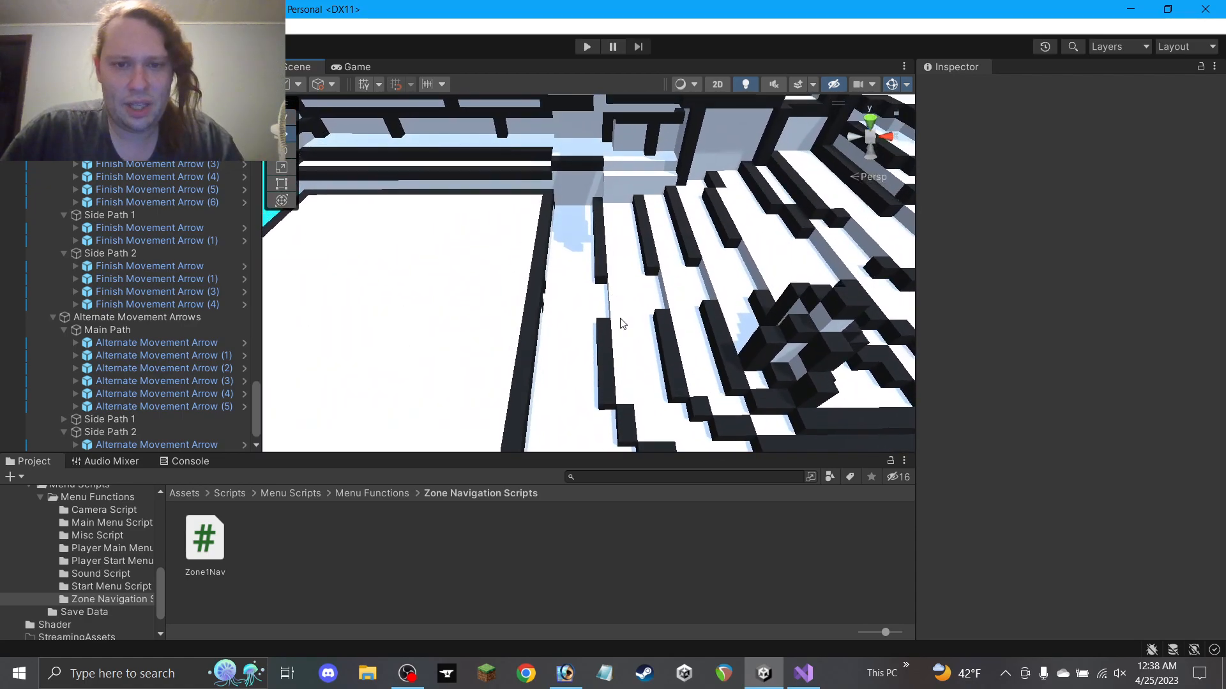
click(621, 322)
drag(635, 362, 676, 364)
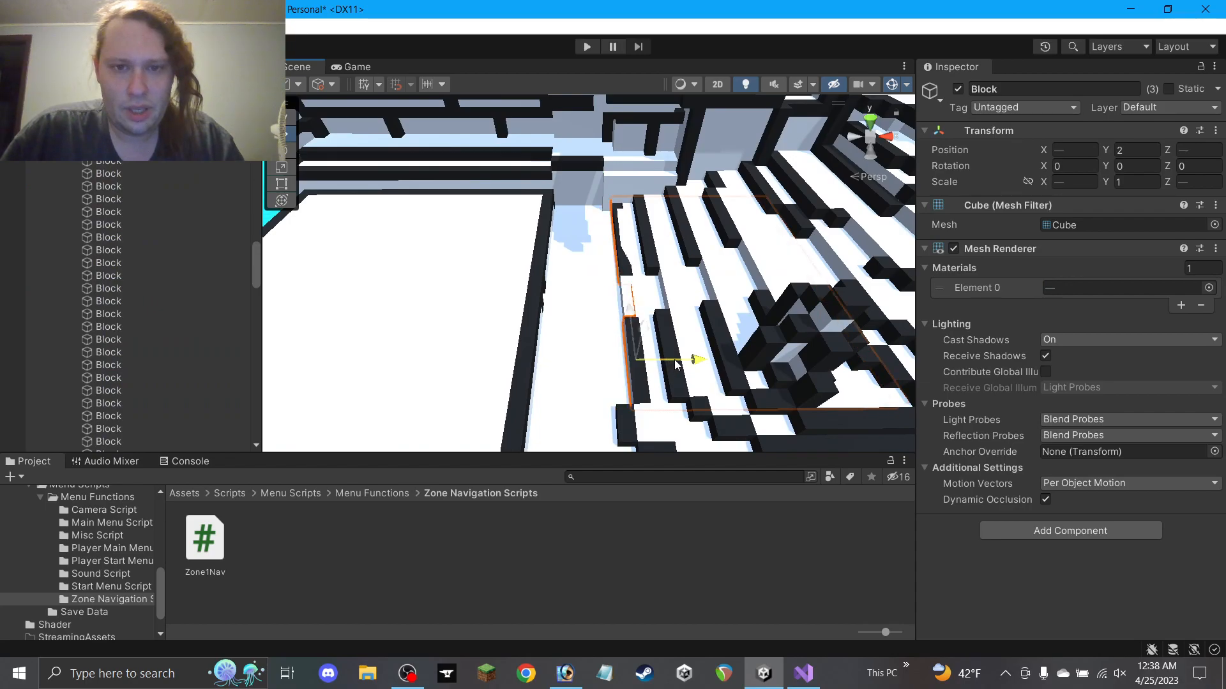
Move the large floor slab from Position X 1 to X 2
click(634, 247)
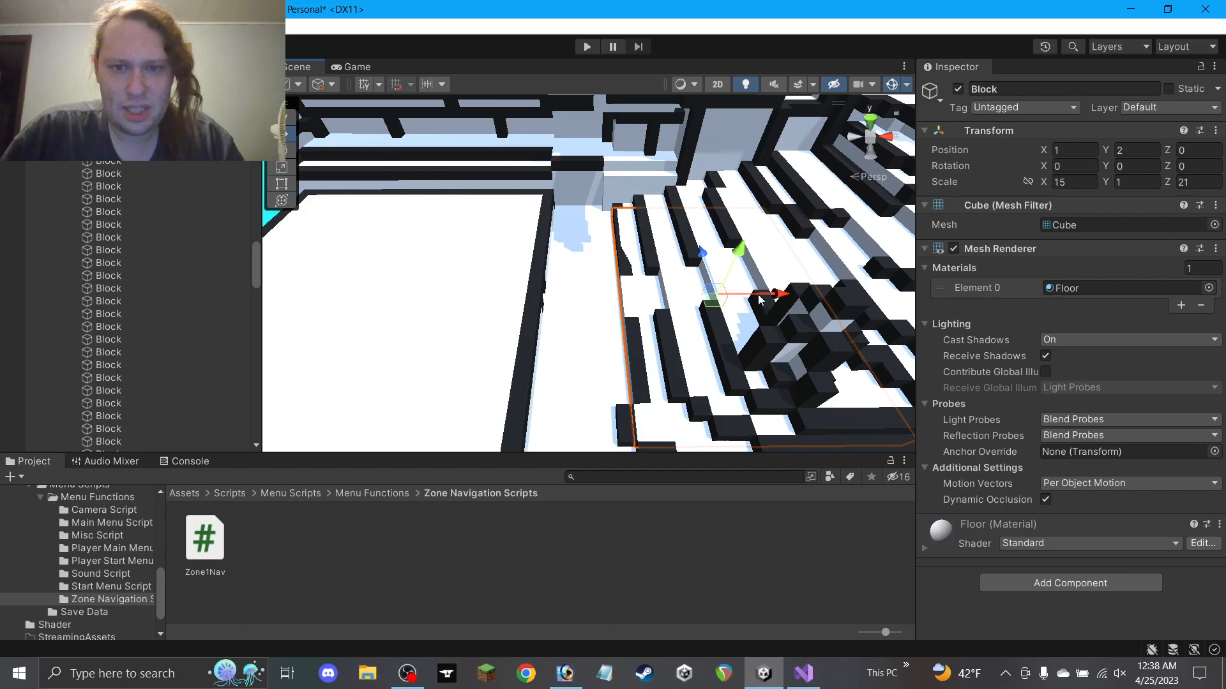
drag(760, 300, 770, 299)
click(617, 421)
scroll(624, 415, down, 2)
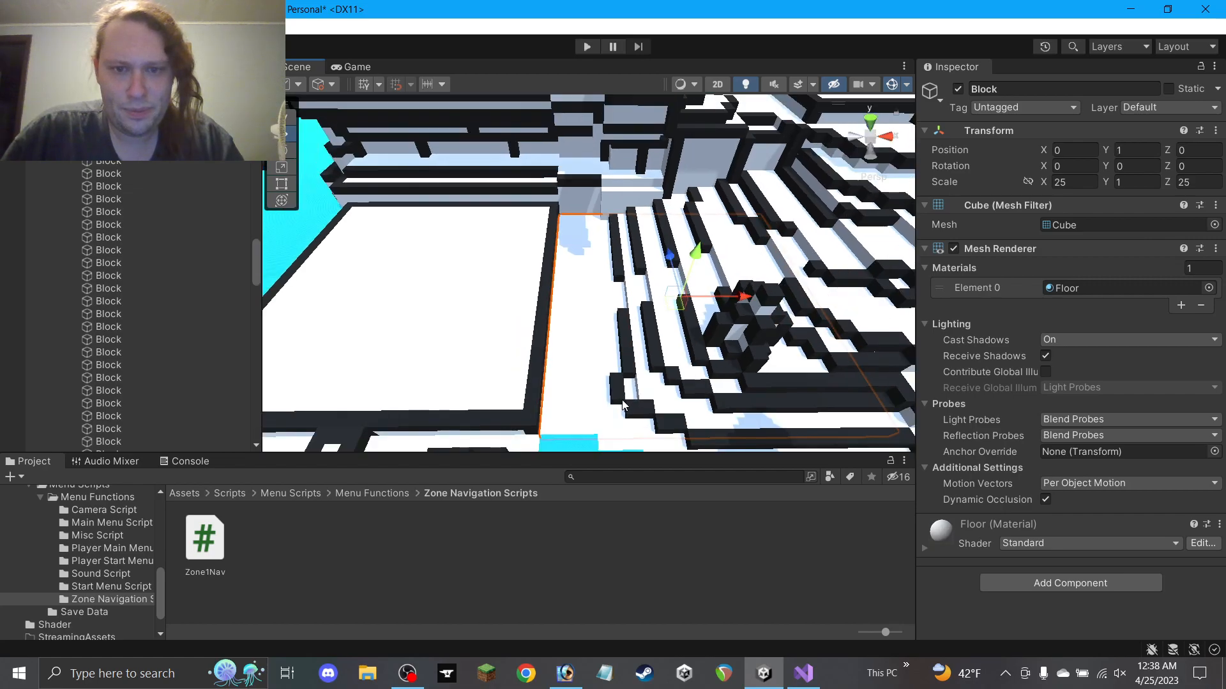
click(619, 397)
click(649, 531)
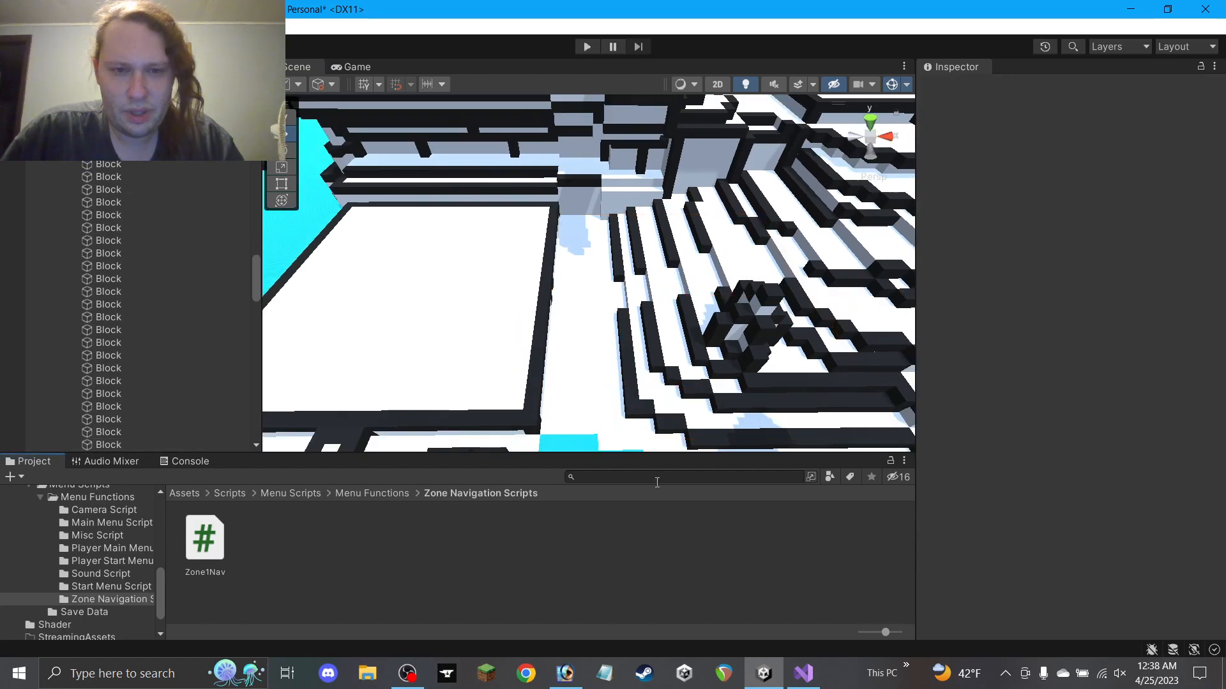
scroll(676, 319, down, 4)
Pan the Scene view across the level to bring another maze area into view
middle_drag(687, 301, 637, 347)
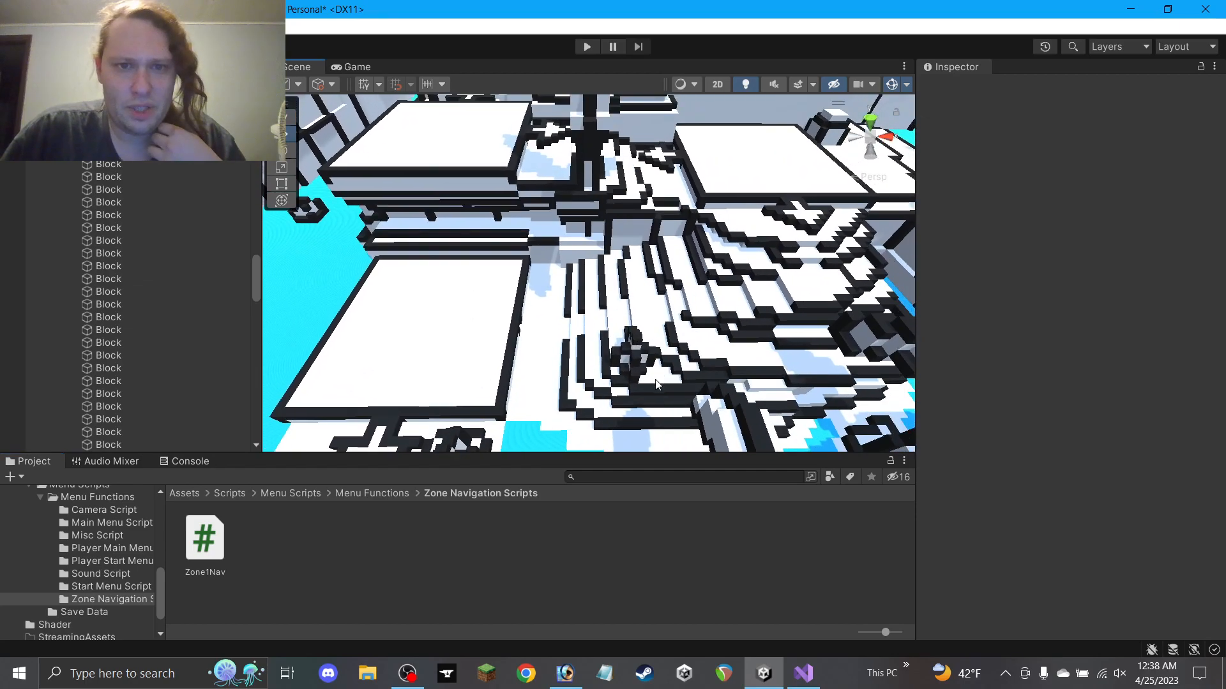
middle_drag(606, 291, 622, 319)
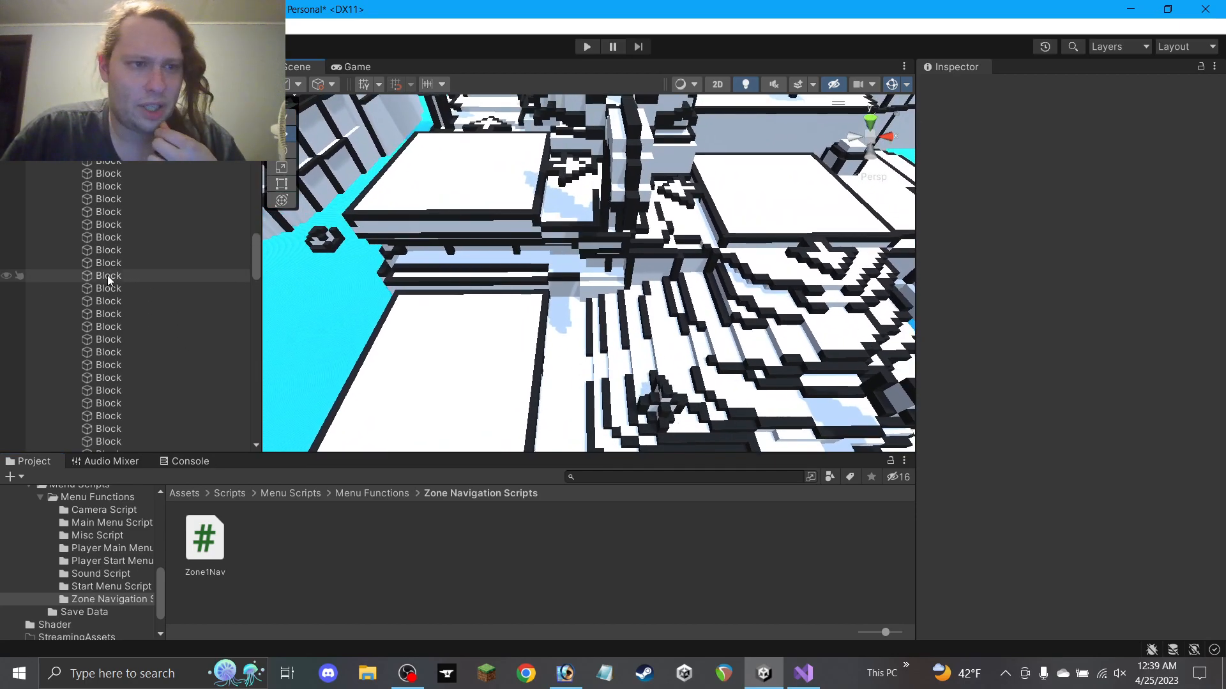
scroll(89, 189, down, 10)
scroll(109, 262, down, 10)
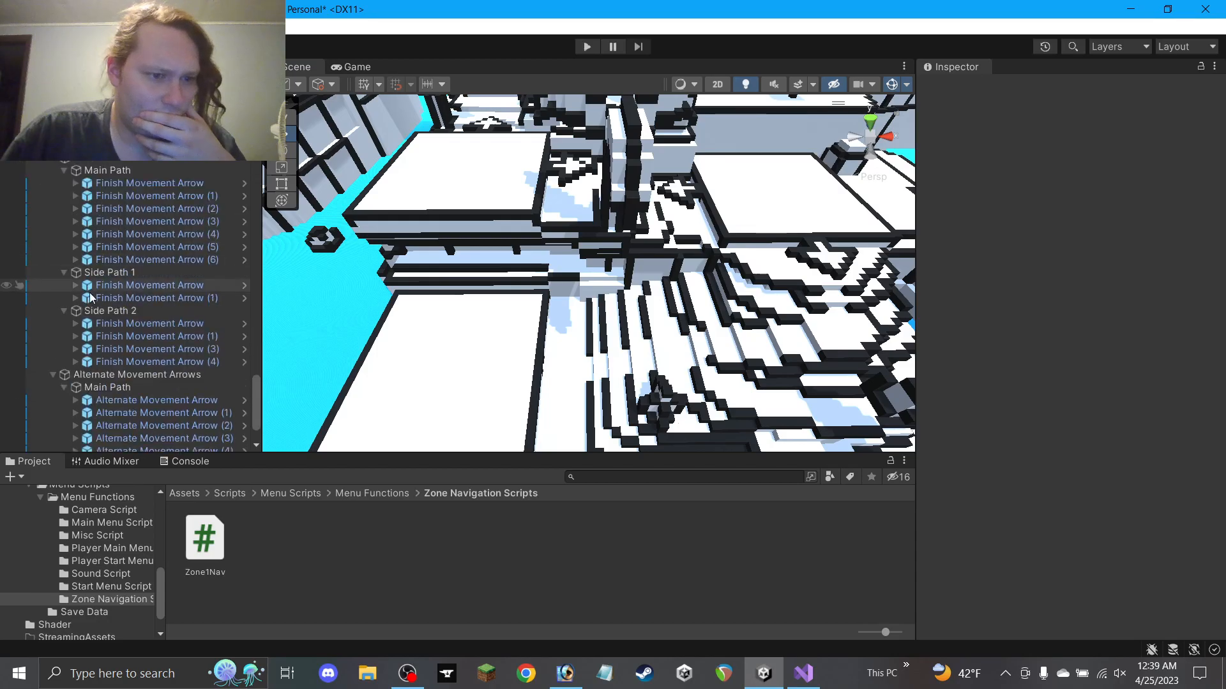
middle_drag(498, 300, 1056, 549)
middle_drag(485, 262, 709, 375)
middle_drag(466, 282, 569, 299)
middle_drag(633, 343, 526, 364)
middle_drag(570, 176, 455, 139)
scroll(520, 327, up, 3)
middle_drag(521, 327, 495, 223)
mouse_move(651, 293)
middle_down()
mouse_move(546, 288)
mouse_move(501, 300)
middle_up()
middle_drag(624, 316, 537, 297)
mouse_move(562, 358)
middle_down()
mouse_move(632, 352)
mouse_move(535, 296)
mouse_move(721, 335)
mouse_move(692, 211)
mouse_move(628, 195)
middle_up()
mouse_move(628, 268)
middle_down()
mouse_move(549, 226)
mouse_move(498, 121)
middle_up()
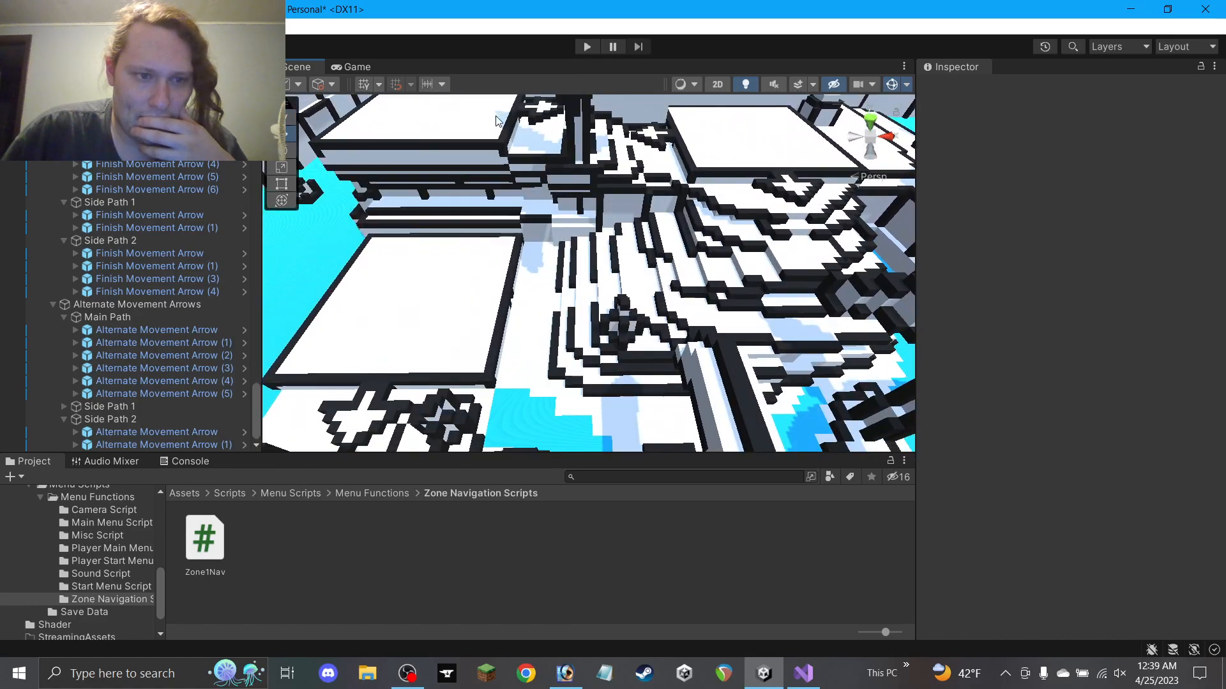
Duplicate Alternate Movement Arrow (1) as Alternate Movement Arrow (2) and drag it to its maze spot
click(193, 434)
click(195, 443)
key(ctrl+d)
drag(650, 137, 530, 286)
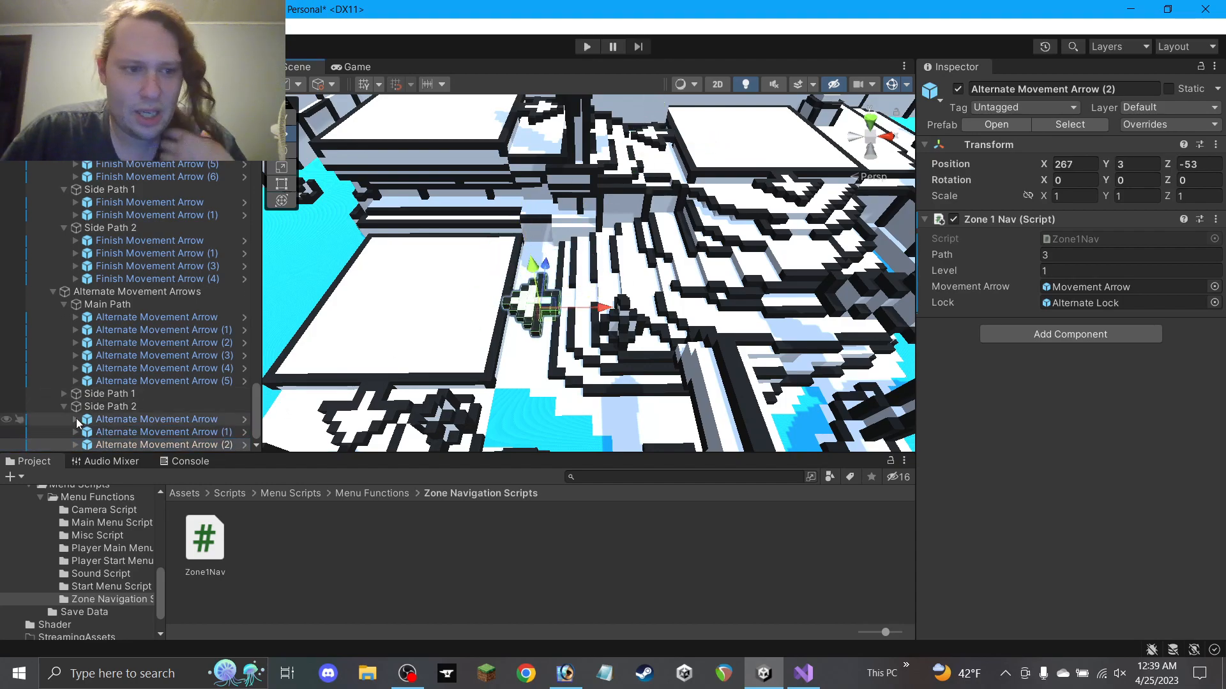
Tag the child Movement Arrow MoveRight and set its Rotation Y to 90
click(76, 445)
scroll(127, 421, down, 1)
click(145, 445)
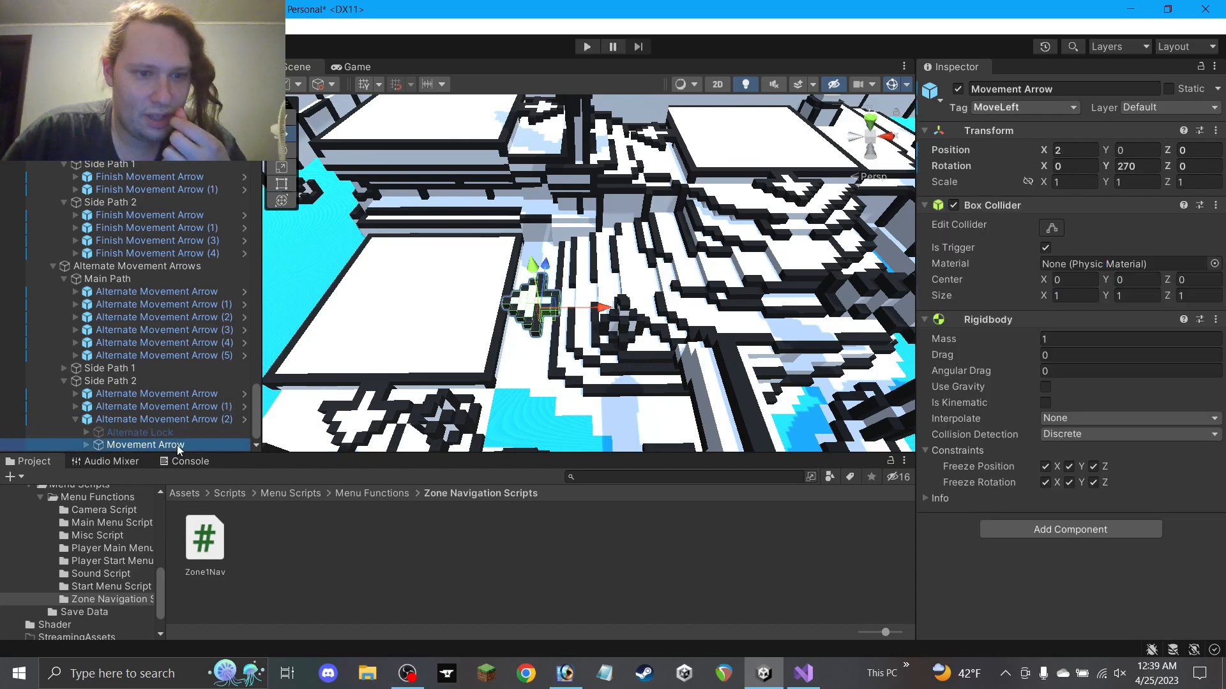
click(1072, 108)
click(1035, 115)
click(1047, 108)
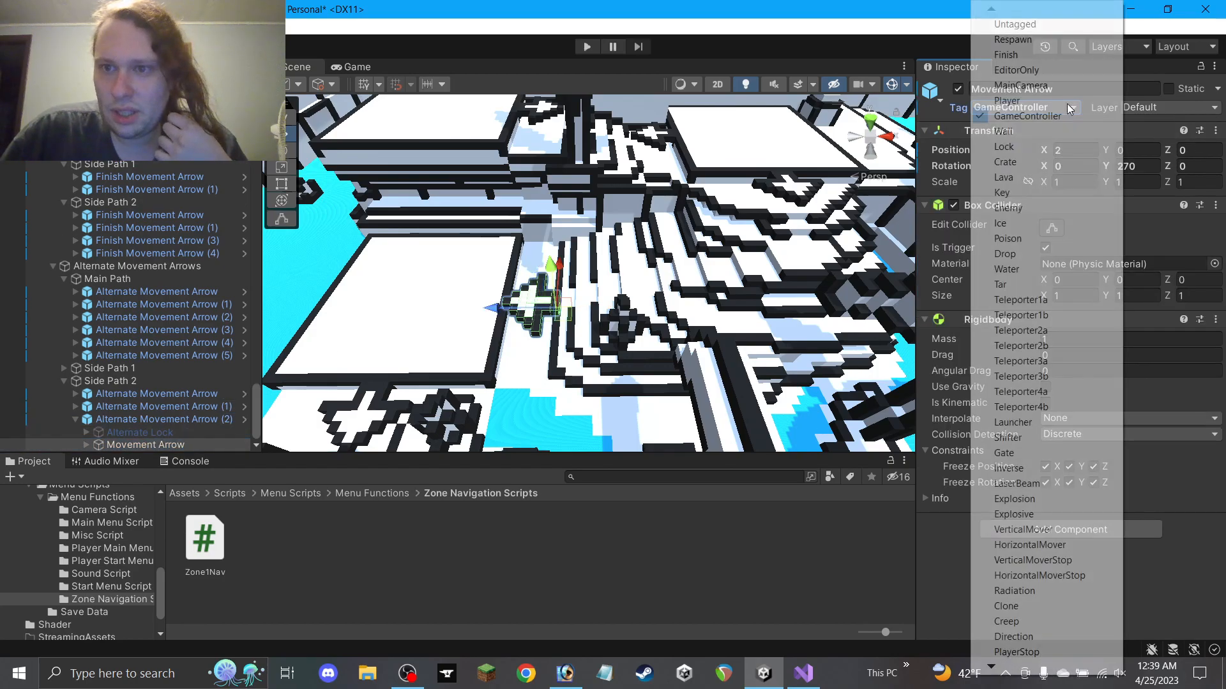
mouse_move(1040, 664)
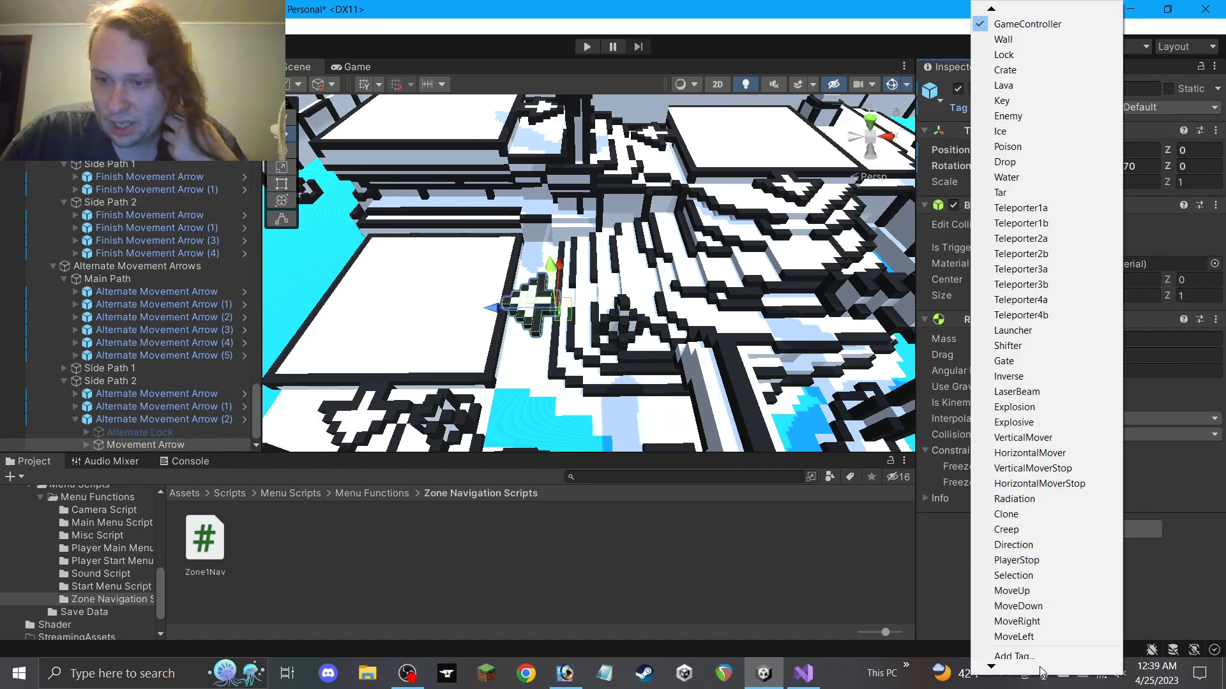
click(1028, 610)
scroll(577, 304, up, 8)
middle_drag(496, 325, 682, 262)
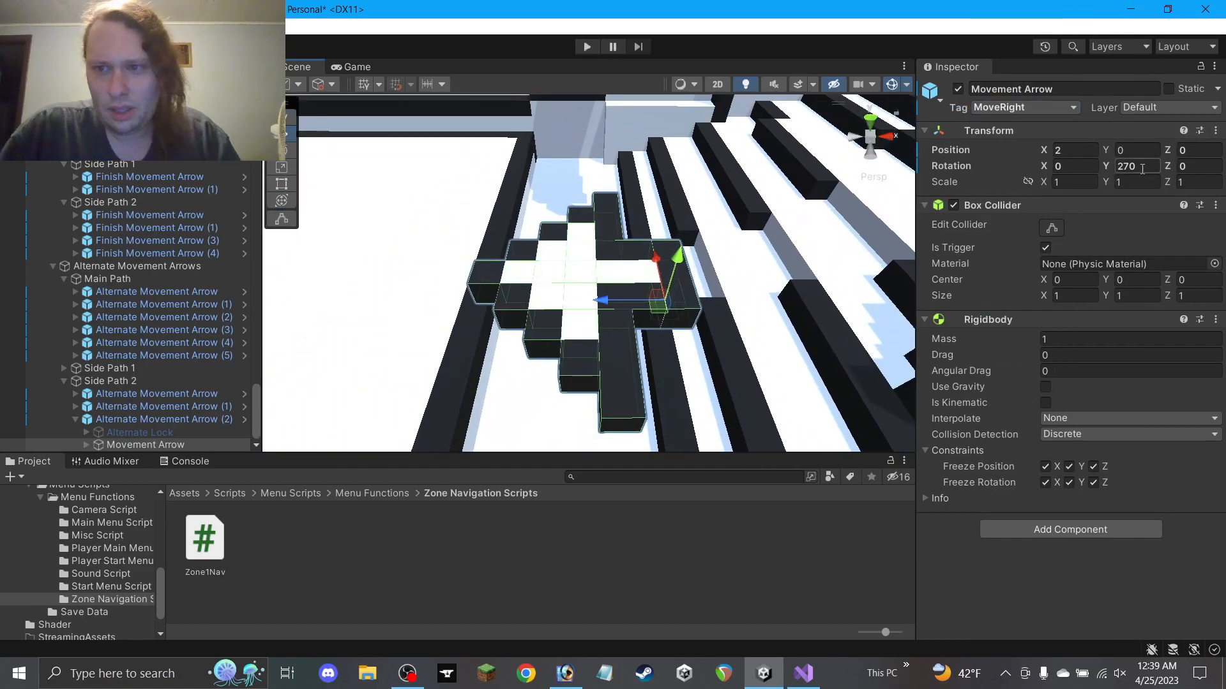
text(90)
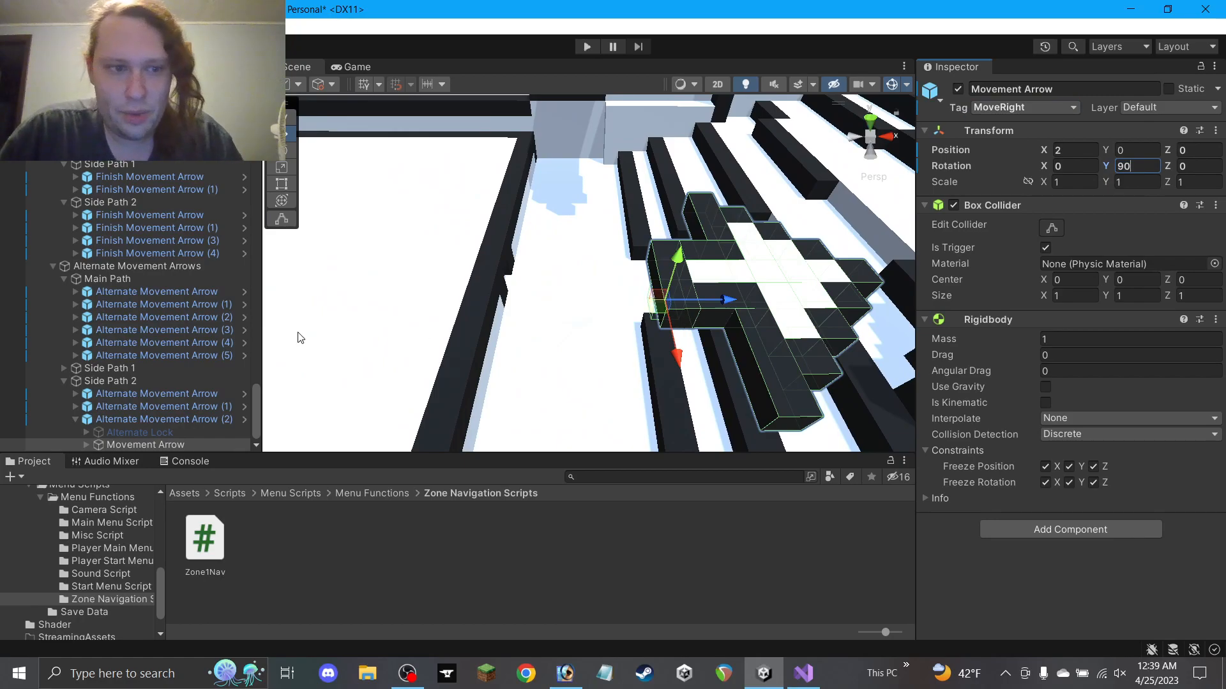
Switch on the Alternate Lock of Alternate Movement Arrow (2)
click(191, 420)
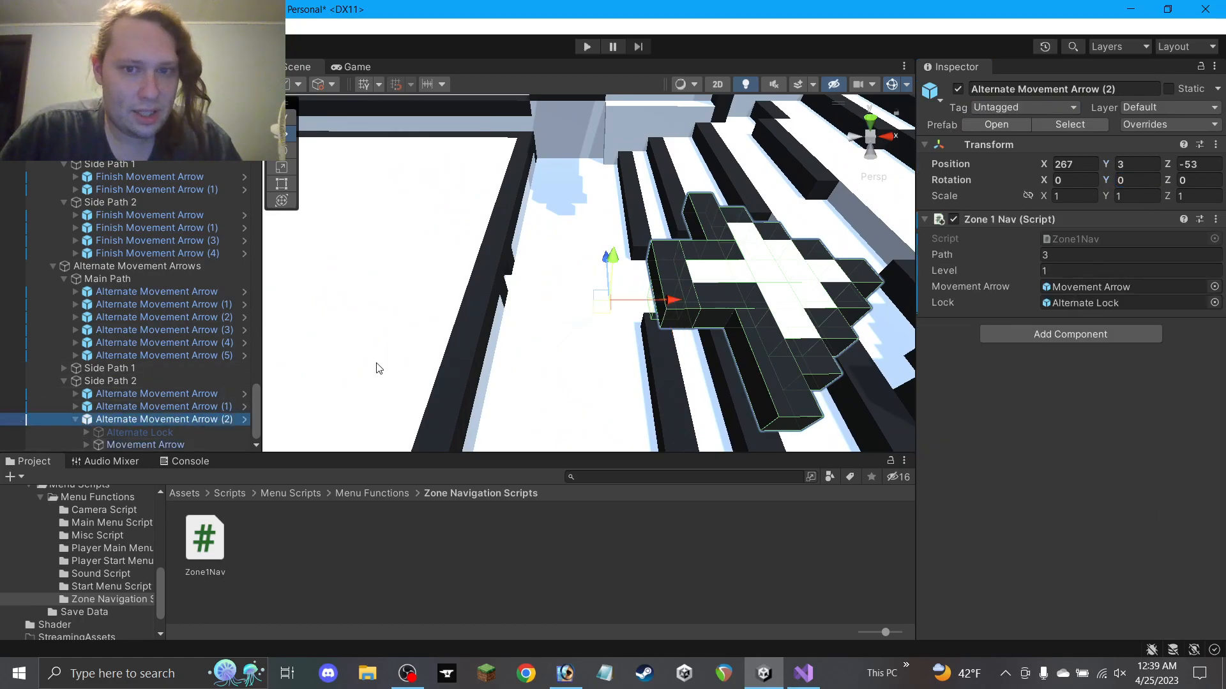
click(141, 432)
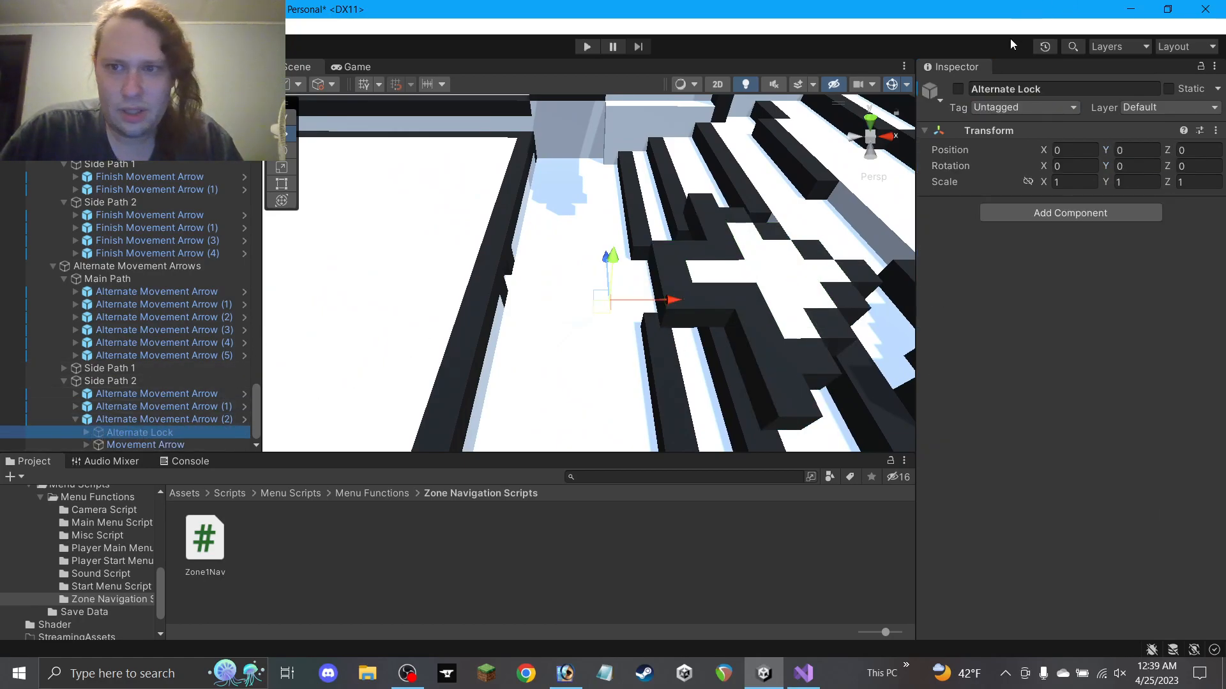
click(957, 89)
Position Alternate Movement Arrow (2) at X 265, Y 1, Z -50
click(209, 418)
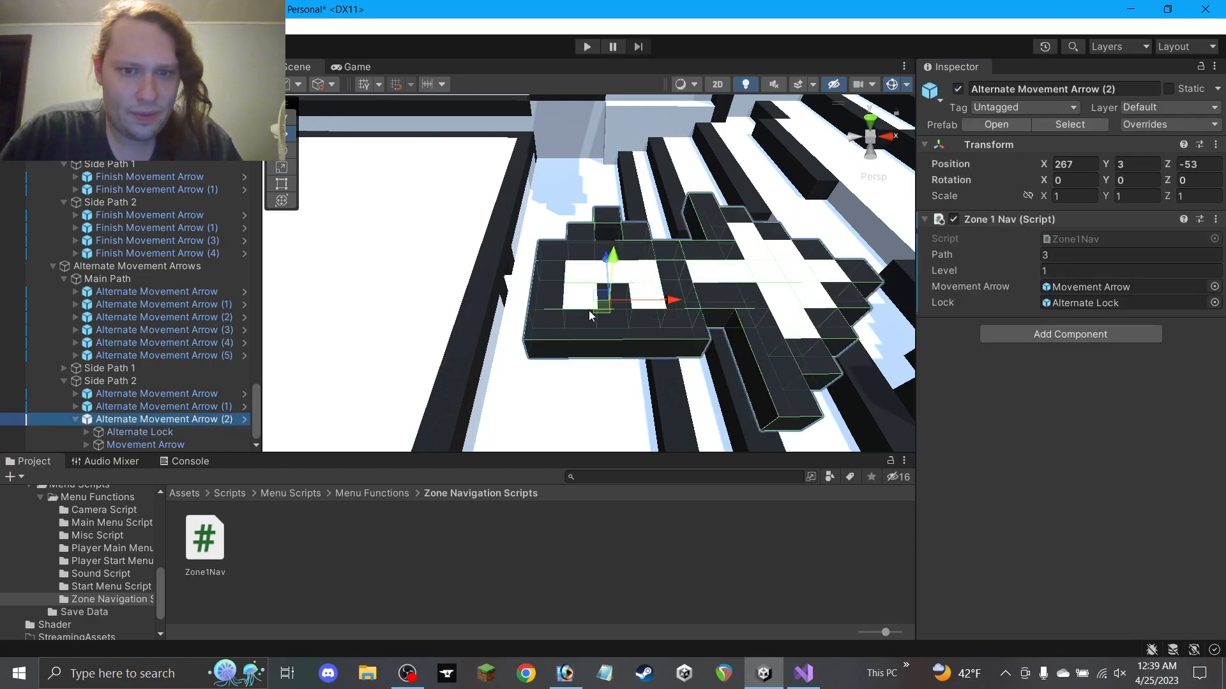
click(563, 281)
drag(563, 281, 568, 255)
mouse_move(553, 198)
mouse_down()
mouse_move(560, 243)
mouse_move(560, 199)
mouse_up()
middle_drag(560, 199, 628, 279)
alt+drag(628, 279, 509, 262)
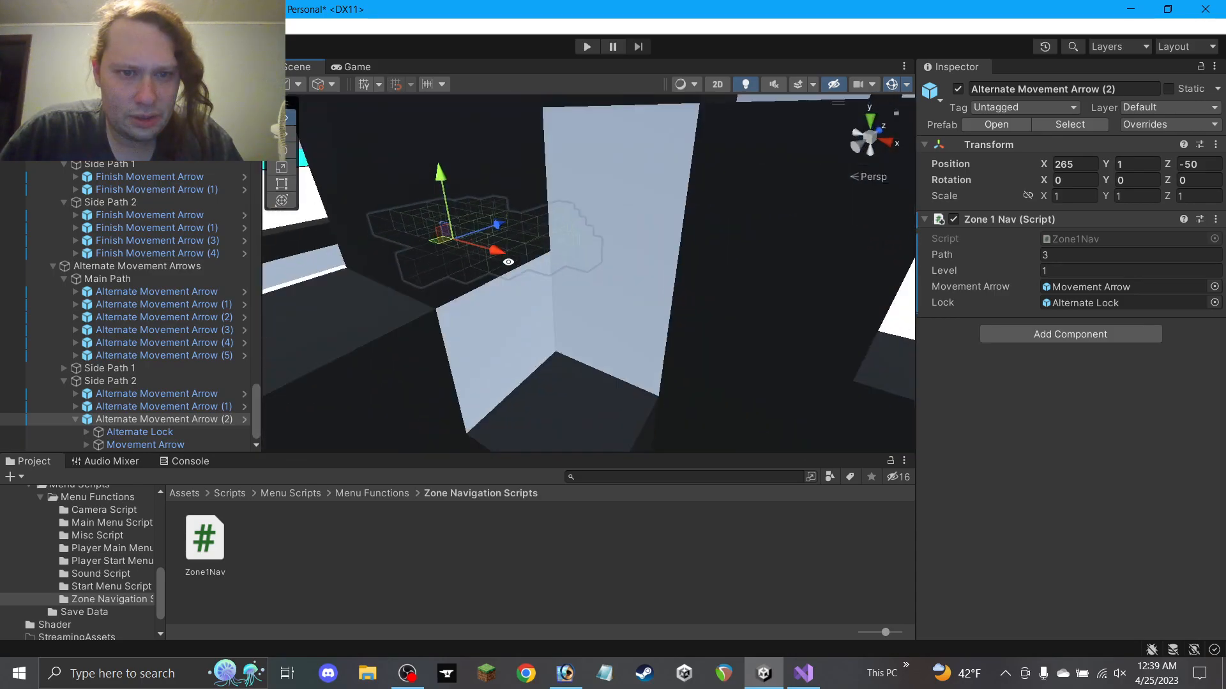
middle_drag(509, 263, 629, 279)
alt+drag(630, 279, 494, 321)
alt+drag(602, 435, 760, 348)
middle_drag(750, 350, 590, 331)
alt+drag(591, 331, 613, 265)
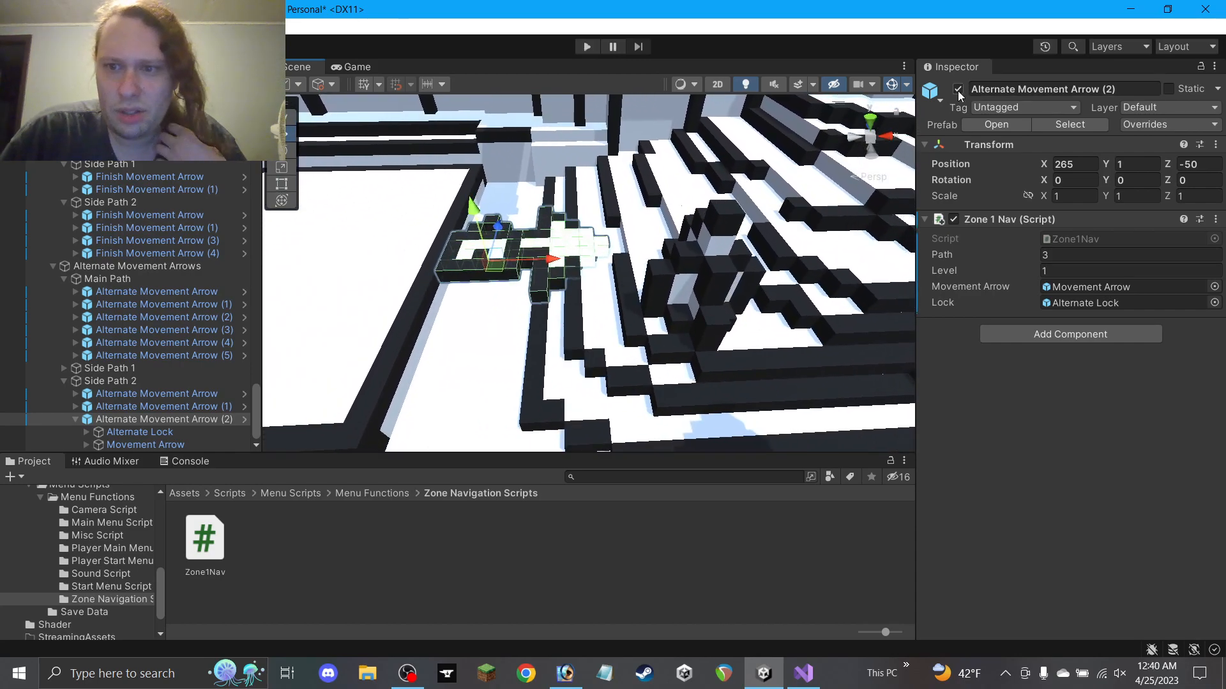
Switch the Alternate Lock back off and move the child Movement Arrow to X -2
click(211, 433)
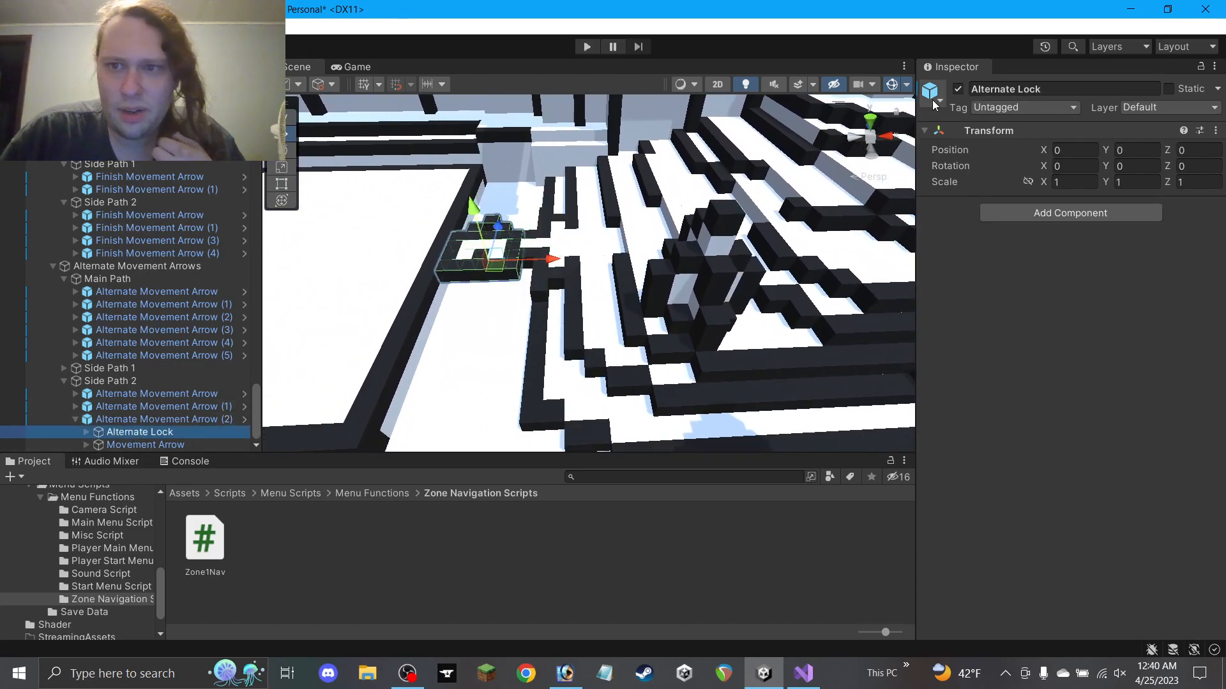
click(961, 92)
alt+drag(629, 248, 581, 385)
click(188, 447)
drag(613, 242, 487, 231)
alt+drag(587, 320, 610, 223)
click(601, 524)
Shift several thin wall blocks and the large floor along X to realign them
click(609, 224)
ctrl+click(606, 211)
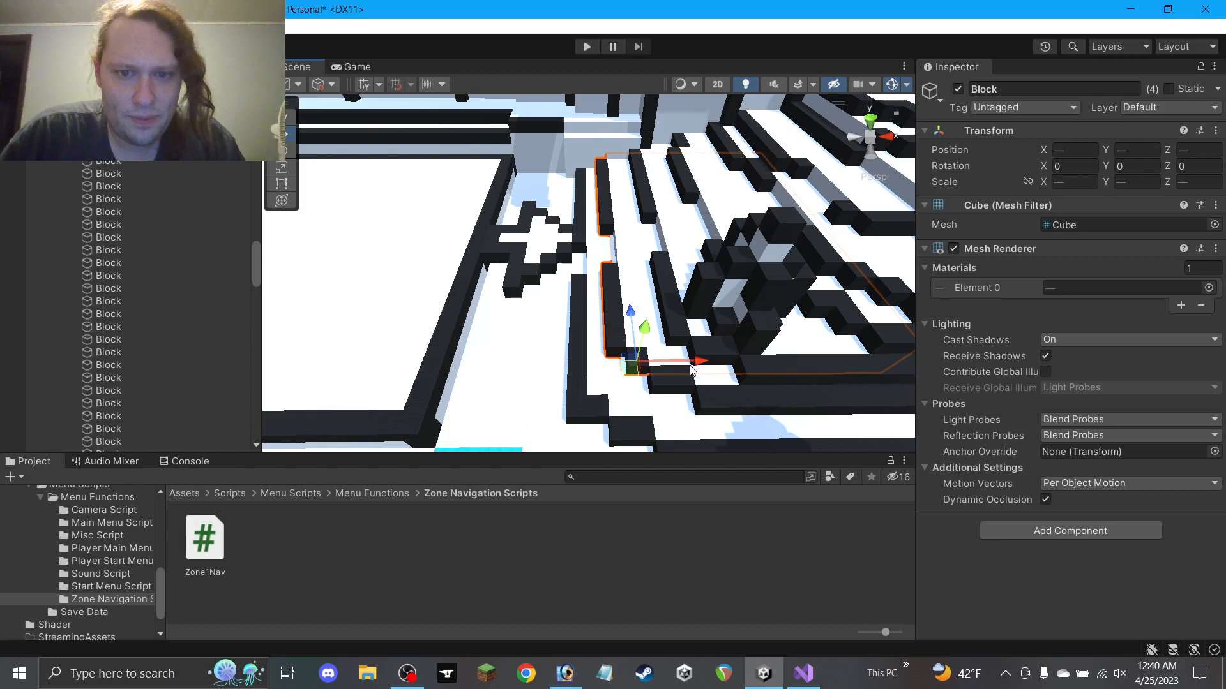
drag(692, 369, 709, 368)
click(582, 225)
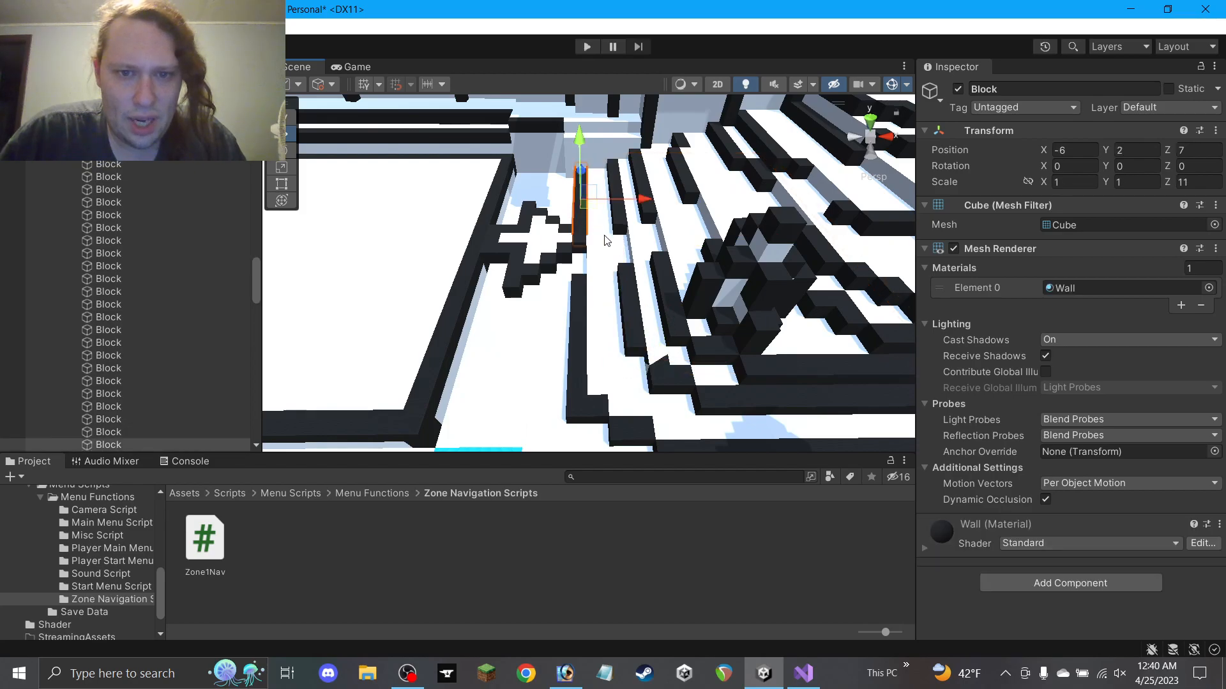
ctrl+click(578, 297)
ctrl+click(613, 271)
ctrl+click(594, 258)
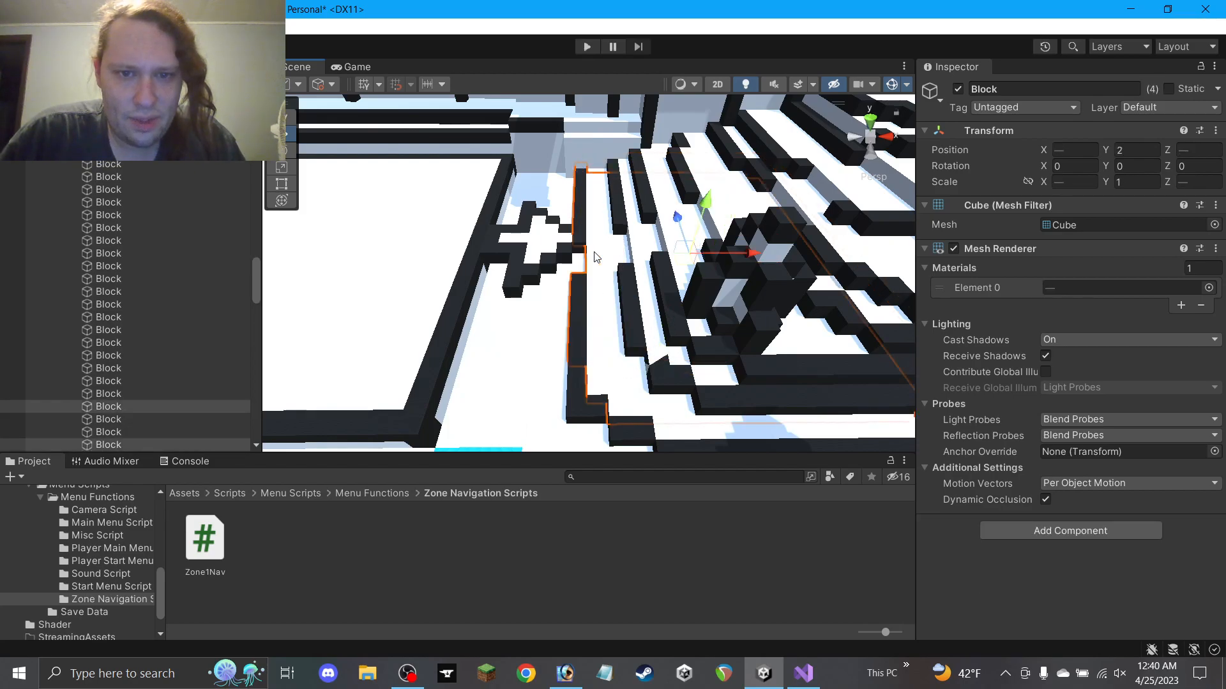
drag(748, 258, 754, 262)
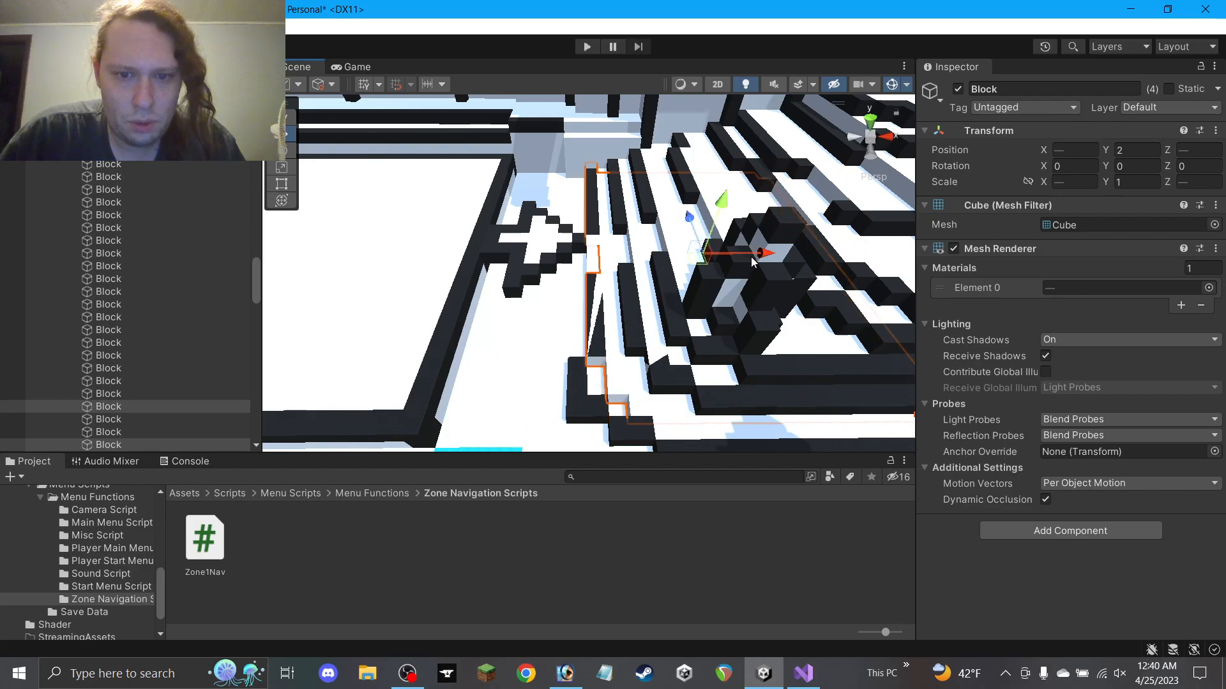
click(577, 378)
ctrl+click(581, 410)
drag(645, 409, 666, 409)
click(643, 551)
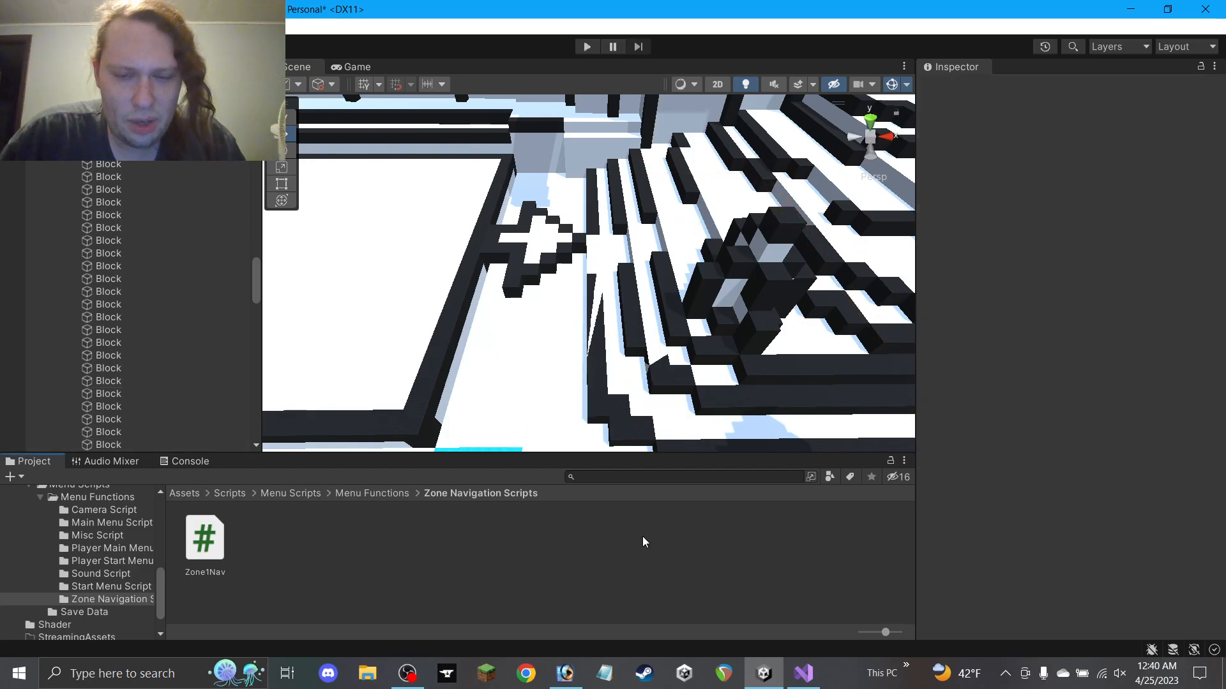
Move the floor block to Position X 3
click(591, 266)
click(595, 302)
click(602, 308)
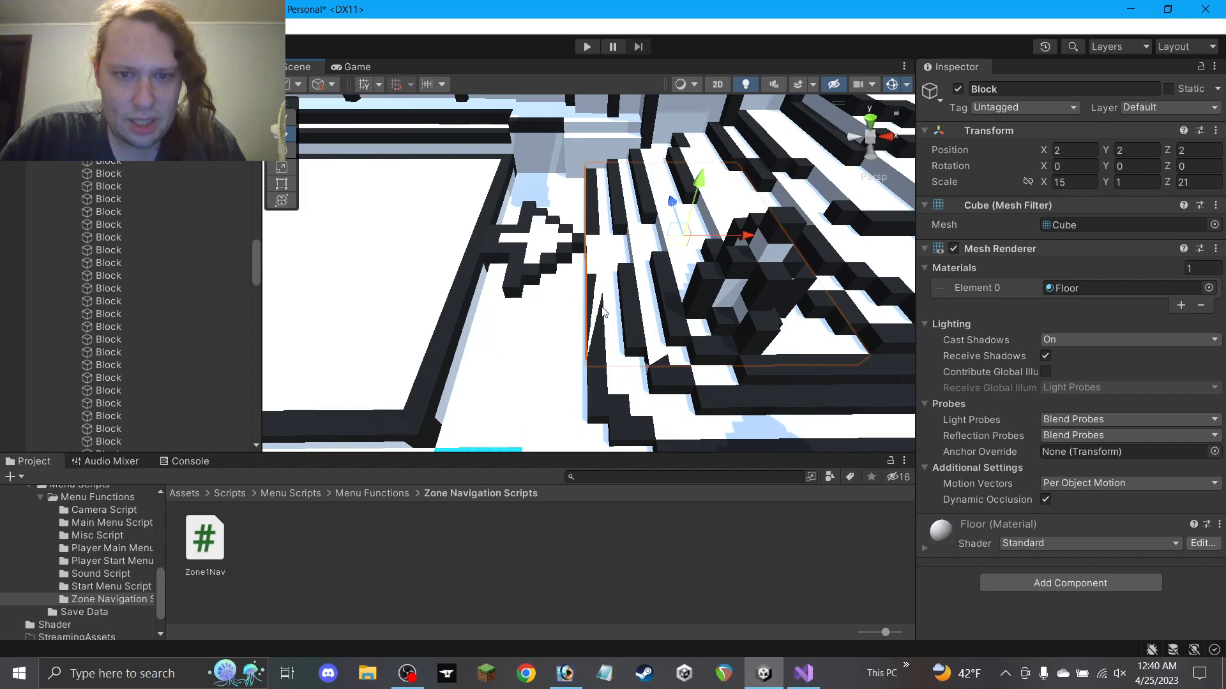
drag(742, 243, 757, 240)
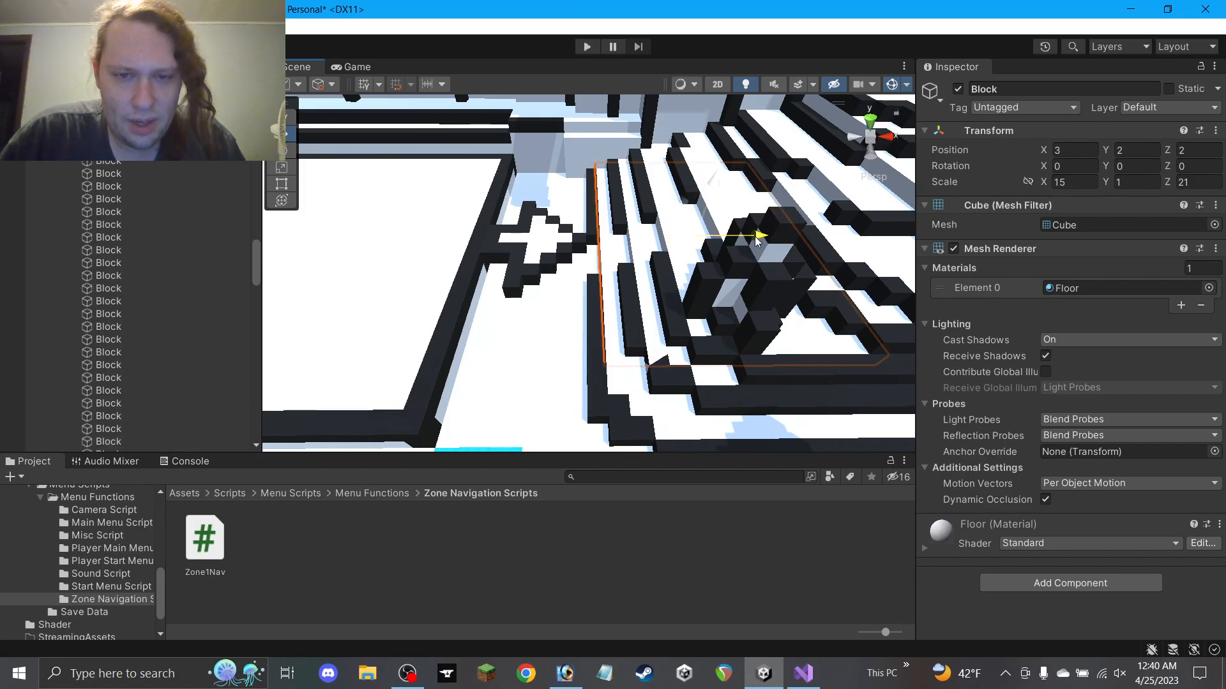
click(661, 549)
mouse_move(635, 330)
alt+mouse_down()
mouse_move(649, 462)
mouse_move(645, 331)
alt+mouse_up()
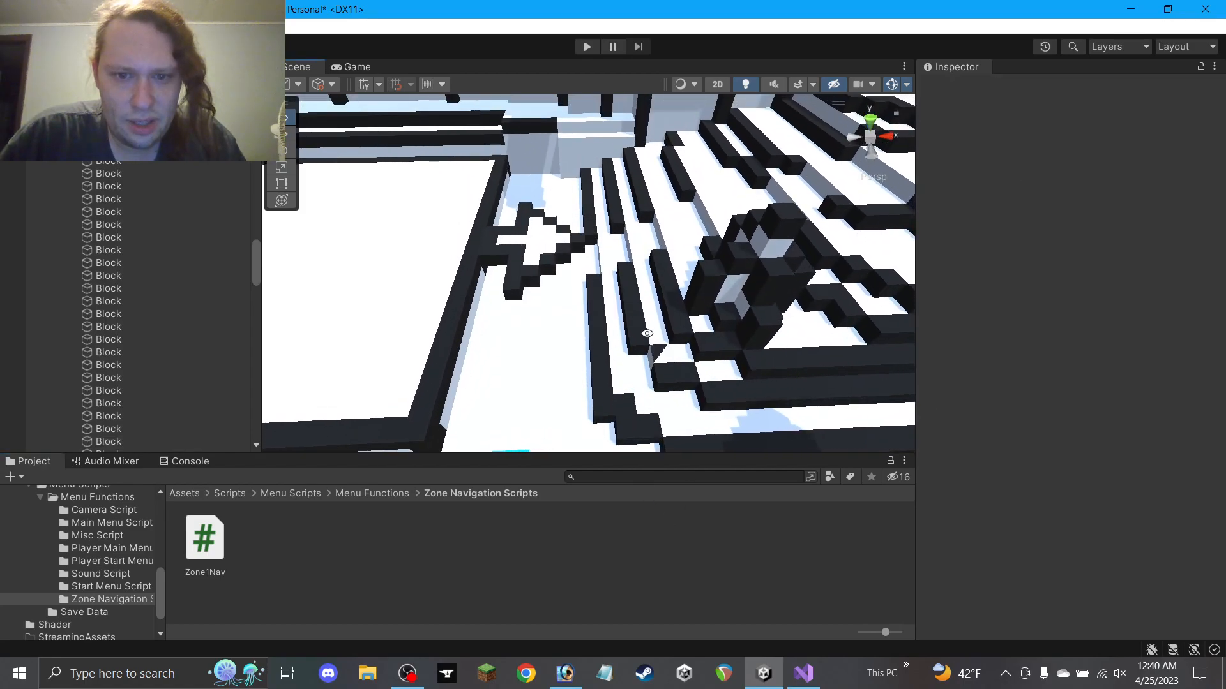
click(672, 362)
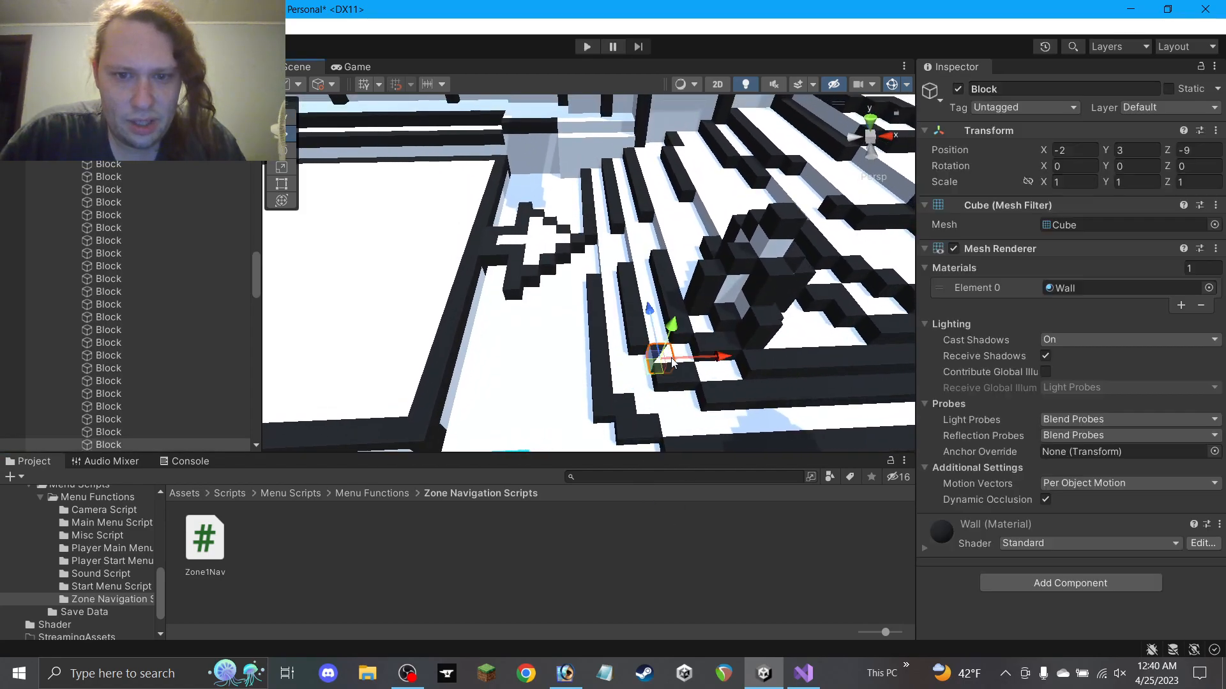
click(659, 511)
Fold up the Z1S73 group in the Hierarchy so its Block children are hidden
scroll(629, 379, down, 5)
mouse_move(621, 383)
alt+mouse_down()
mouse_move(615, 365)
mouse_move(632, 383)
mouse_move(609, 376)
alt+mouse_up()
right_drag(609, 375, 614, 377)
middle_drag(684, 276, 762, 255)
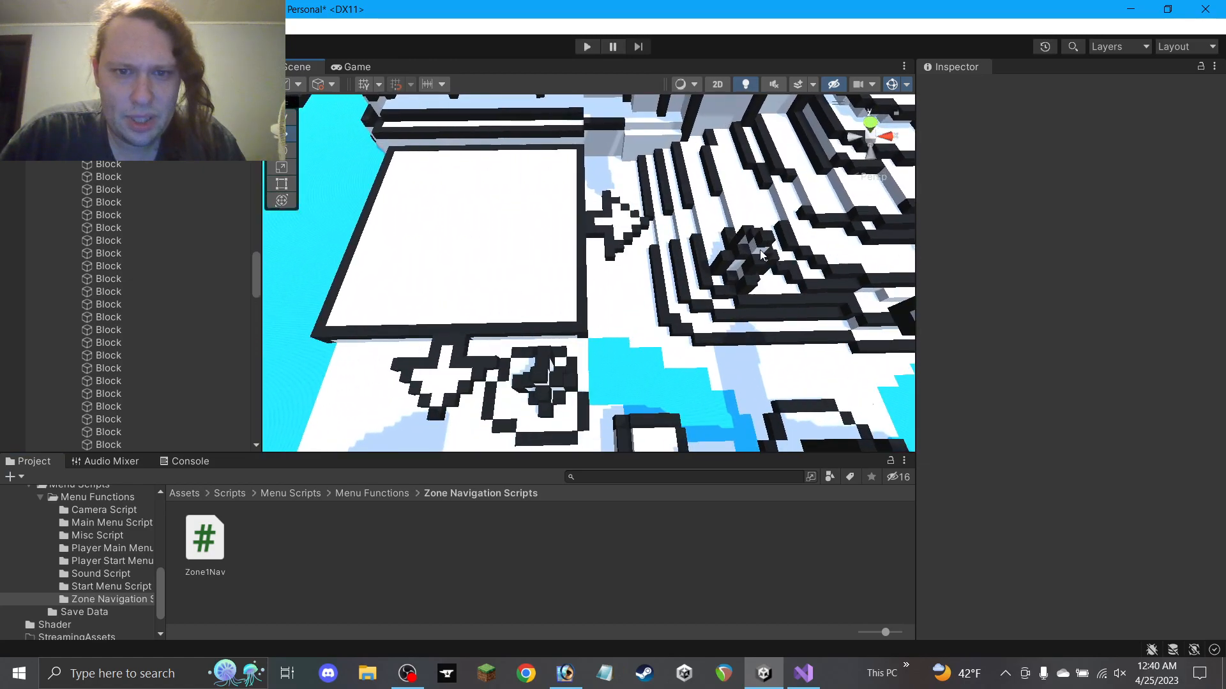
right_drag(597, 316, 603, 320)
scroll(161, 304, down, 3)
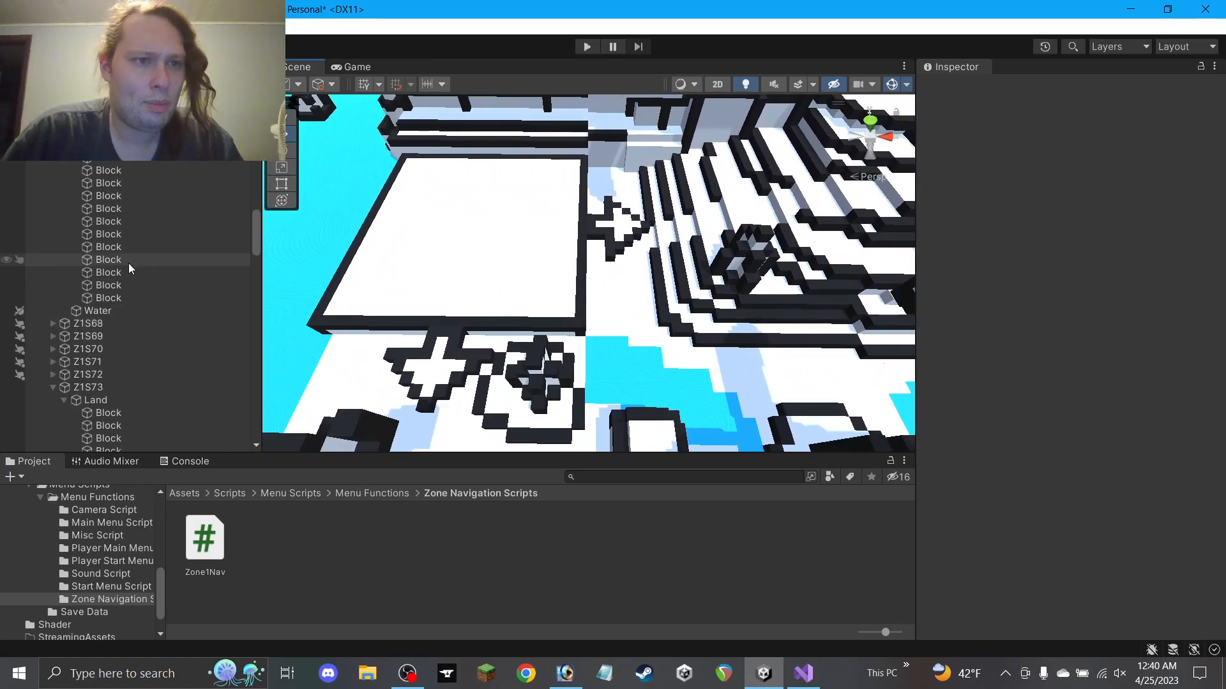
click(58, 387)
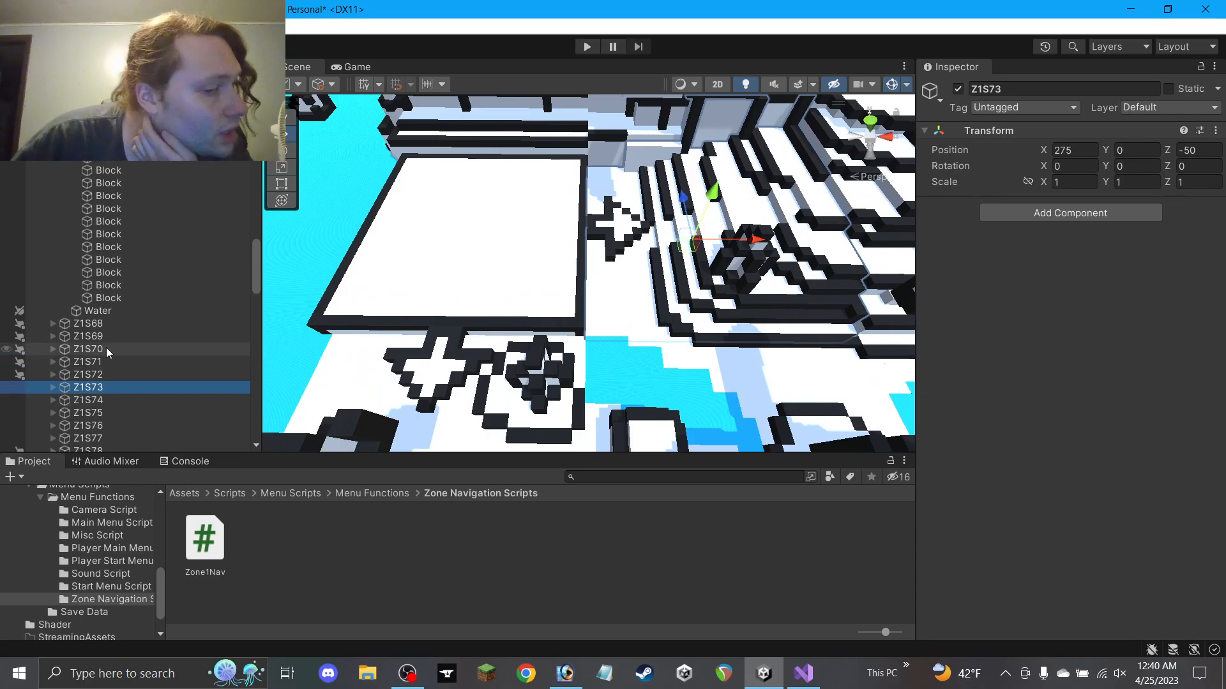
scroll(105, 348, down, 5)
scroll(101, 346, up, 5)
click(55, 323)
scroll(101, 303, down, 4)
Set Zone 1 Nav Level to 2 on Alternate Movement Arrow (2)
scroll(101, 304, down, 15)
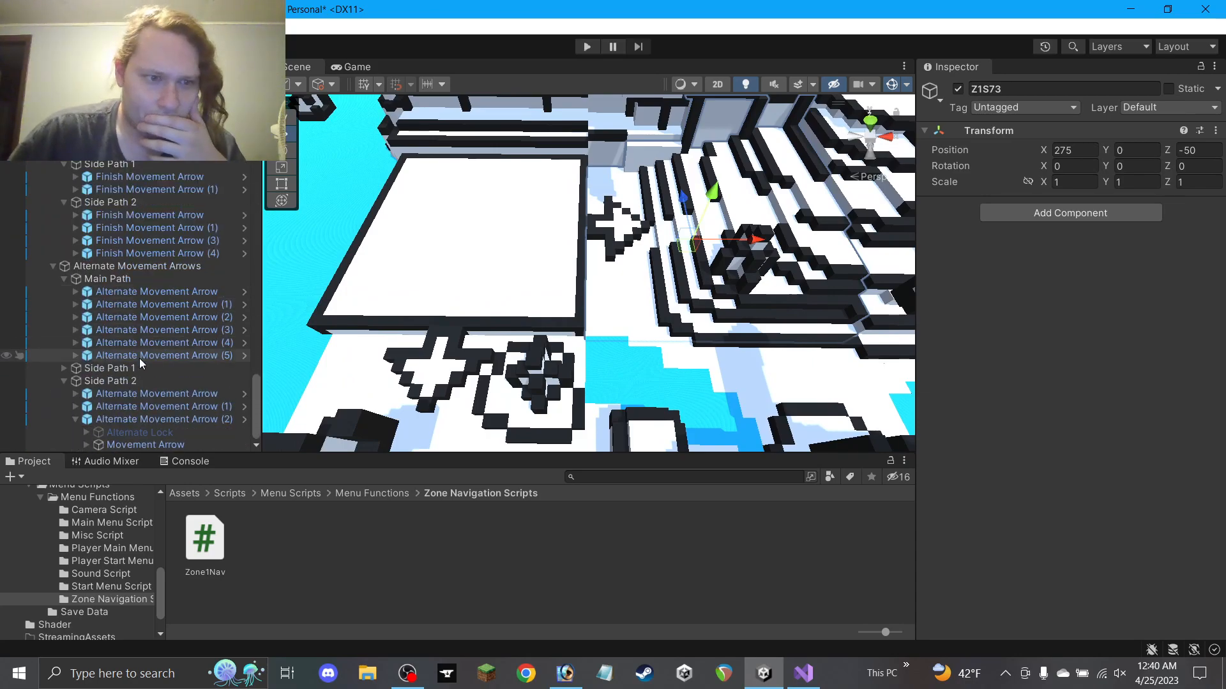
click(146, 444)
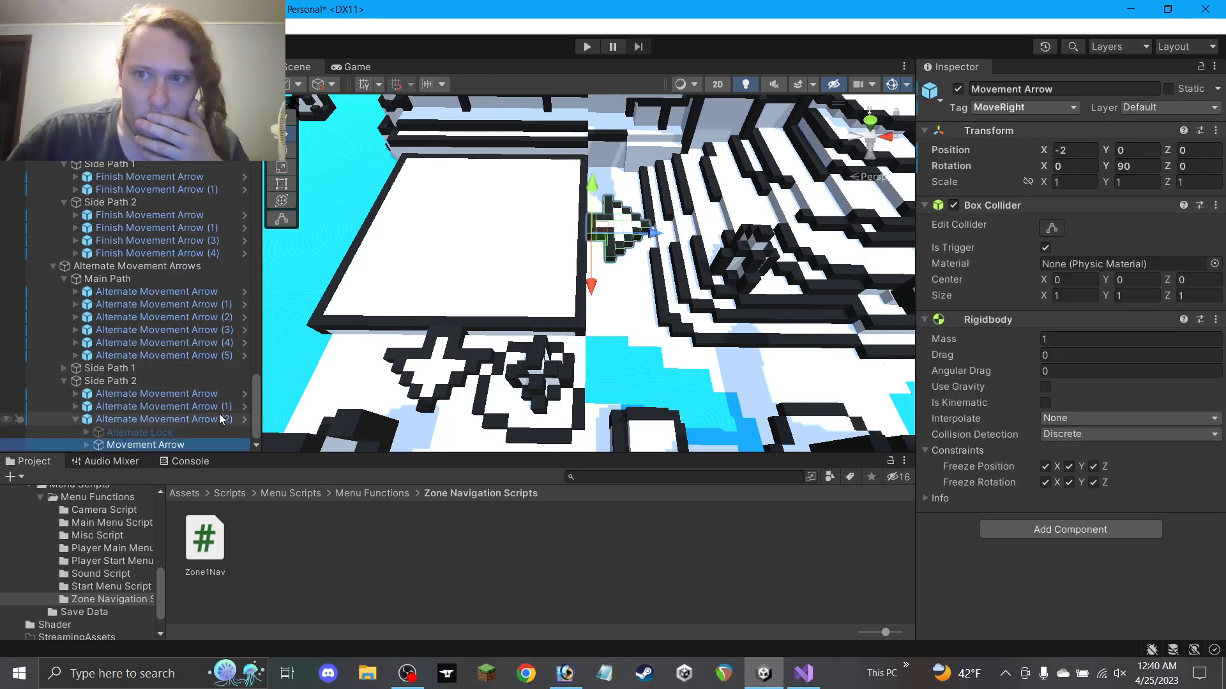
click(107, 420)
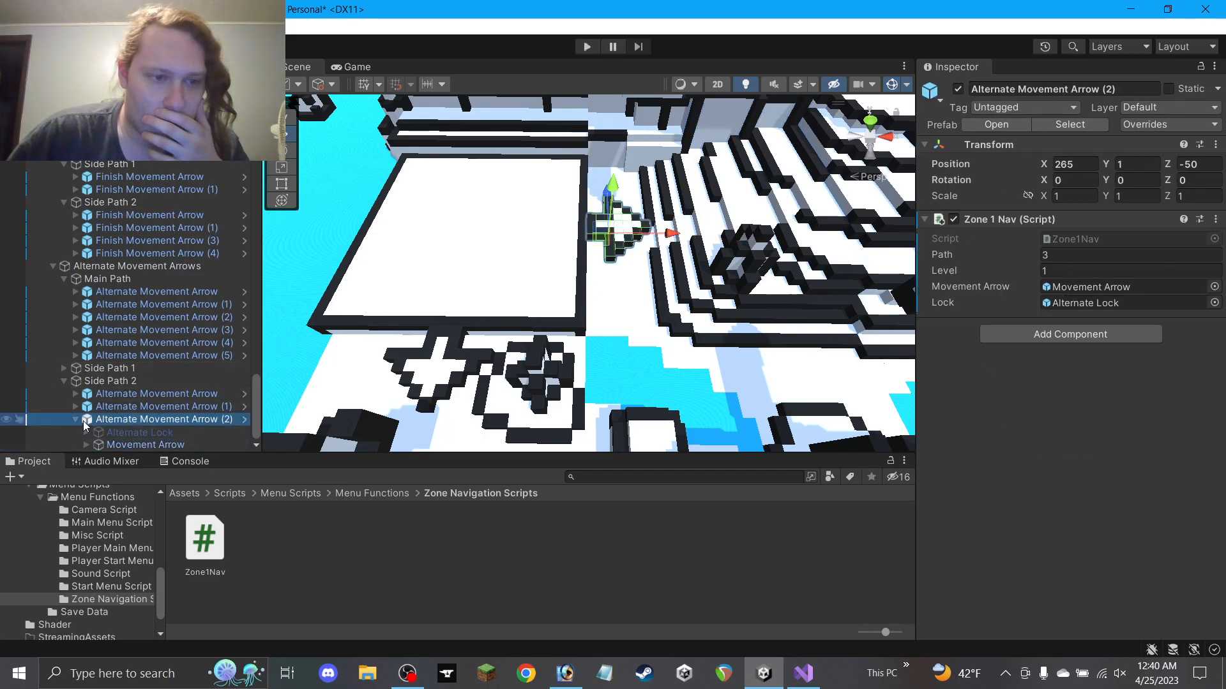
click(77, 419)
scroll(601, 288, down, 5)
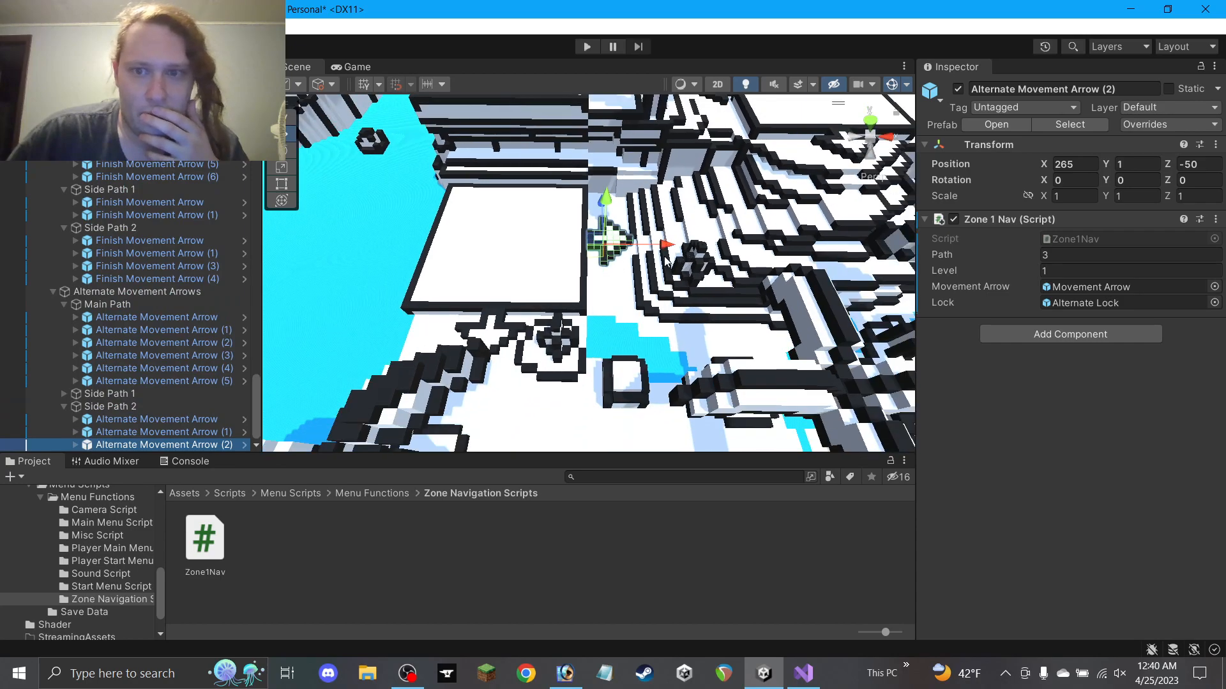
click(809, 171)
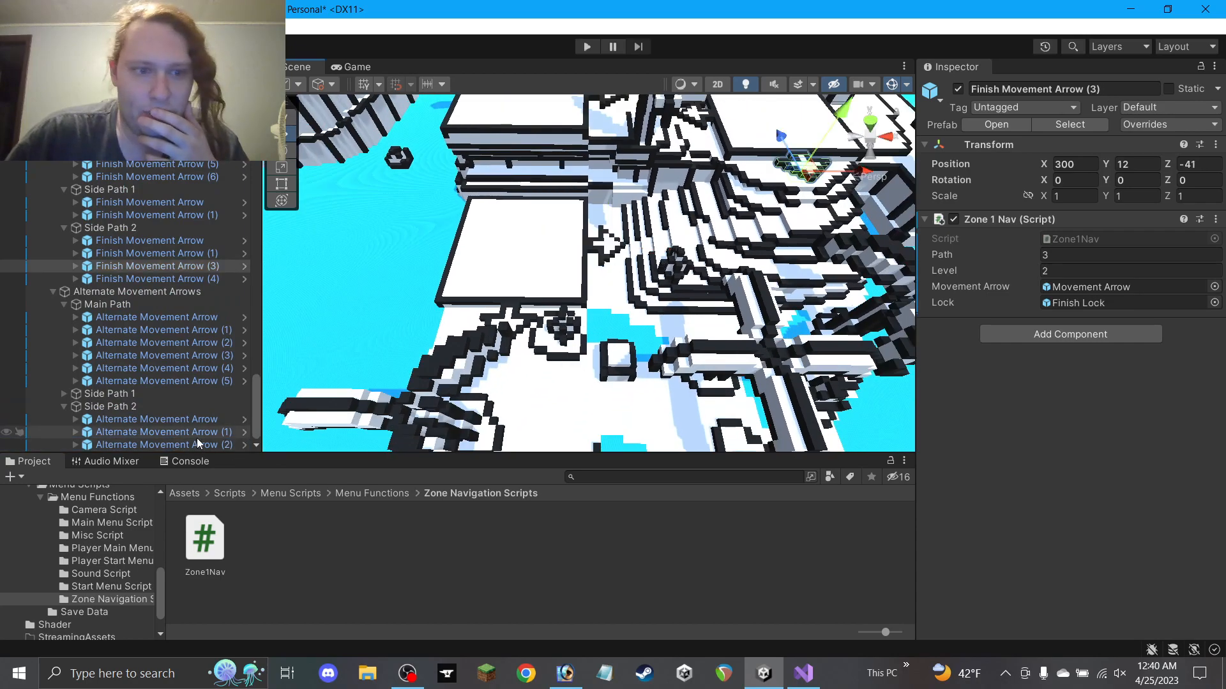
click(159, 445)
text(2)
scroll(740, 329, down, 4)
Drag Alternate Movement Arrow (3) over to the new platform
middle_drag(664, 330, 606, 225)
middle_drag(516, 203, 549, 357)
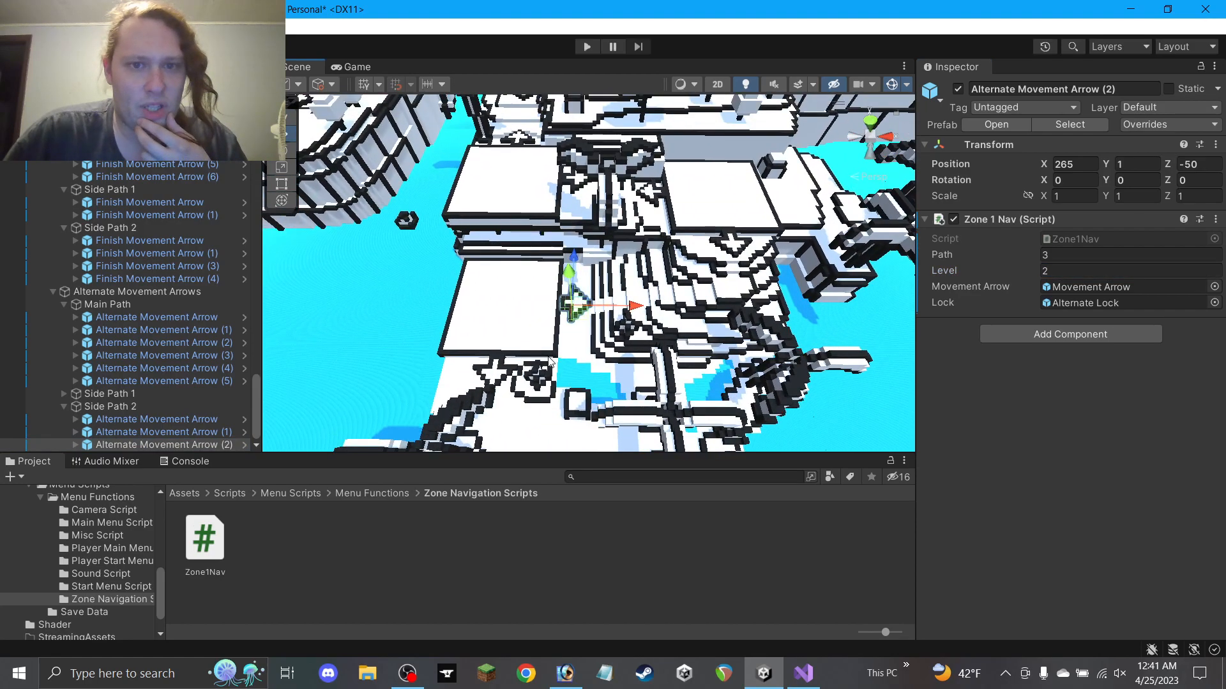
click(523, 139)
click(529, 160)
drag(527, 155, 631, 434)
middle_drag(631, 434, 623, 368)
scroll(612, 274, up, 3)
middle_drag(568, 181, 568, 286)
drag(565, 167, 586, 332)
alt+drag(587, 332, 1003, 353)
Settle Alternate Movement Arrow (3) at 275, 1, -85 on the platform
scroll(727, 288, up, 5)
alt+drag(715, 296, 944, 288)
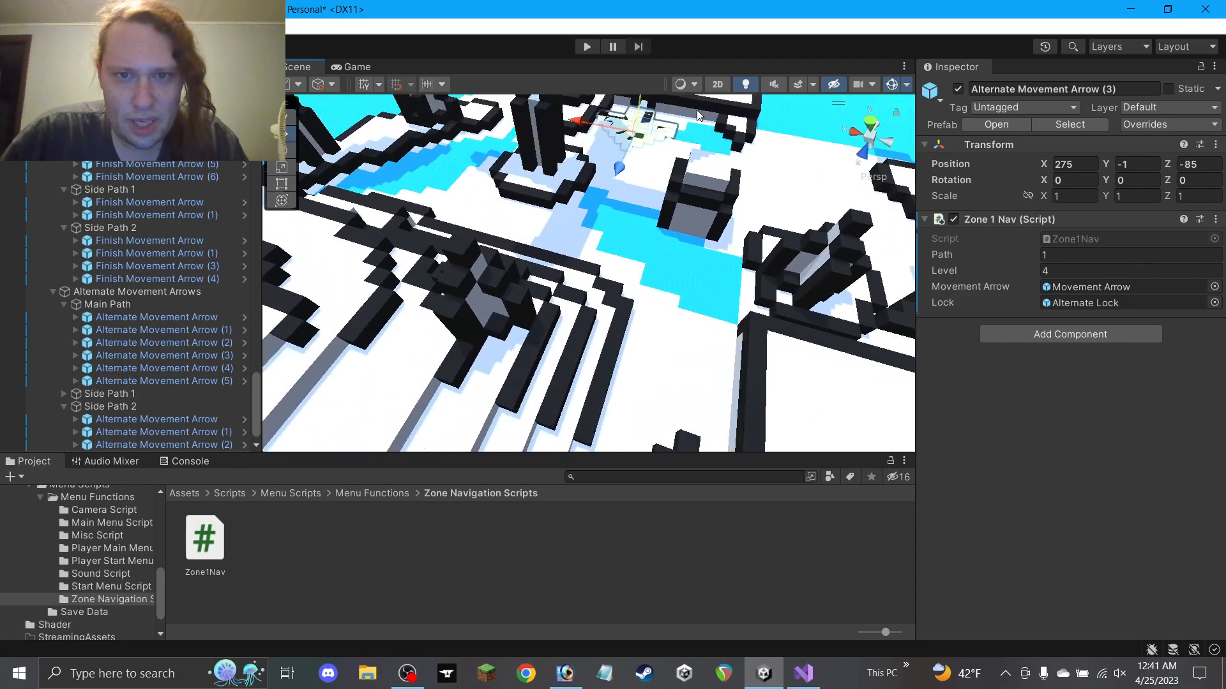
middle_drag(698, 102, 671, 201)
alt+drag(638, 223, 664, 213)
drag(576, 194, 153, 256)
alt+drag(577, 283, 606, 304)
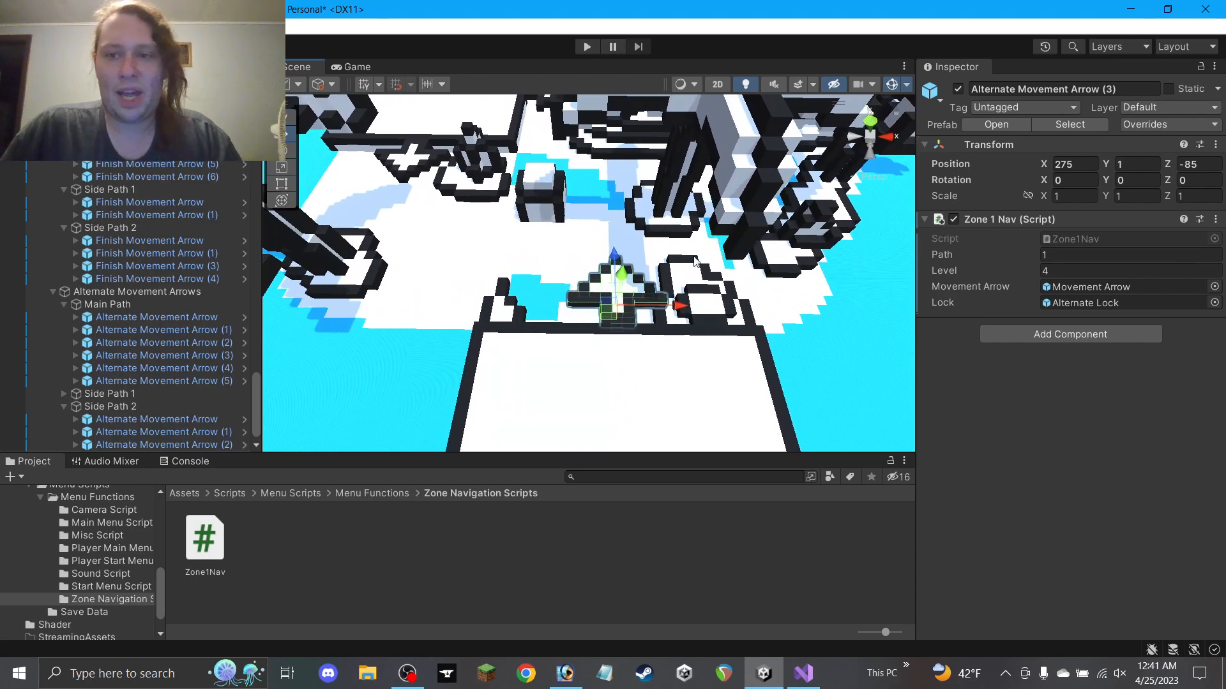
middle_drag(677, 300, 661, 292)
scroll(634, 310, up, 6)
alt+drag(636, 313, 637, 291)
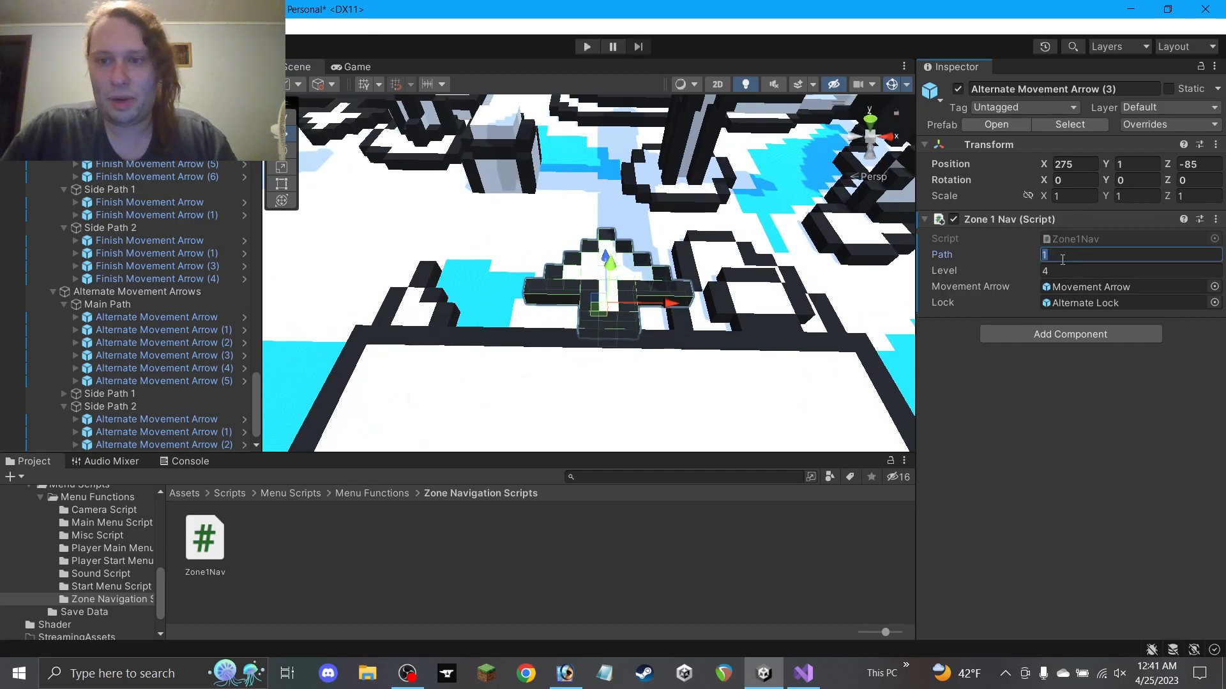
text(3)
Check Finish Movement Arrow (4) and Alternate Movement Arrow (3) in the scene, then deselect
click(382, 137)
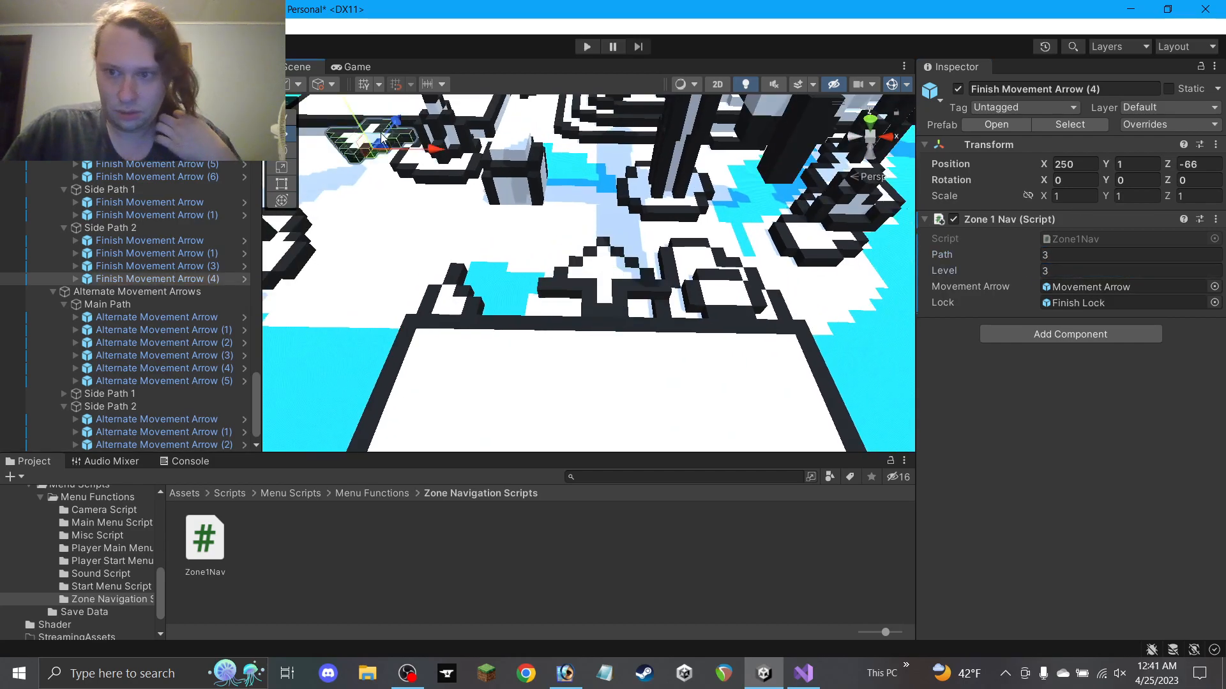
click(611, 273)
scroll(661, 321, down, 3)
click(674, 521)
alt+drag(544, 361, 590, 405)
scroll(604, 319, down, 3)
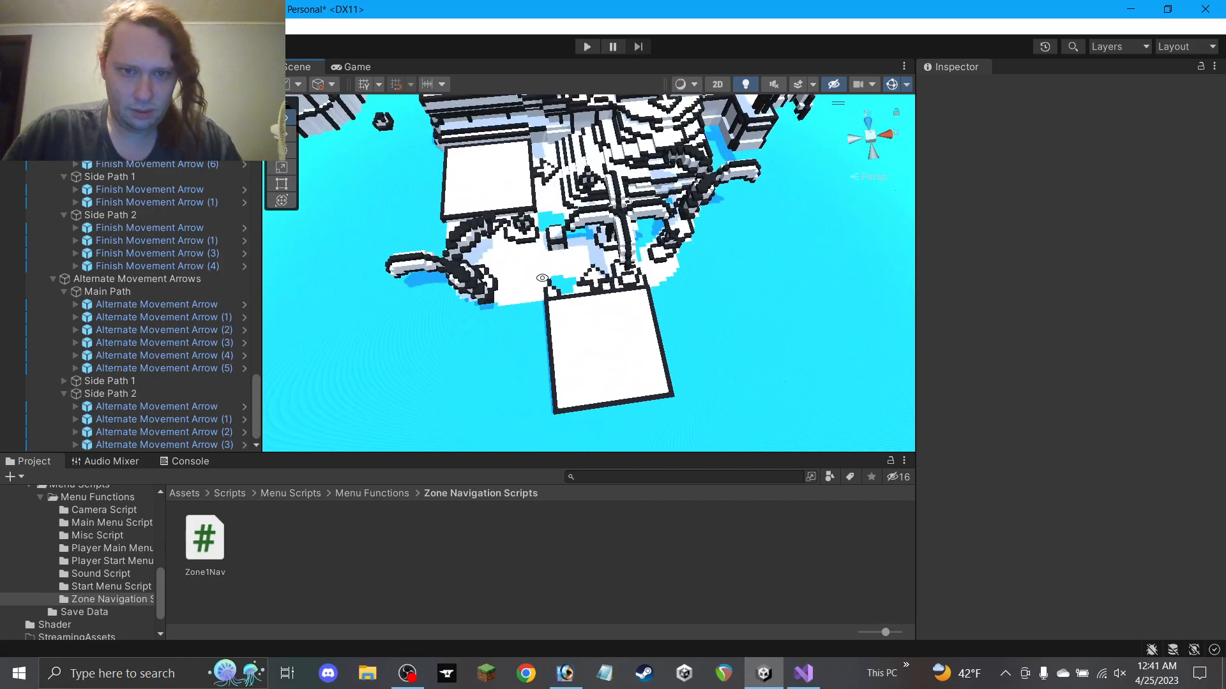
Collapse the alternate arrows' Side Path 2 group and select Alternate Movement Arrow (5) on the maze platforms
middle_drag(533, 203, 552, 258)
alt+drag(552, 258, 594, 407)
middle_drag(624, 250, 601, 402)
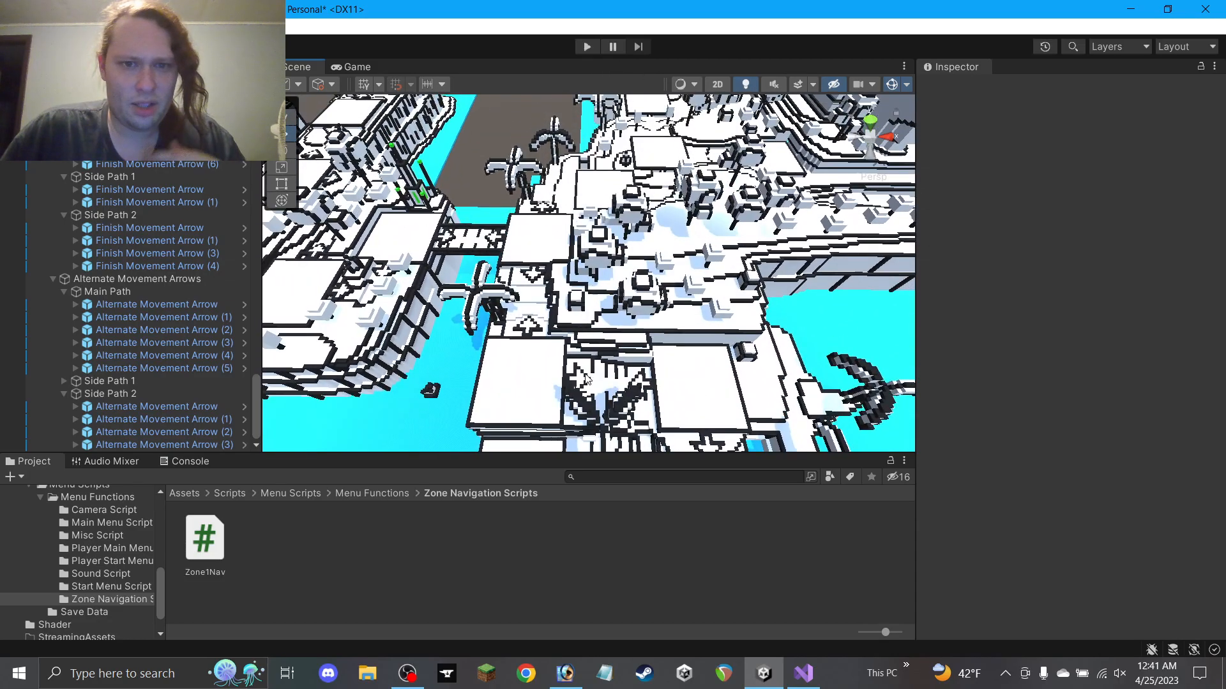
scroll(581, 303, up, 5)
middle_drag(561, 258, 564, 432)
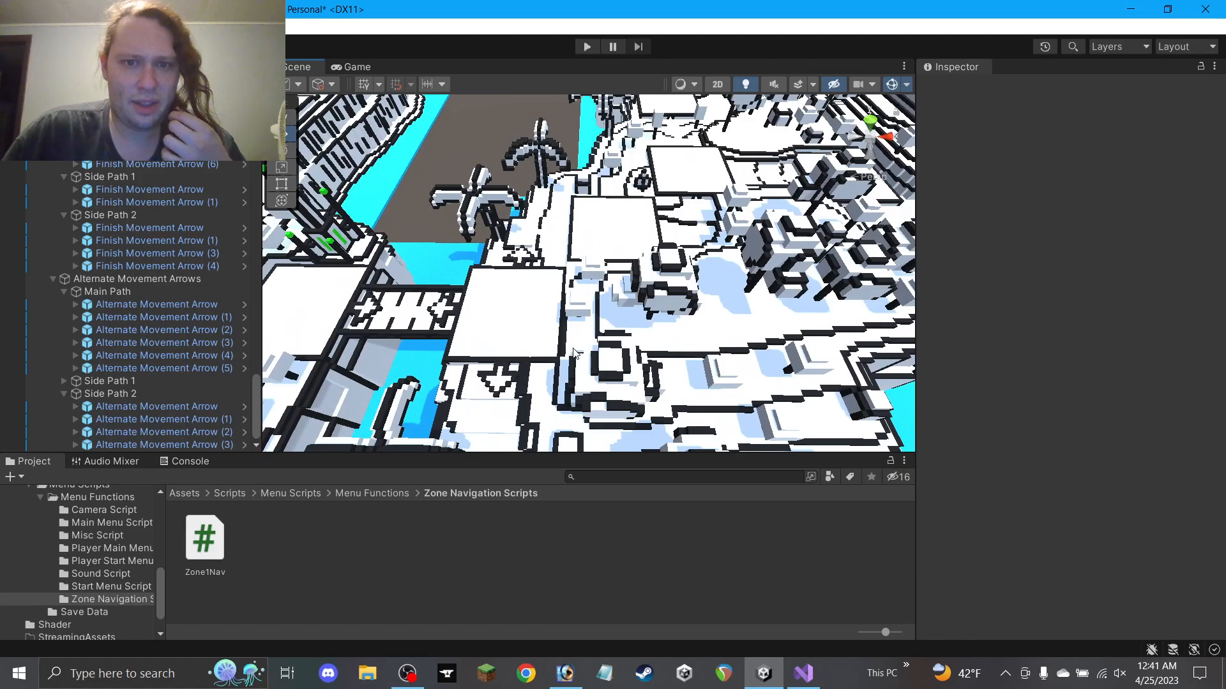
alt+drag(553, 348, 471, 203)
alt+drag(556, 265, 469, 322)
scroll(511, 267, up, 5)
alt+drag(503, 264, 495, 340)
click(64, 393)
click(440, 369)
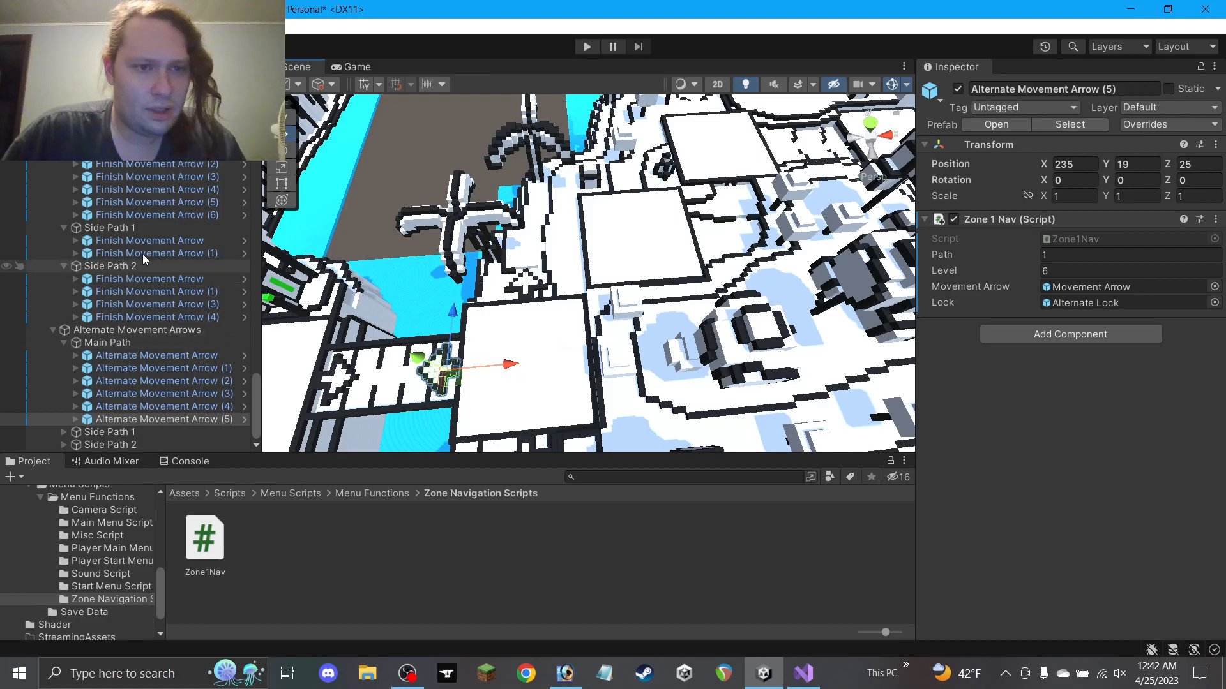
Collapse the finish arrows' side paths, duplicate arrow (5), and move the copy to 260, 21, 50
click(65, 266)
click(64, 279)
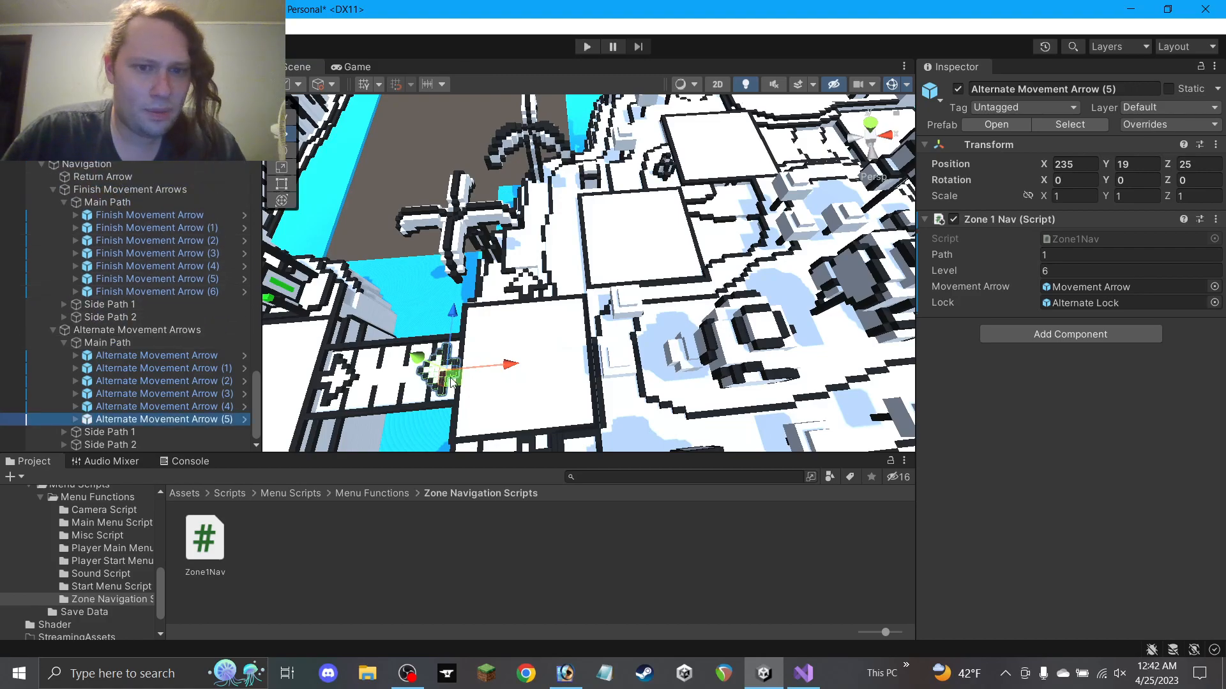
key(ctrl+d)
drag(456, 383, 616, 261)
scroll(574, 262, up, 5)
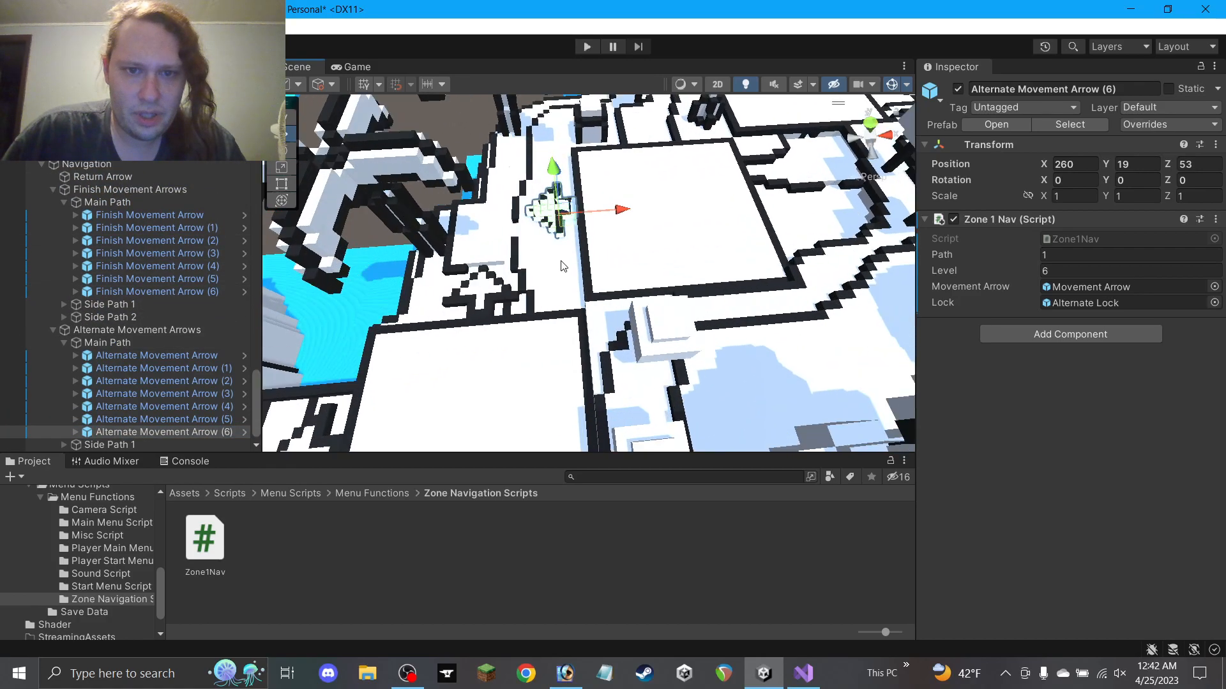
alt+drag(540, 262, 595, 300)
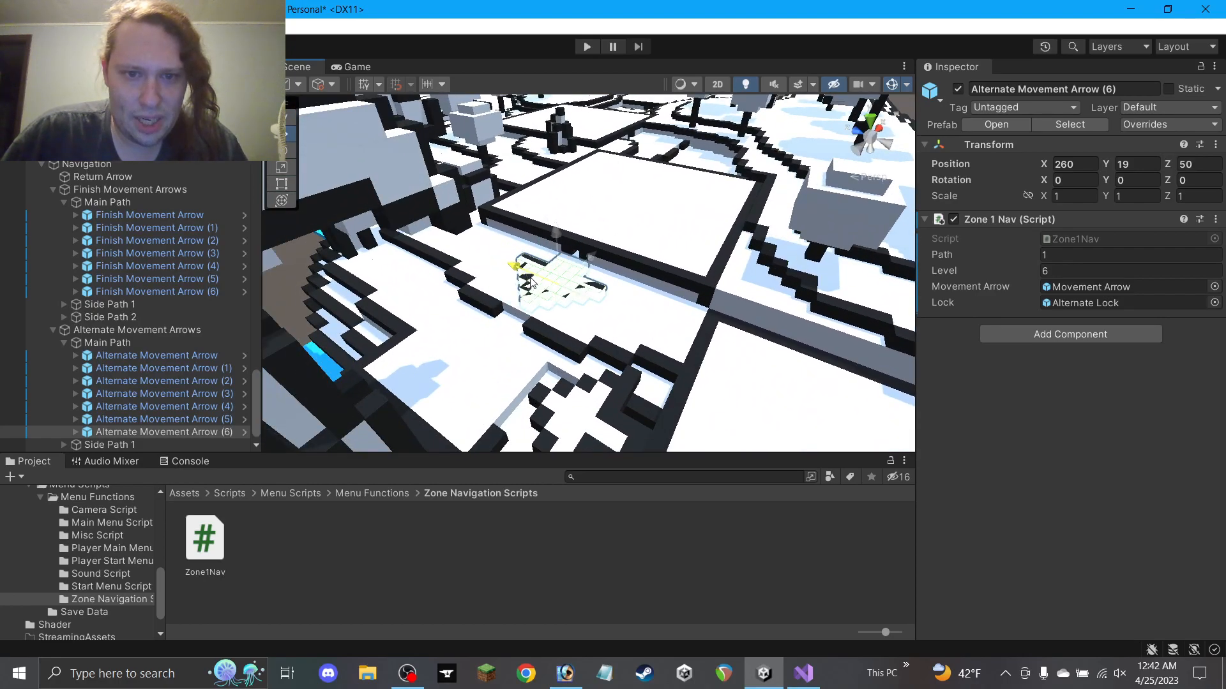
alt+drag(605, 280, 625, 281)
drag(547, 240, 327, 282)
scroll(163, 424, down, 1)
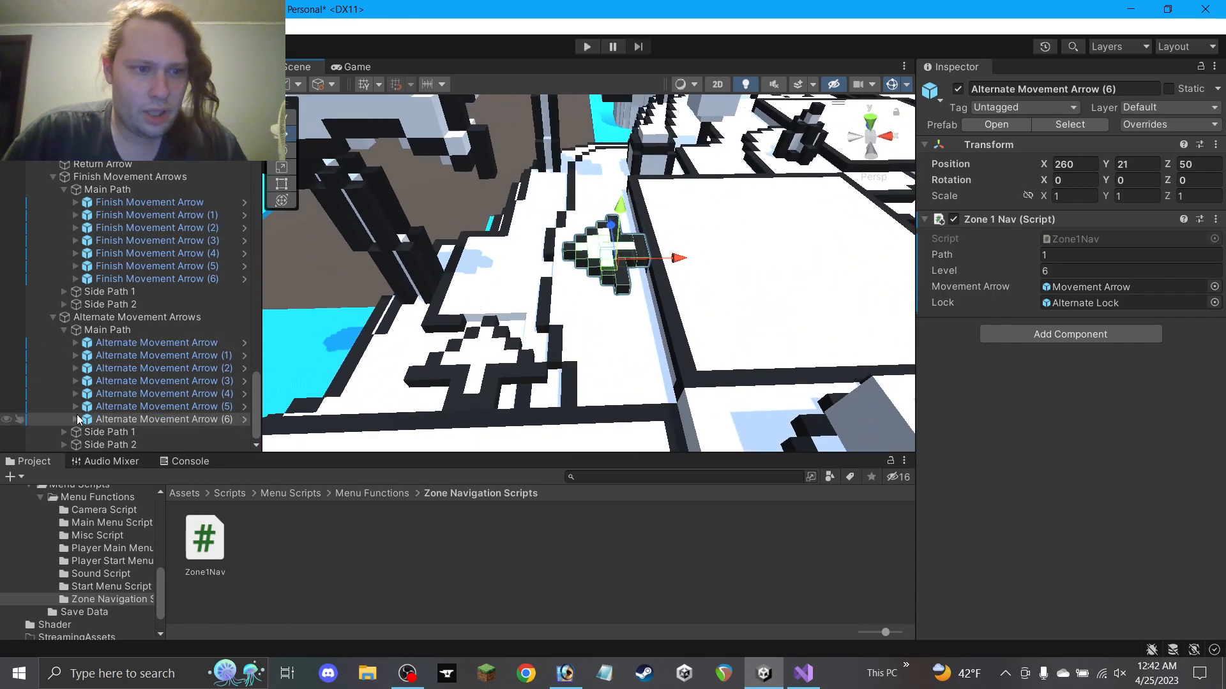
Inspect the Movement Arrow child of the new Alternate Movement Arrow (6)
click(75, 419)
click(146, 445)
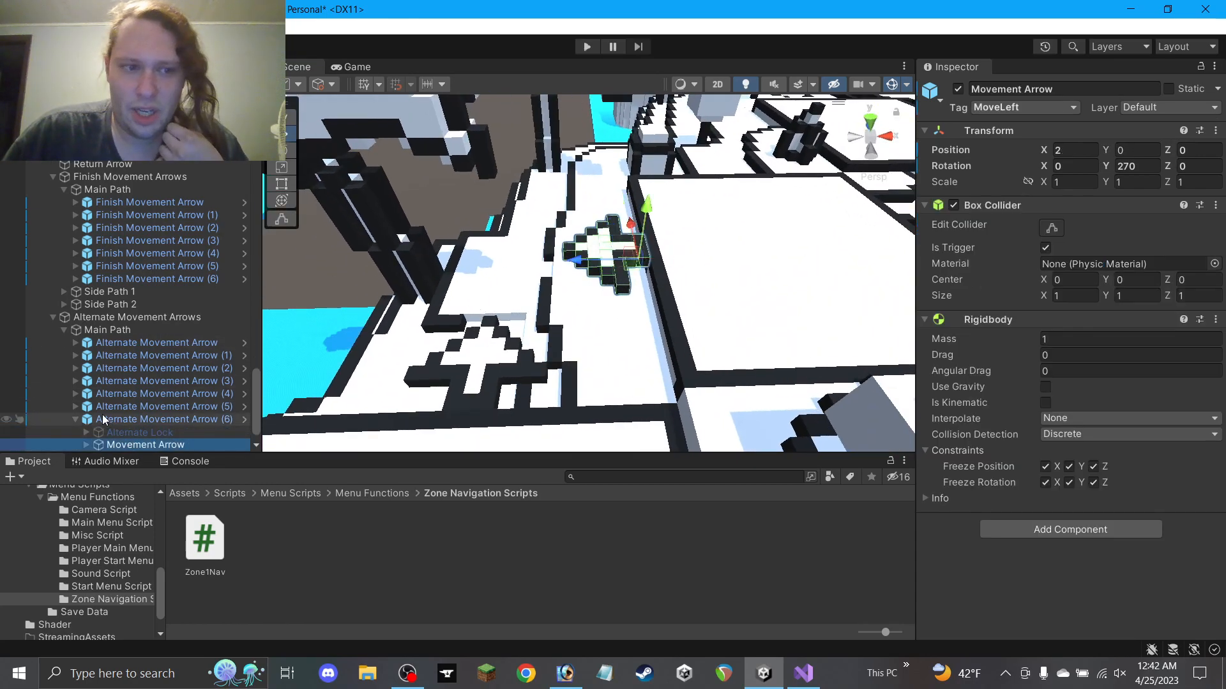
click(107, 424)
click(77, 420)
scroll(488, 348, down, 1)
Set Alternate Movement Arrow (6)'s Zone 1 Nav Level to 7
click(490, 350)
click(610, 257)
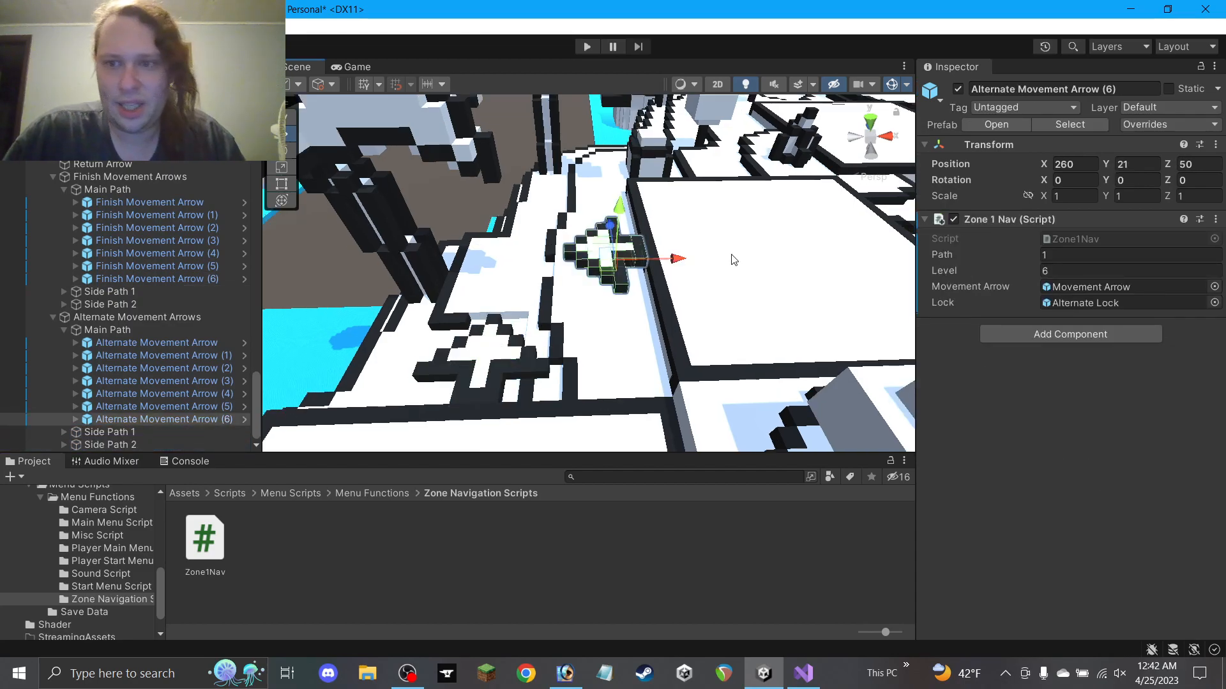
click(1065, 271)
text(7)
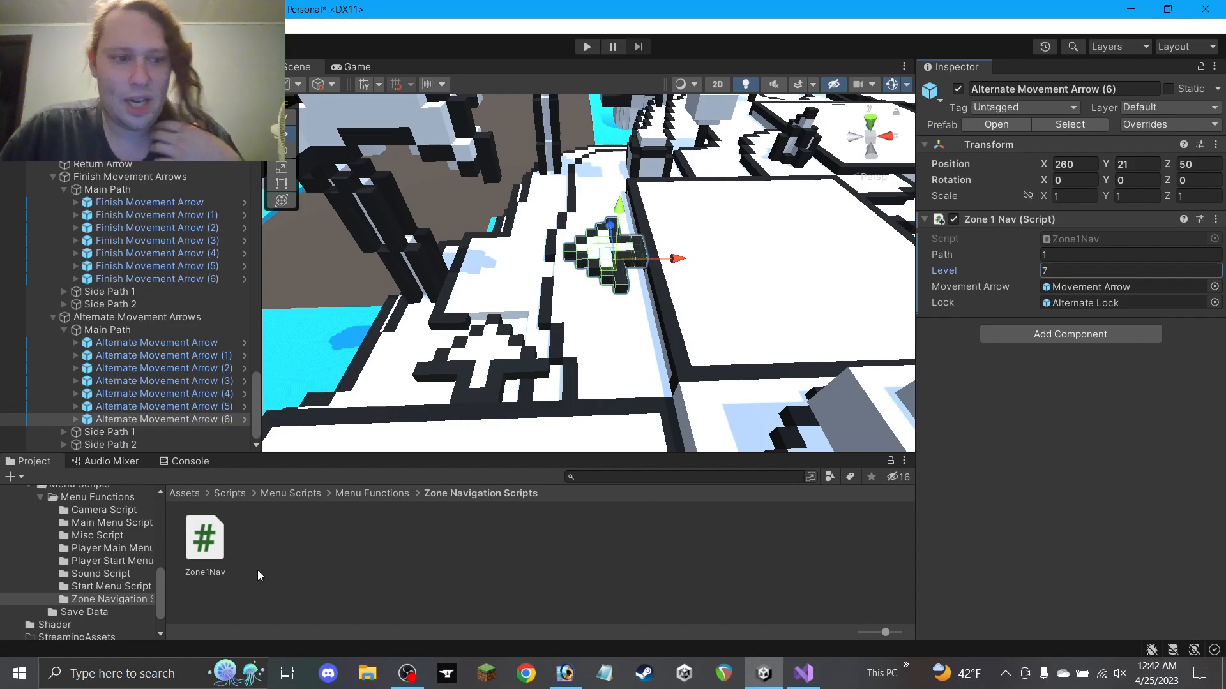
click(553, 562)
alt+drag(632, 399, 634, 299)
middle_drag(634, 298, 584, 287)
scroll(613, 281, down, 3)
middle_drag(654, 265, 571, 281)
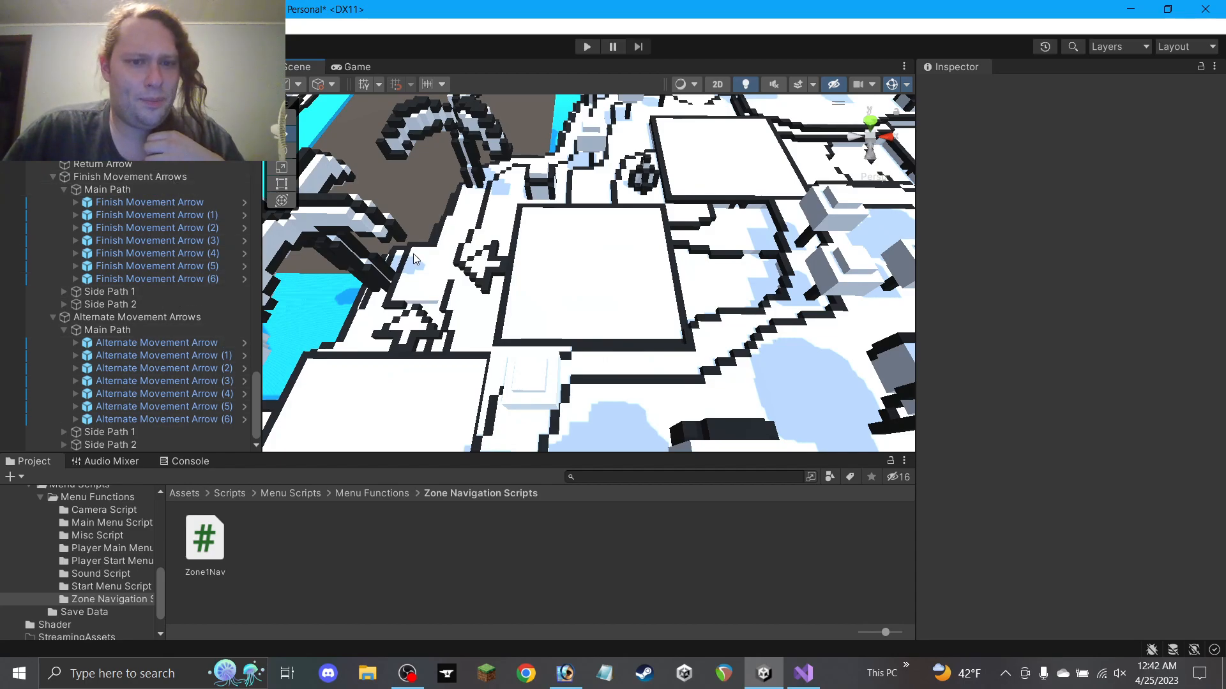
scroll(402, 281, down, 4)
Duplicate Finish Movement Arrow (5) and slide the copy across the maze to X 265
click(331, 349)
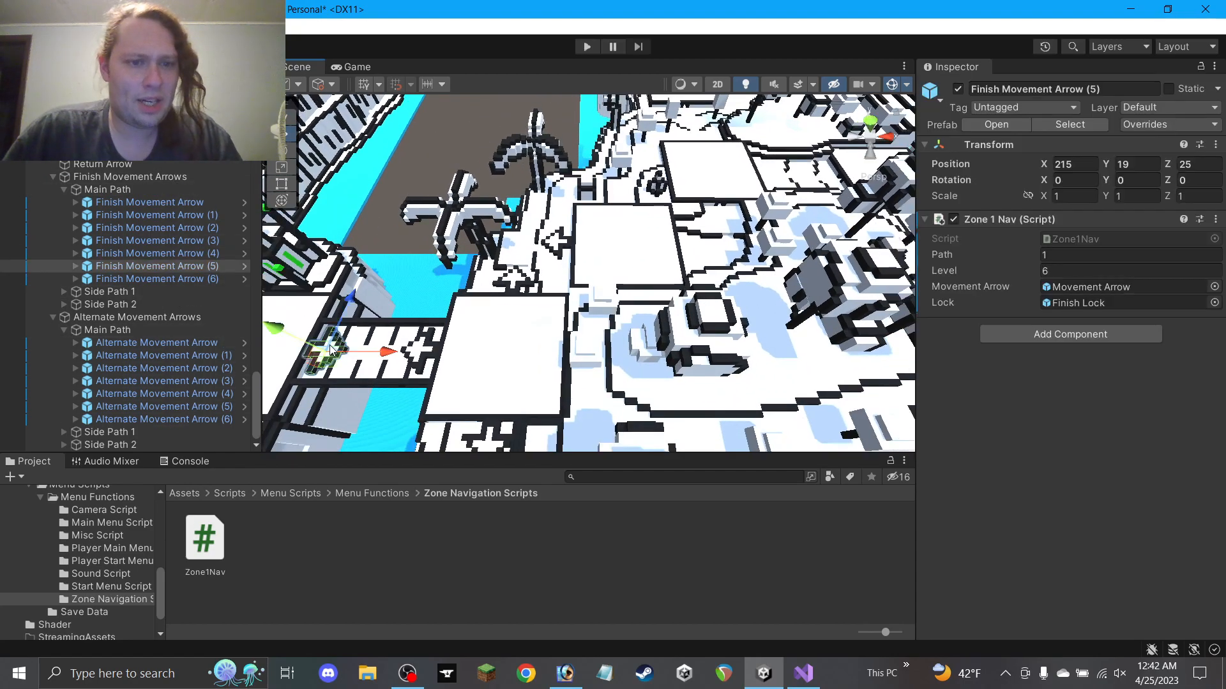
key(ctrl+d)
drag(342, 361, 584, 256)
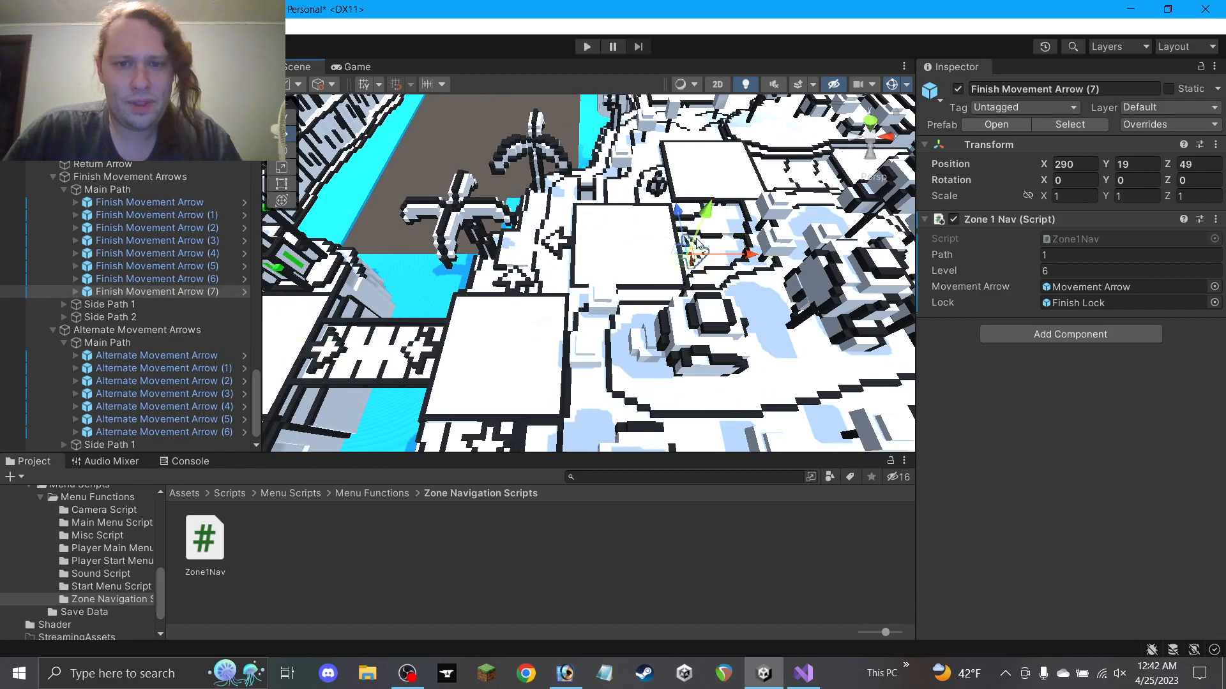
scroll(703, 220, up, 4)
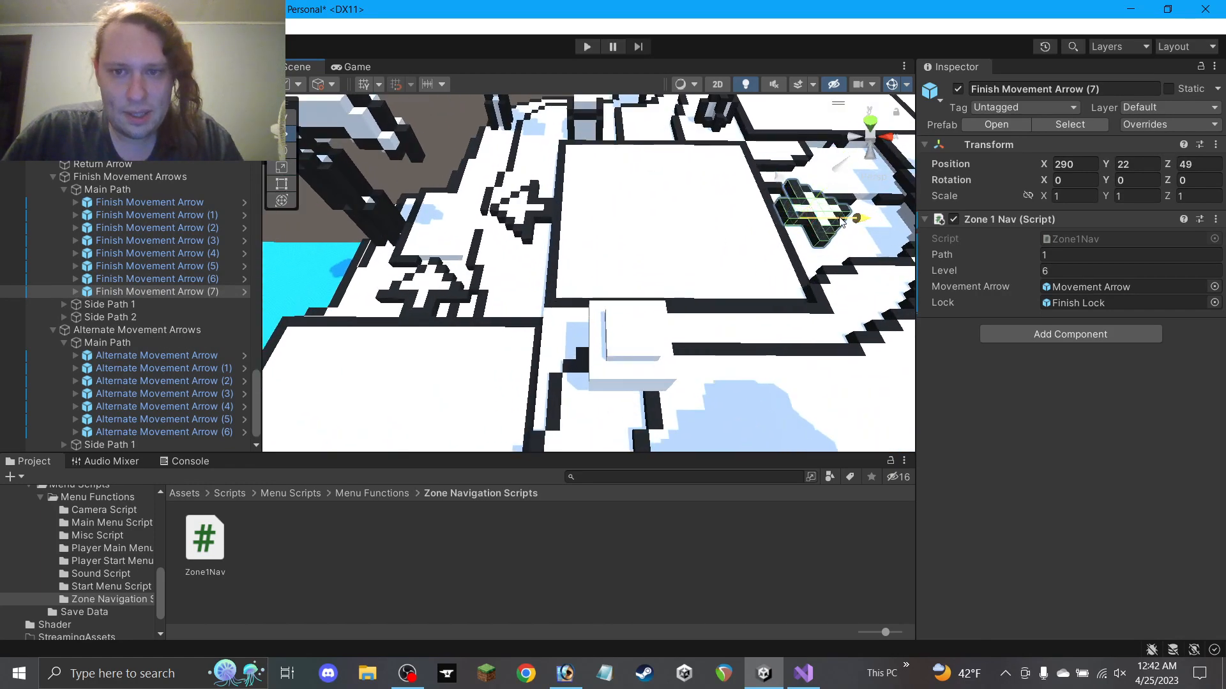
drag(842, 222, 615, 234)
scroll(624, 231, up, 5)
middle_drag(638, 224, 575, 195)
alt+drag(574, 195, 663, 131)
Position the new Finish Movement Arrow (7) at 290, 21, 50, resizing the Project and Scene panels
mouse_move(653, 455)
mouse_down()
mouse_move(653, 379)
mouse_move(653, 479)
mouse_up()
alt+drag(632, 307, 614, 293)
drag(454, 478, 455, 461)
drag(476, 330, 464, 331)
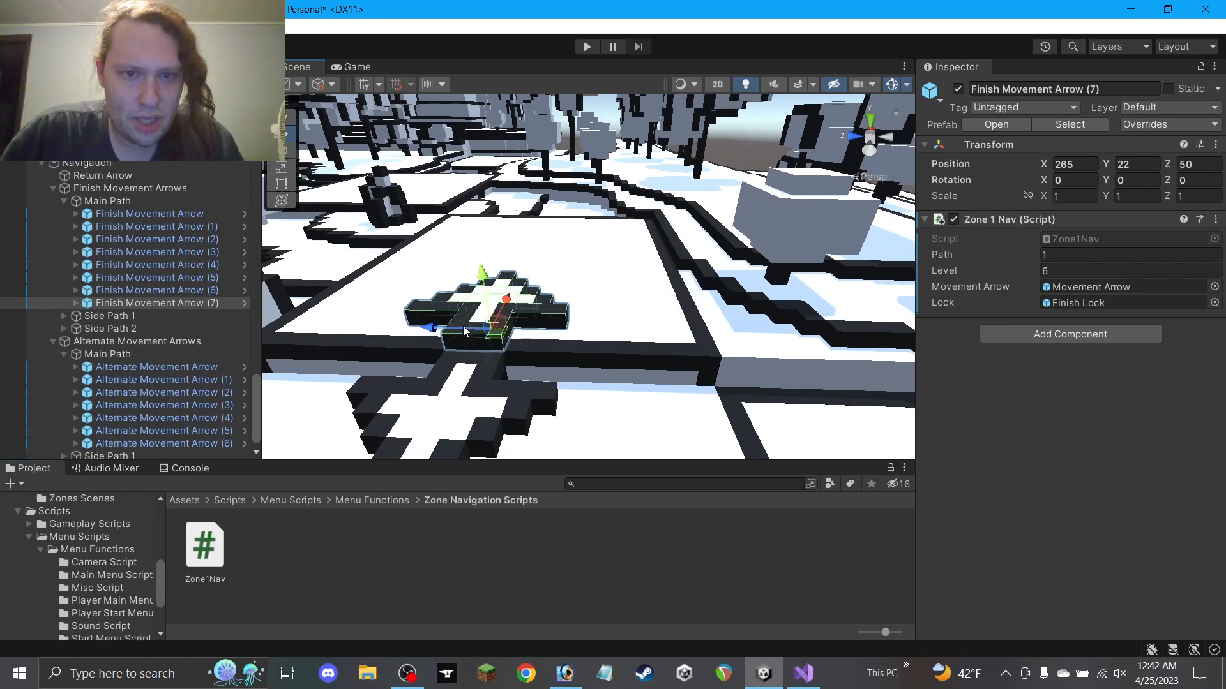
mouse_move(543, 462)
mouse_down()
mouse_move(543, 479)
mouse_move(544, 468)
mouse_up()
ctrl+drag(487, 291, 489, 309)
alt+drag(875, 197, 627, 280)
middle_drag(649, 252, 518, 299)
ctrl+drag(455, 286, 700, 289)
middle_drag(701, 289, 444, 307)
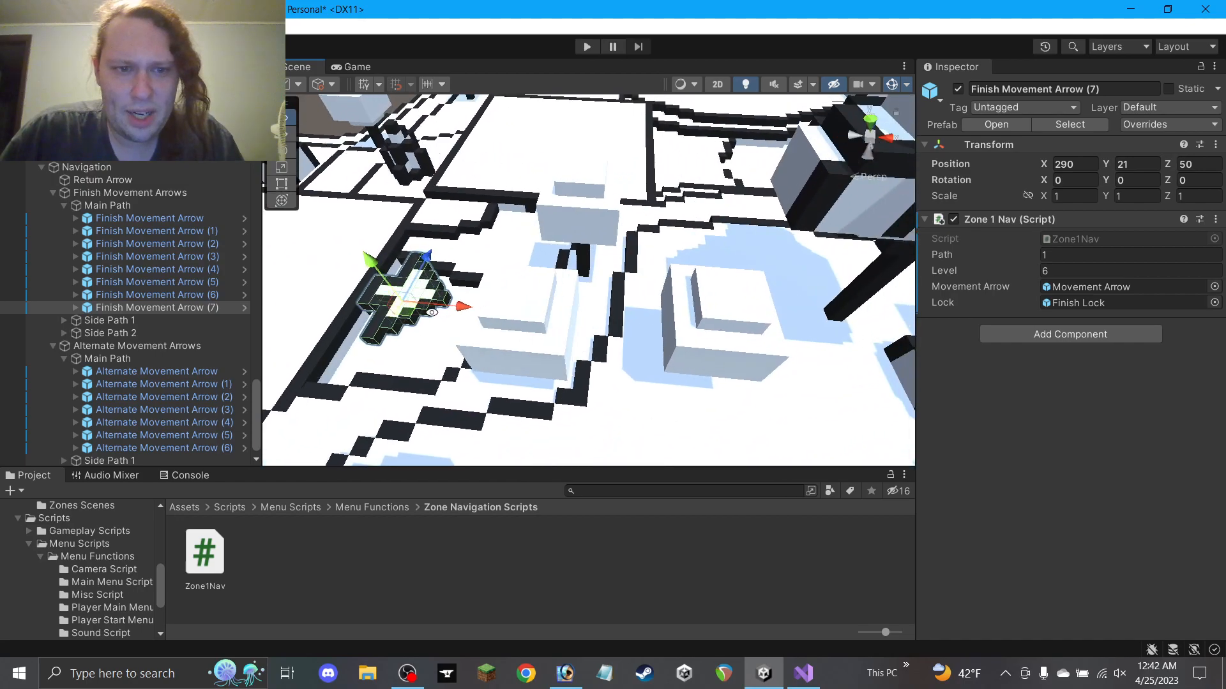
alt+drag(444, 308, 464, 324)
middle_drag(465, 324, 563, 312)
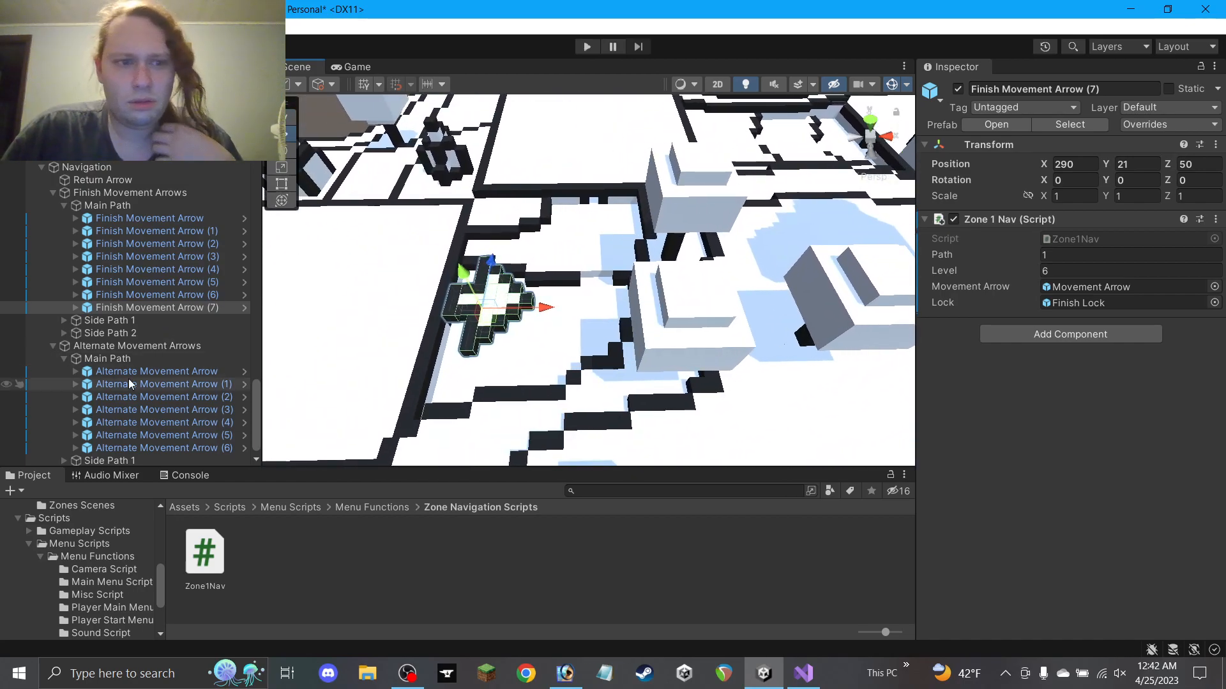
Check Finish Movement Arrow (7)'s Movement Arrow child, reselect the arrow, and zoom out over the maze
click(75, 307)
click(127, 333)
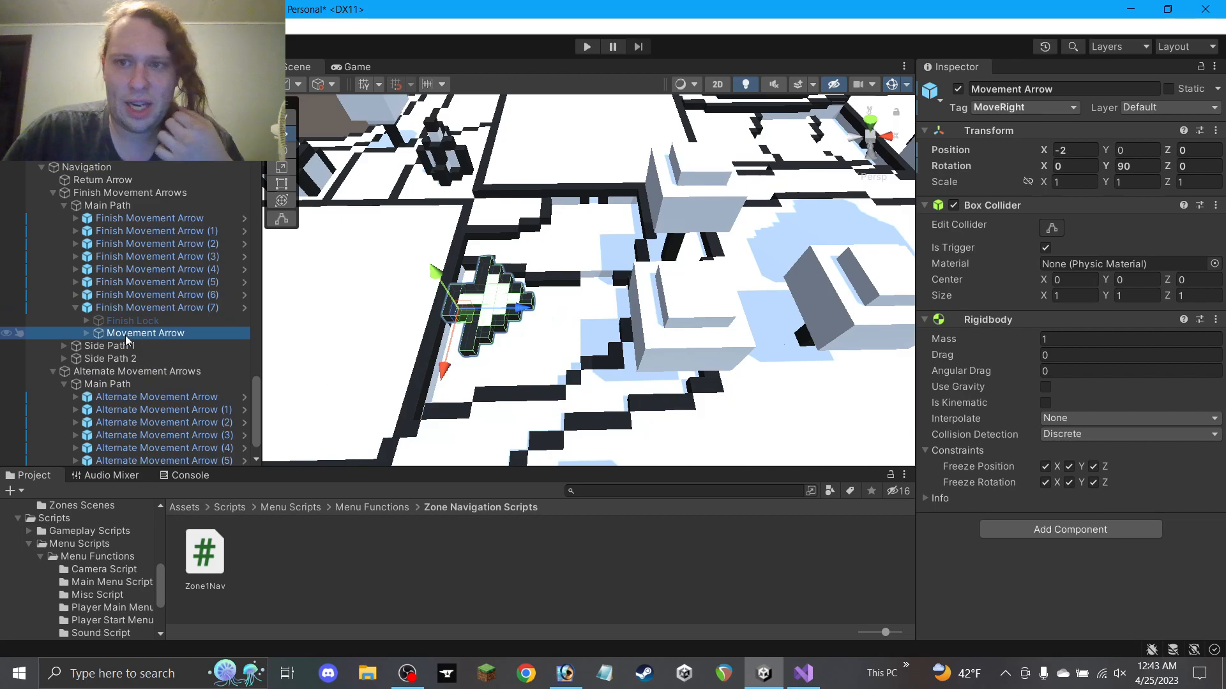
click(76, 307)
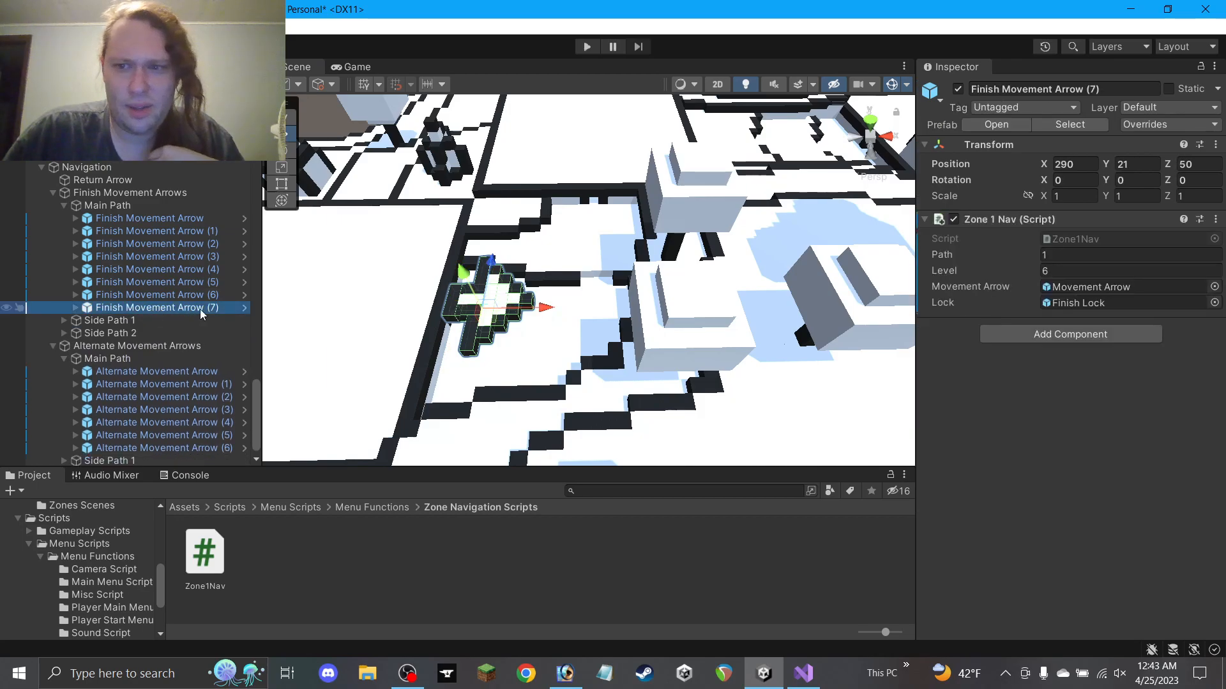
scroll(581, 297, down, 10)
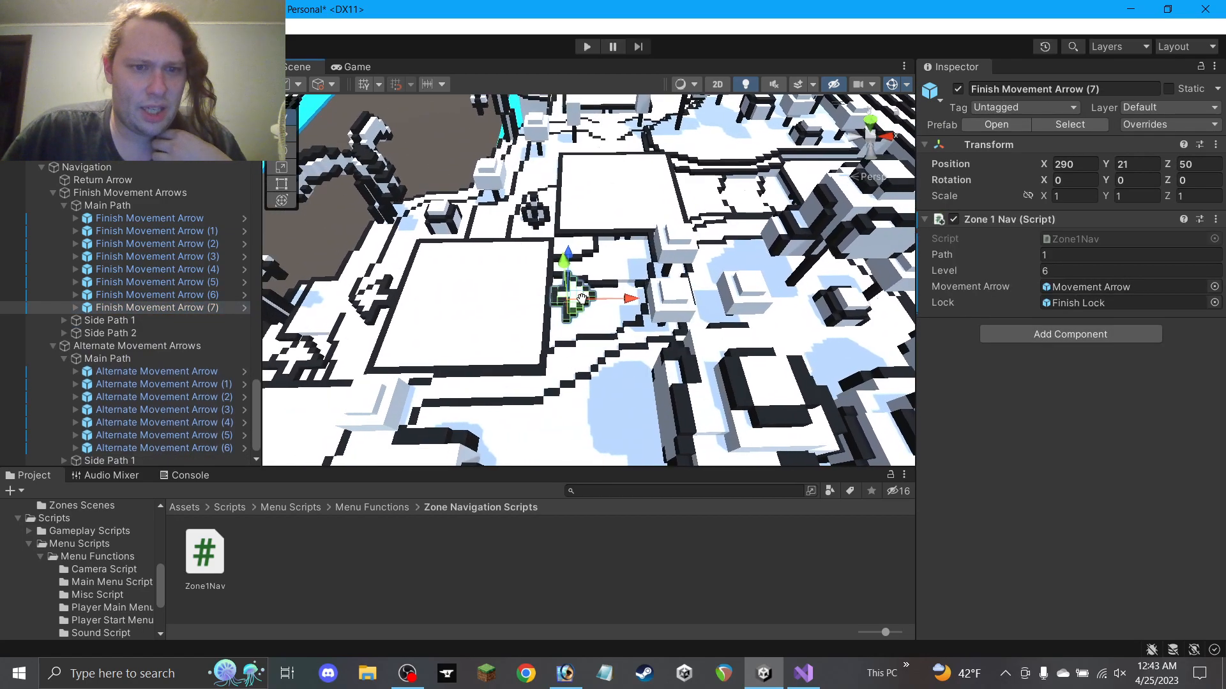
click(598, 296)
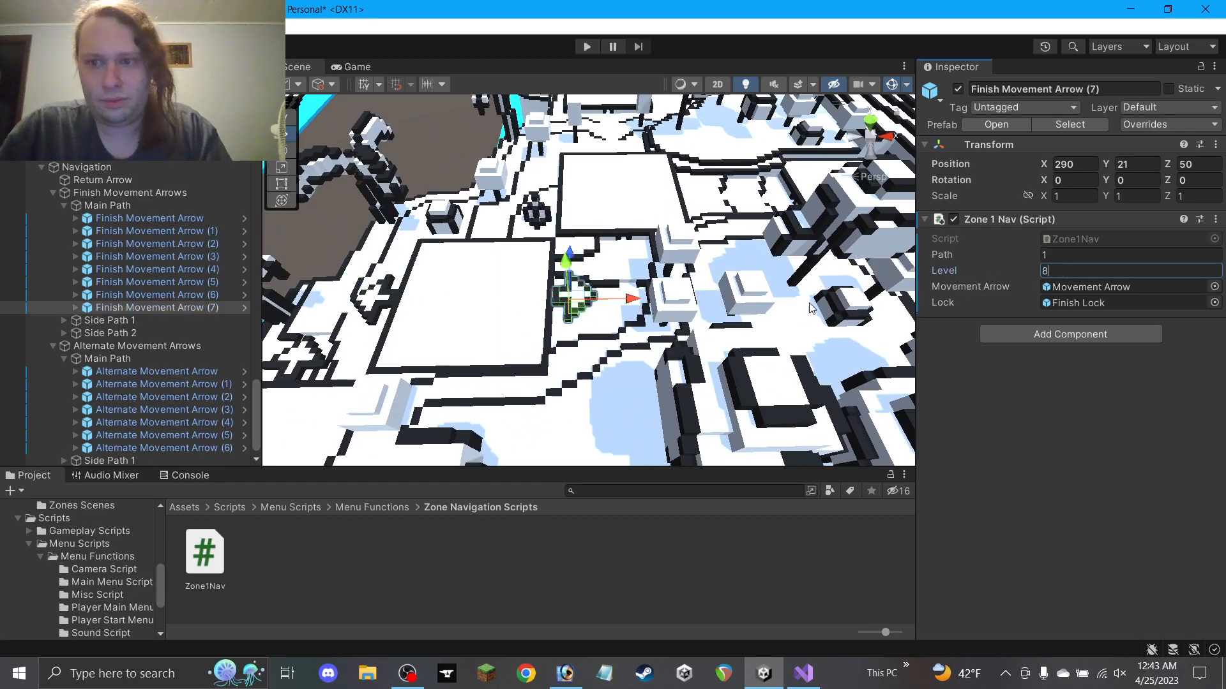
middle_drag(655, 222, 611, 317)
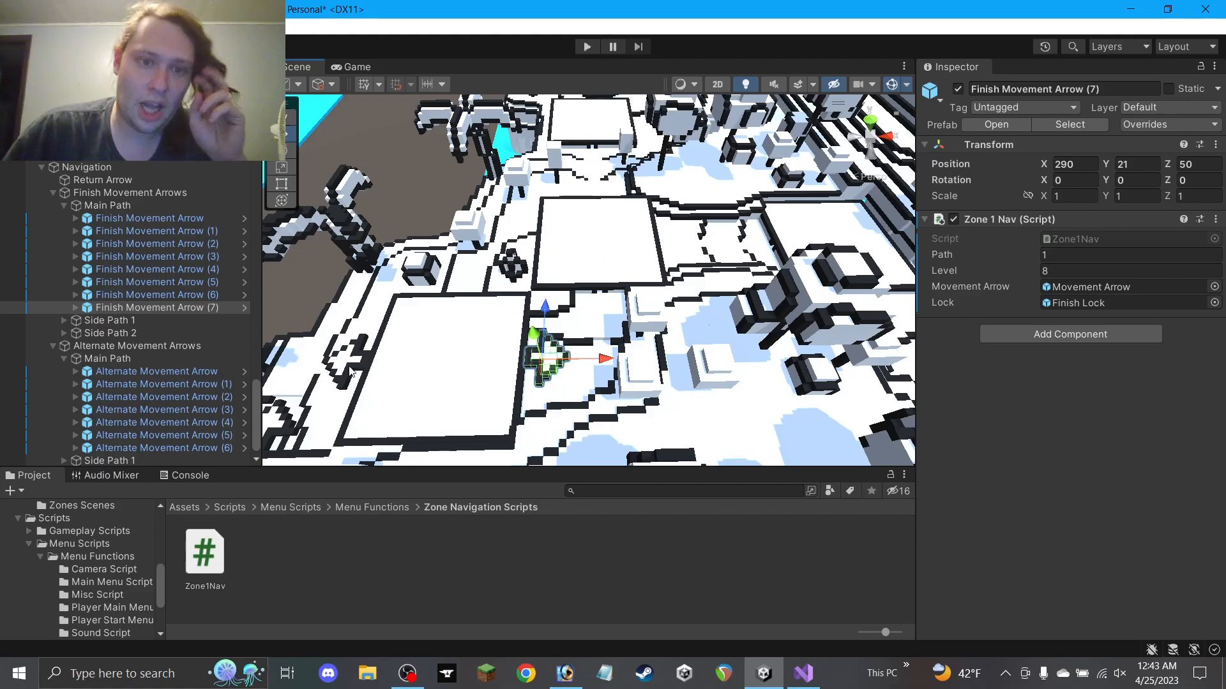
scroll(134, 395, up, 3)
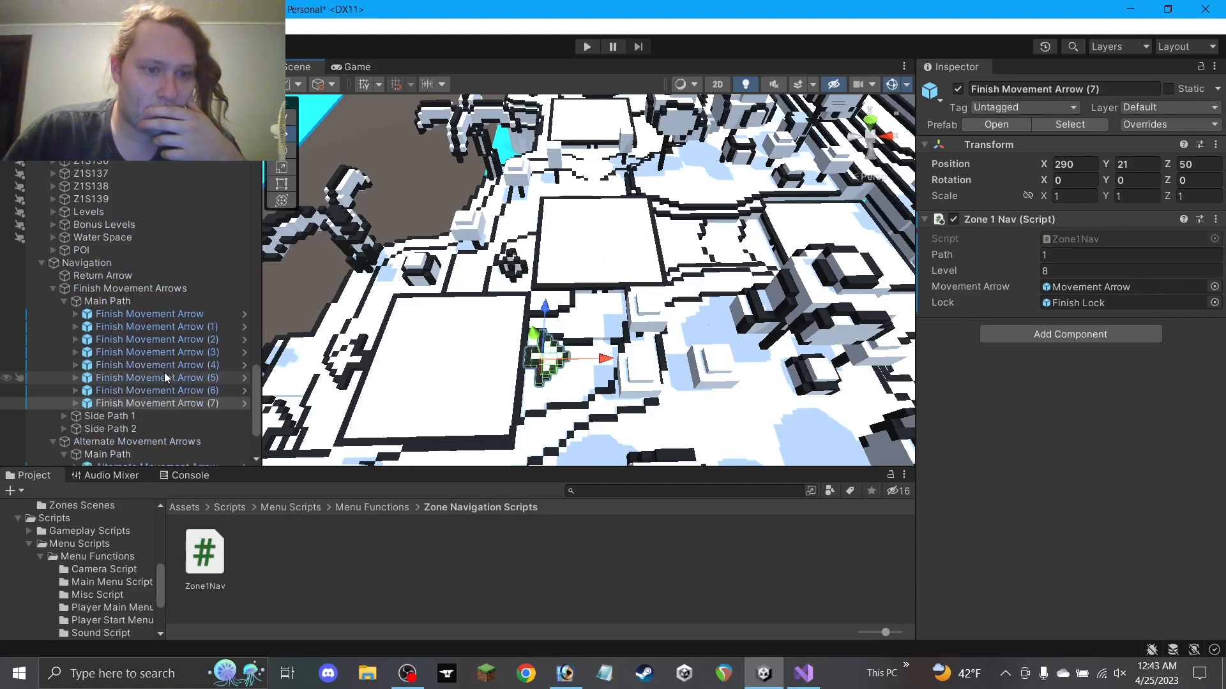
scroll(163, 373, down, 3)
scroll(447, 340, down, 5)
middle_drag(447, 340, 501, 193)
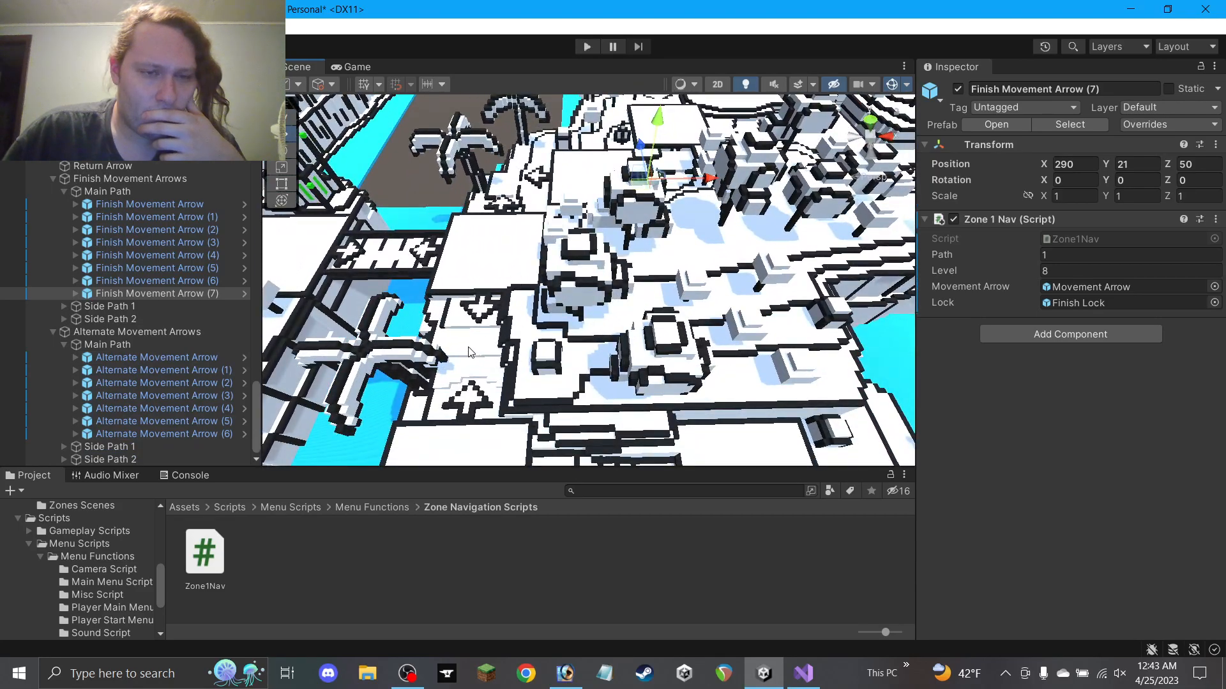
scroll(469, 352, down, 4)
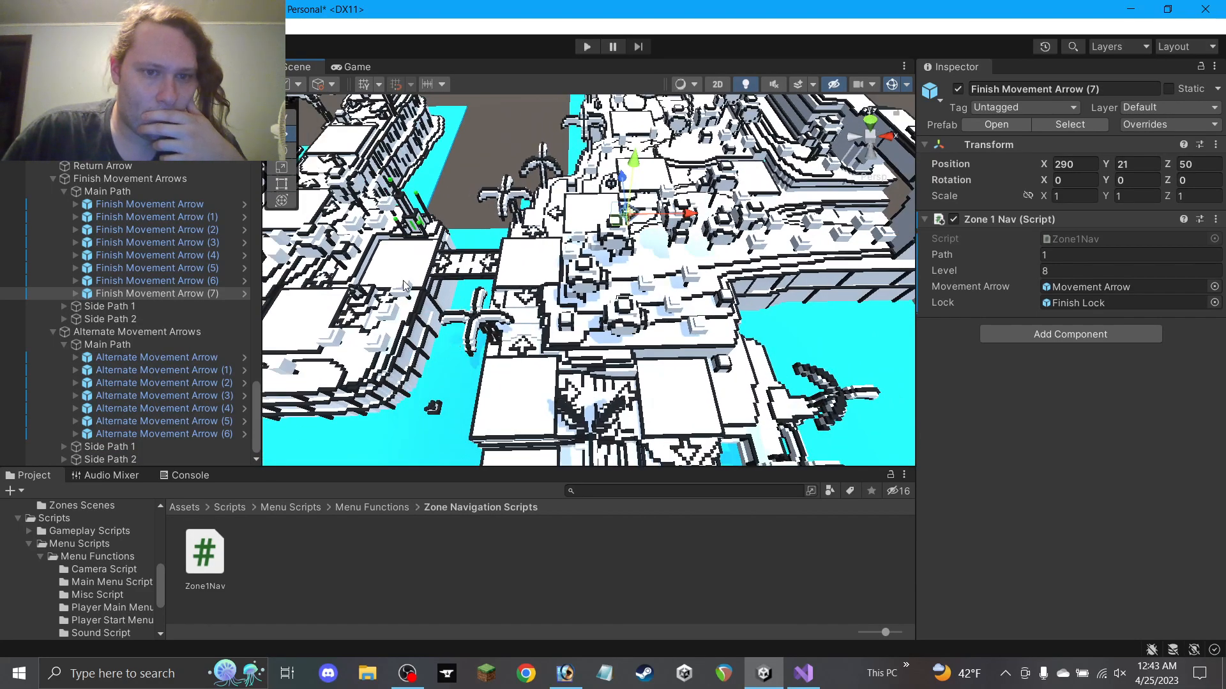
Duplicate an existing alternate arrow and place the copy at 300, 22, 59 near the finish
click(386, 305)
key(ctrl+d)
drag(399, 310, 429, 319)
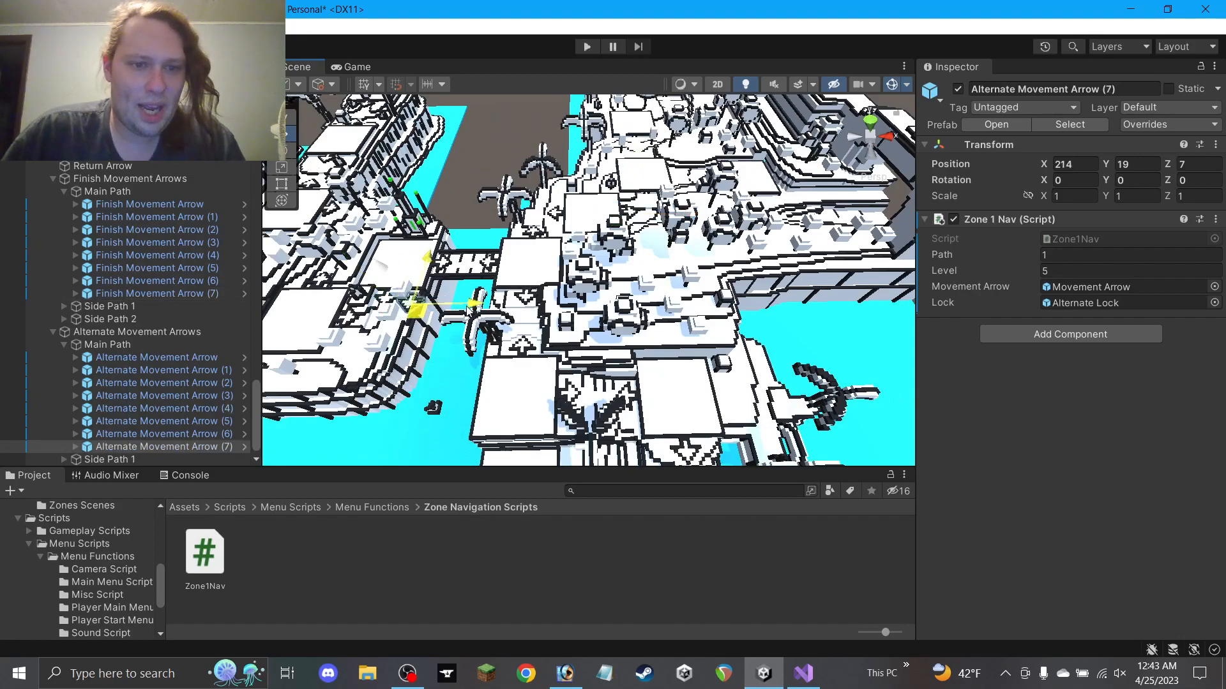
key(f)
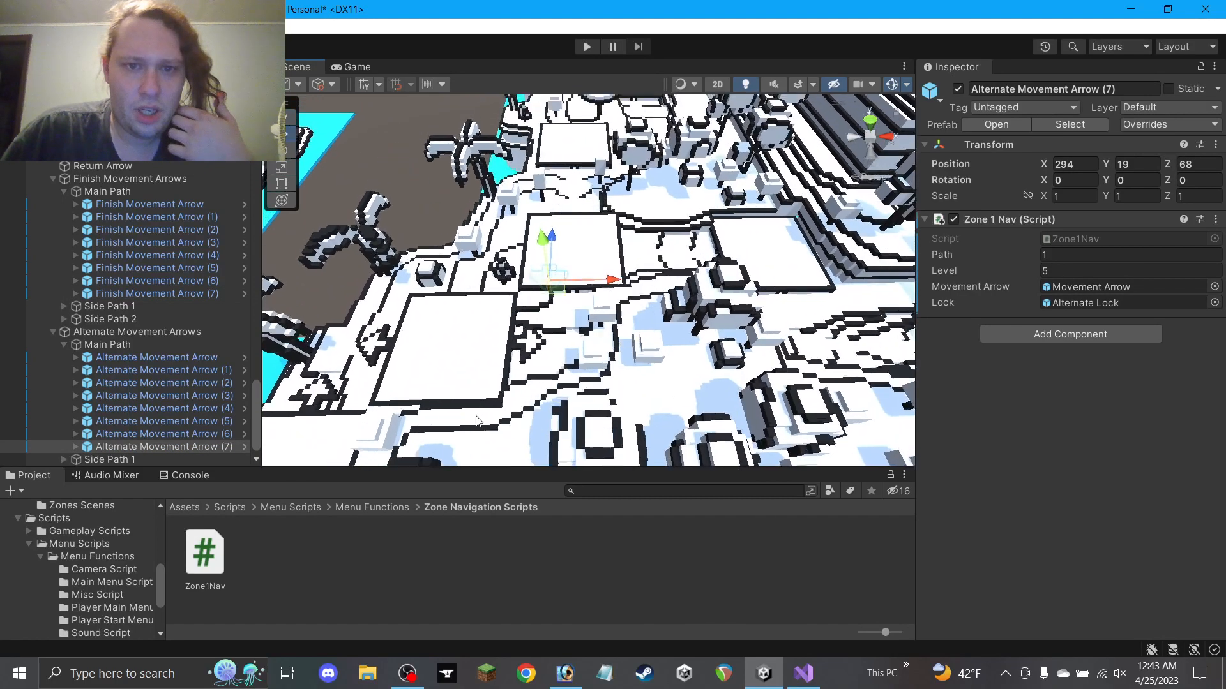
drag(568, 342, 565, 306)
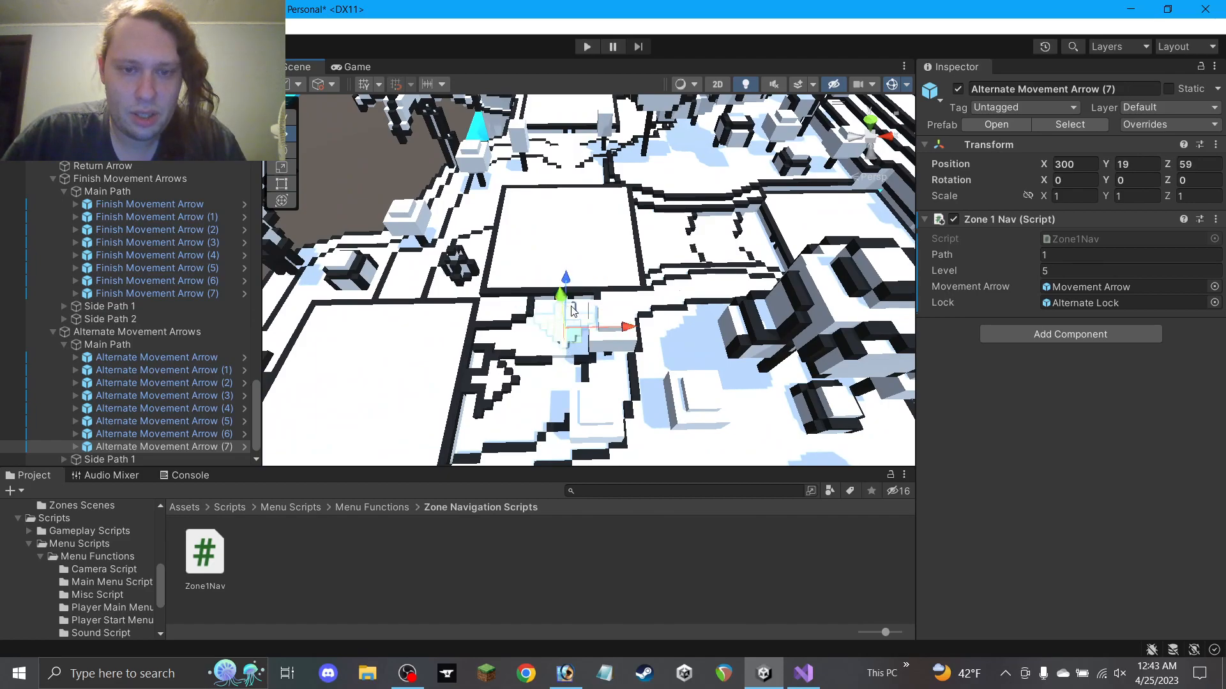
scroll(574, 311, up, 5)
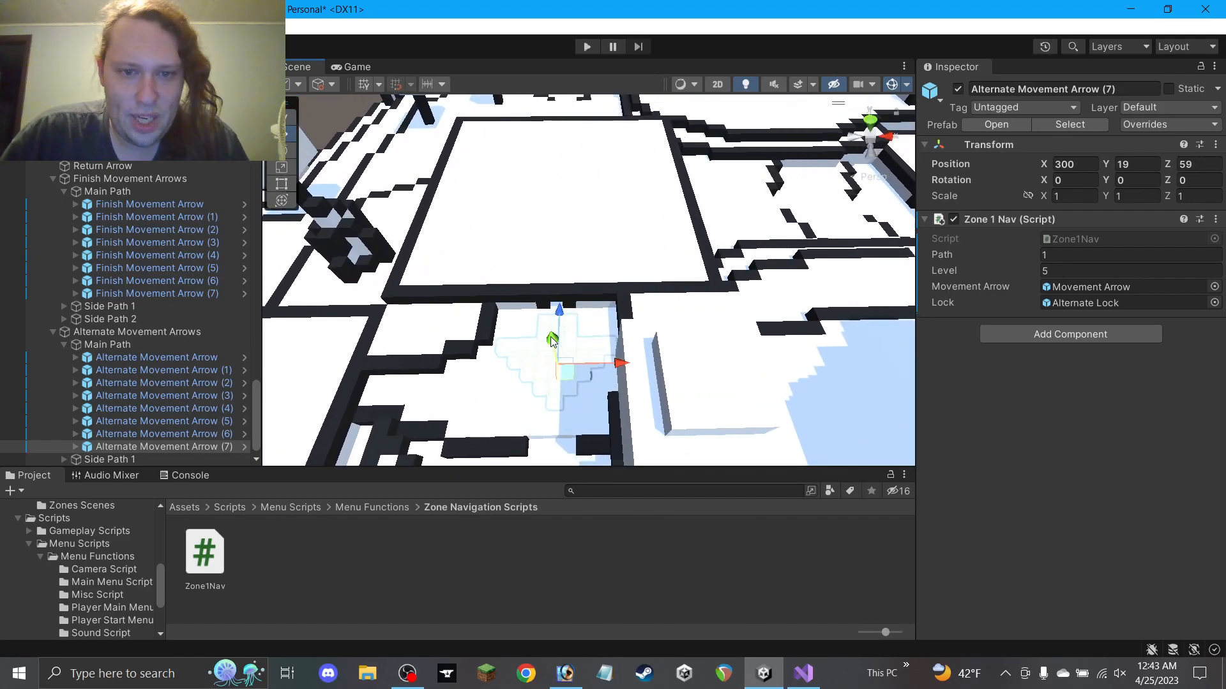
drag(553, 328, 552, 315)
mouse_move(569, 356)
alt+mouse_down()
mouse_move(492, 316)
mouse_move(574, 362)
mouse_move(562, 371)
alt+mouse_up()
middle_drag(563, 371, 647, 324)
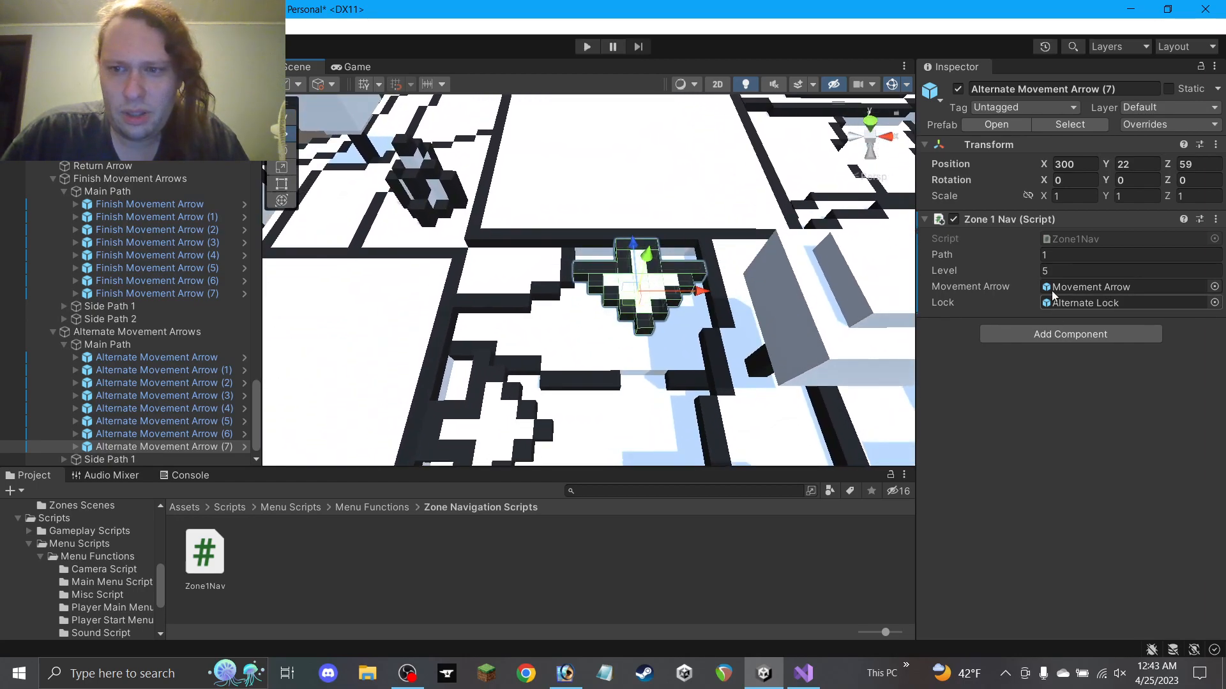
Compare with Finish Movement Arrow (7) and check Alternate Movement Arrow (7)'s Movement Arrow child
click(511, 431)
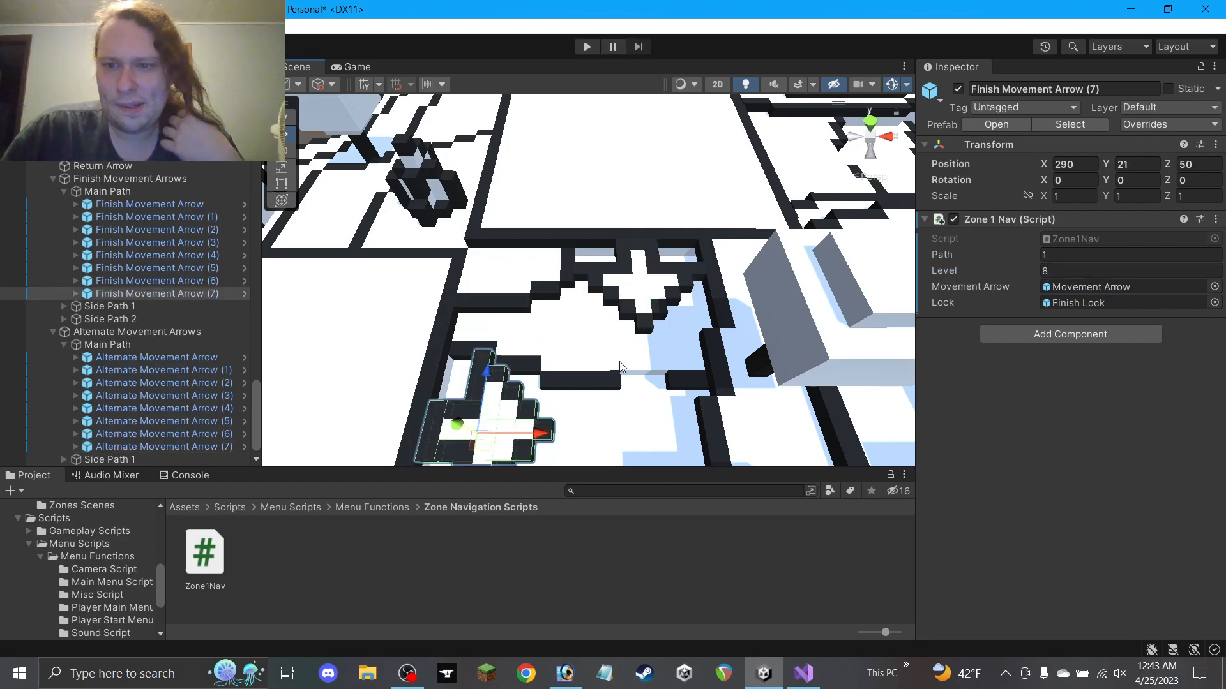
click(644, 301)
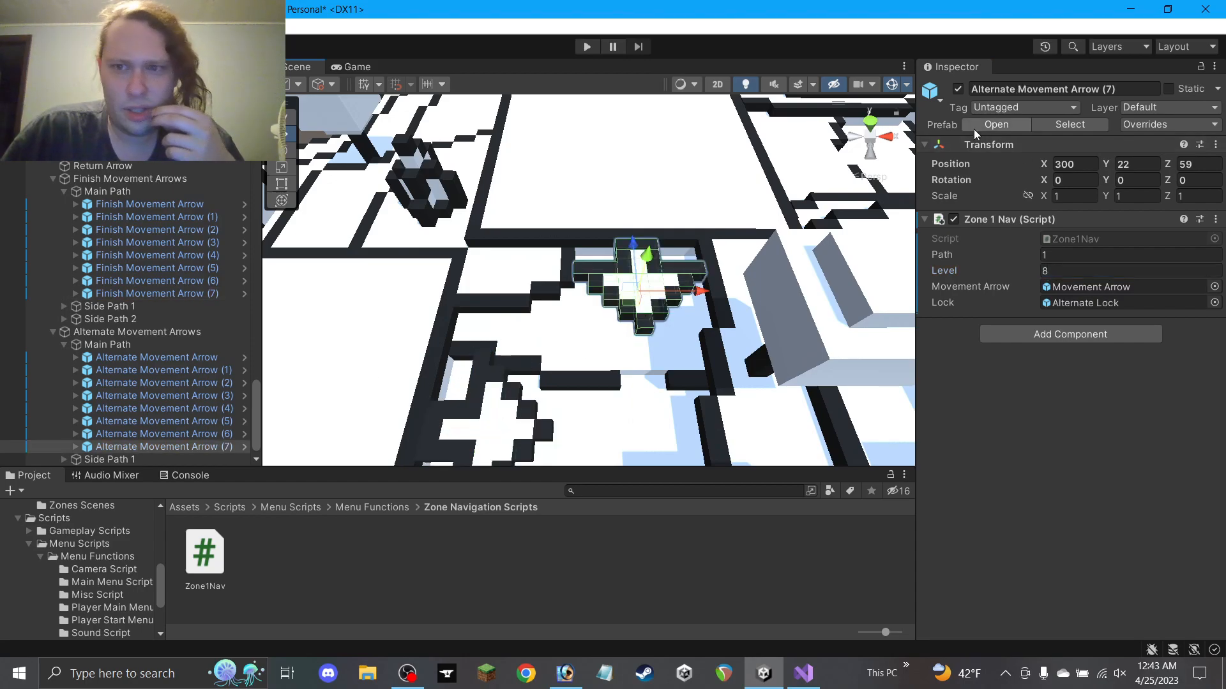
click(75, 447)
scroll(75, 447, down, 2)
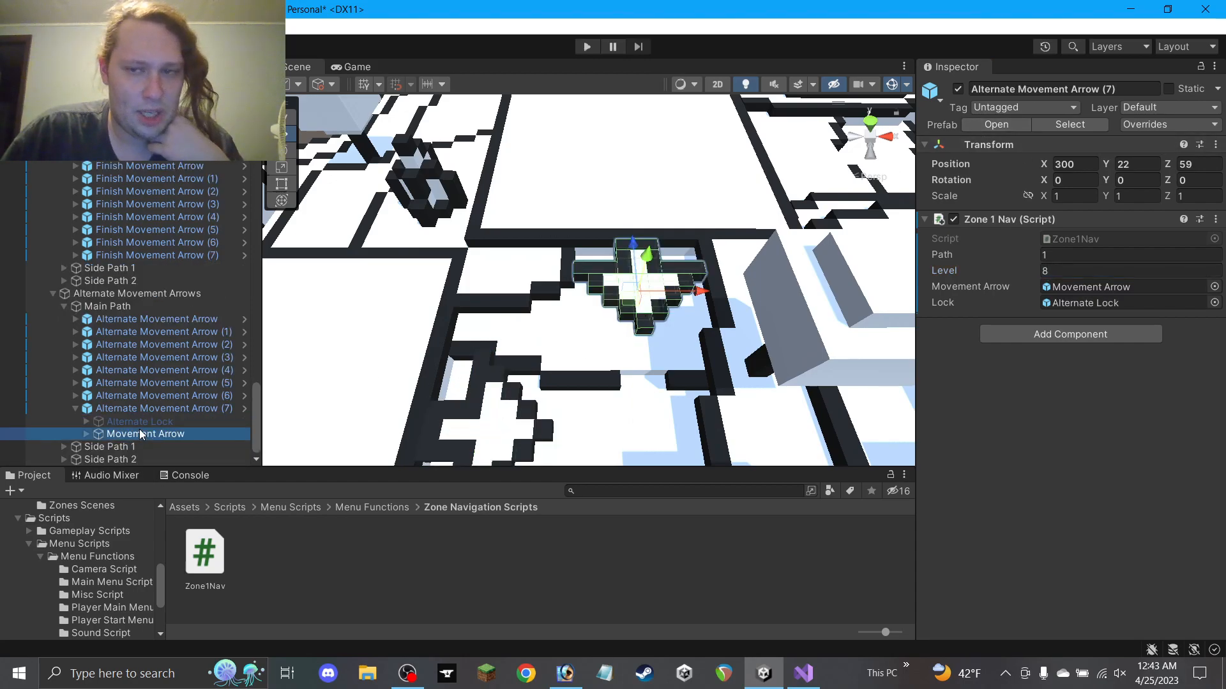
click(146, 434)
click(76, 408)
scroll(738, 317, down, 5)
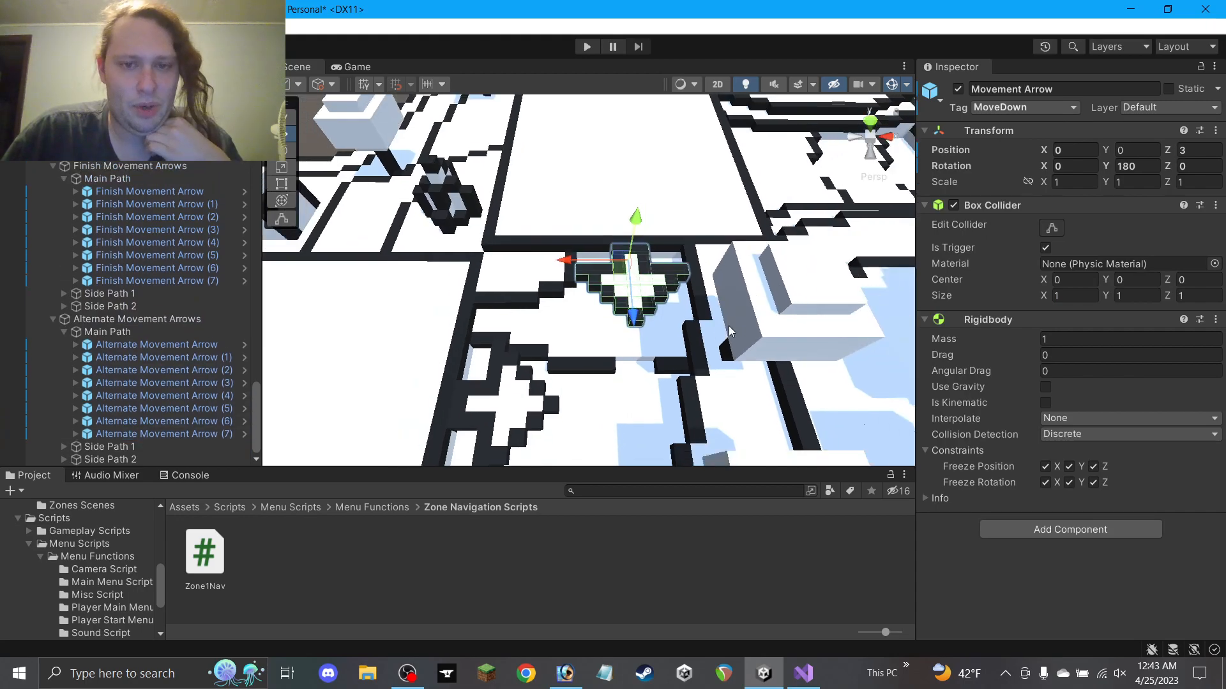
Reorient the view to a low angle across the level and select Finish Movement Arrow (7)
click(664, 554)
mouse_move(594, 338)
alt+mouse_down()
mouse_move(689, 233)
mouse_move(590, 352)
alt+mouse_up()
alt+drag(613, 311, 625, 317)
middle_drag(613, 307, 519, 383)
scroll(345, 295, down, 3)
click(446, 430)
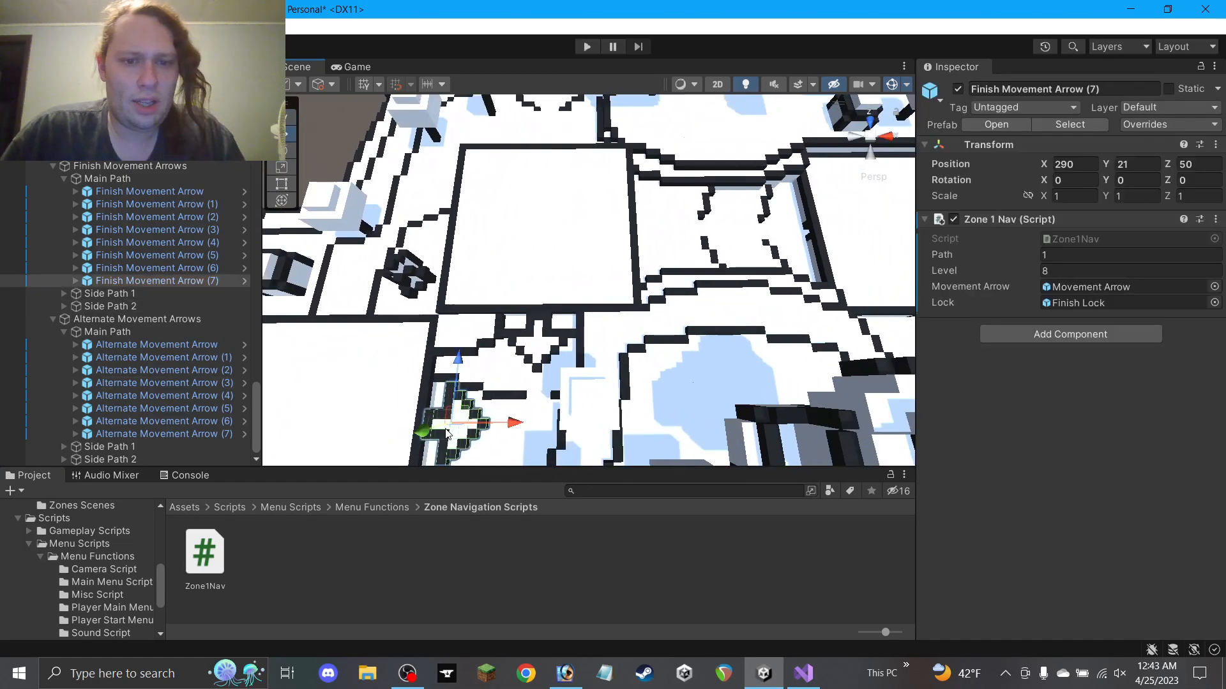
alt+drag(482, 418, 437, 222)
scroll(441, 268, down, 2)
Duplicate Finish Movement Arrow (7) and move the copy further along the path
key(ctrl+d)
mouse_move(410, 387)
ctrl+mouse_down()
mouse_move(394, 351)
mouse_move(412, 399)
ctrl+mouse_up()
ctrl+drag(443, 445, 661, 313)
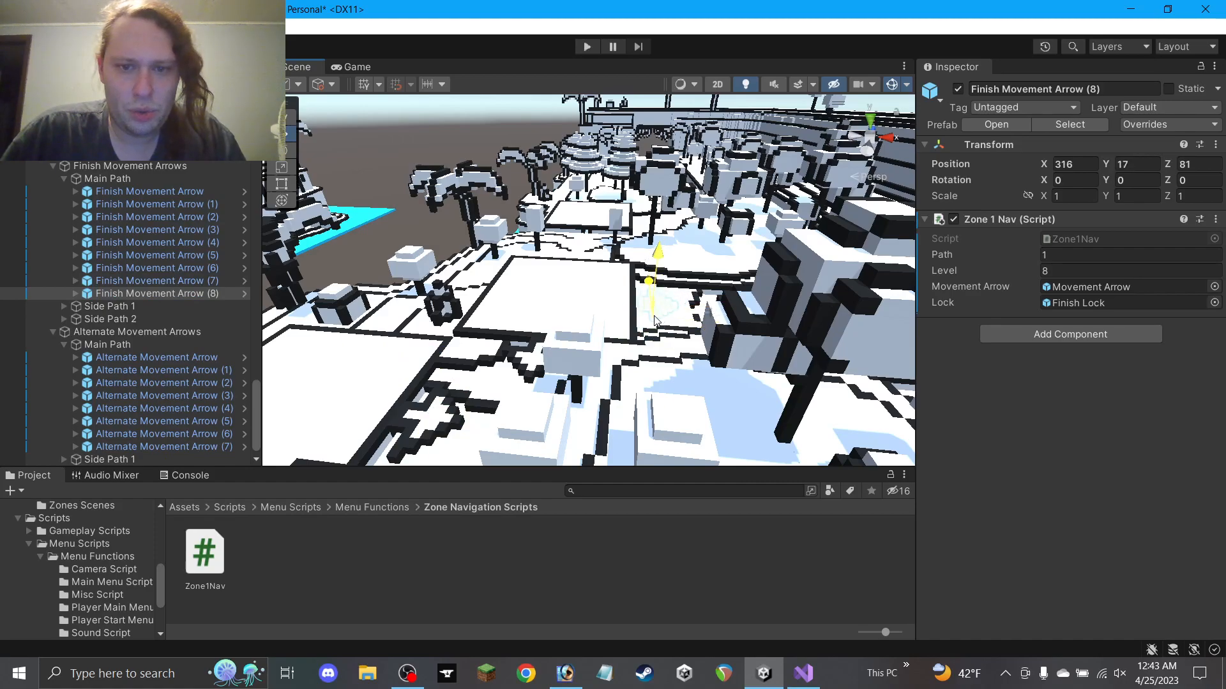
key(w)
right_drag(659, 314, 633, 359)
middle_drag(633, 360, 492, 337)
right_drag(492, 336, 617, 280)
Fine-tune Finish Movement Arrow (8) to 315, 22, 75
drag(600, 222, 605, 247)
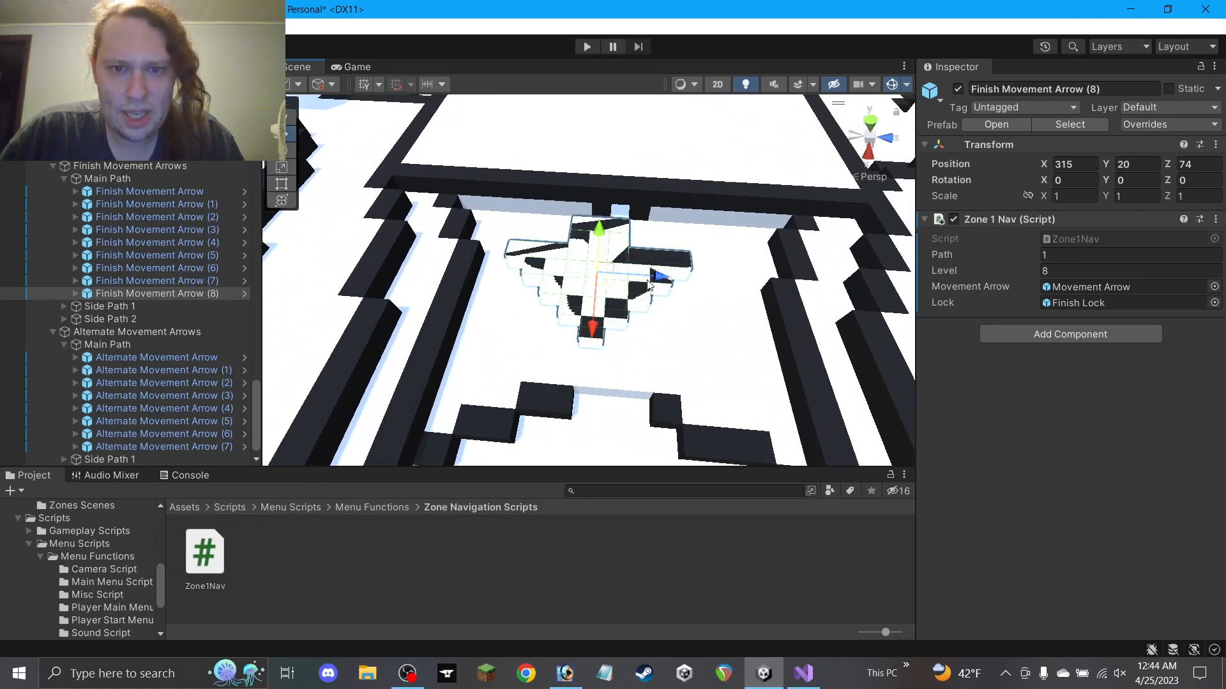
drag(651, 287, 668, 282)
drag(625, 240, 626, 211)
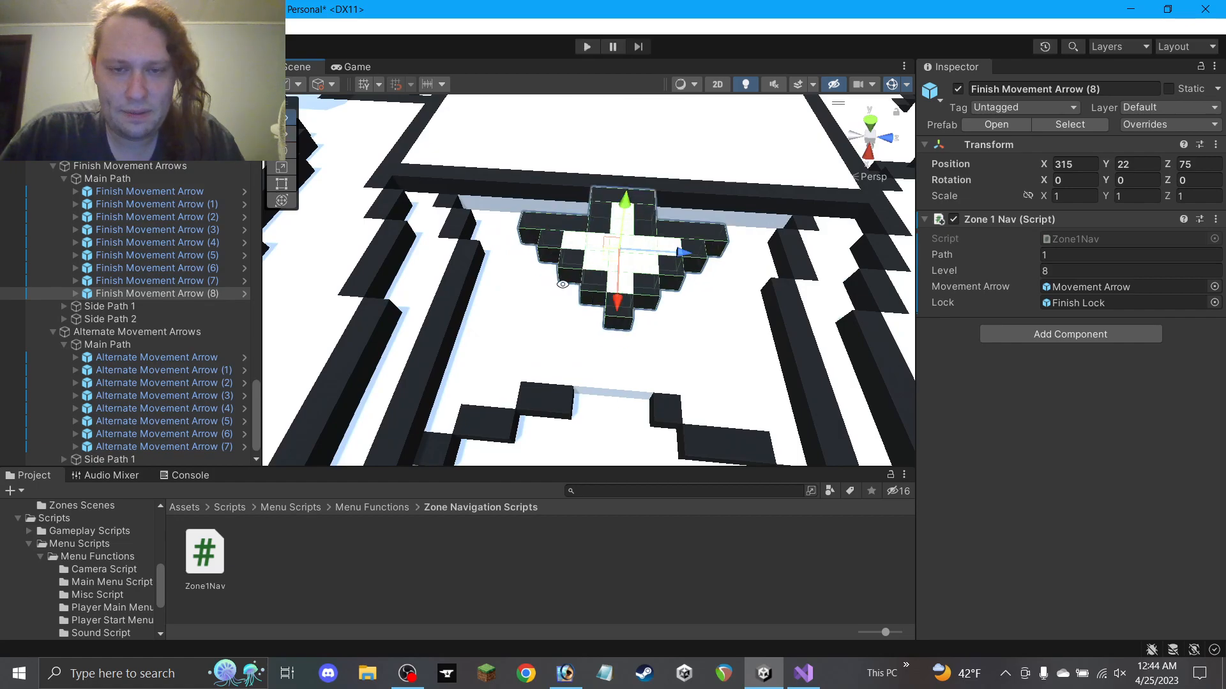
right_drag(626, 211, 652, 309)
key(s)
right_drag(558, 359, 583, 379)
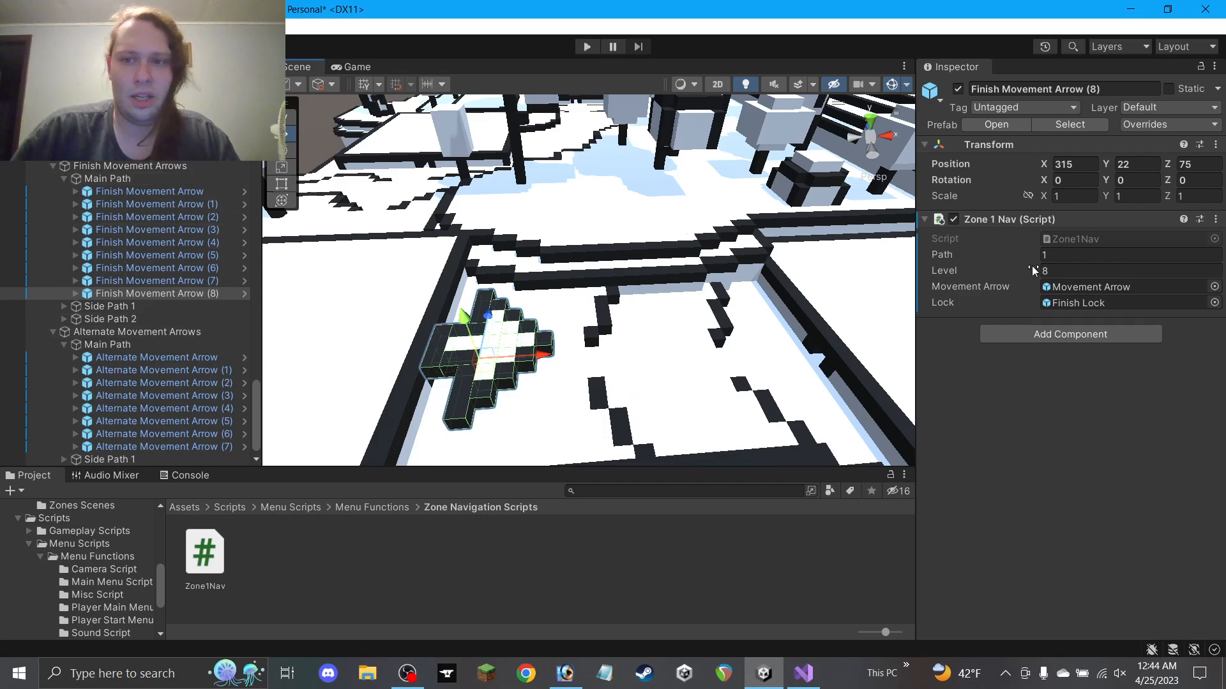
Set Finish Movement Arrow (8)'s Zone 1 Nav Level to 9
key(BackSpace)
text(9)
key(Return)
click(739, 540)
mouse_move(631, 381)
alt+mouse_down()
mouse_move(629, 274)
mouse_move(630, 370)
mouse_move(651, 389)
alt+mouse_up()
middle_drag(676, 353, 454, 270)
scroll(455, 270, down, 10)
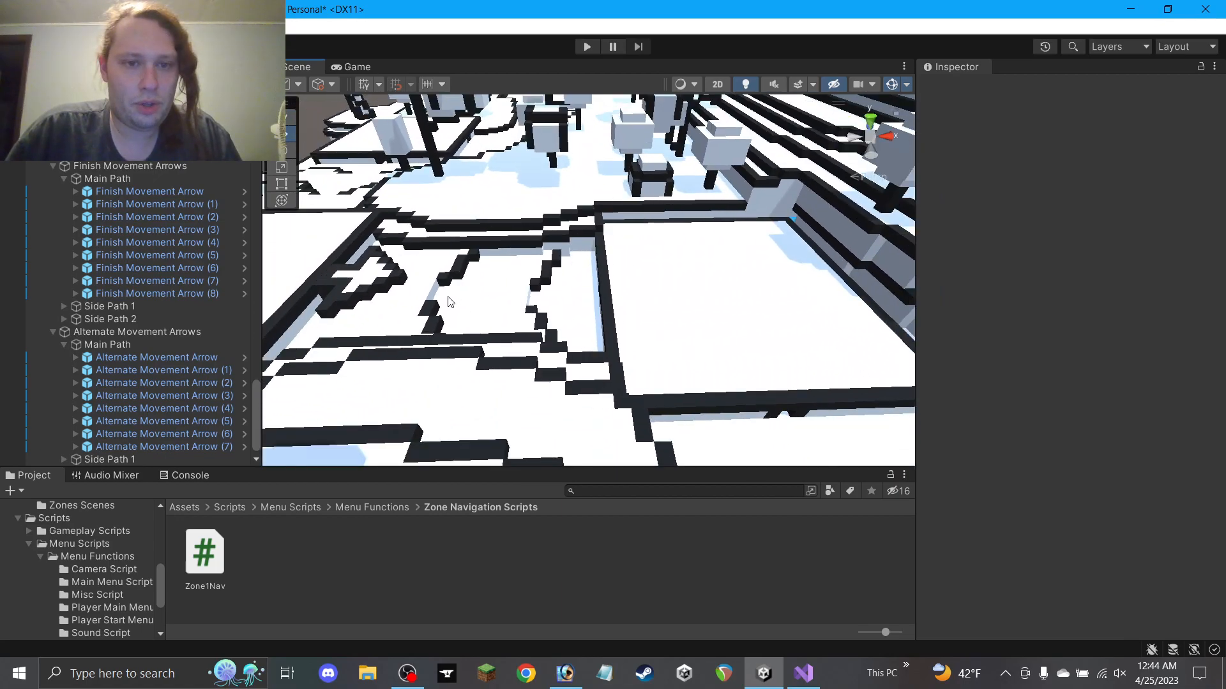
scroll(402, 296, up, 10)
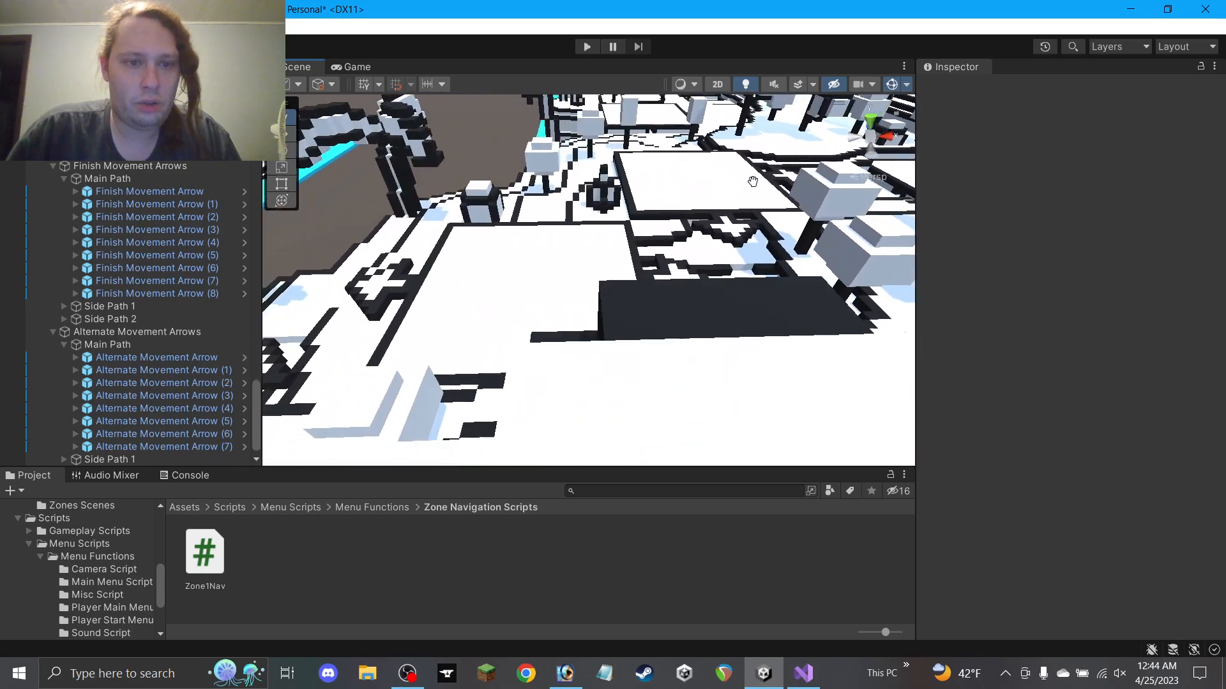
Duplicate Alternate Movement Arrow (6) and move the copy to 335, 20, 75
click(394, 273)
key(ctrl+d)
drag(412, 301, 701, 238)
alt+drag(701, 237, 677, 281)
middle_drag(709, 262, 425, 375)
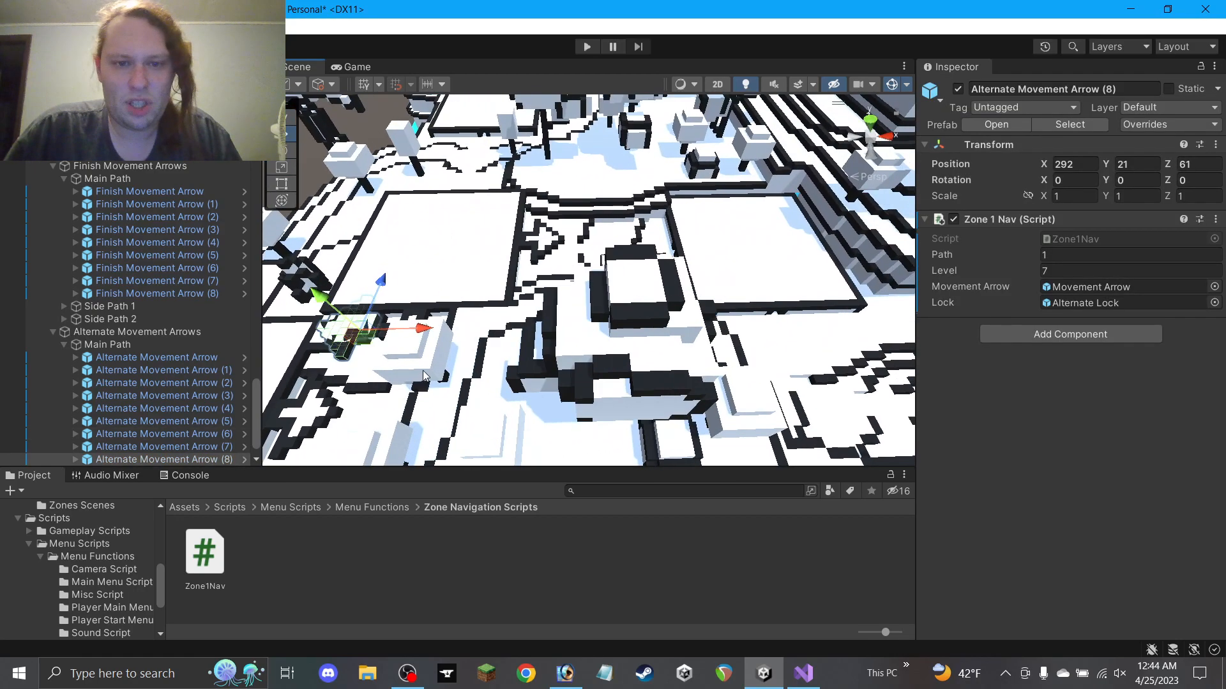
drag(369, 335, 666, 247)
scroll(656, 250, up, 8)
middle_drag(587, 295, 480, 382)
scroll(570, 302, up, 5)
drag(624, 278, 422, 291)
scroll(650, 378, up, 5)
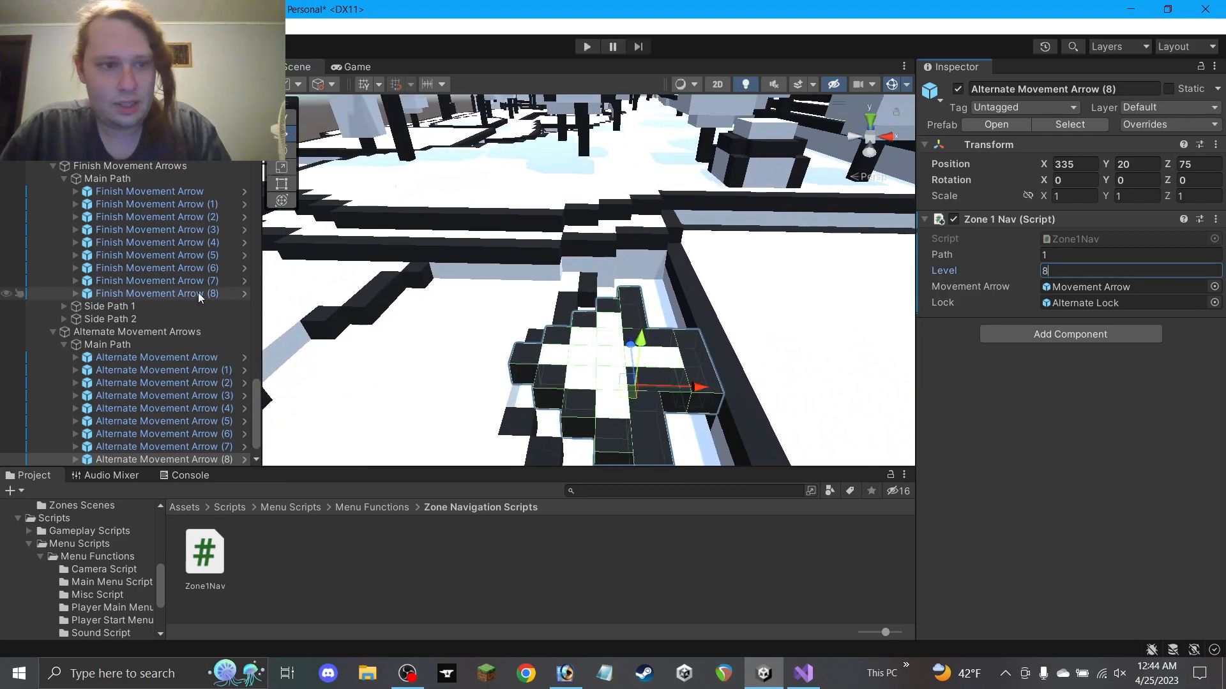
scroll(197, 293, down, 2)
Check Alternate Movement Arrow (8)'s Movement Arrow child in the Hierarchy and reselect it
click(64, 435)
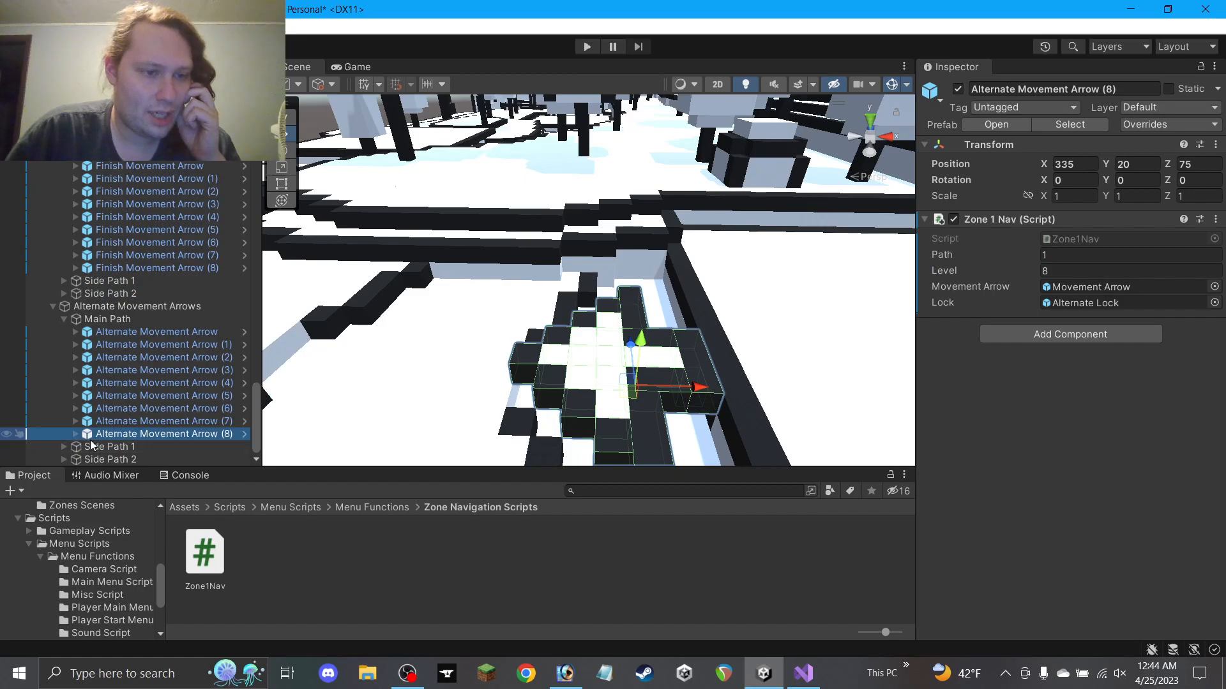
click(137, 456)
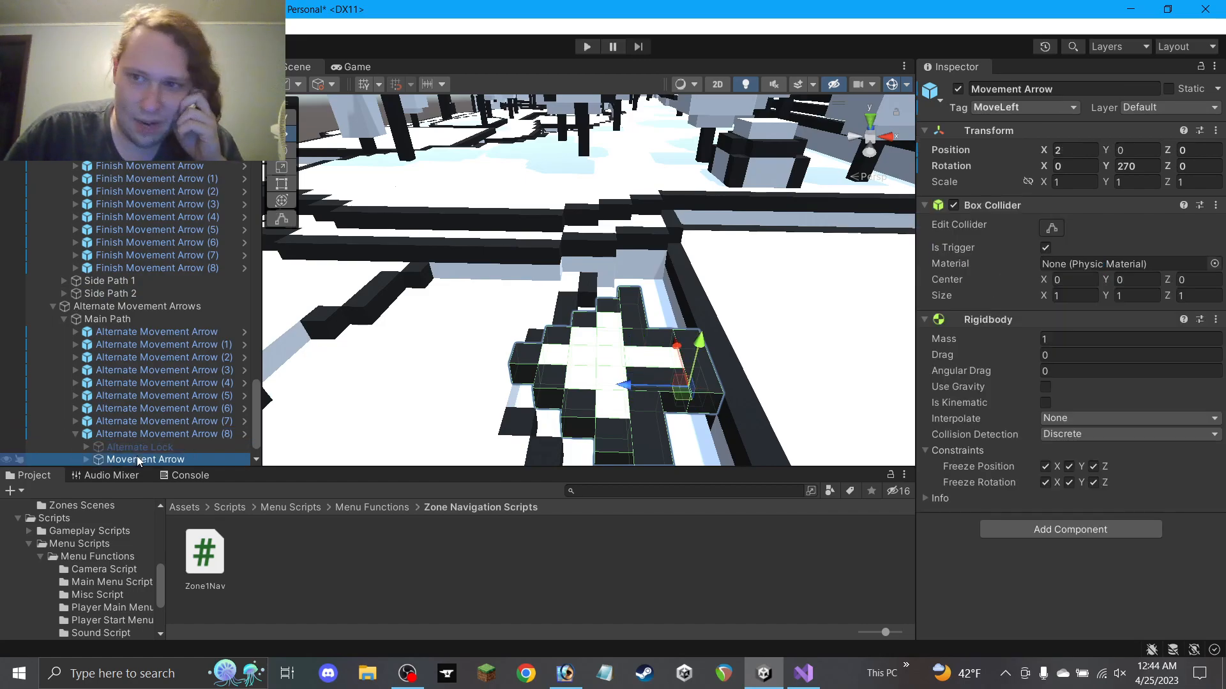
click(75, 434)
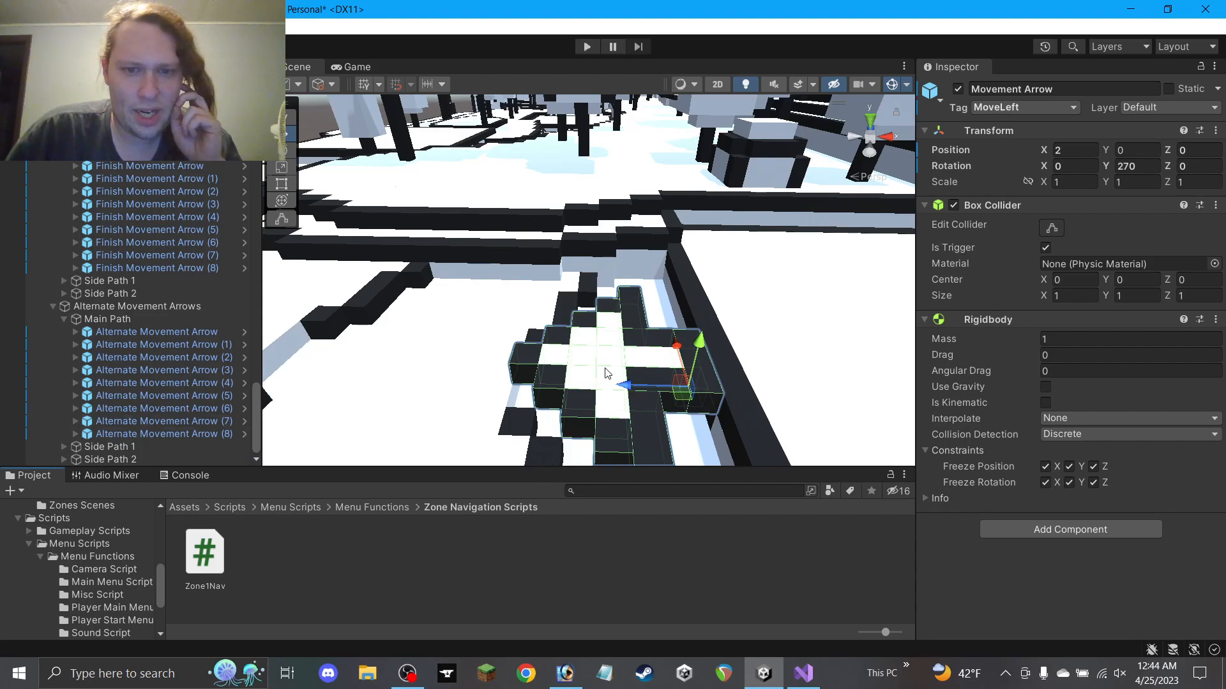
click(495, 538)
click(609, 374)
middle_drag(589, 365, 682, 313)
alt+drag(682, 312, 620, 259)
click(619, 259)
Shift a floor block one unit on X, then move a group of selected wall blocks left
scroll(621, 262, up, 5)
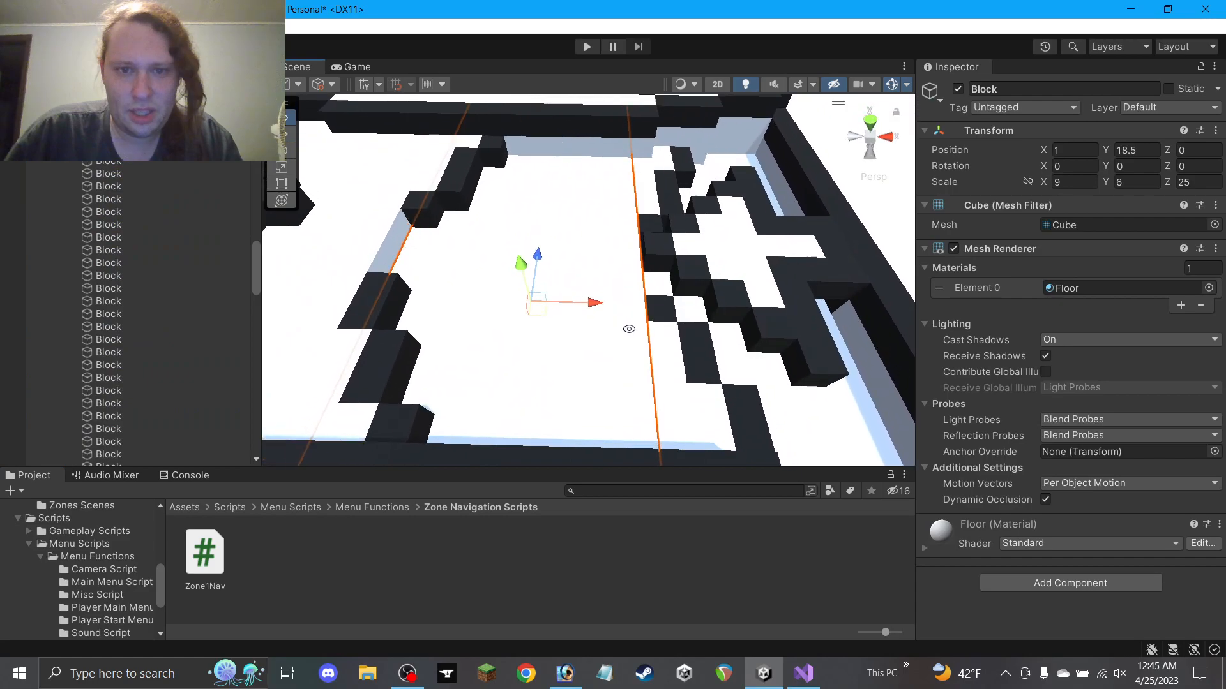
drag(567, 313, 550, 314)
alt+drag(662, 340, 679, 413)
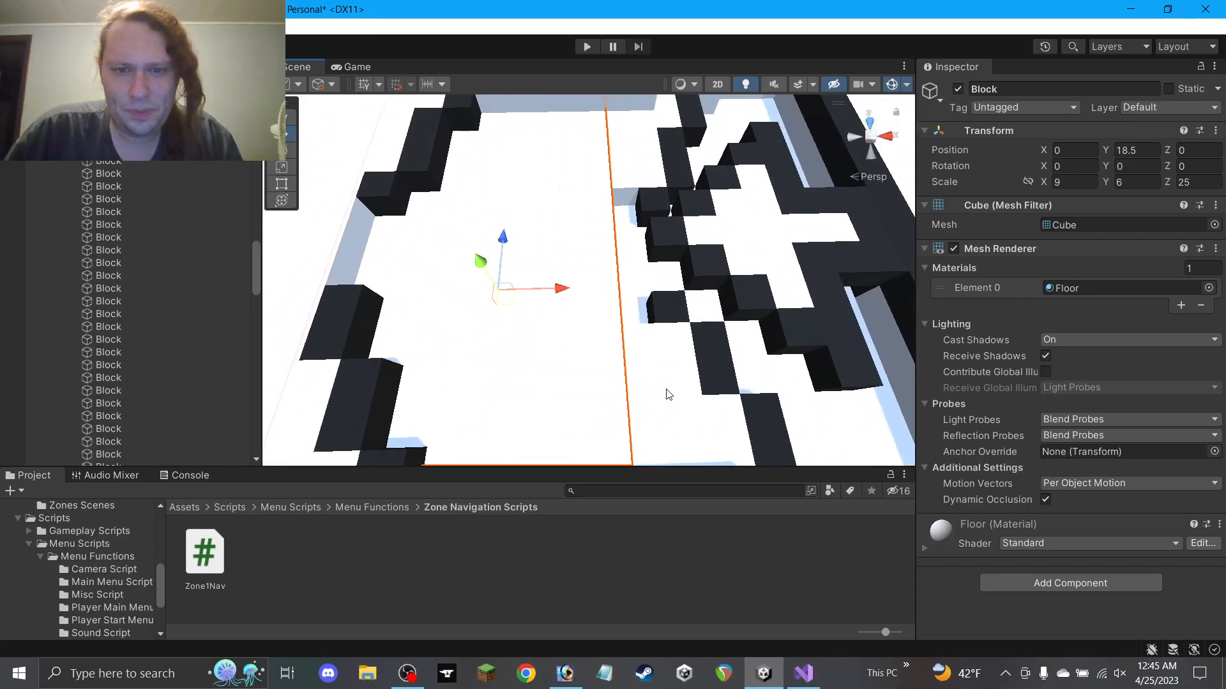
click(672, 377)
scroll(707, 384, down, 6)
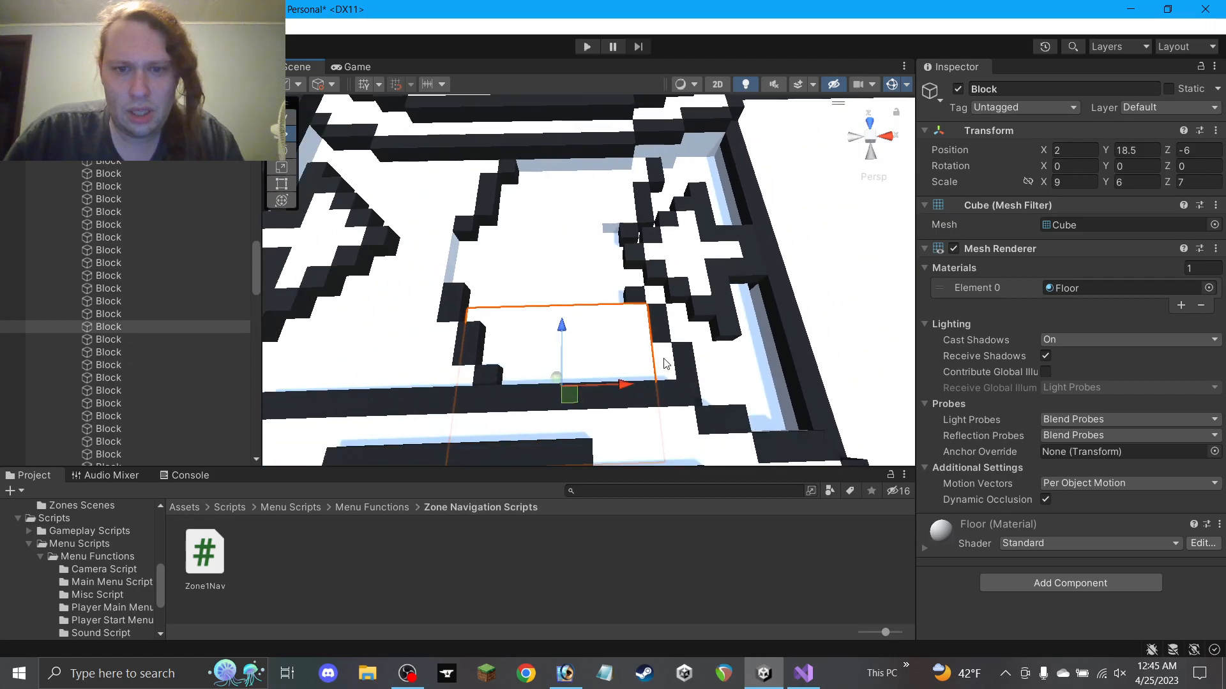
shift+click(665, 359)
shift+click(680, 362)
shift+click(637, 295)
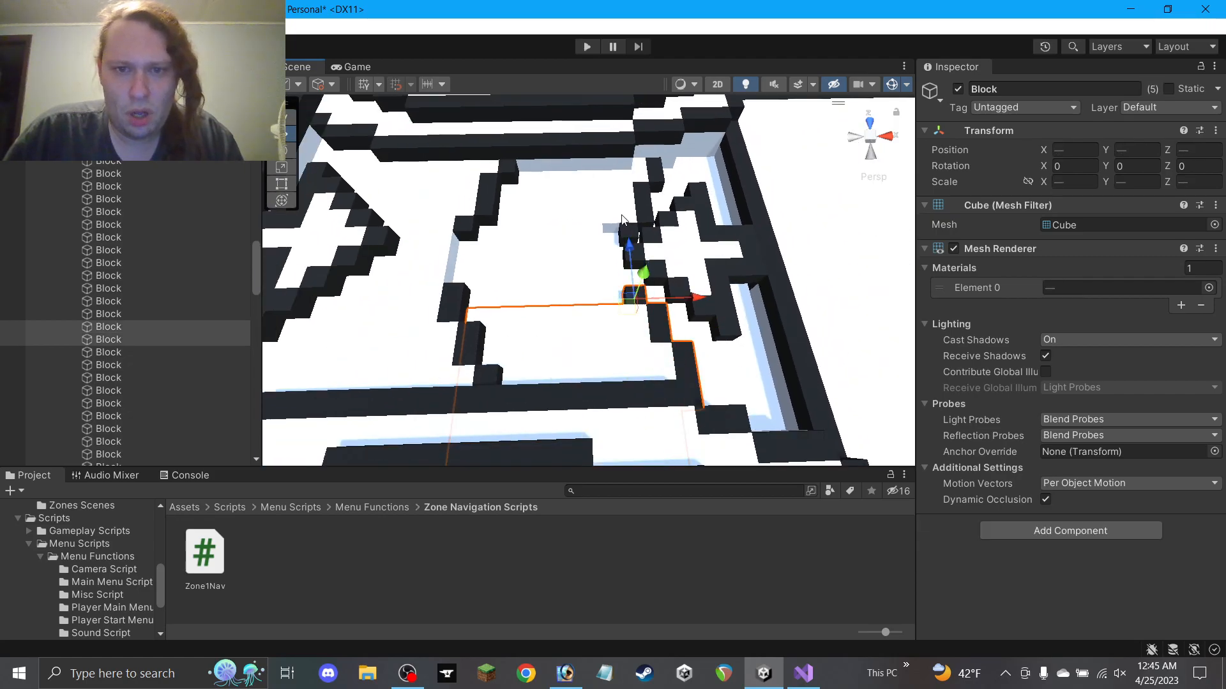
shift+click(646, 212)
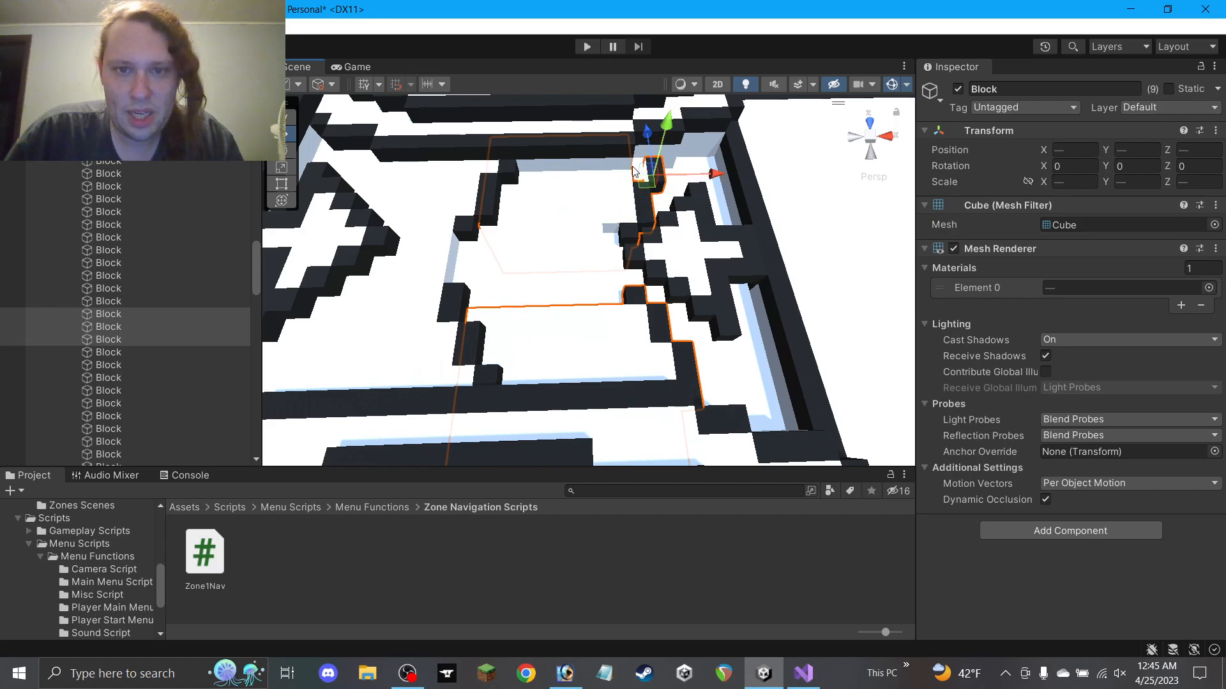
scroll(635, 167, up, 6)
middle_drag(638, 166, 520, 256)
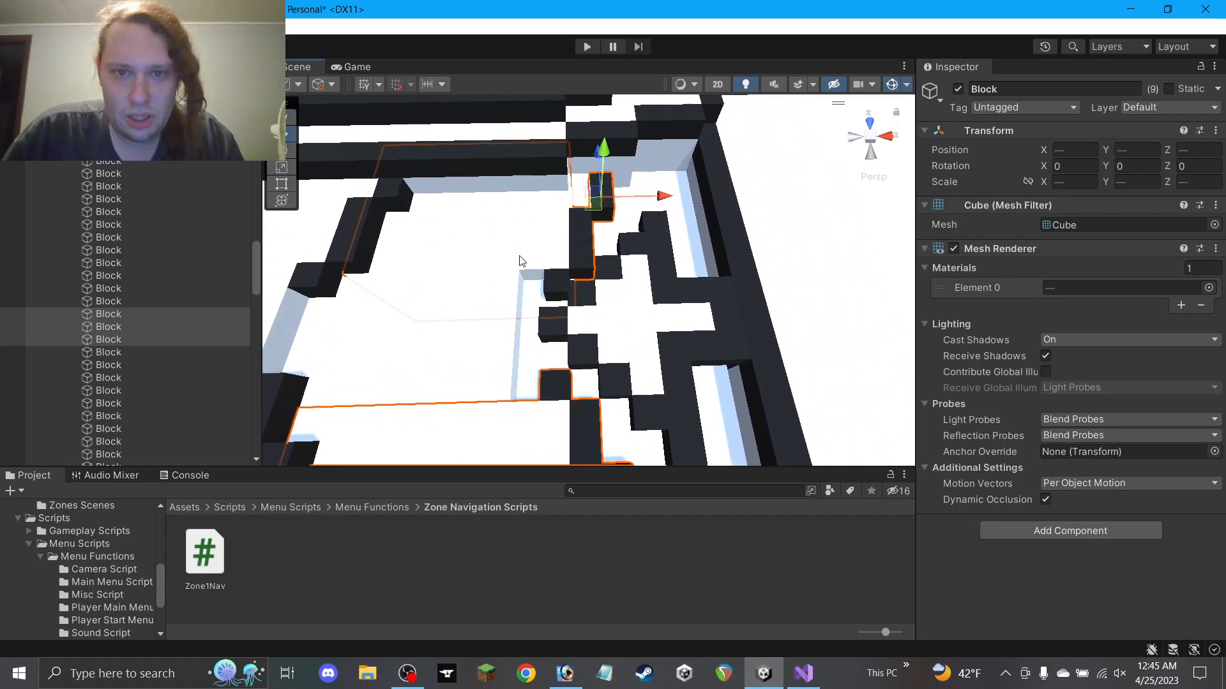
shift+click(582, 184)
drag(562, 193, 549, 197)
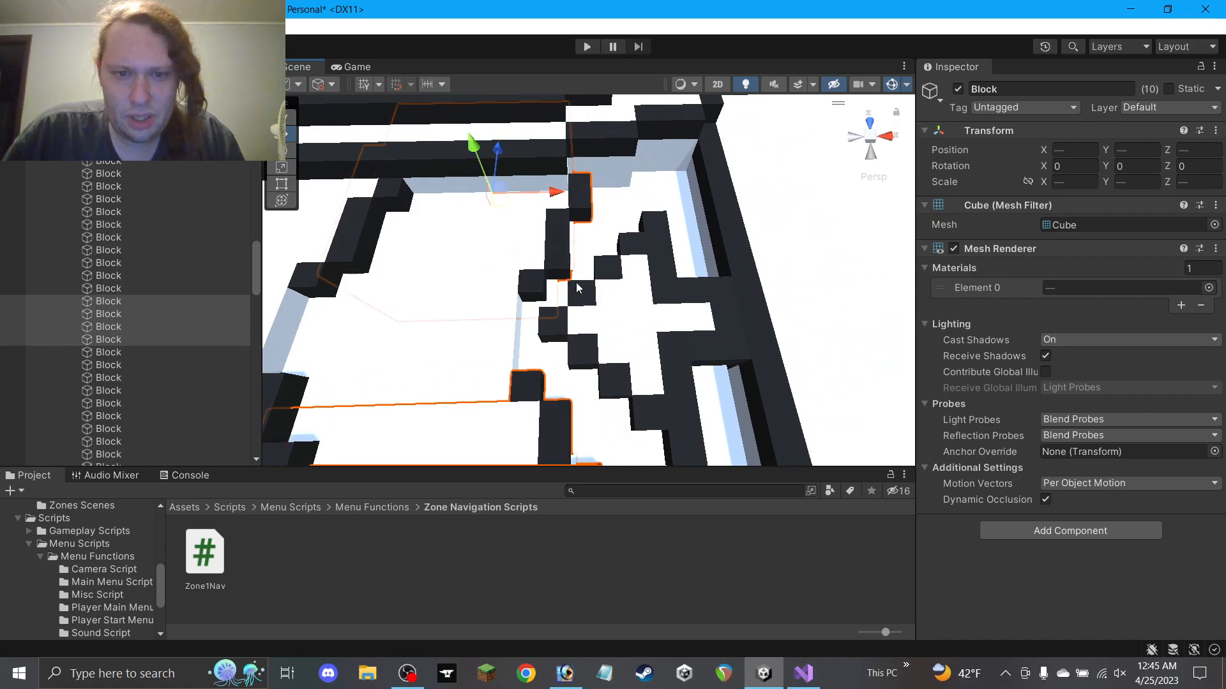
Delete one wall block and fill the gap with a duplicated neighbour Block slid along Z
click(644, 575)
scroll(504, 319, down, 5)
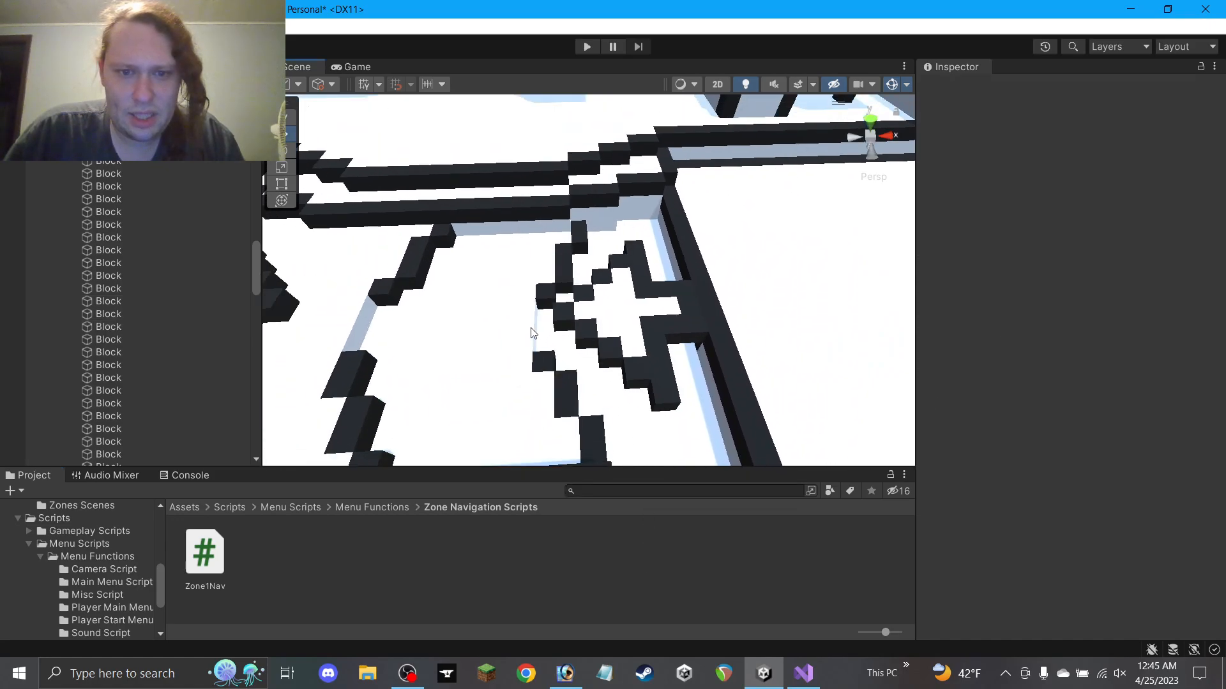
scroll(523, 346, down, 2)
alt+drag(539, 314, 73, 267)
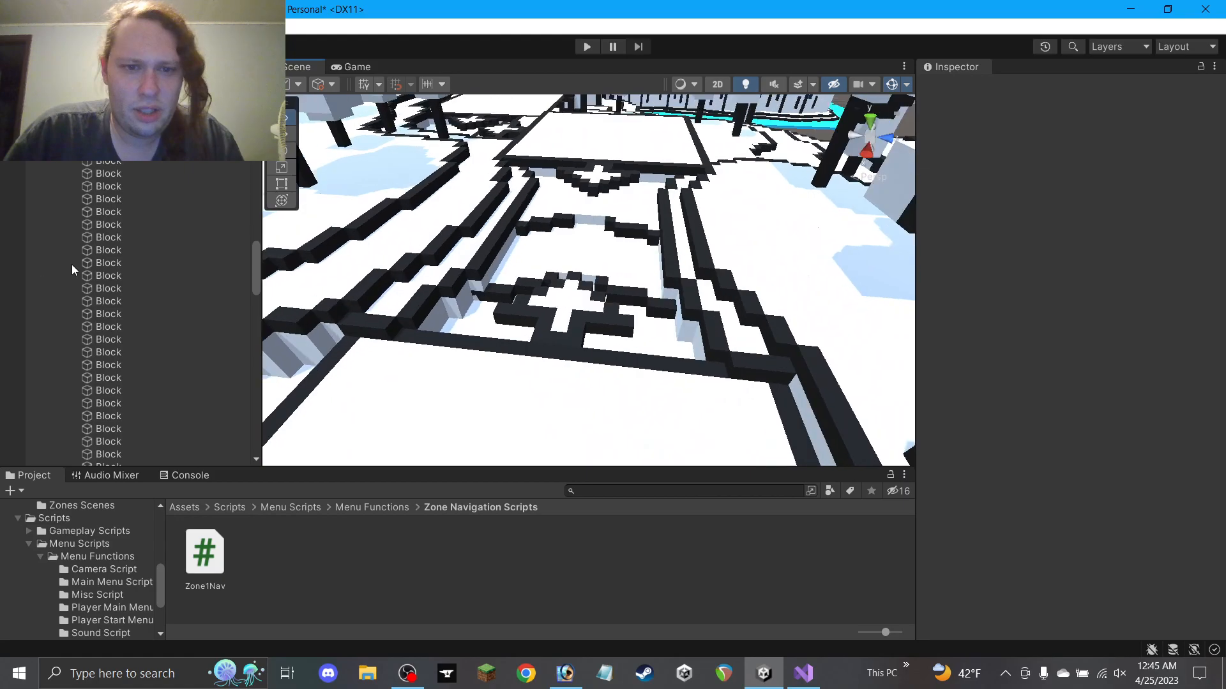
scroll(490, 294, up, 4)
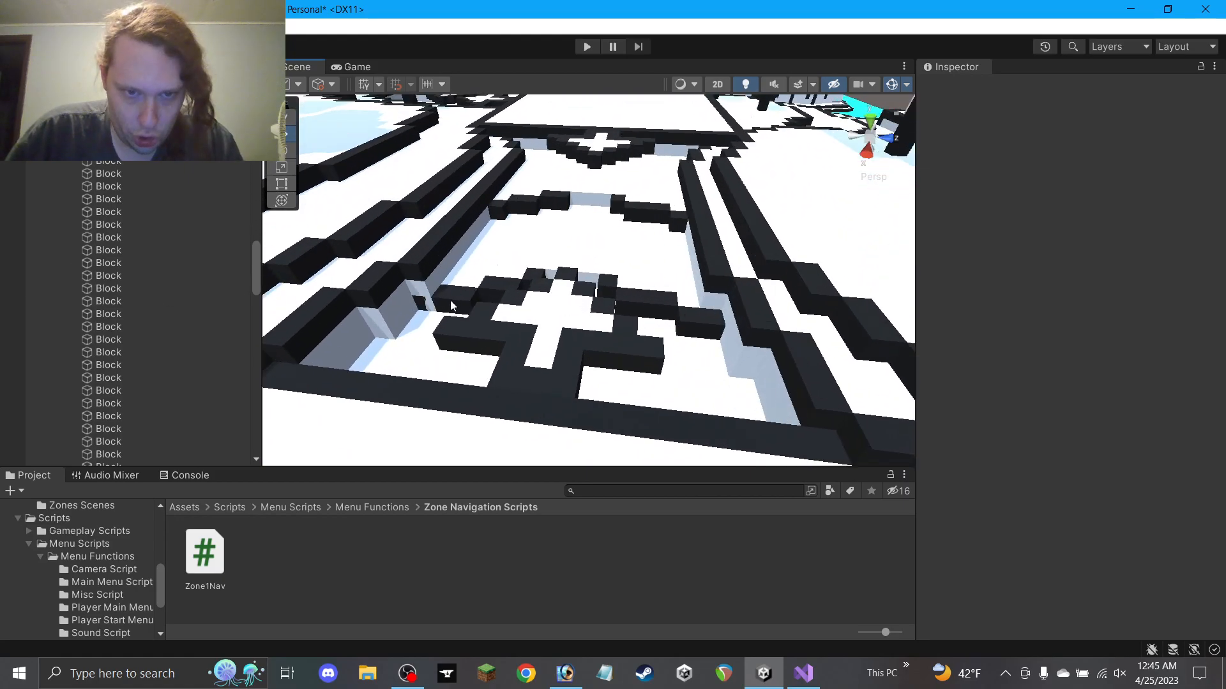
click(447, 305)
middle_drag(493, 300, 549, 304)
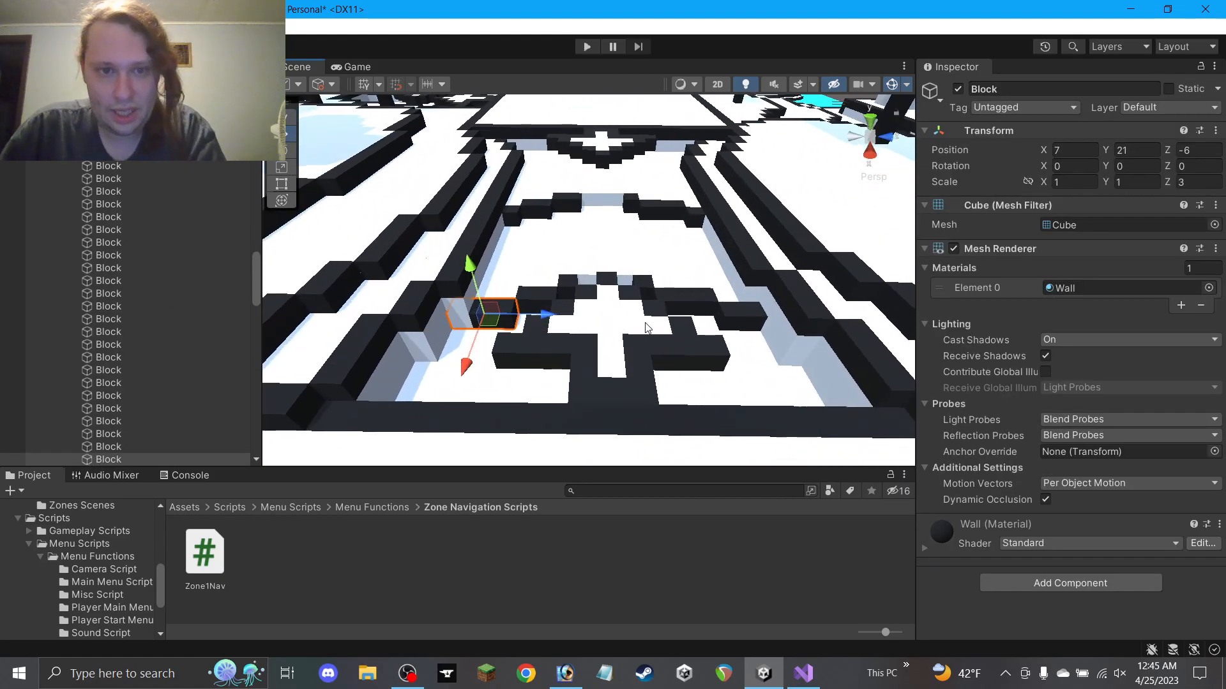
key(Delete)
click(752, 321)
key(ctrl+d)
drag(770, 318, 540, 319)
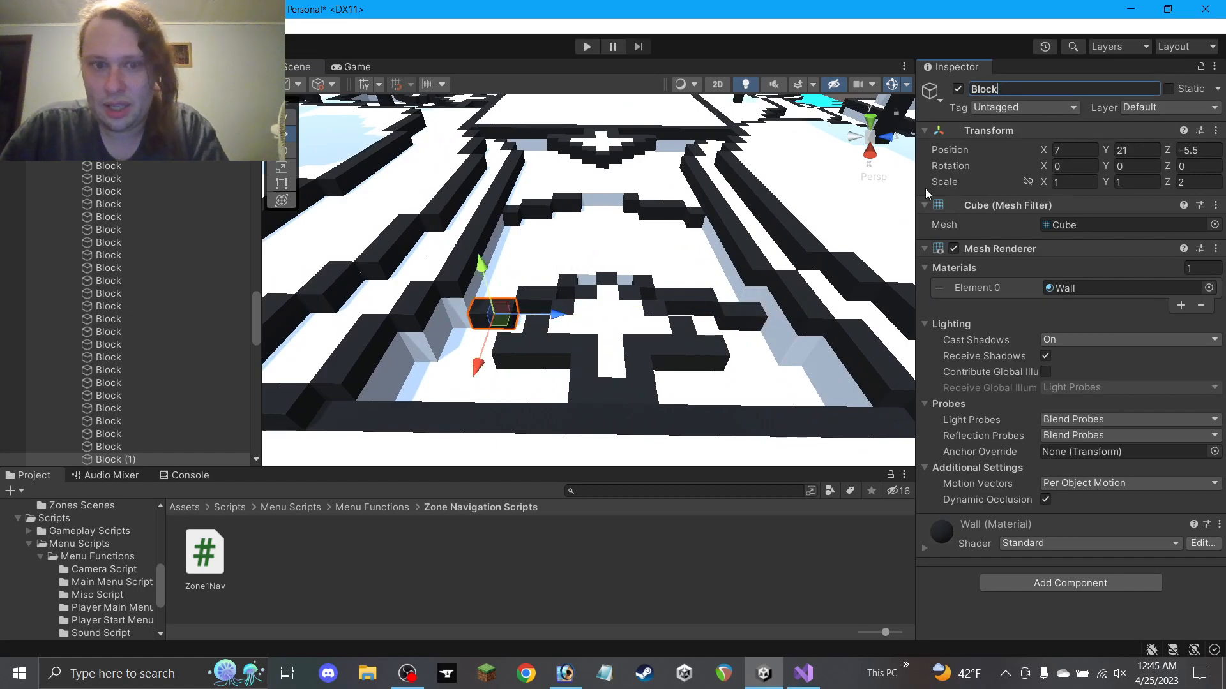
click(694, 542)
scroll(690, 375, down, 2)
alt+drag(766, 313, 1148, 321)
scroll(733, 310, down, 4)
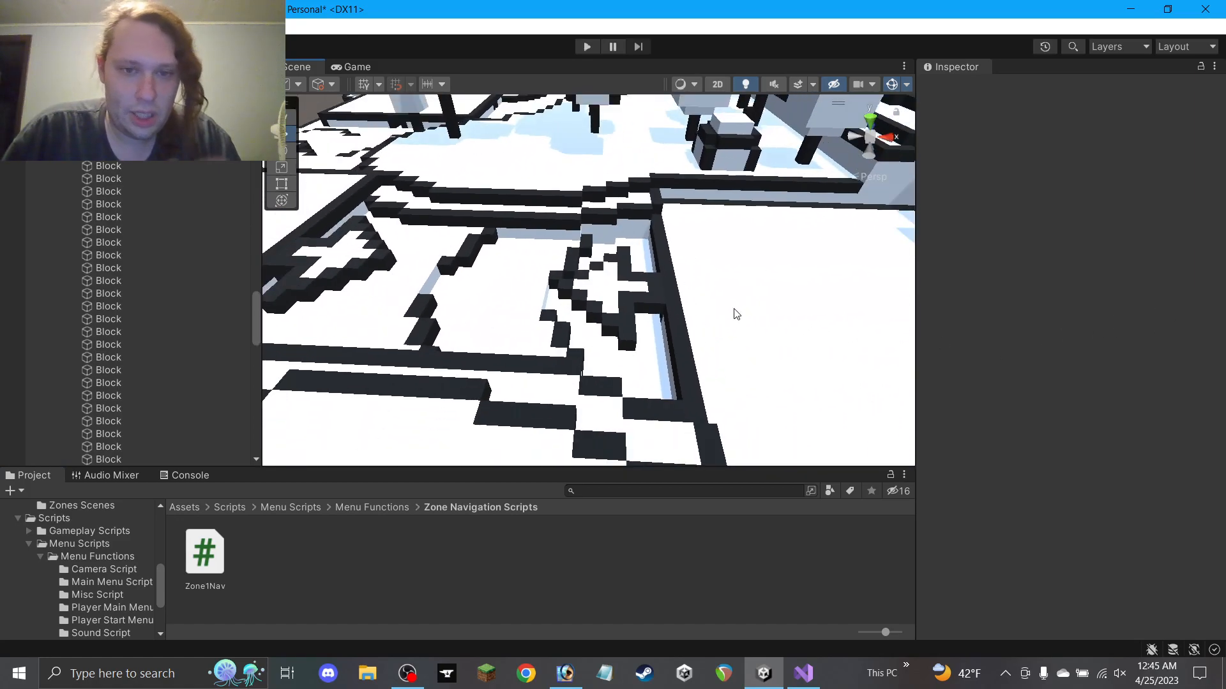
Collapse the Land and Z1S94 groups and expand all nine Finish Movement Arrows in the Hierarchy
scroll(722, 315, down, 2)
scroll(150, 297, up, 10)
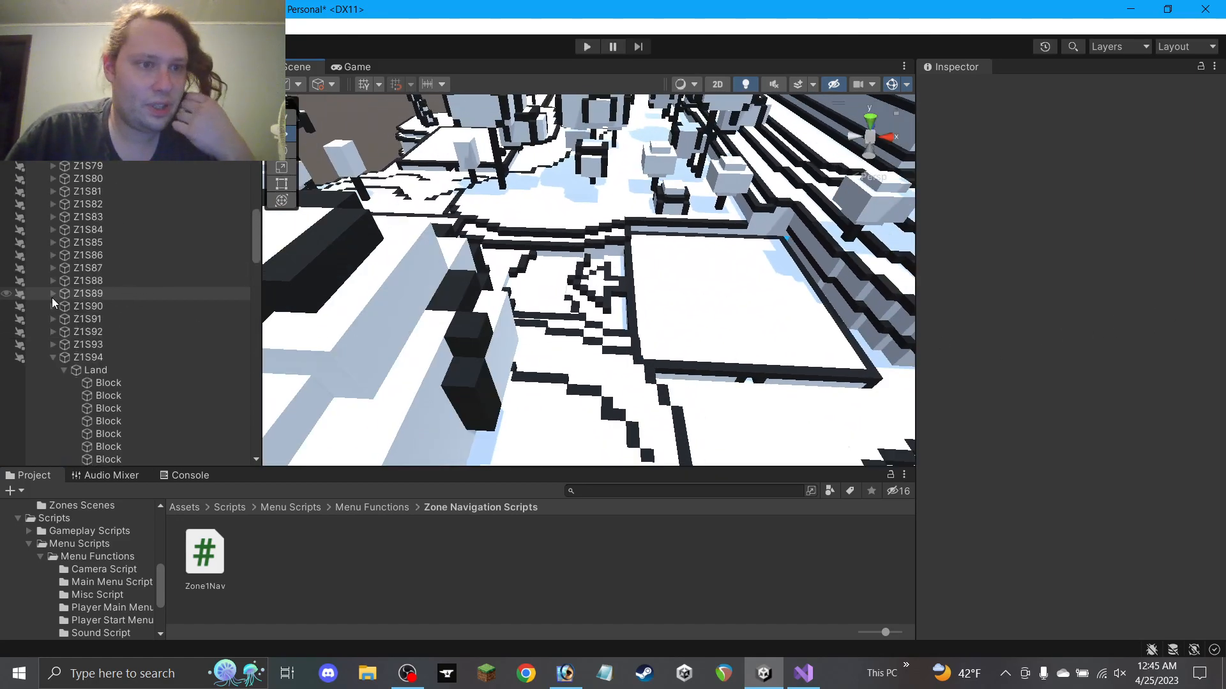
click(63, 370)
click(54, 359)
scroll(78, 344, down, 20)
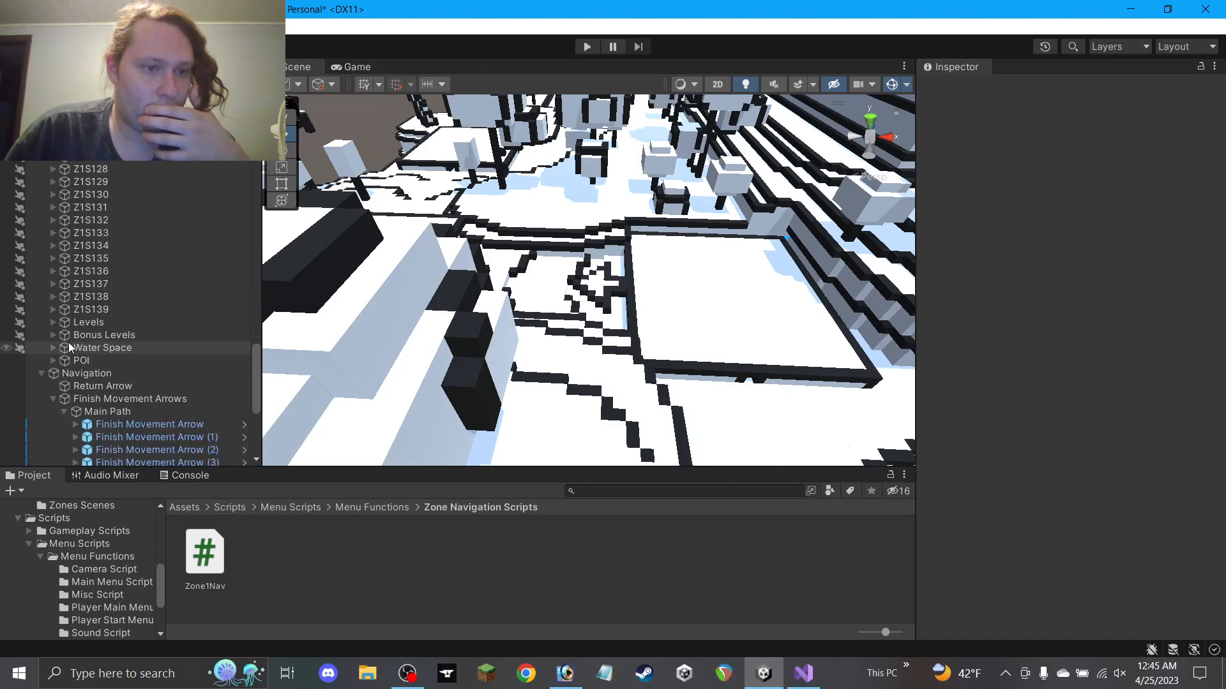
scroll(537, 295, down, 5)
alt+drag(536, 295, 538, 371)
middle_drag(483, 301, 664, 233)
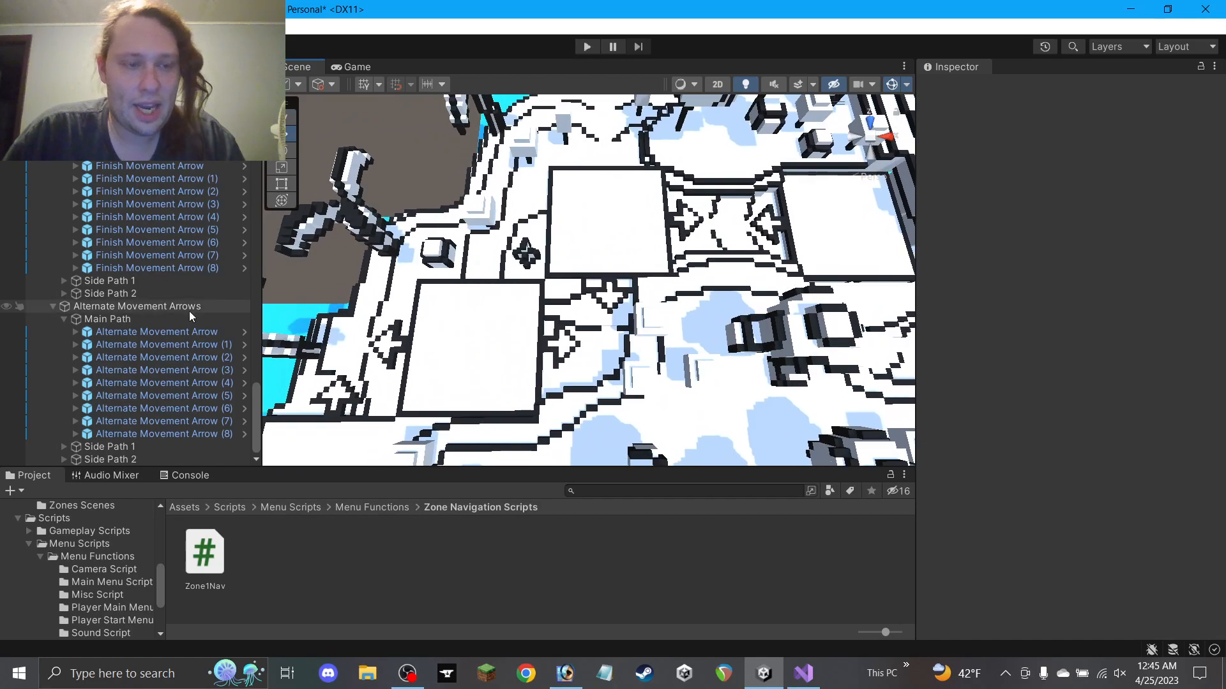
click(75, 268)
click(76, 255)
click(75, 243)
click(75, 230)
click(75, 217)
click(75, 193)
click(75, 230)
click(74, 179)
click(75, 167)
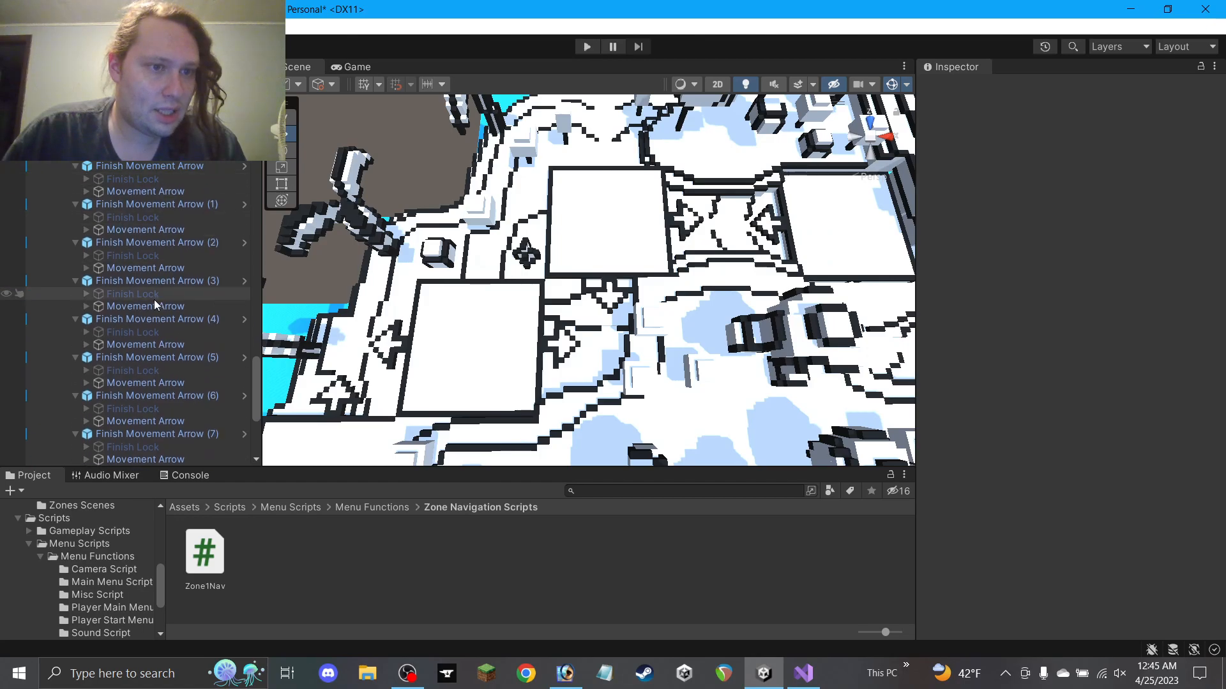
Deactivate the nine Movement Arrow children of the finish arrows
scroll(160, 386, down, 1)
click(154, 411)
click(155, 450)
ctrl+click(144, 411)
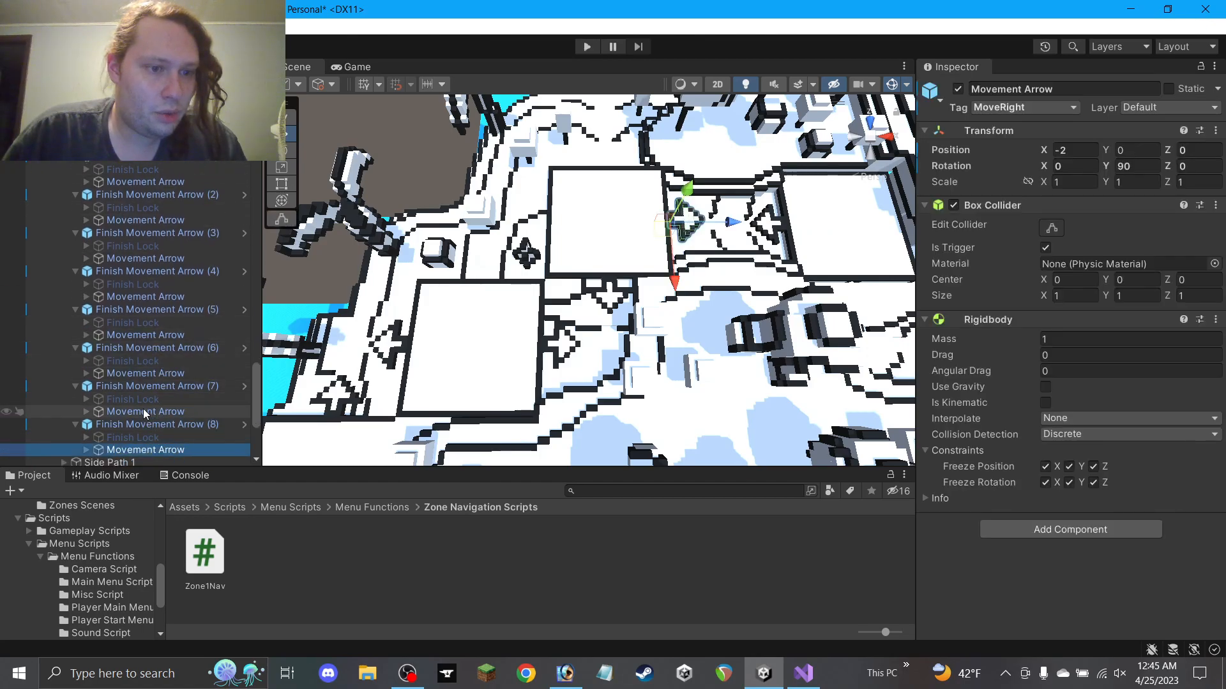
ctrl+click(147, 373)
ctrl+click(157, 334)
ctrl+click(159, 296)
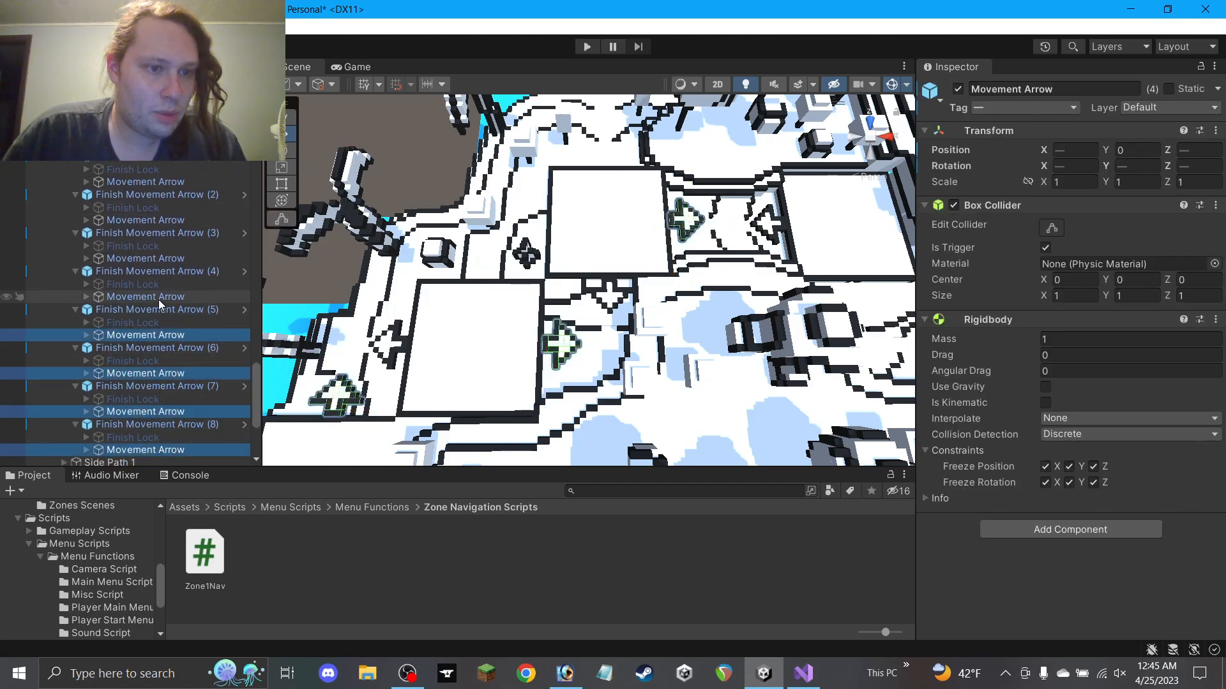
ctrl+click(162, 257)
ctrl+click(167, 220)
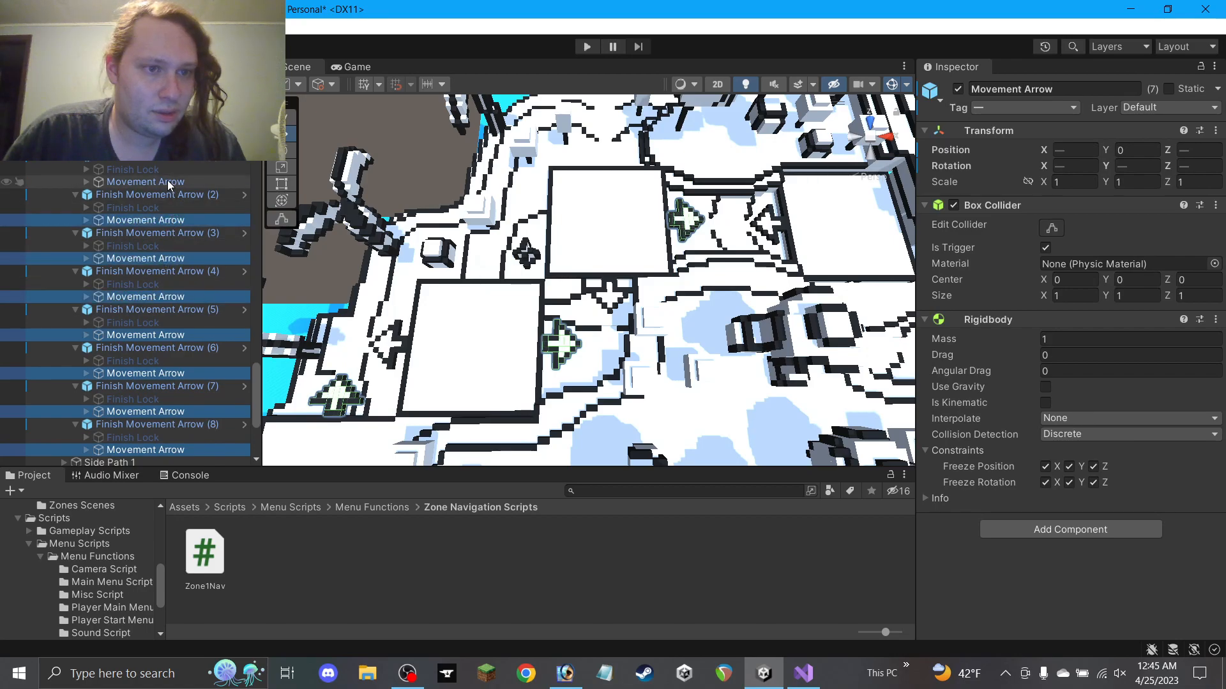
click(957, 90)
Activate the nine Finish Lock objects under the finish arrows
click(156, 132)
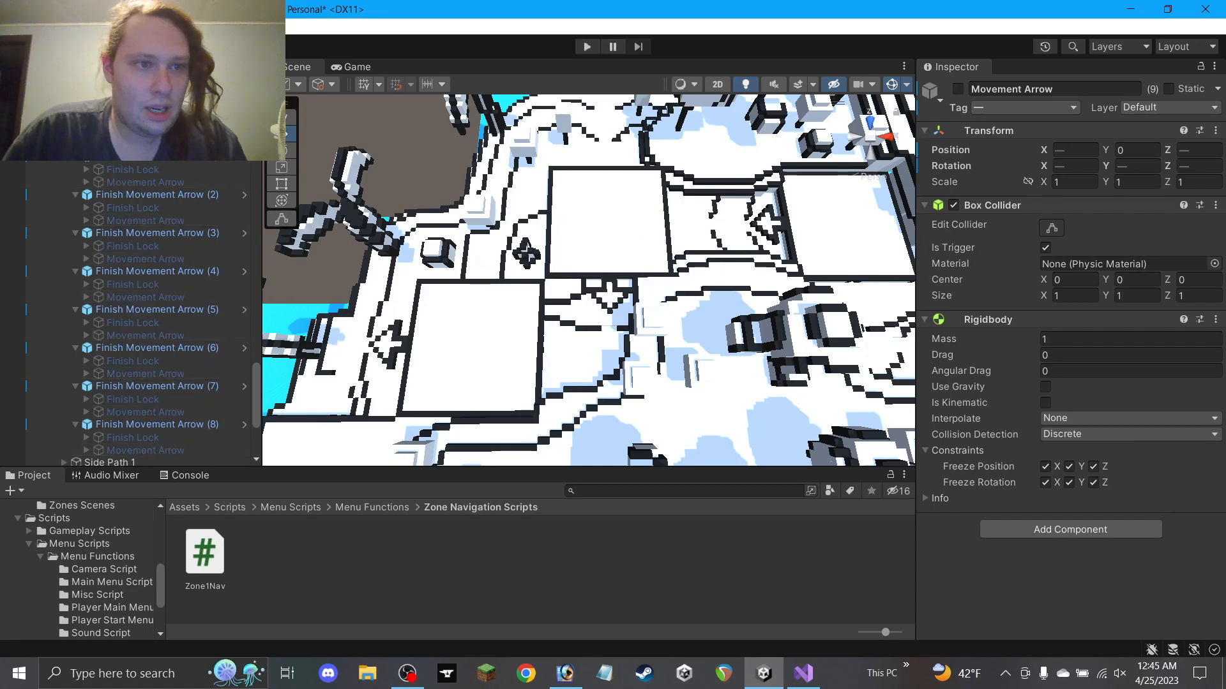
ctrl+click(150, 169)
ctrl+click(148, 207)
ctrl+click(148, 246)
ctrl+click(147, 285)
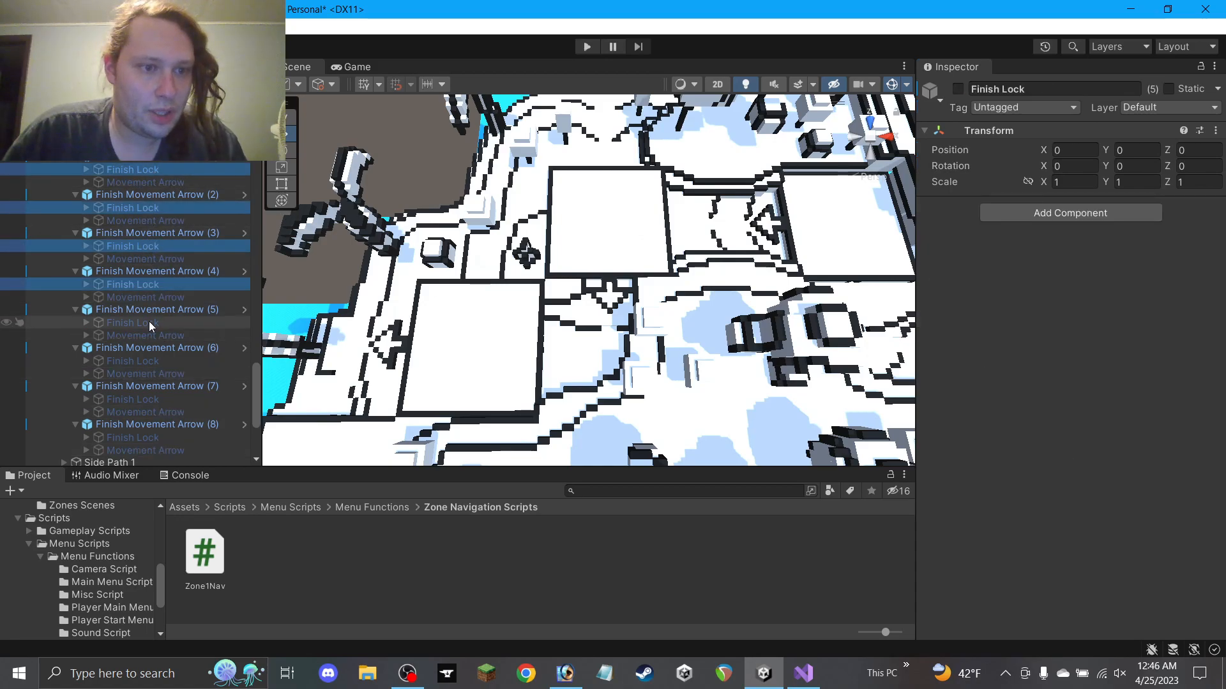
ctrl+click(148, 322)
ctrl+click(148, 361)
ctrl+click(148, 400)
ctrl+click(148, 437)
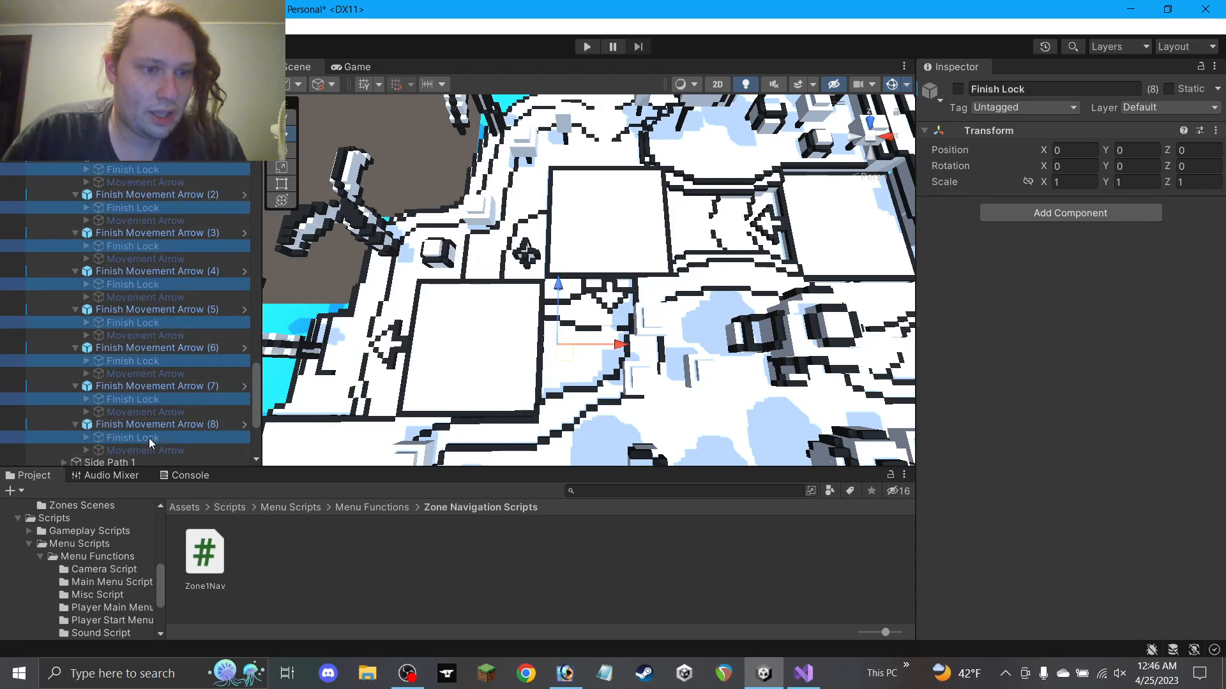
scroll(170, 381, down, 3)
scroll(170, 378, up, 3)
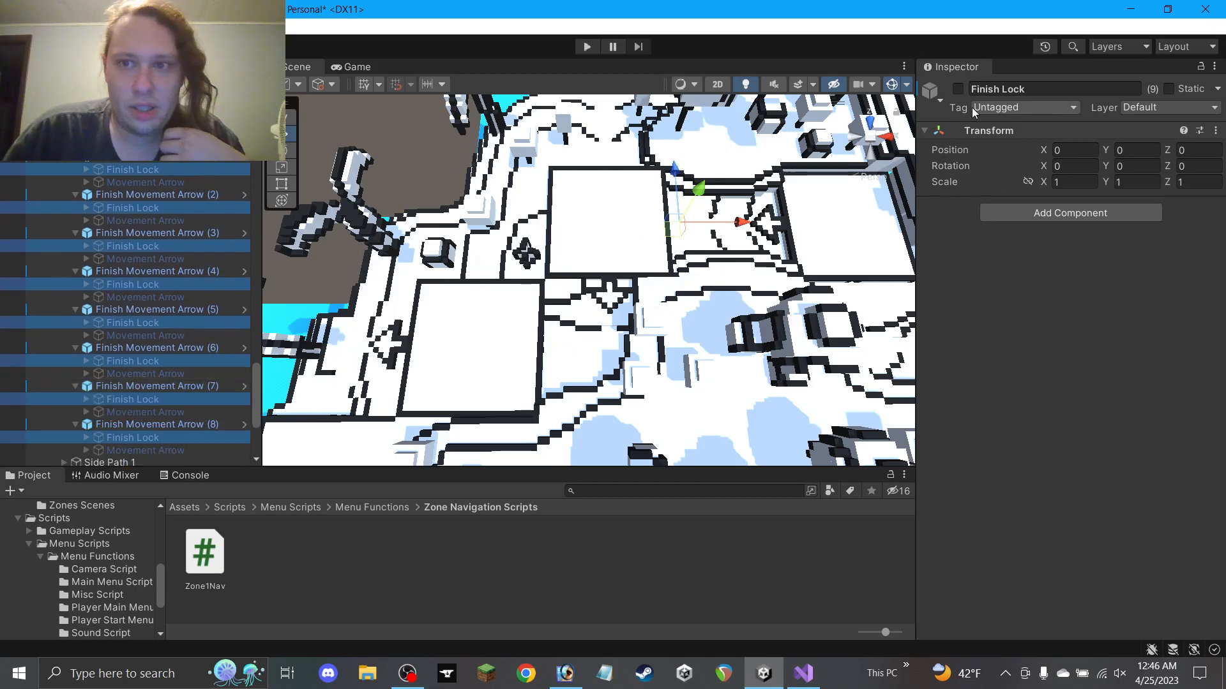
click(957, 89)
scroll(653, 236, down, 4)
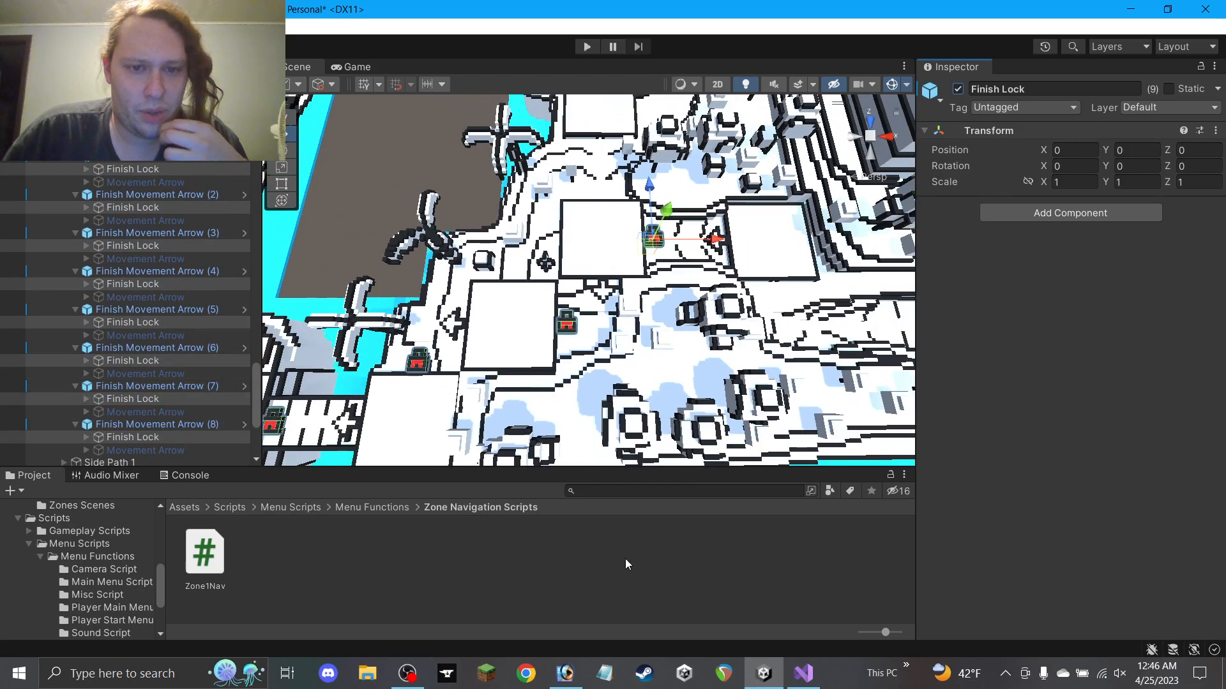
Expand all nine Alternate Movement Arrows in the Hierarchy to show their children
click(626, 551)
middle_drag(570, 383, 623, 347)
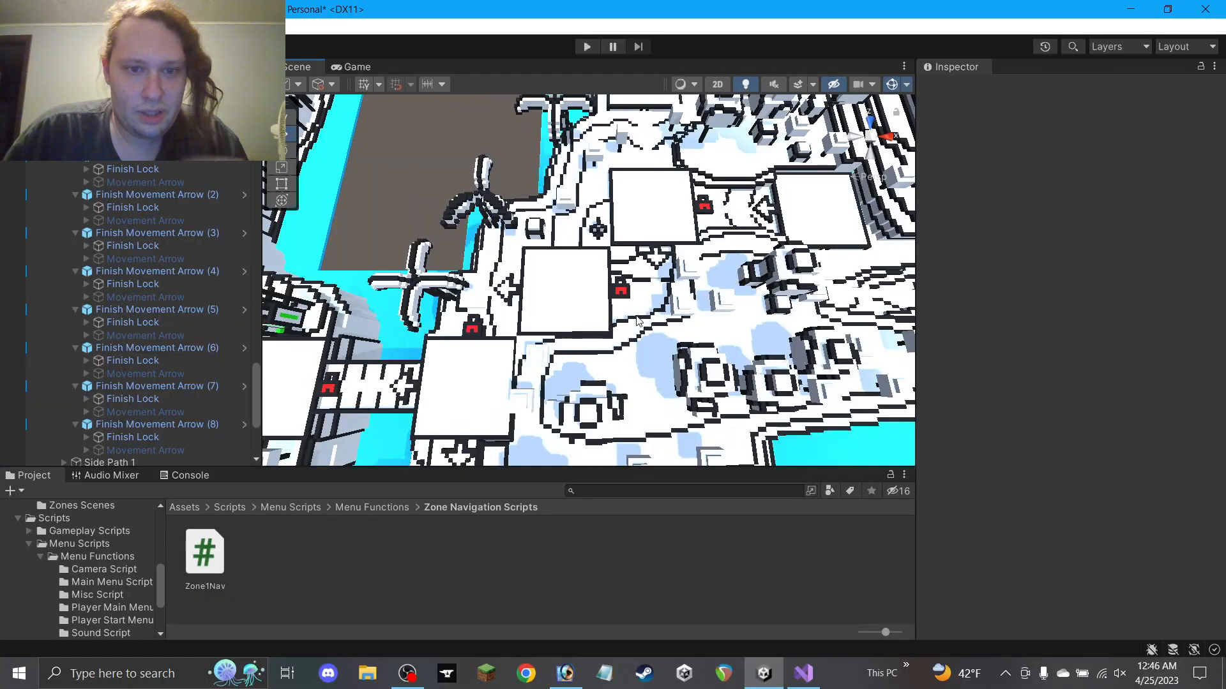
alt+drag(540, 377, 744, 204)
alt+drag(790, 97, 521, 254)
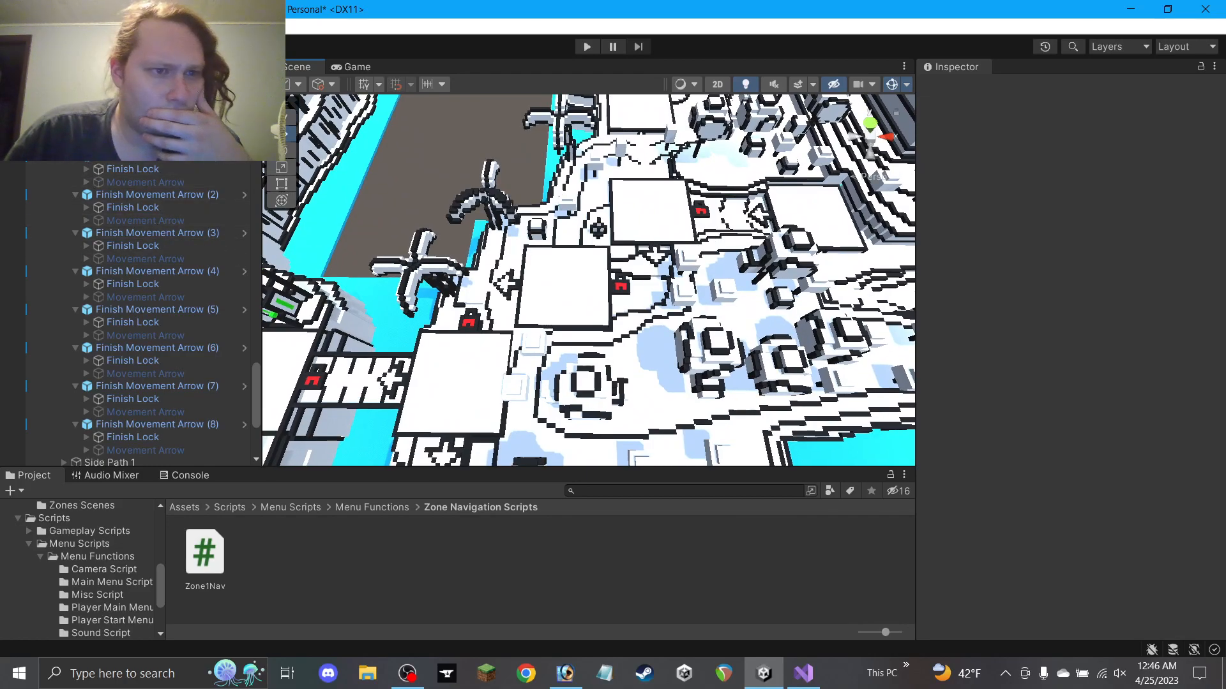
scroll(121, 171, down, 2)
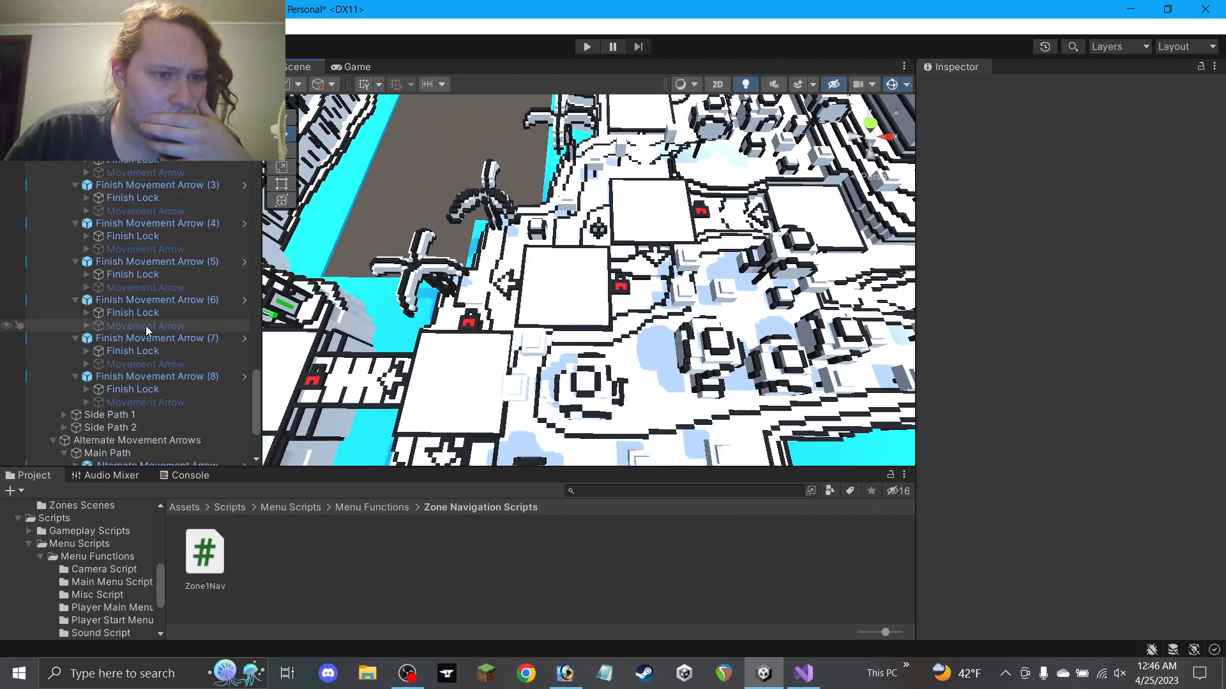
scroll(146, 325, down, 5)
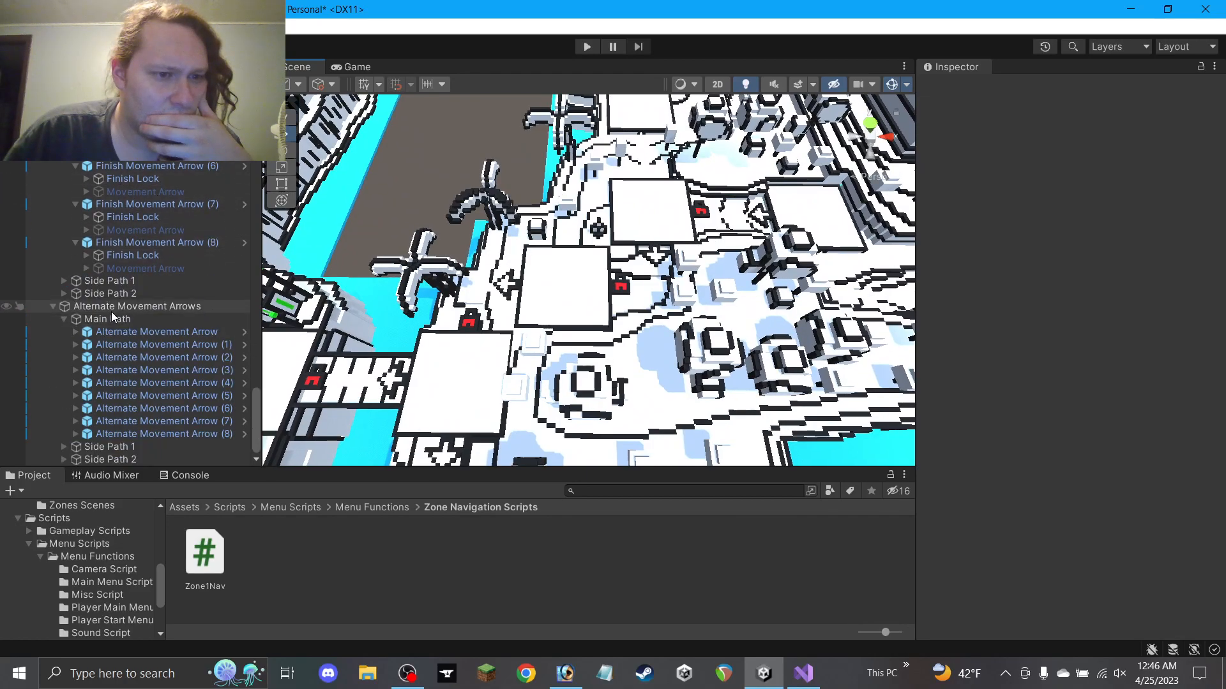
click(75, 434)
click(75, 422)
click(75, 409)
click(74, 397)
click(76, 371)
click(76, 409)
click(75, 357)
click(76, 344)
click(75, 332)
Multi-select the nine Movement Arrow children under the alternate arrows
click(146, 358)
scroll(147, 330, down, 6)
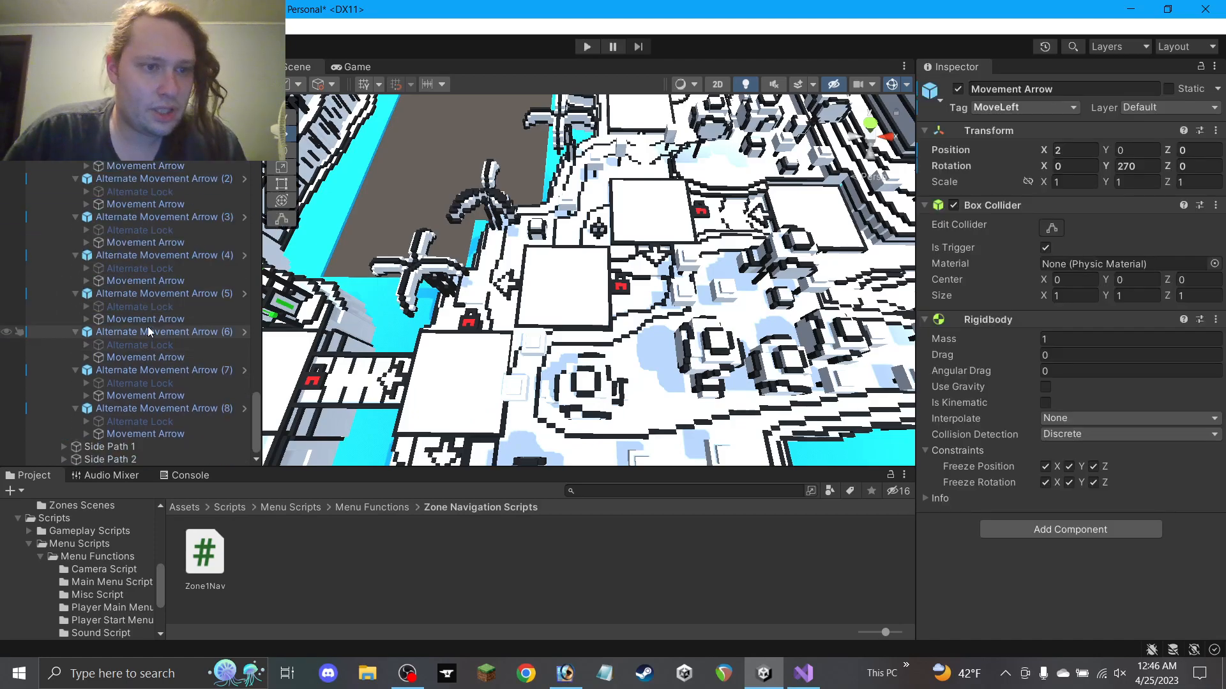
ctrl+click(147, 167)
ctrl+click(155, 217)
ctrl+click(156, 217)
ctrl+click(151, 204)
ctrl+click(155, 243)
ctrl+click(154, 281)
ctrl+click(153, 319)
ctrl+click(147, 356)
ctrl+click(151, 396)
ctrl+click(155, 434)
ctrl+click(155, 434)
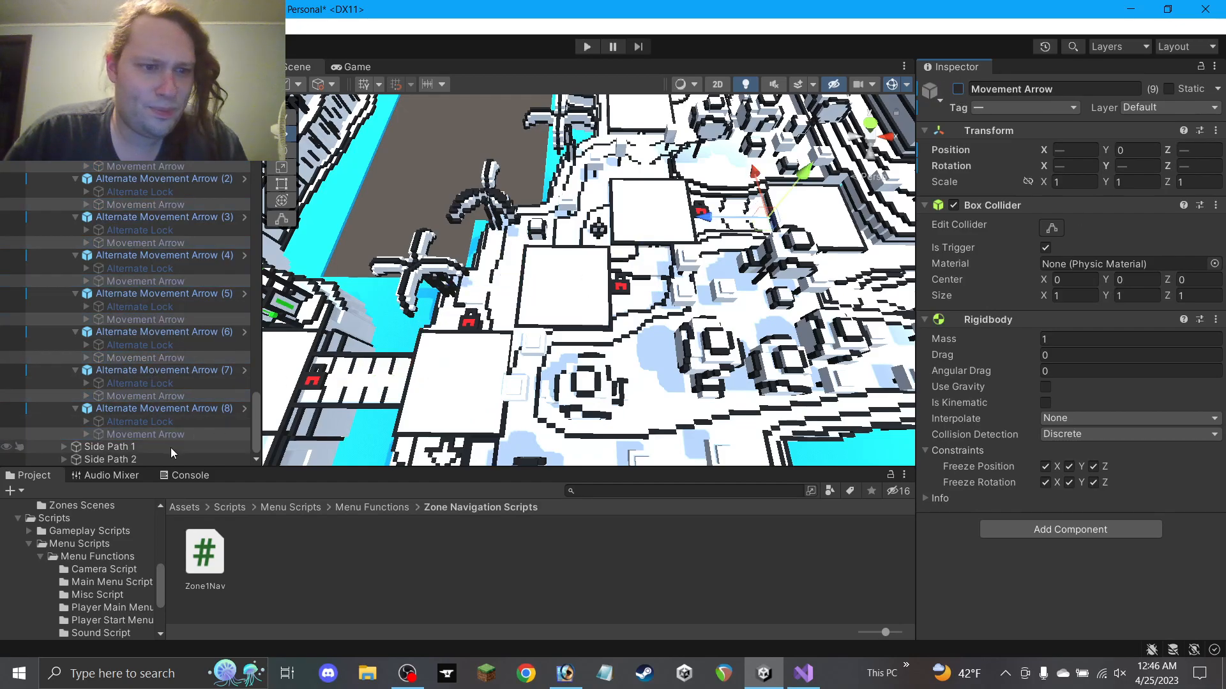
Activate the nine Alternate Lock objects and check the result in the map
click(158, 421)
ctrl+click(159, 386)
ctrl+click(155, 346)
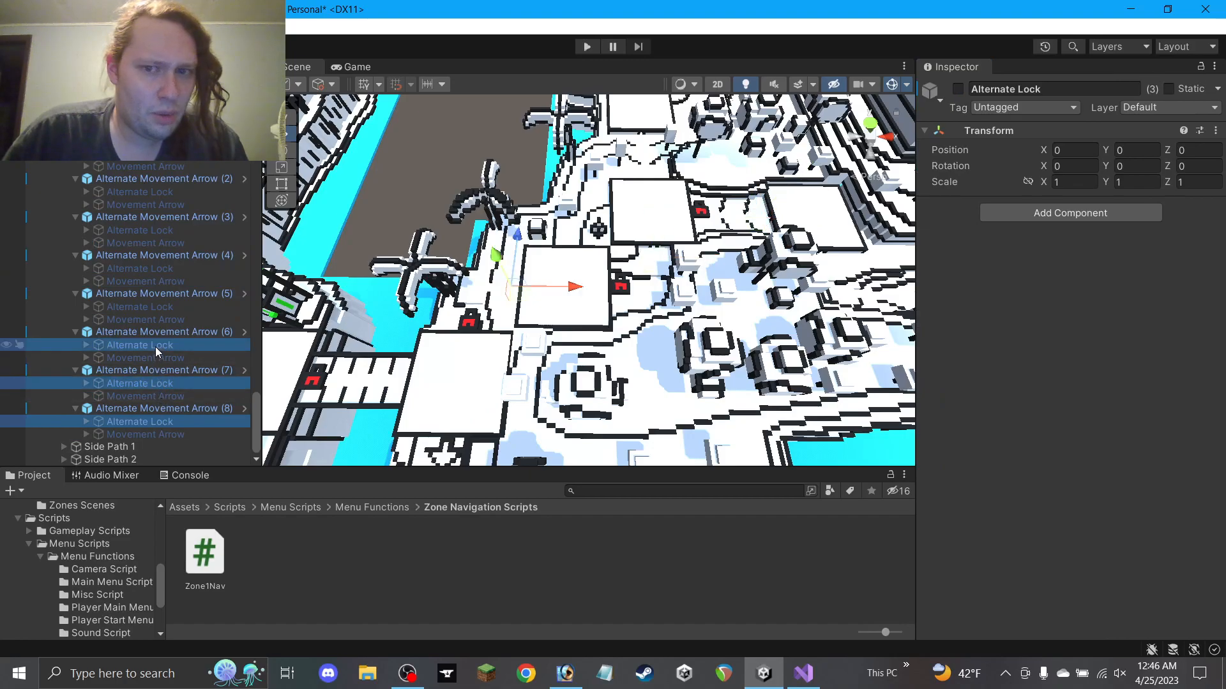
ctrl+click(160, 307)
ctrl+click(164, 268)
ctrl+click(174, 231)
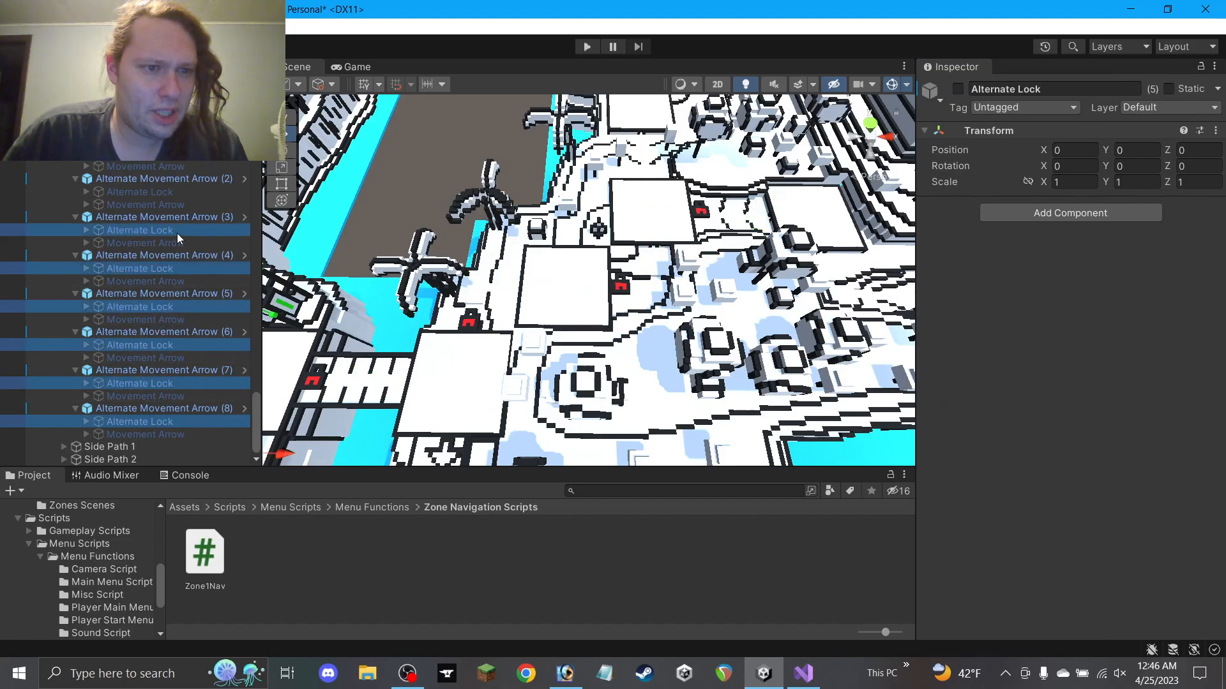
ctrl+click(169, 193)
ctrl+click(167, 154)
ctrl+click(166, 116)
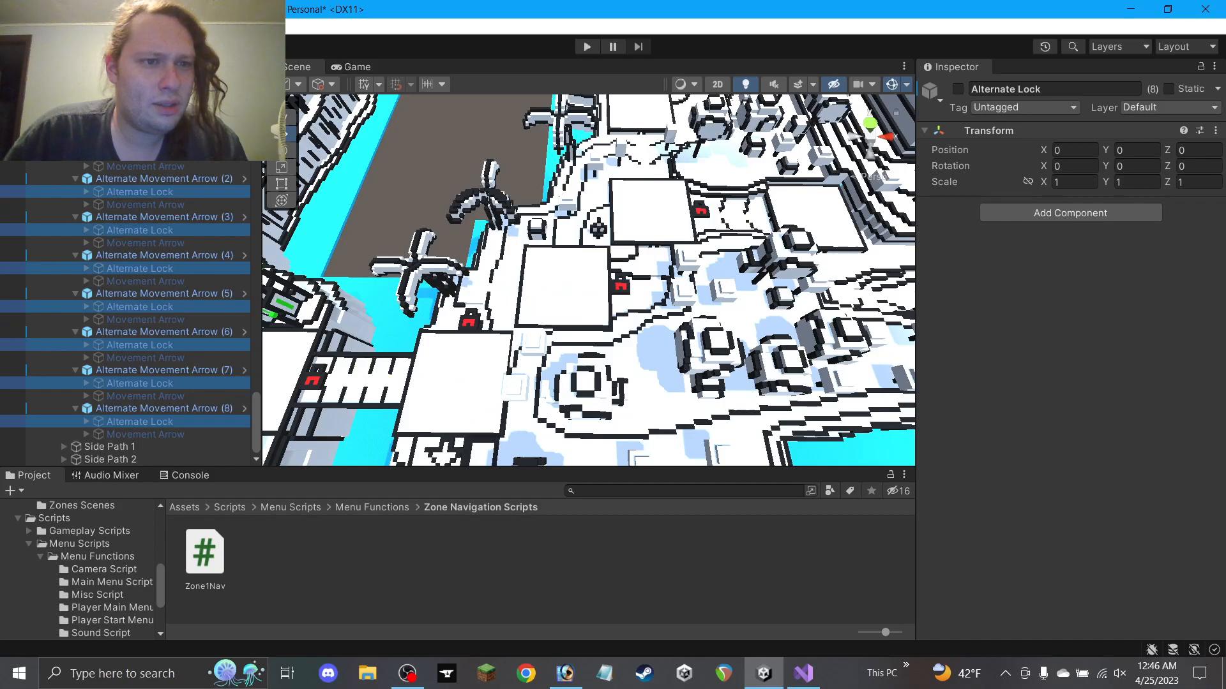
click(959, 89)
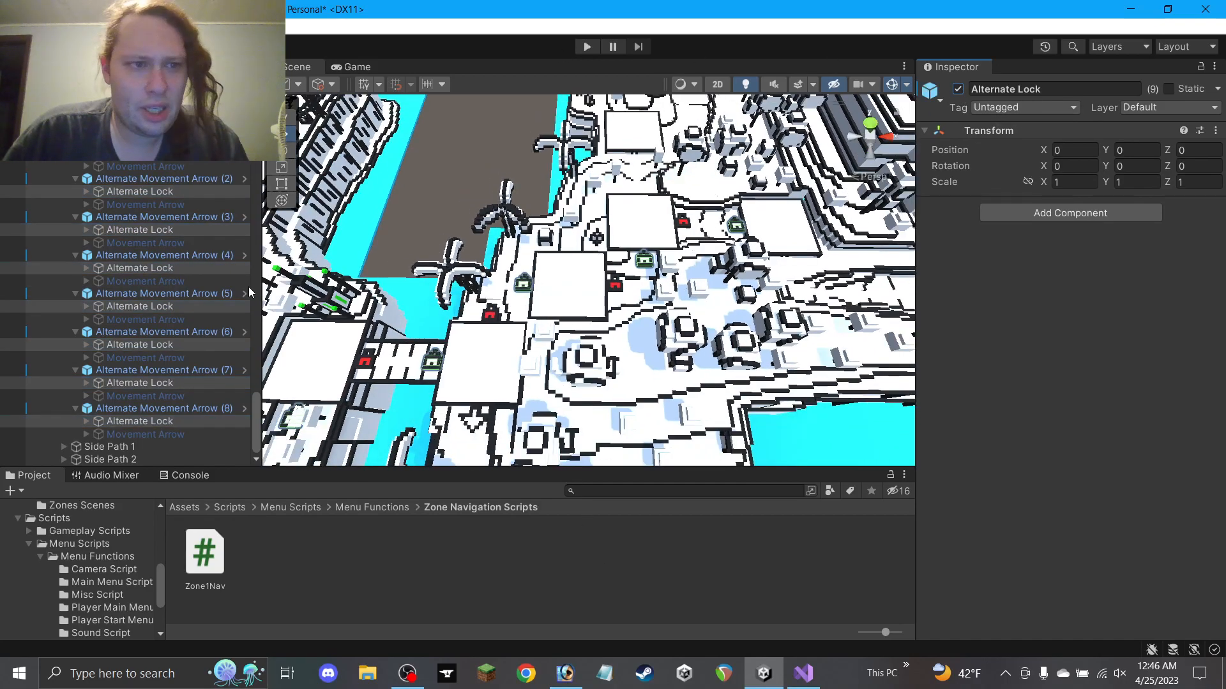
click(581, 583)
alt+drag(567, 328, 566, 427)
middle_drag(647, 338, 660, 261)
middle_drag(484, 309, 520, 212)
Collapse both Main Path groups and expand the finish arrows' Side Path 1 and its two arrows
scroll(83, 228, up, 5)
click(62, 287)
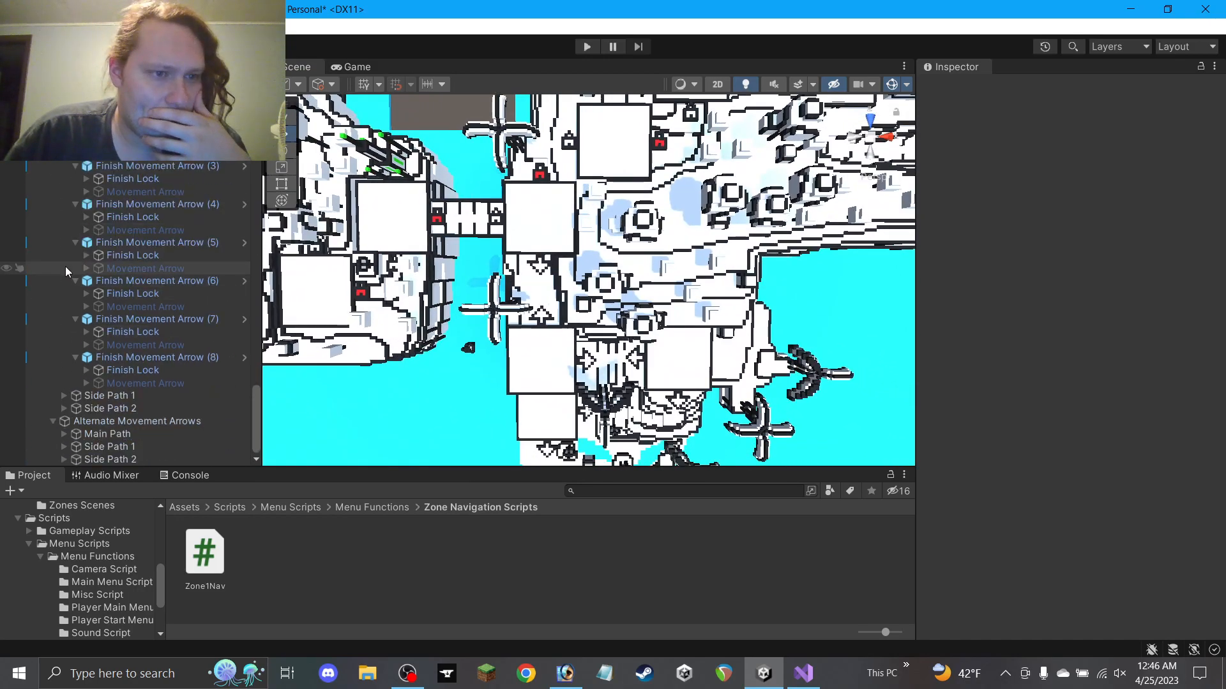
scroll(70, 249, up, 4)
click(64, 233)
click(66, 399)
scroll(71, 401, down, 2)
click(76, 384)
click(76, 421)
scroll(110, 411, down, 2)
Activate both Side Path 1 Finish Locks and deactivate their two Movement Arrows
click(162, 348)
ctrl+click(157, 384)
click(957, 89)
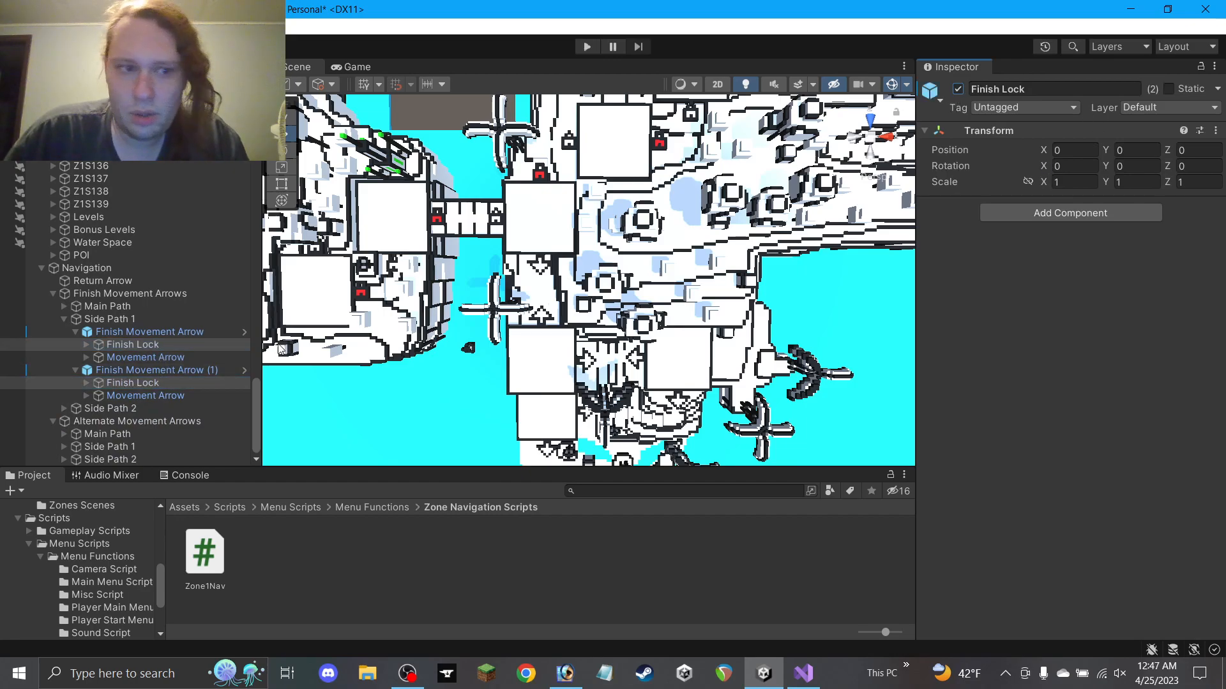
click(198, 362)
ctrl+click(180, 396)
click(958, 89)
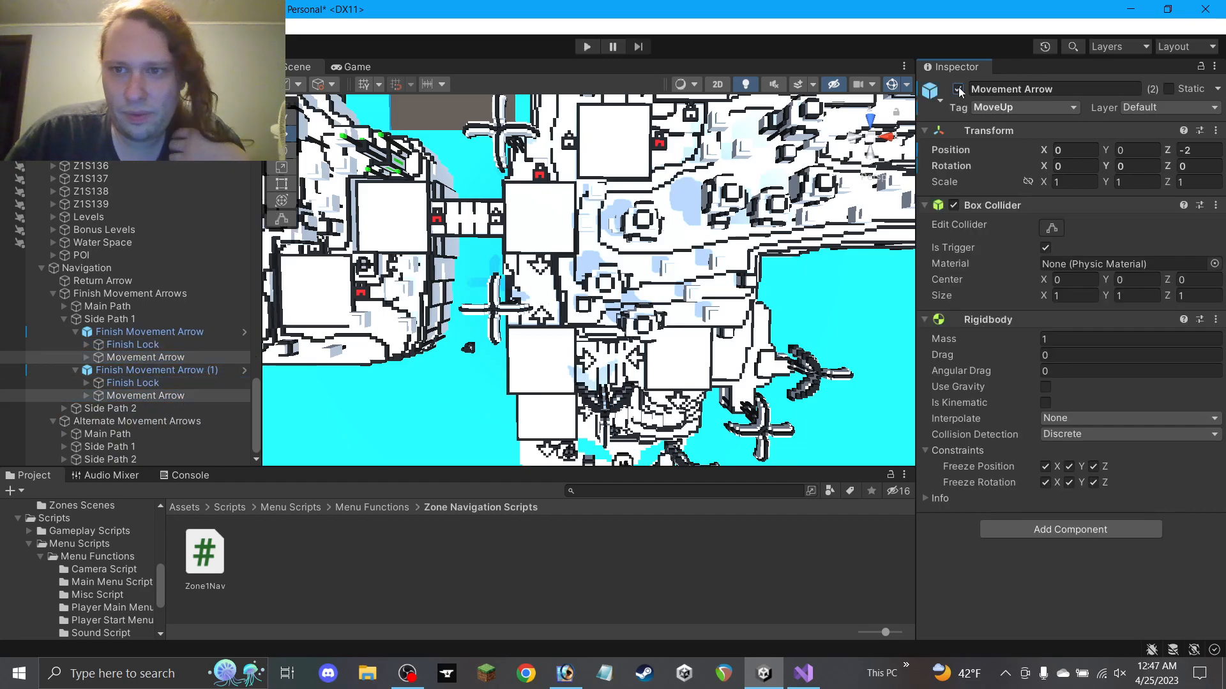
Under the alternate arrows' Side Path 1, turn off the Movement Arrow objects
click(64, 318)
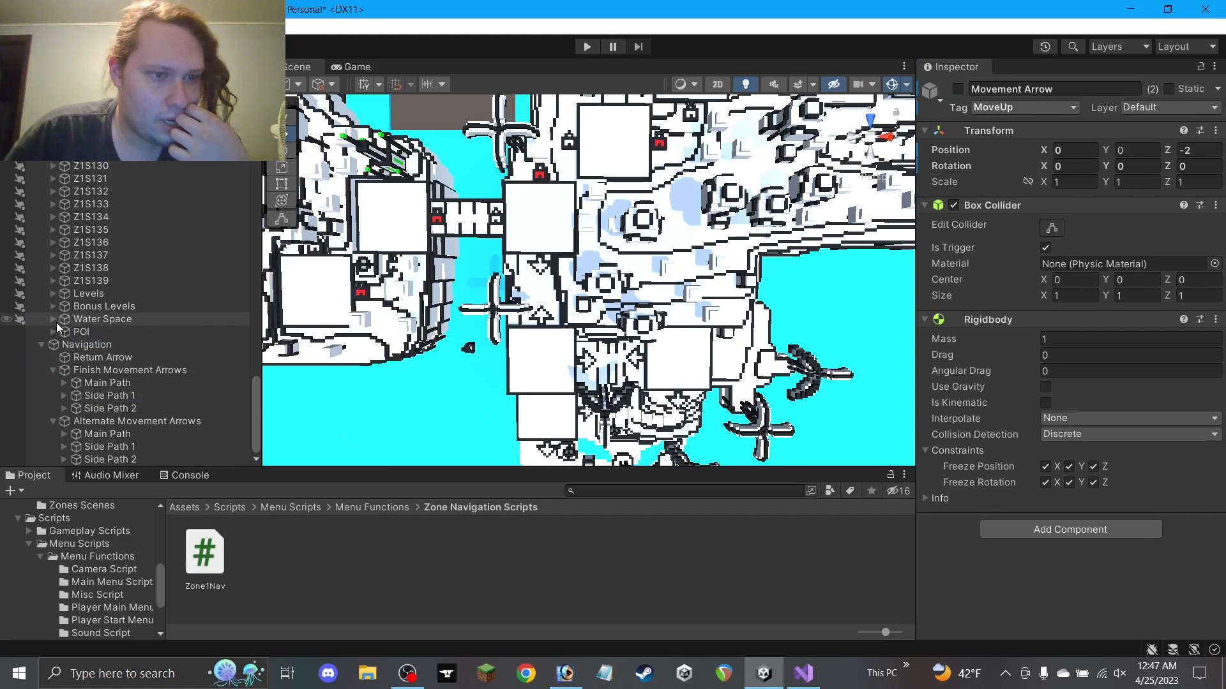
click(64, 446)
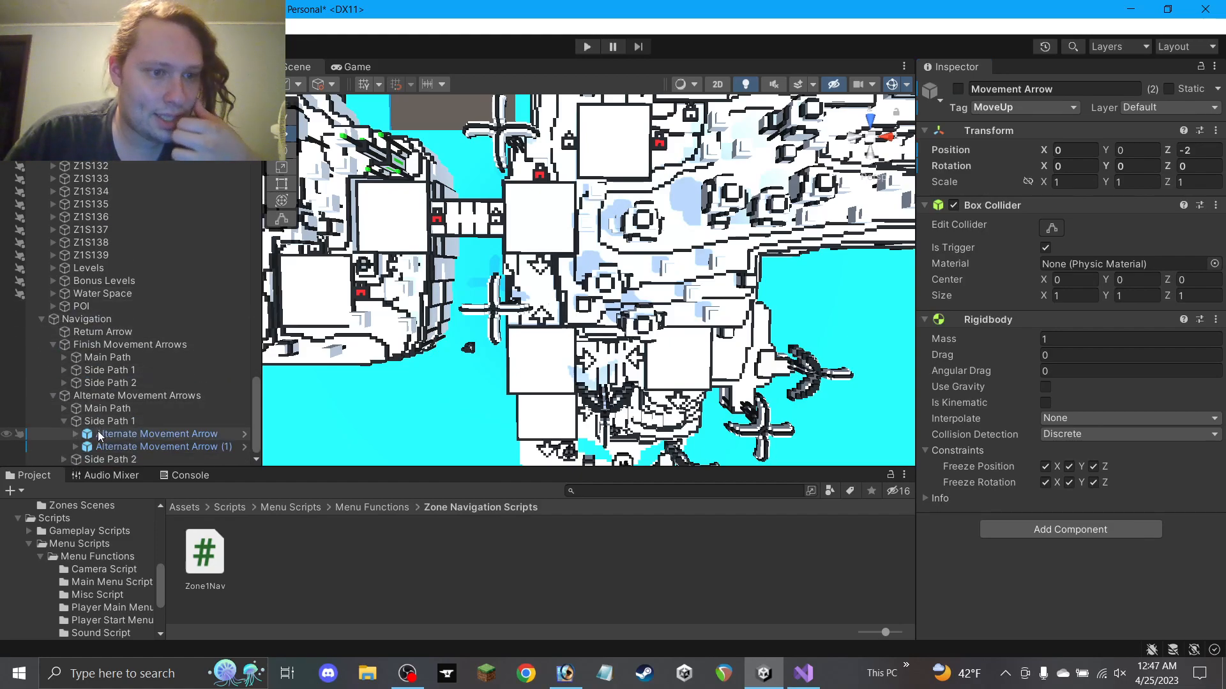
scroll(86, 428, down, 1)
click(76, 447)
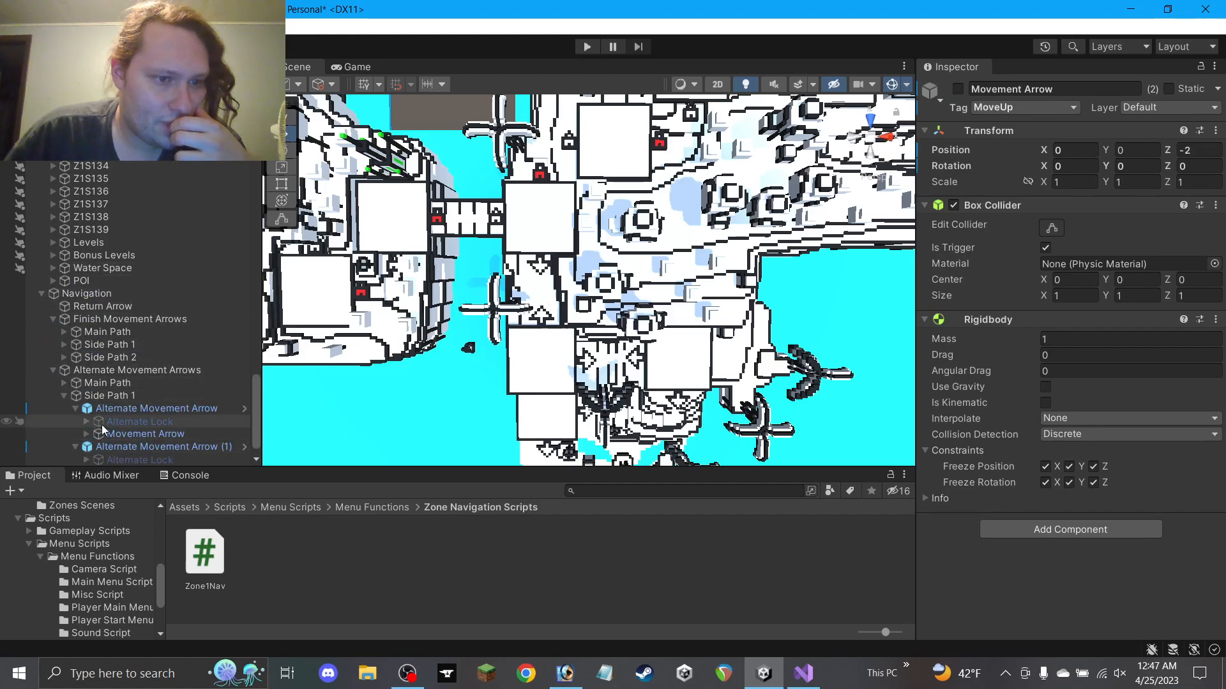
scroll(141, 393, down, 1)
click(167, 394)
ctrl+click(137, 437)
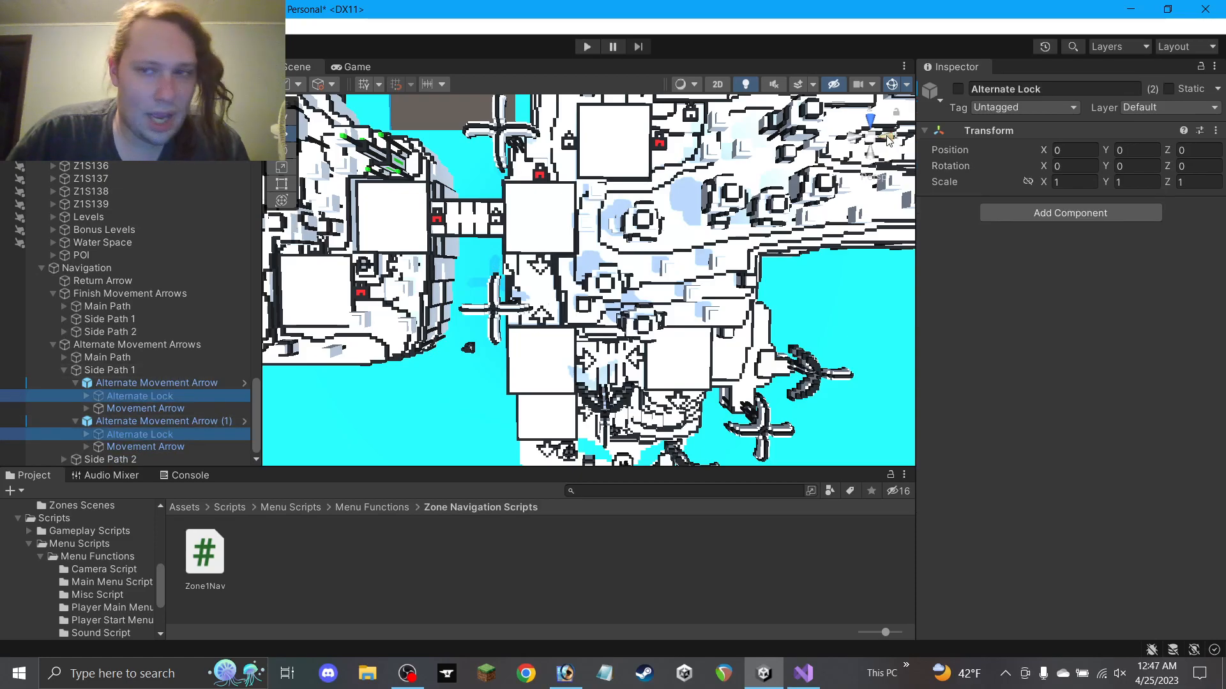
click(160, 409)
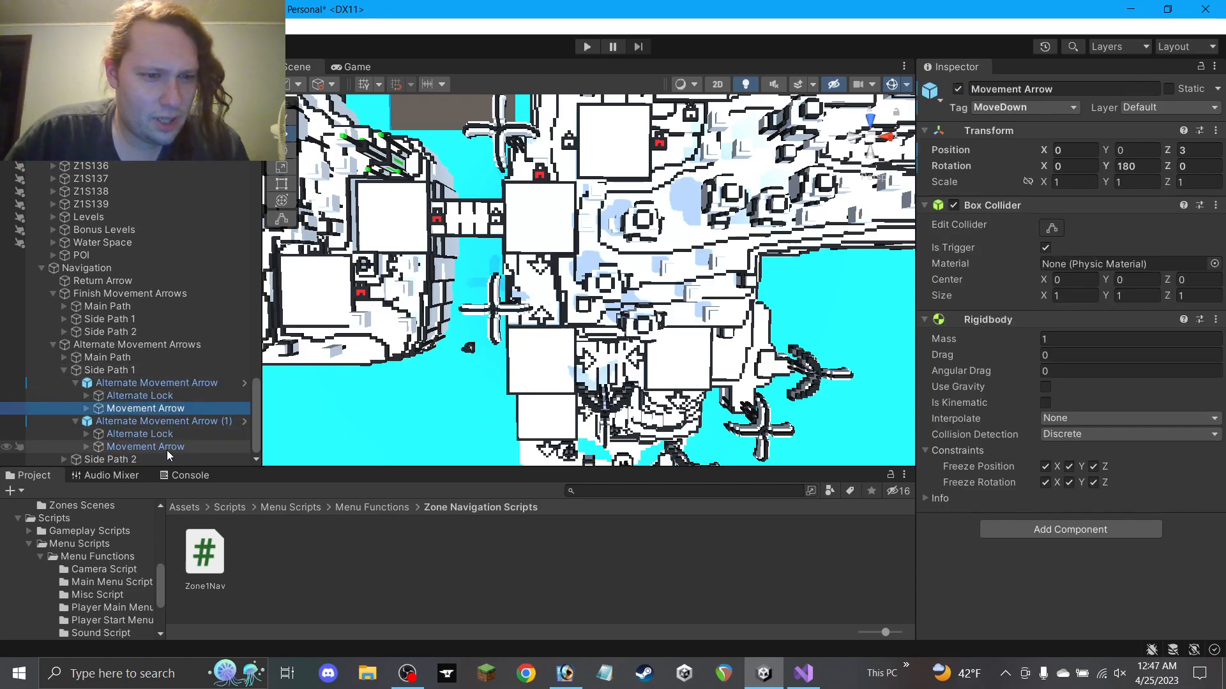
click(959, 90)
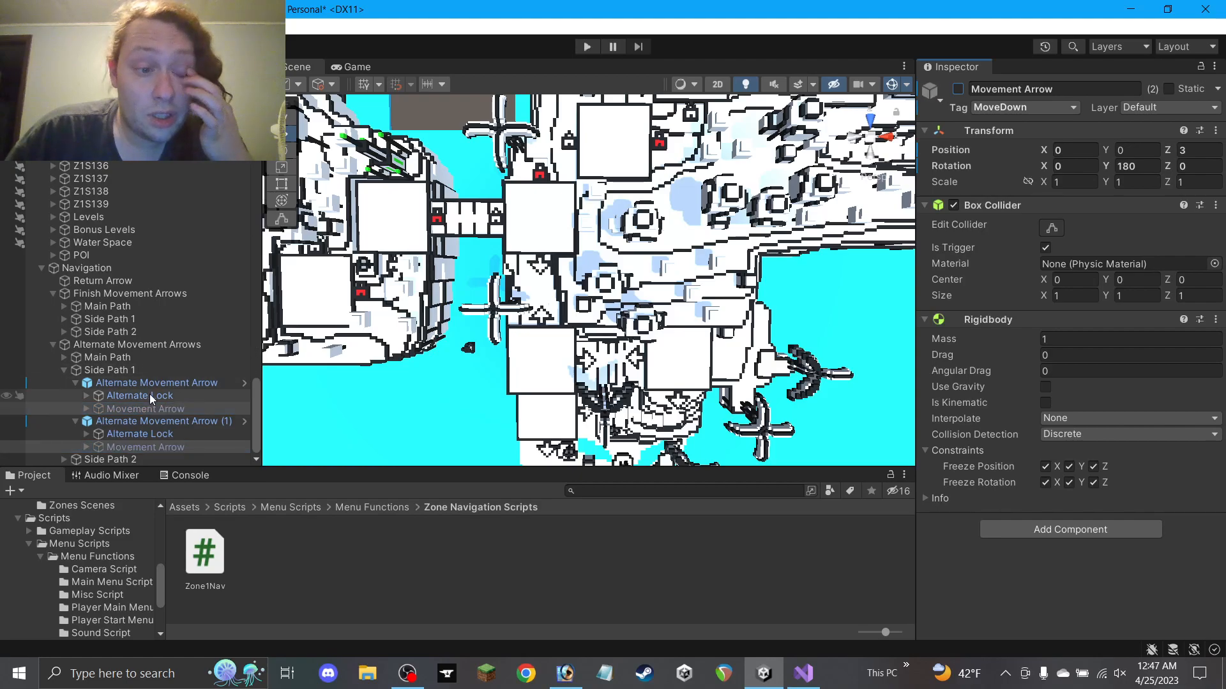
click(64, 370)
Expand the finish arrows' Side Path 2 group and deactivate its four Movement Arrow children
click(64, 409)
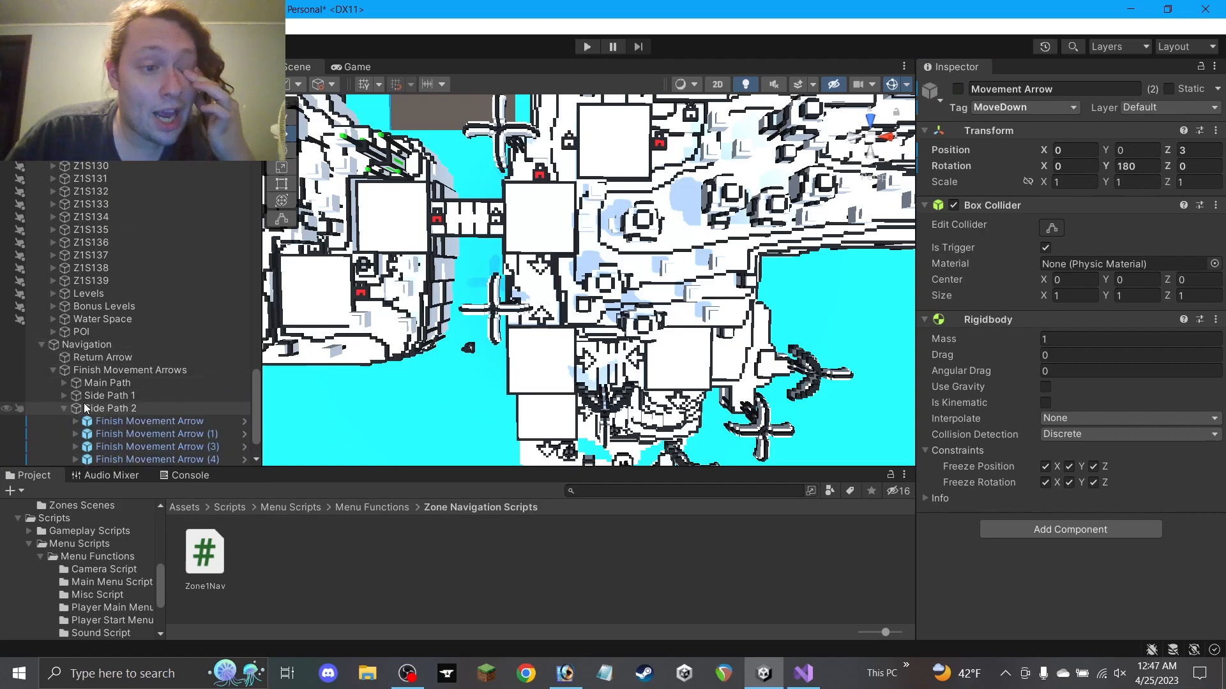
scroll(79, 409, down, 2)
click(76, 371)
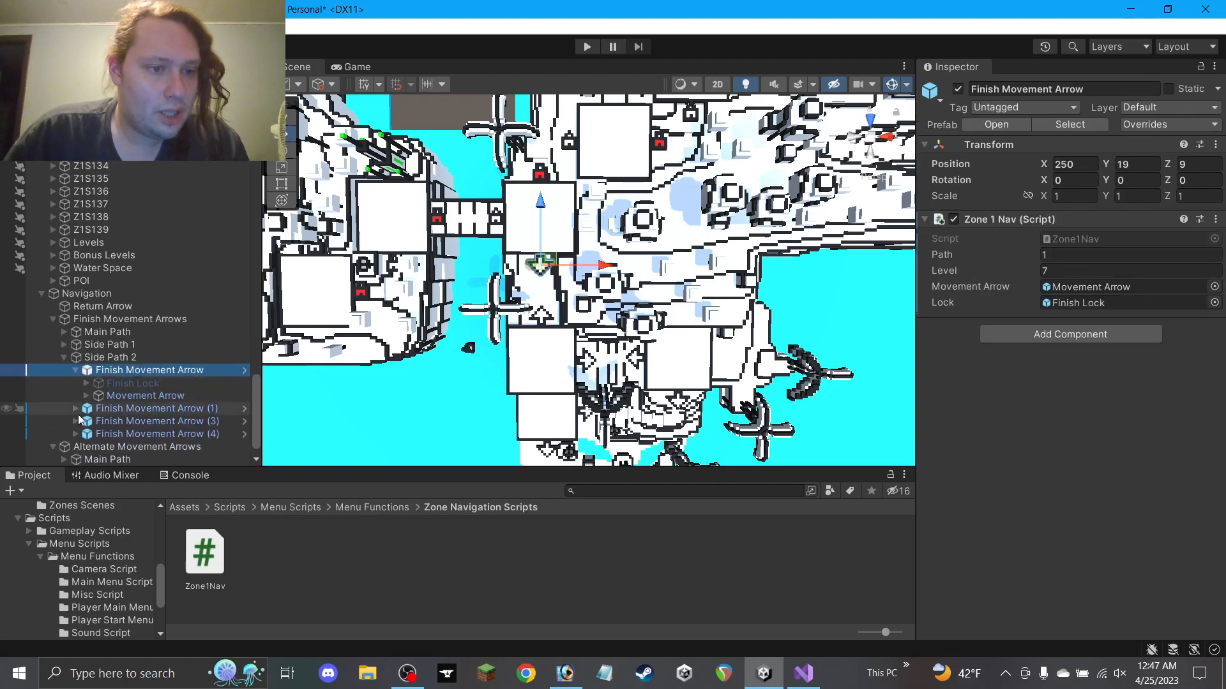
click(76, 434)
click(76, 421)
click(81, 409)
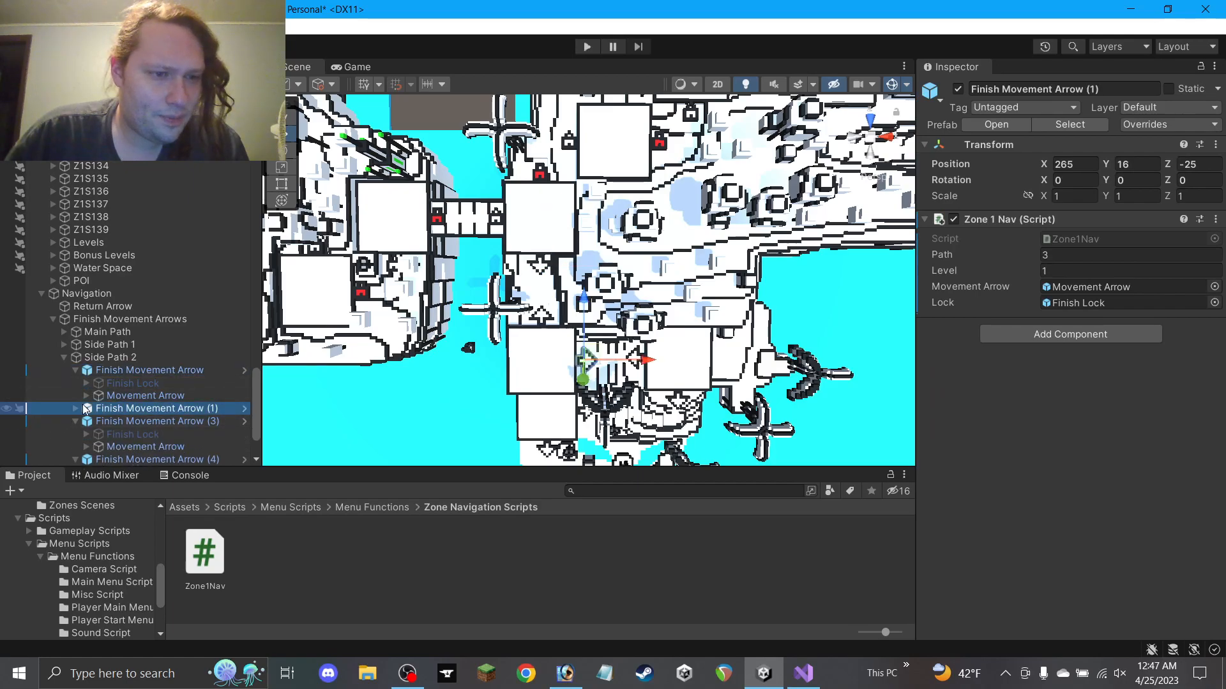
click(77, 408)
scroll(134, 319, down, 3)
click(144, 294)
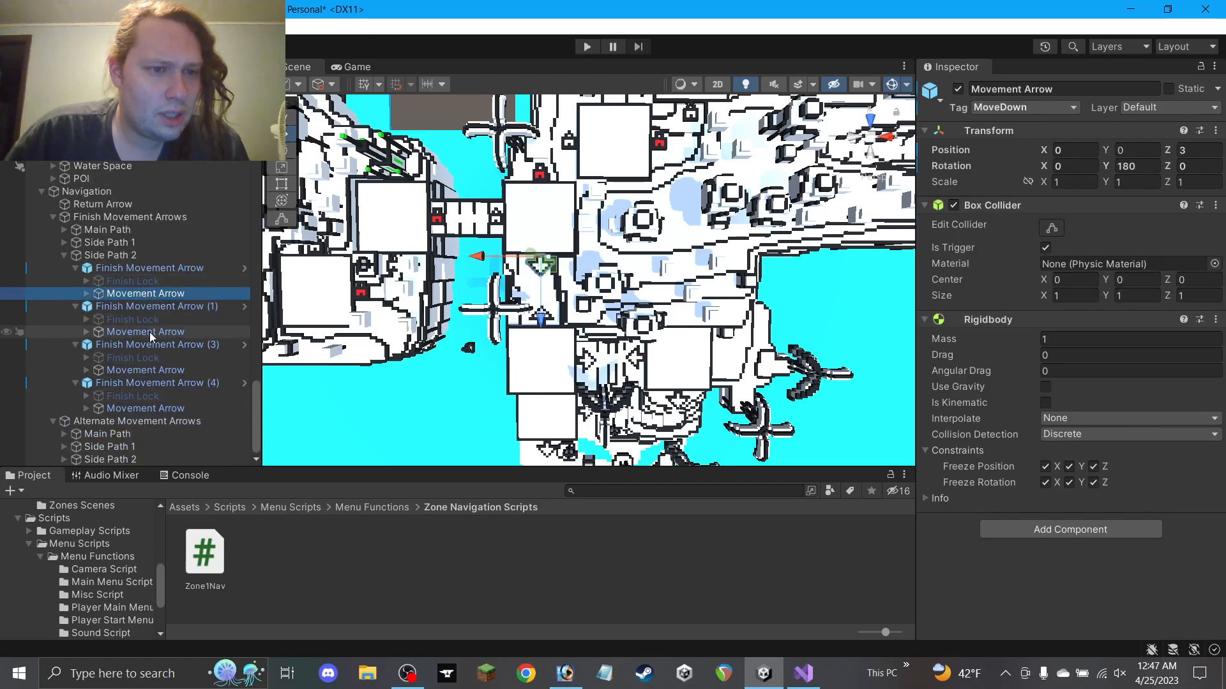
ctrl+click(146, 332)
ctrl+click(145, 370)
ctrl+click(145, 409)
click(957, 88)
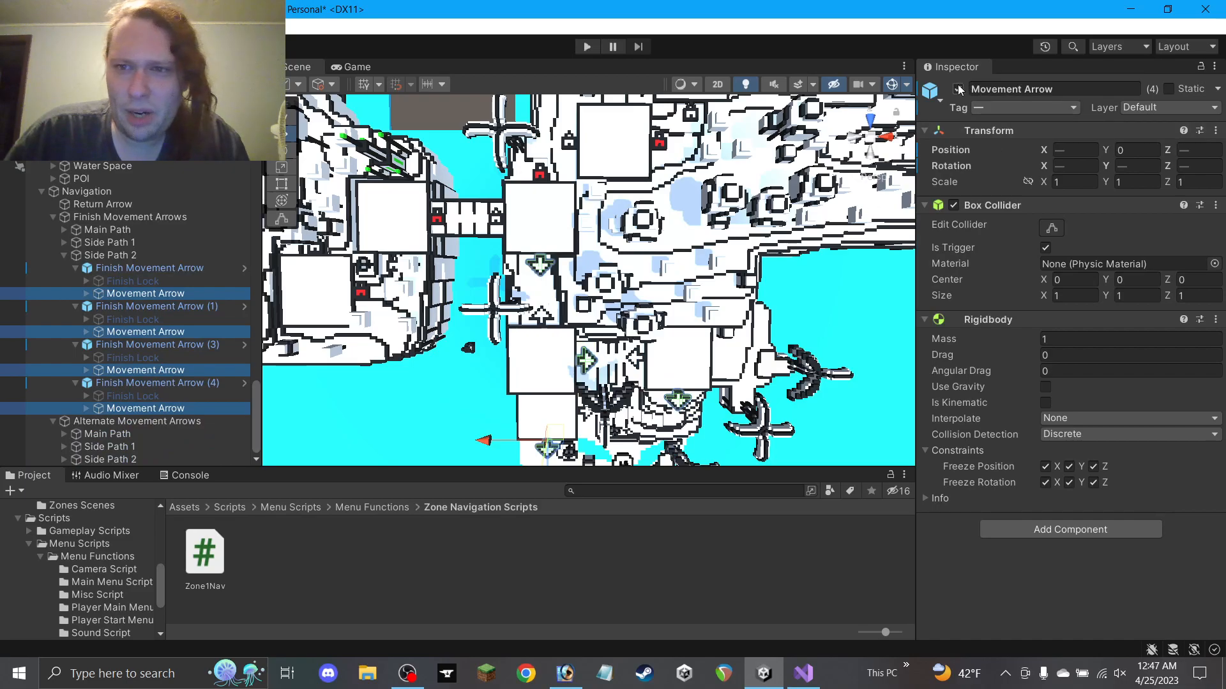
Activate all four Finish Lock objects under Side Path 2 and collapse the group
click(116, 396)
ctrl+click(128, 357)
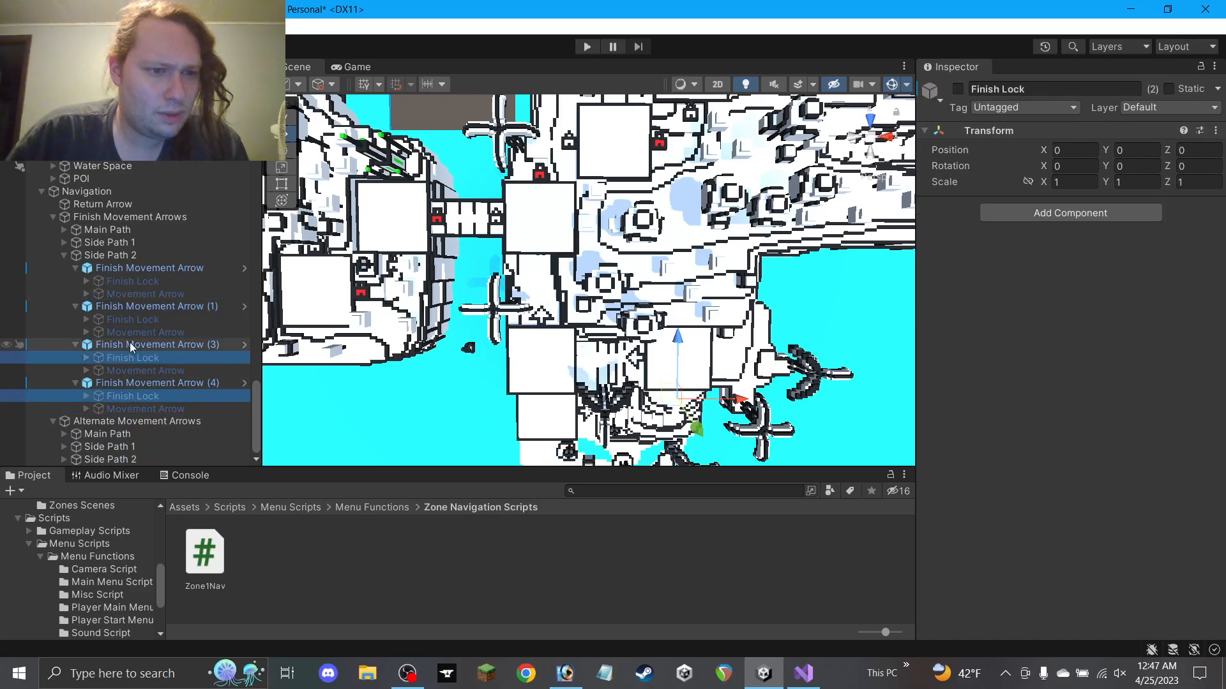
ctrl+click(129, 319)
ctrl+click(136, 282)
click(958, 88)
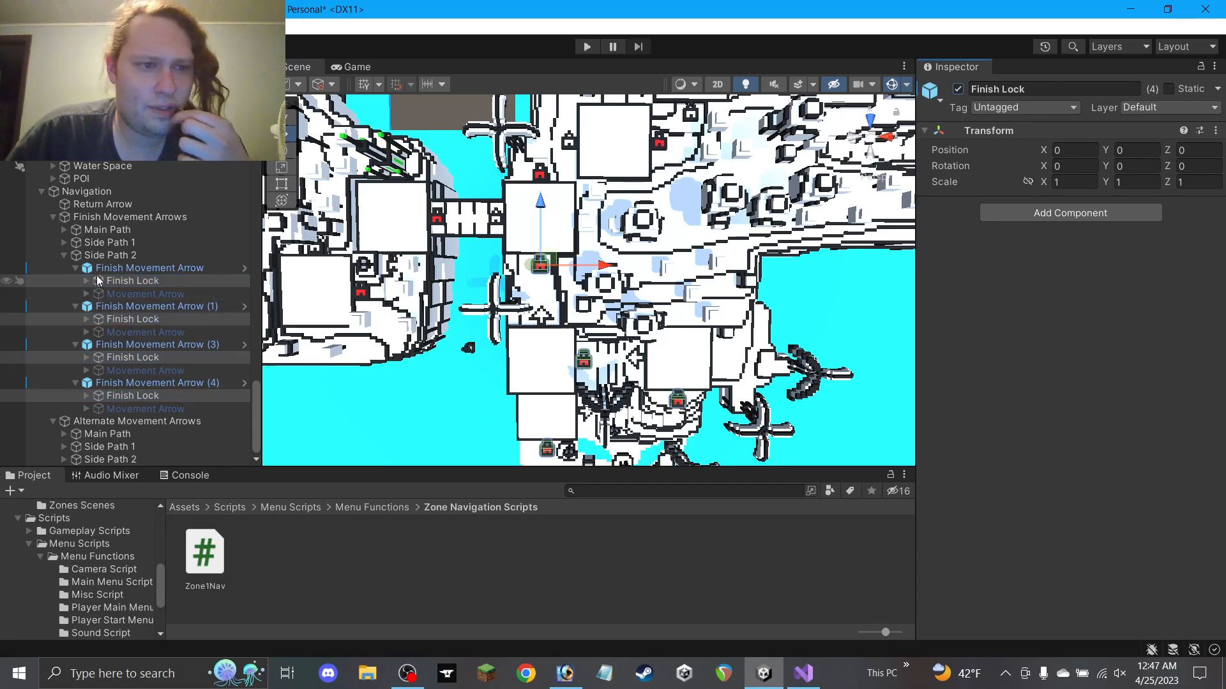
click(64, 255)
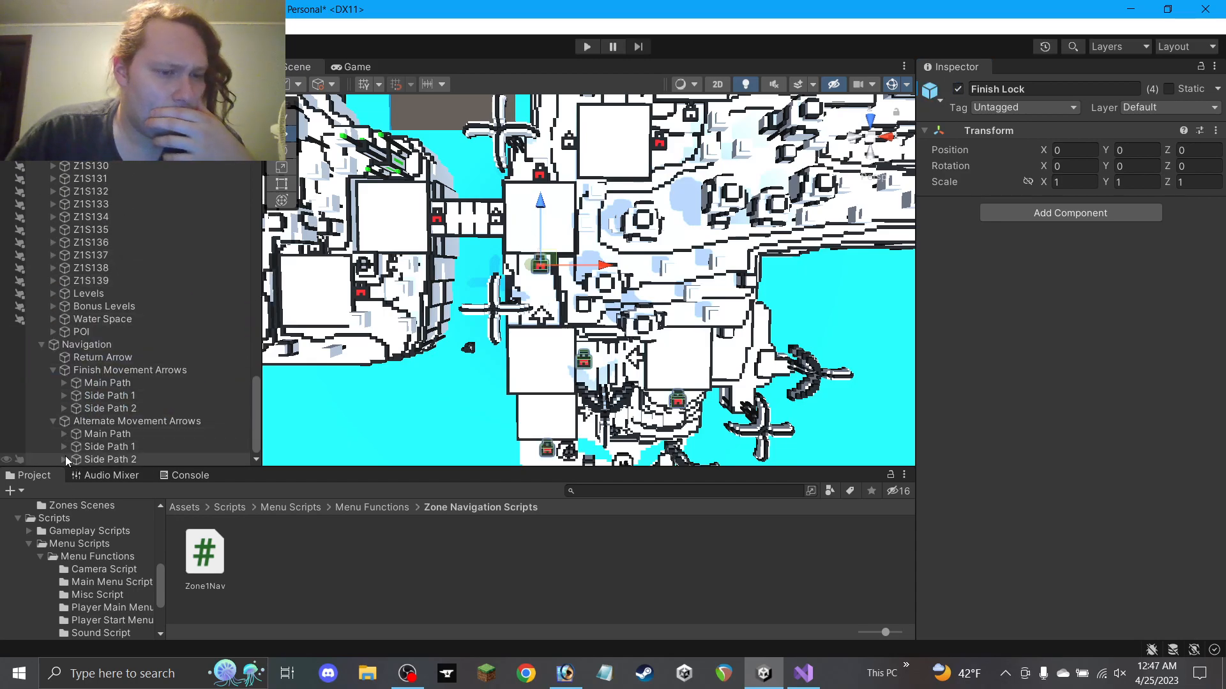
Expand the alternate arrows' Side Path 2 group and deactivate its four Movement Arrow children
click(64, 459)
click(75, 421)
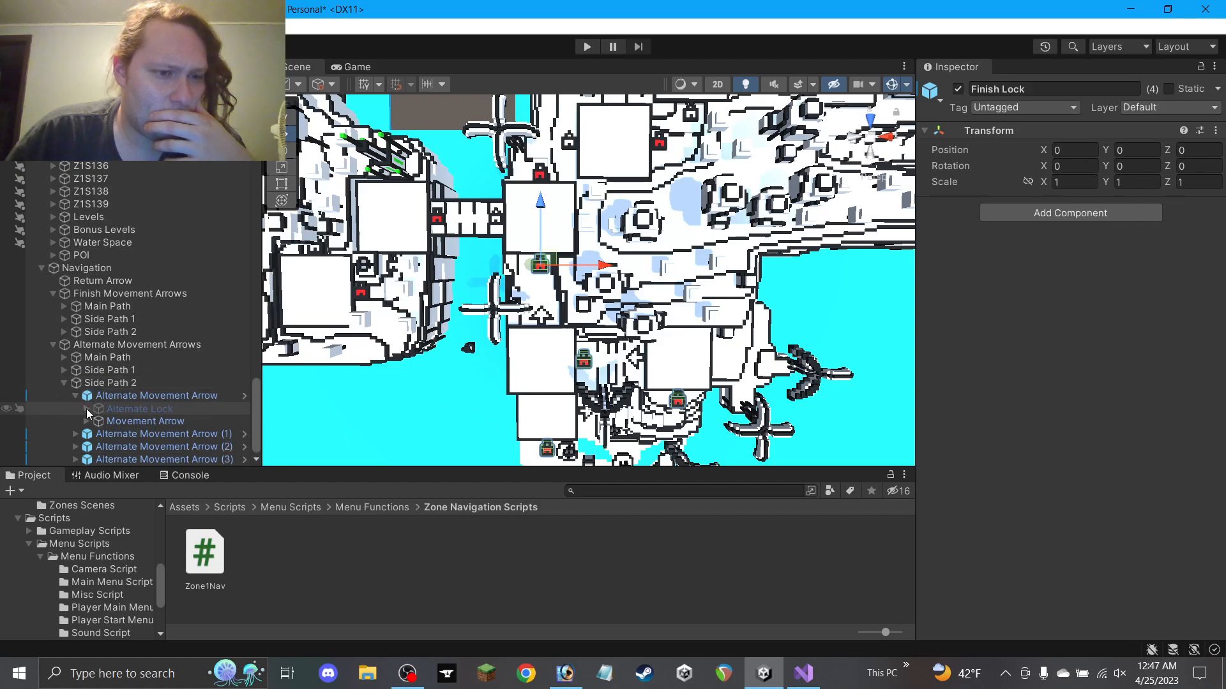
click(75, 434)
click(74, 446)
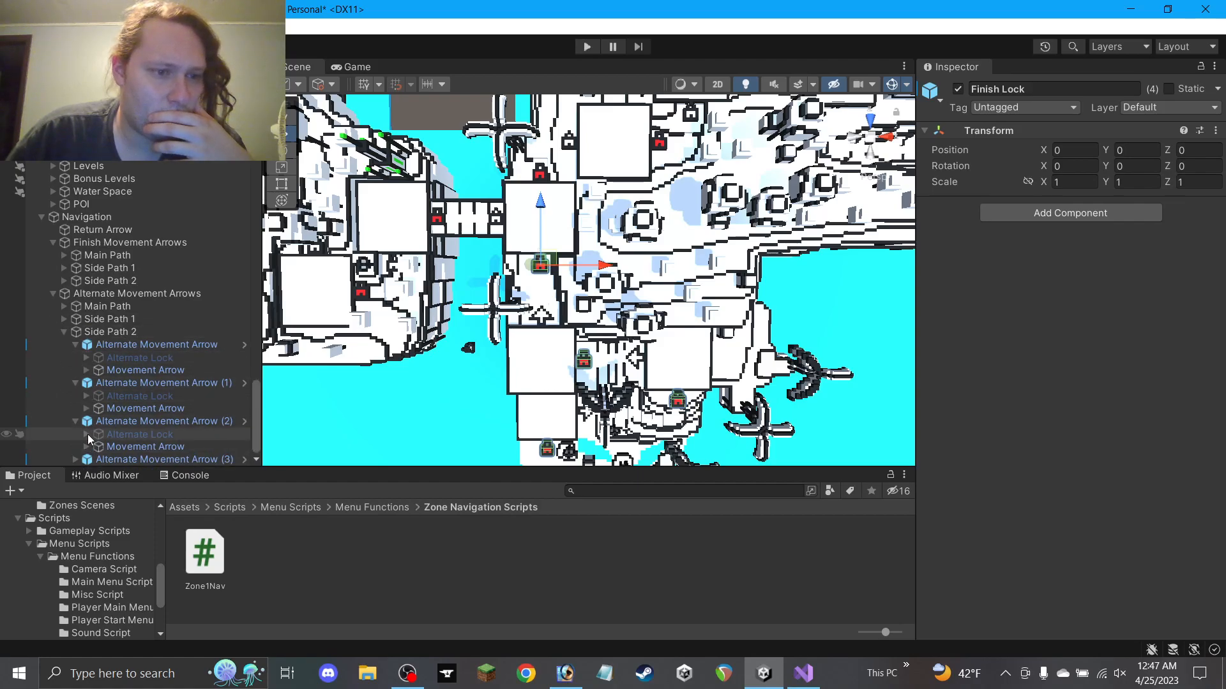
click(75, 435)
click(115, 458)
ctrl+click(136, 419)
ctrl+click(150, 372)
ctrl+click(145, 372)
ctrl+click(144, 383)
ctrl+click(144, 344)
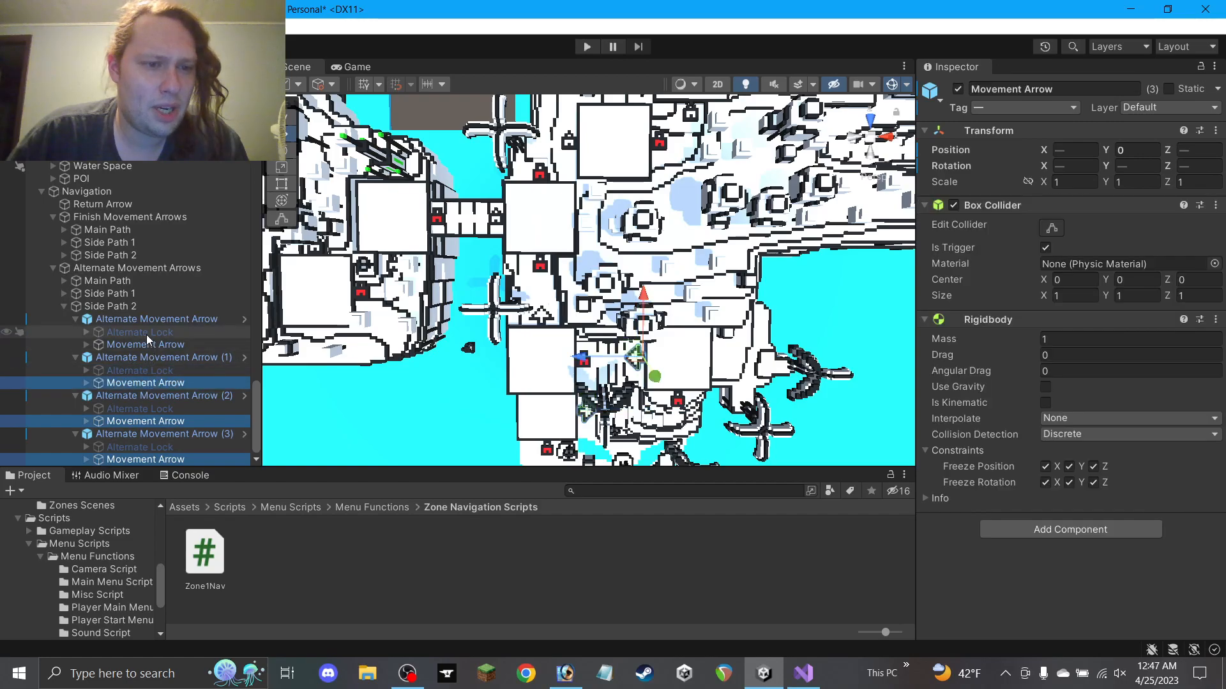
click(955, 88)
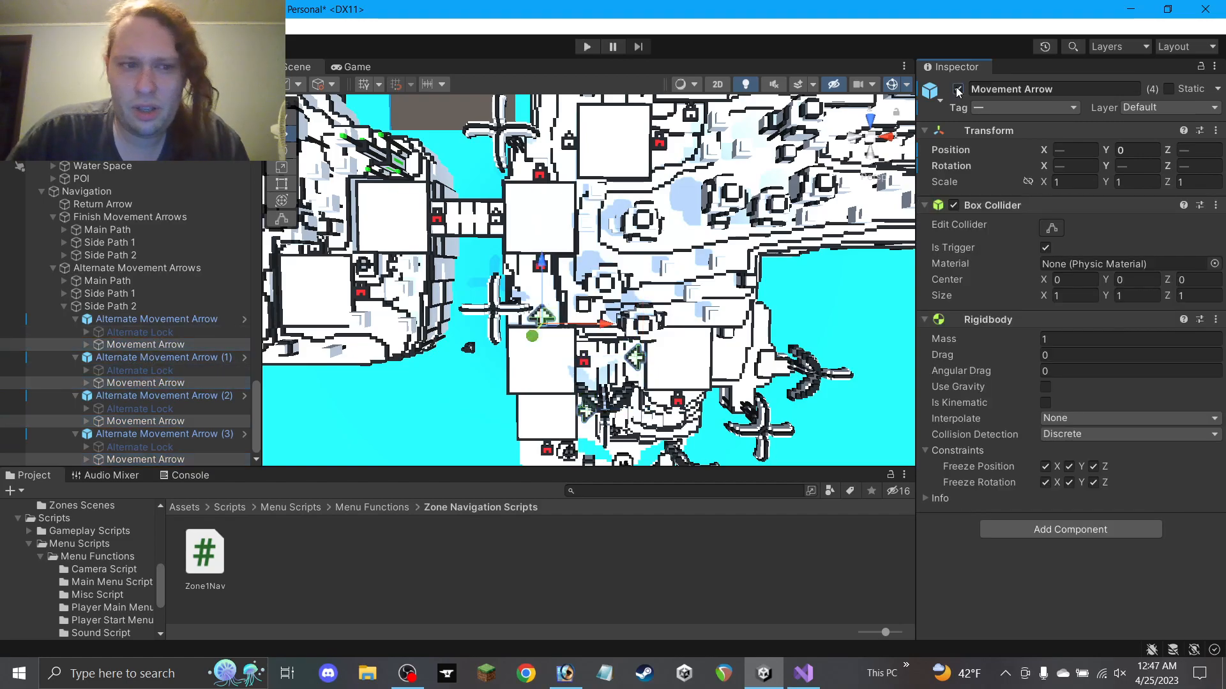
Activate all four Alternate Lock objects under Side Path 2 and collapse the group
click(136, 332)
ctrl+click(139, 374)
ctrl+click(144, 409)
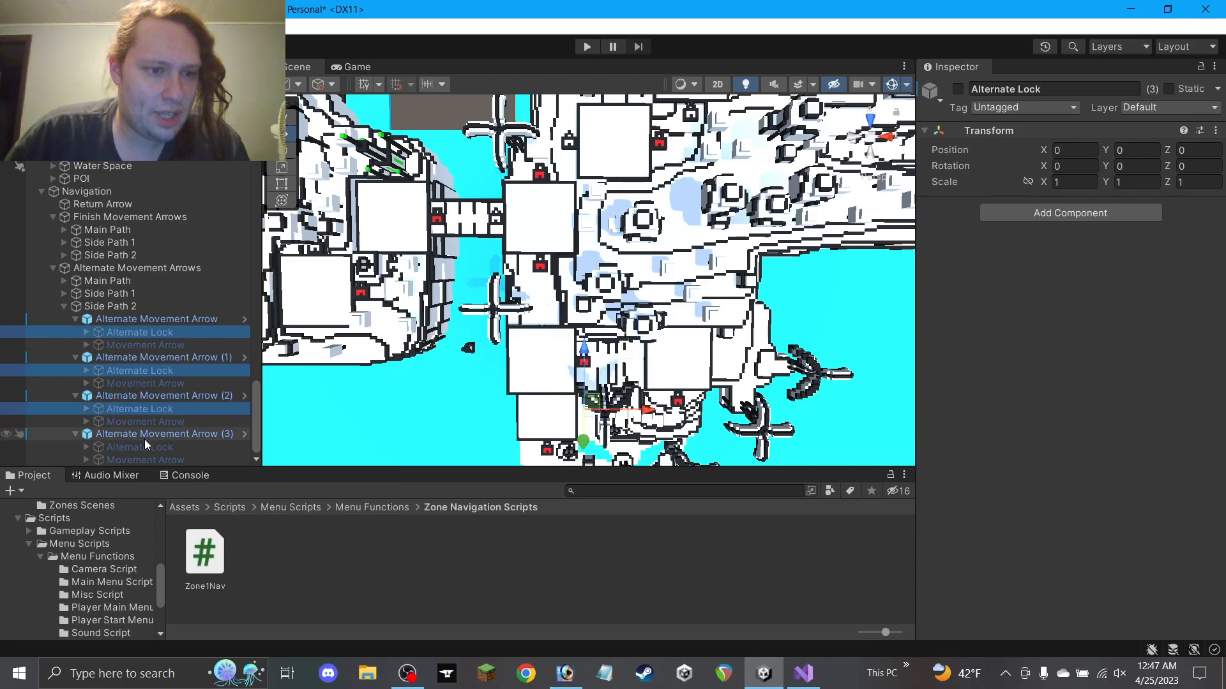
ctrl+click(144, 446)
click(958, 89)
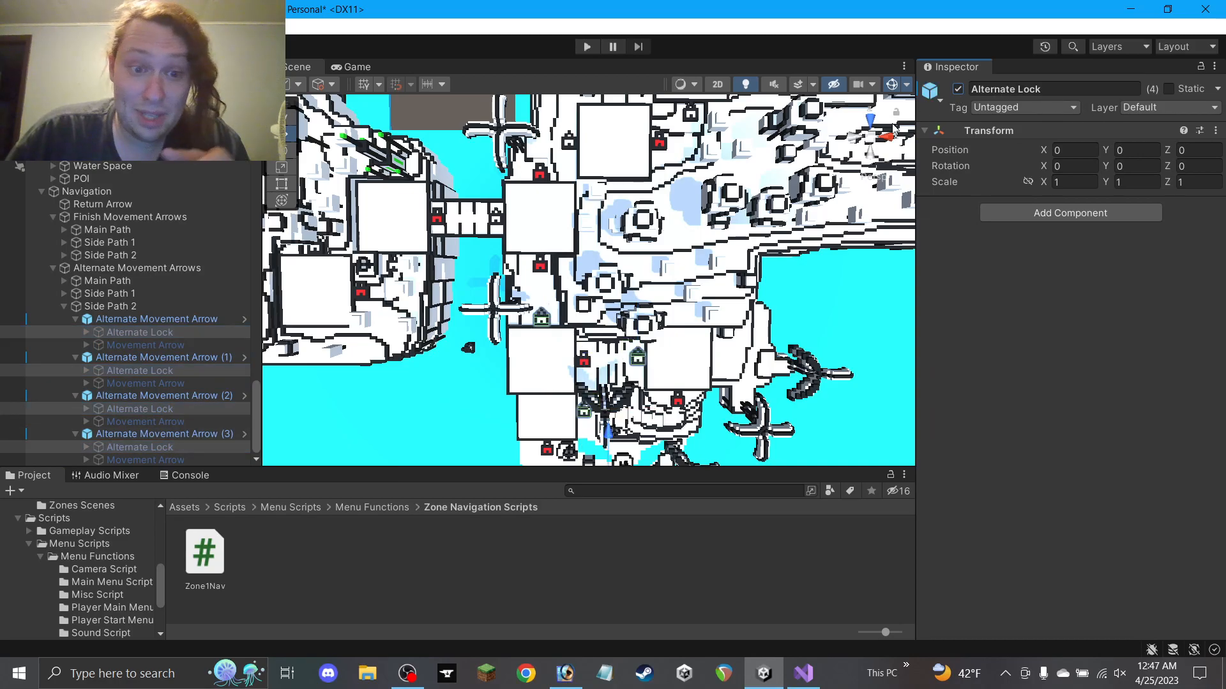
click(63, 306)
Pan across the maze, the bridge area and the northern and southern islands to check the locks
middle_drag(709, 355, 611, 128)
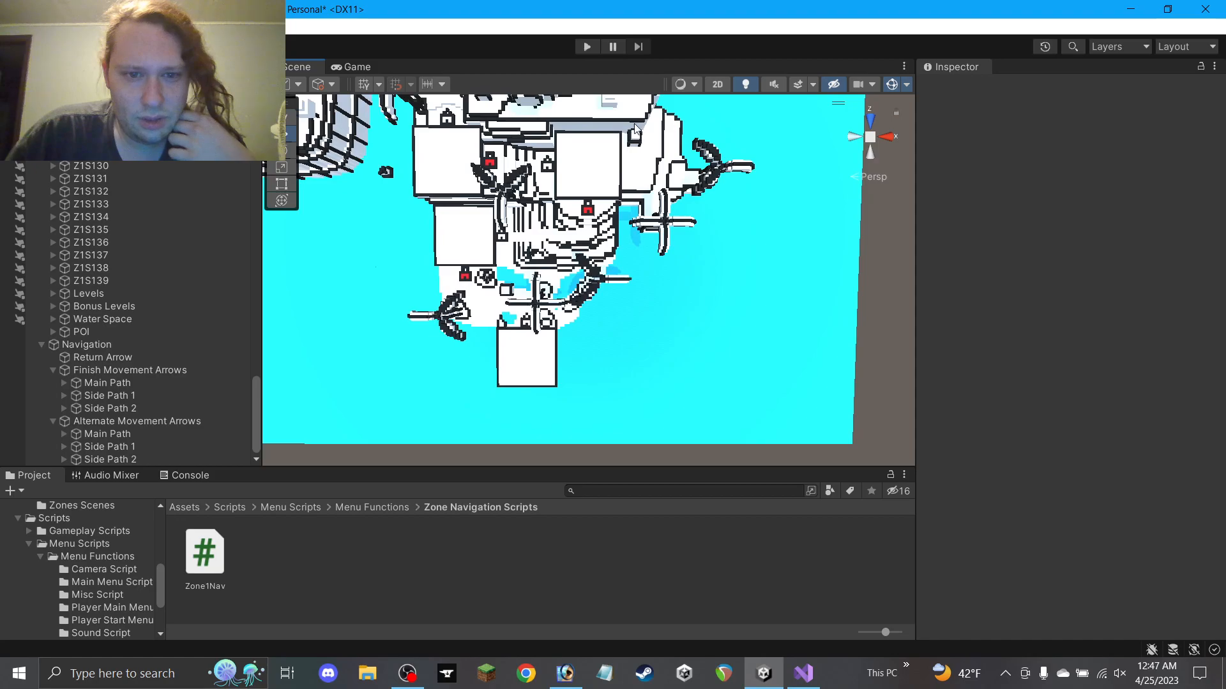
middle_drag(546, 317, 750, 484)
scroll(557, 212, up, 5)
middle_drag(555, 216, 770, 291)
middle_drag(518, 191, 616, 323)
middle_drag(582, 271, 556, 422)
middle_drag(580, 248, 588, 386)
mouse_move(602, 298)
middle_down()
mouse_move(612, 392)
mouse_move(696, 77)
middle_up()
middle_drag(662, 243, 739, 189)
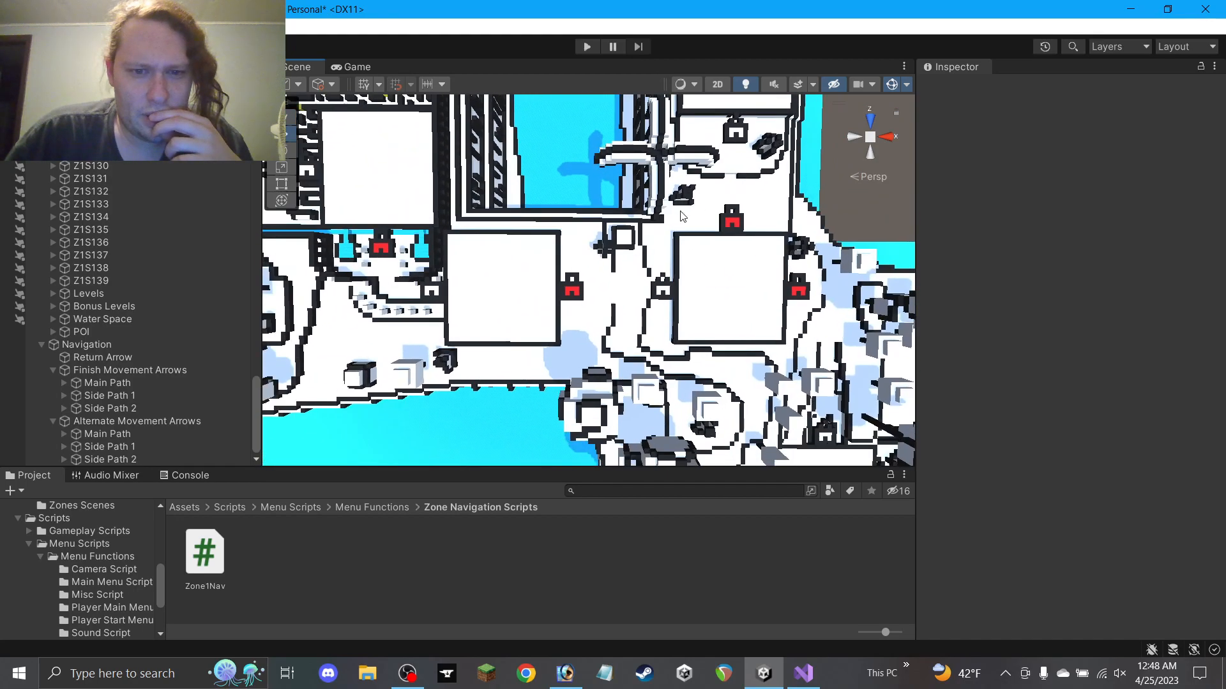
middle_drag(483, 266, 694, 288)
middle_drag(490, 263, 718, 337)
Tilt to a steeper top-down view and inspect the middle, right-hand and tower-gate islands
alt+drag(695, 330, 690, 108)
middle_drag(646, 249, 407, 295)
scroll(652, 423, up, 5)
scroll(590, 331, down, 8)
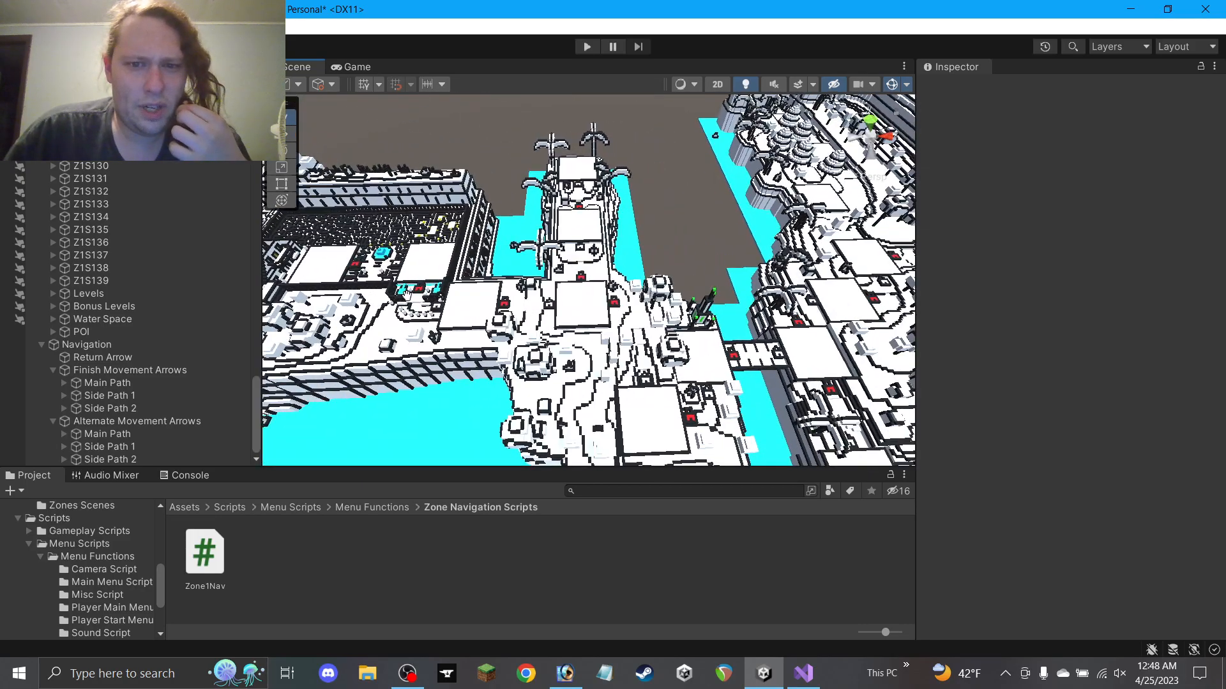
alt+drag(647, 309, 651, 339)
middle_drag(712, 330, 399, 319)
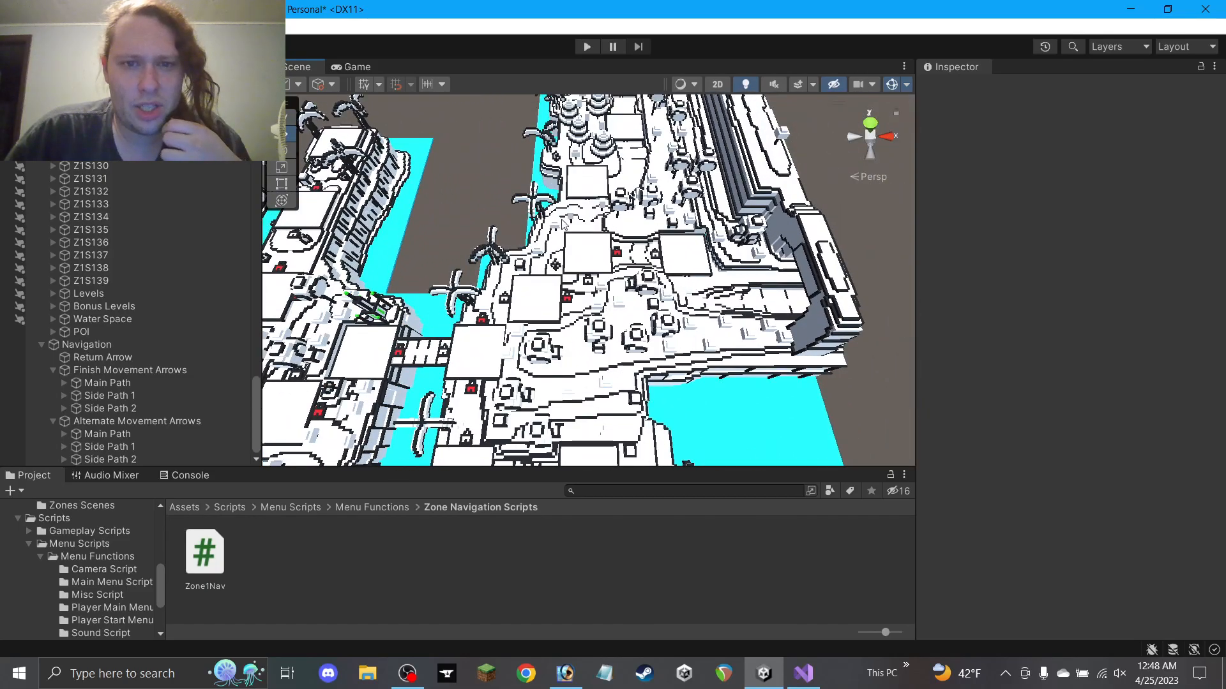
middle_drag(421, 261, 1120, 275)
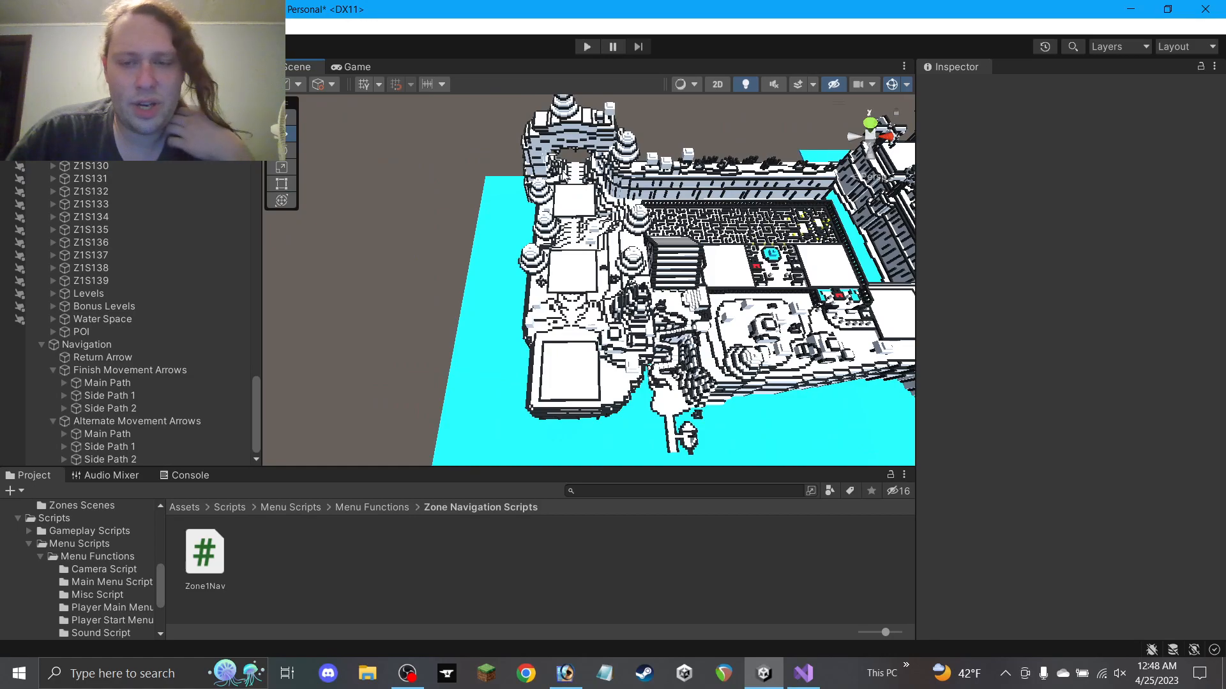
middle_drag(730, 217, 309, 224)
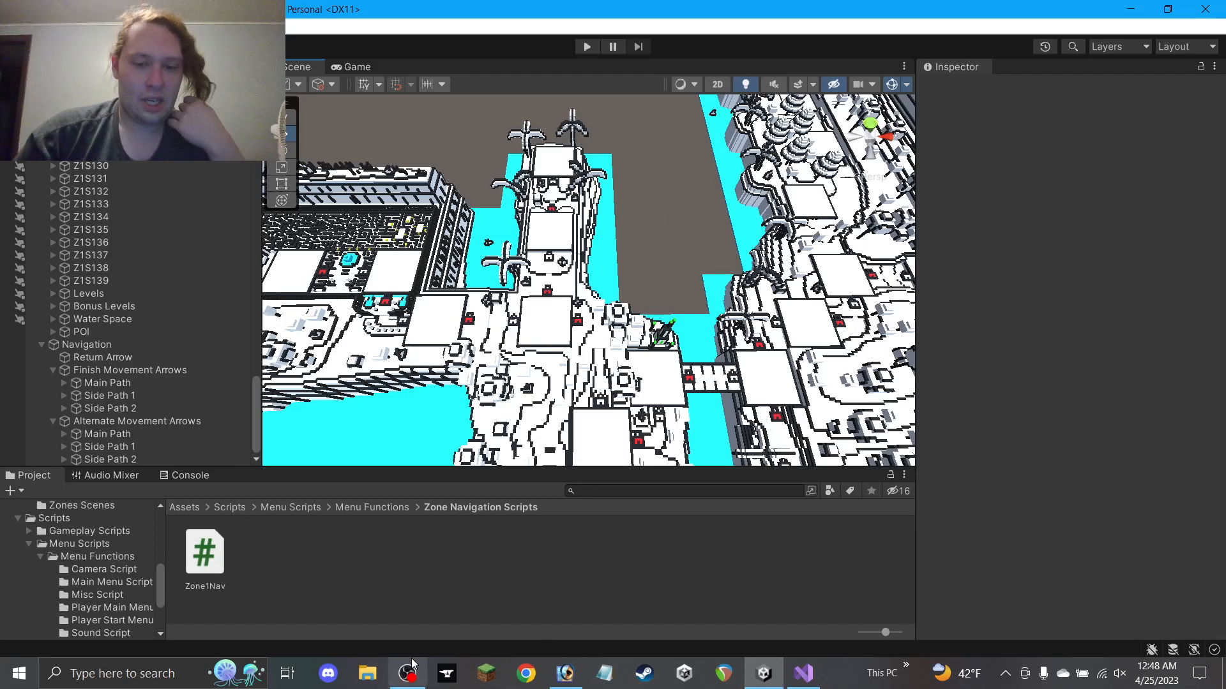
Collapse the PathControl() method and #region Variables in Zone1Nav.cs, then switch back to Unity
click(804, 673)
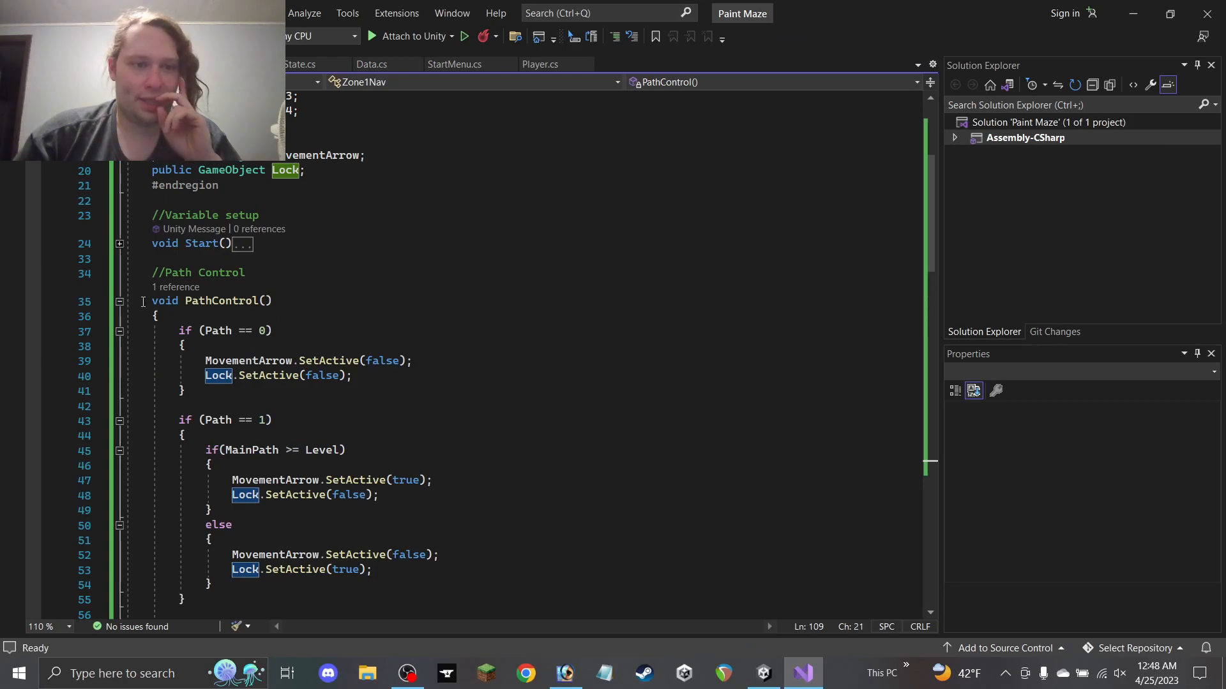
click(119, 301)
scroll(118, 268, up, 5)
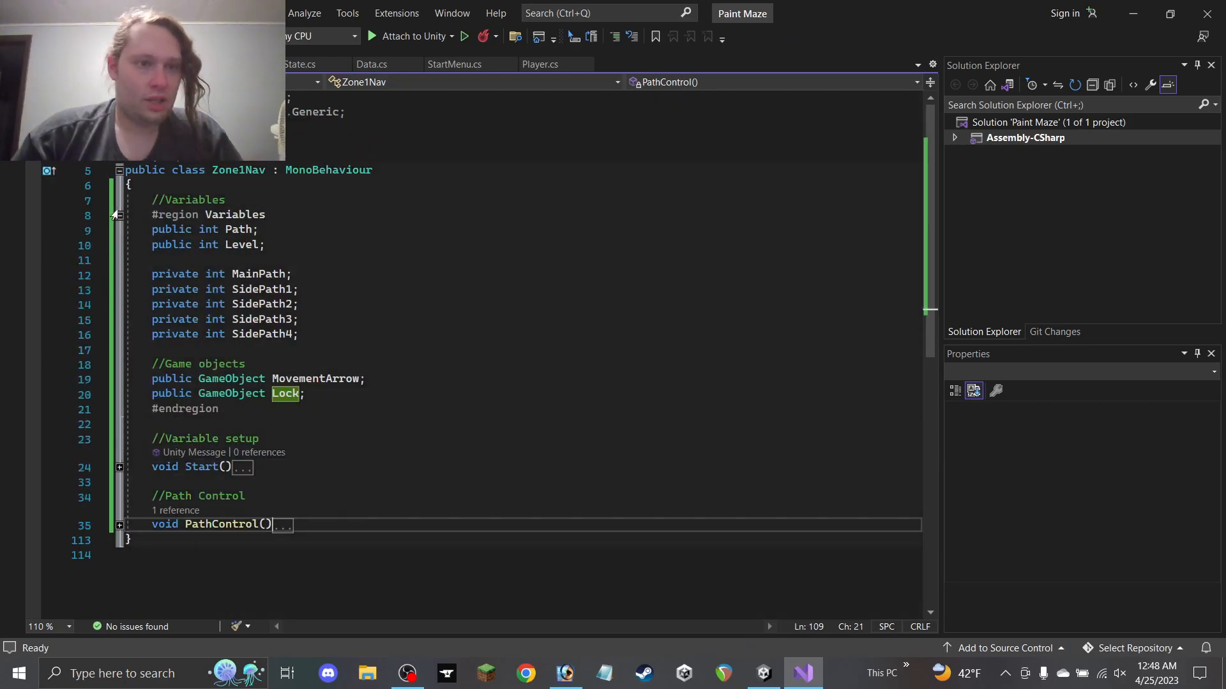
click(119, 215)
click(286, 201)
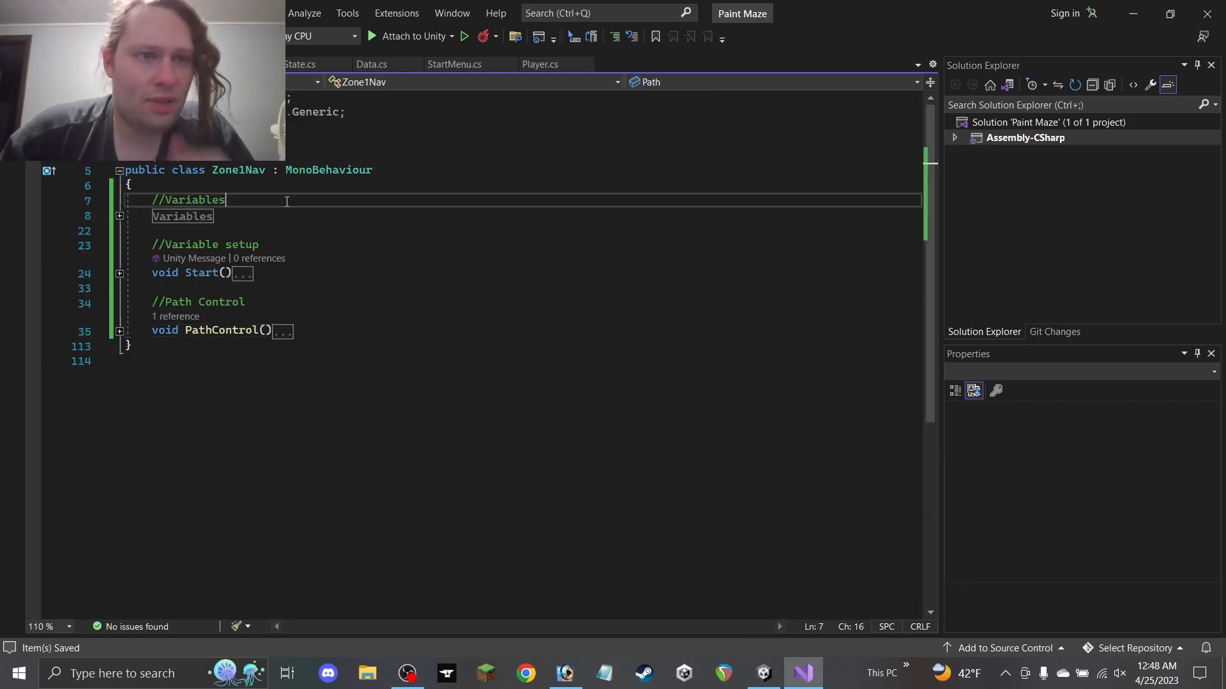
key(alt+Tab)
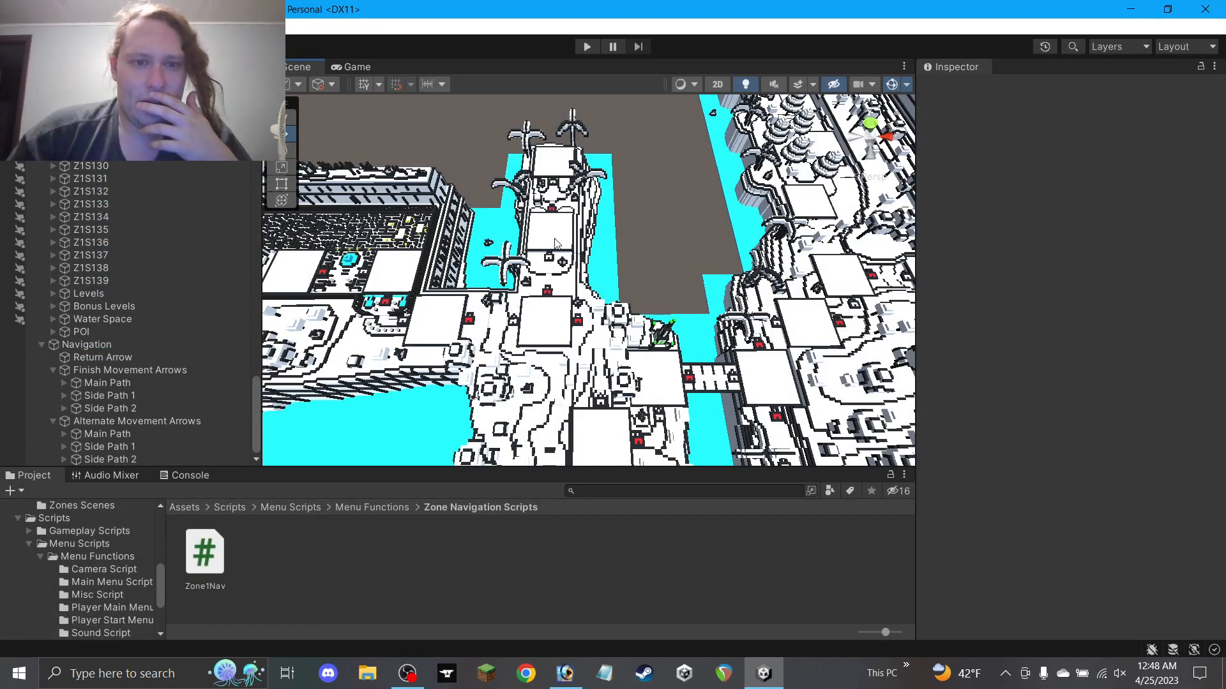
click(410, 674)
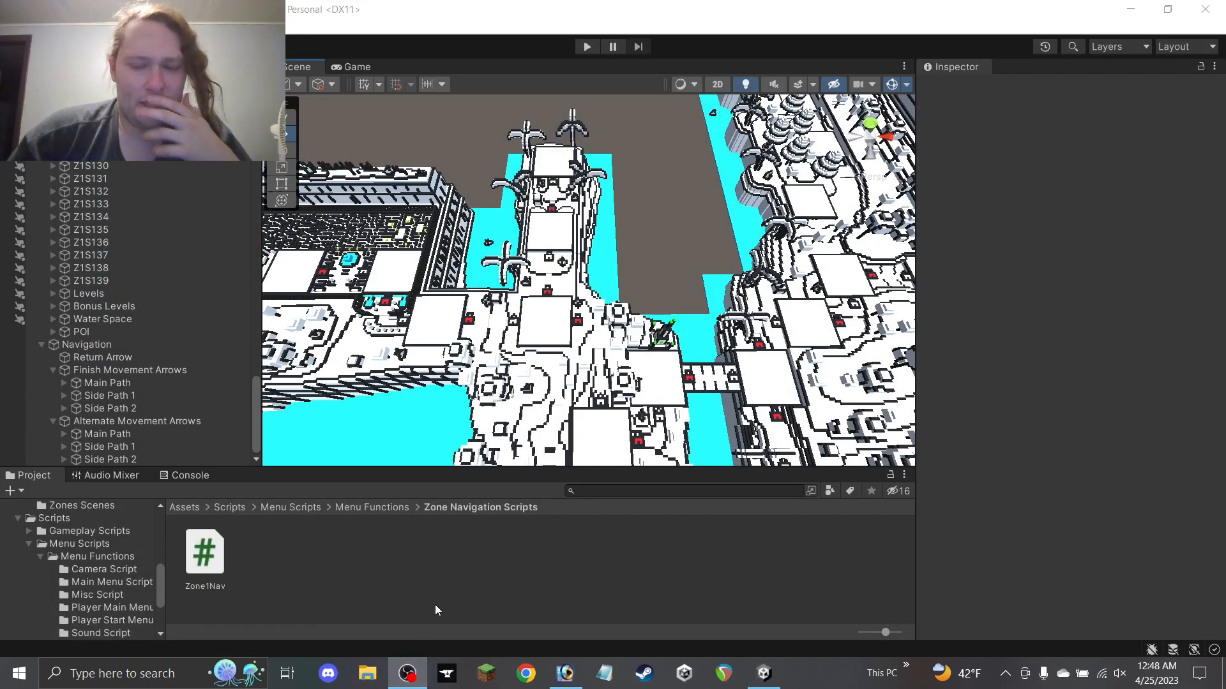